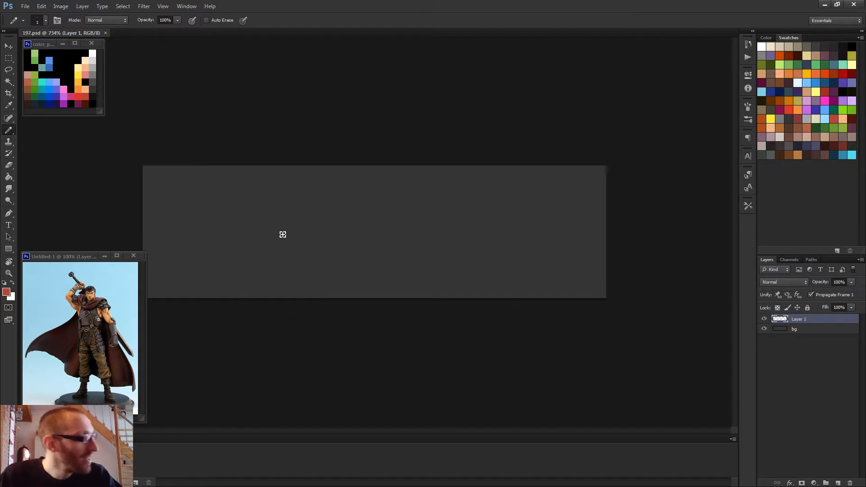
- Stamp a round red head shape with a 10 px Pencil in the upper middle of the canvas
{"action": "scroll", "coordinate": [359, 277], "scroll_direction": "up", "scroll_amount": 2}
{"action": "scroll", "coordinate": [359, 277], "scroll_direction": "up", "scroll_amount": 1}
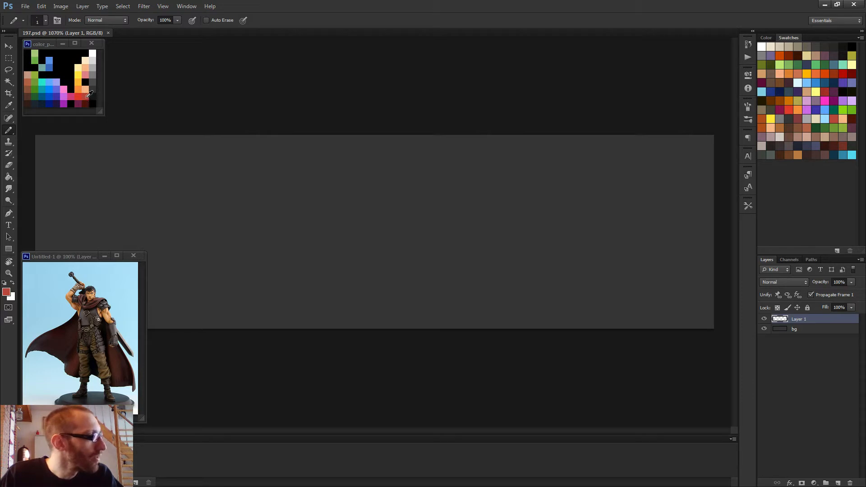
{"action": "left_click", "coordinate": [321, 361]}
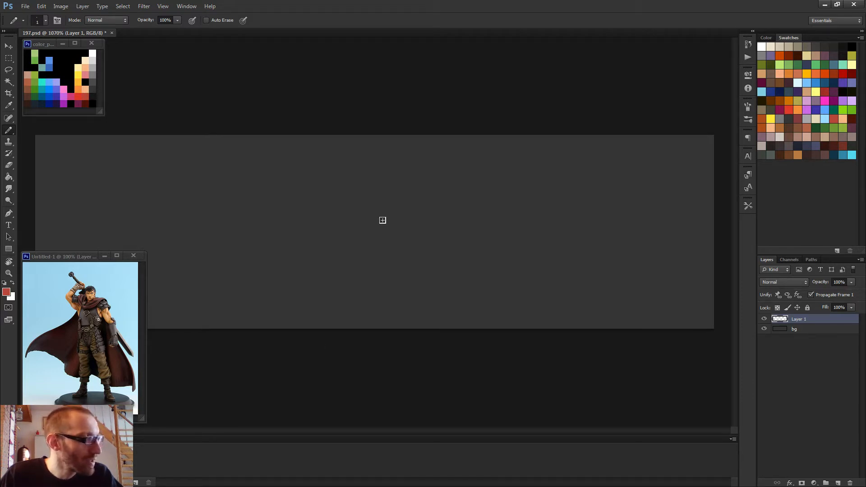
{"action": "left_click_drag", "start_coordinate": [370, 208], "coordinate": [395, 217]}
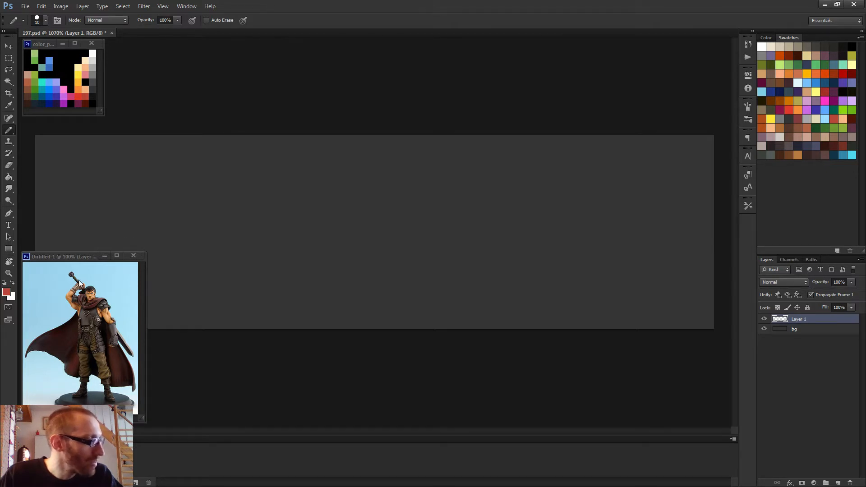
{"action": "left_click", "coordinate": [358, 190]}
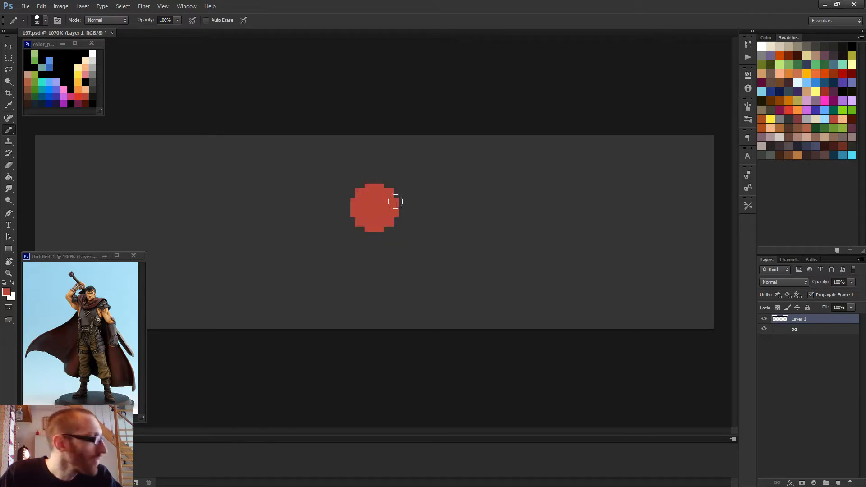
- Reduce the Pencil to 1 px and fill out the red head's lower-left edge, erasing the stray corner pixel
{"action": "scroll", "coordinate": [395, 198], "scroll_direction": "up", "scroll_amount": 3}
{"action": "key", "text": "bracketleft"}
{"action": "key", "text": "bracketleft"}
{"action": "key", "text": "bracketleft"}
{"action": "key", "text": "bracketleft"}
{"action": "key", "text": "bracketleft"}
{"action": "key", "text": "bracketleft"}
{"action": "key", "text": "bracketleft"}
{"action": "key", "text": "bracketleft"}
{"action": "key", "text": "bracketleft"}
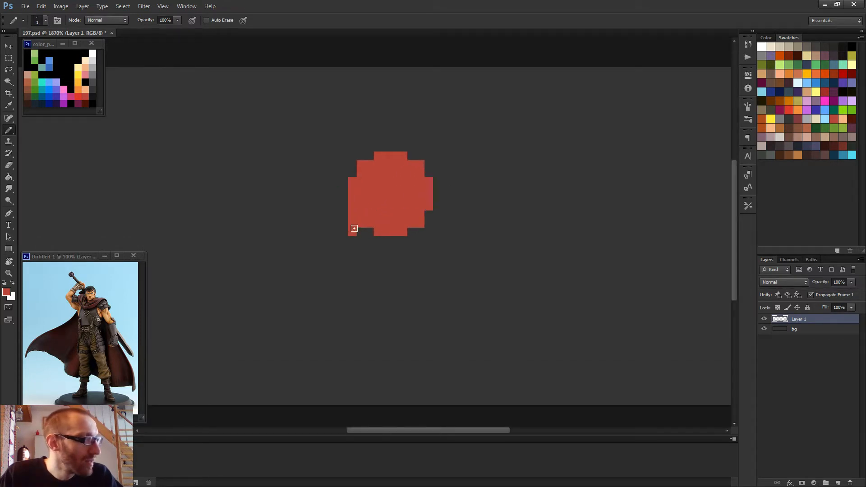
{"action": "key", "text": "e"}
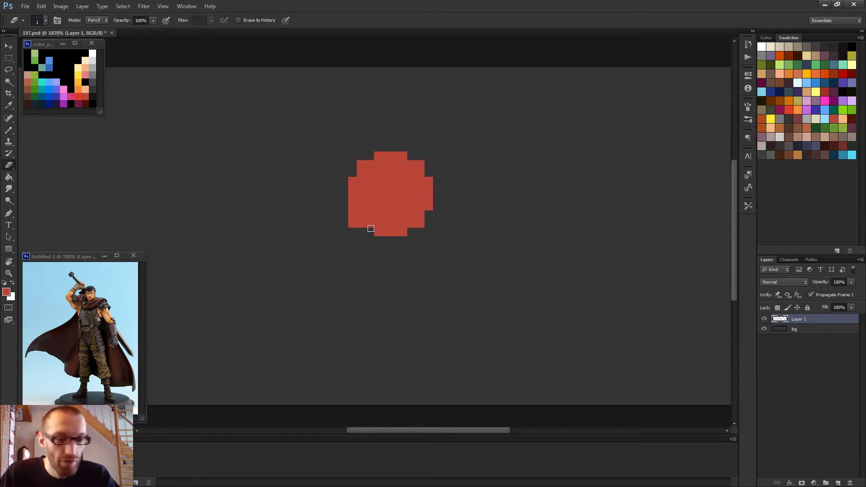
{"action": "key", "text": "b"}
{"action": "left_click", "coordinate": [367, 230]}
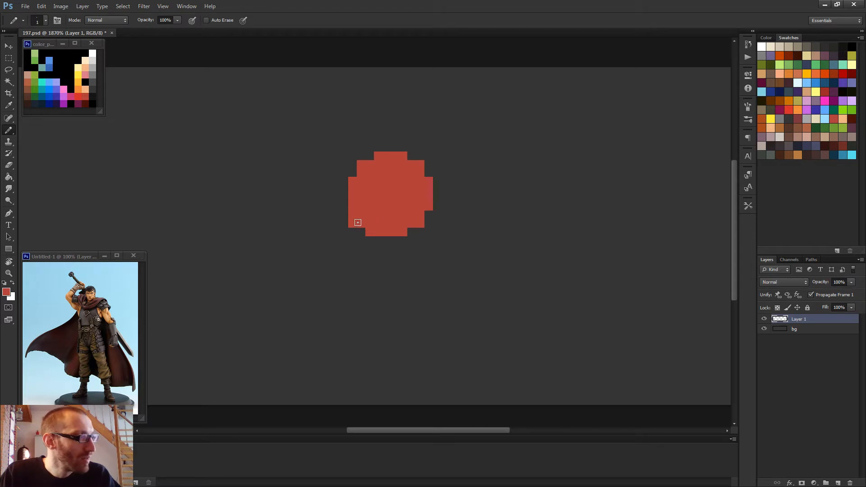
{"action": "key", "text": "e"}
{"action": "left_click", "coordinate": [352, 223]}
{"action": "key", "text": "ctrl+z"}
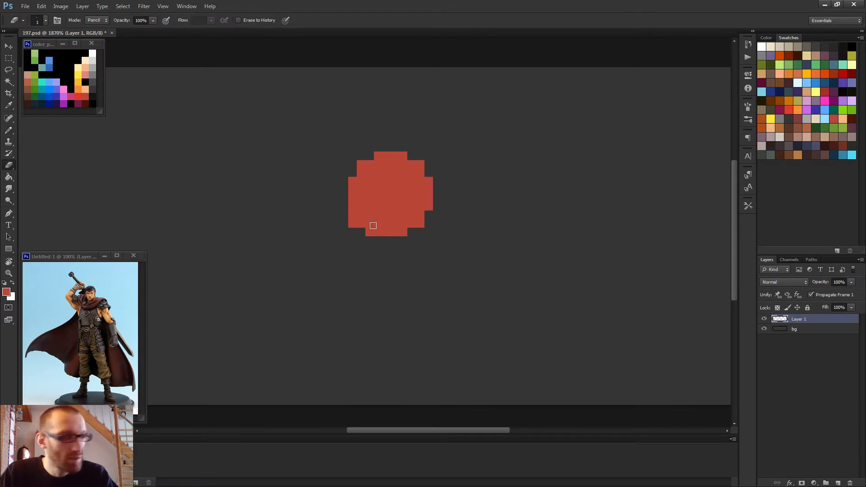
{"action": "key", "text": "b"}
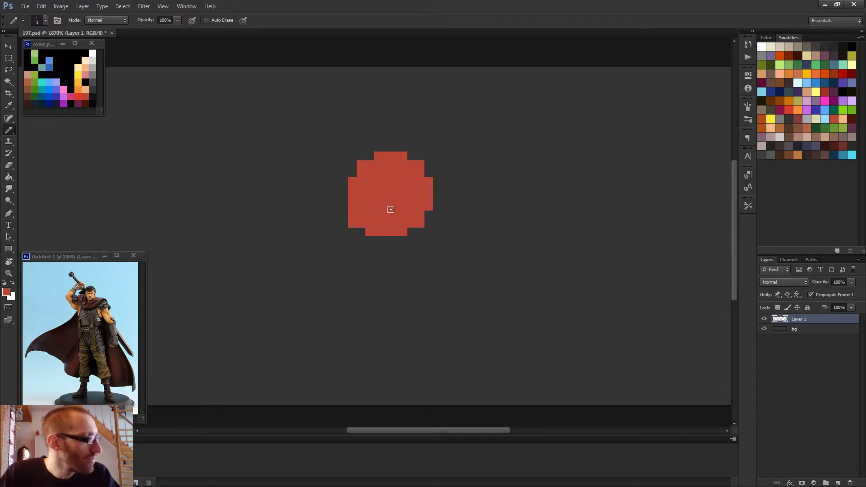
- Move the red head shape up by two pixels
{"action": "scroll", "coordinate": [406, 220], "scroll_direction": "down", "scroll_amount": 4}
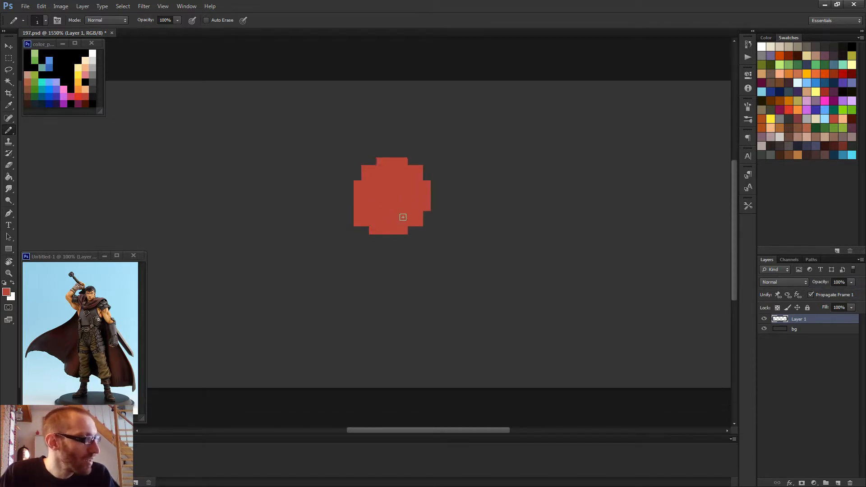
{"action": "scroll", "coordinate": [407, 220], "scroll_direction": "up", "scroll_amount": 4}
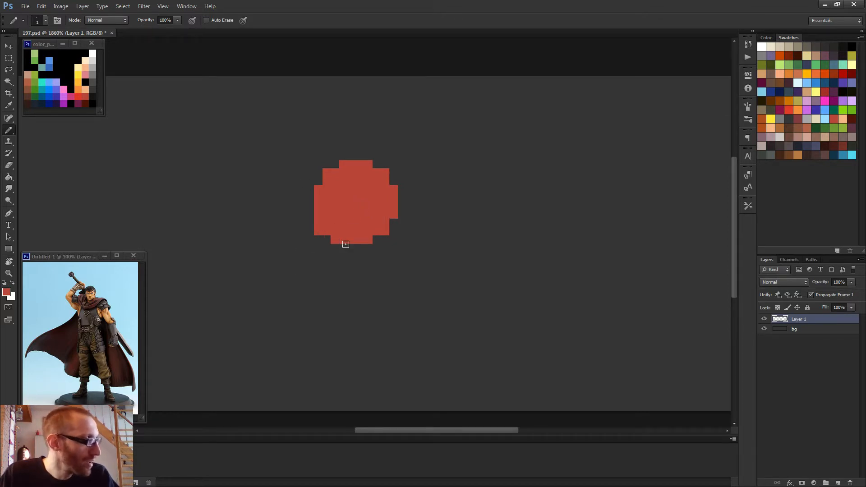
{"action": "scroll", "coordinate": [363, 225], "scroll_direction": "down", "scroll_amount": 2}
{"action": "key", "text": "v"}
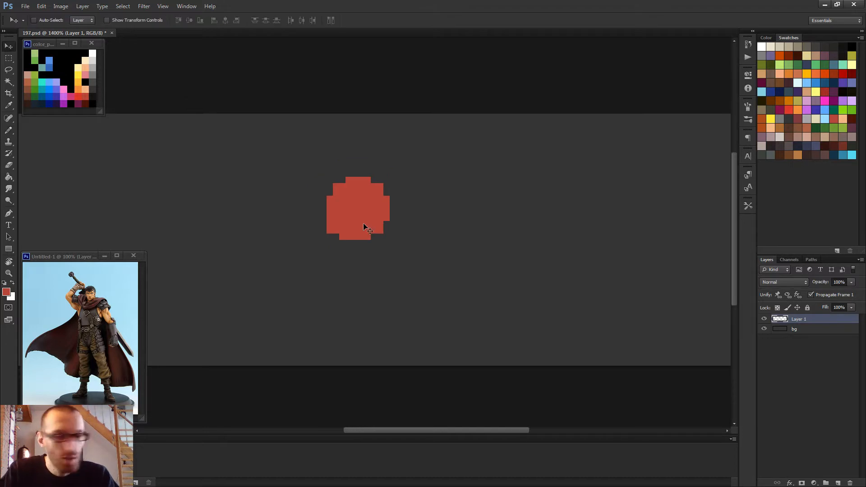
{"action": "key", "text": "Up"}
{"action": "key", "text": "Up"}
- Paint the white of an eye with five white pixels just below the middle of the red head
{"action": "key", "text": "b"}
{"action": "scroll", "coordinate": [311, 138], "scroll_direction": "up", "scroll_amount": 1}
{"action": "scroll", "coordinate": [359, 189], "scroll_direction": "up", "scroll_amount": 3}
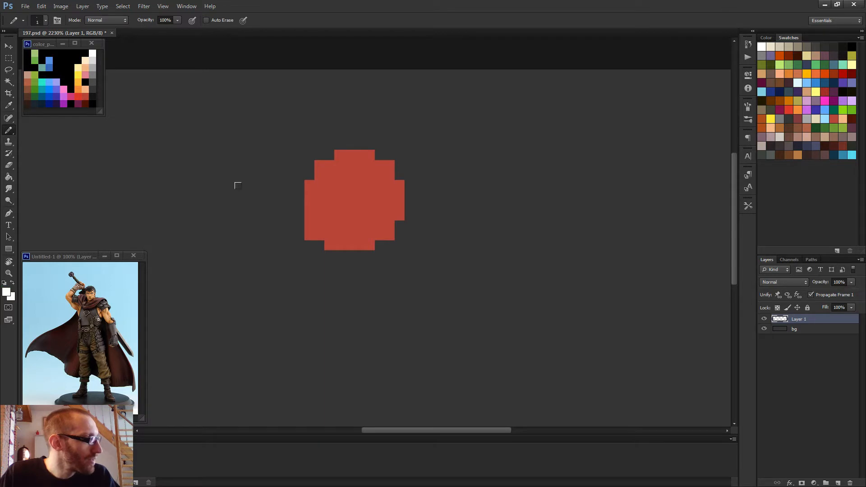
{"action": "scroll", "coordinate": [345, 213], "scroll_direction": "up", "scroll_amount": 2}
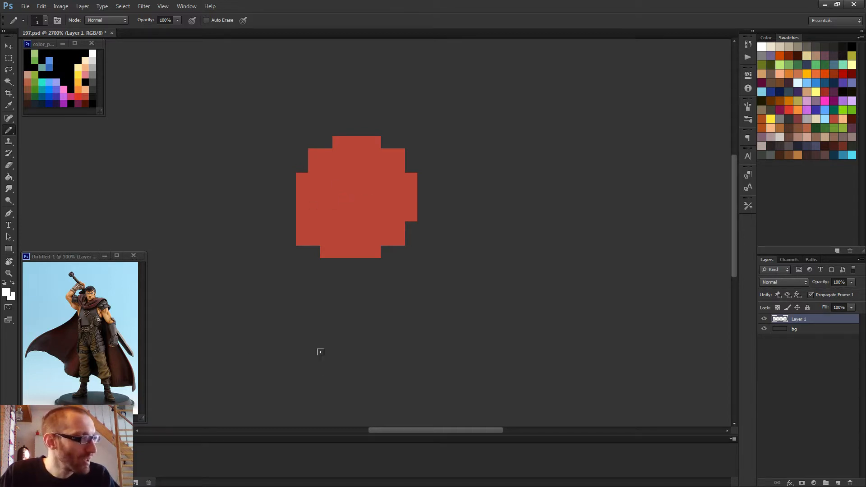
{"action": "scroll", "coordinate": [385, 205], "scroll_direction": "down", "scroll_amount": 1}
{"action": "scroll", "coordinate": [340, 221], "scroll_direction": "up", "scroll_amount": 2}
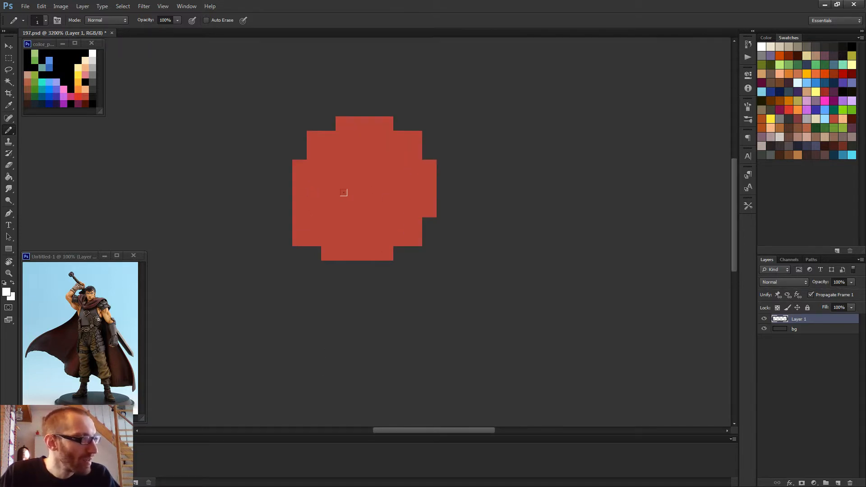
{"action": "left_click", "coordinate": [357, 210]}
{"action": "left_click", "coordinate": [372, 210]}
{"action": "left_click", "coordinate": [372, 196]}
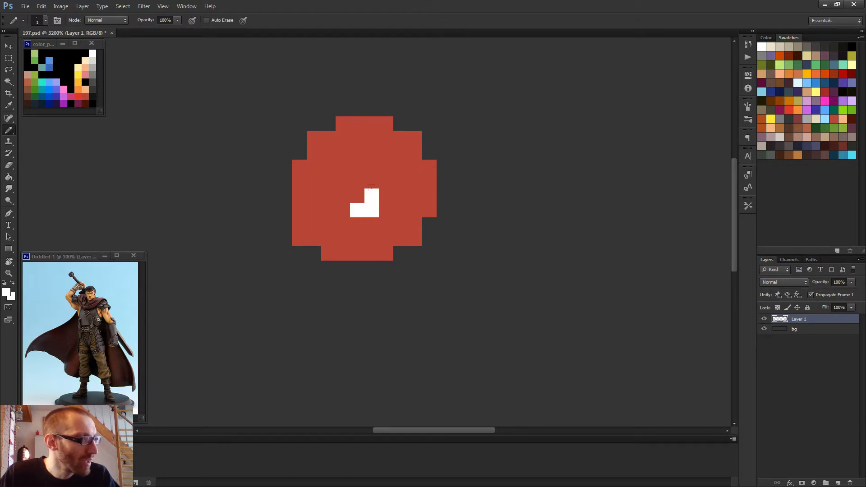
{"action": "left_click", "coordinate": [386, 196]}
{"action": "left_click", "coordinate": [386, 210]}
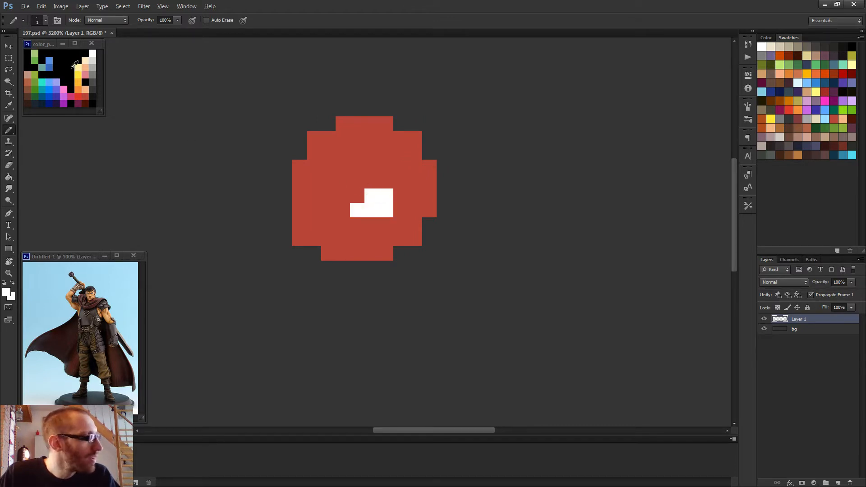
- Paint a stepped black brow above and around the white eye and blacken its two lower-left pixels
{"action": "left_click", "coordinate": [74, 65], "text": "alt"}
{"action": "left_click", "coordinate": [357, 210]}
{"action": "left_click", "coordinate": [372, 210]}
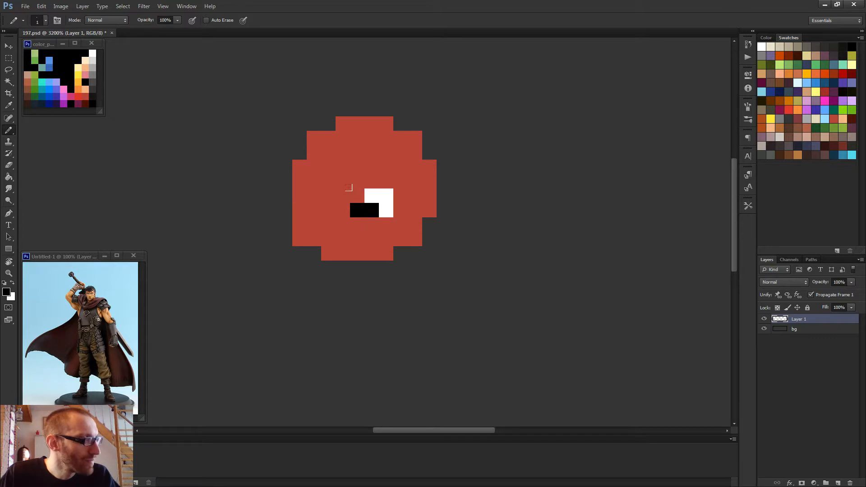
{"action": "left_click", "coordinate": [357, 196]}
{"action": "left_click", "coordinate": [372, 181]}
{"action": "left_click", "coordinate": [387, 182]}
{"action": "left_click", "coordinate": [343, 210]}
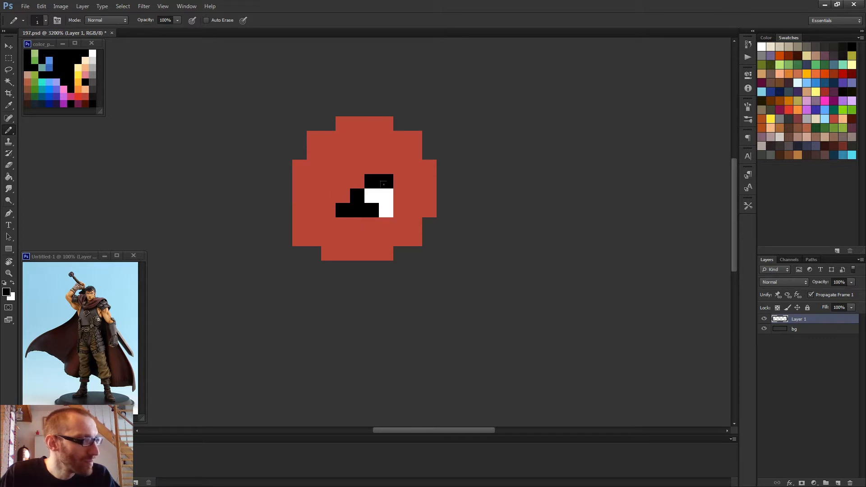
{"action": "left_click", "coordinate": [400, 195]}
{"action": "left_click", "coordinate": [400, 181]}
{"action": "scroll", "coordinate": [426, 196], "scroll_direction": "down", "scroll_amount": 4}
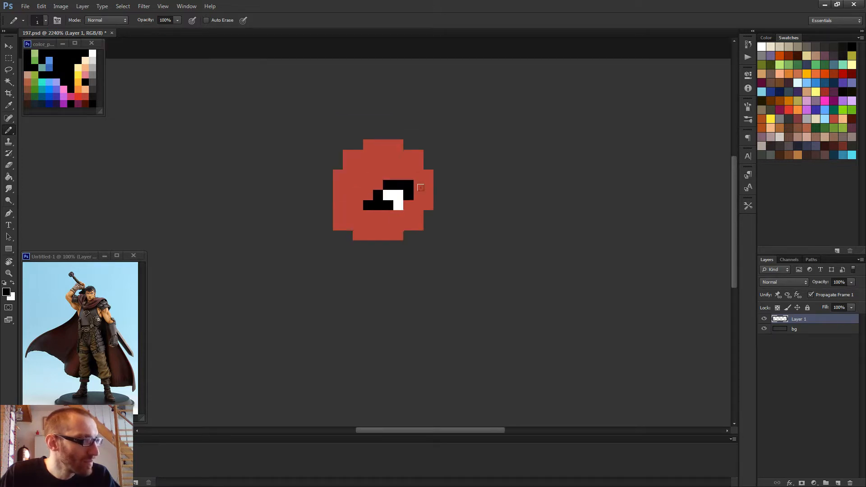
{"action": "scroll", "coordinate": [410, 217], "scroll_direction": "down", "scroll_amount": 2}
- Recolour the eye's lower row so that the white forms a two-by-two pixel block beside the black outline
{"action": "scroll", "coordinate": [361, 189], "scroll_direction": "up", "scroll_amount": 5}
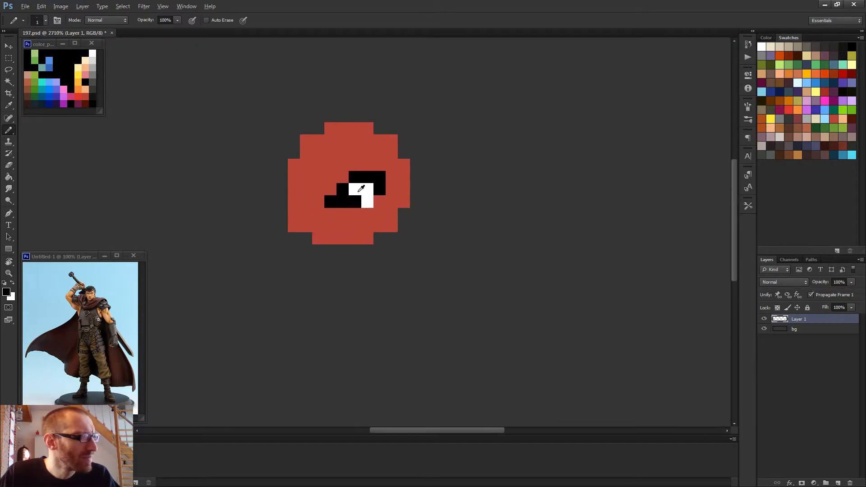
{"action": "left_click", "coordinate": [362, 190], "text": "alt"}
{"action": "left_click", "coordinate": [342, 202]}
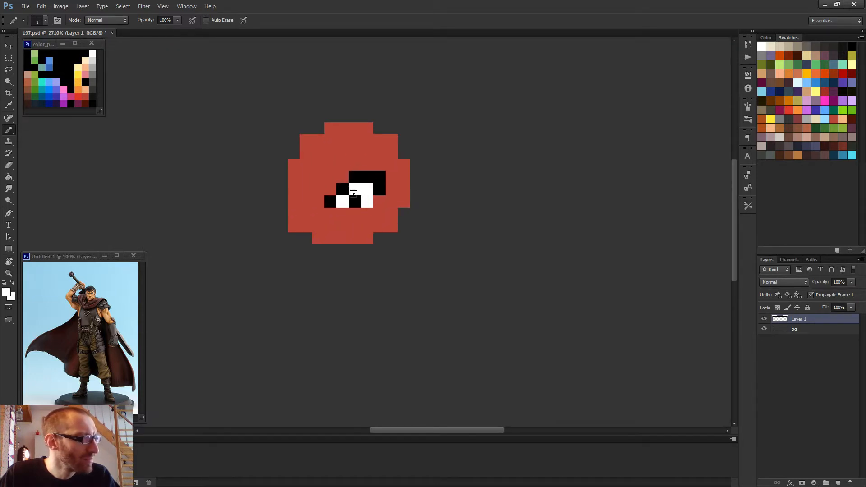
{"action": "left_click", "coordinate": [351, 204], "text": "alt"}
{"action": "left_click", "coordinate": [343, 202]}
{"action": "left_click", "coordinate": [363, 202], "text": "alt"}
{"action": "left_click", "coordinate": [353, 201]}
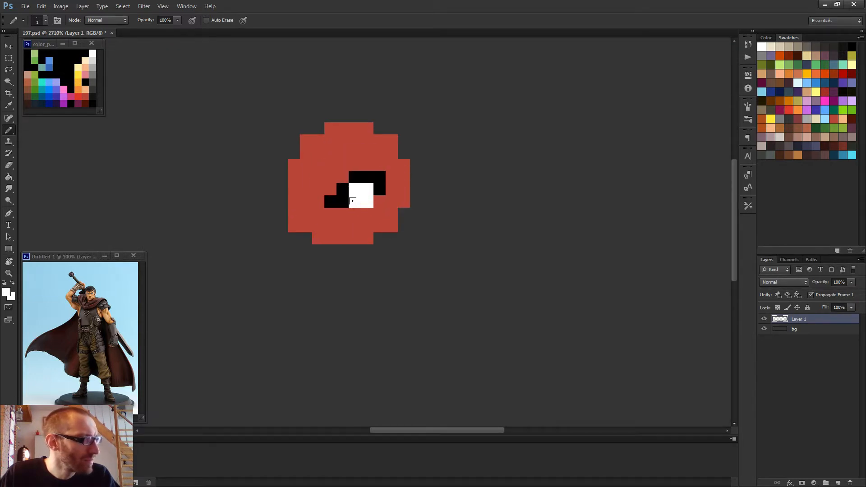
- Paint a two-pixel black pupil down the inner half of the white eye block
{"action": "scroll", "coordinate": [364, 194], "scroll_direction": "down", "scroll_amount": 3}
{"action": "scroll", "coordinate": [373, 204], "scroll_direction": "up", "scroll_amount": 3}
{"action": "left_click", "coordinate": [372, 205], "text": "alt"}
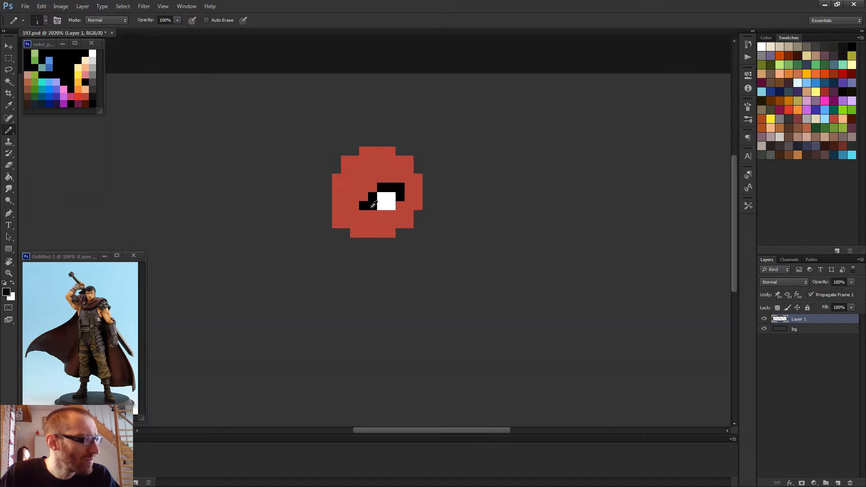
{"action": "left_click_drag", "start_coordinate": [382, 196], "coordinate": [379, 203]}
{"action": "scroll", "coordinate": [406, 201], "scroll_direction": "down", "scroll_amount": 5}
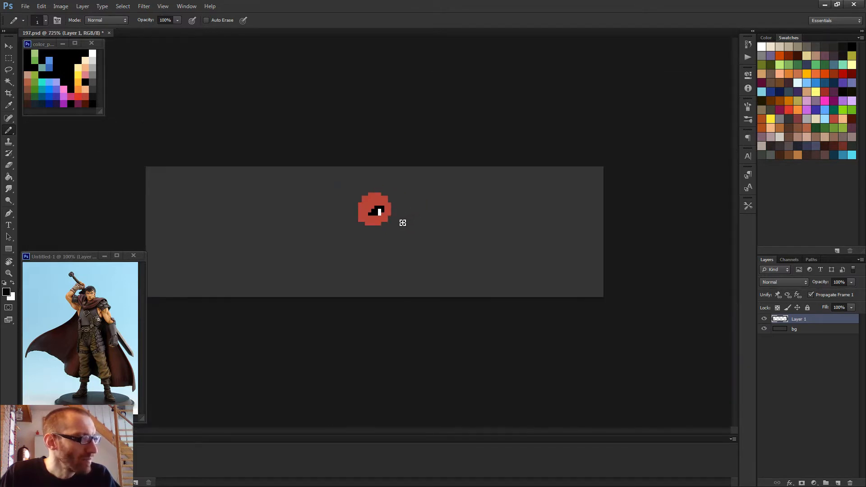
- Try another white pixel in the eye, undo the recent changes and fill the white two-by-two block again
{"action": "scroll", "coordinate": [381, 223], "scroll_direction": "up", "scroll_amount": 5}
{"action": "left_click", "coordinate": [378, 196], "text": "alt"}
{"action": "left_click", "coordinate": [369, 185]}
{"action": "left_click", "coordinate": [368, 195]}
{"action": "key", "text": "ctrl+z"}
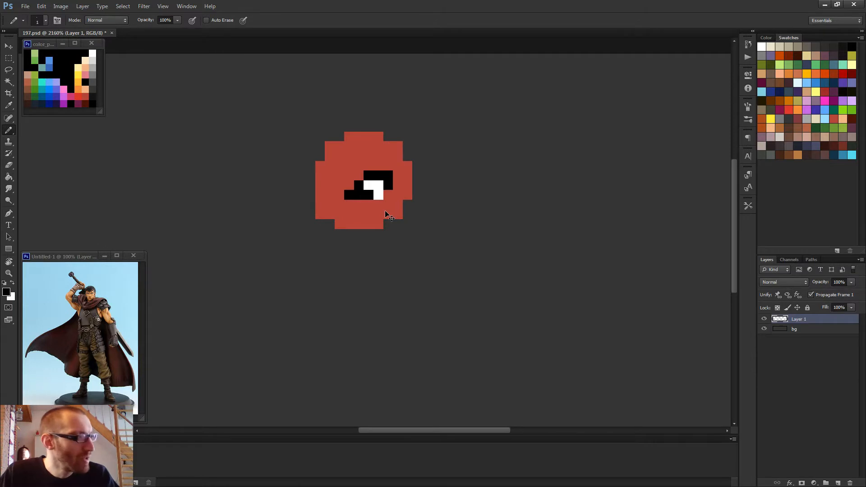
{"action": "key", "text": "ctrl+z"}
{"action": "scroll", "coordinate": [382, 208], "scroll_direction": "up", "scroll_amount": 2}
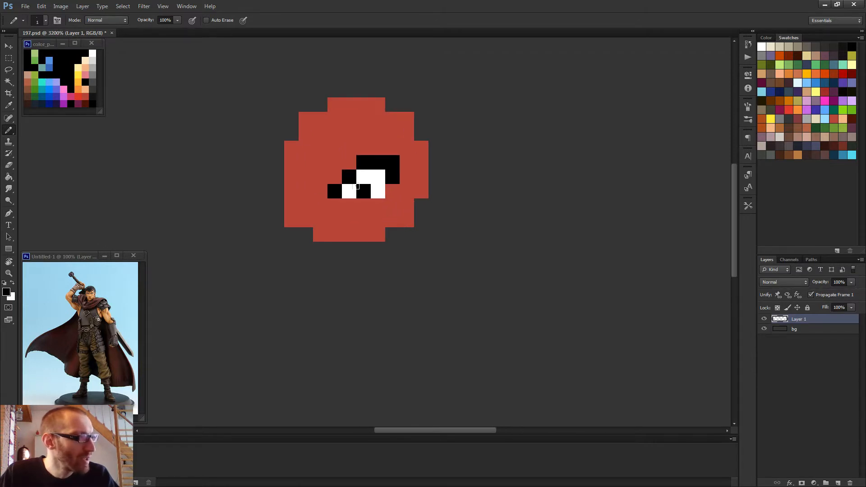
{"action": "key", "text": "ctrl+z"}
{"action": "left_click", "coordinate": [376, 179], "text": "alt"}
{"action": "left_click", "coordinate": [363, 192]}
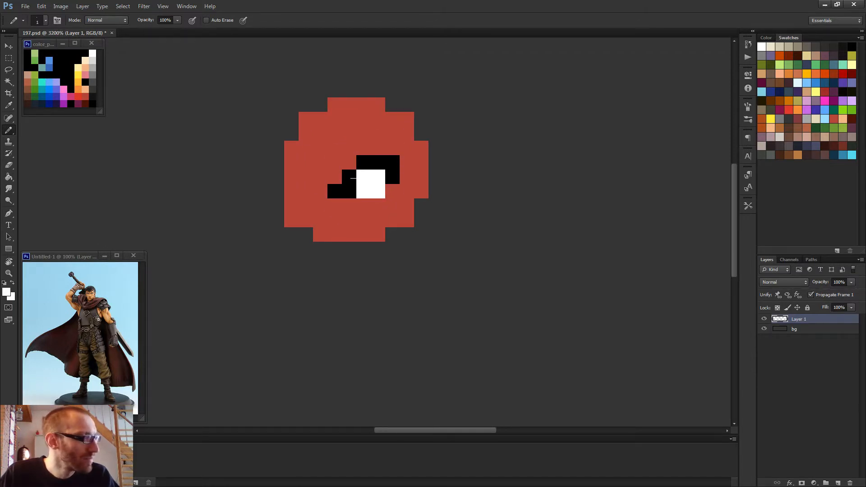
- Try the brow's outer-left pixel in the head's red, and paint it black again
{"action": "left_click", "coordinate": [321, 213], "text": "alt"}
{"action": "left_click", "coordinate": [335, 191]}
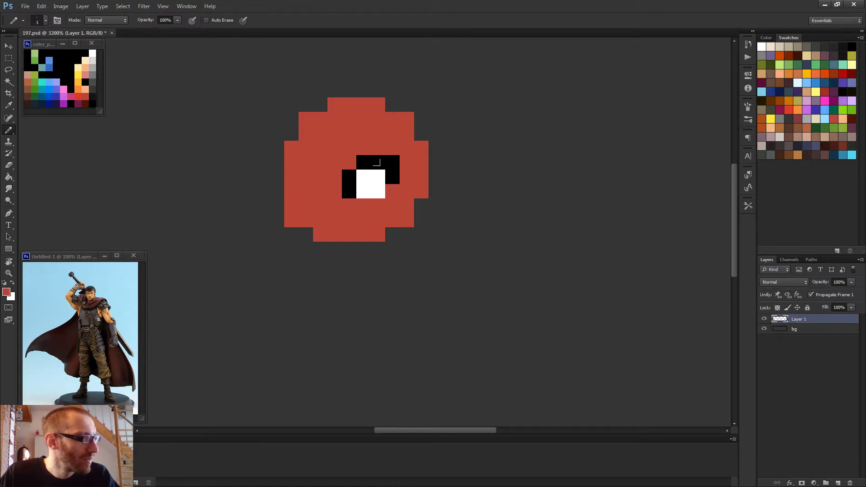
{"action": "scroll", "coordinate": [366, 182], "scroll_direction": "down", "scroll_amount": 3}
{"action": "left_click", "coordinate": [368, 180], "text": "alt"}
{"action": "left_click", "coordinate": [361, 187]}
{"action": "scroll", "coordinate": [399, 210], "scroll_direction": "down", "scroll_amount": 2}
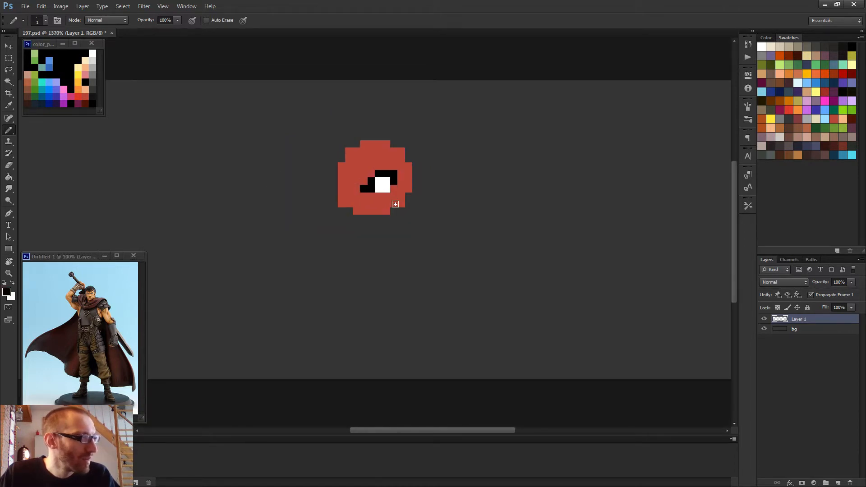
- Paint a black pupil column in the white eye block and add a white pixel on its left side
{"action": "scroll", "coordinate": [398, 211], "scroll_direction": "up", "scroll_amount": 2}
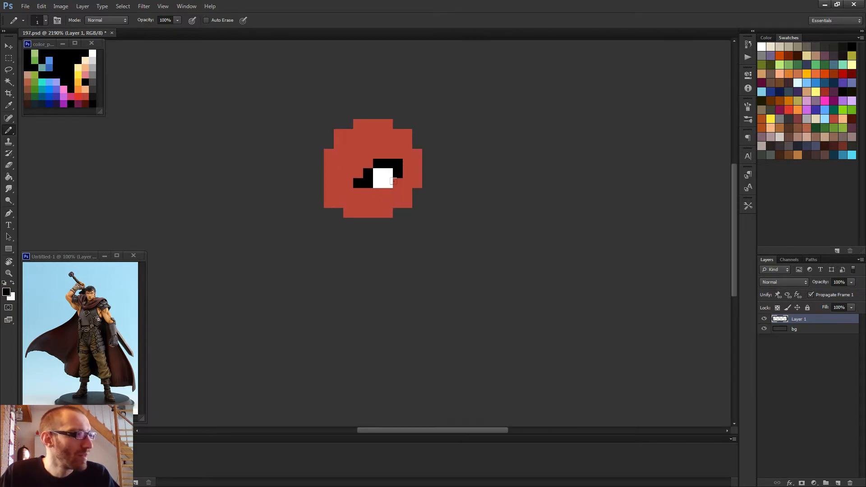
{"action": "mouse_move", "coordinate": [366, 172]}
{"action": "left_mouse_down"}
{"action": "mouse_move", "coordinate": [378, 174]}
{"action": "mouse_move", "coordinate": [378, 184]}
{"action": "left_mouse_up"}
{"action": "left_click", "coordinate": [389, 180], "text": "alt"}
{"action": "left_click", "coordinate": [364, 179]}
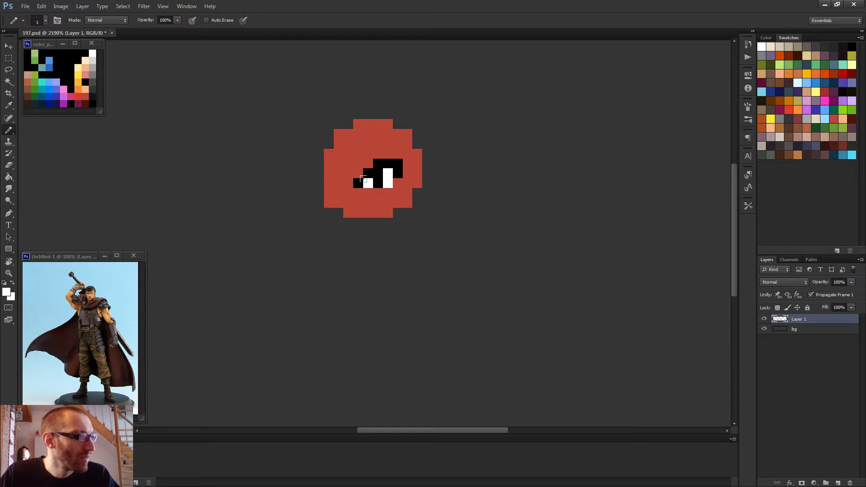
{"action": "scroll", "coordinate": [406, 212], "scroll_direction": "down", "scroll_amount": 5}
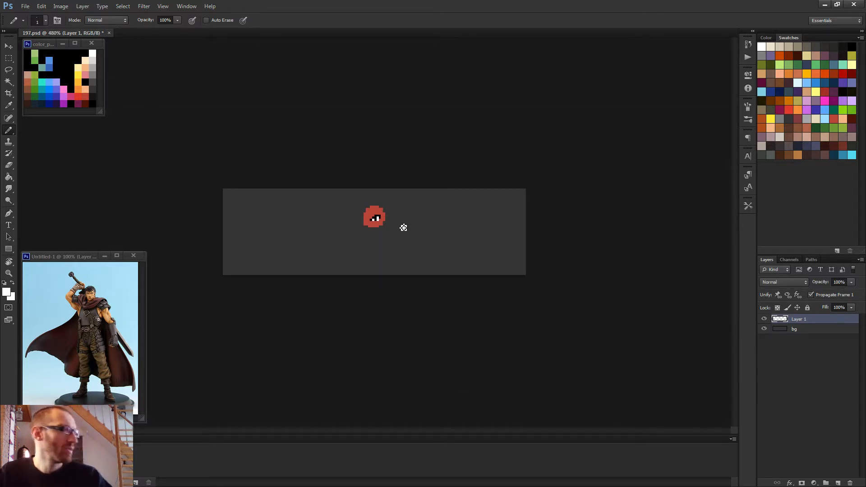
- Paint over the whole eye with the head's red and pick black from the palette as the drawing colour
{"action": "scroll", "coordinate": [400, 232], "scroll_direction": "up", "scroll_amount": 6}
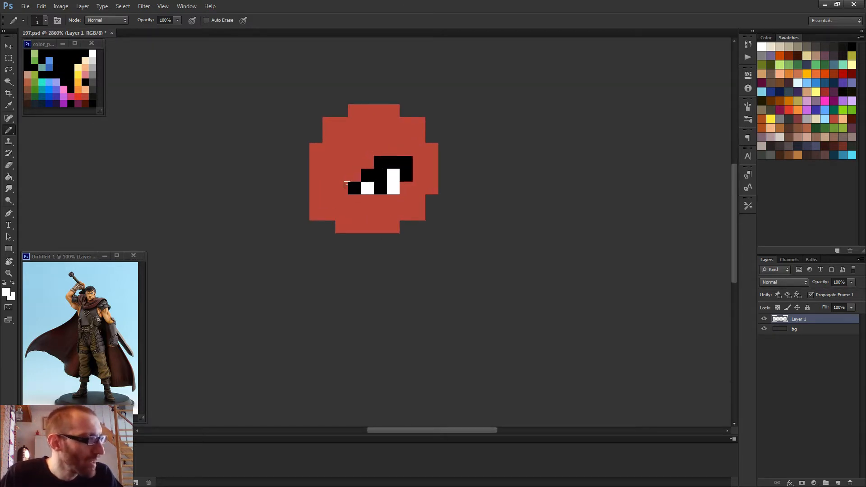
{"action": "left_click", "coordinate": [373, 203], "text": "alt"}
{"action": "mouse_move", "coordinate": [373, 203]}
{"action": "left_mouse_down"}
{"action": "mouse_move", "coordinate": [343, 179]}
{"action": "mouse_move", "coordinate": [403, 169]}
{"action": "mouse_move", "coordinate": [360, 164]}
{"action": "mouse_move", "coordinate": [382, 151]}
{"action": "left_mouse_up"}
{"action": "left_click", "coordinate": [71, 64], "text": "alt"}
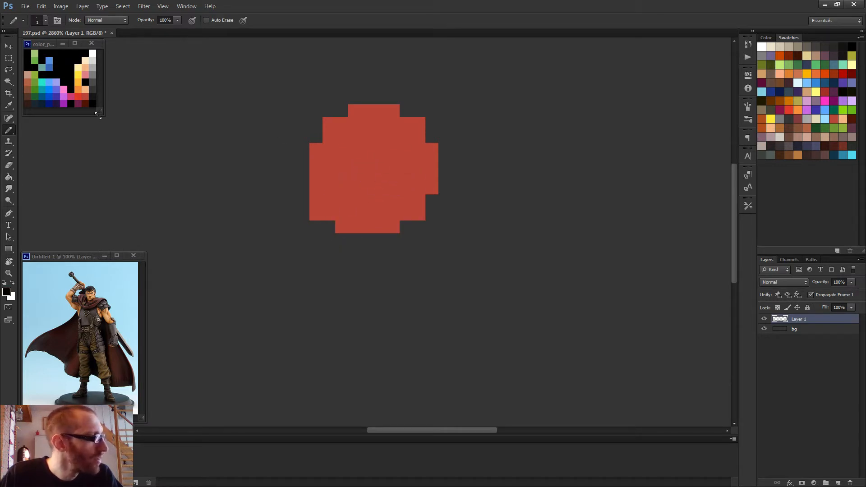
- Paint two single black pixels as eyes in the lower half of the red head, leaving three pixels between them
{"action": "left_click", "coordinate": [393, 188]}
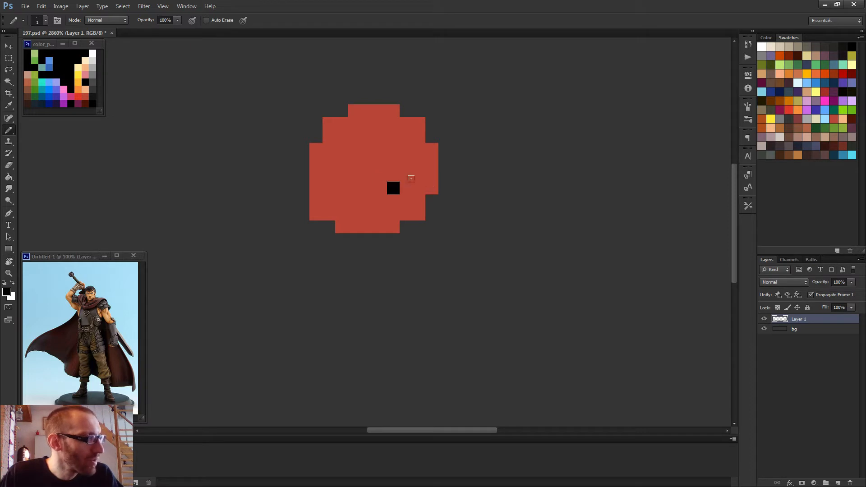
{"action": "left_click", "coordinate": [341, 186]}
{"action": "scroll", "coordinate": [386, 190], "scroll_direction": "down", "scroll_amount": 5}
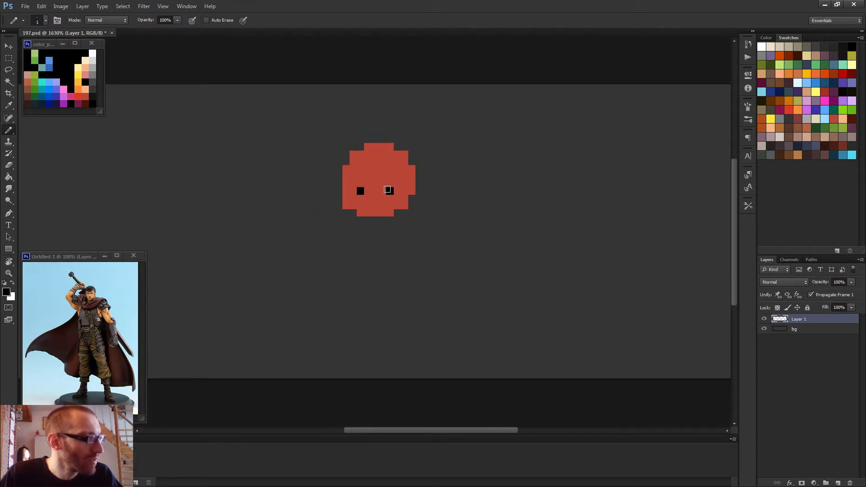
- Shift both black eye pixels one pixel to the left, covering their old positions with the head's red
{"action": "scroll", "coordinate": [375, 197], "scroll_direction": "up", "scroll_amount": 5}
{"action": "left_click", "coordinate": [336, 215]}
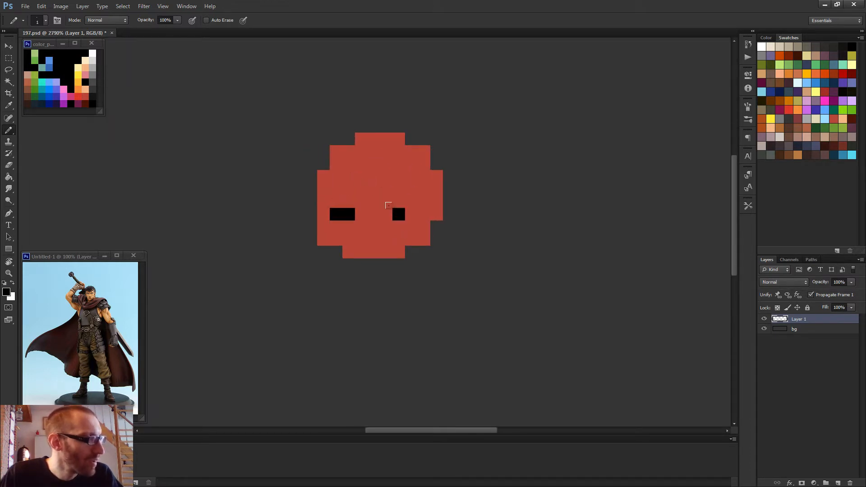
{"action": "left_click", "coordinate": [386, 215]}
{"action": "left_click", "coordinate": [414, 226], "text": "alt"}
{"action": "left_click", "coordinate": [398, 215]}
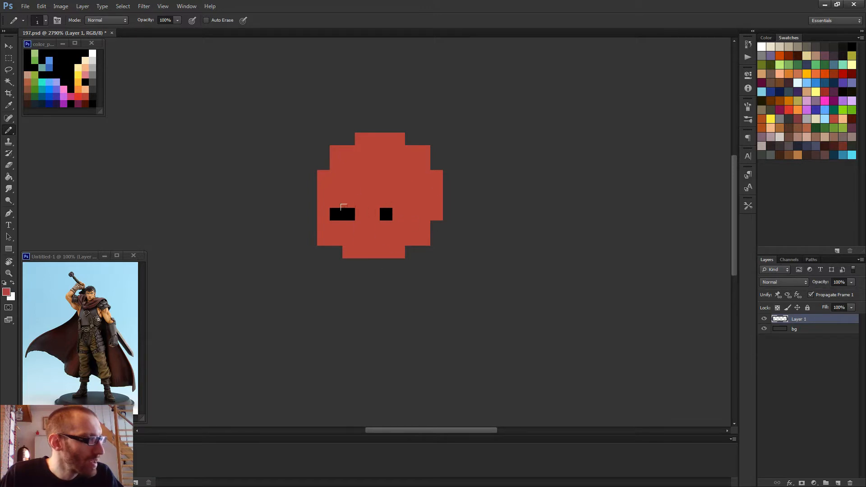
{"action": "scroll", "coordinate": [384, 208], "scroll_direction": "down", "scroll_amount": 5}
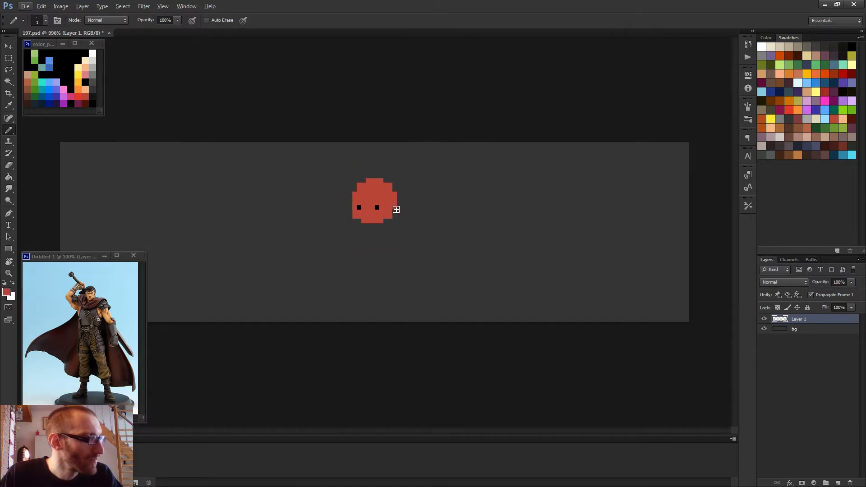
- Paint a two-pixel black brow directly above each eye, extending to the right
{"action": "scroll", "coordinate": [382, 208], "scroll_direction": "up", "scroll_amount": 6}
{"action": "left_click", "coordinate": [335, 203], "text": "alt"}
{"action": "left_click_drag", "start_coordinate": [347, 189], "coordinate": [335, 184]}
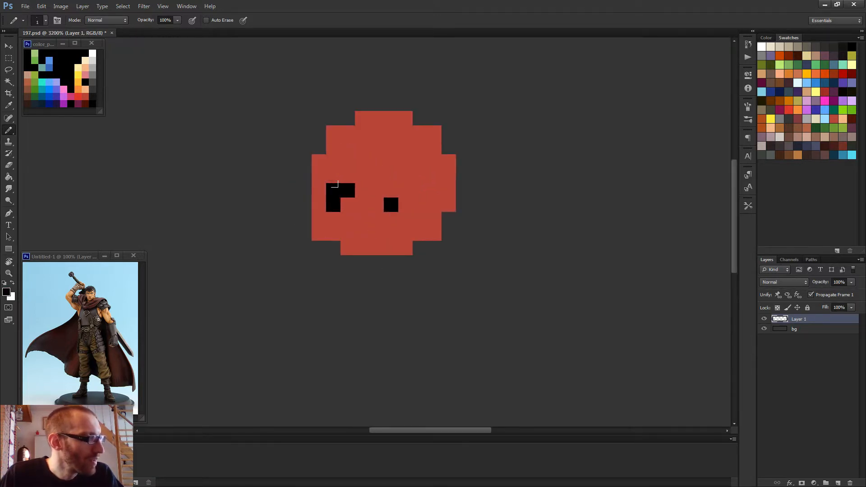
{"action": "left_click_drag", "start_coordinate": [391, 191], "coordinate": [405, 190]}
{"action": "scroll", "coordinate": [447, 207], "scroll_direction": "down", "scroll_amount": 5}
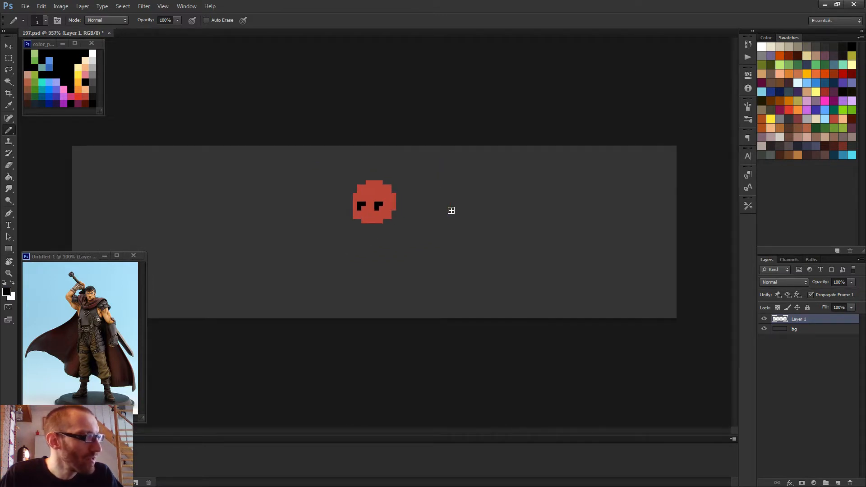
- Paint over both black brows with the head's red, keeping the single-pixel eyes
{"action": "scroll", "coordinate": [378, 225], "scroll_direction": "up", "scroll_amount": 4}
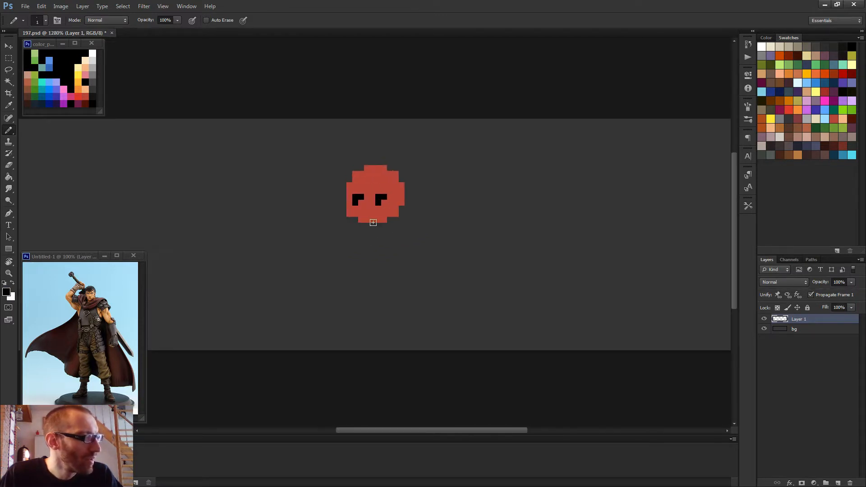
{"action": "left_click", "coordinate": [353, 196], "text": "alt"}
{"action": "mouse_move", "coordinate": [360, 182]}
{"action": "left_mouse_down"}
{"action": "mouse_move", "coordinate": [344, 181]}
{"action": "mouse_move", "coordinate": [399, 180]}
{"action": "left_mouse_up"}
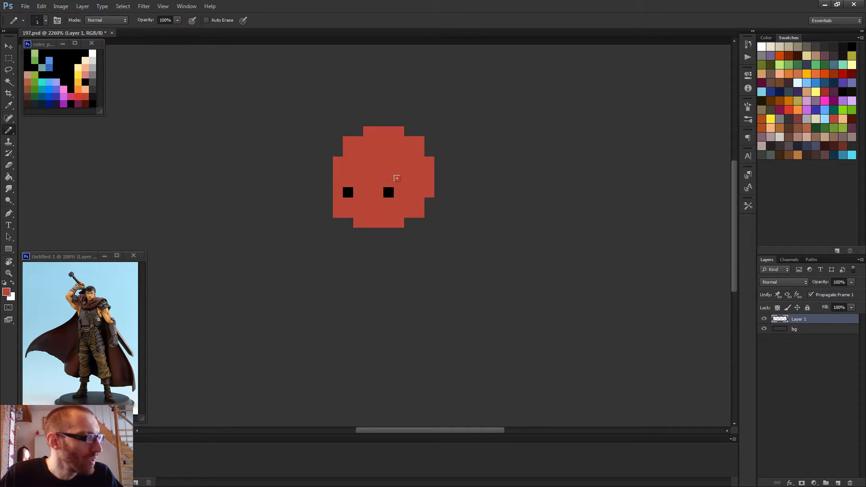
- Move both black eye pixels one row down and cover their old positions with the head's red
{"action": "left_click", "coordinate": [348, 192], "text": "alt"}
{"action": "left_click", "coordinate": [347, 202]}
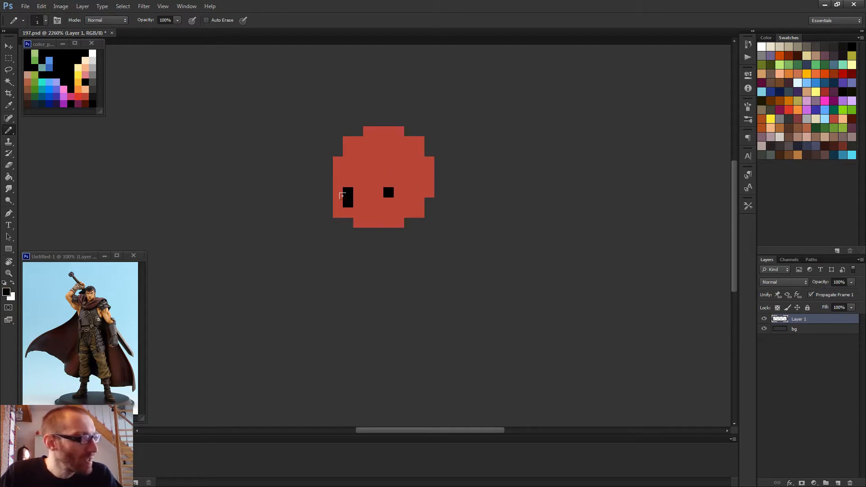
{"action": "left_click", "coordinate": [388, 202]}
{"action": "left_click", "coordinate": [382, 182], "text": "alt"}
{"action": "left_click", "coordinate": [389, 192]}
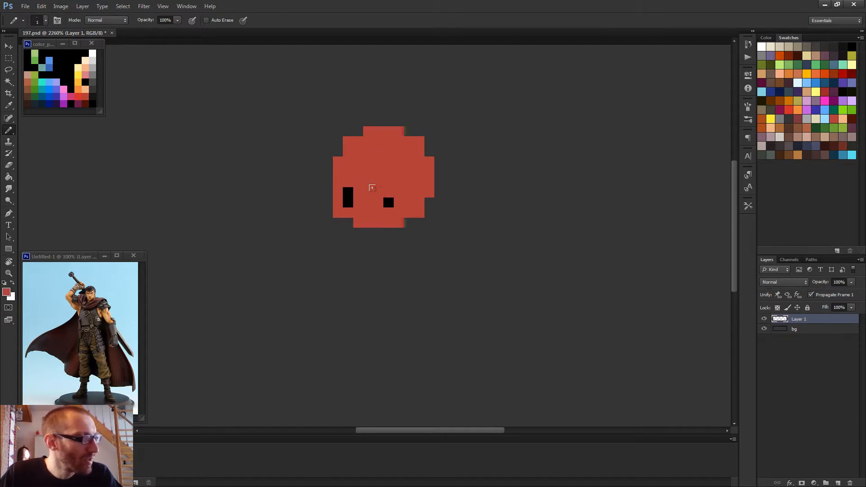
{"action": "left_click", "coordinate": [348, 192]}
{"action": "scroll", "coordinate": [424, 201], "scroll_direction": "down", "scroll_amount": 5}
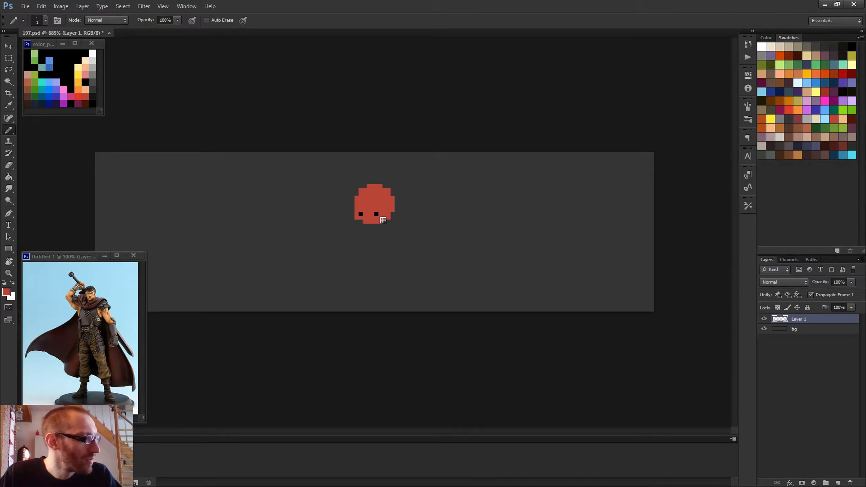
{"action": "scroll", "coordinate": [420, 215], "scroll_direction": "down", "scroll_amount": 2}
{"action": "scroll", "coordinate": [420, 215], "scroll_direction": "up", "scroll_amount": 5}
{"action": "scroll", "coordinate": [373, 207], "scroll_direction": "up", "scroll_amount": 2}
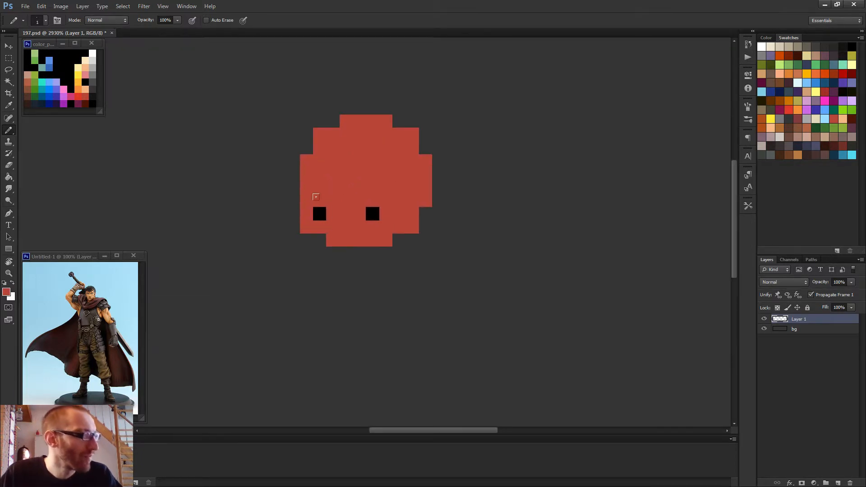
- Move both black eye pixels one row back up, filling the lower positions with the head's red
{"action": "left_click", "coordinate": [315, 208], "text": "alt"}
{"action": "left_click", "coordinate": [314, 199]}
{"action": "left_click", "coordinate": [312, 208], "text": "alt"}
{"action": "left_click", "coordinate": [314, 211]}
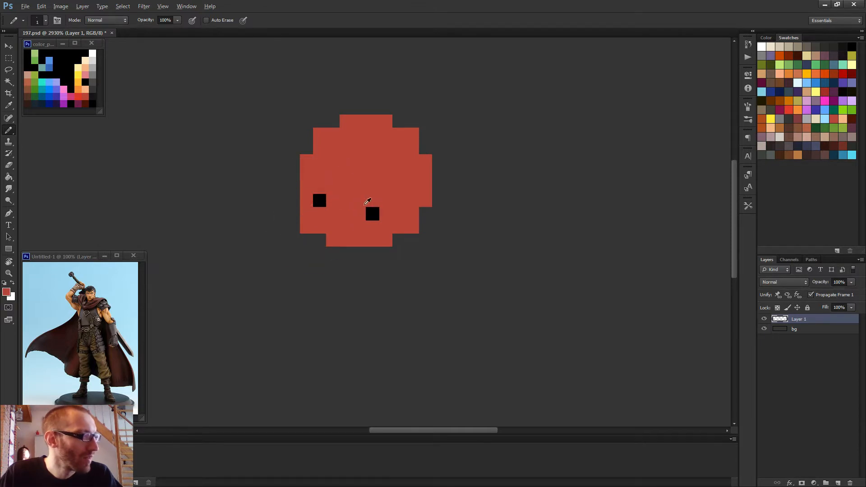
{"action": "left_click", "coordinate": [376, 215], "text": "alt"}
{"action": "left_click", "coordinate": [371, 200]}
{"action": "left_click", "coordinate": [388, 209], "text": "alt"}
{"action": "left_click", "coordinate": [372, 213]}
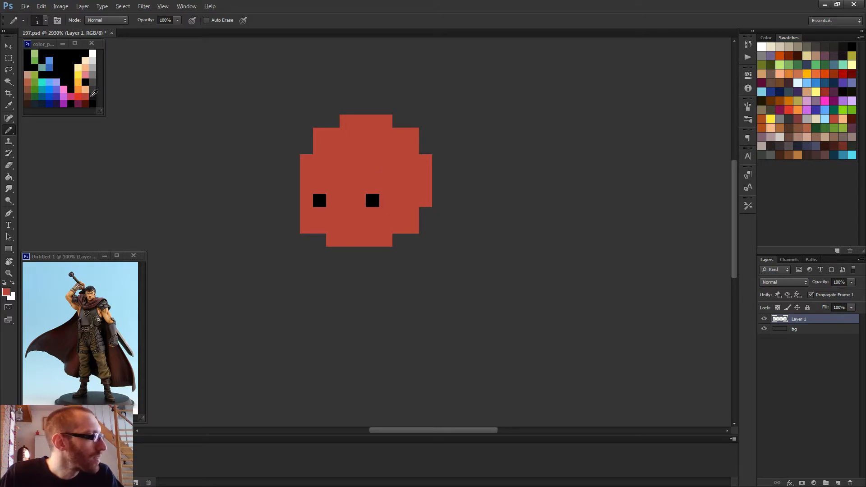
- Pick light peach from the palette image and paint the face around the eyes, reaching two rows above them and the head's left edge
{"action": "left_click", "coordinate": [87, 87], "text": "alt"}
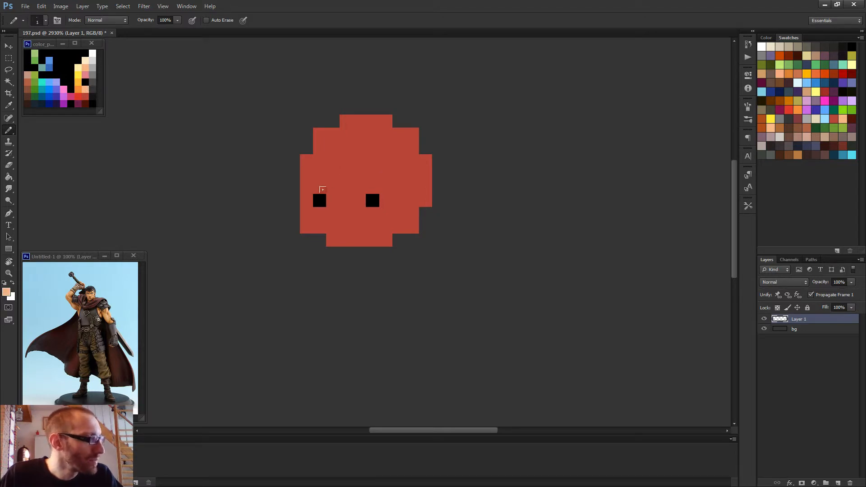
{"action": "mouse_move", "coordinate": [322, 189]}
{"action": "left_mouse_down"}
{"action": "mouse_move", "coordinate": [360, 200]}
{"action": "mouse_move", "coordinate": [354, 212]}
{"action": "mouse_move", "coordinate": [363, 206]}
{"action": "mouse_move", "coordinate": [381, 222]}
{"action": "mouse_move", "coordinate": [398, 214]}
{"action": "left_mouse_up"}
{"action": "left_click", "coordinate": [320, 214]}
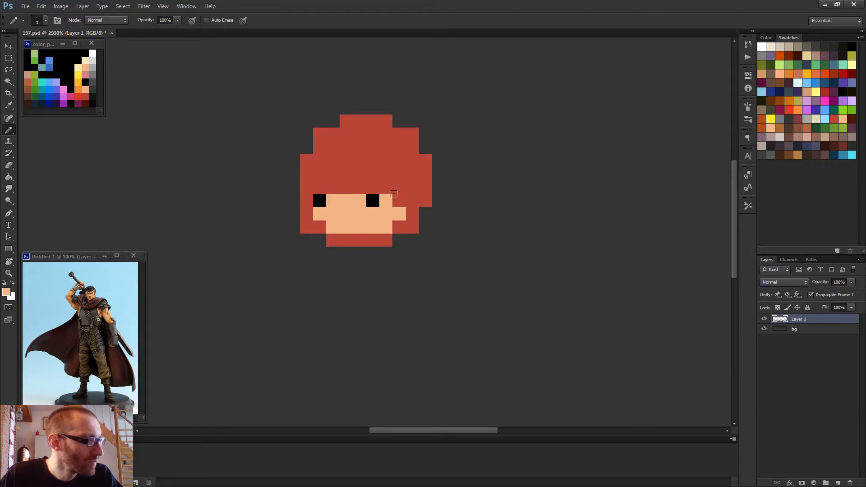
{"action": "left_click_drag", "start_coordinate": [312, 178], "coordinate": [383, 181]}
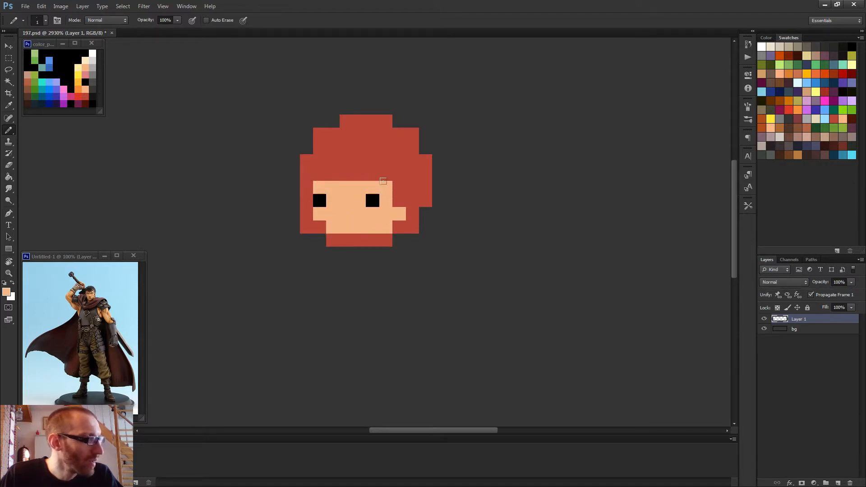
{"action": "mouse_move", "coordinate": [311, 167]}
{"action": "left_mouse_down"}
{"action": "mouse_move", "coordinate": [373, 168]}
{"action": "mouse_move", "coordinate": [391, 195]}
{"action": "left_mouse_up"}
{"action": "left_click", "coordinate": [319, 227]}
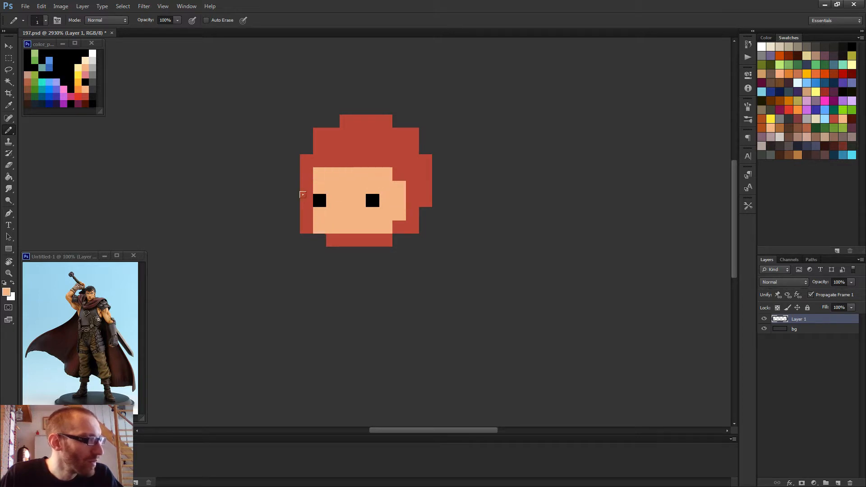
{"action": "left_click_drag", "start_coordinate": [306, 214], "coordinate": [303, 186]}
{"action": "scroll", "coordinate": [390, 202], "scroll_direction": "down", "scroll_amount": 6}
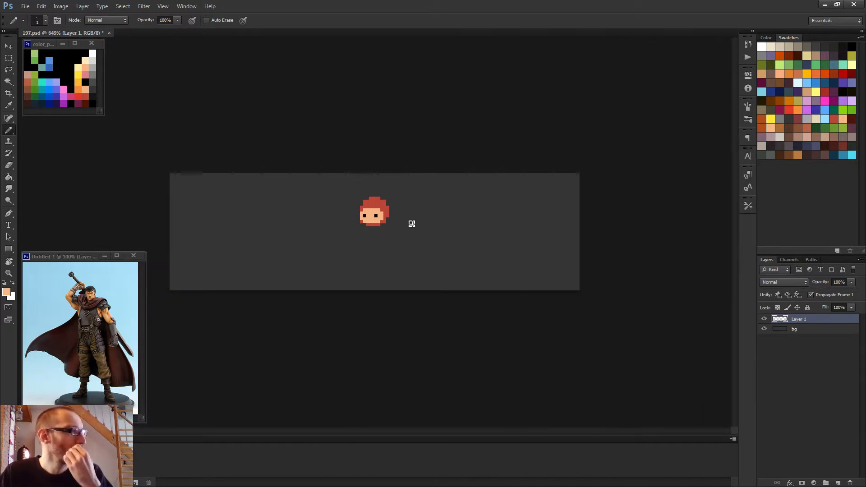
- Paint a three-pixel peach ear on the head's right side, extending one pixel beyond its edge
{"action": "scroll", "coordinate": [408, 225], "scroll_direction": "up", "scroll_amount": 4}
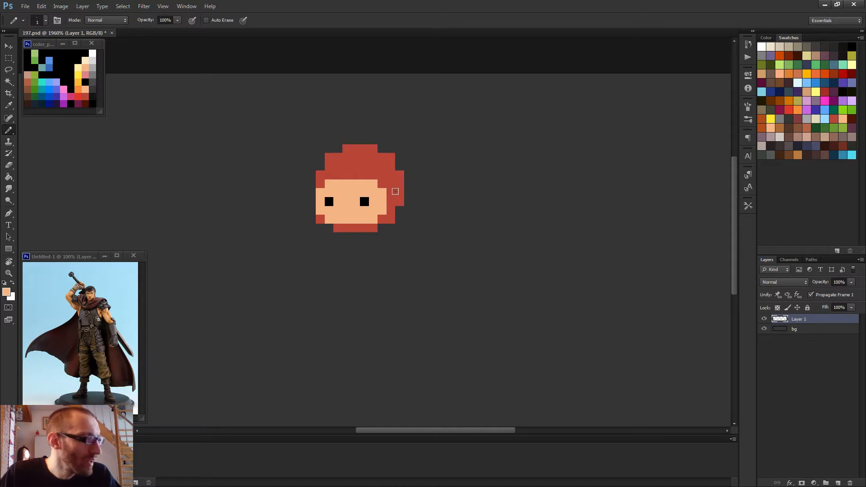
{"action": "left_click_drag", "start_coordinate": [395, 192], "coordinate": [408, 200]}
{"action": "scroll", "coordinate": [411, 213], "scroll_direction": "down", "scroll_amount": 1}
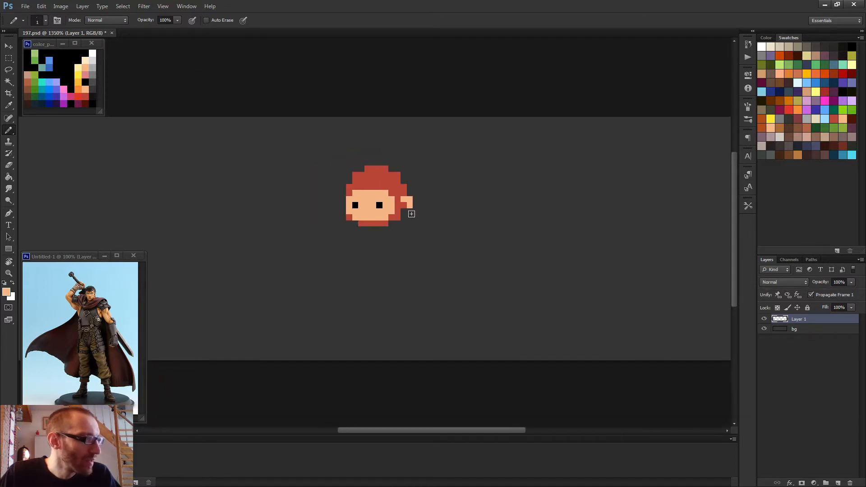
{"action": "scroll", "coordinate": [412, 214], "scroll_direction": "down", "scroll_amount": 1}
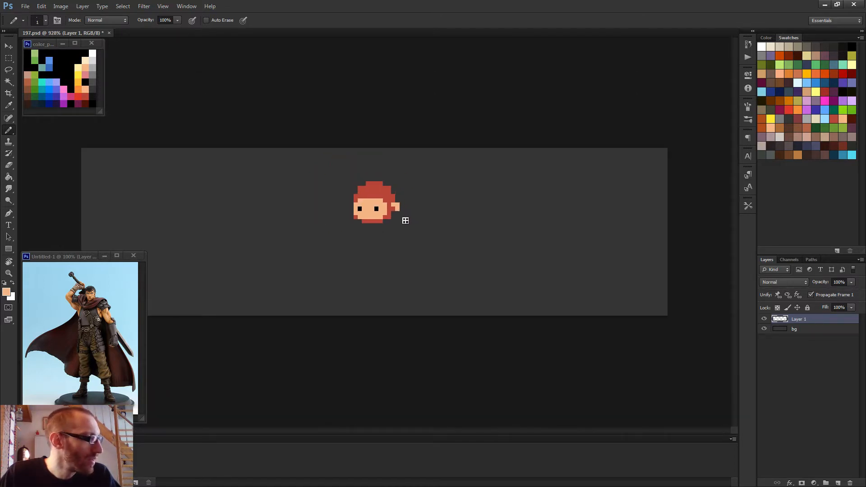
- Pick black from the palette image and paint the top three rows of the head as hair, continuing down to the ear
{"action": "scroll", "coordinate": [389, 219], "scroll_direction": "up", "scroll_amount": 2}
{"action": "left_click", "coordinate": [63, 60], "text": "alt"}
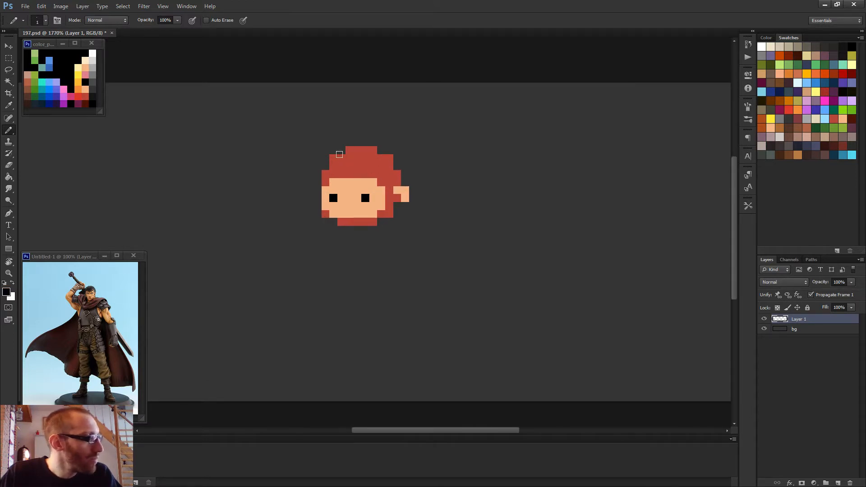
{"action": "left_click", "coordinate": [333, 158]}
{"action": "left_click", "coordinate": [340, 157]}
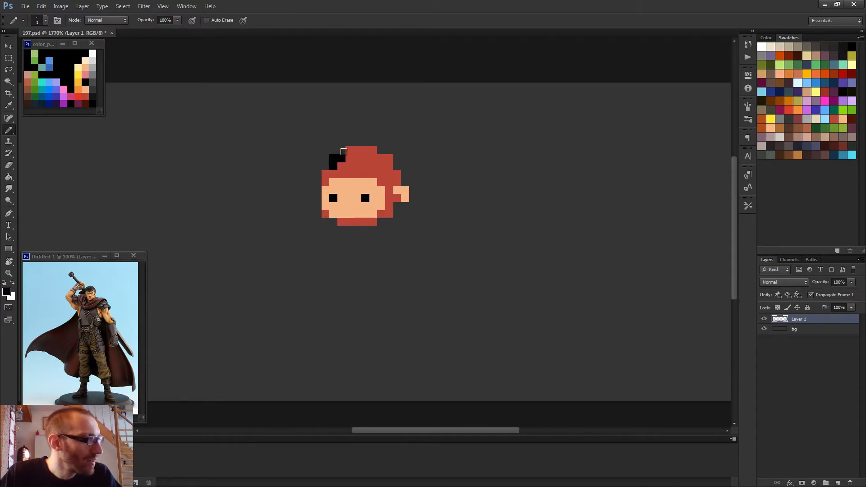
{"action": "mouse_move", "coordinate": [344, 151]}
{"action": "left_mouse_down"}
{"action": "mouse_move", "coordinate": [371, 152]}
{"action": "mouse_move", "coordinate": [342, 158]}
{"action": "mouse_move", "coordinate": [396, 159]}
{"action": "mouse_move", "coordinate": [397, 171]}
{"action": "mouse_move", "coordinate": [396, 156]}
{"action": "mouse_move", "coordinate": [397, 165]}
{"action": "mouse_move", "coordinate": [346, 166]}
{"action": "mouse_move", "coordinate": [393, 180]}
{"action": "left_mouse_up"}
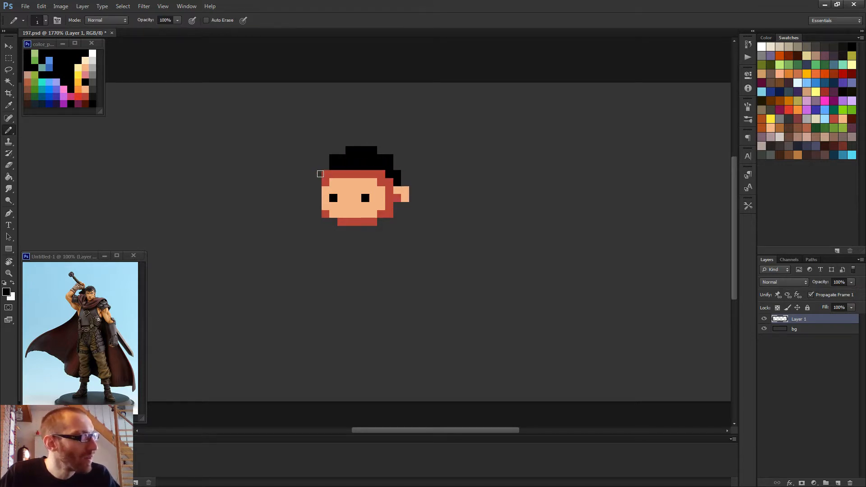
- Extend the black hair with a full row along the forehead, a sideburn beside the ear and a pixel below the ear
{"action": "left_click", "coordinate": [325, 172]}
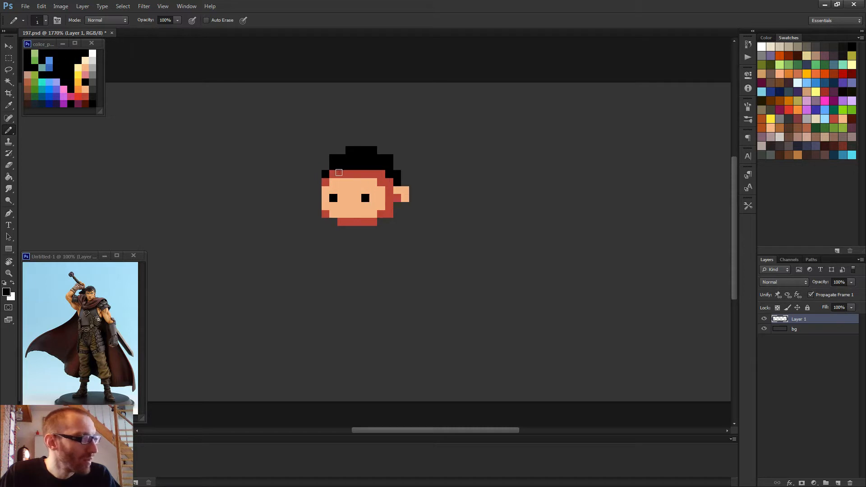
{"action": "left_click", "coordinate": [340, 173]}
{"action": "mouse_move", "coordinate": [346, 173]}
{"action": "left_mouse_down"}
{"action": "mouse_move", "coordinate": [382, 172]}
{"action": "mouse_move", "coordinate": [334, 172]}
{"action": "left_mouse_up"}
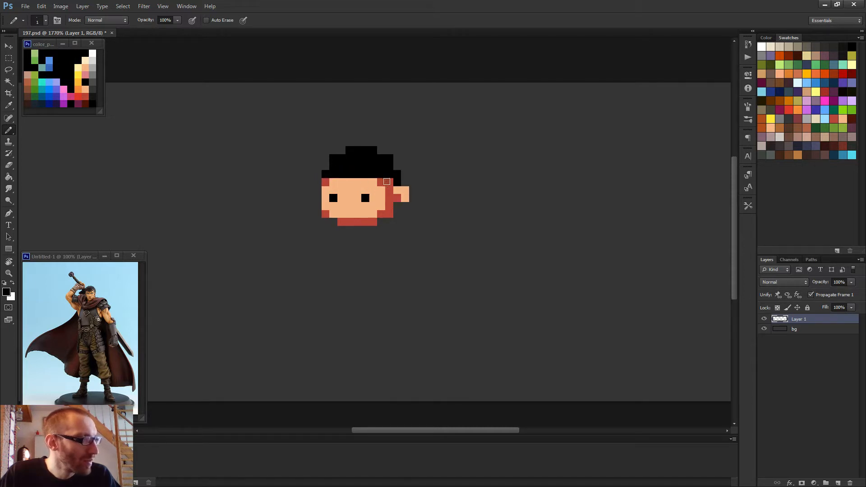
{"action": "left_click", "coordinate": [388, 182]}
{"action": "left_click", "coordinate": [388, 190]}
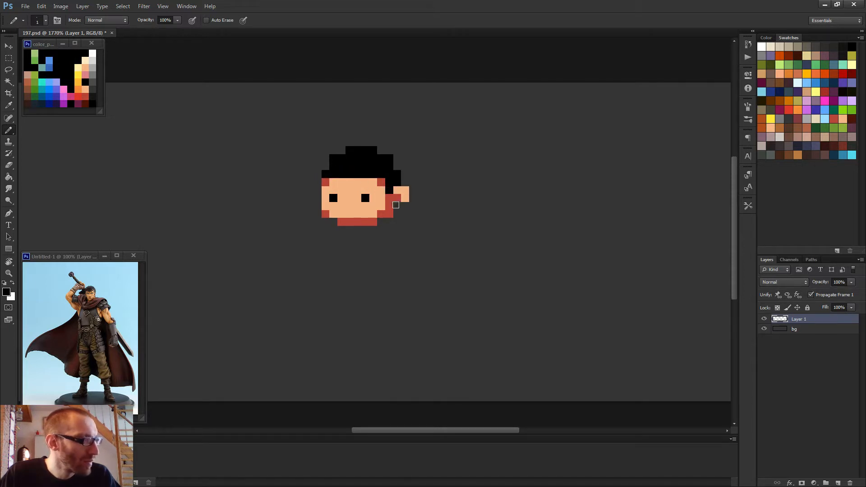
- Paint the remaining red pixel at the right temple black to join it to the hair
{"action": "scroll", "coordinate": [421, 207], "scroll_direction": "down", "scroll_amount": 4}
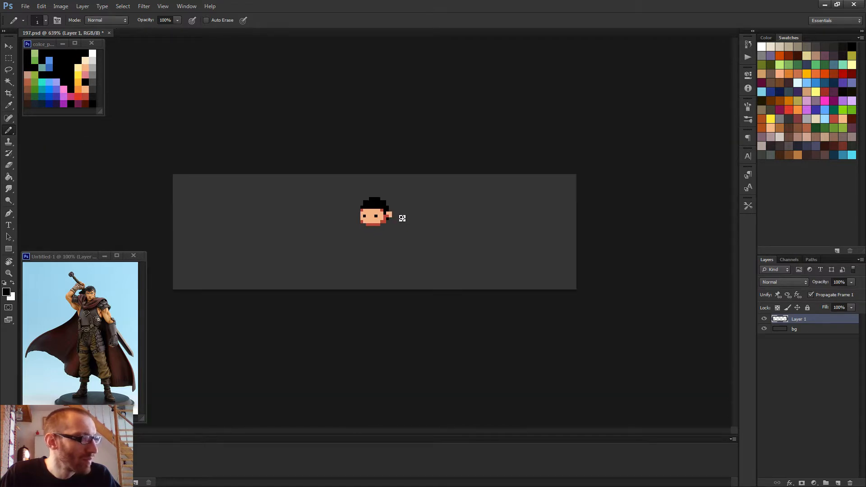
{"action": "scroll", "coordinate": [401, 218], "scroll_direction": "up", "scroll_amount": 5}
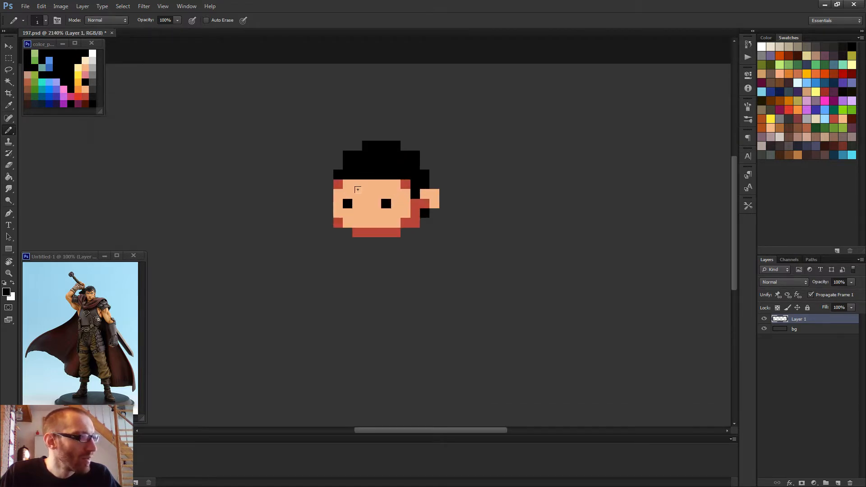
{"action": "scroll", "coordinate": [400, 207], "scroll_direction": "down", "scroll_amount": 2}
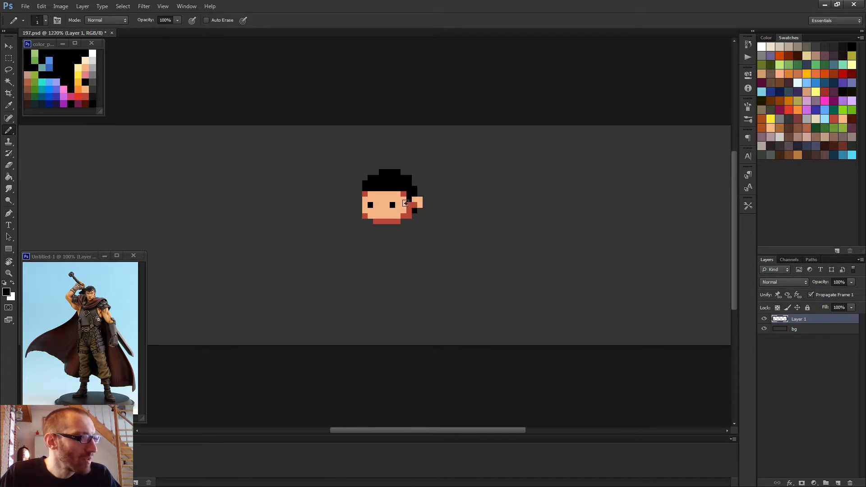
{"action": "scroll", "coordinate": [413, 220], "scroll_direction": "down", "scroll_amount": 1}
{"action": "scroll", "coordinate": [419, 209], "scroll_direction": "up", "scroll_amount": 1}
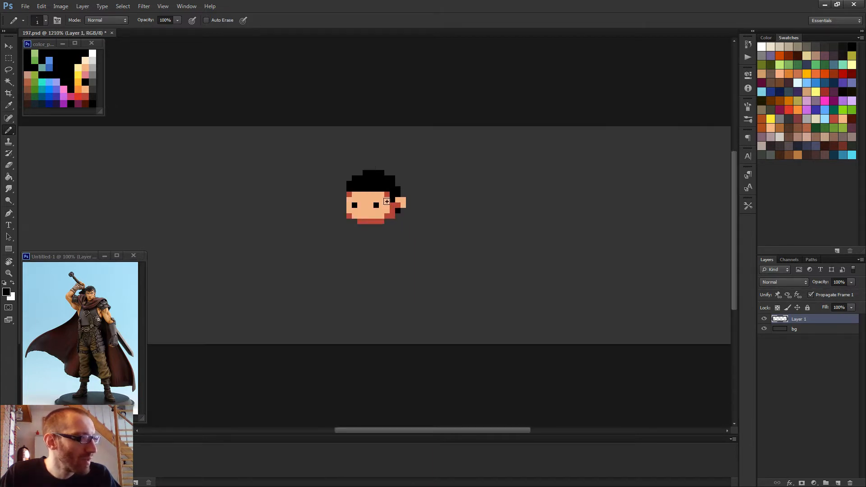
{"action": "left_click", "coordinate": [388, 195]}
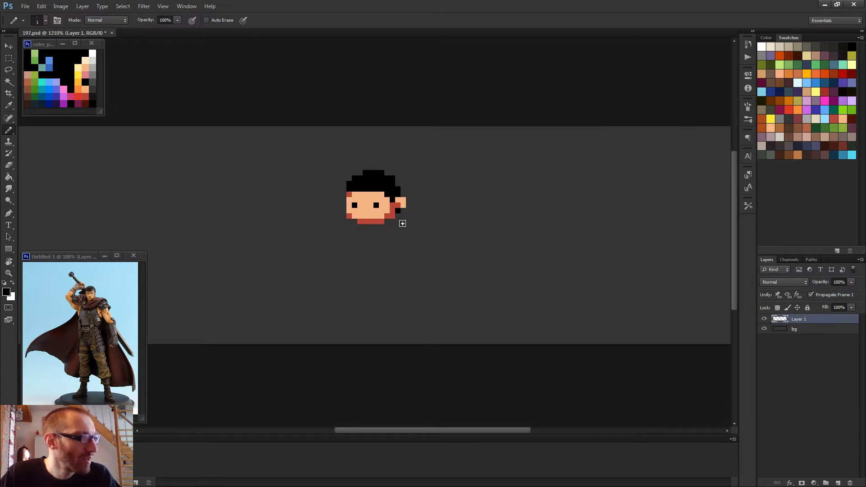
{"action": "scroll", "coordinate": [403, 224], "scroll_direction": "down", "scroll_amount": 1}
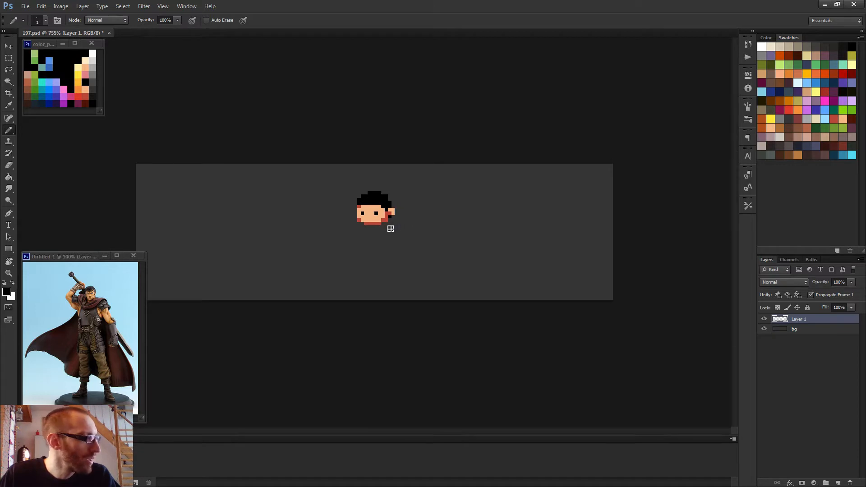
- Sample the peach skin colour and repaint the chin row with it, extending one pixel further left and leaving the right-end pixel red
{"action": "scroll", "coordinate": [379, 223], "scroll_direction": "up", "scroll_amount": 3}
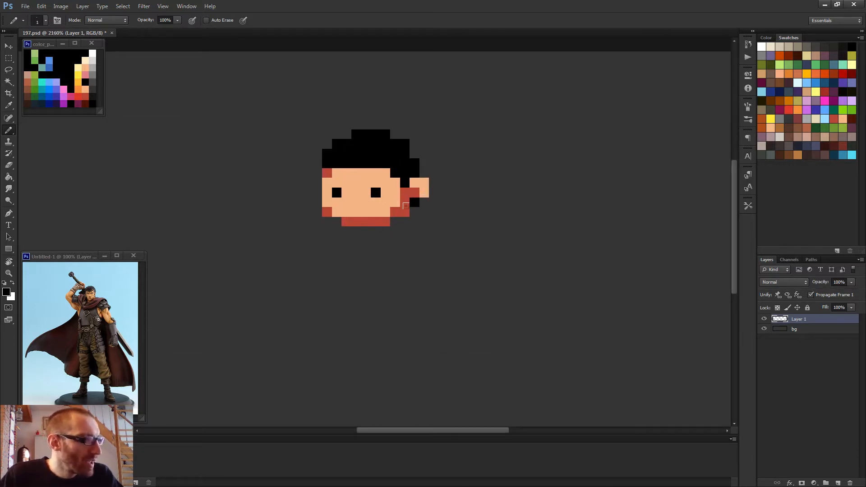
{"action": "scroll", "coordinate": [334, 241], "scroll_direction": "down", "scroll_amount": 2}
{"action": "scroll", "coordinate": [361, 235], "scroll_direction": "up", "scroll_amount": 2}
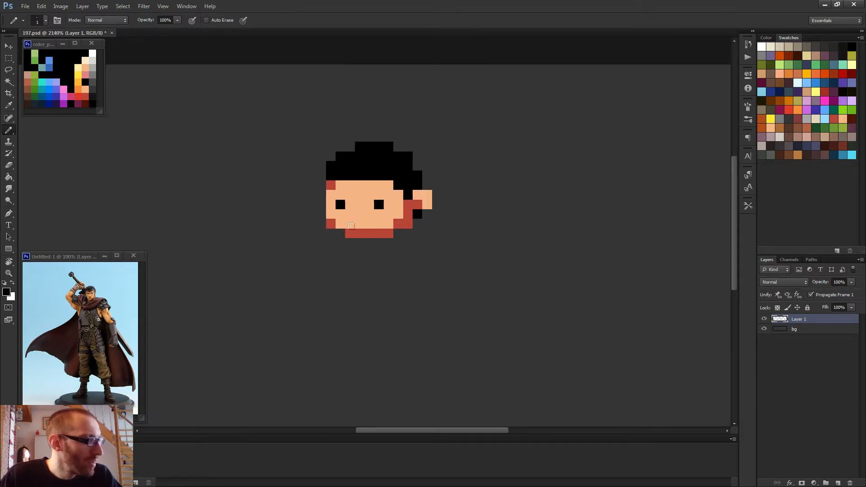
{"action": "left_click", "coordinate": [356, 224], "text": "alt"}
{"action": "left_click_drag", "start_coordinate": [348, 231], "coordinate": [373, 228]}
{"action": "scroll", "coordinate": [373, 227], "scroll_direction": "down", "scroll_amount": 2}
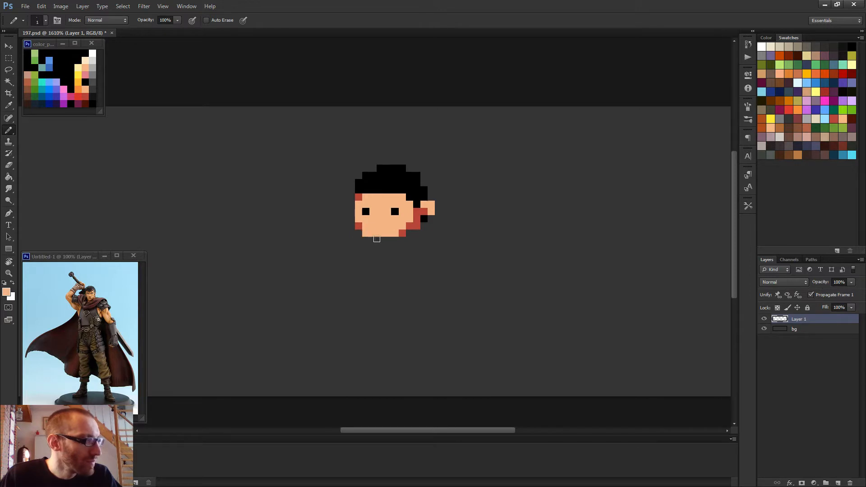
{"action": "scroll", "coordinate": [402, 236], "scroll_direction": "down", "scroll_amount": 3}
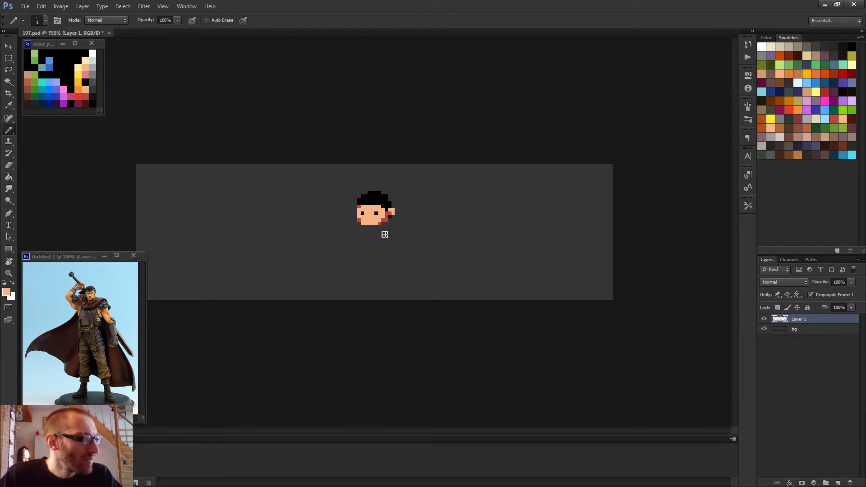
{"action": "scroll", "coordinate": [384, 236], "scroll_direction": "up", "scroll_amount": 2}
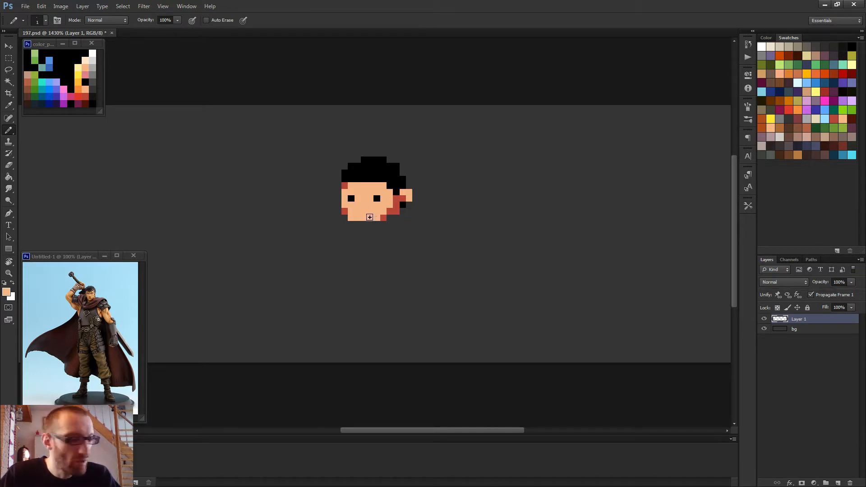
{"action": "scroll", "coordinate": [369, 217], "scroll_direction": "down", "scroll_amount": 2}
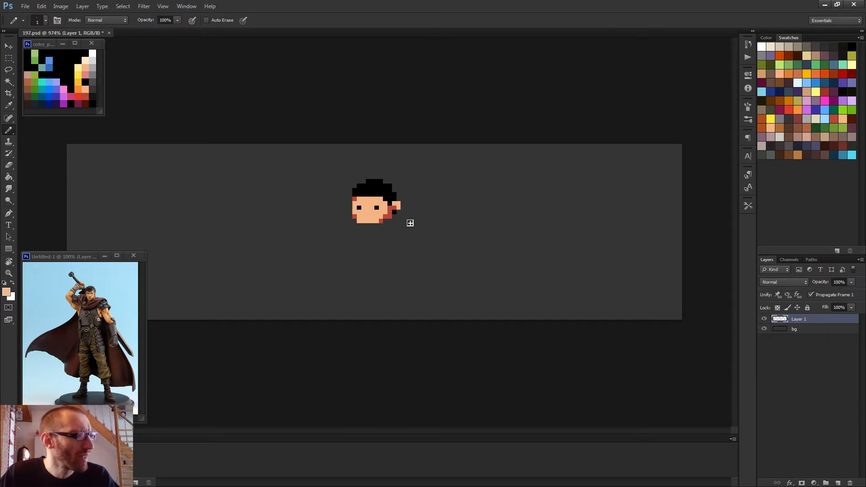
{"action": "scroll", "coordinate": [408, 223], "scroll_direction": "down", "scroll_amount": 2}
{"action": "scroll", "coordinate": [368, 226], "scroll_direction": "up", "scroll_amount": 4}
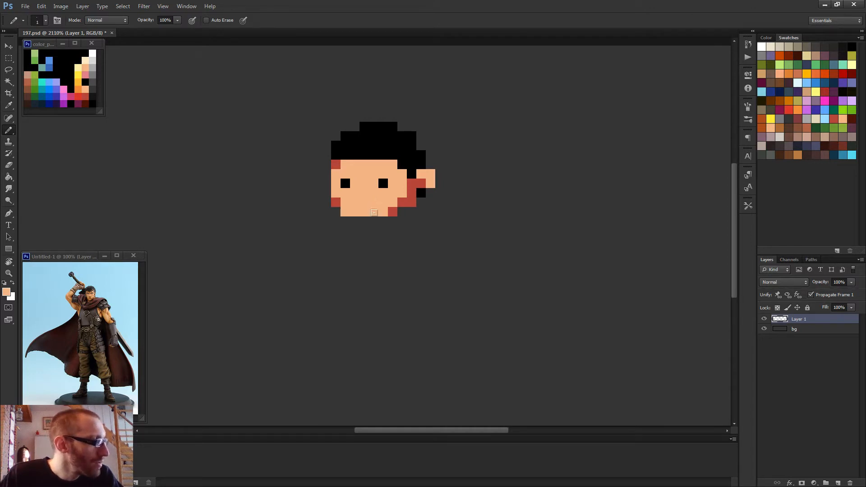
- Pick a dark grey from the palette image and paint a six-pixel row directly beneath the chin
{"action": "left_click", "coordinate": [95, 86], "text": "alt"}
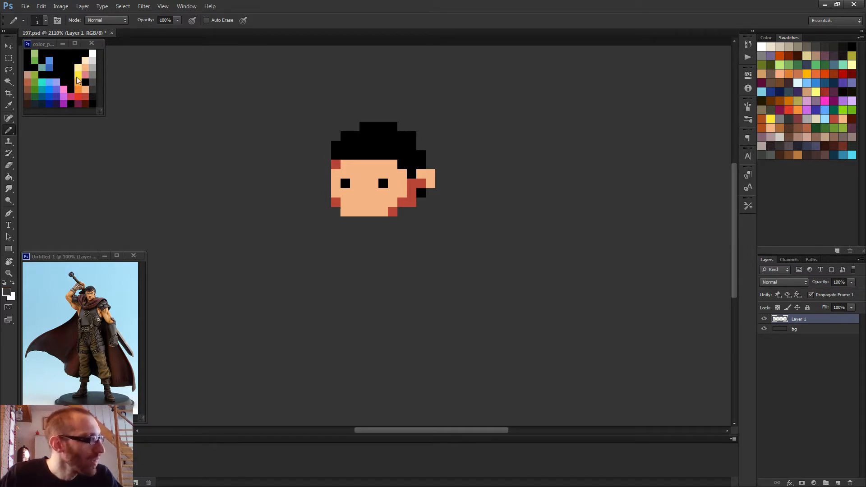
{"action": "left_click", "coordinate": [95, 79], "text": "alt"}
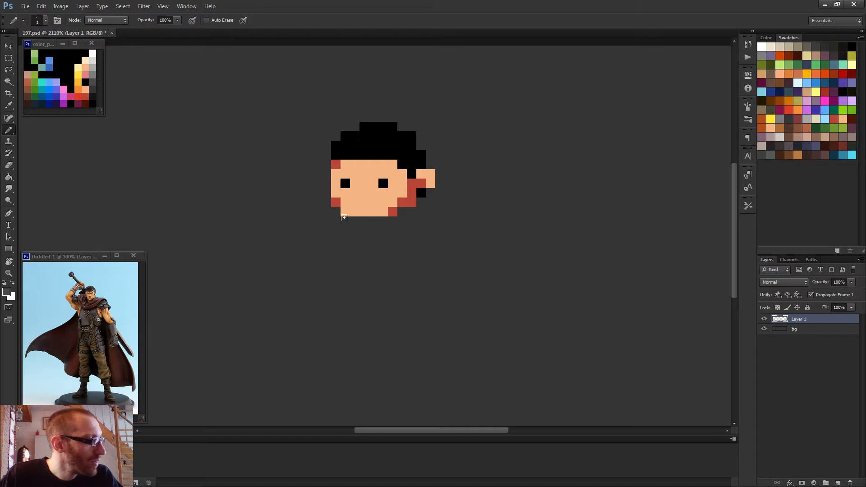
{"action": "left_click_drag", "start_coordinate": [344, 218], "coordinate": [390, 221]}
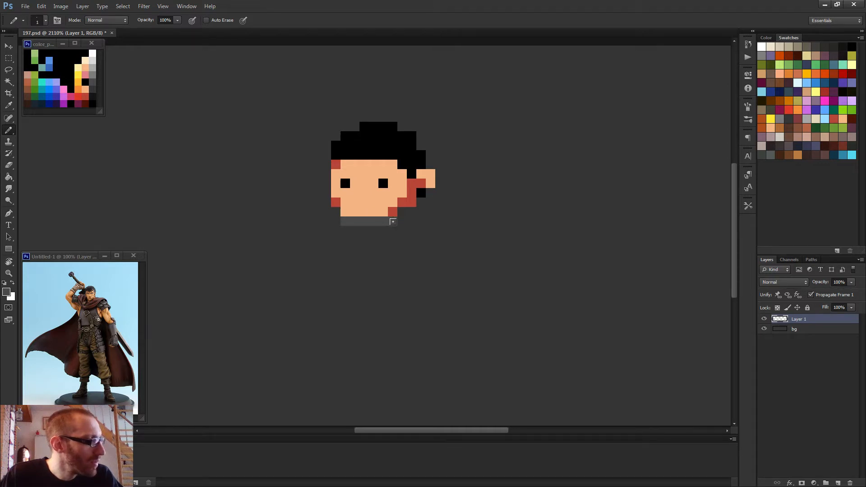
- Fill the bg layer with the medium blue from the palette image using the Paint Bucket
{"action": "left_click", "coordinate": [792, 329]}
{"action": "key", "text": "g"}
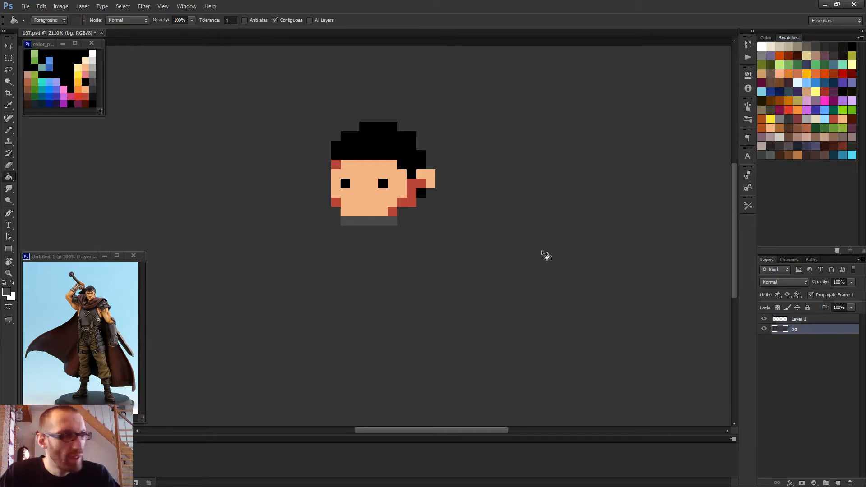
{"action": "scroll", "coordinate": [294, 139], "scroll_direction": "down", "scroll_amount": 3}
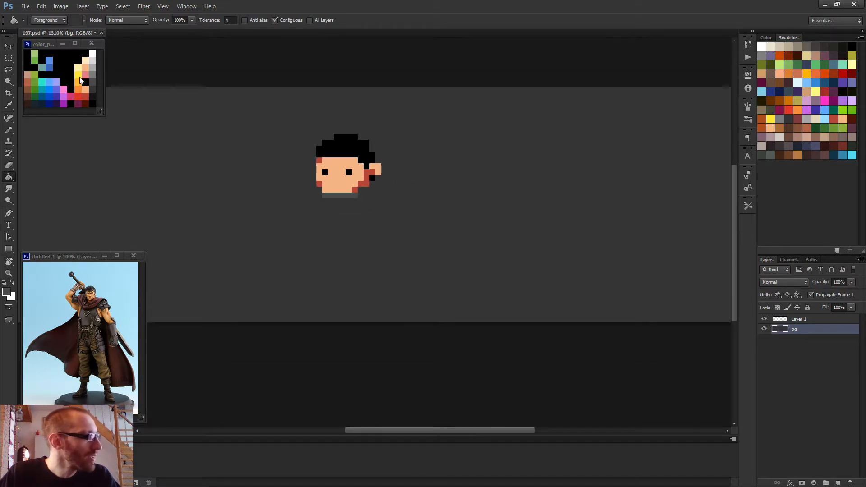
{"action": "left_click", "coordinate": [53, 63], "text": "alt"}
{"action": "left_click", "coordinate": [188, 131]}
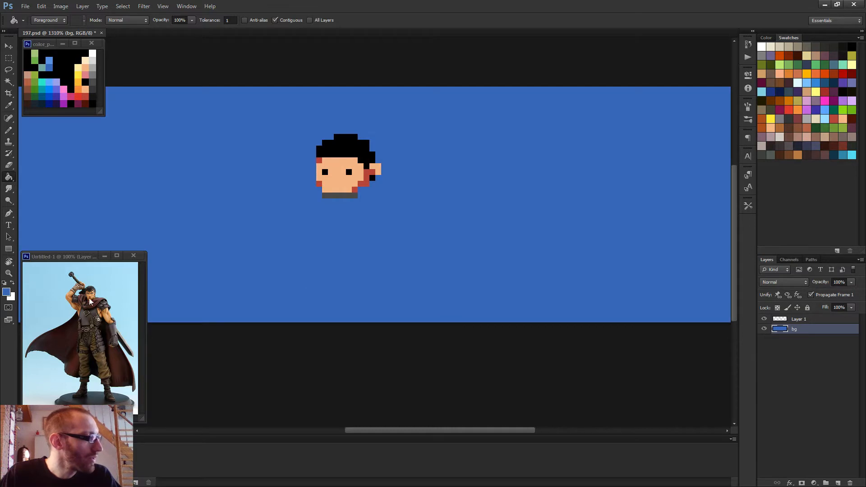
- On Layer 1, paint the collar row under the chin in the palette's darker grey, with a three-pixel-wide, two-row shoulder on the right
{"action": "left_click", "coordinate": [794, 319]}
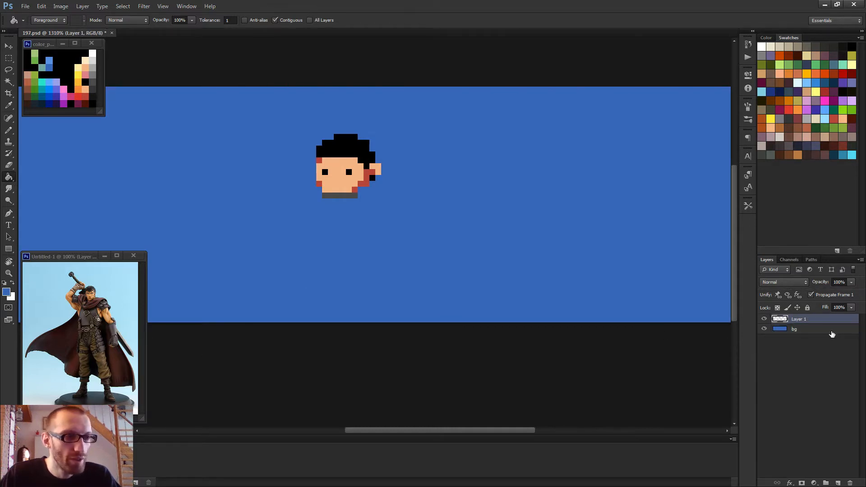
{"action": "key", "text": "b"}
{"action": "scroll", "coordinate": [492, 231], "scroll_direction": "up", "scroll_amount": 9}
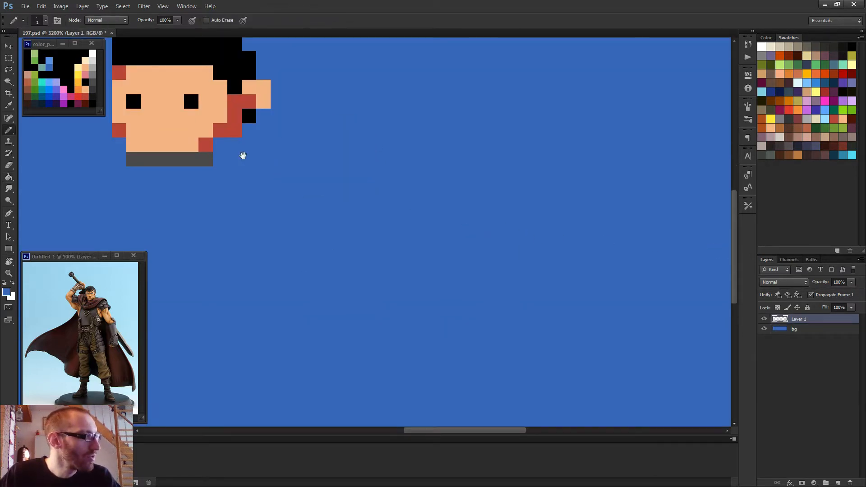
{"action": "left_click_drag", "start_coordinate": [243, 156], "coordinate": [539, 229]}
{"action": "left_click", "coordinate": [94, 91], "text": "alt"}
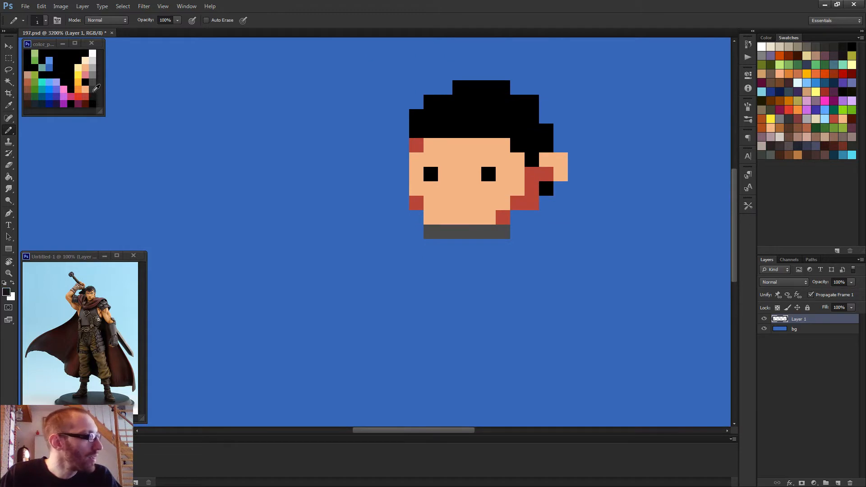
{"action": "mouse_move", "coordinate": [421, 221]}
{"action": "left_mouse_down"}
{"action": "mouse_move", "coordinate": [489, 223]}
{"action": "mouse_move", "coordinate": [495, 235]}
{"action": "mouse_move", "coordinate": [462, 208]}
{"action": "mouse_move", "coordinate": [541, 190]}
{"action": "mouse_move", "coordinate": [508, 219]}
{"action": "mouse_move", "coordinate": [531, 226]}
{"action": "left_mouse_up"}
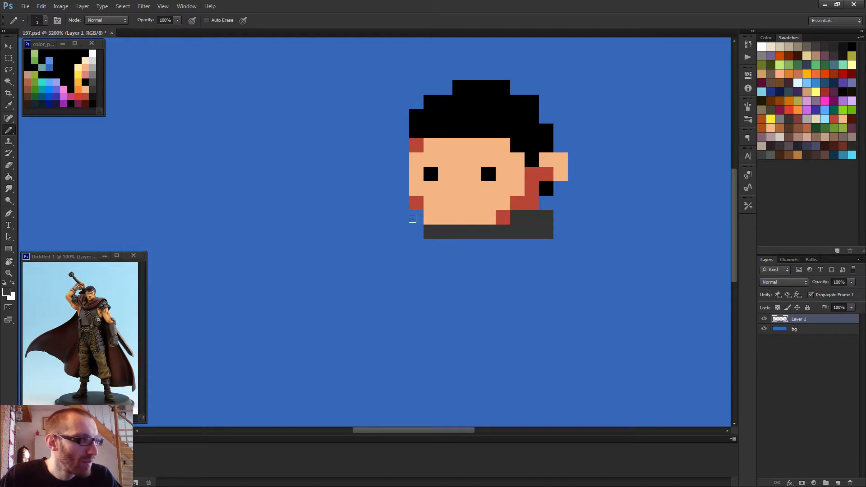
{"action": "left_click", "coordinate": [418, 228]}
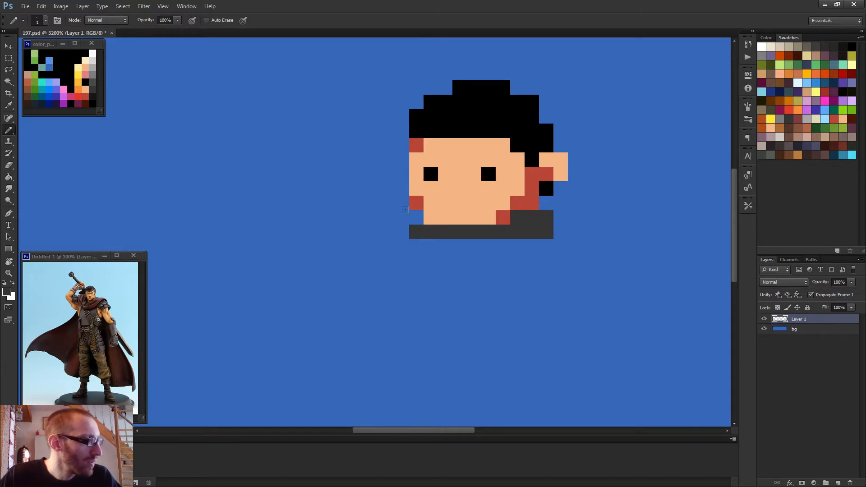
- Add a two-pixel dark grey left shoulder level with the chin row and erase the stray pixel below its outer end
{"action": "mouse_move", "coordinate": [405, 210]}
{"action": "left_mouse_down"}
{"action": "mouse_move", "coordinate": [388, 207]}
{"action": "mouse_move", "coordinate": [390, 215]}
{"action": "left_mouse_up"}
{"action": "key", "text": "e"}
{"action": "left_click", "coordinate": [401, 231]}
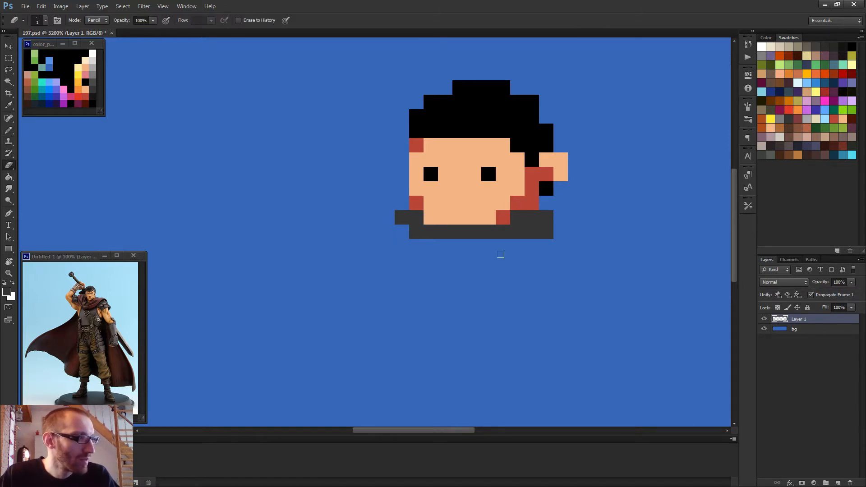
{"action": "scroll", "coordinate": [499, 251], "scroll_direction": "down", "scroll_amount": 4, "text": "alt"}
{"action": "key", "text": "b"}
{"action": "scroll", "coordinate": [505, 263], "scroll_direction": "up", "scroll_amount": 4, "text": "alt"}
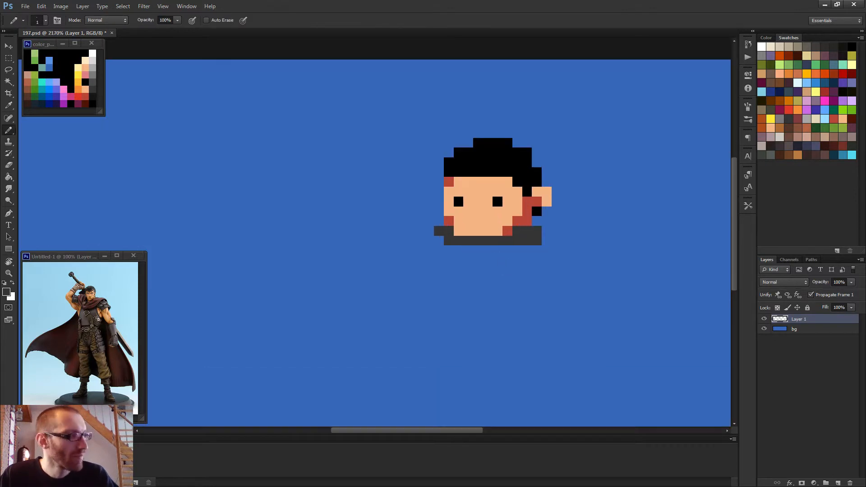
{"action": "scroll", "coordinate": [512, 272], "scroll_direction": "down", "scroll_amount": 2, "text": "alt"}
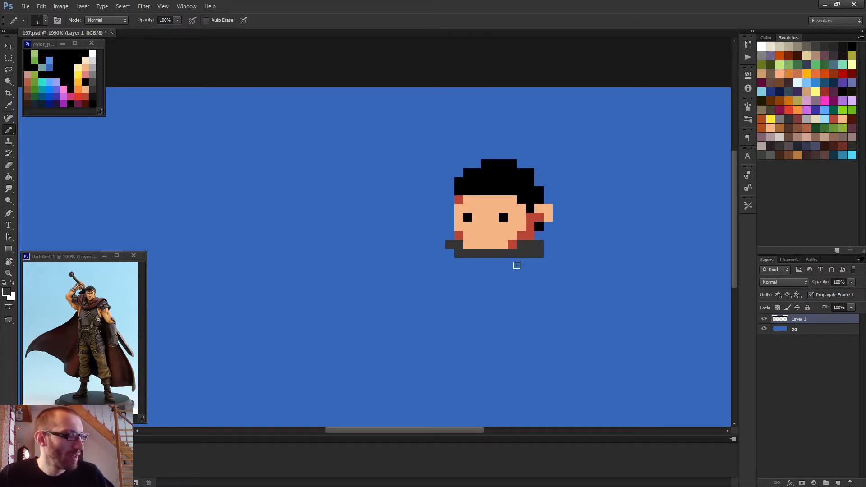
- Outline an eight-pixel-wide torso reaching five rows below the collar in dark grey and fill its inside with the same colour
{"action": "left_click_drag", "start_coordinate": [458, 260], "coordinate": [451, 286]}
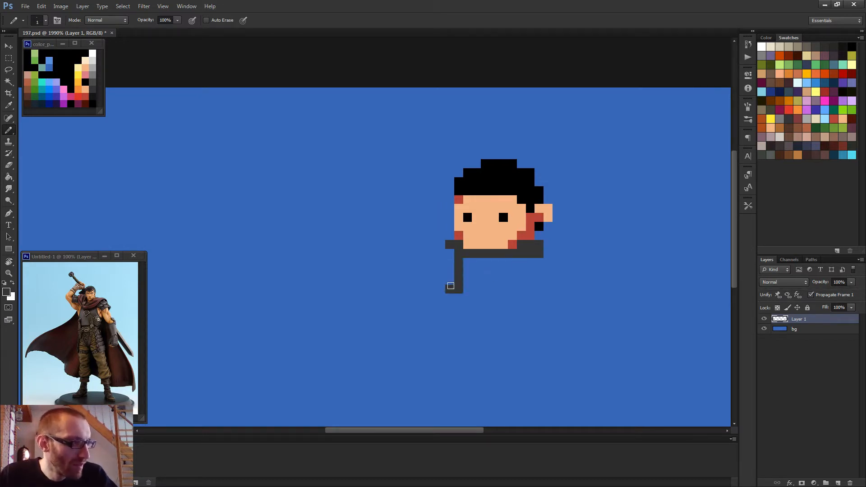
{"action": "left_click", "coordinate": [459, 299]}
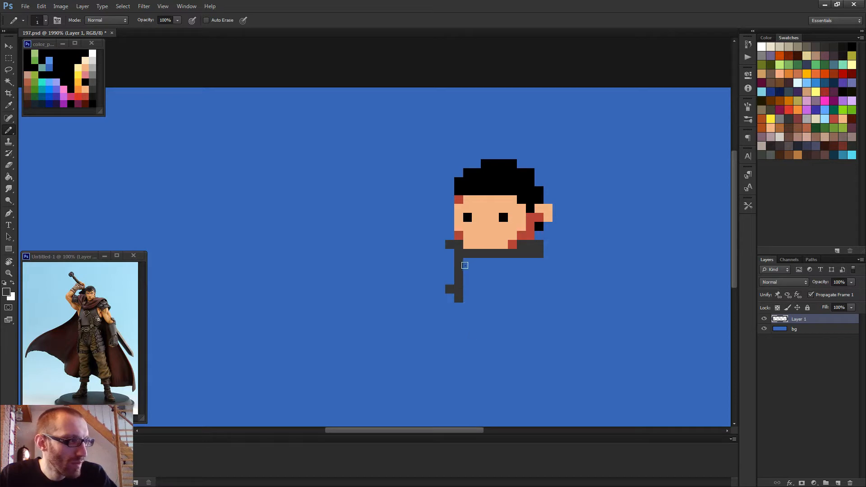
{"action": "left_click", "coordinate": [459, 307]}
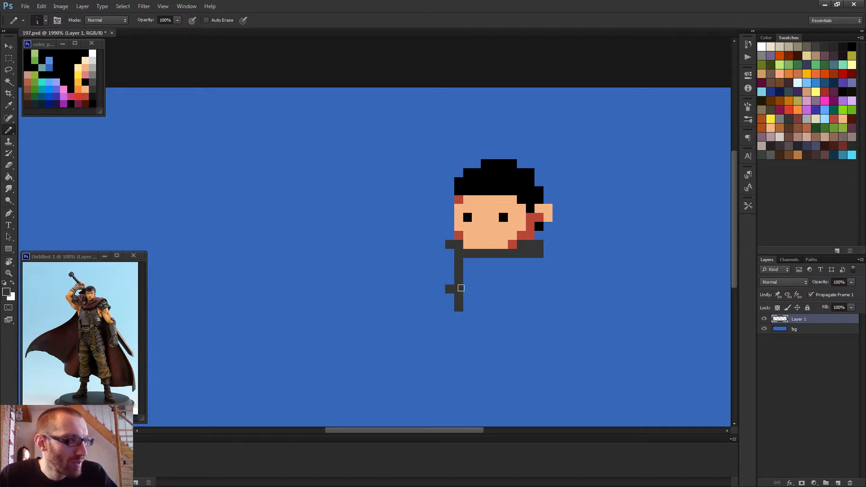
{"action": "left_click", "coordinate": [467, 298]}
{"action": "left_click", "coordinate": [521, 298], "text": "shift"}
{"action": "left_click", "coordinate": [517, 261], "text": "shift"}
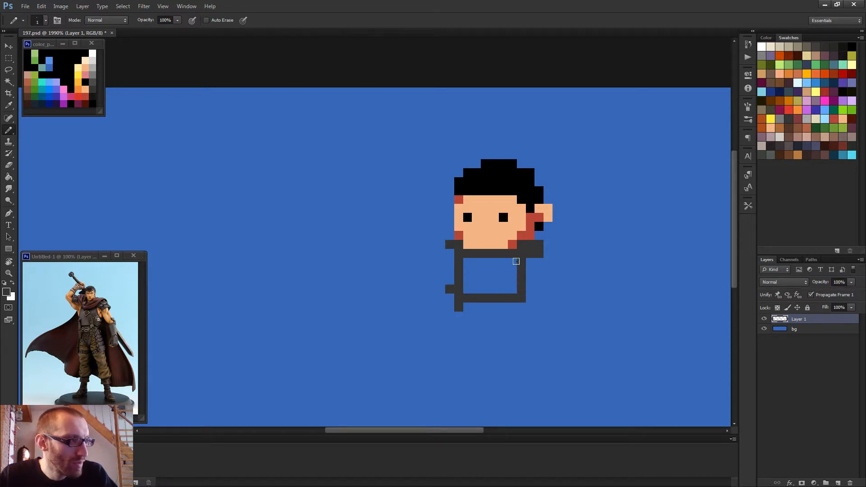
{"action": "key", "text": "g"}
{"action": "left_click", "coordinate": [482, 274]}
{"action": "key", "text": "b"}
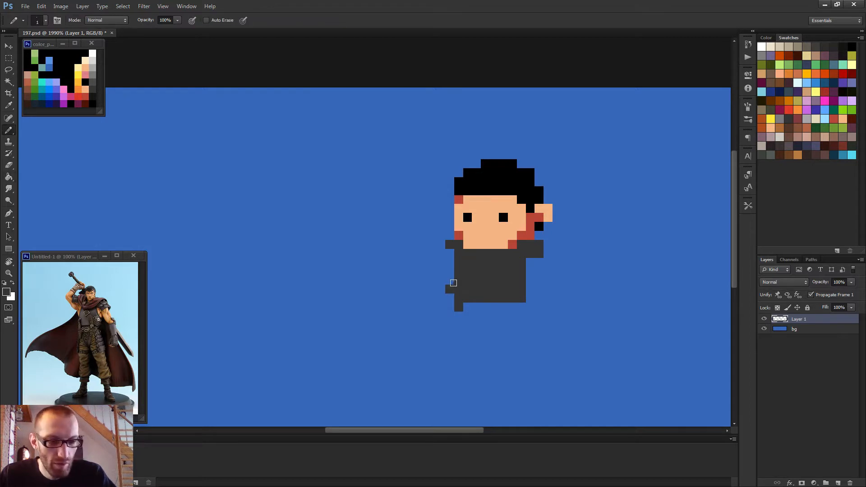
- Erase the two stray pixels protruding from the torso's lower-left side and from beneath its left corner
{"action": "key", "text": "z"}
{"action": "key", "text": "e"}
{"action": "left_click", "coordinate": [448, 288]}
{"action": "left_click", "coordinate": [458, 307]}
{"action": "scroll", "coordinate": [538, 312], "scroll_direction": "down", "scroll_amount": 2}
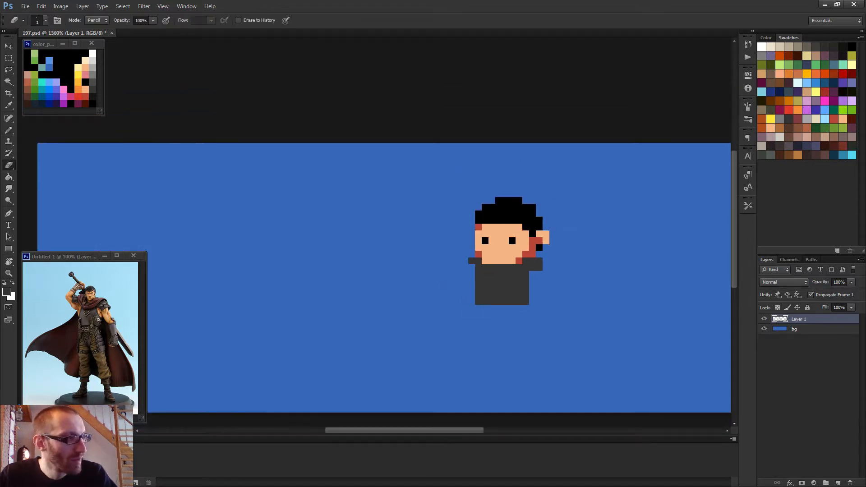
{"action": "scroll", "coordinate": [472, 265], "scroll_direction": "down", "scroll_amount": 3}
- Try shifting the torso's lower rows, selected one row higher on the right half, one pixel left, and move them back
{"action": "key", "text": "m"}
{"action": "scroll", "coordinate": [444, 257], "scroll_direction": "up", "scroll_amount": 3}
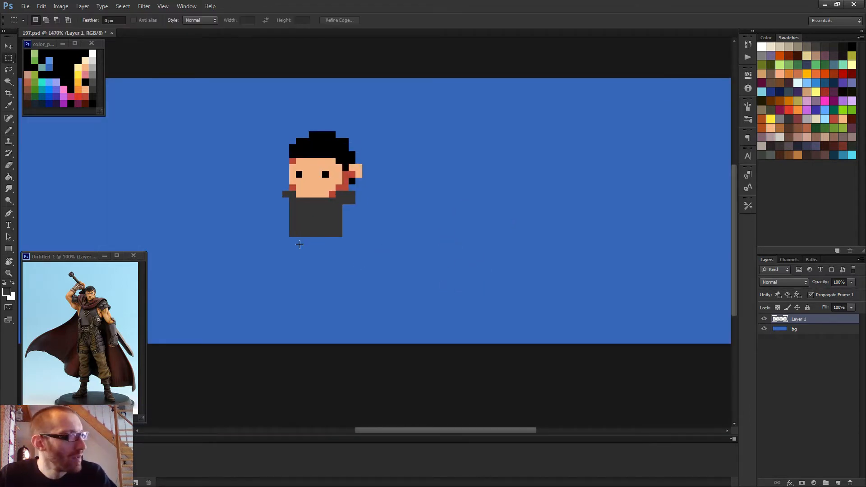
{"action": "left_click_drag", "start_coordinate": [276, 251], "coordinate": [356, 224]}
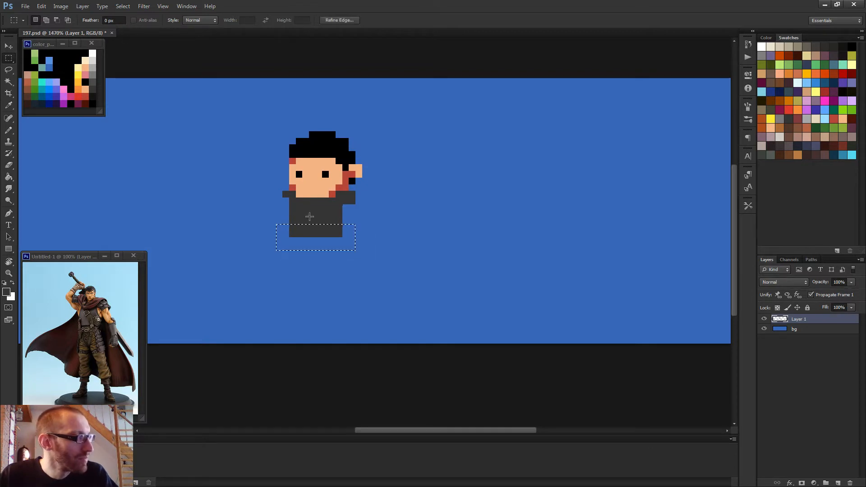
{"action": "left_click_drag", "start_coordinate": [322, 217], "coordinate": [355, 228], "text": "shift"}
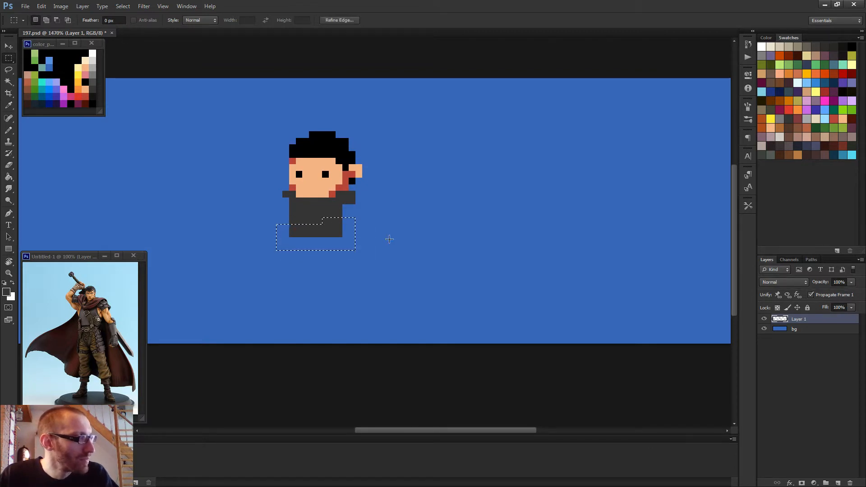
{"action": "scroll", "coordinate": [389, 239], "scroll_direction": "down", "scroll_amount": 2}
{"action": "key", "text": "v"}
{"action": "key", "text": "Left"}
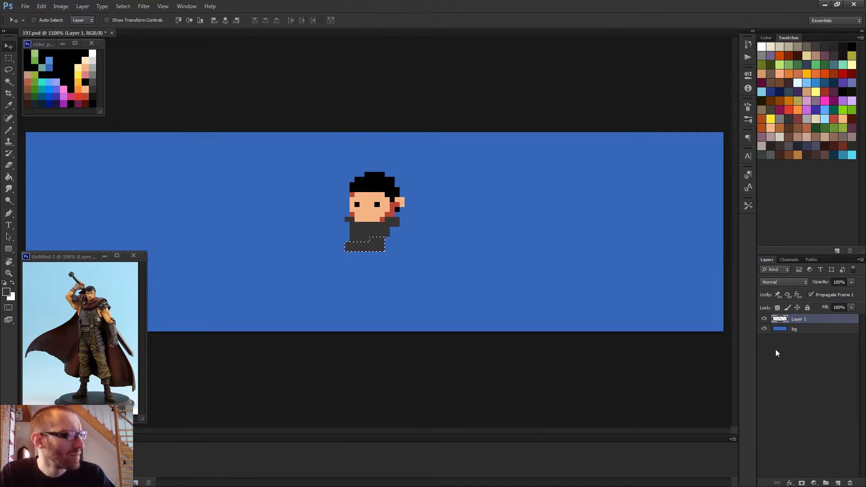
{"action": "key", "text": "Right"}
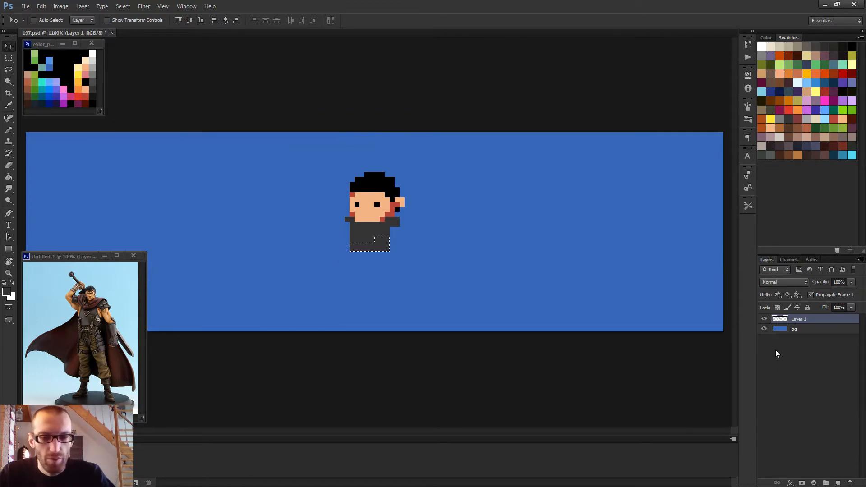
- Select the torso's lower part with the boundary one row higher on the left side and shift it one pixel left
{"action": "key", "text": "m"}
{"action": "scroll", "coordinate": [737, 310], "scroll_direction": "up", "scroll_amount": 1}
{"action": "mouse_move", "coordinate": [329, 253]}
{"action": "left_mouse_down", "text": "alt"}
{"action": "mouse_move", "coordinate": [356, 263]}
{"action": "mouse_move", "coordinate": [337, 276]}
{"action": "mouse_move", "coordinate": [360, 281]}
{"action": "mouse_move", "coordinate": [347, 258]}
{"action": "mouse_move", "coordinate": [362, 263]}
{"action": "left_mouse_up", "text": "alt"}
{"action": "key", "text": "alt+BackSpace"}
{"action": "key", "text": "ctrl+d"}
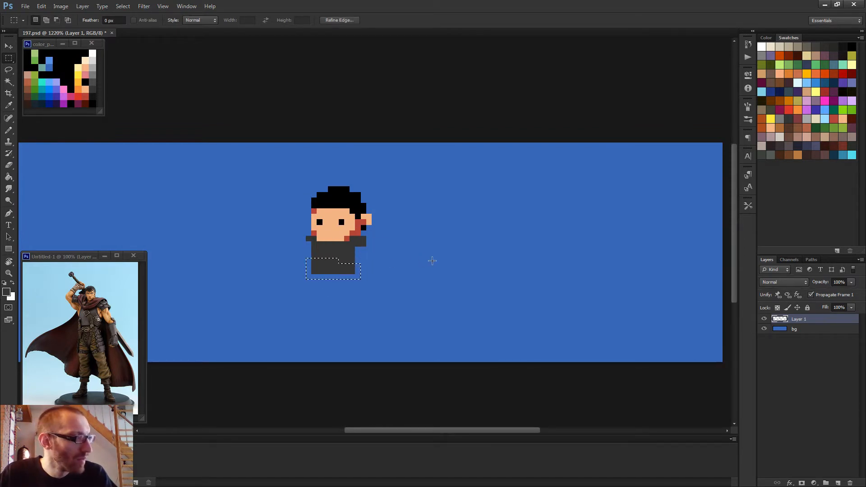
{"action": "key", "text": "v"}
{"action": "key", "text": "Left"}
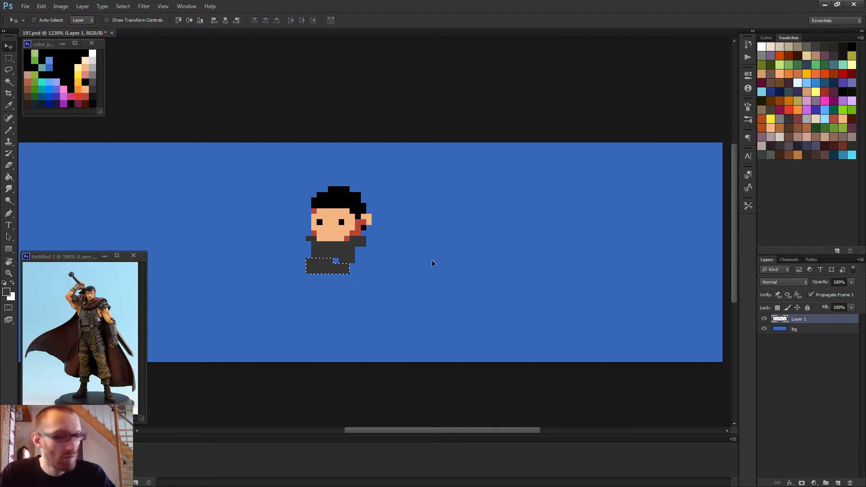
- Clear the selection and fill the one-pixel gap inside the torso with dark grey
{"action": "key", "text": "ctrl+d"}
{"action": "key", "text": "b"}
{"action": "scroll", "coordinate": [415, 260], "scroll_direction": "up", "scroll_amount": 3, "text": "alt"}
{"action": "left_click", "coordinate": [292, 260]}
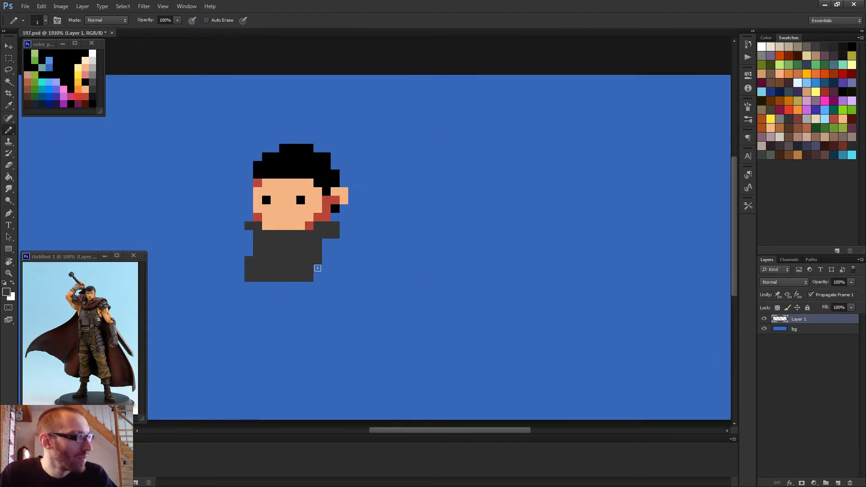
- Paint a brown leg with a 4-pixel pencil, running from the torso's lower-left corner diagonally down to the left
{"action": "scroll", "coordinate": [271, 251], "scroll_direction": "down", "scroll_amount": 3, "text": "alt"}
{"action": "scroll", "coordinate": [289, 261], "scroll_direction": "down", "scroll_amount": 1, "text": "alt"}
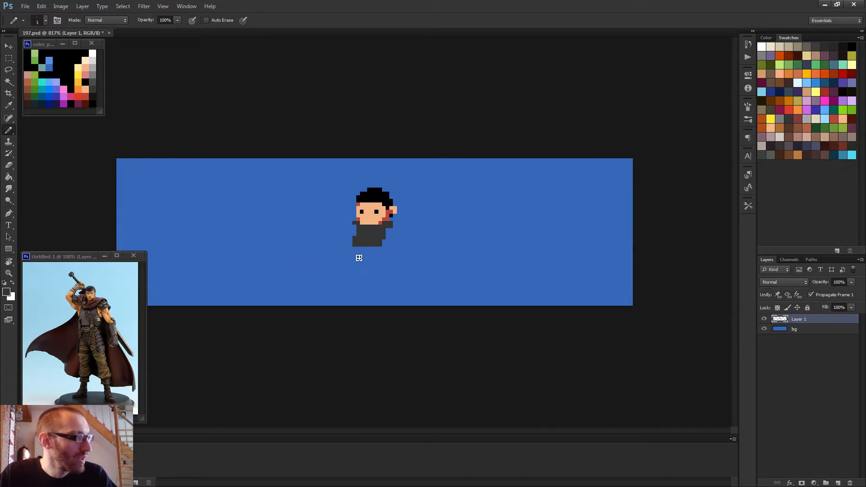
{"action": "scroll", "coordinate": [358, 258], "scroll_direction": "up", "scroll_amount": 5, "text": "alt"}
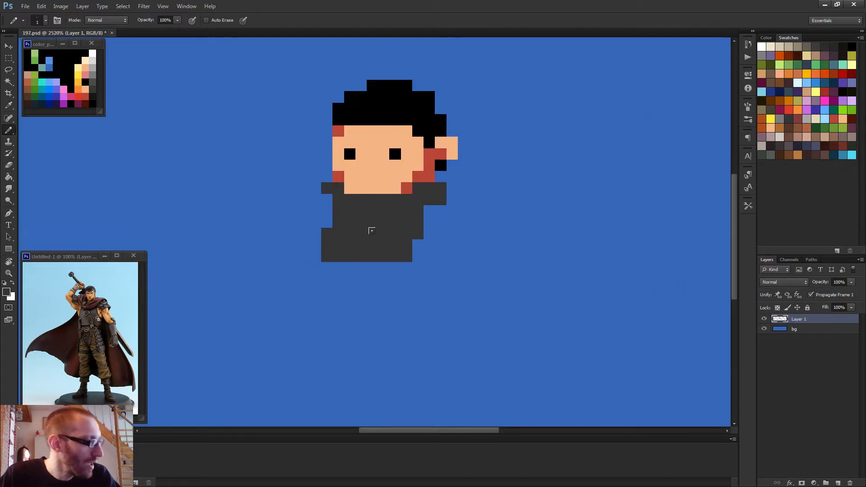
{"action": "left_click_drag", "start_coordinate": [389, 228], "coordinate": [407, 238], "text": "alt"}
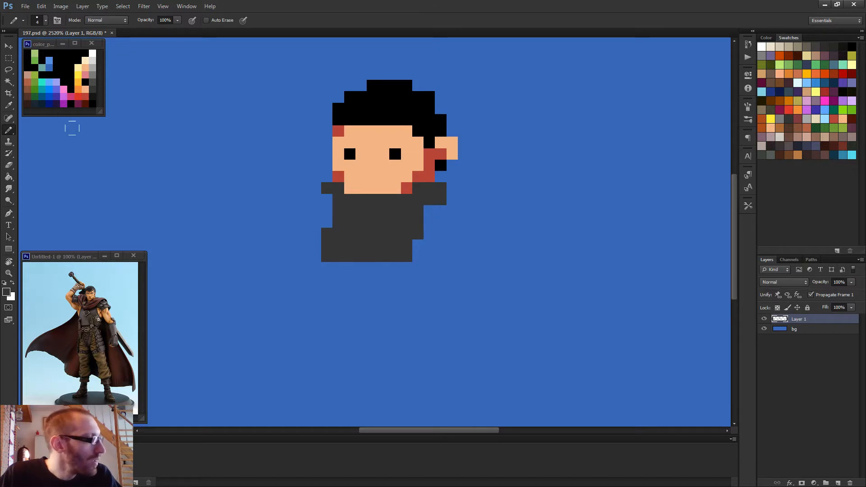
{"action": "left_click", "coordinate": [30, 89], "text": "alt"}
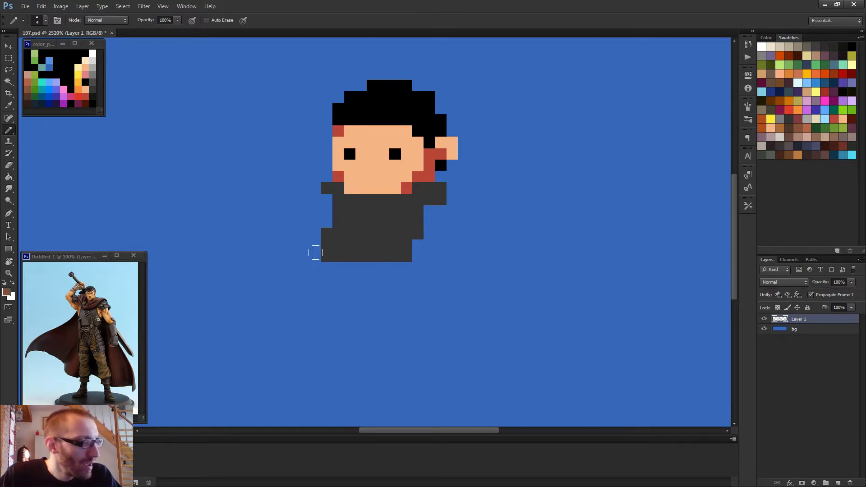
{"action": "left_click", "coordinate": [300, 269]}
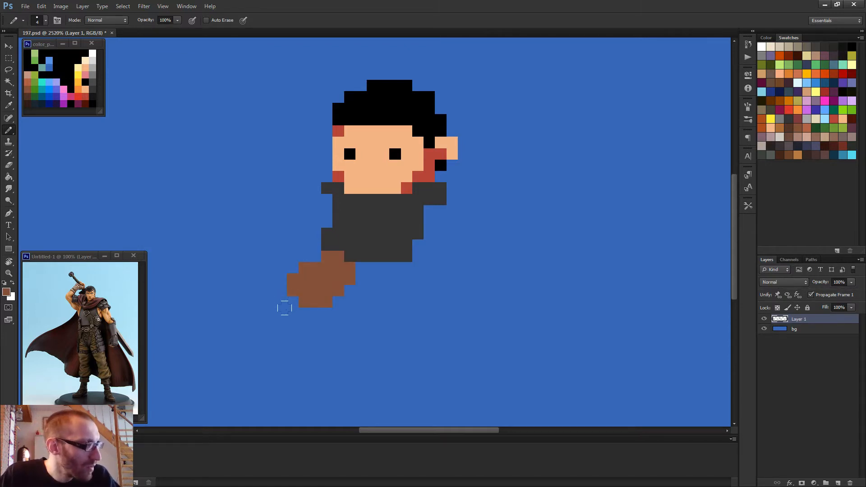
{"action": "left_click", "coordinate": [298, 318]}
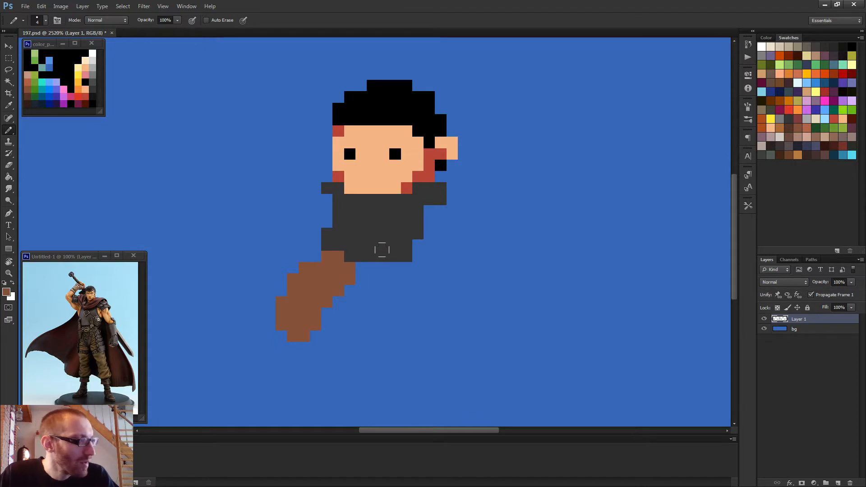
- Paint a second brown leg extending downward from the torso's lower-right corner
{"action": "left_click", "coordinate": [400, 262]}
{"action": "key", "text": "ctrl+z"}
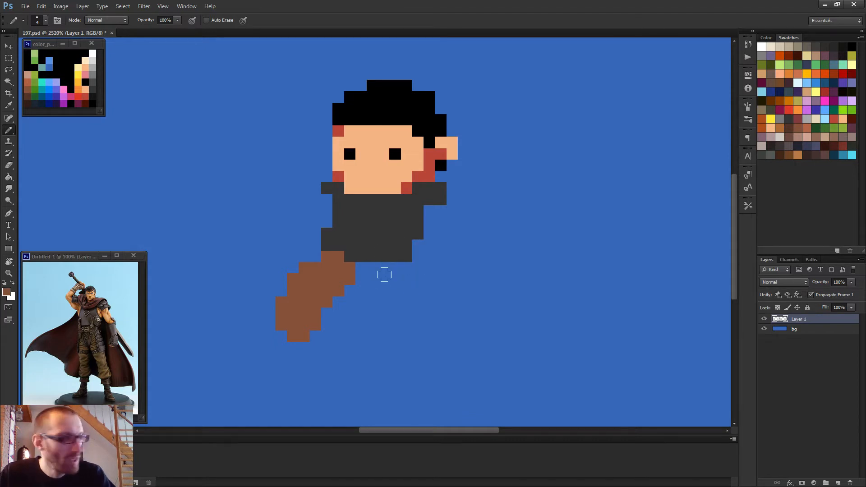
{"action": "scroll", "coordinate": [394, 271], "scroll_direction": "down", "scroll_amount": 2}
{"action": "scroll", "coordinate": [395, 270], "scroll_direction": "up", "scroll_amount": 3}
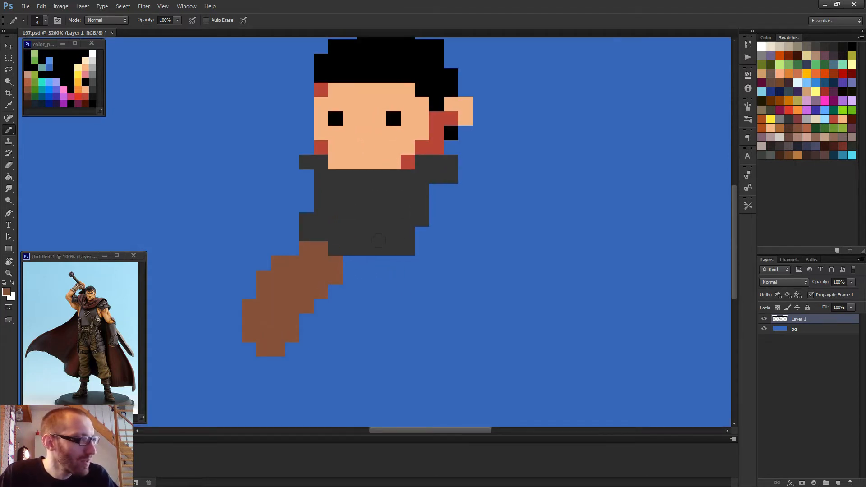
{"action": "left_click", "coordinate": [400, 270]}
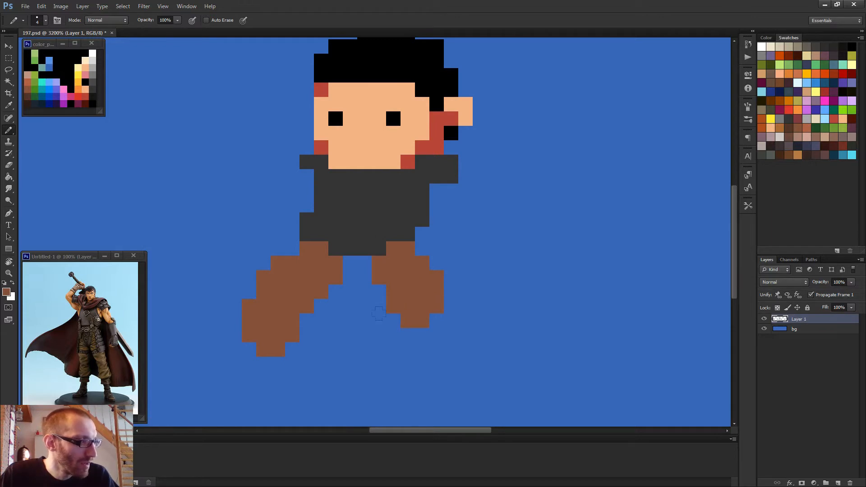
{"action": "left_click", "coordinate": [379, 316]}
{"action": "scroll", "coordinate": [448, 295], "scroll_direction": "down", "scroll_amount": 6}
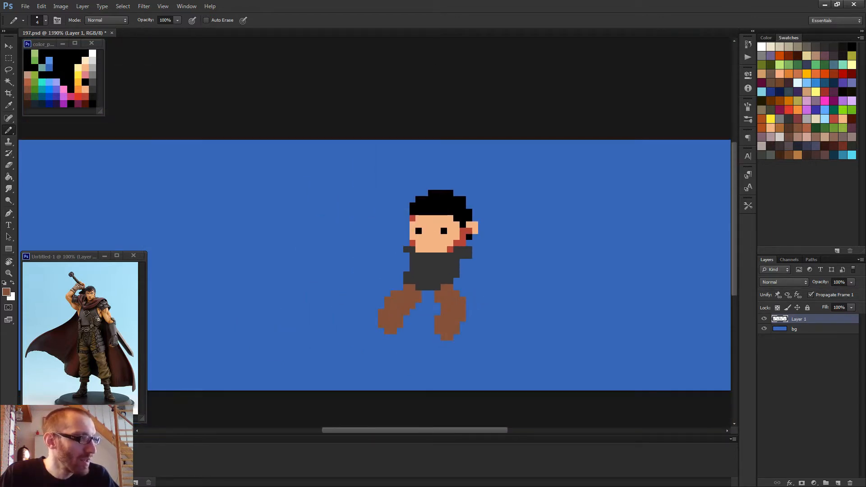
- Recolor both legs with the darker palette brown and widen the right leg outward around the knee
{"action": "left_click", "coordinate": [29, 96], "text": "alt"}
{"action": "key", "text": "g"}
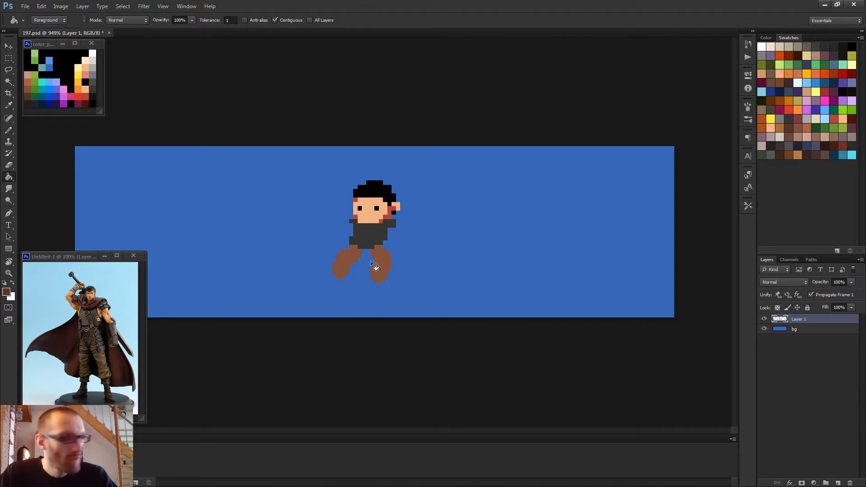
{"action": "key", "text": "b"}
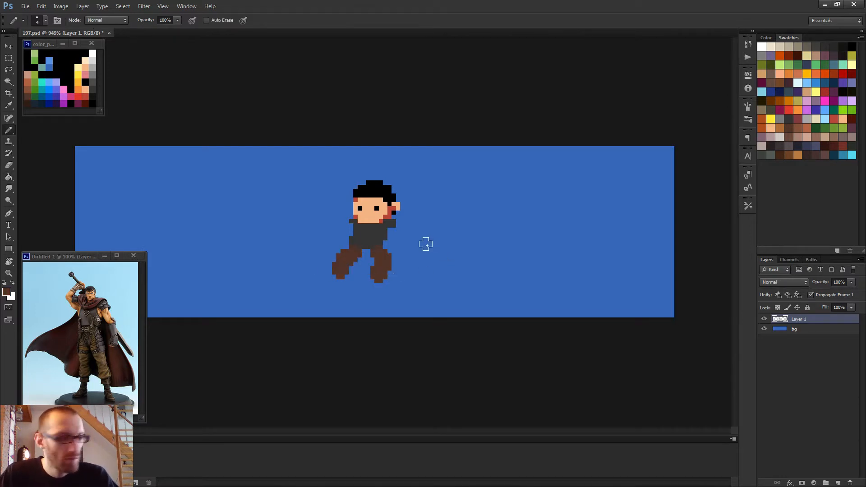
{"action": "scroll", "coordinate": [426, 244], "scroll_direction": "down", "scroll_amount": 2}
{"action": "scroll", "coordinate": [406, 251], "scroll_direction": "up", "scroll_amount": 3}
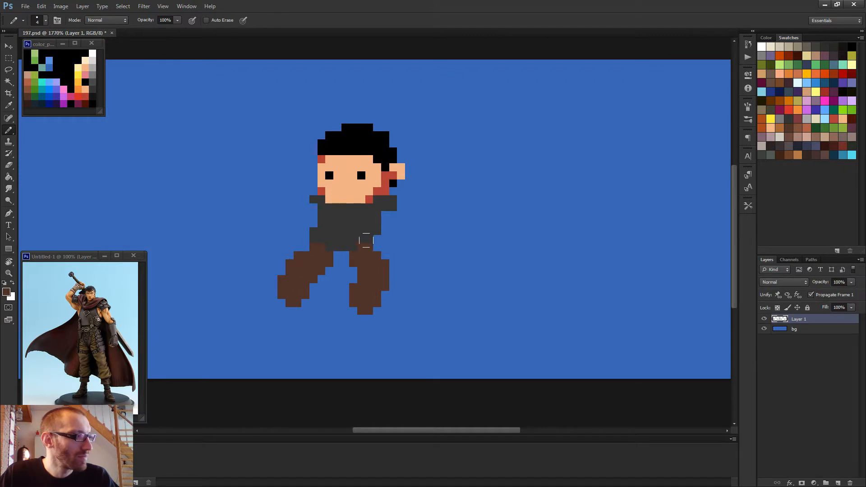
{"action": "mouse_move", "coordinate": [366, 241]}
{"action": "left_mouse_down"}
{"action": "mouse_move", "coordinate": [387, 253]}
{"action": "mouse_move", "coordinate": [384, 288]}
{"action": "left_mouse_up"}
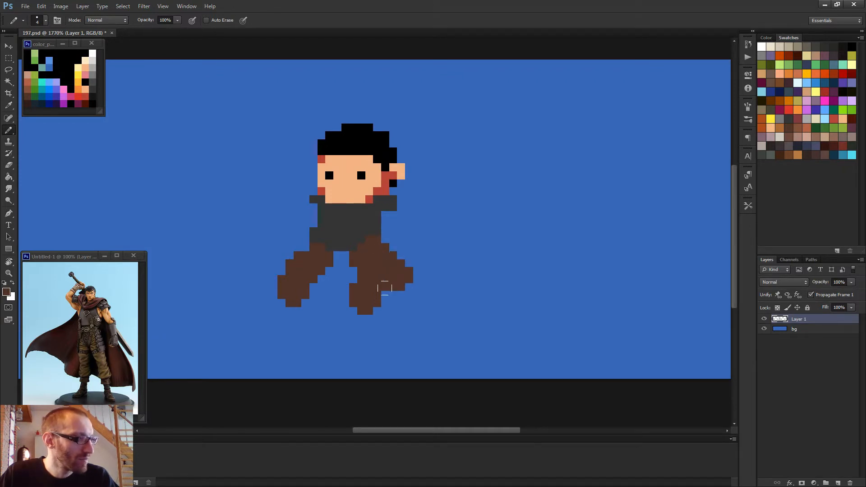
- Select both dark brown legs by color, delete them and clear the selection
{"action": "key", "text": "w"}
{"action": "left_click", "coordinate": [378, 262]}
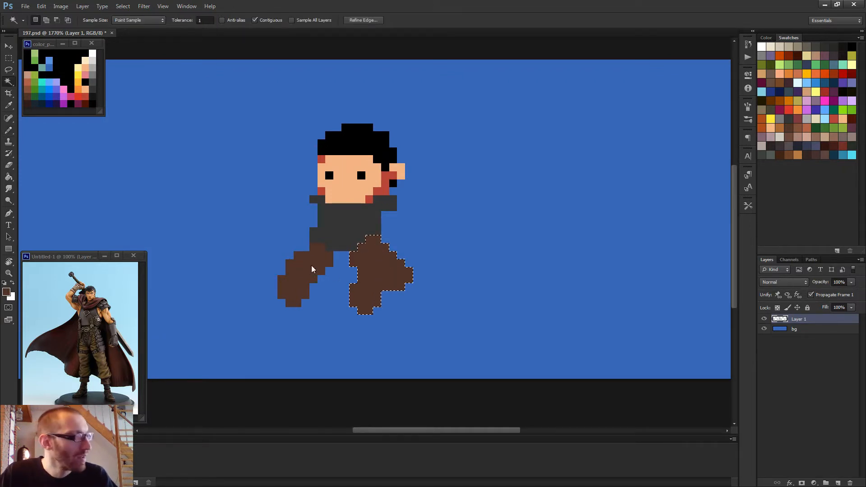
{"action": "left_click", "coordinate": [328, 274], "text": "shift"}
{"action": "key", "text": "Delete"}
{"action": "key", "text": "ctrl+d"}
{"action": "key", "text": "b"}
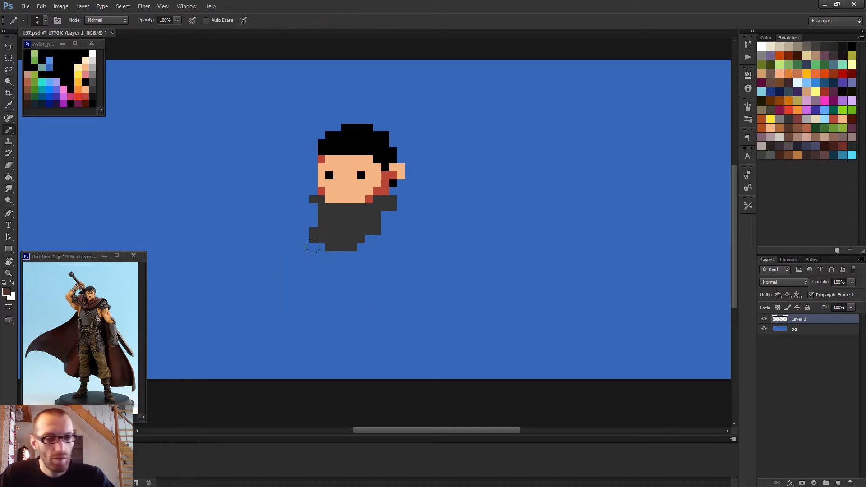
- Add a dark grey pixel above the torso's lower-left bulge and erase one pixel from its lower-right edge
{"action": "right_click", "coordinate": [363, 251], "text": "alt"}
{"action": "scroll", "coordinate": [369, 252], "scroll_direction": "up", "scroll_amount": 3}
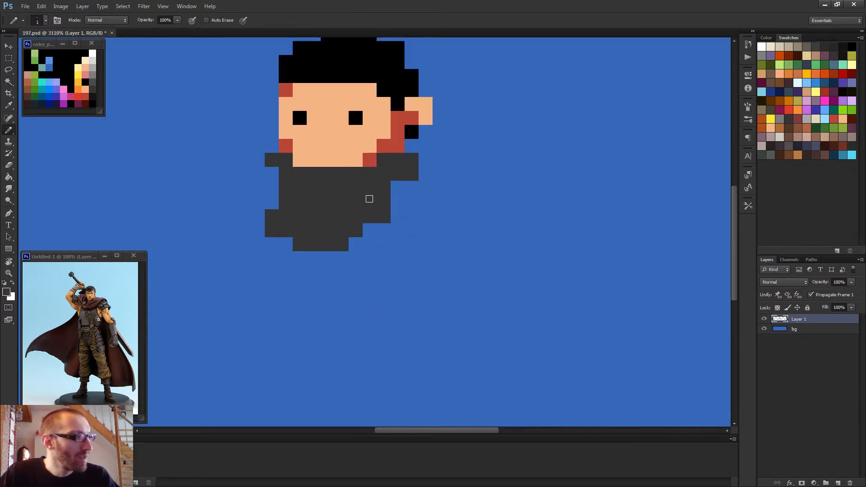
{"action": "scroll", "coordinate": [352, 221], "scroll_direction": "down", "scroll_amount": 3}
{"action": "scroll", "coordinate": [358, 231], "scroll_direction": "down", "scroll_amount": 1}
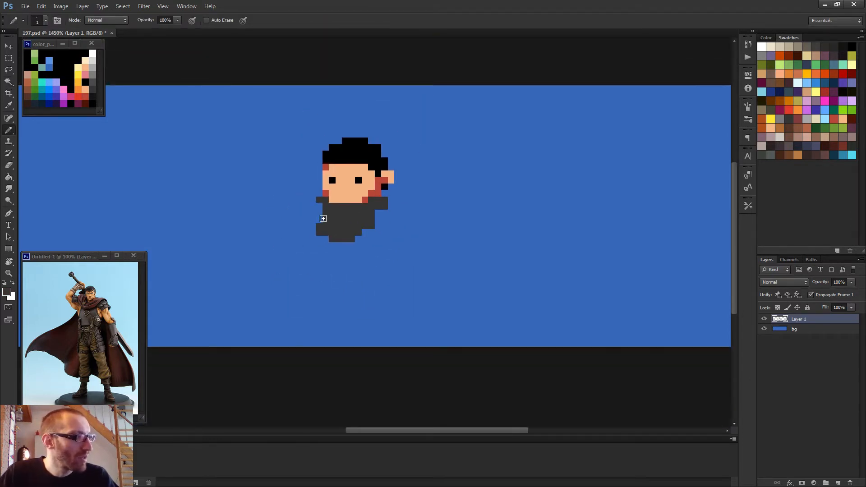
{"action": "key", "text": "e"}
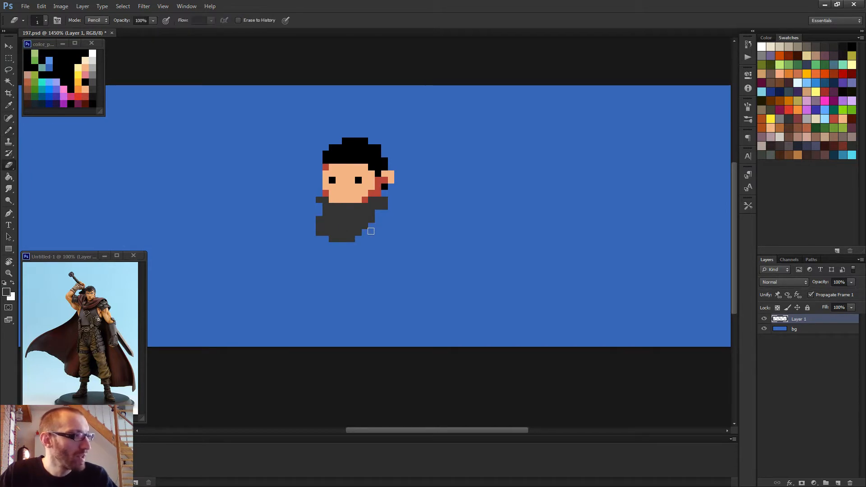
{"action": "key", "text": "b"}
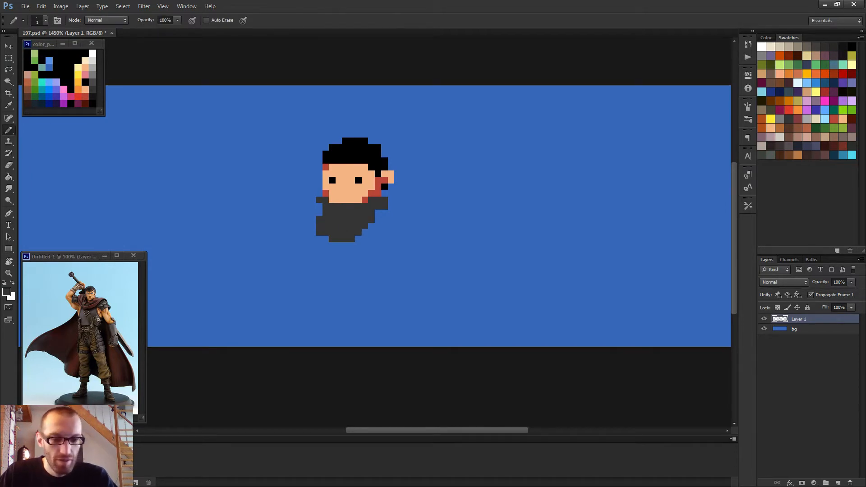
{"action": "scroll", "coordinate": [400, 240], "scroll_direction": "down", "scroll_amount": 2}
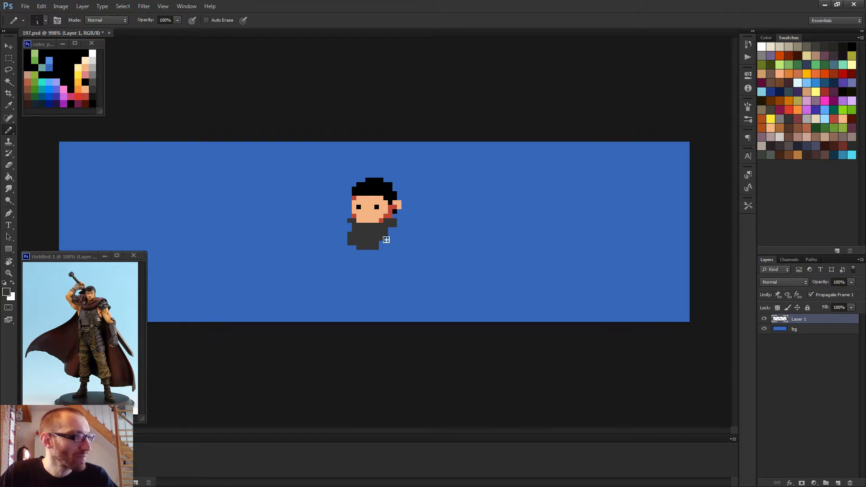
{"action": "scroll", "coordinate": [401, 241], "scroll_direction": "up", "scroll_amount": 2}
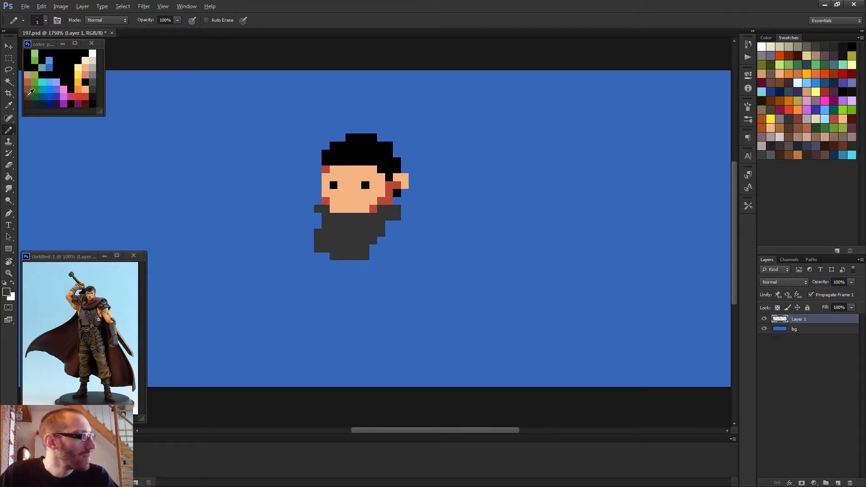
{"action": "left_click_drag", "start_coordinate": [386, 265], "coordinate": [398, 266]}
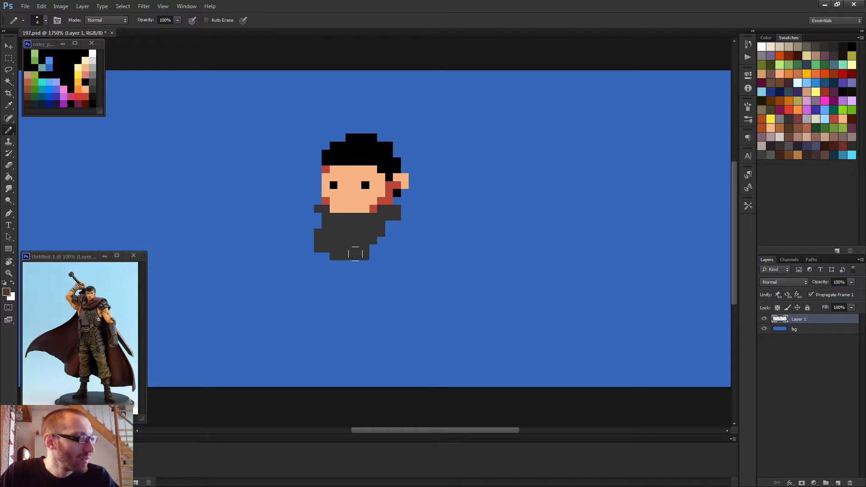
{"action": "scroll", "coordinate": [355, 254], "scroll_direction": "down", "scroll_amount": 1}
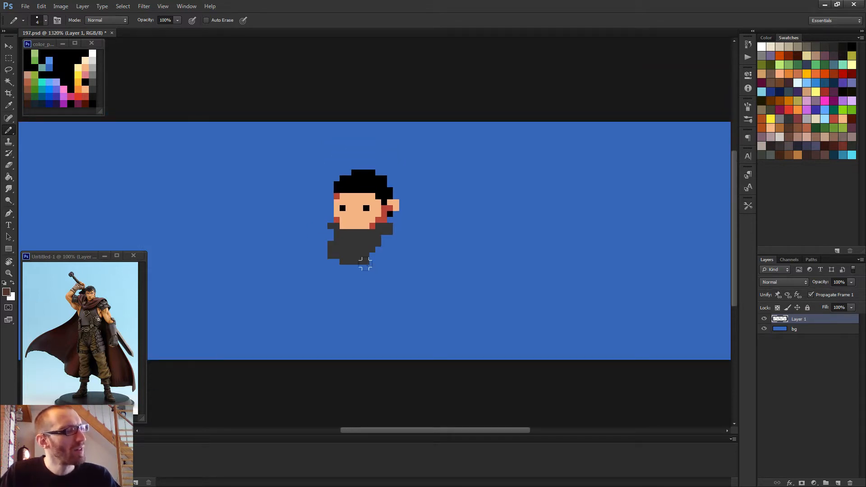
- Select the torso's lower four rows, shift them two pixels right and clear the selection
{"action": "scroll", "coordinate": [365, 264], "scroll_direction": "up", "scroll_amount": 2}
{"action": "key", "text": "m"}
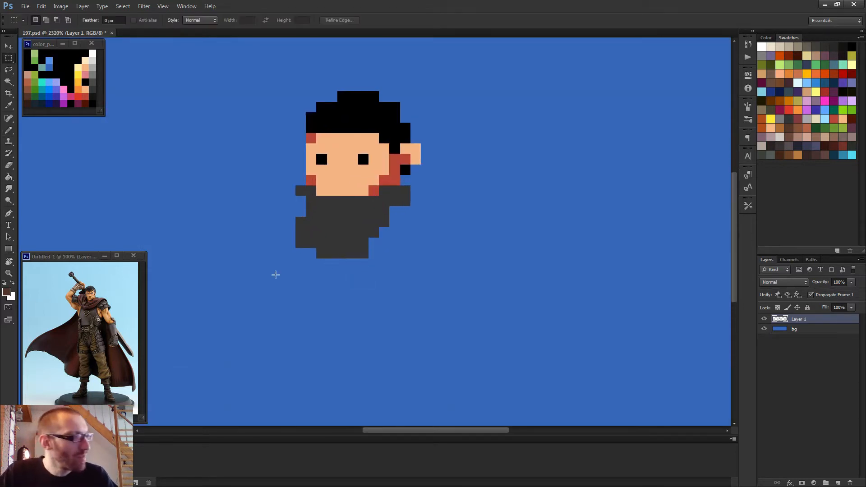
{"action": "left_click_drag", "start_coordinate": [275, 279], "coordinate": [421, 217]}
{"action": "key", "text": "v"}
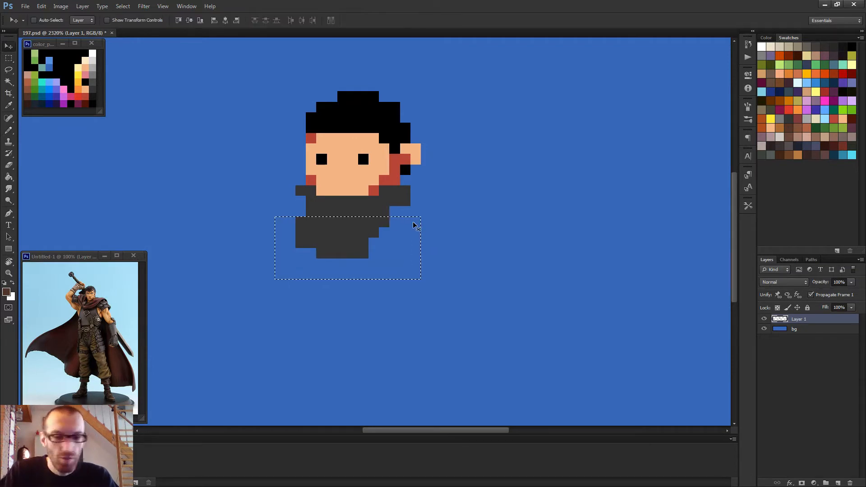
{"action": "key", "text": "Right"}
{"action": "key", "text": "Right"}
{"action": "key", "text": "ctrl+d"}
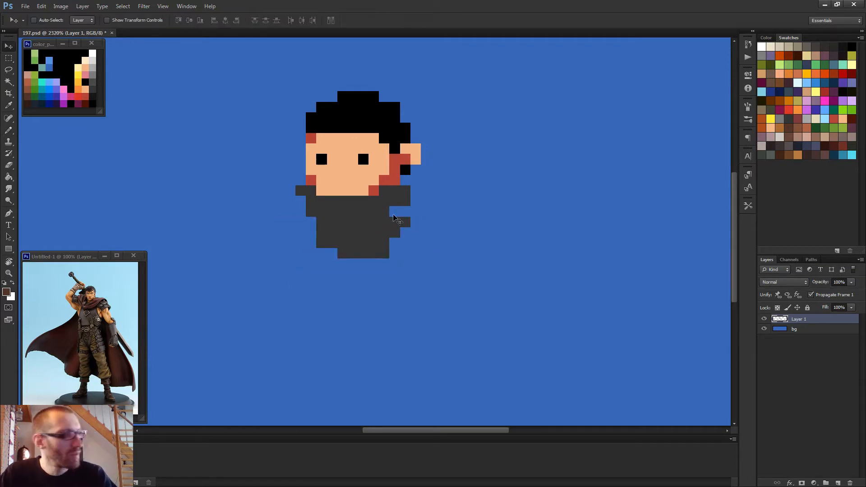
- Erase the pixel protruding from the torso's right side and fill out its lower-right edge and lower-left corner with dark grey
{"action": "scroll", "coordinate": [397, 219], "scroll_direction": "up", "scroll_amount": 1}
{"action": "key", "text": "e"}
{"action": "key", "text": "b"}
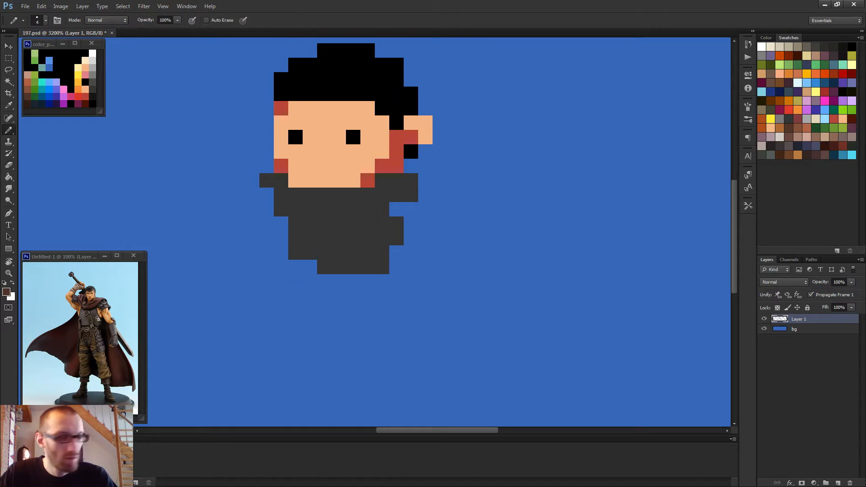
{"action": "left_click", "coordinate": [389, 245], "text": "alt"}
{"action": "left_click_drag", "start_coordinate": [396, 249], "coordinate": [398, 264]}
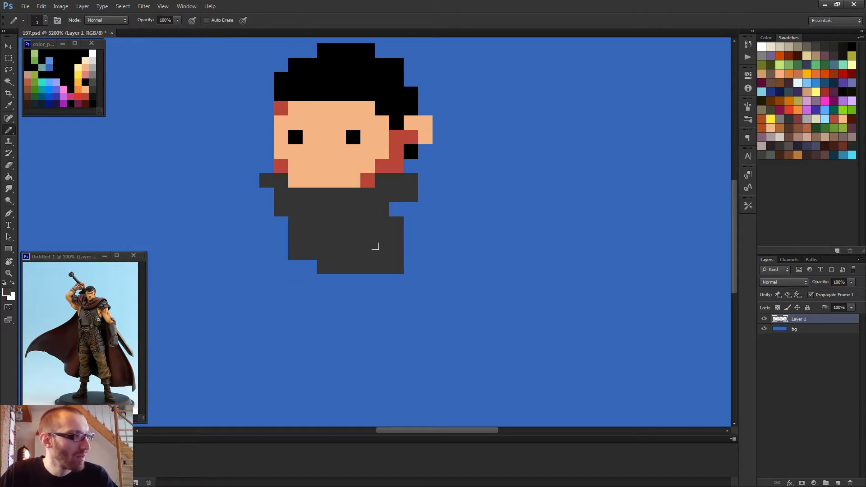
{"action": "left_click", "coordinate": [310, 266]}
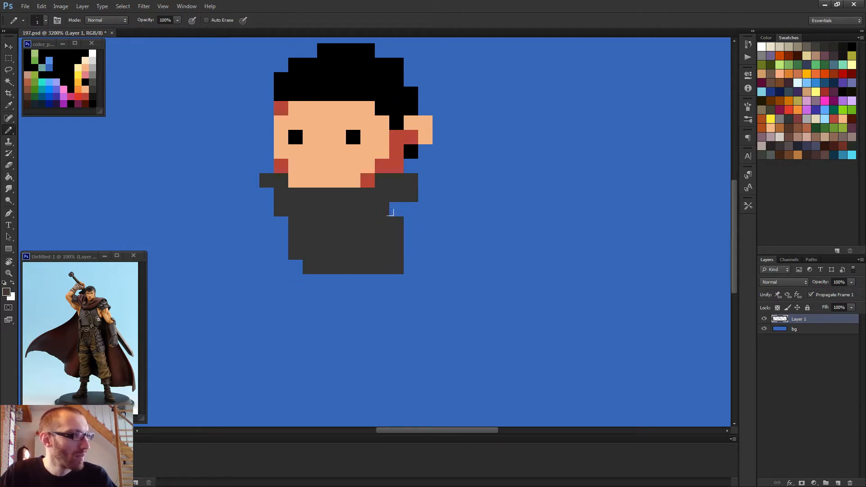
- Select the whole head including the chin row and move it two pixels left and one pixel down
{"action": "scroll", "coordinate": [399, 225], "scroll_direction": "down", "scroll_amount": 2}
{"action": "key", "text": "m"}
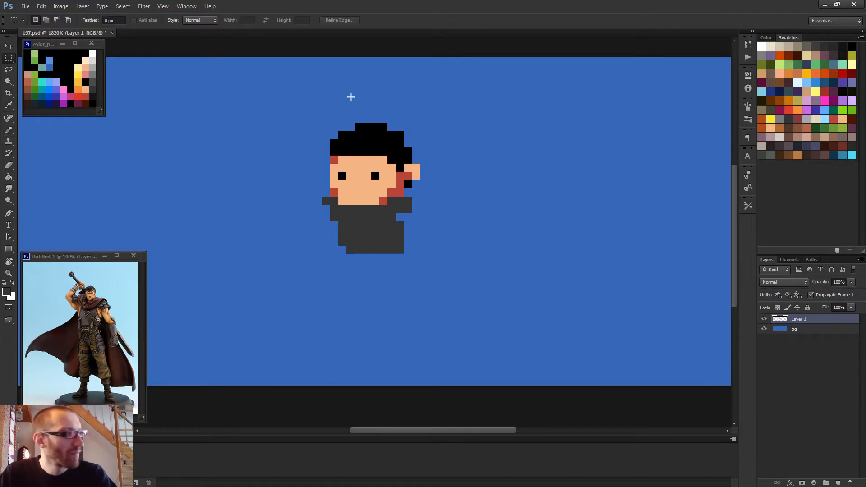
{"action": "left_click_drag", "start_coordinate": [324, 118], "coordinate": [437, 197]}
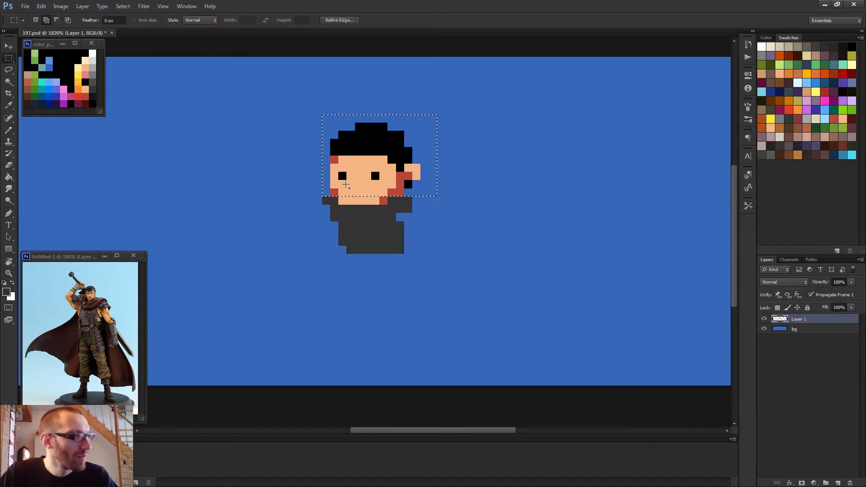
{"action": "left_click_drag", "start_coordinate": [346, 182], "coordinate": [388, 205]}
{"action": "scroll", "coordinate": [515, 202], "scroll_direction": "down", "scroll_amount": 2}
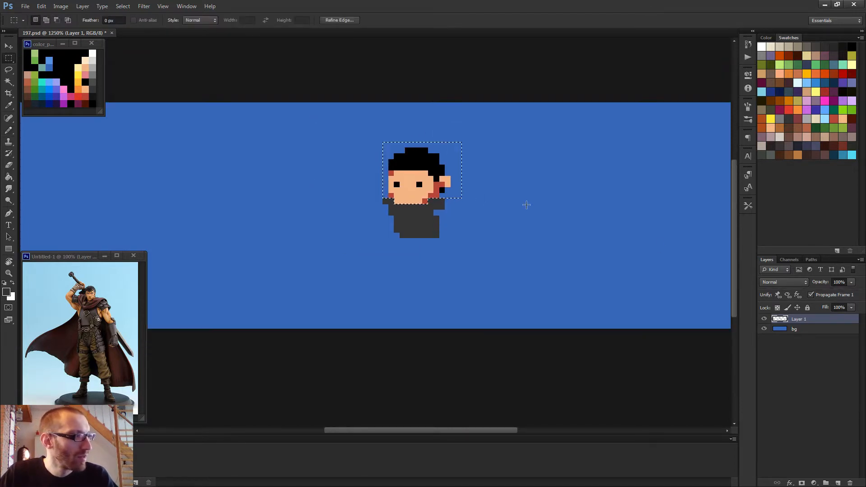
{"action": "key", "text": "v"}
{"action": "key", "text": "Left"}
{"action": "key", "text": "Left"}
{"action": "key", "text": "Down"}
{"action": "key", "text": "Down"}
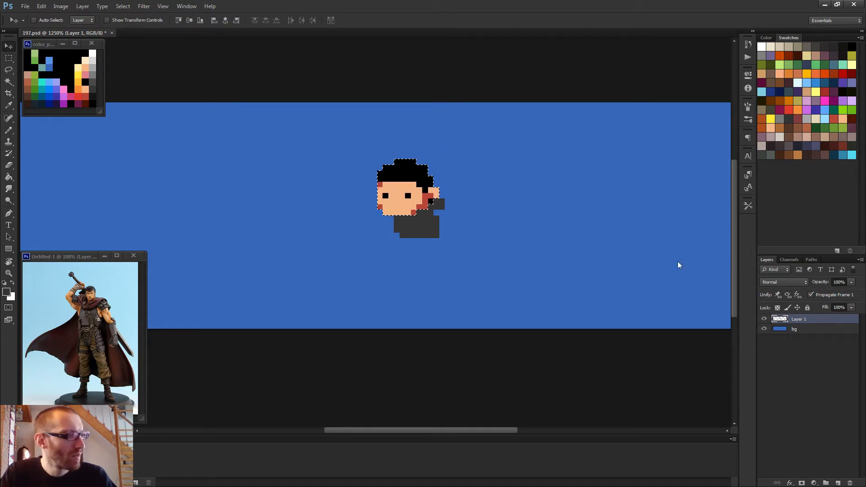
{"action": "key", "text": "Up"}
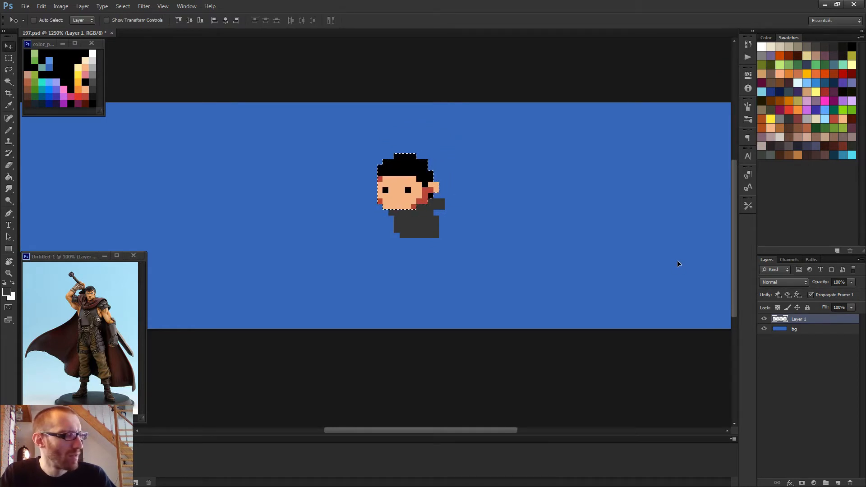
- Test the selected head one pixel further right, move it back and clear the selection
{"action": "key", "text": "Right"}
{"action": "key", "text": "Left"}
{"action": "key", "text": "ctrl+d"}
- Sample a dark brown from the palette image and paint a 4-pixel-wide round blob under the torso's lower-left corner as the leg's start
{"action": "key", "text": "b"}
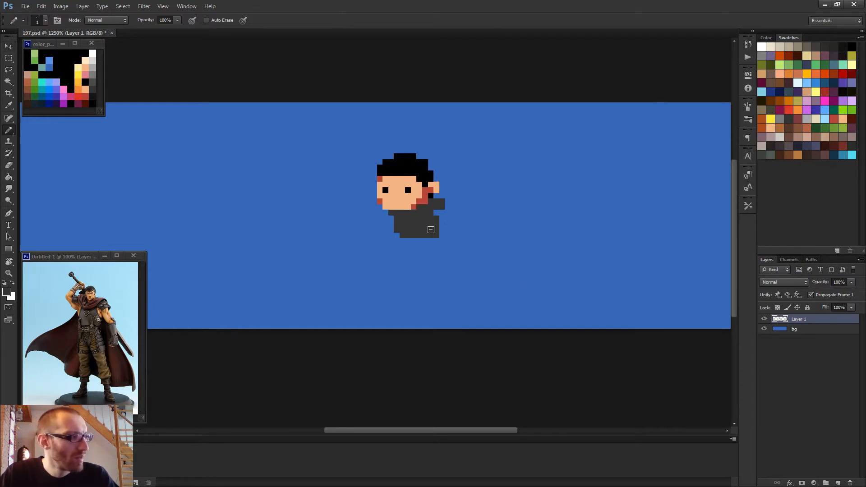
{"action": "scroll", "coordinate": [429, 226], "scroll_direction": "up", "scroll_amount": 2}
{"action": "key", "text": "e"}
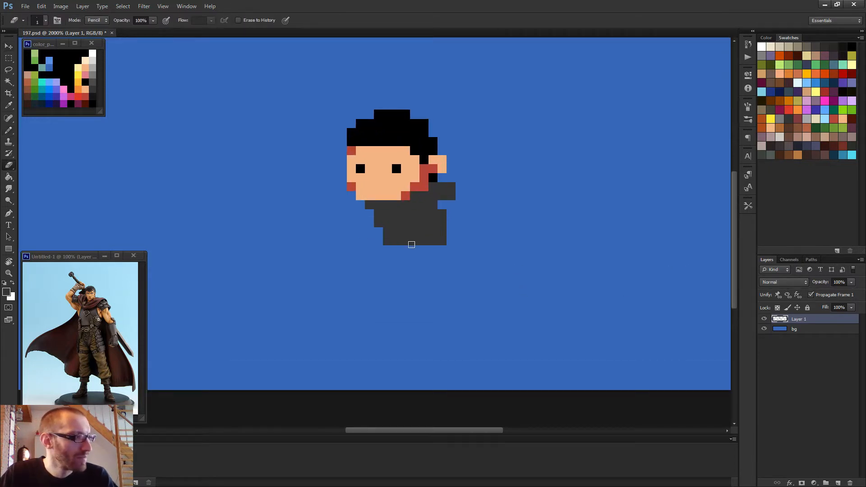
{"action": "key", "text": "b"}
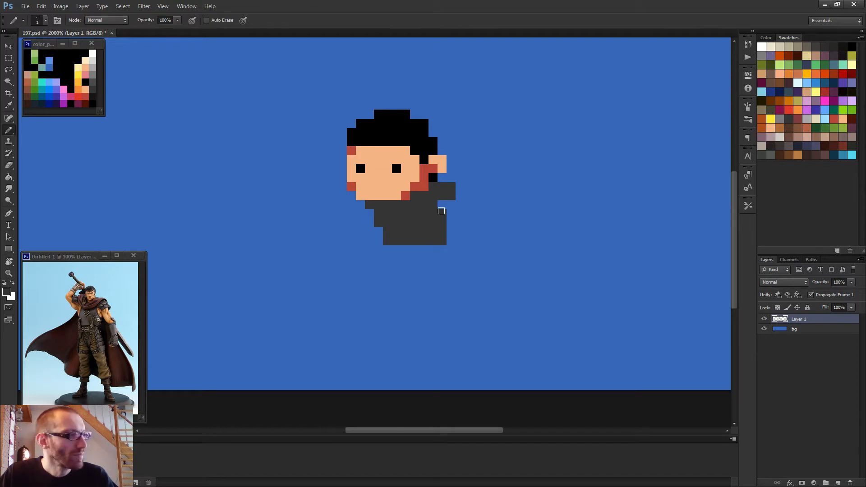
{"action": "left_click", "coordinate": [30, 95], "text": "alt"}
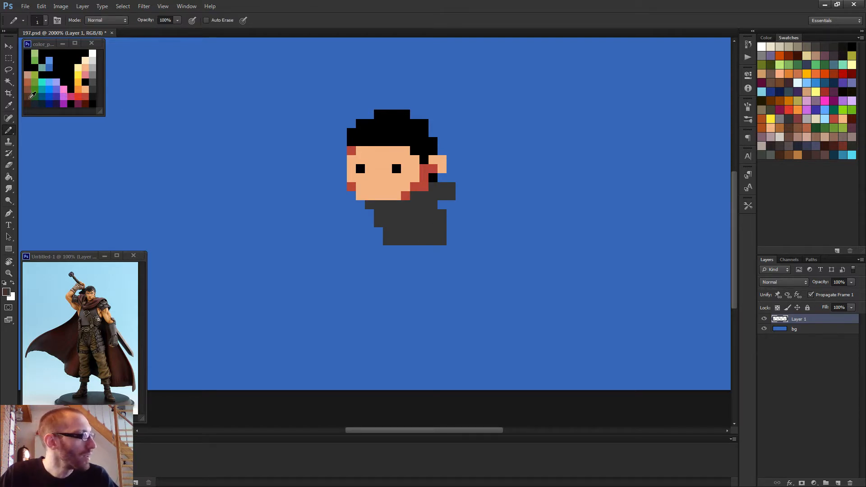
{"action": "left_click_drag", "start_coordinate": [392, 254], "coordinate": [405, 261]}
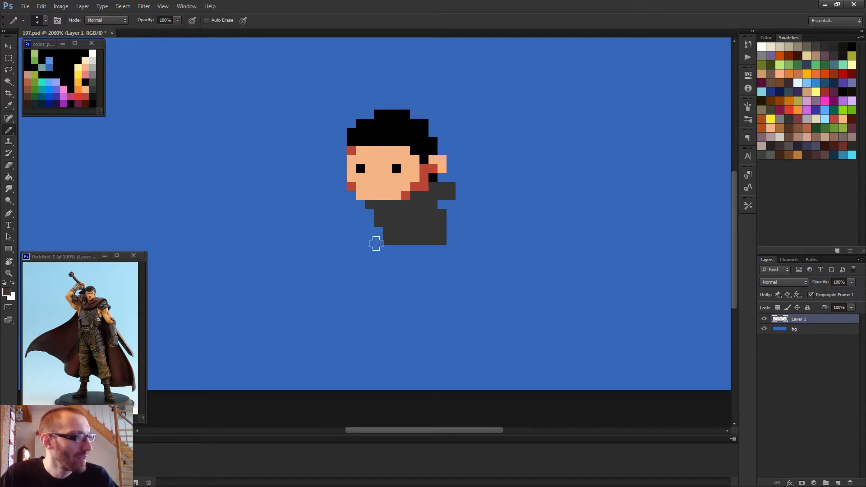
{"action": "left_click", "coordinate": [392, 254]}
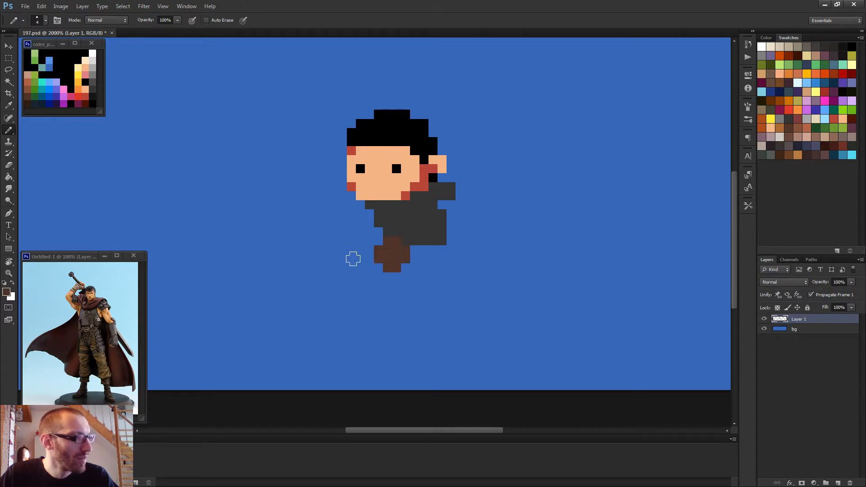
- Try a dark brown thigh slanting down-left with a lower leg beneath it, and undo both strokes
{"action": "left_click_drag", "start_coordinate": [383, 263], "coordinate": [357, 277]}
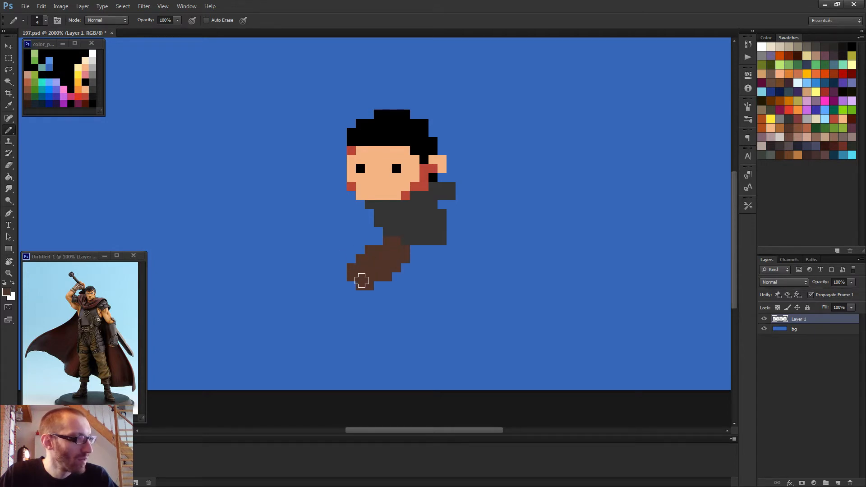
{"action": "left_click", "coordinate": [374, 300]}
{"action": "scroll", "coordinate": [427, 269], "scroll_direction": "down", "scroll_amount": 1}
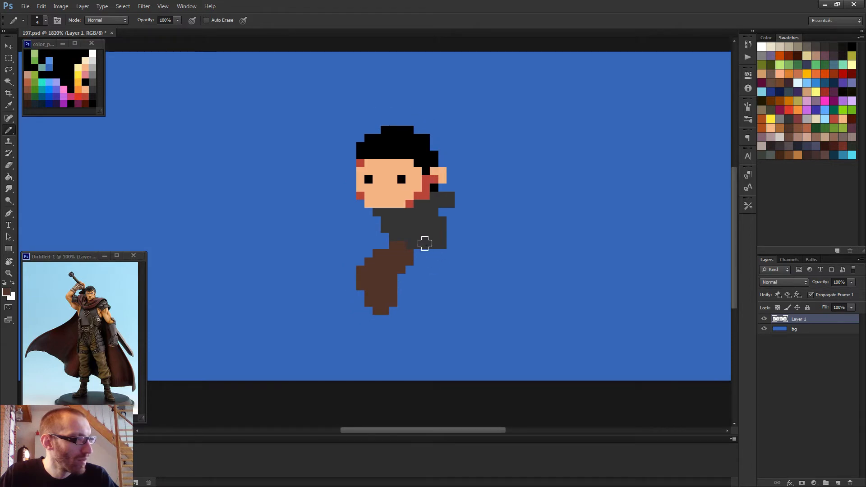
{"action": "key", "text": "ctrl+alt+z"}
{"action": "key", "text": "ctrl+alt+z"}
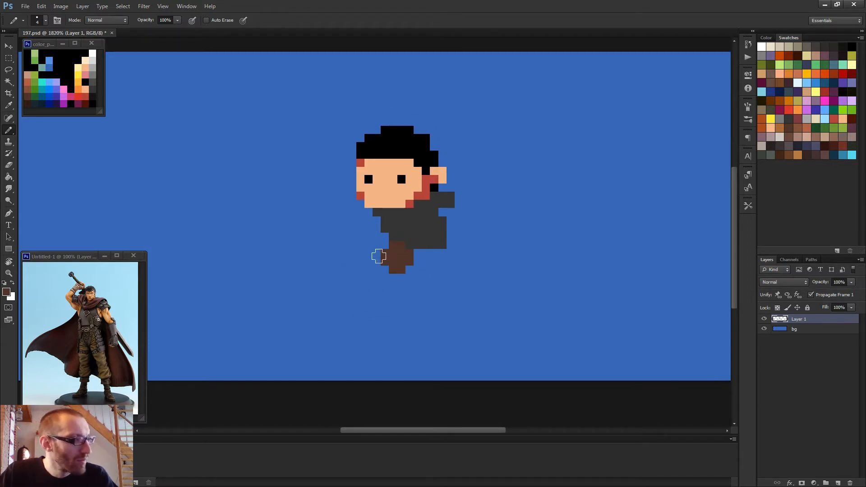
- Try a shorter brown thigh with three different lower-leg placements, undoing each lower leg
{"action": "left_click_drag", "start_coordinate": [379, 253], "coordinate": [377, 253]}
{"action": "left_click", "coordinate": [377, 256]}
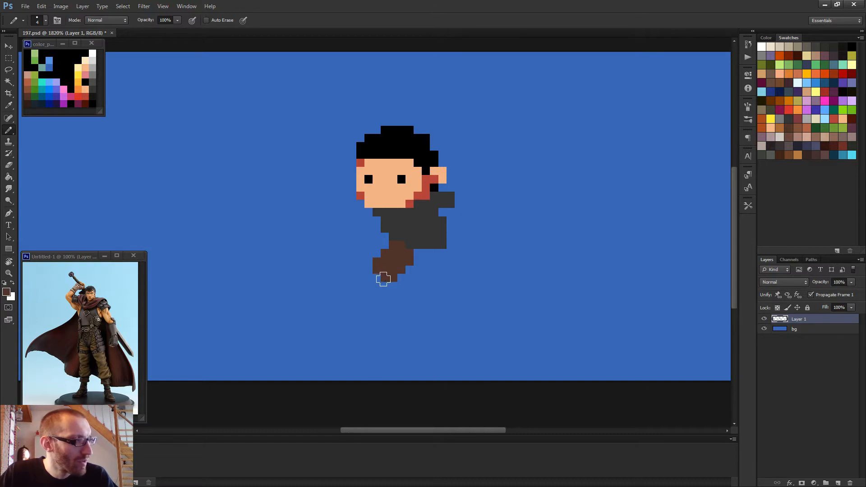
{"action": "left_click", "coordinate": [387, 280]}
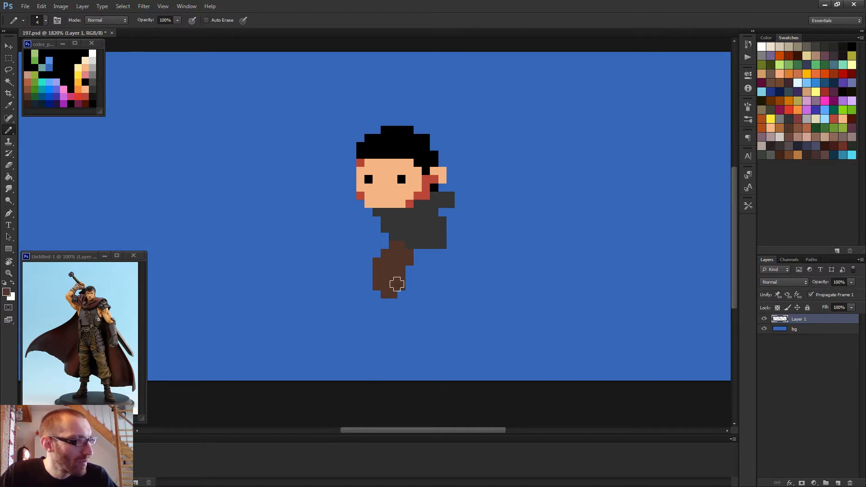
{"action": "key", "text": "ctrl+z"}
{"action": "left_click", "coordinate": [397, 291]}
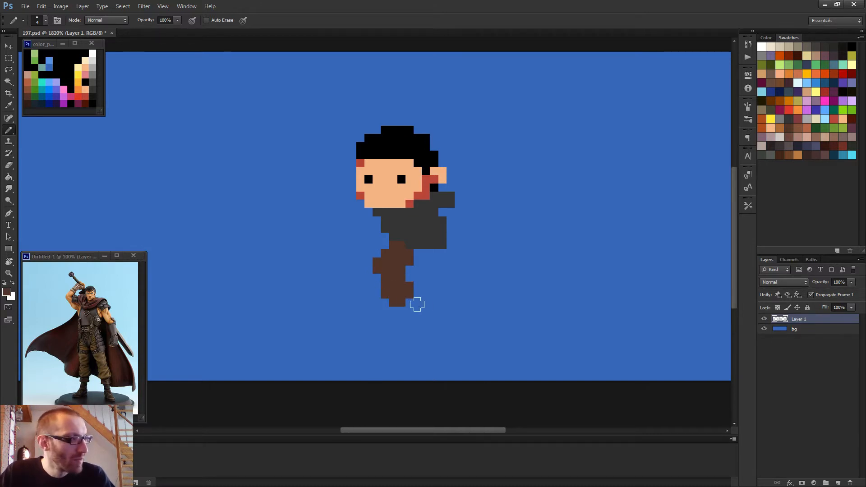
{"action": "key", "text": "ctrl+z"}
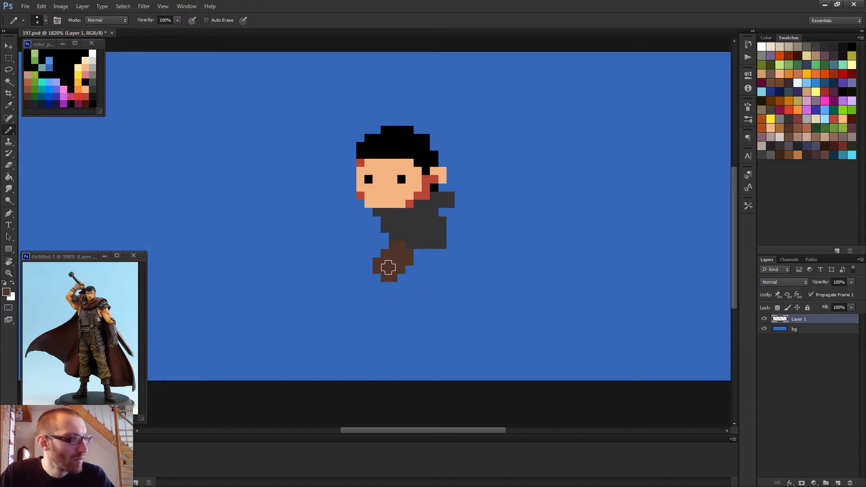
{"action": "left_click_drag", "start_coordinate": [388, 268], "coordinate": [401, 282]}
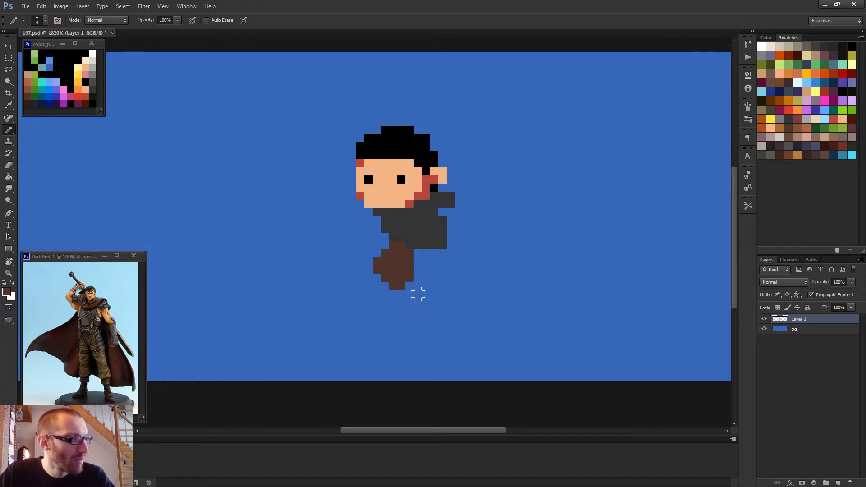
{"action": "key", "text": "ctrl+z"}
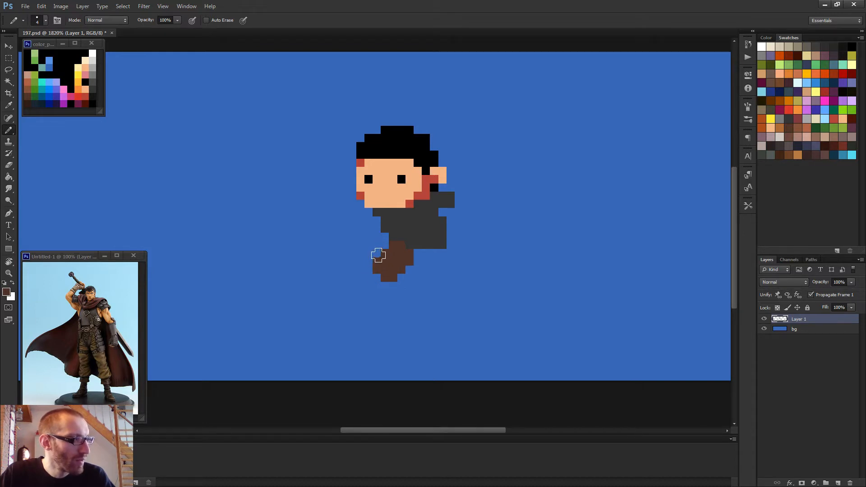
- Try extending the leg diagonally down-left, and undo both that extension and the short thigh
{"action": "left_click_drag", "start_coordinate": [370, 277], "coordinate": [381, 297]}
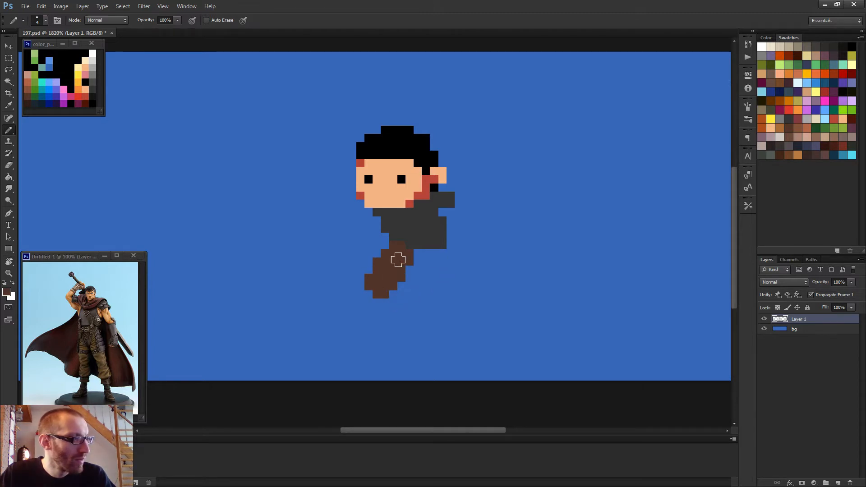
{"action": "scroll", "coordinate": [460, 293], "scroll_direction": "down", "scroll_amount": 3}
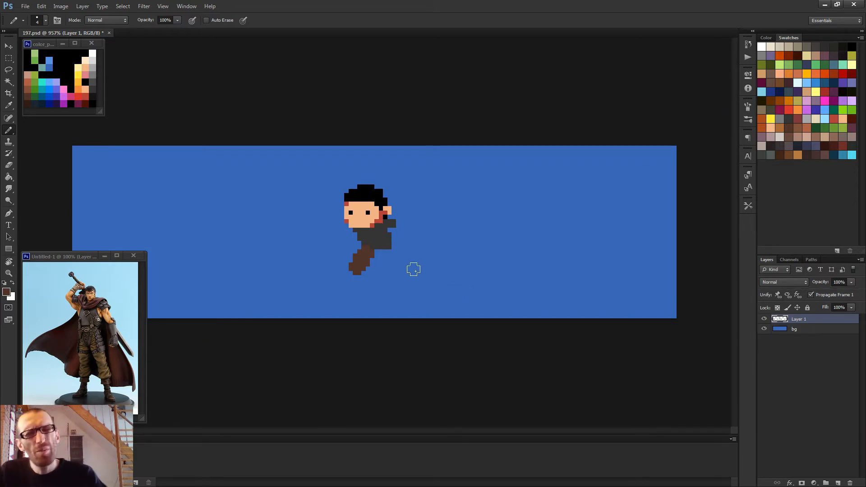
{"action": "scroll", "coordinate": [358, 244], "scroll_direction": "up", "scroll_amount": 3}
{"action": "key", "text": "ctrl+z"}
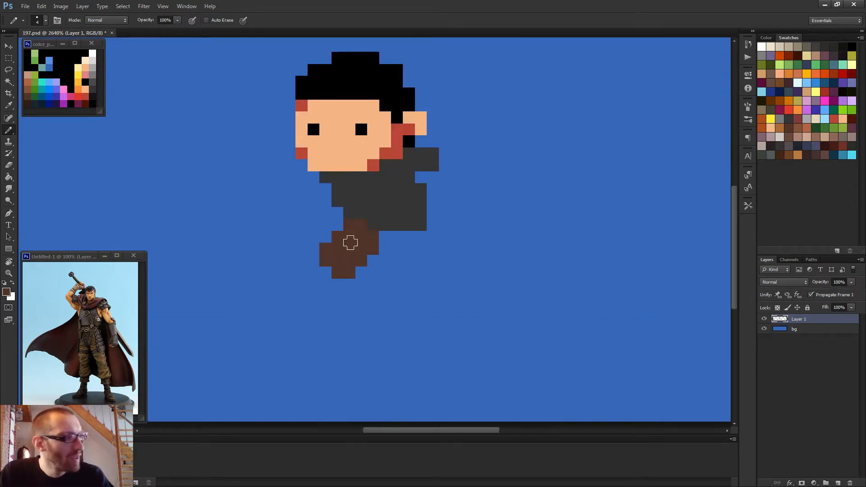
{"action": "key", "text": "ctrl+alt+z"}
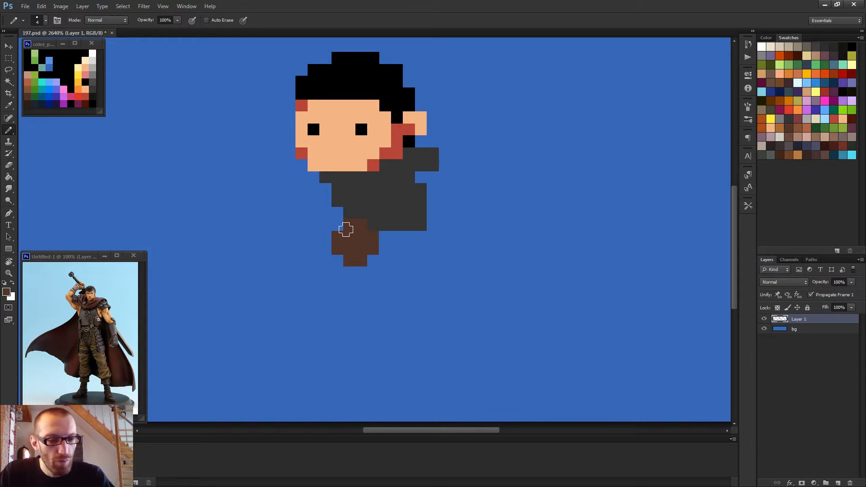
- Select the brown blob under the torso by its colour, delete it and clear the selection
{"action": "key", "text": "w"}
{"action": "key", "text": "shift+w"}
{"action": "left_click", "coordinate": [365, 253]}
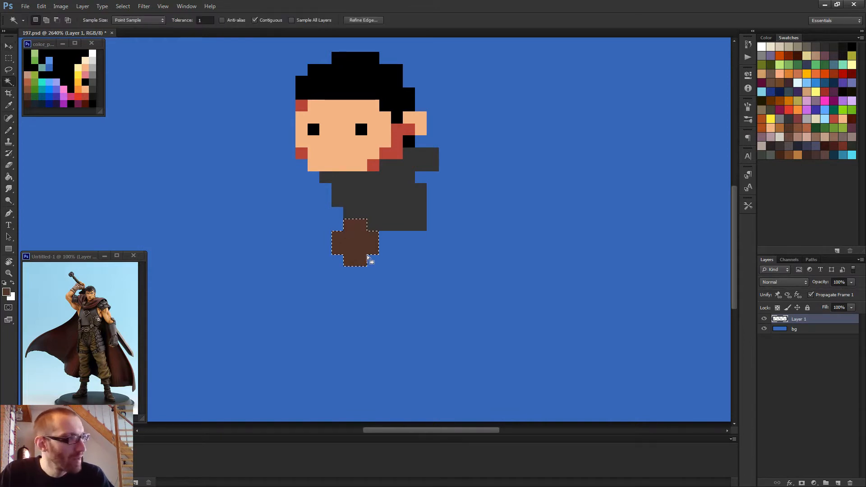
{"action": "key", "text": "Delete"}
{"action": "key", "text": "ctrl+d"}
{"action": "key", "text": "b"}
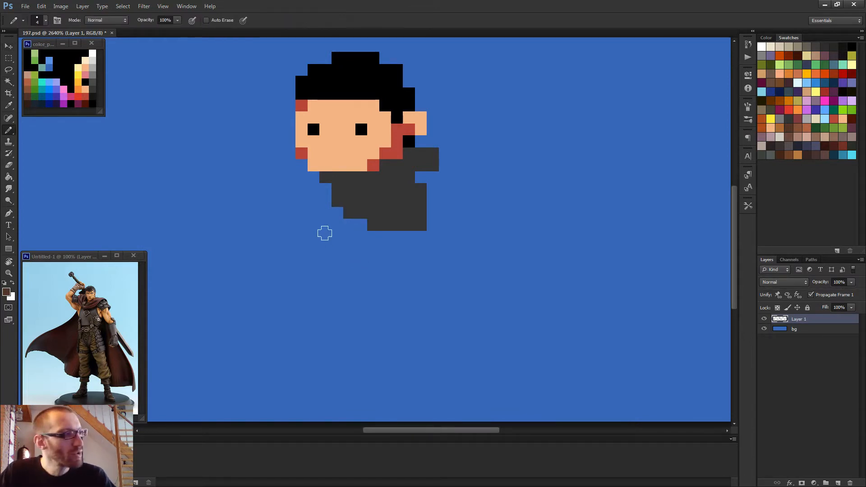
- Try straight diagonal brown legs of two lengths running down-left from the torso's lower-left corner, and undo them together with their starting blob
{"action": "key", "text": "ctrl+plus"}
{"action": "left_click", "coordinate": [334, 218]}
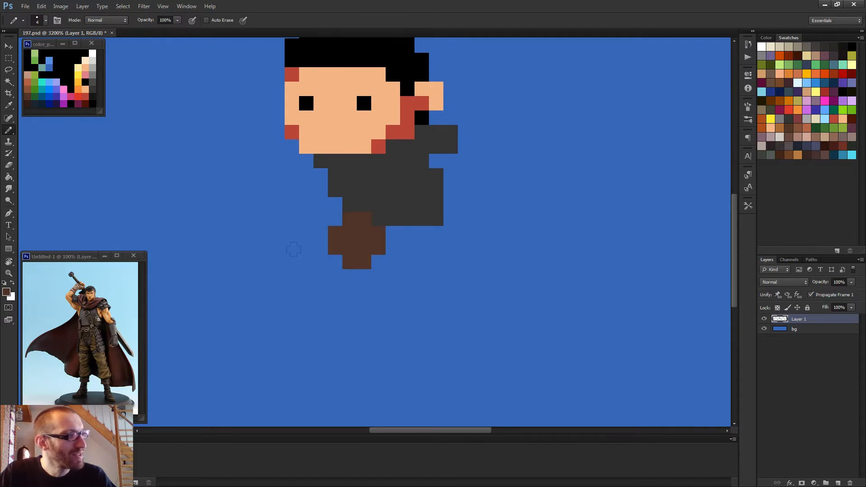
{"action": "left_click", "coordinate": [314, 284], "text": "shift"}
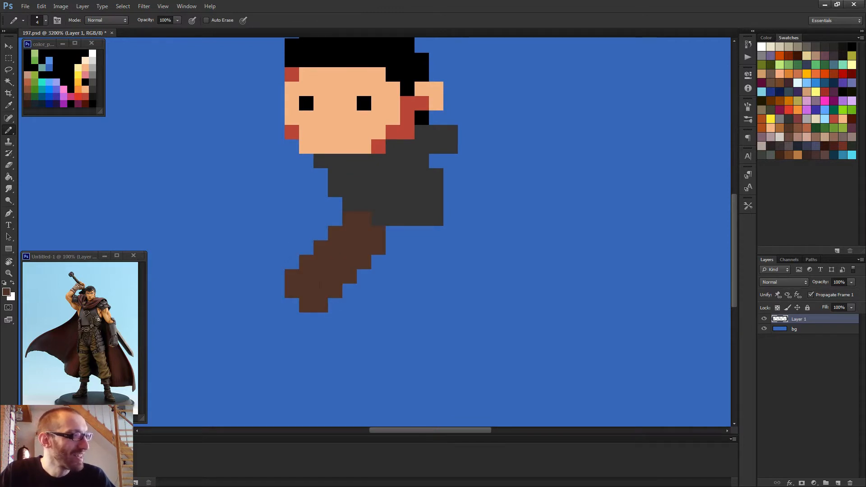
{"action": "key", "text": "ctrl+z"}
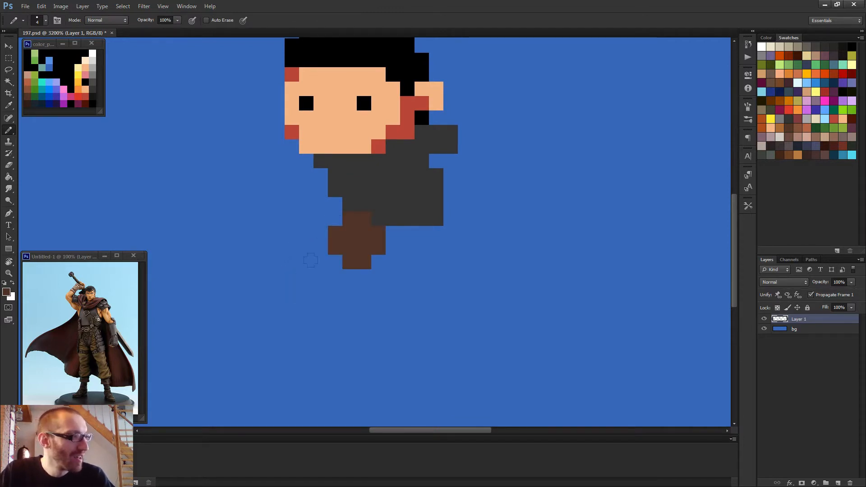
{"action": "left_click", "coordinate": [285, 298], "text": "shift"}
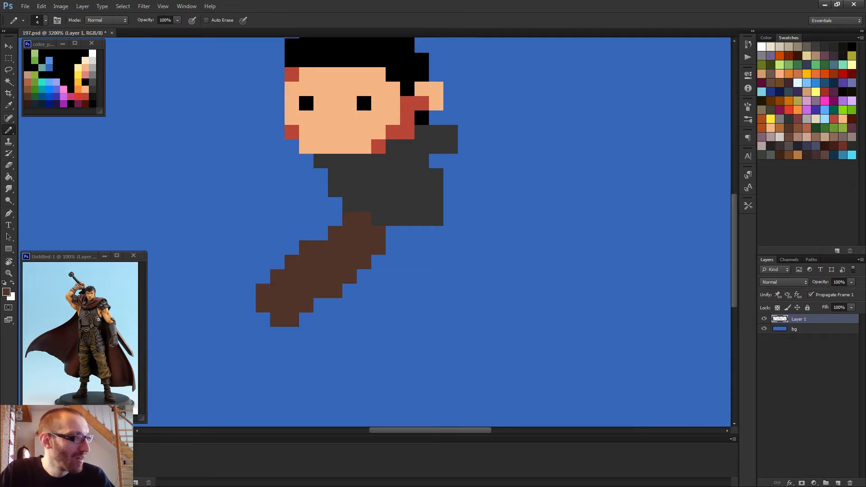
{"action": "scroll", "coordinate": [387, 267], "scroll_direction": "down", "scroll_amount": 5}
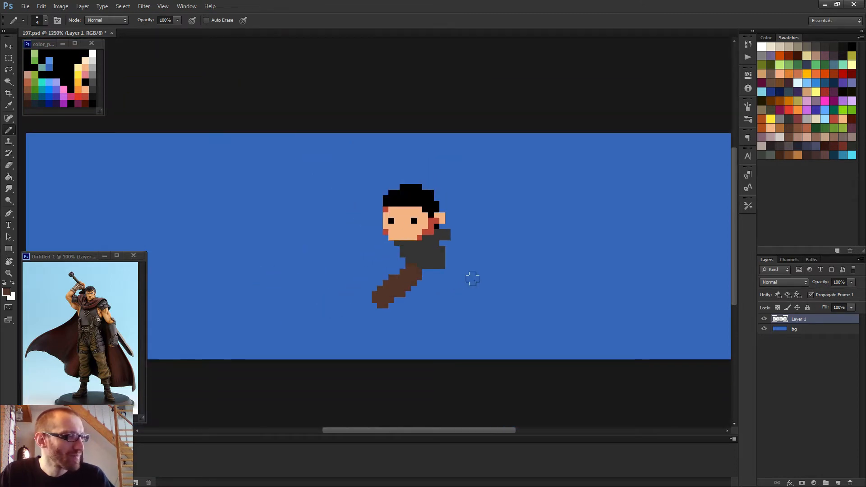
{"action": "scroll", "coordinate": [384, 243], "scroll_direction": "up", "scroll_amount": 3}
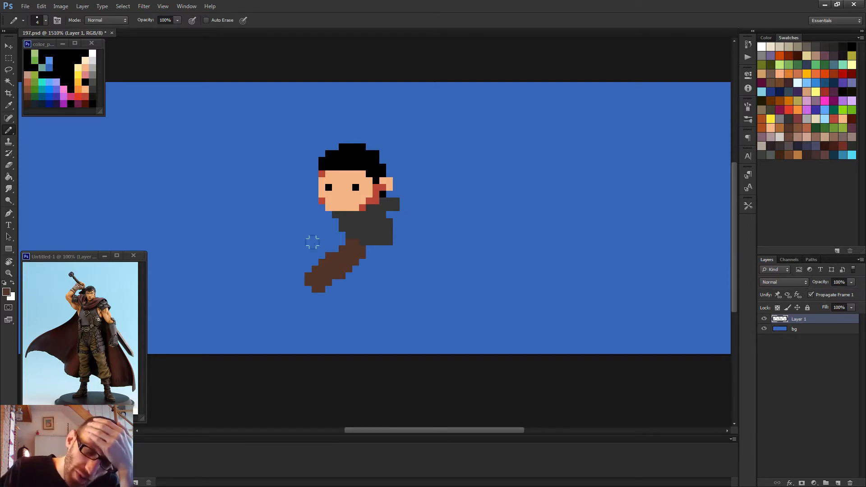
{"action": "key", "text": "ctrl+alt+z"}
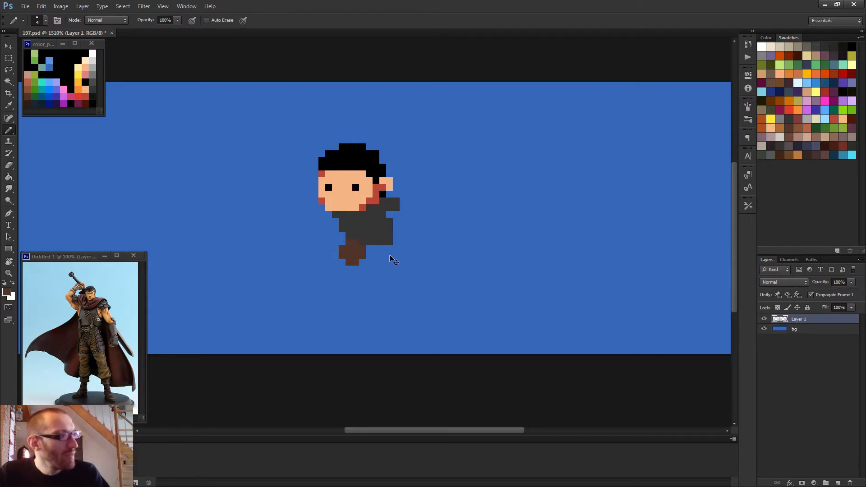
{"action": "key", "text": "ctrl+alt+z"}
- Reduce the pencil to 1 pixel and sketch thin brown lines for a bent left leg and a right leg stretched backwards
{"action": "left_click_drag", "start_coordinate": [380, 267], "coordinate": [270, 266]}
{"action": "scroll", "coordinate": [374, 265], "scroll_direction": "up", "scroll_amount": 3}
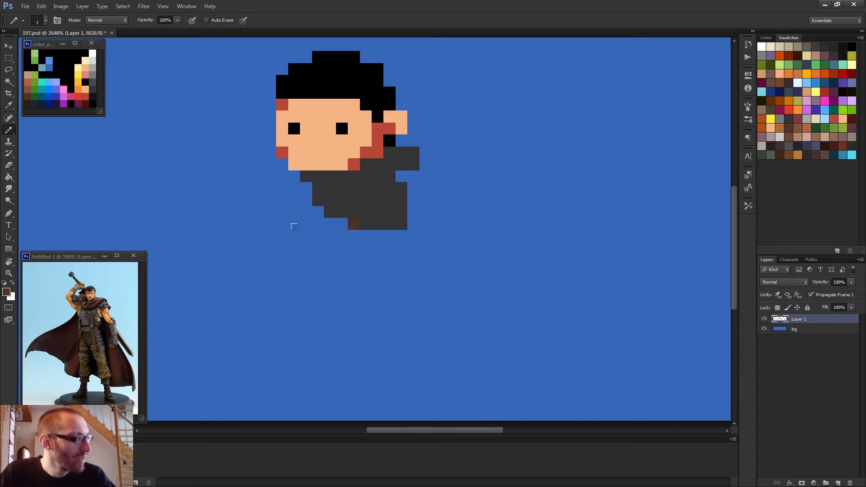
{"action": "left_click_drag", "start_coordinate": [342, 224], "coordinate": [306, 236]}
{"action": "left_click", "coordinate": [291, 282], "text": "shift"}
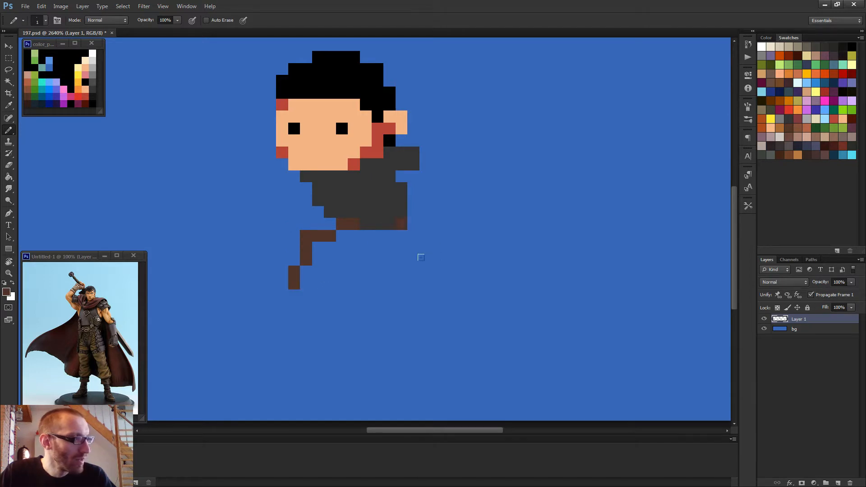
{"action": "left_click", "coordinate": [413, 273], "text": "shift"}
{"action": "left_click", "coordinate": [448, 284], "text": "shift"}
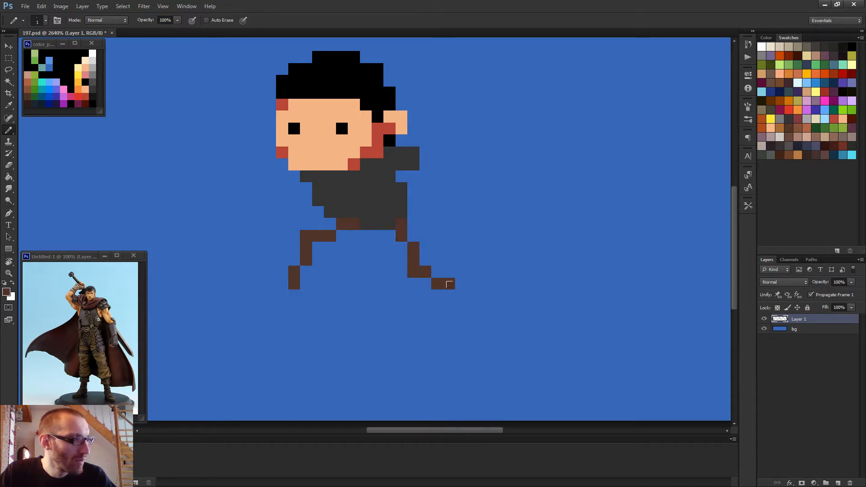
{"action": "scroll", "coordinate": [448, 284], "scroll_direction": "down", "scroll_amount": 5}
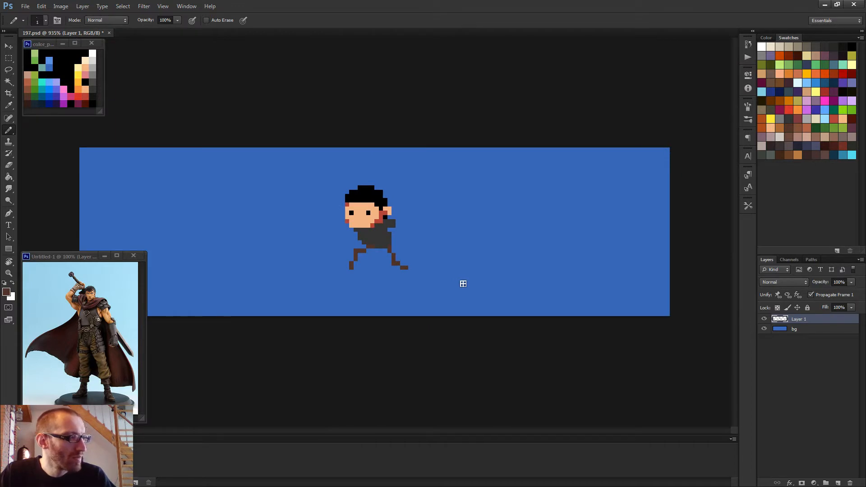
{"action": "scroll", "coordinate": [433, 280], "scroll_direction": "up", "scroll_amount": 5}
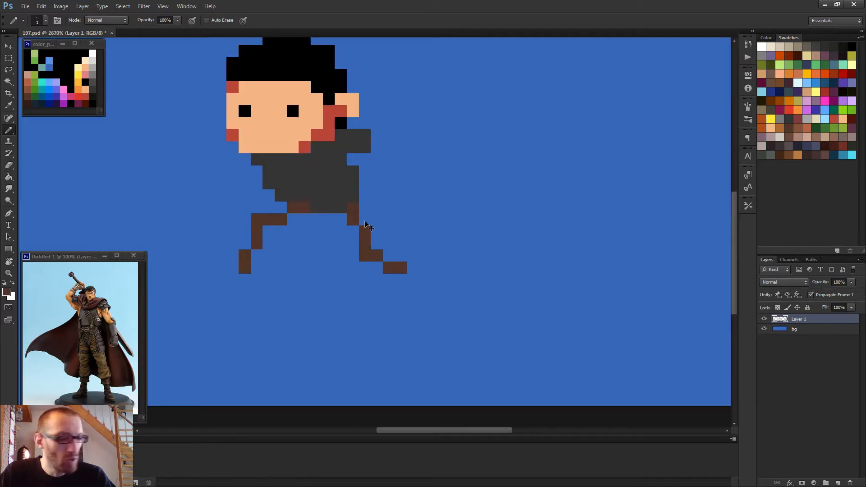
- Undo the thin leg lines and draw a brown line about 5 pixels long in the torso's bottom row, extending past its left edge
{"action": "key", "text": "ctrl+alt+z"}
{"action": "key", "text": "ctrl+alt+z"}
{"action": "key", "text": "ctrl+alt+z"}
{"action": "key", "text": "ctrl+alt+z"}
{"action": "key", "text": "ctrl+alt+z"}
{"action": "key", "text": "ctrl+alt+z"}
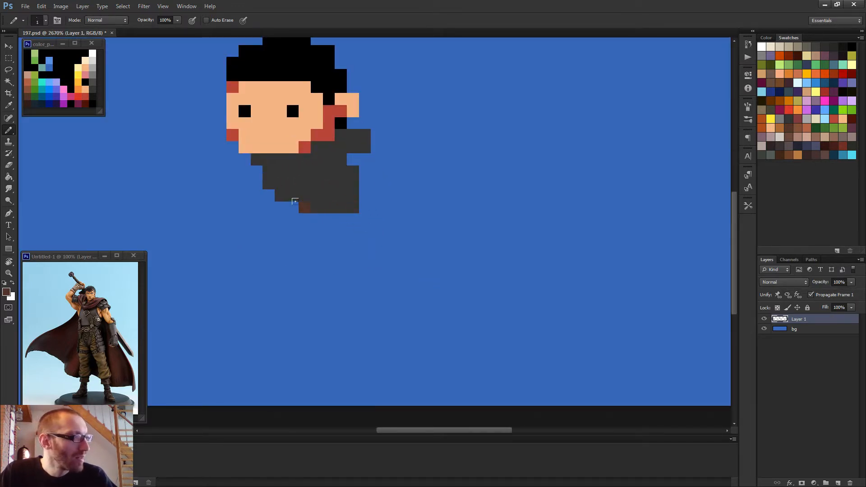
{"action": "key", "text": "ctrl+shift+z"}
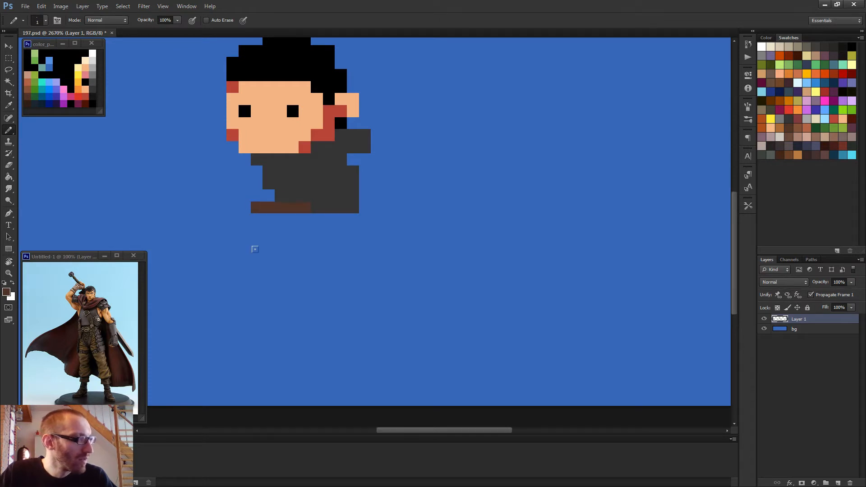
- Undo the line in the torso's bottom row and try a bent brown left leg with a horizontal thigh one row lower
{"action": "key", "text": "ctrl+shift+z"}
{"action": "key", "text": "ctrl+alt+z"}
{"action": "key", "text": "ctrl+alt+z"}
{"action": "left_click", "coordinate": [302, 207]}
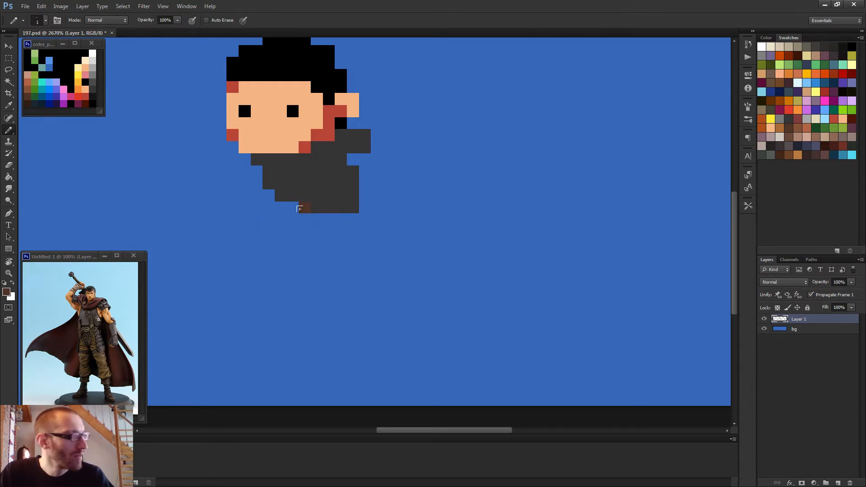
{"action": "left_click", "coordinate": [304, 219]}
{"action": "left_click", "coordinate": [244, 217], "text": "shift"}
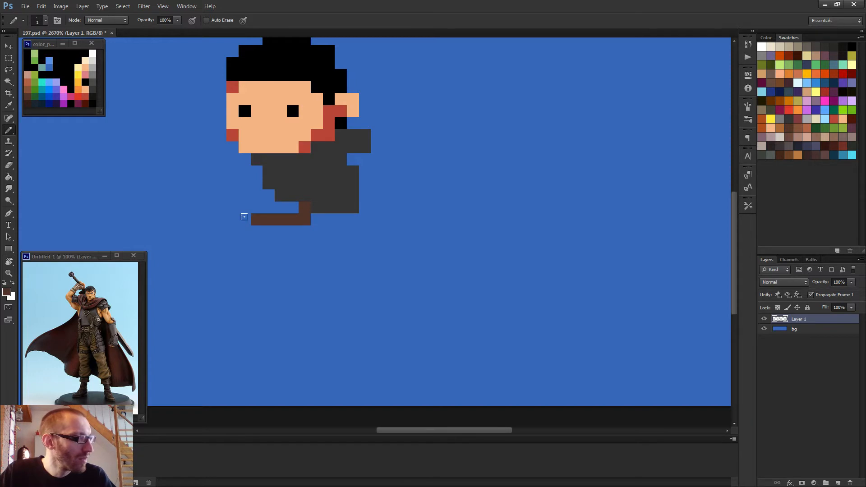
{"action": "left_click", "coordinate": [268, 268], "text": "shift"}
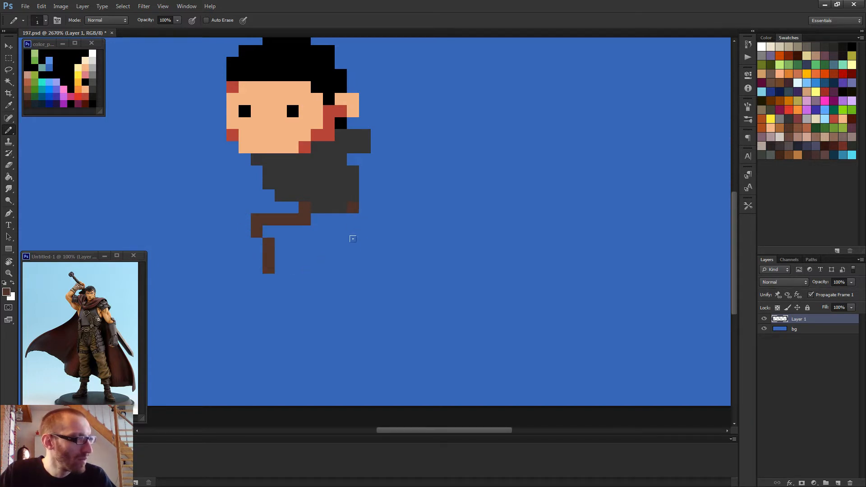
- Sketch a thin brown right leg from the torso's lower-right corner, bending at the knee back down-left
{"action": "left_click", "coordinate": [361, 244], "text": "shift"}
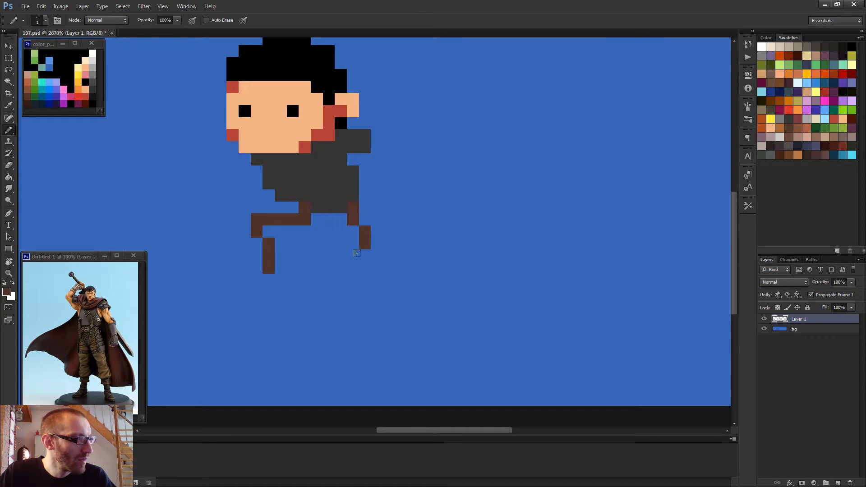
{"action": "left_click", "coordinate": [348, 232], "text": "shift"}
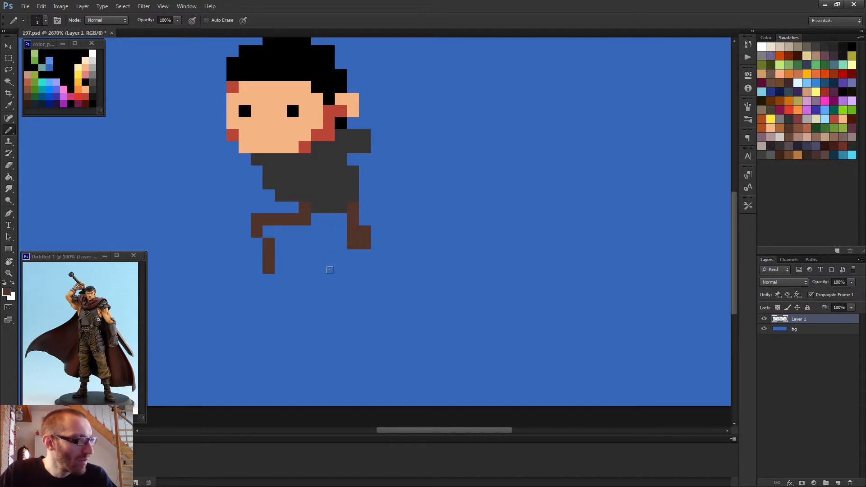
{"action": "left_click", "coordinate": [335, 266], "text": "shift"}
{"action": "scroll", "coordinate": [360, 264], "scroll_direction": "down", "scroll_amount": 5}
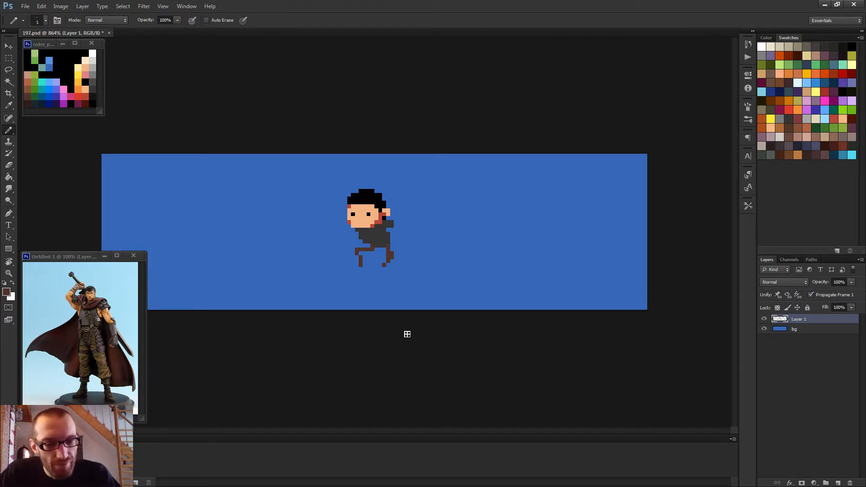
- Erase both brown leg sketches below the torso
{"action": "scroll", "coordinate": [289, 364], "scroll_direction": "up", "scroll_amount": 5}
{"action": "key", "text": "e"}
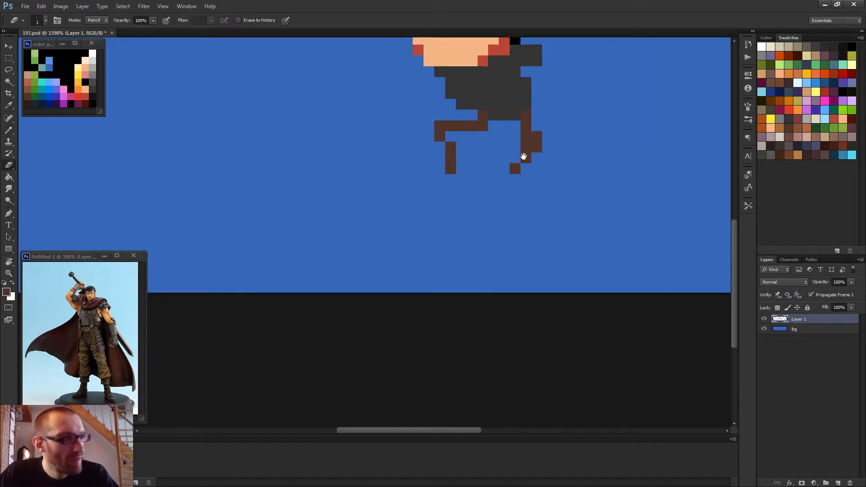
{"action": "left_click_drag", "start_coordinate": [524, 157], "coordinate": [453, 286]}
{"action": "mouse_move", "coordinate": [413, 255]}
{"action": "left_mouse_down"}
{"action": "mouse_move", "coordinate": [376, 246]}
{"action": "mouse_move", "coordinate": [369, 302]}
{"action": "mouse_move", "coordinate": [381, 276]}
{"action": "left_mouse_up"}
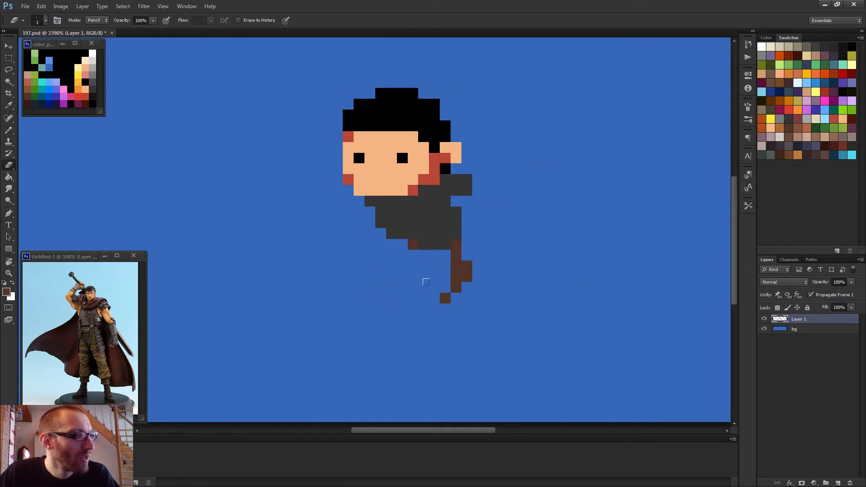
{"action": "mouse_move", "coordinate": [451, 254]}
{"action": "left_mouse_down"}
{"action": "mouse_move", "coordinate": [464, 266]}
{"action": "mouse_move", "coordinate": [454, 245]}
{"action": "left_mouse_up"}
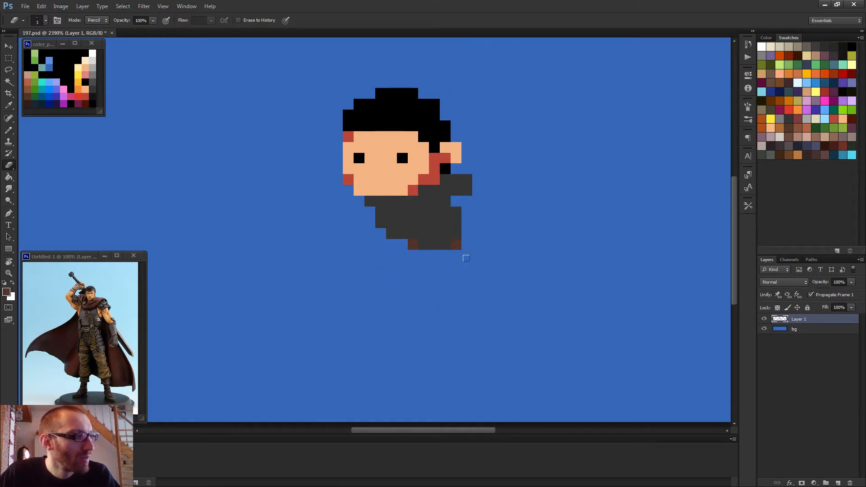
- Recolour the leftover brown pixels in the torso's bottom row dark grey and erase the extra pixel at its left end
{"action": "key", "text": "b"}
{"action": "left_click", "coordinate": [404, 242]}
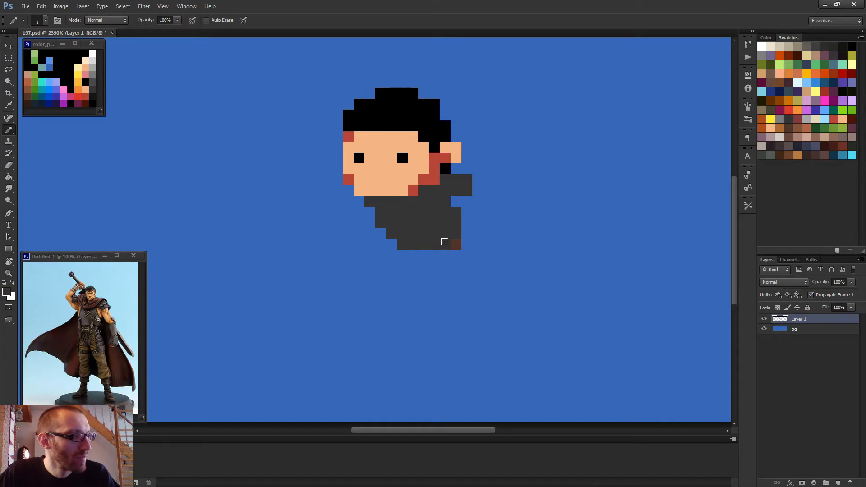
{"action": "key", "text": "e"}
{"action": "left_click", "coordinate": [401, 239]}
- Try a brown left leg with a horizontal thigh about 7 pixels long in the torso's bottom row and a short shin, and undo it
{"action": "key", "text": "b"}
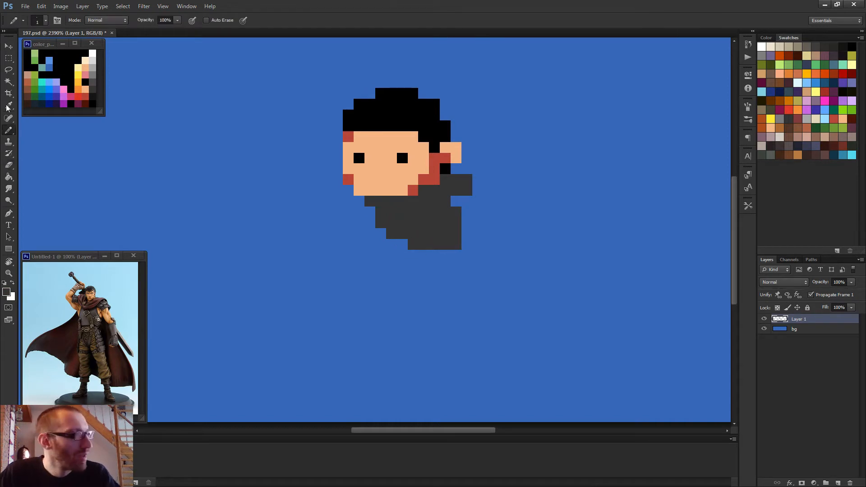
{"action": "scroll", "coordinate": [398, 218], "scroll_direction": "down", "scroll_amount": 3}
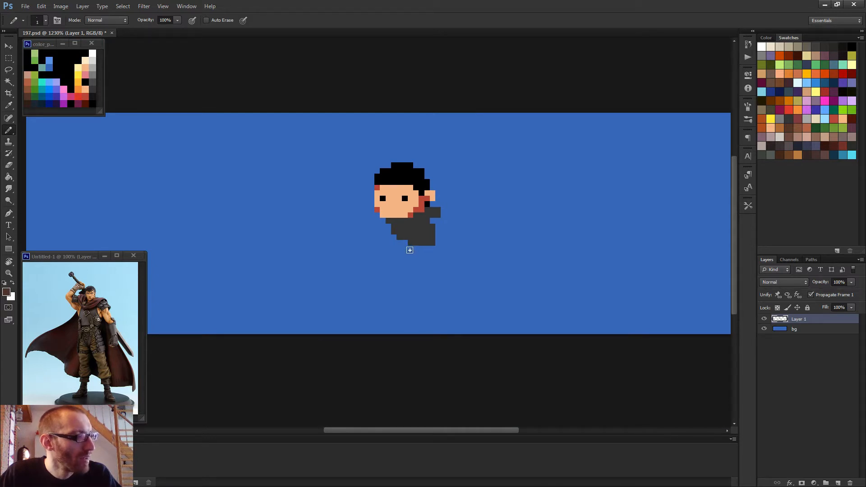
{"action": "left_click", "coordinate": [405, 243]}
{"action": "left_click", "coordinate": [371, 243], "text": "shift"}
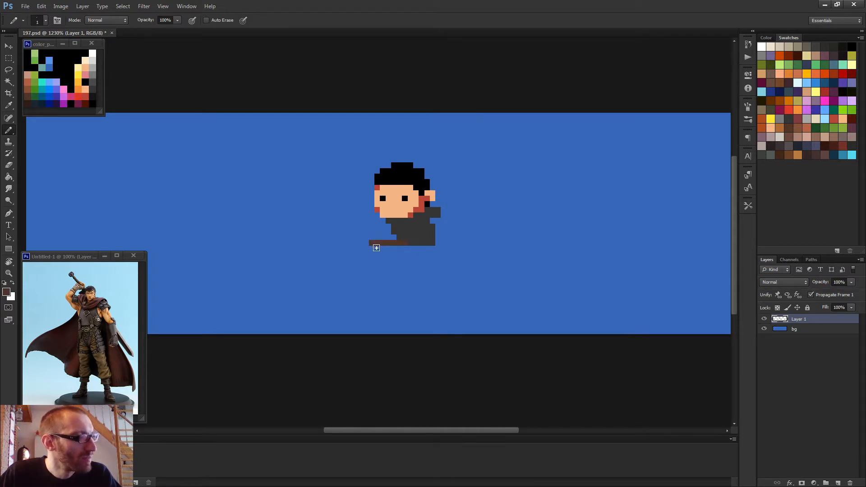
{"action": "left_click", "coordinate": [383, 265], "text": "shift"}
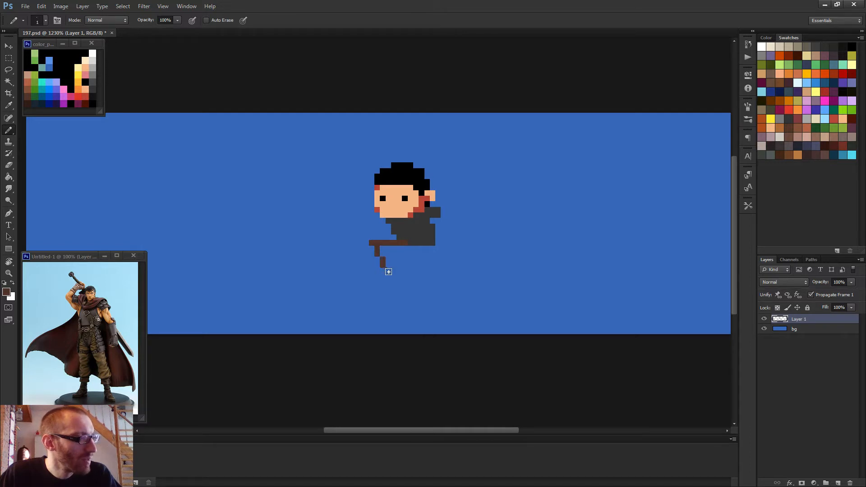
{"action": "scroll", "coordinate": [392, 273], "scroll_direction": "down", "scroll_amount": 3}
{"action": "scroll", "coordinate": [395, 275], "scroll_direction": "up", "scroll_amount": 3}
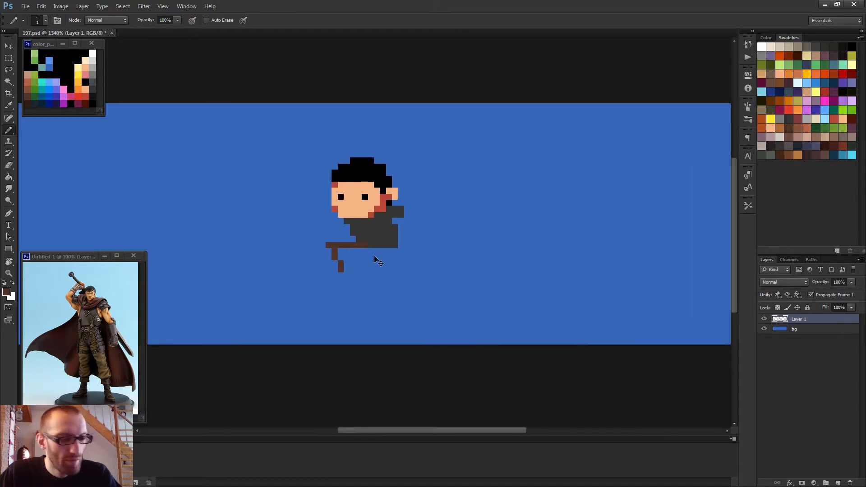
{"action": "key", "text": "ctrl+alt+z"}
{"action": "key", "text": "ctrl+alt+z"}
{"action": "key", "text": "ctrl+alt+z"}
- Try a brown left leg with a shallow diagonal thigh and a steeper shin below the torso, and undo both segments
{"action": "left_click", "coordinate": [370, 251]}
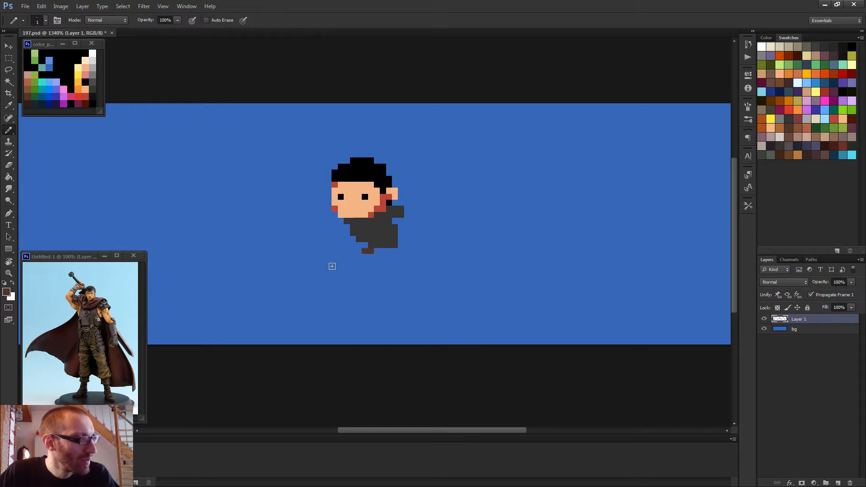
{"action": "left_click", "coordinate": [334, 263], "text": "shift"}
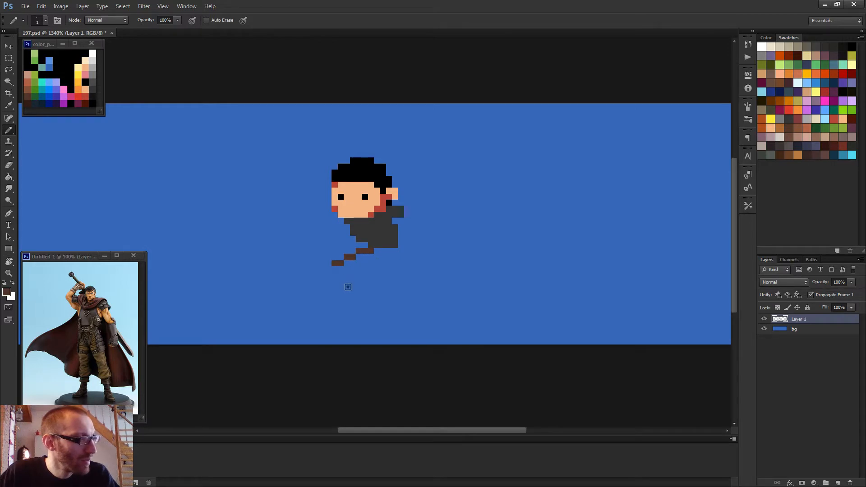
{"action": "left_click", "coordinate": [321, 294], "text": "shift"}
{"action": "scroll", "coordinate": [404, 282], "scroll_direction": "down", "scroll_amount": 2}
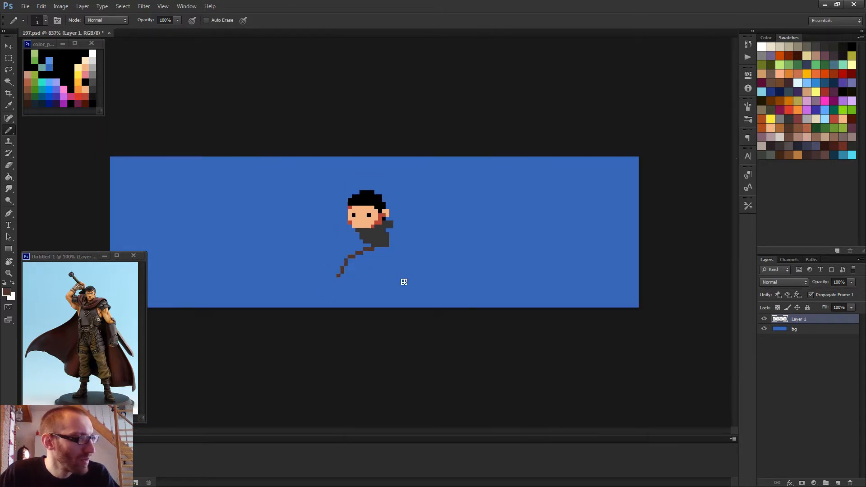
{"action": "key", "text": "ctrl+alt+z"}
{"action": "key", "text": "ctrl+alt+z"}
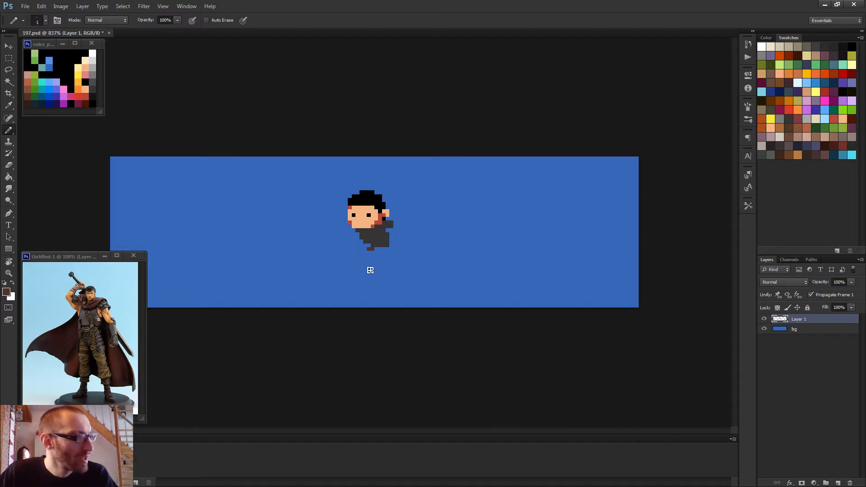
- Draw a thin brown left leg under the torso's lower-left corner, with a diagonal thigh running down-left and a steeper shin
{"action": "scroll", "coordinate": [370, 269], "scroll_direction": "up", "scroll_amount": 3}
{"action": "left_click", "coordinate": [376, 245]}
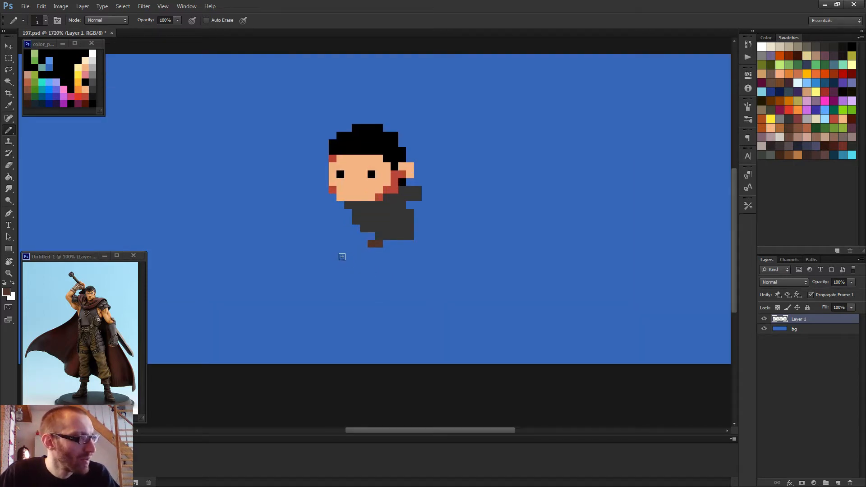
{"action": "left_click", "coordinate": [342, 257], "text": "shift"}
{"action": "left_click", "coordinate": [326, 291], "text": "shift"}
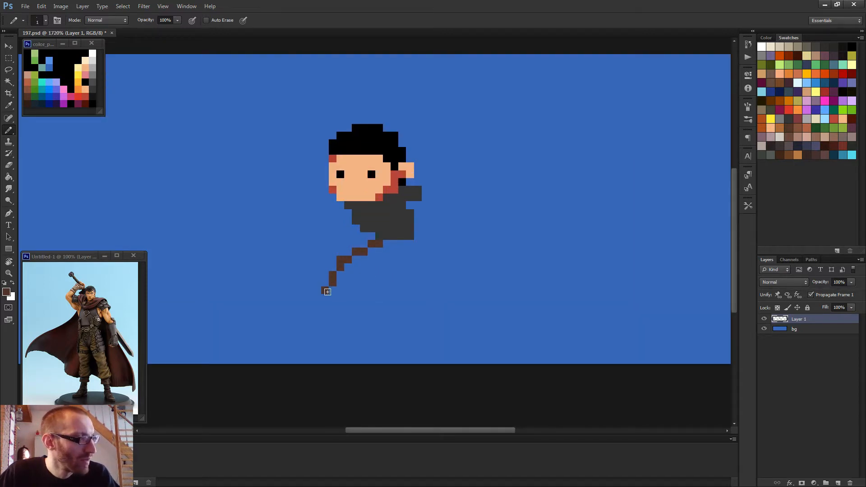
{"action": "scroll", "coordinate": [363, 280], "scroll_direction": "down", "scroll_amount": 2}
{"action": "scroll", "coordinate": [421, 274], "scroll_direction": "down", "scroll_amount": 1}
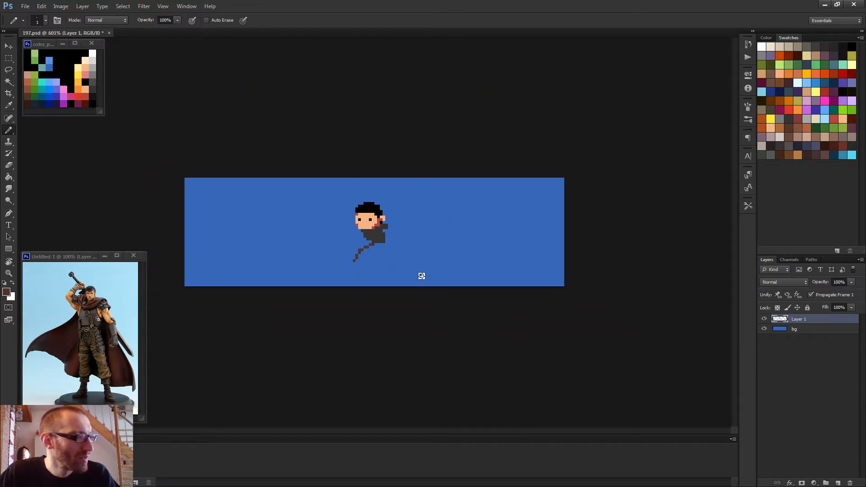
{"action": "scroll", "coordinate": [407, 271], "scroll_direction": "up", "scroll_amount": 2}
{"action": "scroll", "coordinate": [406, 261], "scroll_direction": "down", "scroll_amount": 3}
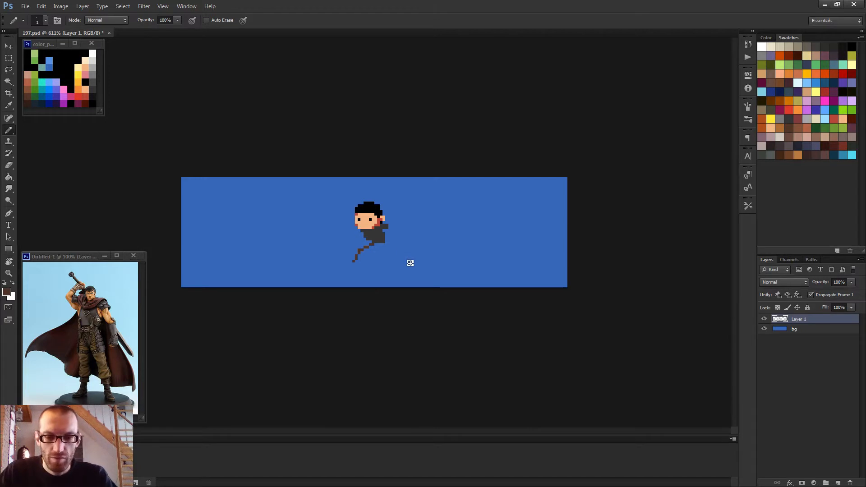
- Select the left leg, try shifting it 2 pixels left, move it back and clear the selection
{"action": "key", "text": "m"}
{"action": "scroll", "coordinate": [374, 232], "scroll_direction": "up", "scroll_amount": 3}
{"action": "left_click_drag", "start_coordinate": [341, 290], "coordinate": [381, 253]}
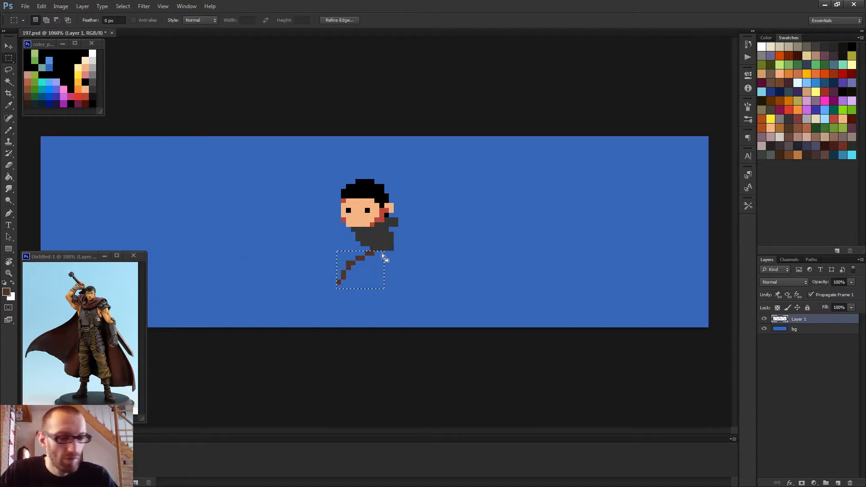
{"action": "key", "text": "v"}
{"action": "key", "text": "Left"}
{"action": "key", "text": "Left"}
{"action": "key", "text": "Right"}
{"action": "key", "text": "Right"}
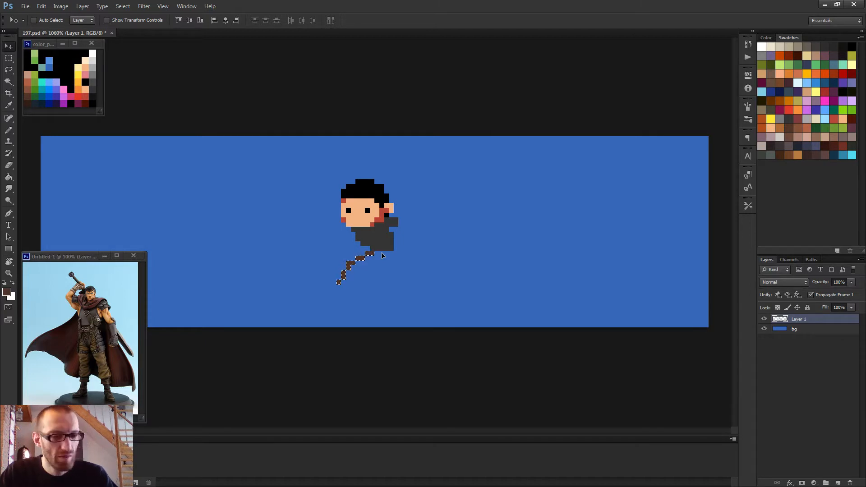
{"action": "key", "text": "ctrl+d"}
- Pick the leg brown and draw a thin right thigh from the torso's lower-right corner steeply down-left
{"action": "key", "text": "b"}
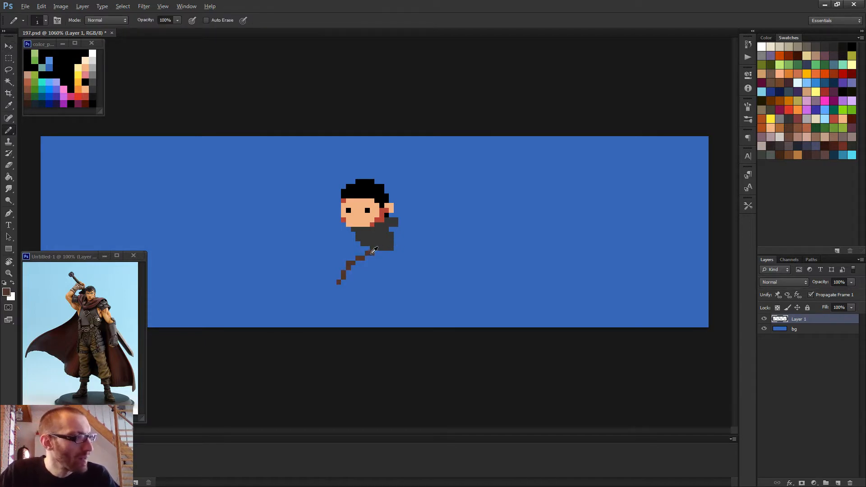
{"action": "left_click", "coordinate": [372, 253], "text": "alt"}
{"action": "scroll", "coordinate": [408, 262], "scroll_direction": "down", "scroll_amount": 3}
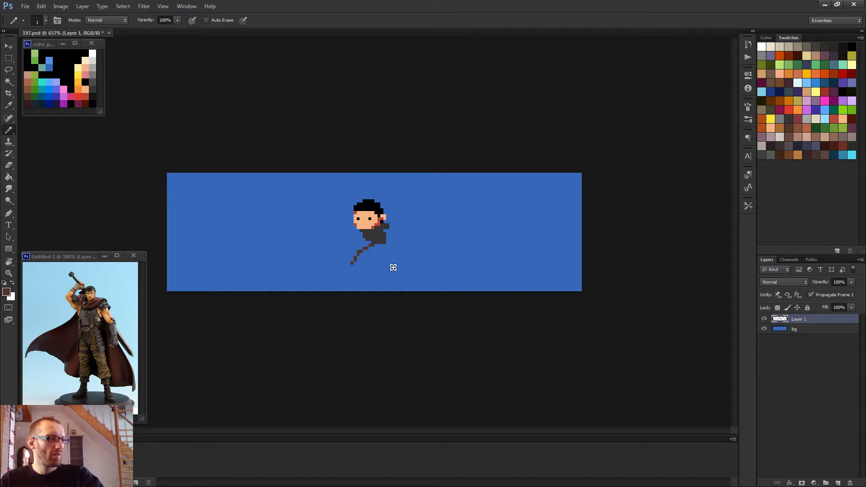
{"action": "scroll", "coordinate": [388, 248], "scroll_direction": "up", "scroll_amount": 4}
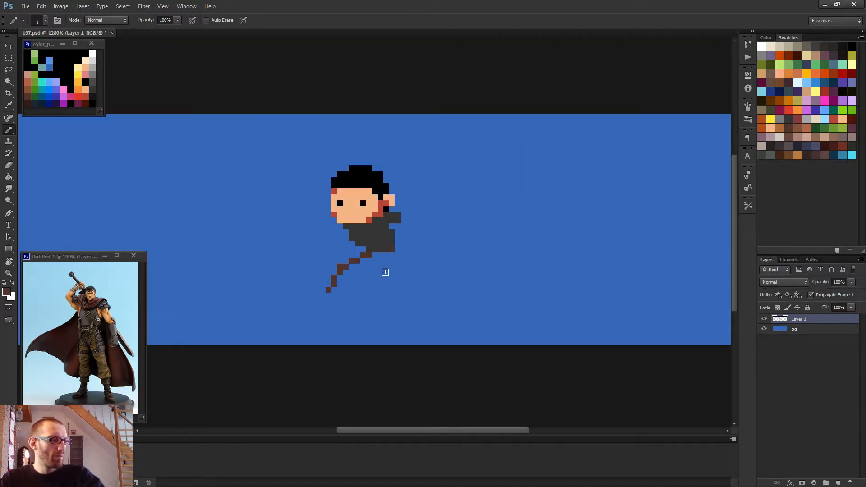
{"action": "scroll", "coordinate": [393, 253], "scroll_direction": "up", "scroll_amount": 3}
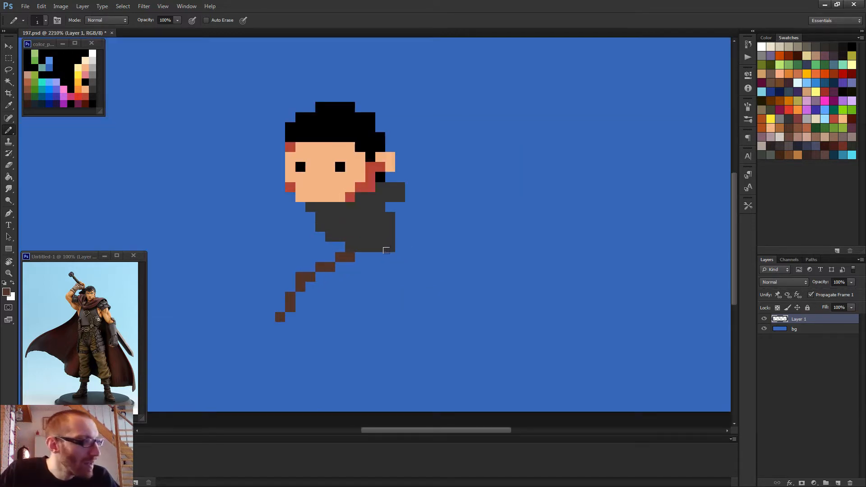
{"action": "left_click", "coordinate": [390, 257]}
{"action": "left_click", "coordinate": [369, 296], "text": "shift"}
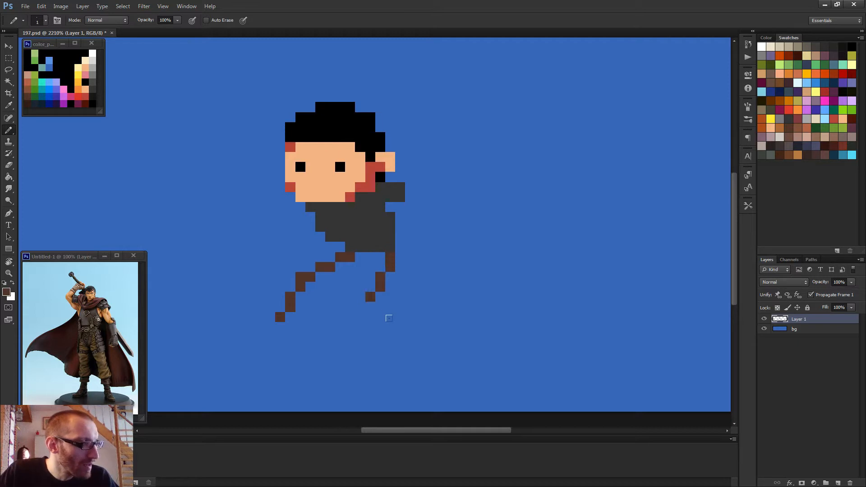
- Draw the right shin from the knee down-right and erase the surplus pixel on its left side
{"action": "left_click", "coordinate": [391, 328], "text": "shift"}
{"action": "left_click", "coordinate": [388, 315]}
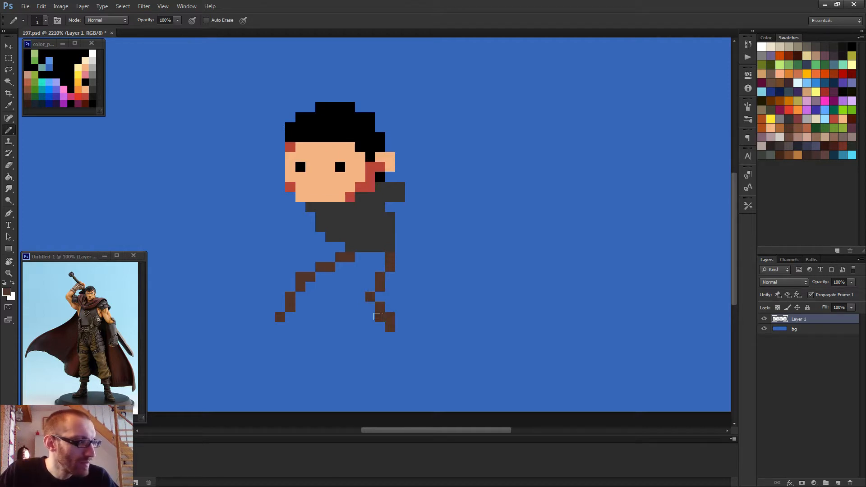
{"action": "key", "text": "e"}
{"action": "left_click", "coordinate": [379, 316]}
{"action": "scroll", "coordinate": [465, 316], "scroll_direction": "down", "scroll_amount": 5}
{"action": "scroll", "coordinate": [465, 315], "scroll_direction": "down", "scroll_amount": 3}
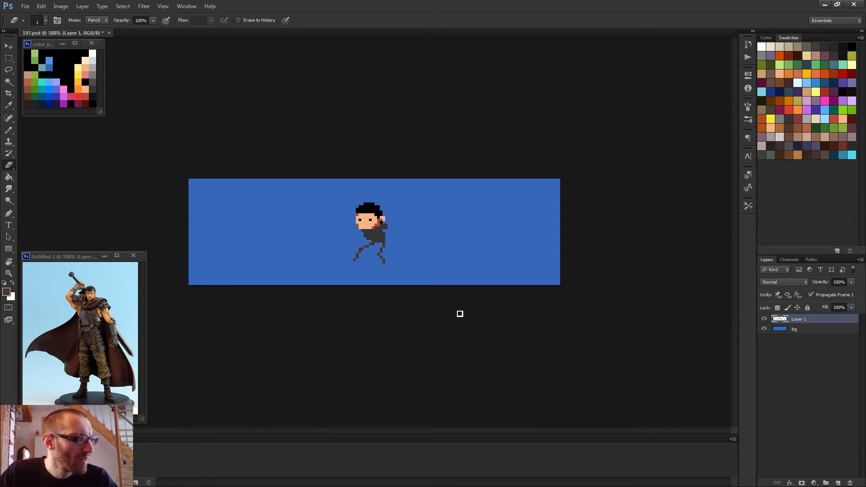
- Thicken the right leg with single brown pixels above the knee and on the left side of the upper thigh
{"action": "scroll", "coordinate": [451, 309], "scroll_direction": "up", "scroll_amount": 1}
{"action": "scroll", "coordinate": [389, 276], "scroll_direction": "up", "scroll_amount": 2}
{"action": "key", "text": "b"}
{"action": "scroll", "coordinate": [389, 274], "scroll_direction": "up", "scroll_amount": 2}
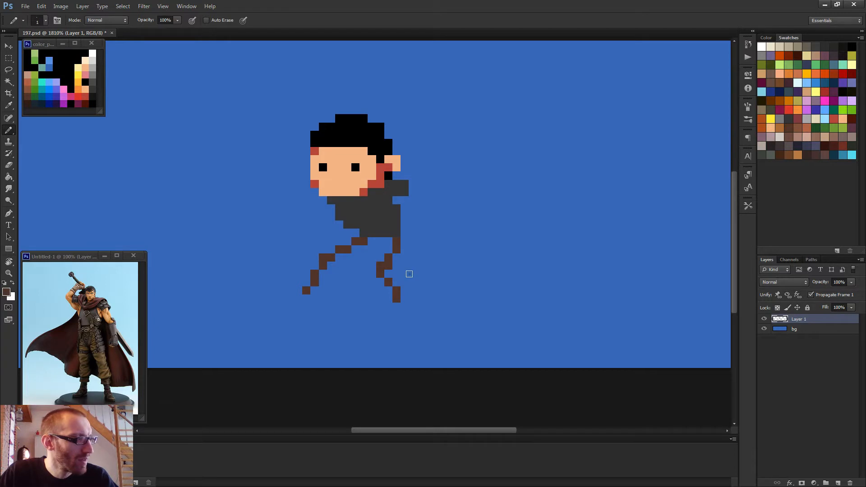
{"action": "scroll", "coordinate": [408, 273], "scroll_direction": "down", "scroll_amount": 1}
{"action": "key", "text": "e"}
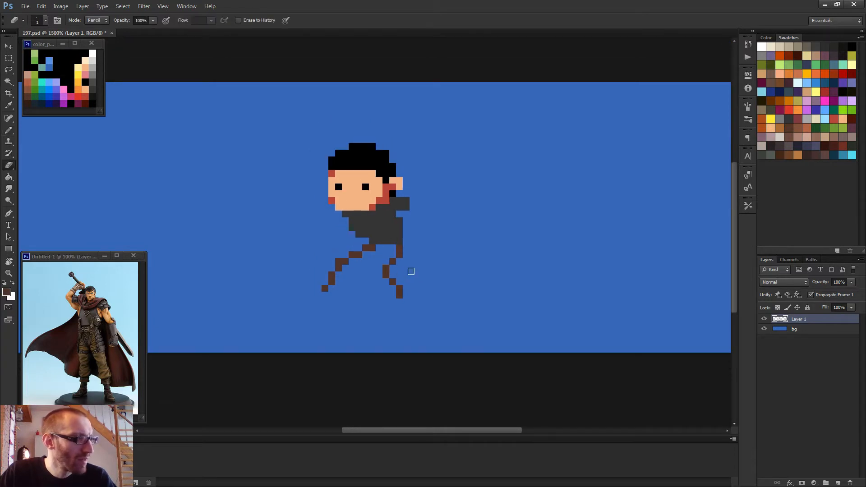
{"action": "key", "text": "b"}
{"action": "left_click", "coordinate": [394, 255]}
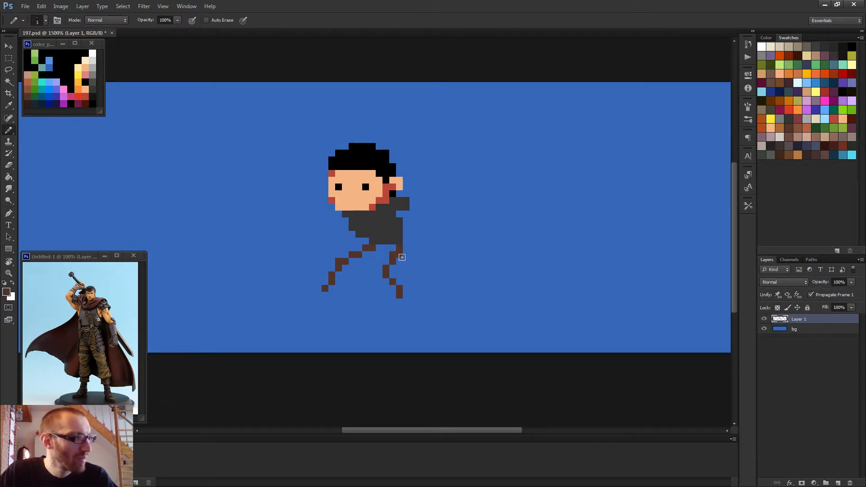
- Erase the surplus pixels along the right thigh's outer edge and touch up its thin brown diagonal
{"action": "key", "text": "e"}
{"action": "left_click", "coordinate": [400, 255]}
{"action": "left_click", "coordinate": [395, 263]}
{"action": "key", "text": "b"}
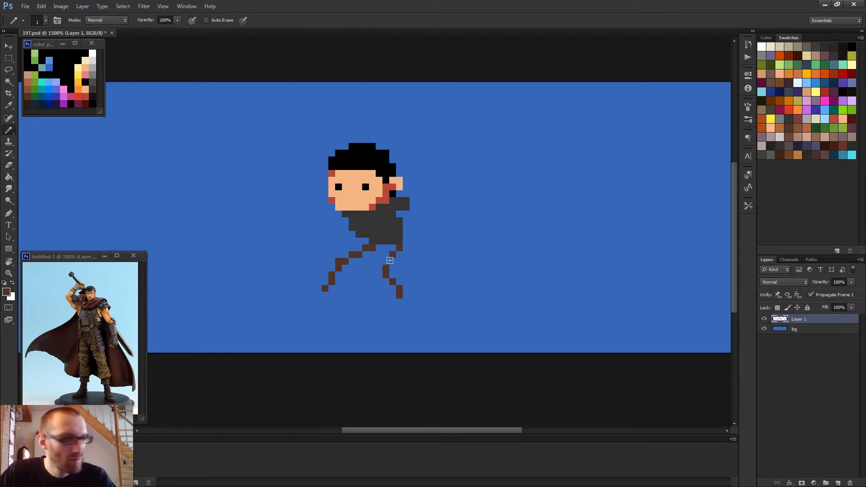
{"action": "left_click", "coordinate": [392, 260]}
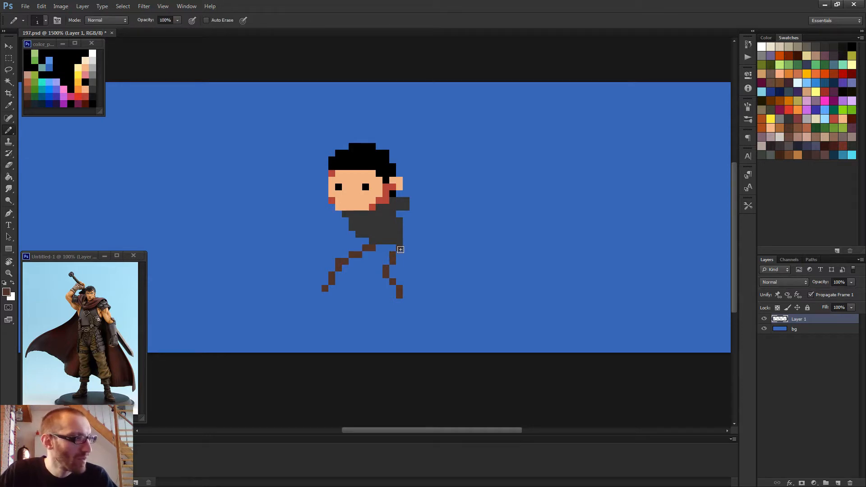
{"action": "scroll", "coordinate": [429, 267], "scroll_direction": "down", "scroll_amount": 5}
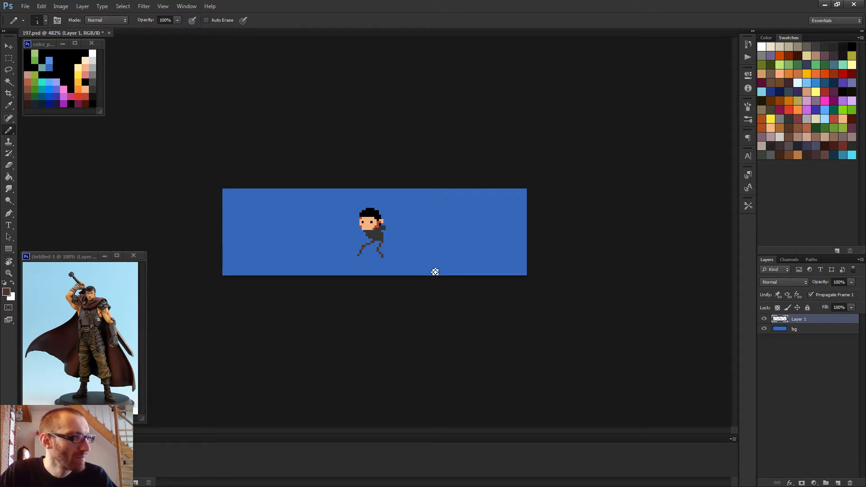
{"action": "scroll", "coordinate": [435, 271], "scroll_direction": "up", "scroll_amount": 6}
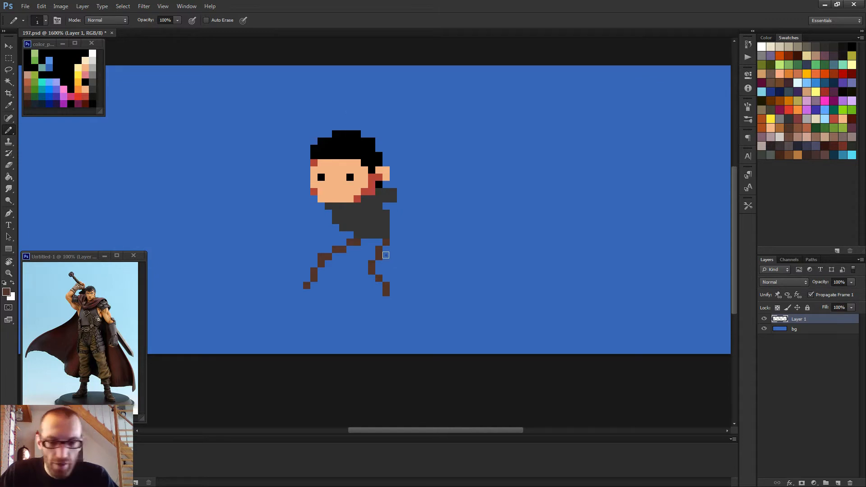
- Select the right leg, flip it horizontally, move it 1 pixel right so it meets the torso, and clear the selection
{"action": "key", "text": "m"}
{"action": "left_click_drag", "start_coordinate": [368, 240], "coordinate": [397, 296]}
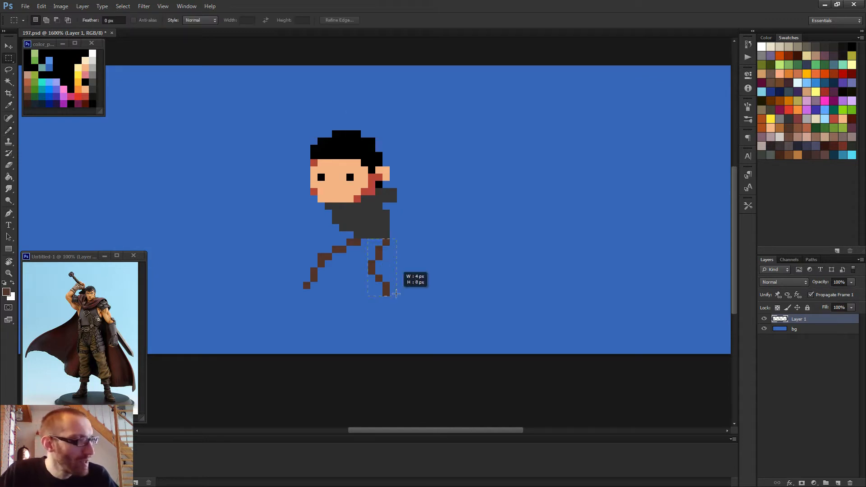
{"action": "right_click", "coordinate": [382, 278]}
{"action": "left_click", "coordinate": [441, 383]}
{"action": "right_click", "coordinate": [386, 280]}
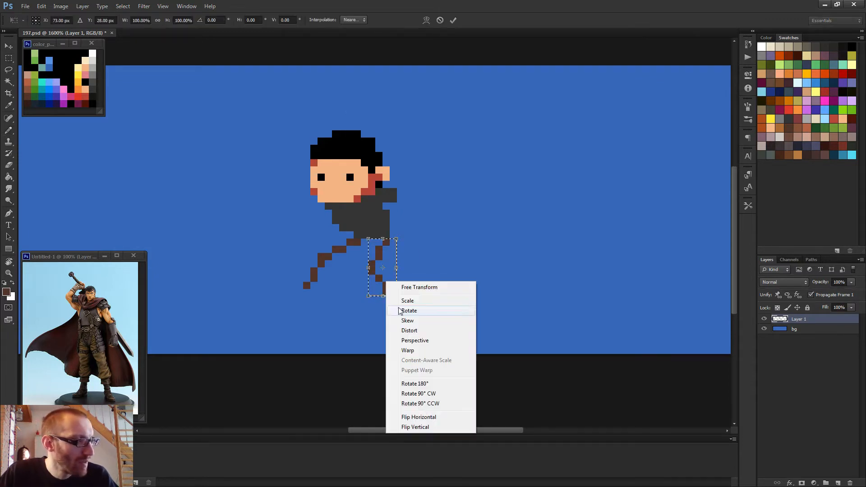
{"action": "left_click", "coordinate": [406, 413]}
{"action": "left_click_drag", "start_coordinate": [392, 289], "coordinate": [400, 289]}
{"action": "key", "text": "Return"}
{"action": "key", "text": "ctrl+d"}
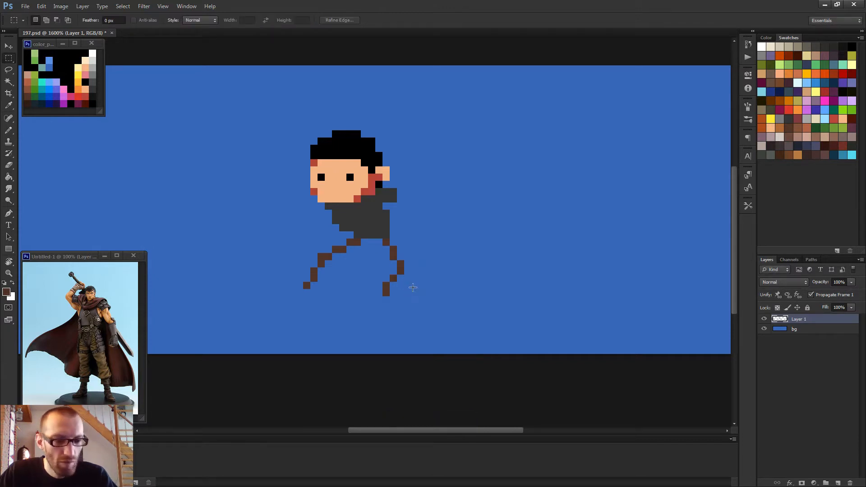
{"action": "scroll", "coordinate": [417, 289], "scroll_direction": "down", "scroll_amount": 5}
{"action": "scroll", "coordinate": [399, 270], "scroll_direction": "up", "scroll_amount": 5}
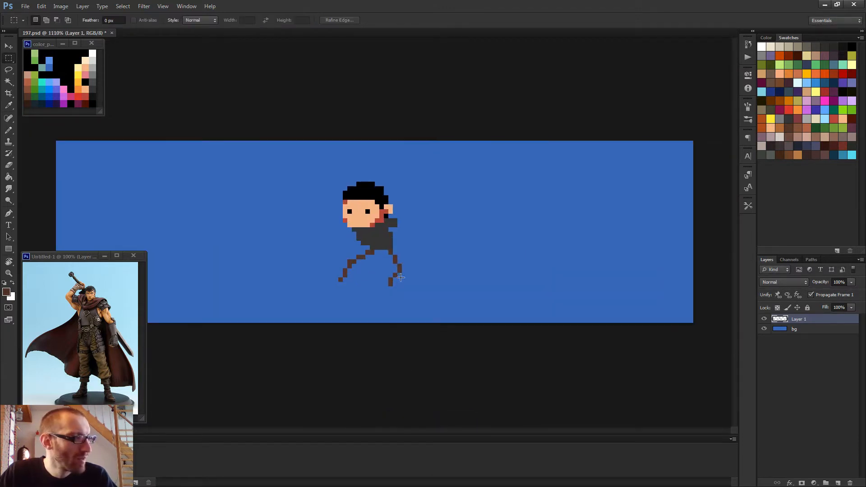
- Redraw the right shin one pixel further right in brown, erasing the old foot and ankle pixels
{"action": "key", "text": "b"}
{"action": "left_click", "coordinate": [396, 291]}
{"action": "key", "text": "e"}
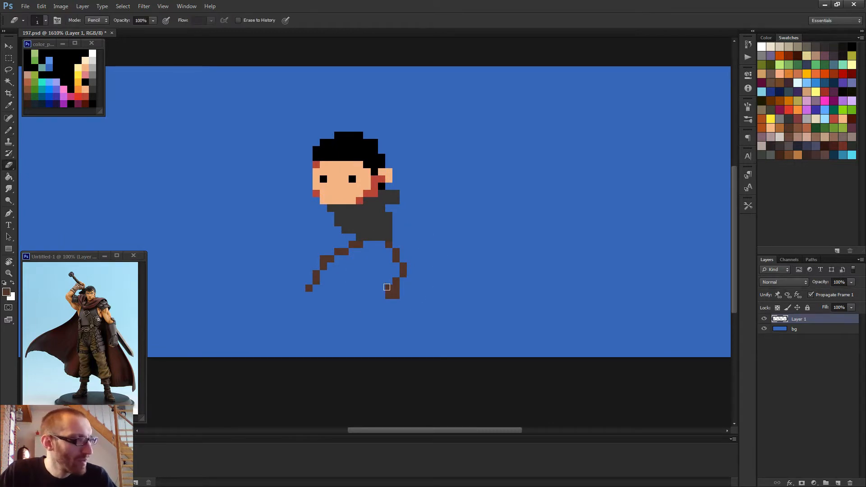
{"action": "left_click", "coordinate": [389, 291]}
{"action": "left_click", "coordinate": [396, 280]}
{"action": "key", "text": "b"}
{"action": "left_click", "coordinate": [403, 281]}
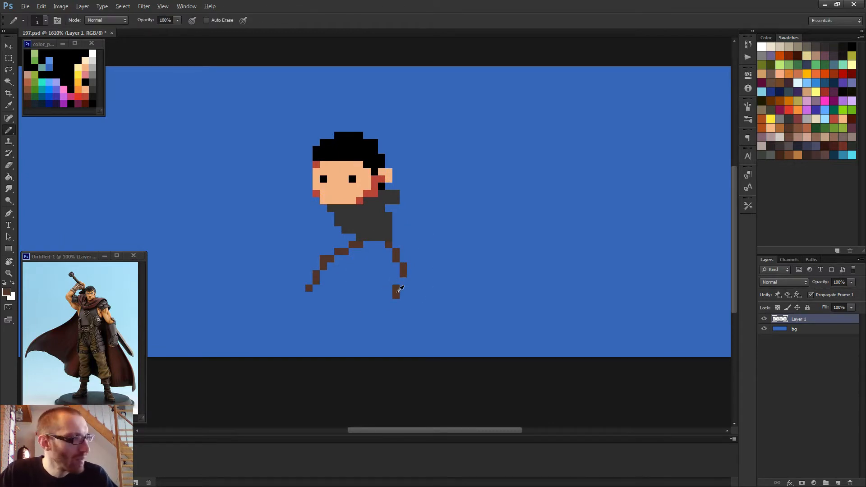
{"action": "scroll", "coordinate": [425, 284], "scroll_direction": "down", "scroll_amount": 3}
{"action": "scroll", "coordinate": [425, 284], "scroll_direction": "down", "scroll_amount": 2}
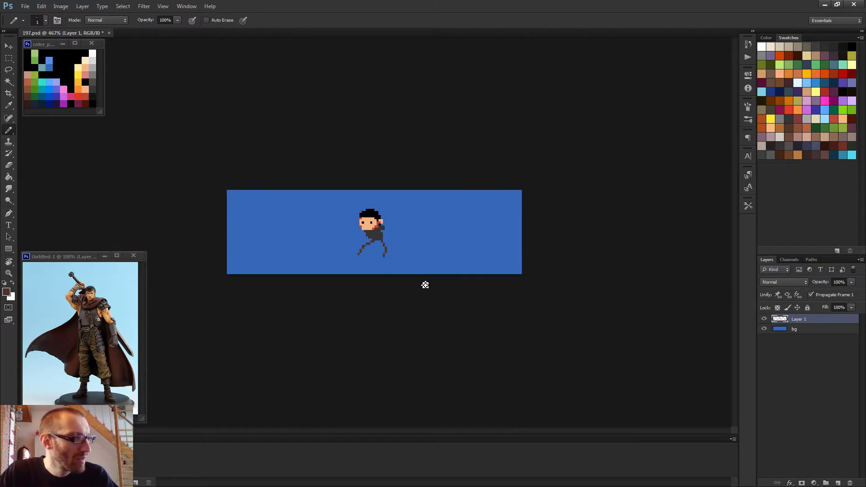
{"action": "scroll", "coordinate": [426, 284], "scroll_direction": "up", "scroll_amount": 3}
- Select the right leg from the knee down, nudge it up 1 pixel and clear the selection
{"action": "key", "text": "m"}
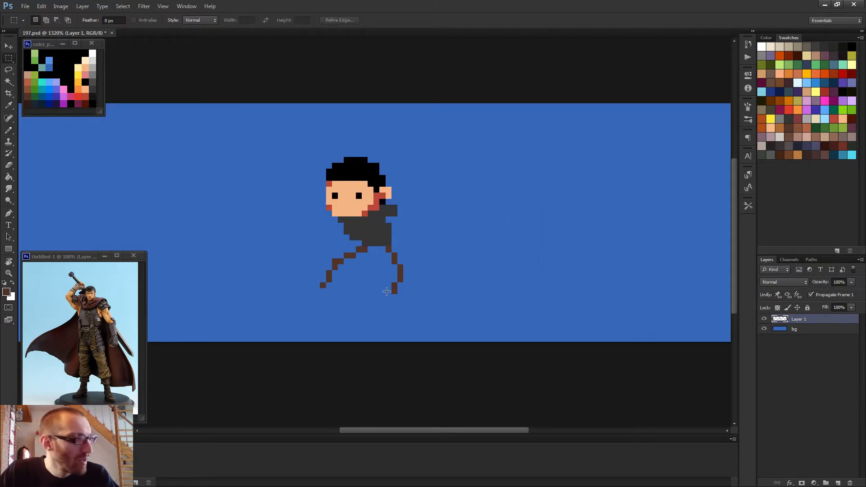
{"action": "left_click_drag", "start_coordinate": [379, 293], "coordinate": [422, 265]}
{"action": "key", "text": "v"}
{"action": "key", "text": "Up"}
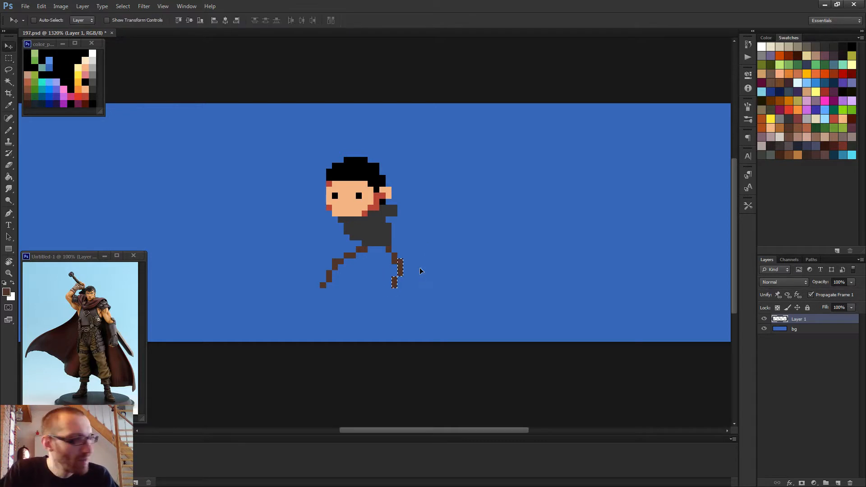
{"action": "key", "text": "ctrl+d"}
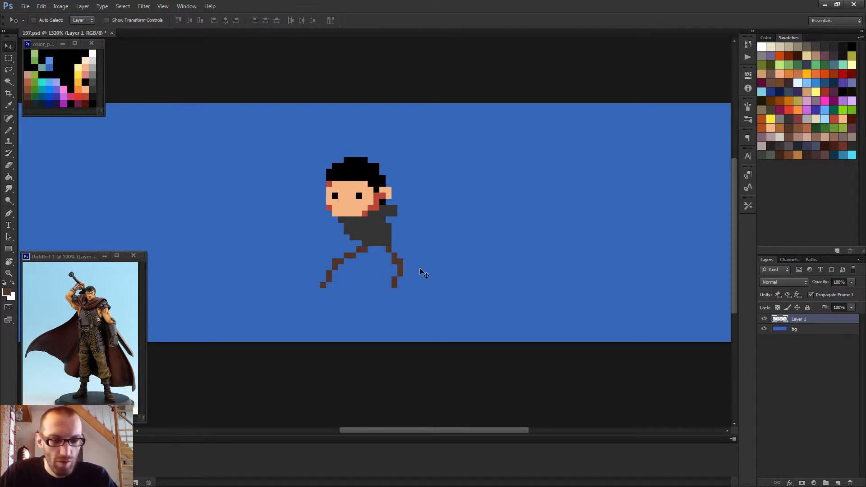
{"action": "scroll", "coordinate": [401, 268], "scroll_direction": "down", "scroll_amount": 5}
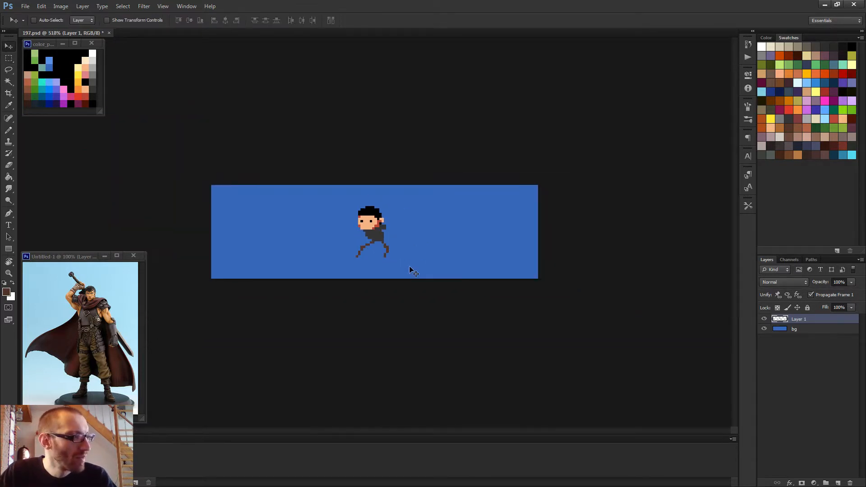
{"action": "scroll", "coordinate": [409, 266], "scroll_direction": "down", "scroll_amount": 1}
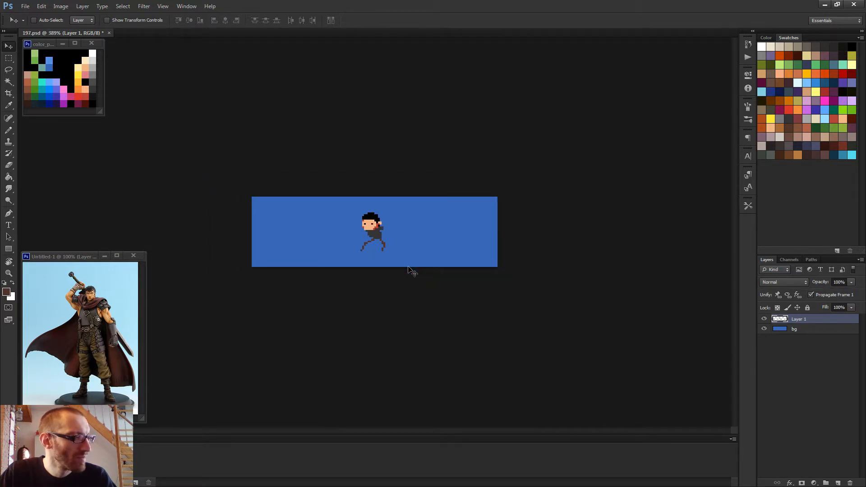
{"action": "scroll", "coordinate": [408, 269], "scroll_direction": "up", "scroll_amount": 5}
- Add a new layer and block in a solid dark brown right leg with a 4-pixel pencil
{"action": "key", "text": "b"}
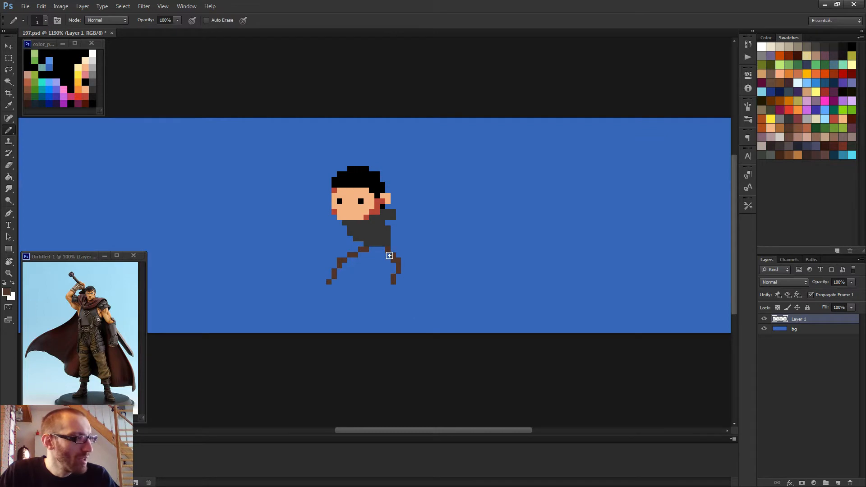
{"action": "key", "text": "bracketright"}
{"action": "key", "text": "bracketright"}
{"action": "key", "text": "bracketright"}
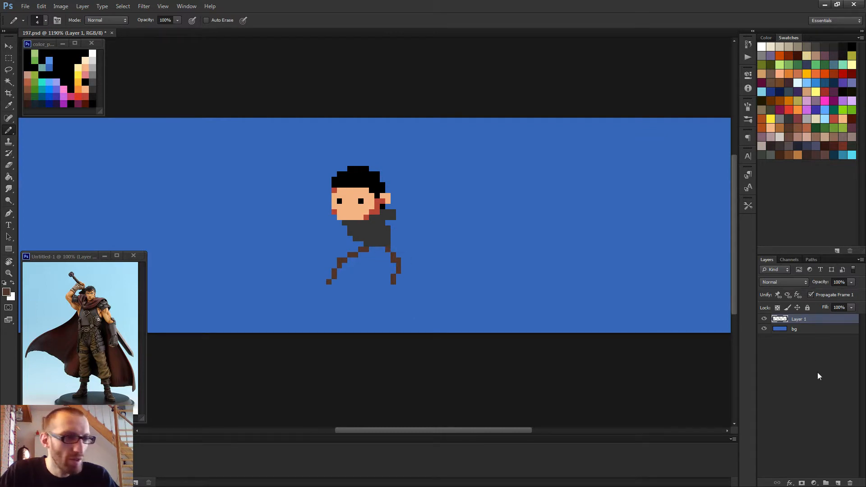
{"action": "left_click", "coordinate": [839, 483]}
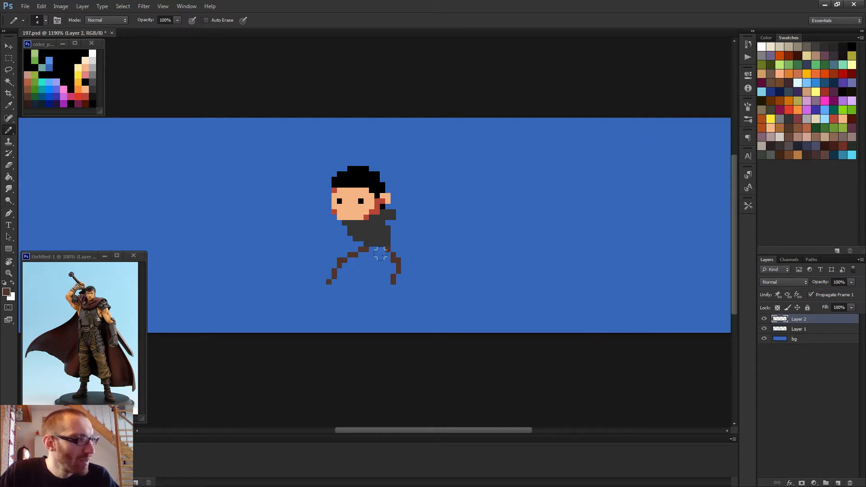
{"action": "left_click_drag", "start_coordinate": [381, 254], "coordinate": [382, 262]}
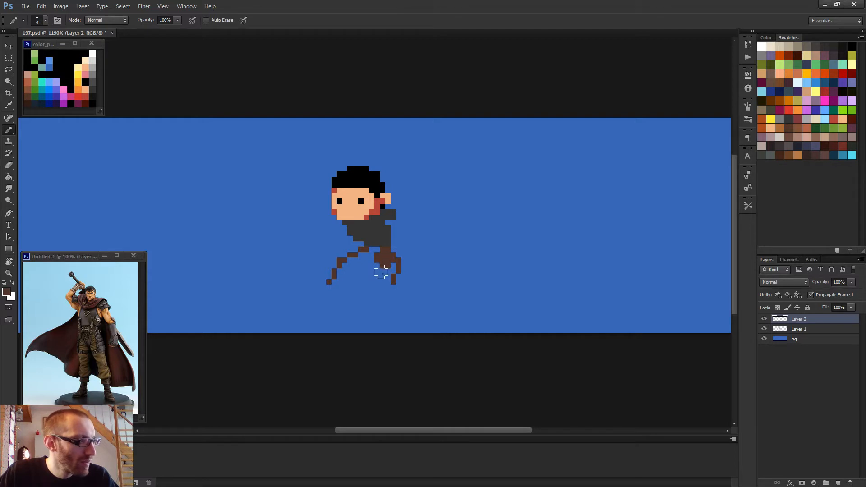
{"action": "mouse_move", "coordinate": [381, 270]}
{"action": "left_mouse_down"}
{"action": "mouse_move", "coordinate": [388, 280]}
{"action": "mouse_move", "coordinate": [378, 264]}
{"action": "left_mouse_up"}
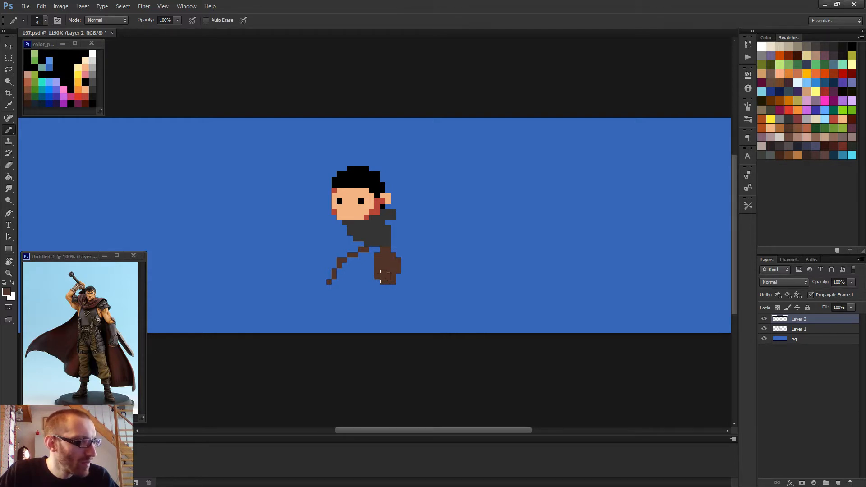
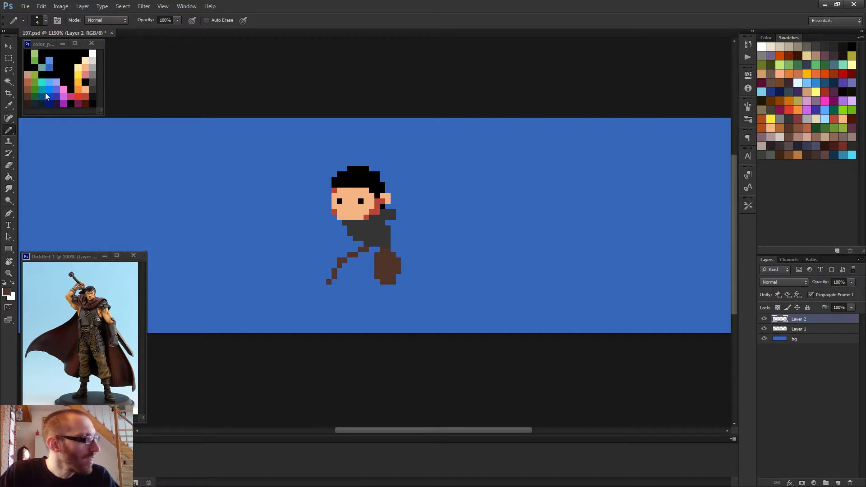
- Pick the orange-brown from the colour palette image and paint the right leg's thigh area with it
{"action": "left_click", "coordinate": [30, 80], "text": "alt"}
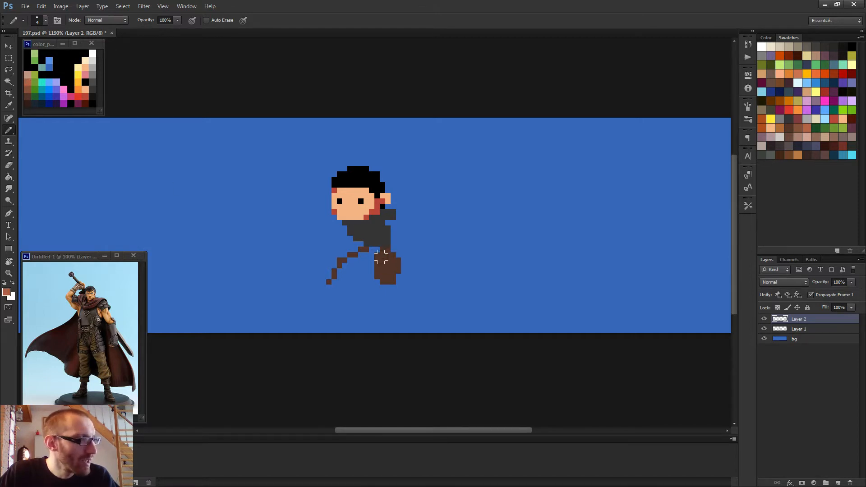
{"action": "left_click_drag", "start_coordinate": [381, 257], "coordinate": [383, 252]}
{"action": "key", "text": "e"}
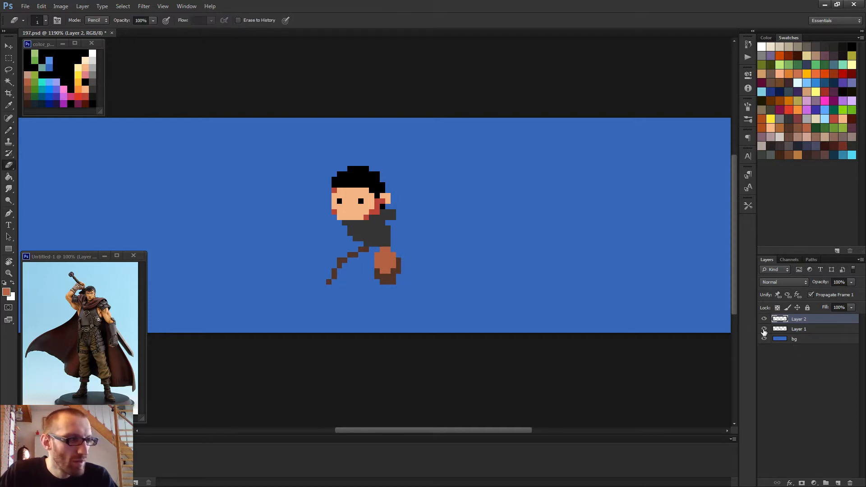
{"action": "scroll", "coordinate": [458, 279], "scroll_direction": "down", "scroll_amount": 10}
{"action": "scroll", "coordinate": [377, 288], "scroll_direction": "up", "scroll_amount": 12}
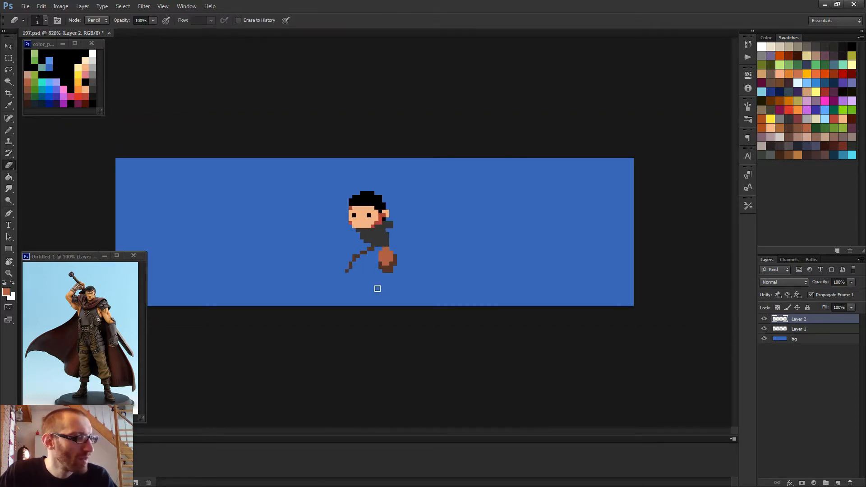
- Sample the dark brown and repaint the right leg's lower part as a boot with a higher upper edge
{"action": "key", "text": "b"}
{"action": "left_click", "coordinate": [398, 278], "text": "alt"}
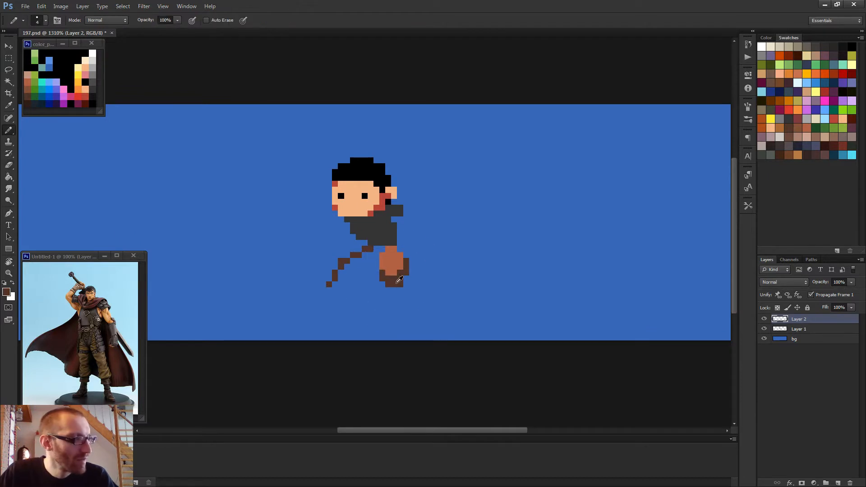
{"action": "left_click_drag", "start_coordinate": [397, 281], "coordinate": [382, 284]}
{"action": "left_click_drag", "start_coordinate": [382, 268], "coordinate": [401, 268]}
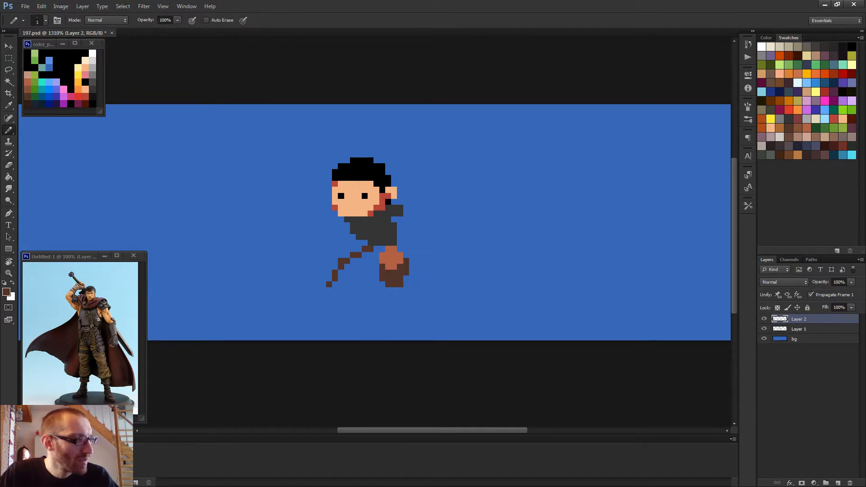
{"action": "scroll", "coordinate": [404, 270], "scroll_direction": "down", "scroll_amount": 2}
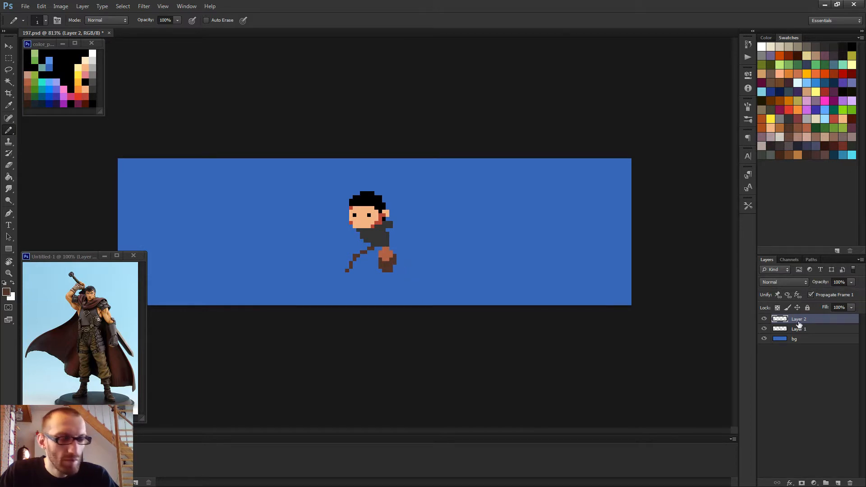
- Merge the leg layer down into Layer 1 and erase the pixels protruding from the right leg's outer edge
{"action": "key", "text": "ctrl+e"}
{"action": "scroll", "coordinate": [403, 259], "scroll_direction": "up", "scroll_amount": 2}
{"action": "key", "text": "e"}
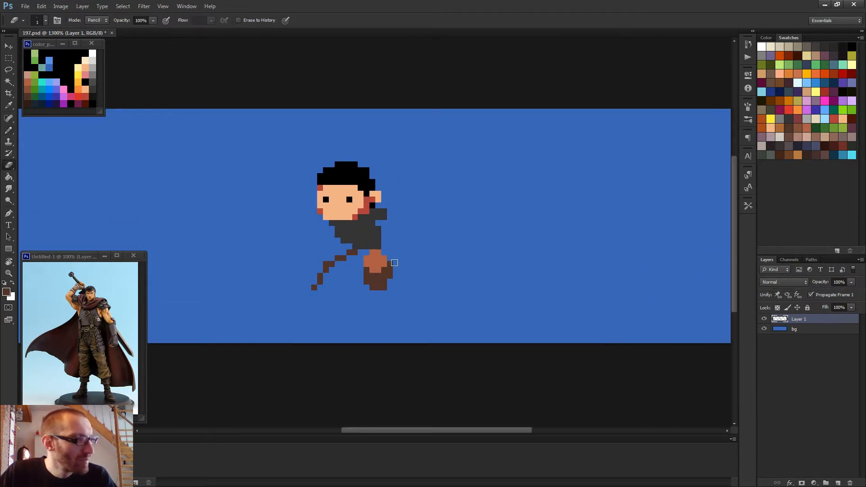
{"action": "left_click_drag", "start_coordinate": [391, 261], "coordinate": [394, 282]}
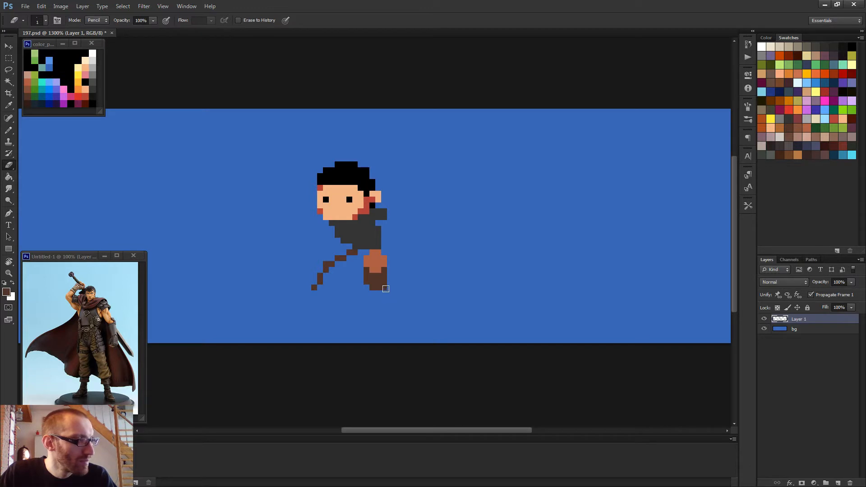
{"action": "scroll", "coordinate": [426, 291], "scroll_direction": "down", "scroll_amount": 3}
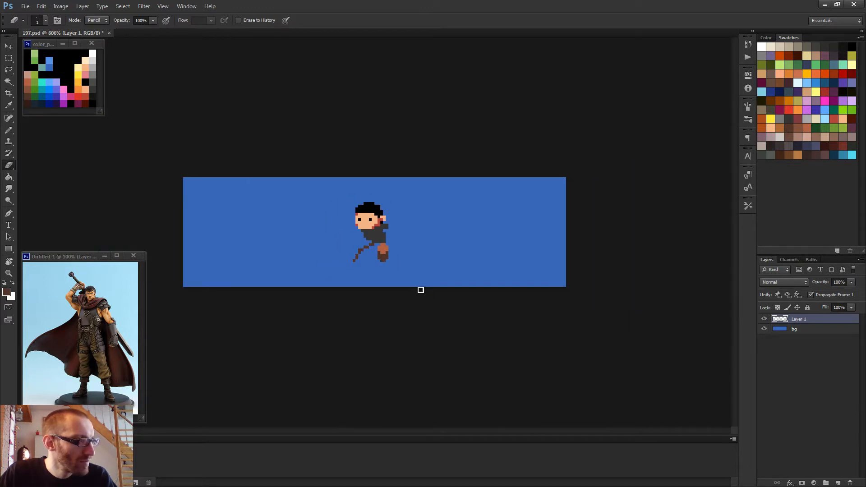
- Sample the thigh's orange-brown and extend the right thigh up one pixel row into the torso's lower edge
{"action": "scroll", "coordinate": [406, 269], "scroll_direction": "up", "scroll_amount": 2}
{"action": "scroll", "coordinate": [407, 269], "scroll_direction": "up", "scroll_amount": 3}
{"action": "key", "text": "b"}
{"action": "left_click", "coordinate": [386, 257], "text": "alt"}
{"action": "mouse_move", "coordinate": [364, 244]}
{"action": "left_mouse_down"}
{"action": "mouse_move", "coordinate": [386, 244]}
{"action": "mouse_move", "coordinate": [364, 237]}
{"action": "left_mouse_up"}
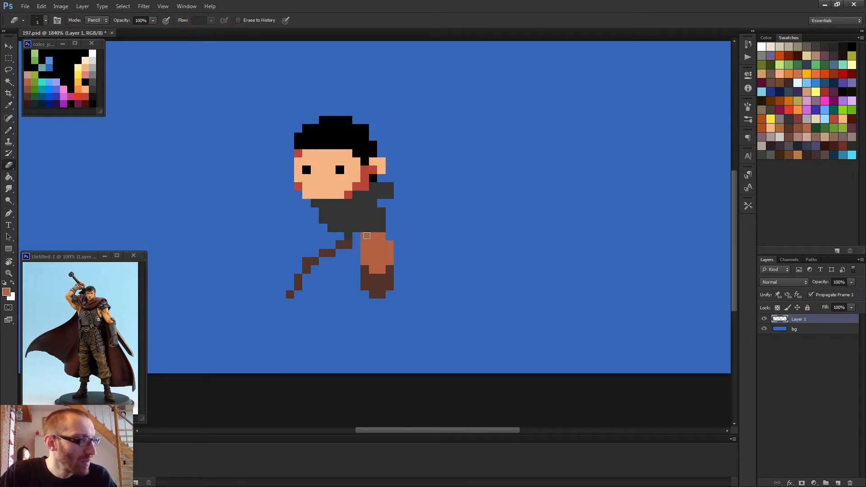
- Fill the gap beside the thigh's top with the torso's dark grey and shade the thigh's top row dark brown
{"action": "left_click", "coordinate": [370, 226], "text": "alt"}
{"action": "left_click_drag", "start_coordinate": [357, 235], "coordinate": [364, 236]}
{"action": "scroll", "coordinate": [392, 264], "scroll_direction": "down", "scroll_amount": 3}
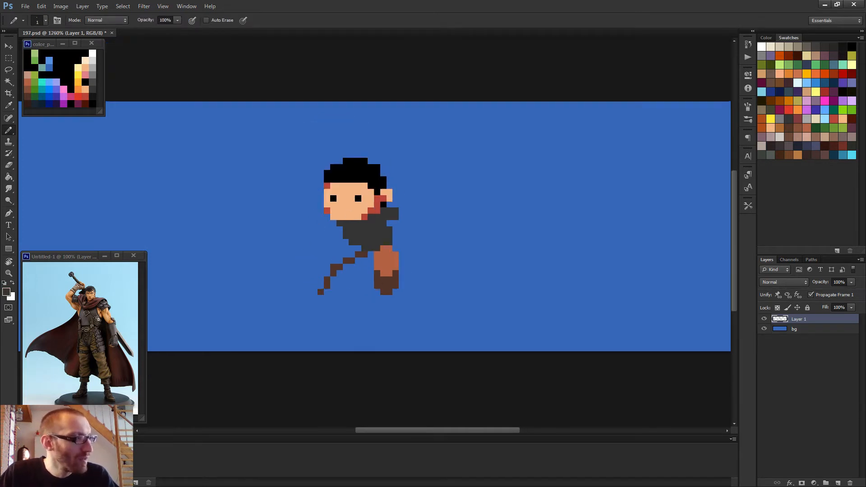
{"action": "scroll", "coordinate": [406, 280], "scroll_direction": "down", "scroll_amount": 2}
{"action": "scroll", "coordinate": [416, 288], "scroll_direction": "up", "scroll_amount": 4}
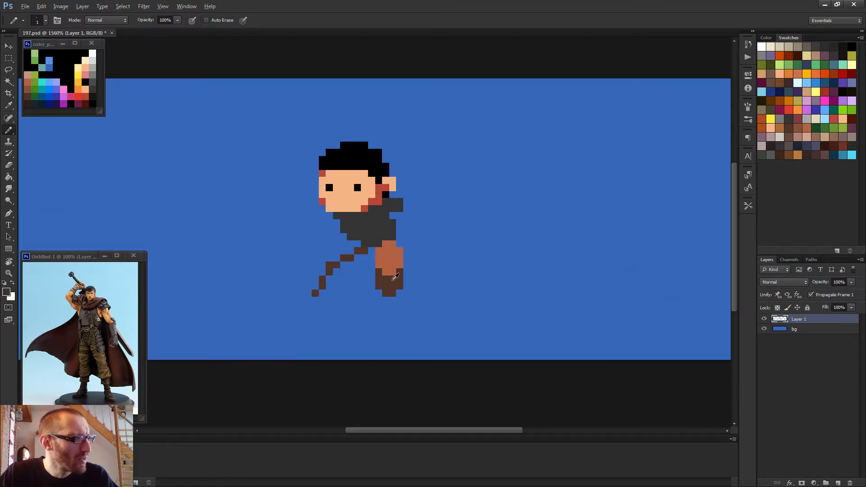
{"action": "scroll", "coordinate": [421, 271], "scroll_direction": "down", "scroll_amount": 3}
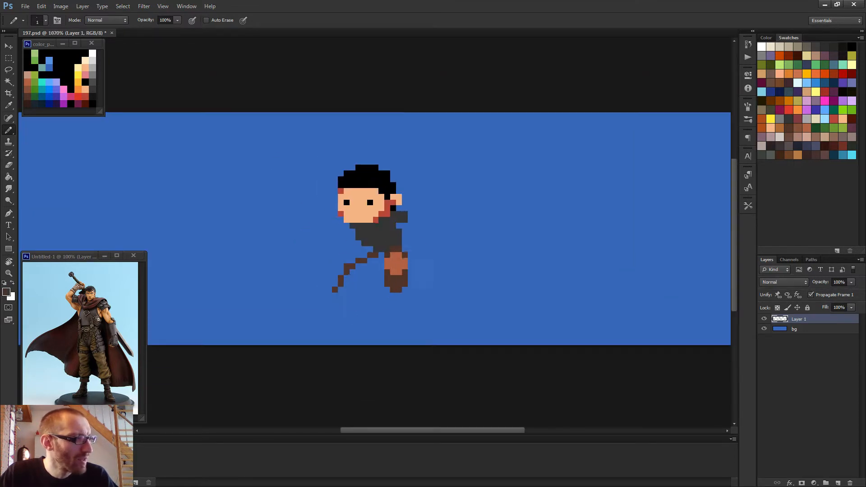
- Sample the boot's dark brown and thicken the left leg's thin sketch line with a larger Pencil tip
{"action": "scroll", "coordinate": [366, 257], "scroll_direction": "up", "scroll_amount": 3}
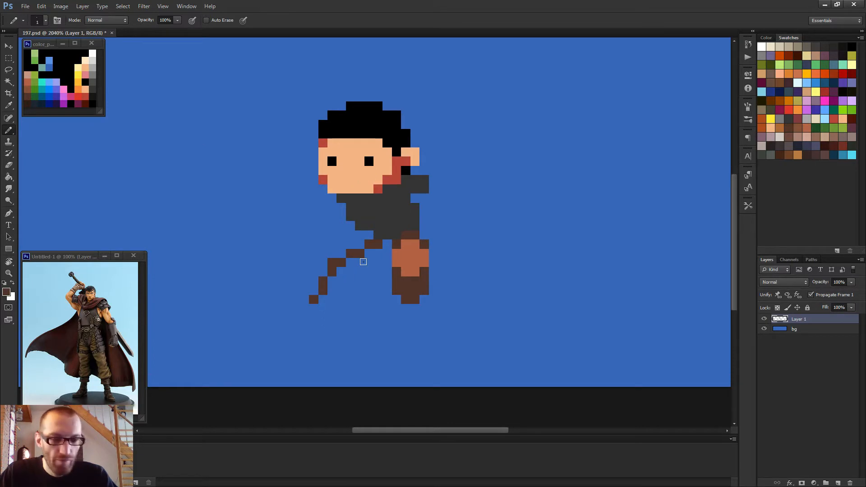
{"action": "left_click", "coordinate": [400, 286], "text": "alt"}
{"action": "left_click_drag", "start_coordinate": [392, 278], "coordinate": [406, 279], "text": "alt"}
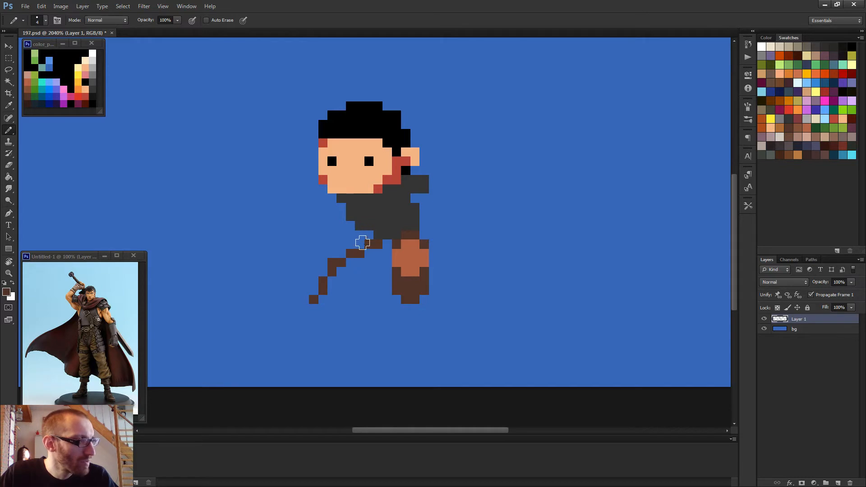
{"action": "mouse_move", "coordinate": [356, 238]}
{"action": "left_mouse_down"}
{"action": "mouse_move", "coordinate": [329, 245]}
{"action": "mouse_move", "coordinate": [341, 260]}
{"action": "mouse_move", "coordinate": [316, 270]}
{"action": "left_mouse_up"}
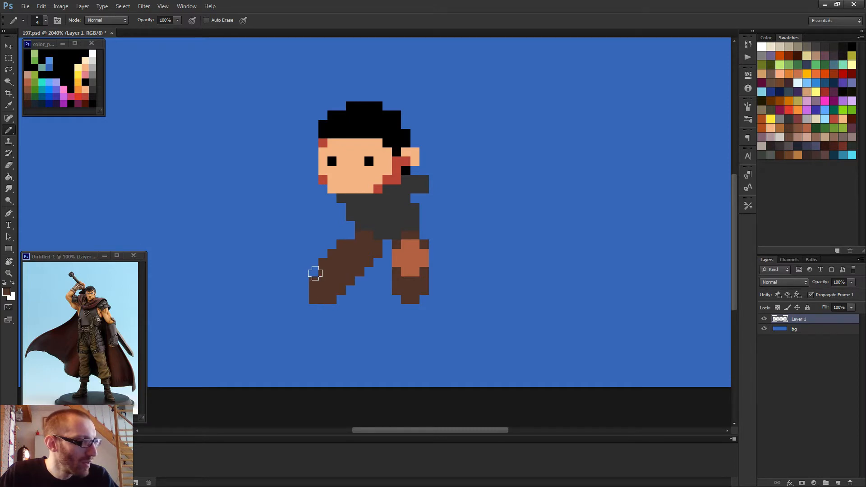
{"action": "scroll", "coordinate": [424, 278], "scroll_direction": "down", "scroll_amount": 5}
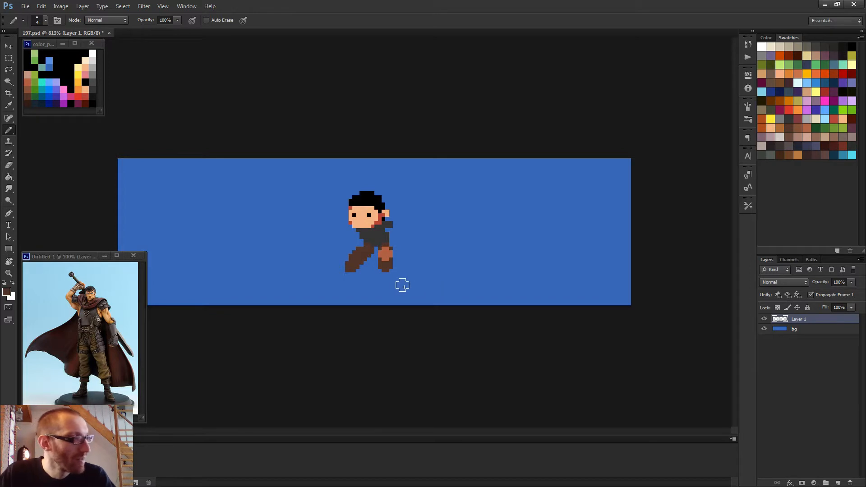
{"action": "scroll", "coordinate": [376, 271], "scroll_direction": "up", "scroll_amount": 3}
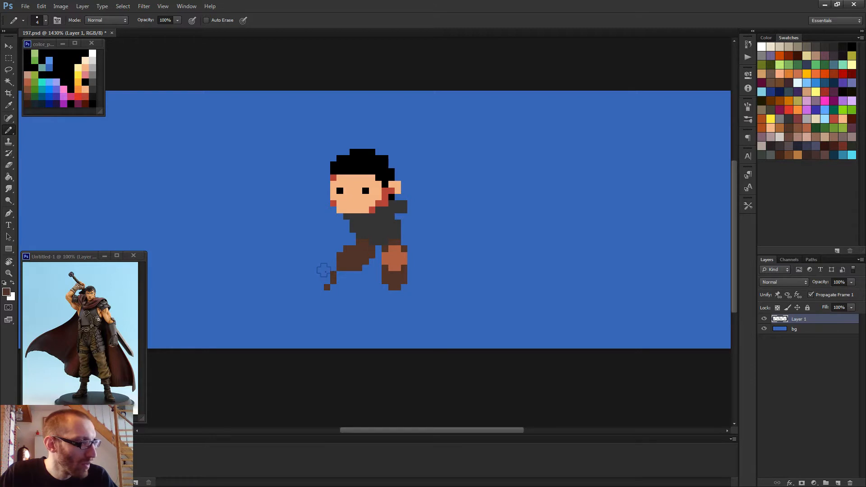
- Repaint the left leg's shin as a thick dark brown shape down to the foot, undoing unwanted strokes
{"action": "left_click_drag", "start_coordinate": [323, 270], "coordinate": [322, 267]}
{"action": "key", "text": "ctrl+z"}
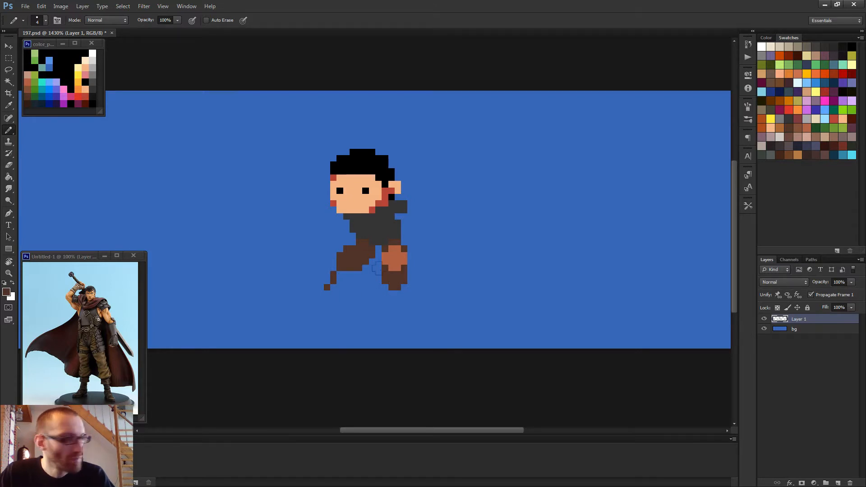
{"action": "scroll", "coordinate": [379, 276], "scroll_direction": "up", "scroll_amount": 2}
{"action": "left_click", "coordinate": [312, 247]}
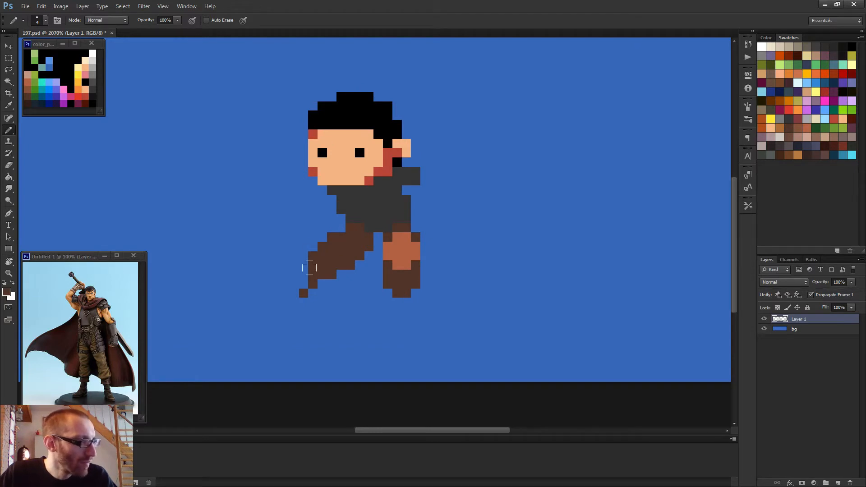
{"action": "left_click_drag", "start_coordinate": [306, 269], "coordinate": [342, 275]}
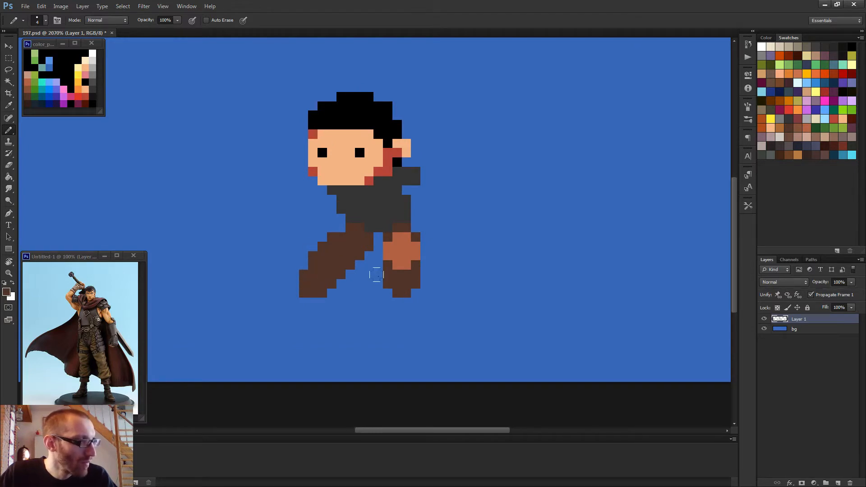
{"action": "key", "text": "ctrl+z"}
{"action": "scroll", "coordinate": [349, 289], "scroll_direction": "up", "scroll_amount": 2}
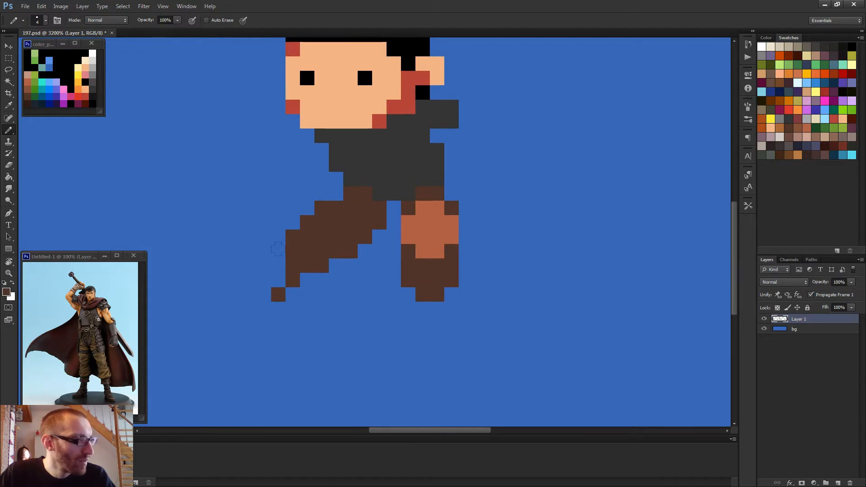
{"action": "left_click_drag", "start_coordinate": [279, 266], "coordinate": [316, 280]}
{"action": "scroll", "coordinate": [469, 290], "scroll_direction": "down", "scroll_amount": 5}
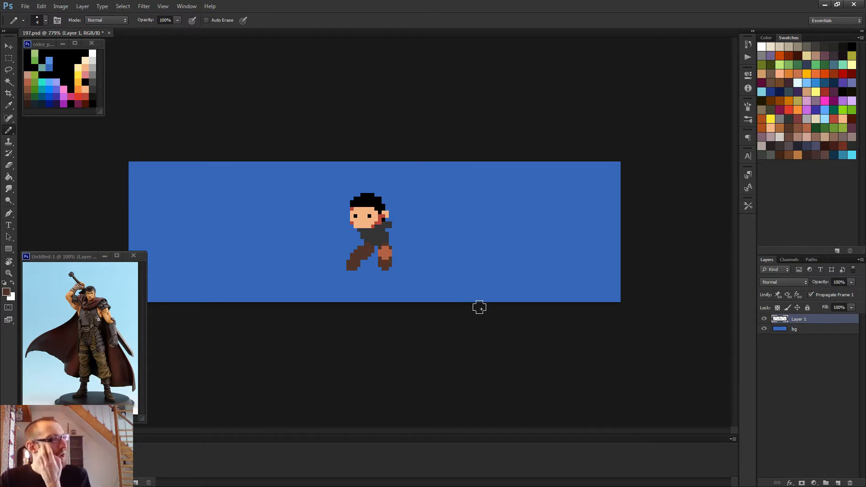
{"action": "scroll", "coordinate": [479, 308], "scroll_direction": "down", "scroll_amount": 2}
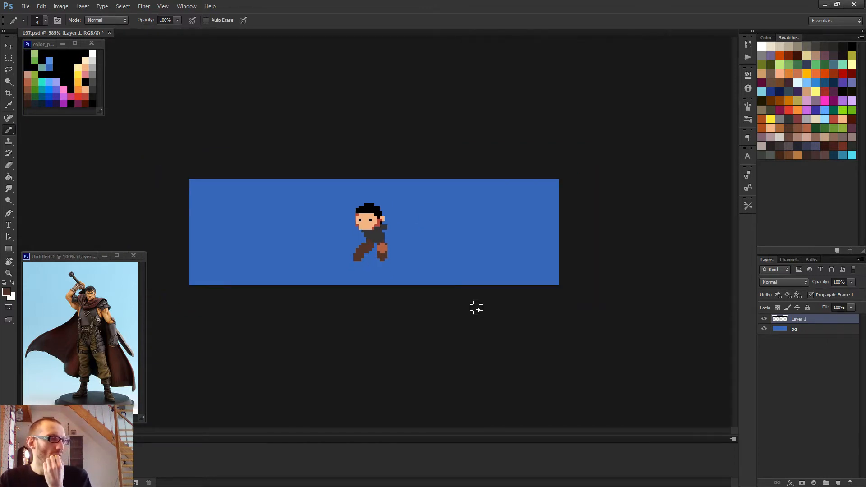
- Select the right leg below the hip and move it one pixel to the right
{"action": "scroll", "coordinate": [475, 307], "scroll_direction": "up", "scroll_amount": 4}
{"action": "key", "text": "m"}
{"action": "scroll", "coordinate": [412, 269], "scroll_direction": "up", "scroll_amount": 2}
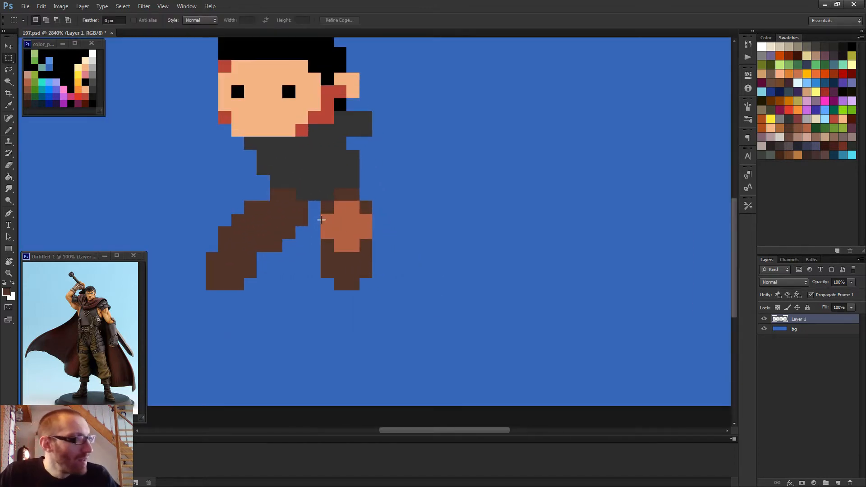
{"action": "left_click_drag", "start_coordinate": [337, 206], "coordinate": [360, 289]}
{"action": "left_click_drag", "start_coordinate": [327, 220], "coordinate": [367, 282]}
{"action": "scroll", "coordinate": [600, 326], "scroll_direction": "down", "scroll_amount": 1}
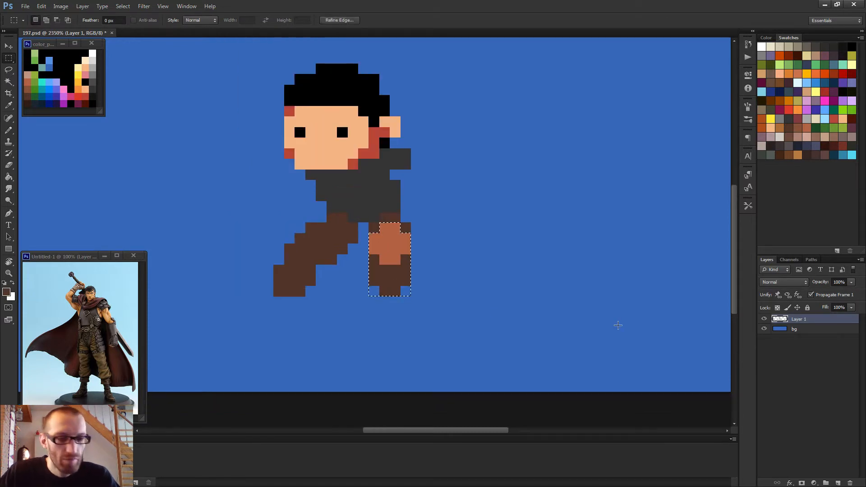
{"action": "key", "text": "v"}
{"action": "key", "text": "Right"}
{"action": "key", "text": "ctrl+d"}
- Fill the gap beside the right thigh's top and between the legs with dark brown pixels
{"action": "key", "text": "b"}
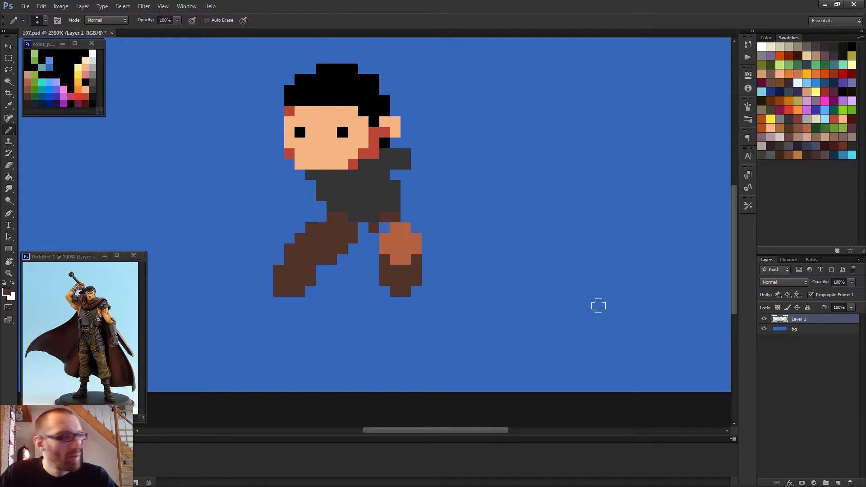
{"action": "scroll", "coordinate": [431, 252], "scroll_direction": "up", "scroll_amount": 1}
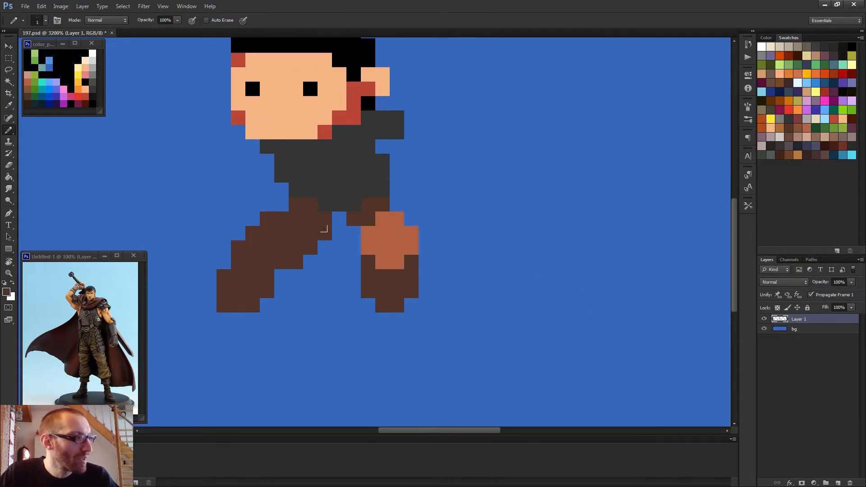
{"action": "left_click", "coordinate": [353, 233]}
{"action": "scroll", "coordinate": [344, 235], "scroll_direction": "down", "scroll_amount": 3}
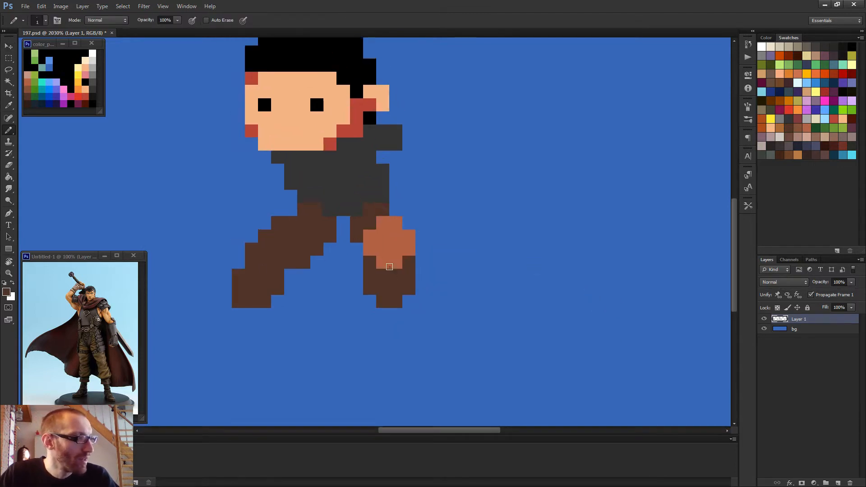
{"action": "scroll", "coordinate": [397, 260], "scroll_direction": "down", "scroll_amount": 1}
{"action": "scroll", "coordinate": [414, 284], "scroll_direction": "down", "scroll_amount": 1}
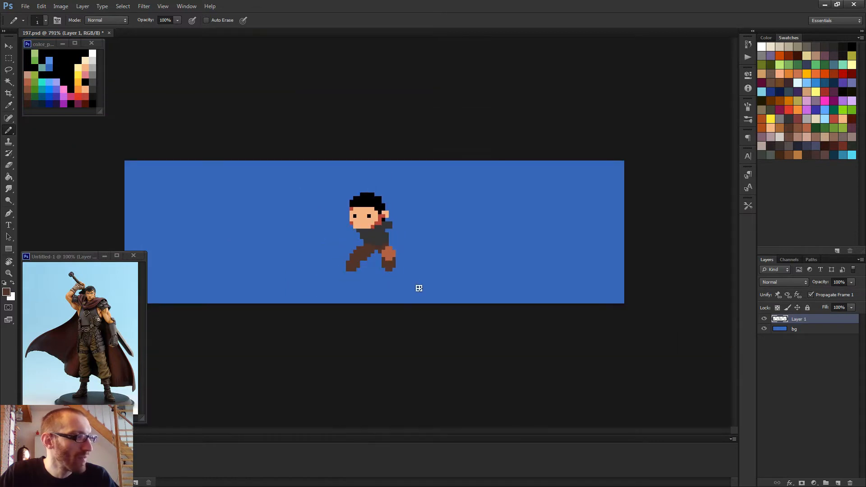
{"action": "scroll", "coordinate": [394, 270], "scroll_direction": "down", "scroll_amount": 1}
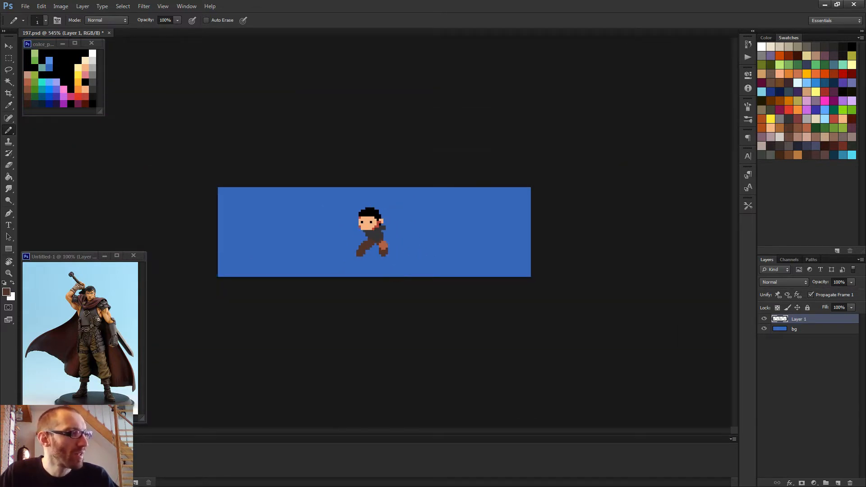
- Sample black from the color palette image and paint a flat black shoe at the left leg's lower end
{"action": "scroll", "coordinate": [396, 276], "scroll_direction": "up", "scroll_amount": 2}
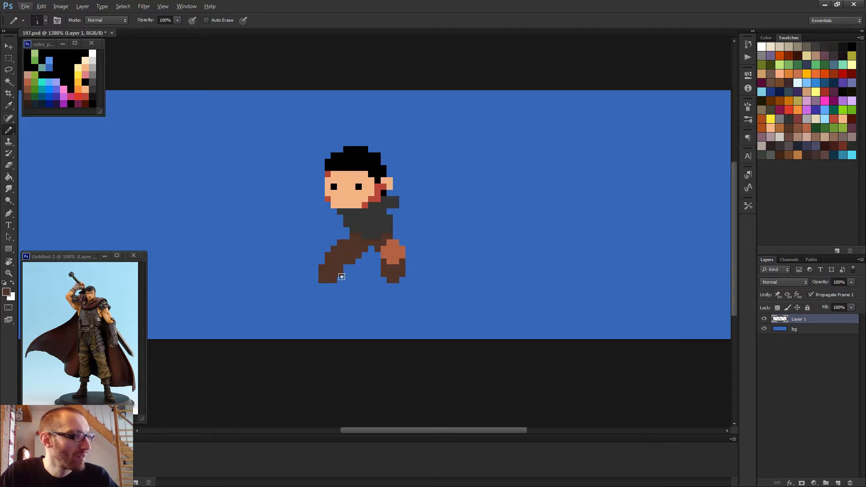
{"action": "scroll", "coordinate": [340, 279], "scroll_direction": "up", "scroll_amount": 2}
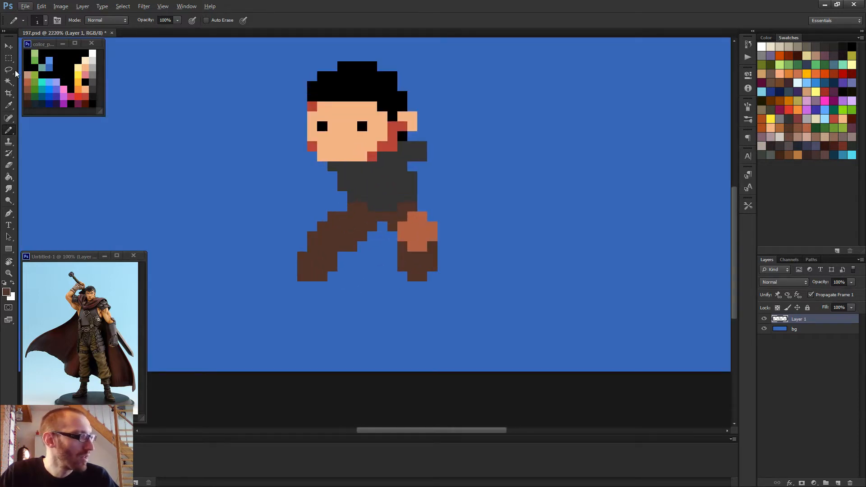
{"action": "left_click", "coordinate": [72, 65], "text": "alt"}
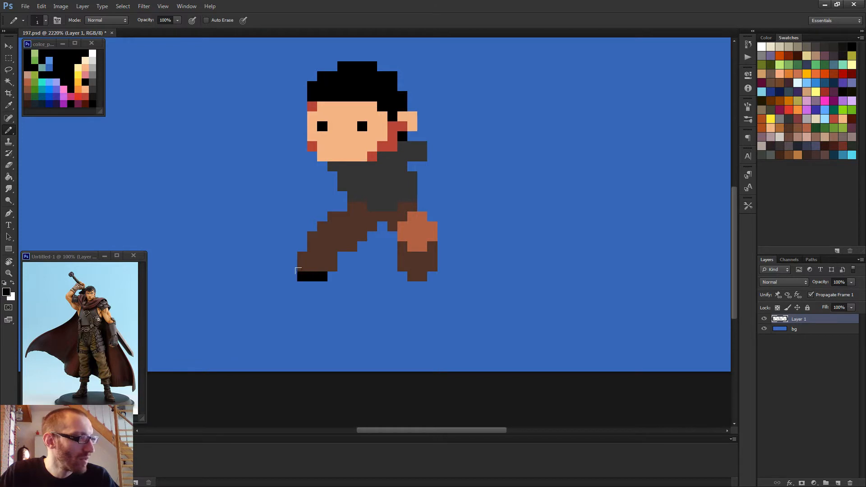
{"action": "mouse_move", "coordinate": [405, 274]}
{"action": "left_mouse_down"}
{"action": "mouse_move", "coordinate": [424, 272]}
{"action": "mouse_move", "coordinate": [412, 275]}
{"action": "left_mouse_up"}
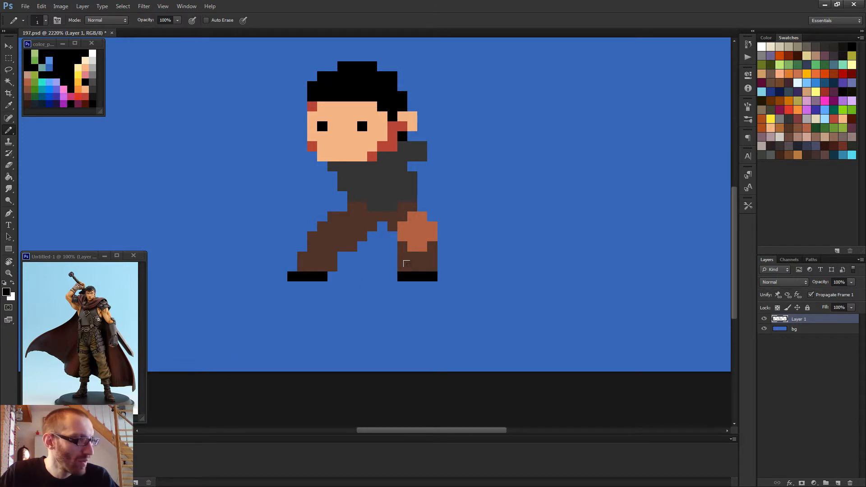
{"action": "key", "text": "ctrl+alt+z"}
{"action": "key", "text": "ctrl+alt+z"}
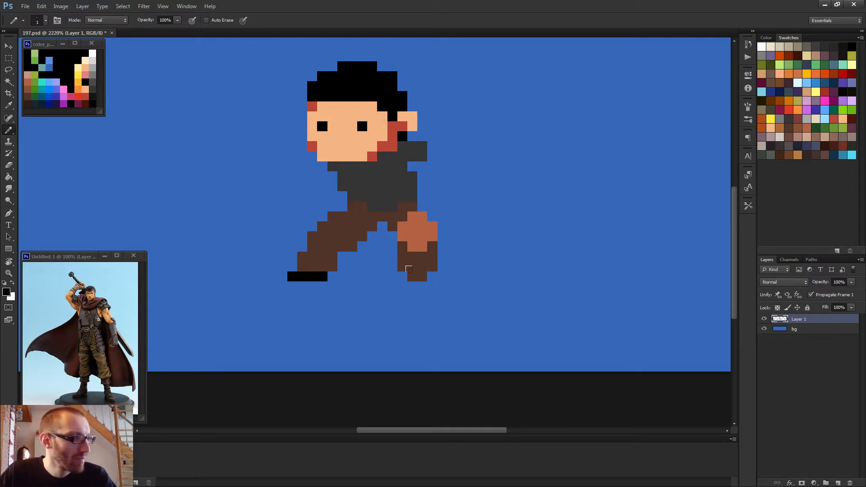
- Paint the right boot's tip black, including its side pixels and the outer lower corner
{"action": "left_click_drag", "start_coordinate": [411, 275], "coordinate": [423, 276]}
{"action": "left_click", "coordinate": [401, 267]}
{"action": "left_click", "coordinate": [432, 266]}
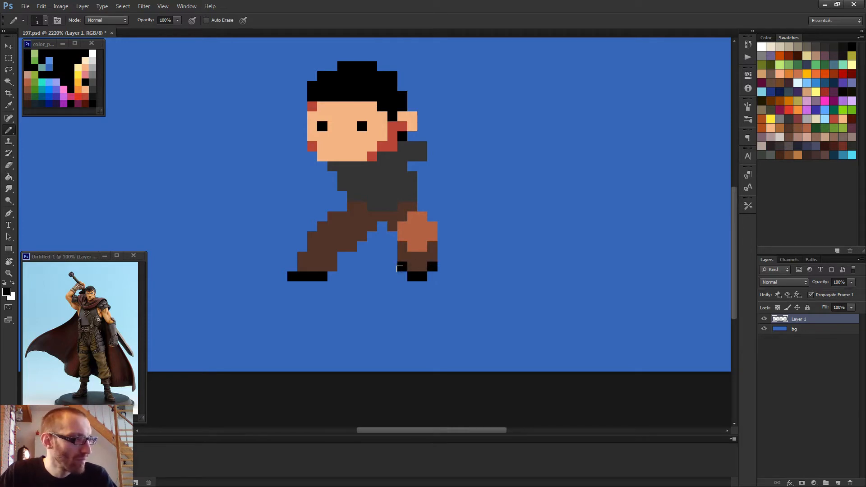
{"action": "left_click", "coordinate": [402, 277]}
{"action": "key", "text": "ctrl+alt+z"}
{"action": "left_click", "coordinate": [432, 277]}
{"action": "scroll", "coordinate": [456, 271], "scroll_direction": "down", "scroll_amount": 2}
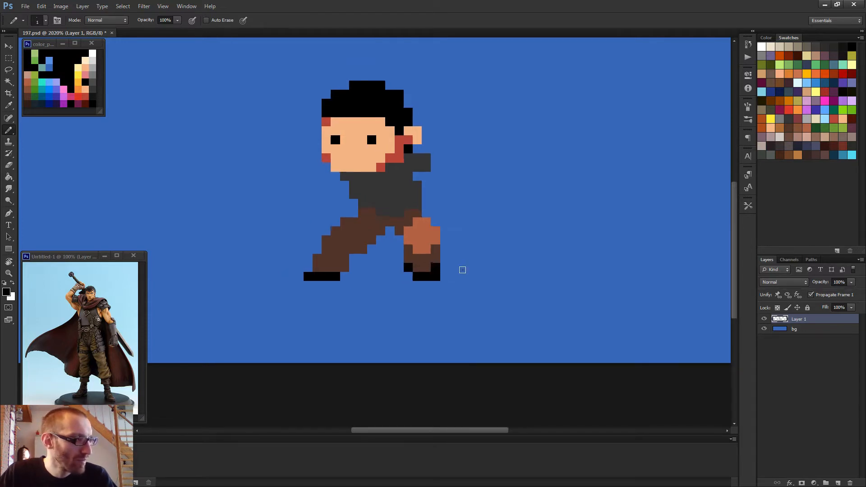
{"action": "scroll", "coordinate": [457, 272], "scroll_direction": "down", "scroll_amount": 3}
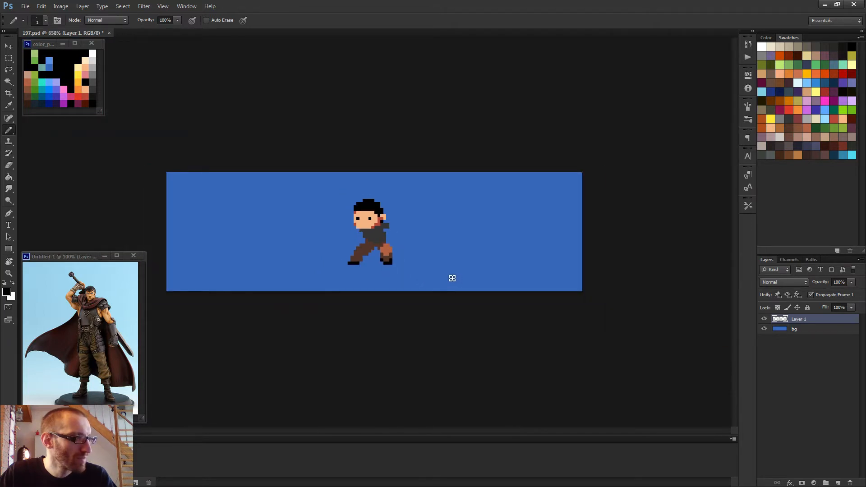
{"action": "scroll", "coordinate": [386, 248], "scroll_direction": "up", "scroll_amount": 4}
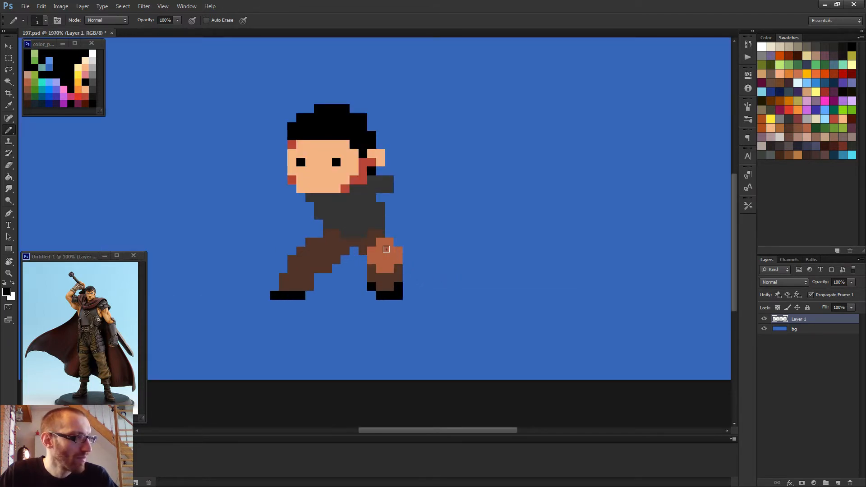
- Sample the right thigh's orange-brown and extend the thigh upward over the dark brown pixels at the hip
{"action": "left_click", "coordinate": [390, 251], "text": "alt"}
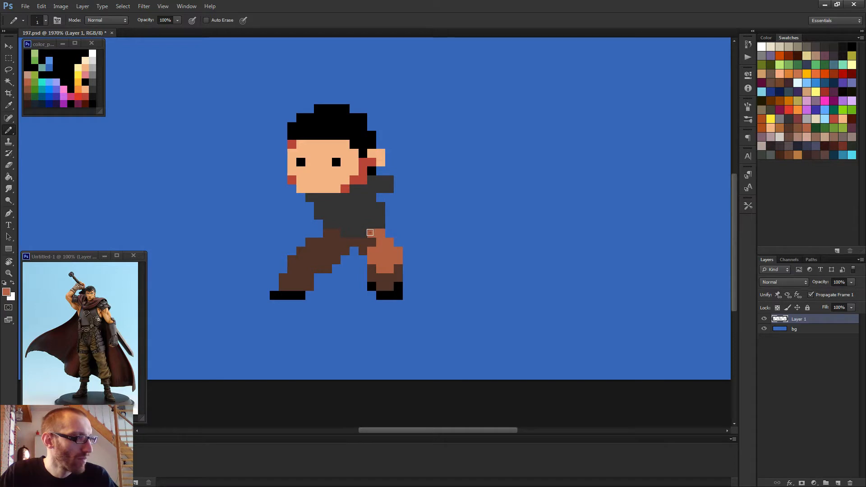
{"action": "scroll", "coordinate": [410, 254], "scroll_direction": "down", "scroll_amount": 3}
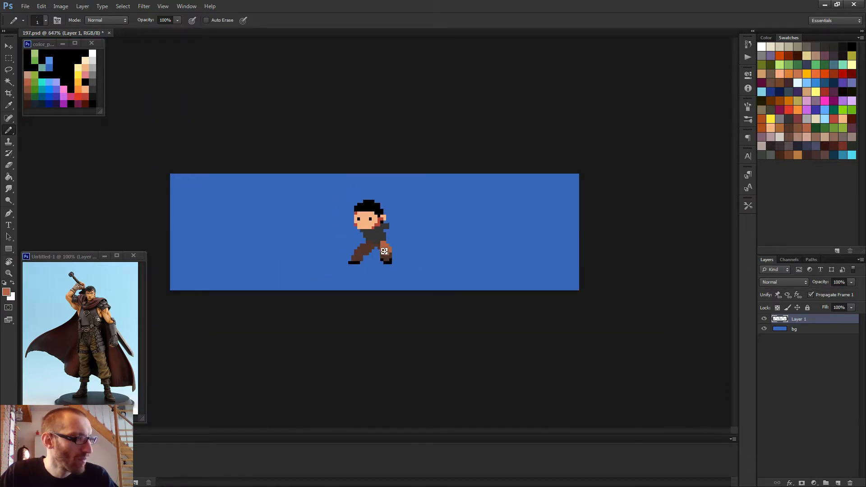
{"action": "scroll", "coordinate": [419, 269], "scroll_direction": "down", "scroll_amount": 2}
{"action": "scroll", "coordinate": [419, 269], "scroll_direction": "down", "scroll_amount": 1}
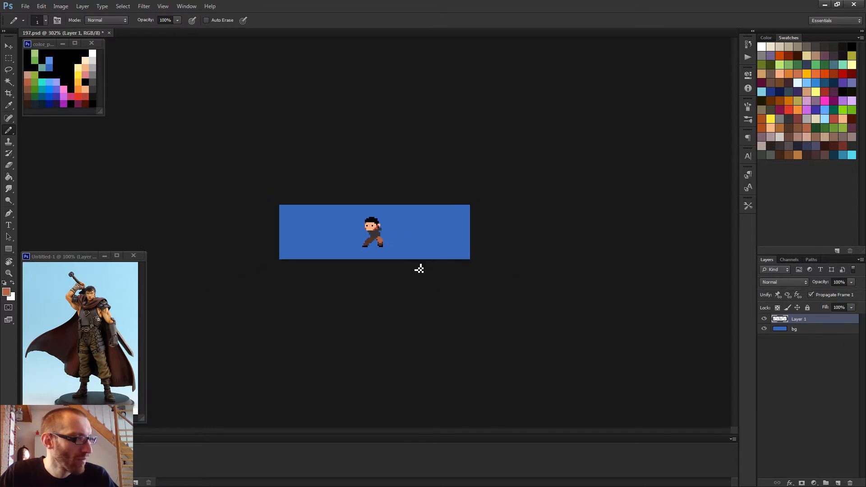
{"action": "scroll", "coordinate": [397, 264], "scroll_direction": "up", "scroll_amount": 5}
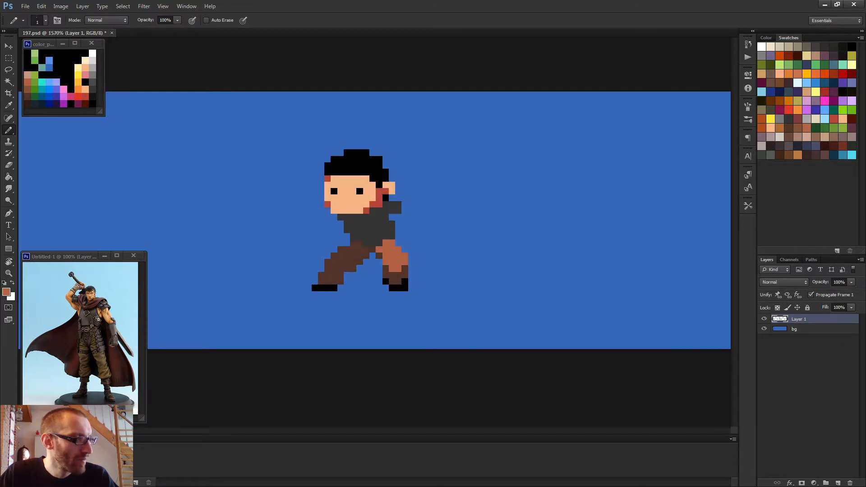
- Restore the right boot's sides in dark brown and repaint its lowest row as a flat black sole
{"action": "left_click", "coordinate": [397, 278], "text": "alt"}
{"action": "left_click", "coordinate": [384, 283]}
{"action": "mouse_move", "coordinate": [391, 290]}
{"action": "left_mouse_down"}
{"action": "mouse_move", "coordinate": [402, 283]}
{"action": "mouse_move", "coordinate": [392, 290]}
{"action": "left_mouse_up"}
{"action": "left_click", "coordinate": [329, 290], "text": "alt"}
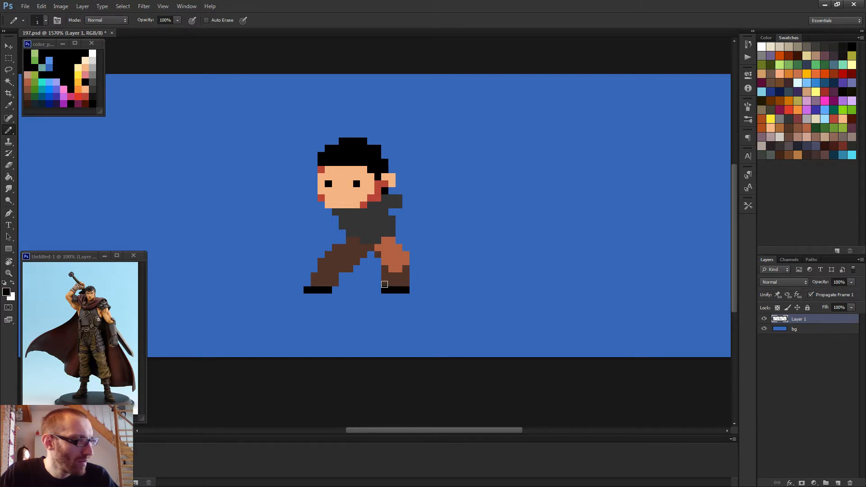
- Erase the right ankle's side pixels to narrow it and paint the remaining ankle pixels black above the sole
{"action": "scroll", "coordinate": [391, 291], "scroll_direction": "down", "scroll_amount": 3}
{"action": "key", "text": "e"}
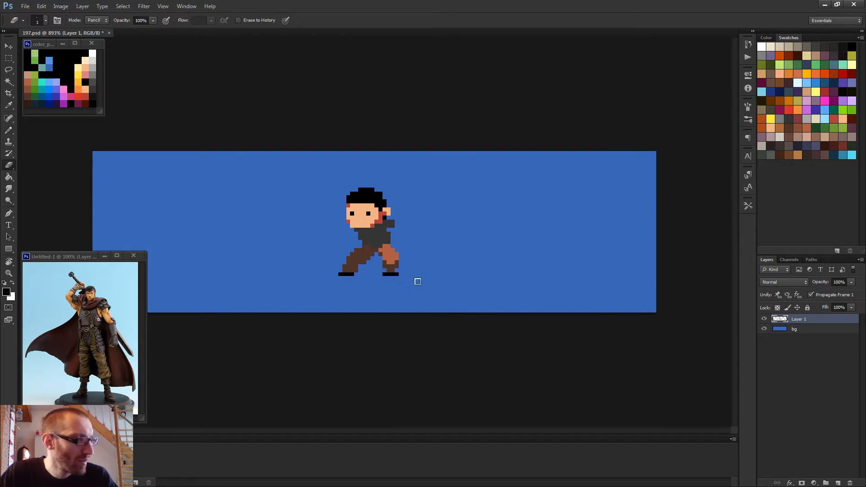
{"action": "scroll", "coordinate": [415, 283], "scroll_direction": "down", "scroll_amount": 2}
{"action": "key", "text": "b"}
{"action": "scroll", "coordinate": [408, 280], "scroll_direction": "up", "scroll_amount": 5}
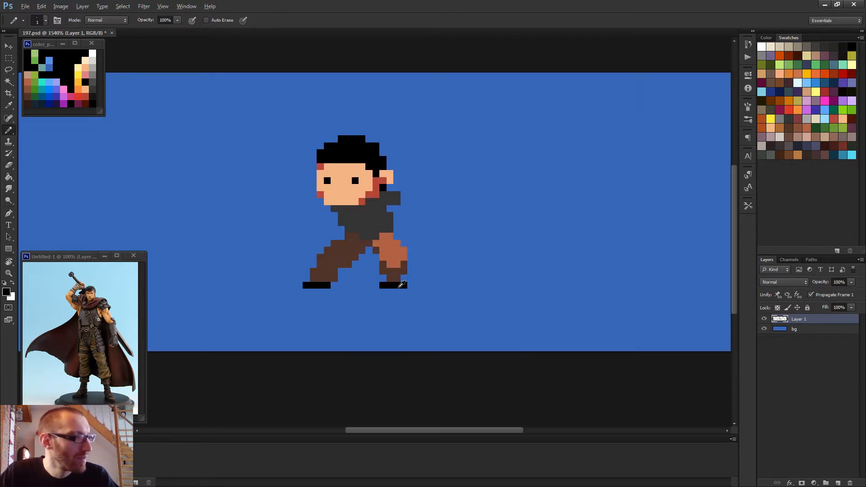
{"action": "left_click_drag", "start_coordinate": [396, 281], "coordinate": [389, 278]}
{"action": "scroll", "coordinate": [411, 287], "scroll_direction": "down", "scroll_amount": 4}
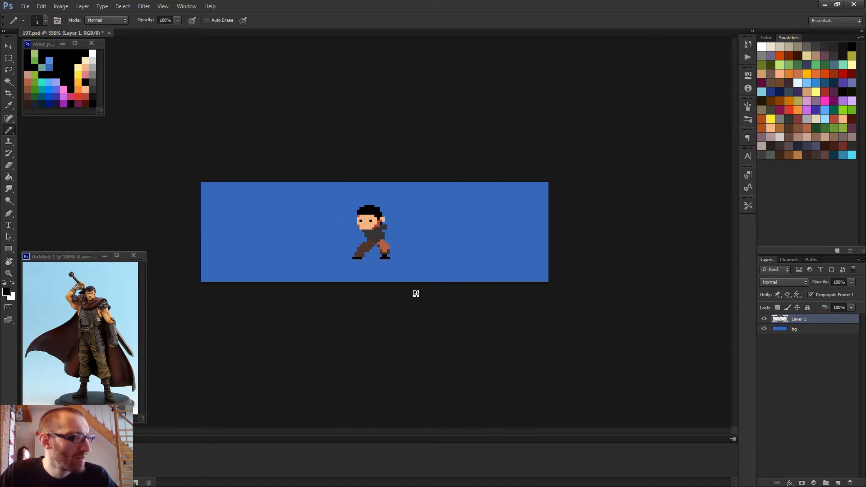
- Select the right boot's lower part with its black shoe and move it down one pixel
{"action": "scroll", "coordinate": [415, 293], "scroll_direction": "up", "scroll_amount": 4}
{"action": "key", "text": "m"}
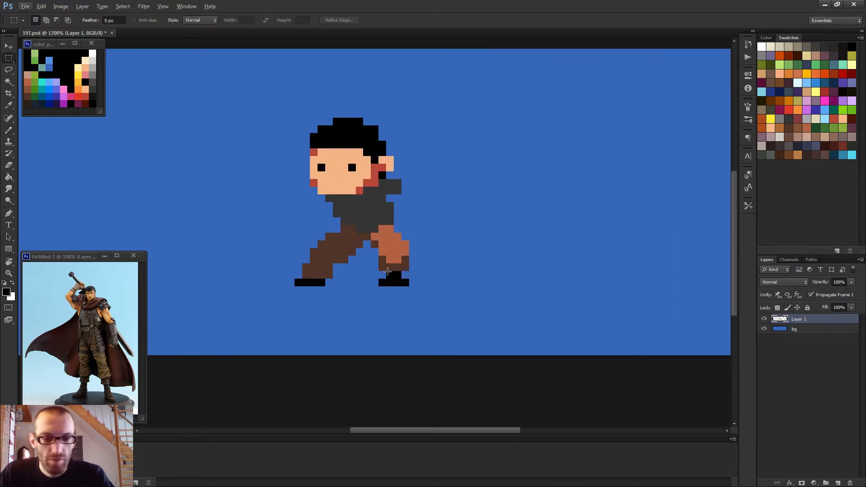
{"action": "scroll", "coordinate": [366, 271], "scroll_direction": "up", "scroll_amount": 2}
{"action": "left_click_drag", "start_coordinate": [354, 306], "coordinate": [454, 261]}
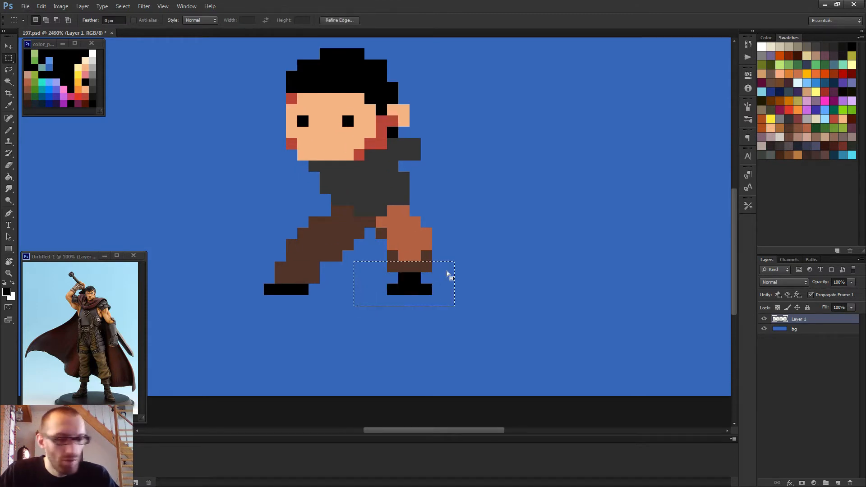
{"action": "key", "text": "v"}
{"action": "key", "text": "Down"}
{"action": "key", "text": "ctrl+d"}
- Sample the right boot's dark brown and fill the empty row between the boot's upper and lower parts
{"action": "key", "text": "b"}
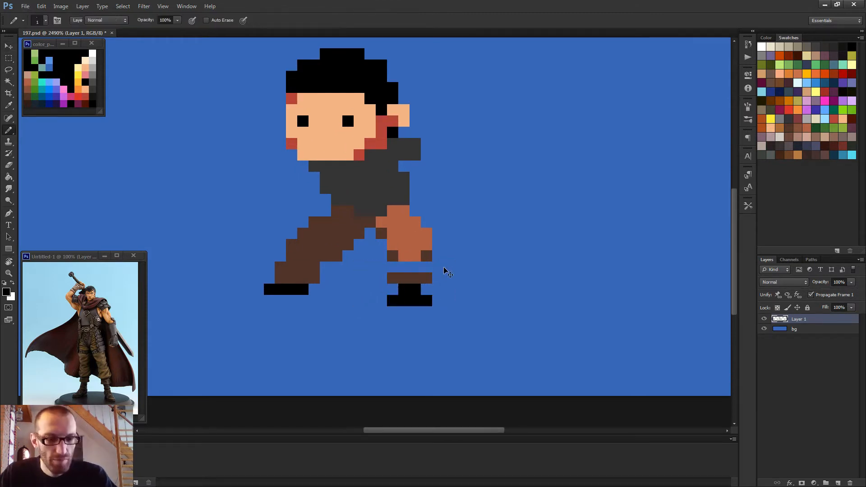
{"action": "scroll", "coordinate": [429, 271], "scroll_direction": "up", "scroll_amount": 2}
{"action": "left_click", "coordinate": [423, 276], "text": "alt"}
{"action": "left_click_drag", "start_coordinate": [382, 265], "coordinate": [426, 266]}
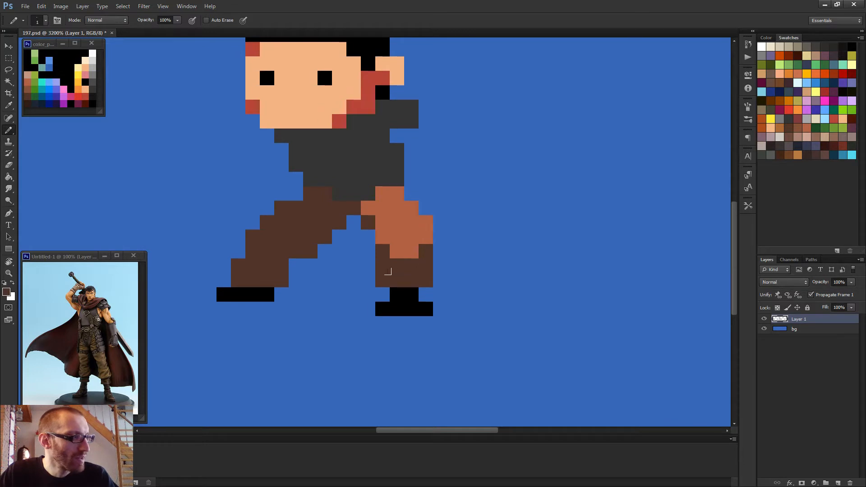
- Reset the drawing colour to black and fill the right shoe's empty upper pixel on its inner side
{"action": "scroll", "coordinate": [387, 271], "scroll_direction": "down", "scroll_amount": 3}
{"action": "key", "text": "d"}
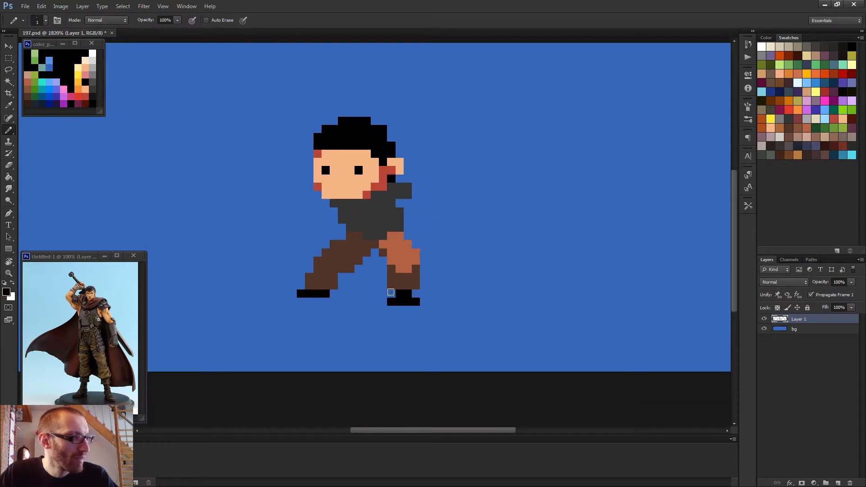
{"action": "scroll", "coordinate": [469, 267], "scroll_direction": "down", "scroll_amount": 2}
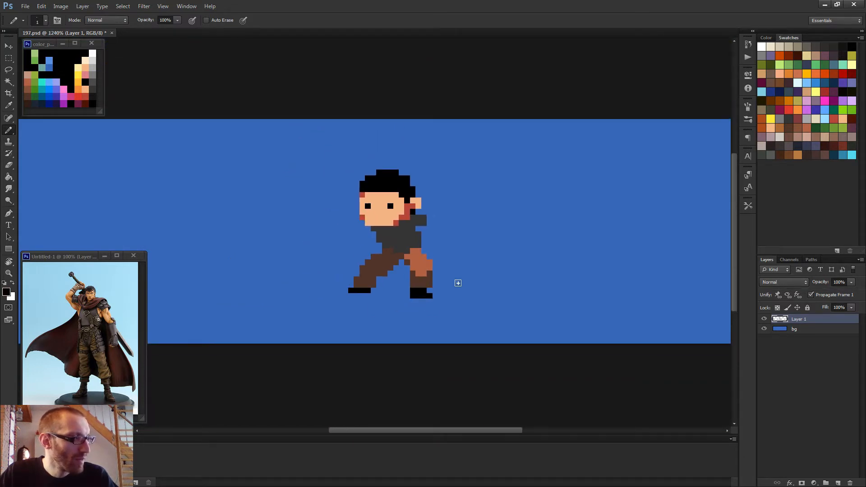
- Paint a longer black sole one row below the left shoe, extend the dark brown boot into the old sole, and blacken the heel
{"action": "mouse_move", "coordinate": [368, 295]}
{"action": "left_mouse_down"}
{"action": "mouse_move", "coordinate": [344, 296]}
{"action": "mouse_move", "coordinate": [357, 291]}
{"action": "left_mouse_up"}
{"action": "left_click", "coordinate": [361, 285], "text": "alt"}
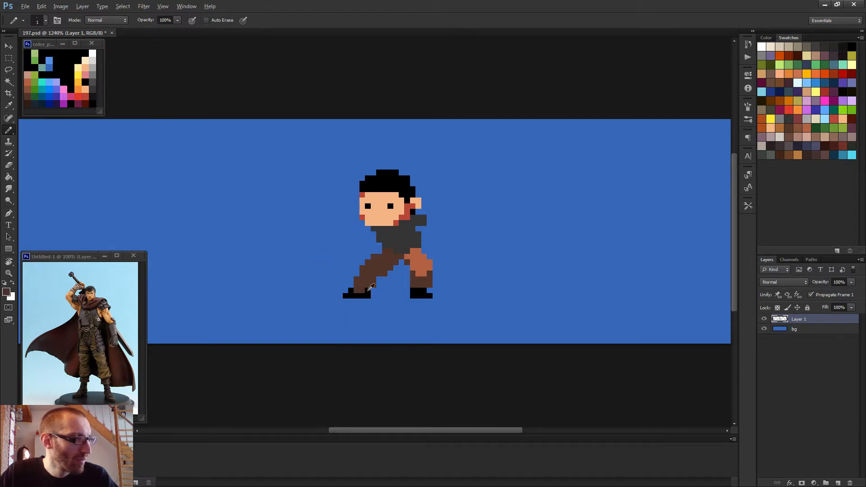
{"action": "left_click", "coordinate": [367, 291], "text": "alt"}
{"action": "left_click", "coordinate": [364, 291]}
{"action": "scroll", "coordinate": [409, 297], "scroll_direction": "down", "scroll_amount": 4}
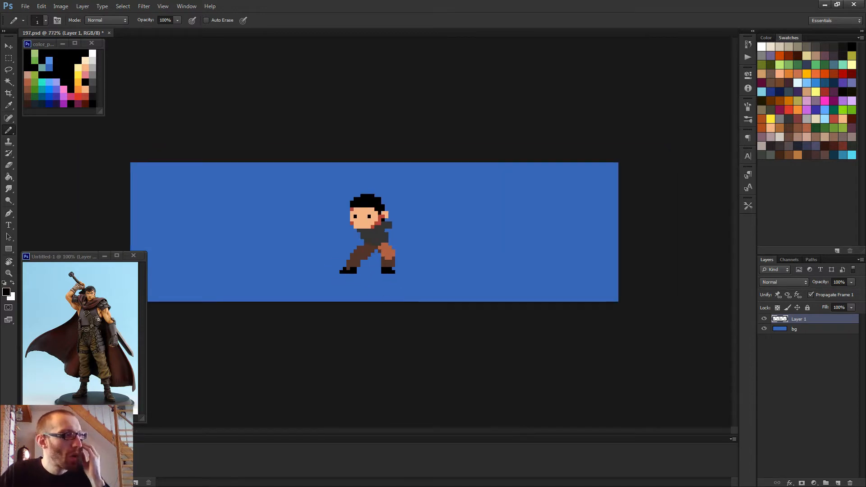
- Sample black from the left shoe and paint over the dark brown pixel at the front of the ankle
{"action": "scroll", "coordinate": [356, 258], "scroll_direction": "up", "scroll_amount": 3}
{"action": "left_click", "coordinate": [345, 276], "text": "alt"}
{"action": "left_click", "coordinate": [330, 289], "text": "alt"}
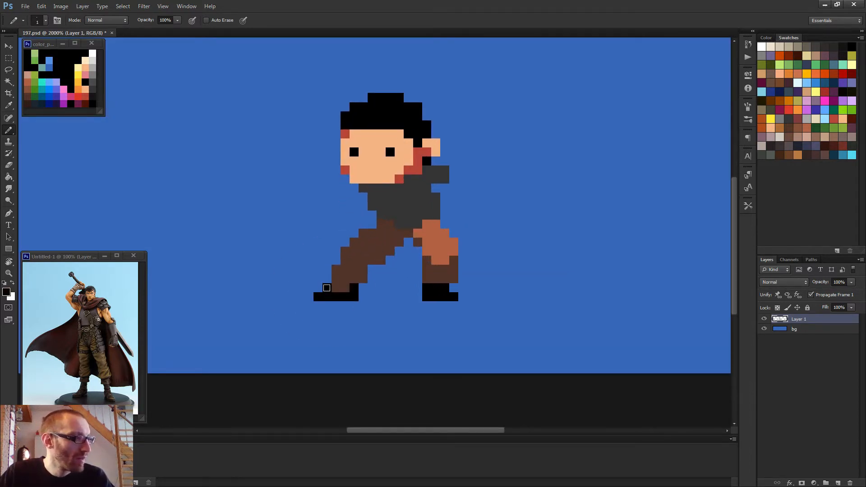
{"action": "left_click_drag", "start_coordinate": [336, 287], "coordinate": [344, 290]}
{"action": "scroll", "coordinate": [356, 257], "scroll_direction": "down", "scroll_amount": 3}
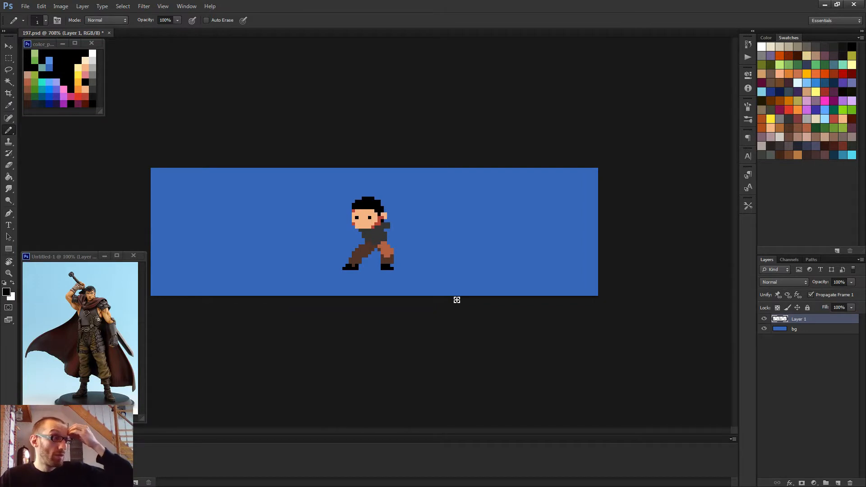
- Sample the face's red shadow colour and draw a two-pixel-thick right arm slanting down and outward from the shoulder
{"action": "scroll", "coordinate": [457, 300], "scroll_direction": "down", "scroll_amount": 1}
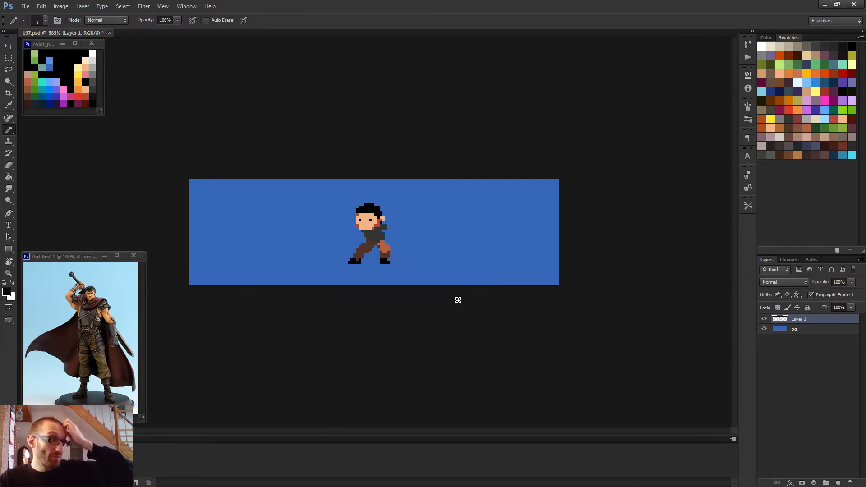
{"action": "scroll", "coordinate": [457, 299], "scroll_direction": "up", "scroll_amount": 2}
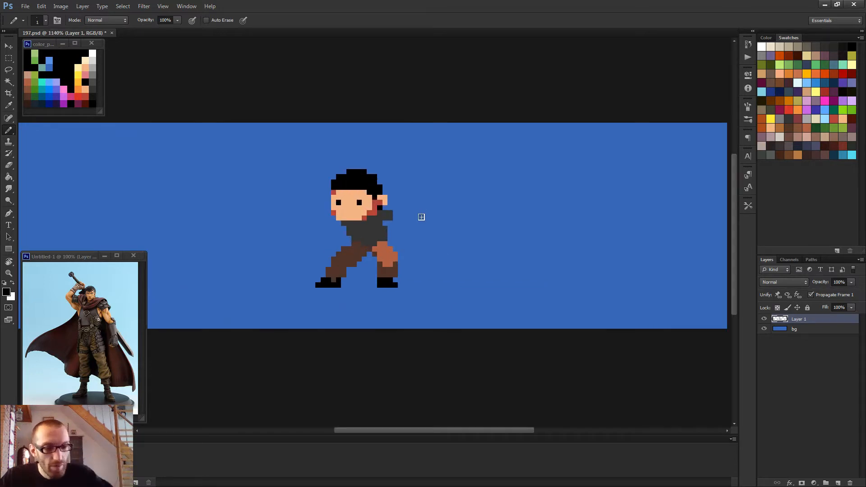
{"action": "scroll", "coordinate": [374, 218], "scroll_direction": "up", "scroll_amount": 2}
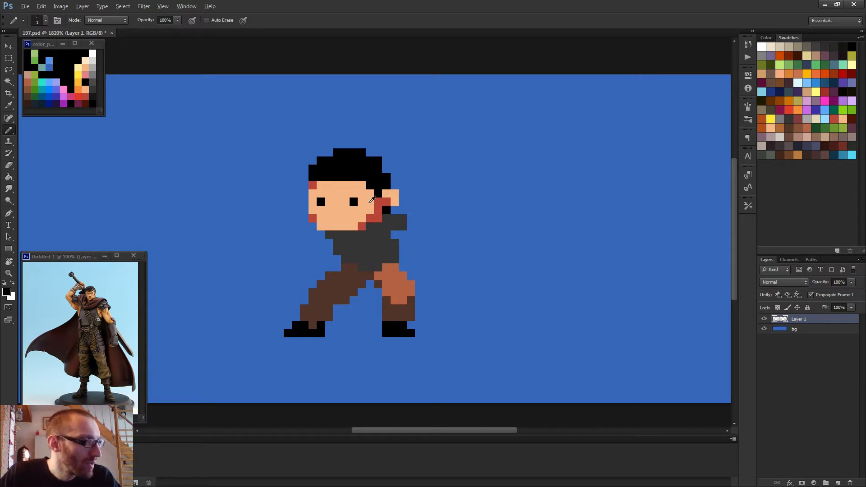
{"action": "left_click", "coordinate": [378, 213], "text": "alt"}
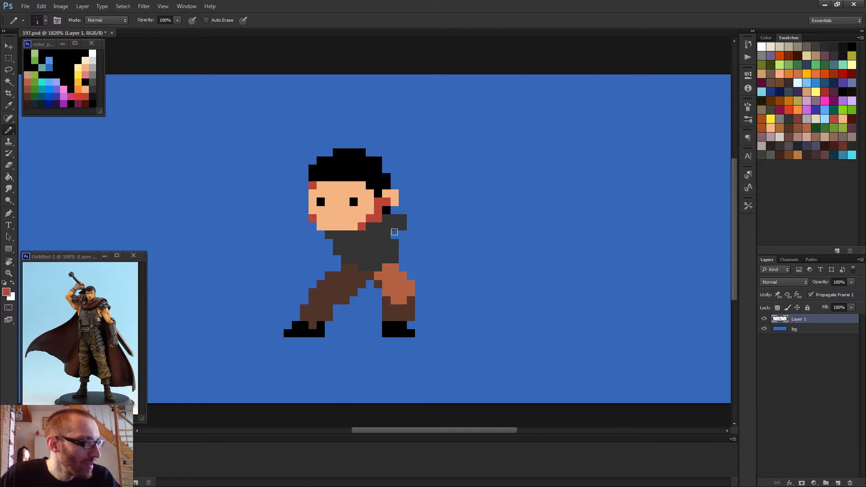
{"action": "right_click", "coordinate": [394, 233], "text": "alt"}
{"action": "left_click", "coordinate": [398, 230]}
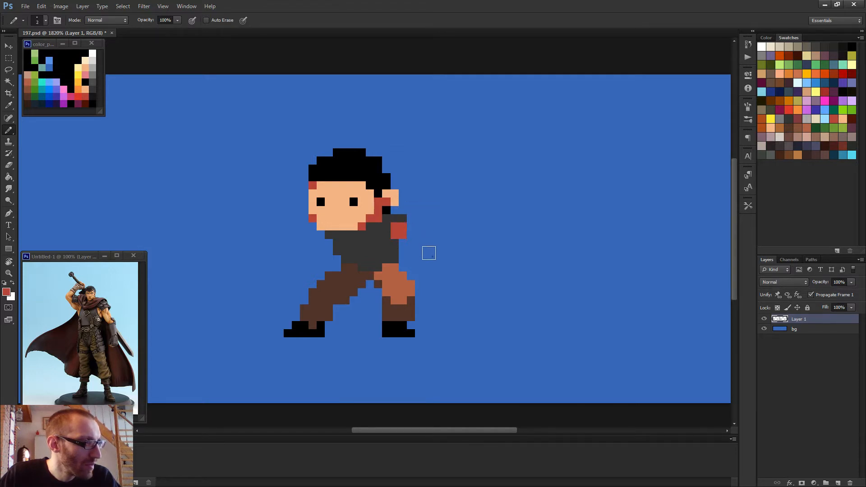
{"action": "left_click", "coordinate": [430, 254], "text": "shift"}
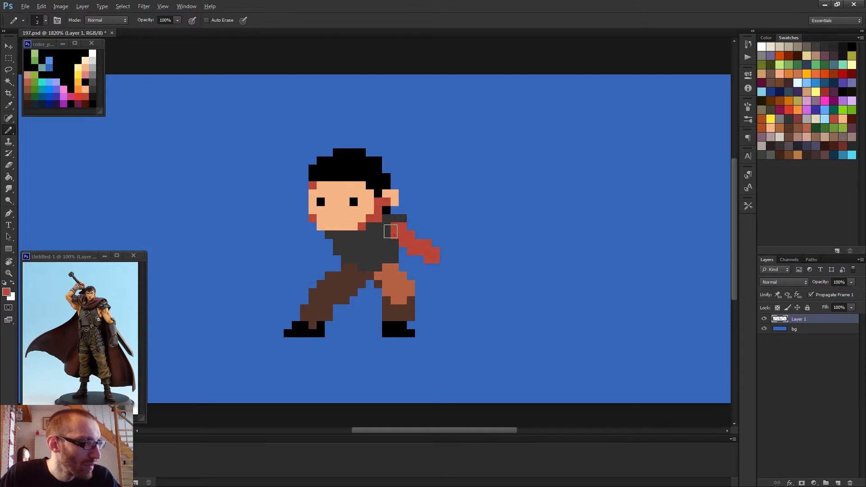
- Repaint the right shoulder's upper edge in the torso's dark grey with a one-pixel pencil, and restore its outer pixel in red
{"action": "key", "text": "bracketleft"}
{"action": "left_click", "coordinate": [376, 245], "text": "alt"}
{"action": "left_click_drag", "start_coordinate": [394, 226], "coordinate": [403, 226]}
{"action": "left_click", "coordinate": [405, 236], "text": "alt"}
{"action": "left_click", "coordinate": [403, 226]}
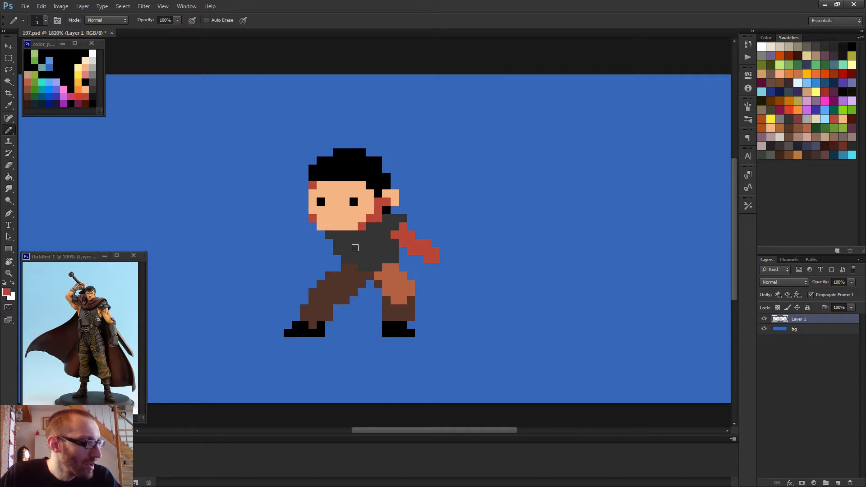
- Draw a two-pixel-thick red left arm reaching outward from the shoulder, and repaint the shoulder's upper inner pixel in dark grey
{"action": "left_click_drag", "start_coordinate": [358, 247], "coordinate": [351, 251]}
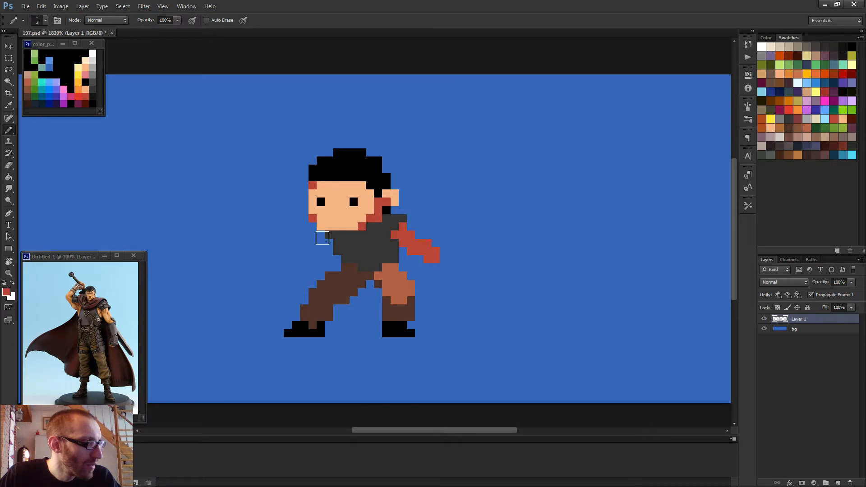
{"action": "left_click", "coordinate": [323, 239]}
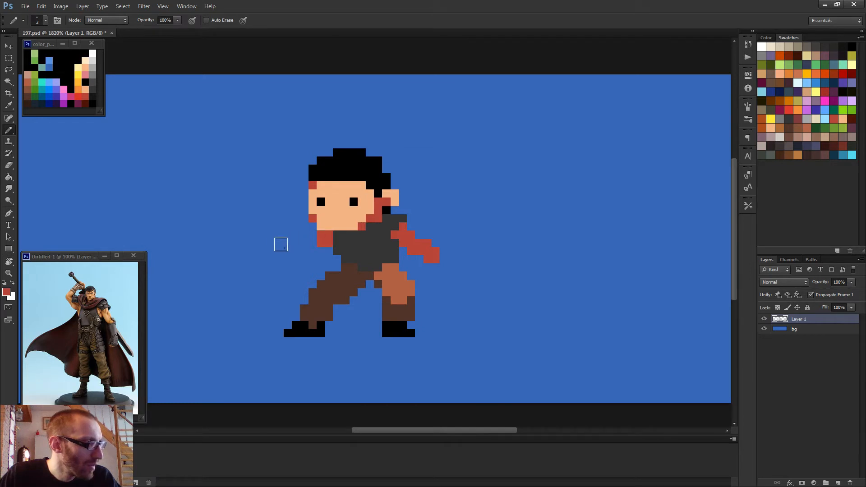
{"action": "left_click_drag", "start_coordinate": [324, 255], "coordinate": [312, 255]}
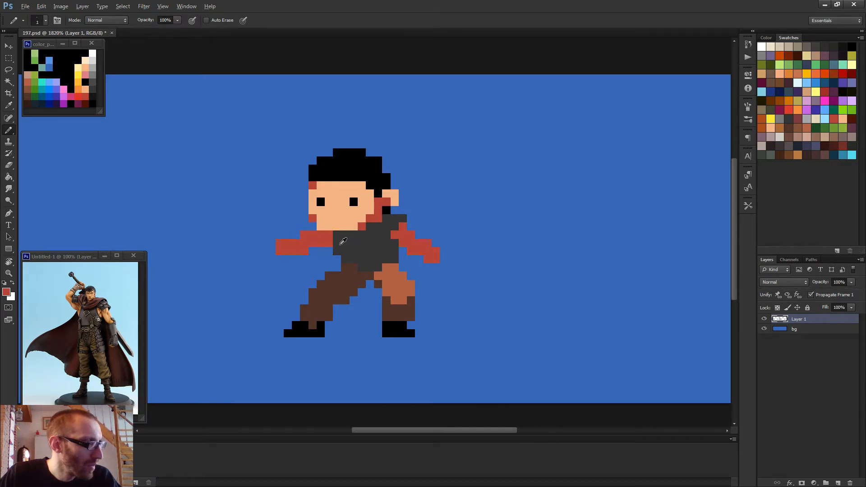
{"action": "left_click", "coordinate": [341, 243], "text": "alt"}
{"action": "left_click", "coordinate": [329, 235]}
- Try shifting the head, torso and arms one pixel to either side of the legs, then return them to their starting place
{"action": "scroll", "coordinate": [388, 288], "scroll_direction": "down", "scroll_amount": 5}
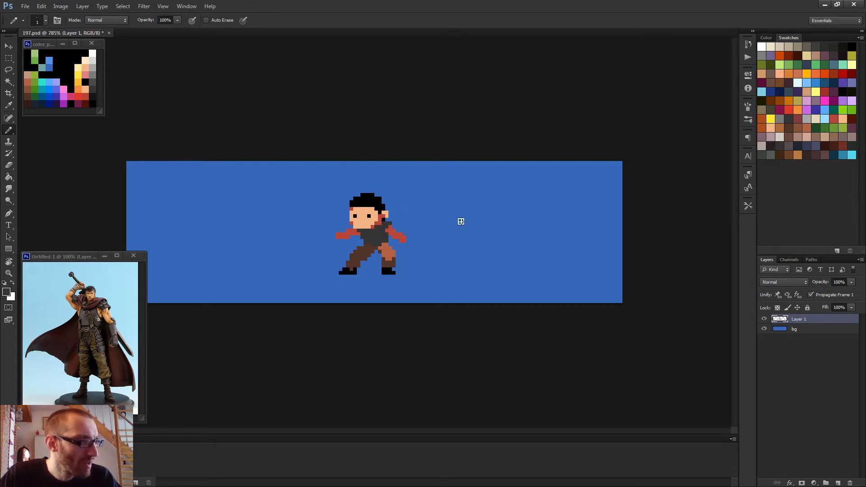
{"action": "scroll", "coordinate": [434, 273], "scroll_direction": "down", "scroll_amount": 3}
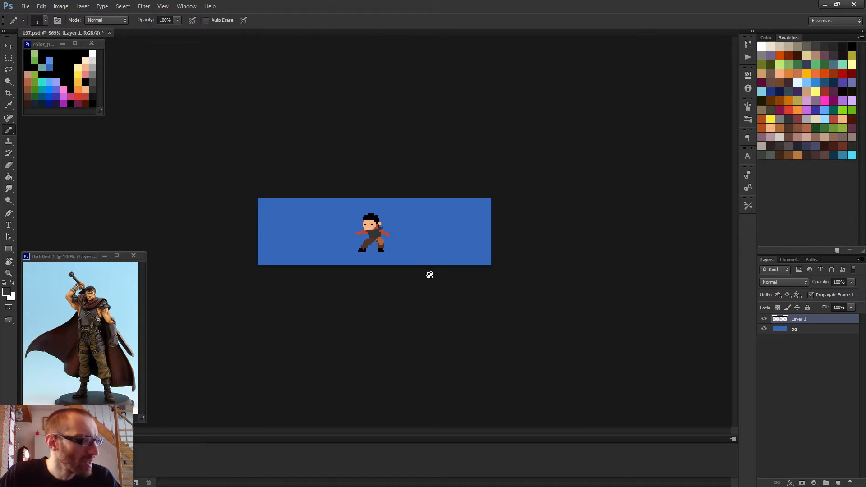
{"action": "scroll", "coordinate": [429, 275], "scroll_direction": "up", "scroll_amount": 1}
{"action": "scroll", "coordinate": [419, 272], "scroll_direction": "up", "scroll_amount": 4}
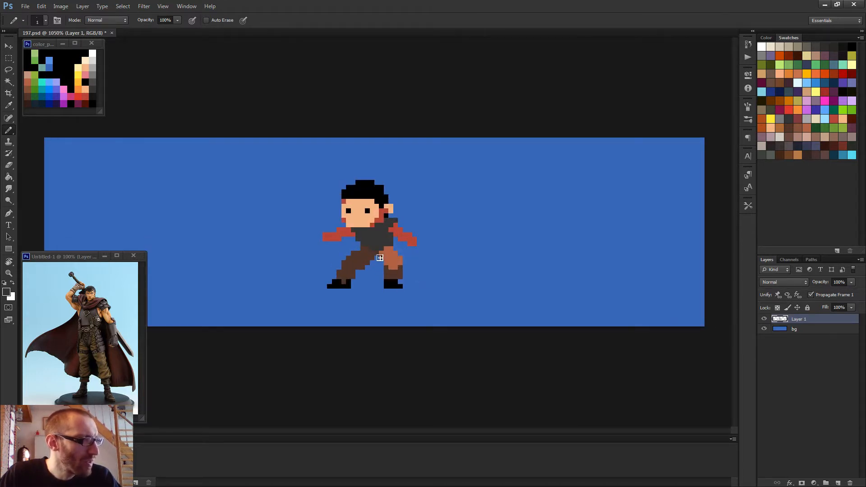
{"action": "scroll", "coordinate": [380, 258], "scroll_direction": "up", "scroll_amount": 1}
{"action": "key", "text": "e"}
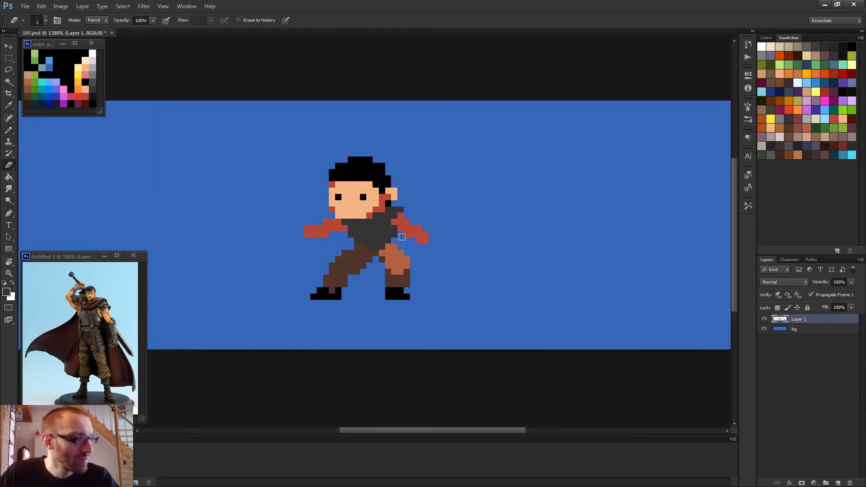
{"action": "key", "text": "m"}
{"action": "left_click_drag", "start_coordinate": [254, 150], "coordinate": [447, 239]}
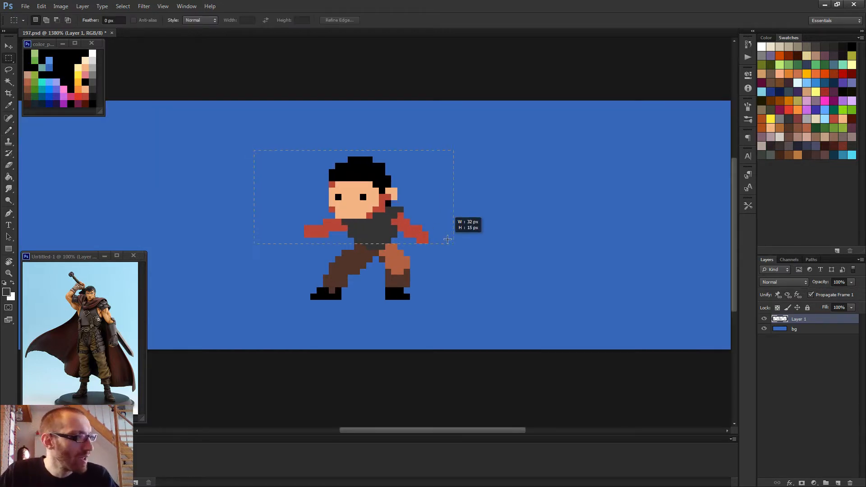
{"action": "scroll", "coordinate": [469, 237], "scroll_direction": "down", "scroll_amount": 1}
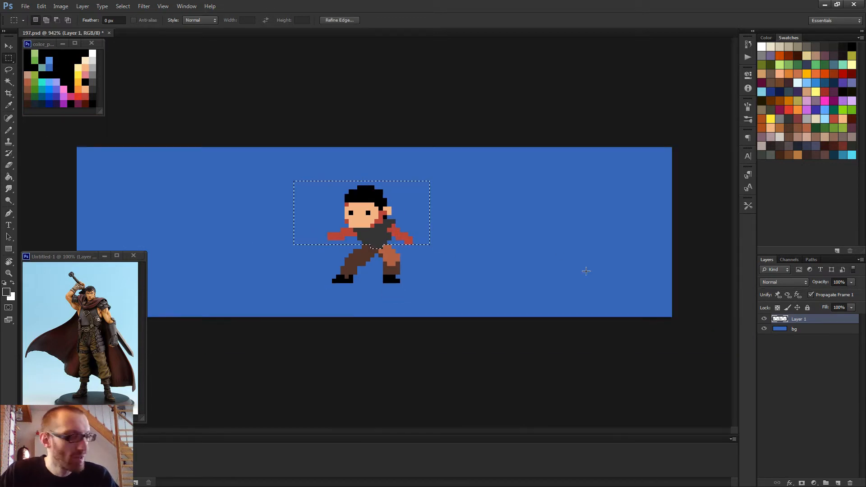
{"action": "key", "text": "v"}
{"action": "key", "text": "Left"}
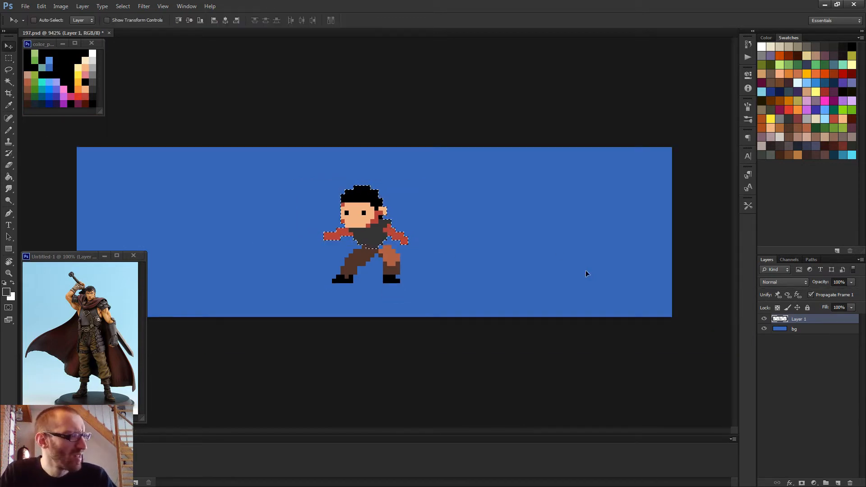
{"action": "key", "text": "Right"}
{"action": "key", "text": "Right"}
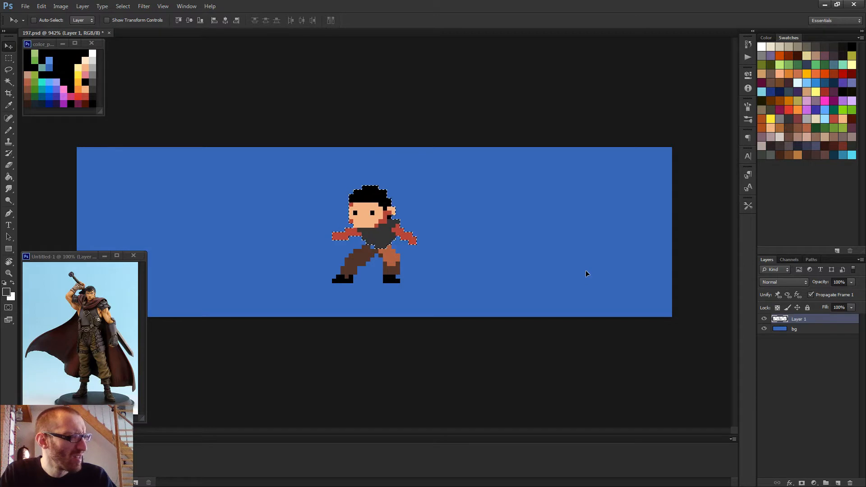
{"action": "key", "text": "Left"}
{"action": "key", "text": "Left"}
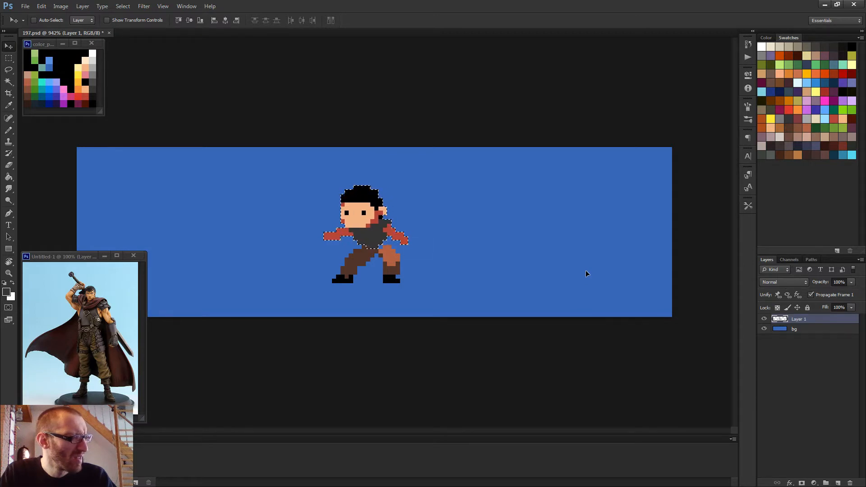
{"action": "key", "text": "Right"}
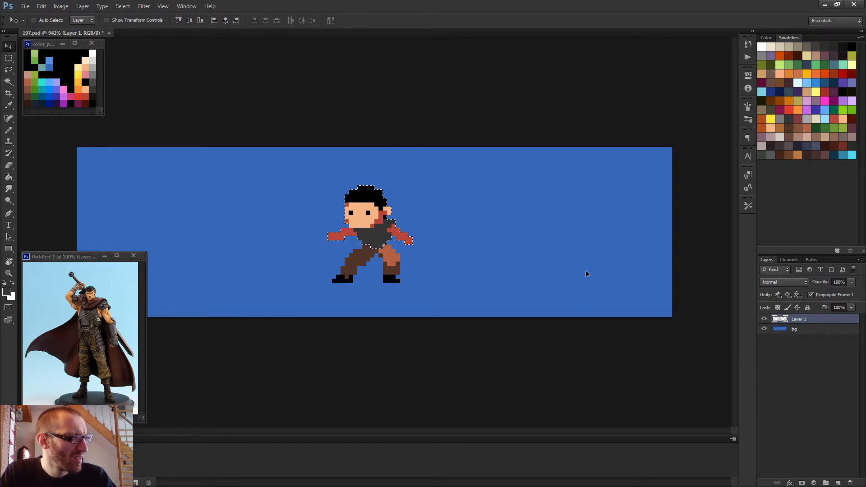
{"action": "key", "text": "ctrl+d"}
- Select the right leg from mid-thigh down to the shoe and move it one pixel outward, away from the left leg
{"action": "scroll", "coordinate": [427, 272], "scroll_direction": "up", "scroll_amount": 4}
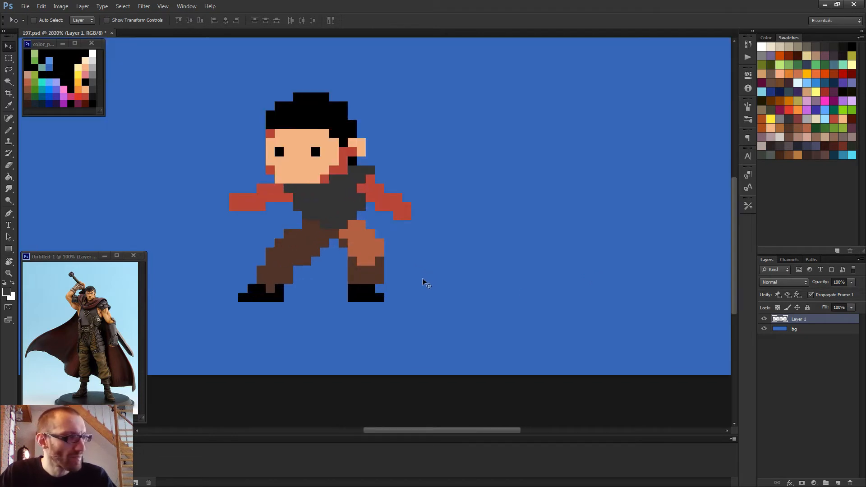
{"action": "key", "text": "m"}
{"action": "left_click_drag", "start_coordinate": [348, 239], "coordinate": [393, 311]}
{"action": "key", "text": "v"}
{"action": "key", "text": "Left"}
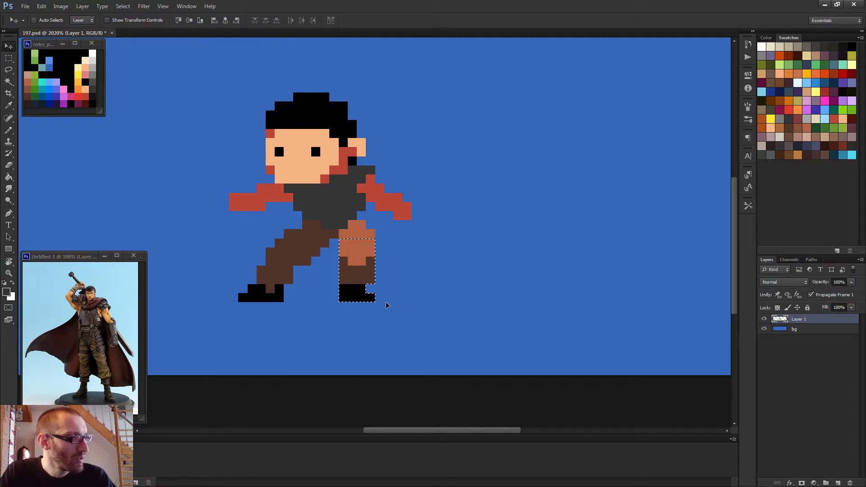
{"action": "key", "text": "Right"}
{"action": "key", "text": "Right"}
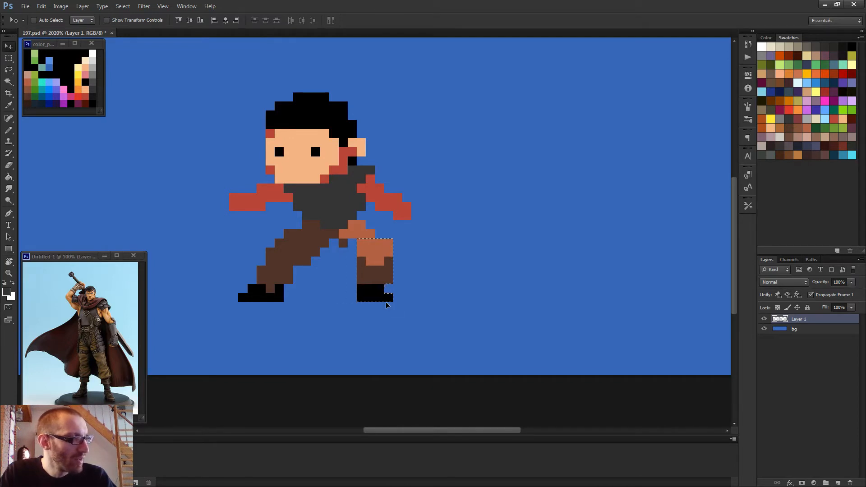
{"action": "key", "text": "ctrl+d"}
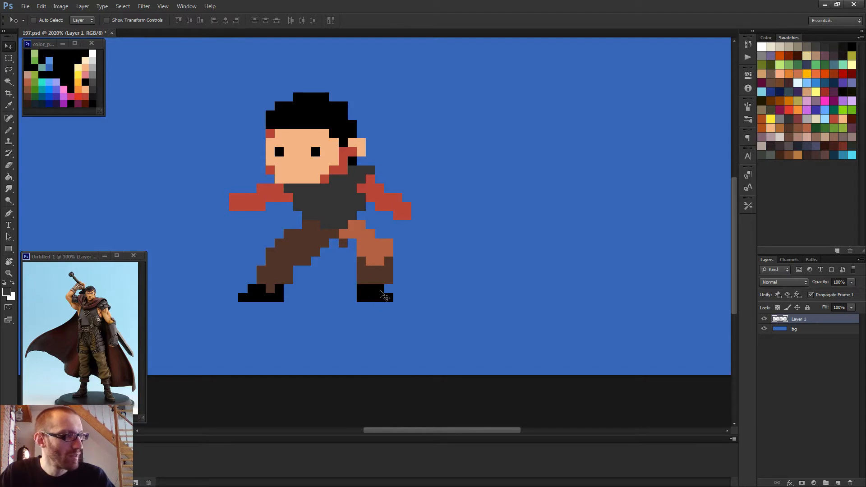
{"action": "key", "text": "m"}
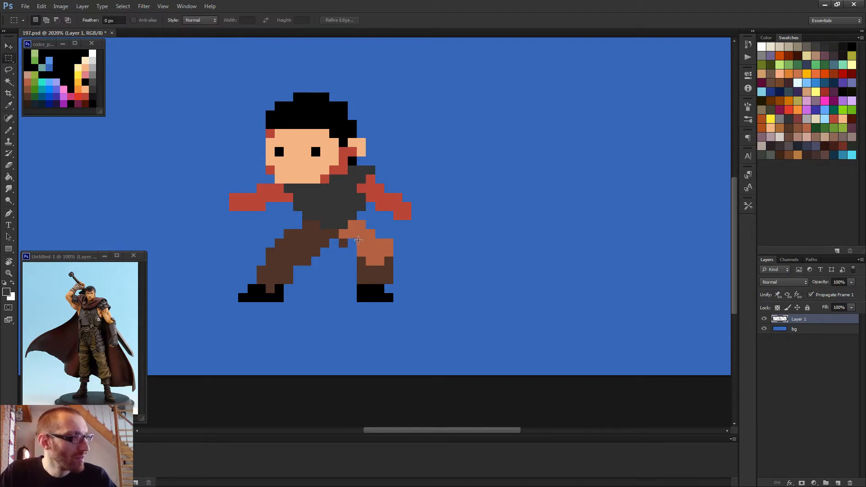
- Delete the right leg from mid-thigh down to the shoe, keeping only its upper stub at the hip
{"action": "left_click_drag", "start_coordinate": [357, 239], "coordinate": [402, 310]}
{"action": "key", "text": "Delete"}
{"action": "key", "text": "ctrl+d"}
- Redraw the right leg in the thigh's light brown with a four-pixel pencil, slanting diagonally outward from the hip to the ankle
{"action": "key", "text": "b"}
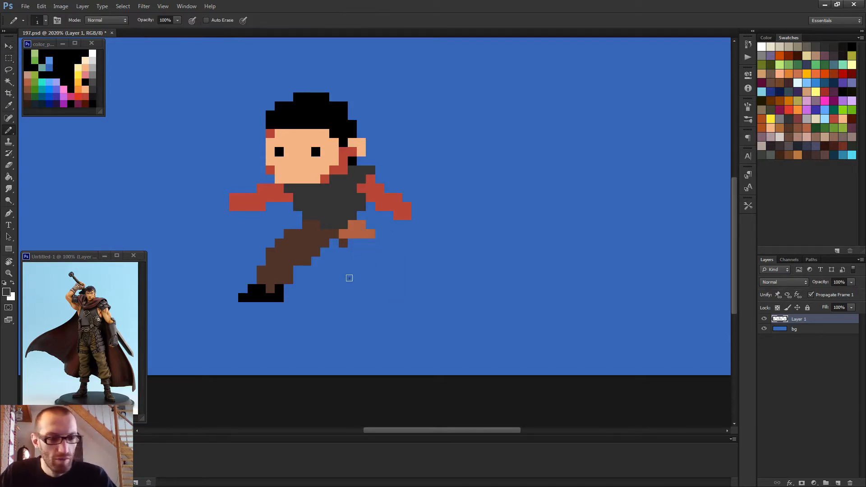
{"action": "left_click", "coordinate": [364, 230], "text": "alt"}
{"action": "right_click", "coordinate": [357, 239], "text": "alt"}
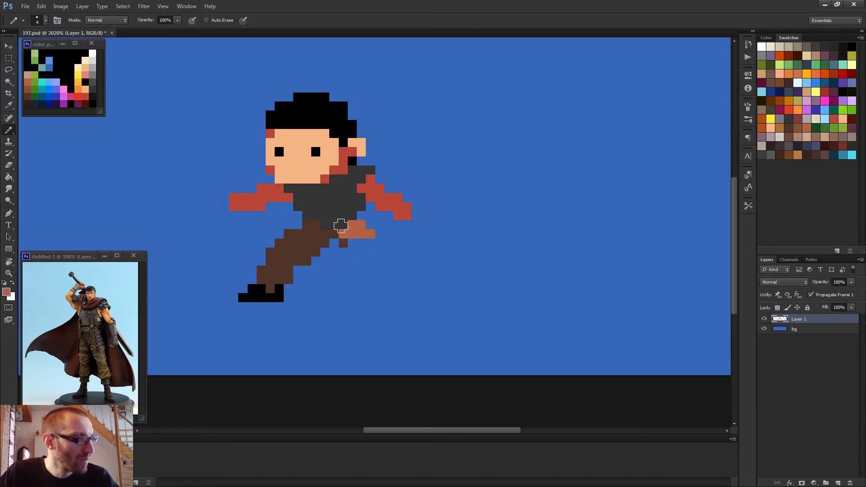
{"action": "left_click", "coordinate": [356, 240]}
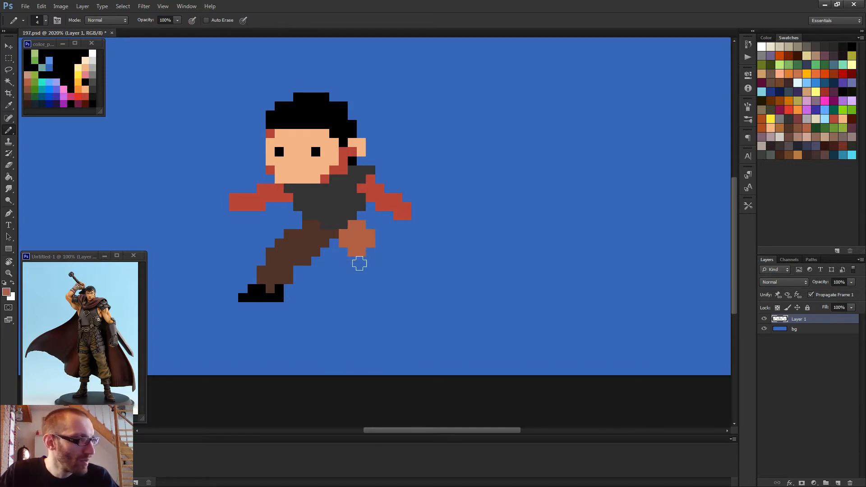
{"action": "left_click_drag", "start_coordinate": [360, 259], "coordinate": [382, 274]}
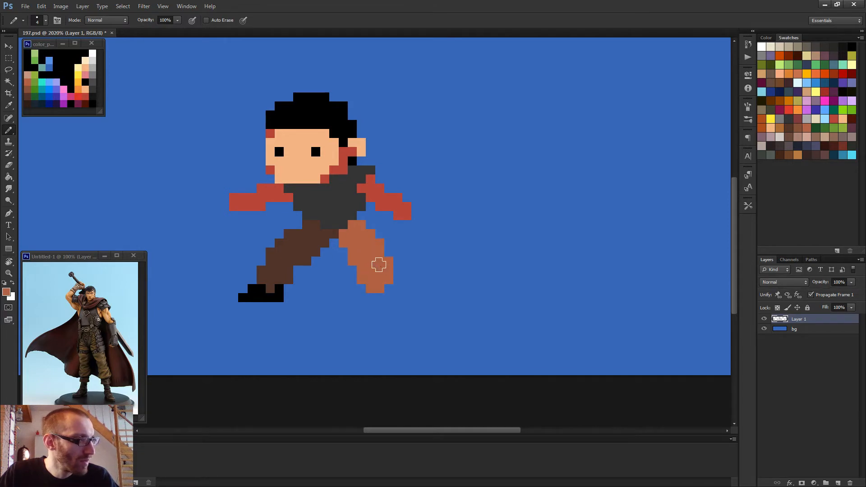
- Recolor the right leg below the knee in the left leg's dark brown with a one-pixel pencil, including the pixel at the knee's inner edge
{"action": "scroll", "coordinate": [391, 276], "scroll_direction": "down", "scroll_amount": 2}
{"action": "scroll", "coordinate": [391, 276], "scroll_direction": "down", "scroll_amount": 1}
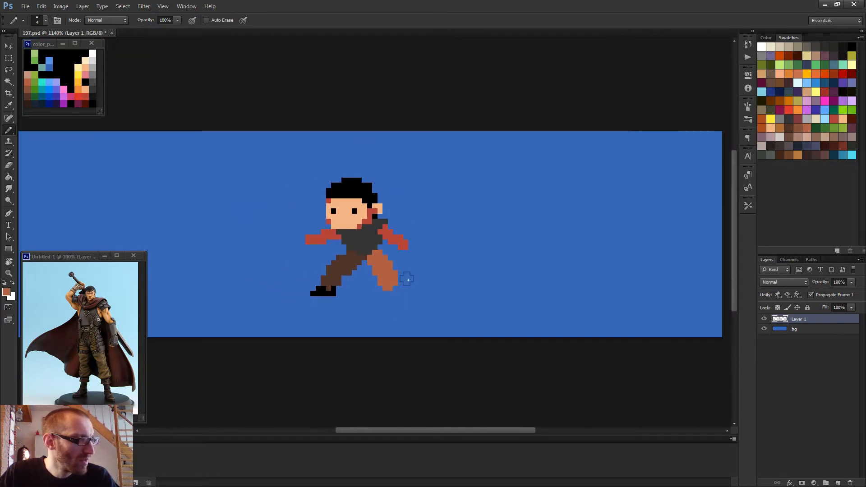
{"action": "scroll", "coordinate": [397, 276], "scroll_direction": "up", "scroll_amount": 3}
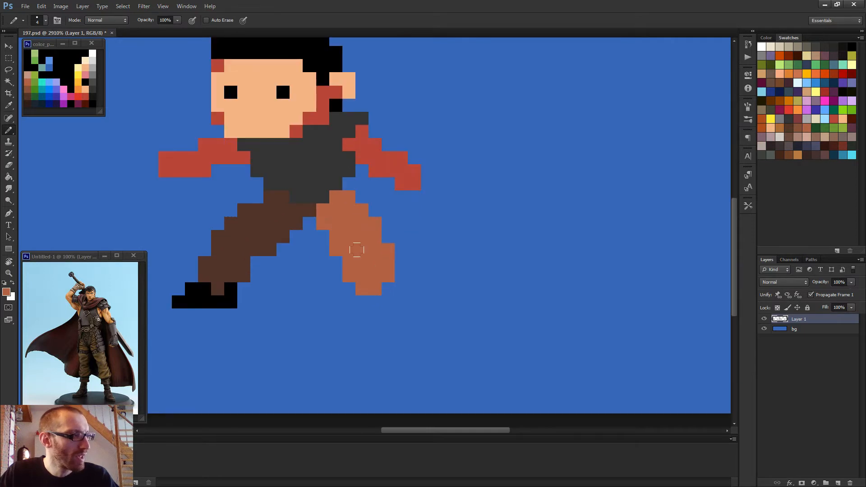
{"action": "left_click", "coordinate": [266, 249], "text": "alt"}
{"action": "mouse_move", "coordinate": [345, 261]}
{"action": "left_mouse_down"}
{"action": "mouse_move", "coordinate": [362, 258]}
{"action": "mouse_move", "coordinate": [347, 262]}
{"action": "mouse_move", "coordinate": [360, 273]}
{"action": "mouse_move", "coordinate": [376, 257]}
{"action": "mouse_move", "coordinate": [364, 233]}
{"action": "left_mouse_up"}
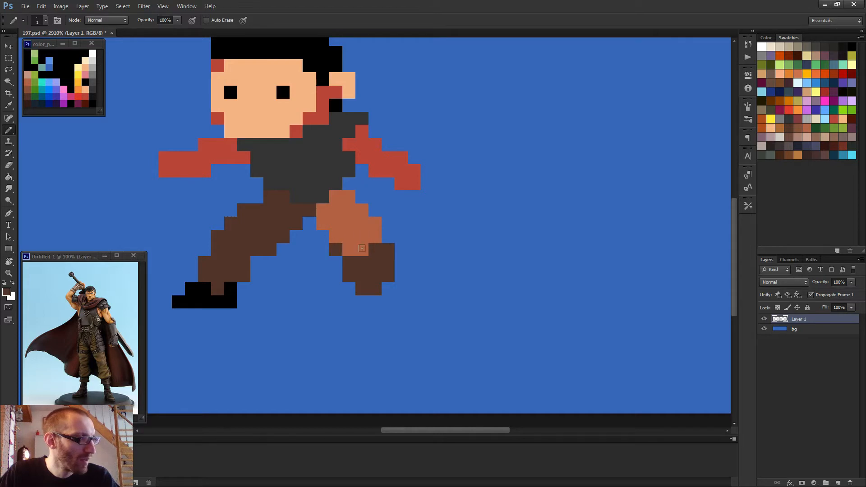
{"action": "scroll", "coordinate": [386, 259], "scroll_direction": "down", "scroll_amount": 7}
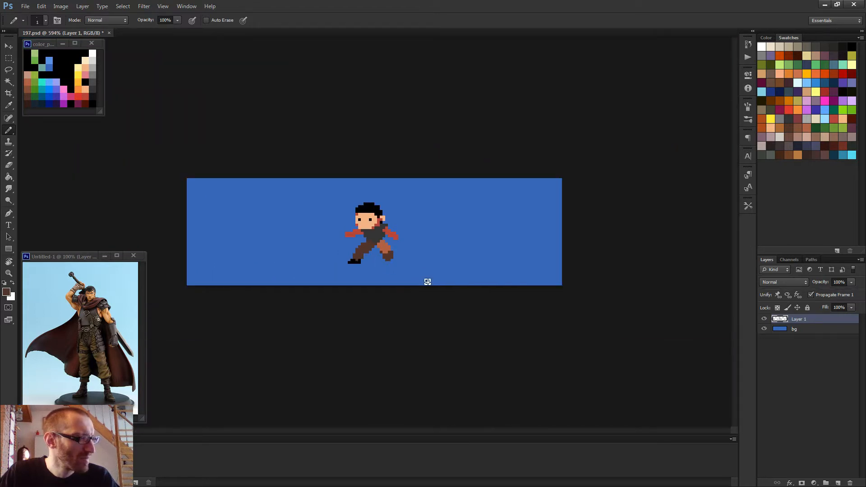
{"action": "scroll", "coordinate": [406, 281], "scroll_direction": "up", "scroll_amount": 5}
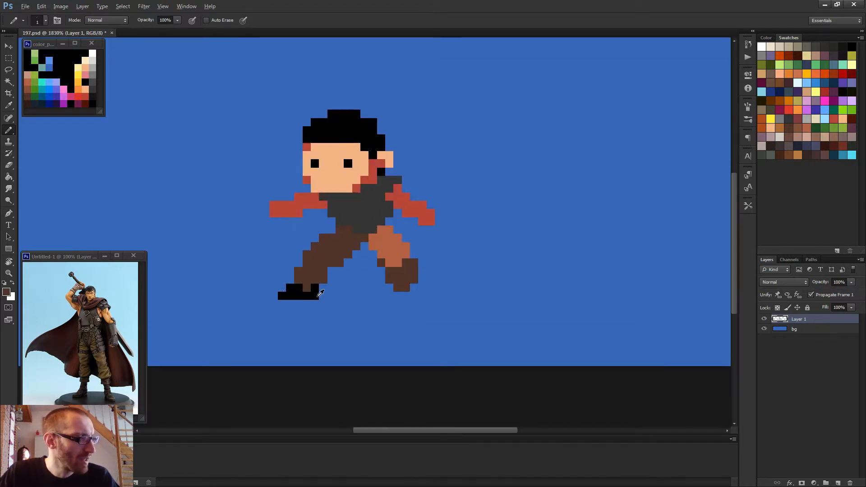
- Try to paint a black boot at the end of the back leg, then undo it
{"action": "left_click", "coordinate": [320, 294], "text": "alt"}
{"action": "mouse_move", "coordinate": [406, 298]}
{"action": "left_mouse_down"}
{"action": "mouse_move", "coordinate": [384, 295]}
{"action": "mouse_move", "coordinate": [410, 287]}
{"action": "left_mouse_up"}
{"action": "scroll", "coordinate": [396, 292], "scroll_direction": "down", "scroll_amount": 3}
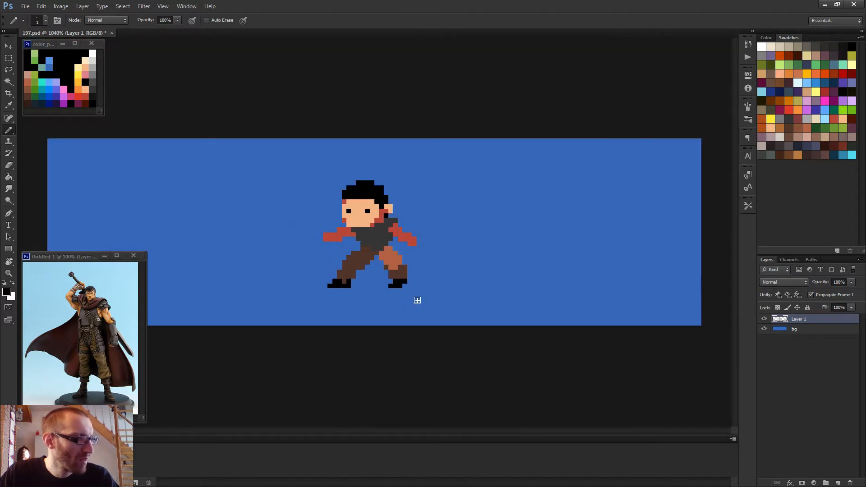
{"action": "key", "text": "ctrl+z"}
{"action": "scroll", "coordinate": [406, 296], "scroll_direction": "up", "scroll_amount": 3}
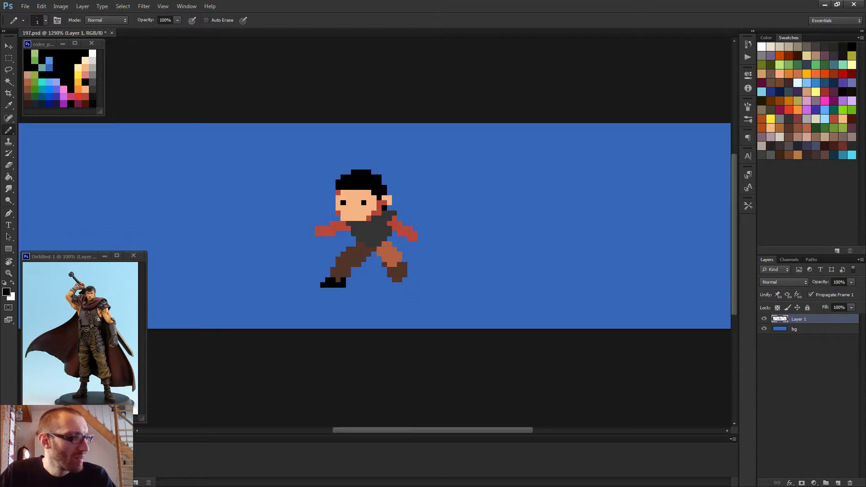
{"action": "scroll", "coordinate": [398, 295], "scroll_direction": "down", "scroll_amount": 3}
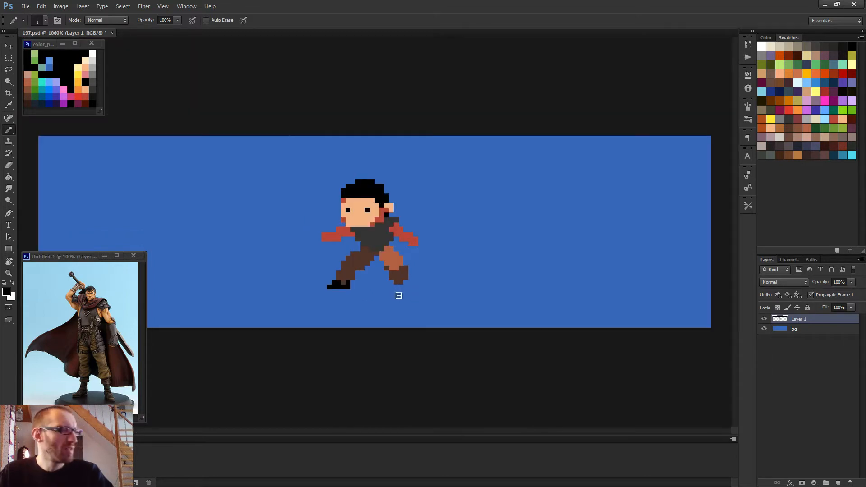
- Extend the back leg's dark brown lower part over the knee pixels using the sampled brown
{"action": "left_click", "coordinate": [395, 265], "text": "alt"}
{"action": "scroll", "coordinate": [423, 292], "scroll_direction": "down", "scroll_amount": 3}
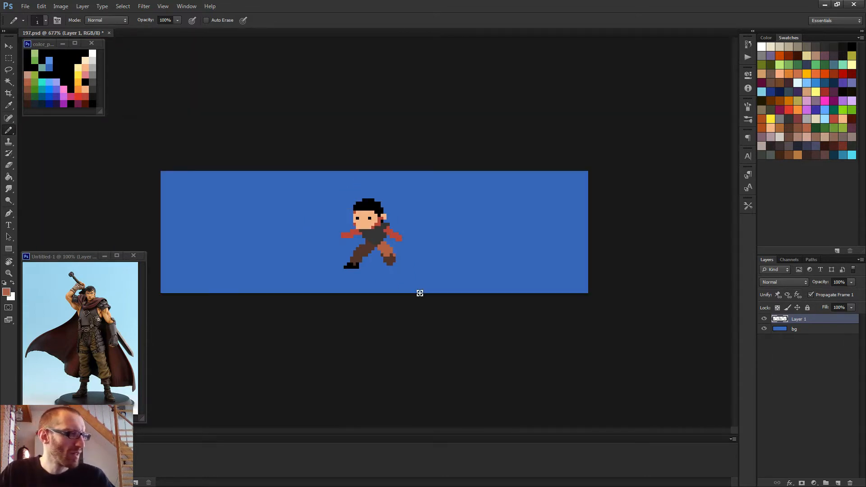
{"action": "scroll", "coordinate": [370, 274], "scroll_direction": "up", "scroll_amount": 4}
{"action": "left_click", "coordinate": [333, 288], "text": "alt"}
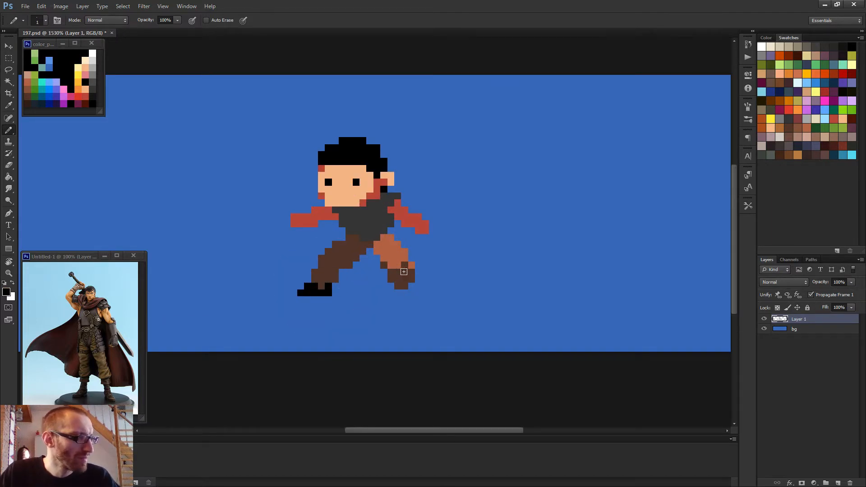
{"action": "scroll", "coordinate": [404, 272], "scroll_direction": "down", "scroll_amount": 2}
{"action": "scroll", "coordinate": [411, 282], "scroll_direction": "down", "scroll_amount": 2}
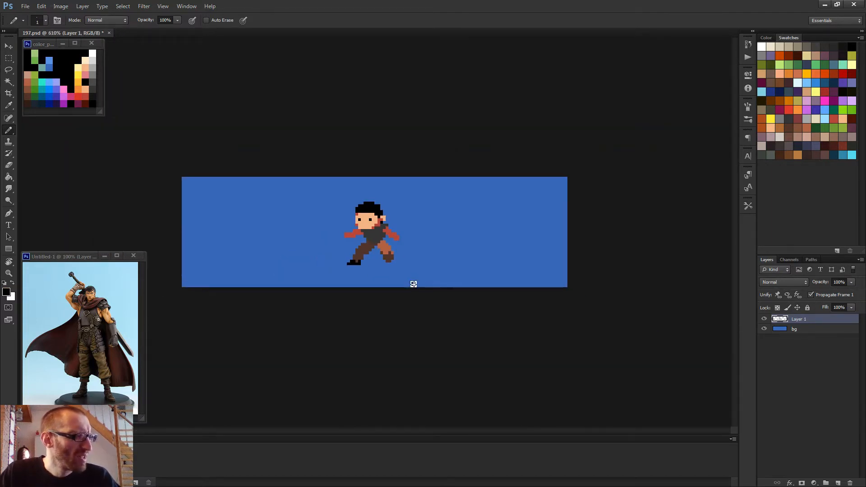
{"action": "scroll", "coordinate": [411, 282], "scroll_direction": "up", "scroll_amount": 3}
{"action": "left_click", "coordinate": [406, 273], "text": "alt"}
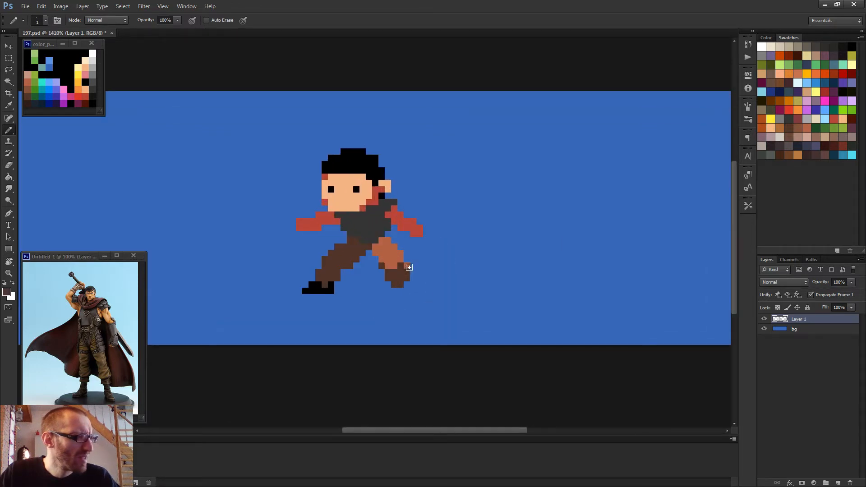
{"action": "left_click_drag", "start_coordinate": [406, 267], "coordinate": [399, 265]}
{"action": "scroll", "coordinate": [427, 280], "scroll_direction": "down", "scroll_amount": 4}
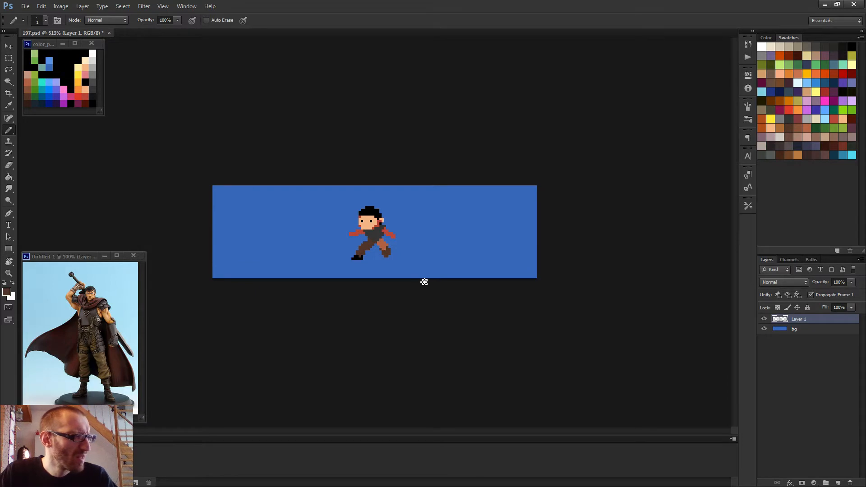
{"action": "scroll", "coordinate": [412, 282], "scroll_direction": "up", "scroll_amount": 4}
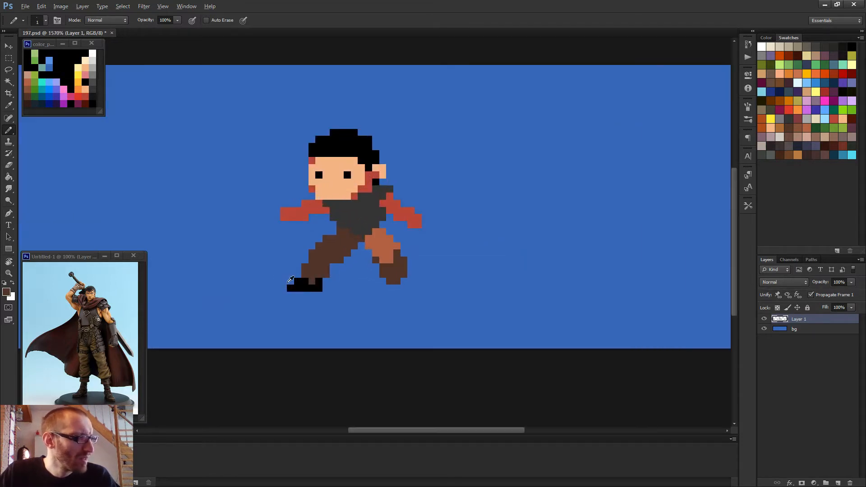
- Try a two-row solid black boot under the back leg, then remove it
{"action": "left_click", "coordinate": [288, 283], "text": "alt"}
{"action": "scroll", "coordinate": [423, 301], "scroll_direction": "down", "scroll_amount": 2}
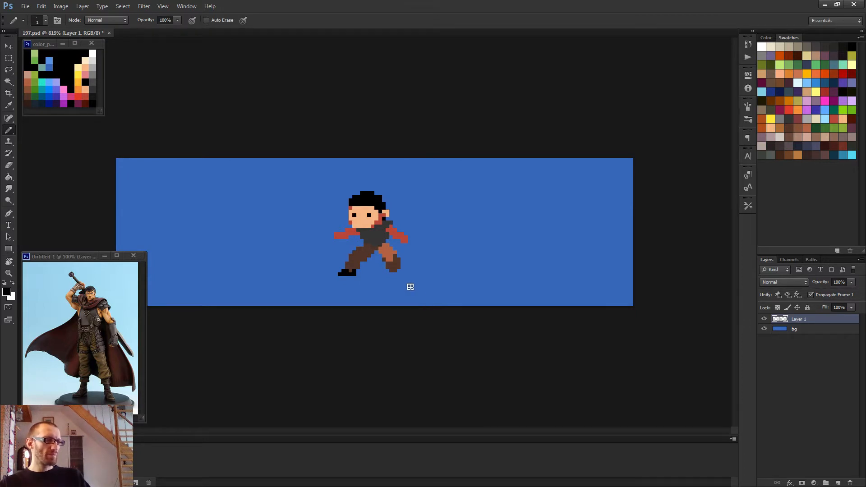
{"action": "key", "text": "ctrl+plus"}
{"action": "key", "text": "ctrl+plus"}
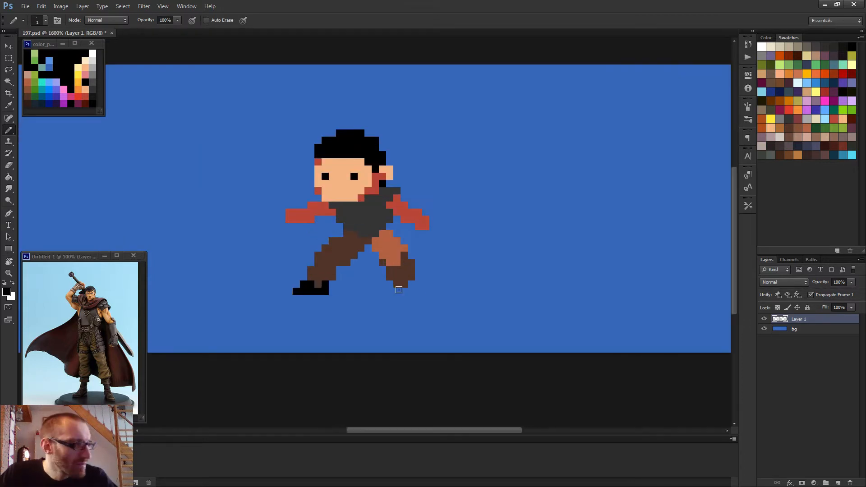
{"action": "mouse_move", "coordinate": [399, 290]}
{"action": "left_mouse_down"}
{"action": "mouse_move", "coordinate": [390, 291]}
{"action": "mouse_move", "coordinate": [412, 289]}
{"action": "mouse_move", "coordinate": [402, 284]}
{"action": "left_mouse_up"}
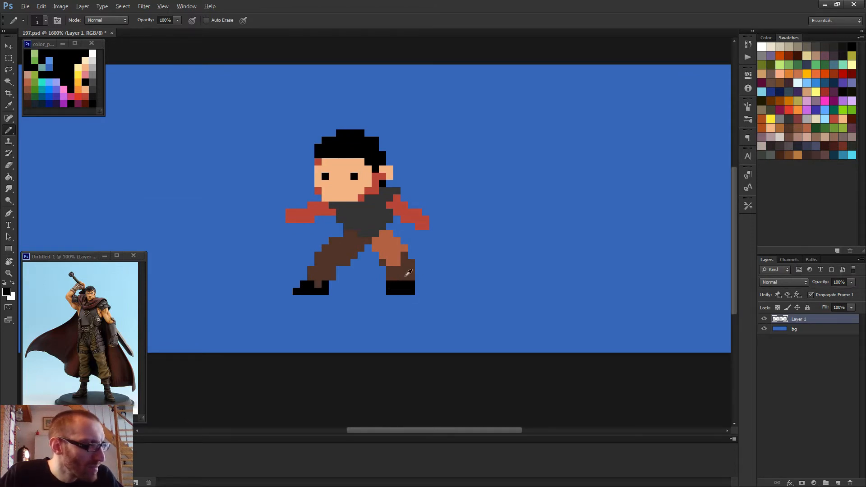
{"action": "left_click", "coordinate": [408, 273], "text": "alt"}
{"action": "left_click", "coordinate": [396, 284]}
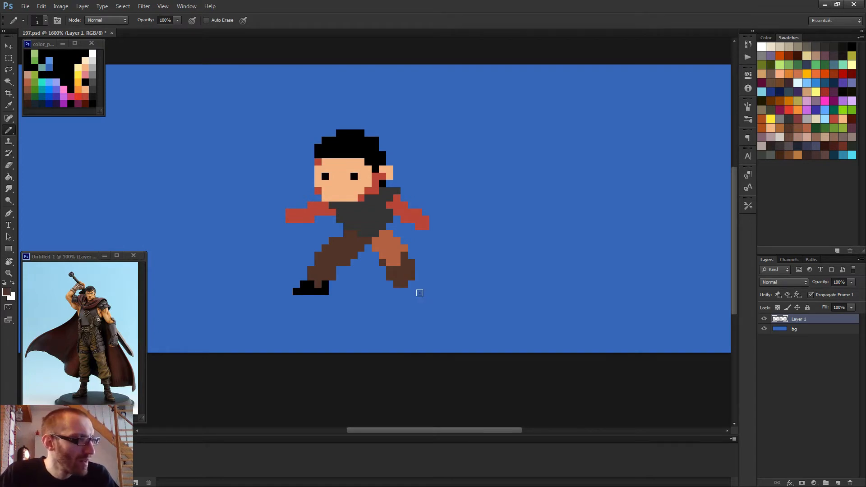
{"action": "scroll", "coordinate": [419, 293], "scroll_direction": "down", "scroll_amount": 5}
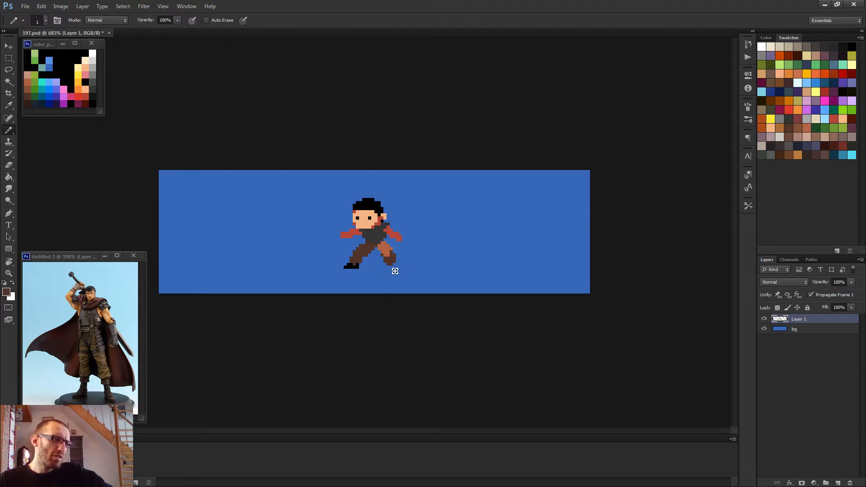
- Paint a black boot at the end of the back leg, using the front boot's black and leaving a brown notch
{"action": "scroll", "coordinate": [404, 267], "scroll_direction": "up", "scroll_amount": 2}
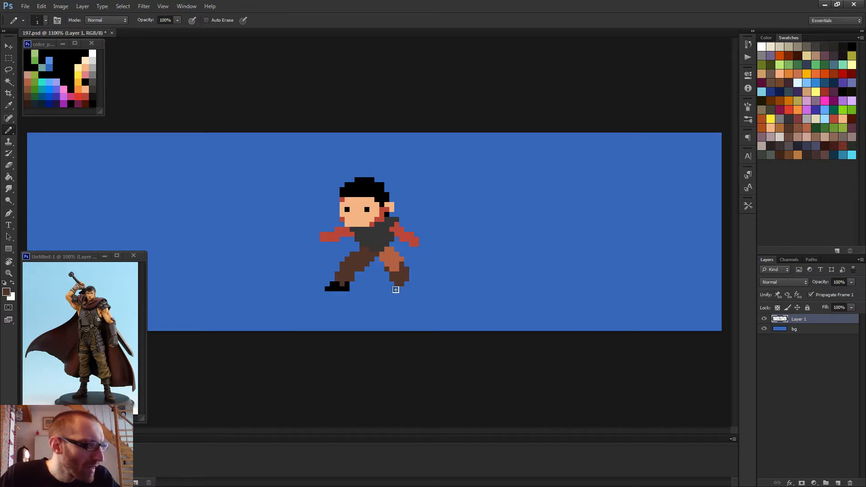
{"action": "left_click", "coordinate": [351, 285], "text": "alt"}
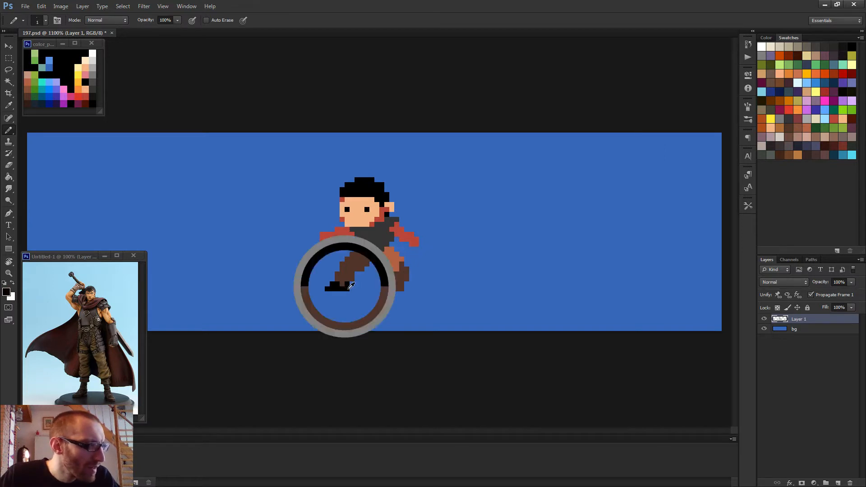
{"action": "left_click", "coordinate": [397, 289]}
{"action": "left_click", "coordinate": [402, 289]}
{"action": "left_click", "coordinate": [407, 285]}
{"action": "left_click", "coordinate": [393, 284]}
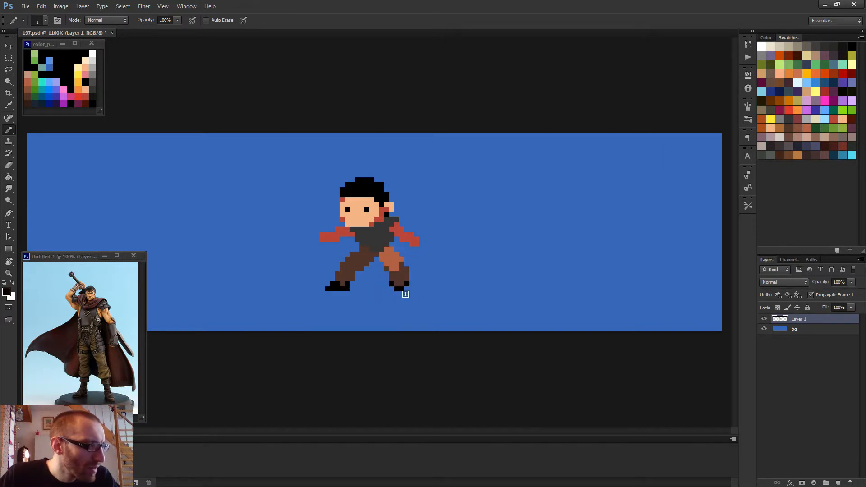
{"action": "scroll", "coordinate": [433, 298], "scroll_direction": "down", "scroll_amount": 4}
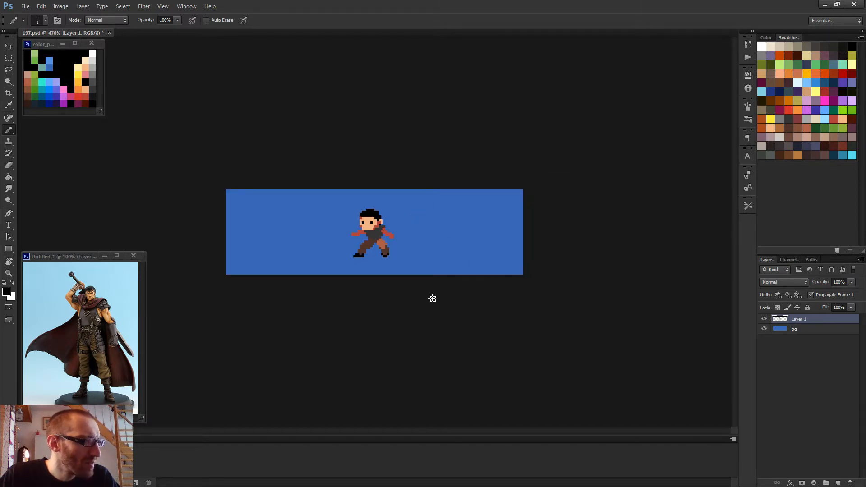
{"action": "scroll", "coordinate": [372, 242], "scroll_direction": "up", "scroll_amount": 4}
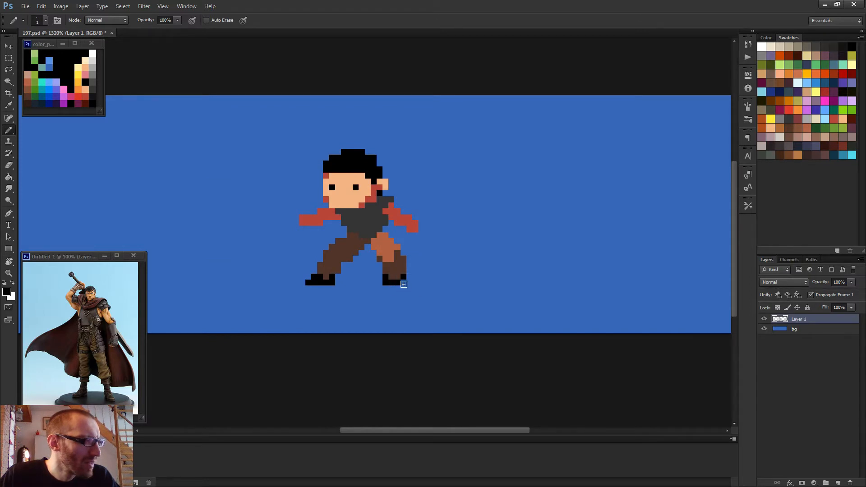
{"action": "scroll", "coordinate": [440, 286], "scroll_direction": "down", "scroll_amount": 4}
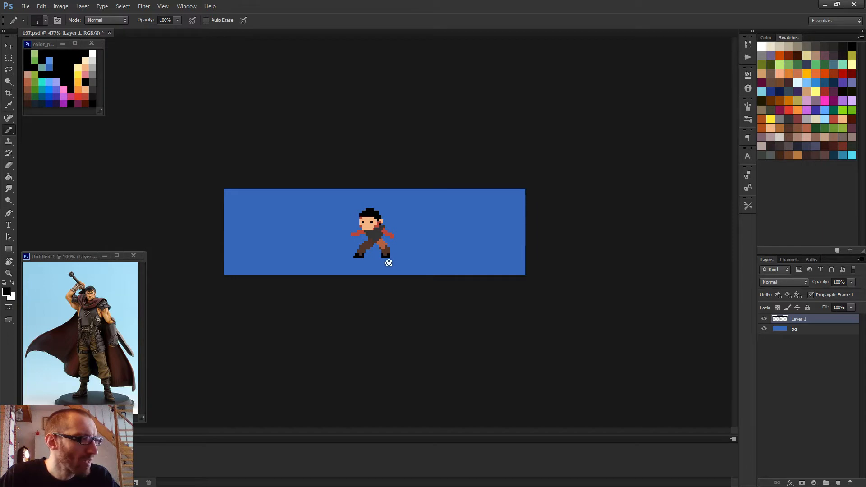
- Shift the brown notch in the back boot one pixel toward the heel using sampled brown and black
{"action": "scroll", "coordinate": [409, 287], "scroll_direction": "up", "scroll_amount": 4}
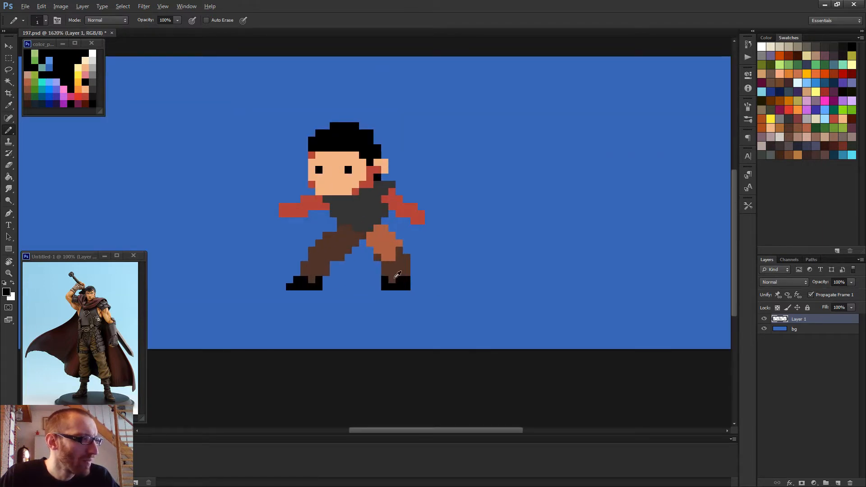
{"action": "left_click", "coordinate": [397, 274], "text": "alt"}
{"action": "left_click", "coordinate": [405, 284], "text": "alt"}
{"action": "scroll", "coordinate": [405, 284], "scroll_direction": "down", "scroll_amount": 5}
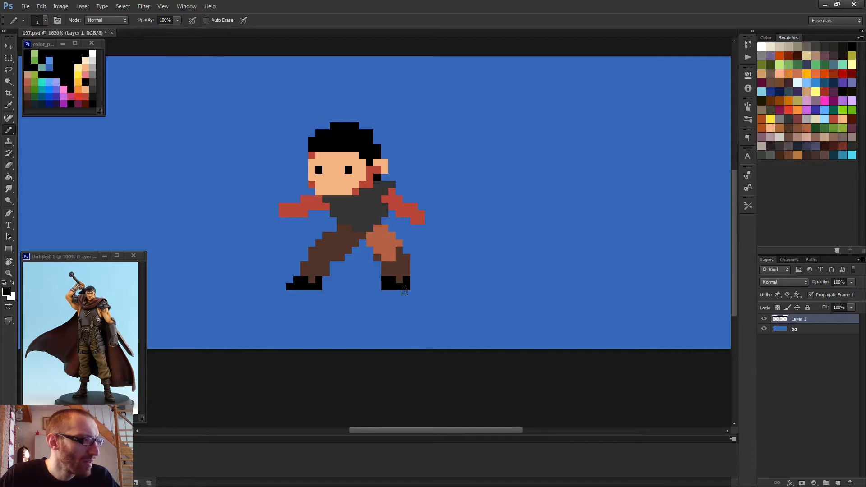
{"action": "scroll", "coordinate": [446, 303], "scroll_direction": "down", "scroll_amount": 2}
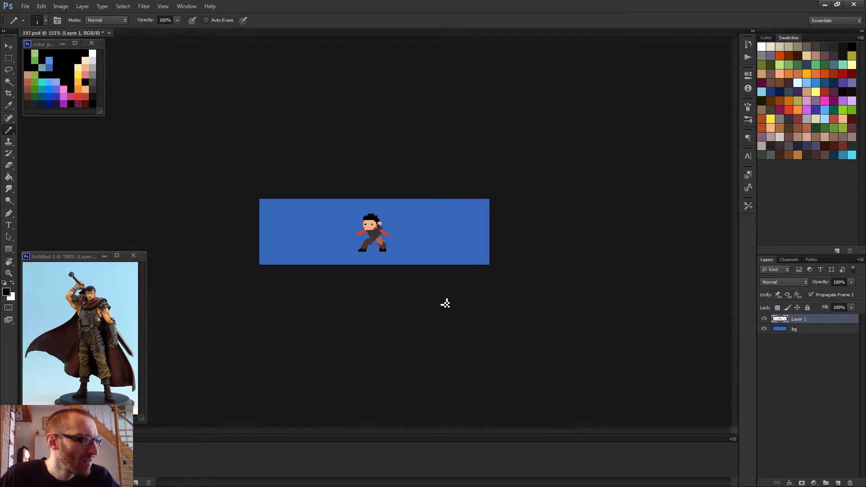
{"action": "scroll", "coordinate": [446, 305], "scroll_direction": "up", "scroll_amount": 4}
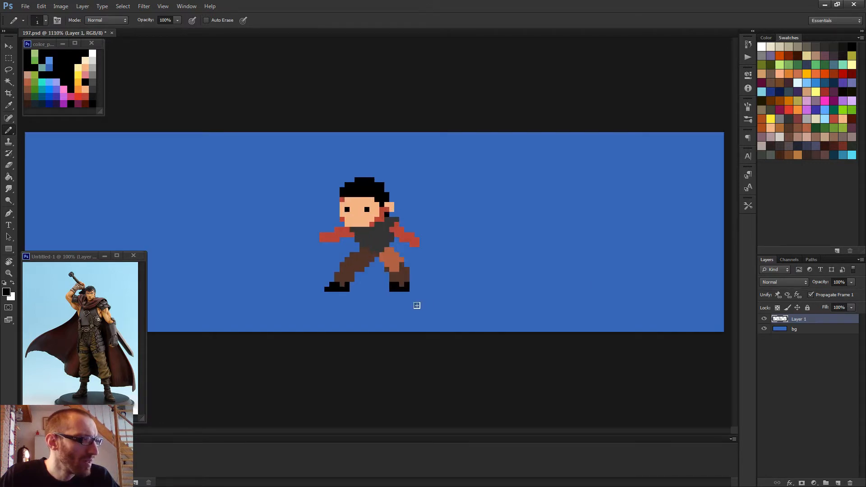
{"action": "scroll", "coordinate": [423, 262], "scroll_direction": "down", "scroll_amount": 1}
{"action": "scroll", "coordinate": [422, 265], "scroll_direction": "down", "scroll_amount": 1}
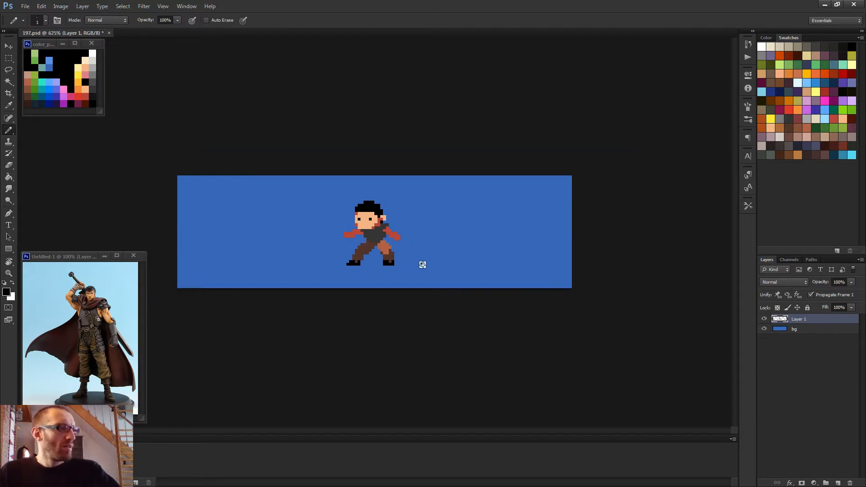
- Shade the inner top of the front leg at the crotch with the palette's darkest brown
{"action": "scroll", "coordinate": [422, 265], "scroll_direction": "up", "scroll_amount": 4}
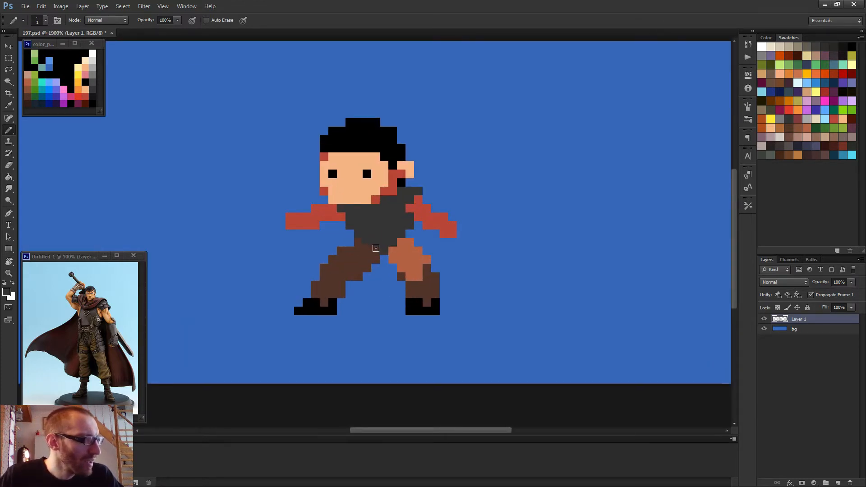
{"action": "scroll", "coordinate": [400, 266], "scroll_direction": "down", "scroll_amount": 3}
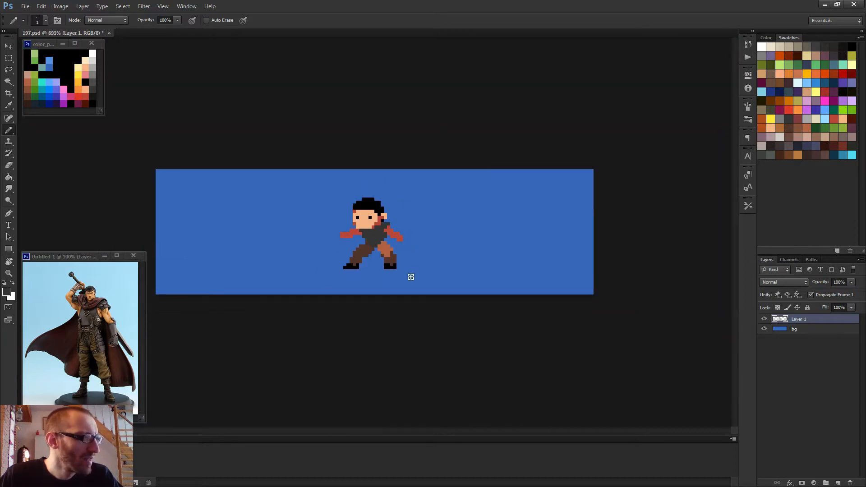
{"action": "scroll", "coordinate": [406, 273], "scroll_direction": "up", "scroll_amount": 2}
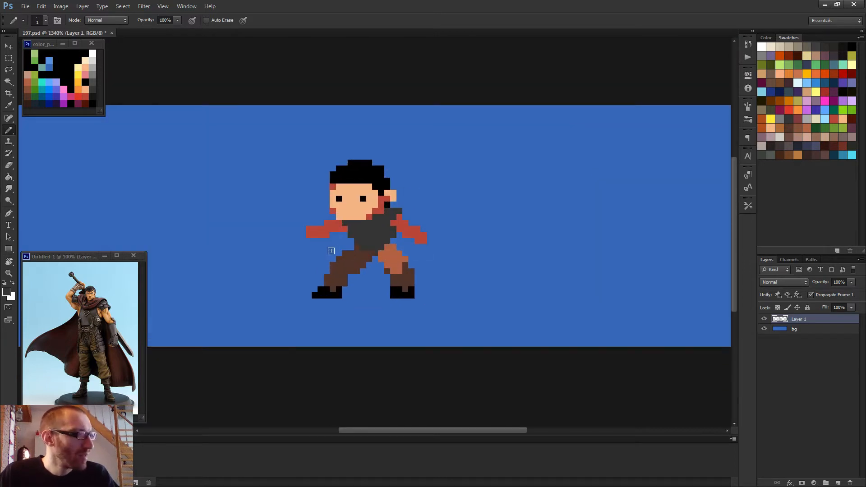
{"action": "left_click", "coordinate": [29, 104], "text": "alt"}
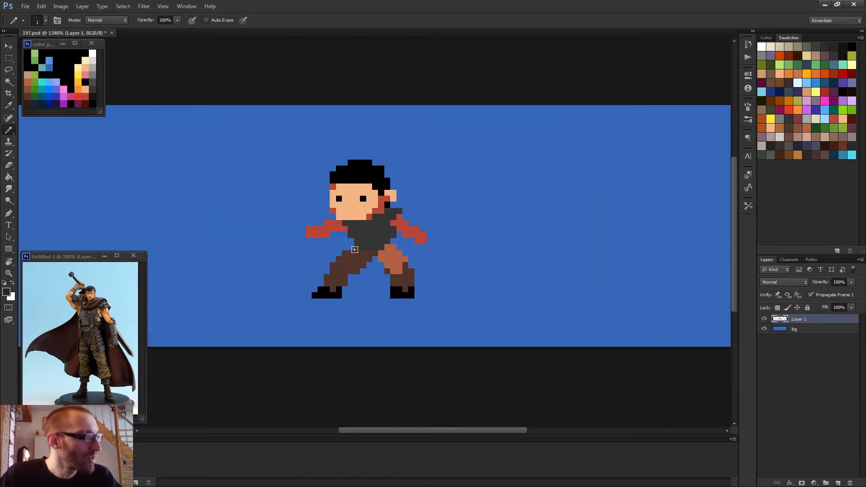
{"action": "left_click", "coordinate": [369, 259]}
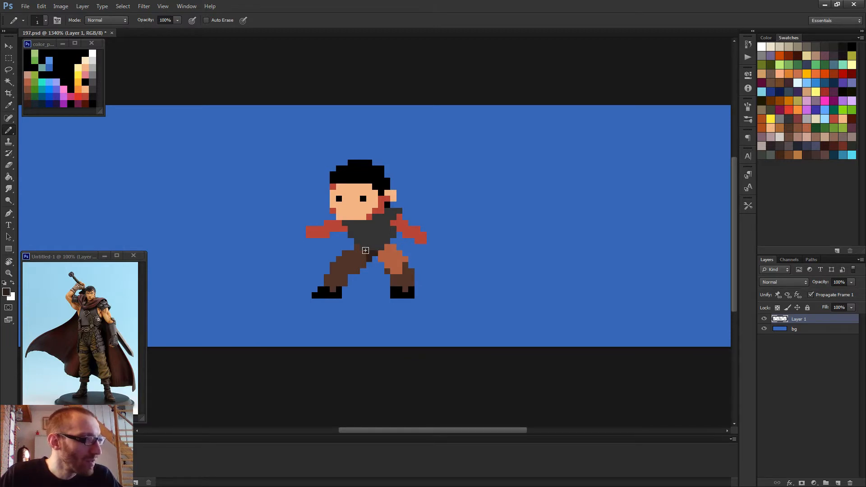
- Examine the dark shading between the legs both close up and at small size
{"action": "scroll", "coordinate": [399, 244], "scroll_direction": "down", "scroll_amount": 3}
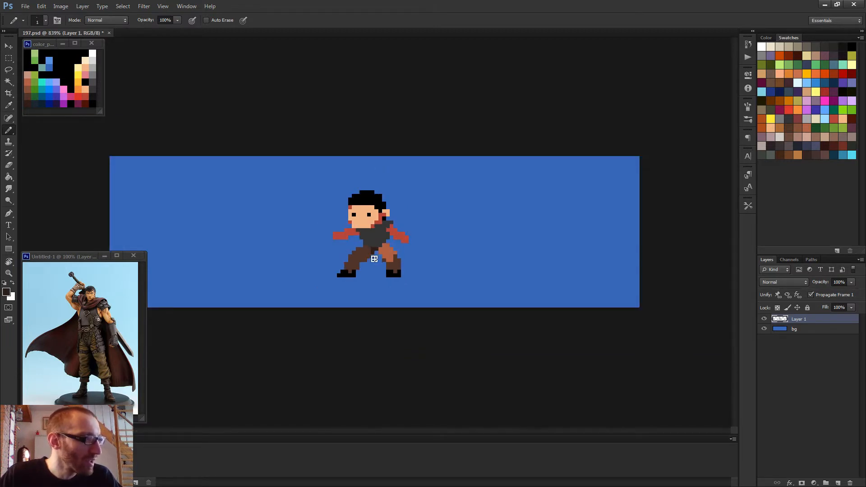
{"action": "scroll", "coordinate": [437, 261], "scroll_direction": "down", "scroll_amount": 2}
{"action": "scroll", "coordinate": [431, 261], "scroll_direction": "down", "scroll_amount": 1}
{"action": "scroll", "coordinate": [421, 257], "scroll_direction": "up", "scroll_amount": 4}
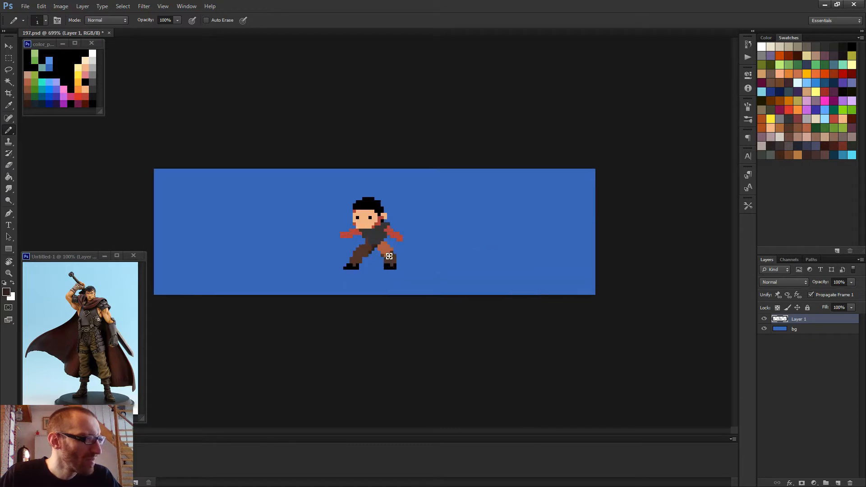
{"action": "scroll", "coordinate": [386, 258], "scroll_direction": "down", "scroll_amount": 3}
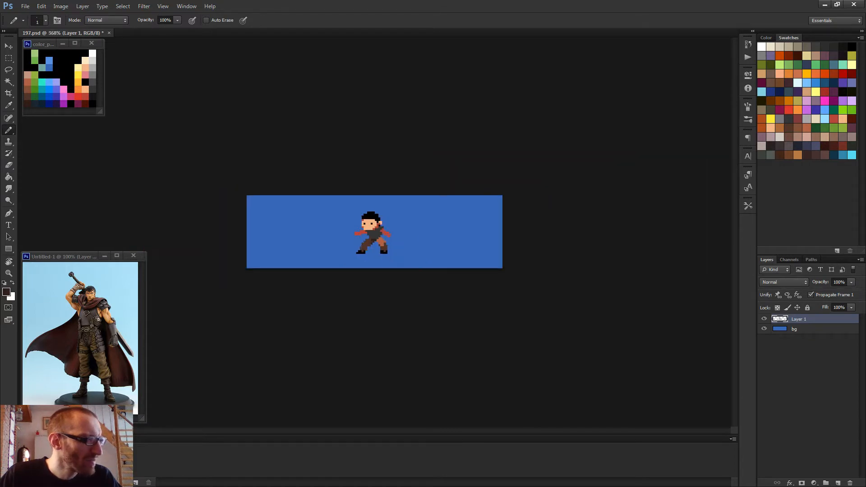
{"action": "scroll", "coordinate": [405, 255], "scroll_direction": "up", "scroll_amount": 2}
{"action": "scroll", "coordinate": [388, 254], "scroll_direction": "up", "scroll_amount": 2}
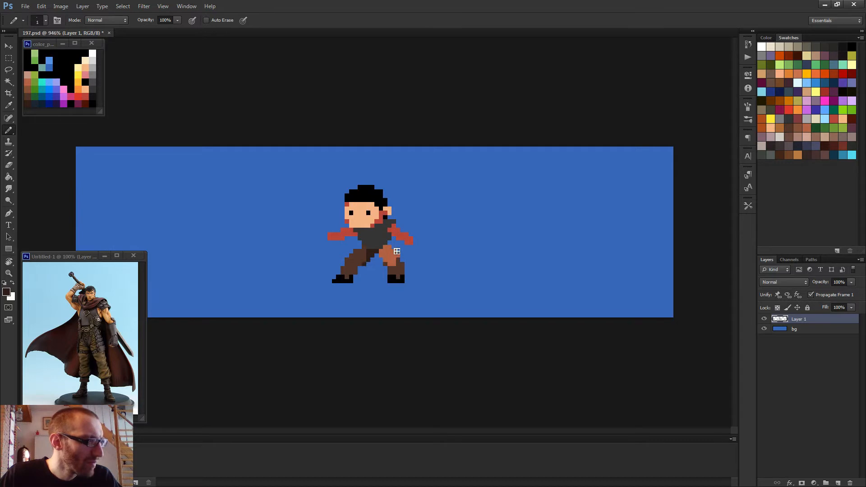
{"action": "scroll", "coordinate": [387, 259], "scroll_direction": "down", "scroll_amount": 2}
{"action": "scroll", "coordinate": [405, 252], "scroll_direction": "up", "scroll_amount": 1}
{"action": "scroll", "coordinate": [389, 253], "scroll_direction": "up", "scroll_amount": 1}
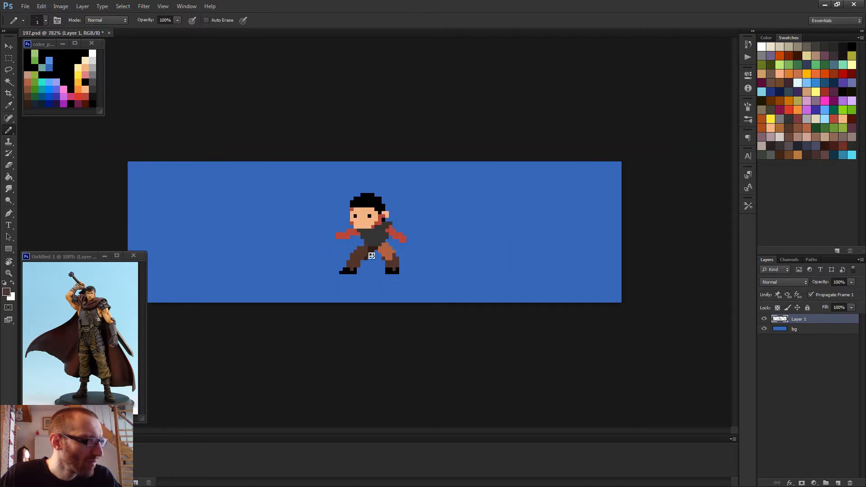
- Extend the back thigh inward at the crotch by two stacked pixels in its own orange-brown
{"action": "scroll", "coordinate": [408, 257], "scroll_direction": "down", "scroll_amount": 2}
{"action": "scroll", "coordinate": [410, 257], "scroll_direction": "down", "scroll_amount": 2}
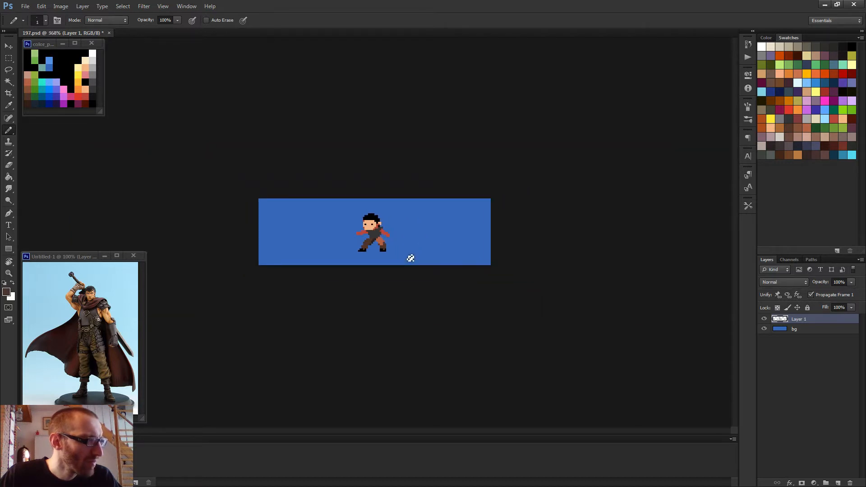
{"action": "scroll", "coordinate": [393, 255], "scroll_direction": "up", "scroll_amount": 3}
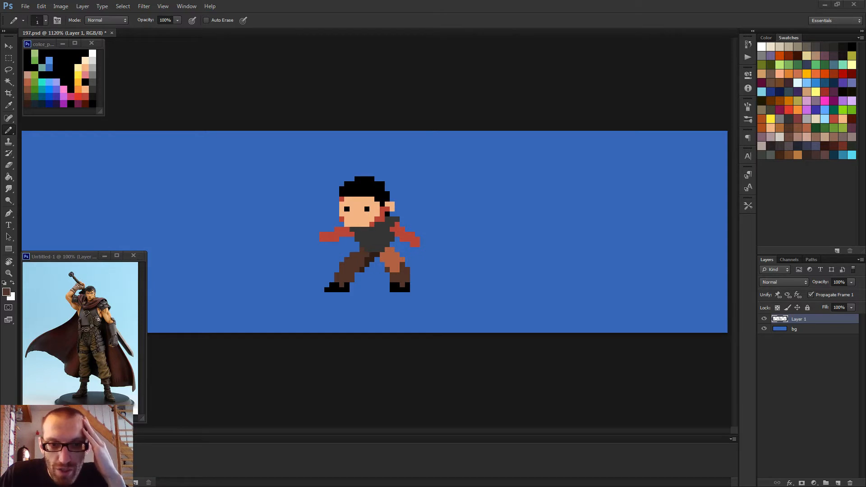
{"action": "key", "text": "alt+Tab"}
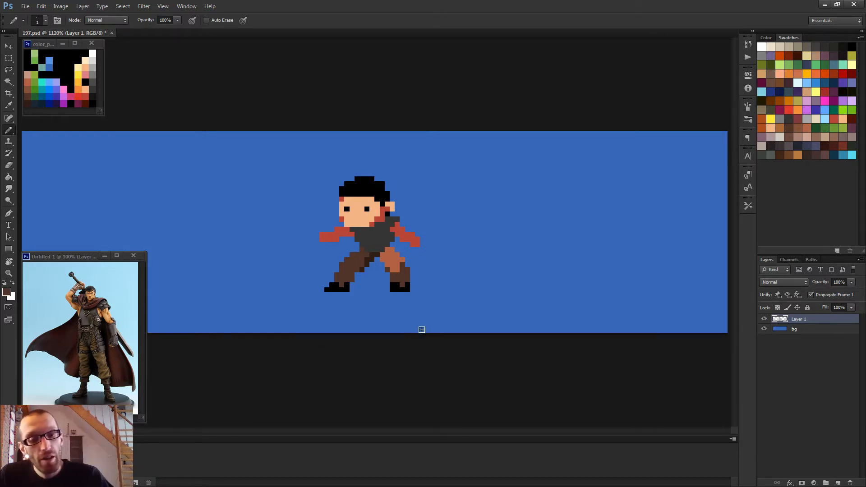
{"action": "scroll", "coordinate": [404, 272], "scroll_direction": "up", "scroll_amount": 2}
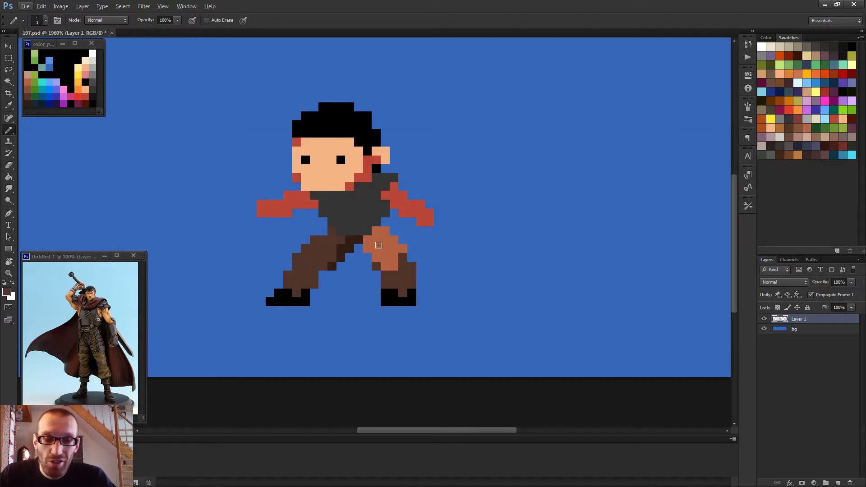
{"action": "left_click", "coordinate": [379, 245], "text": "alt"}
{"action": "left_click_drag", "start_coordinate": [358, 239], "coordinate": [358, 248]}
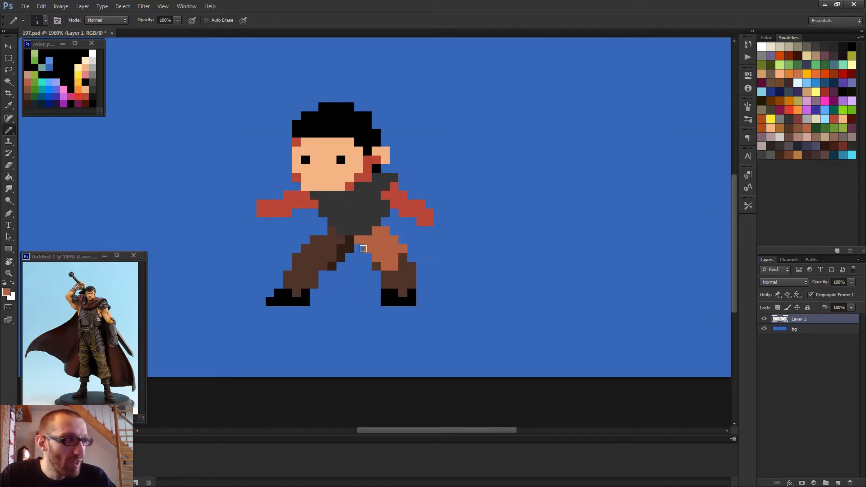
{"action": "scroll", "coordinate": [392, 277], "scroll_direction": "down", "scroll_amount": 5}
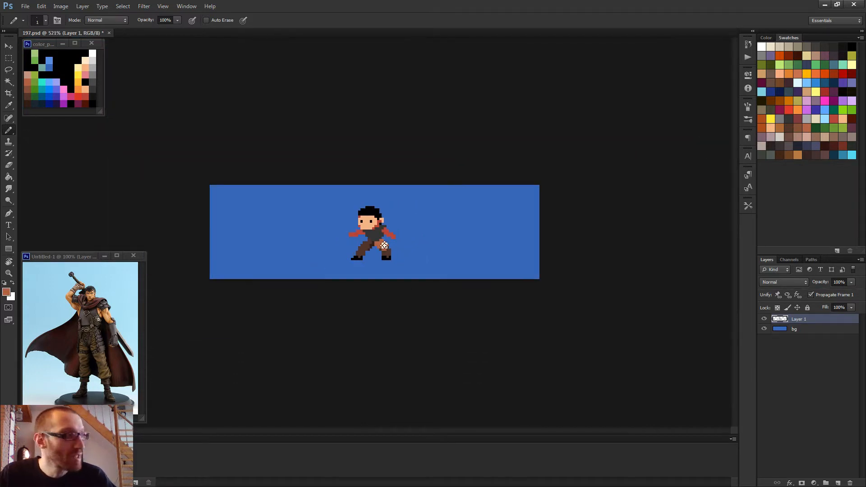
{"action": "scroll", "coordinate": [411, 279], "scroll_direction": "up", "scroll_amount": 4}
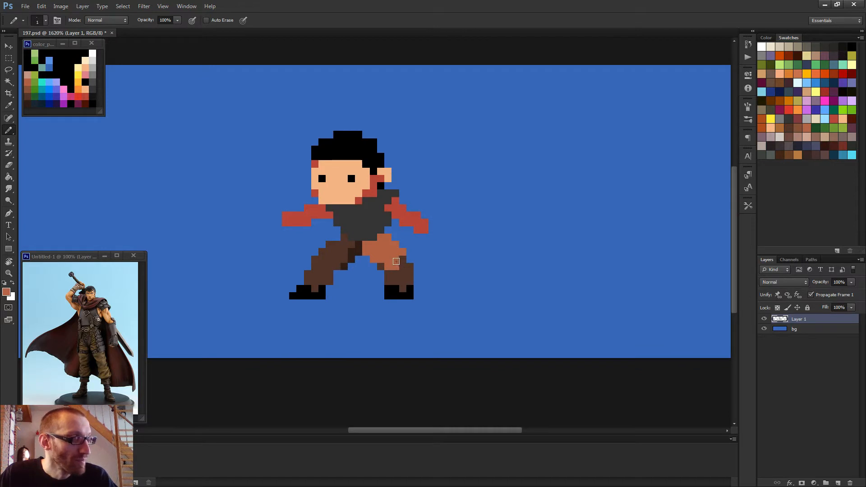
- Try sampled dark brown pixels on the inner and outer edges of the orange-brown back thigh
{"action": "scroll", "coordinate": [405, 271], "scroll_direction": "down", "scroll_amount": 3}
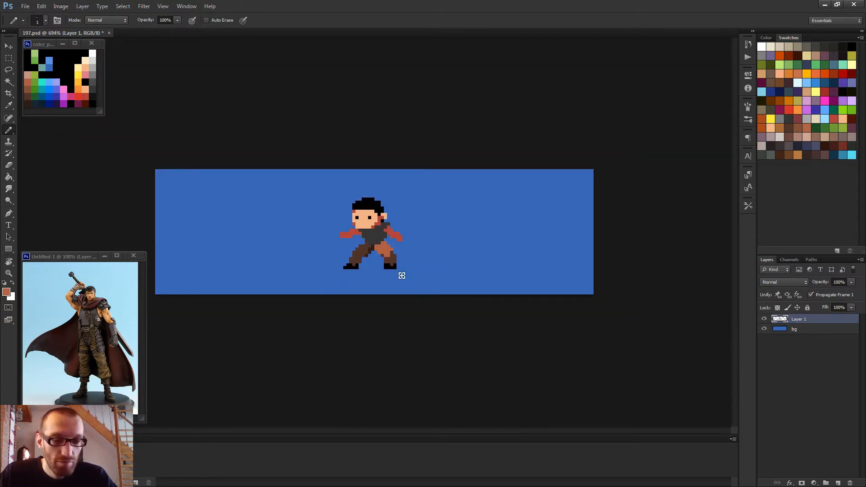
{"action": "scroll", "coordinate": [404, 277], "scroll_direction": "up", "scroll_amount": 3}
{"action": "left_click", "coordinate": [395, 274], "text": "alt"}
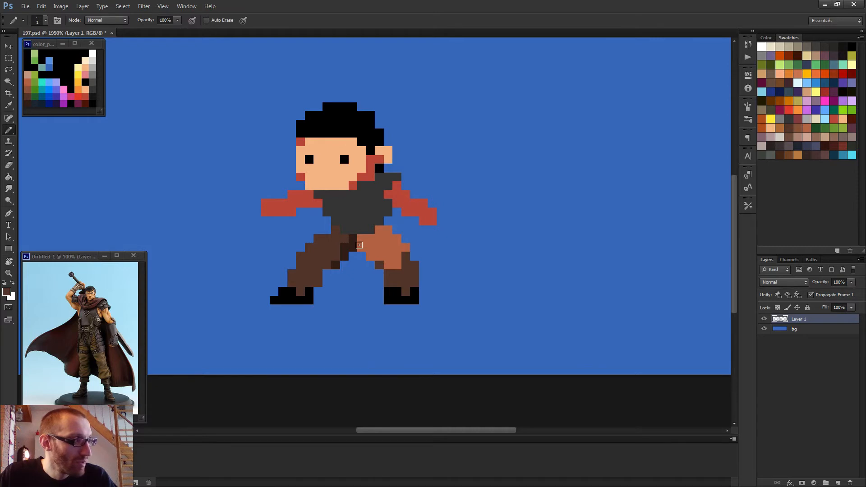
{"action": "left_click", "coordinate": [359, 245]}
{"action": "left_click", "coordinate": [400, 255]}
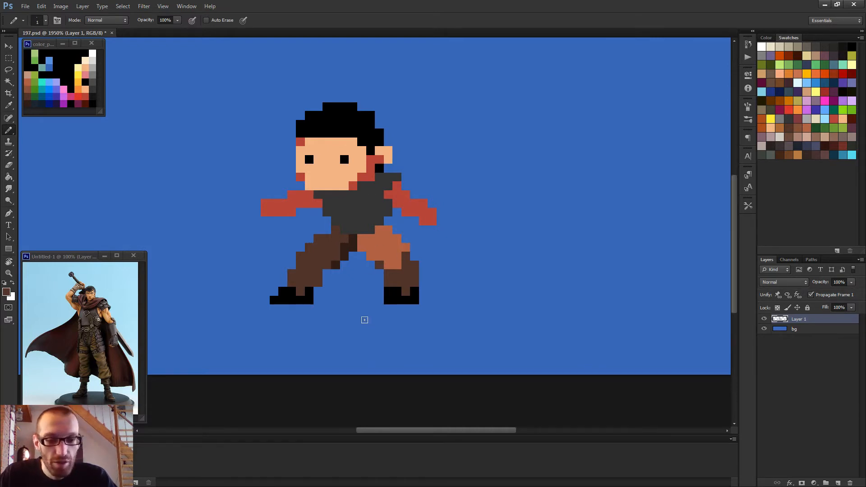
- Paint a two-by-two pixel wrist wrap over the end of the front arm in the palette's pale pinkish brown
{"action": "scroll", "coordinate": [296, 185], "scroll_direction": "down", "scroll_amount": 2}
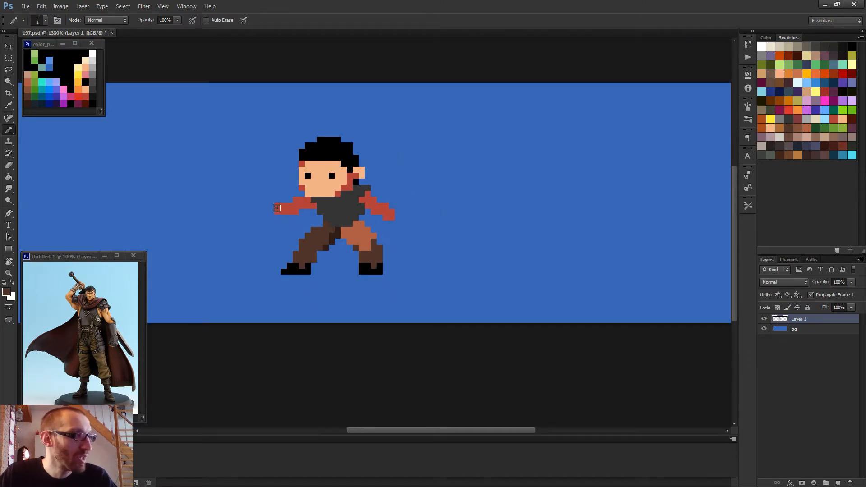
{"action": "scroll", "coordinate": [277, 207], "scroll_direction": "up", "scroll_amount": 2}
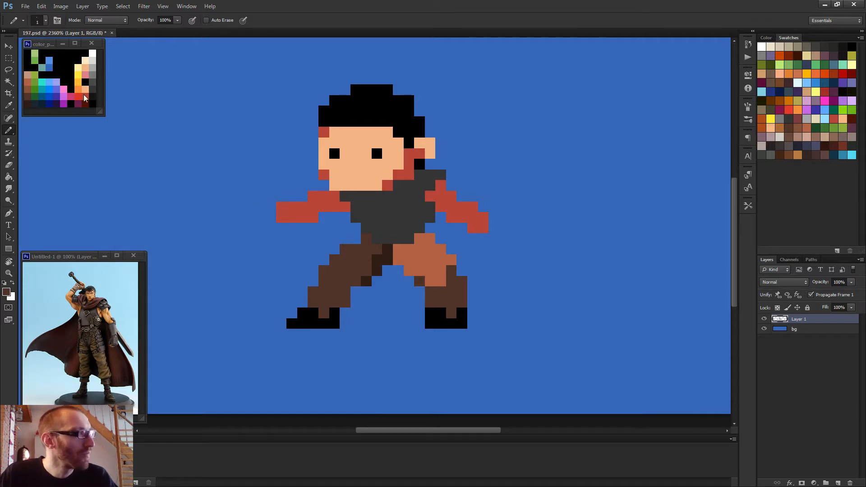
{"action": "left_click", "coordinate": [32, 85], "text": "alt"}
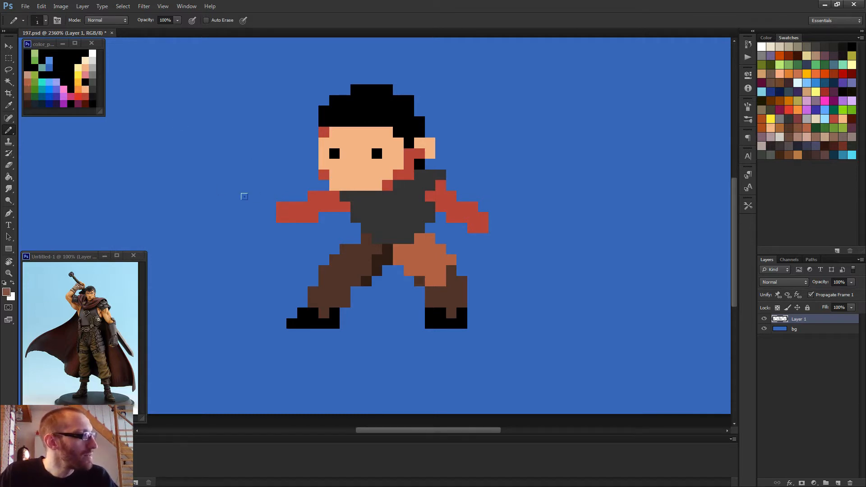
{"action": "left_click_drag", "start_coordinate": [278, 204], "coordinate": [286, 204]}
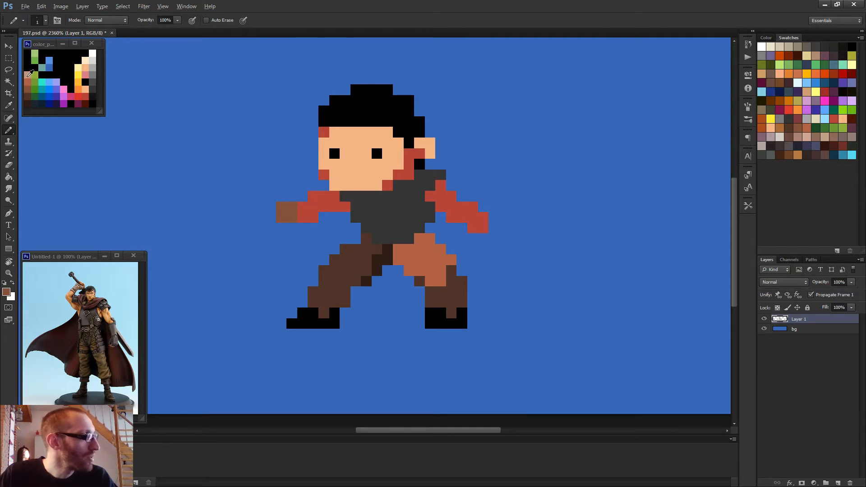
{"action": "left_click", "coordinate": [29, 73], "text": "alt"}
{"action": "left_click_drag", "start_coordinate": [281, 216], "coordinate": [284, 204]}
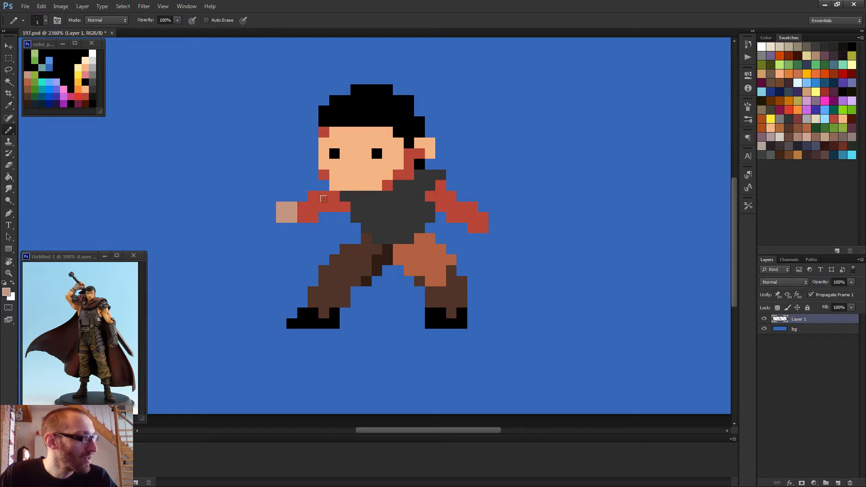
- Draw a hand beyond the wrist wrap in the arm's red, with a single thumb pixel beneath the wrap
{"action": "left_click", "coordinate": [313, 212], "text": "alt"}
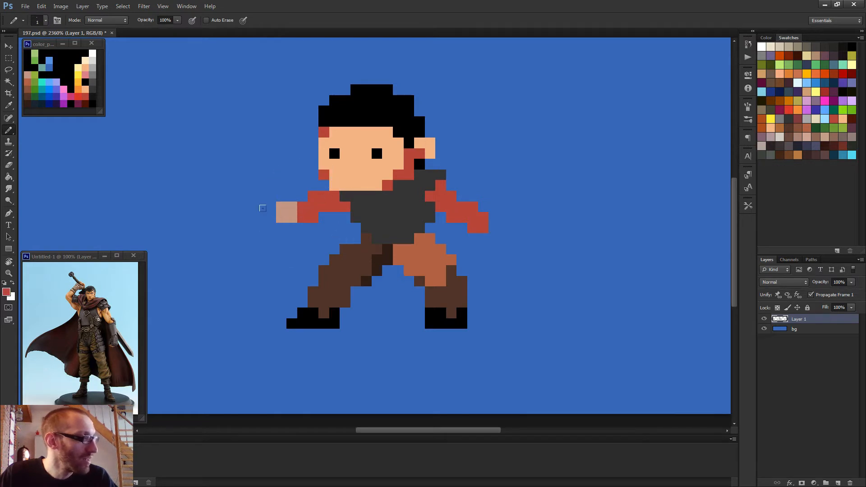
{"action": "left_click", "coordinate": [260, 217]}
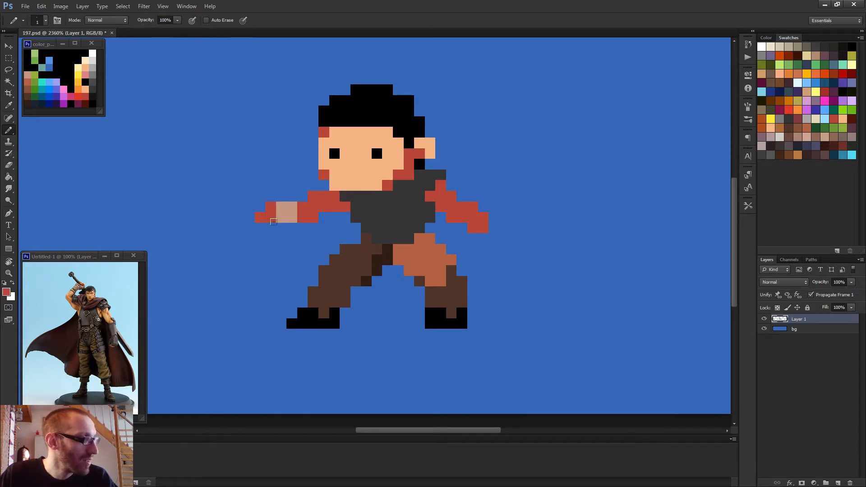
{"action": "left_click", "coordinate": [281, 227]}
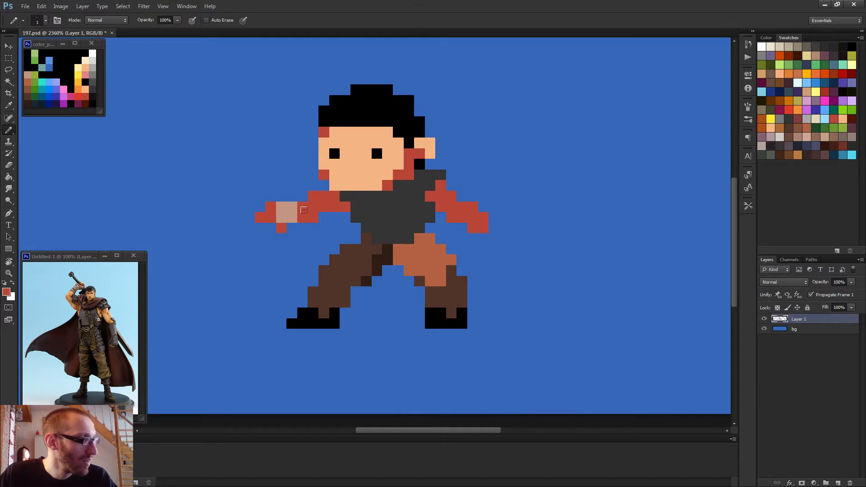
- Shift the wrist wrap's lower row one pixel toward the hand using sampled colors, and erase the red thumb pixel
{"action": "left_click", "coordinate": [280, 215], "text": "alt"}
{"action": "left_click", "coordinate": [270, 217]}
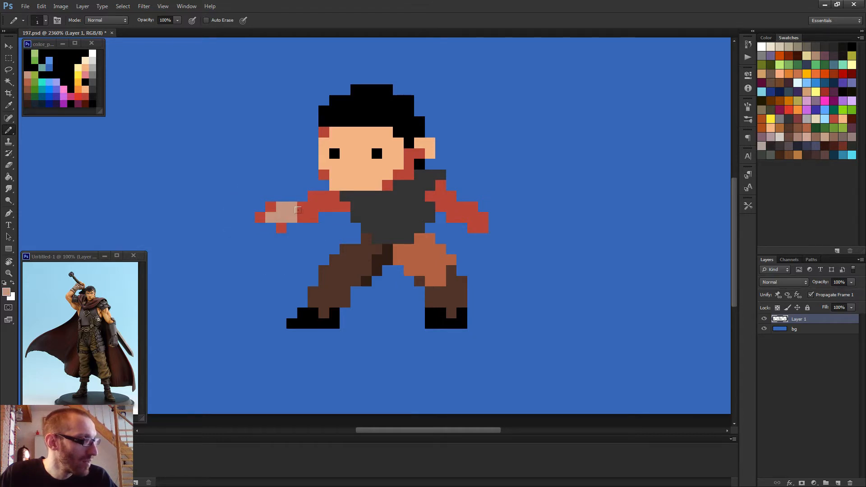
{"action": "left_click", "coordinate": [299, 210], "text": "alt"}
{"action": "left_click", "coordinate": [292, 218]}
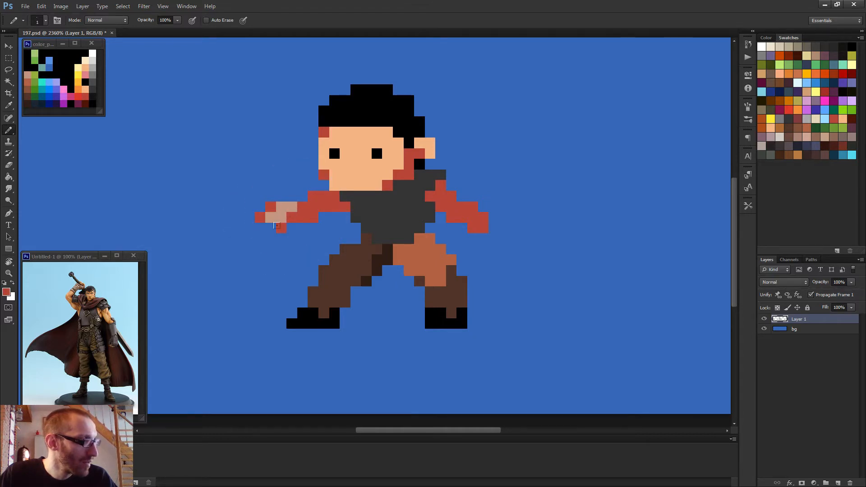
{"action": "key", "text": "e"}
{"action": "scroll", "coordinate": [351, 229], "scroll_direction": "down", "scroll_amount": 5}
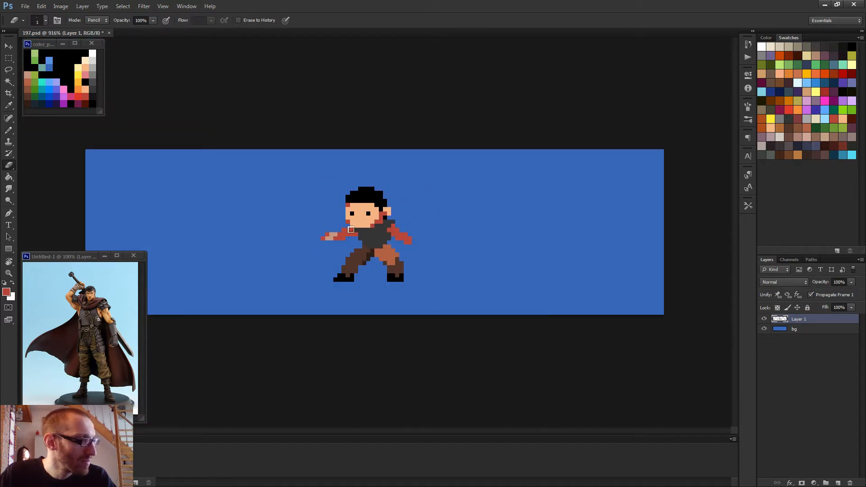
{"action": "scroll", "coordinate": [348, 236], "scroll_direction": "up", "scroll_amount": 3}
{"action": "key", "text": "b"}
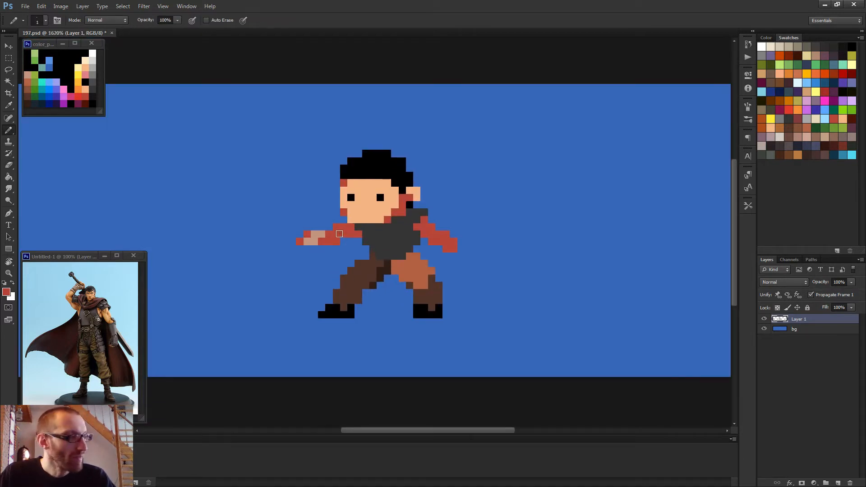
- Highlight the upper edge of the front arm, from the wrap toward the shoulder, with the face's light skin color
{"action": "scroll", "coordinate": [340, 234], "scroll_direction": "up", "scroll_amount": 3}
{"action": "left_click", "coordinate": [391, 168], "text": "alt"}
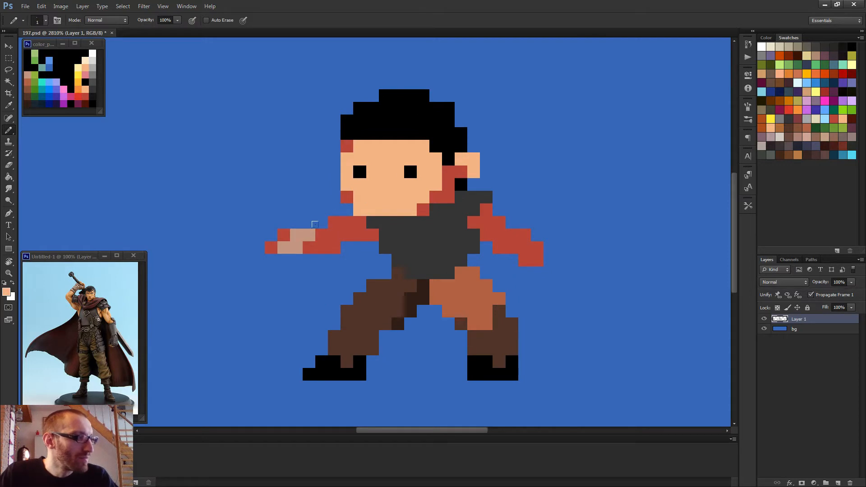
{"action": "mouse_move", "coordinate": [315, 224]}
{"action": "left_mouse_down"}
{"action": "mouse_move", "coordinate": [321, 234]}
{"action": "mouse_move", "coordinate": [347, 222]}
{"action": "left_mouse_up"}
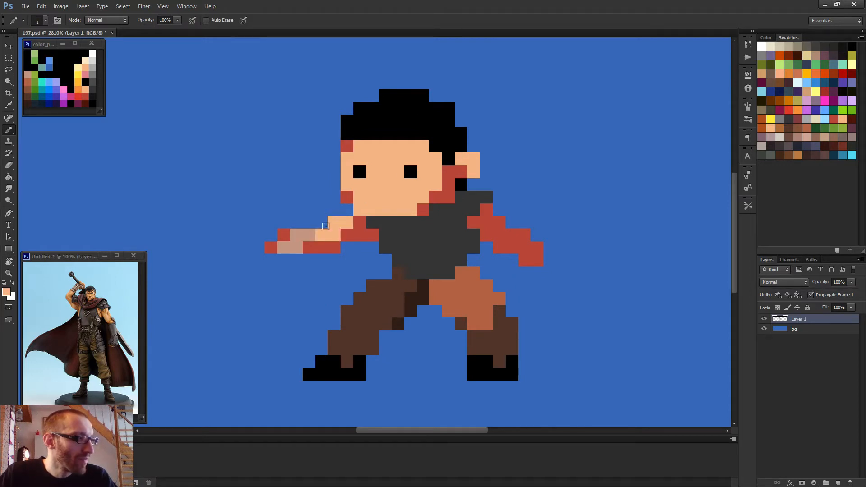
{"action": "scroll", "coordinate": [356, 226], "scroll_direction": "down", "scroll_amount": 4}
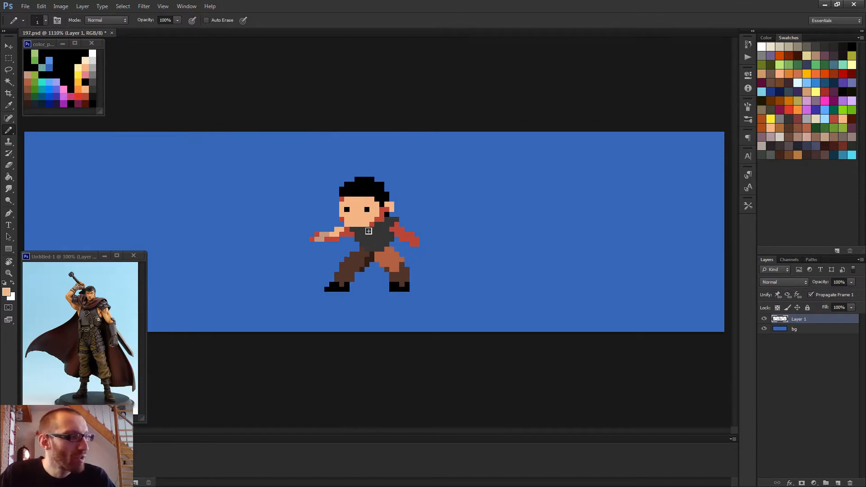
- Try a red shading pixel at the wrist end of the front arm's light skin highlight
{"action": "scroll", "coordinate": [337, 231], "scroll_direction": "up", "scroll_amount": 2}
{"action": "scroll", "coordinate": [329, 230], "scroll_direction": "up", "scroll_amount": 1}
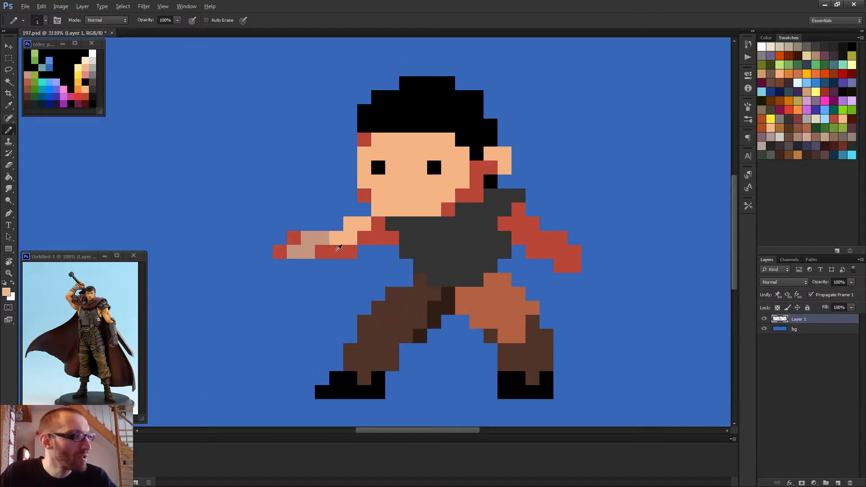
{"action": "left_click", "coordinate": [338, 248], "text": "alt"}
{"action": "left_click", "coordinate": [336, 237]}
{"action": "left_click", "coordinate": [354, 232], "text": "alt"}
{"action": "left_click", "coordinate": [335, 237]}
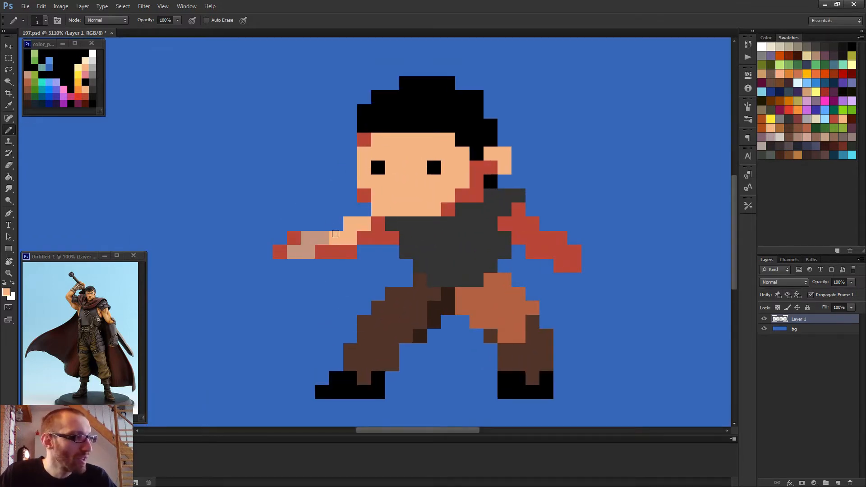
- Recolor the wrist wrap's upper pixel nearest the elbow with the arm's red
{"action": "left_click", "coordinate": [318, 248], "text": "alt"}
{"action": "left_click", "coordinate": [323, 239]}
{"action": "left_click", "coordinate": [315, 244], "text": "alt"}
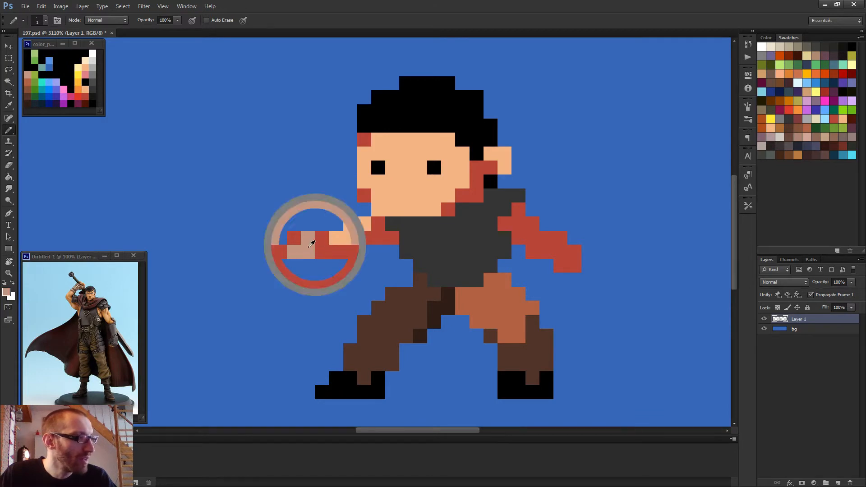
{"action": "scroll", "coordinate": [374, 240], "scroll_direction": "down", "scroll_amount": 2}
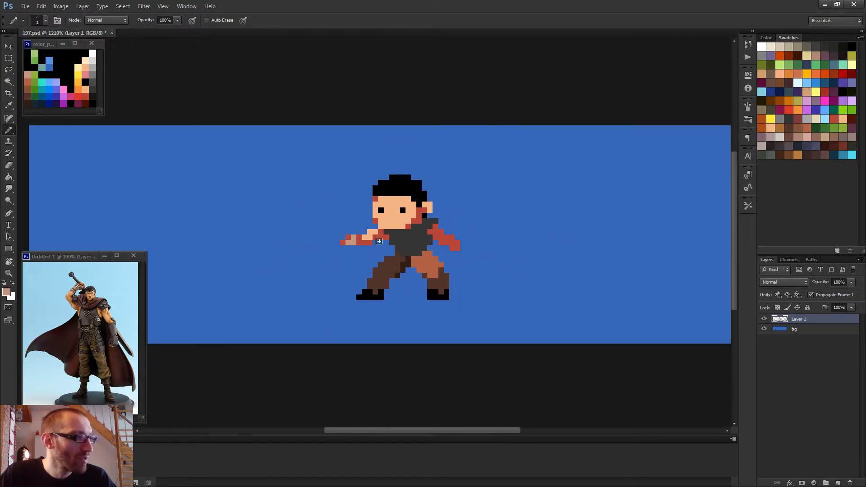
- Try a red thumb pixel below the elbow end of the wrist wrap
{"action": "scroll", "coordinate": [356, 246], "scroll_direction": "up", "scroll_amount": 2}
{"action": "left_click", "coordinate": [347, 241], "text": "alt"}
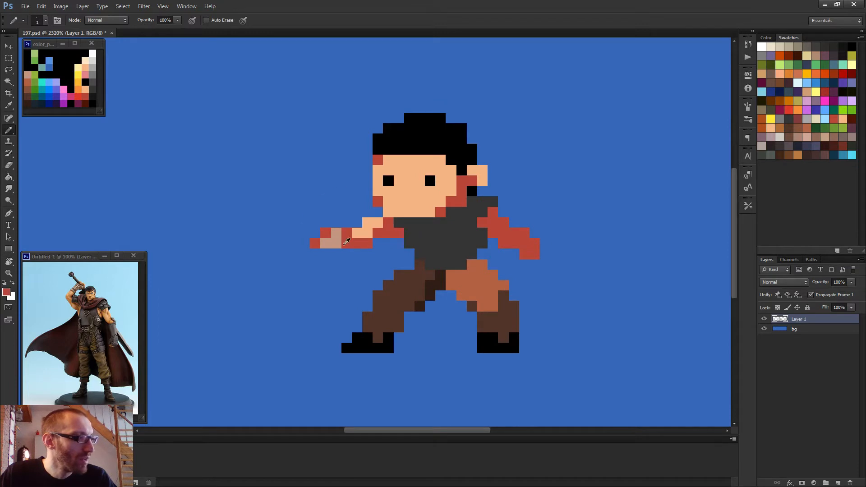
{"action": "left_click", "coordinate": [338, 253]}
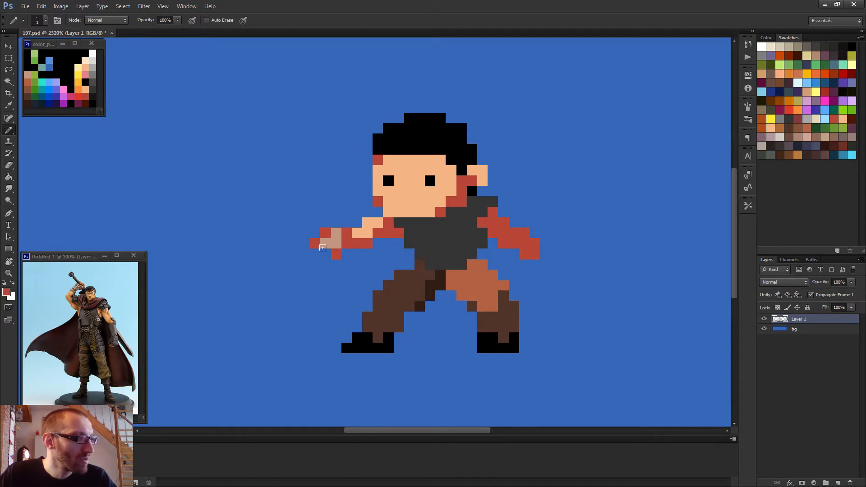
{"action": "key", "text": "e"}
{"action": "scroll", "coordinate": [343, 245], "scroll_direction": "down", "scroll_amount": 4}
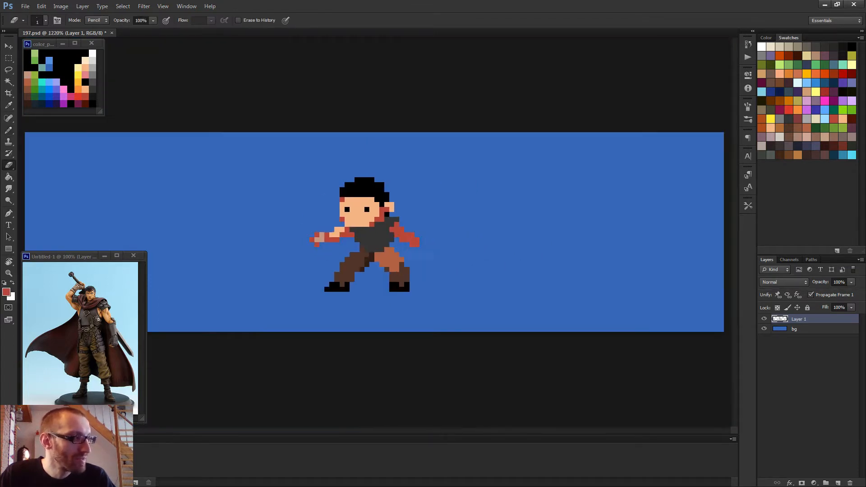
{"action": "scroll", "coordinate": [316, 241], "scroll_direction": "up", "scroll_amount": 3}
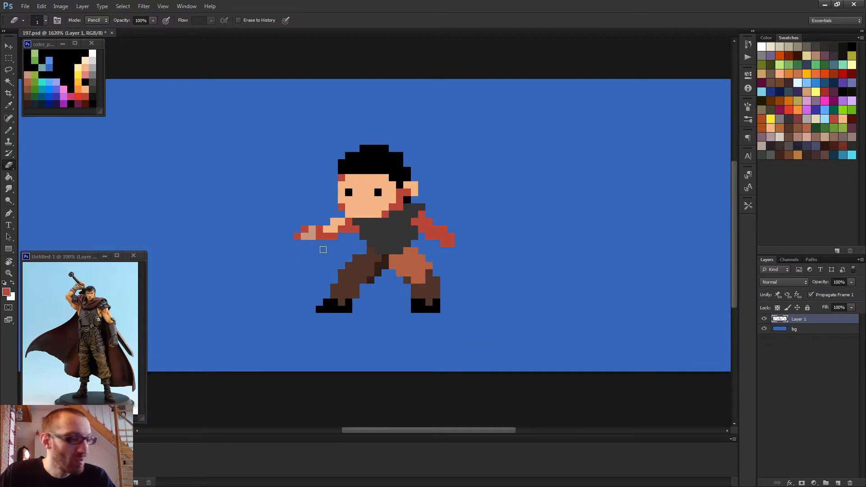
{"action": "key", "text": "b"}
{"action": "scroll", "coordinate": [351, 241], "scroll_direction": "down", "scroll_amount": 2}
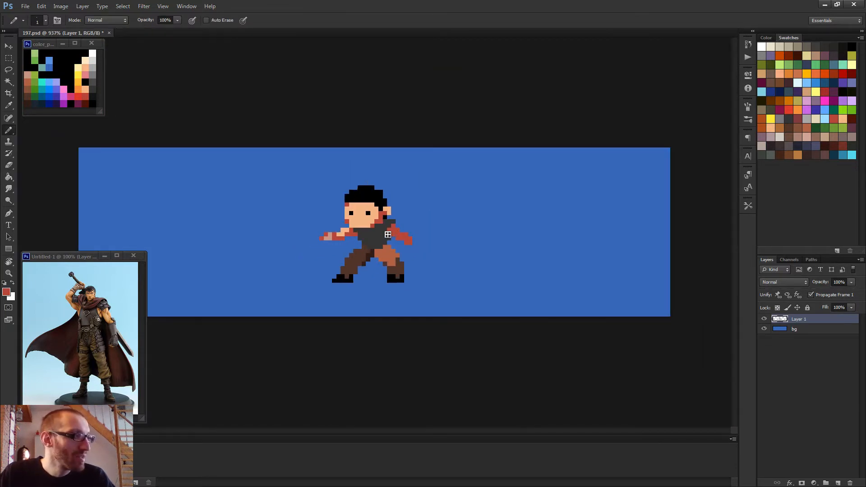
{"action": "scroll", "coordinate": [329, 231], "scroll_direction": "up", "scroll_amount": 3}
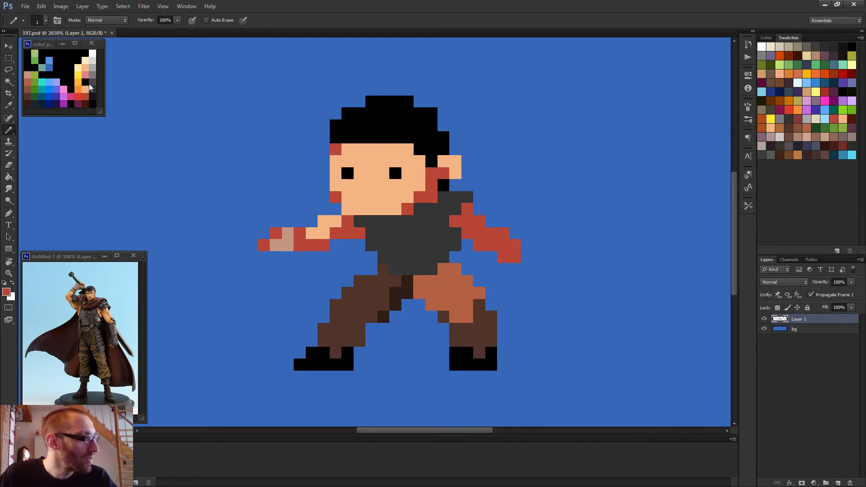
- Recolor the front arm's wrist wrap with the purple from the color palette image
{"action": "left_click", "coordinate": [57, 89], "text": "alt"}
{"action": "left_click", "coordinate": [287, 233]}
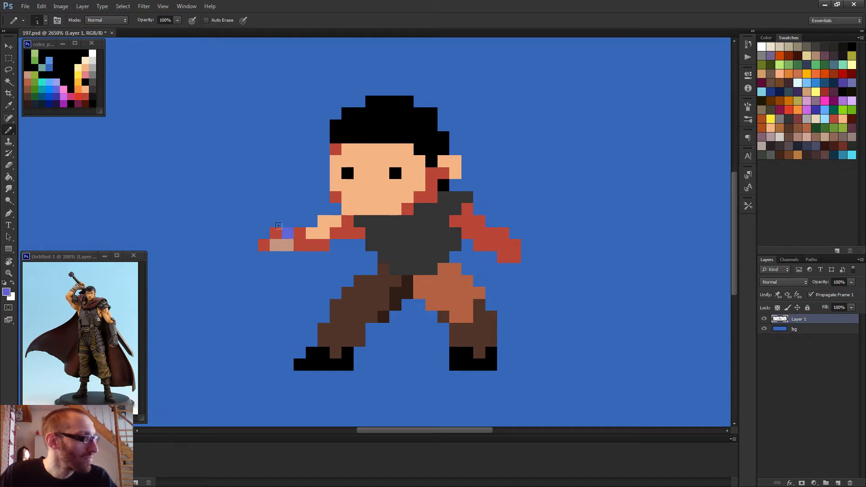
{"action": "left_click_drag", "start_coordinate": [287, 244], "coordinate": [281, 243]}
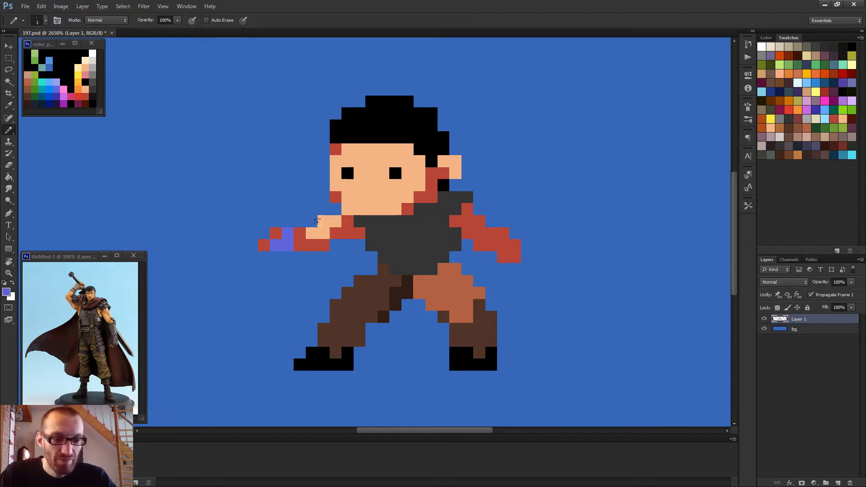
- Try a broad sword blade sloping down from the back hand, in the torso's dark gray with a 5-pixel pencil
{"action": "scroll", "coordinate": [336, 233], "scroll_direction": "down", "scroll_amount": 4}
{"action": "left_click", "coordinate": [411, 232], "text": "alt"}
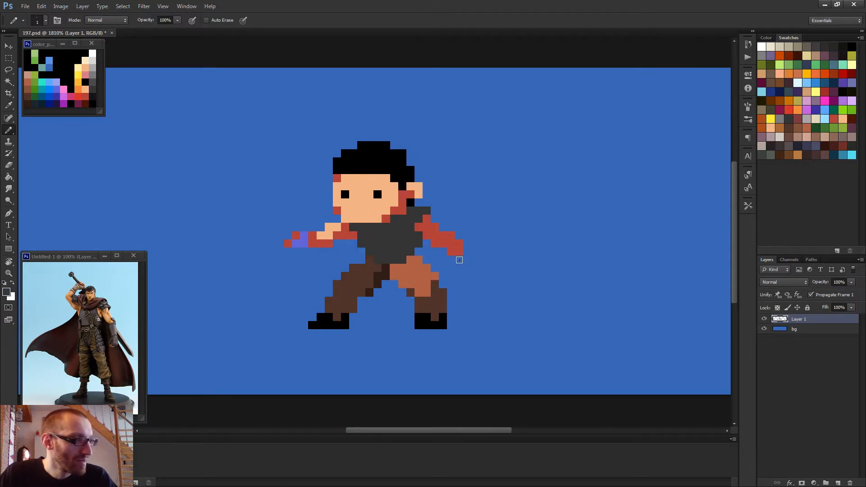
{"action": "left_click_drag", "start_coordinate": [459, 261], "coordinate": [479, 267]}
{"action": "left_click", "coordinate": [460, 254]}
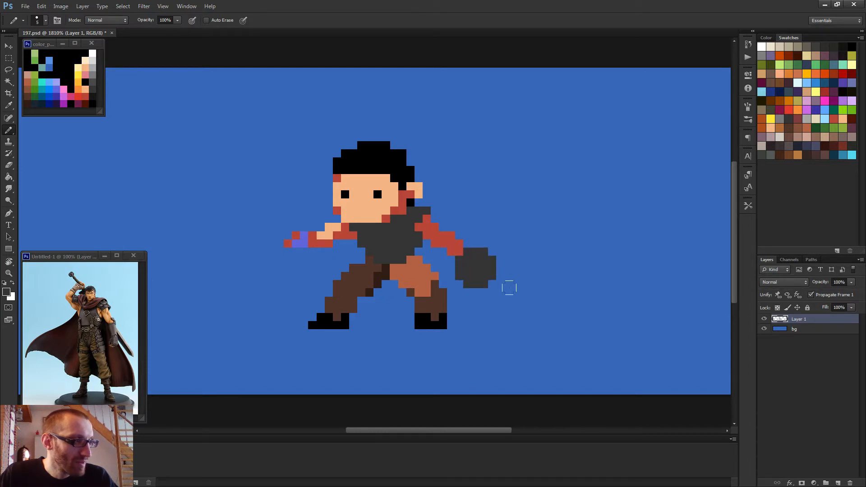
{"action": "left_click", "coordinate": [530, 295], "text": "shift"}
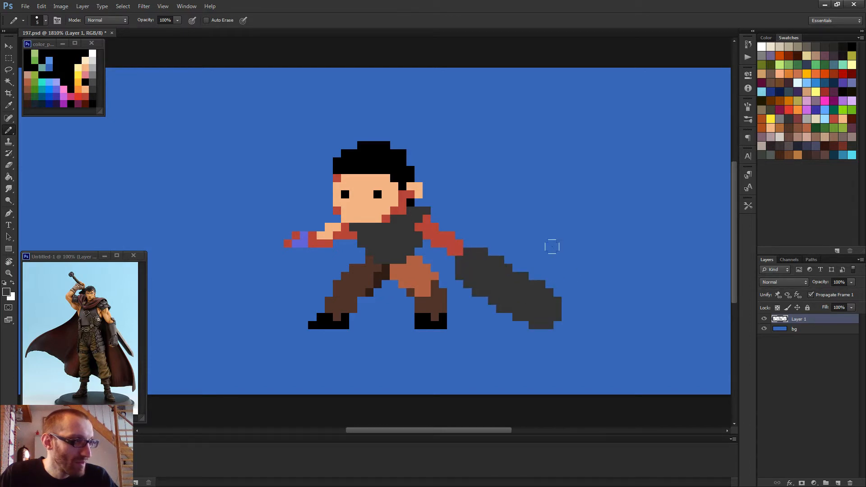
{"action": "left_click_drag", "start_coordinate": [539, 265], "coordinate": [470, 310]}
- Square off the trial blade's tip with single dark gray pixels and trim stray pixels along its lower edge
{"action": "left_click", "coordinate": [565, 325]}
{"action": "left_click", "coordinate": [557, 325]}
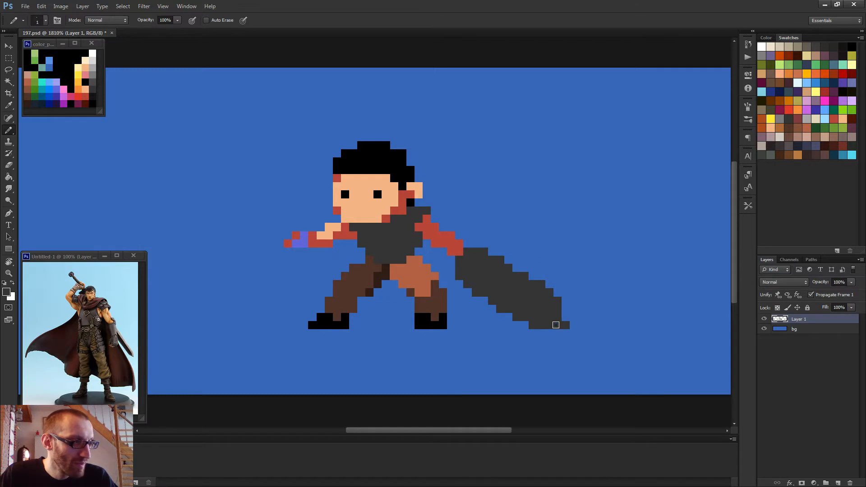
{"action": "left_click", "coordinate": [566, 317]}
{"action": "left_click", "coordinate": [566, 309]}
{"action": "key", "text": "e"}
{"action": "left_click", "coordinate": [534, 325]}
{"action": "scroll", "coordinate": [541, 309], "scroll_direction": "down", "scroll_amount": 5}
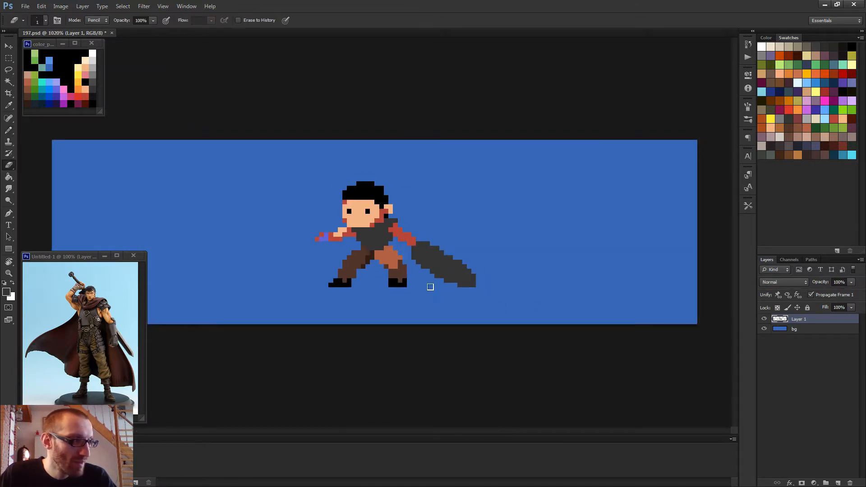
{"action": "left_click", "coordinate": [445, 281]}
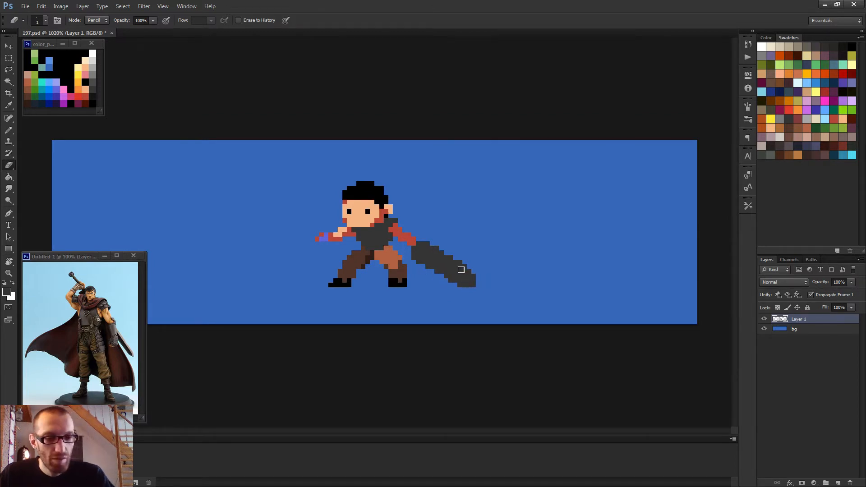
- Select the trial blade by its color, delete it and clear the selection
{"action": "key", "text": "w"}
{"action": "left_click", "coordinate": [461, 271]}
{"action": "key", "text": "e"}
{"action": "key", "text": "Delete"}
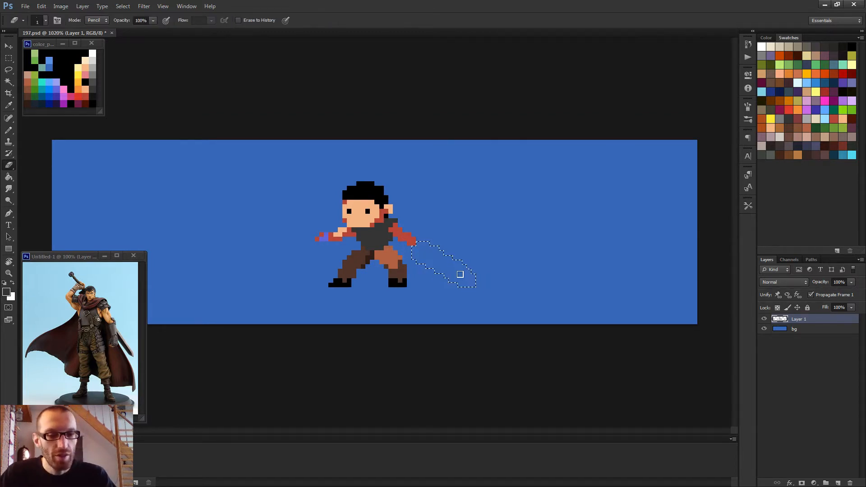
{"action": "key", "text": "ctrl+d"}
{"action": "key", "text": "b"}
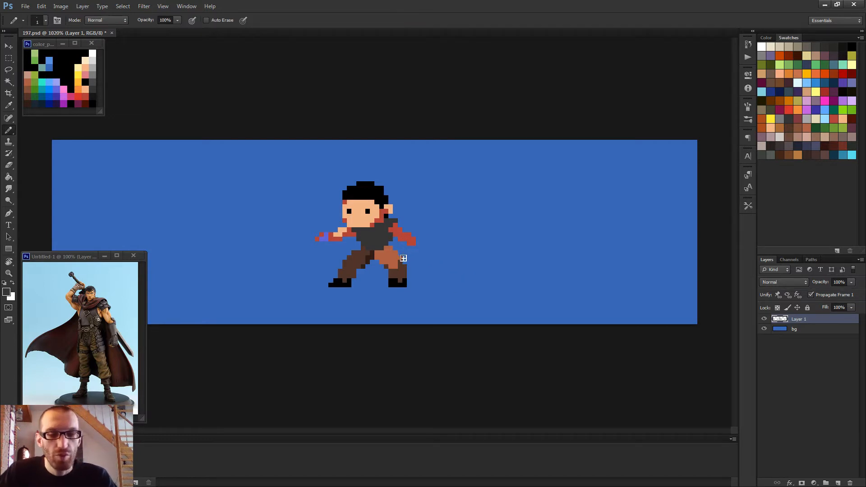
- Try a shorter straight 5-pixel dark gray blade from the back hand, and undo it
{"action": "scroll", "coordinate": [433, 251], "scroll_direction": "up", "scroll_amount": 2}
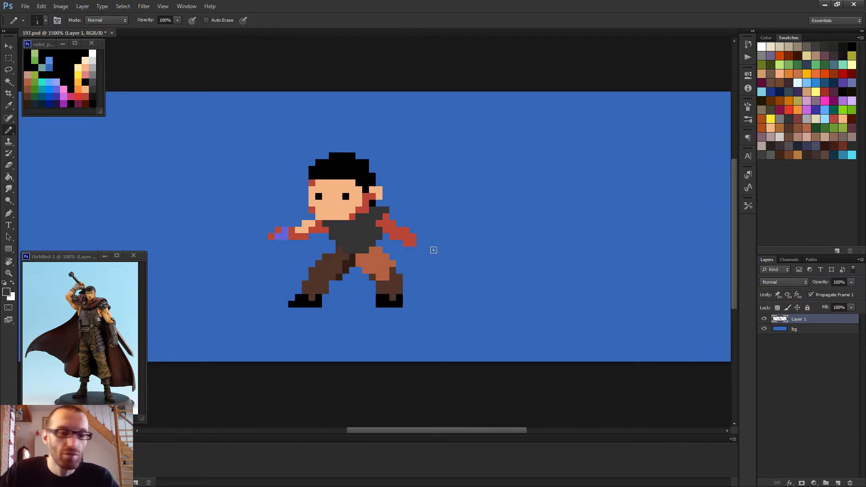
{"action": "scroll", "coordinate": [411, 244], "scroll_direction": "up", "scroll_amount": 2}
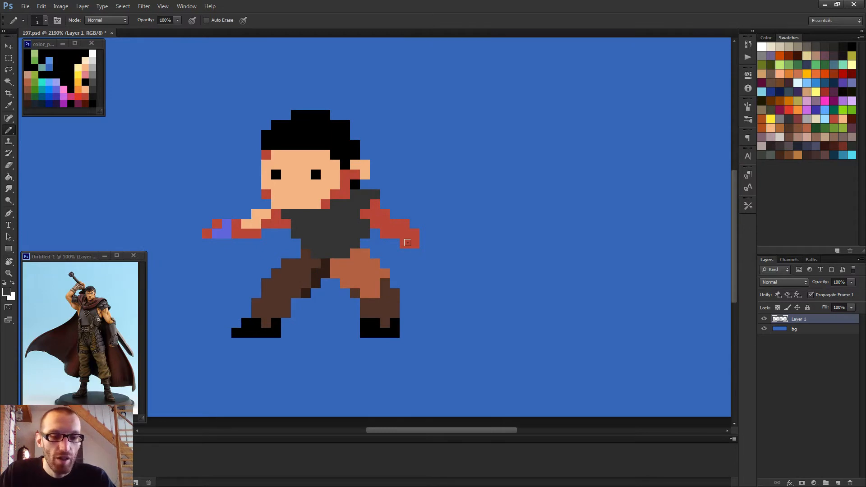
{"action": "right_click", "coordinate": [411, 253], "text": "alt"}
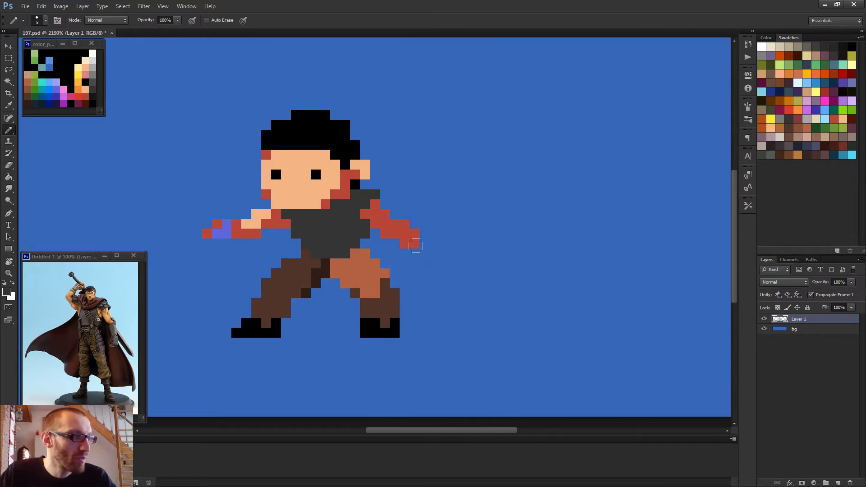
{"action": "left_click", "coordinate": [434, 263]}
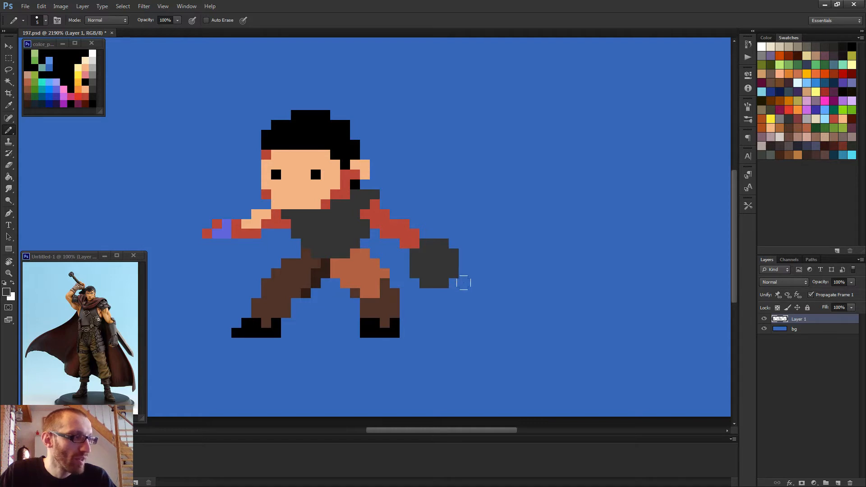
{"action": "left_click", "coordinate": [492, 297], "text": "shift"}
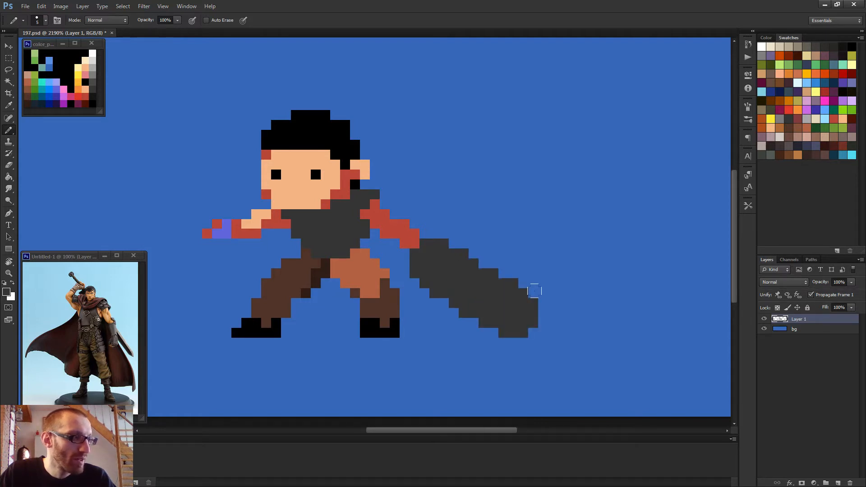
{"action": "scroll", "coordinate": [498, 276], "scroll_direction": "down", "scroll_amount": 3}
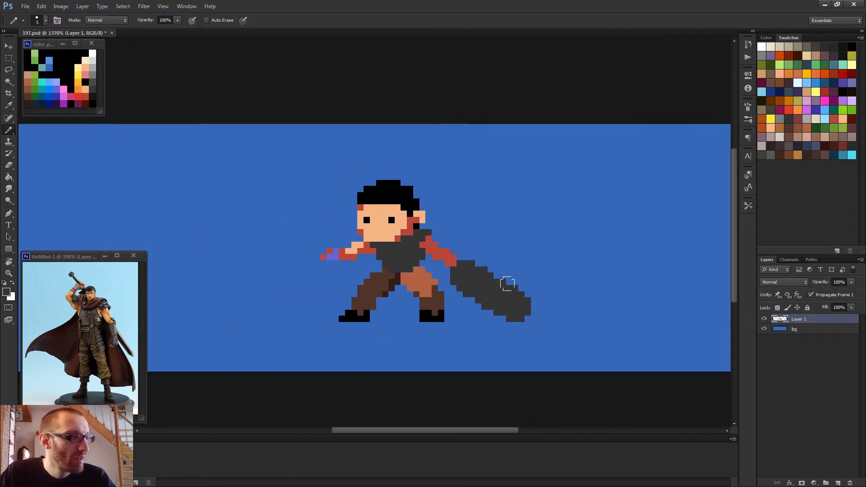
{"action": "key", "text": "ctrl+alt+z"}
{"action": "key", "text": "ctrl+alt+z"}
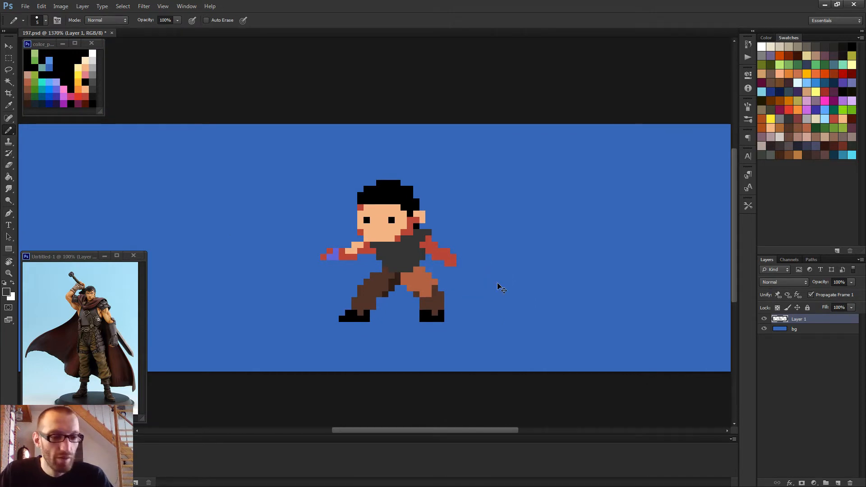
- Try a narrower dark gray blade with a 3-pixel pencil from the back hand, and undo it
{"action": "mouse_move", "coordinate": [493, 285]}
{"action": "left_mouse_down"}
{"action": "mouse_move", "coordinate": [470, 286]}
{"action": "mouse_move", "coordinate": [483, 285]}
{"action": "left_mouse_up"}
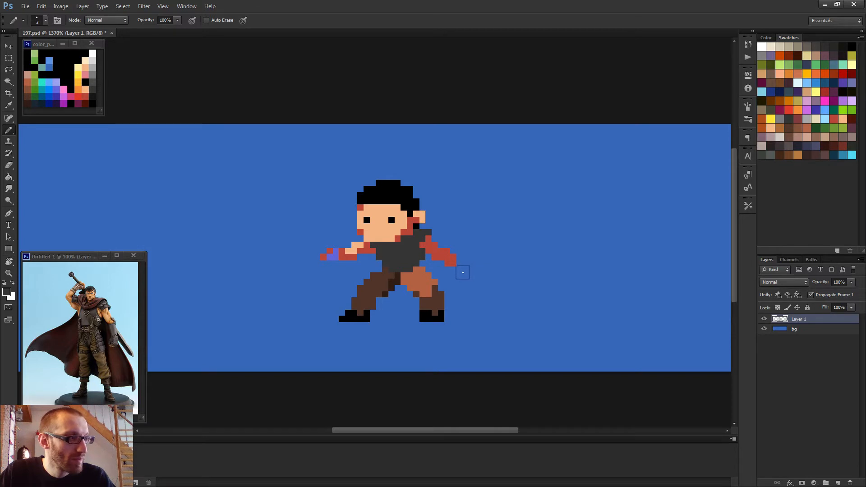
{"action": "left_click", "coordinate": [465, 273]}
{"action": "left_click", "coordinate": [514, 306], "text": "shift"}
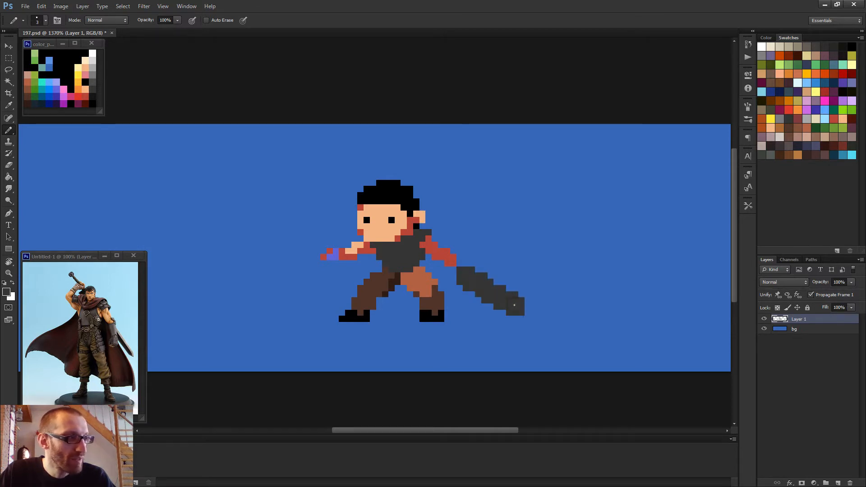
{"action": "scroll", "coordinate": [538, 310], "scroll_direction": "down", "scroll_amount": 4}
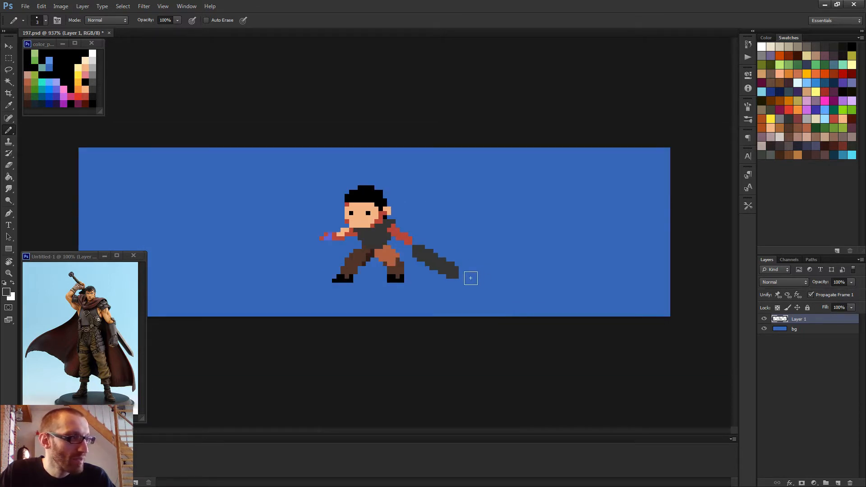
{"action": "scroll", "coordinate": [469, 277], "scroll_direction": "down", "scroll_amount": 3}
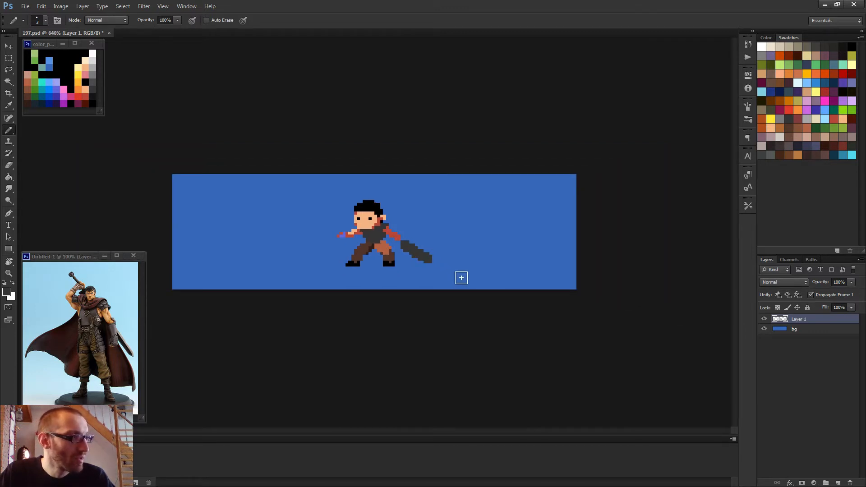
{"action": "scroll", "coordinate": [451, 273], "scroll_direction": "up", "scroll_amount": 6}
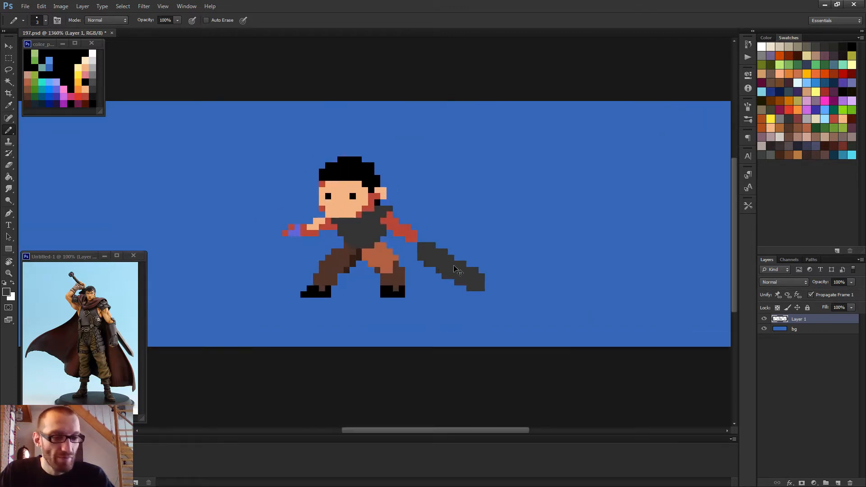
{"action": "key", "text": "ctrl+alt+z"}
{"action": "key", "text": "ctrl+alt+z"}
- Outline a blade widening from the back hand toward its tip at foot level, using 1-pixel dark gray lines
{"action": "key", "text": "bracketleft"}
{"action": "key", "text": "bracketleft"}
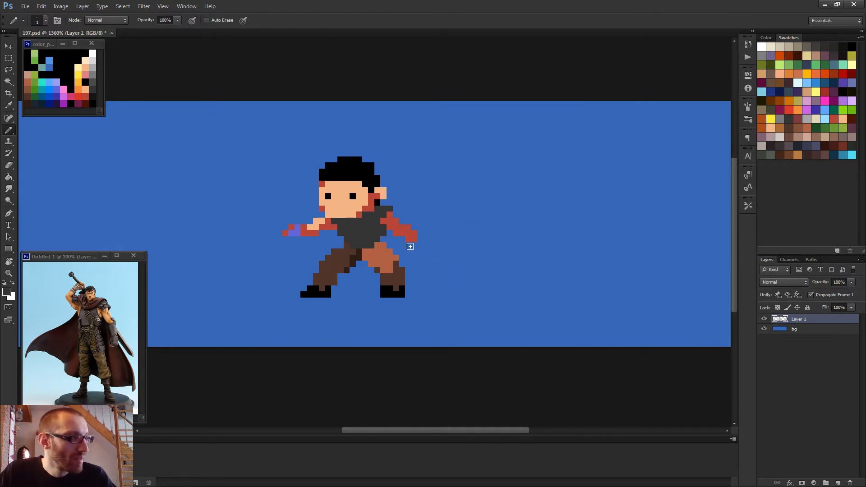
{"action": "left_click", "coordinate": [410, 247]}
{"action": "left_click", "coordinate": [445, 290], "text": "shift"}
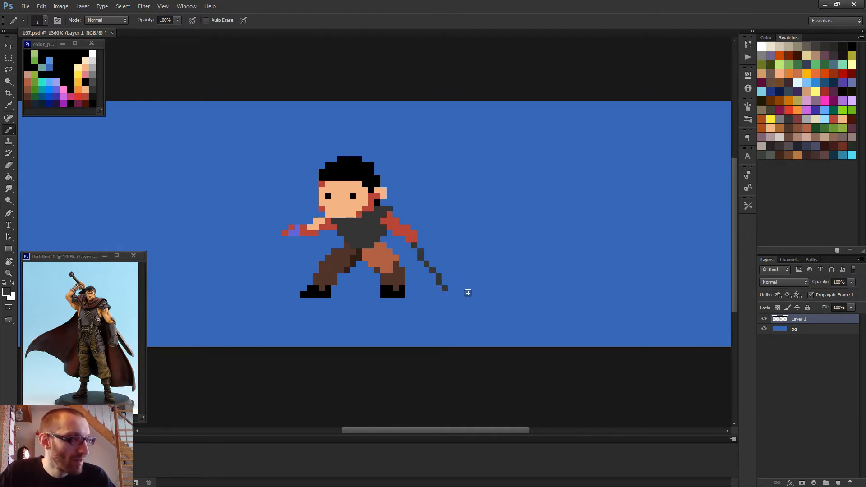
{"action": "left_click", "coordinate": [464, 294], "text": "shift"}
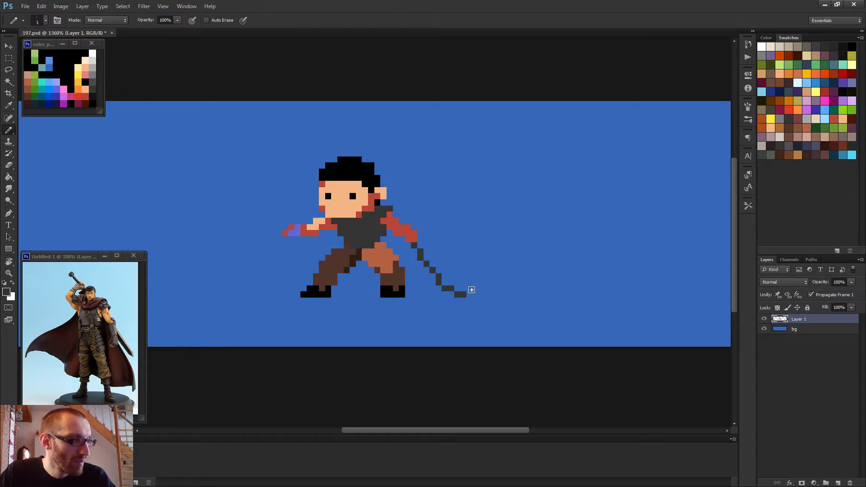
{"action": "left_click_drag", "start_coordinate": [470, 289], "coordinate": [457, 290]}
{"action": "left_click", "coordinate": [470, 270], "text": "shift"}
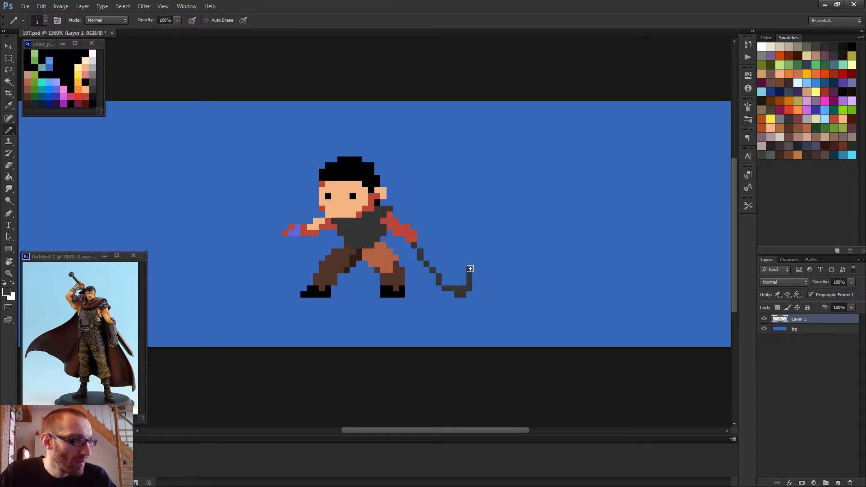
{"action": "left_click", "coordinate": [426, 239], "text": "shift"}
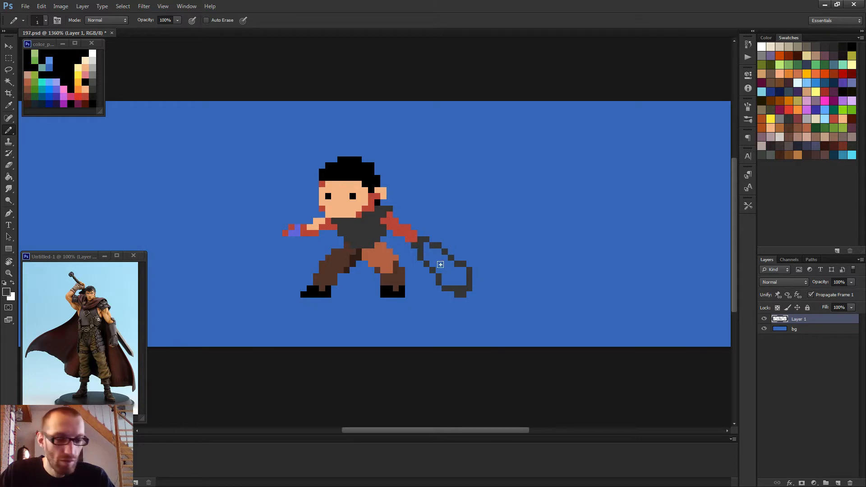
- Fill the blade outline with dark gray and extend its tip to a squared lower corner
{"action": "key", "text": "g"}
{"action": "left_click", "coordinate": [454, 276]}
{"action": "scroll", "coordinate": [475, 294], "scroll_direction": "down", "scroll_amount": 1}
{"action": "scroll", "coordinate": [476, 294], "scroll_direction": "down", "scroll_amount": 1}
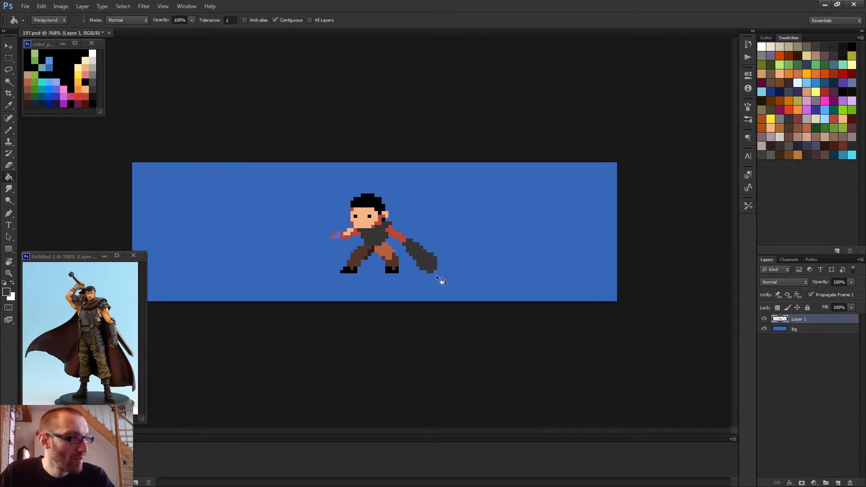
{"action": "key", "text": "b"}
{"action": "scroll", "coordinate": [458, 275], "scroll_direction": "up", "scroll_amount": 2}
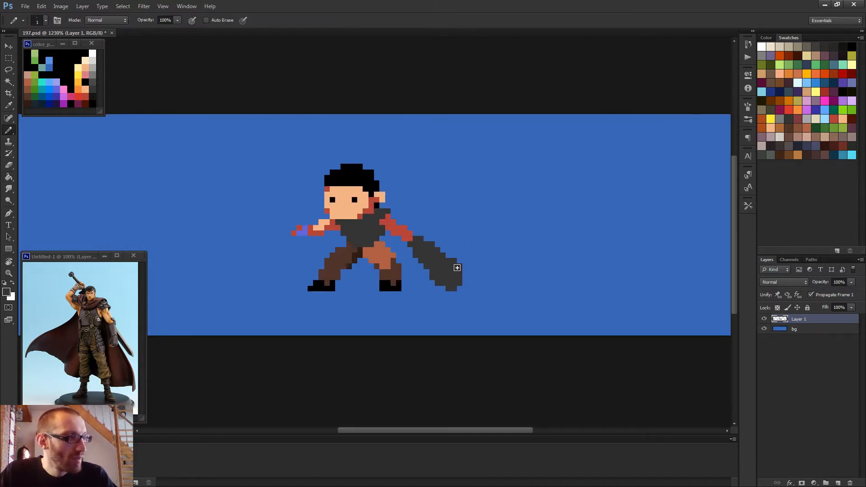
{"action": "left_click_drag", "start_coordinate": [456, 269], "coordinate": [462, 290]}
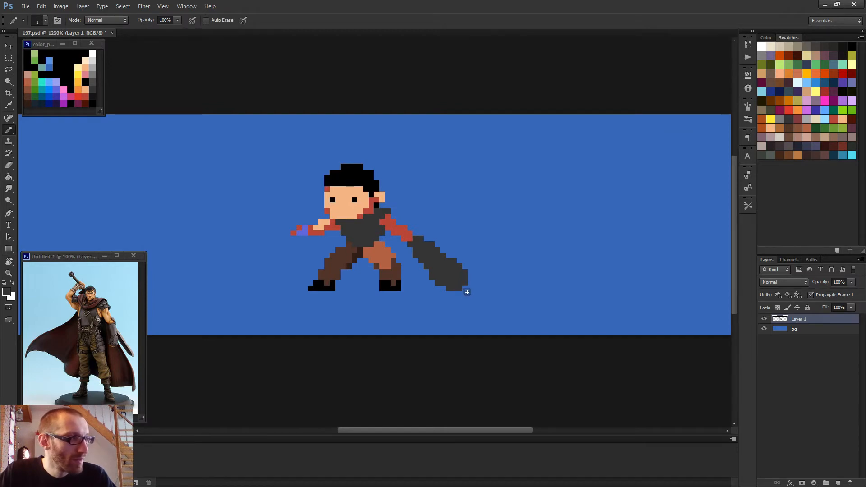
- Remove the filled widening blade from the back hand, clear the selection and return to the Pencil tool
{"action": "scroll", "coordinate": [487, 294], "scroll_direction": "down", "scroll_amount": 1}
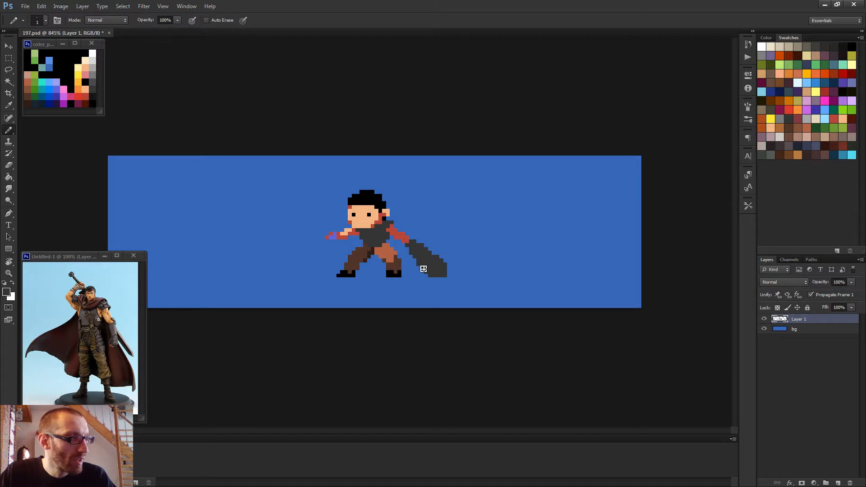
{"action": "scroll", "coordinate": [457, 274], "scroll_direction": "down", "scroll_amount": 1}
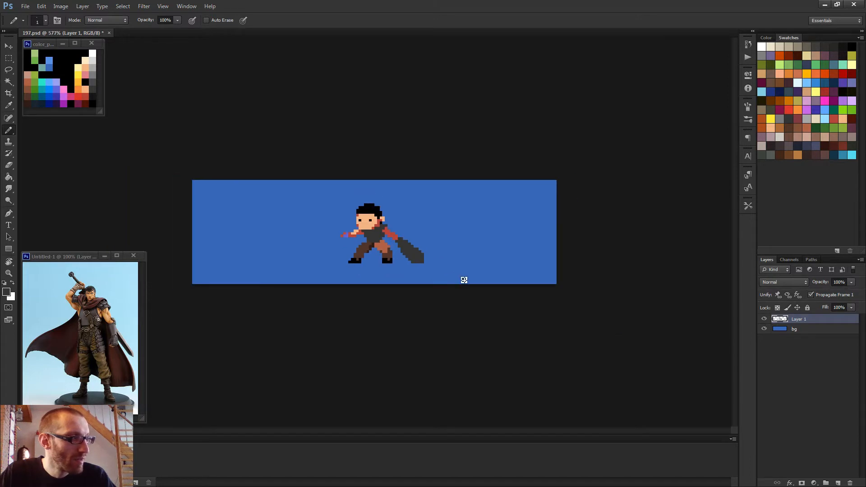
{"action": "scroll", "coordinate": [458, 282], "scroll_direction": "down", "scroll_amount": 1}
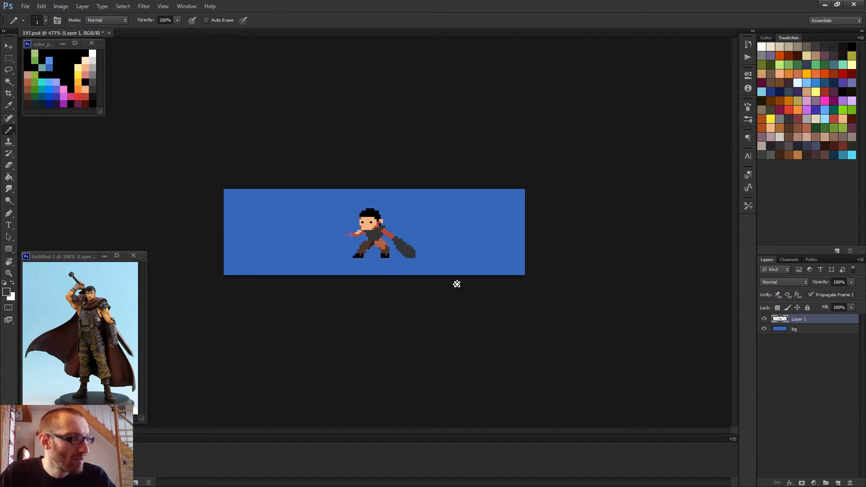
{"action": "scroll", "coordinate": [446, 284], "scroll_direction": "up", "scroll_amount": 2}
{"action": "key", "text": "x"}
{"action": "key", "text": "w"}
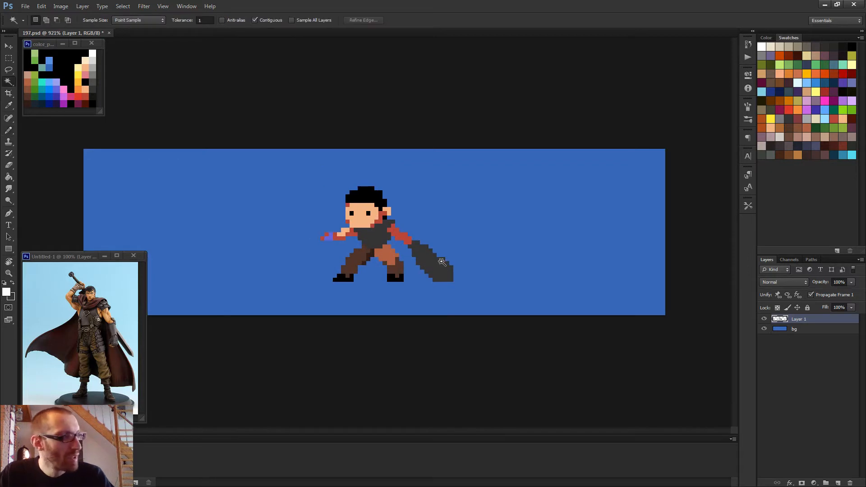
{"action": "left_click", "coordinate": [442, 262]}
{"action": "key", "text": "Delete"}
{"action": "key", "text": "ctrl+d"}
{"action": "key", "text": "b"}
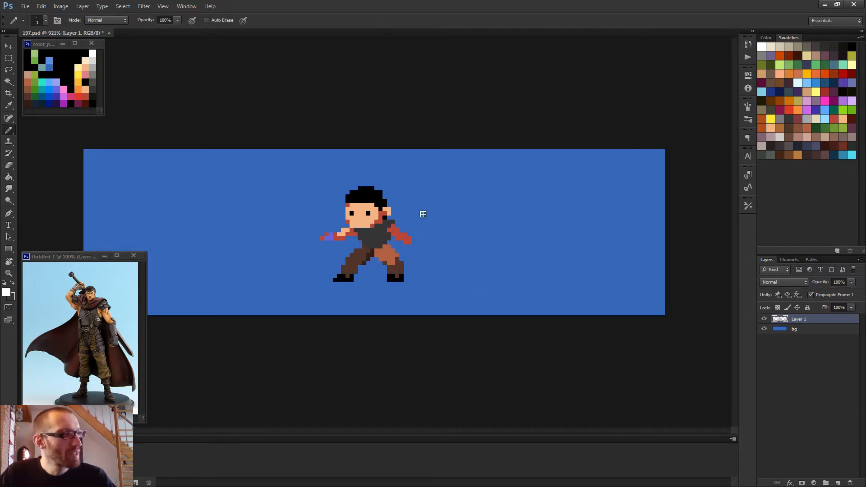
- Enlarge the end of the back arm with a 4-pixel pencil dab in its reddish skin tone, then return the pencil to 1 pixel
{"action": "scroll", "coordinate": [408, 247], "scroll_direction": "up", "scroll_amount": 2}
{"action": "left_click_drag", "start_coordinate": [416, 254], "coordinate": [427, 258]}
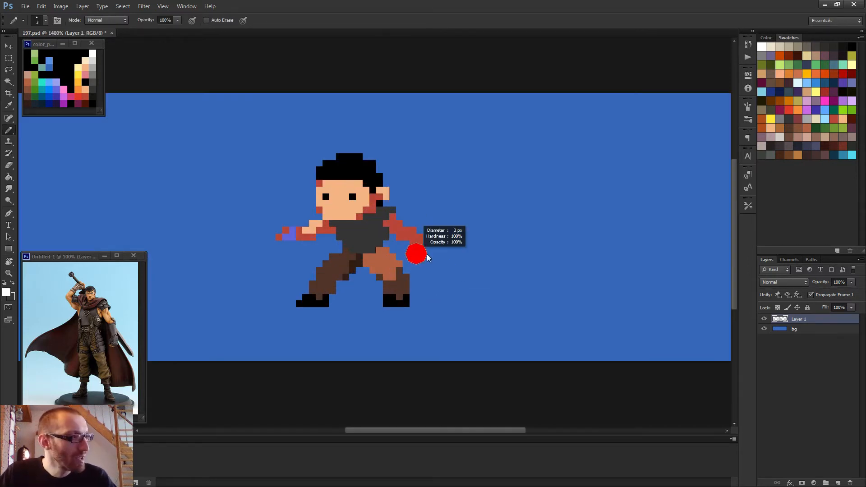
{"action": "right_click", "coordinate": [295, 240], "text": "alt"}
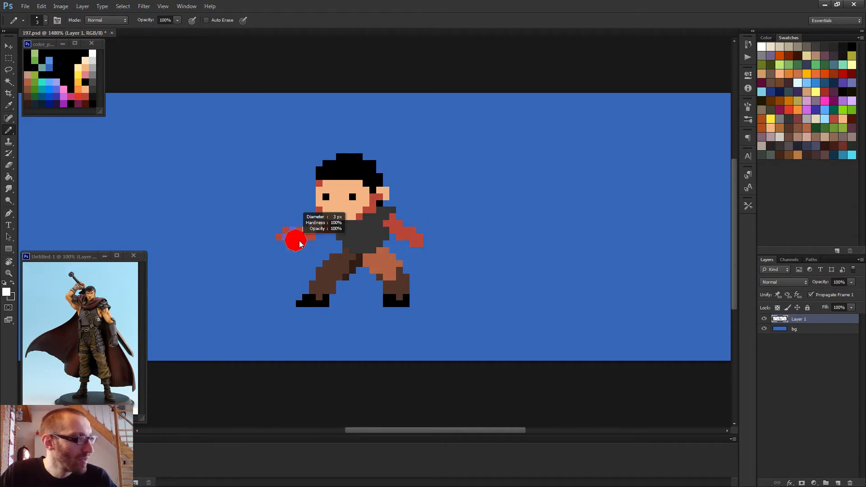
{"action": "left_click_drag", "start_coordinate": [300, 244], "coordinate": [303, 245]}
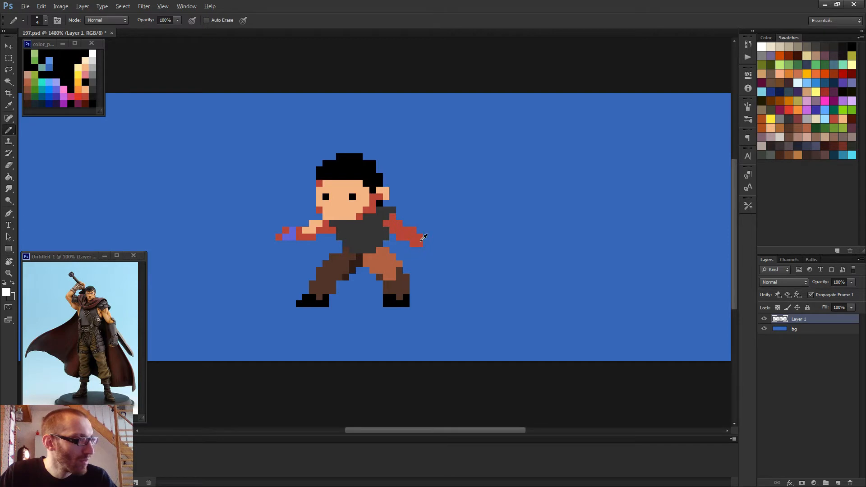
{"action": "left_click", "coordinate": [416, 241], "text": "alt"}
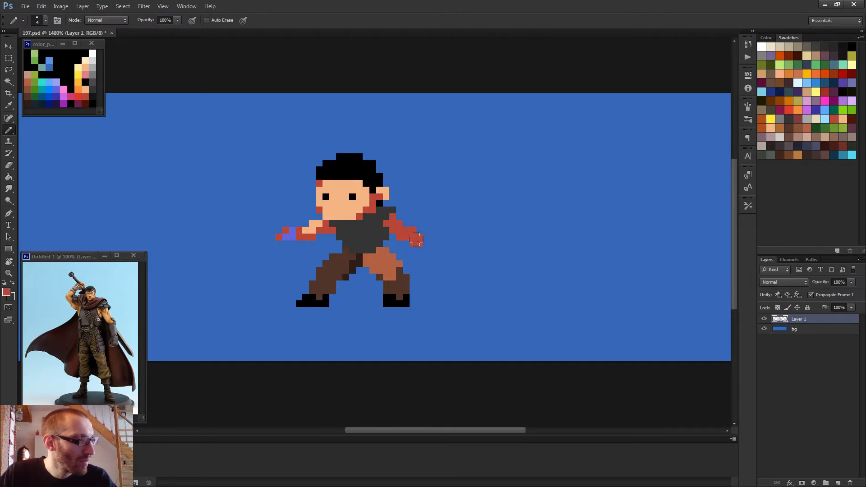
{"action": "left_click", "coordinate": [423, 246]}
{"action": "key", "text": "["}
{"action": "key", "text": "["}
{"action": "key", "text": "["}
{"action": "scroll", "coordinate": [433, 272], "scroll_direction": "down", "scroll_amount": 3}
{"action": "scroll", "coordinate": [430, 250], "scroll_direction": "up", "scroll_amount": 4}
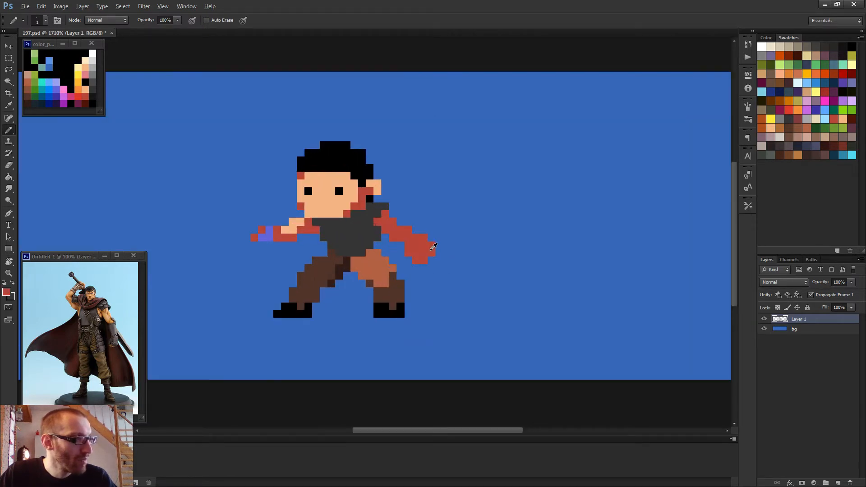
{"action": "scroll", "coordinate": [460, 264], "scroll_direction": "down", "scroll_amount": 3}
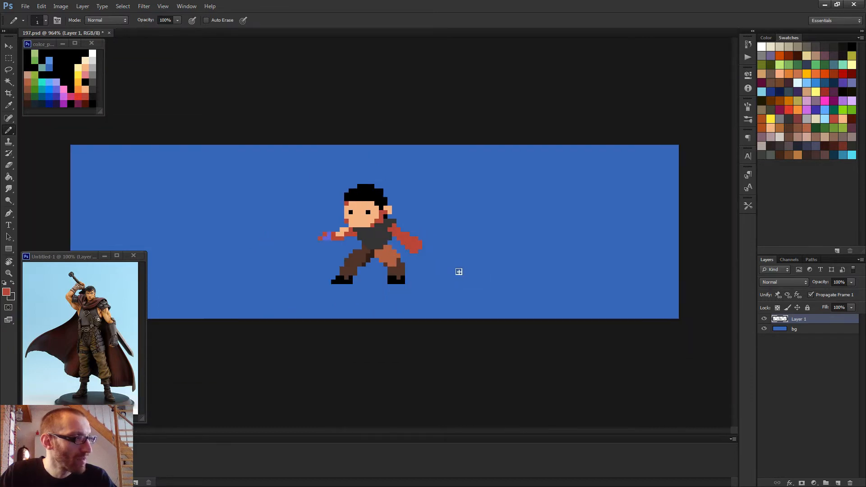
{"action": "scroll", "coordinate": [424, 251], "scroll_direction": "up", "scroll_amount": 2}
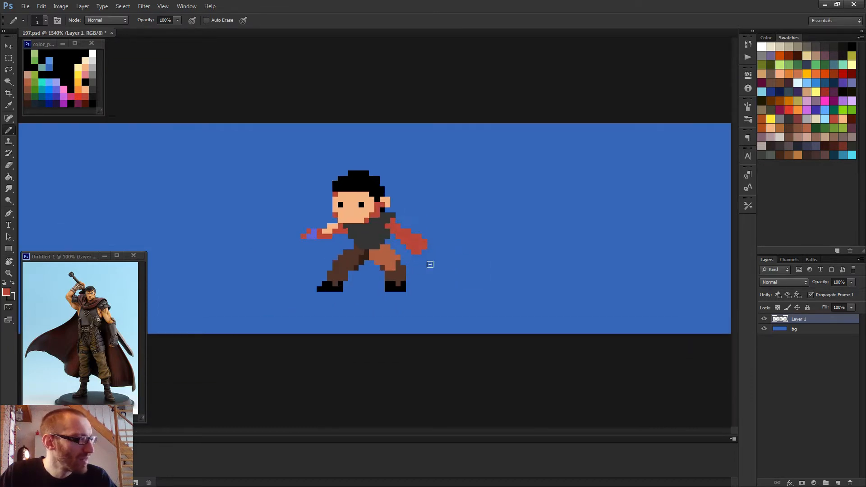
- Recolor the back forearm and hand with the dark gray sampled from the vest
{"action": "scroll", "coordinate": [426, 255], "scroll_direction": "up", "scroll_amount": 2}
{"action": "left_click", "coordinate": [327, 195], "text": "alt"}
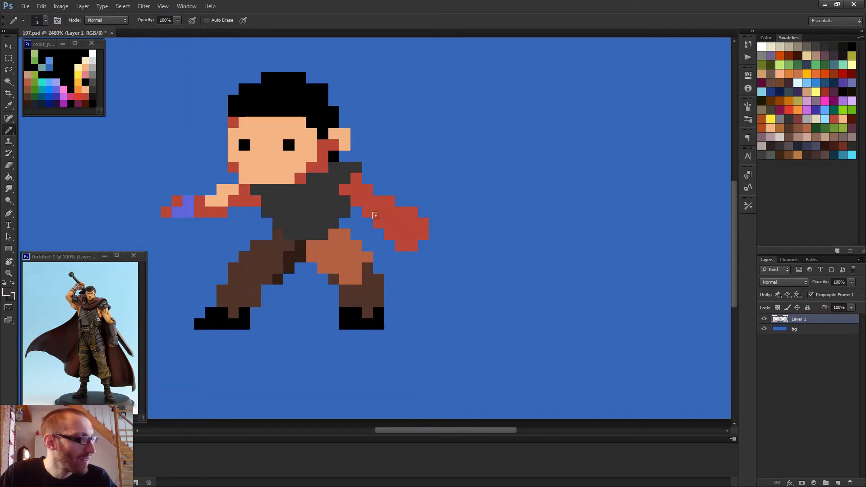
{"action": "mouse_move", "coordinate": [376, 215]}
{"action": "left_mouse_down"}
{"action": "mouse_move", "coordinate": [379, 223]}
{"action": "mouse_move", "coordinate": [403, 212]}
{"action": "mouse_move", "coordinate": [388, 222]}
{"action": "mouse_move", "coordinate": [406, 235]}
{"action": "mouse_move", "coordinate": [406, 246]}
{"action": "mouse_move", "coordinate": [415, 219]}
{"action": "left_mouse_up"}
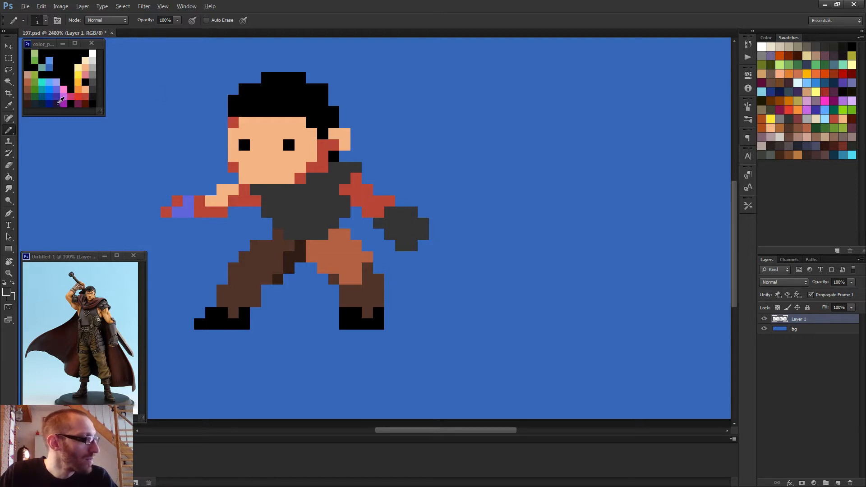
- Draw a dark purple diagonal blade from the back hand to foot level and thicken it along its length with 1-pixel strokes
{"action": "left_click", "coordinate": [420, 243]}
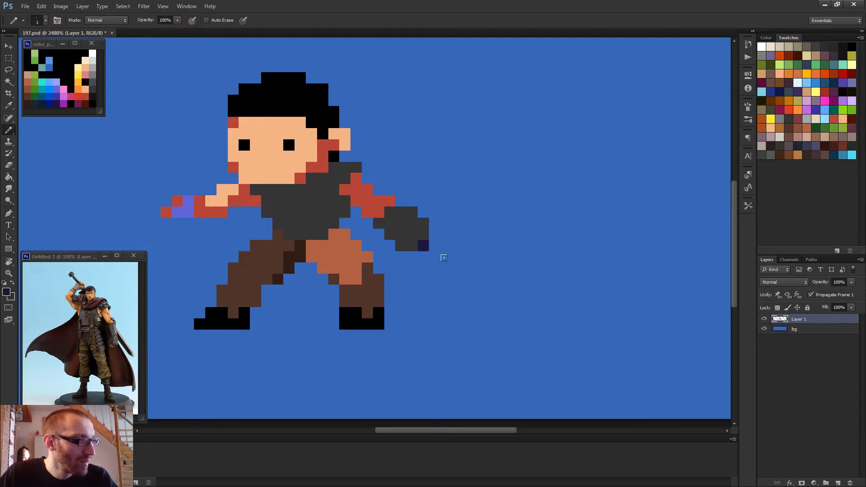
{"action": "left_click", "coordinate": [508, 319], "text": "shift"}
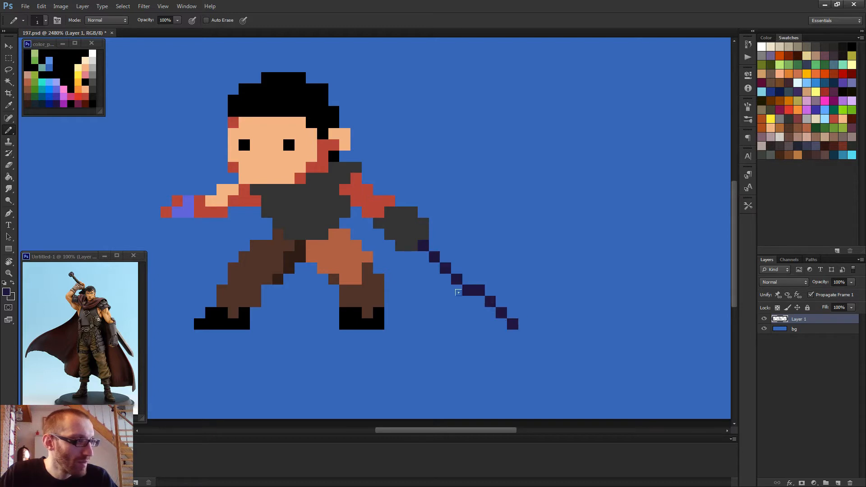
{"action": "left_click", "coordinate": [423, 261]}
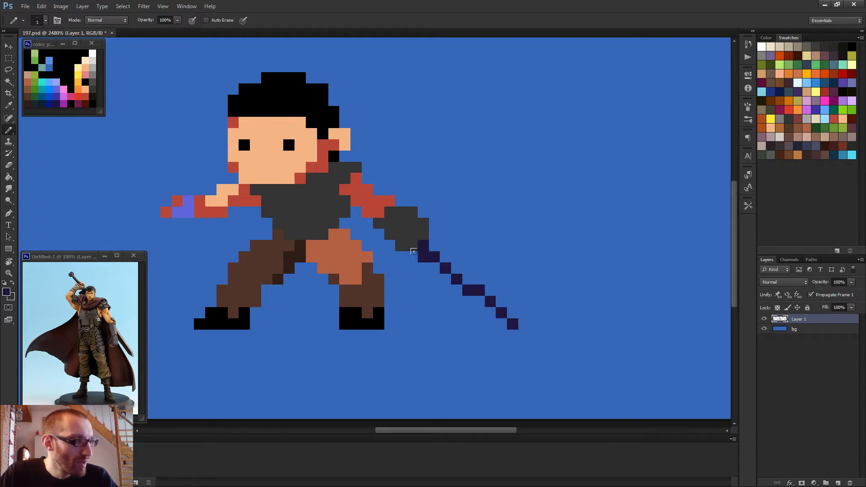
{"action": "left_click", "coordinate": [478, 301]}
{"action": "left_click_drag", "start_coordinate": [492, 313], "coordinate": [501, 324]}
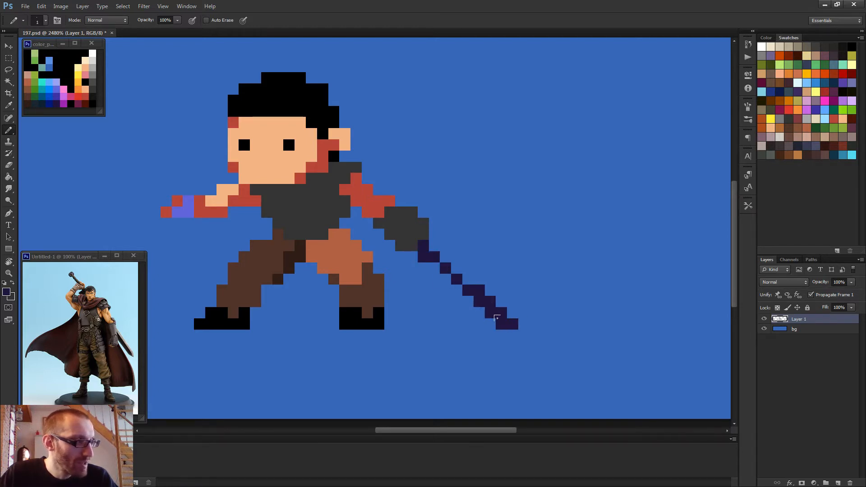
{"action": "left_click_drag", "start_coordinate": [430, 243], "coordinate": [467, 278]}
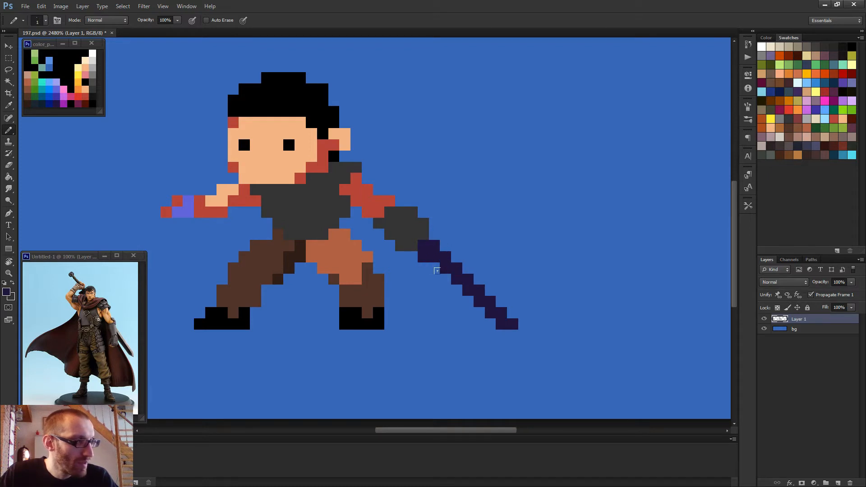
{"action": "left_click_drag", "start_coordinate": [488, 320], "coordinate": [434, 267]}
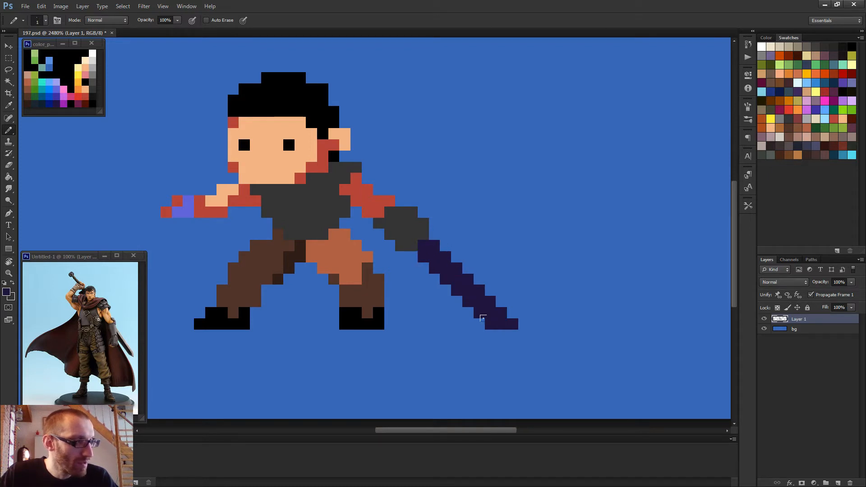
- Widen the dark purple blade along both edges with straight 1-pixel lines from the hand to the tip
{"action": "left_click", "coordinate": [411, 257]}
{"action": "left_click", "coordinate": [479, 324], "text": "shift"}
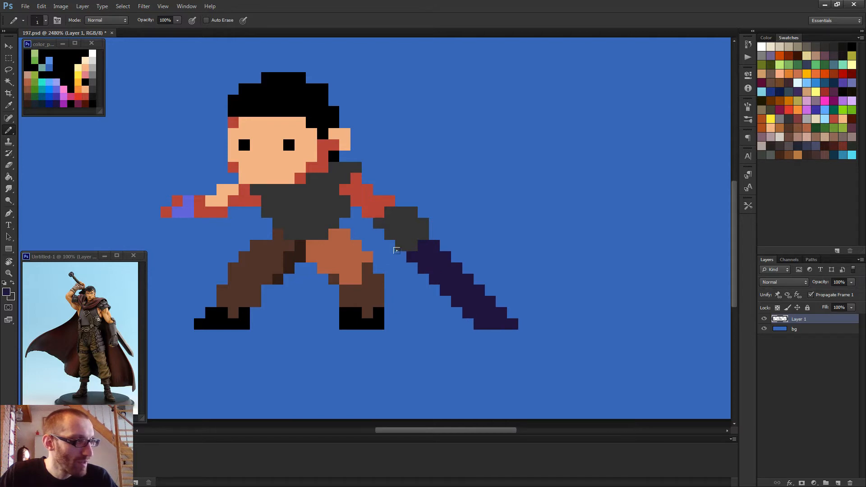
{"action": "left_click", "coordinate": [397, 251]}
{"action": "left_click", "coordinate": [465, 320], "text": "shift"}
{"action": "left_click", "coordinate": [431, 226]}
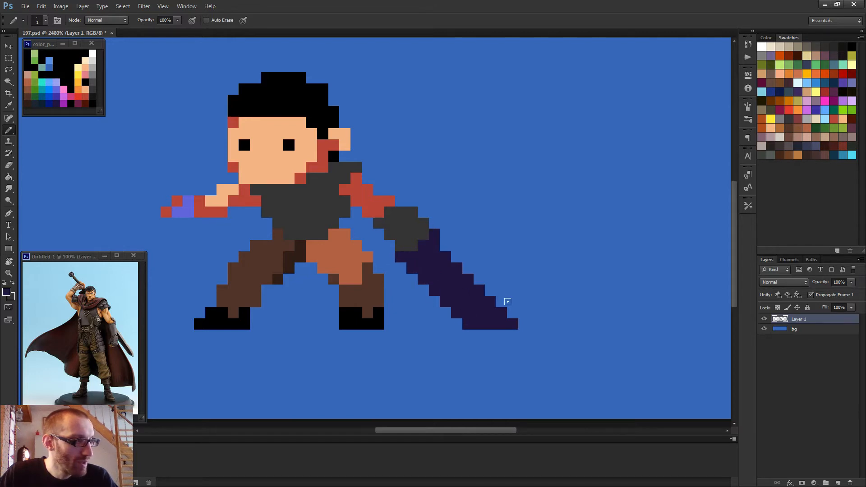
{"action": "left_click", "coordinate": [510, 308], "text": "shift"}
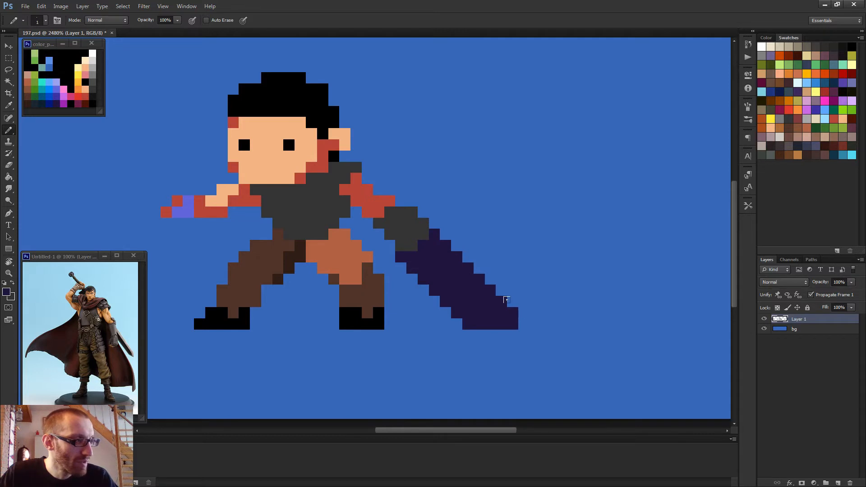
- Extend the blade's tip below foot level with dark purple pixels, giving it a squared end
{"action": "scroll", "coordinate": [498, 313], "scroll_direction": "down", "scroll_amount": 2}
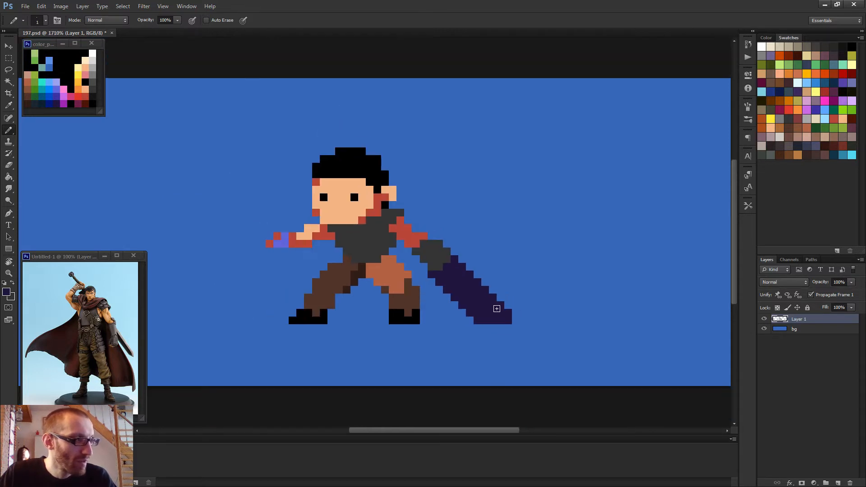
{"action": "left_click", "coordinate": [483, 327]}
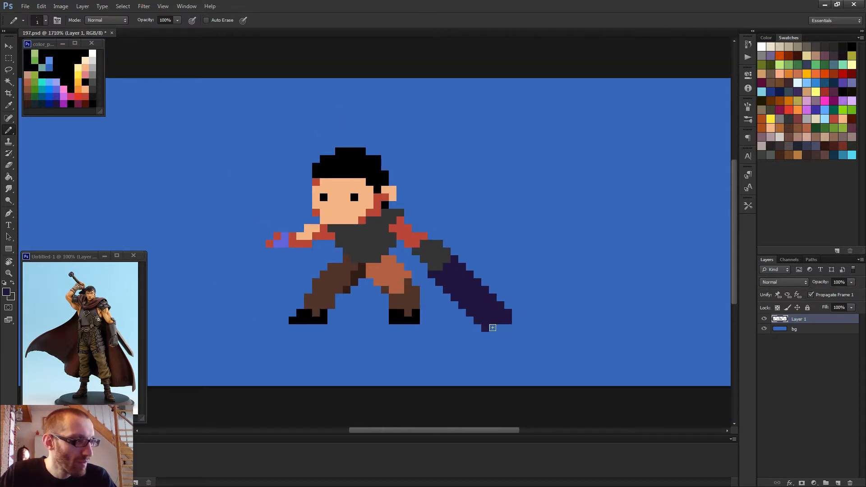
{"action": "mouse_move", "coordinate": [491, 328]}
{"action": "left_mouse_down"}
{"action": "mouse_move", "coordinate": [507, 328]}
{"action": "mouse_move", "coordinate": [493, 336]}
{"action": "mouse_move", "coordinate": [509, 336]}
{"action": "left_mouse_up"}
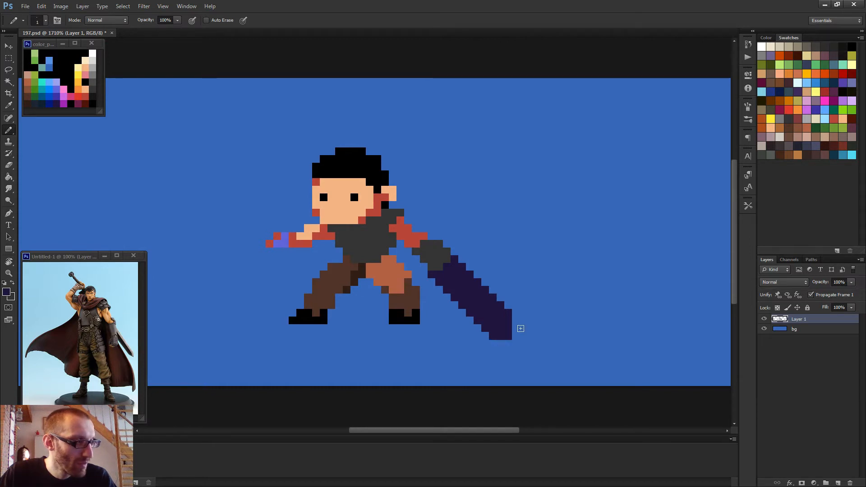
{"action": "left_click", "coordinate": [515, 329]}
{"action": "left_click", "coordinate": [514, 335]}
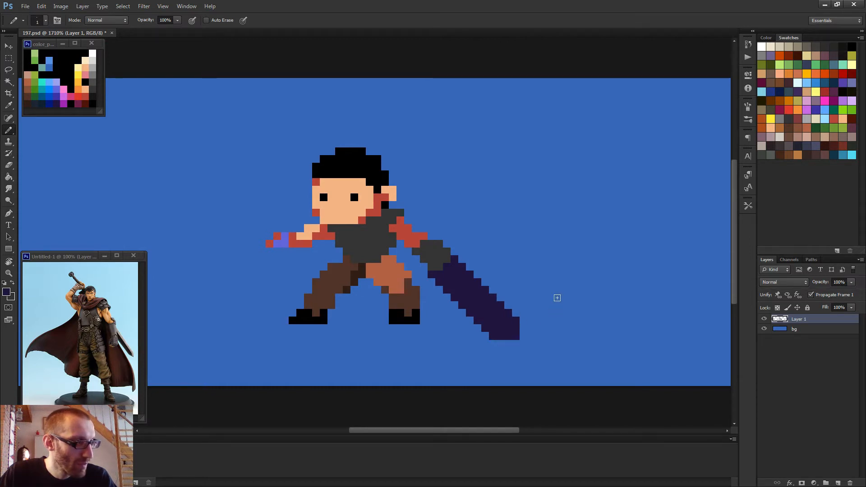
- Widen the blade's upper edge by one more pixel line from the hand to the tip and square off its end
{"action": "scroll", "coordinate": [556, 298], "scroll_direction": "down", "scroll_amount": 3}
{"action": "scroll", "coordinate": [522, 322], "scroll_direction": "down", "scroll_amount": 2}
{"action": "scroll", "coordinate": [481, 305], "scroll_direction": "up", "scroll_amount": 5}
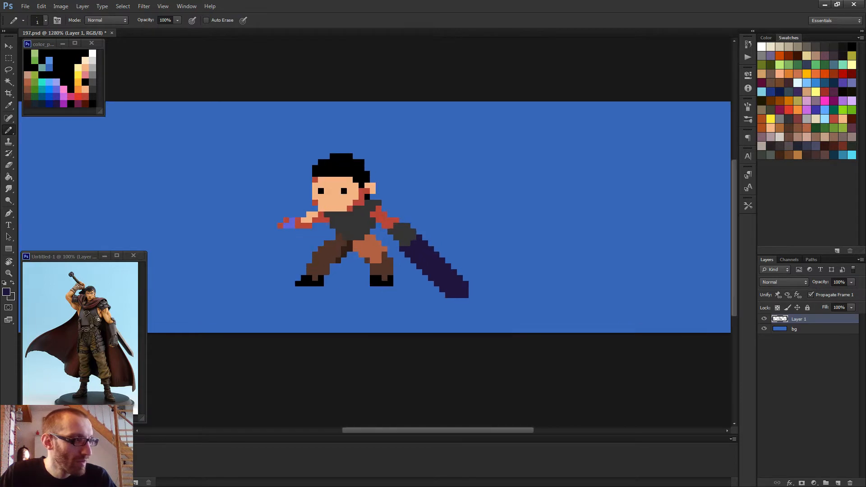
{"action": "left_click", "coordinate": [393, 199]}
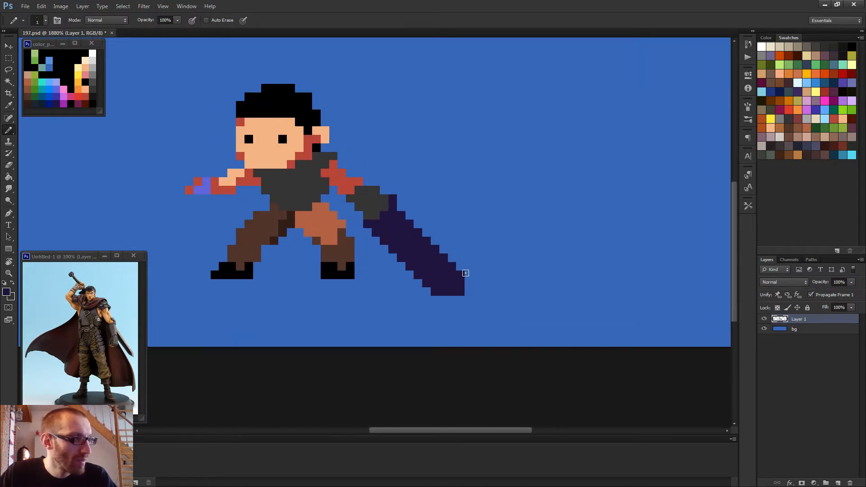
{"action": "left_click", "coordinate": [469, 274], "text": "shift"}
{"action": "left_click_drag", "start_coordinate": [467, 281], "coordinate": [469, 291]}
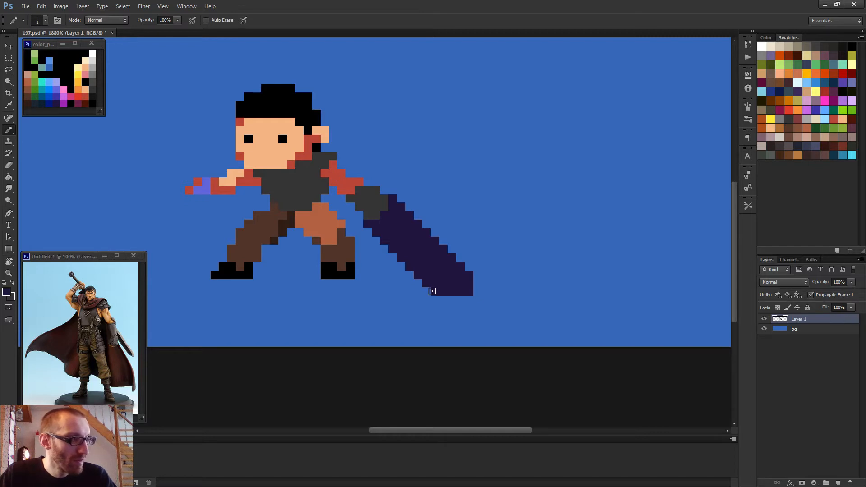
- Erase the protruding corner pixels on the blade's lower edge at the tip and beside the hand
{"action": "key", "text": "e"}
{"action": "left_click_drag", "start_coordinate": [432, 290], "coordinate": [426, 291]}
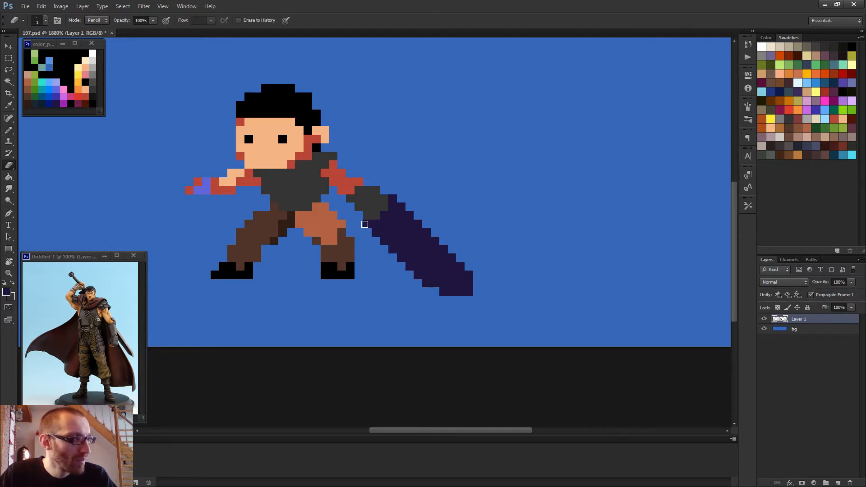
{"action": "scroll", "coordinate": [444, 273], "scroll_direction": "down", "scroll_amount": 4}
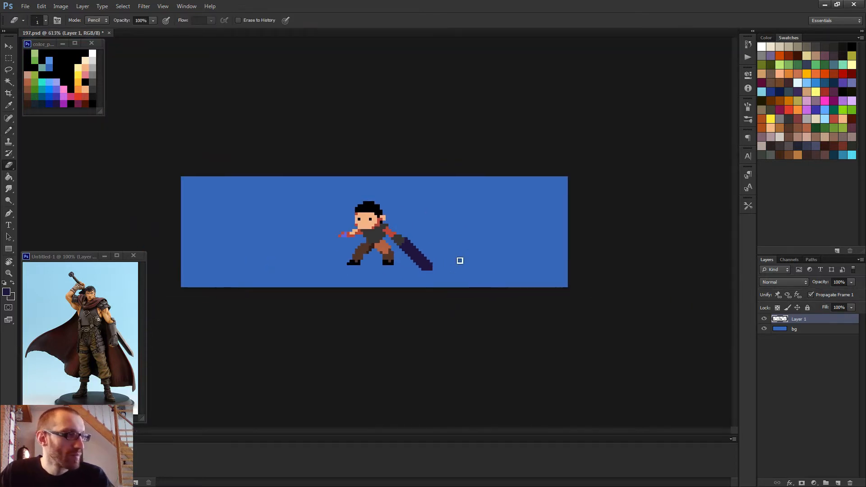
{"action": "scroll", "coordinate": [460, 261], "scroll_direction": "down", "scroll_amount": 1}
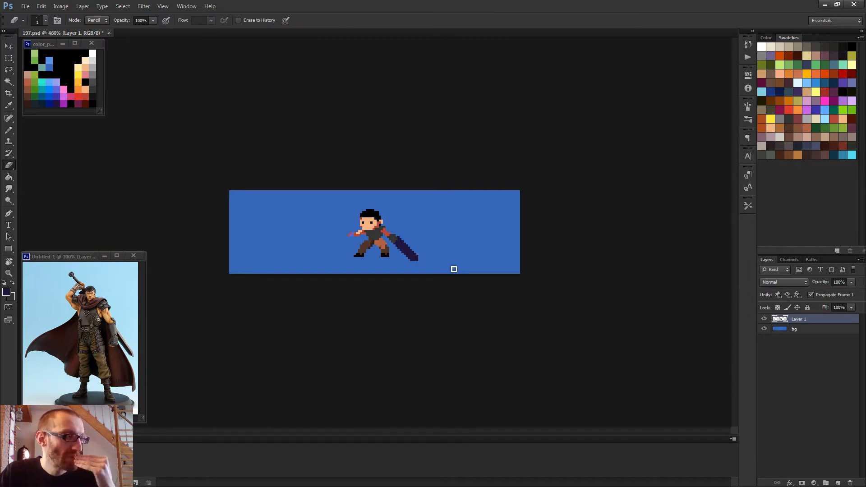
- Return to the Pencil tool and sample the dark gray of the back hand as the drawing color
{"action": "key", "text": "b"}
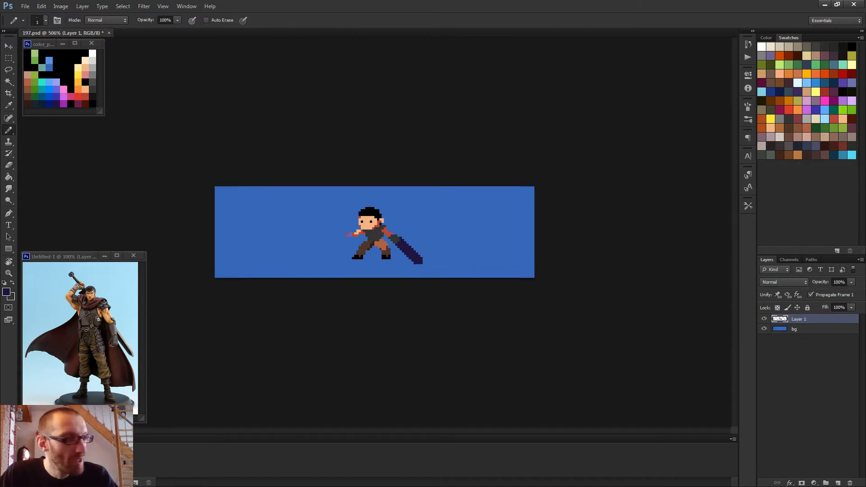
{"action": "scroll", "coordinate": [436, 260], "scroll_direction": "up", "scroll_amount": 5}
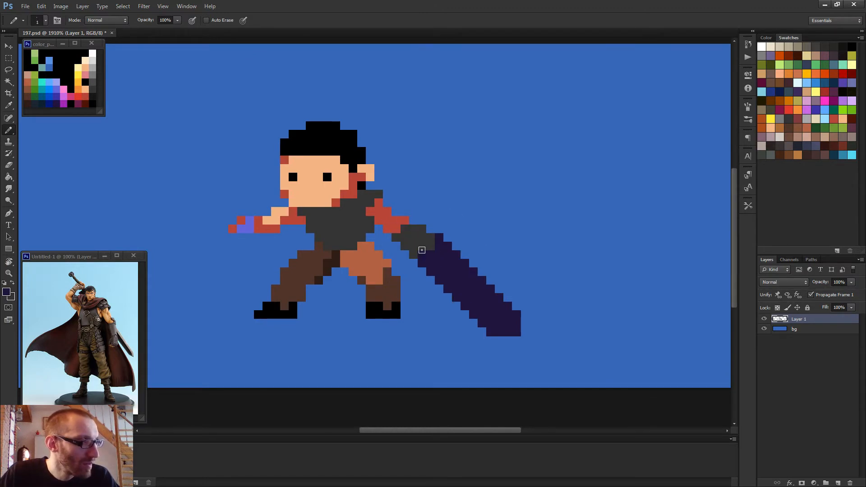
{"action": "left_click", "coordinate": [423, 241], "text": "alt"}
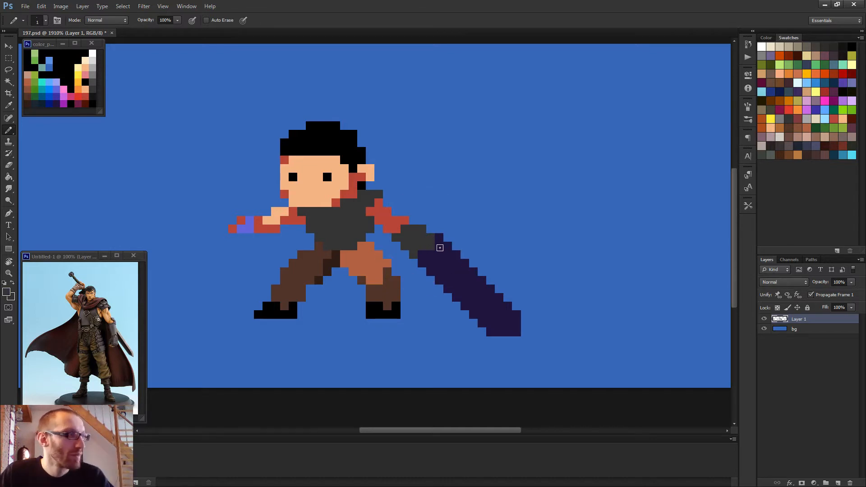
{"action": "scroll", "coordinate": [444, 263], "scroll_direction": "down", "scroll_amount": 4}
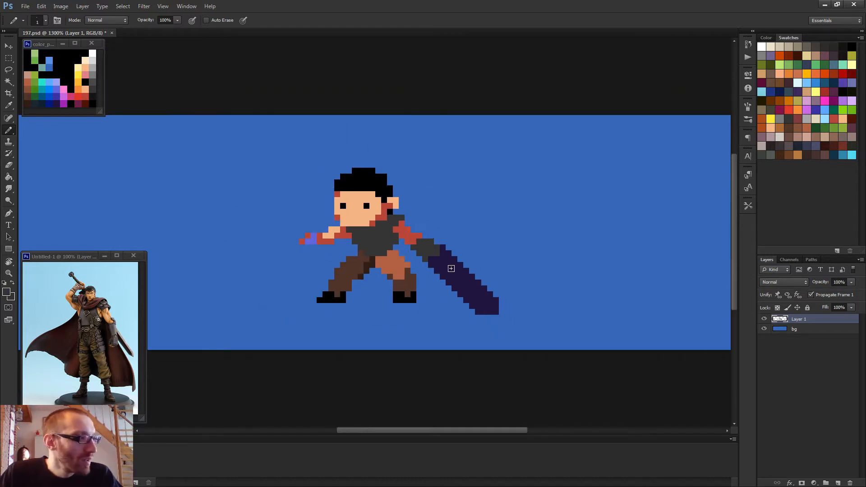
- Trim the blade's tip up to foot level with the Eraser, undoing a stray erasure, and return to the Pencil tool
{"action": "scroll", "coordinate": [476, 291], "scroll_direction": "up", "scroll_amount": 5}
{"action": "key", "text": "e"}
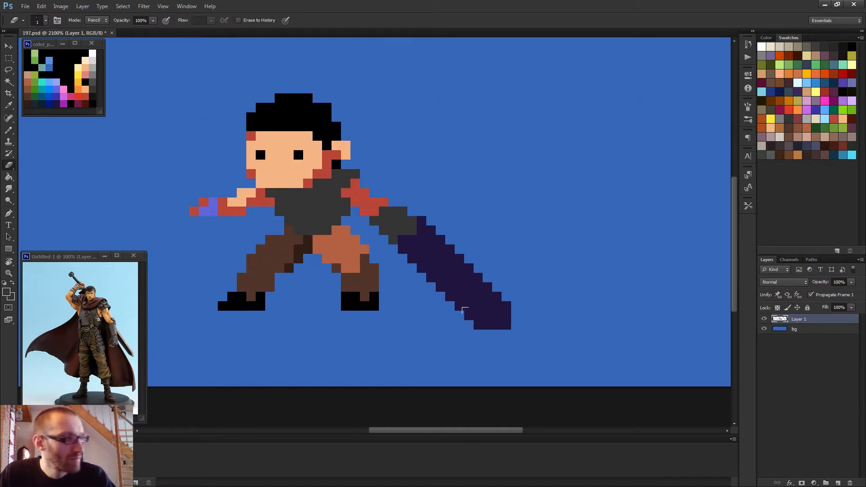
{"action": "mouse_move", "coordinate": [440, 312]}
{"action": "left_mouse_down"}
{"action": "mouse_move", "coordinate": [540, 306]}
{"action": "mouse_move", "coordinate": [485, 308]}
{"action": "mouse_move", "coordinate": [488, 265]}
{"action": "mouse_move", "coordinate": [486, 286]}
{"action": "mouse_move", "coordinate": [508, 291]}
{"action": "mouse_move", "coordinate": [490, 313]}
{"action": "mouse_move", "coordinate": [466, 321]}
{"action": "mouse_move", "coordinate": [515, 325]}
{"action": "left_mouse_up"}
{"action": "key", "text": "ctrl+z"}
{"action": "scroll", "coordinate": [466, 318], "scroll_direction": "down", "scroll_amount": 5}
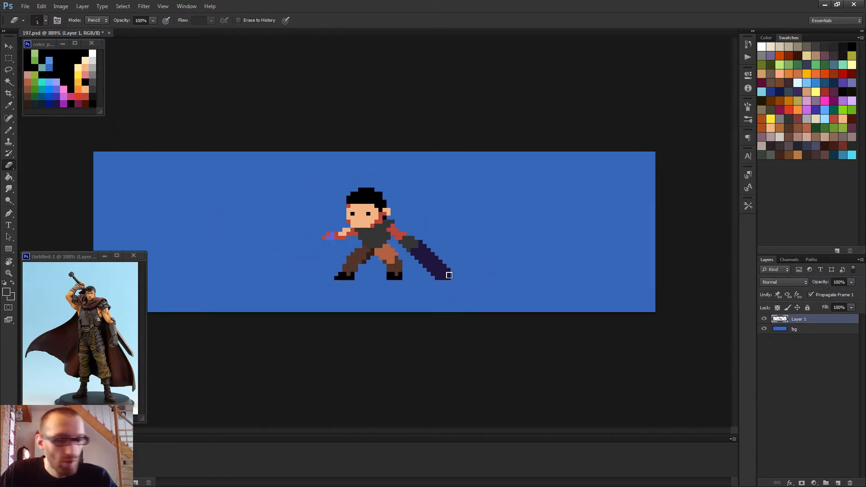
{"action": "key", "text": "b"}
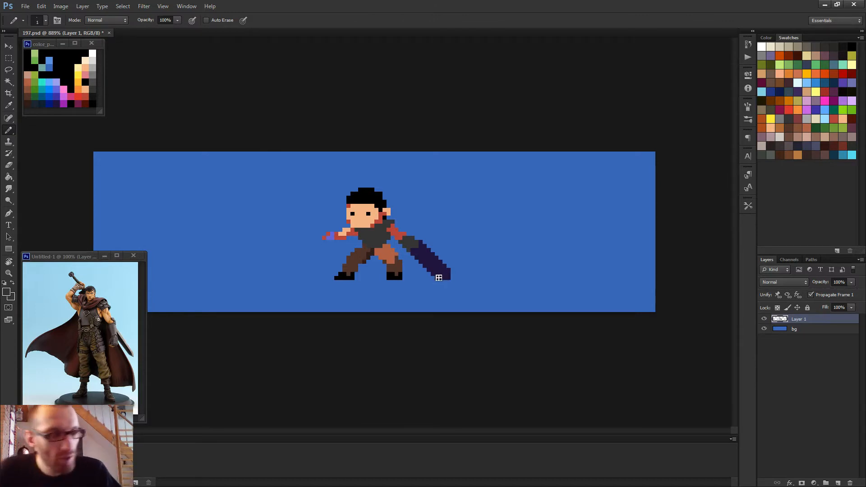
- Sample the sword blade's dark purple as the drawing color
{"action": "scroll", "coordinate": [451, 271], "scroll_direction": "up", "scroll_amount": 5}
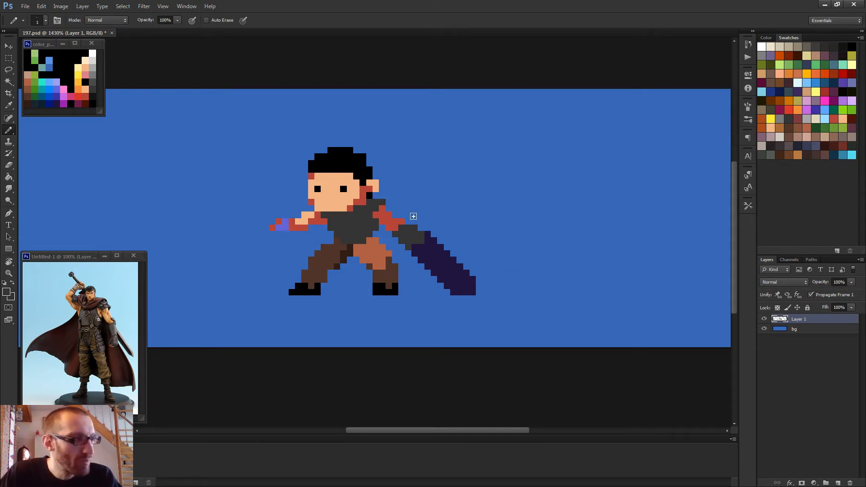
{"action": "scroll", "coordinate": [419, 246], "scroll_direction": "up", "scroll_amount": 3}
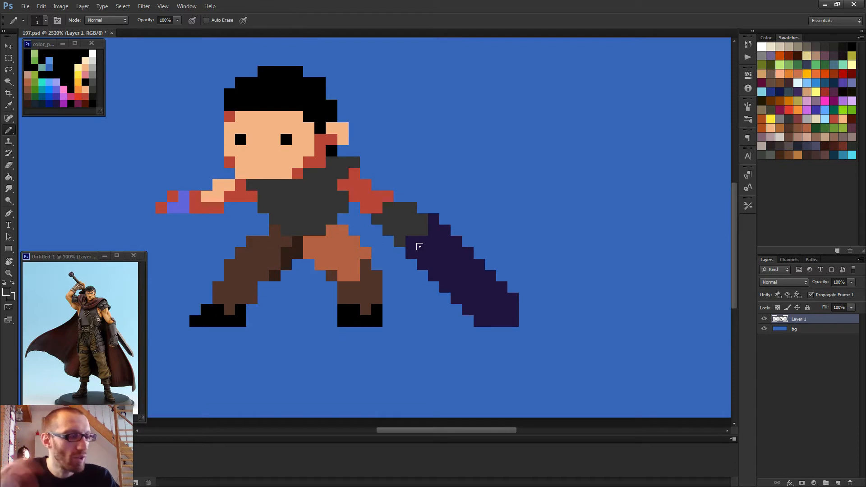
{"action": "key", "text": "ctrl+plus"}
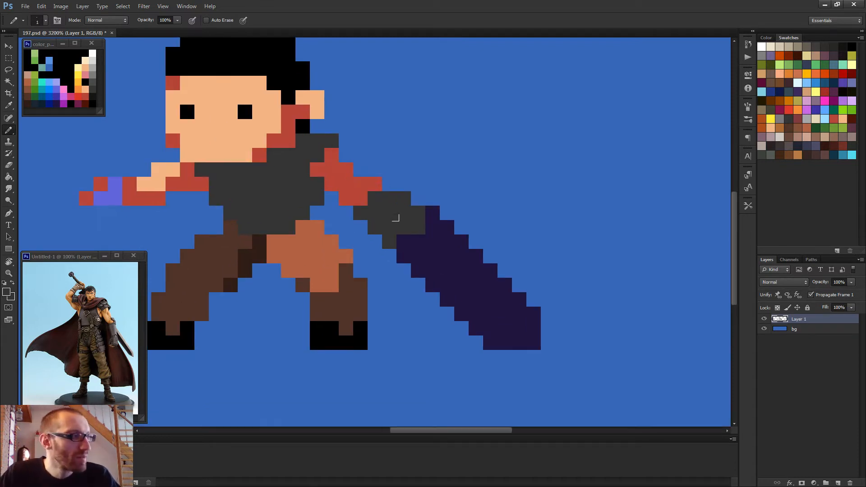
{"action": "left_click", "coordinate": [438, 254], "text": "alt"}
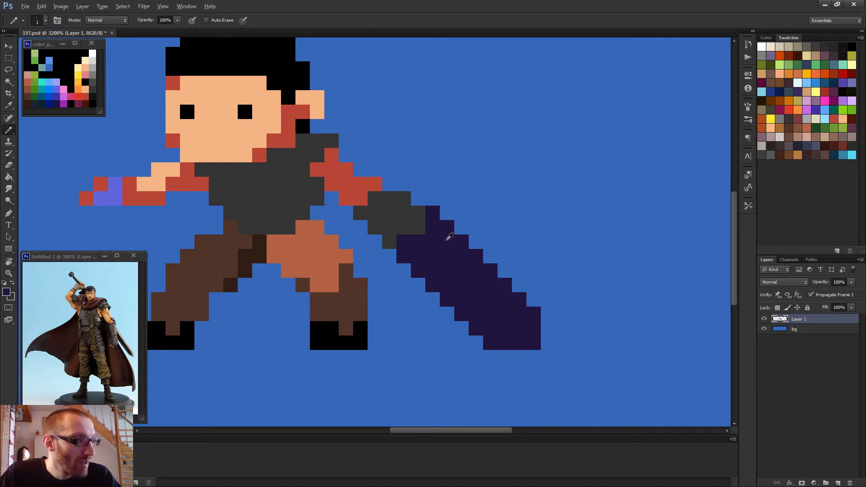
{"action": "scroll", "coordinate": [436, 239], "scroll_direction": "down", "scroll_amount": 2}
{"action": "scroll", "coordinate": [433, 243], "scroll_direction": "up", "scroll_amount": 2}
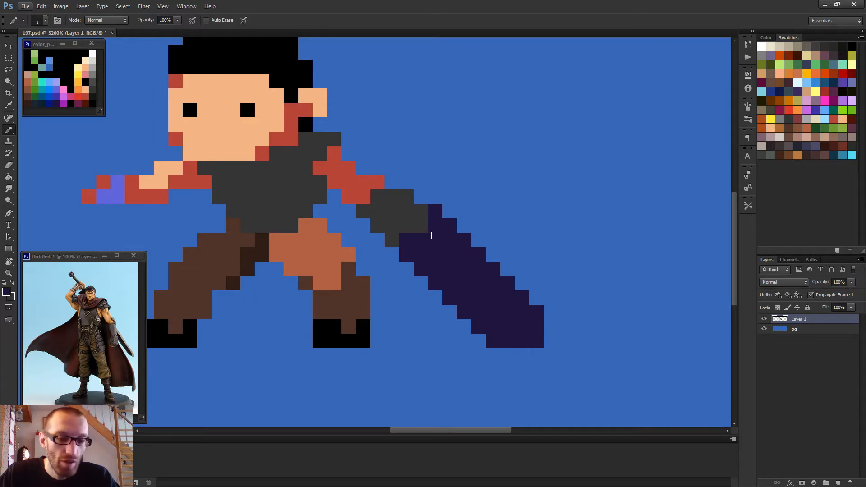
- Recolor the front wristband in a darker purple sampled from the palette image and extend it with a row of pixels below
{"action": "scroll", "coordinate": [293, 203], "scroll_direction": "down", "scroll_amount": 2}
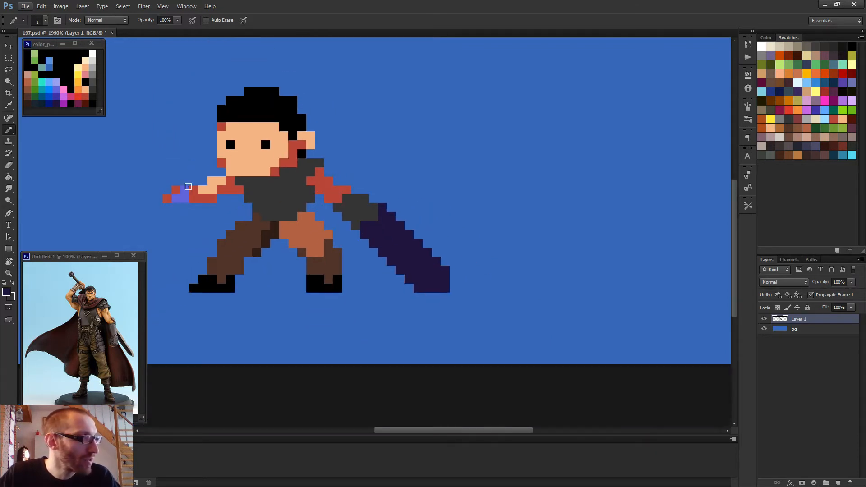
{"action": "scroll", "coordinate": [185, 189], "scroll_direction": "up", "scroll_amount": 2}
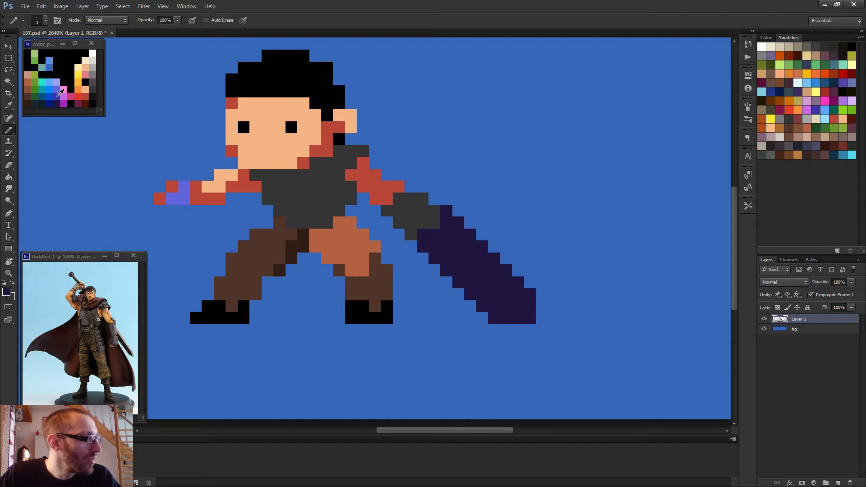
{"action": "left_click", "coordinate": [56, 97], "text": "alt"}
{"action": "mouse_move", "coordinate": [182, 180]}
{"action": "left_mouse_down"}
{"action": "mouse_move", "coordinate": [164, 192]}
{"action": "mouse_move", "coordinate": [195, 207]}
{"action": "left_mouse_up"}
{"action": "scroll", "coordinate": [197, 199], "scroll_direction": "down", "scroll_amount": 5}
{"action": "scroll", "coordinate": [185, 209], "scroll_direction": "up", "scroll_amount": 7}
{"action": "left_click", "coordinate": [208, 207]}
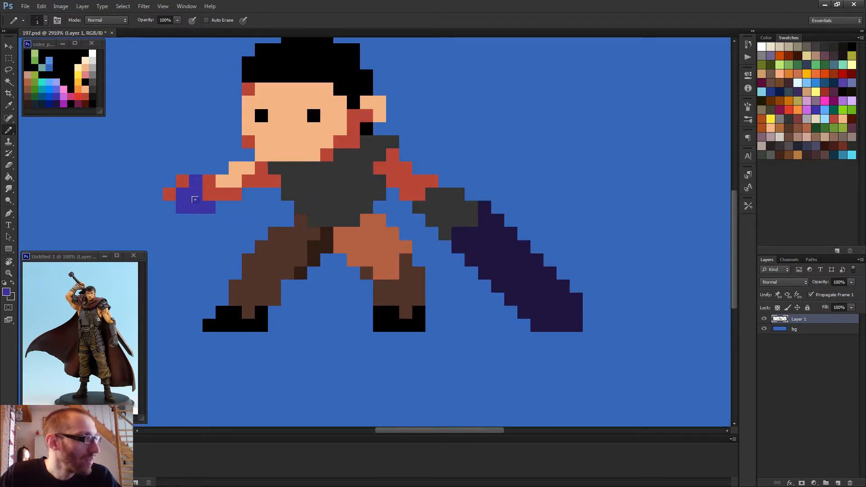
- Extend the front fingertips one pixel row lower in the hand's red and erase the extra pixels beneath the hand
{"action": "left_click", "coordinate": [168, 193], "text": "alt"}
{"action": "left_click", "coordinate": [170, 206]}
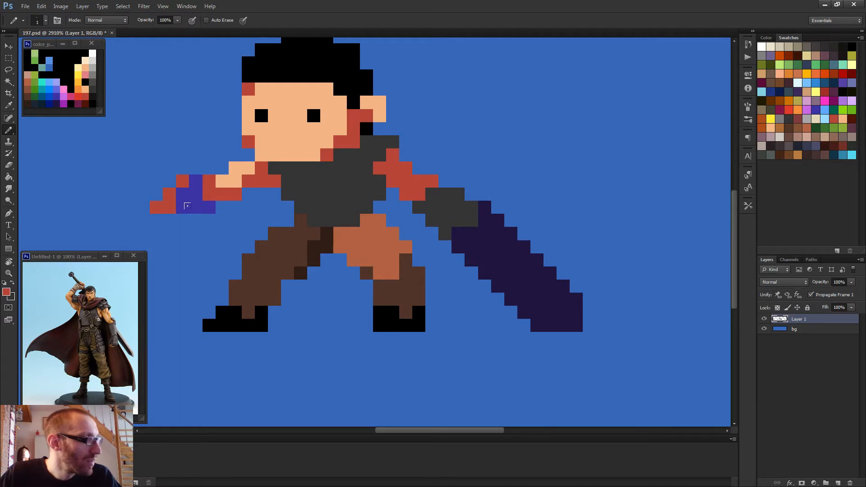
{"action": "scroll", "coordinate": [190, 189], "scroll_direction": "down", "scroll_amount": 3}
{"action": "left_click", "coordinate": [193, 213]}
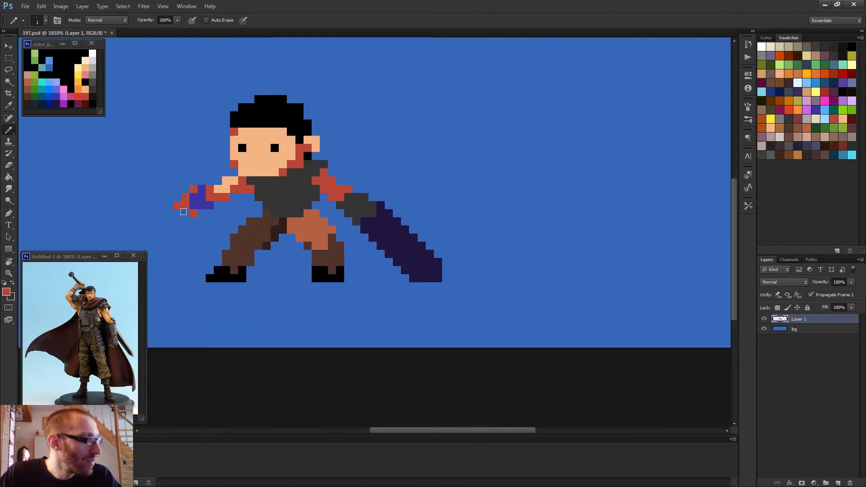
{"action": "key", "text": "e"}
{"action": "left_click", "coordinate": [193, 213]}
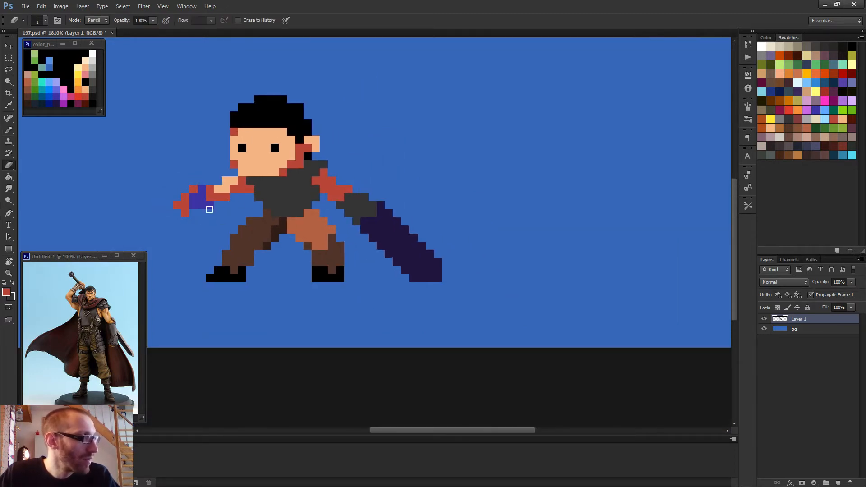
{"action": "key", "text": "ctrl+z"}
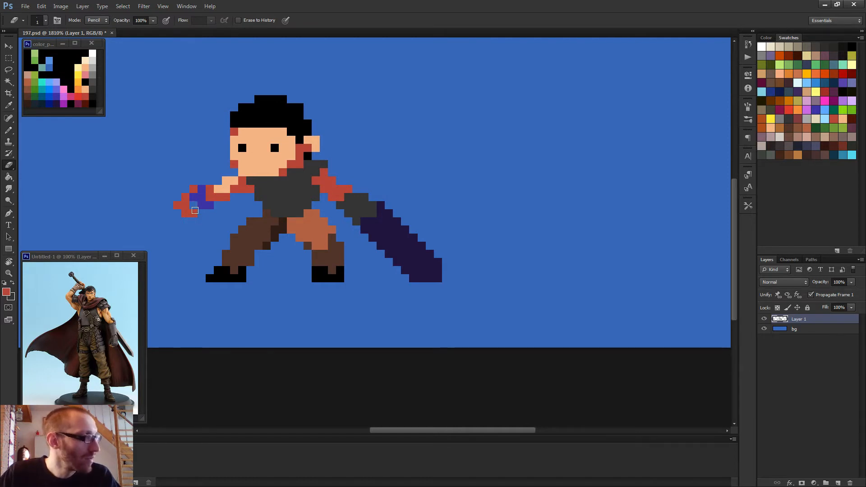
{"action": "key", "text": "ctrl+z"}
{"action": "left_click", "coordinate": [185, 213]}
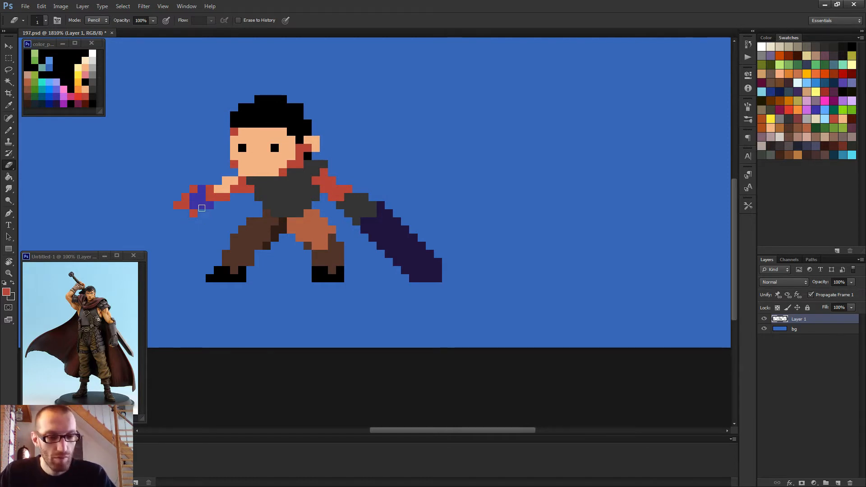
{"action": "left_click", "coordinate": [190, 213]}
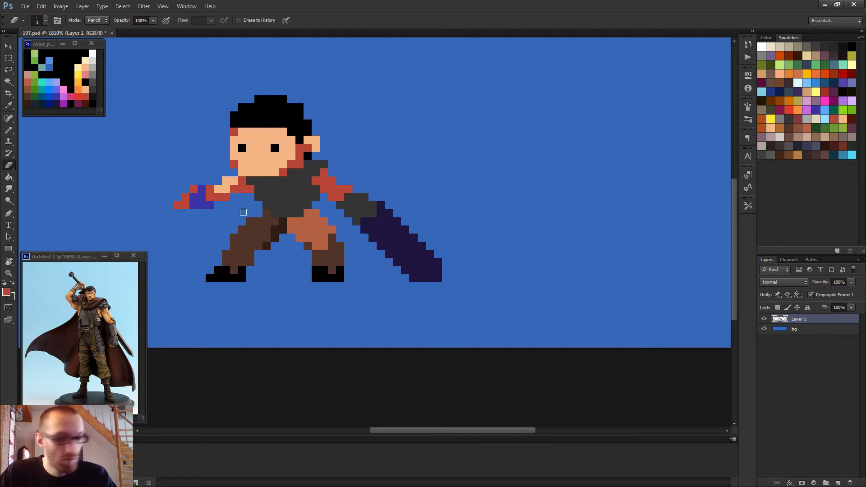
- Paint the front palm beside the purple wristband with the Pencil in the arm's light skin tone
{"action": "key", "text": "b"}
{"action": "left_click", "coordinate": [234, 179], "text": "alt"}
{"action": "left_click", "coordinate": [185, 205]}
{"action": "left_click", "coordinate": [193, 206]}
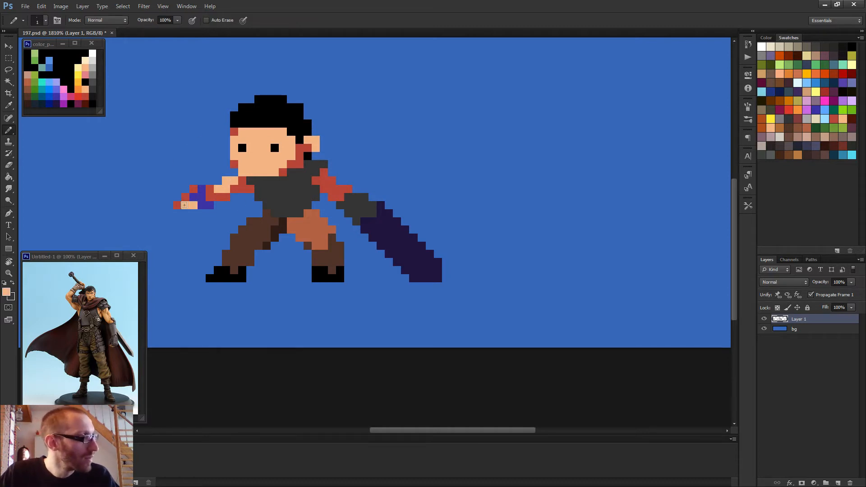
{"action": "scroll", "coordinate": [210, 210], "scroll_direction": "down", "scroll_amount": 5}
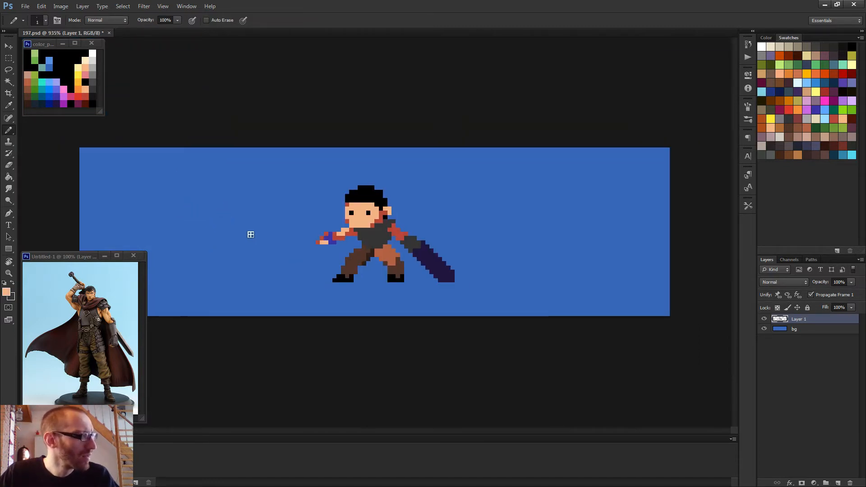
{"action": "scroll", "coordinate": [332, 240], "scroll_direction": "up", "scroll_amount": 4}
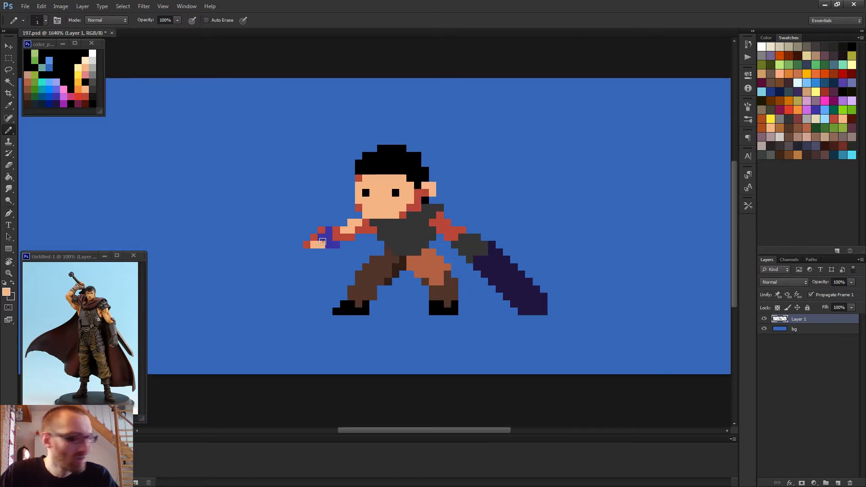
{"action": "scroll", "coordinate": [318, 236], "scroll_direction": "up", "scroll_amount": 3}
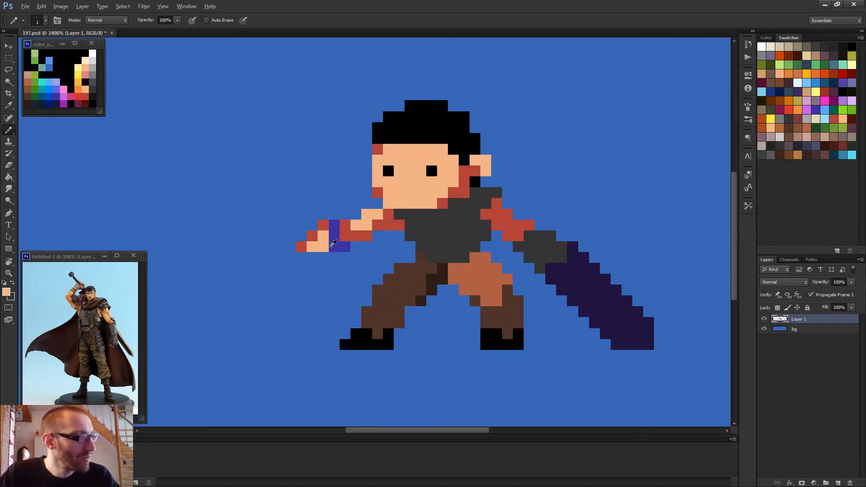
{"action": "left_click", "coordinate": [332, 244], "text": "alt"}
{"action": "left_click", "coordinate": [323, 246]}
{"action": "left_click", "coordinate": [326, 234], "text": "alt"}
- Make both black eyes two pixels tall with one brow pixel on their left, covering the extra pixel beside the right eye in skin tone
{"action": "scroll", "coordinate": [329, 237], "scroll_direction": "down", "scroll_amount": 8}
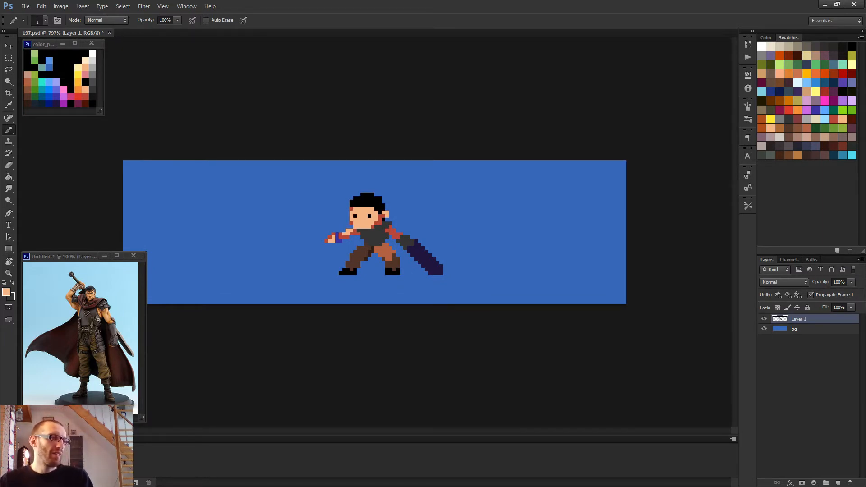
{"action": "scroll", "coordinate": [429, 248], "scroll_direction": "down", "scroll_amount": 2}
{"action": "scroll", "coordinate": [410, 253], "scroll_direction": "up", "scroll_amount": 3}
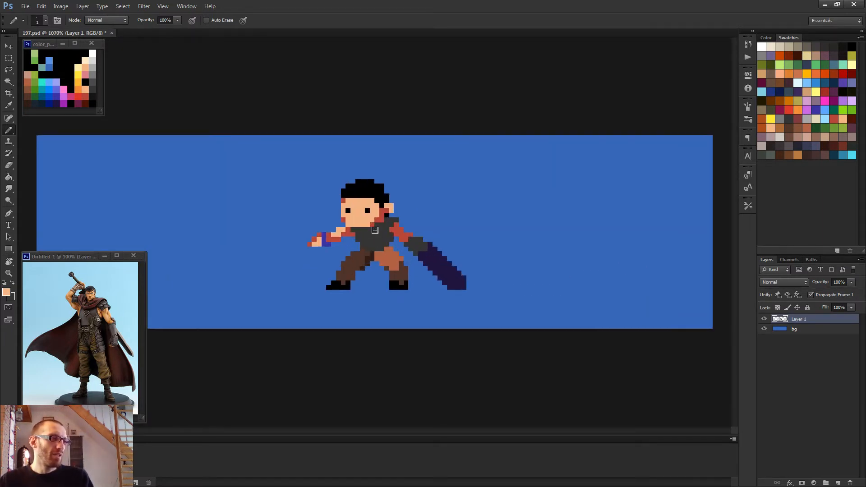
{"action": "scroll", "coordinate": [374, 230], "scroll_direction": "up", "scroll_amount": 2}
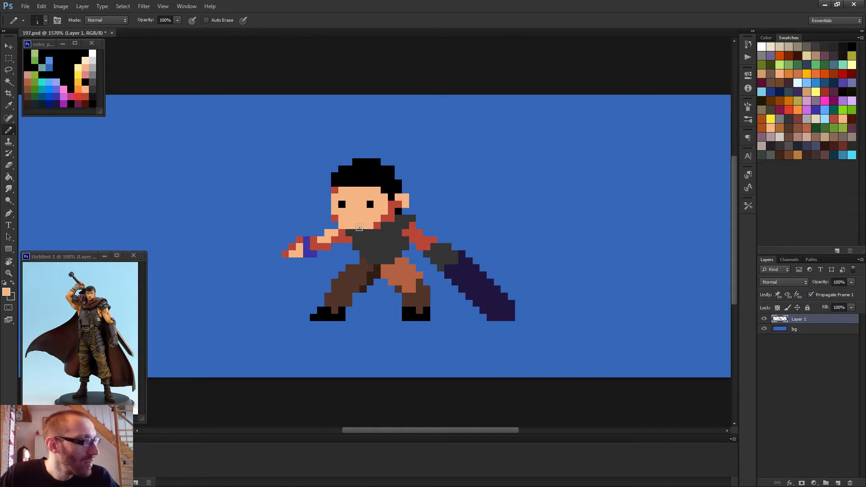
{"action": "left_click", "coordinate": [342, 204], "text": "alt"}
{"action": "left_click", "coordinate": [342, 211]}
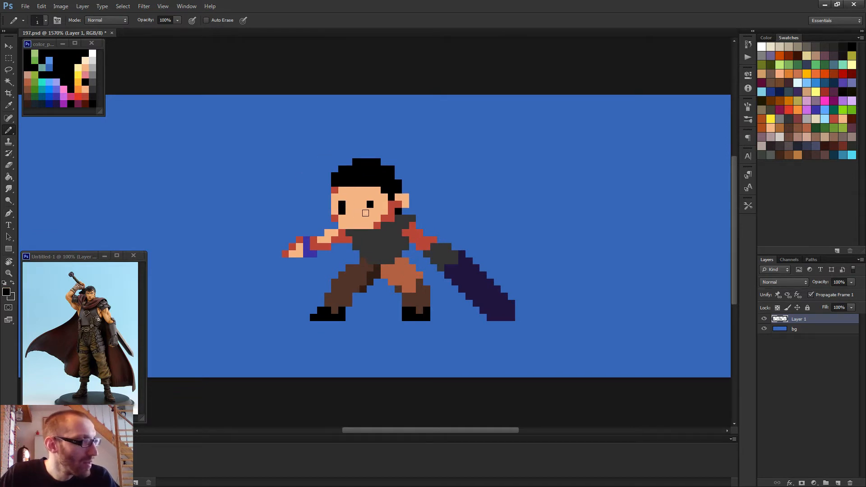
{"action": "left_click", "coordinate": [369, 211]}
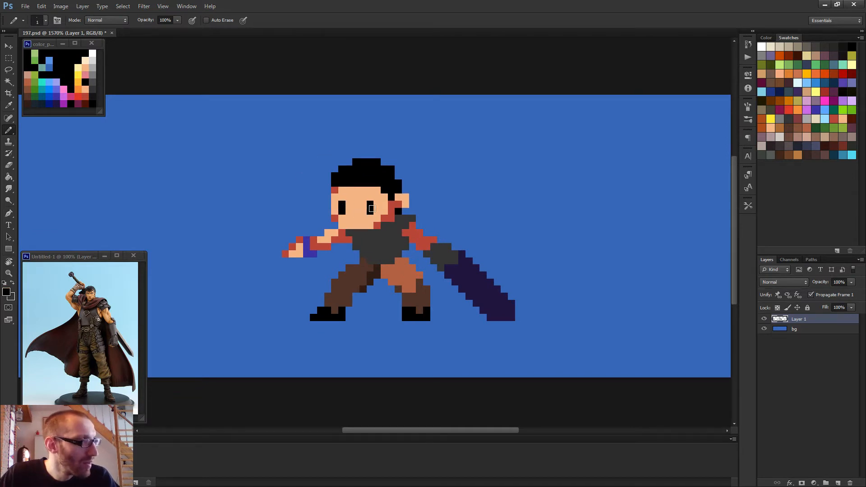
{"action": "left_click", "coordinate": [335, 205]}
{"action": "left_click", "coordinate": [363, 205]}
{"action": "left_click", "coordinate": [371, 220], "text": "alt"}
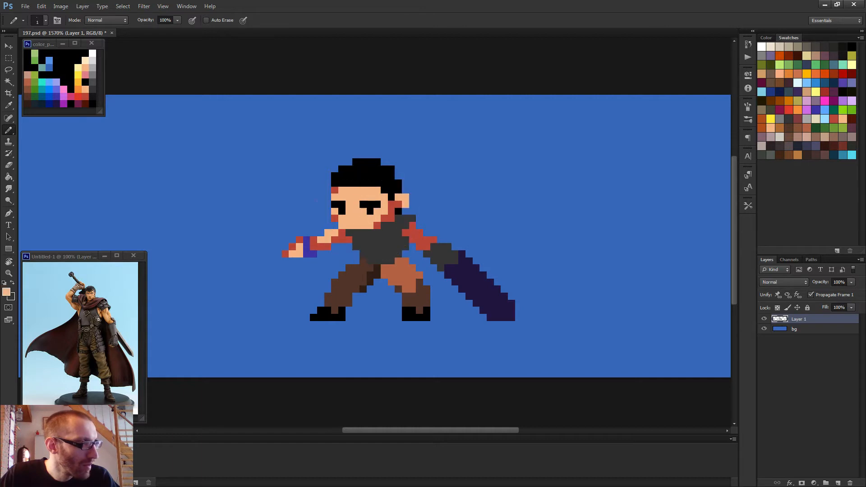
{"action": "left_click", "coordinate": [376, 205]}
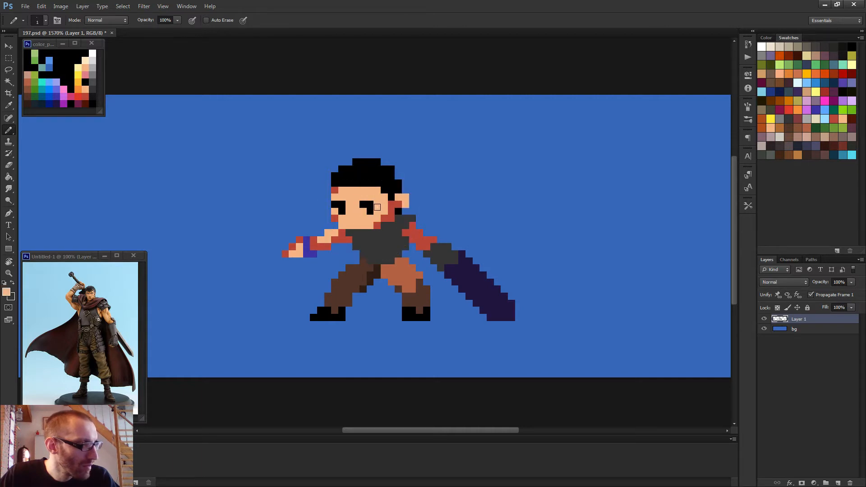
- Sample the trousers' brown and darken the inner edge of the rear thigh at the crotch
{"action": "scroll", "coordinate": [373, 225], "scroll_direction": "down", "scroll_amount": 3}
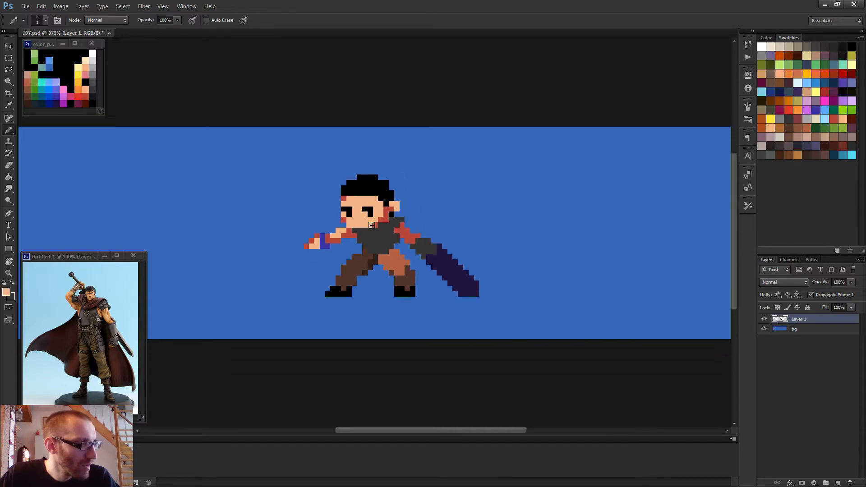
{"action": "scroll", "coordinate": [372, 225], "scroll_direction": "up", "scroll_amount": 3}
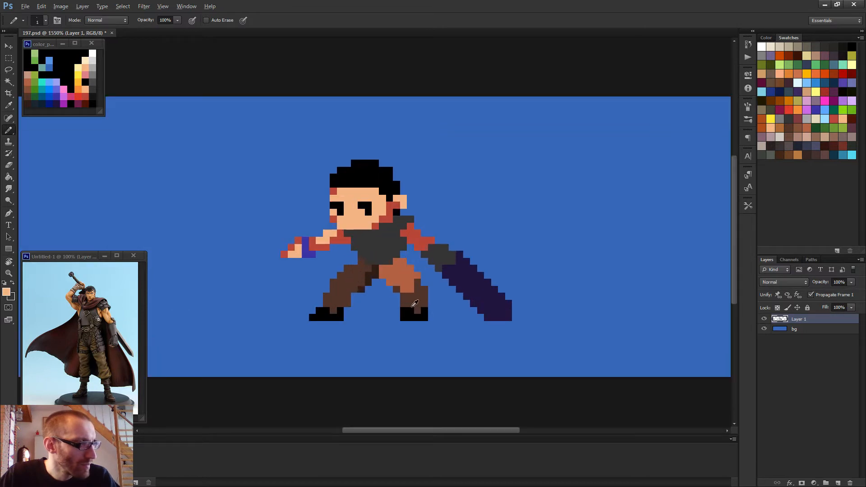
{"action": "left_click", "coordinate": [388, 281], "text": "alt"}
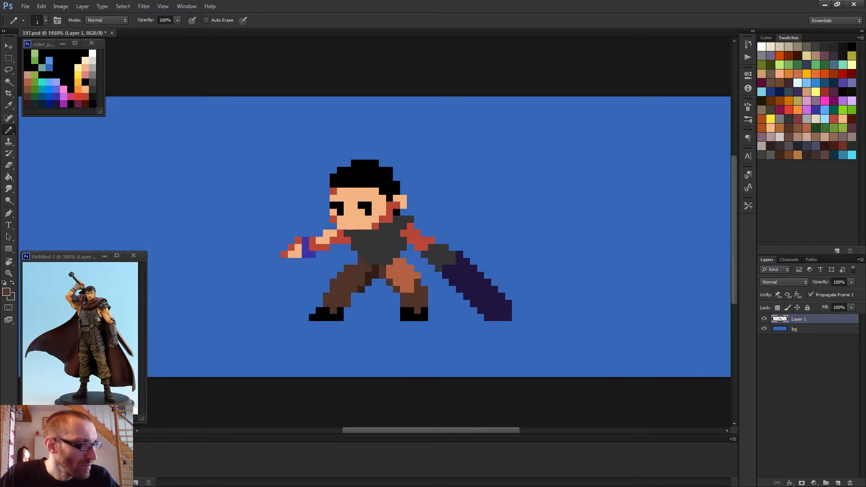
{"action": "scroll", "coordinate": [447, 276], "scroll_direction": "down", "scroll_amount": 4}
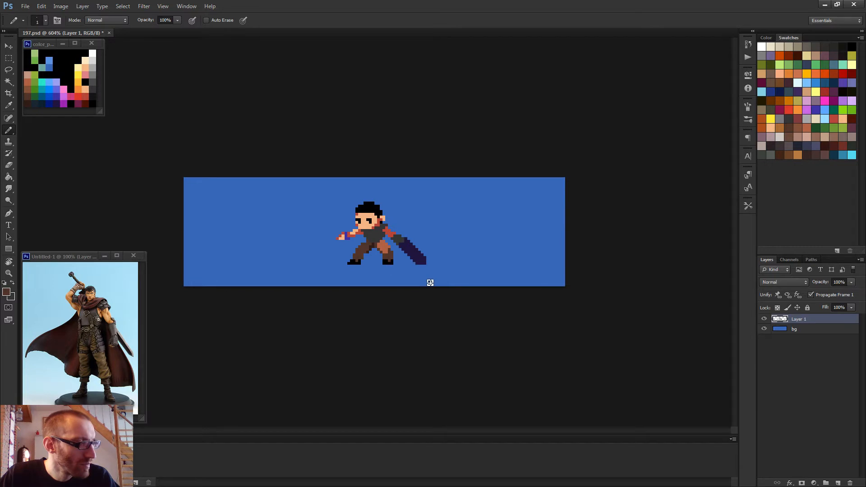
- Select the sword blade with the Magic Wand, move it one pixel down and one left, deselect, and return to the Pencil tool
{"action": "scroll", "coordinate": [430, 283], "scroll_direction": "up", "scroll_amount": 2}
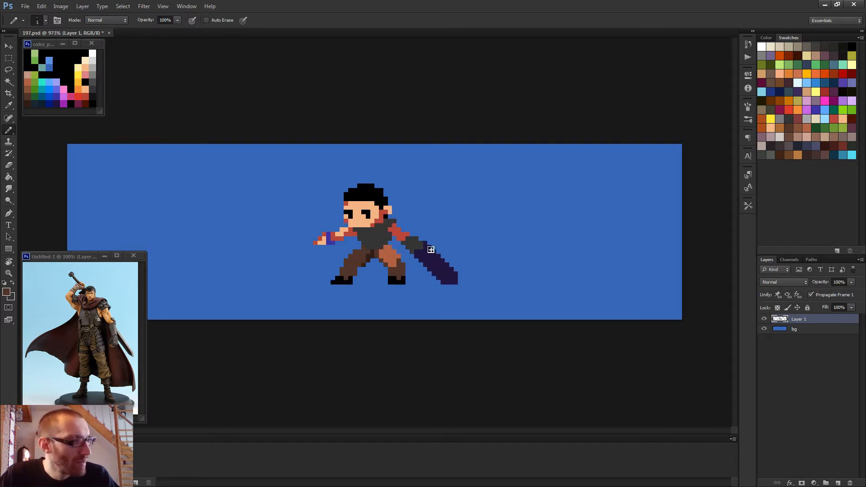
{"action": "left_click", "coordinate": [430, 249]}
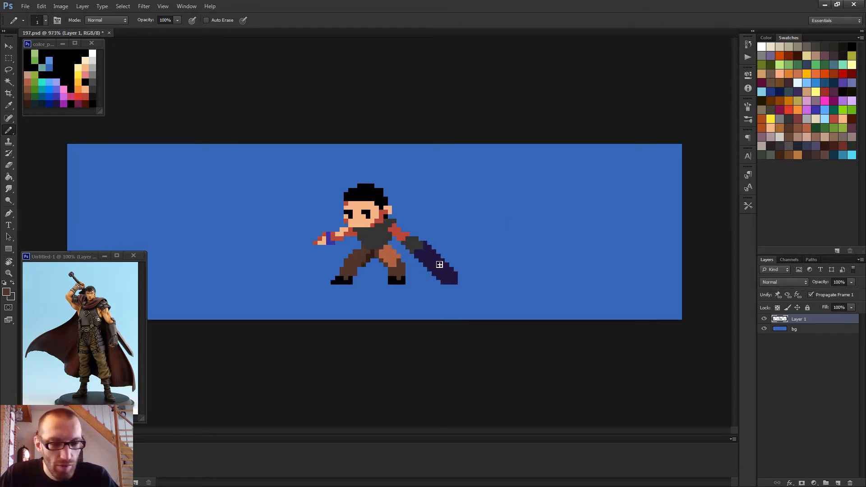
{"action": "key", "text": "w"}
{"action": "left_click", "coordinate": [439, 264]}
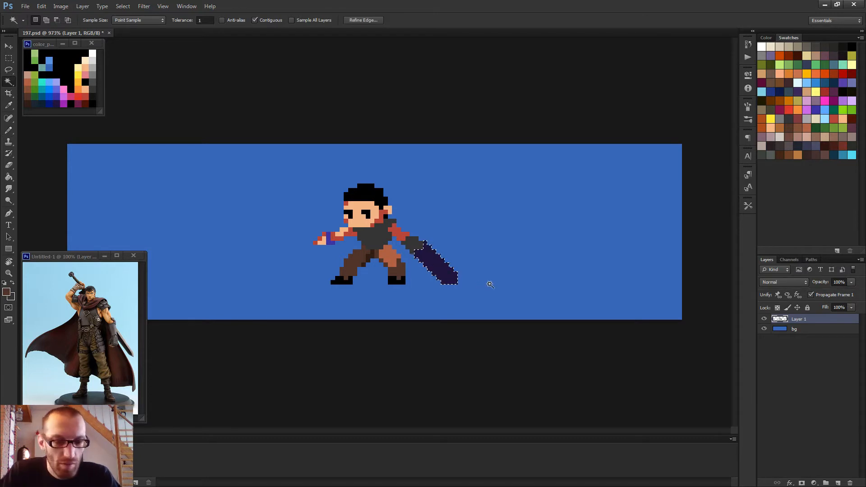
{"action": "key", "text": "ctrl+Up"}
{"action": "key", "text": "v"}
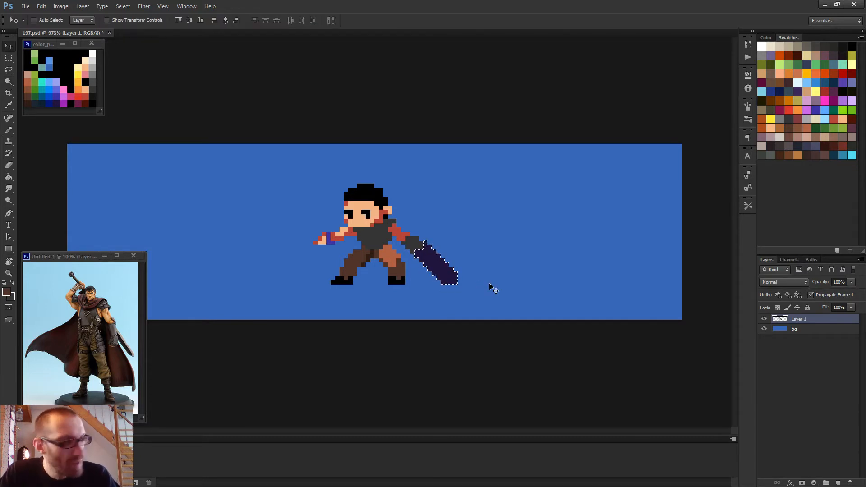
{"action": "key", "text": "Down"}
{"action": "key", "text": "Left"}
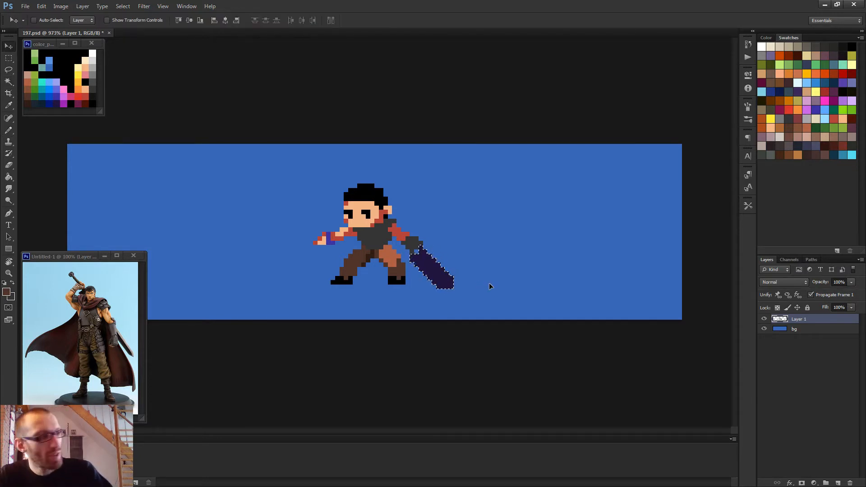
{"action": "key", "text": "ctrl+d"}
{"action": "key", "text": "b"}
{"action": "scroll", "coordinate": [401, 207], "scroll_direction": "up", "scroll_amount": 4}
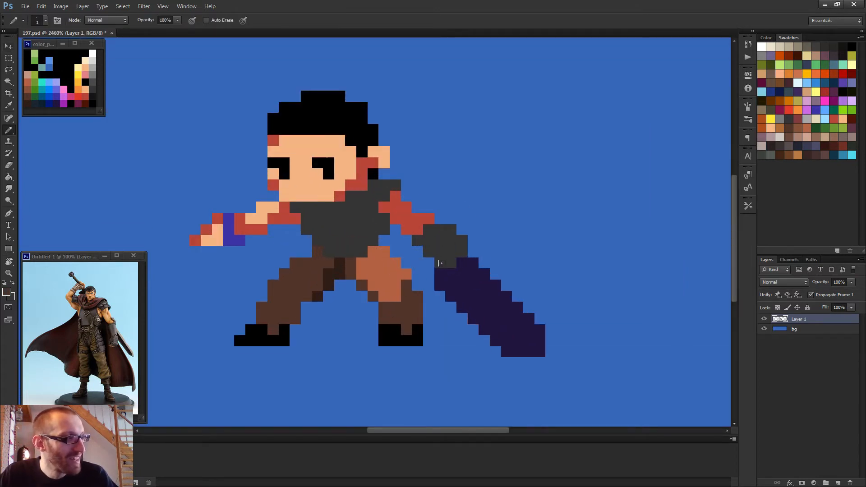
- Sample the blade's dark purple and extend the sword's upper end with a pixel beside the rear glove
{"action": "left_click", "coordinate": [450, 273], "text": "alt"}
{"action": "left_click", "coordinate": [428, 263]}
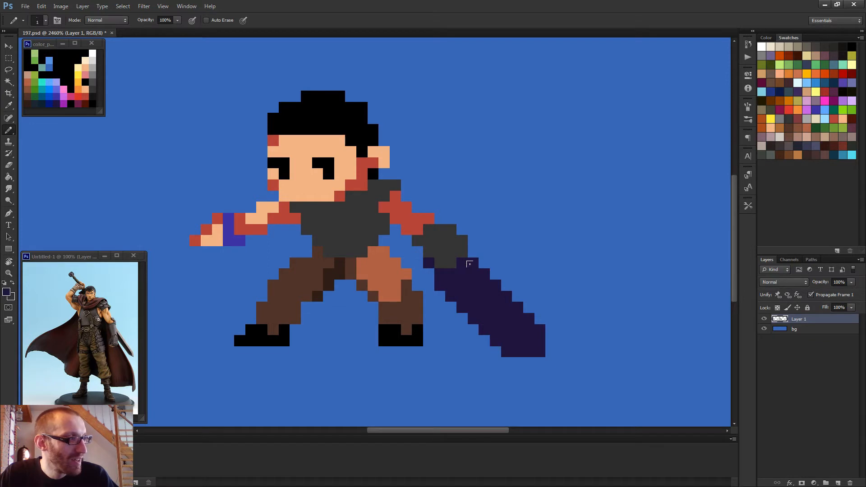
{"action": "left_click", "coordinate": [428, 272]}
{"action": "scroll", "coordinate": [468, 276], "scroll_direction": "down", "scroll_amount": 2}
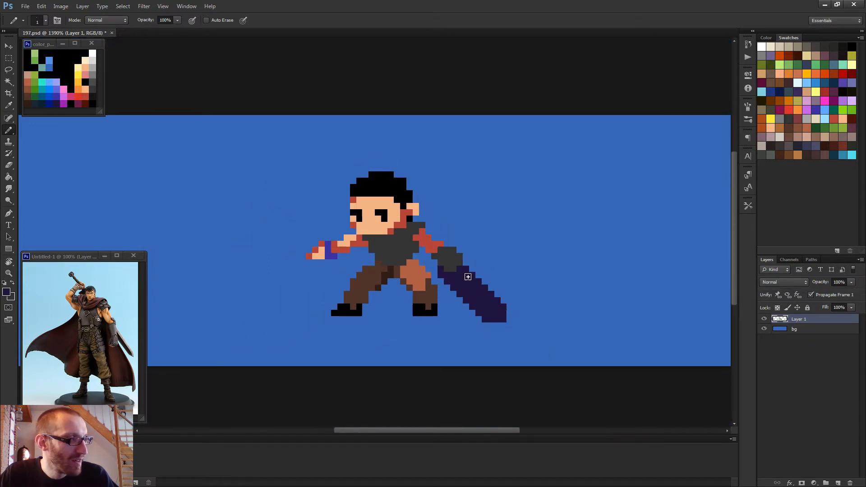
{"action": "scroll", "coordinate": [469, 276], "scroll_direction": "down", "scroll_amount": 2}
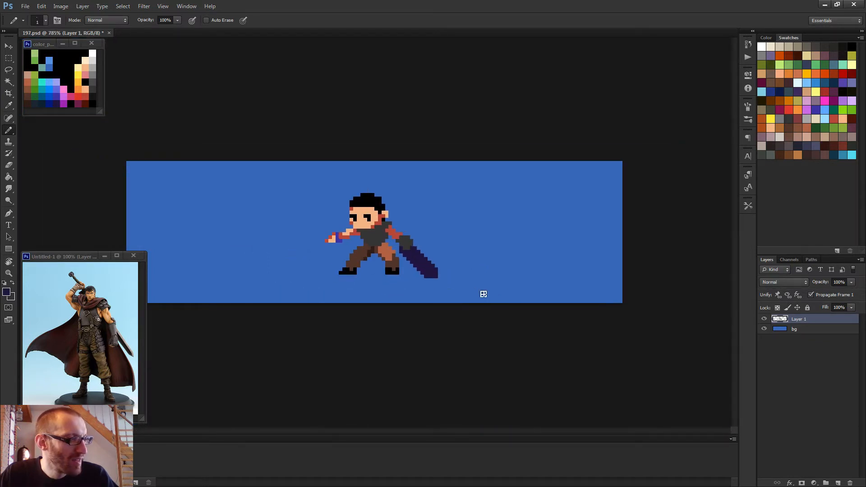
{"action": "scroll", "coordinate": [405, 250], "scroll_direction": "up", "scroll_amount": 4}
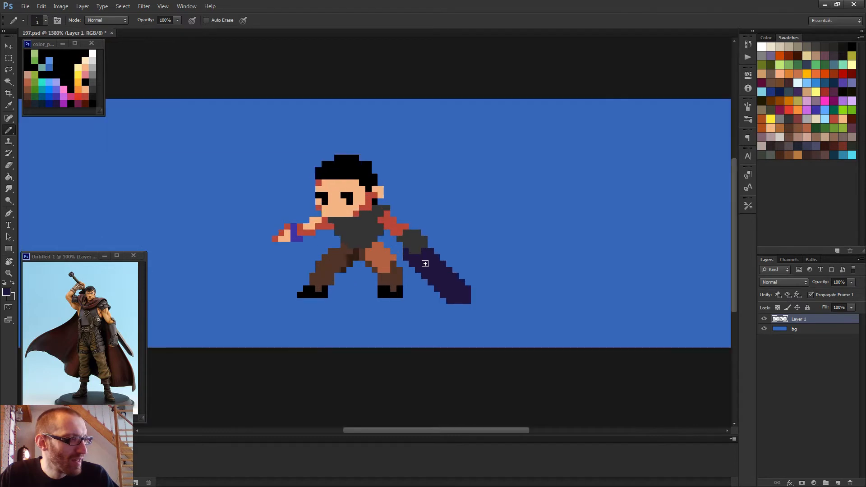
- Erase the pixel row joining the glove and blade, and paint a dark purple grip running up into the glove's lower edge
{"action": "key", "text": "e"}
{"action": "mouse_move", "coordinate": [381, 235]}
{"action": "left_mouse_down"}
{"action": "mouse_move", "coordinate": [388, 252]}
{"action": "mouse_move", "coordinate": [402, 252]}
{"action": "mouse_move", "coordinate": [445, 233]}
{"action": "left_mouse_up"}
{"action": "key", "text": "b"}
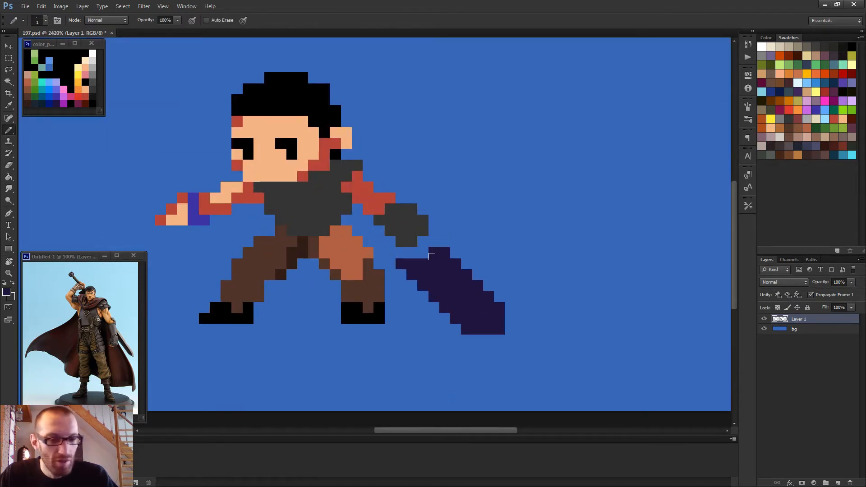
{"action": "scroll", "coordinate": [436, 250], "scroll_direction": "up", "scroll_amount": 1}
{"action": "left_click", "coordinate": [415, 249]}
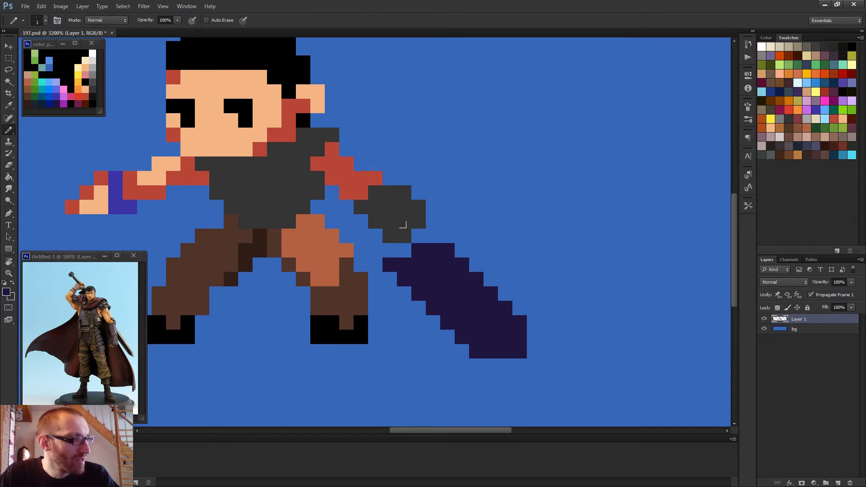
{"action": "mouse_move", "coordinate": [404, 235]}
{"action": "left_mouse_down"}
{"action": "mouse_move", "coordinate": [419, 235]}
{"action": "mouse_move", "coordinate": [385, 217]}
{"action": "left_mouse_up"}
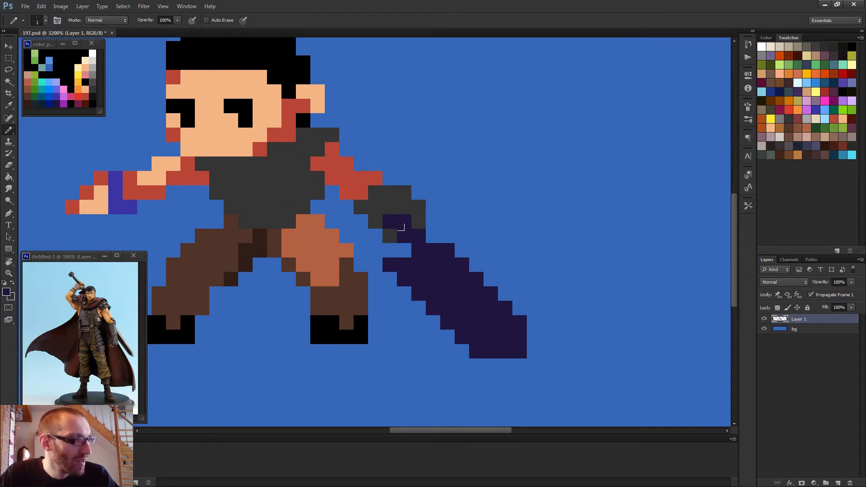
{"action": "left_click", "coordinate": [390, 236]}
{"action": "left_click", "coordinate": [404, 250]}
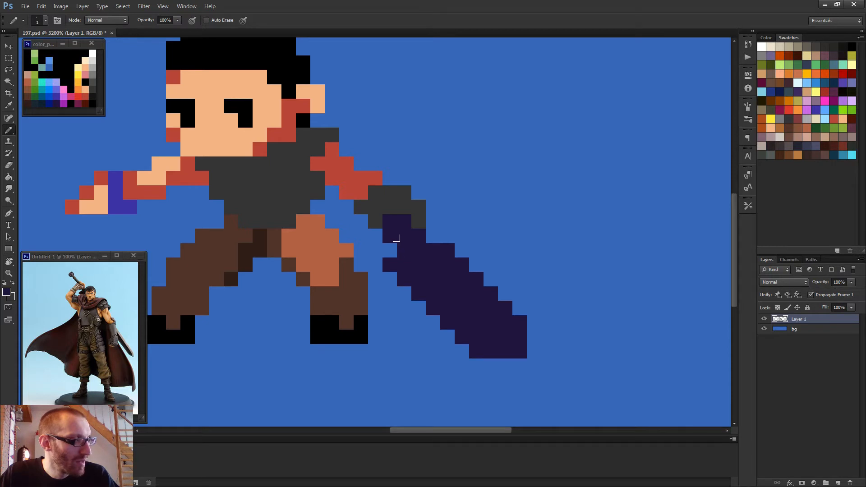
{"action": "scroll", "coordinate": [444, 258], "scroll_direction": "down", "scroll_amount": 4}
{"action": "scroll", "coordinate": [447, 260], "scroll_direction": "up", "scroll_amount": 3}
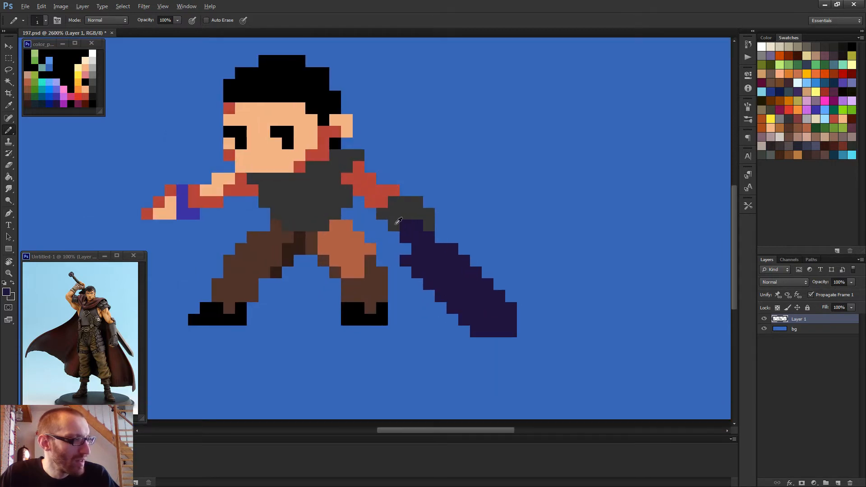
{"action": "scroll", "coordinate": [446, 256], "scroll_direction": "down", "scroll_amount": 2}
{"action": "scroll", "coordinate": [445, 254], "scroll_direction": "down", "scroll_amount": 2}
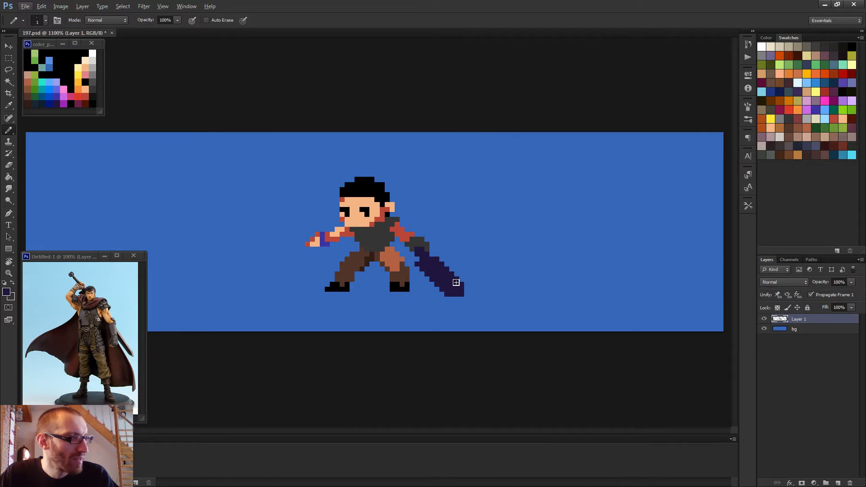
{"action": "scroll", "coordinate": [457, 292], "scroll_direction": "down", "scroll_amount": 1}
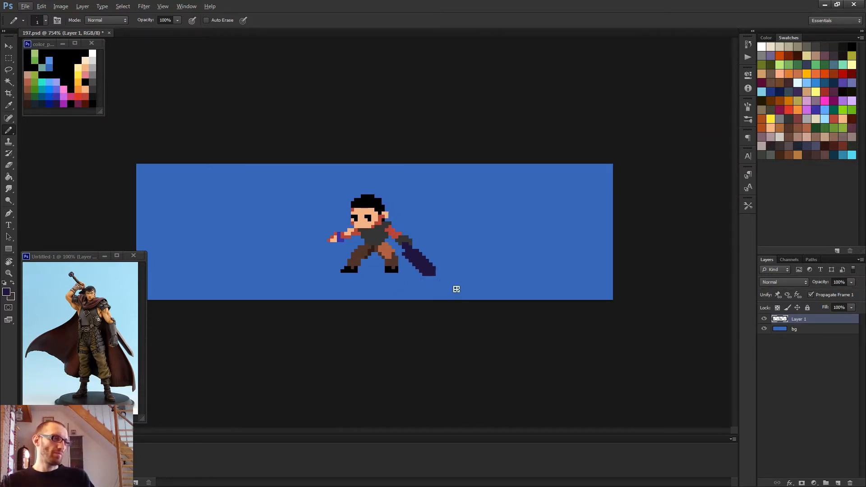
- Select the dark purple sword with the Magic Wand, delete it, deselect, and return to the Pencil tool
{"action": "key", "text": "w"}
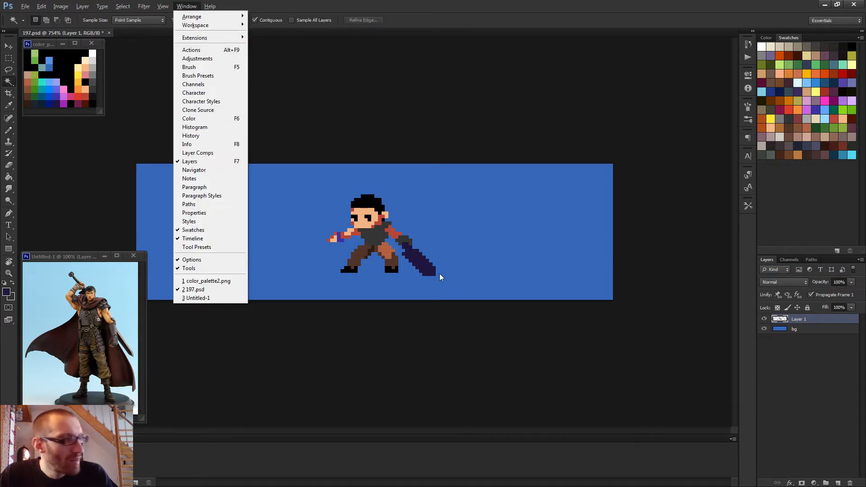
{"action": "left_click", "coordinate": [427, 268]}
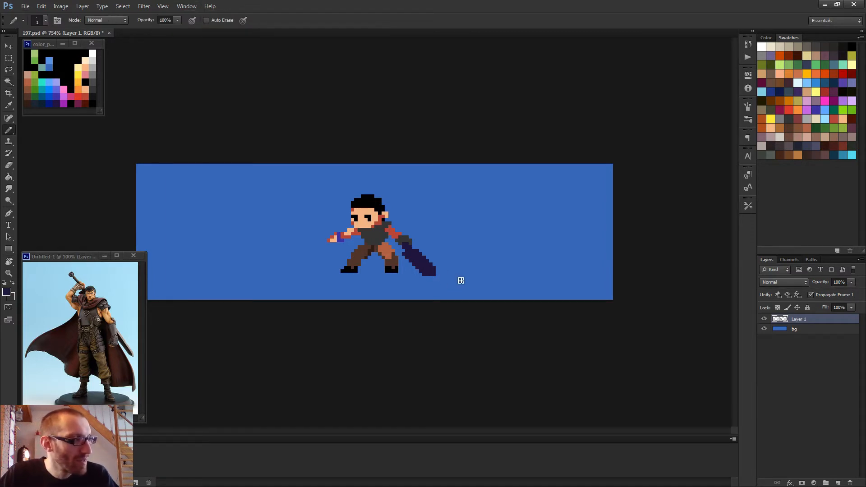
{"action": "left_click", "coordinate": [420, 268]}
{"action": "key", "text": "Delete"}
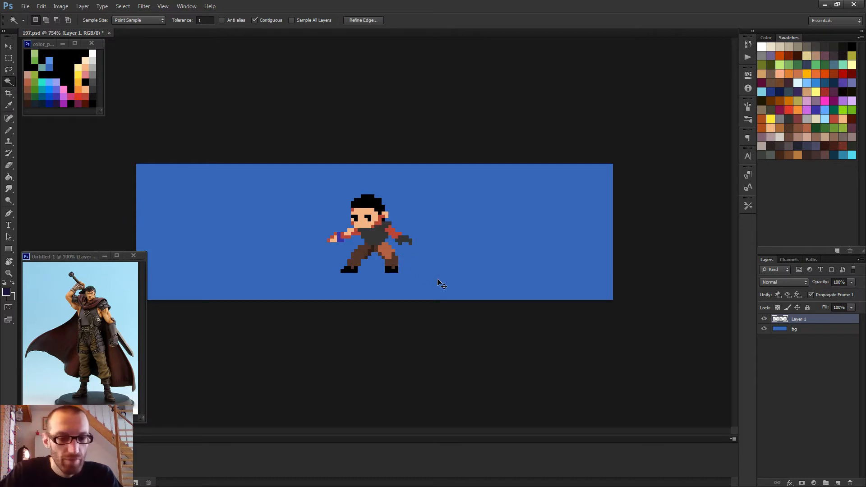
{"action": "key", "text": "ctrl+d"}
{"action": "key", "text": "b"}
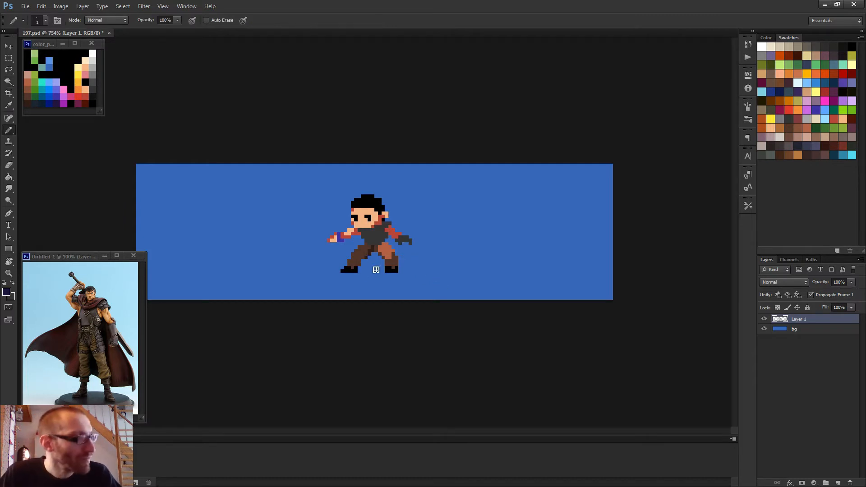
- Sample the rear glove's dark grey and fill the notch left in its lower edge
{"action": "scroll", "coordinate": [391, 241], "scroll_direction": "up", "scroll_amount": 3}
{"action": "left_click", "coordinate": [413, 239], "text": "alt"}
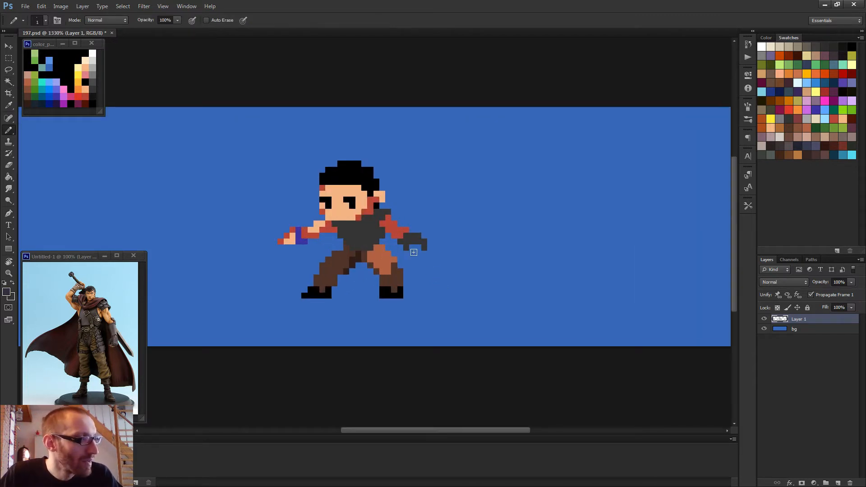
{"action": "left_click", "coordinate": [418, 249]}
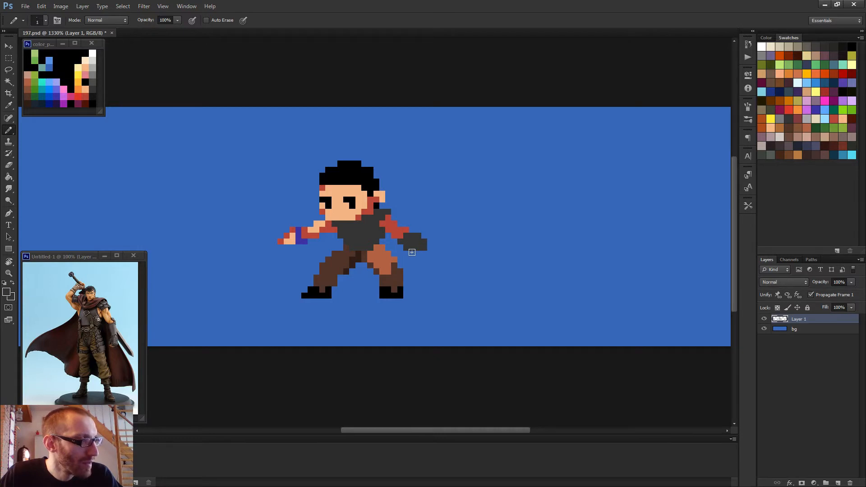
{"action": "scroll", "coordinate": [443, 254], "scroll_direction": "down", "scroll_amount": 3}
{"action": "scroll", "coordinate": [424, 245], "scroll_direction": "up", "scroll_amount": 2}
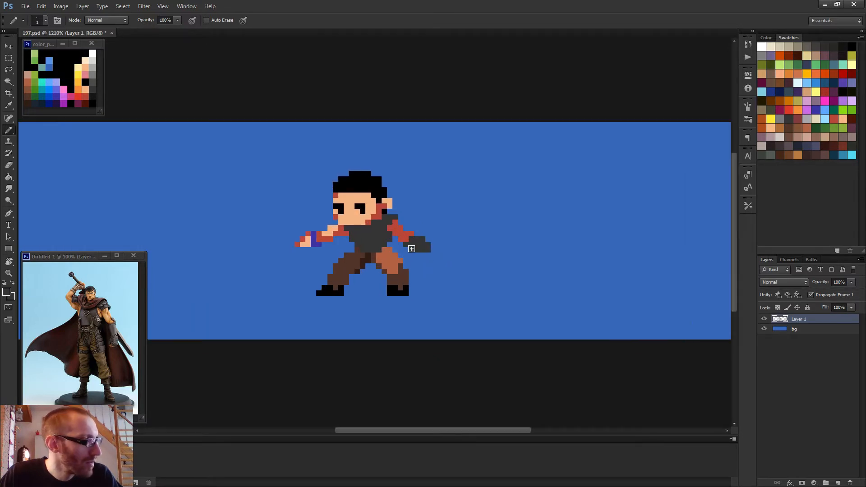
- Extend the dark grey glove up over the rear forearm, and restore the forearm pixel beside it in the arm's red
{"action": "left_click_drag", "start_coordinate": [414, 235], "coordinate": [407, 235]}
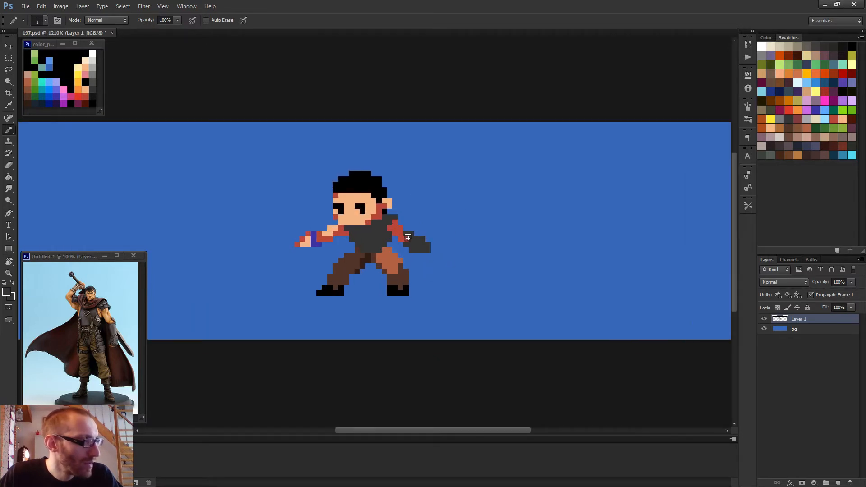
{"action": "left_click", "coordinate": [401, 239]}
{"action": "left_click", "coordinate": [407, 240], "text": "alt"}
{"action": "left_click", "coordinate": [401, 240]}
{"action": "scroll", "coordinate": [445, 250], "scroll_direction": "down", "scroll_amount": 5}
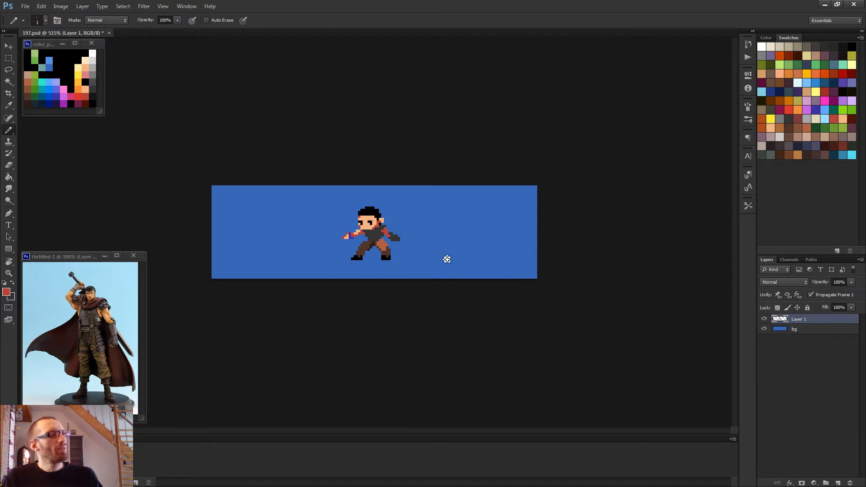
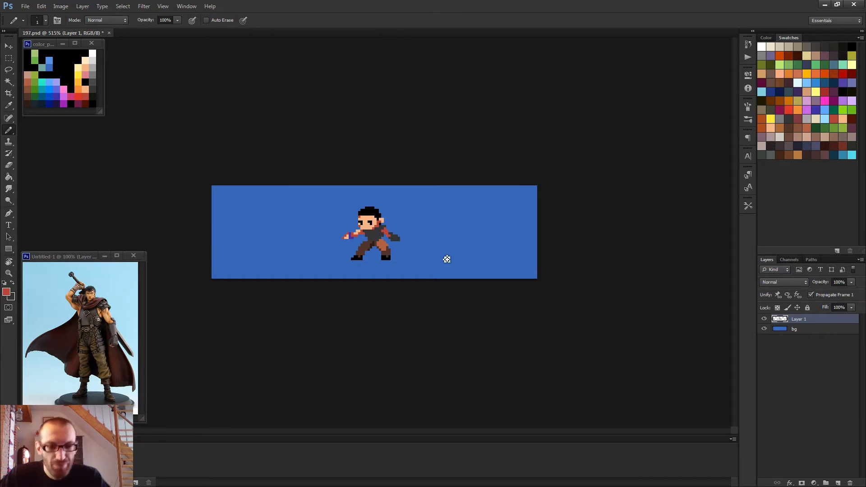
- Pick near-black from the palette image and draw the upper and lower edges of a long, nearly horizontal blade extending from the rear glove
{"action": "scroll", "coordinate": [428, 244], "scroll_direction": "up", "scroll_amount": 6}
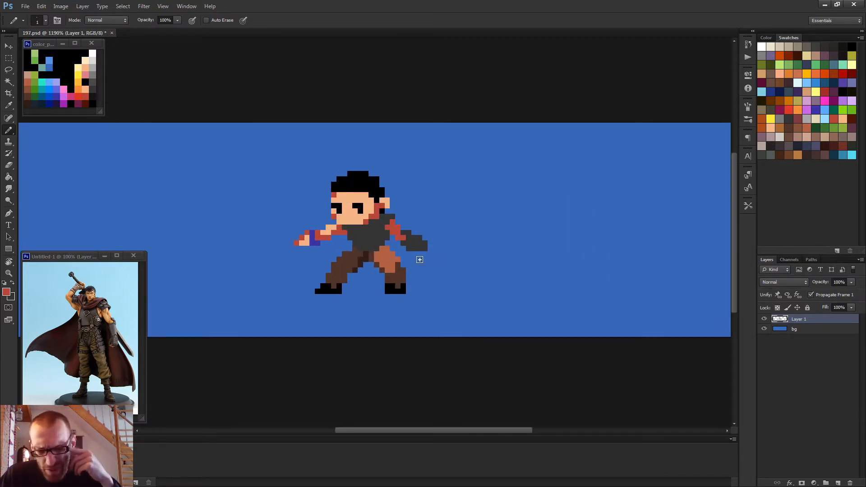
{"action": "scroll", "coordinate": [419, 261], "scroll_direction": "up", "scroll_amount": 1}
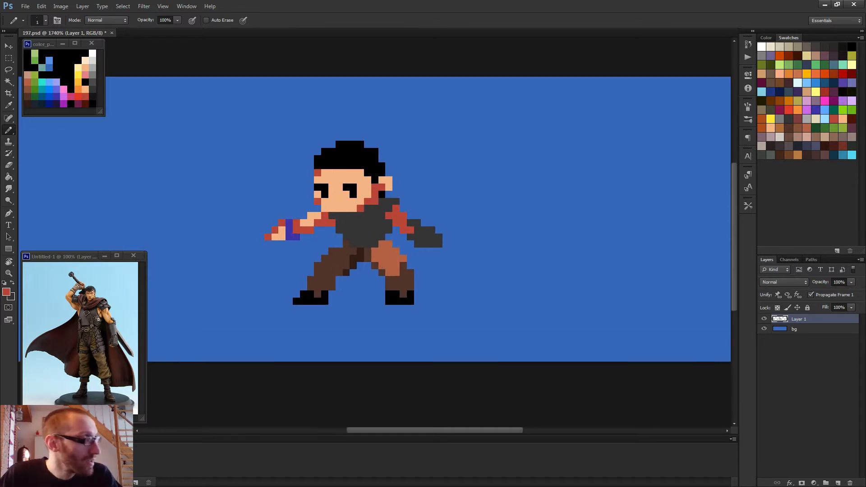
{"action": "scroll", "coordinate": [428, 239], "scroll_direction": "down", "scroll_amount": 1}
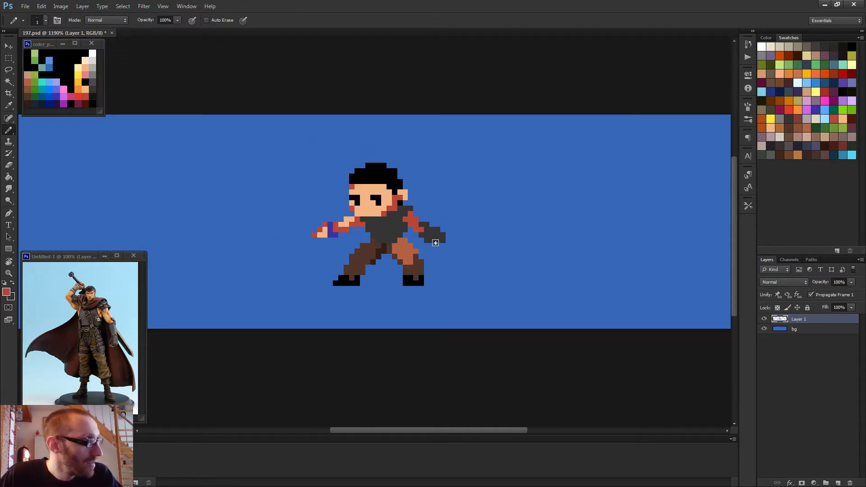
{"action": "scroll", "coordinate": [442, 242], "scroll_direction": "down", "scroll_amount": 1}
{"action": "scroll", "coordinate": [432, 244], "scroll_direction": "up", "scroll_amount": 2}
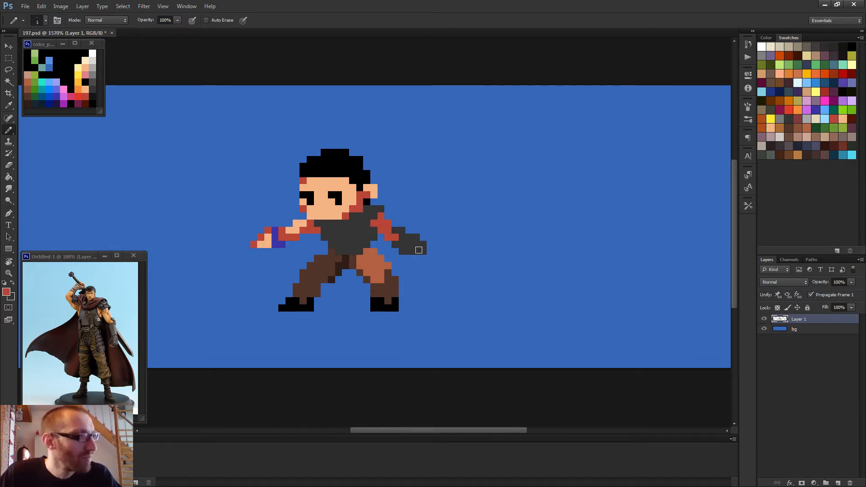
{"action": "left_click", "coordinate": [94, 93], "text": "alt"}
{"action": "mouse_move", "coordinate": [441, 248]}
{"action": "left_mouse_down"}
{"action": "mouse_move", "coordinate": [454, 252]}
{"action": "mouse_move", "coordinate": [411, 240]}
{"action": "left_mouse_up"}
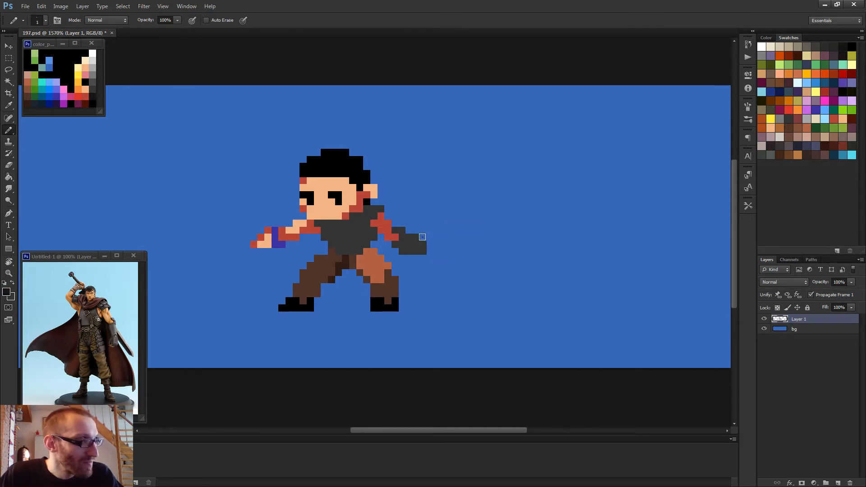
{"action": "left_click", "coordinate": [423, 236]}
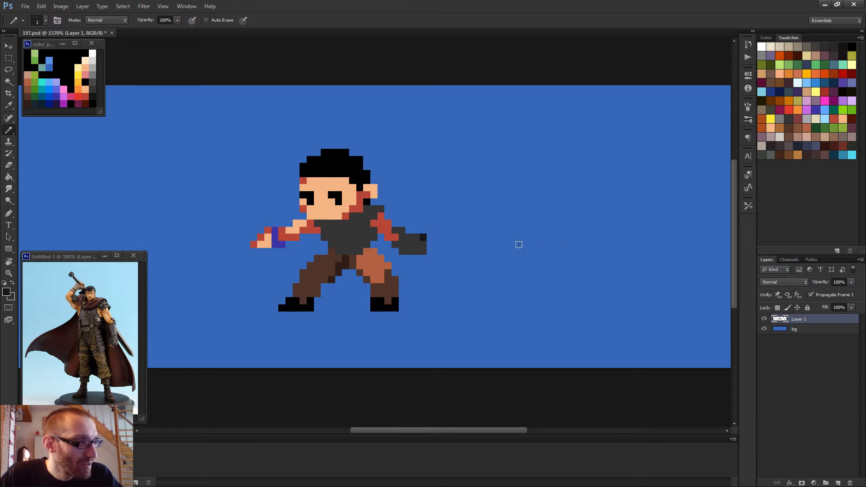
{"action": "left_click", "coordinate": [519, 244], "text": "shift"}
{"action": "left_click", "coordinate": [415, 258]}
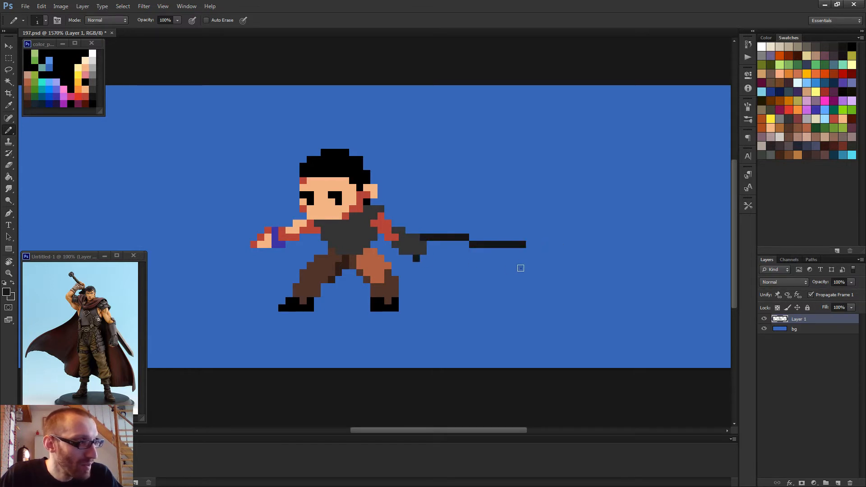
{"action": "left_click", "coordinate": [520, 266], "text": "shift"}
- Close the far end of the blade outline and build a stepped, pointed tip in near-black pixels
{"action": "left_click", "coordinate": [522, 251]}
{"action": "left_click", "coordinate": [522, 259]}
{"action": "left_click", "coordinate": [529, 257]}
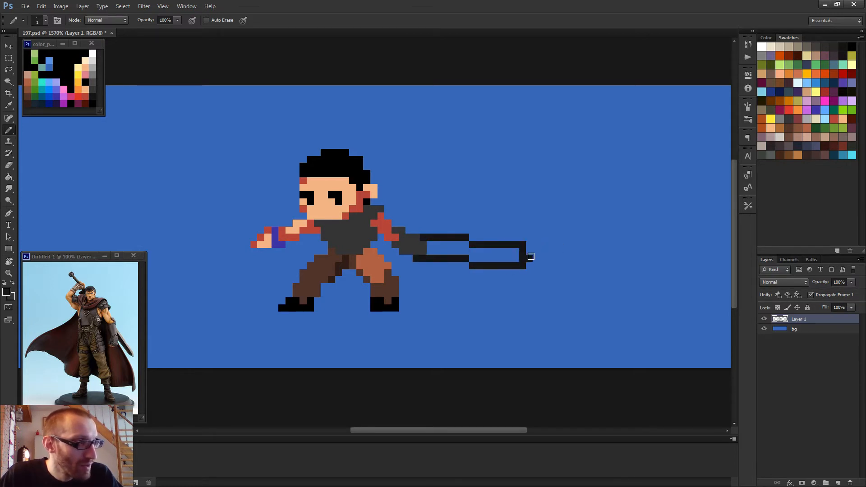
{"action": "left_click", "coordinate": [529, 251]}
{"action": "left_click", "coordinate": [529, 245]}
{"action": "left_click", "coordinate": [537, 251]}
{"action": "left_click", "coordinate": [544, 258]}
{"action": "left_click", "coordinate": [536, 258]}
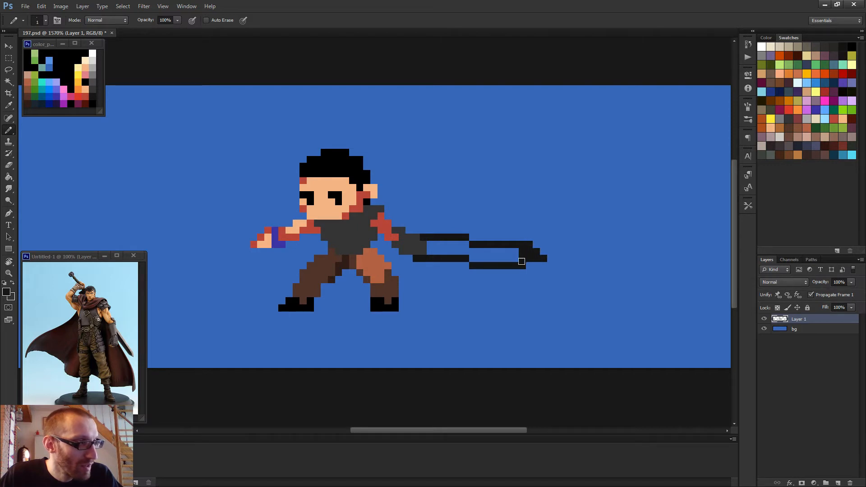
- Fill the inside of the blade outline with near-black using the Paint Bucket
{"action": "key", "text": "g"}
{"action": "left_click", "coordinate": [505, 255]}
{"action": "scroll", "coordinate": [516, 269], "scroll_direction": "down", "scroll_amount": 2}
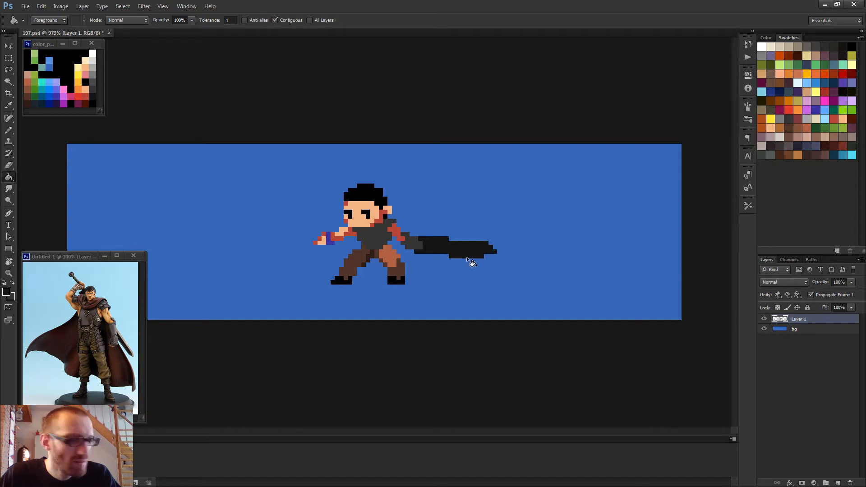
- Extend the blade's base over the glove's edge with the Pencil and add crossguard pixels above and below the hand
{"action": "key", "text": "b"}
{"action": "scroll", "coordinate": [467, 257], "scroll_direction": "up", "scroll_amount": 4}
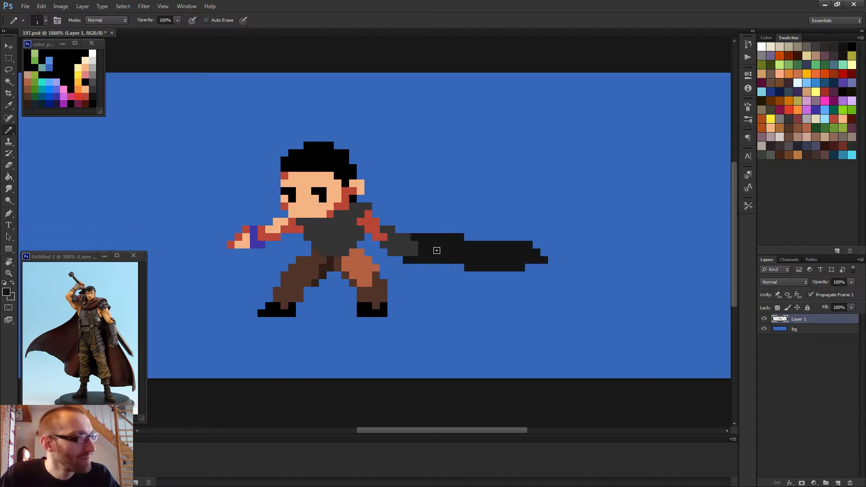
{"action": "left_click", "coordinate": [400, 240]}
{"action": "left_click_drag", "start_coordinate": [400, 252], "coordinate": [388, 252]}
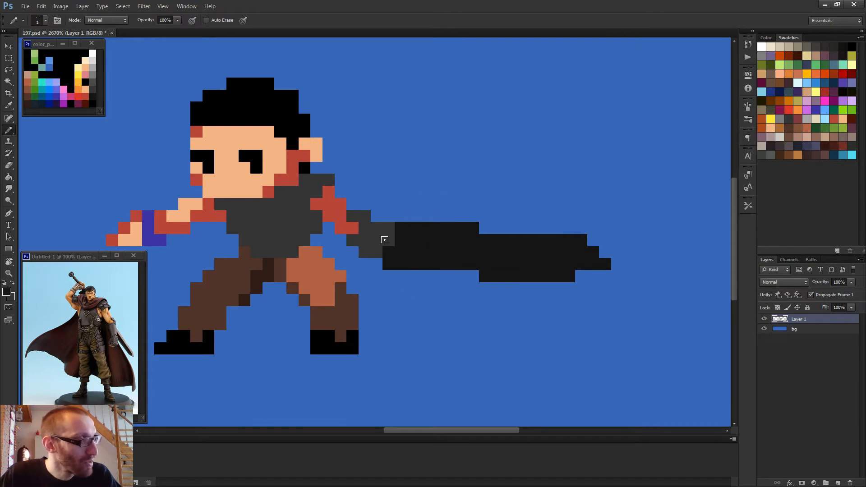
{"action": "left_click", "coordinate": [388, 240]}
{"action": "left_click", "coordinate": [400, 217]}
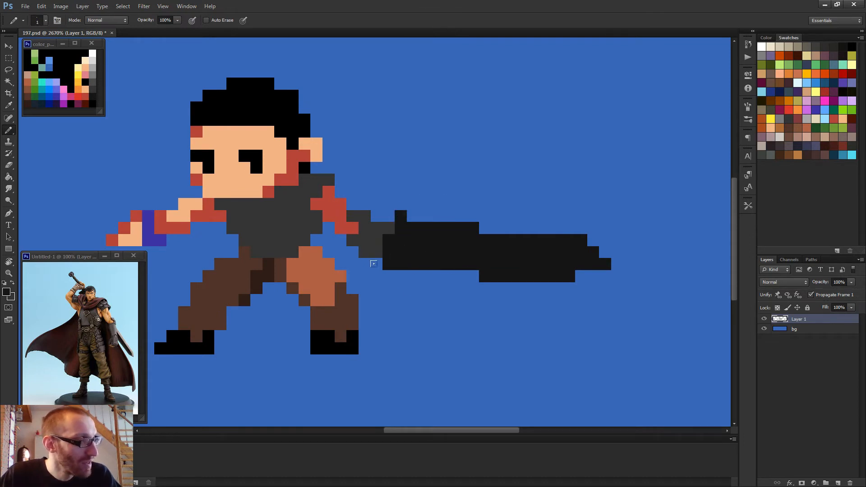
{"action": "left_click_drag", "start_coordinate": [371, 263], "coordinate": [372, 274]}
{"action": "scroll", "coordinate": [403, 249], "scroll_direction": "down", "scroll_amount": 4}
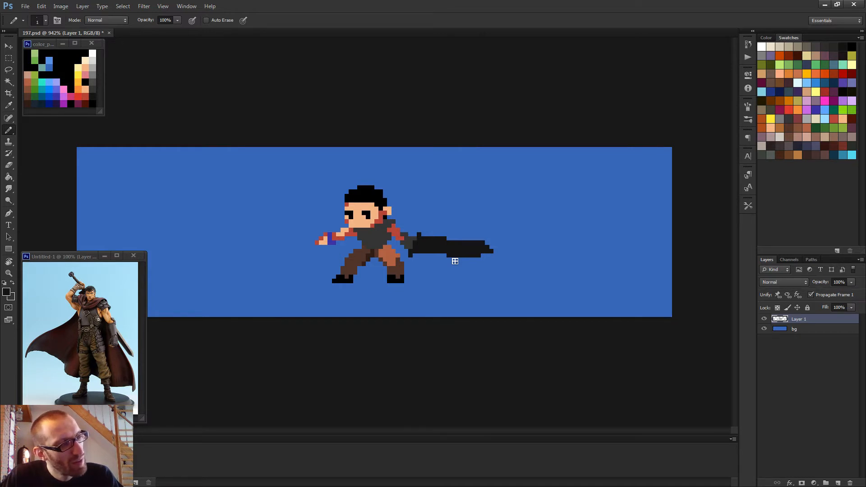
- Remove the long near-black blade and crossguard behind the rear glove and clear the selection
{"action": "key", "text": "ctrl+z"}
{"action": "key", "text": "ctrl+z"}
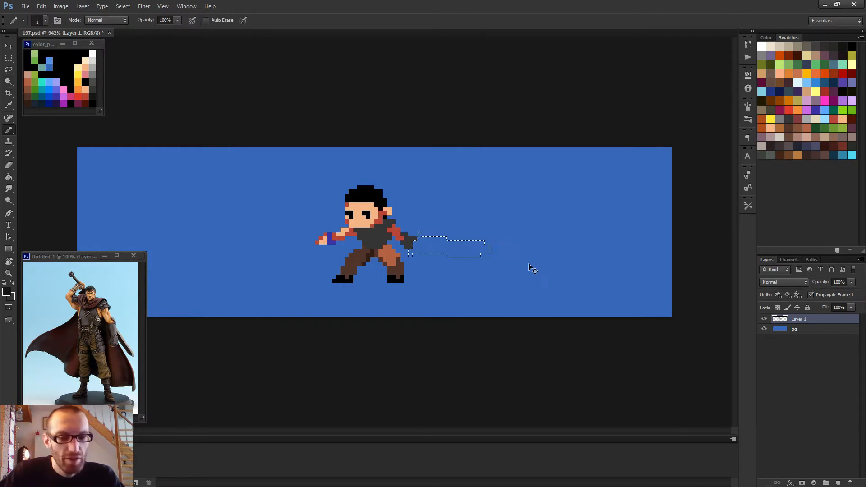
{"action": "key", "text": "ctrl+d"}
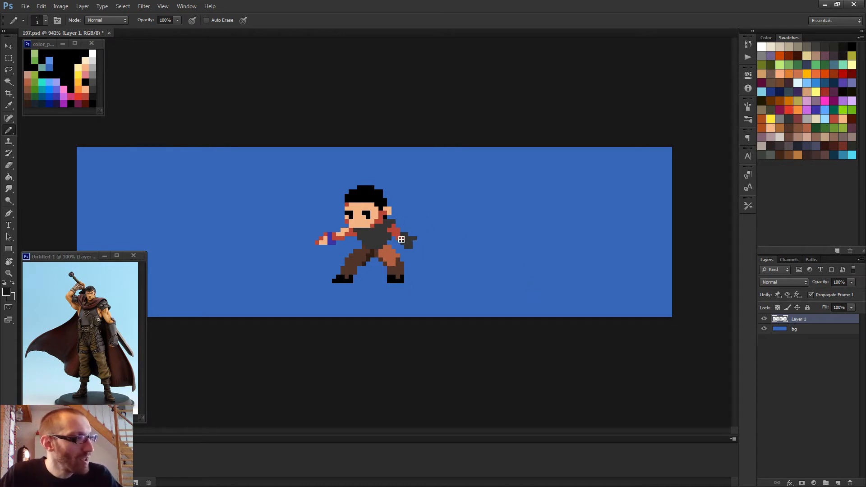
- Draw a short, two-pixel-thick near-black blade sloping diagonally down and back from the rear glove
{"action": "scroll", "coordinate": [433, 248], "scroll_direction": "down", "scroll_amount": 1}
{"action": "scroll", "coordinate": [425, 248], "scroll_direction": "up", "scroll_amount": 3}
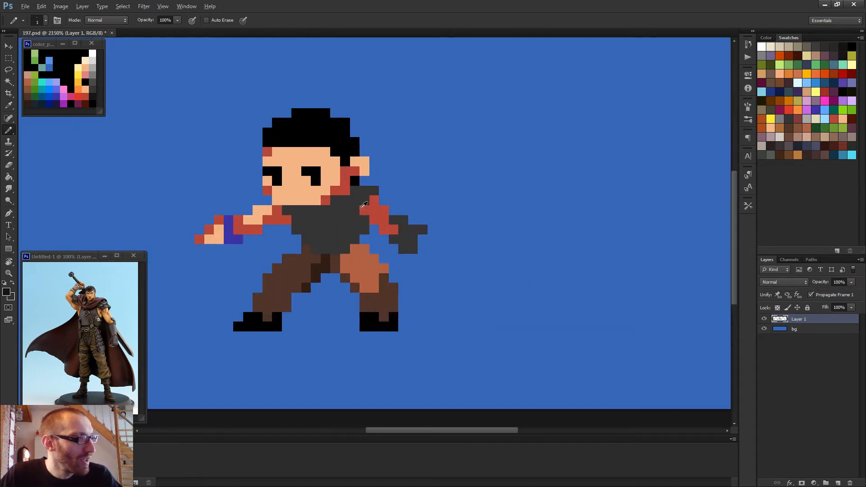
{"action": "key", "text": "alt"}
{"action": "key", "text": "alt"}
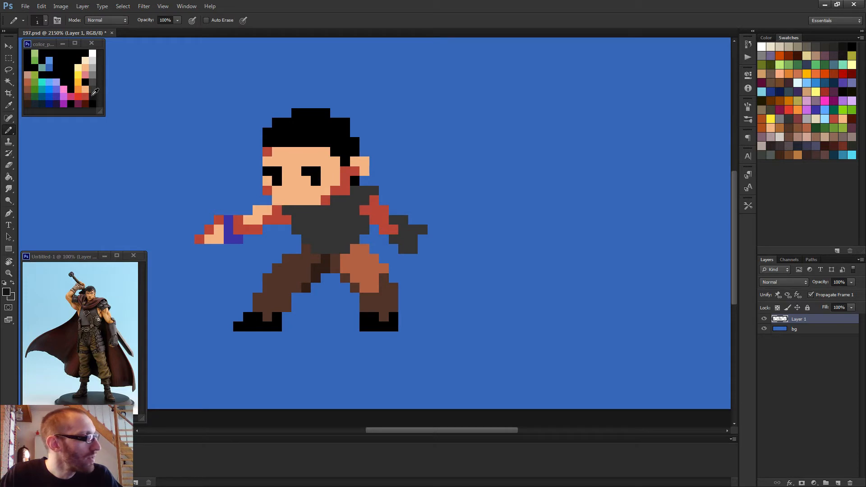
{"action": "left_click", "coordinate": [418, 236]}
{"action": "left_click", "coordinate": [469, 265], "text": "shift"}
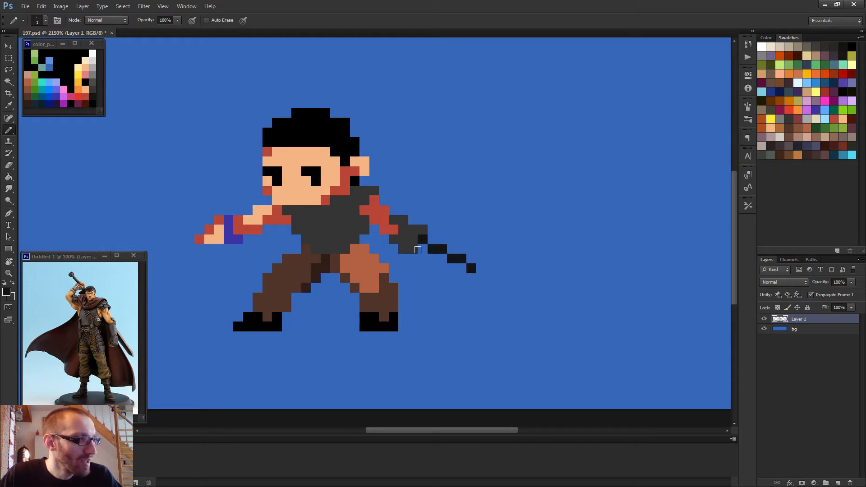
{"action": "left_click", "coordinate": [418, 243]}
{"action": "left_click", "coordinate": [457, 268], "text": "shift"}
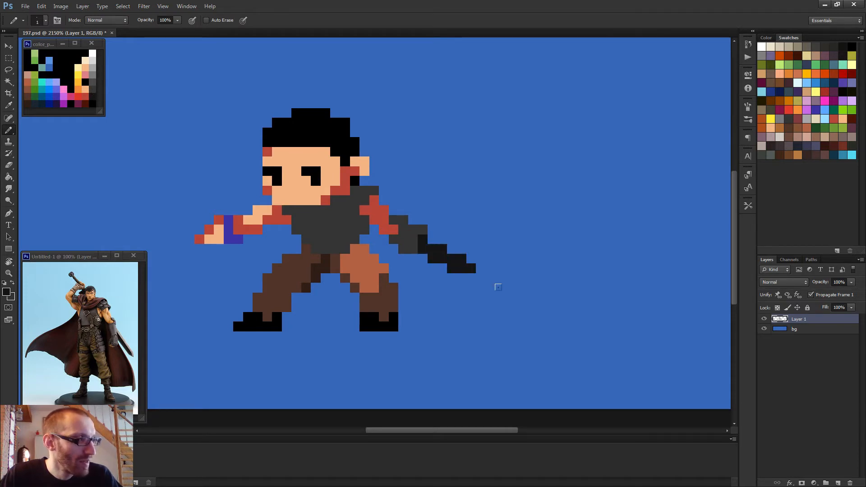
{"action": "scroll", "coordinate": [496, 291], "scroll_direction": "down", "scroll_amount": 3}
{"action": "scroll", "coordinate": [493, 295], "scroll_direction": "up", "scroll_amount": 2}
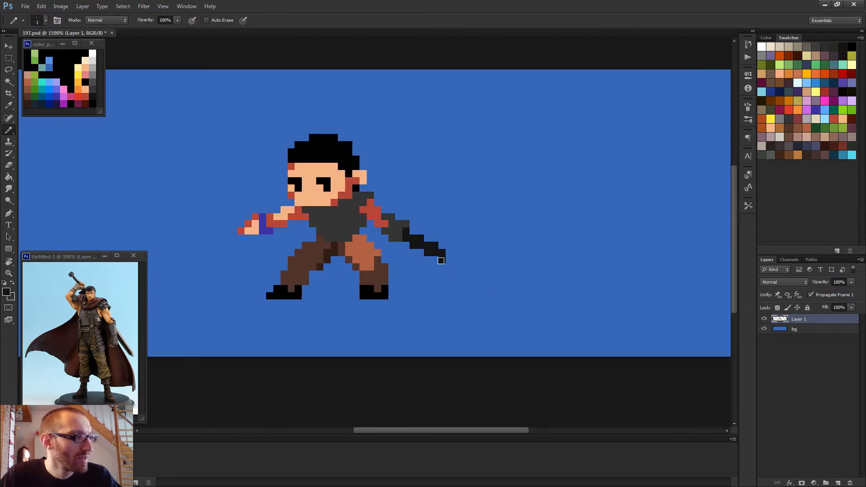
{"action": "scroll", "coordinate": [471, 293], "scroll_direction": "down", "scroll_amount": 2}
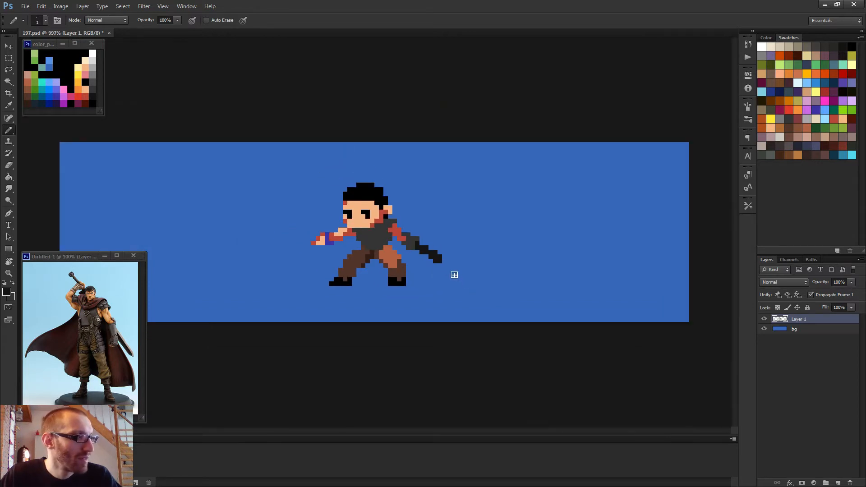
{"action": "scroll", "coordinate": [455, 282], "scroll_direction": "down", "scroll_amount": 1}
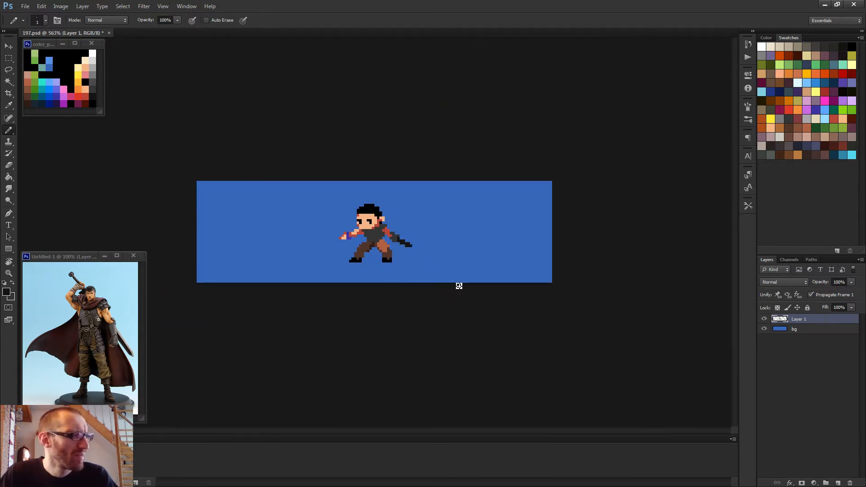
{"action": "scroll", "coordinate": [459, 286], "scroll_direction": "up", "scroll_amount": 2}
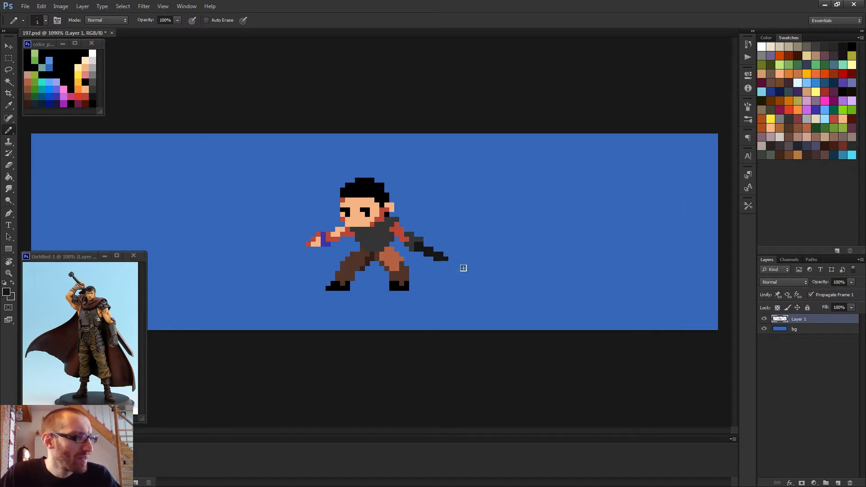
{"action": "scroll", "coordinate": [457, 268], "scroll_direction": "down", "scroll_amount": 2}
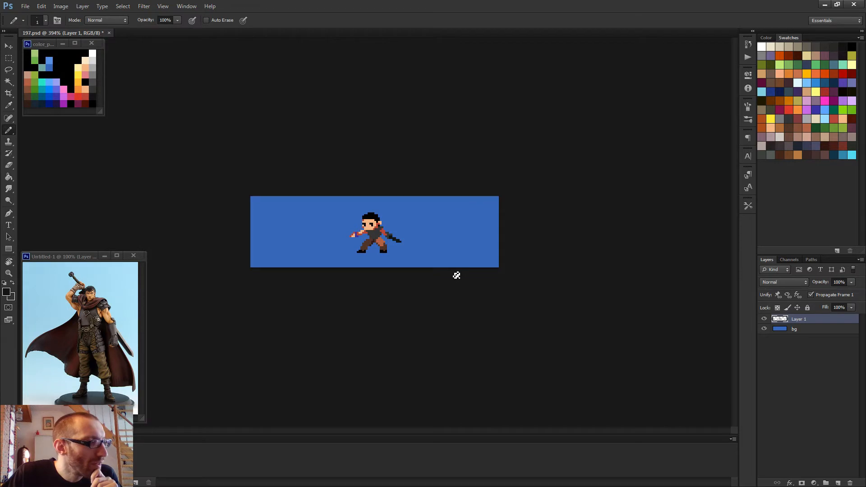
{"action": "scroll", "coordinate": [414, 261], "scroll_direction": "up", "scroll_amount": 3}
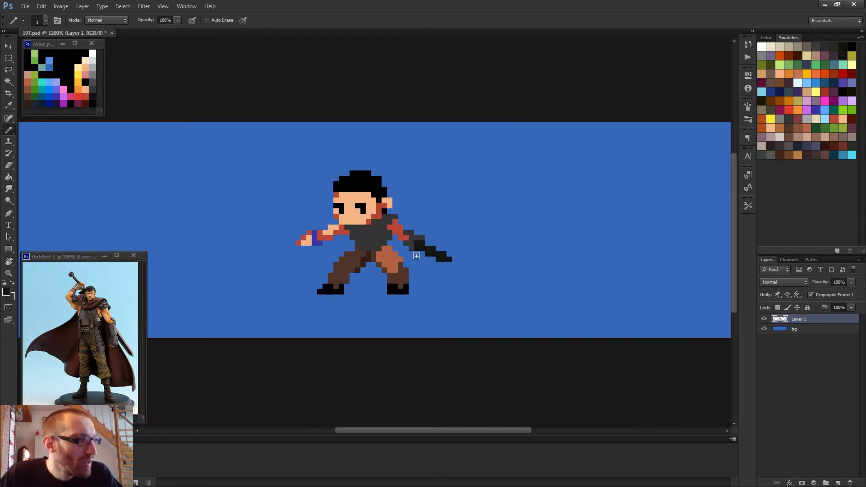
- Erase the part of the diagonal near-black blade that extends past the rear glove
{"action": "key", "text": "e"}
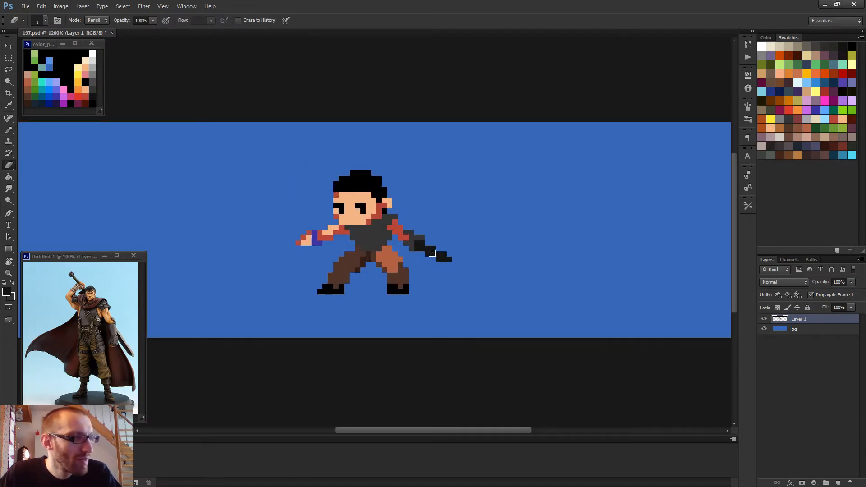
{"action": "left_click_drag", "start_coordinate": [430, 249], "coordinate": [450, 265]}
{"action": "key", "text": "b"}
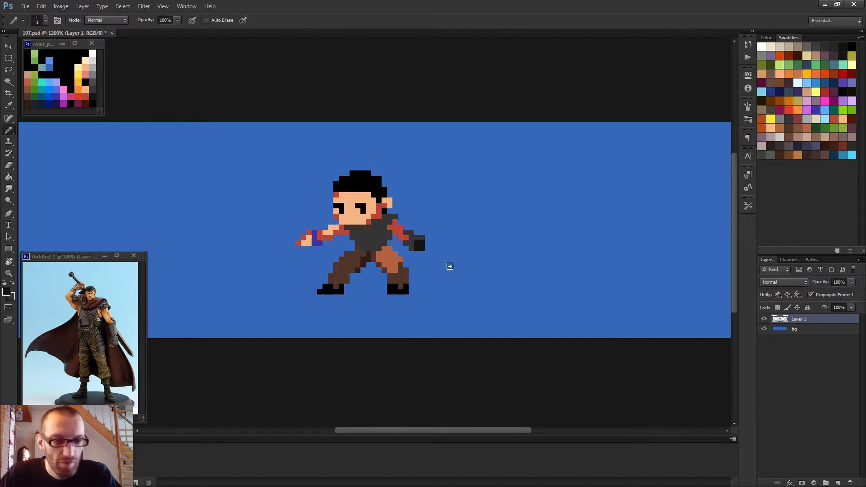
- Enlarge the Pencil to 2 pixels, try a steep near-black blade down from the rear glove, and undo the stroke
{"action": "scroll", "coordinate": [448, 267], "scroll_direction": "up", "scroll_amount": 2}
{"action": "right_click", "coordinate": [405, 236], "text": "alt"}
{"action": "left_click", "coordinate": [405, 237]}
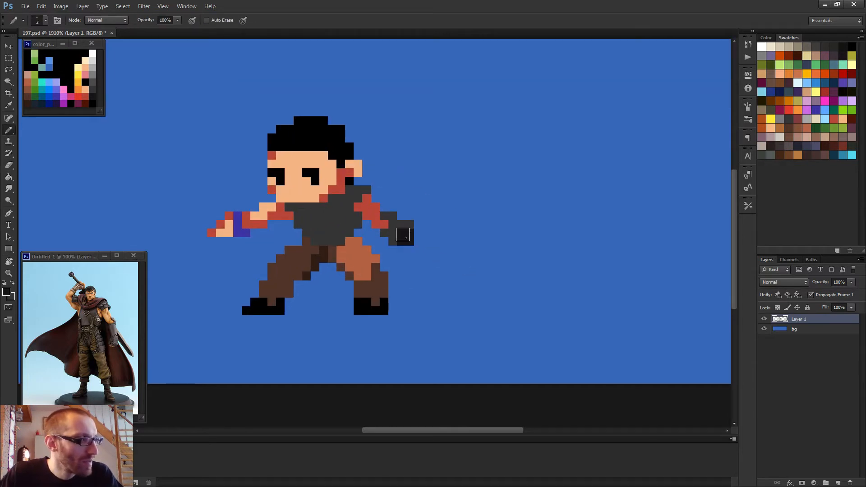
{"action": "left_click", "coordinate": [422, 277], "text": "shift"}
{"action": "scroll", "coordinate": [456, 287], "scroll_direction": "down", "scroll_amount": 3}
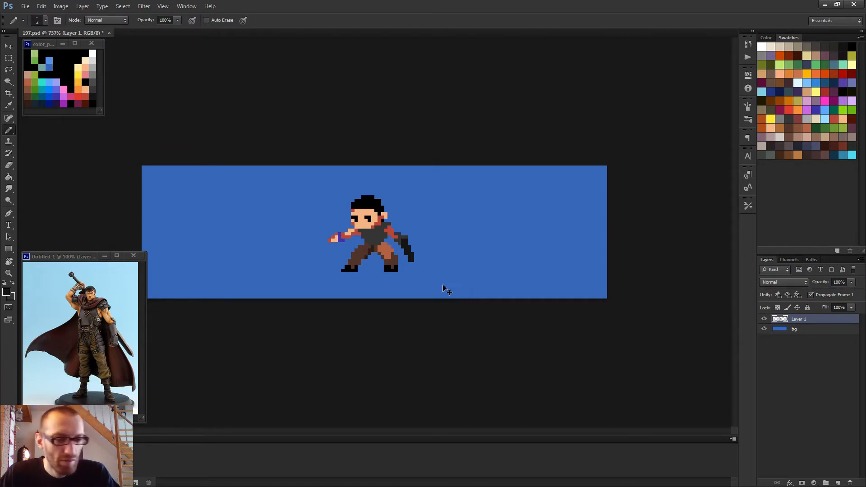
{"action": "key", "text": "ctrl+z"}
{"action": "scroll", "coordinate": [415, 253], "scroll_direction": "up", "scroll_amount": 2}
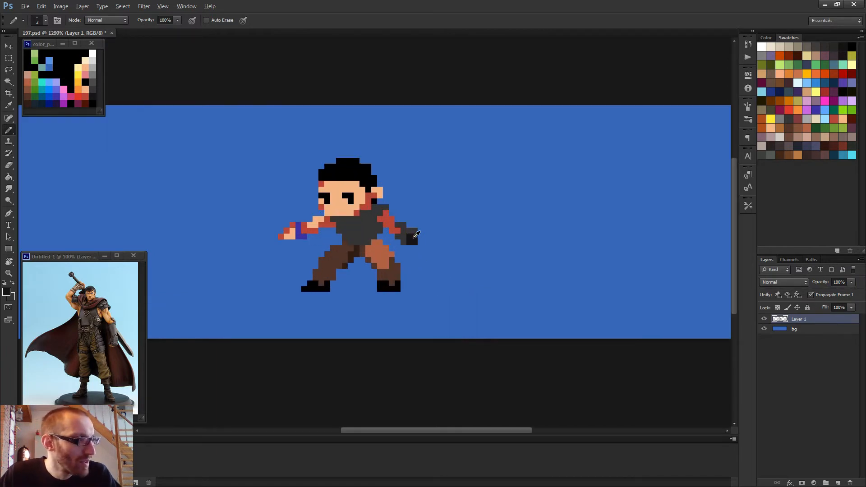
- Repaint the rear hand in the glove's dark gray and draw a two-pixel-wide near-black blade steeply down from it
{"action": "left_click", "coordinate": [406, 234], "text": "alt"}
{"action": "left_click", "coordinate": [407, 235]}
{"action": "left_click", "coordinate": [415, 237]}
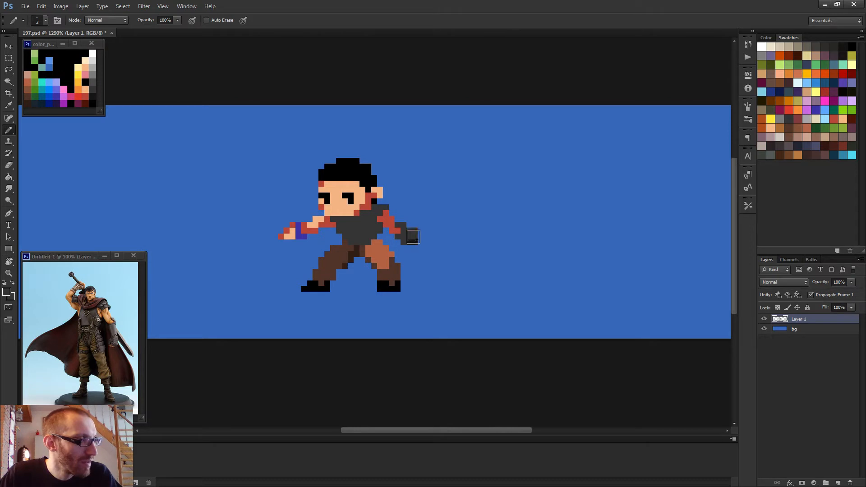
{"action": "left_click", "coordinate": [415, 245], "text": "alt"}
{"action": "left_click", "coordinate": [415, 245]}
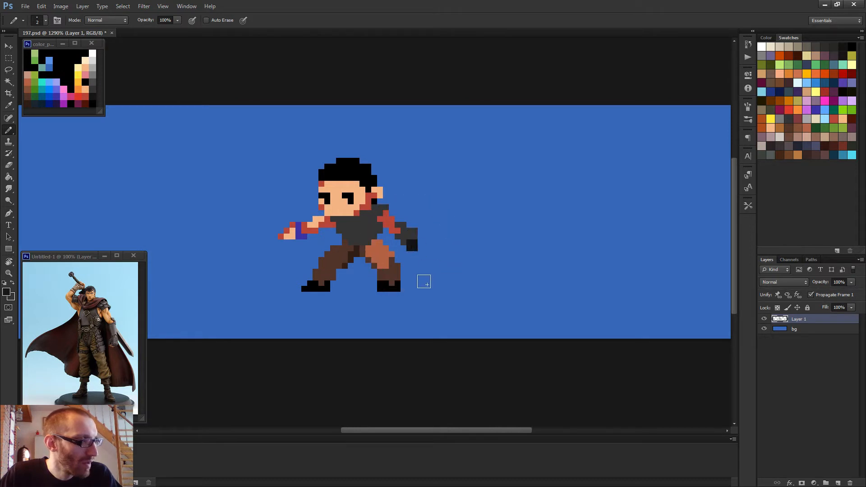
{"action": "left_click", "coordinate": [422, 282], "text": "shift"}
{"action": "scroll", "coordinate": [447, 302], "scroll_direction": "down", "scroll_amount": 3}
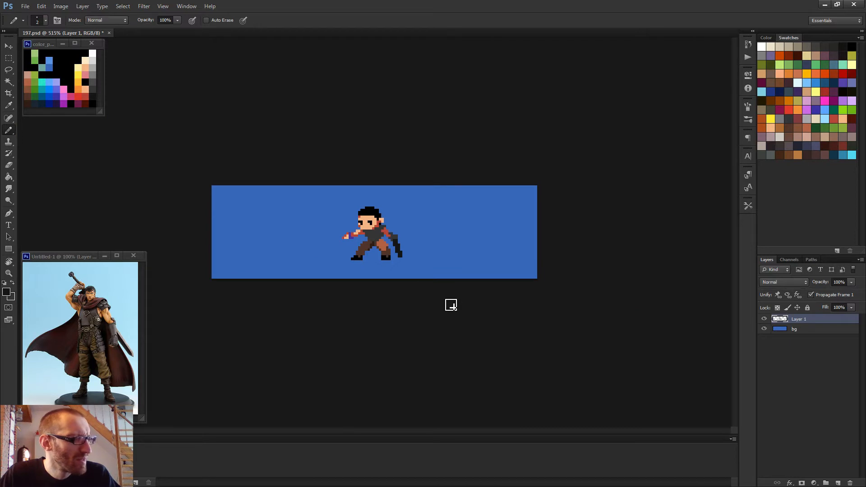
- Reduce the Pencil to 1 pixel and shift the lower black pixel of the eye nearer the ear toward the front of the face
{"action": "key", "text": "bracketleft"}
{"action": "scroll", "coordinate": [371, 233], "scroll_direction": "up", "scroll_amount": 3}
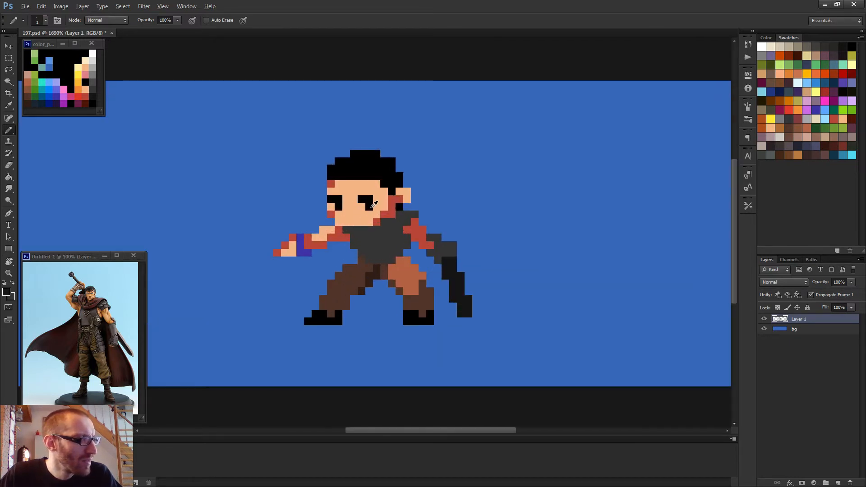
{"action": "left_click", "coordinate": [371, 208], "text": "alt"}
{"action": "left_click", "coordinate": [361, 207]}
{"action": "left_click", "coordinate": [368, 216], "text": "alt"}
{"action": "left_click", "coordinate": [369, 207]}
{"action": "left_click", "coordinate": [337, 206], "text": "alt"}
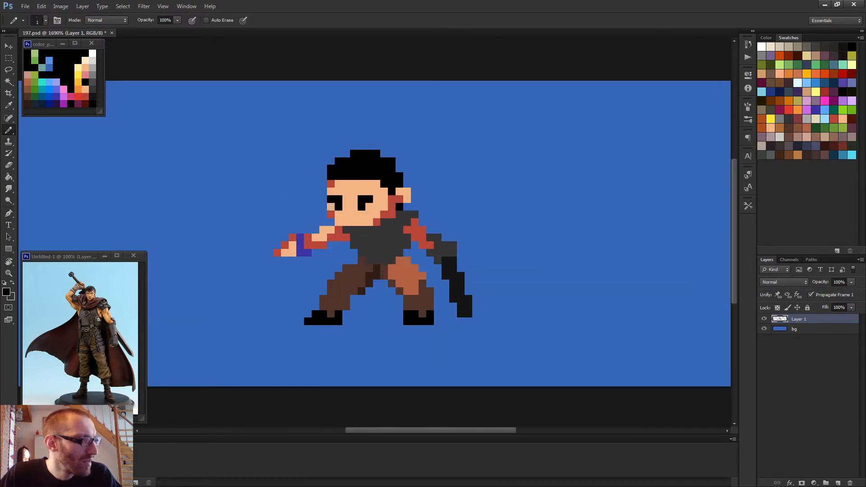
{"action": "left_click", "coordinate": [331, 206], "text": "alt"}
{"action": "scroll", "coordinate": [374, 217], "scroll_direction": "down", "scroll_amount": 2}
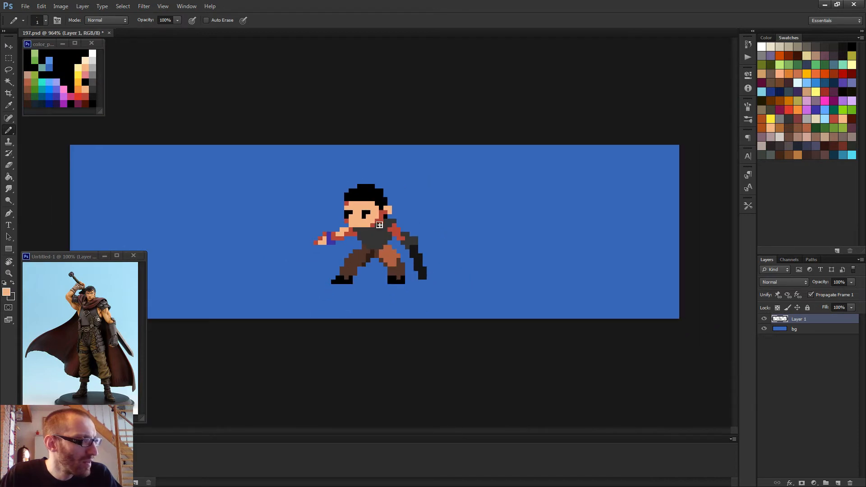
- Paint skin tone over parts of both eyes and redraw them as flat, two-pixel-wide black bars
{"action": "scroll", "coordinate": [376, 230], "scroll_direction": "up", "scroll_amount": 1}
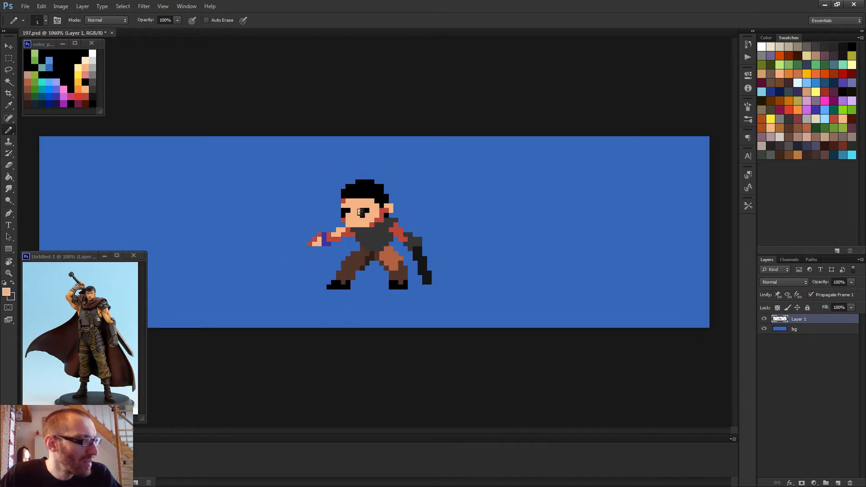
{"action": "scroll", "coordinate": [361, 212], "scroll_direction": "up", "scroll_amount": 4}
{"action": "left_click", "coordinate": [343, 218]}
{"action": "left_click", "coordinate": [372, 218]}
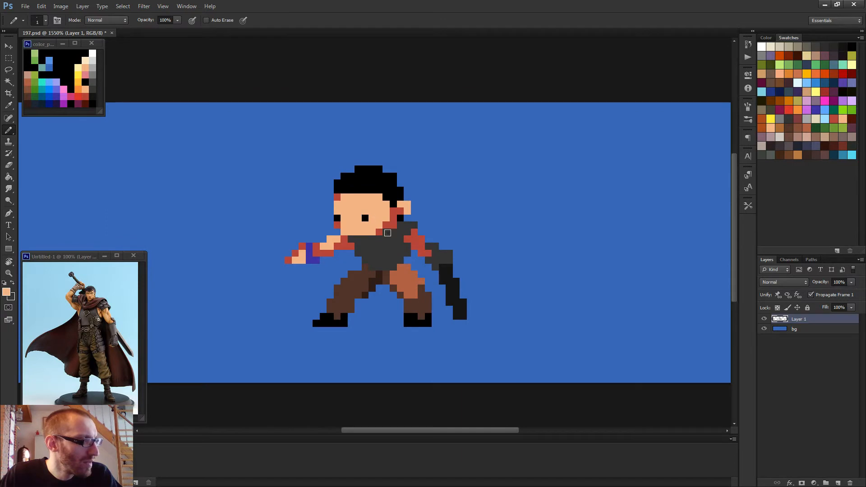
{"action": "left_click", "coordinate": [334, 215], "text": "alt"}
{"action": "left_click", "coordinate": [344, 217]}
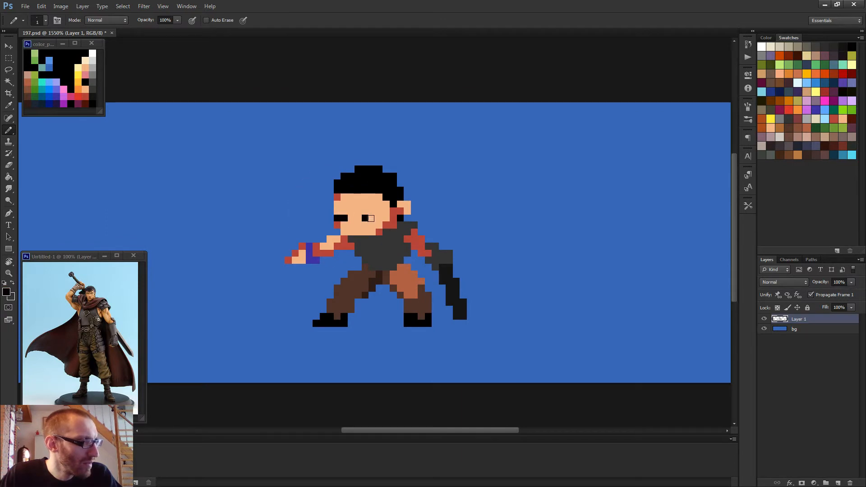
{"action": "left_click", "coordinate": [370, 219]}
{"action": "scroll", "coordinate": [383, 234], "scroll_direction": "down", "scroll_amount": 5}
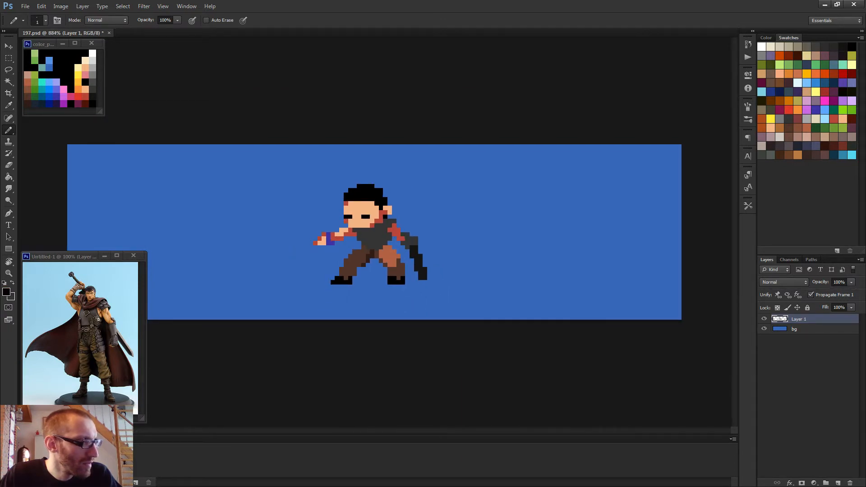
- Rework the front eye's black pixels, then paint over both eyes completely with the skin tone
{"action": "scroll", "coordinate": [349, 214], "scroll_direction": "up", "scroll_amount": 4}
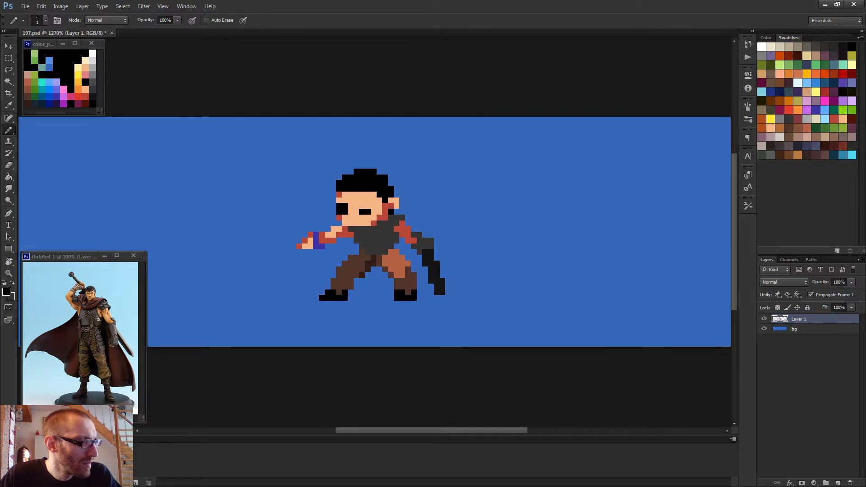
{"action": "left_click_drag", "start_coordinate": [339, 212], "coordinate": [345, 210]}
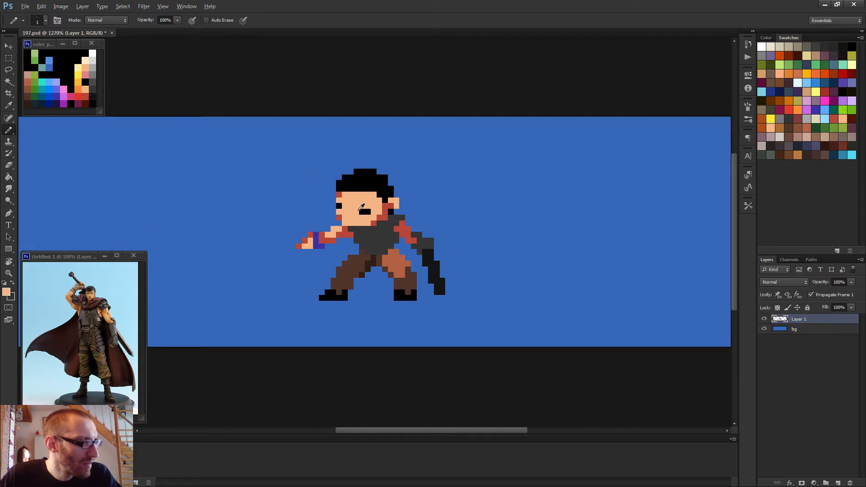
{"action": "left_click", "coordinate": [355, 216], "text": "alt"}
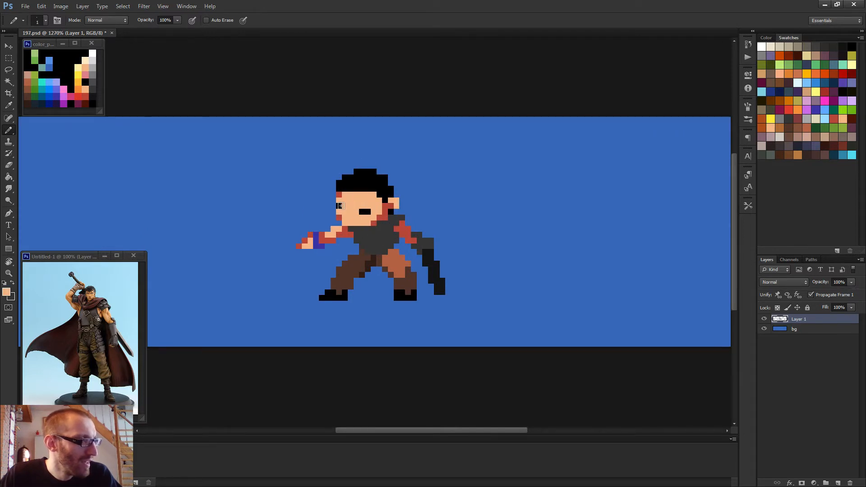
{"action": "left_click", "coordinate": [339, 206]}
{"action": "left_click", "coordinate": [363, 212]}
{"action": "scroll", "coordinate": [374, 215], "scroll_direction": "down", "scroll_amount": 3}
{"action": "scroll", "coordinate": [384, 230], "scroll_direction": "up", "scroll_amount": 4}
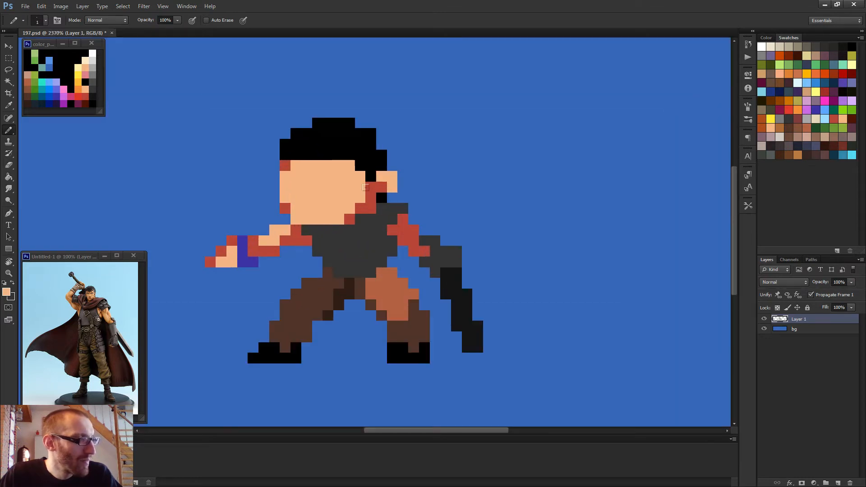
- Paint a mask-like band across the eye area in the skin's red shadow color, extending it to the front edge of the face
{"action": "scroll", "coordinate": [395, 247], "scroll_direction": "down", "scroll_amount": 5}
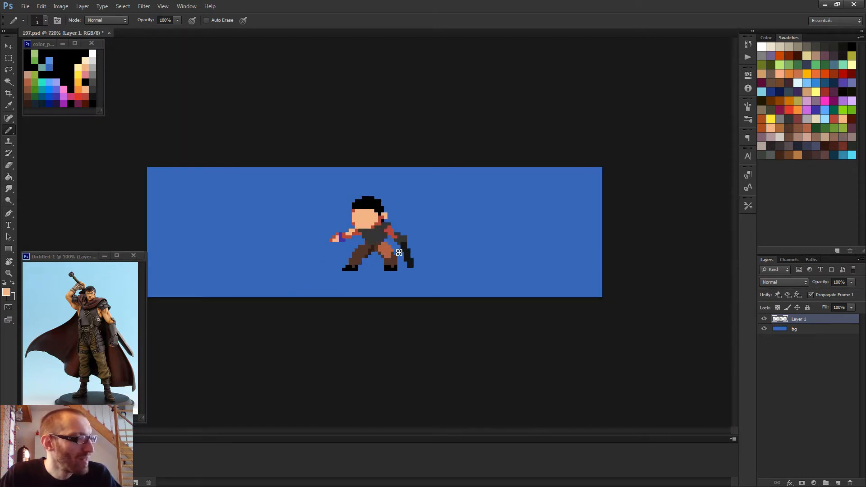
{"action": "scroll", "coordinate": [387, 238], "scroll_direction": "up", "scroll_amount": 5}
{"action": "left_click", "coordinate": [384, 201], "text": "alt"}
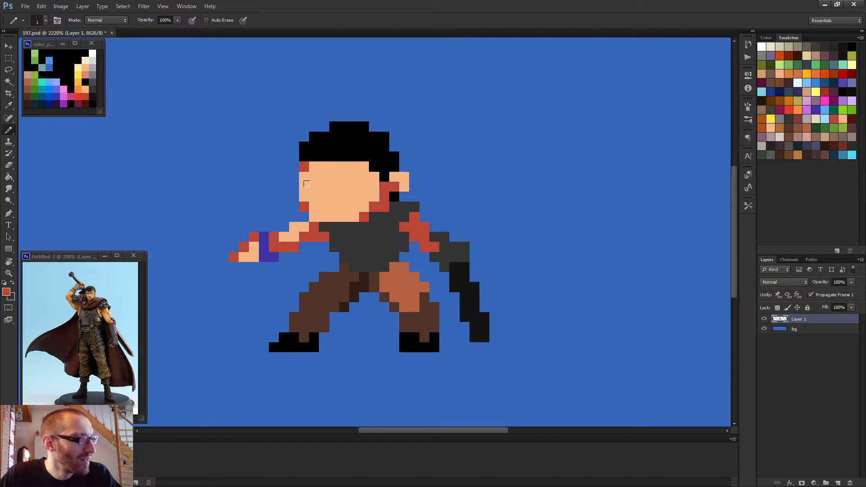
{"action": "mouse_move", "coordinate": [313, 195]}
{"action": "left_mouse_down"}
{"action": "mouse_move", "coordinate": [333, 191]}
{"action": "mouse_move", "coordinate": [309, 188]}
{"action": "mouse_move", "coordinate": [337, 187]}
{"action": "mouse_move", "coordinate": [311, 185]}
{"action": "mouse_move", "coordinate": [355, 185]}
{"action": "mouse_move", "coordinate": [339, 196]}
{"action": "left_mouse_up"}
{"action": "left_click", "coordinate": [356, 202], "text": "alt"}
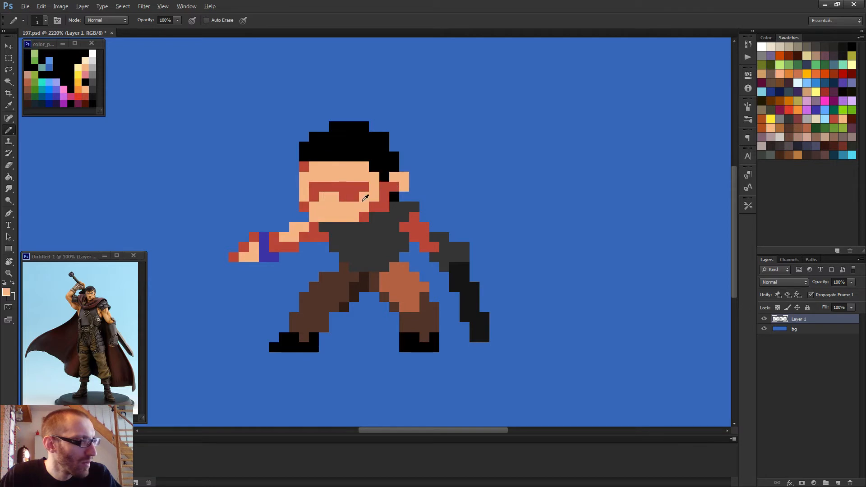
{"action": "scroll", "coordinate": [357, 186], "scroll_direction": "down", "scroll_amount": 3}
{"action": "left_click", "coordinate": [344, 198], "text": "alt"}
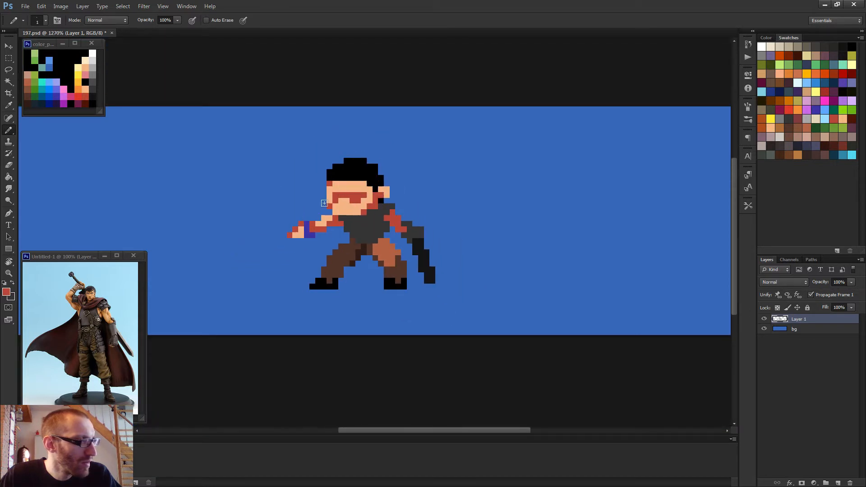
{"action": "left_click", "coordinate": [332, 199]}
{"action": "scroll", "coordinate": [374, 213], "scroll_direction": "down", "scroll_amount": 3}
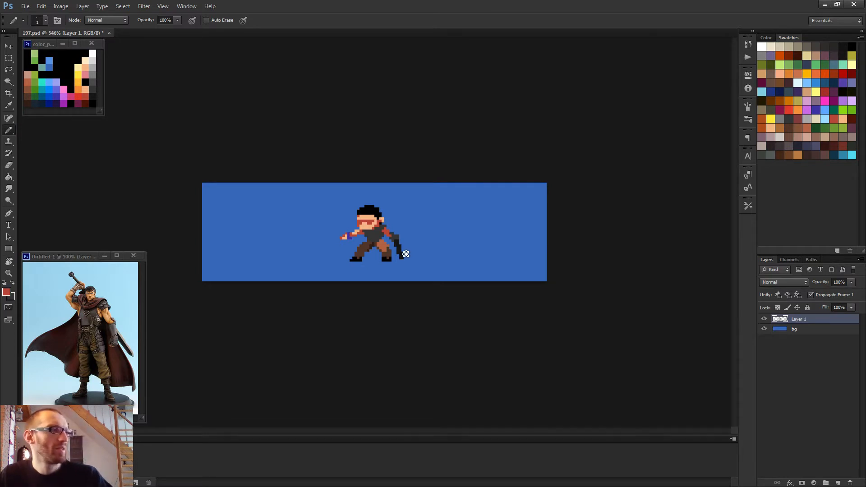
- Try recoloring the red eye band in the palette's pink, then undo the pink pixels
{"action": "scroll", "coordinate": [407, 246], "scroll_direction": "up", "scroll_amount": 5}
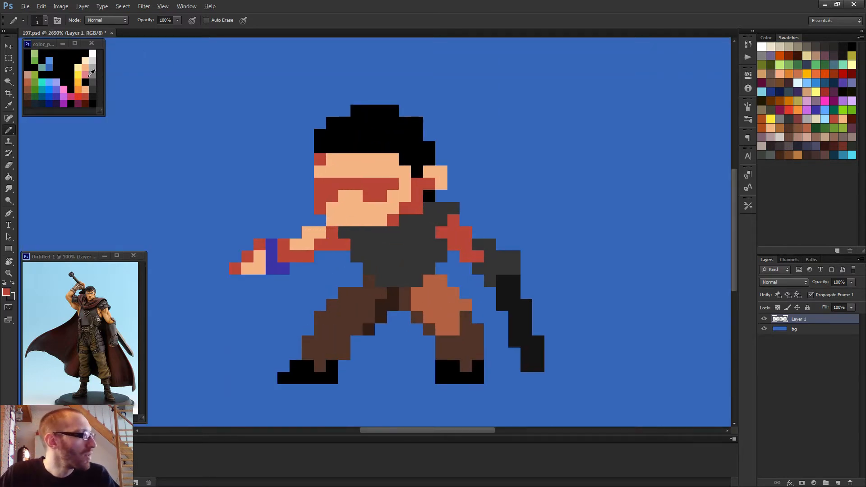
{"action": "left_click", "coordinate": [87, 75], "text": "alt"}
{"action": "left_click", "coordinate": [331, 195]}
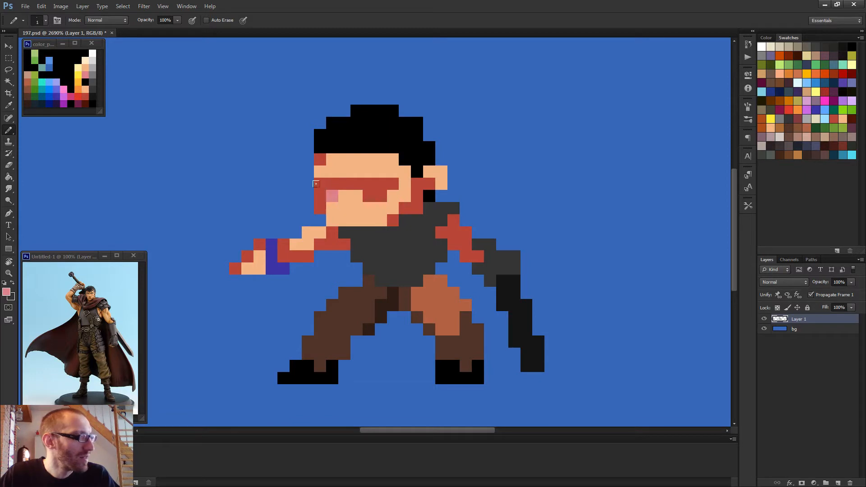
{"action": "mouse_move", "coordinate": [317, 183]}
{"action": "left_mouse_down"}
{"action": "mouse_move", "coordinate": [383, 182]}
{"action": "mouse_move", "coordinate": [316, 186]}
{"action": "mouse_move", "coordinate": [318, 198]}
{"action": "left_mouse_up"}
{"action": "scroll", "coordinate": [367, 200], "scroll_direction": "down", "scroll_amount": 8}
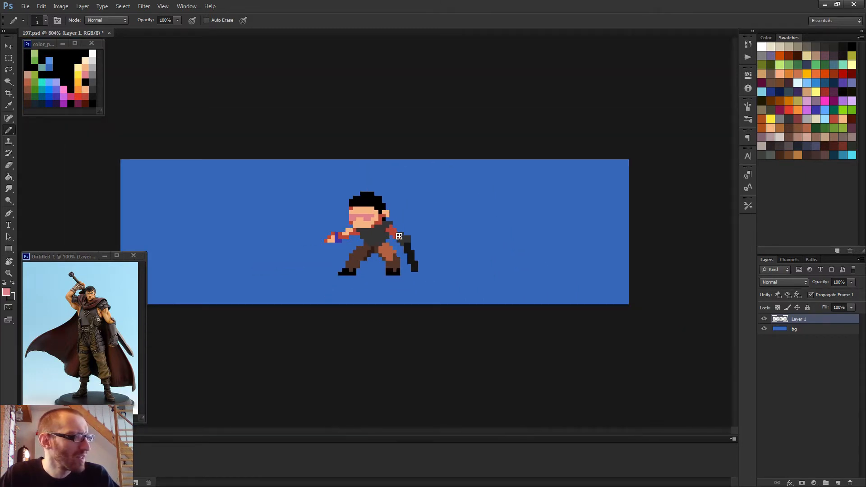
{"action": "scroll", "coordinate": [395, 236], "scroll_direction": "up", "scroll_amount": 8}
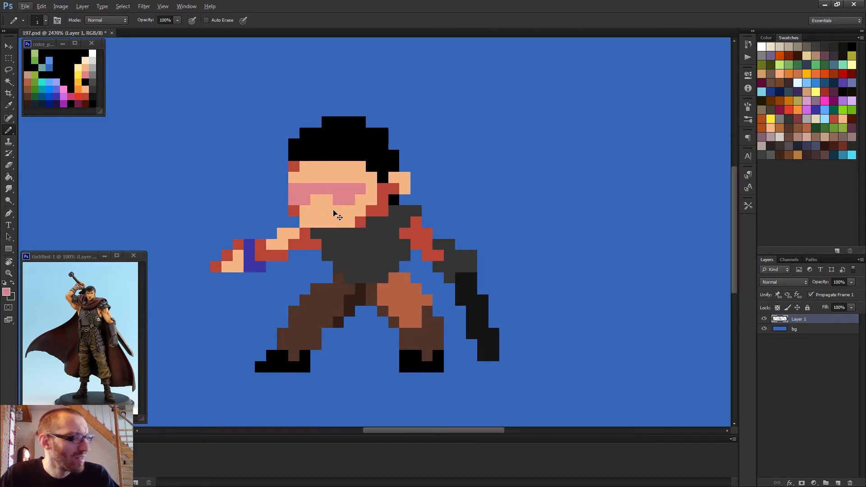
{"action": "key", "text": "ctrl+alt+z"}
{"action": "key", "text": "ctrl+alt+z"}
{"action": "key", "text": "ctrl+alt+z"}
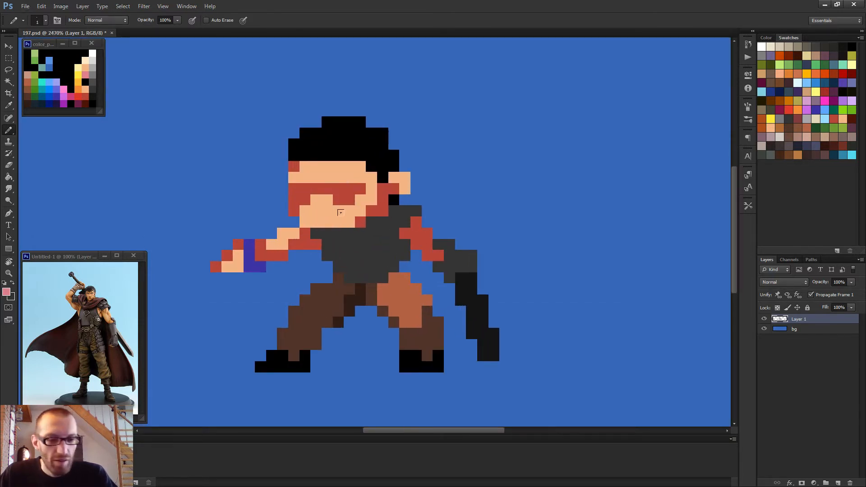
- Paint the skin tone over the red eye band and restore the red shadow pixel at the front jaw corner
{"action": "scroll", "coordinate": [355, 217], "scroll_direction": "down", "scroll_amount": 3}
{"action": "scroll", "coordinate": [356, 217], "scroll_direction": "down", "scroll_amount": 2}
{"action": "scroll", "coordinate": [339, 210], "scroll_direction": "up", "scroll_amount": 5}
{"action": "left_click", "coordinate": [337, 219], "text": "alt"}
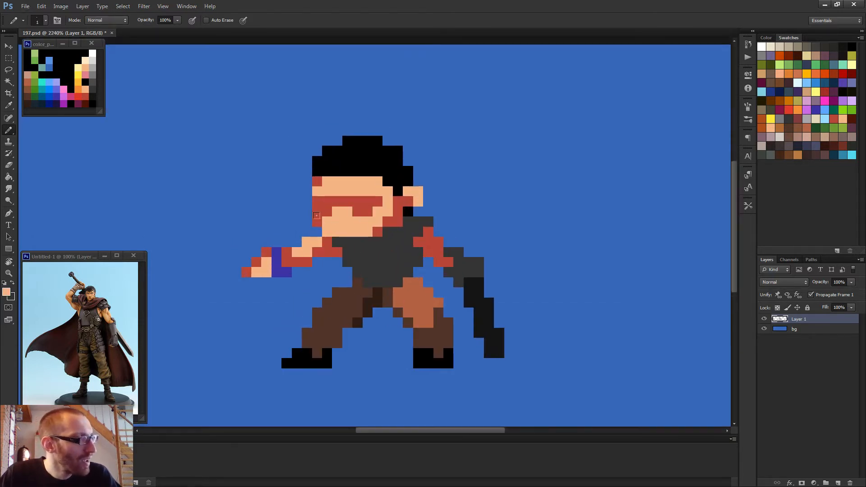
{"action": "left_click", "coordinate": [317, 220]}
{"action": "scroll", "coordinate": [332, 216], "scroll_direction": "down", "scroll_amount": 5}
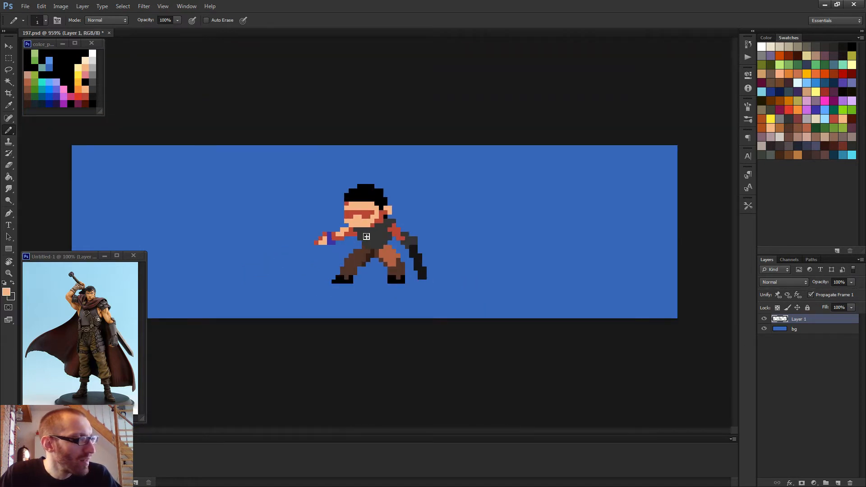
{"action": "scroll", "coordinate": [366, 236], "scroll_direction": "down", "scroll_amount": 2}
{"action": "scroll", "coordinate": [356, 235], "scroll_direction": "up", "scroll_amount": 5}
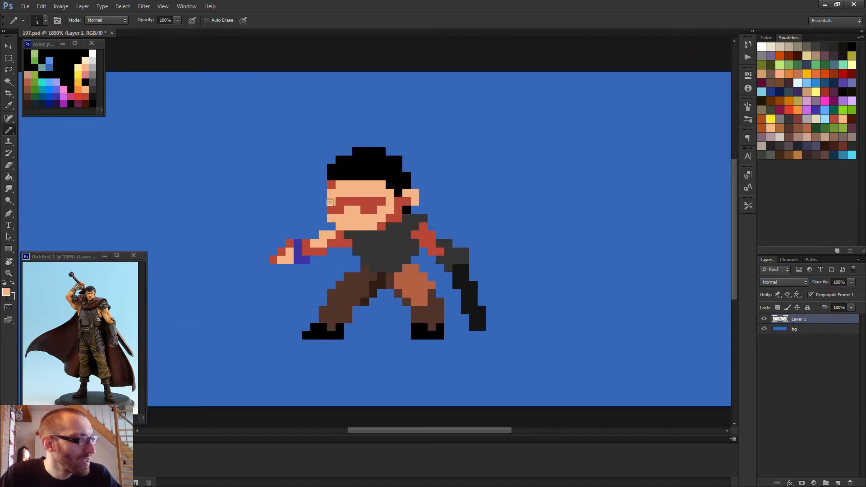
{"action": "mouse_move", "coordinate": [330, 203]}
{"action": "left_mouse_down"}
{"action": "mouse_move", "coordinate": [372, 203]}
{"action": "mouse_move", "coordinate": [334, 199]}
{"action": "left_mouse_up"}
{"action": "left_click", "coordinate": [381, 227], "text": "alt"}
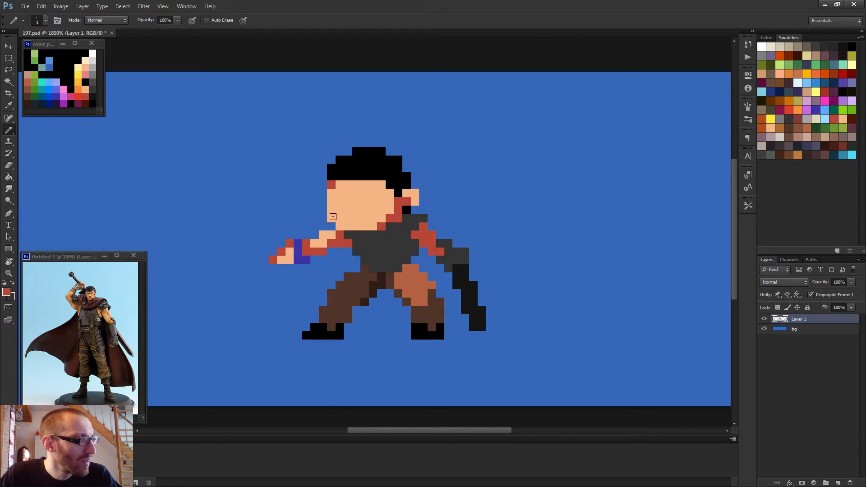
{"action": "scroll", "coordinate": [386, 226], "scroll_direction": "down", "scroll_amount": 2}
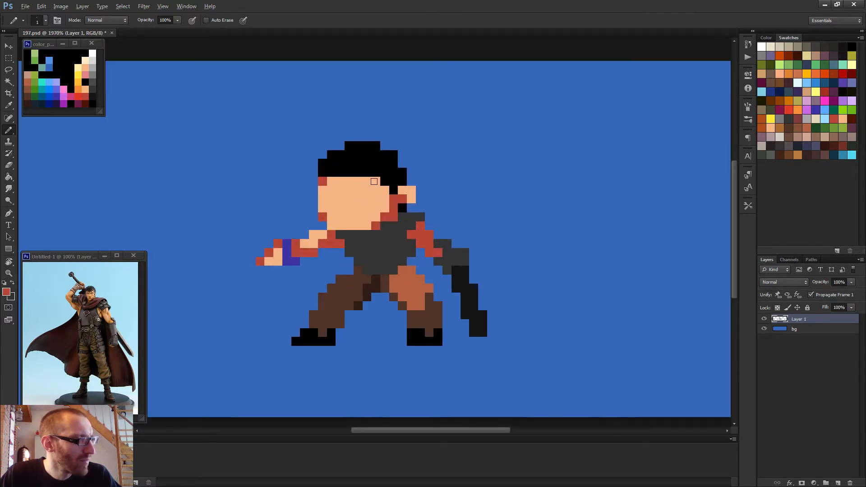
- Draw two black eyes two pixels tall, then cover their upper pixels with the skin tone
{"action": "scroll", "coordinate": [372, 230], "scroll_direction": "up", "scroll_amount": 2}
{"action": "left_click", "coordinate": [390, 168], "text": "alt"}
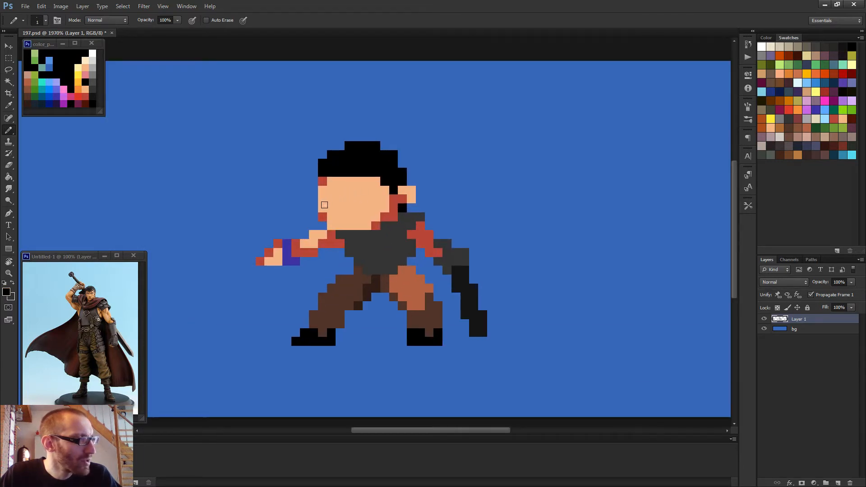
{"action": "mouse_move", "coordinate": [327, 206]}
{"action": "left_mouse_down"}
{"action": "mouse_move", "coordinate": [329, 216]}
{"action": "mouse_move", "coordinate": [355, 210]}
{"action": "mouse_move", "coordinate": [356, 218]}
{"action": "left_mouse_up"}
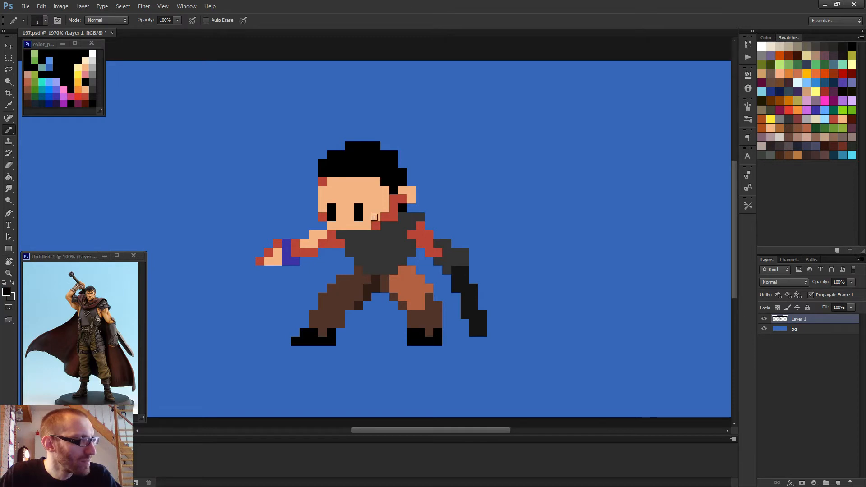
{"action": "left_click", "coordinate": [371, 213], "text": "alt"}
{"action": "left_click", "coordinate": [358, 208]}
{"action": "left_click", "coordinate": [331, 208]}
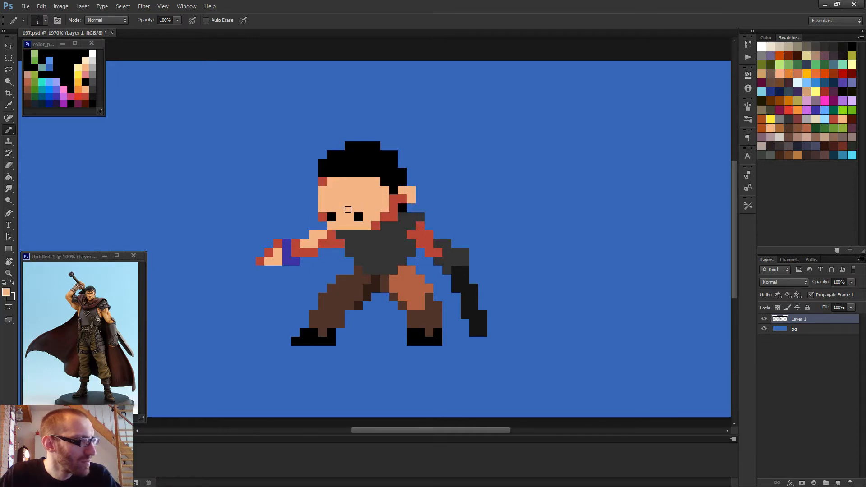
- Raise both single-pixel black eyes by one row and shift the eye nearer the ear one pixel back
{"action": "left_click", "coordinate": [332, 215], "text": "alt"}
{"action": "left_click", "coordinate": [331, 208]}
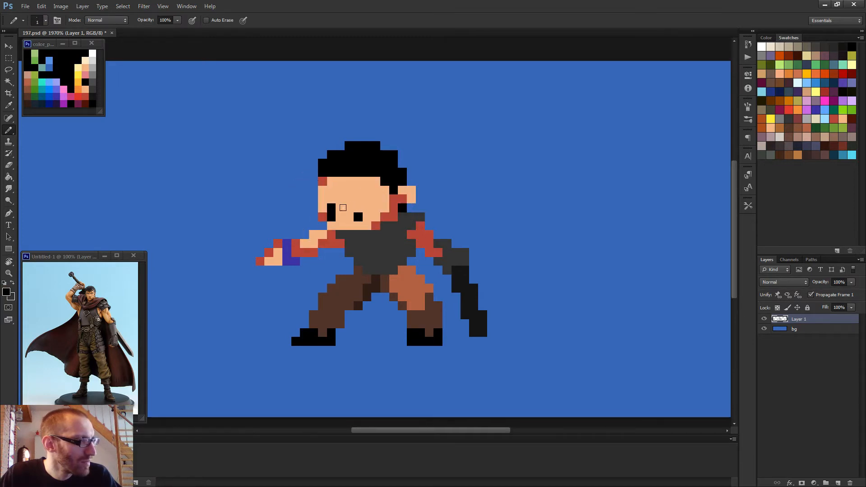
{"action": "left_click", "coordinate": [367, 208]}
{"action": "left_click", "coordinate": [362, 221], "text": "alt"}
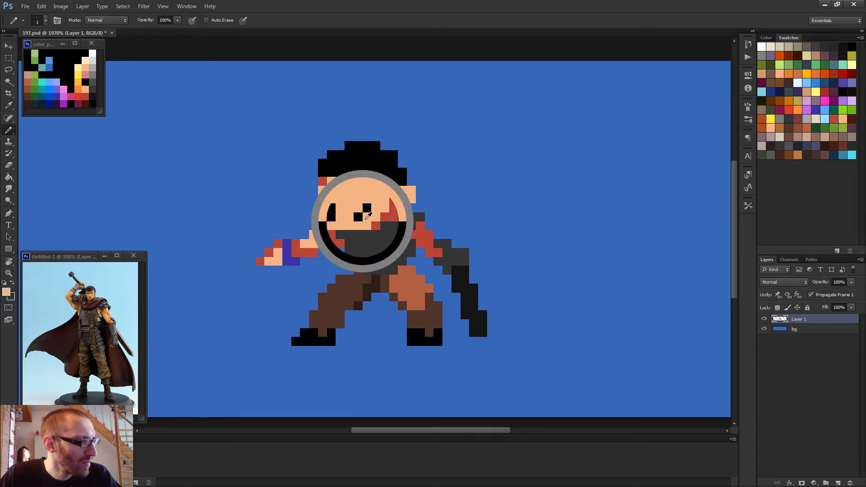
{"action": "left_click", "coordinate": [357, 216]}
{"action": "left_click", "coordinate": [331, 216]}
{"action": "scroll", "coordinate": [396, 226], "scroll_direction": "down", "scroll_amount": 3}
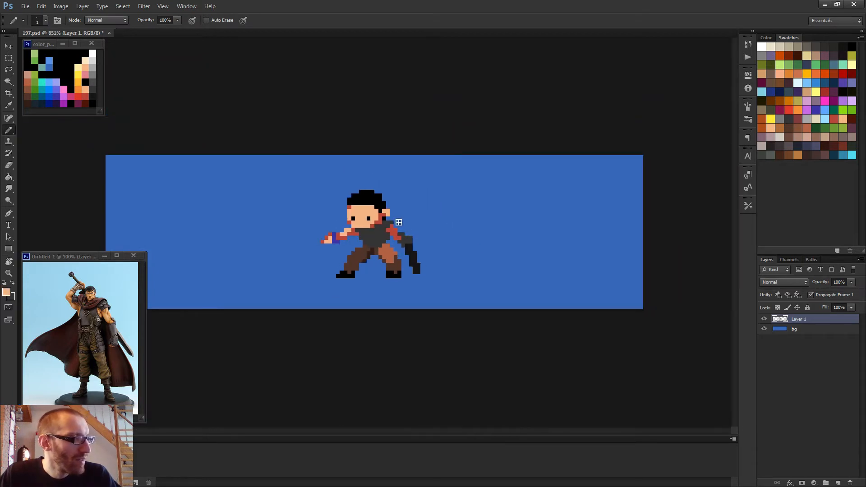
{"action": "scroll", "coordinate": [394, 252], "scroll_direction": "down", "scroll_amount": 1}
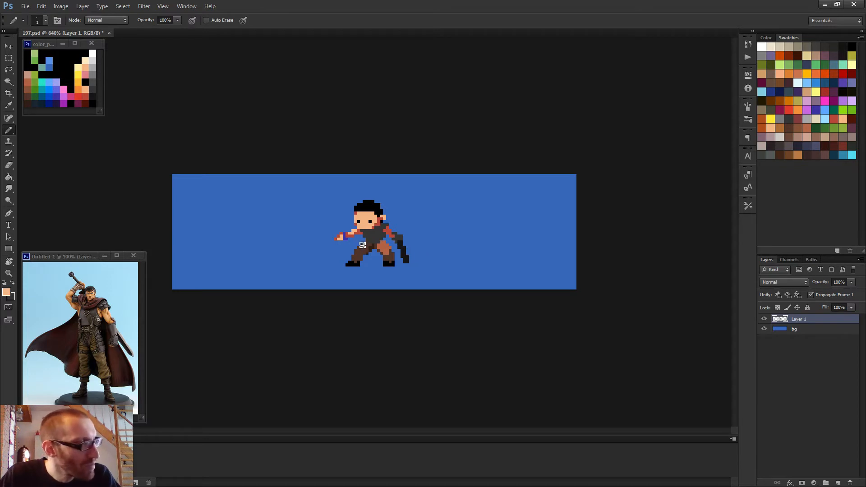
- Redraw both eyes as two-pixel-tall black bars, one on the face's front edge and one three skin pixels behind it
{"action": "scroll", "coordinate": [363, 220], "scroll_direction": "up", "scroll_amount": 5}
{"action": "scroll", "coordinate": [352, 215], "scroll_direction": "up", "scroll_amount": 2}
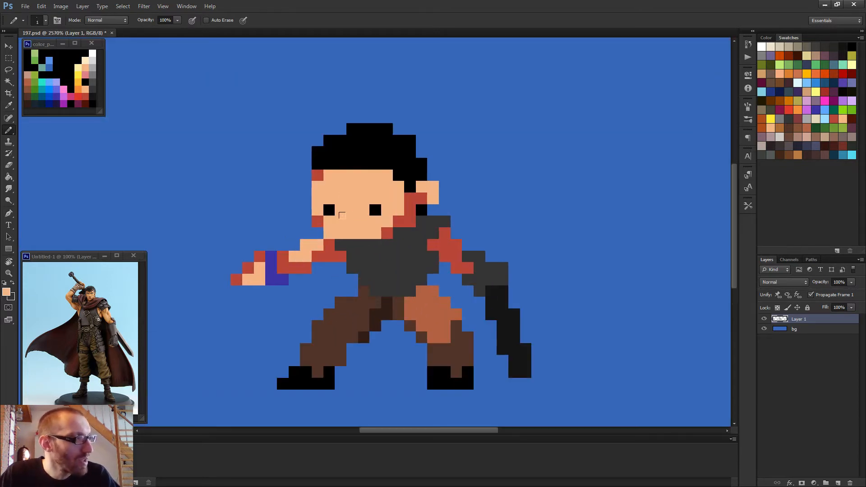
{"action": "left_click", "coordinate": [332, 207], "text": "alt"}
{"action": "left_click_drag", "start_coordinate": [317, 198], "coordinate": [319, 206]}
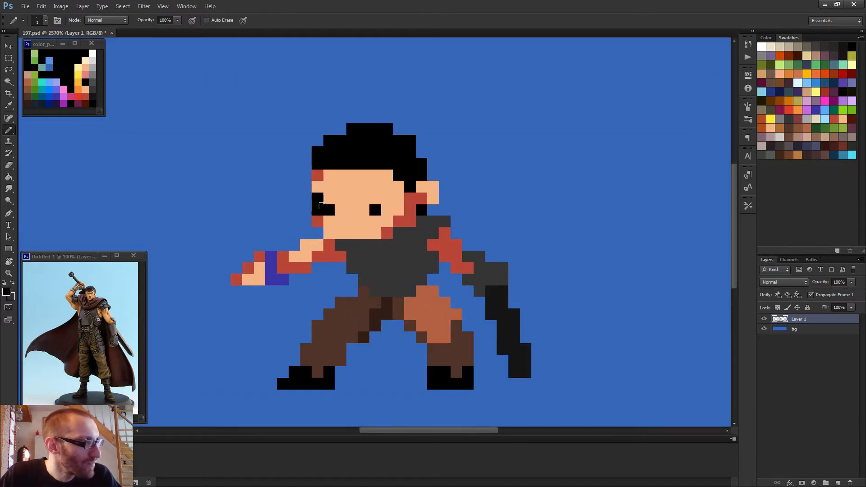
{"action": "left_click", "coordinate": [362, 198]}
{"action": "left_click", "coordinate": [370, 216], "text": "alt"}
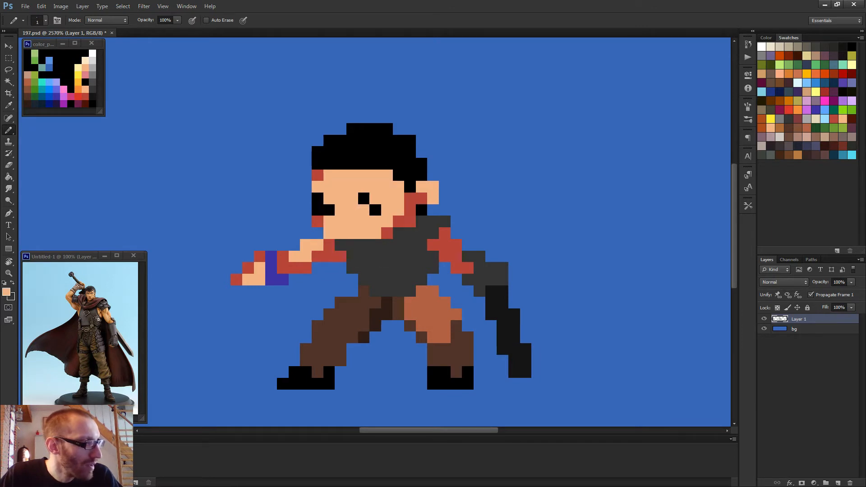
{"action": "left_click", "coordinate": [376, 208], "text": "alt"}
{"action": "left_click", "coordinate": [364, 210]}
{"action": "left_click", "coordinate": [370, 193], "text": "alt"}
{"action": "left_click", "coordinate": [376, 209]}
{"action": "left_click", "coordinate": [329, 209]}
{"action": "scroll", "coordinate": [421, 226], "scroll_direction": "down", "scroll_amount": 8}
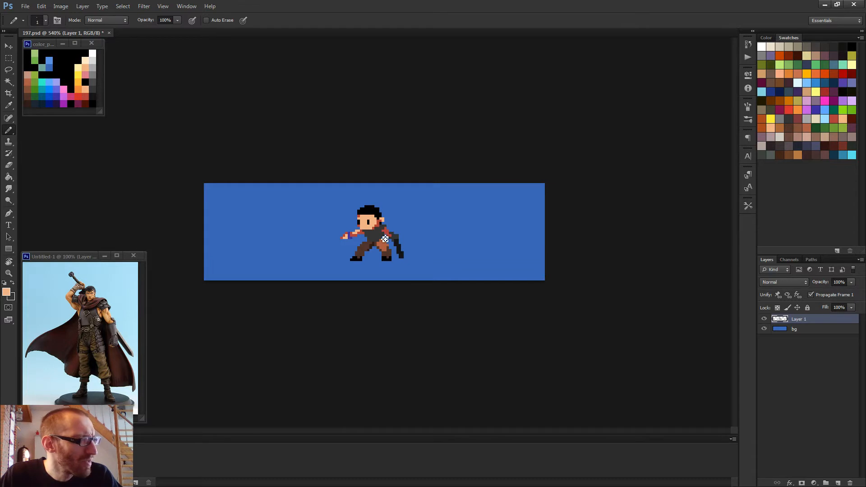
{"action": "scroll", "coordinate": [385, 239], "scroll_direction": "down", "scroll_amount": 1}
- Add two red shadow pixels diagonally along the temple hairline and cover the front forehead and jaw shadow pixels with skin tone
{"action": "scroll", "coordinate": [361, 228], "scroll_direction": "up", "scroll_amount": 6}
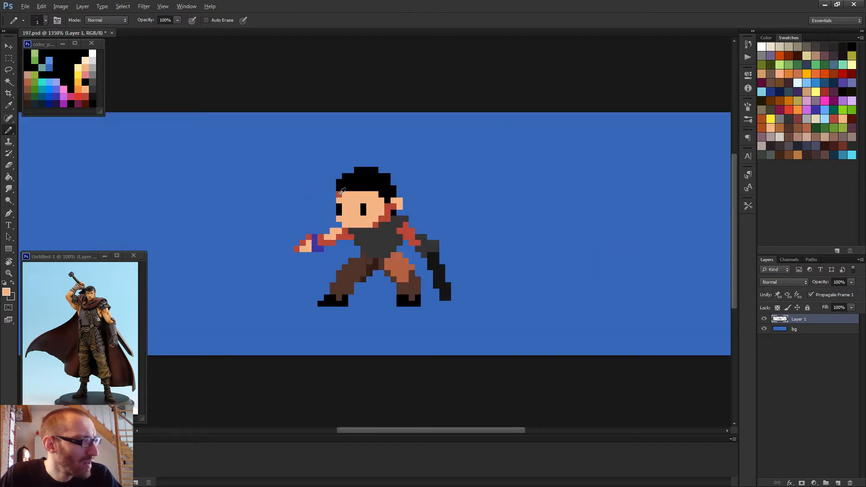
{"action": "left_click", "coordinate": [339, 194], "text": "alt"}
{"action": "scroll", "coordinate": [409, 232], "scroll_direction": "down", "scroll_amount": 3}
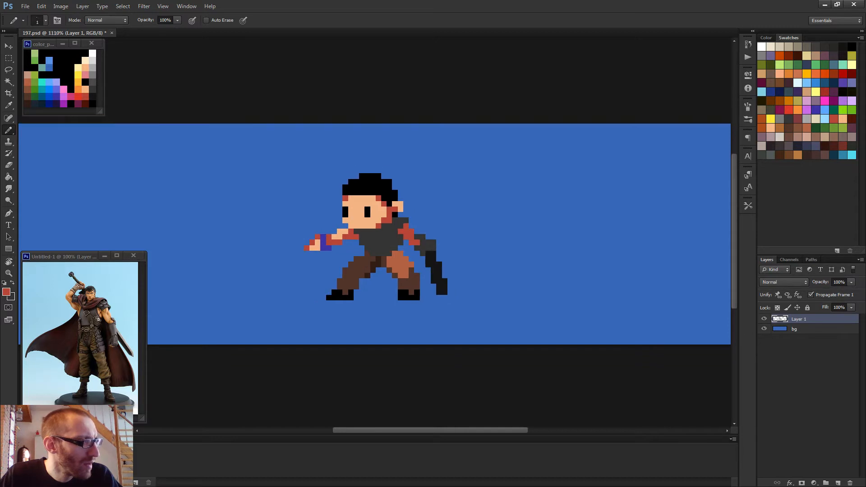
{"action": "left_click", "coordinate": [365, 209], "text": "alt"}
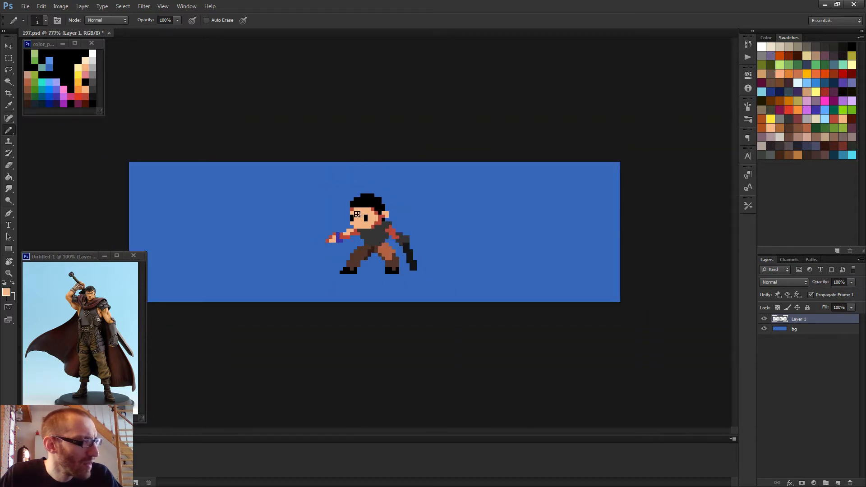
{"action": "scroll", "coordinate": [401, 234], "scroll_direction": "down", "scroll_amount": 2}
{"action": "scroll", "coordinate": [406, 237], "scroll_direction": "down", "scroll_amount": 1}
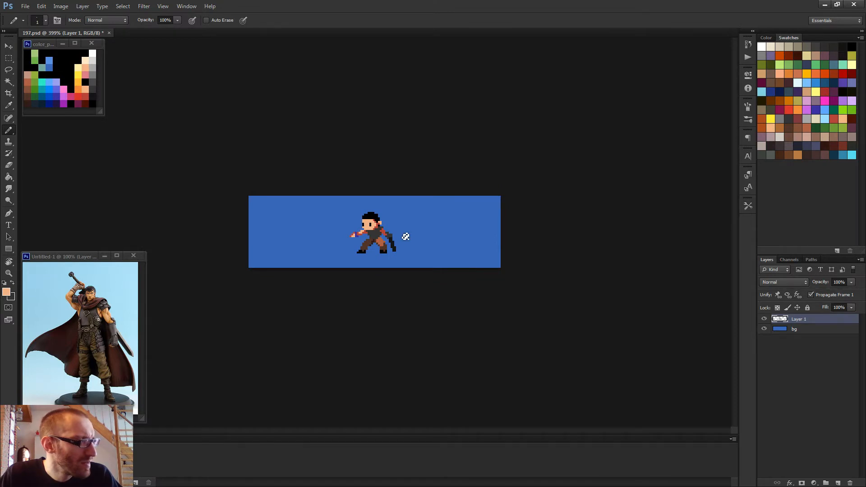
- Try red shadow pixels at the front corner of the jaw and under the chin
{"action": "scroll", "coordinate": [406, 237], "scroll_direction": "up", "scroll_amount": 7}
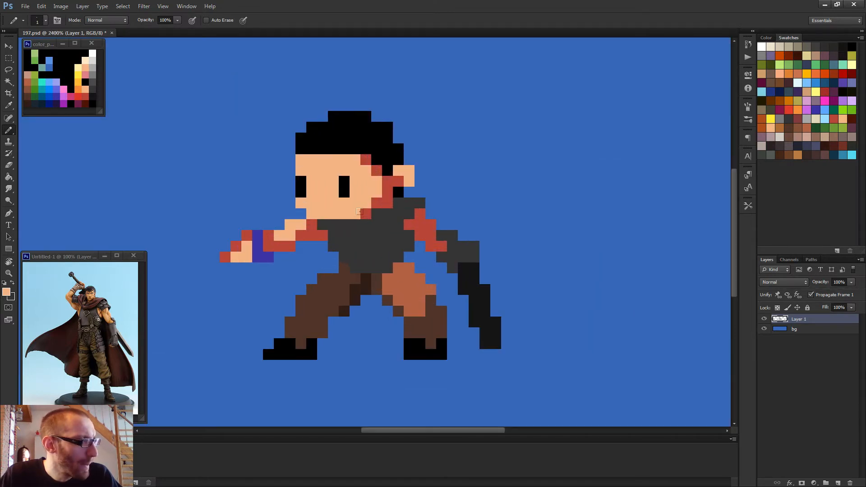
{"action": "left_click", "coordinate": [366, 212], "text": "alt"}
{"action": "left_click", "coordinate": [311, 214]}
{"action": "left_click", "coordinate": [301, 203]}
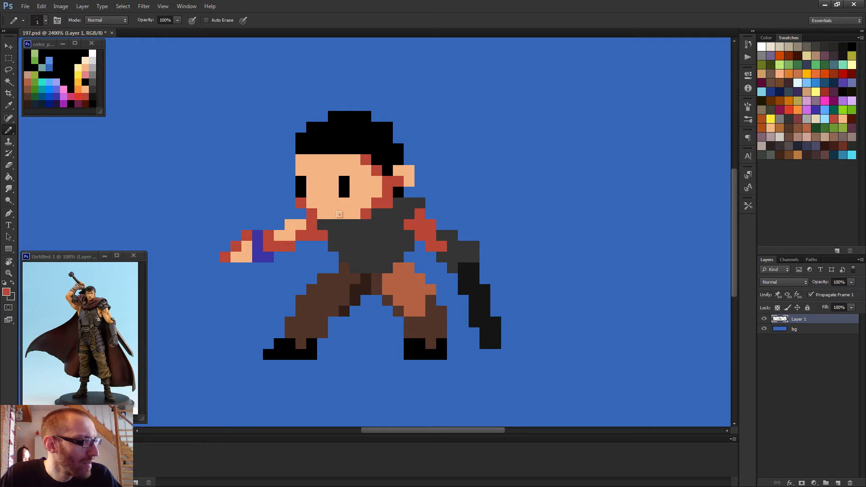
{"action": "scroll", "coordinate": [339, 214], "scroll_direction": "down", "scroll_amount": 4}
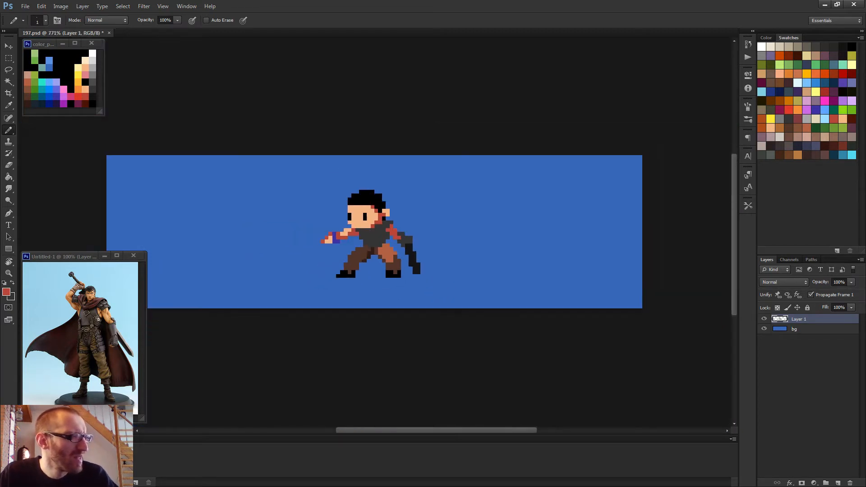
- Shade the waist and lower back edge of the grey torso with the blade's near-black colour
{"action": "scroll", "coordinate": [430, 257], "scroll_direction": "up", "scroll_amount": 3}
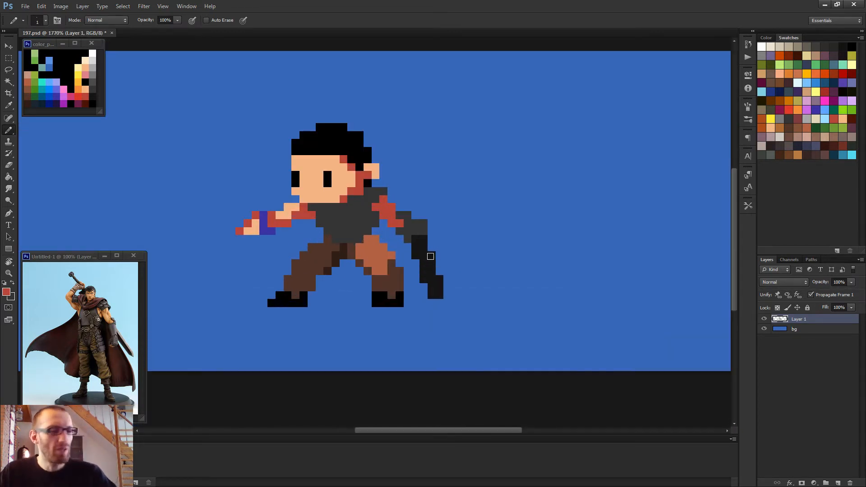
{"action": "left_click", "coordinate": [430, 257], "text": "alt"}
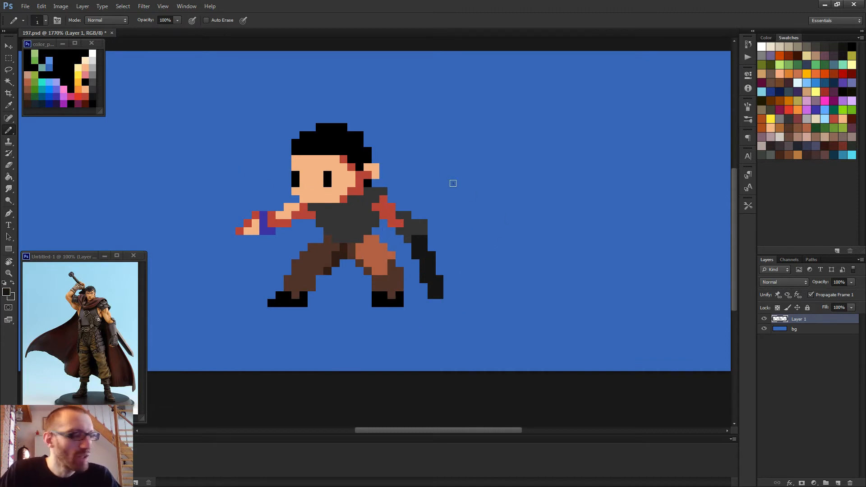
{"action": "scroll", "coordinate": [447, 224], "scroll_direction": "down", "scroll_amount": 3}
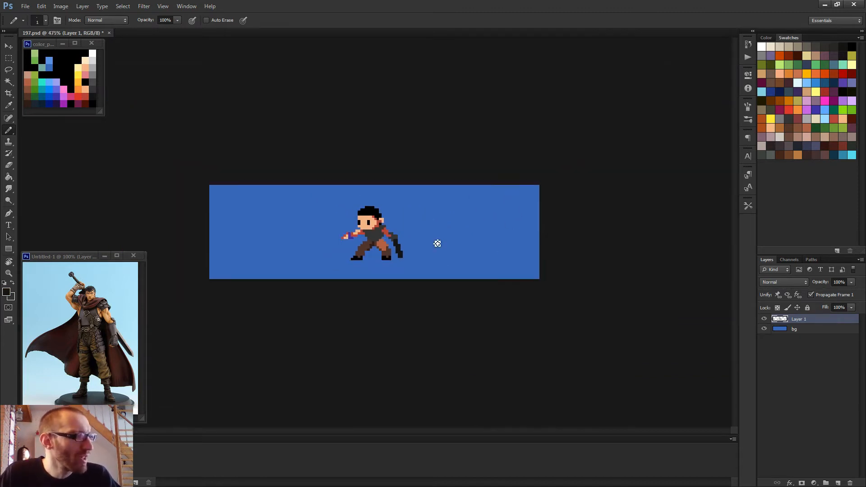
{"action": "scroll", "coordinate": [437, 243], "scroll_direction": "down", "scroll_amount": 1}
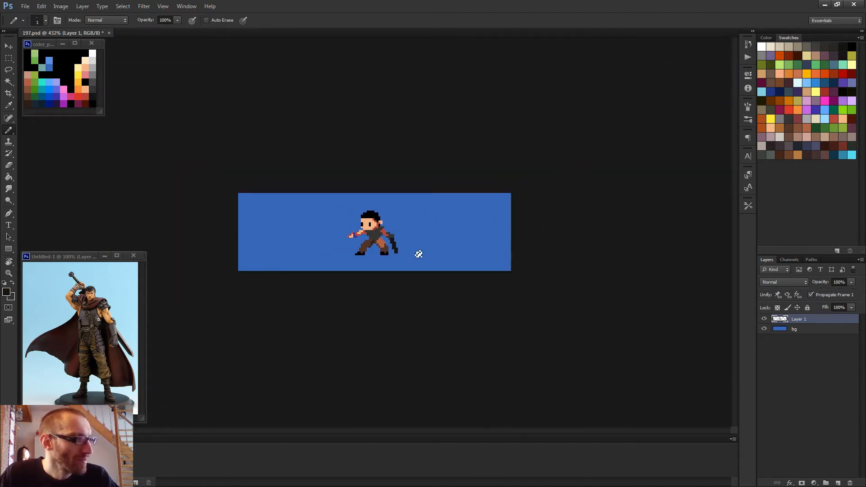
{"action": "scroll", "coordinate": [376, 237], "scroll_direction": "up", "scroll_amount": 5}
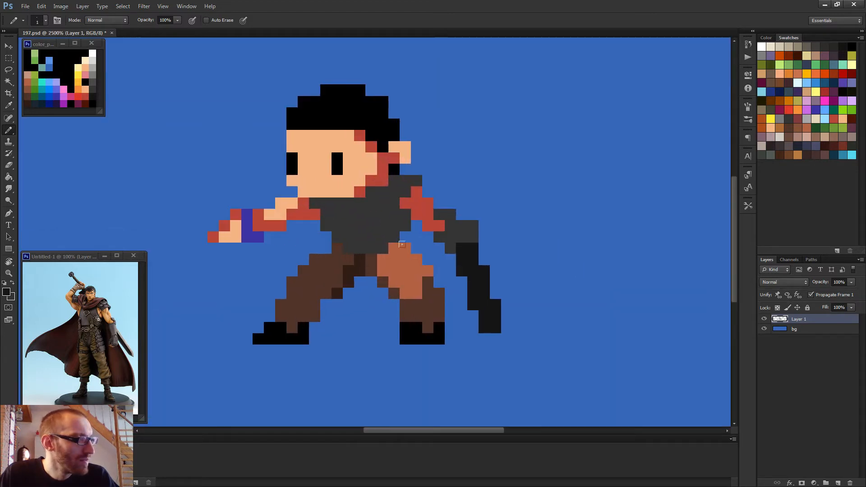
{"action": "mouse_move", "coordinate": [333, 231]}
{"action": "left_mouse_down"}
{"action": "mouse_move", "coordinate": [382, 232]}
{"action": "mouse_move", "coordinate": [395, 220]}
{"action": "mouse_move", "coordinate": [372, 242]}
{"action": "mouse_move", "coordinate": [351, 247]}
{"action": "left_mouse_up"}
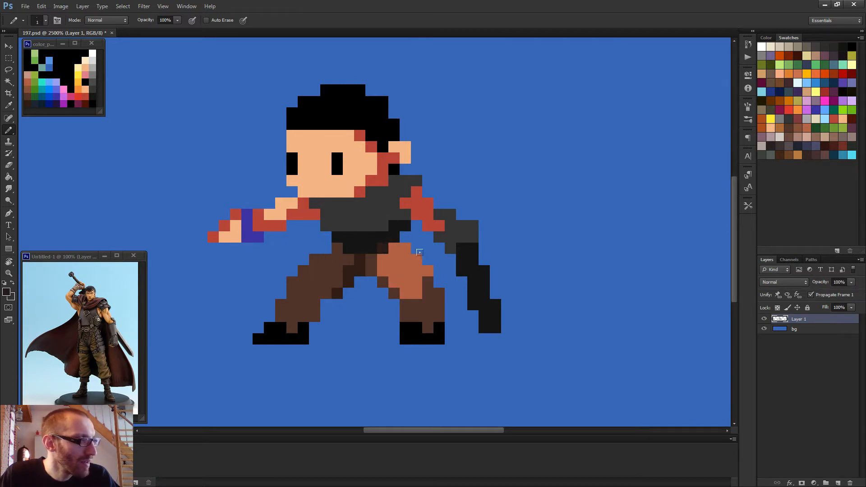
{"action": "scroll", "coordinate": [420, 259], "scroll_direction": "down", "scroll_amount": 5}
{"action": "scroll", "coordinate": [381, 239], "scroll_direction": "up", "scroll_amount": 3}
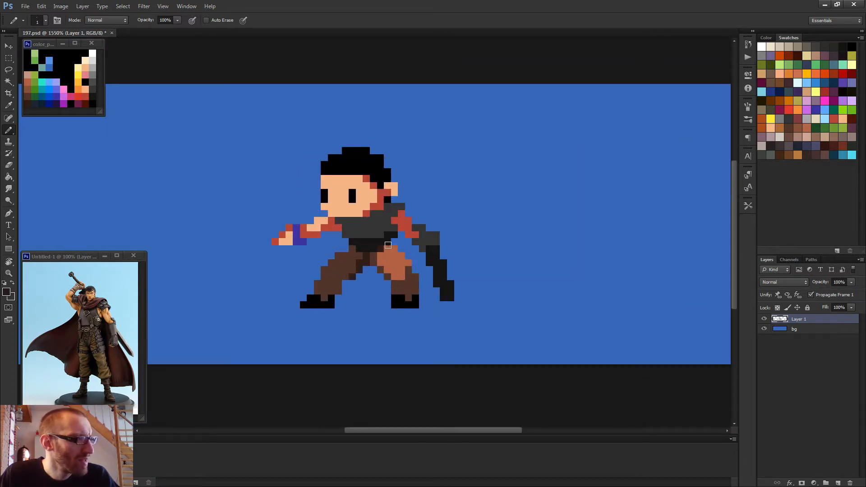
- Add a small near-black shadow patch on the chest directly under the chin, three pixels wide and two rows tall
{"action": "left_click", "coordinate": [393, 233], "text": "alt"}
{"action": "scroll", "coordinate": [469, 265], "scroll_direction": "down", "scroll_amount": 3}
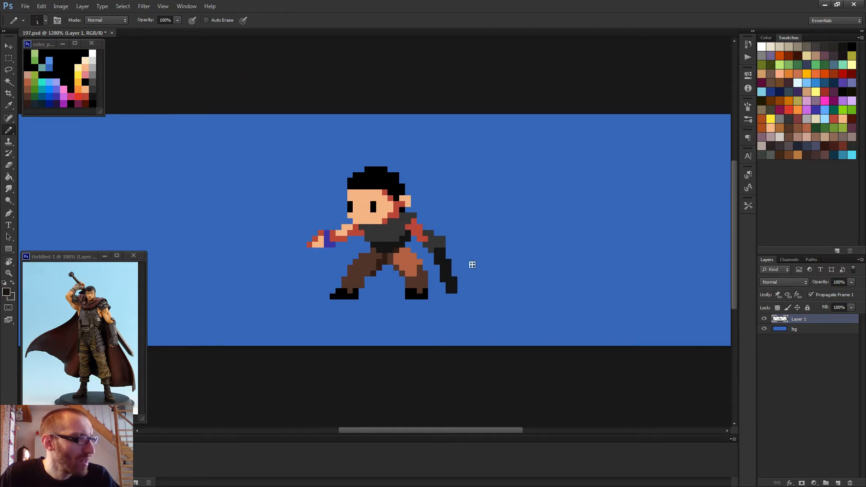
{"action": "scroll", "coordinate": [456, 271], "scroll_direction": "down", "scroll_amount": 2}
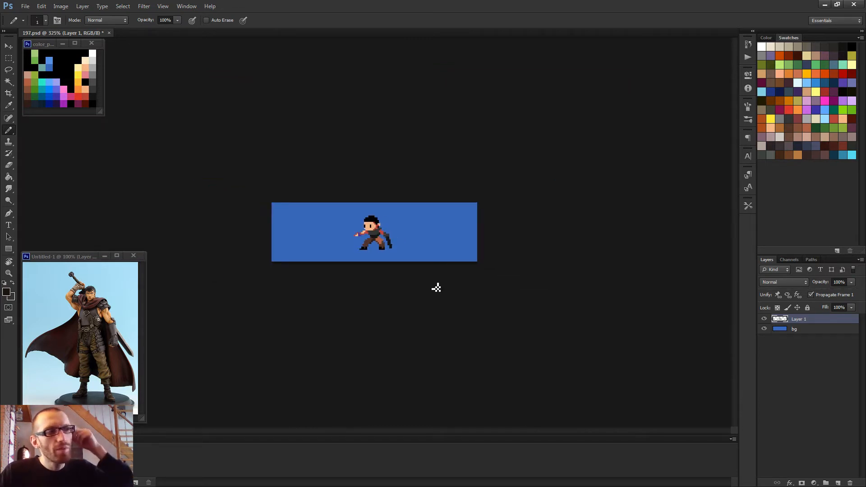
{"action": "scroll", "coordinate": [374, 232], "scroll_direction": "up", "scroll_amount": 5}
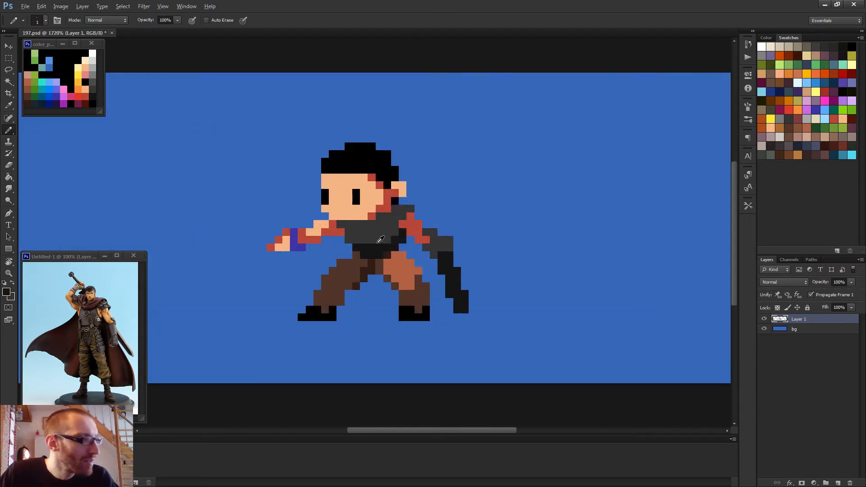
{"action": "left_click", "coordinate": [364, 224]}
{"action": "left_click", "coordinate": [372, 224]}
{"action": "left_click", "coordinate": [357, 225]}
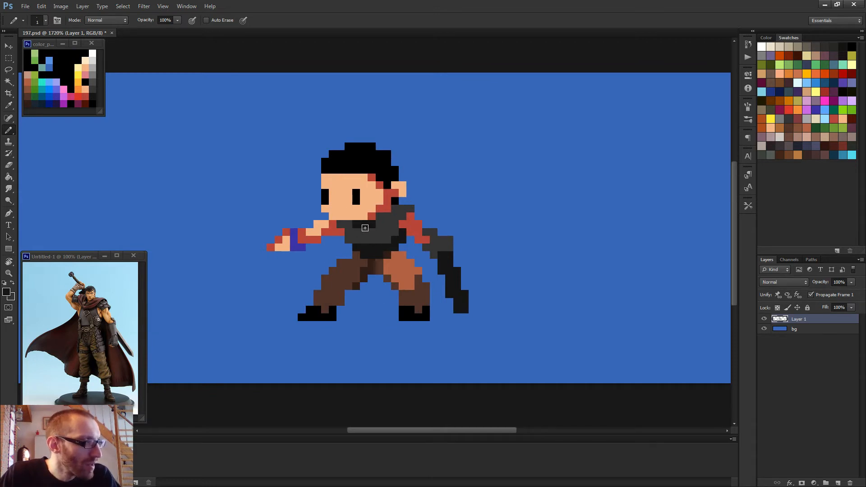
{"action": "left_click", "coordinate": [364, 231]}
{"action": "scroll", "coordinate": [378, 229], "scroll_direction": "down", "scroll_amount": 3}
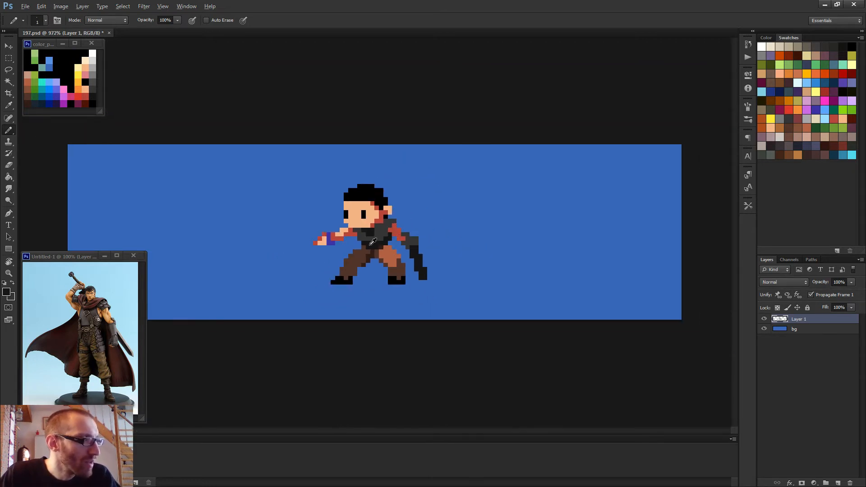
{"action": "scroll", "coordinate": [397, 244], "scroll_direction": "down", "scroll_amount": 2}
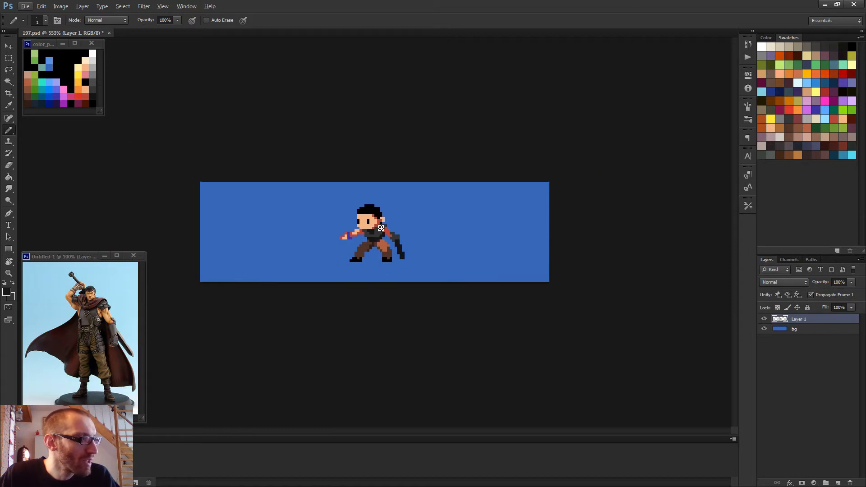
{"action": "scroll", "coordinate": [407, 253], "scroll_direction": "down", "scroll_amount": 1}
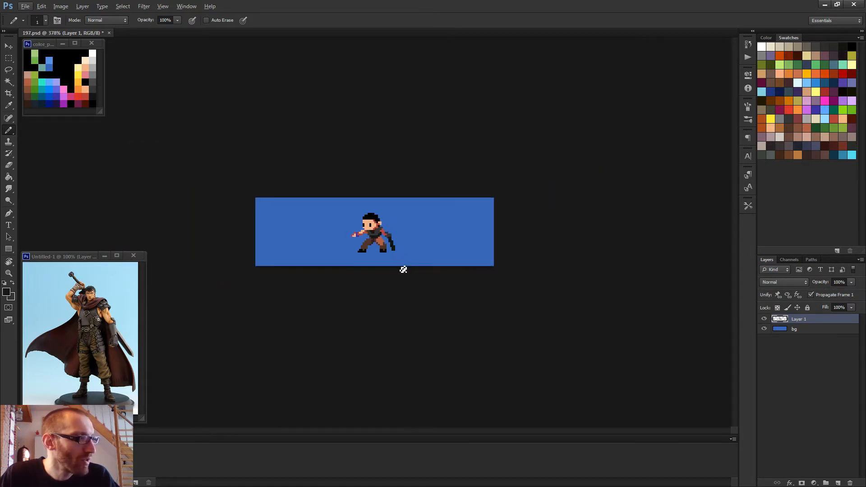
{"action": "scroll", "coordinate": [403, 271], "scroll_direction": "up", "scroll_amount": 3}
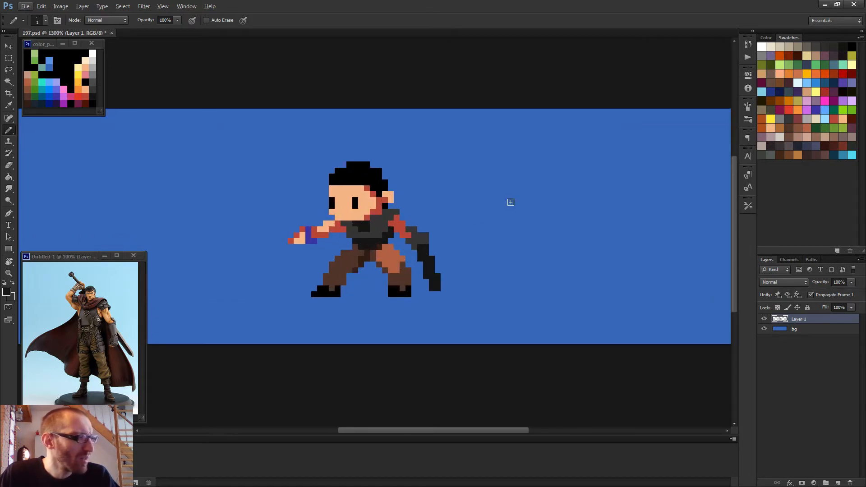
- Select the whole head down to the jaw and move it one pixel back toward the sword arm, then deselect
{"action": "key", "text": "m"}
{"action": "scroll", "coordinate": [519, 163], "scroll_direction": "up", "scroll_amount": 1}
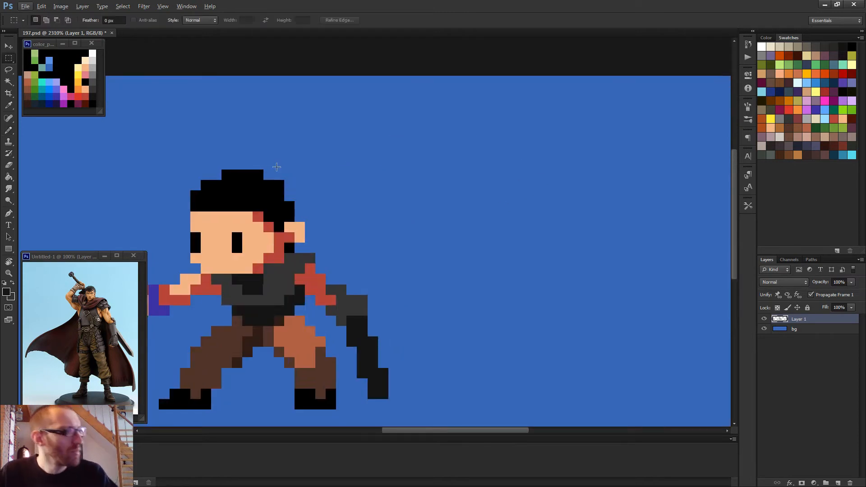
{"action": "left_click_drag", "start_coordinate": [174, 180], "coordinate": [312, 147]}
{"action": "left_click_drag", "start_coordinate": [454, 187], "coordinate": [509, 212]}
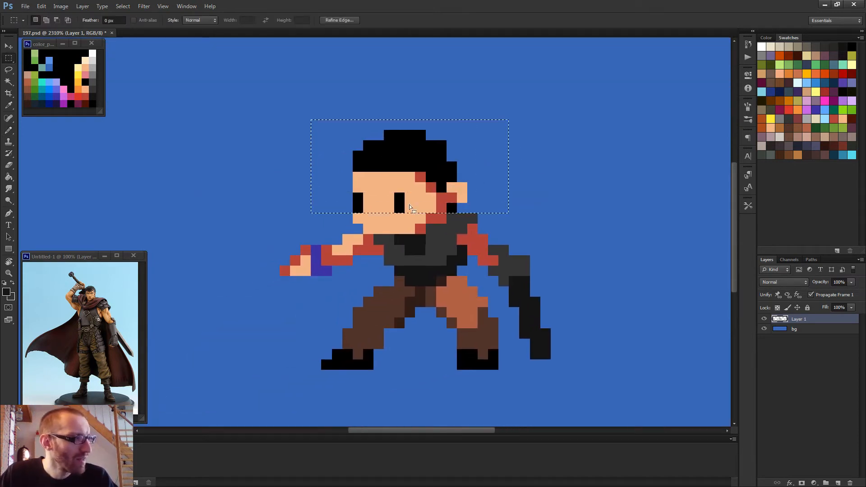
{"action": "left_click_drag", "start_coordinate": [342, 207], "coordinate": [447, 223]}
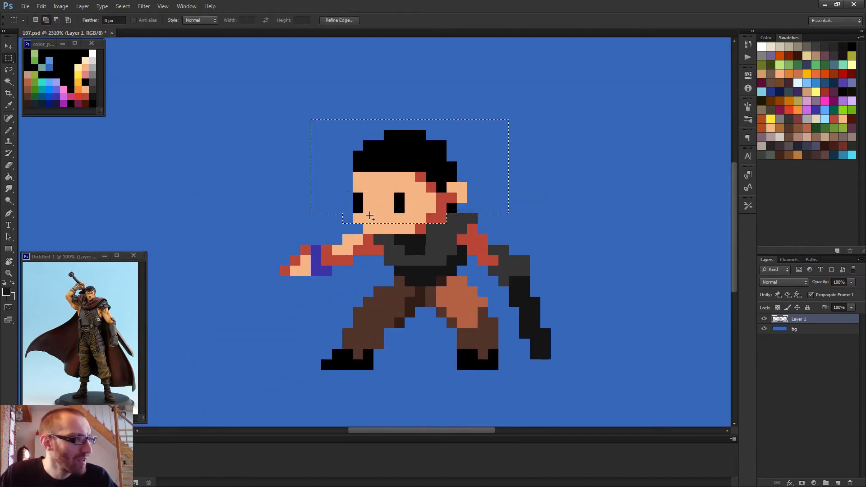
{"action": "left_click_drag", "start_coordinate": [364, 218], "coordinate": [422, 233]}
{"action": "scroll", "coordinate": [492, 244], "scroll_direction": "down", "scroll_amount": 3}
{"action": "key", "text": "v"}
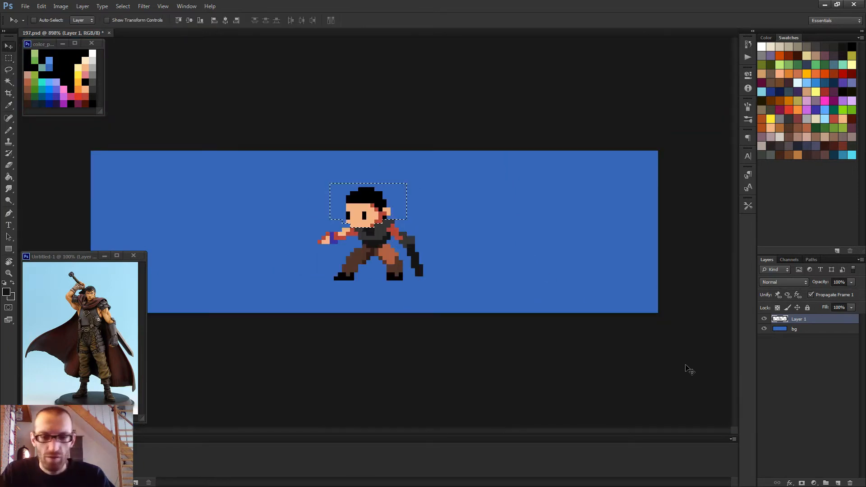
{"action": "key", "text": "Right"}
{"action": "key", "text": "Right"}
{"action": "key", "text": "Left"}
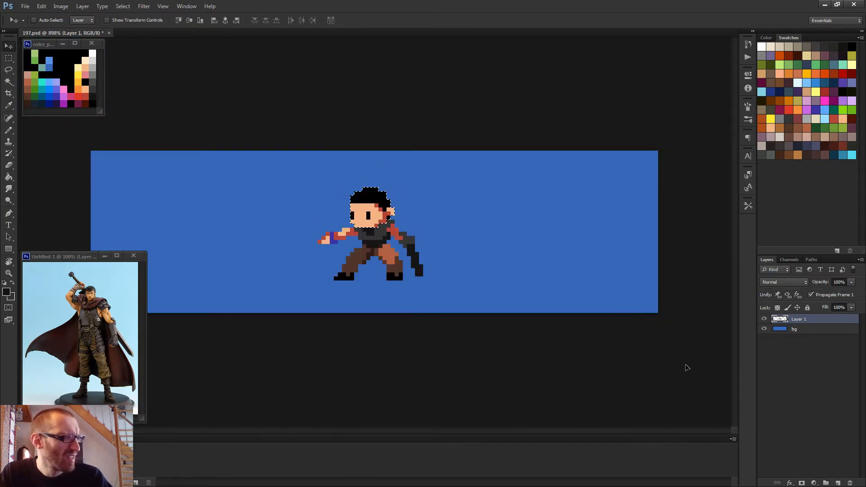
{"action": "key", "text": "Up"}
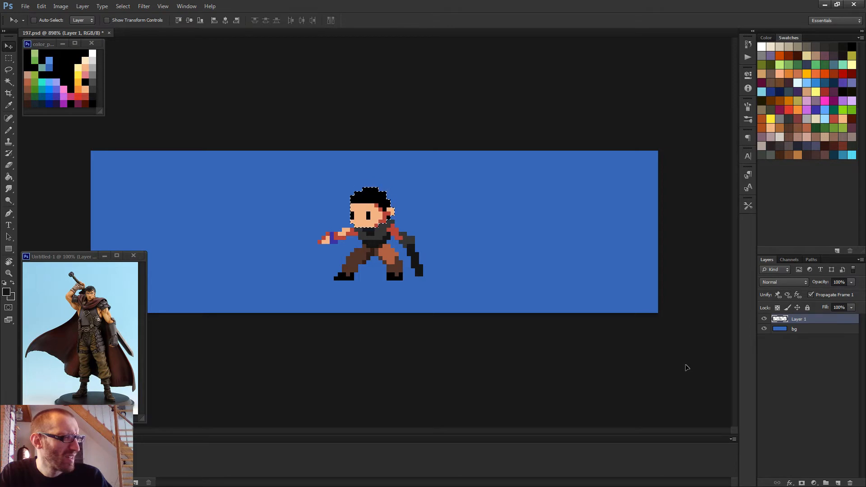
{"action": "key", "text": "ctrl+d"}
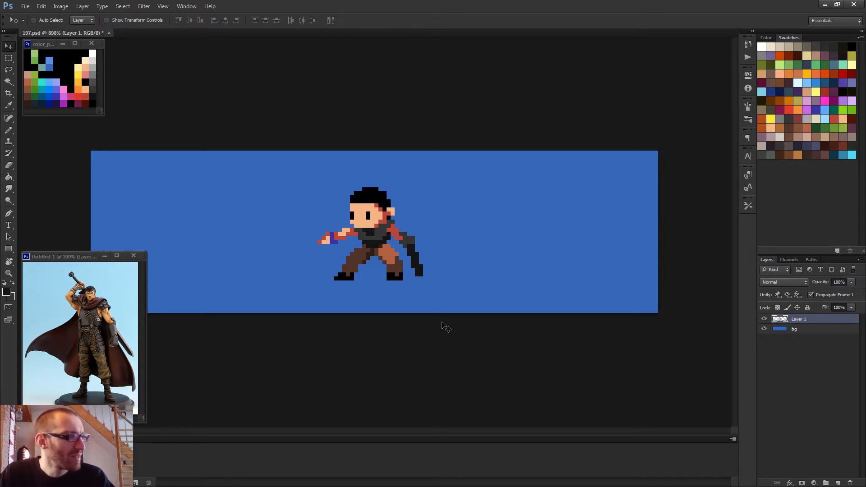
- Place one near-black shadow pixel on the collar right behind the jaw and restore the grey pixel below it
{"action": "key", "text": "b"}
{"action": "scroll", "coordinate": [401, 235], "scroll_direction": "up", "scroll_amount": 5}
{"action": "left_click", "coordinate": [322, 225], "text": "alt"}
{"action": "left_click", "coordinate": [348, 221]}
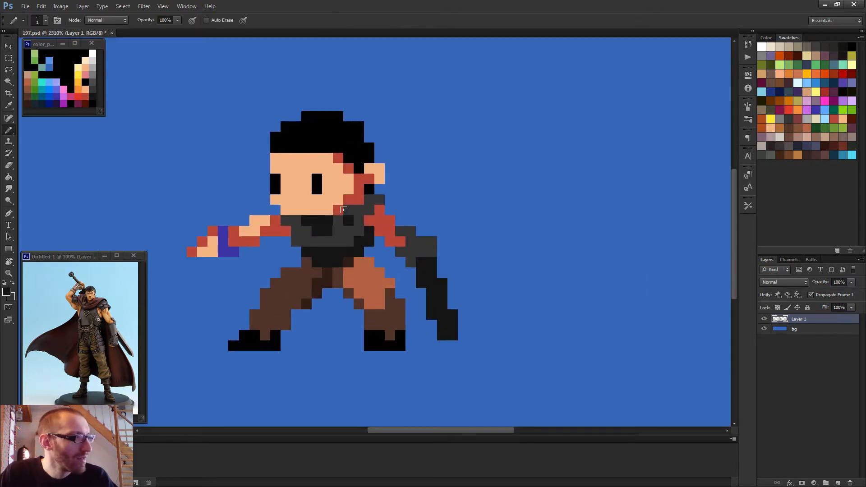
{"action": "left_click", "coordinate": [348, 210]}
{"action": "left_click", "coordinate": [354, 235], "text": "alt"}
{"action": "left_click", "coordinate": [349, 220]}
{"action": "left_click", "coordinate": [353, 214], "text": "alt"}
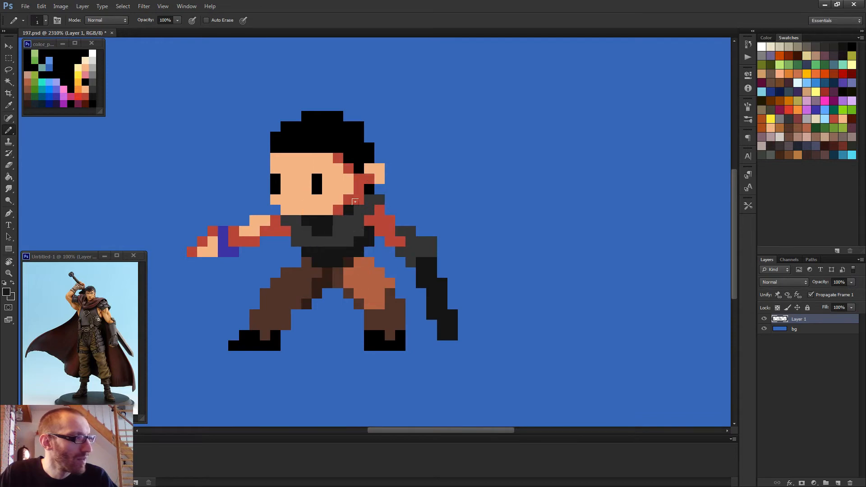
{"action": "scroll", "coordinate": [393, 198], "scroll_direction": "down", "scroll_amount": 4}
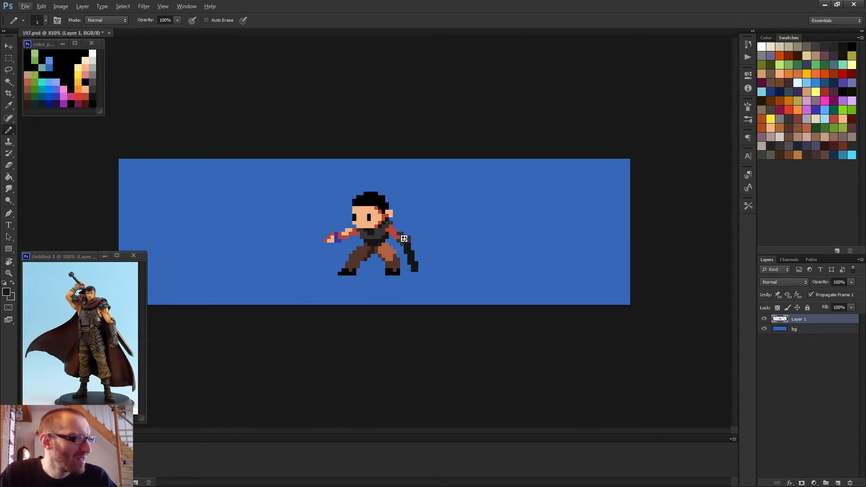
{"action": "scroll", "coordinate": [403, 239], "scroll_direction": "up", "scroll_amount": 3}
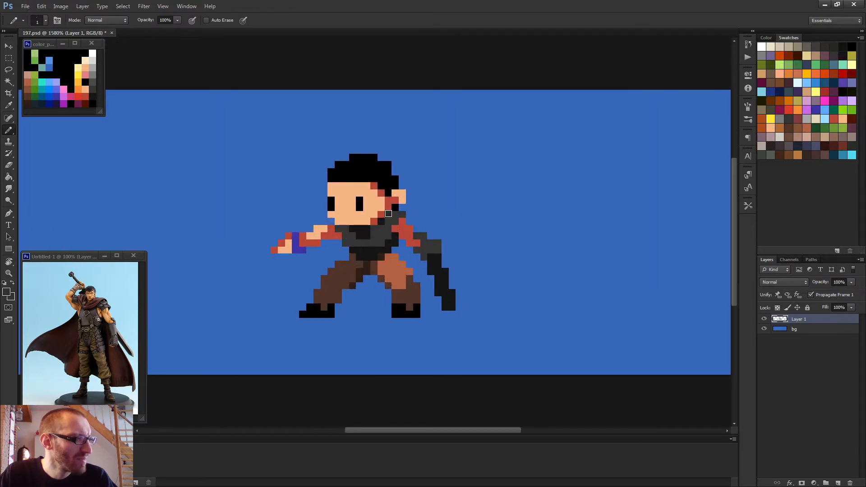
- Erase the outstretched front arm together with its hand and purple wristband
{"action": "scroll", "coordinate": [394, 223], "scroll_direction": "down", "scroll_amount": 3}
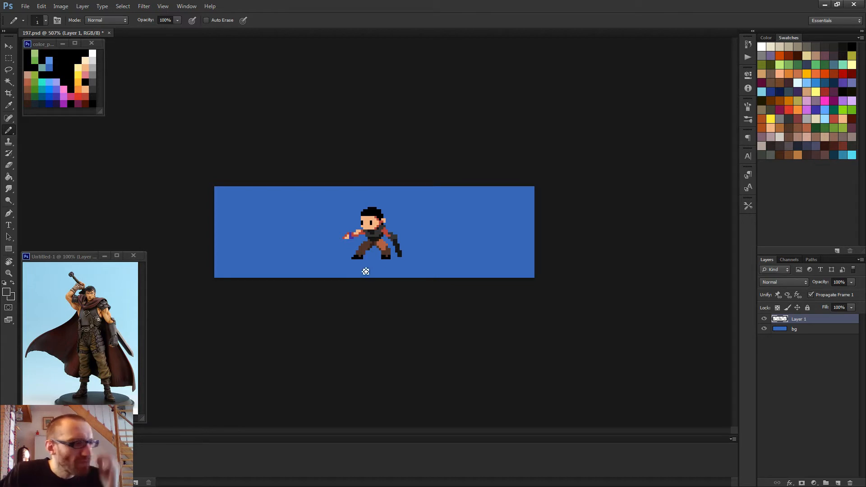
{"action": "scroll", "coordinate": [365, 273], "scroll_direction": "up", "scroll_amount": 3}
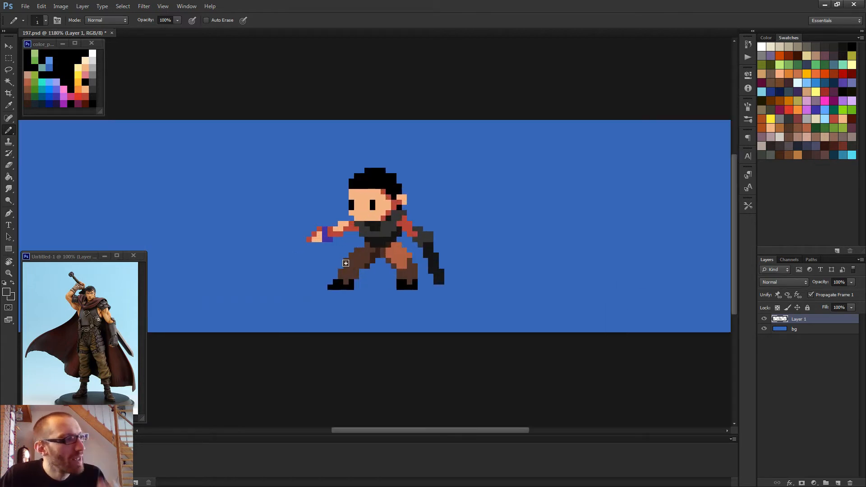
{"action": "key", "text": "e"}
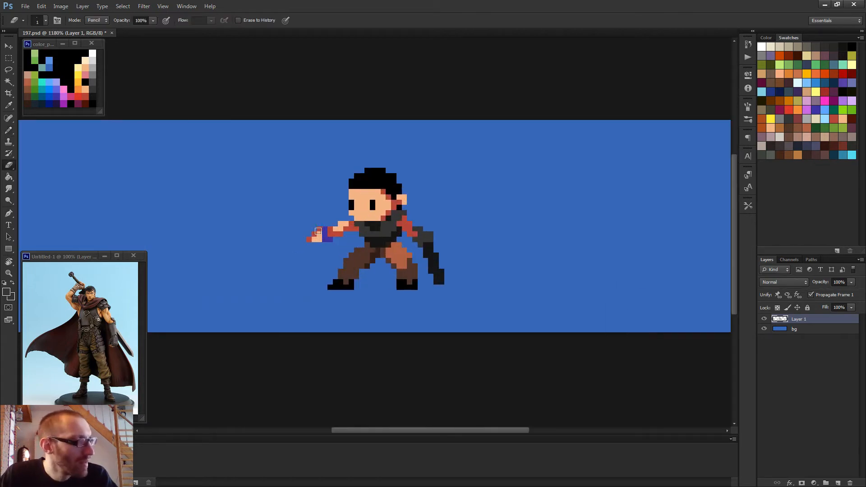
{"action": "mouse_move", "coordinate": [318, 232]}
{"action": "left_mouse_down"}
{"action": "mouse_move", "coordinate": [333, 244]}
{"action": "mouse_move", "coordinate": [347, 229]}
{"action": "mouse_move", "coordinate": [334, 233]}
{"action": "left_mouse_up"}
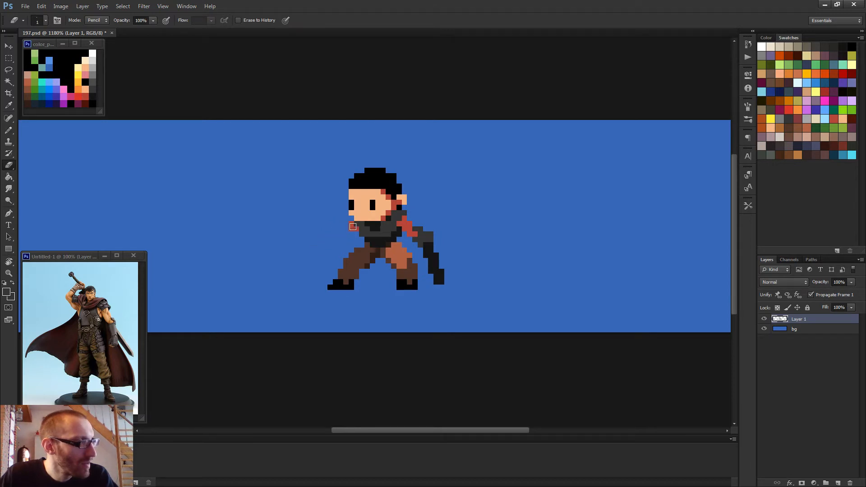
- Try a two-pixel-thick red front arm slanting down and forward from the shoulder, then undo it
{"action": "key", "text": "b"}
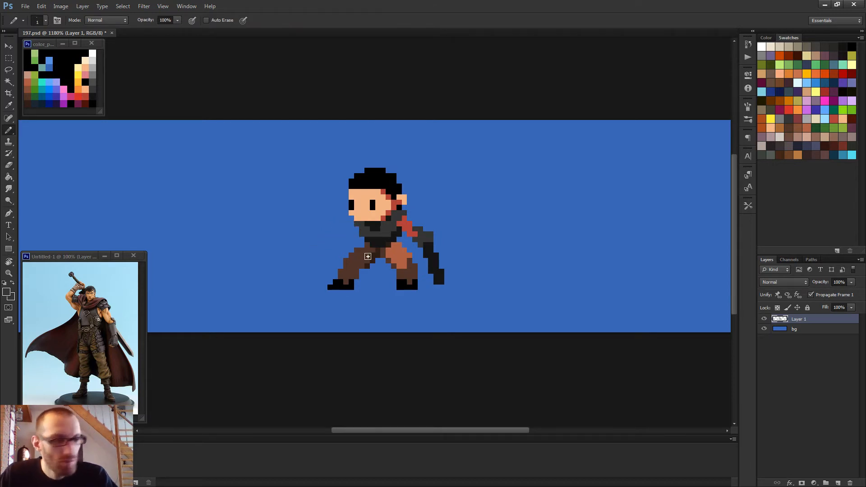
{"action": "right_click", "coordinate": [382, 254], "text": "alt"}
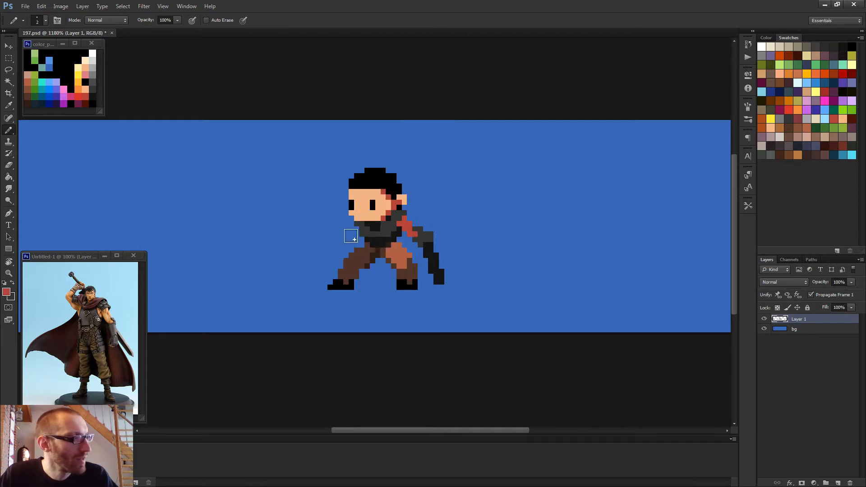
{"action": "left_click", "coordinate": [352, 233]}
{"action": "left_click_drag", "start_coordinate": [352, 233], "coordinate": [336, 248]}
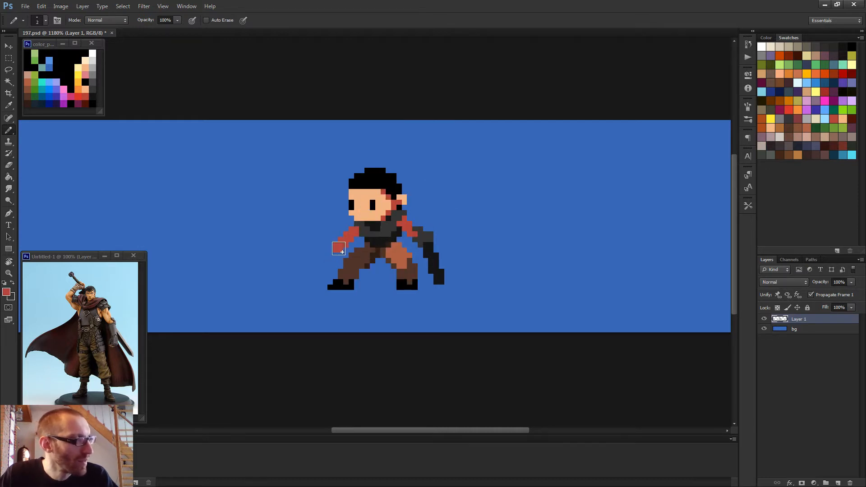
{"action": "scroll", "coordinate": [364, 284], "scroll_direction": "down", "scroll_amount": 5}
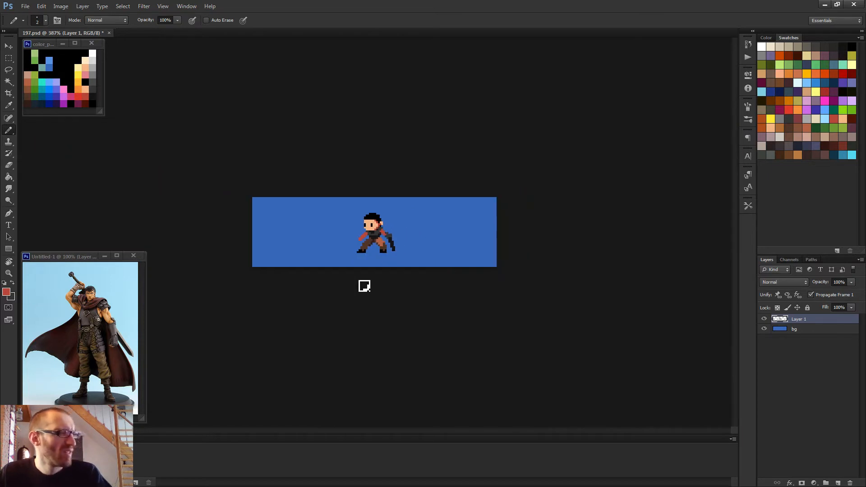
{"action": "key", "text": "ctrl+z"}
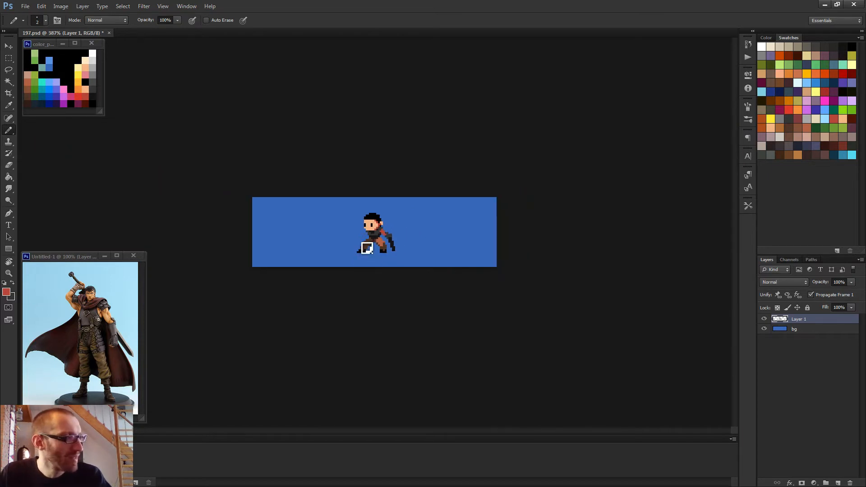
- Try a two-pixel-thick red front arm, first slanting down and forward from the shoulder, then held straight out horizontally, and undo both
{"action": "scroll", "coordinate": [362, 247], "scroll_direction": "up", "scroll_amount": 2}
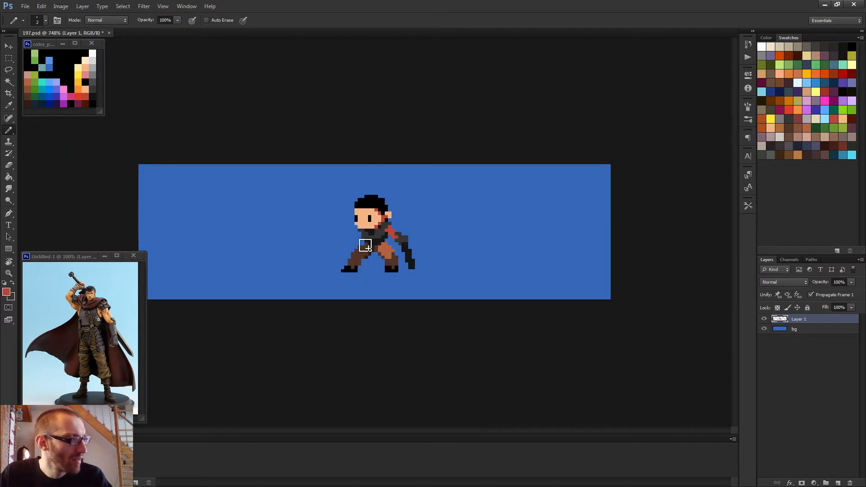
{"action": "left_click_drag", "start_coordinate": [361, 238], "coordinate": [339, 246]}
{"action": "key", "text": "ctrl+z"}
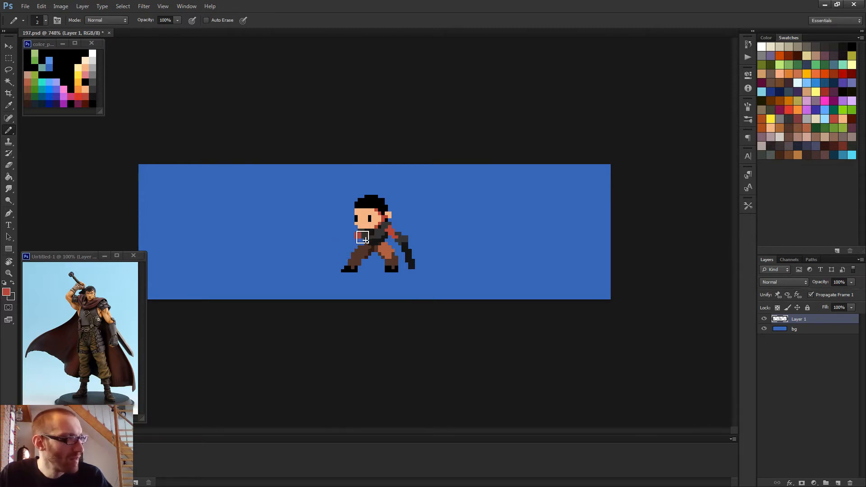
{"action": "left_click_drag", "start_coordinate": [337, 238], "coordinate": [338, 239]}
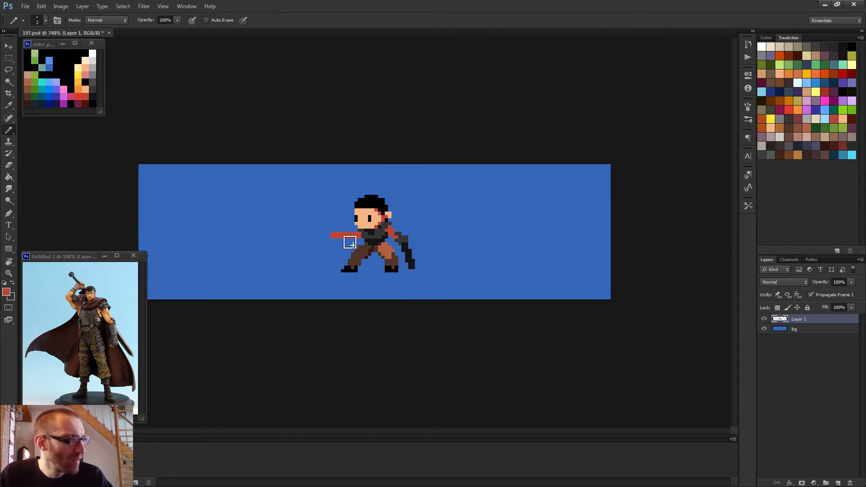
{"action": "key", "text": "ctrl+z"}
- Try a red front arm running diagonally from the shoulder down past the front thigh, then undo it
{"action": "scroll", "coordinate": [369, 235], "scroll_direction": "up", "scroll_amount": 3}
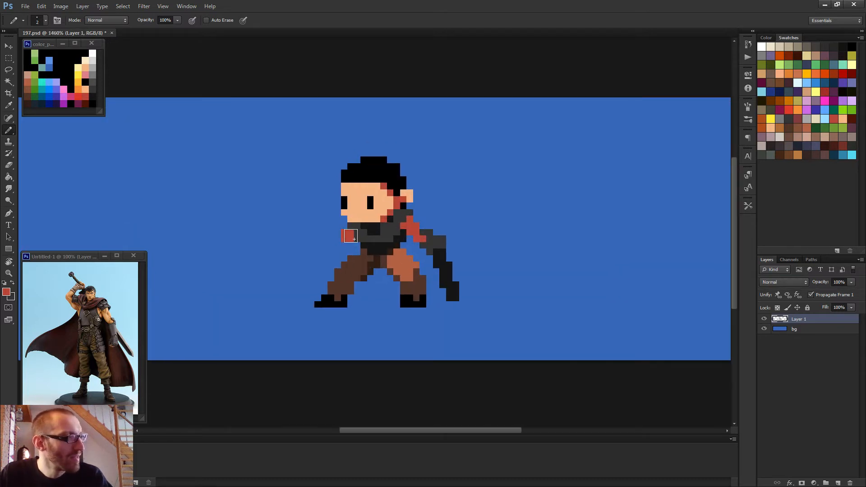
{"action": "left_click_drag", "start_coordinate": [332, 245], "coordinate": [309, 241]}
{"action": "scroll", "coordinate": [357, 265], "scroll_direction": "down", "scroll_amount": 4}
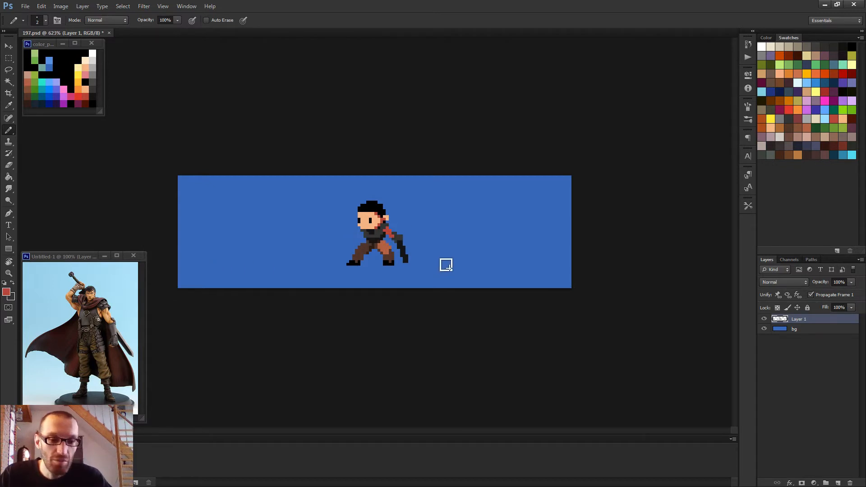
{"action": "scroll", "coordinate": [431, 257], "scroll_direction": "down", "scroll_amount": 2}
{"action": "scroll", "coordinate": [404, 265], "scroll_direction": "up", "scroll_amount": 2}
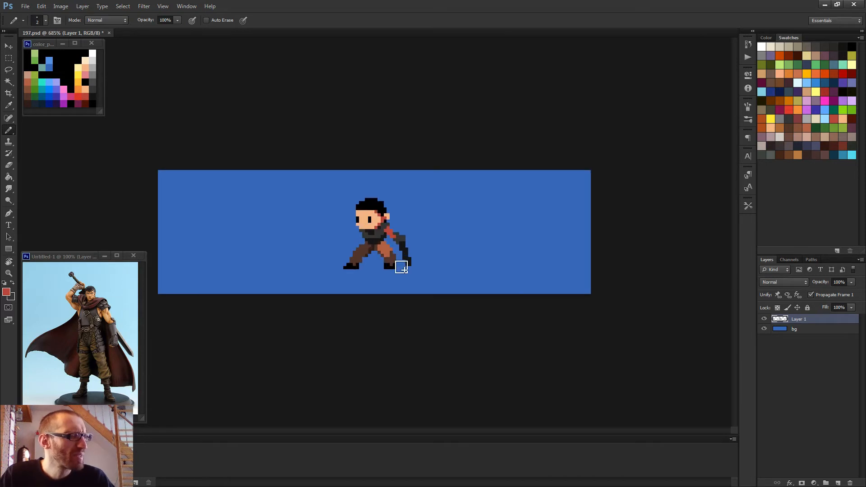
{"action": "scroll", "coordinate": [391, 246], "scroll_direction": "down", "scroll_amount": 1}
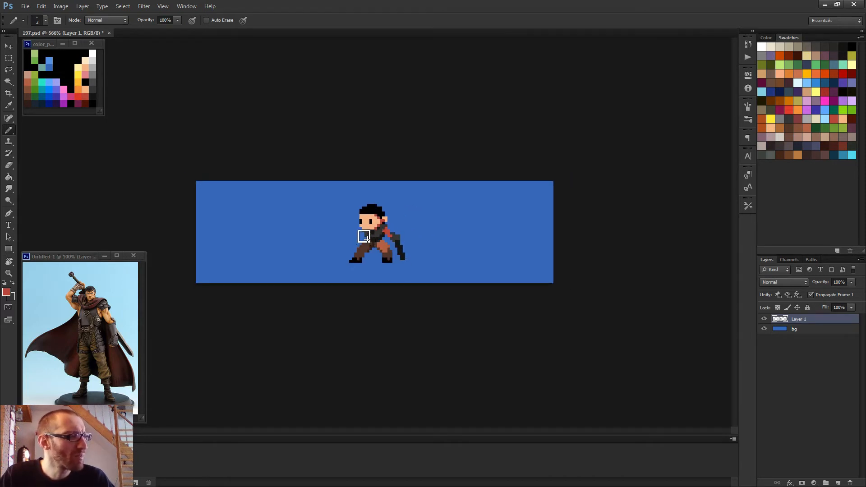
{"action": "scroll", "coordinate": [361, 242], "scroll_direction": "up", "scroll_amount": 2}
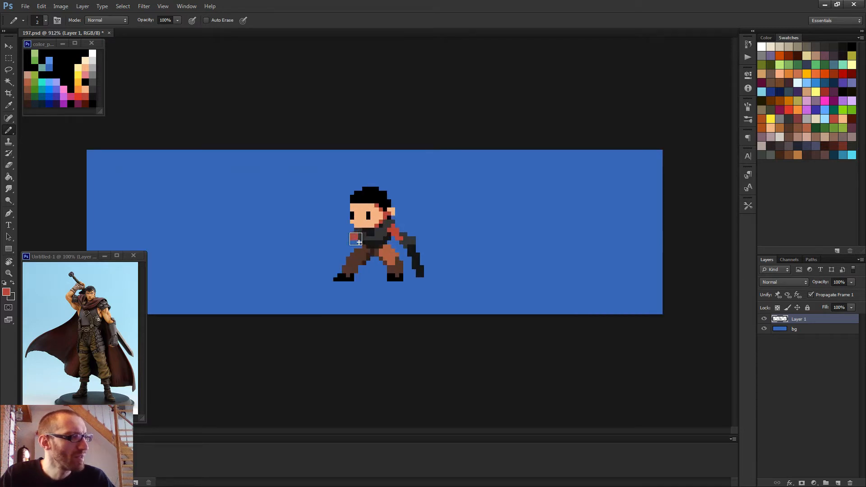
{"action": "left_click_drag", "start_coordinate": [358, 242], "coordinate": [341, 256]}
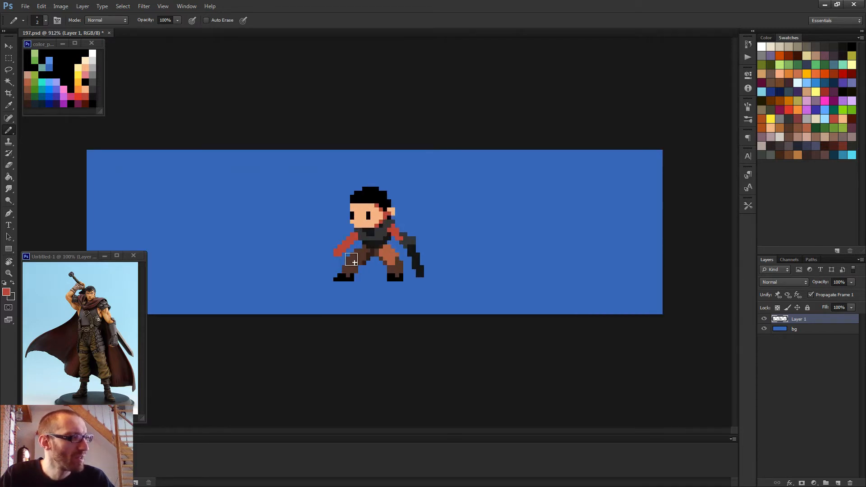
{"action": "key", "text": "ctrl+z"}
- Try a two-pixel-thick red front arm that reaches forward and bends down steeply in front of the thigh, then undo it
{"action": "scroll", "coordinate": [339, 250], "scroll_direction": "up", "scroll_amount": 3}
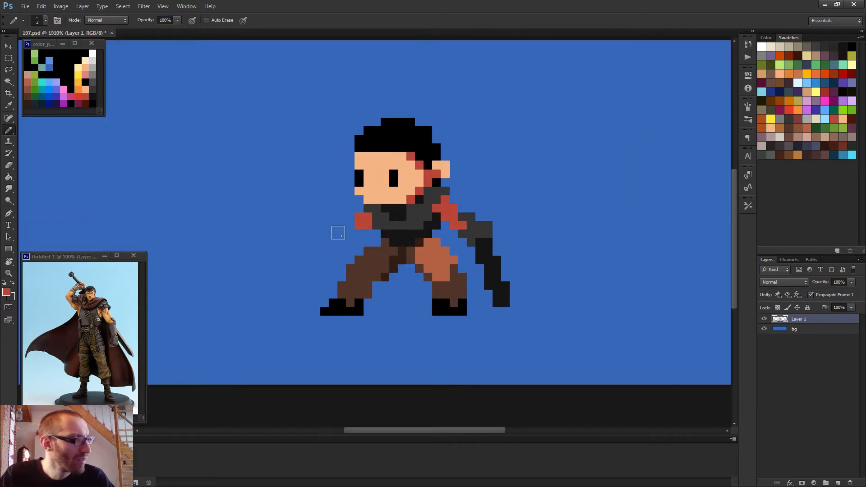
{"action": "left_click_drag", "start_coordinate": [339, 232], "coordinate": [331, 251]}
{"action": "scroll", "coordinate": [394, 249], "scroll_direction": "down", "scroll_amount": 4}
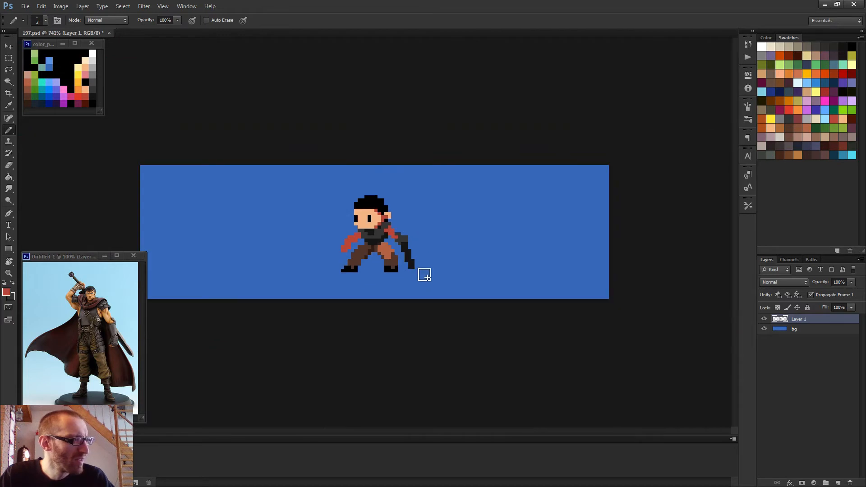
{"action": "scroll", "coordinate": [424, 275], "scroll_direction": "down", "scroll_amount": 2}
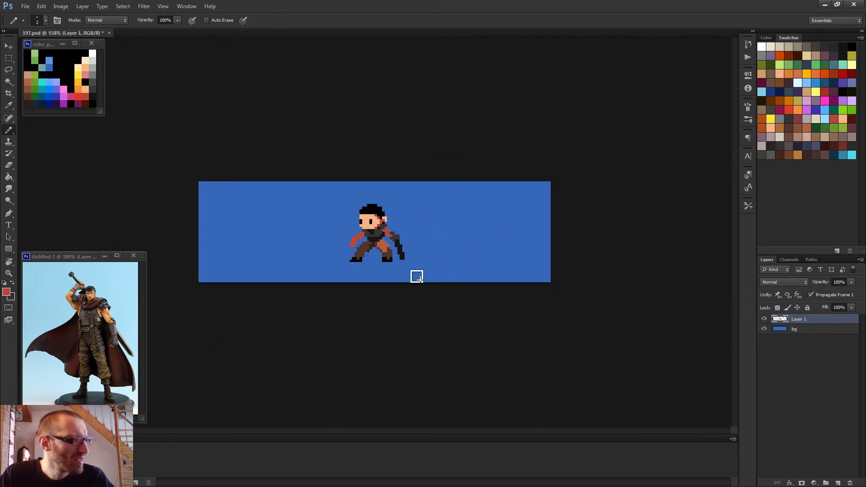
{"action": "scroll", "coordinate": [417, 276], "scroll_direction": "up", "scroll_amount": 5}
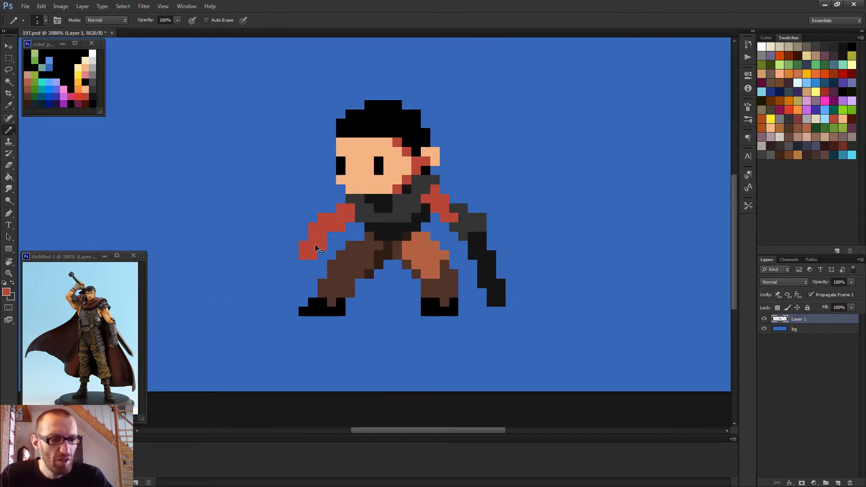
{"action": "key", "text": "ctrl+z"}
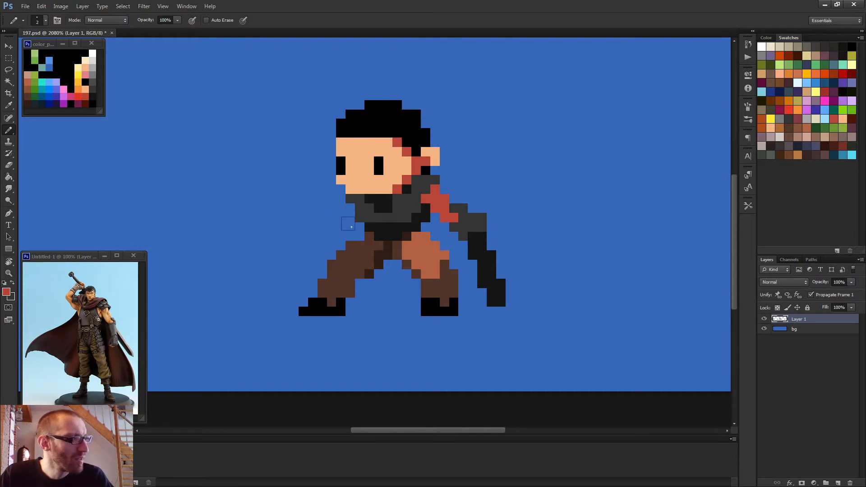
- Start a new red front arm with a few pixels against the front edge of the lower chest
{"action": "mouse_move", "coordinate": [354, 226]}
{"action": "left_mouse_down"}
{"action": "mouse_move", "coordinate": [344, 215]}
{"action": "mouse_move", "coordinate": [359, 232]}
{"action": "left_mouse_up"}
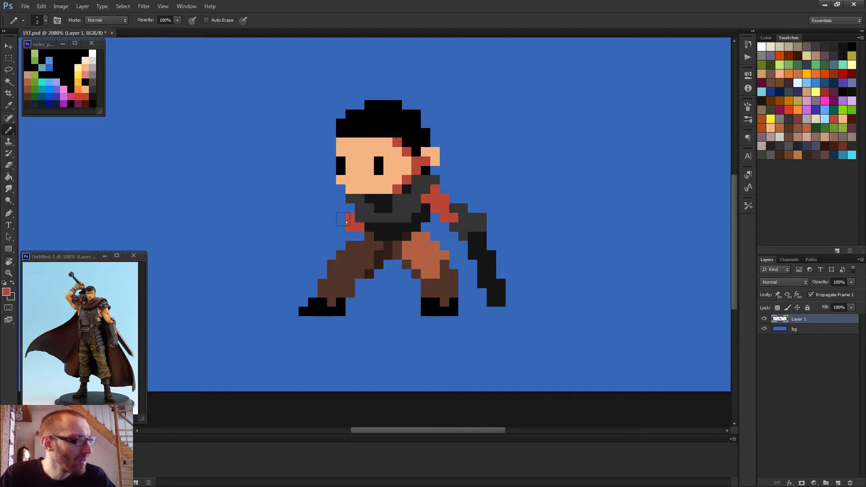
- Paint a red fist on the front arm with a 2-pixel pencil and trim its corners with the eraser
{"action": "left_click", "coordinate": [346, 222]}
{"action": "left_click", "coordinate": [330, 223]}
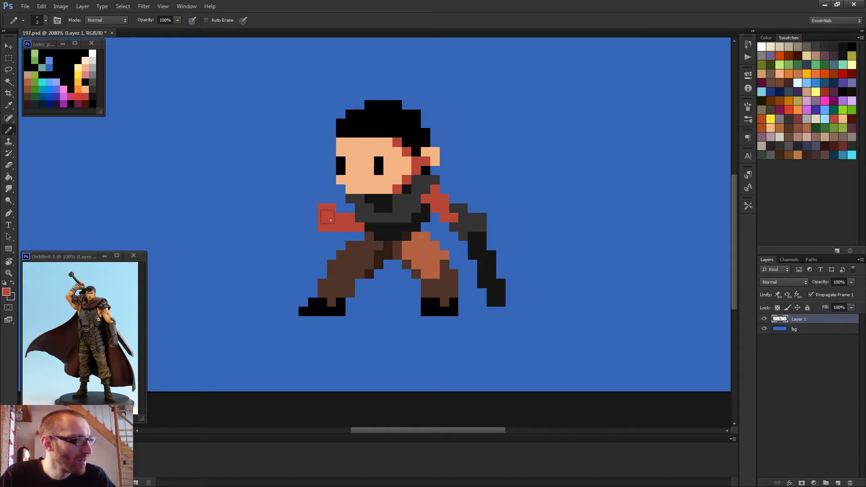
{"action": "scroll", "coordinate": [330, 221], "scroll_direction": "down", "scroll_amount": 5}
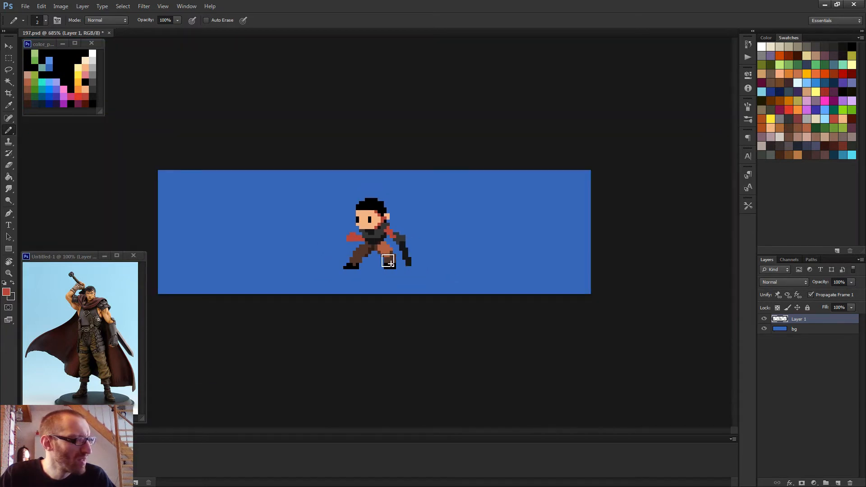
{"action": "scroll", "coordinate": [366, 240], "scroll_direction": "up", "scroll_amount": 4}
{"action": "key", "text": "e"}
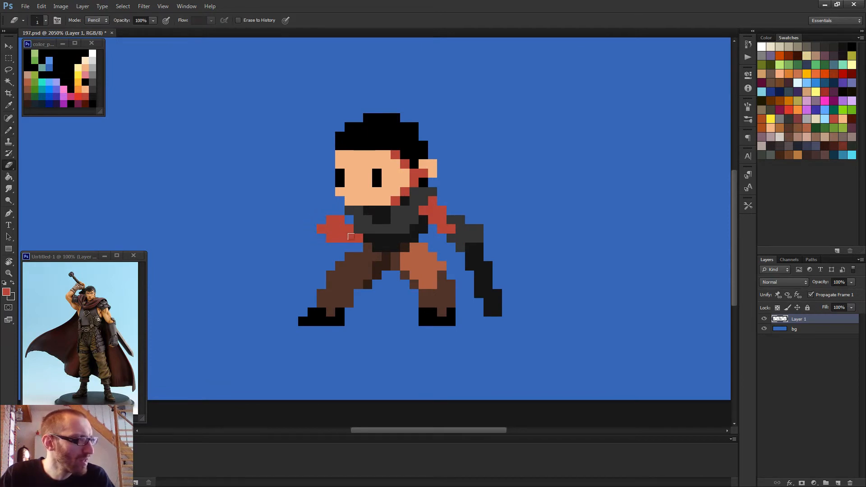
{"action": "scroll", "coordinate": [328, 234], "scroll_direction": "down", "scroll_amount": 4}
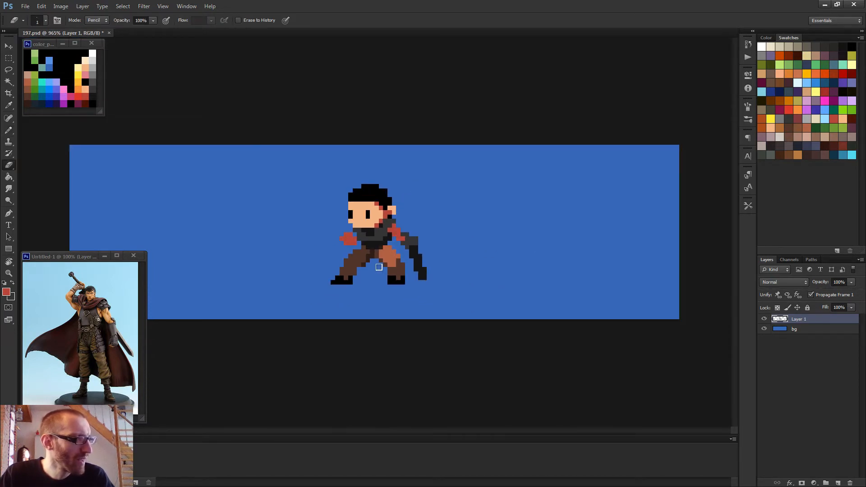
{"action": "scroll", "coordinate": [381, 268], "scroll_direction": "down", "scroll_amount": 1}
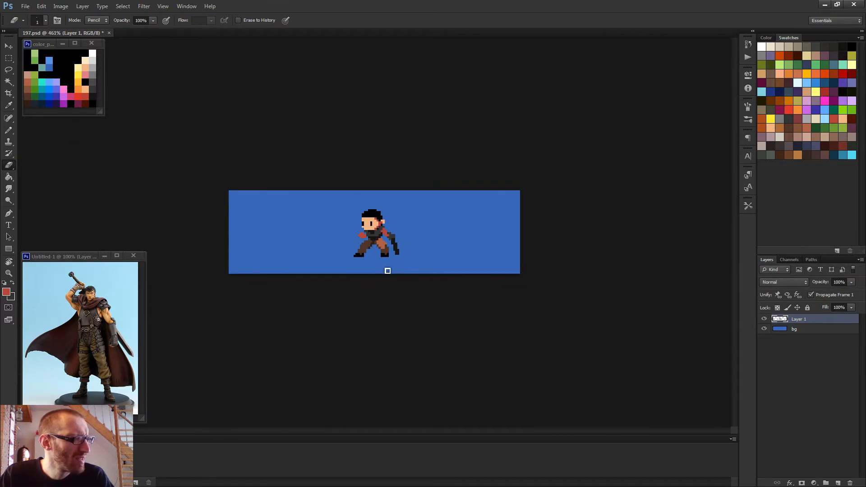
- Select the red front hand by colour and shift it one pixel away from the torso
{"action": "scroll", "coordinate": [391, 256], "scroll_direction": "up", "scroll_amount": 5}
{"action": "key", "text": "w"}
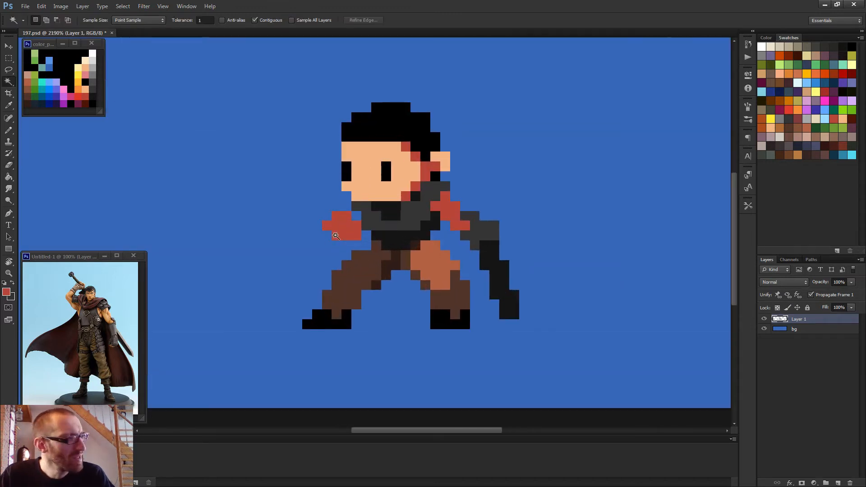
{"action": "left_click", "coordinate": [344, 227]}
{"action": "key", "text": "v"}
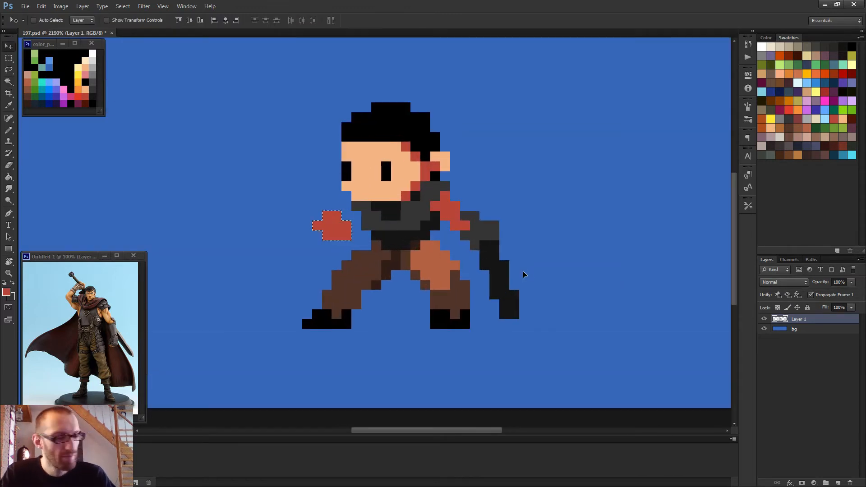
{"action": "key", "text": "Left"}
{"action": "key", "text": "ctrl+d"}
- Reconnect the red front hand to the torso with 1-pixel pencil touches in the same red
{"action": "key", "text": "b"}
{"action": "scroll", "coordinate": [474, 250], "scroll_direction": "up", "scroll_amount": 2}
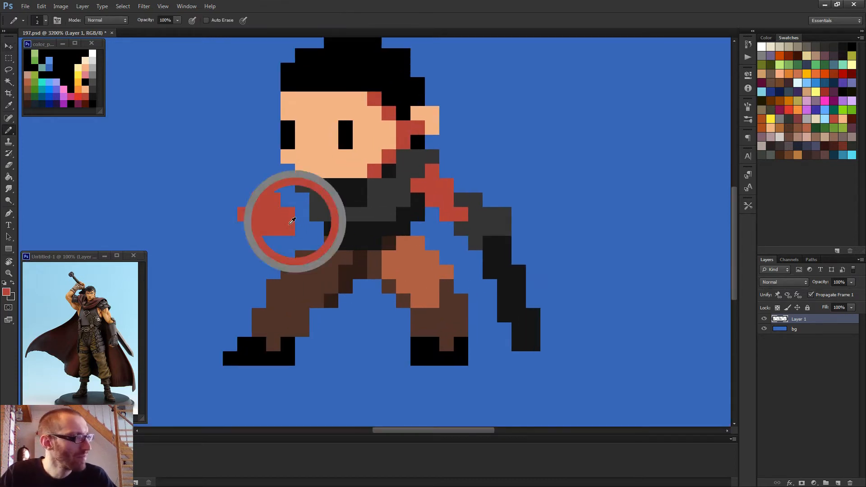
{"action": "right_click", "coordinate": [294, 223], "text": "alt"}
{"action": "left_click", "coordinate": [301, 215]}
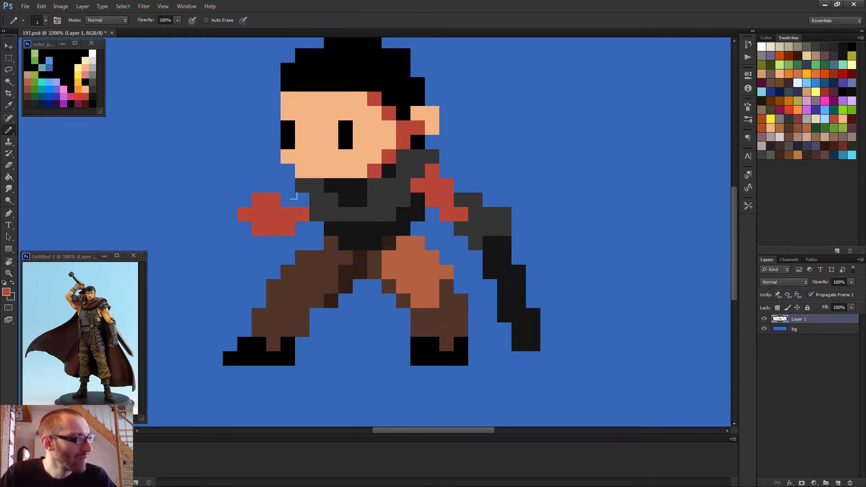
{"action": "scroll", "coordinate": [320, 208], "scroll_direction": "down", "scroll_amount": 5}
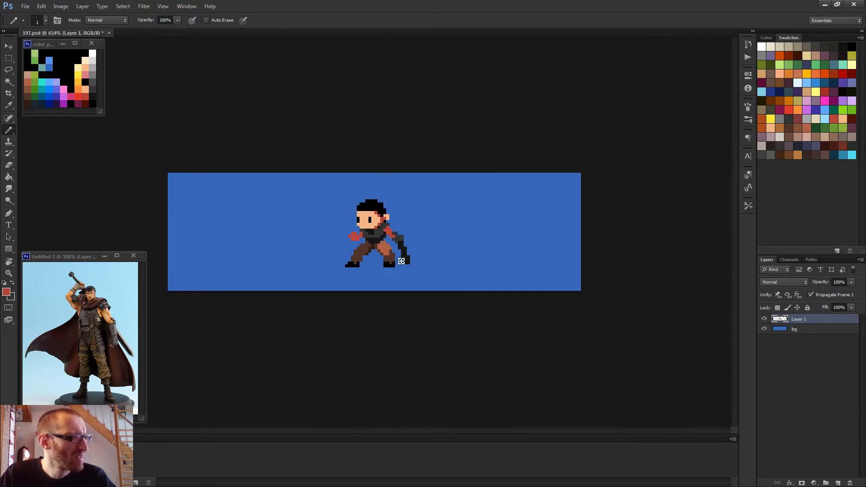
{"action": "scroll", "coordinate": [401, 262], "scroll_direction": "up", "scroll_amount": 3}
{"action": "key", "text": "e"}
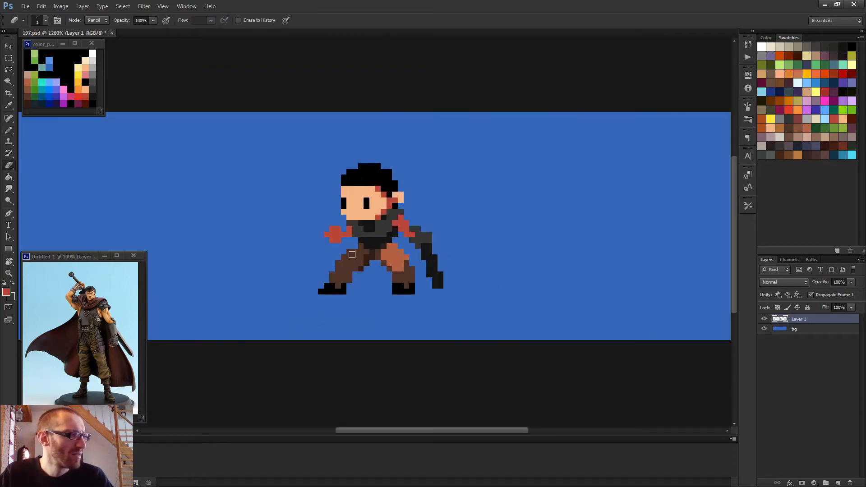
{"action": "key", "text": "b"}
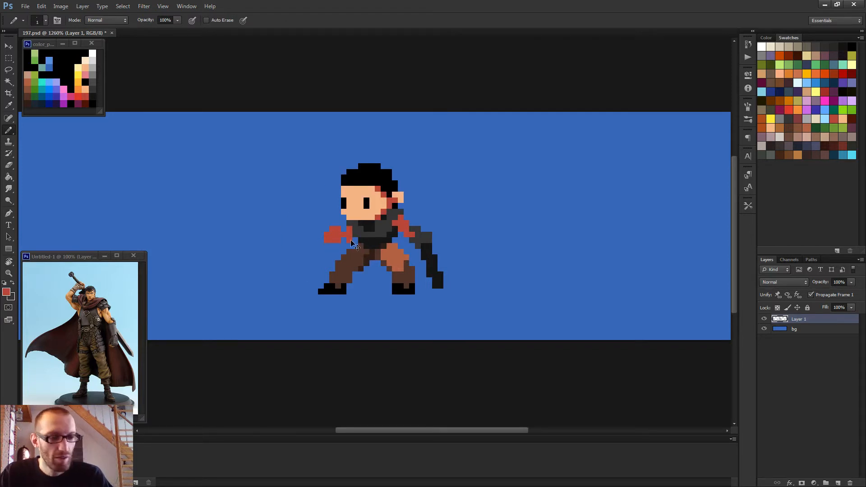
- Select the whole red front arm by colour and delete it
{"action": "scroll", "coordinate": [358, 258], "scroll_direction": "down", "scroll_amount": 5}
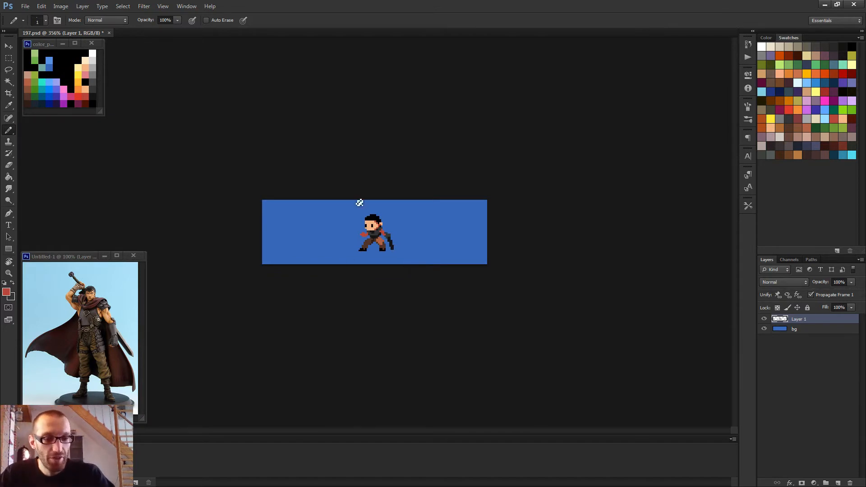
{"action": "scroll", "coordinate": [359, 203], "scroll_direction": "up", "scroll_amount": 5}
{"action": "key", "text": "w"}
{"action": "left_click", "coordinate": [343, 239]}
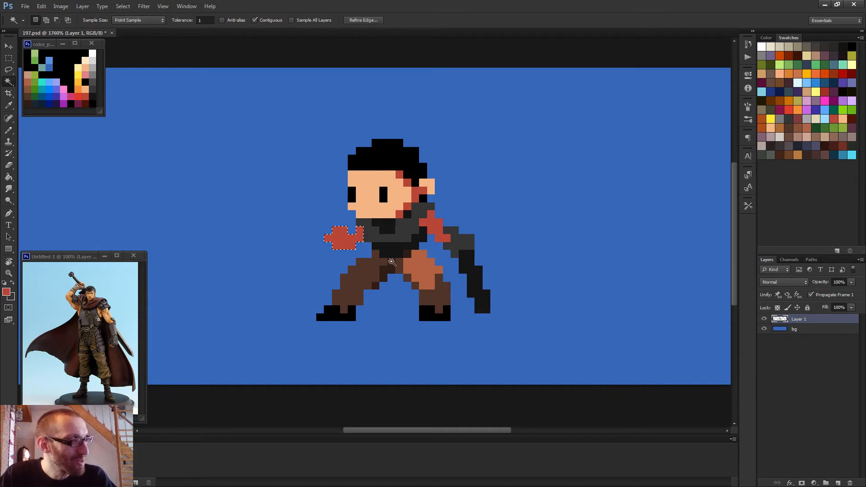
{"action": "key", "text": "ctrl+d"}
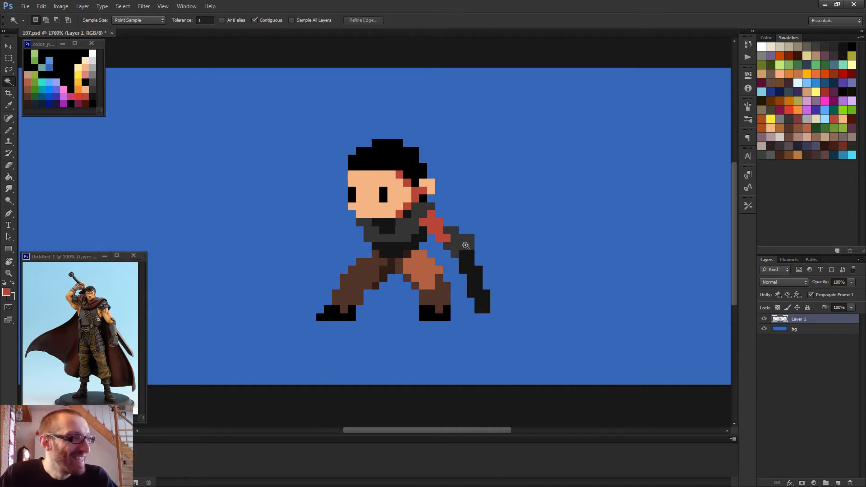
- Duplicate Layer 1 and hide the original layer
{"action": "scroll", "coordinate": [466, 245], "scroll_direction": "down", "scroll_amount": 3}
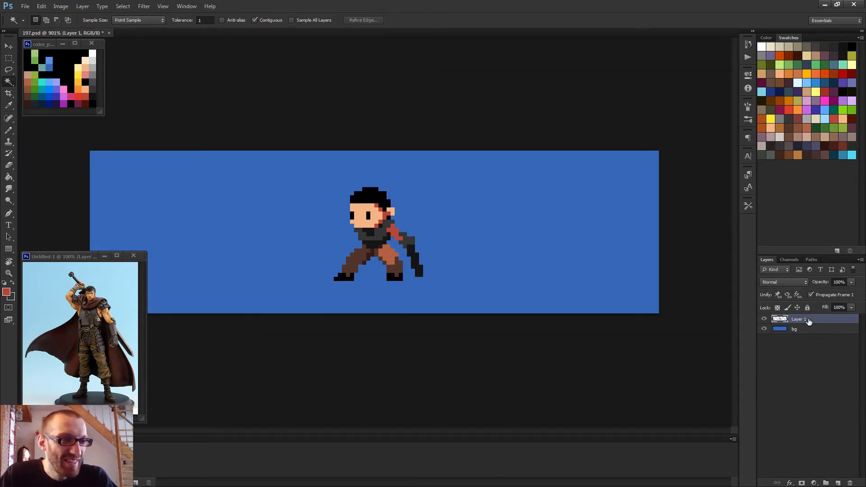
{"action": "left_click_drag", "start_coordinate": [809, 321], "coordinate": [838, 483]}
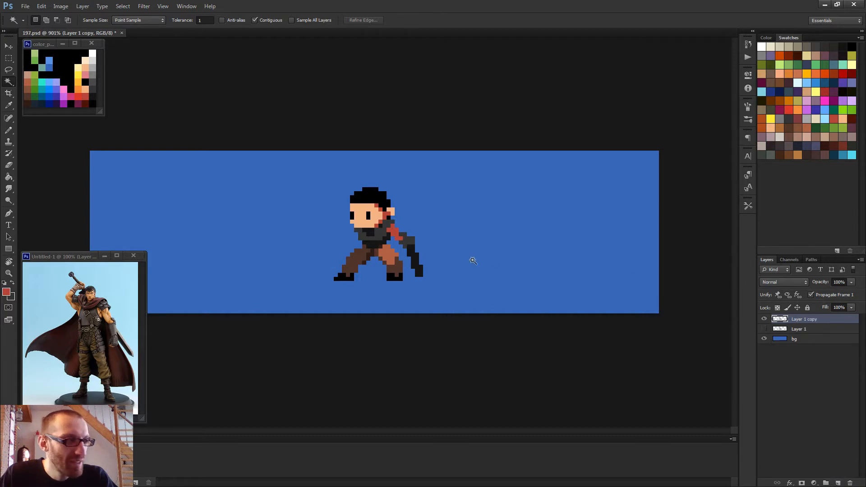
- Select the red rear arm and its dark grey and black extension on the layer copy, and delete them
{"action": "scroll", "coordinate": [429, 252], "scroll_direction": "up", "scroll_amount": 3}
{"action": "left_click", "coordinate": [411, 283]}
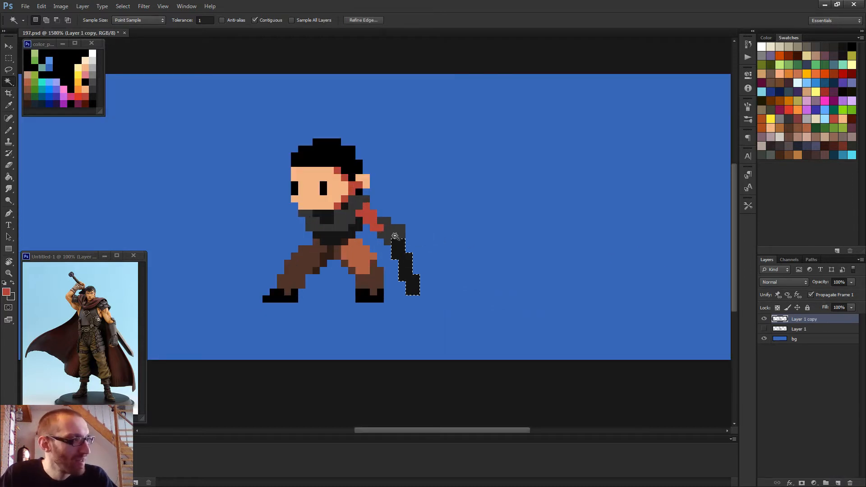
{"action": "left_click", "coordinate": [396, 235], "text": "shift"}
{"action": "left_click", "coordinate": [374, 227], "text": "shift"}
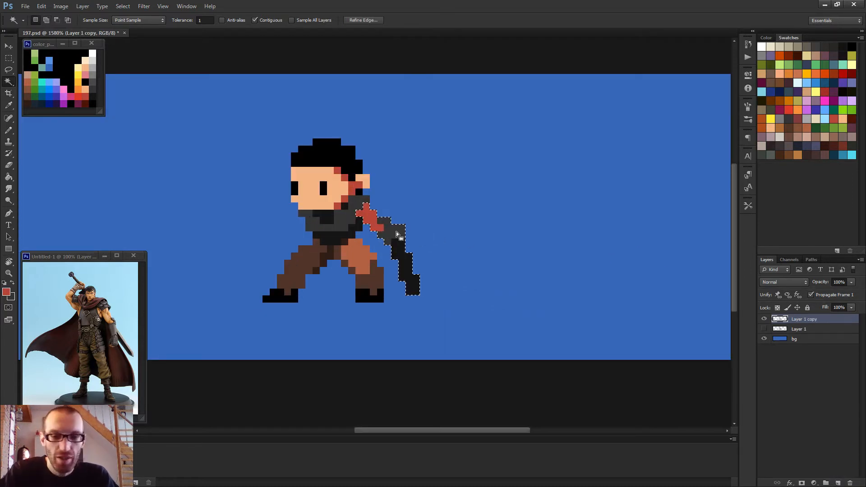
{"action": "key", "text": "Delete"}
{"action": "key", "text": "ctrl+d"}
- Paint a red arm stretched straight forward from the chest with a 2-pixel pencil
{"action": "key", "text": "b"}
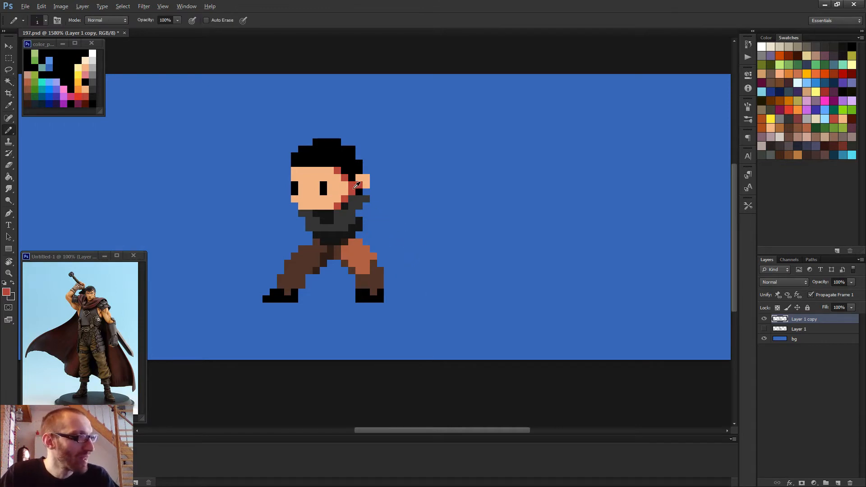
{"action": "scroll", "coordinate": [357, 185], "scroll_direction": "down", "scroll_amount": 3}
{"action": "scroll", "coordinate": [392, 208], "scroll_direction": "up", "scroll_amount": 3}
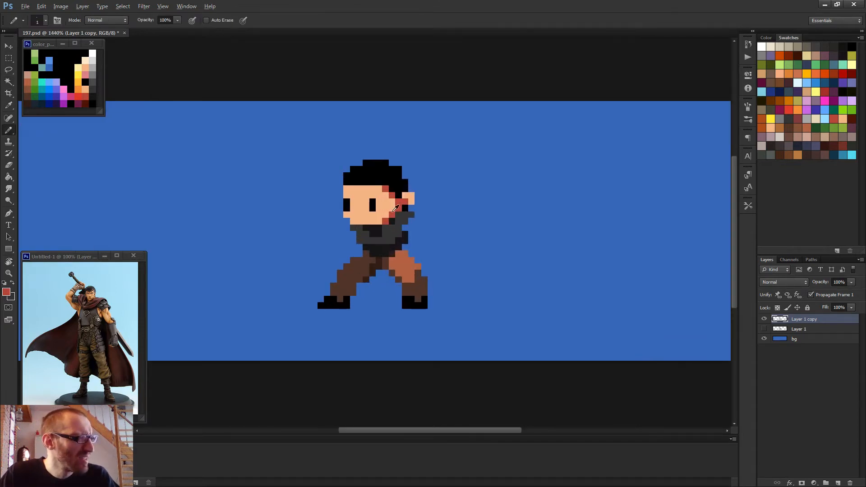
{"action": "left_click_drag", "start_coordinate": [351, 238], "coordinate": [343, 229]}
{"action": "left_click", "coordinate": [350, 231]}
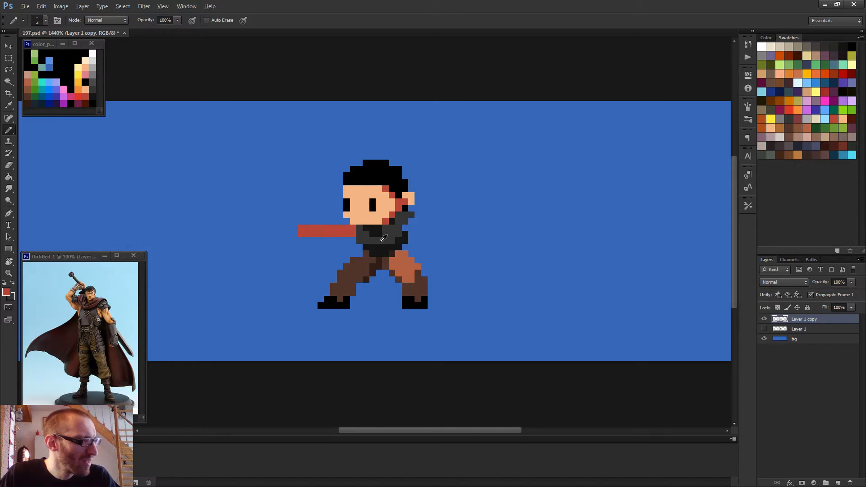
- Paint a long, thick dark grey blade with a tapered tip extending forward from the red arm, using the torso's grey
{"action": "left_click", "coordinate": [383, 238], "text": "alt"}
{"action": "mouse_move", "coordinate": [291, 217]}
{"action": "left_mouse_down"}
{"action": "mouse_move", "coordinate": [309, 223]}
{"action": "mouse_move", "coordinate": [313, 242]}
{"action": "mouse_move", "coordinate": [254, 238]}
{"action": "mouse_move", "coordinate": [281, 231]}
{"action": "mouse_move", "coordinate": [271, 222]}
{"action": "mouse_move", "coordinate": [247, 229]}
{"action": "mouse_move", "coordinate": [243, 222]}
{"action": "mouse_move", "coordinate": [245, 232]}
{"action": "mouse_move", "coordinate": [236, 231]}
{"action": "mouse_move", "coordinate": [246, 241]}
{"action": "mouse_move", "coordinate": [227, 231]}
{"action": "left_mouse_up"}
{"action": "scroll", "coordinate": [290, 230], "scroll_direction": "down", "scroll_amount": 4}
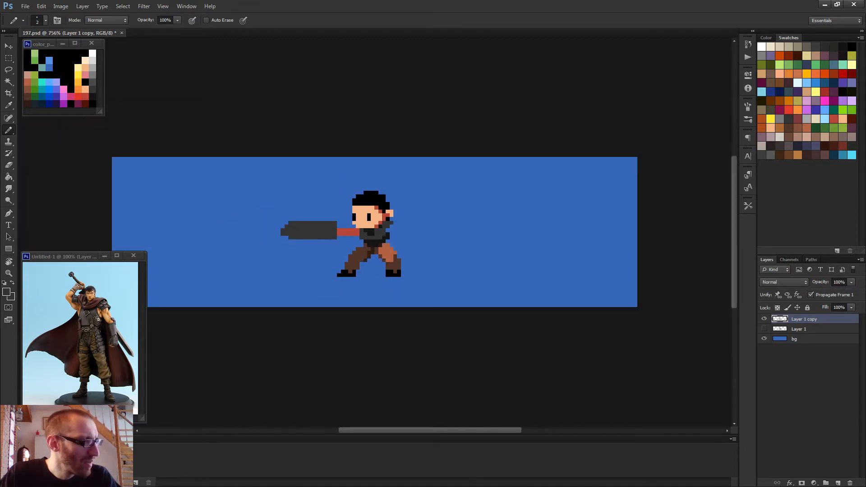
{"action": "scroll", "coordinate": [387, 248], "scroll_direction": "up", "scroll_amount": 2}
{"action": "scroll", "coordinate": [347, 235], "scroll_direction": "up", "scroll_amount": 1}
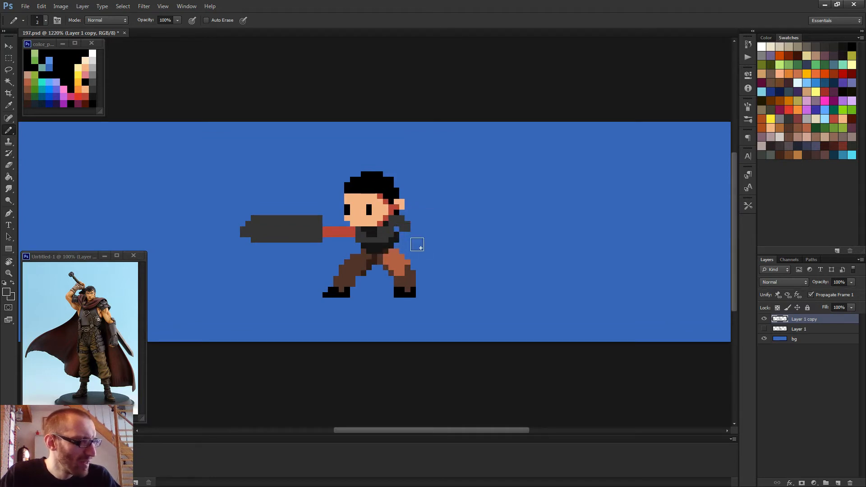
- Paint a bent red rear arm behind the torso, using the front arm's red
{"action": "left_click", "coordinate": [352, 231], "text": "alt"}
{"action": "left_click", "coordinate": [405, 226]}
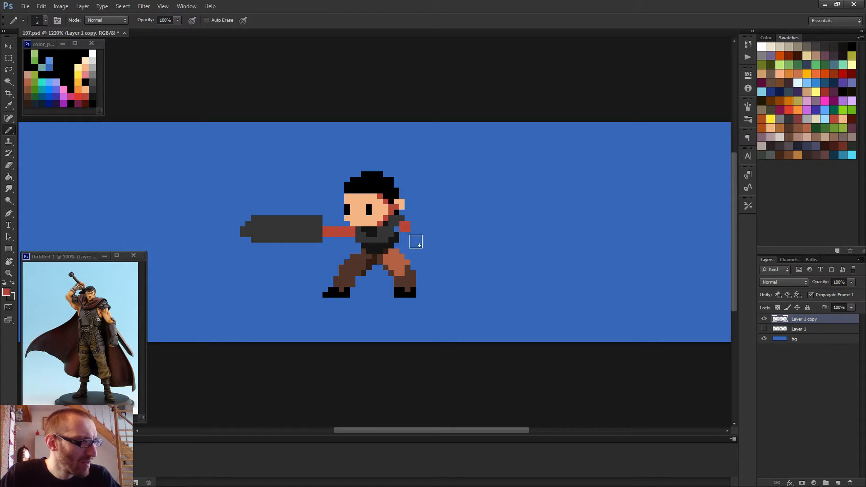
{"action": "mouse_move", "coordinate": [408, 243]}
{"action": "left_mouse_down"}
{"action": "mouse_move", "coordinate": [416, 238]}
{"action": "mouse_move", "coordinate": [421, 247]}
{"action": "left_mouse_up"}
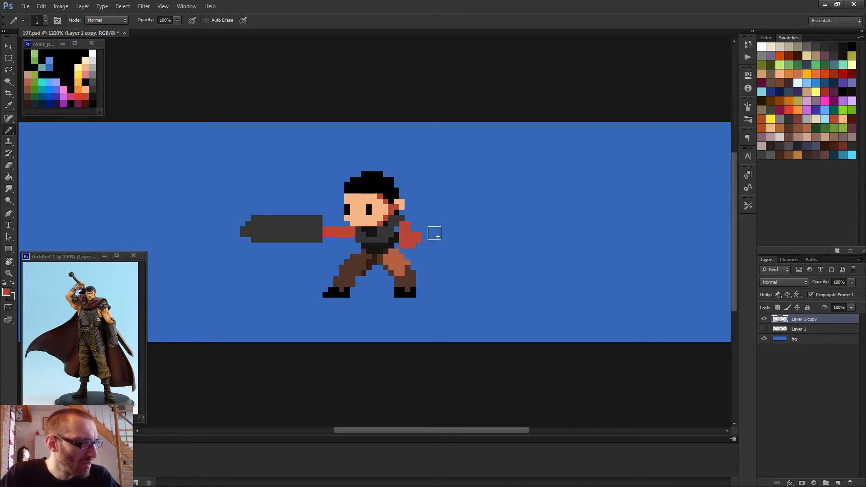
- Fill the gap between the torso and the rear arm with a 1-pixel pencil, first in near-black and finally in red
{"action": "scroll", "coordinate": [432, 242], "scroll_direction": "down", "scroll_amount": 2}
{"action": "scroll", "coordinate": [432, 243], "scroll_direction": "down", "scroll_amount": 2}
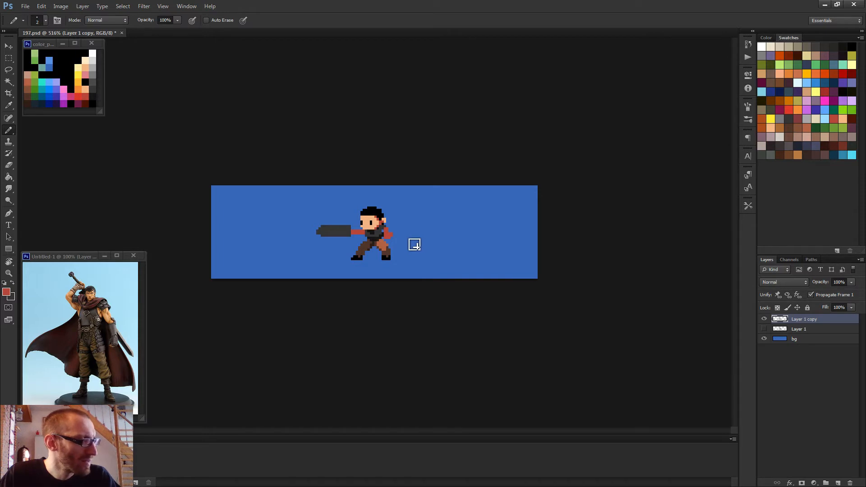
{"action": "scroll", "coordinate": [377, 246], "scroll_direction": "up", "scroll_amount": 3}
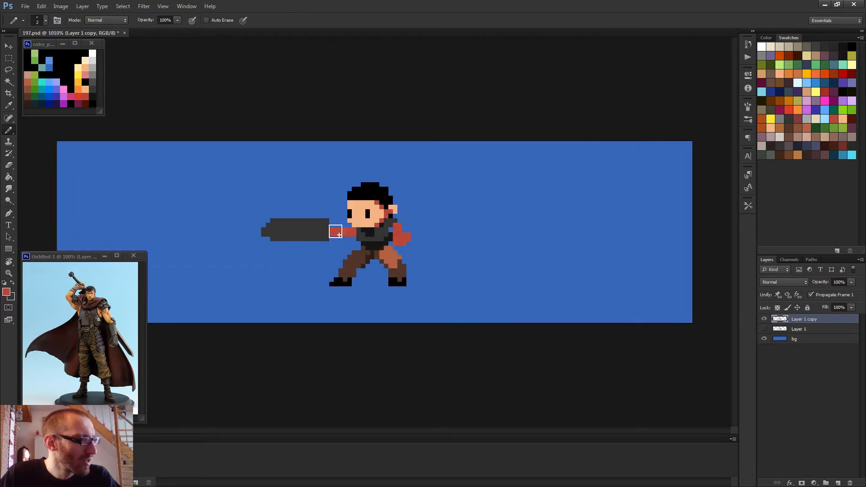
{"action": "scroll", "coordinate": [317, 251], "scroll_direction": "up", "scroll_amount": 2}
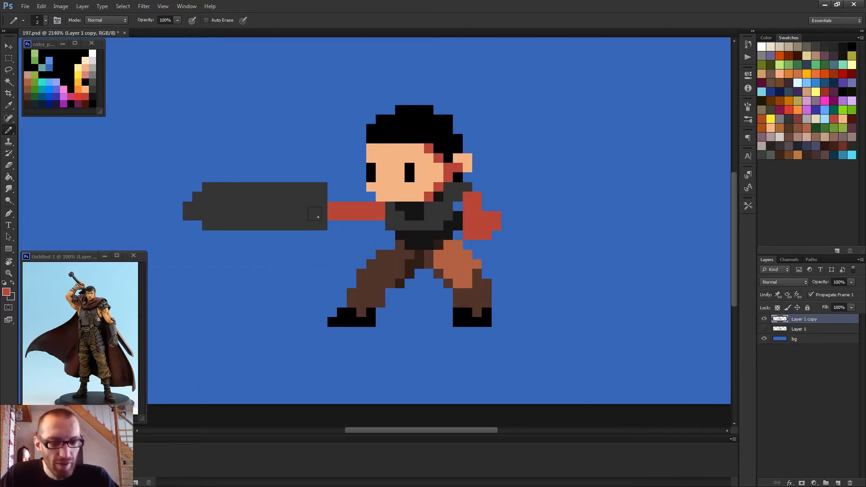
{"action": "scroll", "coordinate": [323, 230], "scroll_direction": "down", "scroll_amount": 2}
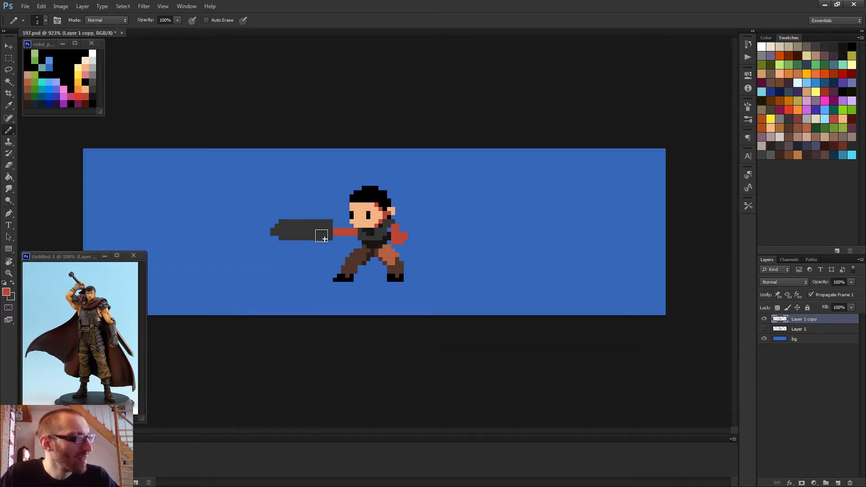
{"action": "scroll", "coordinate": [324, 239], "scroll_direction": "up", "scroll_amount": 1}
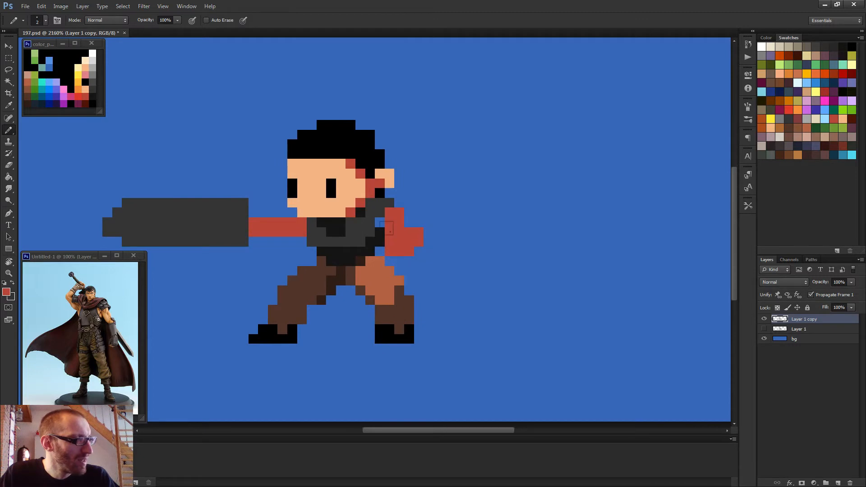
{"action": "key", "text": "bracketleft"}
{"action": "left_click", "coordinate": [381, 236], "text": "alt"}
{"action": "left_click", "coordinate": [379, 222]}
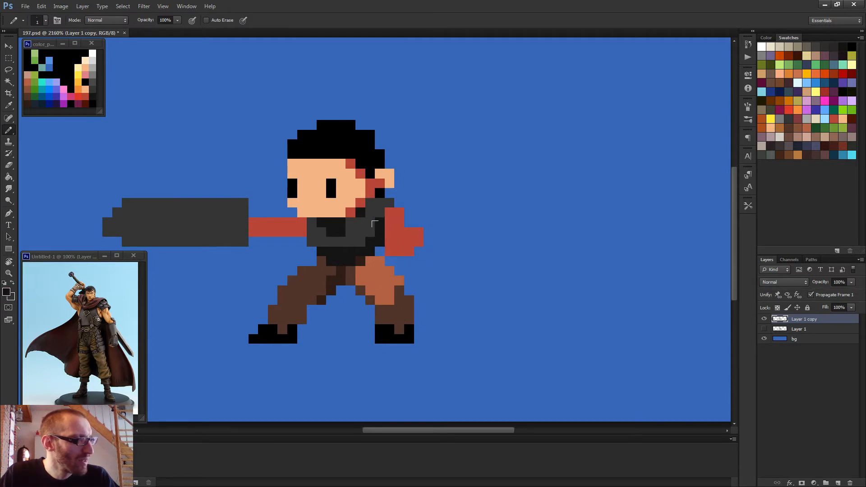
{"action": "left_click", "coordinate": [395, 228], "text": "alt"}
{"action": "left_click", "coordinate": [380, 222]}
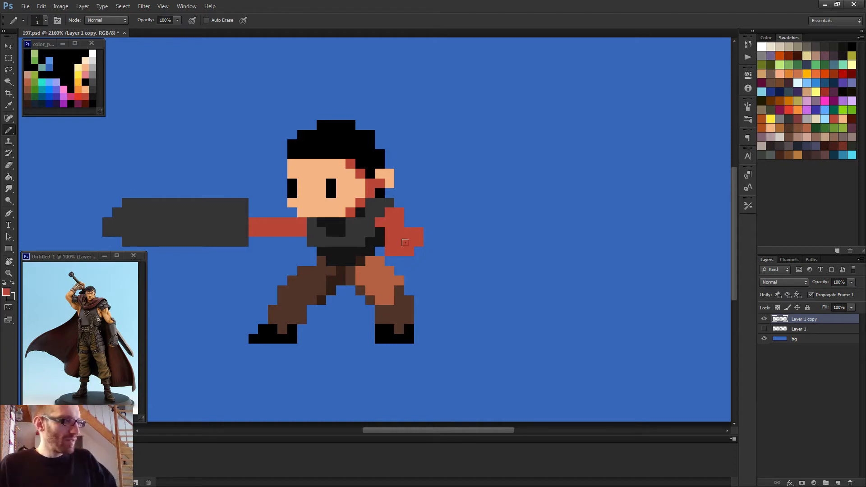
- Remove the red rear arm behind the torso
{"action": "scroll", "coordinate": [401, 236], "scroll_direction": "down", "scroll_amount": 4}
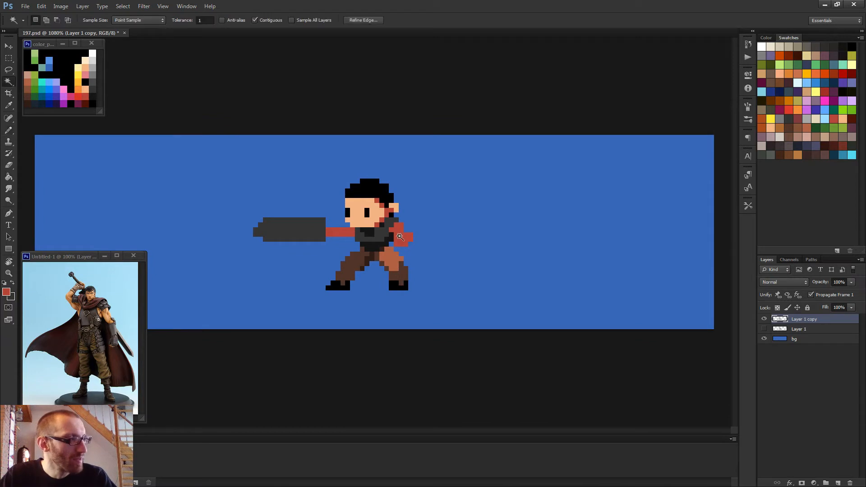
{"action": "key", "text": "ctrl+z"}
{"action": "scroll", "coordinate": [423, 258], "scroll_direction": "up", "scroll_amount": 3}
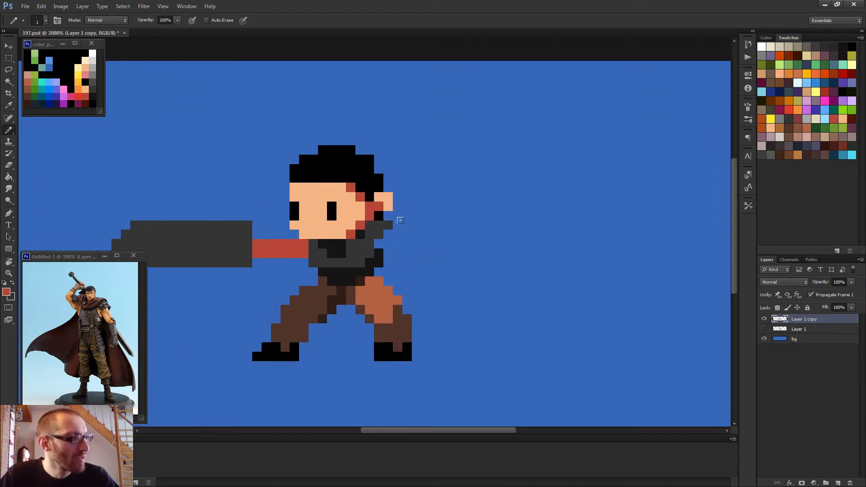
- Paint a bent red rear arm behind the torso with a 2-pixel pencil
{"action": "right_click", "coordinate": [407, 258], "text": "alt"}
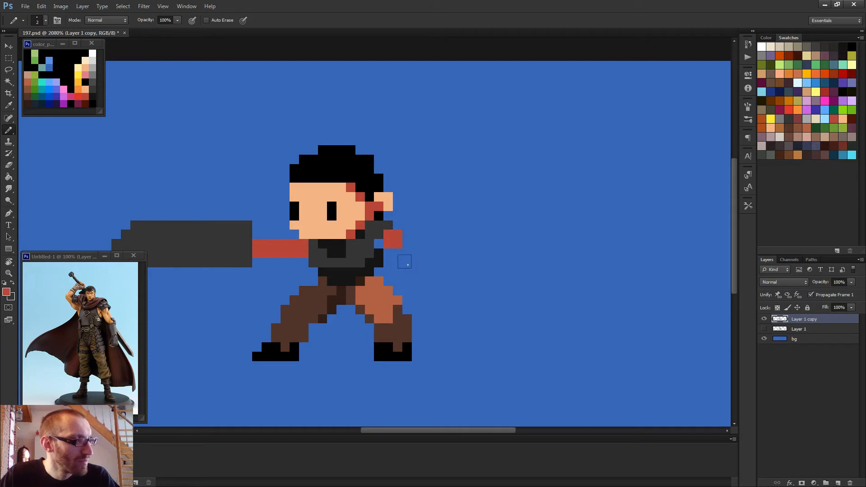
{"action": "left_click_drag", "start_coordinate": [397, 251], "coordinate": [406, 269]}
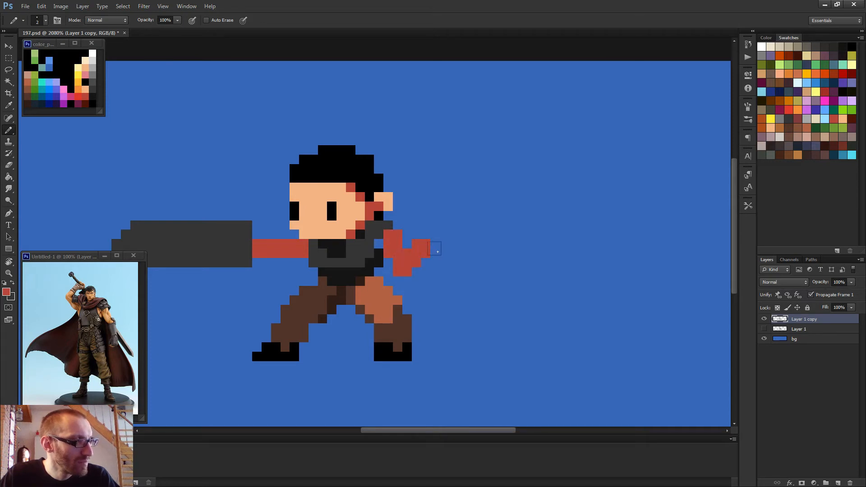
{"action": "scroll", "coordinate": [444, 242], "scroll_direction": "down", "scroll_amount": 5}
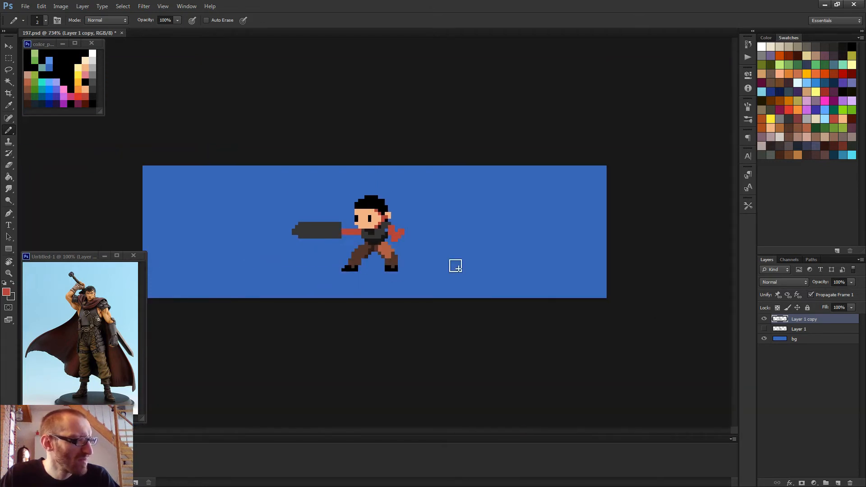
{"action": "key", "text": "bracketleft"}
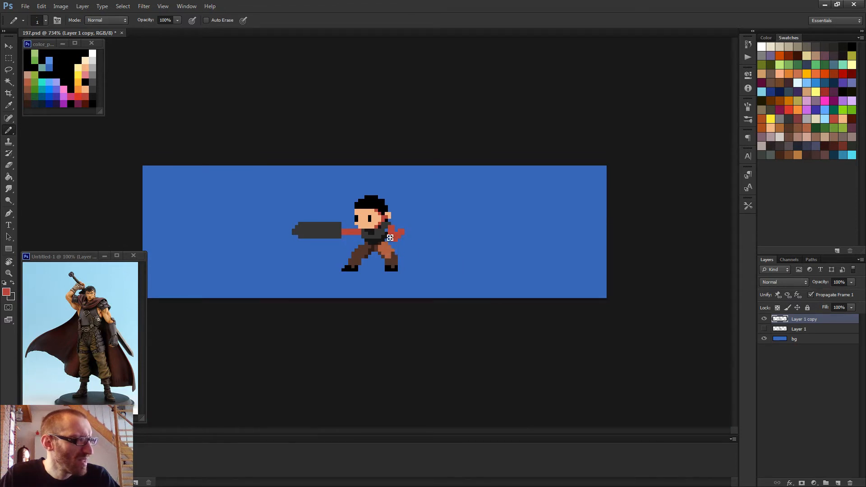
{"action": "scroll", "coordinate": [417, 272], "scroll_direction": "down", "scroll_amount": 1}
{"action": "scroll", "coordinate": [408, 259], "scroll_direction": "up", "scroll_amount": 1}
{"action": "scroll", "coordinate": [406, 244], "scroll_direction": "up", "scroll_amount": 2}
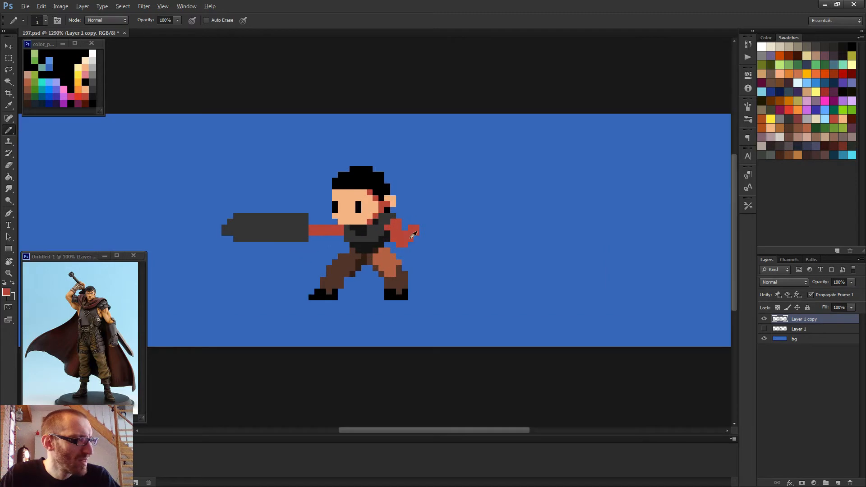
- Try round red fists at the ends of the rear and front arms, trimming the front fist with the blade's dark grey
{"action": "left_click_drag", "start_coordinate": [407, 236], "coordinate": [420, 244]}
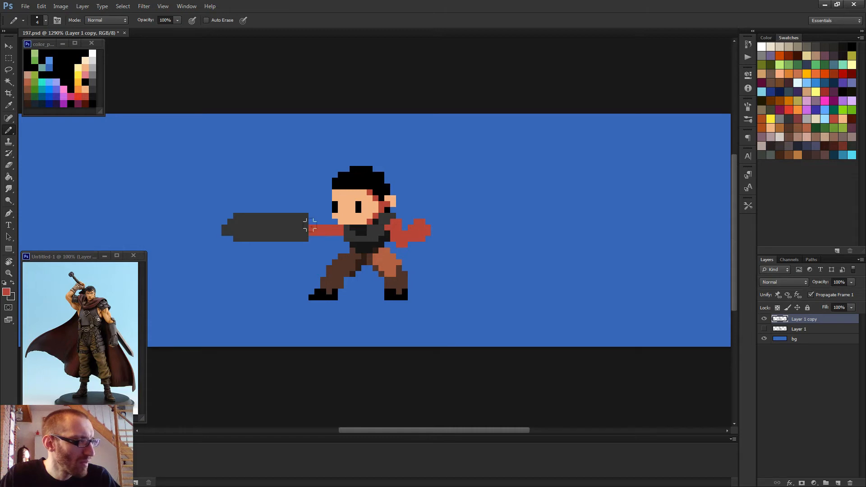
{"action": "left_click", "coordinate": [308, 225]}
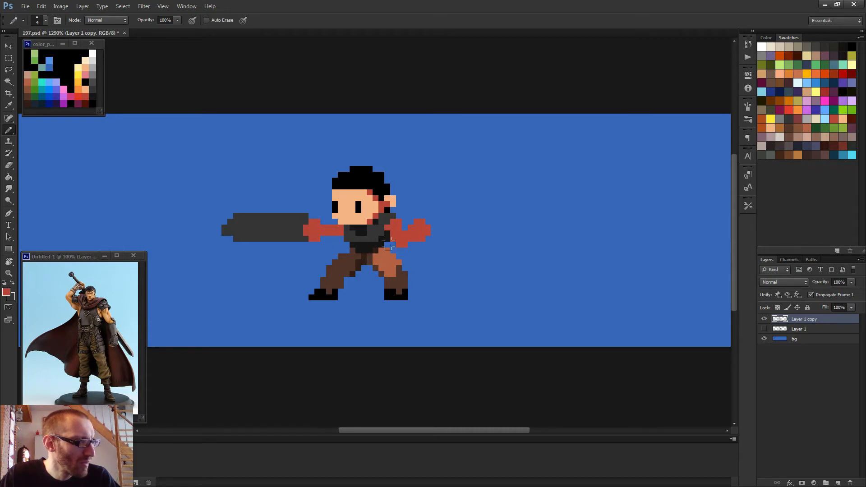
{"action": "scroll", "coordinate": [434, 258], "scroll_direction": "down", "scroll_amount": 3}
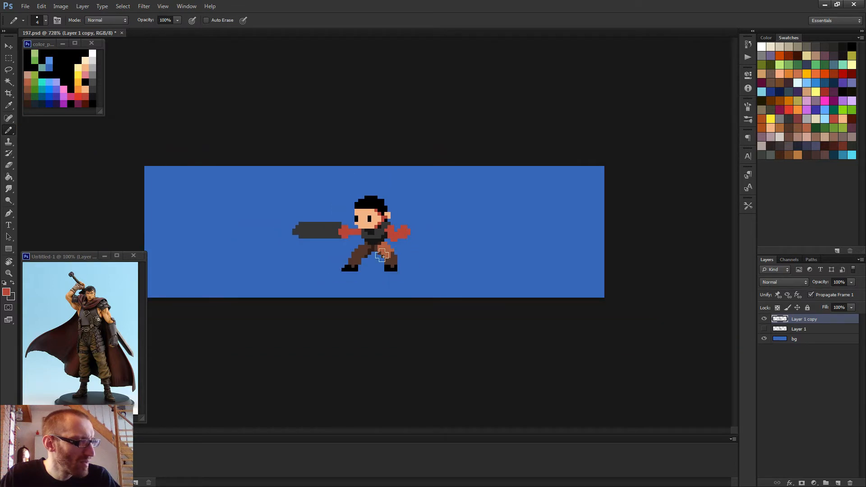
{"action": "scroll", "coordinate": [365, 244], "scroll_direction": "up", "scroll_amount": 3}
{"action": "left_click", "coordinate": [292, 233], "text": "alt"}
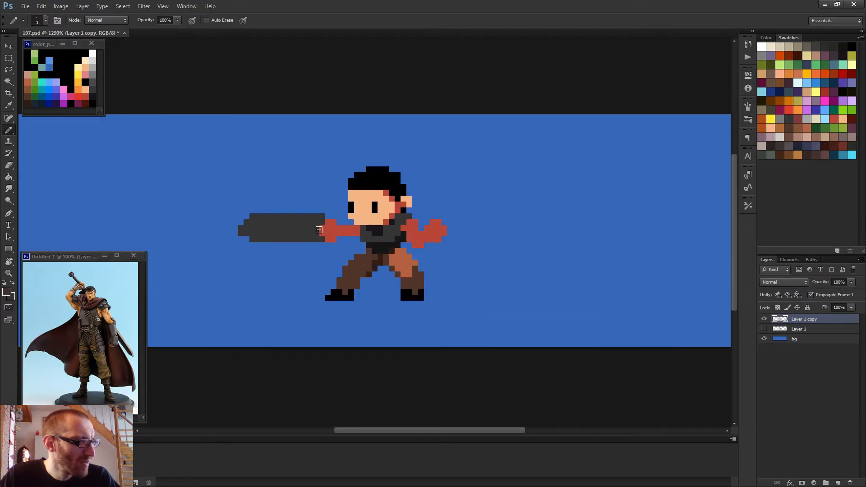
{"action": "left_click_drag", "start_coordinate": [321, 227], "coordinate": [321, 237]}
{"action": "left_click", "coordinate": [335, 228], "text": "alt"}
{"action": "scroll", "coordinate": [446, 239], "scroll_direction": "down", "scroll_amount": 2}
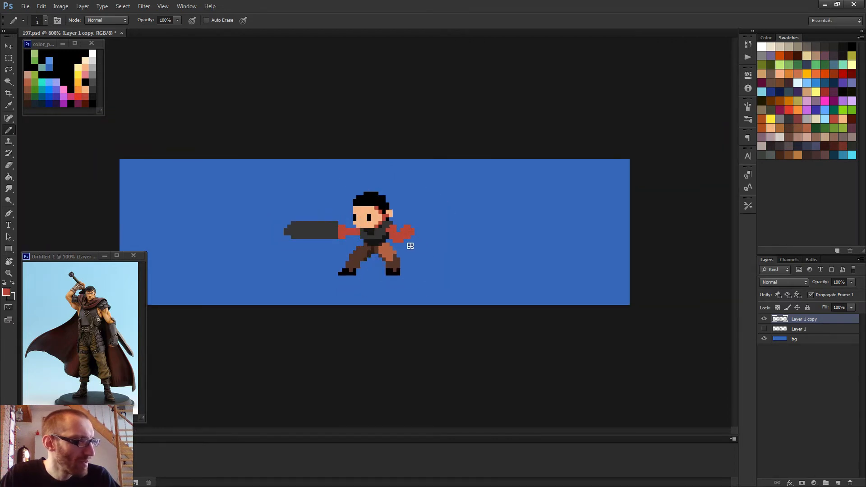
{"action": "scroll", "coordinate": [401, 276], "scroll_direction": "up", "scroll_amount": 1}
{"action": "scroll", "coordinate": [401, 276], "scroll_direction": "down", "scroll_amount": 3}
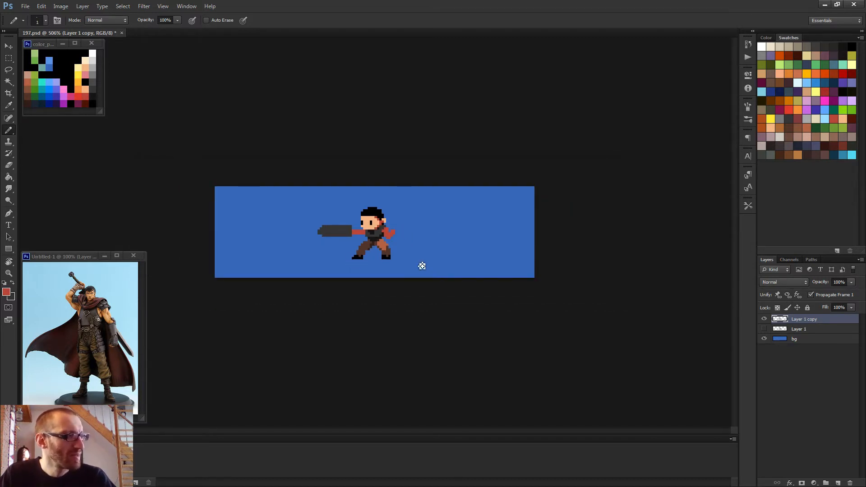
- Make the red rear arm more compact and bring it closer against the torso
{"action": "scroll", "coordinate": [422, 266], "scroll_direction": "up", "scroll_amount": 3}
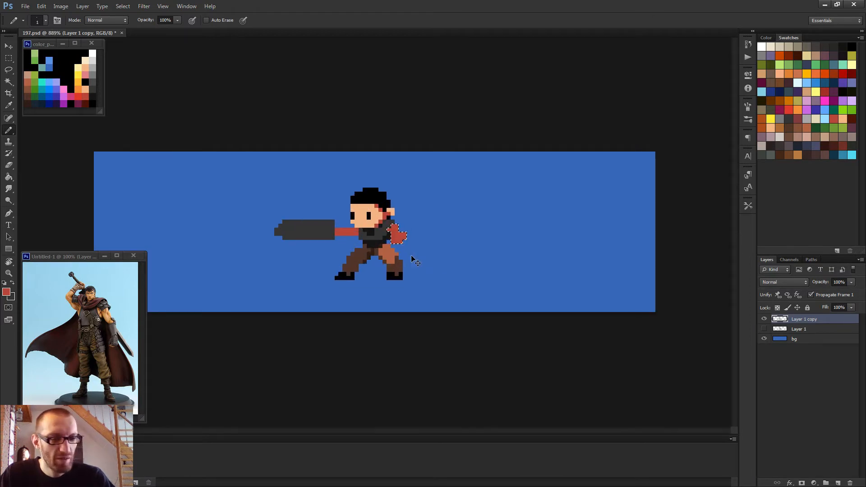
{"action": "scroll", "coordinate": [412, 257], "scroll_direction": "down", "scroll_amount": 2}
{"action": "scroll", "coordinate": [384, 246], "scroll_direction": "up", "scroll_amount": 5}
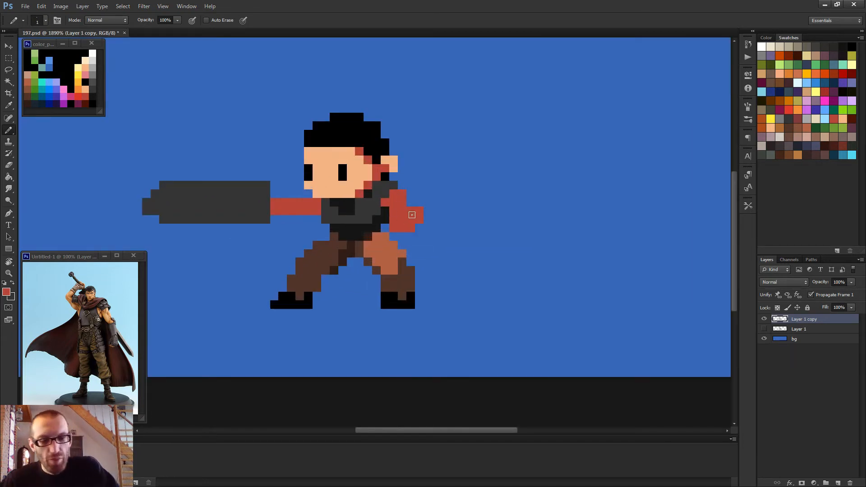
- Paint the rear forearm in the face's skin tone and restore red along its outer edge
{"action": "scroll", "coordinate": [410, 225], "scroll_direction": "up", "scroll_amount": 2}
{"action": "left_click", "coordinate": [325, 150], "text": "alt"}
{"action": "left_click", "coordinate": [397, 200]}
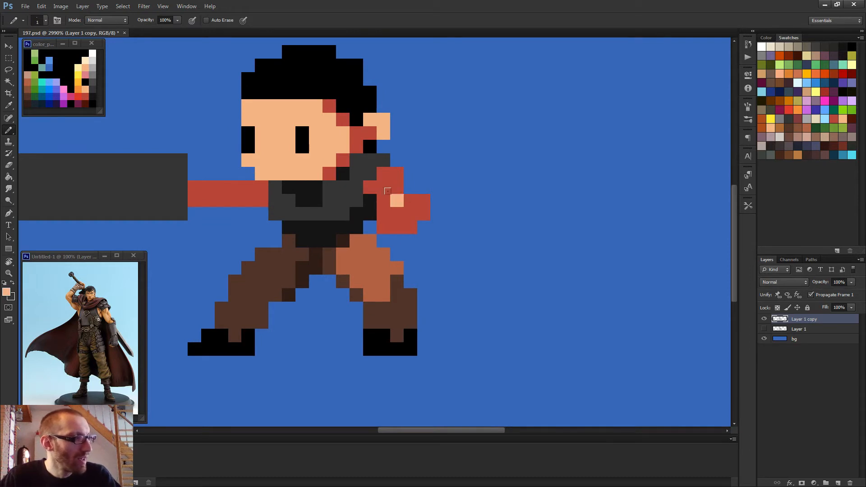
{"action": "mouse_move", "coordinate": [397, 214]}
{"action": "left_mouse_down"}
{"action": "mouse_move", "coordinate": [423, 214]}
{"action": "mouse_move", "coordinate": [423, 201]}
{"action": "left_mouse_up"}
{"action": "scroll", "coordinate": [469, 255], "scroll_direction": "down", "scroll_amount": 3}
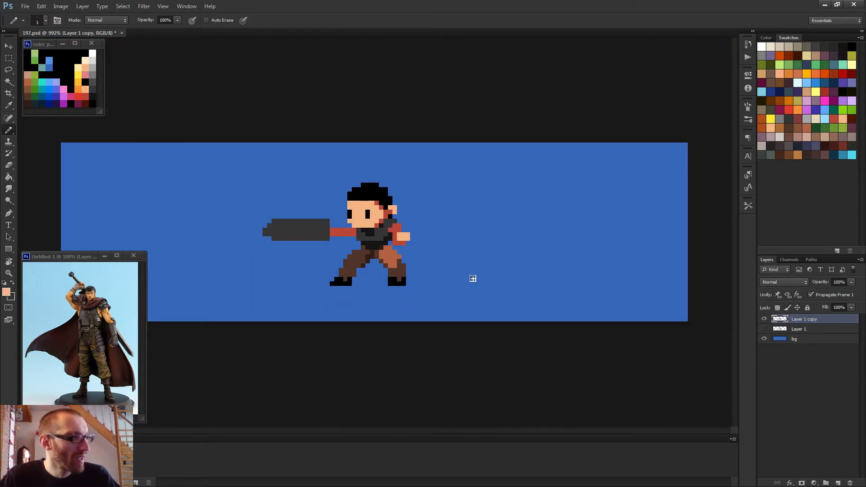
{"action": "scroll", "coordinate": [468, 281], "scroll_direction": "down", "scroll_amount": 1}
{"action": "scroll", "coordinate": [441, 272], "scroll_direction": "up", "scroll_amount": 3}
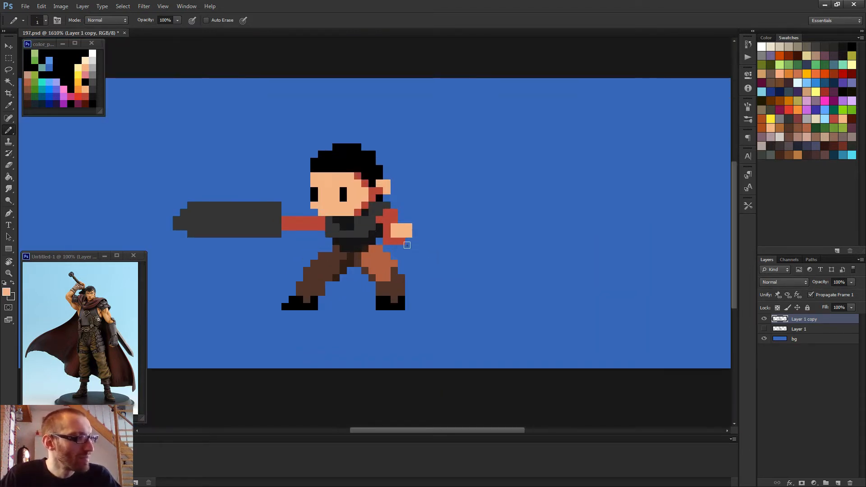
{"action": "left_click", "coordinate": [400, 246], "text": "alt"}
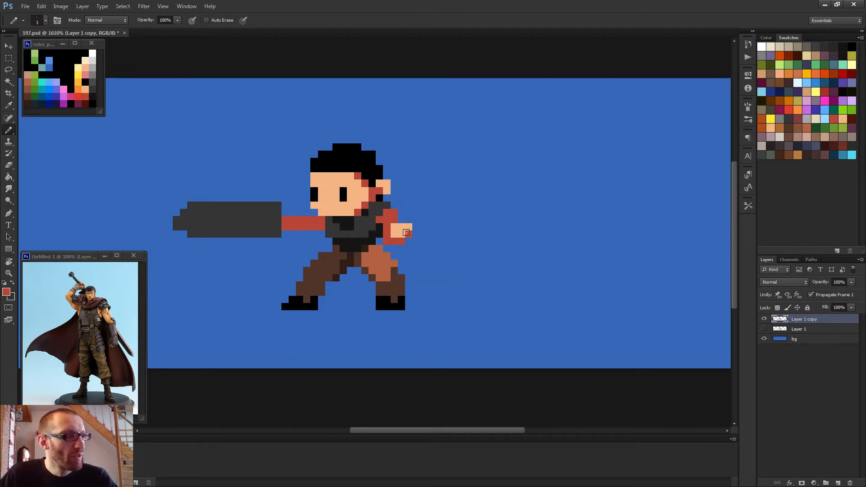
{"action": "left_click_drag", "start_coordinate": [406, 232], "coordinate": [408, 227]}
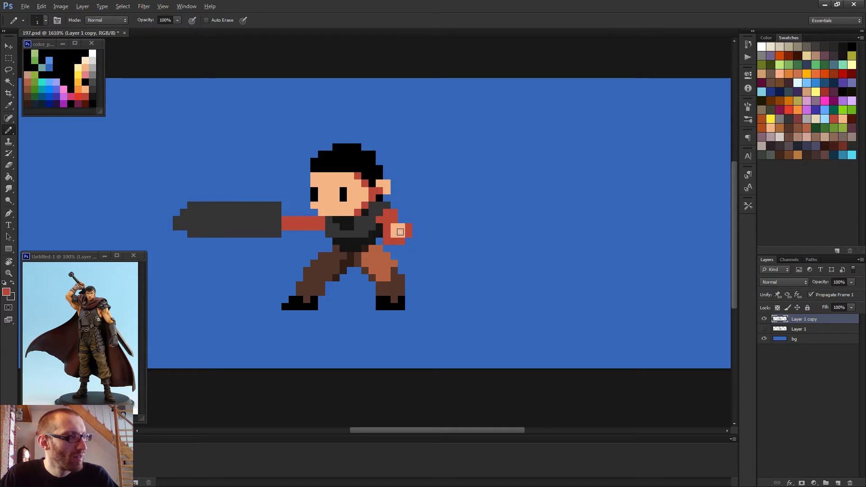
- Paint the rear shoulder and upper arm in the skin tone, covering the red there
{"action": "left_click", "coordinate": [400, 231], "text": "alt"}
{"action": "left_click_drag", "start_coordinate": [386, 212], "coordinate": [393, 212]}
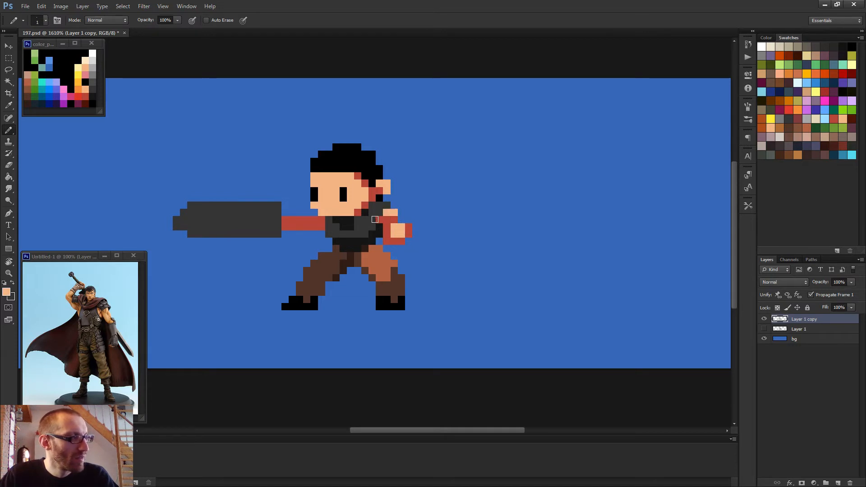
{"action": "scroll", "coordinate": [415, 238], "scroll_direction": "down", "scroll_amount": 3}
{"action": "scroll", "coordinate": [416, 238], "scroll_direction": "down", "scroll_amount": 2}
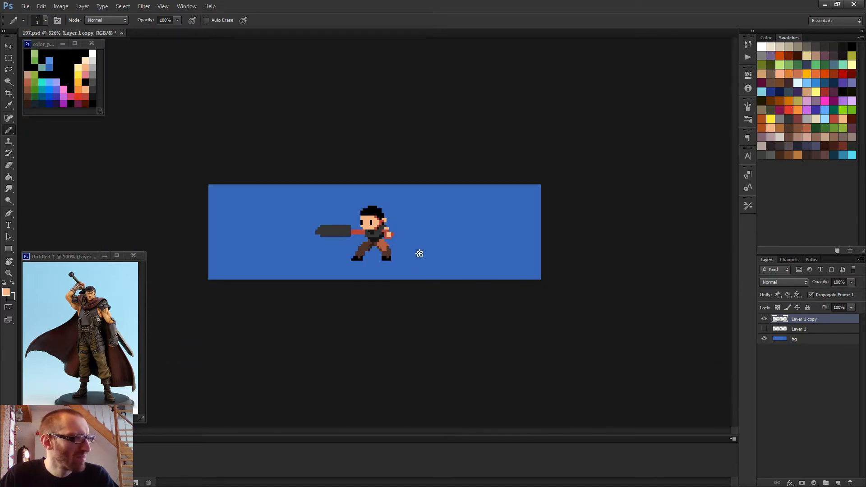
{"action": "scroll", "coordinate": [417, 258], "scroll_direction": "up", "scroll_amount": 4}
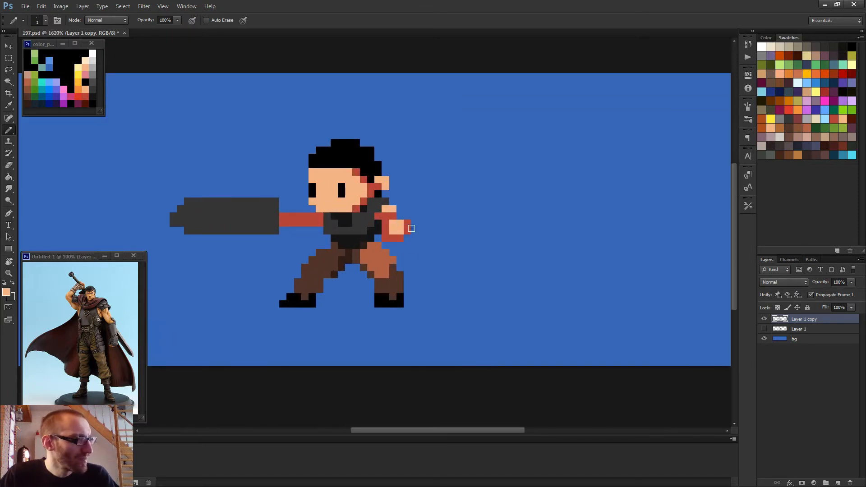
{"action": "scroll", "coordinate": [411, 228], "scroll_direction": "up", "scroll_amount": 2}
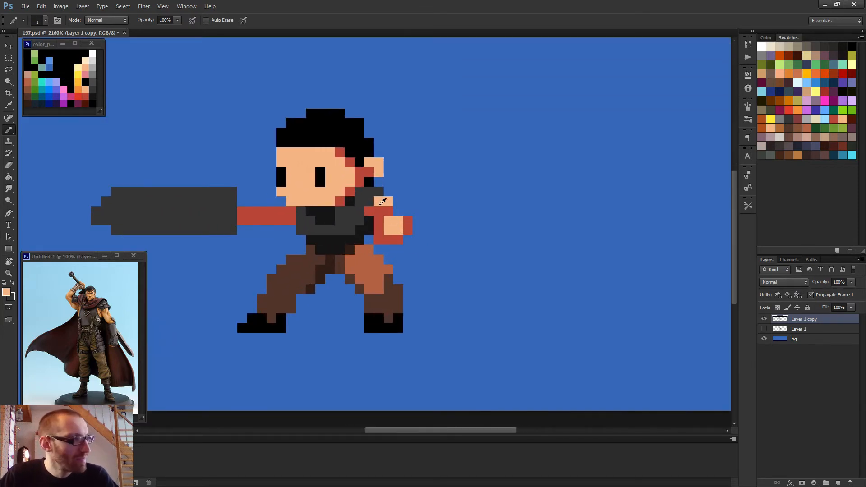
{"action": "left_click_drag", "start_coordinate": [384, 208], "coordinate": [392, 217]}
{"action": "left_click", "coordinate": [371, 210]}
- Recolour the rear forearm as a gauntlet, with a lighter grey centre and dark grey in place of its red edges
{"action": "left_click", "coordinate": [355, 206], "text": "alt"}
{"action": "left_click", "coordinate": [386, 219]}
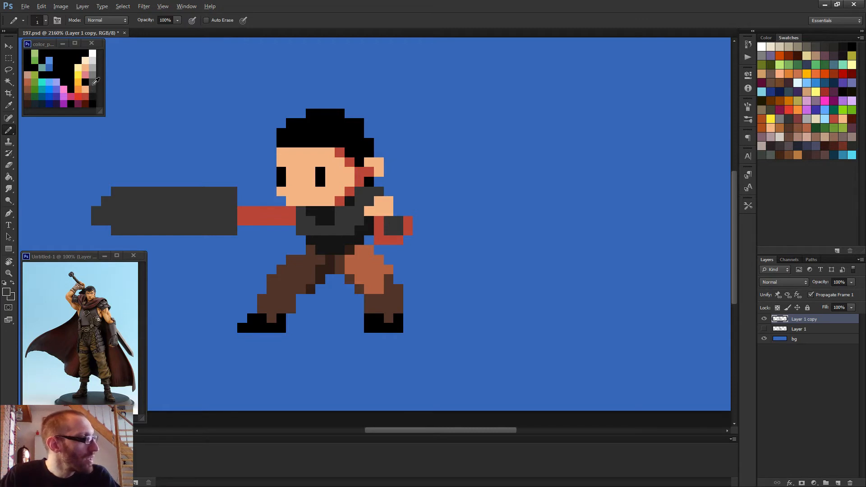
{"action": "left_click", "coordinate": [95, 81], "text": "alt"}
{"action": "left_click_drag", "start_coordinate": [381, 219], "coordinate": [393, 217]}
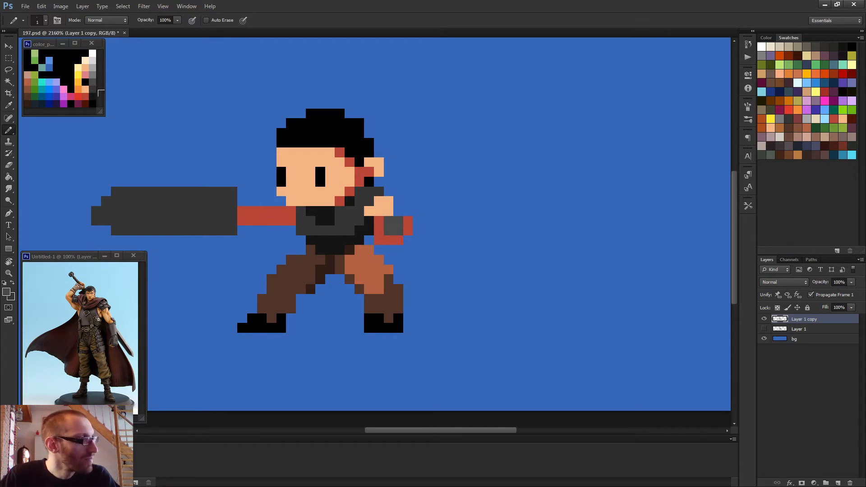
{"action": "left_click", "coordinate": [95, 86], "text": "alt"}
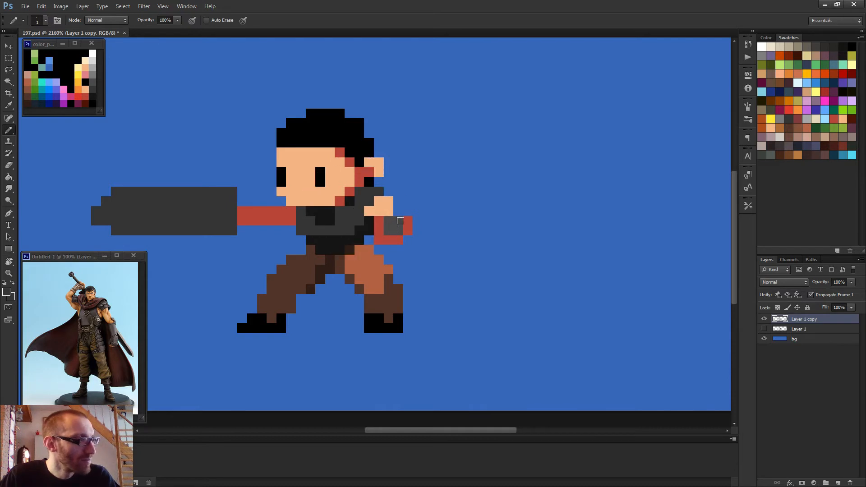
{"action": "mouse_move", "coordinate": [400, 220]}
{"action": "left_mouse_down"}
{"action": "mouse_move", "coordinate": [397, 232]}
{"action": "mouse_move", "coordinate": [377, 230]}
{"action": "mouse_move", "coordinate": [375, 220]}
{"action": "left_mouse_up"}
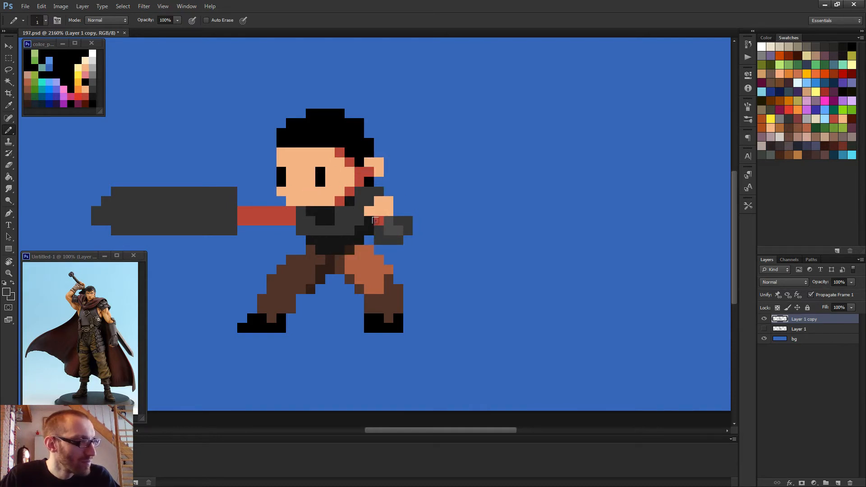
{"action": "left_click", "coordinate": [374, 221]}
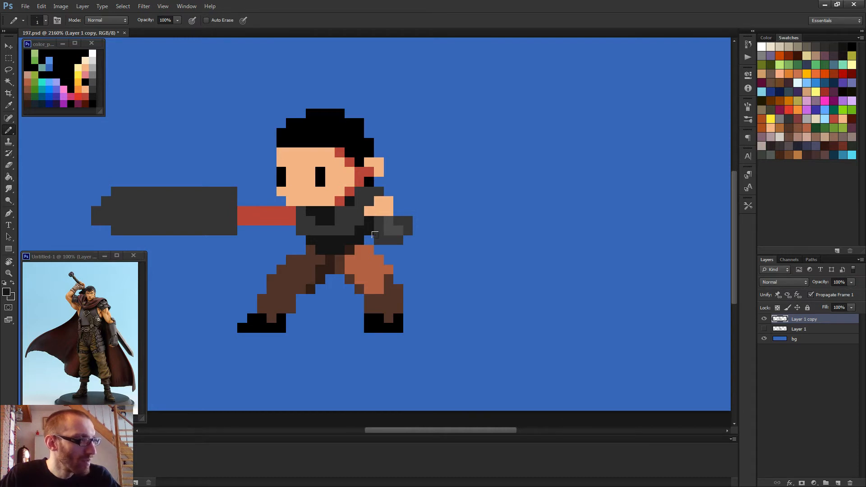
{"action": "scroll", "coordinate": [374, 235], "scroll_direction": "down", "scroll_amount": 6}
{"action": "scroll", "coordinate": [410, 251], "scroll_direction": "up", "scroll_amount": 3}
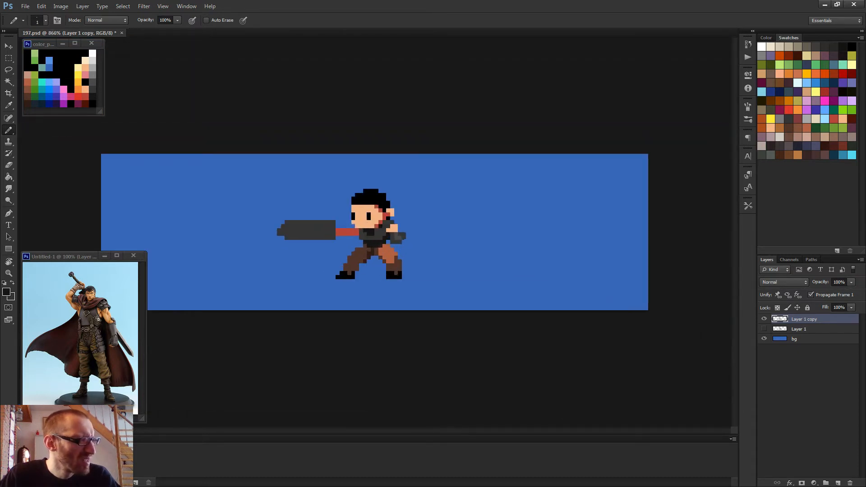
{"action": "scroll", "coordinate": [394, 238], "scroll_direction": "up", "scroll_amount": 3}
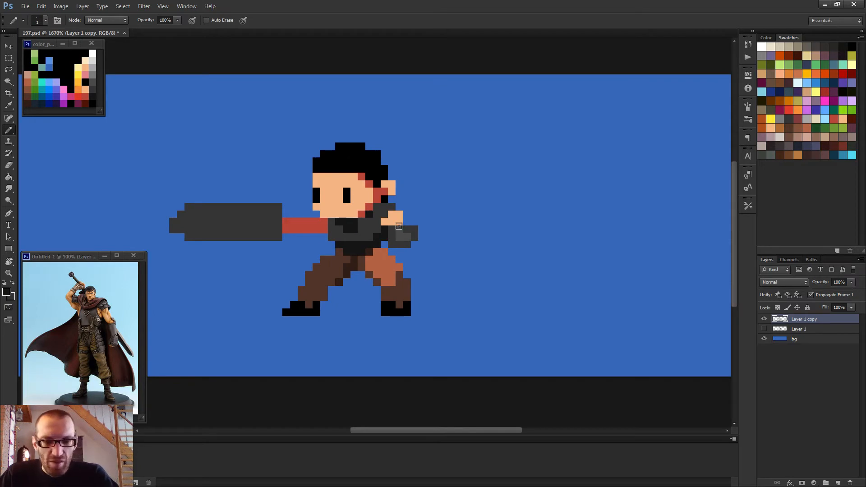
- Delete the grey rear forearm below the skin-toned shoulder using a rectangular selection
{"action": "key", "text": "m"}
{"action": "left_click_drag", "start_coordinate": [388, 226], "coordinate": [427, 247]}
{"action": "key", "text": "Delete"}
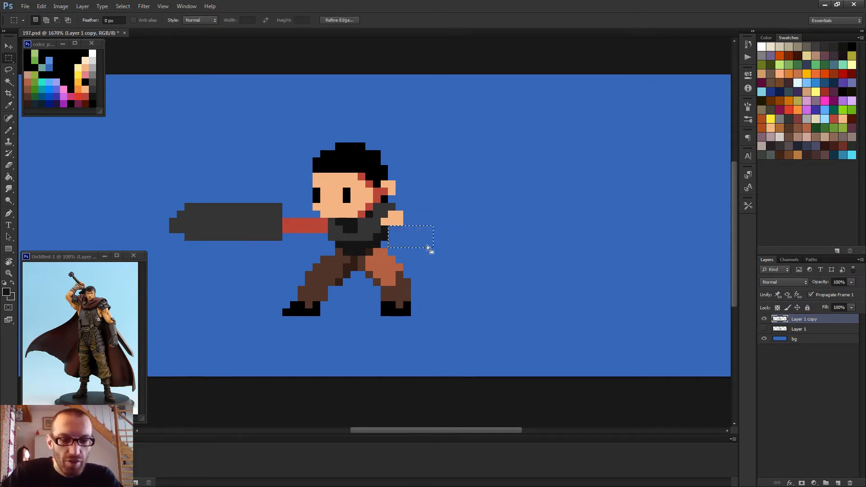
{"action": "key", "text": "ctrl+d"}
{"action": "key", "text": "b"}
- Paint a straight red rear forearm slanting down and away from the shoulder with a 2-pixel pencil, using the front arm's red
{"action": "right_click", "coordinate": [424, 233], "text": "alt"}
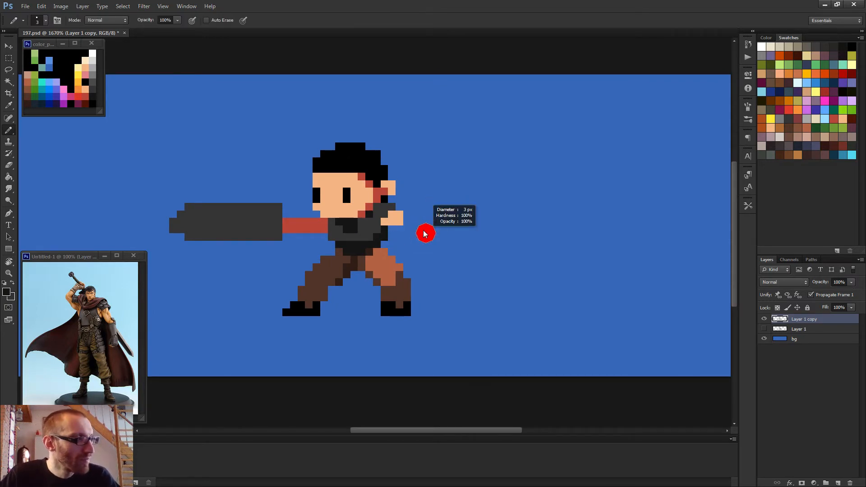
{"action": "right_click", "coordinate": [418, 226], "text": "alt"}
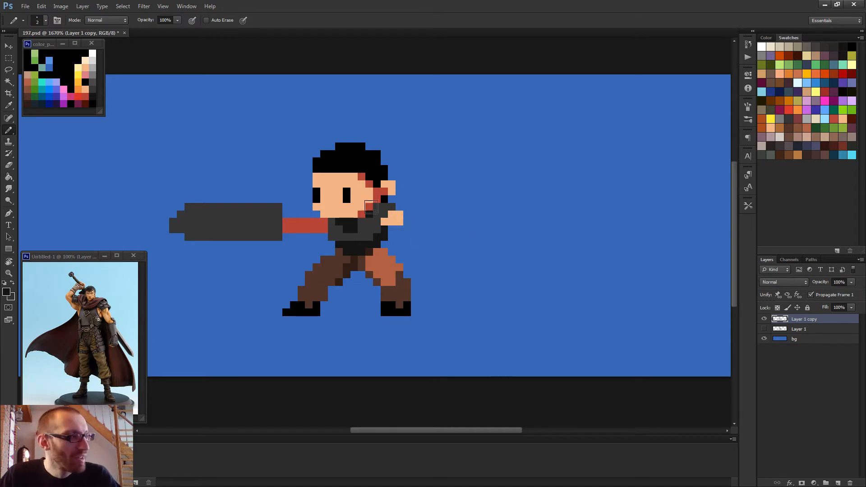
{"action": "left_click", "coordinate": [322, 228], "text": "alt"}
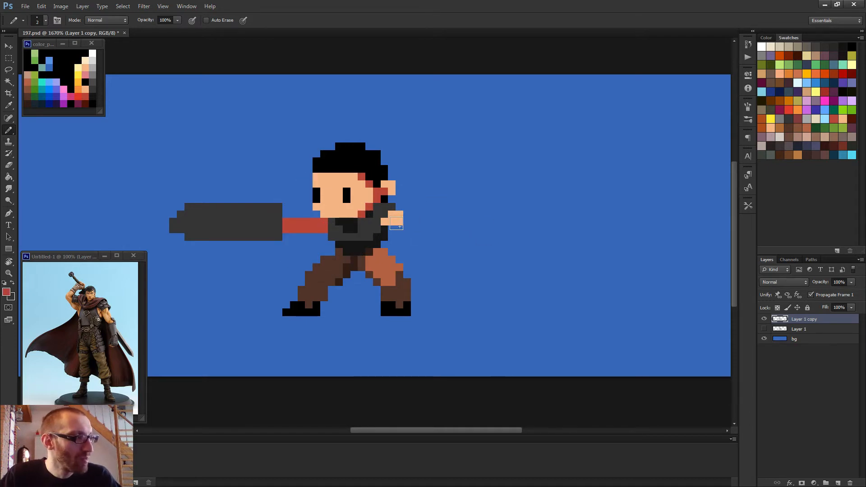
{"action": "left_click_drag", "start_coordinate": [400, 227], "coordinate": [425, 258]}
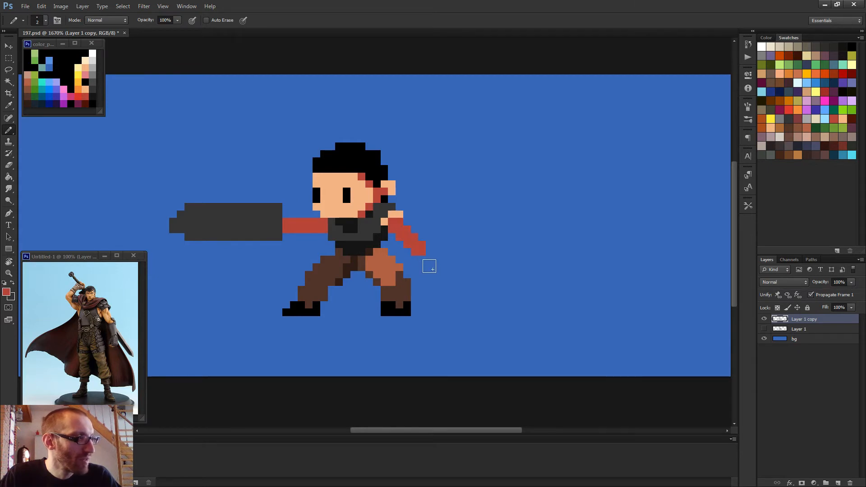
- Undo the slanted forearm strokes back to the red block just below the rear shoulder
{"action": "key", "text": "ctrl+alt+z"}
{"action": "key", "text": "ctrl+alt+z"}
{"action": "key", "text": "ctrl+alt+z"}
{"action": "key", "text": "ctrl+alt+z"}
{"action": "key", "text": "ctrl+plus"}
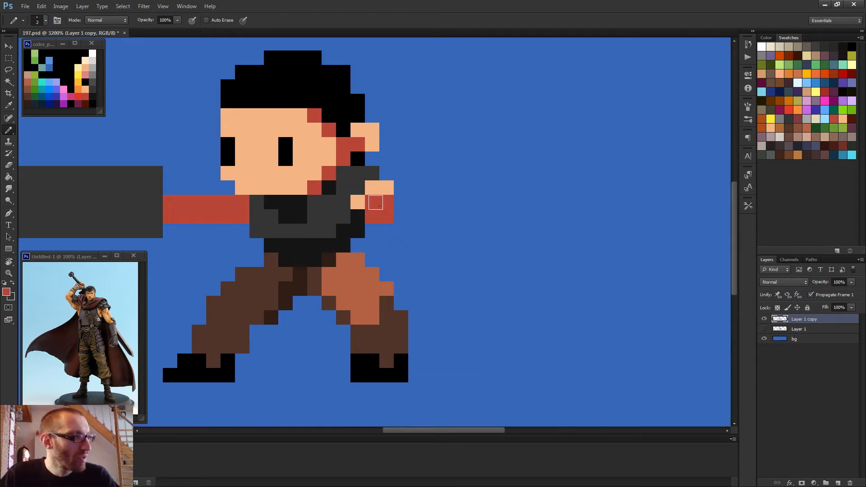
- Paint a bent red rear forearm stepping down and away from the shoulder with the 2-pixel pencil
{"action": "mouse_move", "coordinate": [376, 202]}
{"action": "left_mouse_down"}
{"action": "mouse_move", "coordinate": [400, 252]}
{"action": "mouse_move", "coordinate": [426, 261]}
{"action": "left_mouse_up"}
{"action": "scroll", "coordinate": [445, 273], "scroll_direction": "down", "scroll_amount": 3}
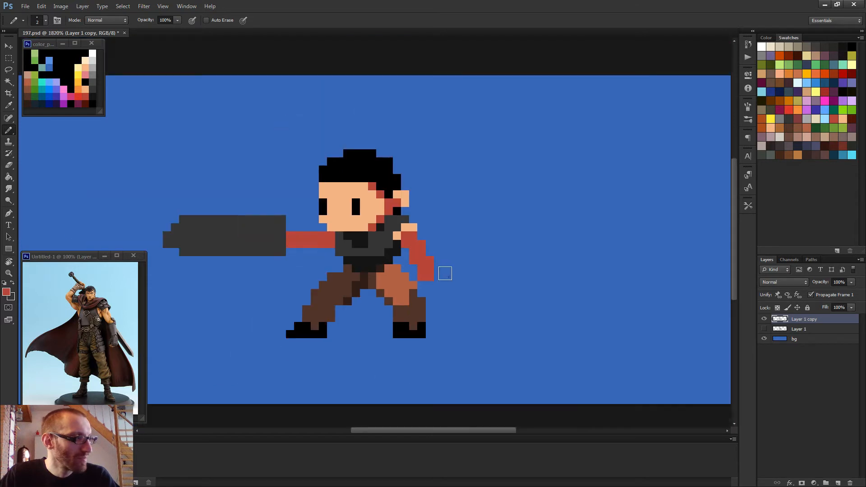
{"action": "scroll", "coordinate": [473, 297], "scroll_direction": "down", "scroll_amount": 3}
{"action": "scroll", "coordinate": [450, 277], "scroll_direction": "up", "scroll_amount": 4}
- Recolour the rear arm with a 1-pixel pencil: skin tone on the upper part and dark grey on the lower forearm and hand
{"action": "key", "text": "bracketleft"}
{"action": "left_click", "coordinate": [410, 224], "text": "alt"}
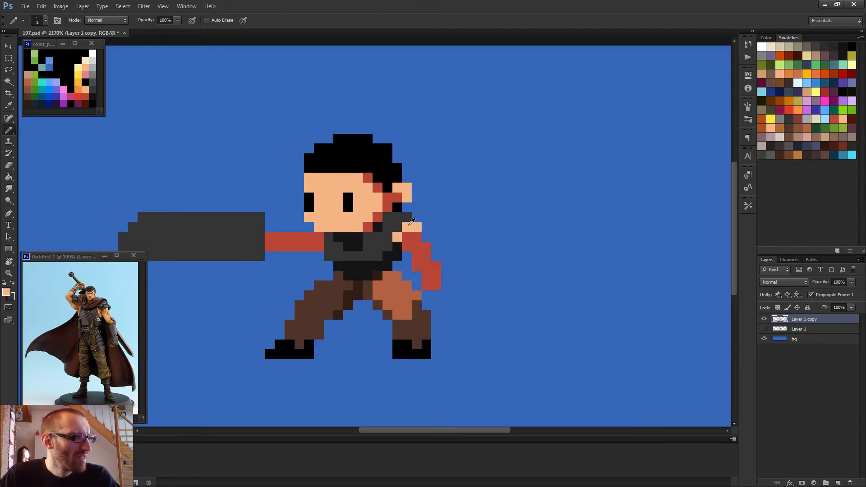
{"action": "mouse_move", "coordinate": [407, 236]}
{"action": "left_mouse_down"}
{"action": "mouse_move", "coordinate": [426, 261]}
{"action": "mouse_move", "coordinate": [415, 263]}
{"action": "mouse_move", "coordinate": [429, 274]}
{"action": "mouse_move", "coordinate": [417, 261]}
{"action": "mouse_move", "coordinate": [429, 260]}
{"action": "mouse_move", "coordinate": [412, 253]}
{"action": "left_mouse_up"}
{"action": "left_click", "coordinate": [358, 271], "text": "alt"}
{"action": "left_click", "coordinate": [426, 255]}
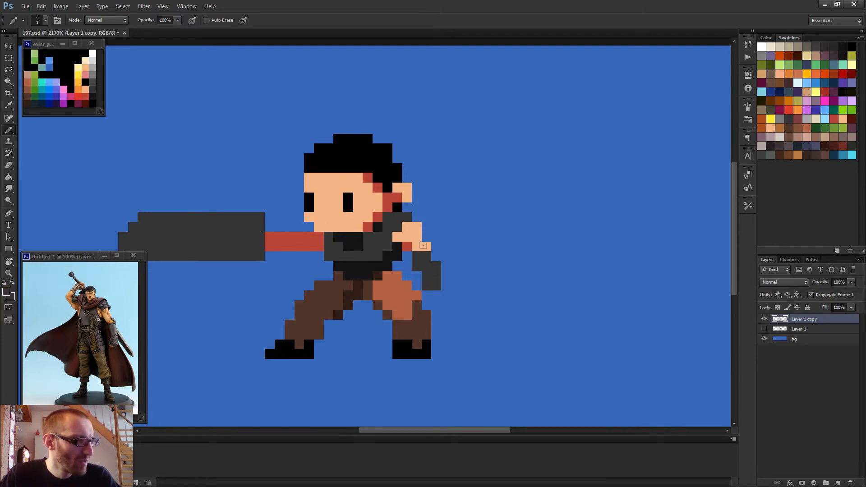
{"action": "scroll", "coordinate": [424, 247], "scroll_direction": "down", "scroll_amount": 5}
{"action": "scroll", "coordinate": [389, 238], "scroll_direction": "up", "scroll_amount": 3}
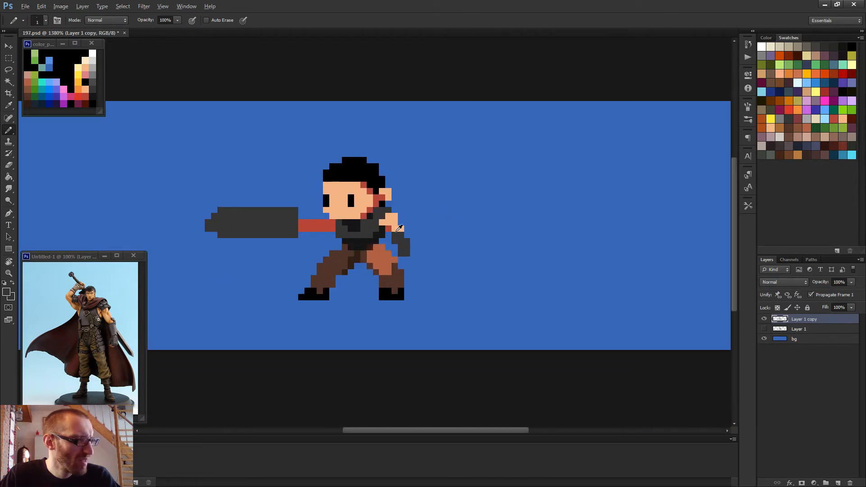
{"action": "left_click", "coordinate": [396, 227], "text": "alt"}
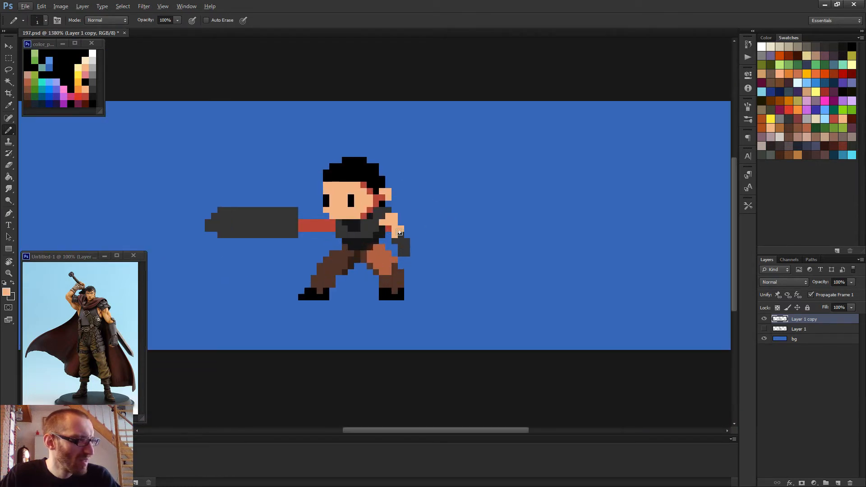
{"action": "scroll", "coordinate": [402, 225], "scroll_direction": "down", "scroll_amount": 4}
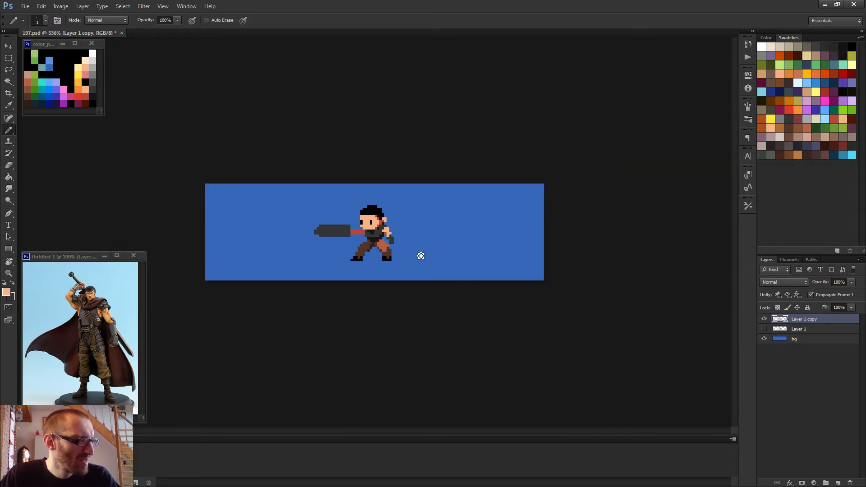
{"action": "scroll", "coordinate": [415, 254], "scroll_direction": "up", "scroll_amount": 5}
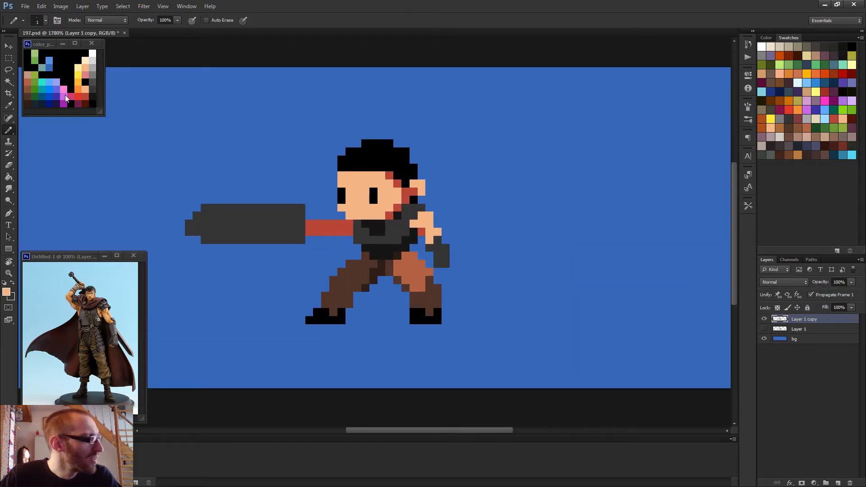
- Paint the end of the front arm next to the sword violet, two pixels wide, using the palette image's violet
{"action": "left_click", "coordinate": [60, 89], "text": "alt"}
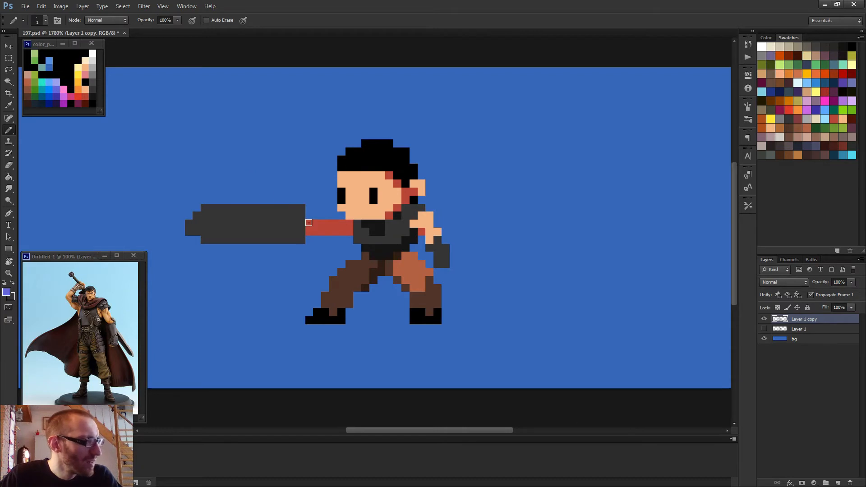
{"action": "left_click_drag", "start_coordinate": [308, 223], "coordinate": [317, 224]}
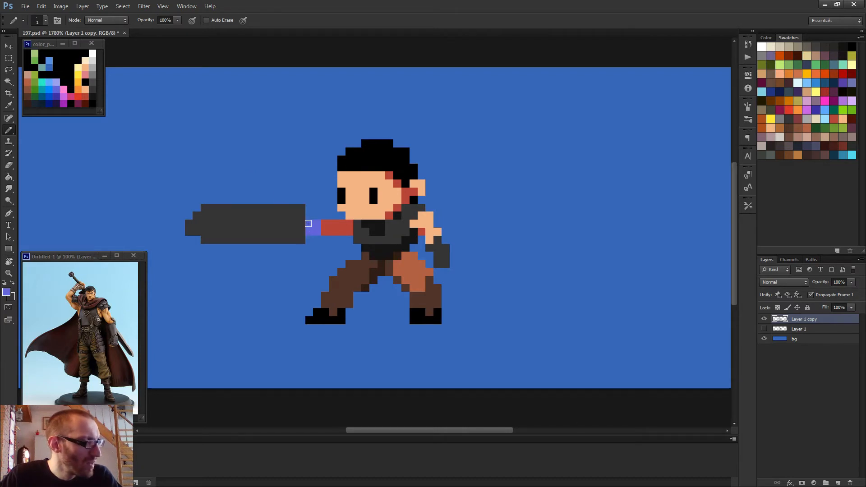
{"action": "scroll", "coordinate": [394, 273], "scroll_direction": "down", "scroll_amount": 2}
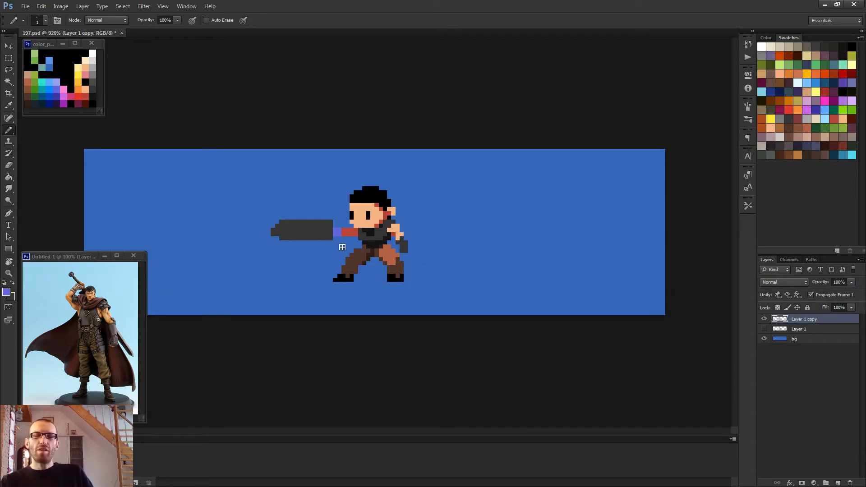
{"action": "scroll", "coordinate": [317, 235], "scroll_direction": "up", "scroll_amount": 2}
- Make a rectangular selection around the sword, delete the hidden Layer 1 and make Layer 1 copy active
{"action": "key", "text": "m"}
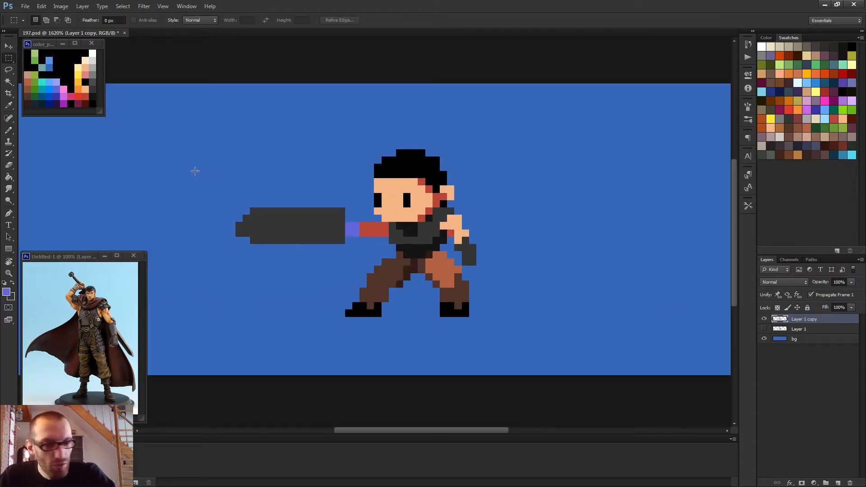
{"action": "left_click_drag", "start_coordinate": [191, 171], "coordinate": [345, 266]}
{"action": "left_click", "coordinate": [807, 329]}
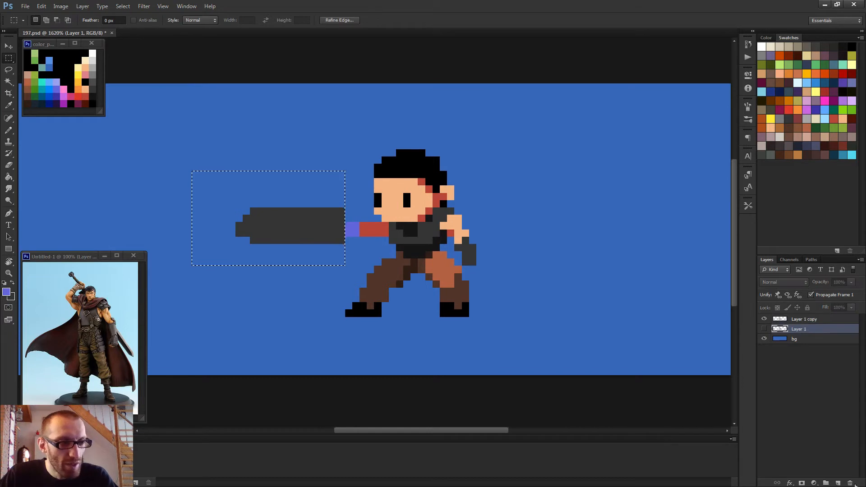
{"action": "left_click", "coordinate": [851, 482]}
{"action": "left_click", "coordinate": [807, 319]}
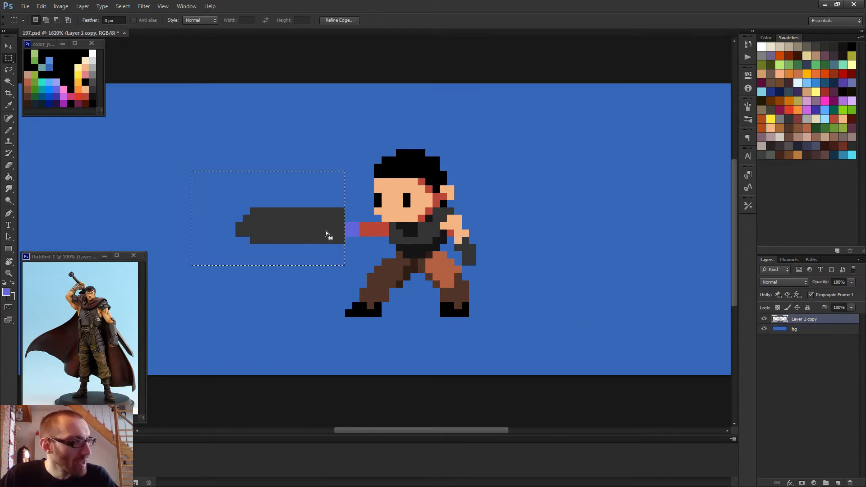
- Move the selected sword seven pixels forward, away from the front arm
{"action": "key", "text": "v"}
{"action": "key", "text": "Left"}
{"action": "key", "text": "Left"}
{"action": "key", "text": "Left"}
{"action": "key", "text": "Left"}
{"action": "key", "text": "Left"}
{"action": "key", "text": "Left"}
{"action": "key", "text": "Left"}
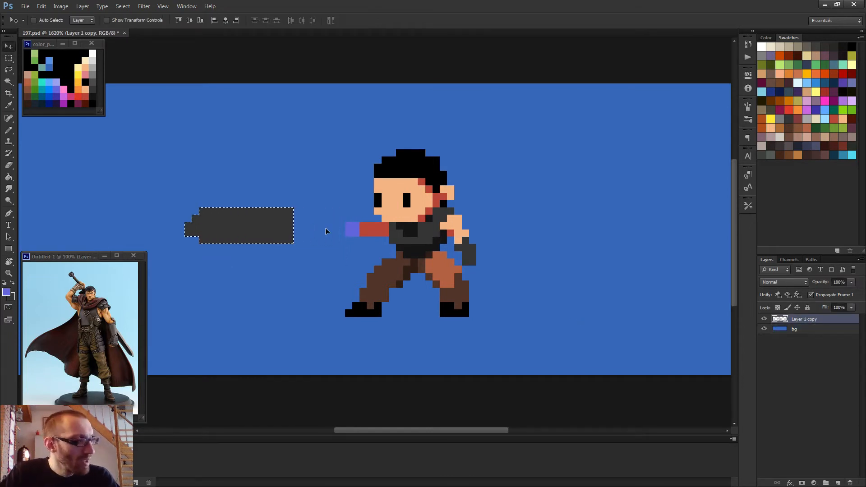
- Reshape the sword tip into a centred one-pixel point with the eraser and dark grey pencil, keeping the blade's lower row filled
{"action": "key", "text": "b"}
{"action": "scroll", "coordinate": [280, 197], "scroll_direction": "up", "scroll_amount": 1}
{"action": "left_click", "coordinate": [215, 226], "text": "alt"}
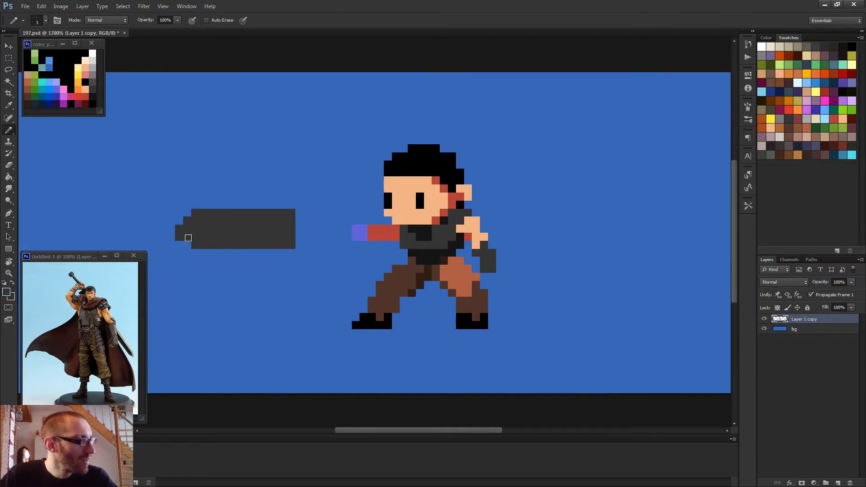
{"action": "left_click_drag", "start_coordinate": [187, 245], "coordinate": [187, 252]}
{"action": "key", "text": "e"}
{"action": "left_click", "coordinate": [187, 252]}
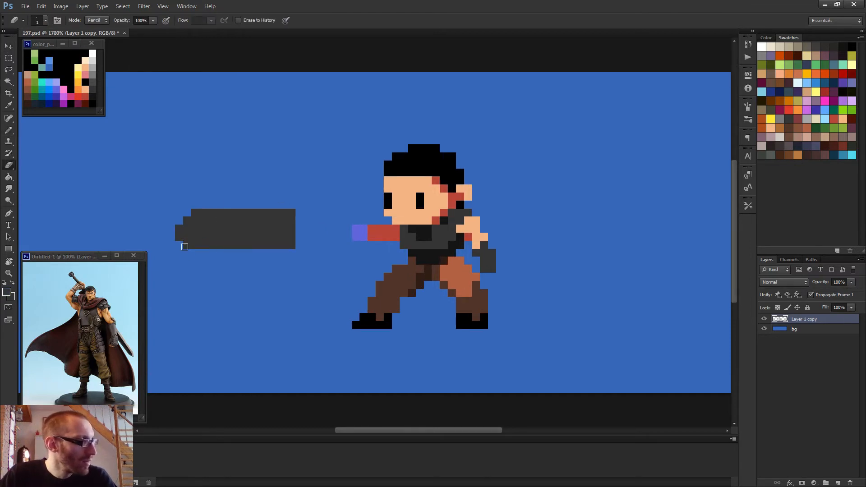
{"action": "left_click_drag", "start_coordinate": [177, 237], "coordinate": [302, 246]}
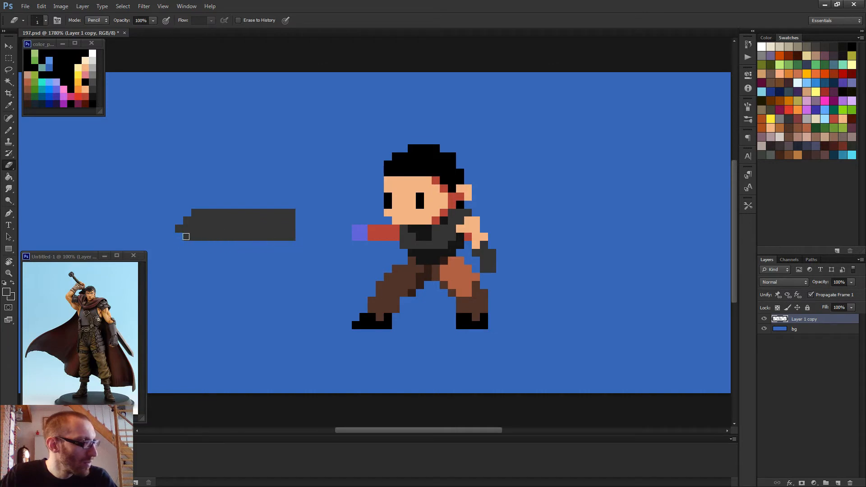
{"action": "key", "text": "b"}
{"action": "left_click_drag", "start_coordinate": [195, 245], "coordinate": [289, 247]}
{"action": "scroll", "coordinate": [208, 231], "scroll_direction": "down", "scroll_amount": 1}
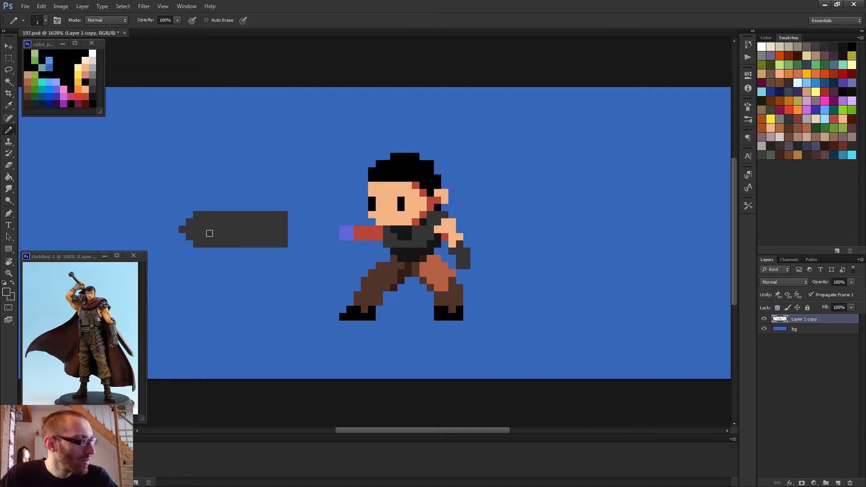
- Narrow the blade to three pixel rows by erasing its outer rows, and refill the gap in its upper edge with dark grey
{"action": "key", "text": "e"}
{"action": "left_click_drag", "start_coordinate": [189, 239], "coordinate": [291, 244]}
{"action": "mouse_move", "coordinate": [197, 209]}
{"action": "left_mouse_down"}
{"action": "mouse_move", "coordinate": [284, 213]}
{"action": "mouse_move", "coordinate": [205, 215]}
{"action": "mouse_move", "coordinate": [259, 216]}
{"action": "left_mouse_up"}
{"action": "key", "text": "b"}
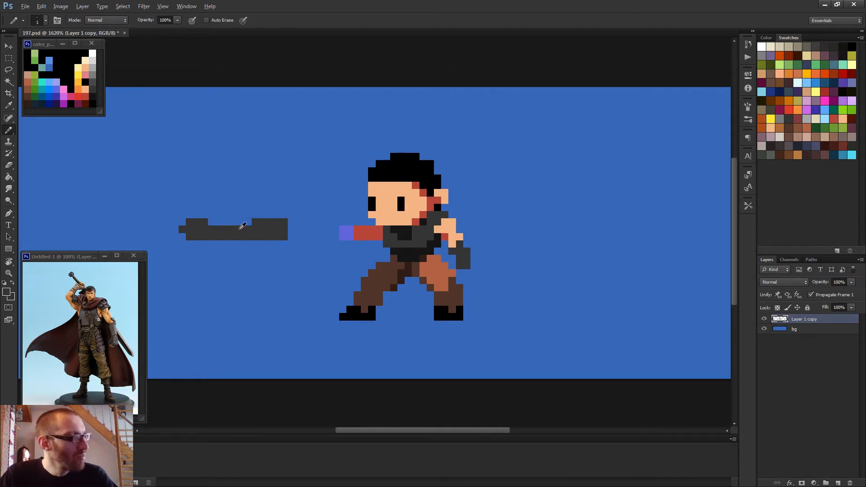
{"action": "left_click_drag", "start_coordinate": [198, 222], "coordinate": [253, 222]}
{"action": "scroll", "coordinate": [311, 230], "scroll_direction": "down", "scroll_amount": 5}
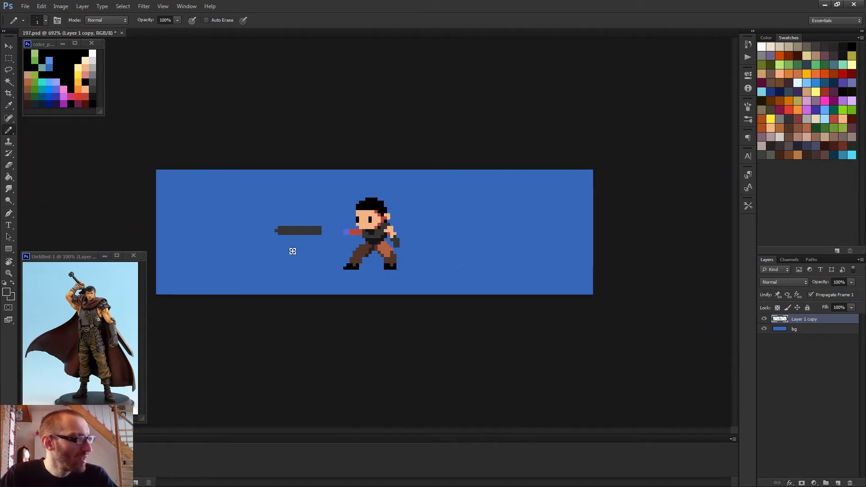
{"action": "scroll", "coordinate": [322, 232], "scroll_direction": "up", "scroll_amount": 5}
- Draw a dark grey crossguard five pixels tall across the hand end of the blade
{"action": "left_click_drag", "start_coordinate": [267, 204], "coordinate": [272, 247]}
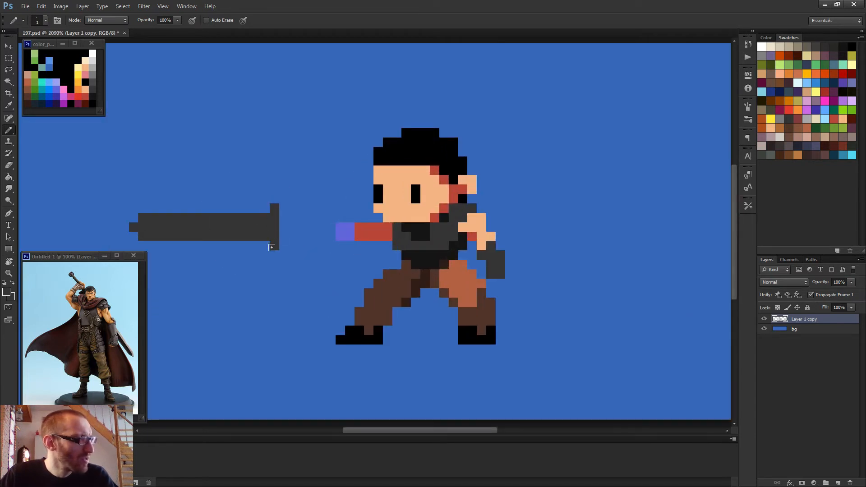
{"action": "scroll", "coordinate": [275, 213], "scroll_direction": "down", "scroll_amount": 4}
{"action": "scroll", "coordinate": [327, 230], "scroll_direction": "up", "scroll_amount": 5}
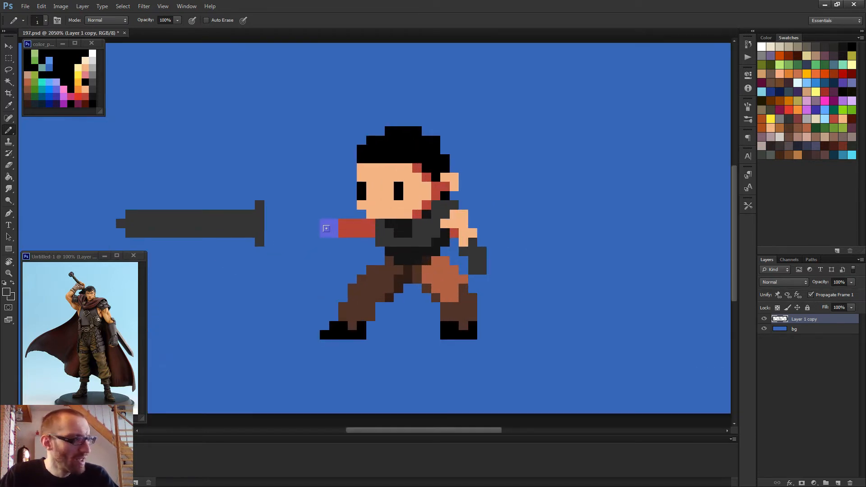
- Paint the front hand around the violet wrist, with red shading on its upper row and skin tone on its lower row
{"action": "scroll", "coordinate": [327, 228], "scroll_direction": "up", "scroll_amount": 1}
{"action": "left_click", "coordinate": [331, 223], "text": "alt"}
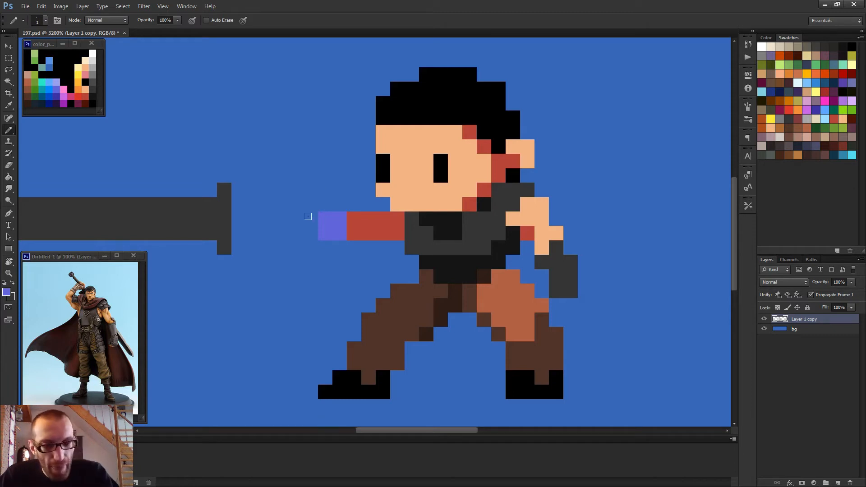
{"action": "left_click", "coordinate": [362, 224], "text": "alt"}
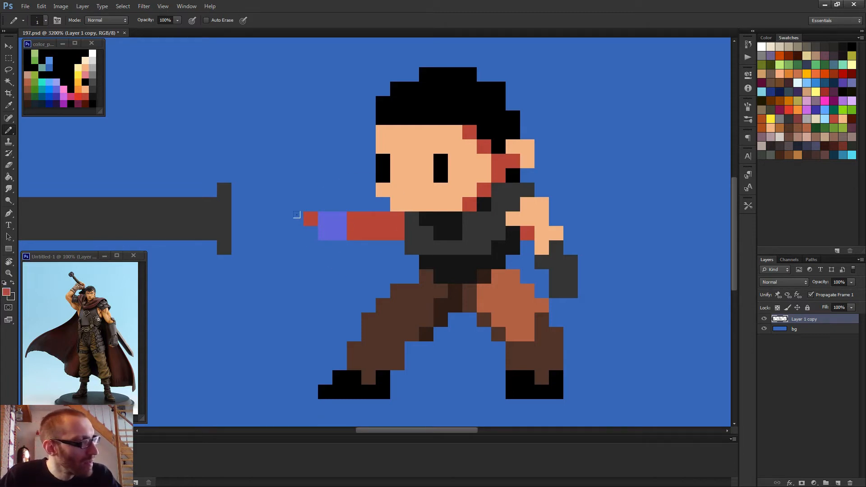
{"action": "scroll", "coordinate": [312, 234], "scroll_direction": "down", "scroll_amount": 3}
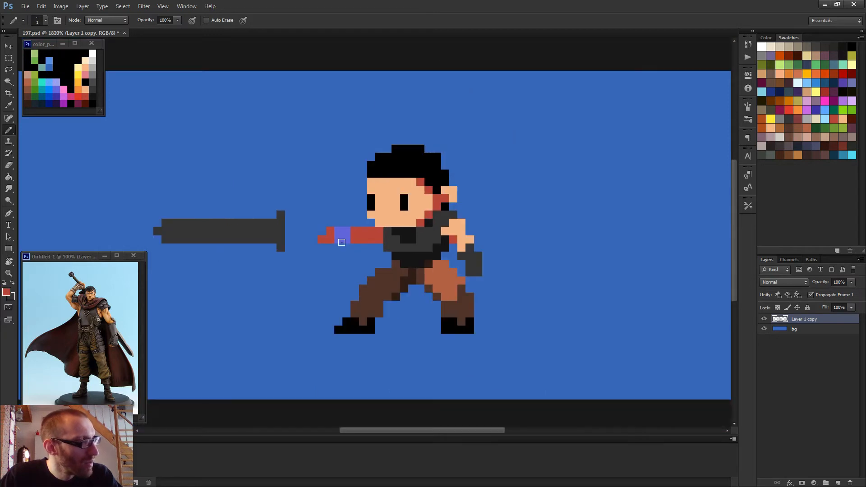
{"action": "left_click", "coordinate": [412, 216], "text": "alt"}
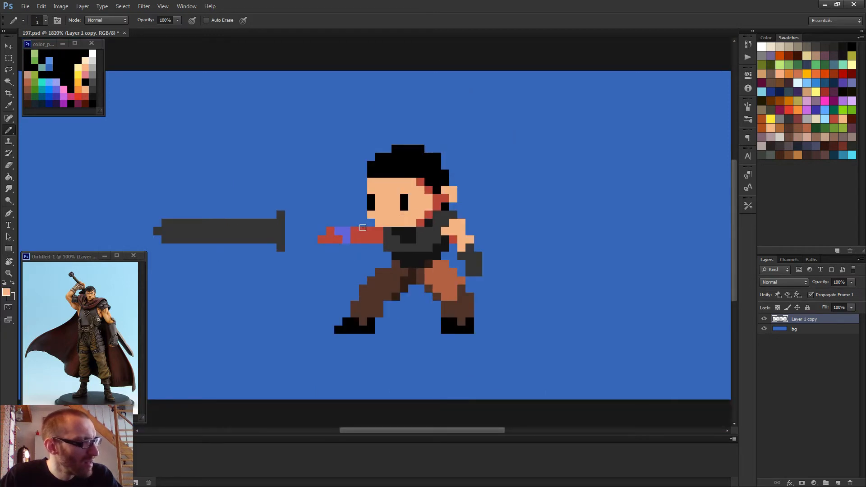
{"action": "scroll", "coordinate": [361, 245], "scroll_direction": "down", "scroll_amount": 3}
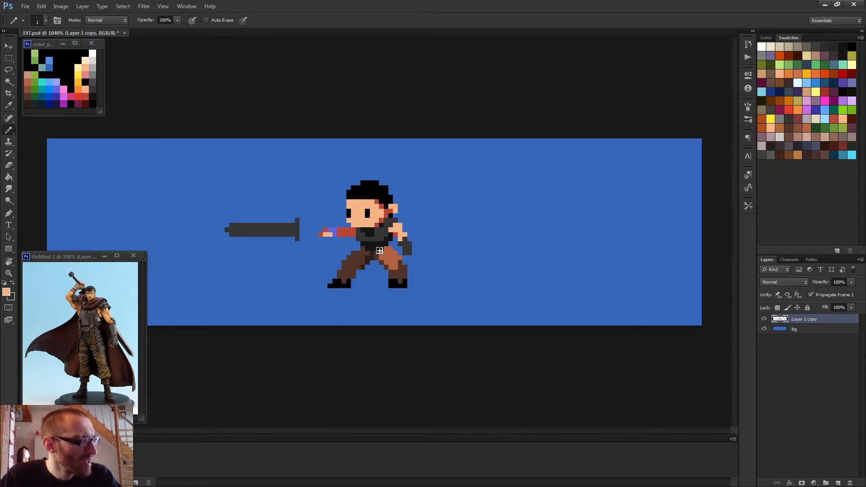
{"action": "scroll", "coordinate": [317, 231], "scroll_direction": "up", "scroll_amount": 4}
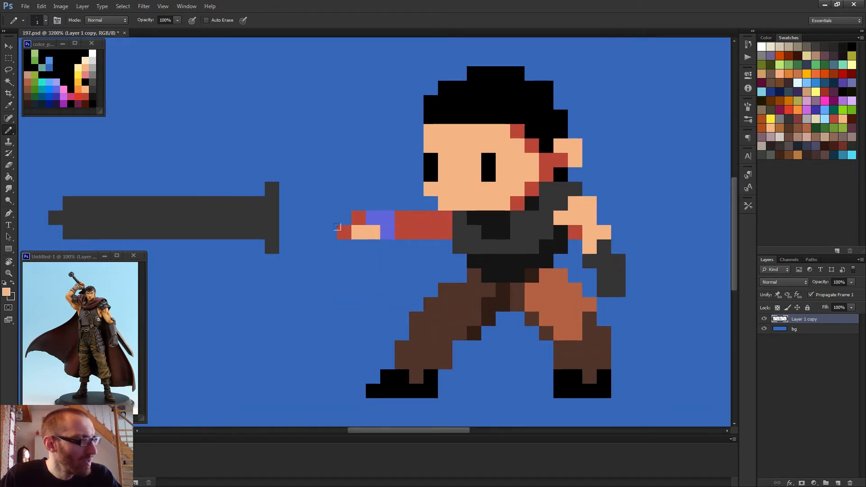
{"action": "scroll", "coordinate": [343, 228], "scroll_direction": "down", "scroll_amount": 3}
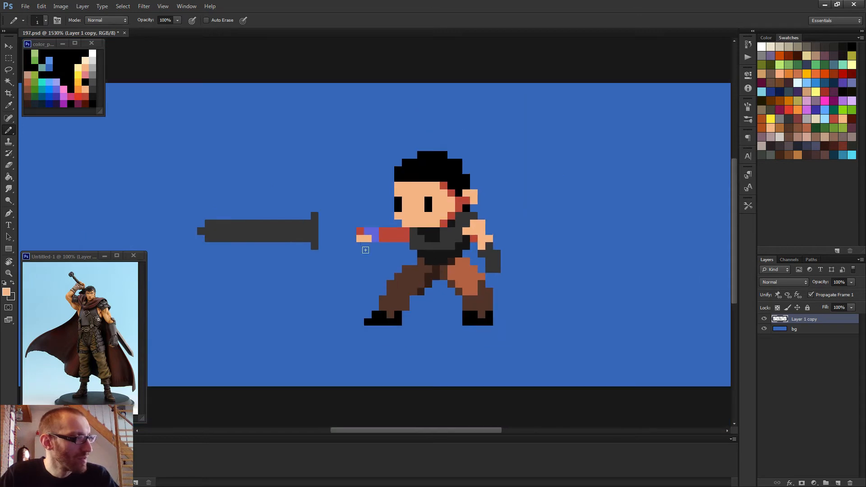
- Select the whole sword, move it five pixels towards the swordsman until the crossguard meets the front hand, and clear the selection
{"action": "scroll", "coordinate": [365, 250], "scroll_direction": "down", "scroll_amount": 1}
{"action": "key", "text": "m"}
{"action": "left_click_drag", "start_coordinate": [155, 170], "coordinate": [180, 183]}
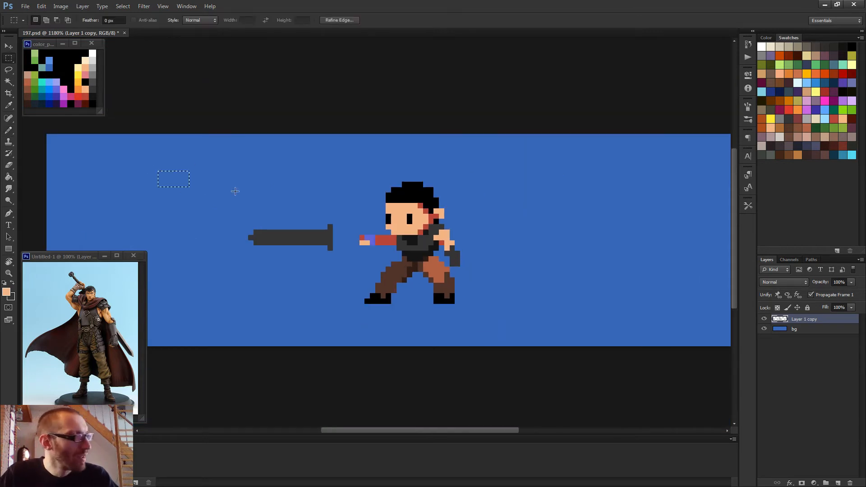
{"action": "left_click_drag", "start_coordinate": [248, 193], "coordinate": [340, 282]}
{"action": "key", "text": "v"}
{"action": "key", "text": "Right"}
{"action": "key", "text": "Right"}
{"action": "key", "text": "Right"}
{"action": "key", "text": "Right"}
{"action": "key", "text": "Right"}
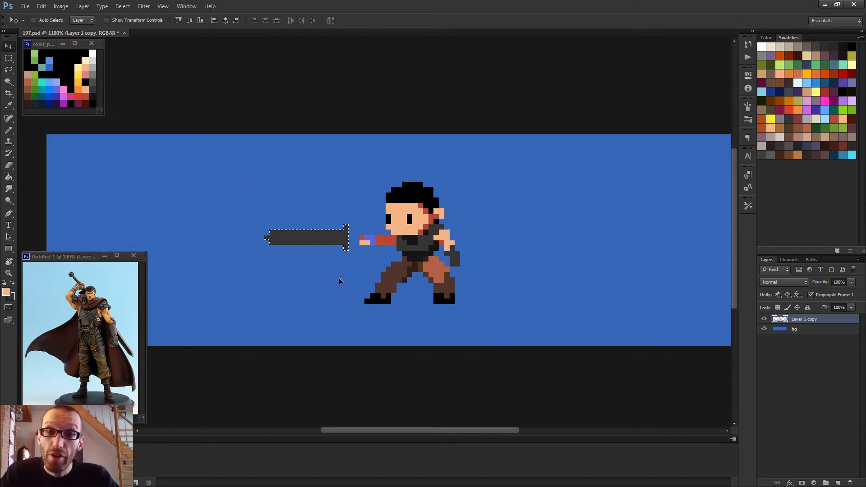
{"action": "key", "text": "Down"}
{"action": "key", "text": "Up"}
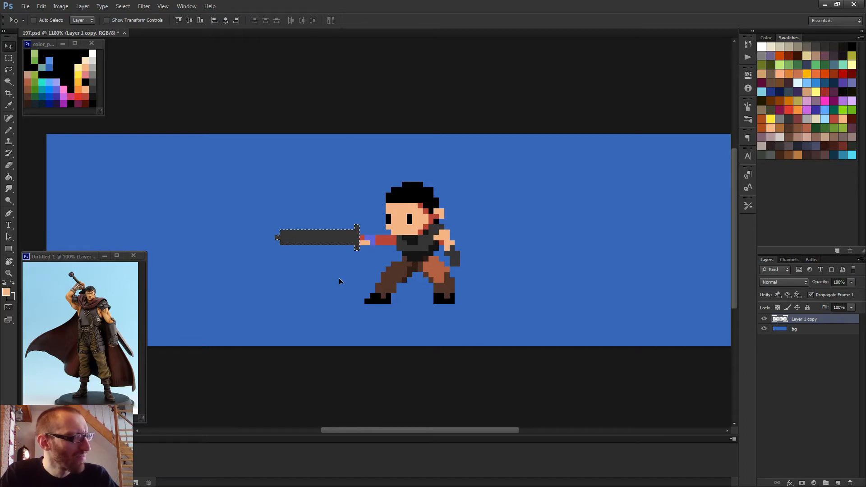
{"action": "key", "text": "Down"}
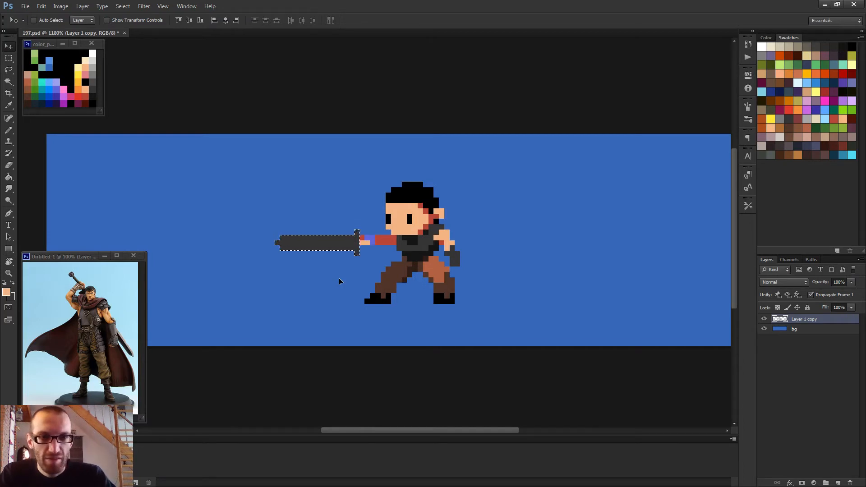
{"action": "key", "text": "Up"}
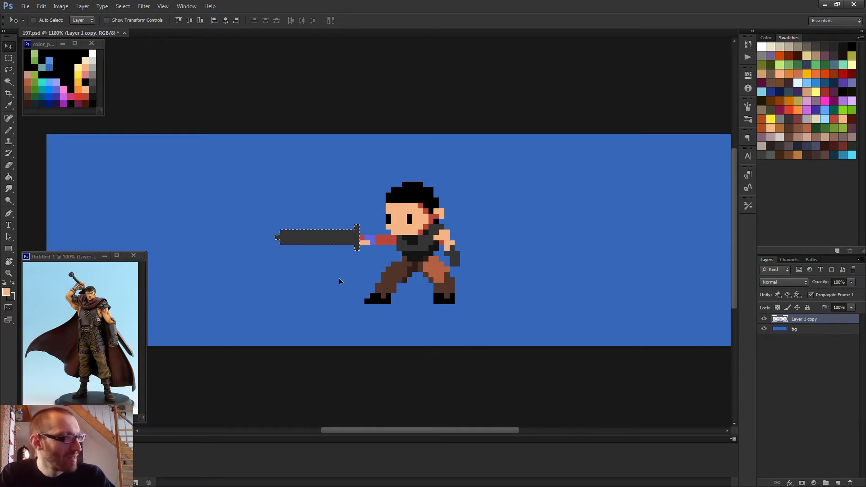
{"action": "key", "text": "ctrl+d"}
{"action": "key", "text": "b"}
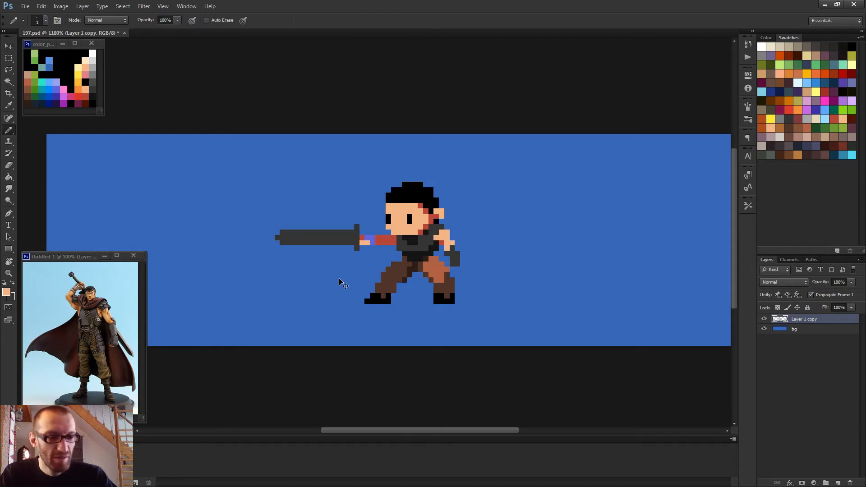
{"action": "scroll", "coordinate": [403, 271], "scroll_direction": "down", "scroll_amount": 5}
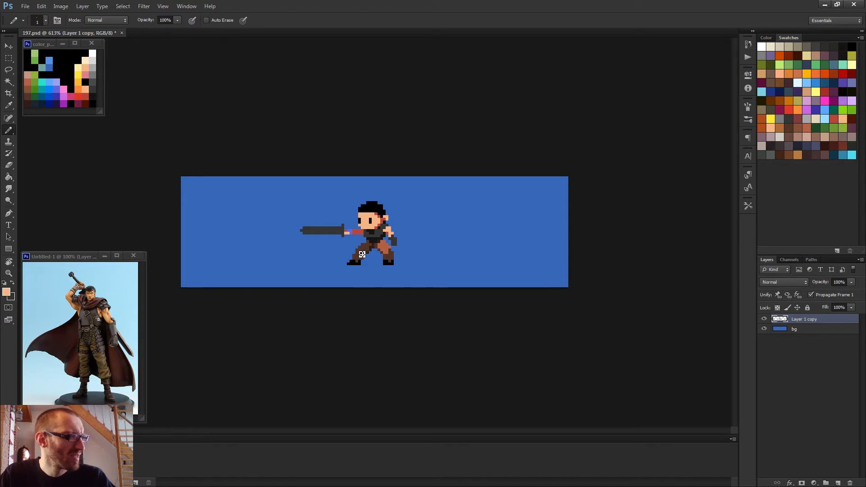
{"action": "scroll", "coordinate": [362, 254], "scroll_direction": "up", "scroll_amount": 5}
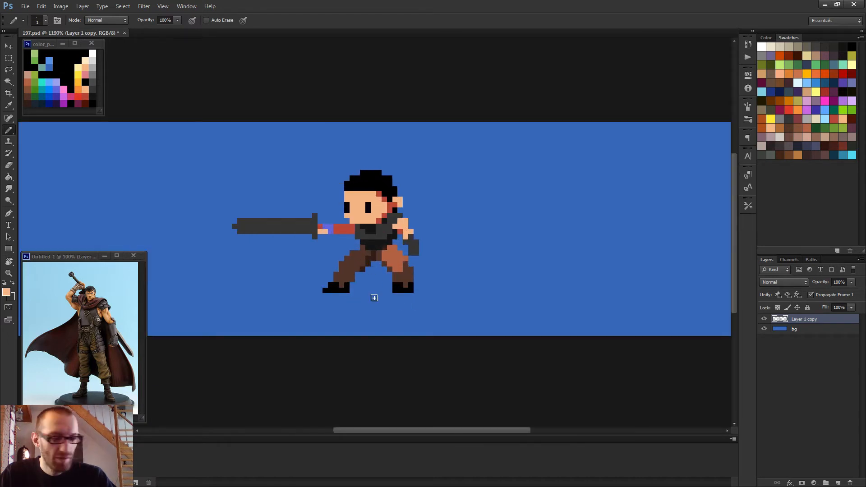
{"action": "key", "text": "m"}
{"action": "left_click_drag", "start_coordinate": [323, 309], "coordinate": [440, 293]}
{"action": "key", "text": "ctrl+d"}
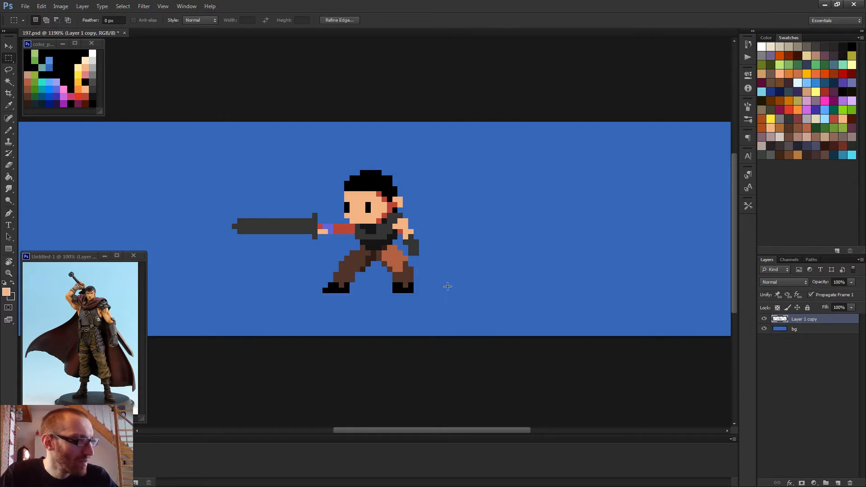
- Repaint the upper row of the rear boot with a black heel pixel and trouser-brown pixel beside it
{"action": "key", "text": "b"}
{"action": "left_click", "coordinate": [396, 277], "text": "alt"}
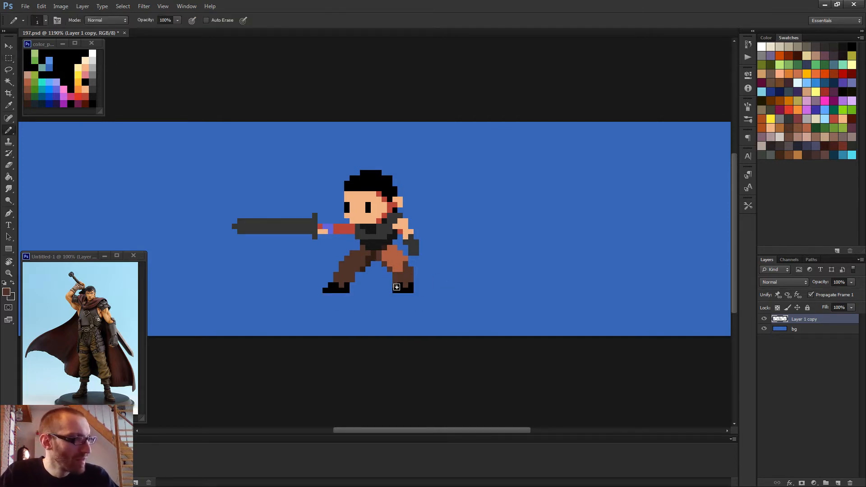
{"action": "left_click", "coordinate": [399, 288], "text": "alt"}
{"action": "left_click", "coordinate": [411, 285]}
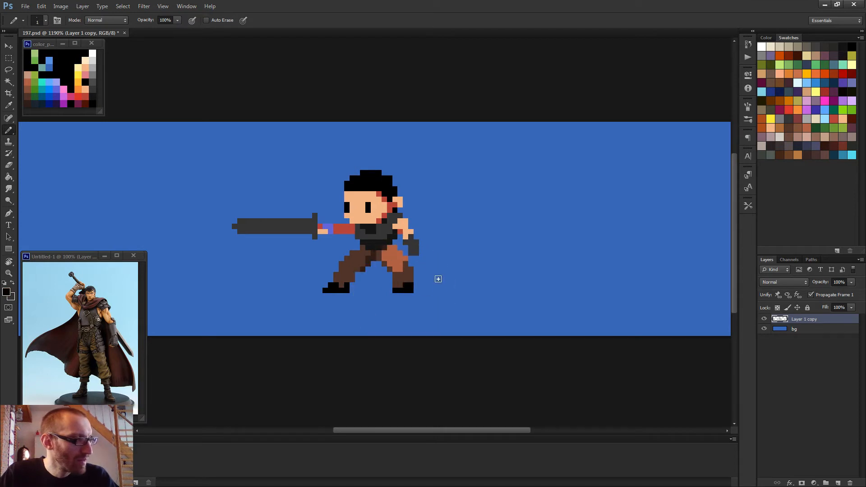
{"action": "left_click", "coordinate": [411, 276], "text": "alt"}
{"action": "left_click", "coordinate": [406, 286]}
{"action": "scroll", "coordinate": [434, 277], "scroll_direction": "down", "scroll_amount": 4}
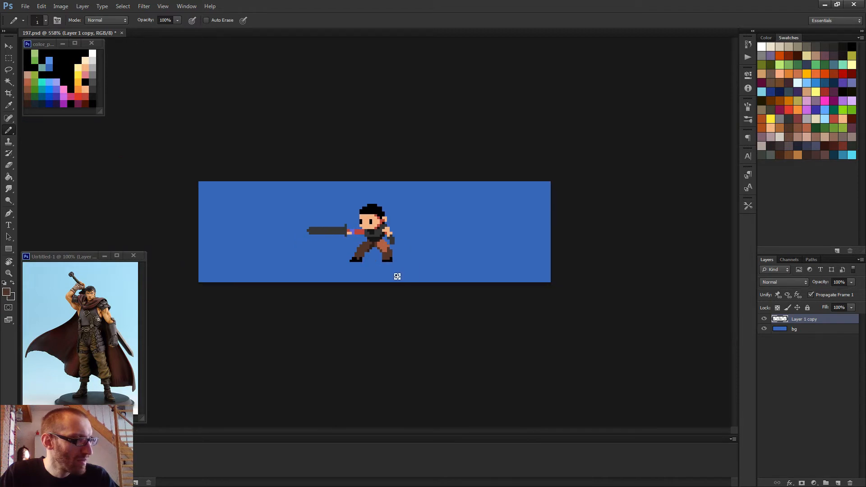
{"action": "scroll", "coordinate": [396, 276], "scroll_direction": "up", "scroll_amount": 4}
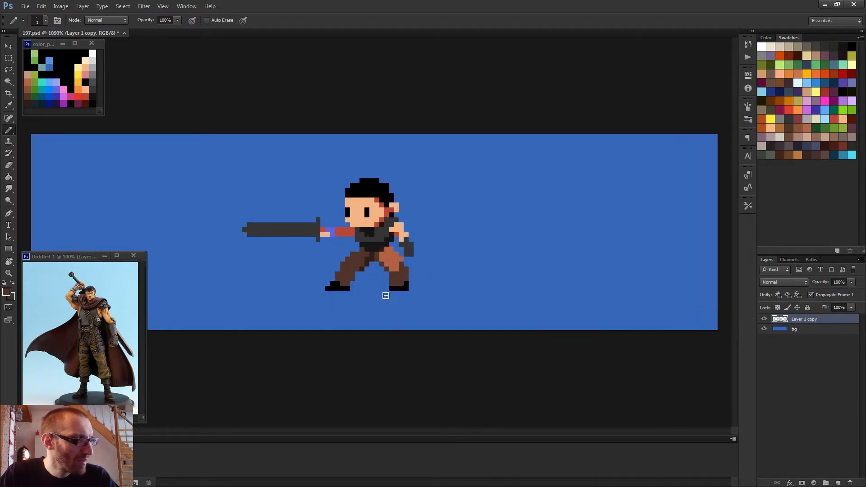
{"action": "scroll", "coordinate": [413, 284], "scroll_direction": "down", "scroll_amount": 3}
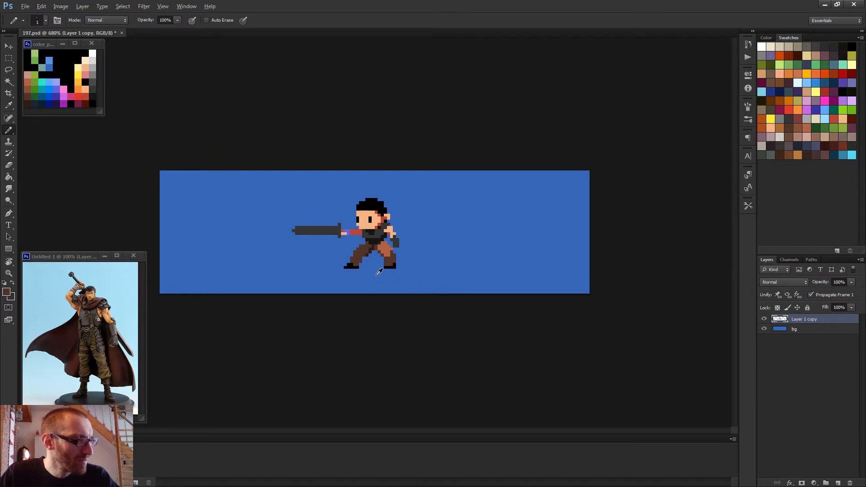
- Try to extend the toe of the rear boot forward by one black pixel
{"action": "left_click", "coordinate": [392, 264], "text": "alt"}
{"action": "scroll", "coordinate": [394, 278], "scroll_direction": "up", "scroll_amount": 2}
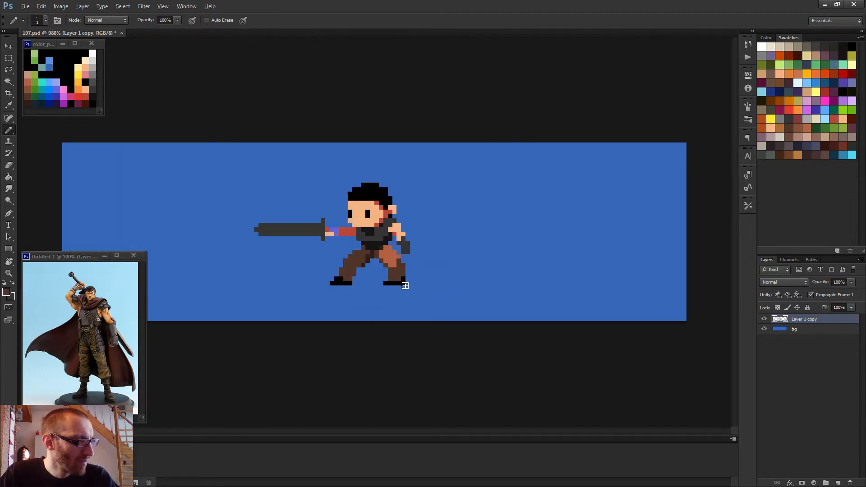
{"action": "scroll", "coordinate": [438, 281], "scroll_direction": "down", "scroll_amount": 1}
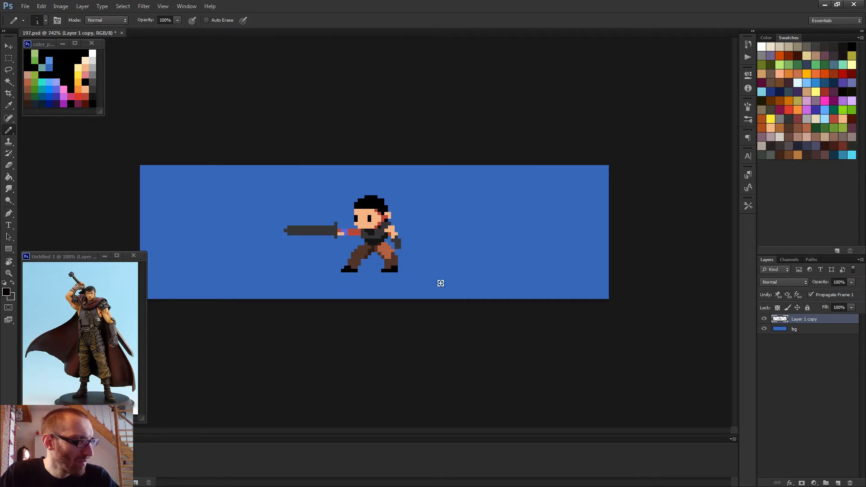
{"action": "scroll", "coordinate": [413, 278], "scroll_direction": "down", "scroll_amount": 2}
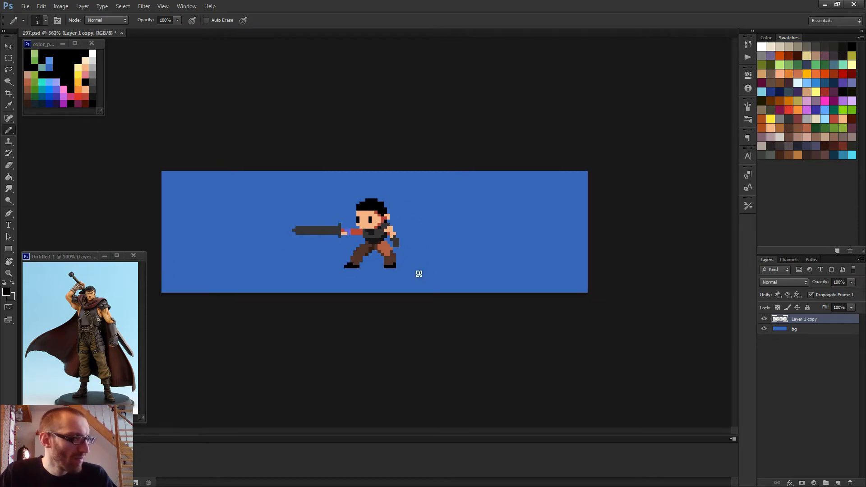
{"action": "scroll", "coordinate": [422, 275], "scroll_direction": "down", "scroll_amount": 1}
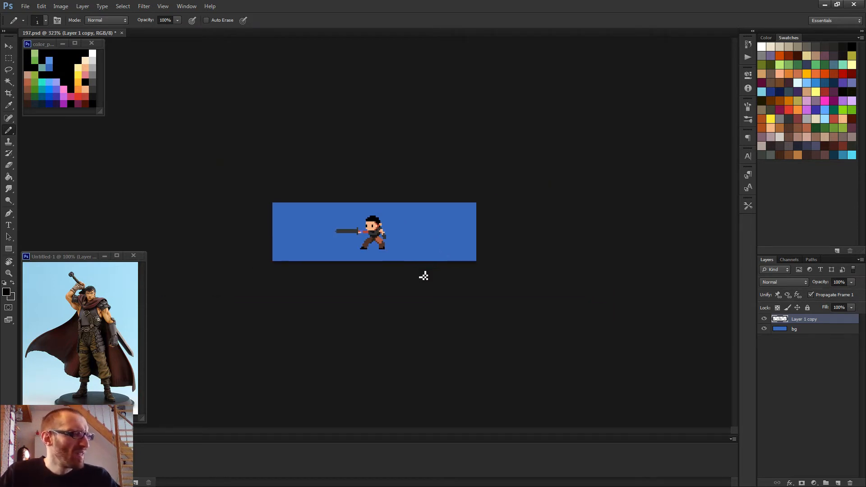
{"action": "scroll", "coordinate": [386, 260], "scroll_direction": "up", "scroll_amount": 2}
{"action": "scroll", "coordinate": [383, 259], "scroll_direction": "up", "scroll_amount": 3}
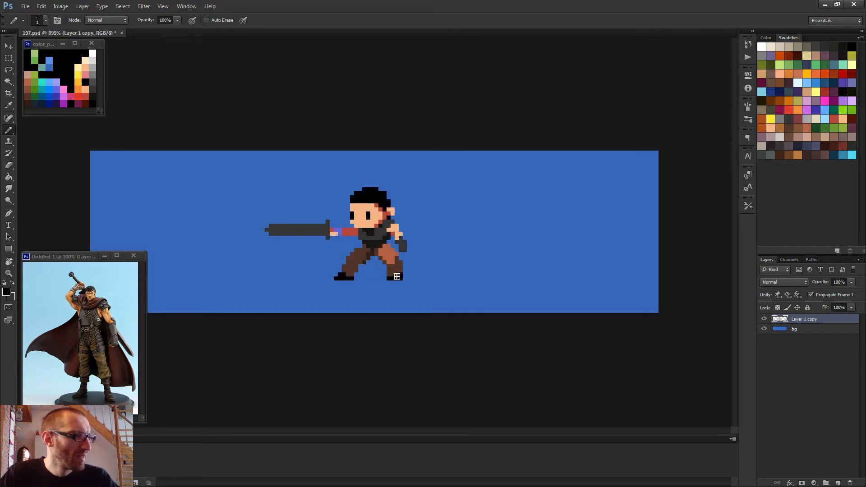
- Paint the front pixel of the rear boot's upper row in the trouser brown
{"action": "left_click", "coordinate": [395, 271], "text": "alt"}
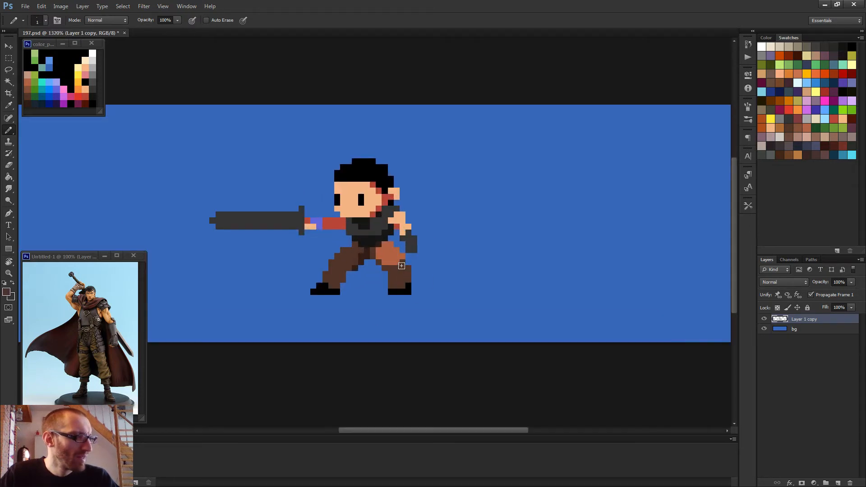
{"action": "scroll", "coordinate": [410, 285], "scroll_direction": "down", "scroll_amount": 3}
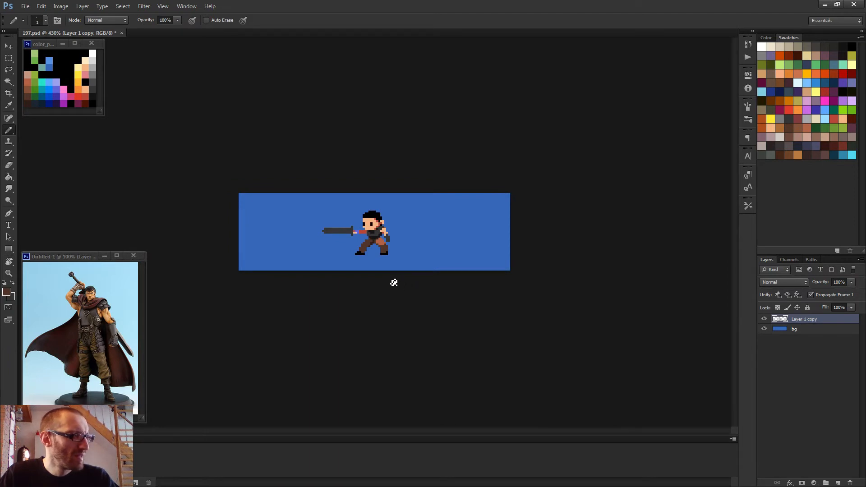
{"action": "scroll", "coordinate": [385, 288], "scroll_direction": "up", "scroll_amount": 2}
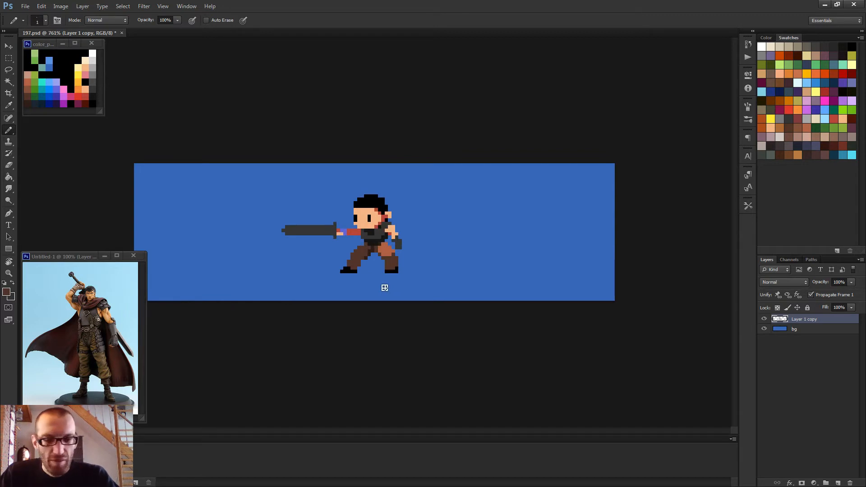
- Select the rear boot with the ankle above it, raise it one pixel, and clear the selection
{"action": "scroll", "coordinate": [385, 287], "scroll_direction": "up", "scroll_amount": 2}
{"action": "key", "text": "m"}
{"action": "left_click_drag", "start_coordinate": [391, 293], "coordinate": [411, 276]}
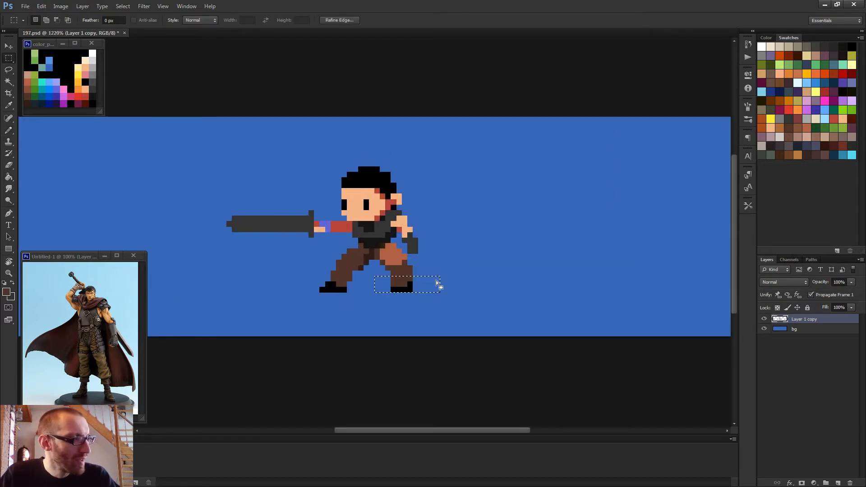
{"action": "key", "text": "v"}
{"action": "key", "text": "Up"}
{"action": "key", "text": "ctrl+d"}
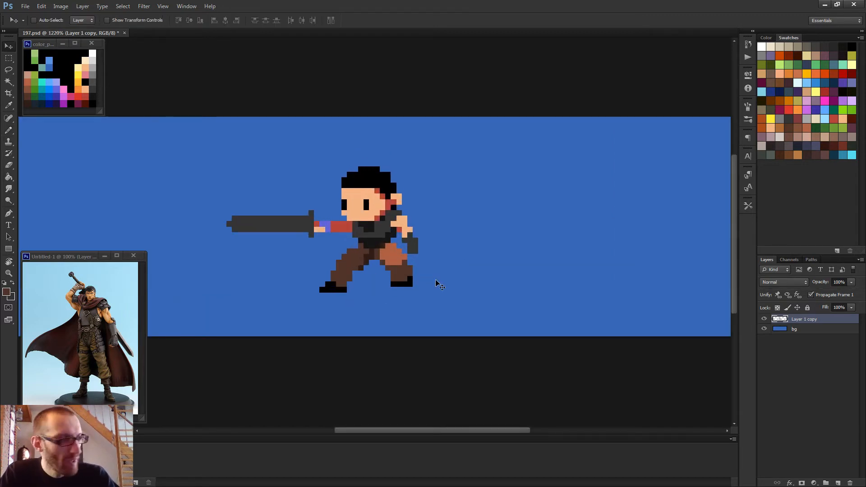
{"action": "scroll", "coordinate": [431, 263], "scroll_direction": "down", "scroll_amount": 2}
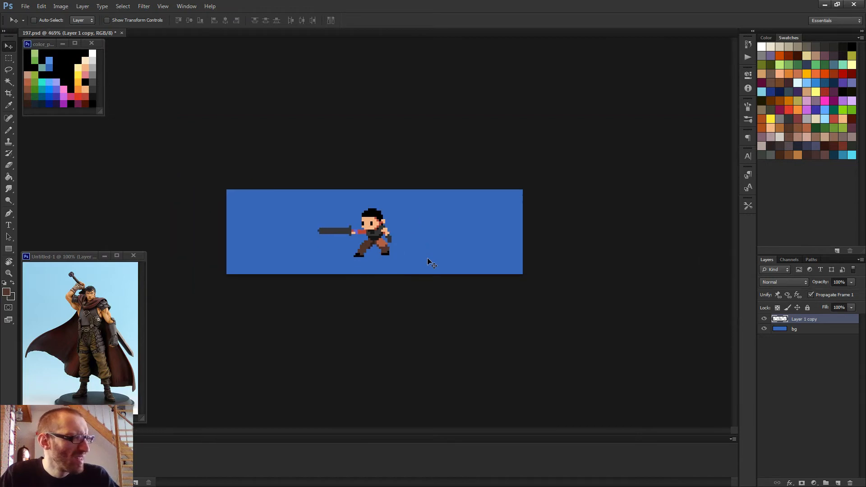
- Select the rear leg from the knee down, lower it one pixel, and clear the selection
{"action": "scroll", "coordinate": [403, 260], "scroll_direction": "up", "scroll_amount": 3}
{"action": "key", "text": "m"}
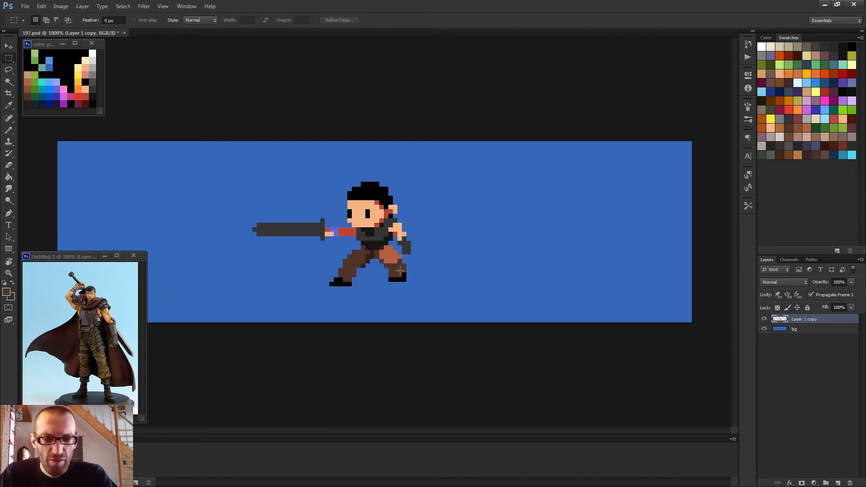
{"action": "left_click_drag", "start_coordinate": [380, 285], "coordinate": [429, 260]}
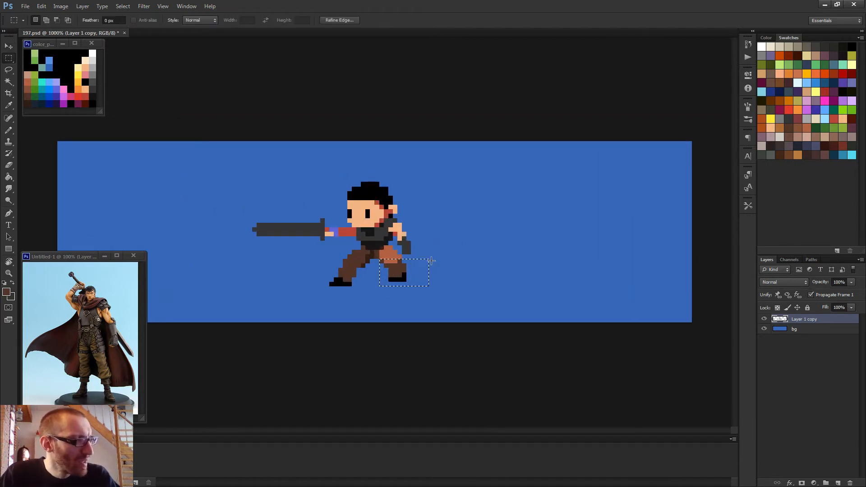
{"action": "key", "text": "v"}
{"action": "key", "text": "Down"}
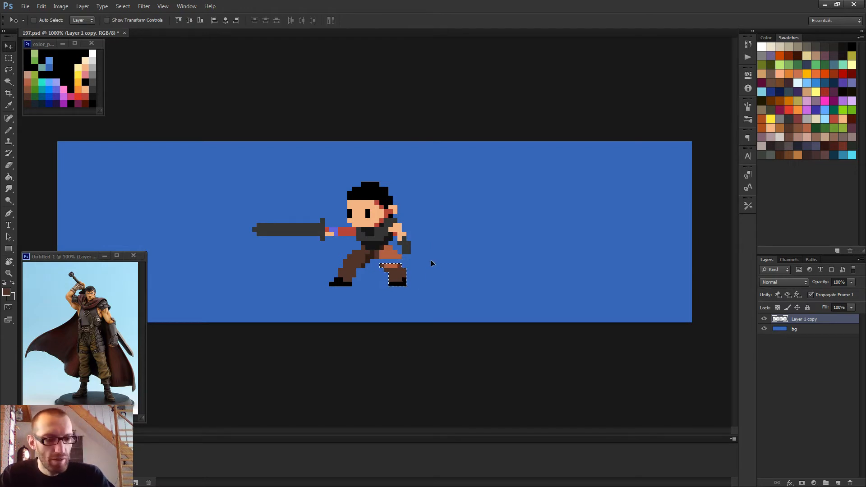
{"action": "key", "text": "ctrl+d"}
- Fill the empty pixel row between the rear thigh and lower leg with the thigh's orange-brown
{"action": "key", "text": "b"}
{"action": "scroll", "coordinate": [402, 265], "scroll_direction": "up", "scroll_amount": 2}
{"action": "left_click", "coordinate": [372, 252], "text": "alt"}
{"action": "left_click_drag", "start_coordinate": [373, 258], "coordinate": [389, 258]}
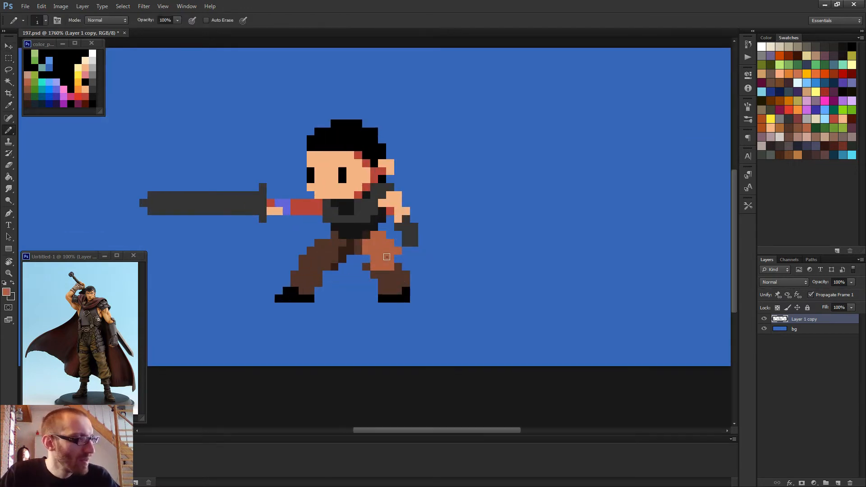
{"action": "left_click", "coordinate": [365, 258]}
{"action": "scroll", "coordinate": [462, 283], "scroll_direction": "down", "scroll_amount": 5}
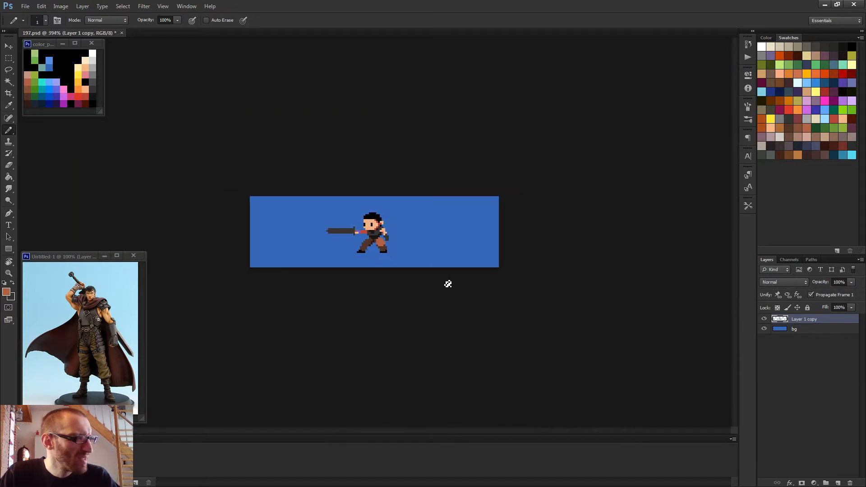
- Examine the thrust pose close up and at small scale, checking the rear leg and overall silhouette
{"action": "scroll", "coordinate": [416, 284], "scroll_direction": "up", "scroll_amount": 4}
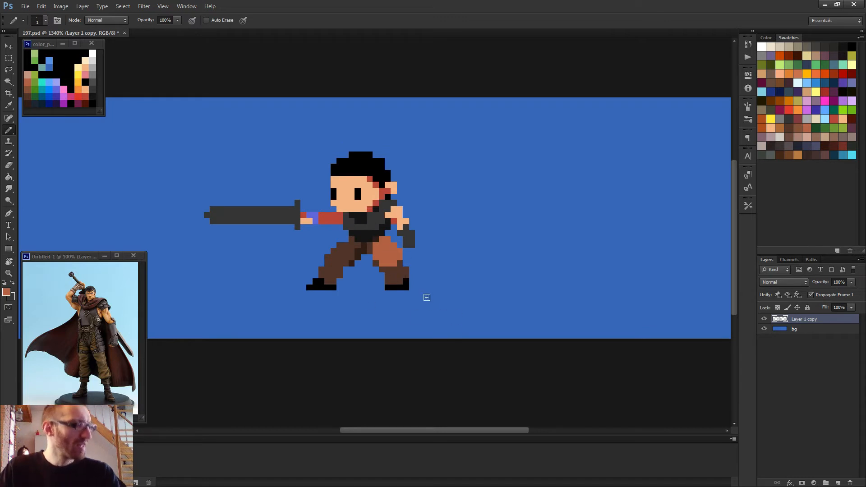
{"action": "scroll", "coordinate": [423, 297], "scroll_direction": "down", "scroll_amount": 3}
{"action": "scroll", "coordinate": [418, 298], "scroll_direction": "down", "scroll_amount": 1}
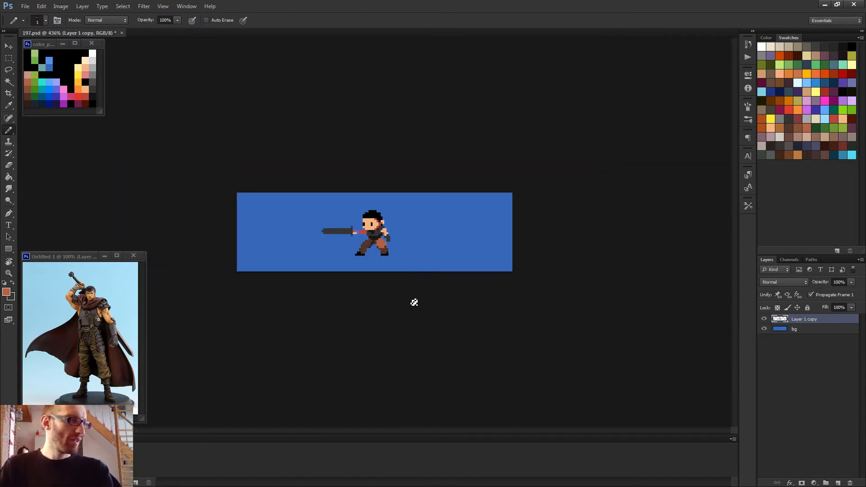
{"action": "scroll", "coordinate": [384, 291], "scroll_direction": "up", "scroll_amount": 4}
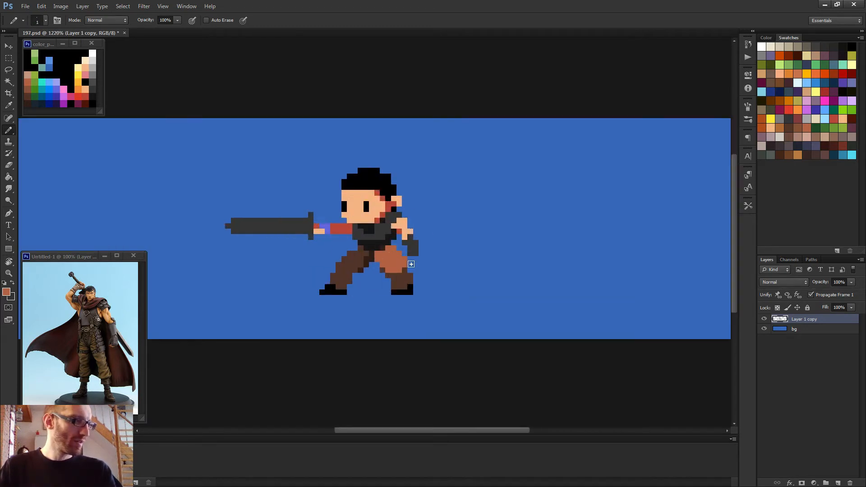
{"action": "scroll", "coordinate": [411, 264], "scroll_direction": "down", "scroll_amount": 4}
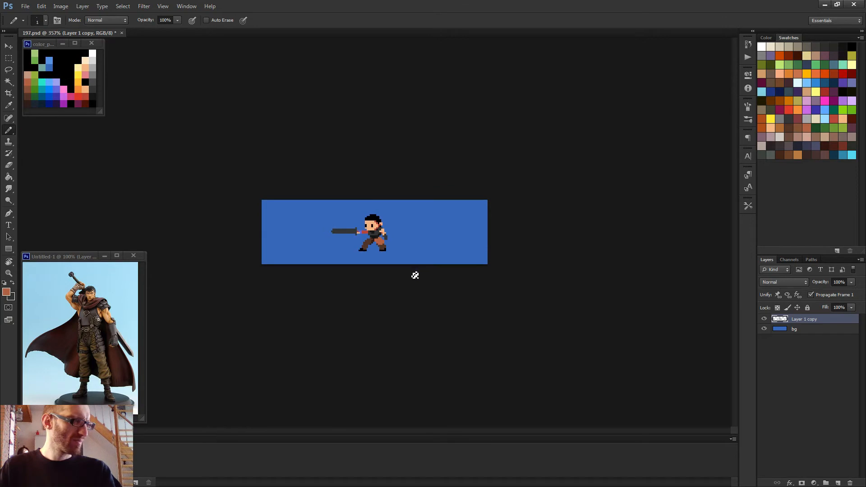
{"action": "scroll", "coordinate": [382, 275], "scroll_direction": "up", "scroll_amount": 3}
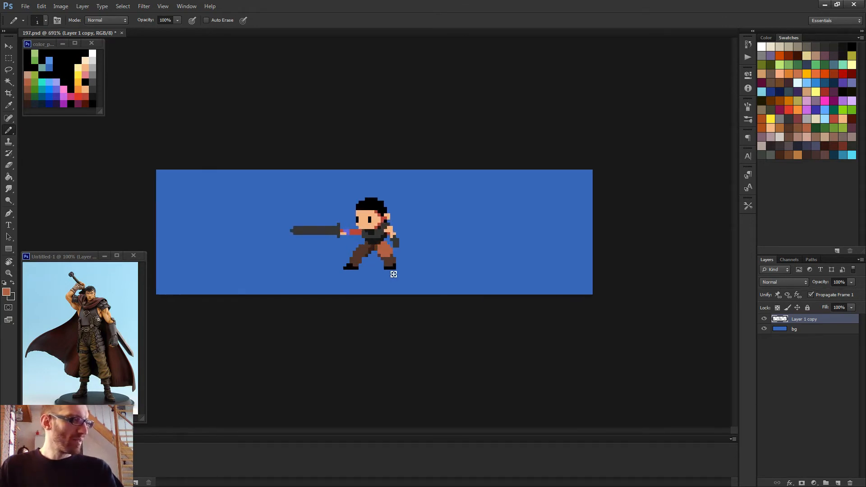
{"action": "scroll", "coordinate": [393, 275], "scroll_direction": "up", "scroll_amount": 4}
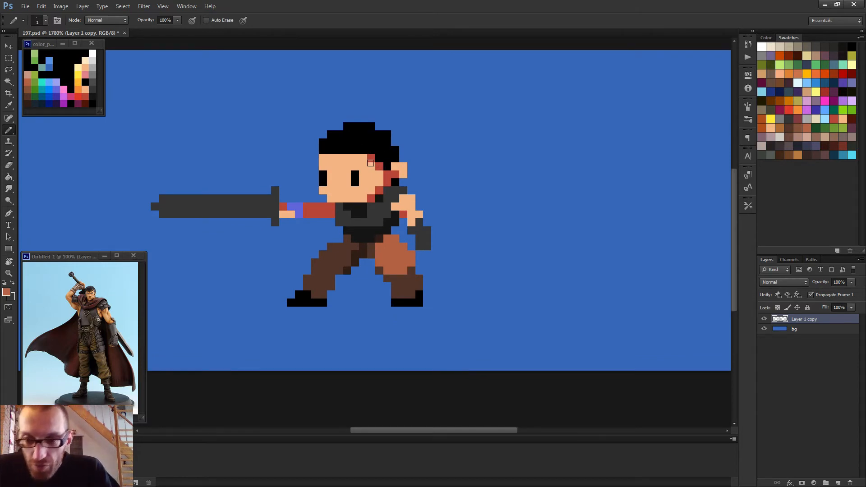
{"action": "scroll", "coordinate": [385, 182], "scroll_direction": "down", "scroll_amount": 3}
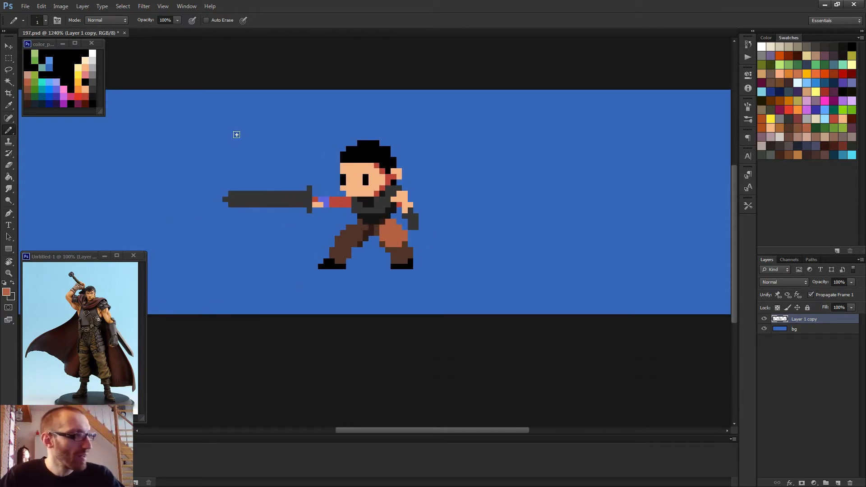
- Draw a one-pixel indigo ground line under both feet and add a short separate dash ahead of the front foot
{"action": "left_click", "coordinate": [59, 93], "text": "alt"}
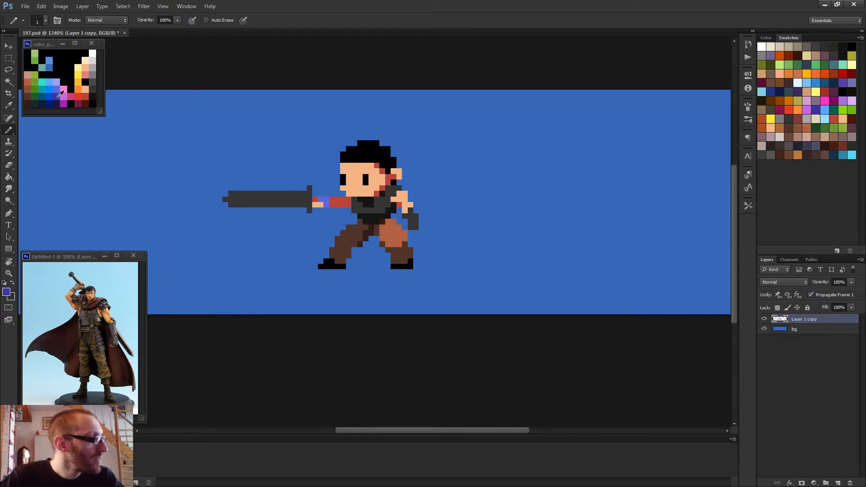
{"action": "left_click_drag", "start_coordinate": [314, 269], "coordinate": [436, 268]}
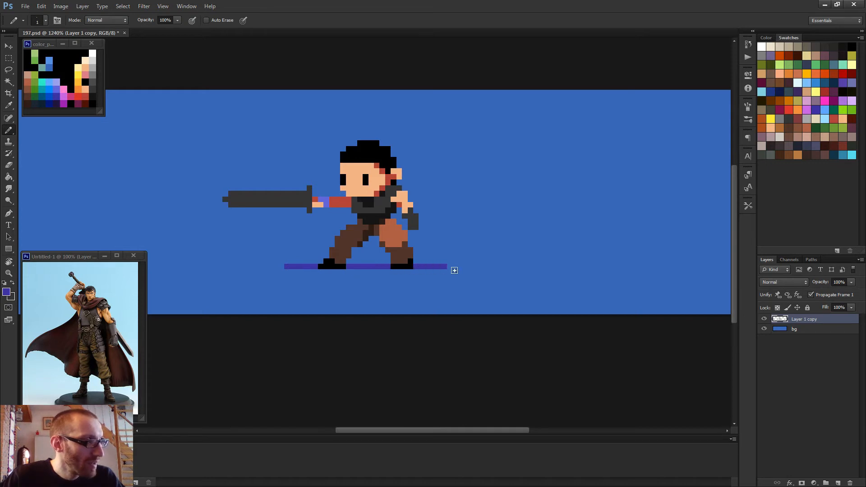
{"action": "key", "text": "e"}
{"action": "scroll", "coordinate": [464, 280], "scroll_direction": "down", "scroll_amount": 3}
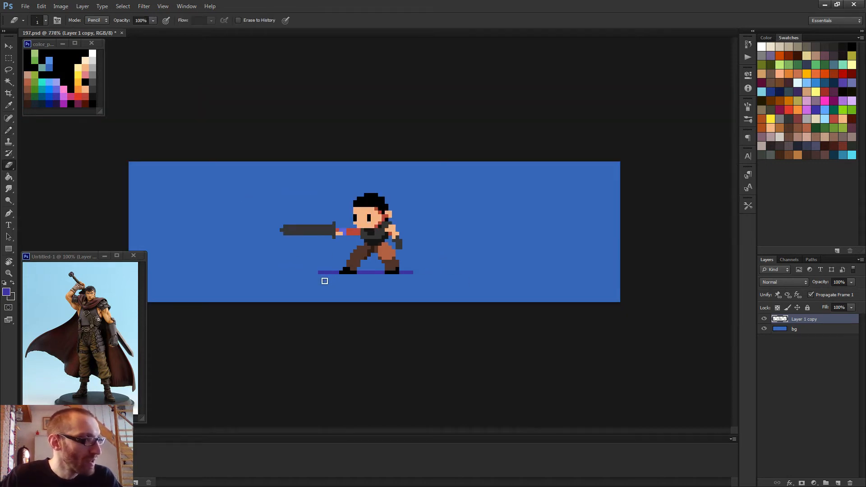
{"action": "key", "text": "b"}
{"action": "left_click_drag", "start_coordinate": [319, 276], "coordinate": [306, 277]}
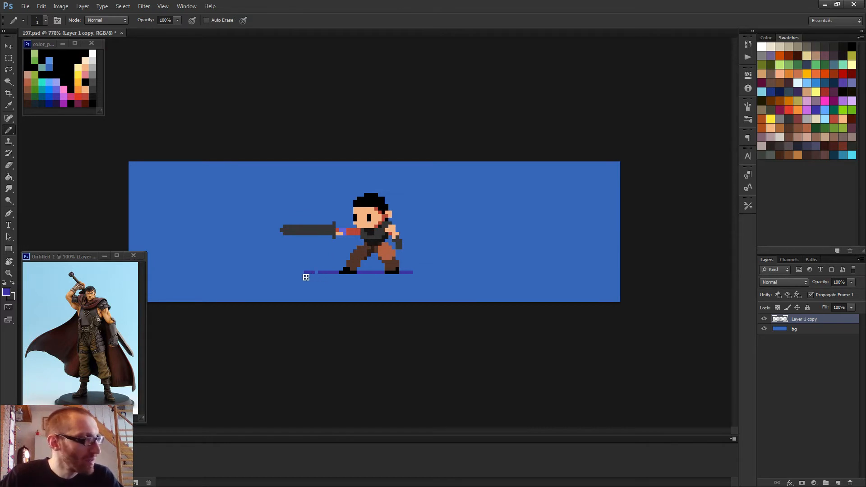
- Draw a dark red cape streaming backward from the swordsman's neck and shoulder, with ragged ends and small holes
{"action": "scroll", "coordinate": [363, 282], "scroll_direction": "down", "scroll_amount": 4}
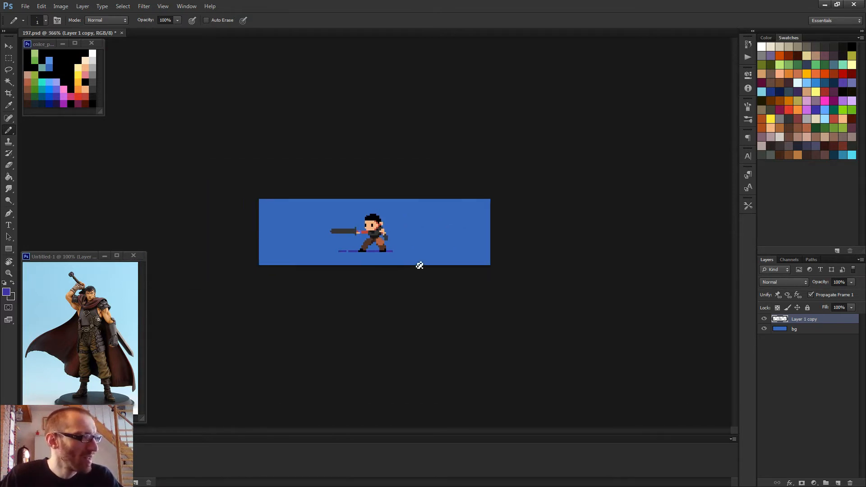
{"action": "scroll", "coordinate": [417, 265], "scroll_direction": "up", "scroll_amount": 3}
{"action": "scroll", "coordinate": [387, 232], "scroll_direction": "up", "scroll_amount": 2}
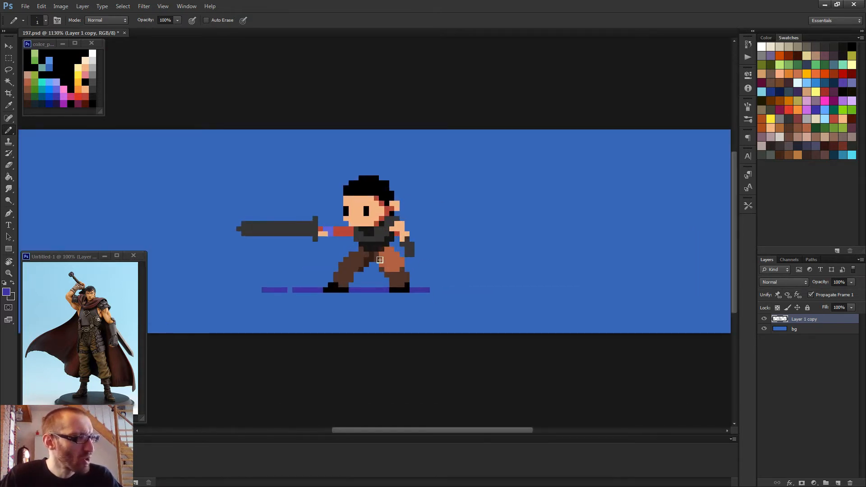
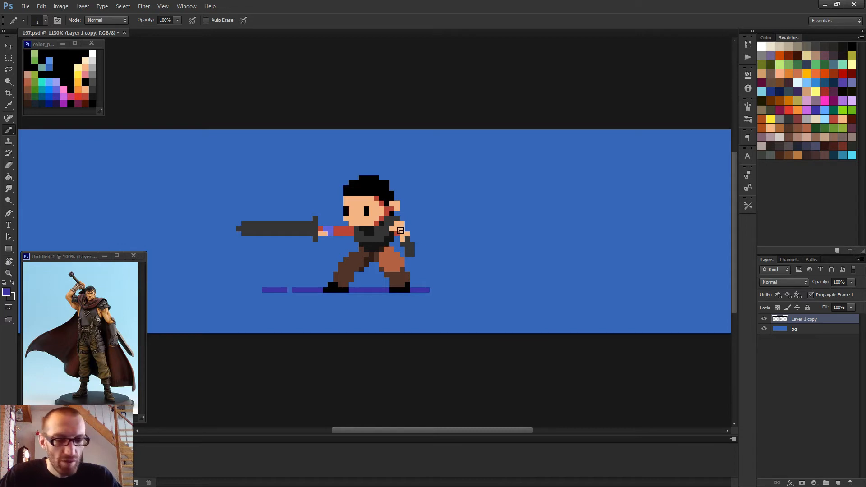
{"action": "left_click", "coordinate": [86, 100], "text": "alt"}
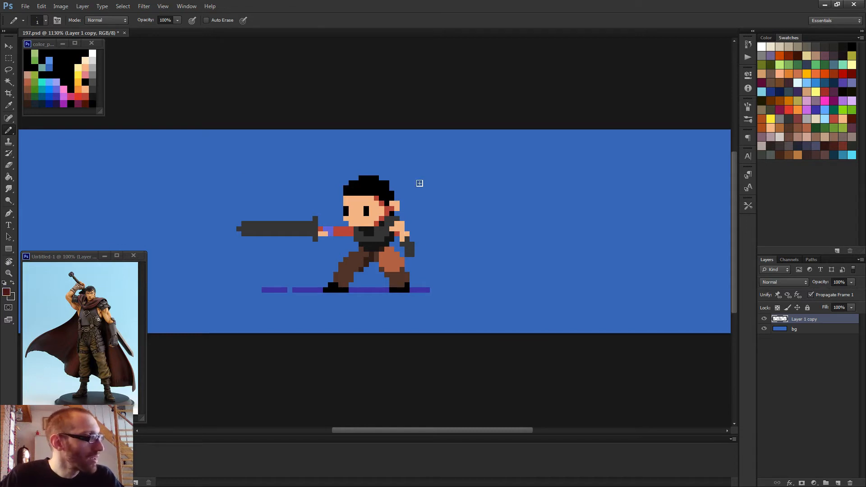
{"action": "mouse_move", "coordinate": [394, 214]}
{"action": "left_mouse_down"}
{"action": "mouse_move", "coordinate": [419, 232]}
{"action": "mouse_move", "coordinate": [406, 212]}
{"action": "mouse_move", "coordinate": [489, 221]}
{"action": "left_mouse_up"}
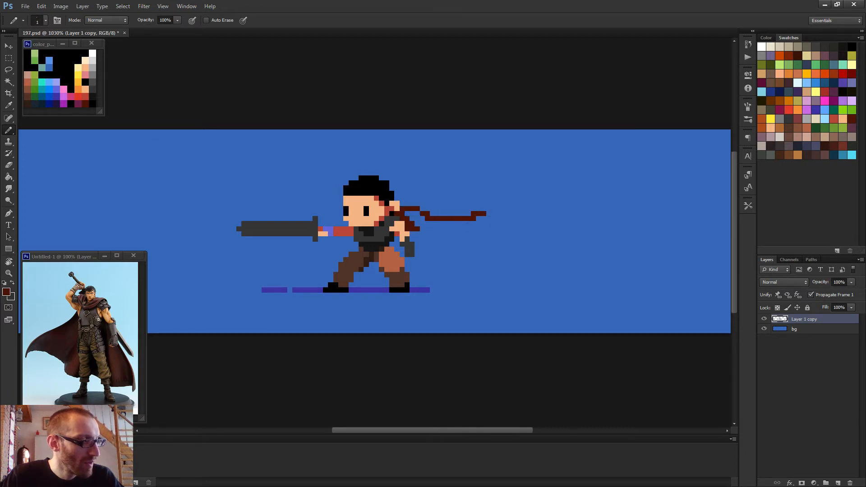
{"action": "scroll", "coordinate": [489, 221], "scroll_direction": "down", "scroll_amount": 3}
{"action": "mouse_move", "coordinate": [398, 225]}
{"action": "left_mouse_down"}
{"action": "mouse_move", "coordinate": [430, 231]}
{"action": "mouse_move", "coordinate": [456, 222]}
{"action": "mouse_move", "coordinate": [423, 236]}
{"action": "mouse_move", "coordinate": [404, 228]}
{"action": "mouse_move", "coordinate": [425, 247]}
{"action": "mouse_move", "coordinate": [445, 241]}
{"action": "mouse_move", "coordinate": [417, 243]}
{"action": "mouse_move", "coordinate": [439, 246]}
{"action": "left_mouse_up"}
{"action": "left_click", "coordinate": [439, 234]}
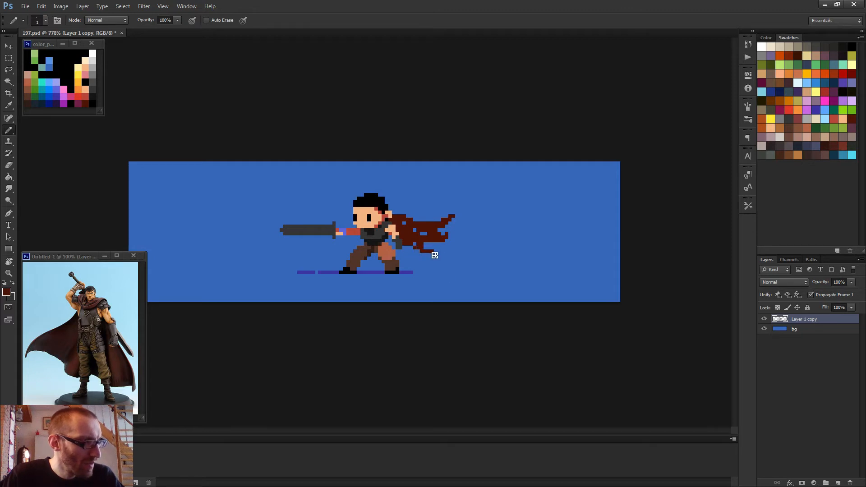
- Add a detached dark red scrap pixel just behind the cape's tattered lower edge and check the silhouette at small scale
{"action": "key", "text": "e"}
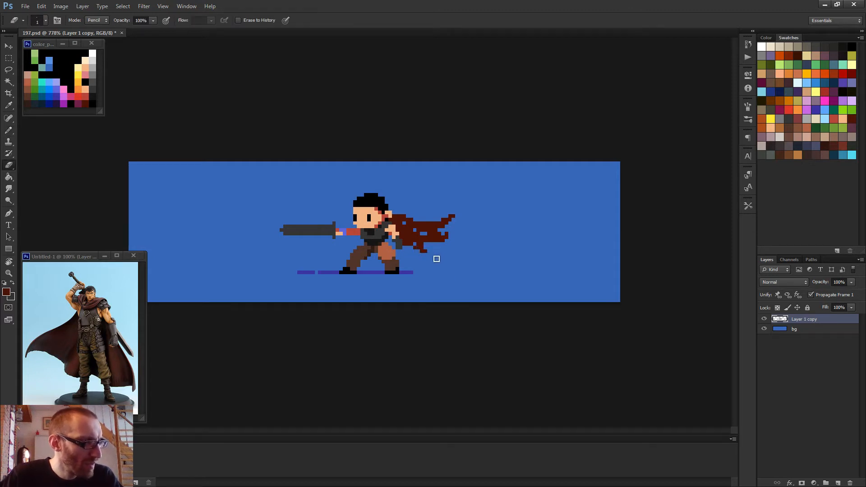
{"action": "key", "text": "b"}
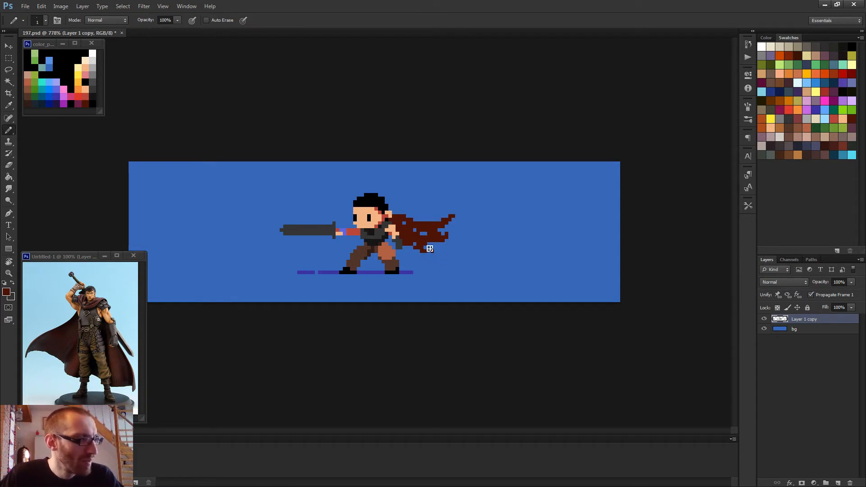
{"action": "scroll", "coordinate": [454, 252], "scroll_direction": "down", "scroll_amount": 1}
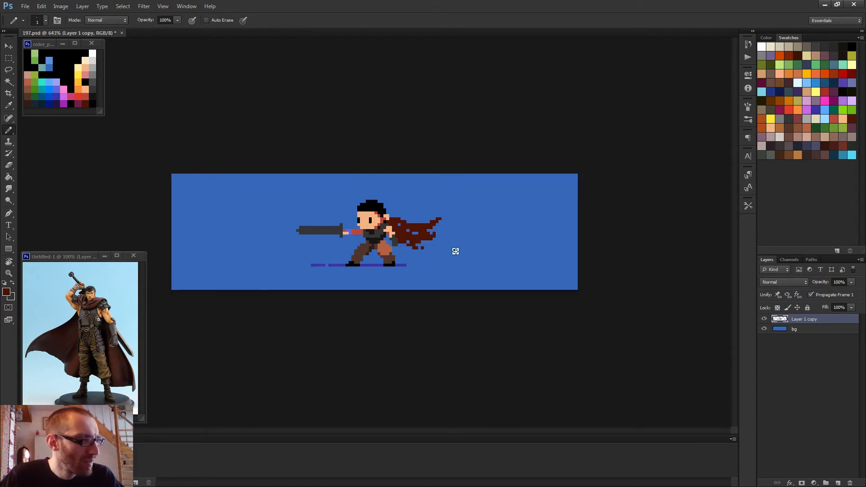
{"action": "scroll", "coordinate": [455, 251], "scroll_direction": "down", "scroll_amount": 2}
{"action": "scroll", "coordinate": [406, 246], "scroll_direction": "up", "scroll_amount": 4}
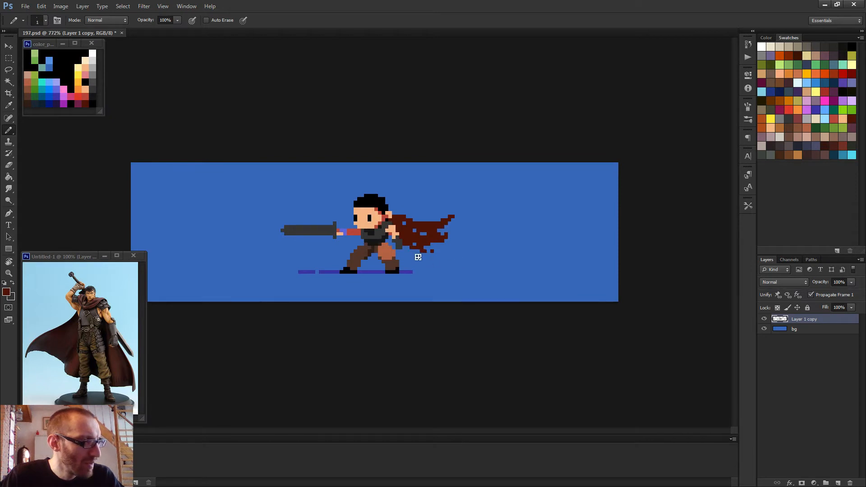
{"action": "scroll", "coordinate": [421, 266], "scroll_direction": "down", "scroll_amount": 4}
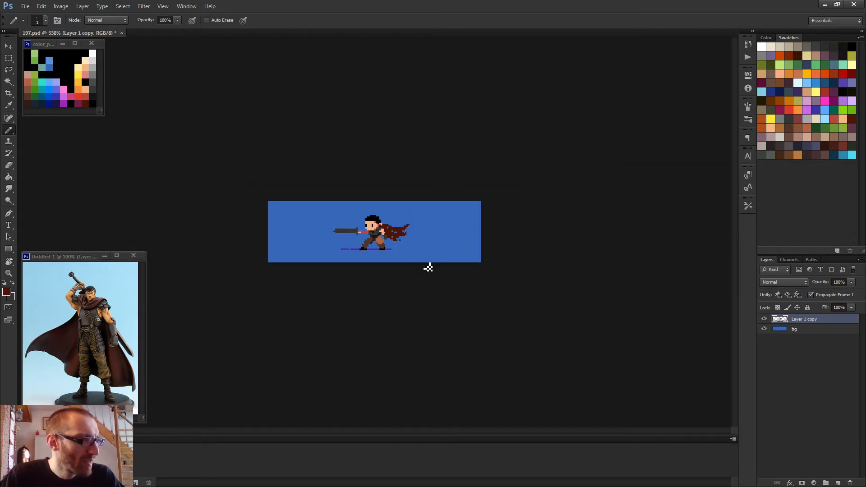
{"action": "scroll", "coordinate": [412, 243], "scroll_direction": "up", "scroll_amount": 5}
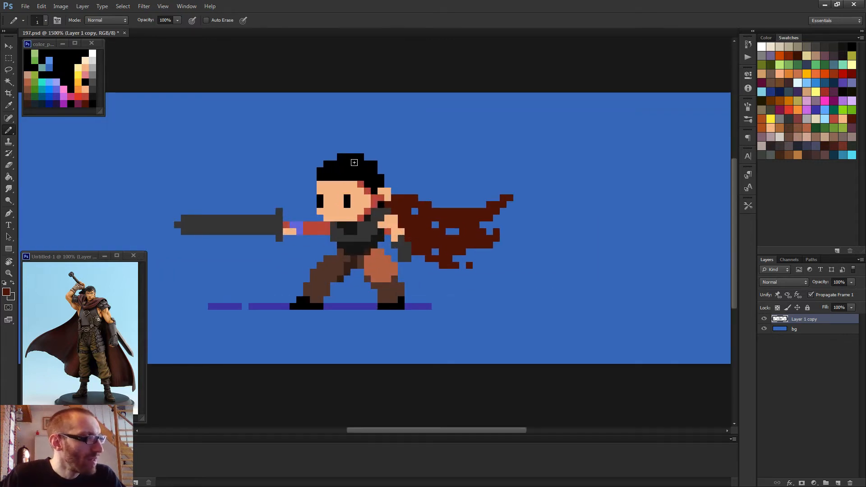
- Try two separate black fringe pixels over the forehead and a small black tuft jutting forward from the hairline
{"action": "left_click", "coordinate": [343, 175], "text": "alt"}
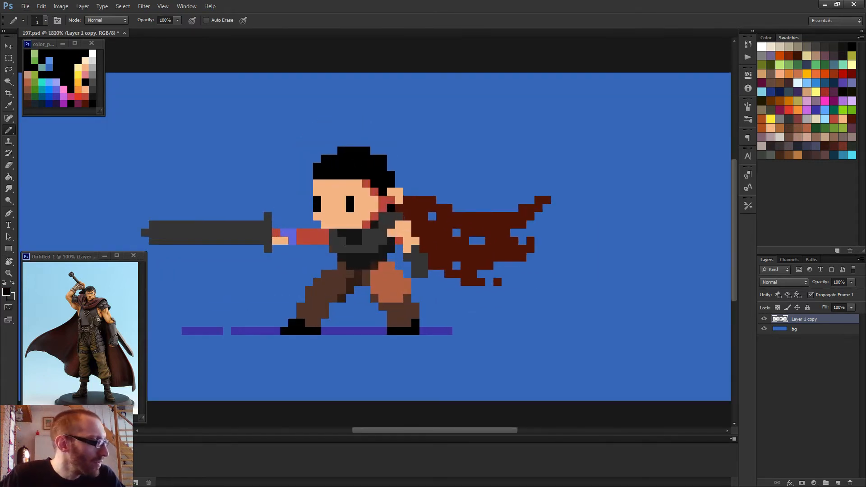
{"action": "scroll", "coordinate": [336, 190], "scroll_direction": "up", "scroll_amount": 2}
{"action": "left_click", "coordinate": [320, 179]}
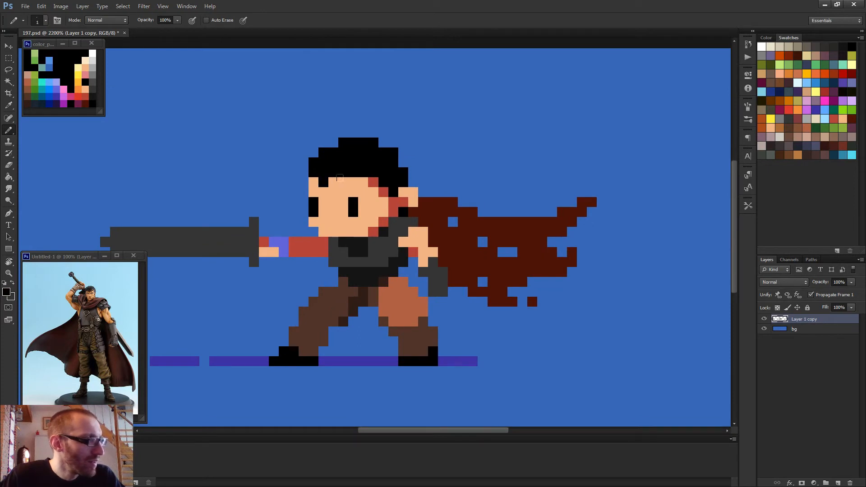
{"action": "left_click", "coordinate": [341, 180]}
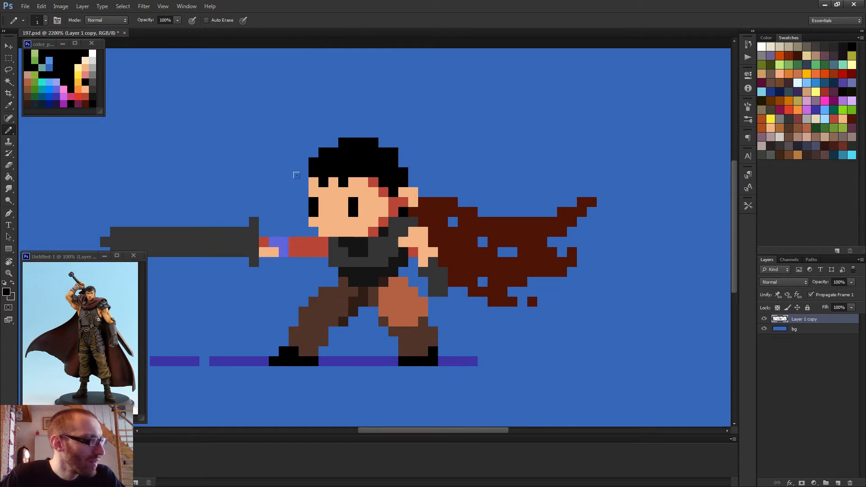
{"action": "left_click", "coordinate": [301, 180]}
{"action": "left_click", "coordinate": [302, 172]}
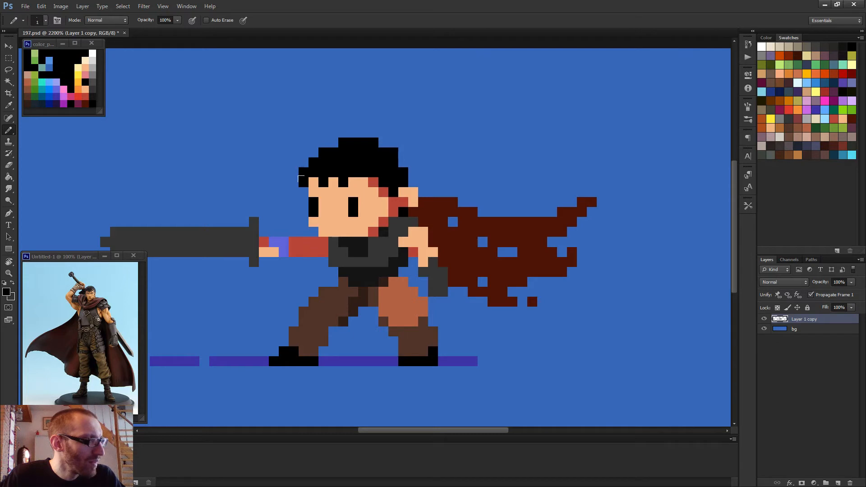
{"action": "key", "text": "e"}
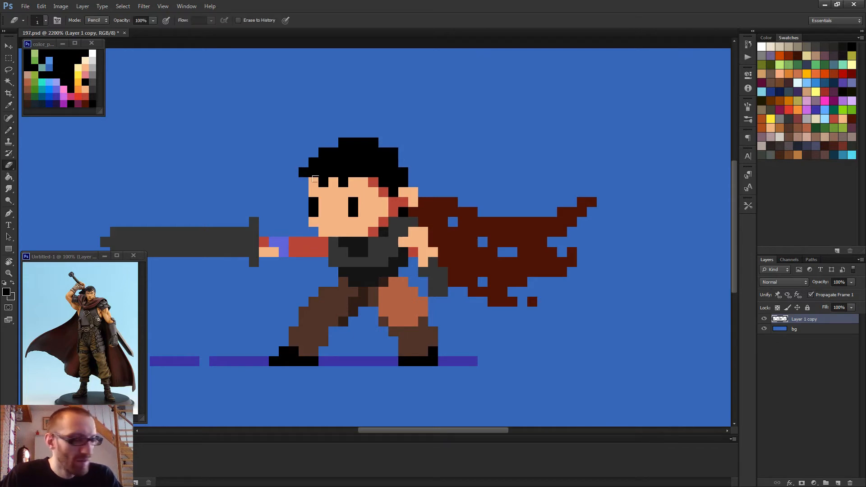
{"action": "key", "text": "b"}
- Shade the front corner of the forehead under the hairline with one pixel of the face's red shadow colour
{"action": "left_click", "coordinate": [365, 183], "text": "alt"}
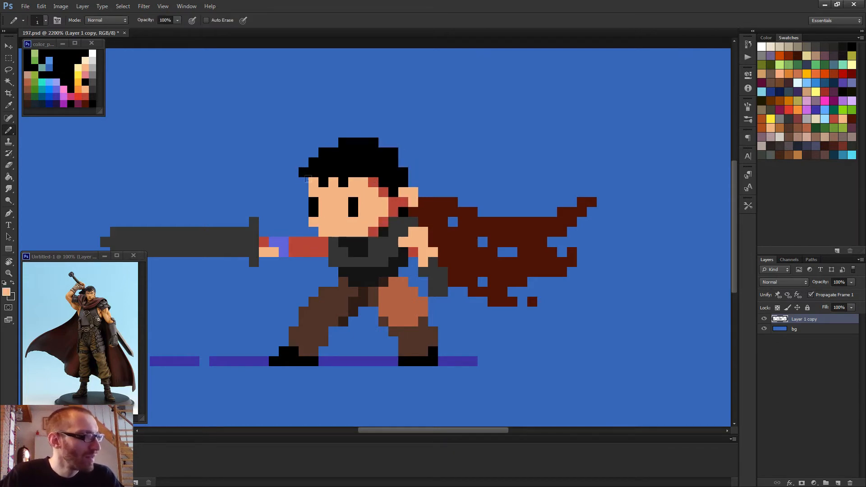
{"action": "left_click", "coordinate": [375, 180], "text": "alt"}
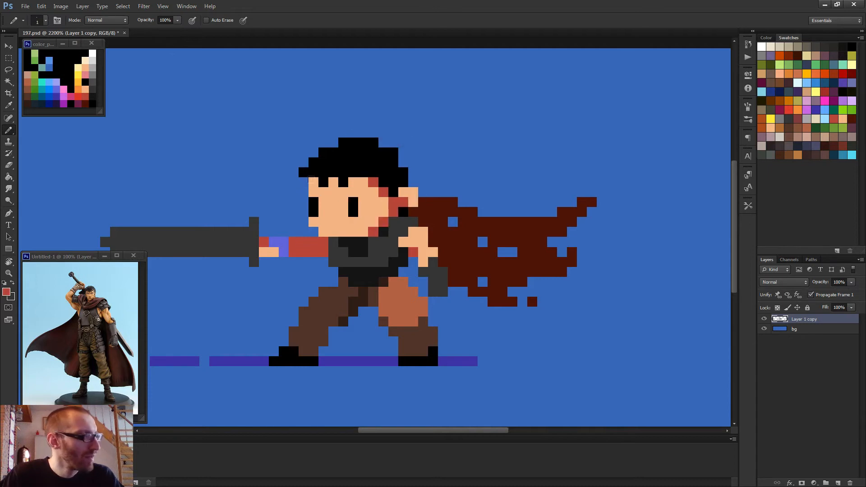
{"action": "left_click_drag", "start_coordinate": [323, 182], "coordinate": [323, 173]}
{"action": "key", "text": "ctrl+z"}
{"action": "left_click", "coordinate": [314, 183]}
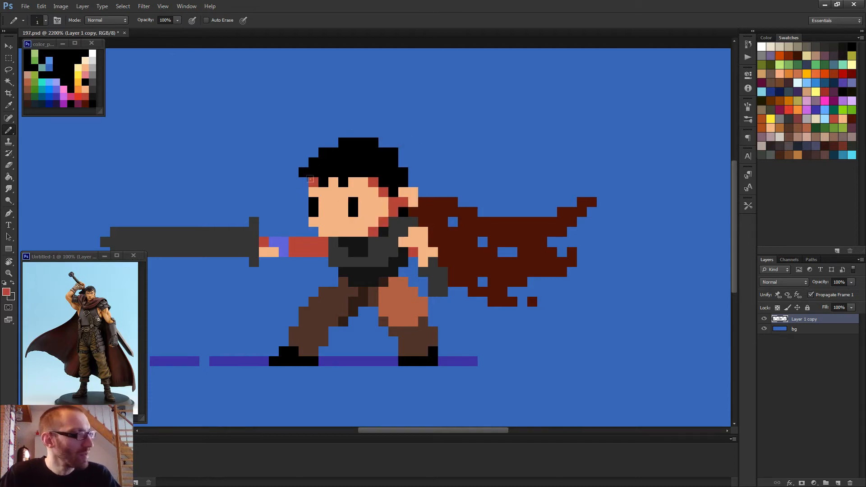
- Fill out the hair with black pixels along the front of the crown and down the back of the head
{"action": "scroll", "coordinate": [357, 205], "scroll_direction": "down", "scroll_amount": 8}
{"action": "scroll", "coordinate": [349, 199], "scroll_direction": "up", "scroll_amount": 5}
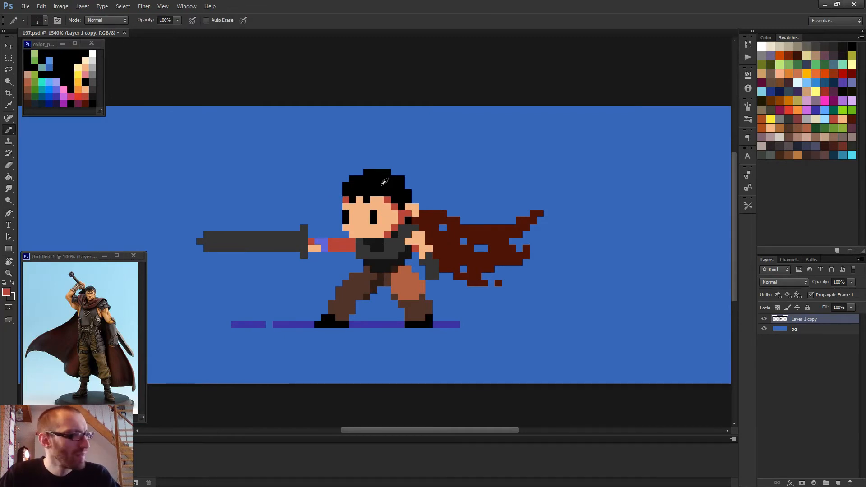
{"action": "left_click", "coordinate": [385, 182], "text": "alt"}
{"action": "left_click", "coordinate": [360, 174]}
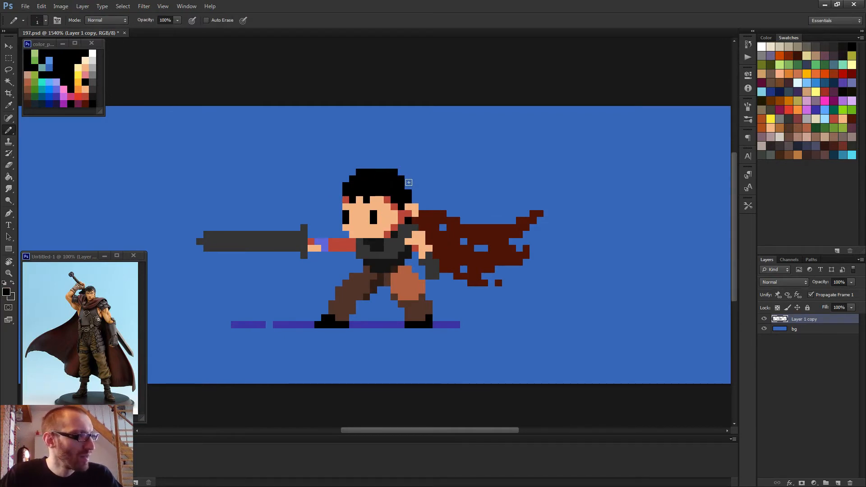
{"action": "scroll", "coordinate": [418, 191], "scroll_direction": "down", "scroll_amount": 3}
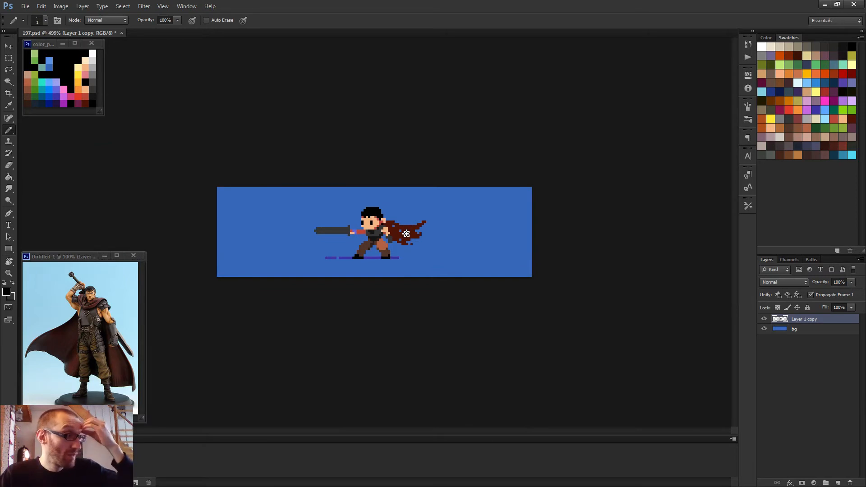
{"action": "scroll", "coordinate": [405, 233], "scroll_direction": "up", "scroll_amount": 3}
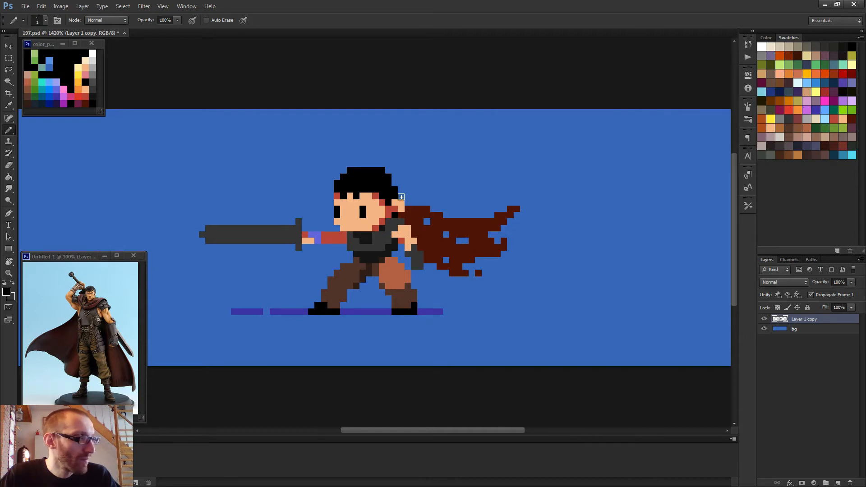
{"action": "left_click_drag", "start_coordinate": [396, 183], "coordinate": [389, 170]}
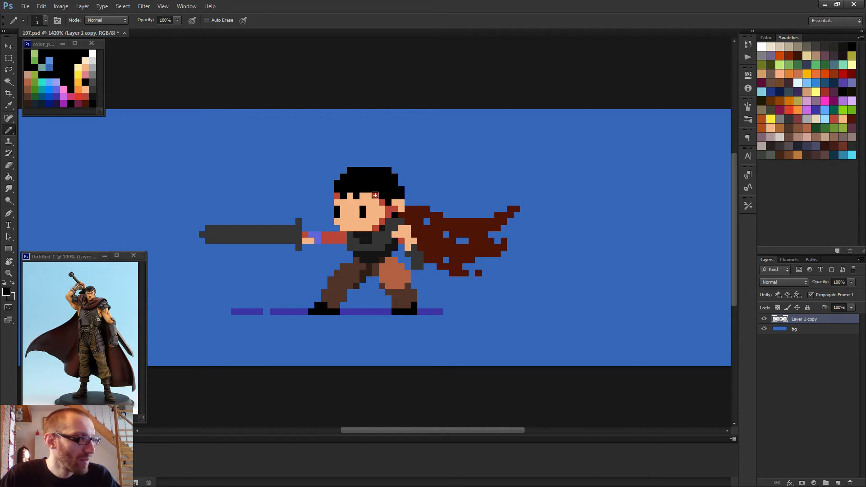
{"action": "left_click", "coordinate": [331, 204]}
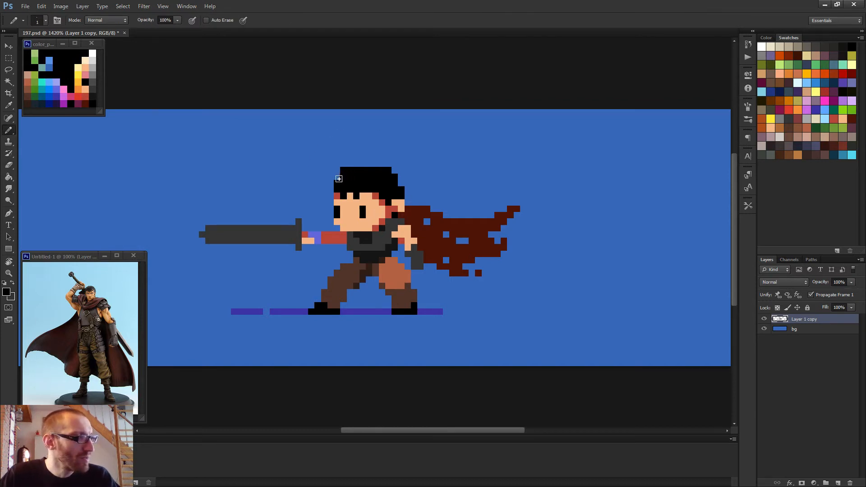
- Try a single-pixel black tuft on top of the crown, shift it one pixel back, and erase it
{"action": "scroll", "coordinate": [410, 201], "scroll_direction": "down", "scroll_amount": 4}
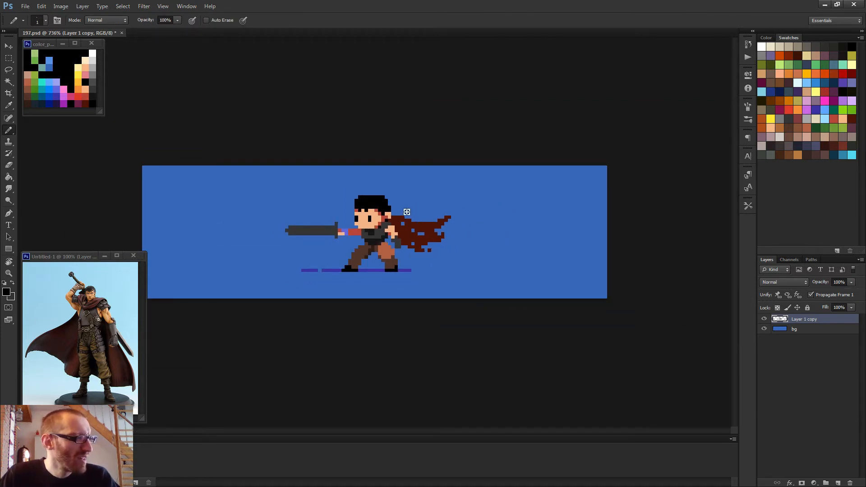
{"action": "scroll", "coordinate": [374, 215], "scroll_direction": "up", "scroll_amount": 3}
{"action": "left_click", "coordinate": [357, 170]}
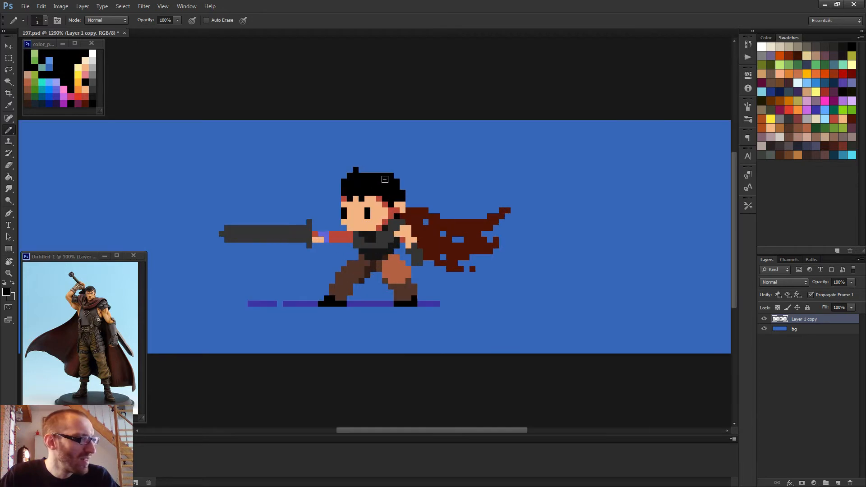
{"action": "left_click", "coordinate": [363, 171]}
{"action": "key", "text": "e"}
{"action": "left_click", "coordinate": [357, 171]}
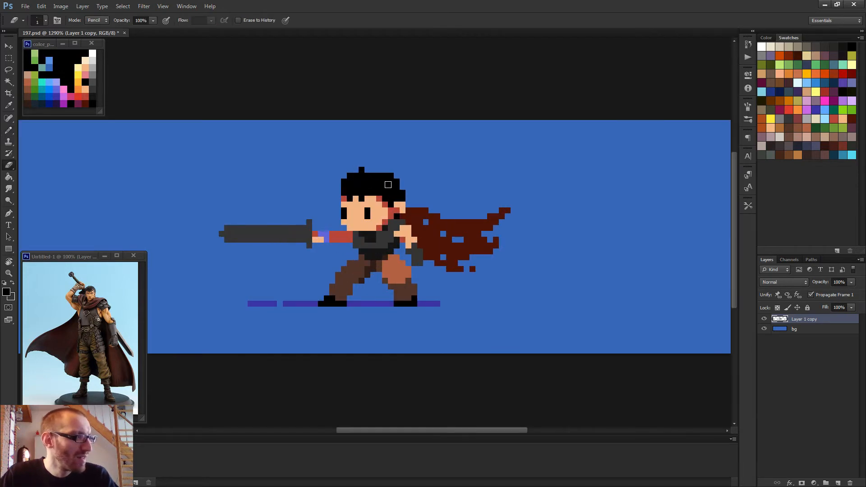
{"action": "key", "text": "b"}
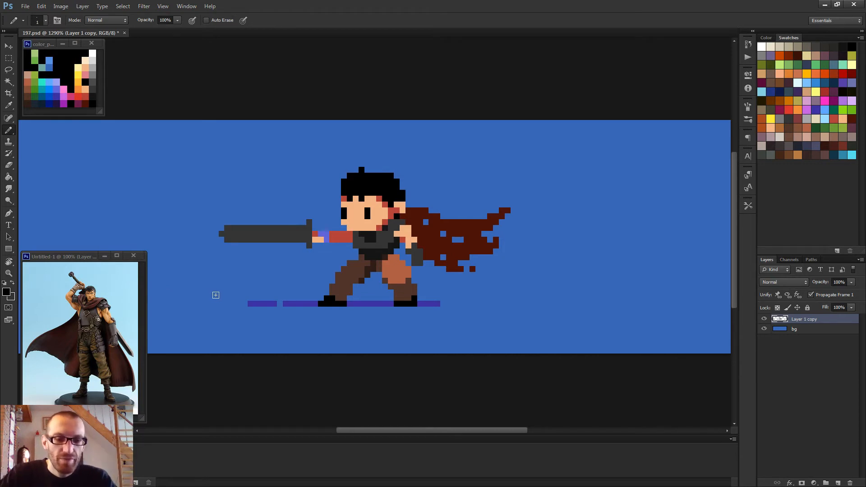
{"action": "scroll", "coordinate": [218, 279], "scroll_direction": "up", "scroll_amount": 2}
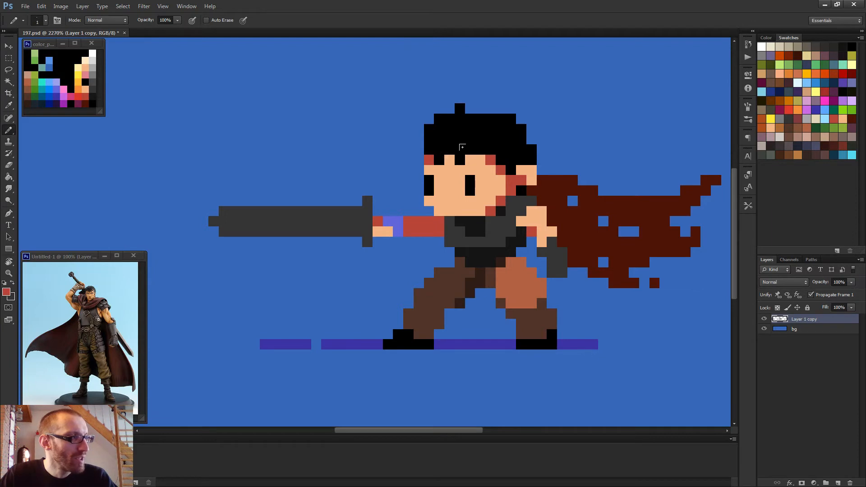
{"action": "left_click", "coordinate": [482, 117], "text": "alt"}
{"action": "key", "text": "e"}
{"action": "left_click", "coordinate": [459, 108]}
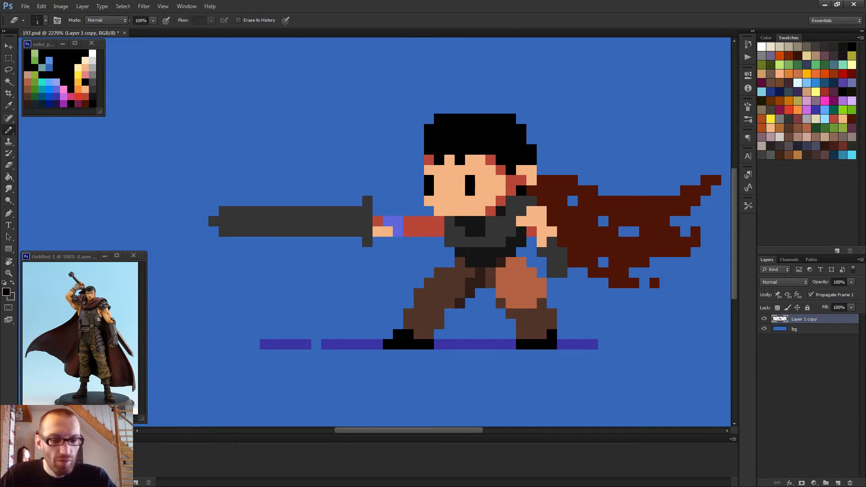
- Paint over the separate fringe pixels with skin tone and draw a short black strip along the front hairline
{"action": "key", "text": "b"}
{"action": "left_click", "coordinate": [472, 157], "text": "alt"}
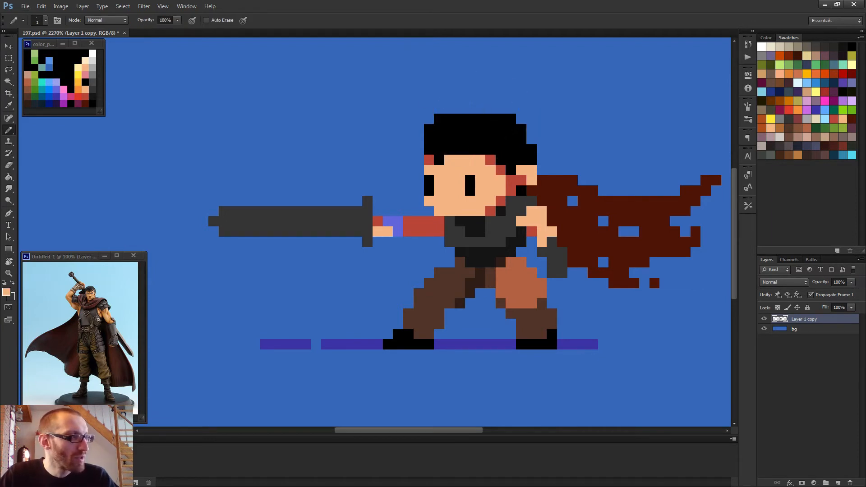
{"action": "scroll", "coordinate": [478, 156], "scroll_direction": "down", "scroll_amount": 1}
{"action": "left_click", "coordinate": [478, 156], "text": "alt"}
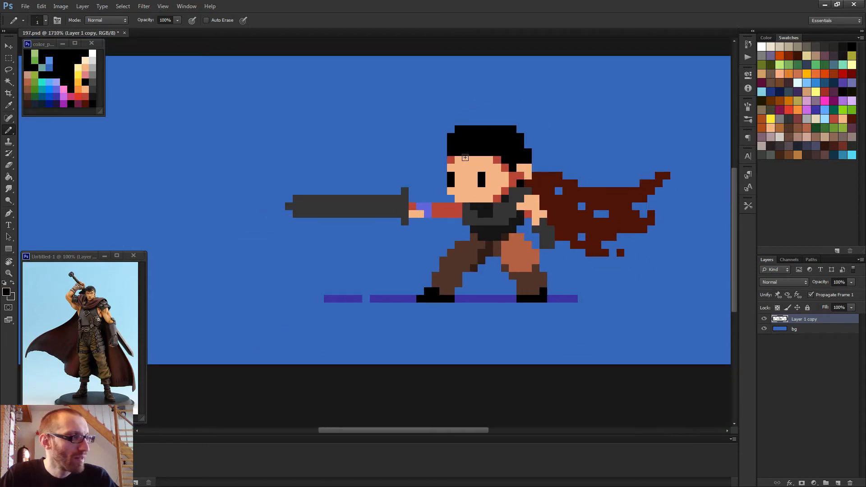
{"action": "left_click_drag", "start_coordinate": [458, 158], "coordinate": [478, 160]}
{"action": "scroll", "coordinate": [511, 158], "scroll_direction": "down", "scroll_amount": 2}
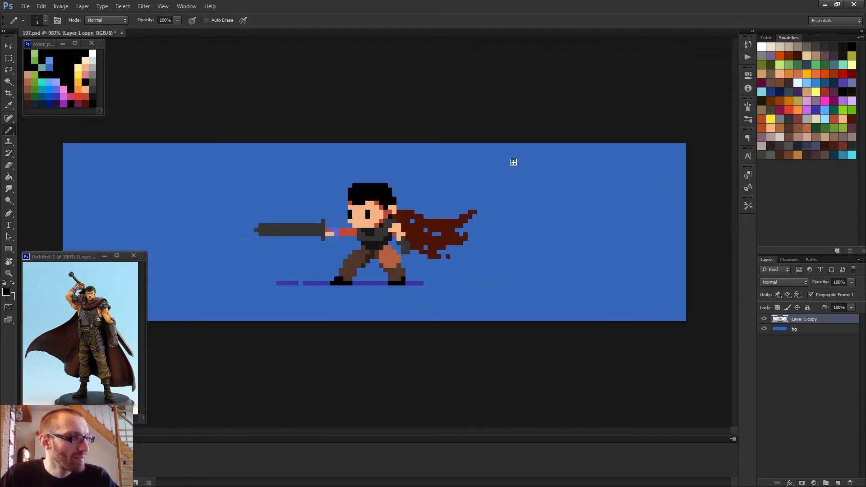
- Erase the corner pixels along the top of the crown to round off the hair outline
{"action": "scroll", "coordinate": [512, 162], "scroll_direction": "down", "scroll_amount": 2}
{"action": "scroll", "coordinate": [374, 219], "scroll_direction": "up", "scroll_amount": 2}
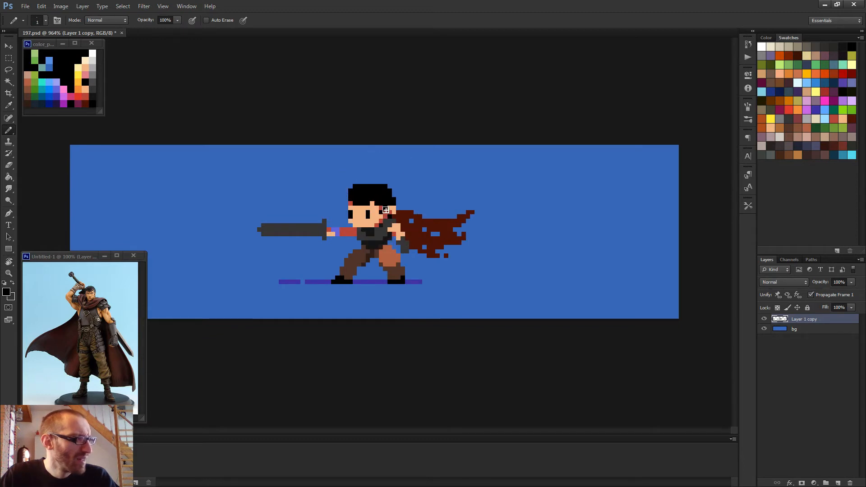
{"action": "scroll", "coordinate": [394, 227], "scroll_direction": "down", "scroll_amount": 2}
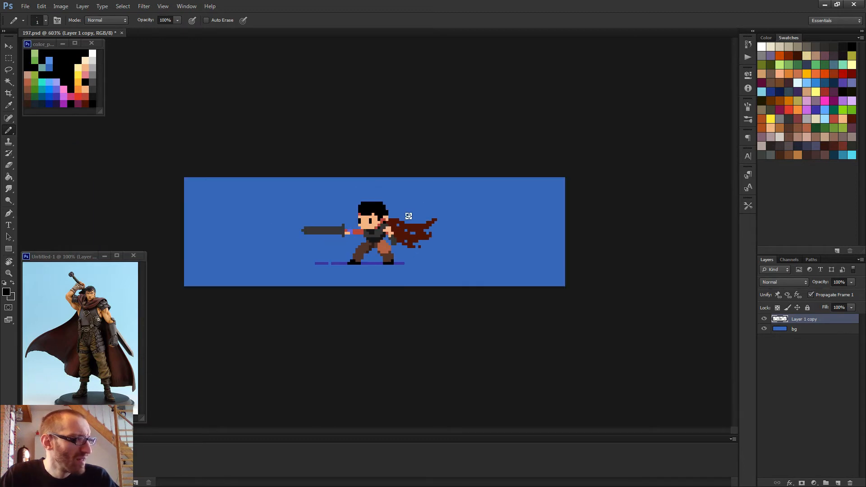
{"action": "scroll", "coordinate": [408, 216], "scroll_direction": "up", "scroll_amount": 1}
{"action": "key", "text": "e"}
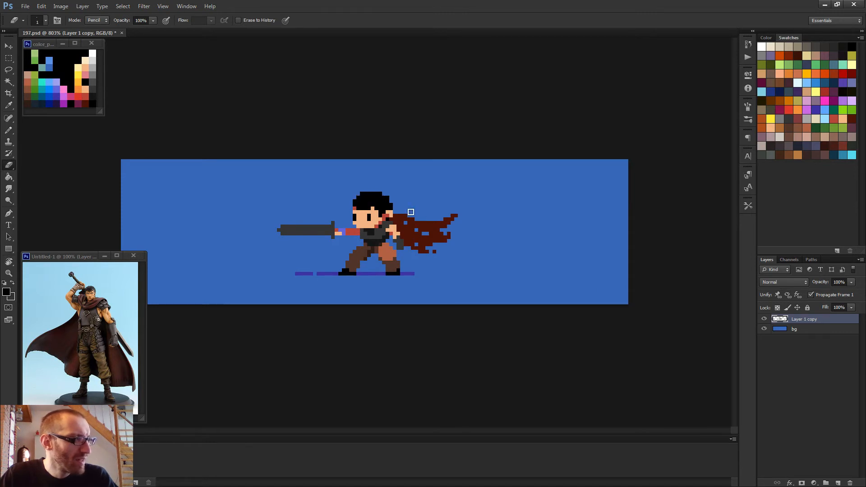
{"action": "scroll", "coordinate": [415, 213], "scroll_direction": "down", "scroll_amount": 2}
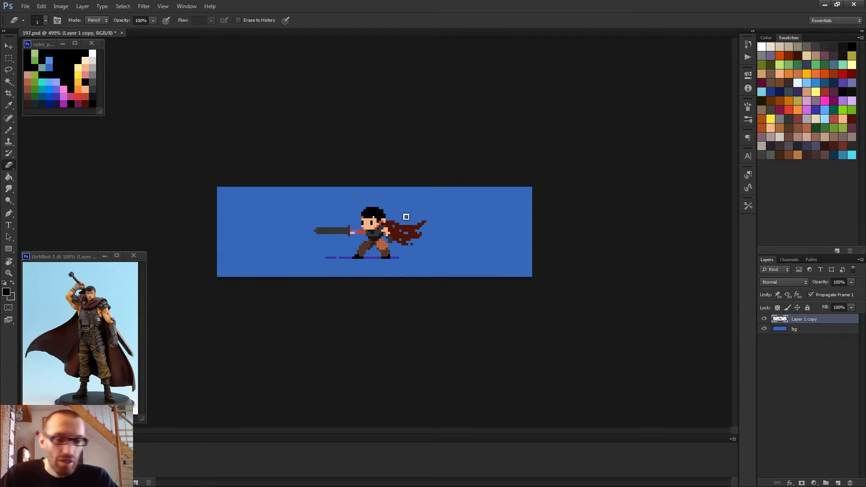
- Cut a small notch into the hairline above the eye by painting over black hair pixels with the face's skin tone
{"action": "key", "text": "b"}
{"action": "scroll", "coordinate": [376, 191], "scroll_direction": "up", "scroll_amount": 3}
{"action": "left_click", "coordinate": [365, 204], "text": "alt"}
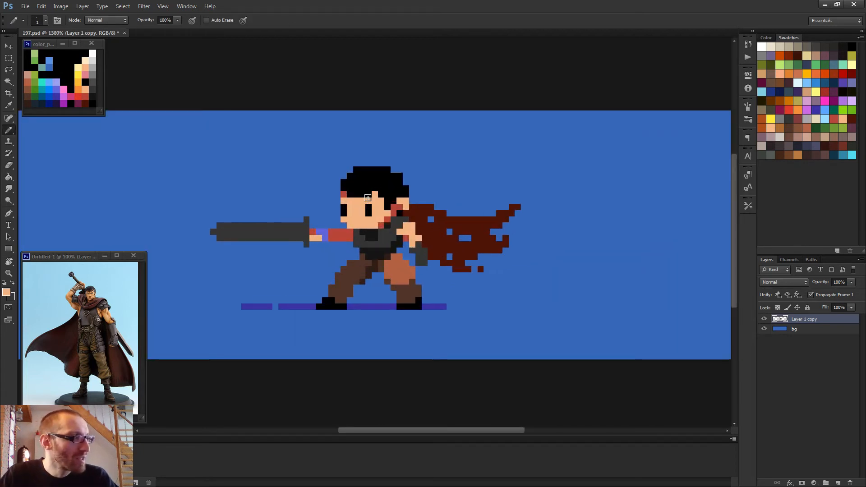
{"action": "scroll", "coordinate": [382, 197], "scroll_direction": "down", "scroll_amount": 3}
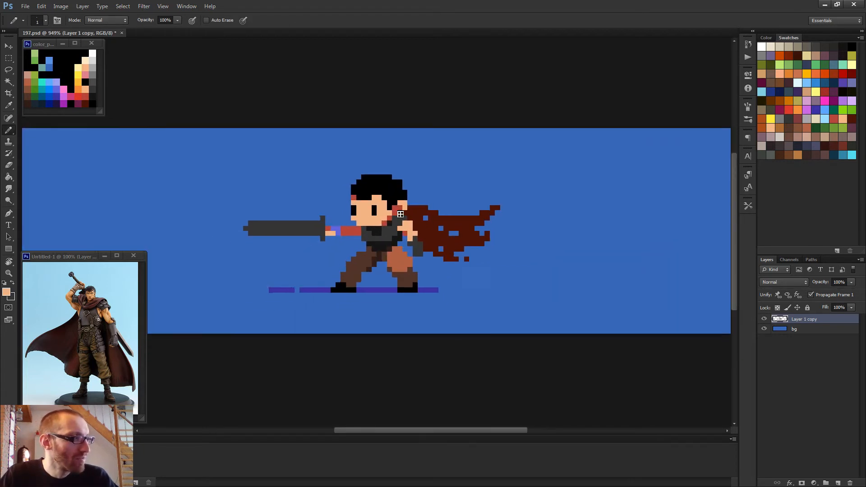
{"action": "scroll", "coordinate": [387, 224], "scroll_direction": "down", "scroll_amount": 2}
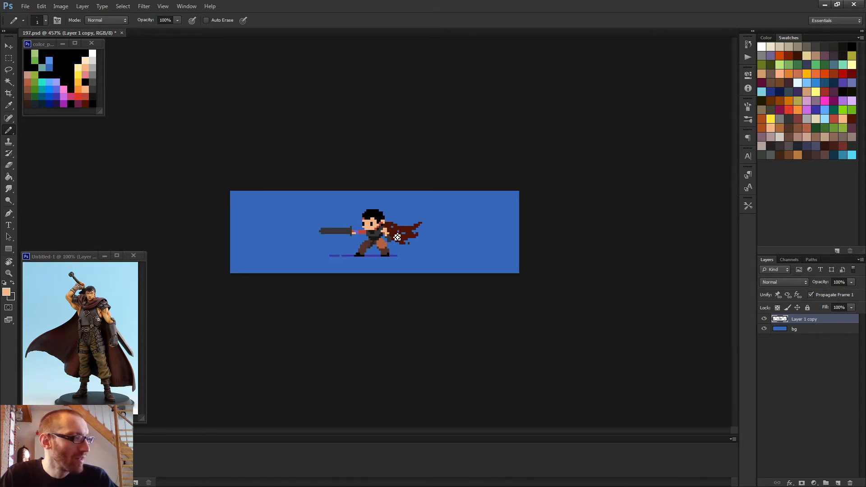
{"action": "scroll", "coordinate": [397, 237], "scroll_direction": "up", "scroll_amount": 2}
{"action": "scroll", "coordinate": [396, 237], "scroll_direction": "down", "scroll_amount": 2}
{"action": "scroll", "coordinate": [434, 241], "scroll_direction": "down", "scroll_amount": 1}
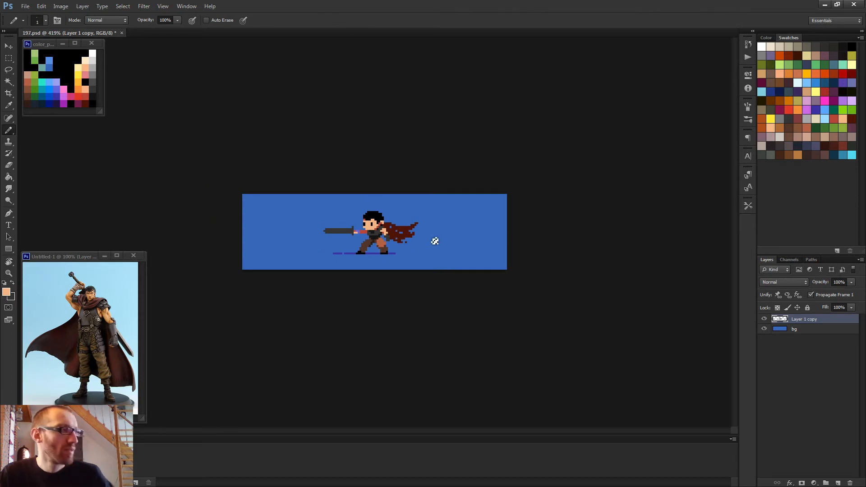
{"action": "scroll", "coordinate": [388, 225], "scroll_direction": "up", "scroll_amount": 3}
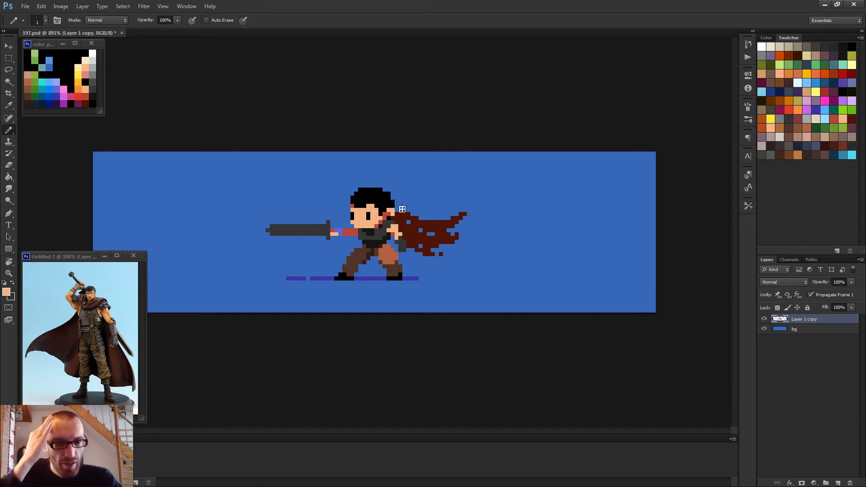
- Extend the forehead notch one pixel higher in skin tone and add a black pixel at the back end of the top hair row
{"action": "scroll", "coordinate": [402, 209], "scroll_direction": "up", "scroll_amount": 4}
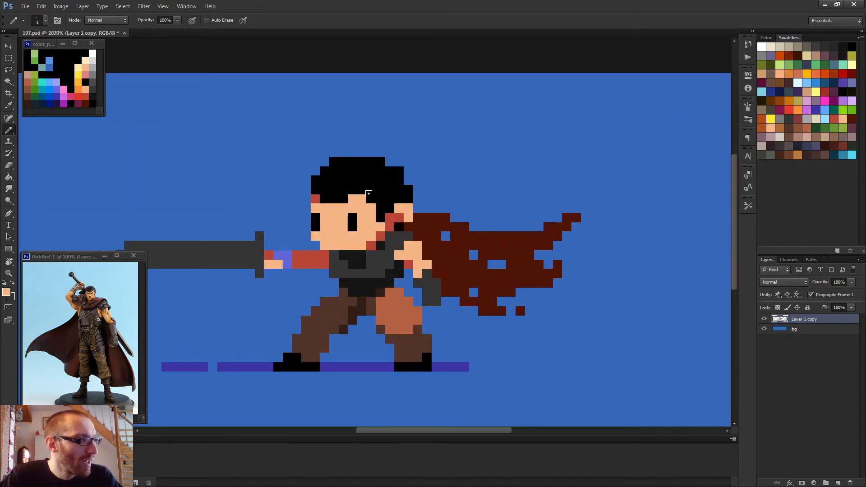
{"action": "scroll", "coordinate": [354, 185], "scroll_direction": "down", "scroll_amount": 6}
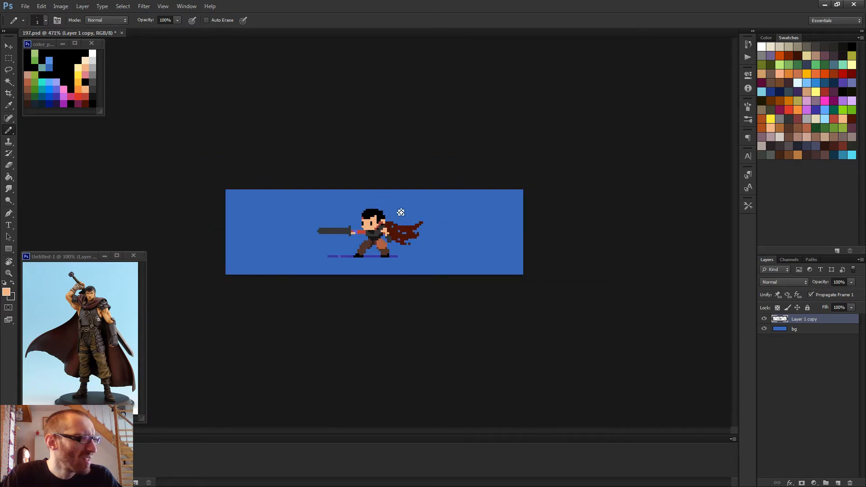
{"action": "scroll", "coordinate": [399, 211], "scroll_direction": "up", "scroll_amount": 2}
{"action": "left_click", "coordinate": [375, 212], "text": "alt"}
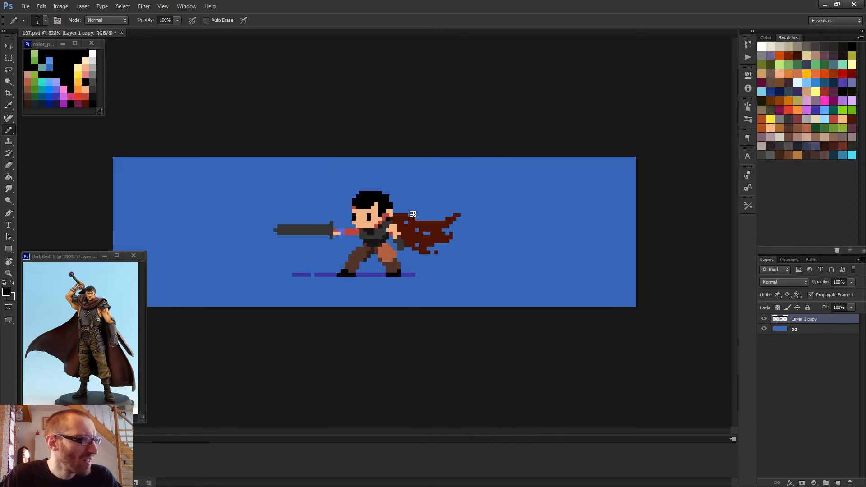
{"action": "scroll", "coordinate": [399, 212], "scroll_direction": "down", "scroll_amount": 1}
{"action": "scroll", "coordinate": [399, 212], "scroll_direction": "down", "scroll_amount": 1}
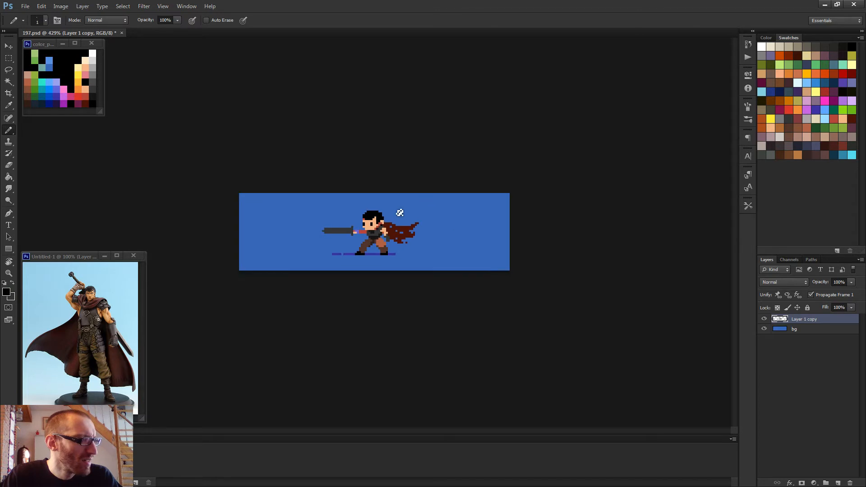
{"action": "scroll", "coordinate": [396, 221], "scroll_direction": "up", "scroll_amount": 2}
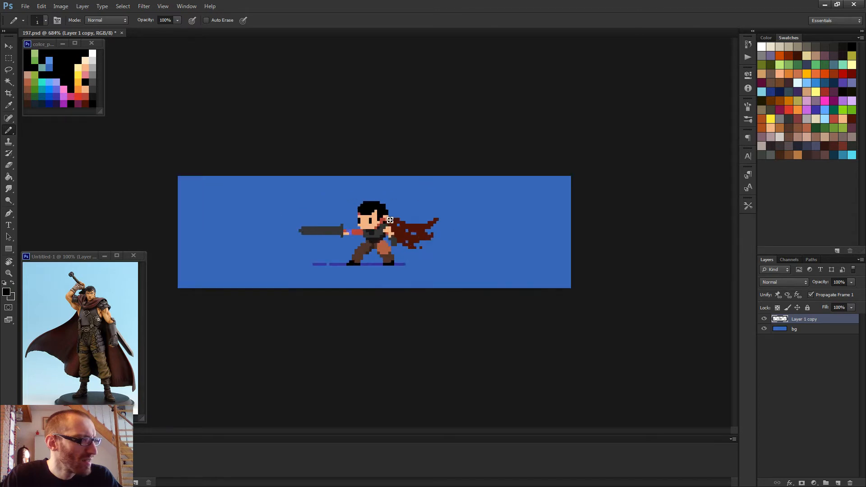
{"action": "key", "text": "e"}
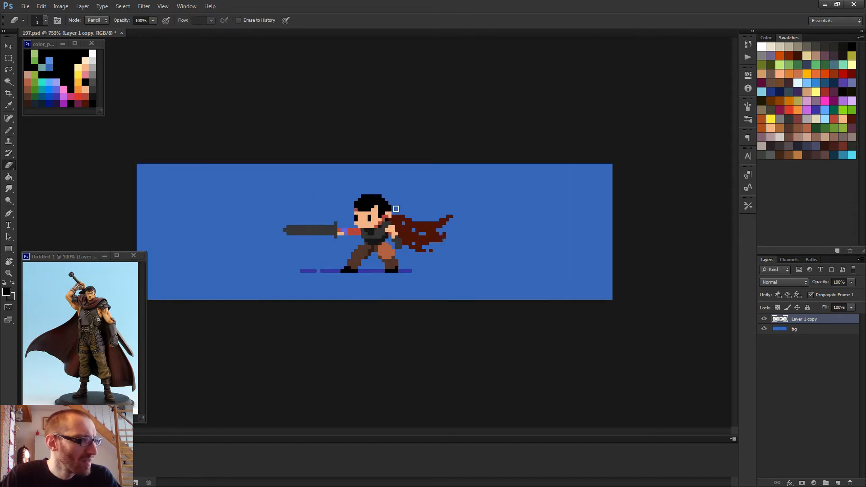
{"action": "key", "text": "b"}
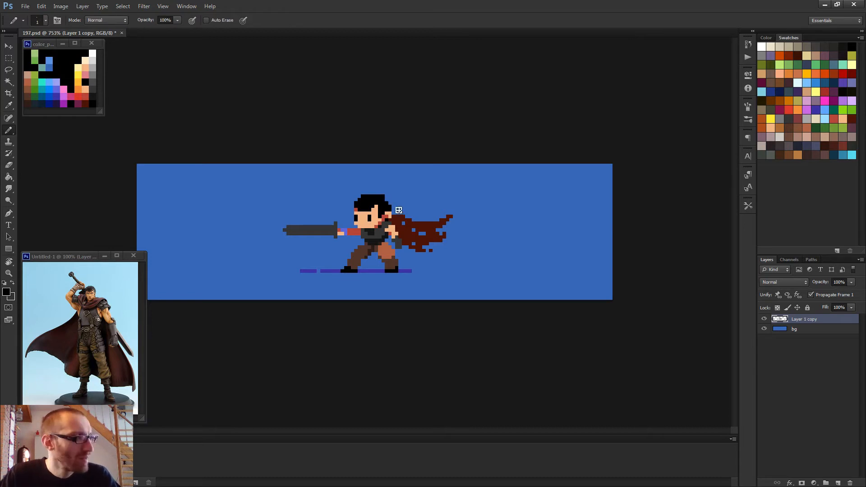
- Narrow and shorten the black sideburn in front of the ear by painting skin-tone pixels over its front and lower end
{"action": "scroll", "coordinate": [428, 217], "scroll_direction": "down", "scroll_amount": 3}
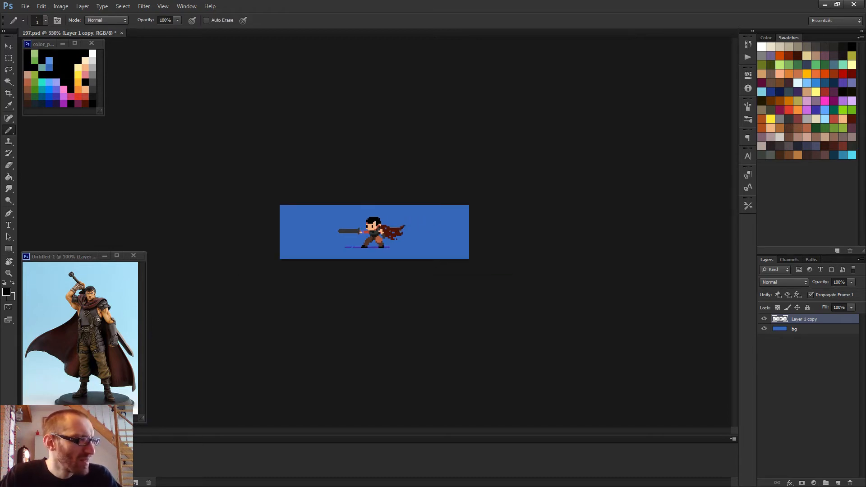
{"action": "scroll", "coordinate": [387, 225], "scroll_direction": "up", "scroll_amount": 5}
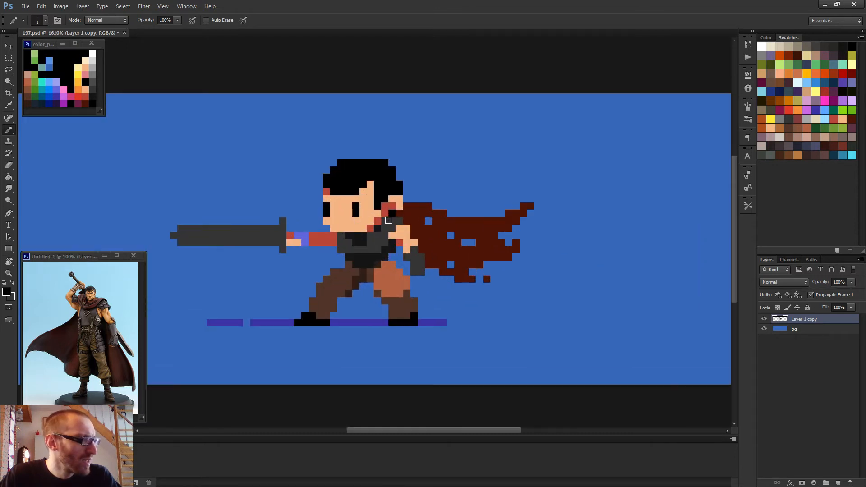
{"action": "scroll", "coordinate": [388, 220], "scroll_direction": "up", "scroll_amount": 2}
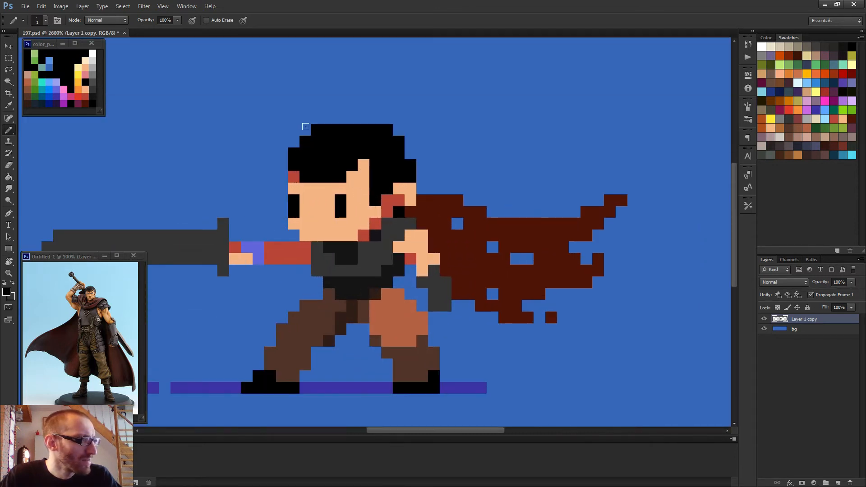
{"action": "left_click", "coordinate": [387, 199]}
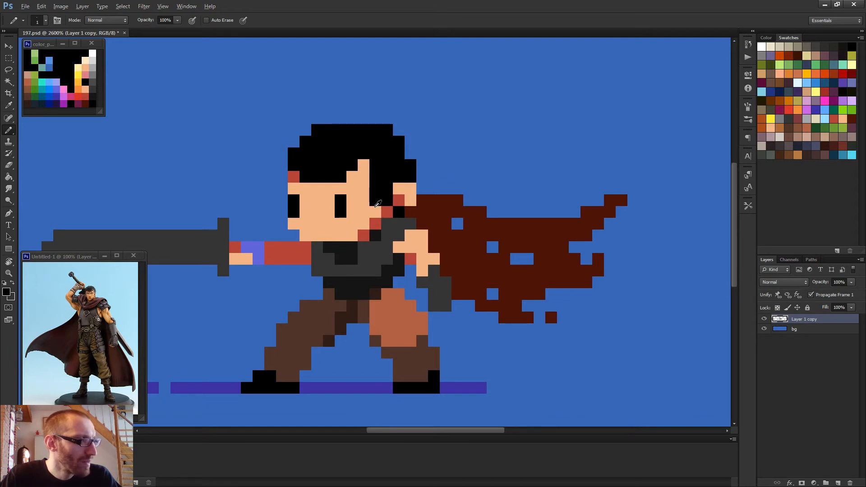
{"action": "left_click", "coordinate": [376, 206], "text": "alt"}
{"action": "scroll", "coordinate": [369, 181], "scroll_direction": "down", "scroll_amount": 5}
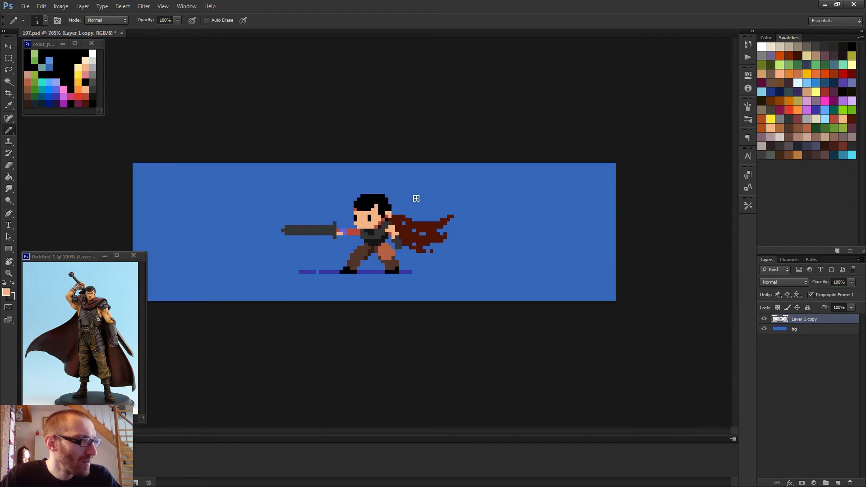
{"action": "scroll", "coordinate": [391, 226], "scroll_direction": "up", "scroll_amount": 5}
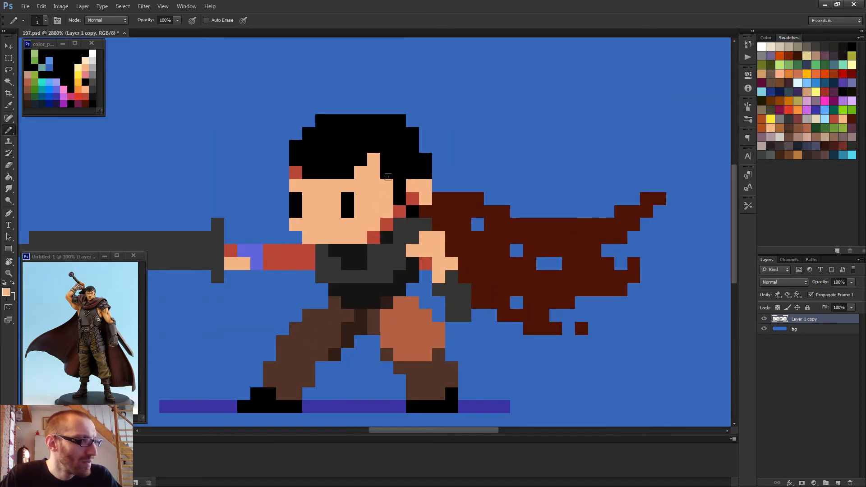
{"action": "left_click", "coordinate": [400, 199]}
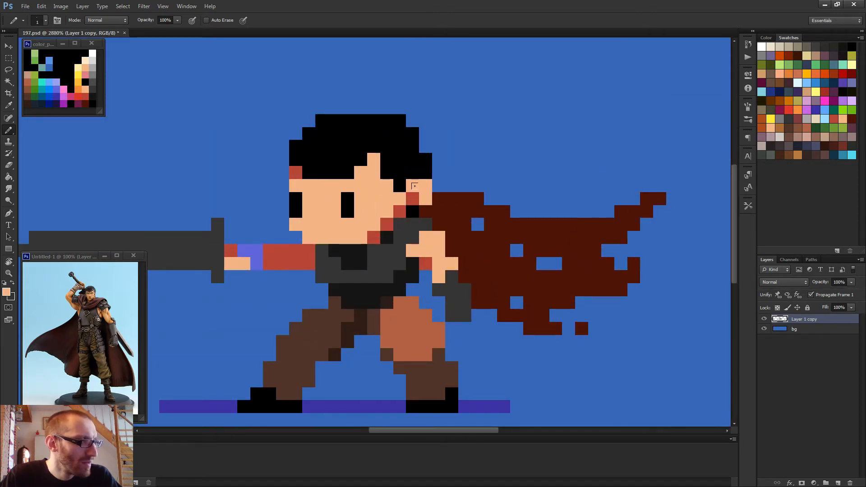
{"action": "scroll", "coordinate": [414, 185], "scroll_direction": "down", "scroll_amount": 6}
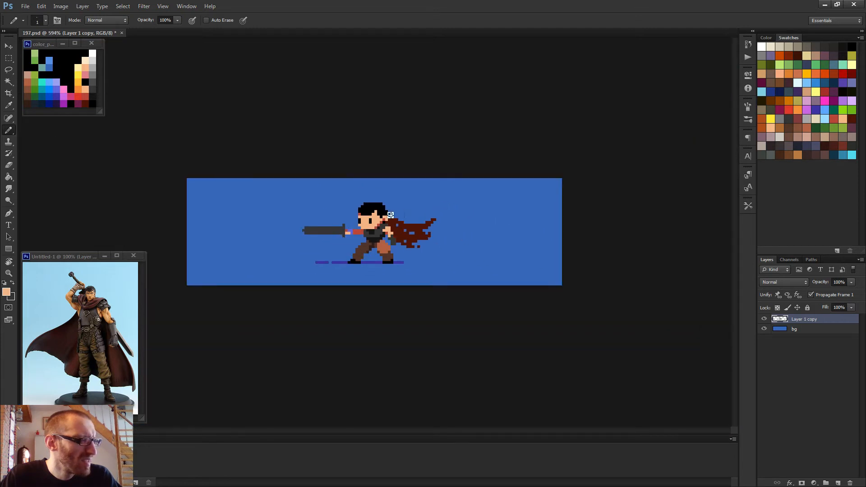
{"action": "scroll", "coordinate": [390, 215], "scroll_direction": "up", "scroll_amount": 1}
{"action": "scroll", "coordinate": [406, 216], "scroll_direction": "down", "scroll_amount": 1}
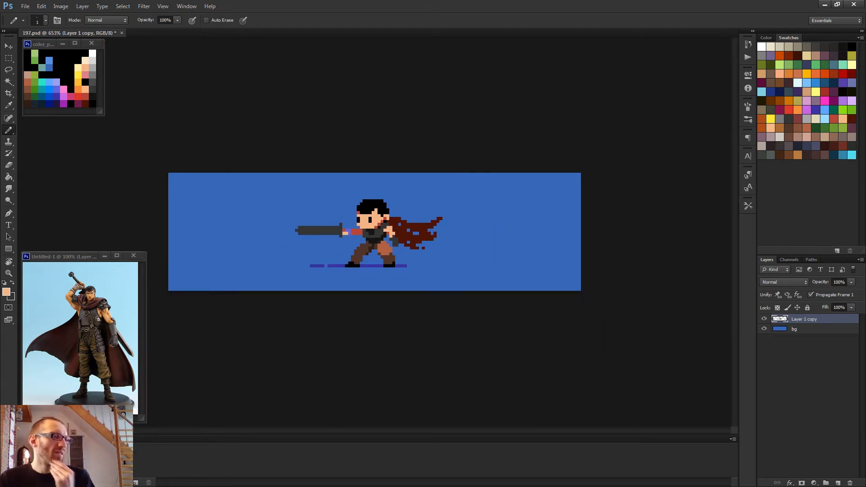
- Fill in the front upper corner of the hair with black pixels
{"action": "scroll", "coordinate": [369, 217], "scroll_direction": "up", "scroll_amount": 7}
{"action": "left_click", "coordinate": [369, 184], "text": "alt"}
{"action": "left_click", "coordinate": [342, 168]}
{"action": "left_click", "coordinate": [332, 178]}
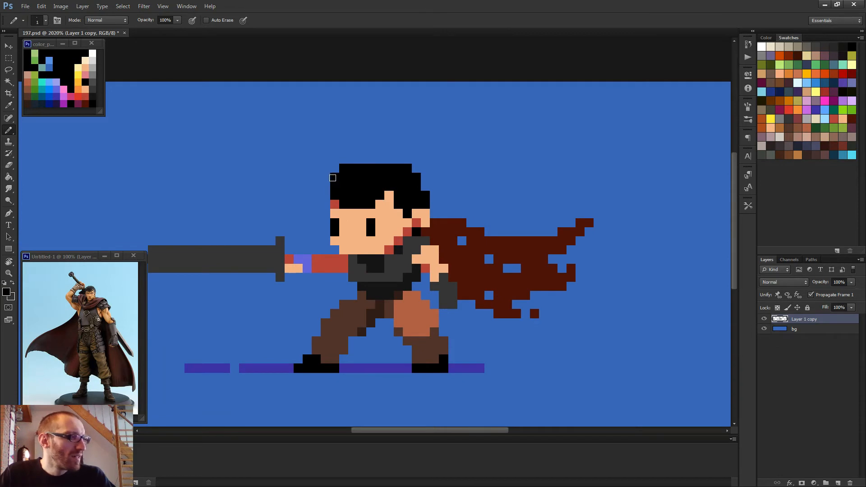
{"action": "scroll", "coordinate": [401, 178], "scroll_direction": "down", "scroll_amount": 4}
- Try lowering the top part of the hair by one pixel, and undo the move
{"action": "key", "text": "m"}
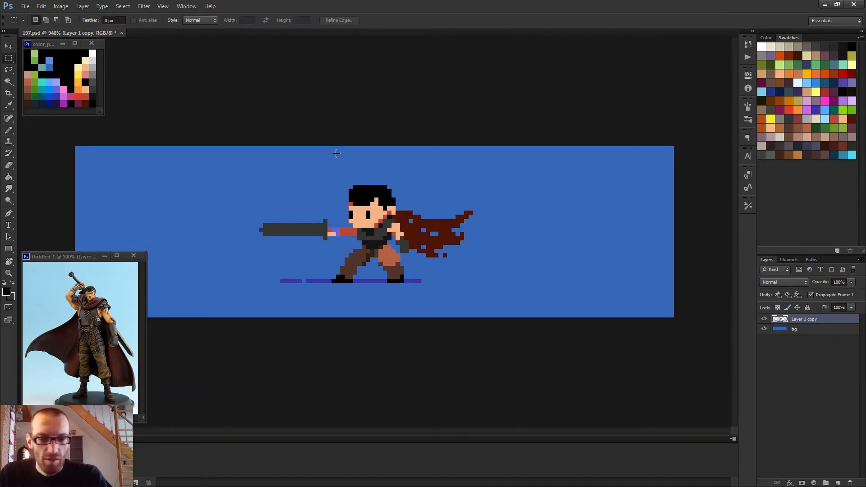
{"action": "left_click_drag", "start_coordinate": [319, 158], "coordinate": [421, 193]}
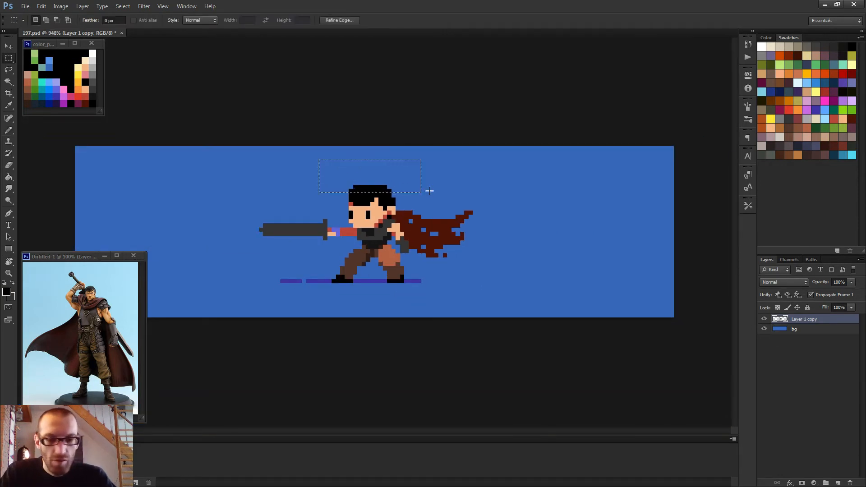
{"action": "key", "text": "v"}
{"action": "key", "text": "Down"}
{"action": "key", "text": "ctrl+d"}
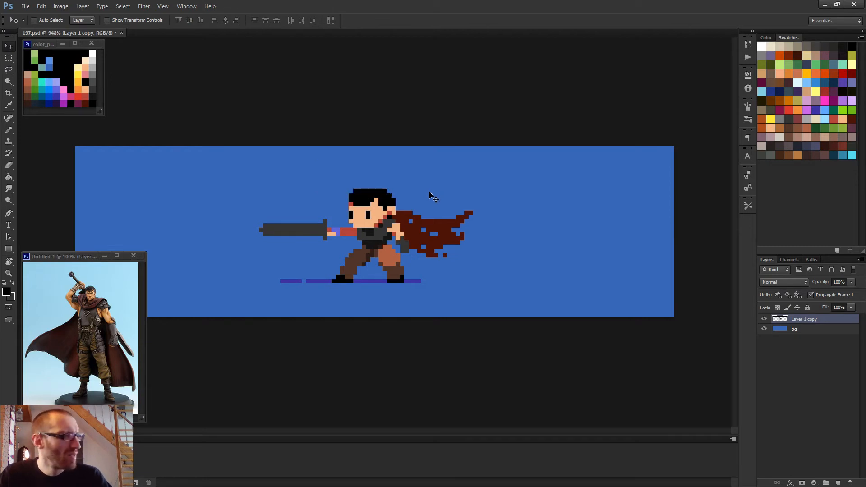
{"action": "scroll", "coordinate": [429, 195], "scroll_direction": "down", "scroll_amount": 3}
{"action": "key", "text": "ctrl+alt+z"}
{"action": "key", "text": "ctrl+alt+z"}
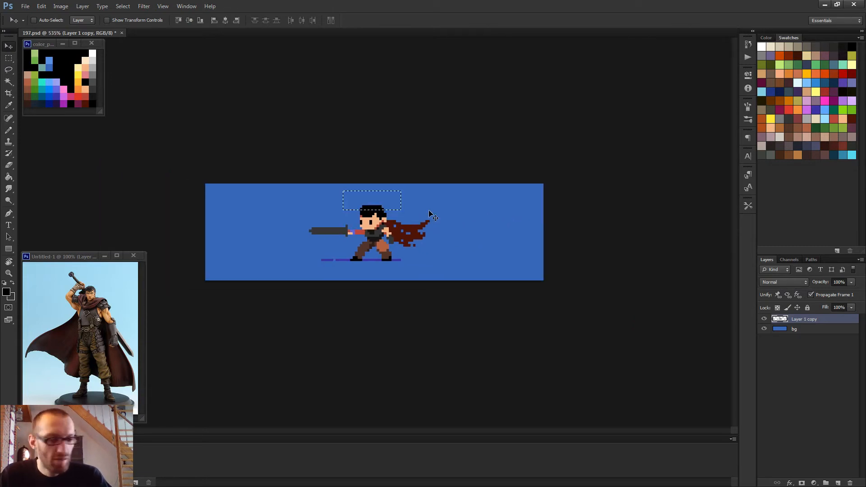
{"action": "key", "text": "ctrl+d"}
- Square off the back upper corner of the hair with black pixels
{"action": "key", "text": "b"}
{"action": "scroll", "coordinate": [415, 210], "scroll_direction": "up", "scroll_amount": 4}
{"action": "scroll", "coordinate": [415, 209], "scroll_direction": "up", "scroll_amount": 4}
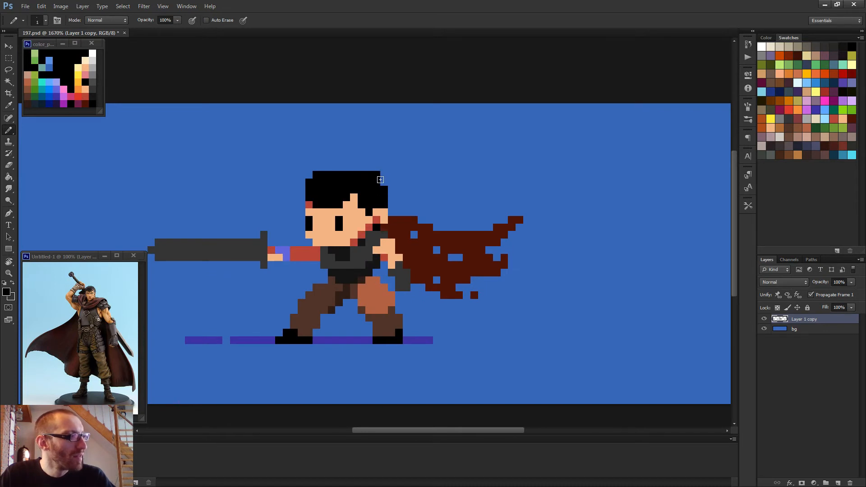
{"action": "scroll", "coordinate": [344, 192], "scroll_direction": "down", "scroll_amount": 6}
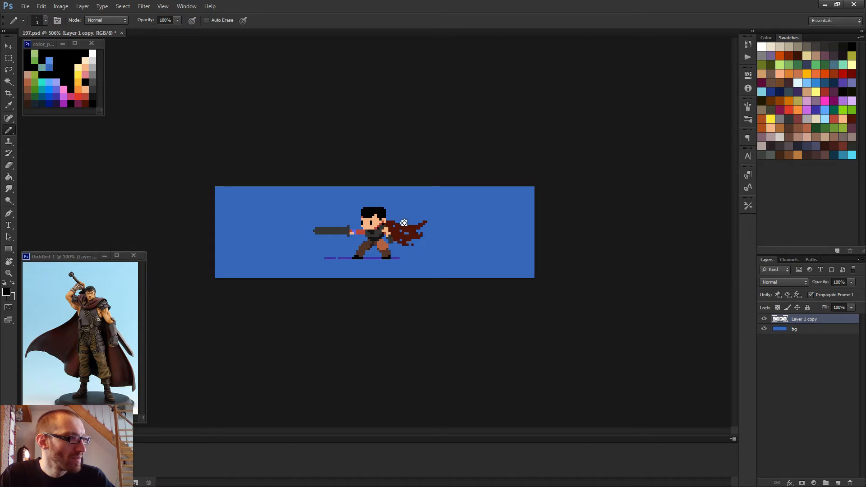
{"action": "scroll", "coordinate": [405, 225], "scroll_direction": "down", "scroll_amount": 1}
{"action": "scroll", "coordinate": [406, 225], "scroll_direction": "up", "scroll_amount": 2}
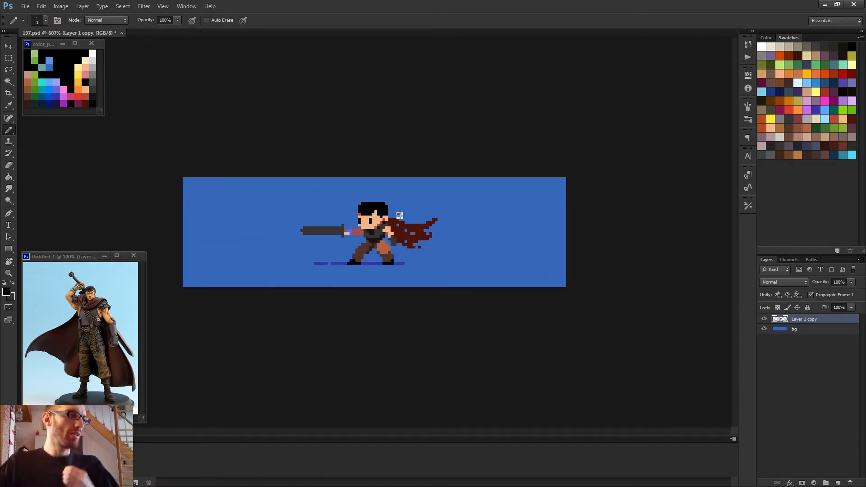
- Shade the rear of the face from the temple down to the jaw and beside the ear with the red shadow colour
{"action": "scroll", "coordinate": [374, 229], "scroll_direction": "up", "scroll_amount": 2}
{"action": "scroll", "coordinate": [374, 229], "scroll_direction": "up", "scroll_amount": 2}
{"action": "left_click", "coordinate": [402, 206], "text": "alt"}
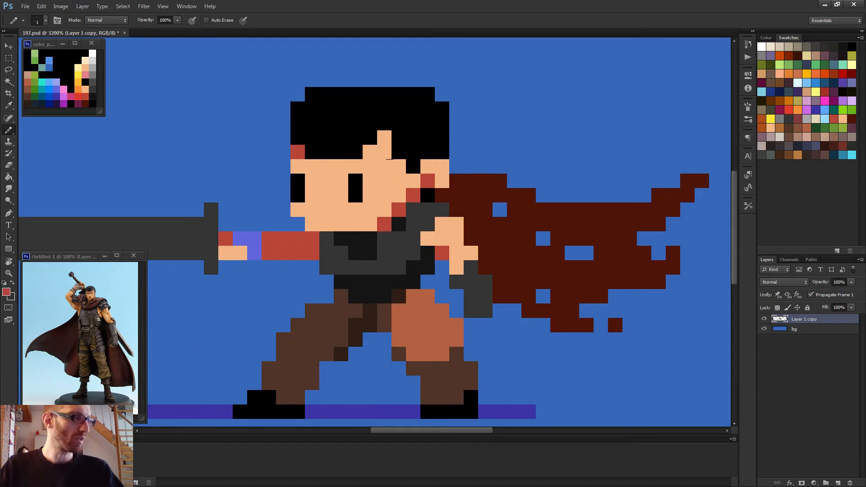
{"action": "left_click_drag", "start_coordinate": [391, 158], "coordinate": [398, 201]}
{"action": "left_click", "coordinate": [413, 181]}
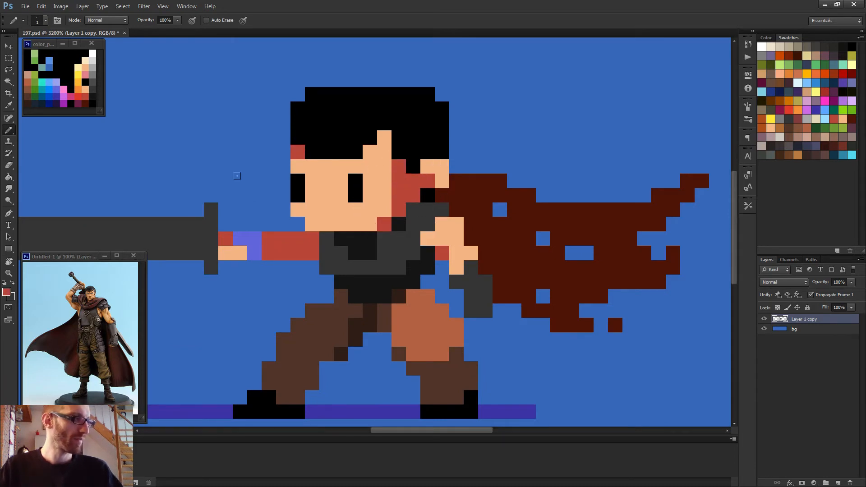
- Recolour the lower front pixel of the ear with the pink palette colour
{"action": "left_click", "coordinate": [87, 73], "text": "alt"}
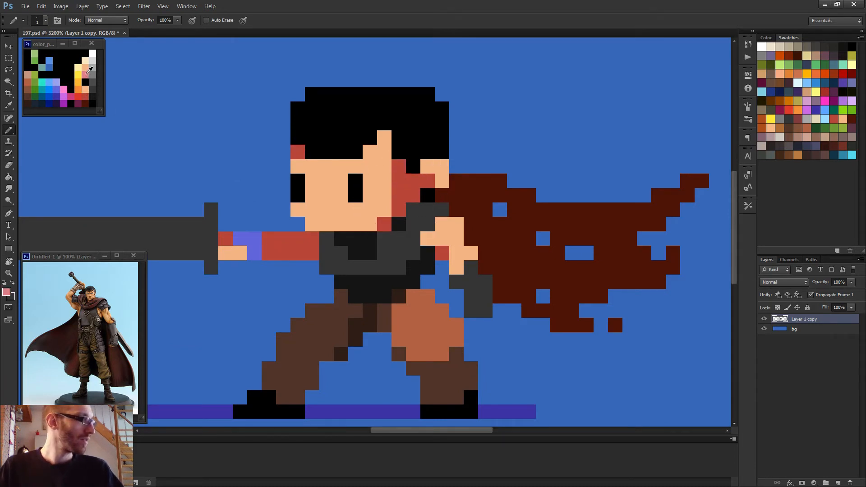
{"action": "left_click", "coordinate": [427, 180]}
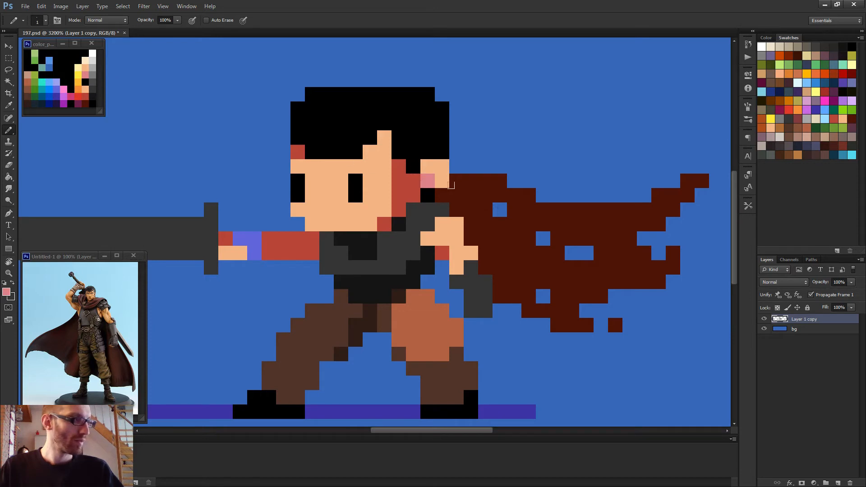
{"action": "scroll", "coordinate": [451, 185], "scroll_direction": "down", "scroll_amount": 8}
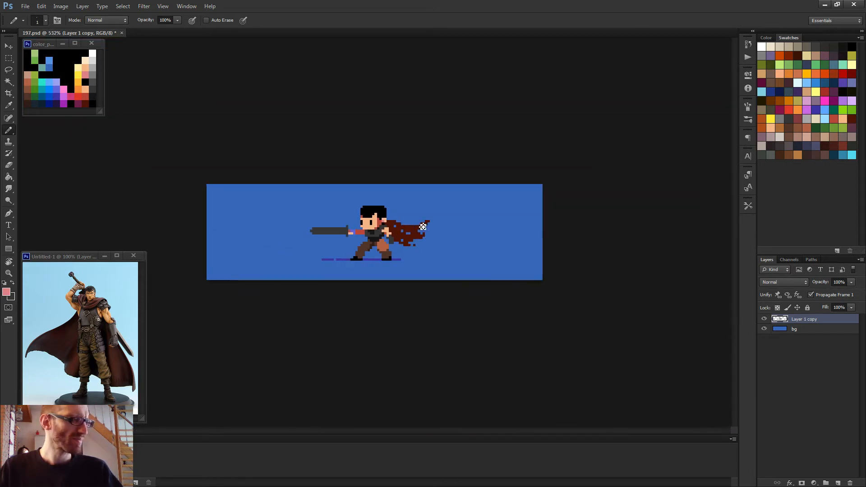
{"action": "scroll", "coordinate": [383, 216], "scroll_direction": "up", "scroll_amount": 4}
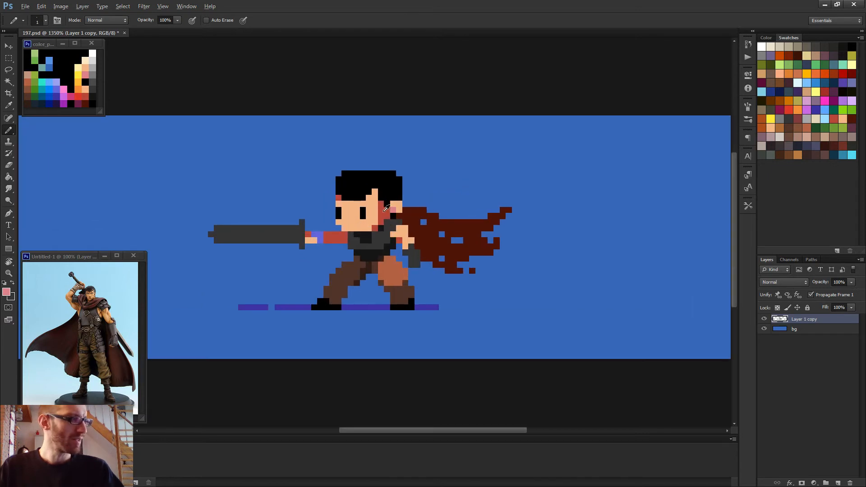
- Try a straighter hairline by filling the skin notch with black and extending the forehead skin up one pixel row
{"action": "left_click", "coordinate": [377, 193], "text": "alt"}
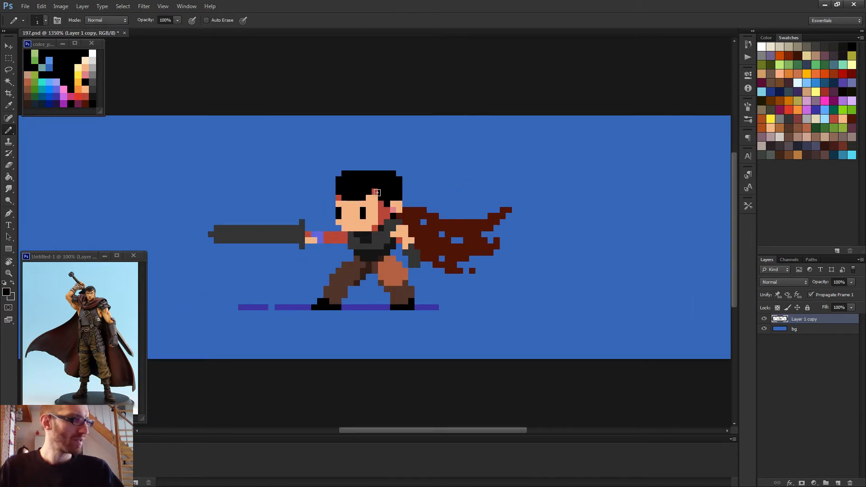
{"action": "scroll", "coordinate": [402, 211], "scroll_direction": "down", "scroll_amount": 4}
{"action": "scroll", "coordinate": [402, 212], "scroll_direction": "up", "scroll_amount": 4}
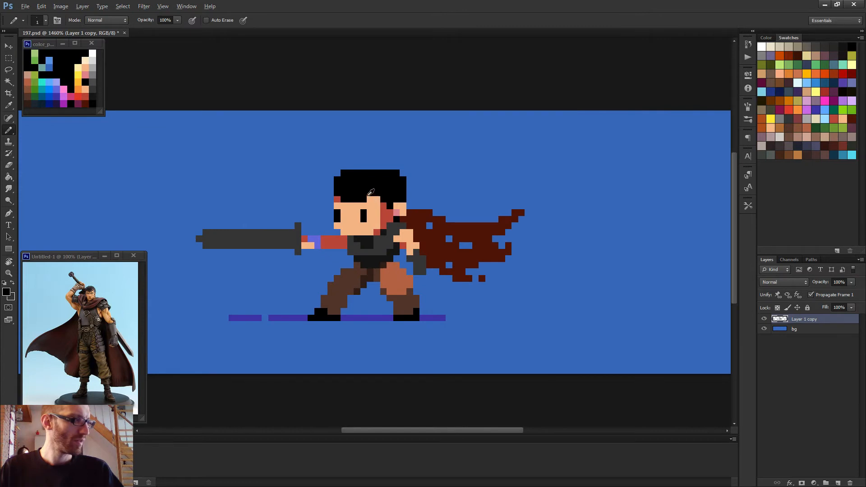
{"action": "scroll", "coordinate": [379, 202], "scroll_direction": "down", "scroll_amount": 4}
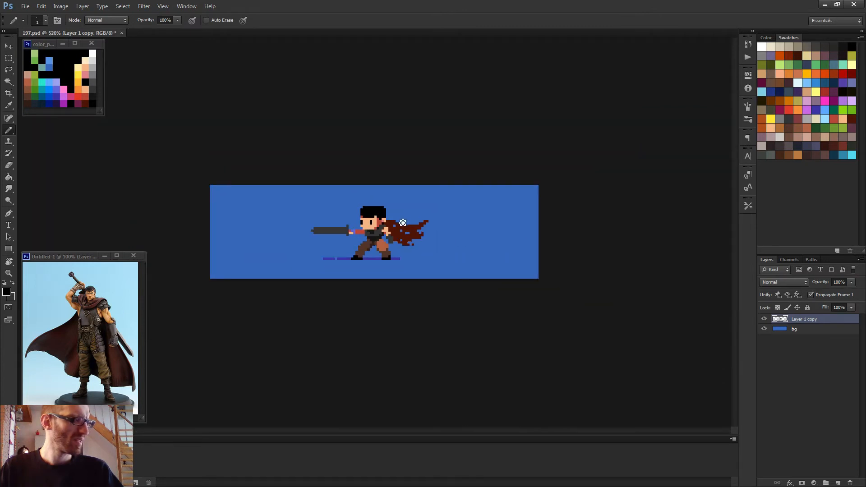
{"action": "scroll", "coordinate": [375, 223], "scroll_direction": "up", "scroll_amount": 2}
{"action": "scroll", "coordinate": [375, 223], "scroll_direction": "up", "scroll_amount": 2}
{"action": "left_click", "coordinate": [375, 223], "text": "alt"}
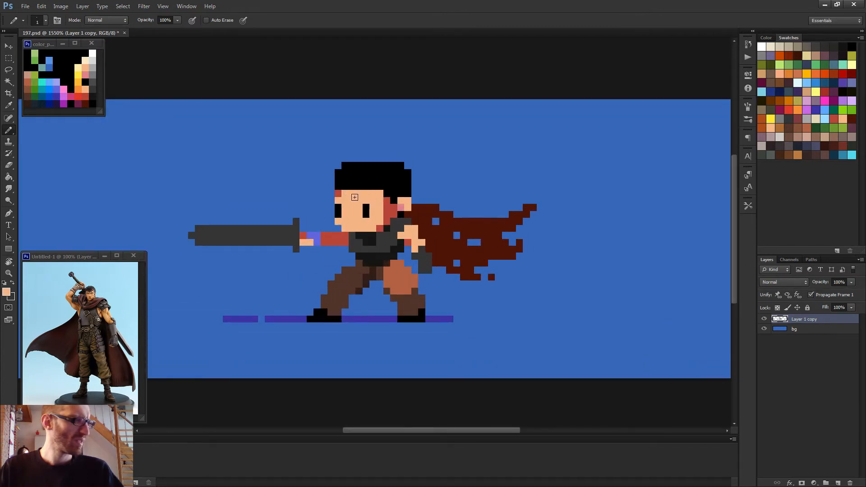
{"action": "left_click", "coordinate": [388, 189], "text": "alt"}
{"action": "scroll", "coordinate": [389, 190], "scroll_direction": "down", "scroll_amount": 4}
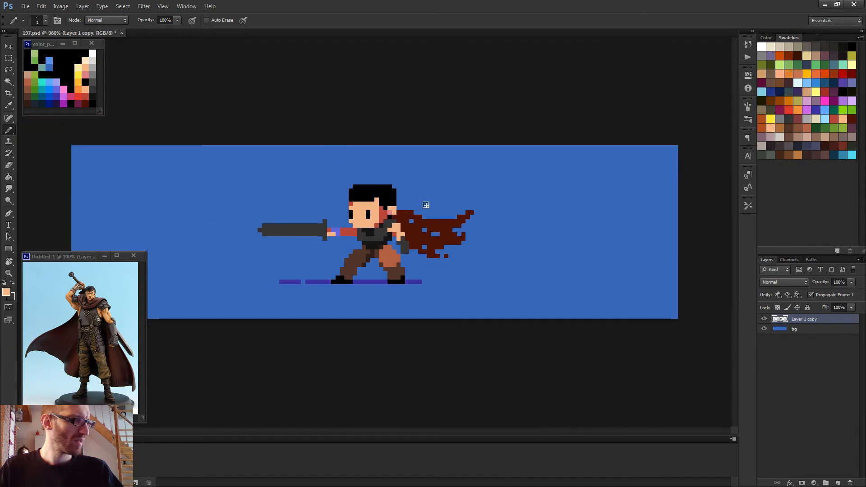
{"action": "scroll", "coordinate": [426, 219], "scroll_direction": "down", "scroll_amount": 2}
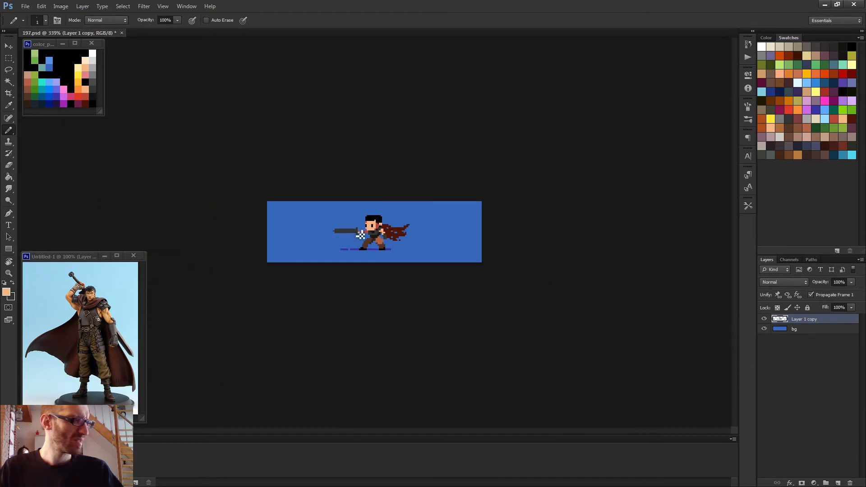
{"action": "scroll", "coordinate": [374, 230], "scroll_direction": "up", "scroll_amount": 4}
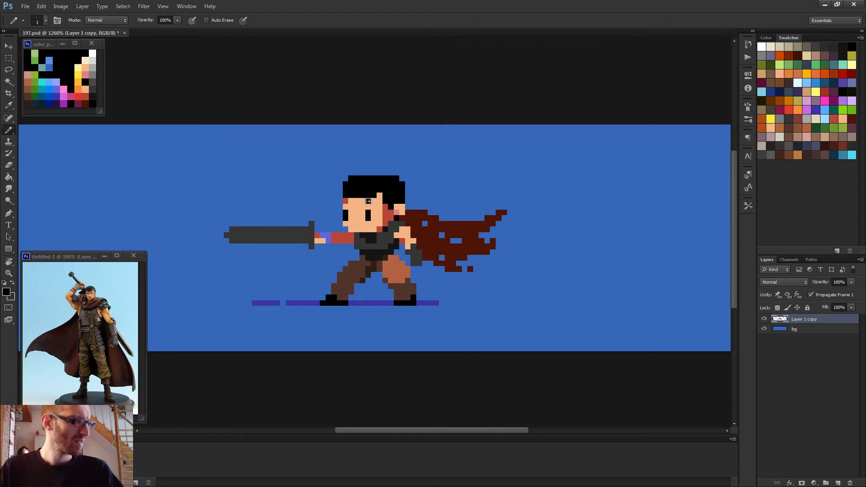
{"action": "scroll", "coordinate": [414, 221], "scroll_direction": "down", "scroll_amount": 2}
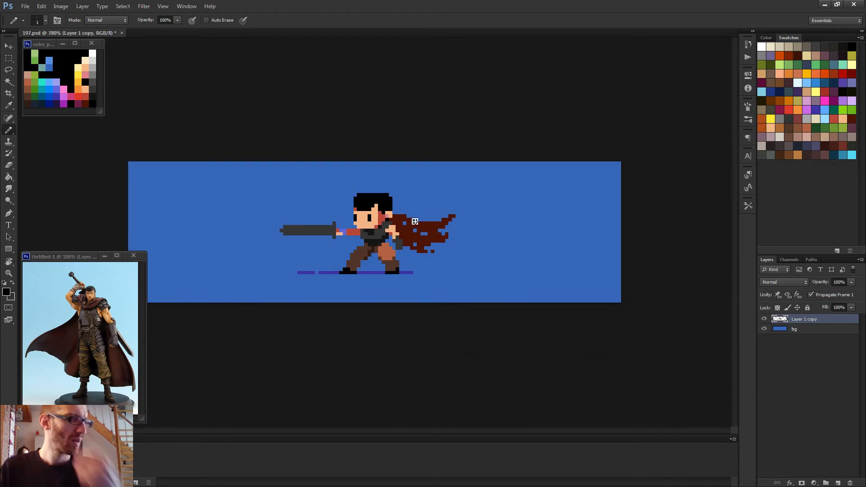
{"action": "scroll", "coordinate": [414, 222], "scroll_direction": "down", "scroll_amount": 2}
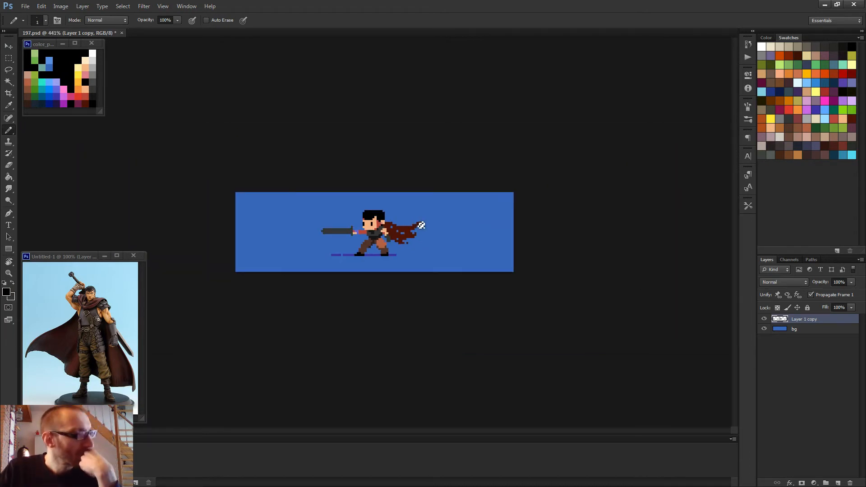
{"action": "scroll", "coordinate": [421, 225], "scroll_direction": "down", "scroll_amount": 1}
{"action": "scroll", "coordinate": [389, 223], "scroll_direction": "up", "scroll_amount": 3}
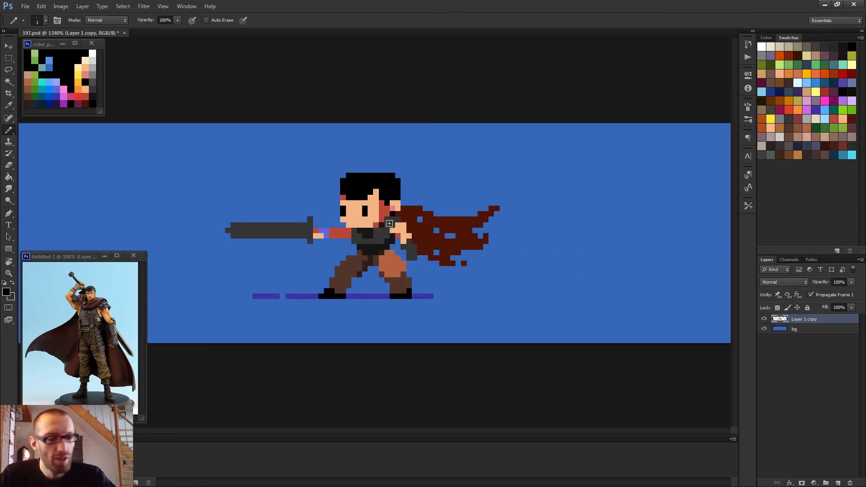
- Paint a dark blue highlight across the top and front of the hair, keeping the upper corner pixels black
{"action": "scroll", "coordinate": [390, 223], "scroll_direction": "up", "scroll_amount": 2}
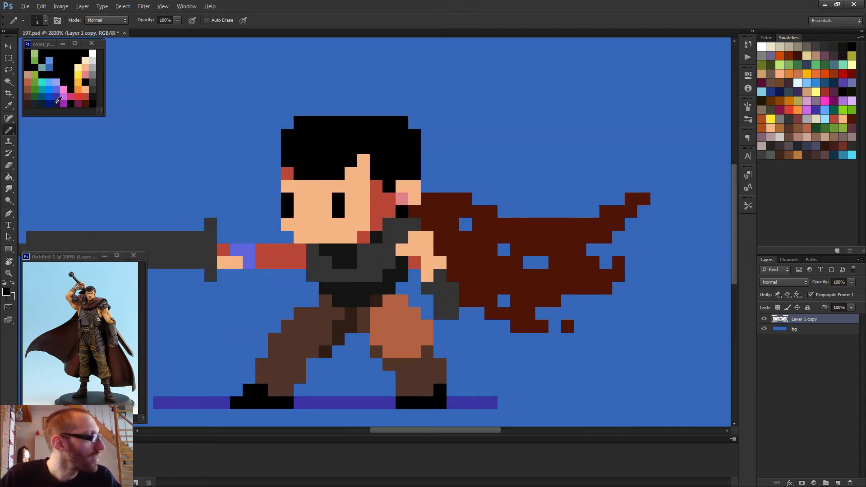
{"action": "left_click", "coordinate": [56, 102], "text": "alt"}
{"action": "left_click_drag", "start_coordinate": [293, 119], "coordinate": [378, 120]}
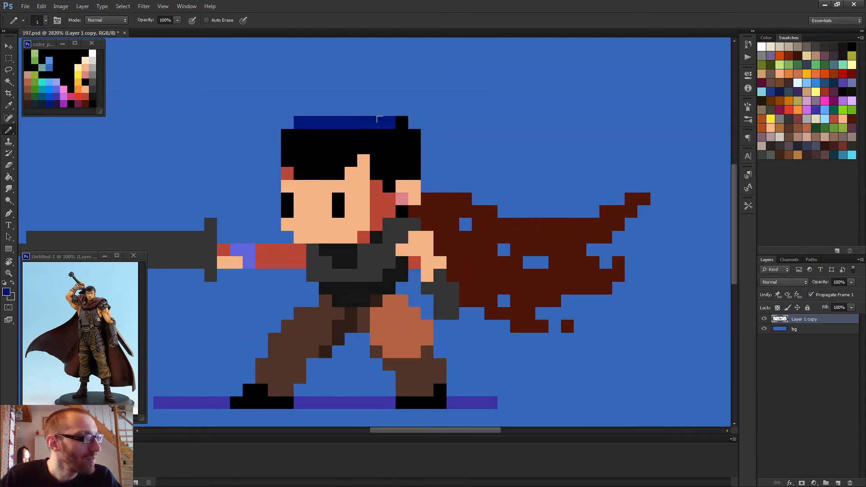
{"action": "left_click", "coordinate": [332, 129], "text": "alt"}
{"action": "left_click", "coordinate": [298, 123]}
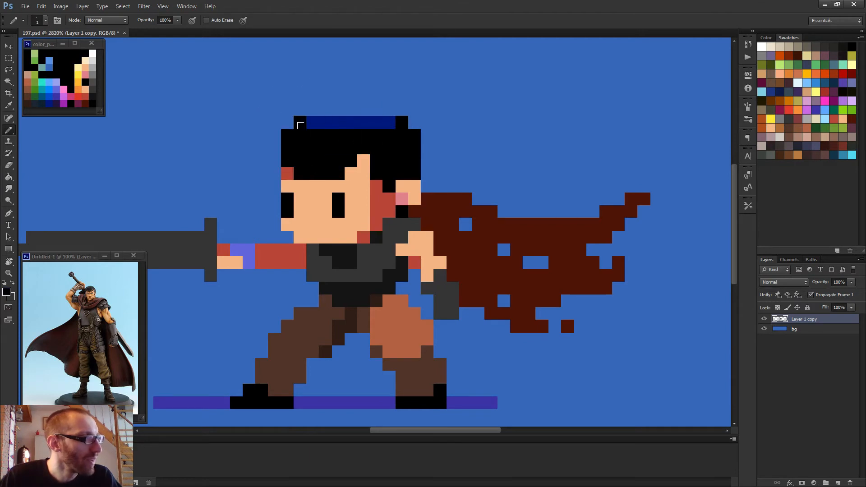
{"action": "left_click", "coordinate": [363, 122], "text": "alt"}
{"action": "mouse_move", "coordinate": [297, 134]}
{"action": "left_mouse_down"}
{"action": "mouse_move", "coordinate": [390, 128]}
{"action": "mouse_move", "coordinate": [384, 140]}
{"action": "mouse_move", "coordinate": [296, 133]}
{"action": "mouse_move", "coordinate": [298, 145]}
{"action": "mouse_move", "coordinate": [316, 152]}
{"action": "mouse_move", "coordinate": [335, 150]}
{"action": "left_mouse_up"}
{"action": "scroll", "coordinate": [415, 159], "scroll_direction": "down", "scroll_amount": 3}
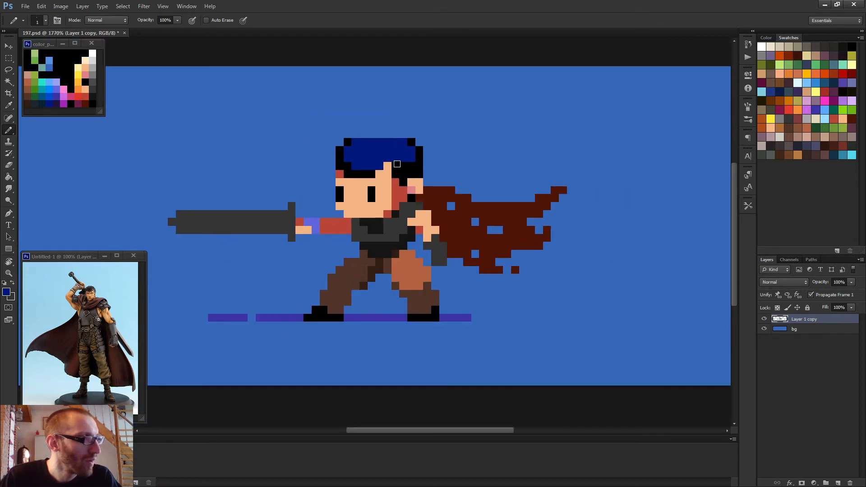
- Place a black pixel above the skin notch and extend the dark blue highlight behind it
{"action": "left_click", "coordinate": [401, 165], "text": "alt"}
{"action": "left_click", "coordinate": [387, 158]}
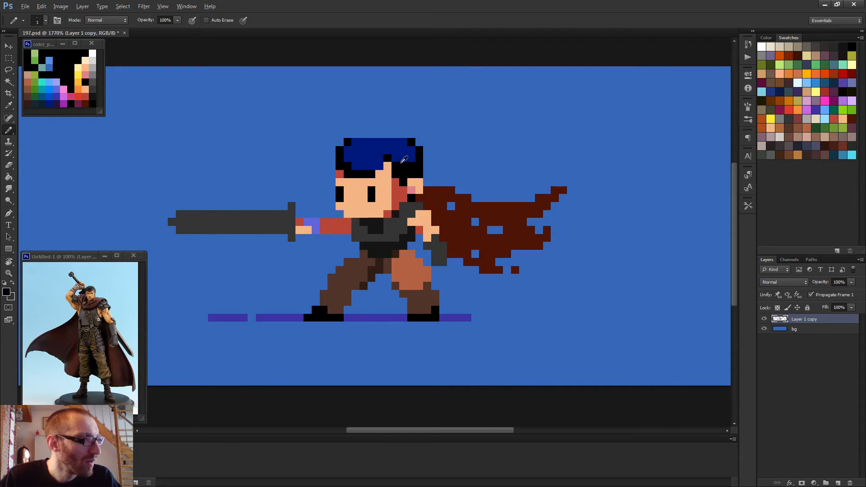
{"action": "left_click", "coordinate": [401, 161], "text": "alt"}
{"action": "scroll", "coordinate": [451, 189], "scroll_direction": "down", "scroll_amount": 4}
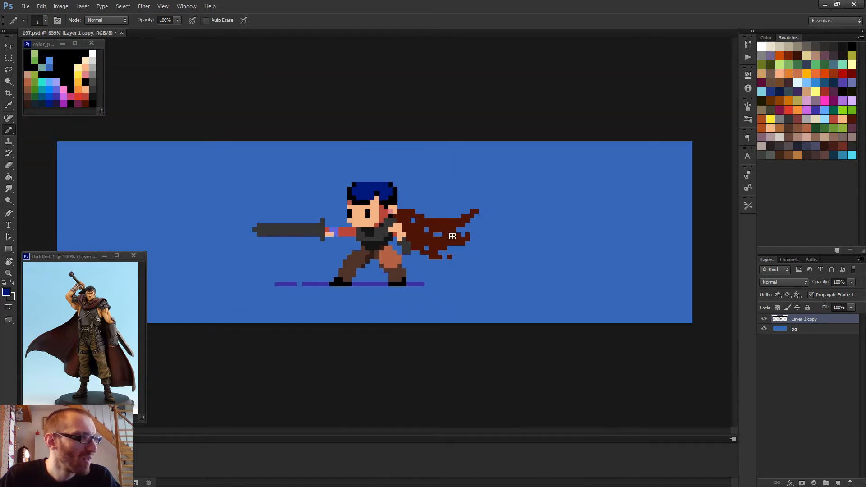
- Trim the lower edge of the blue hair highlight and its rear lower corner with black pixels
{"action": "scroll", "coordinate": [399, 218], "scroll_direction": "up", "scroll_amount": 3}
{"action": "scroll", "coordinate": [381, 203], "scroll_direction": "up", "scroll_amount": 2}
{"action": "left_click", "coordinate": [336, 185], "text": "alt"}
{"action": "left_click_drag", "start_coordinate": [319, 177], "coordinate": [353, 176]}
{"action": "left_click", "coordinate": [384, 177]}
{"action": "left_click", "coordinate": [373, 177]}
{"action": "left_click", "coordinate": [378, 156], "text": "alt"}
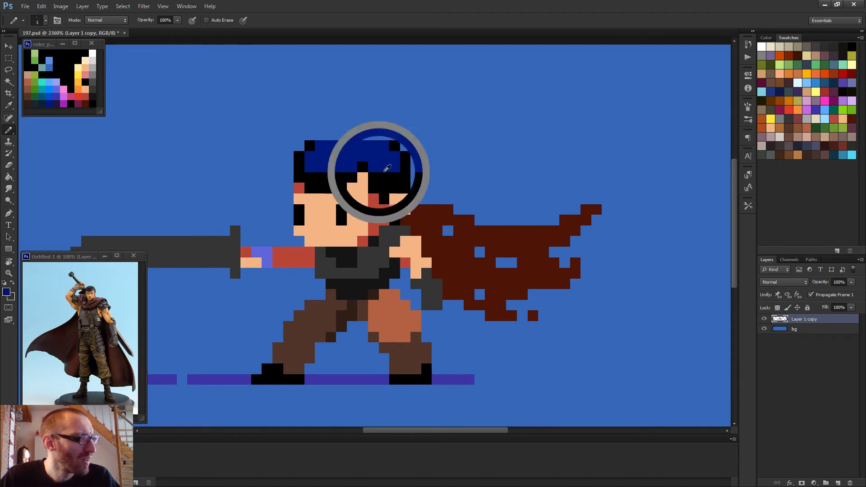
{"action": "left_click", "coordinate": [397, 169]}
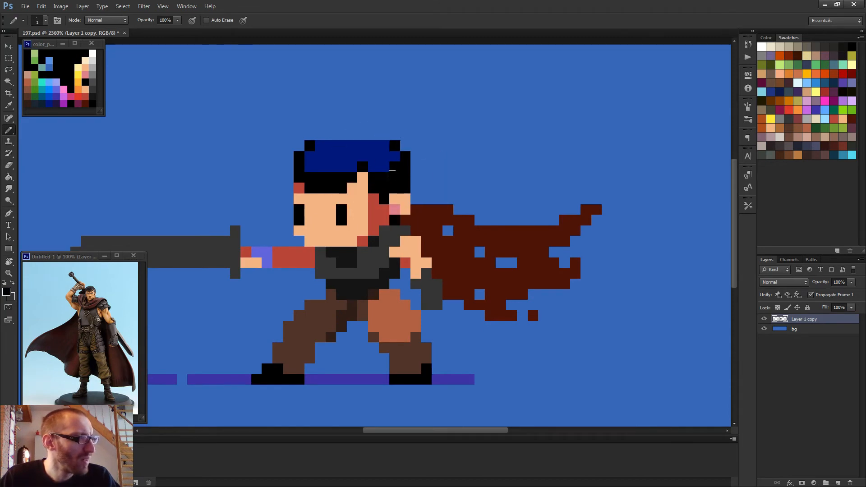
{"action": "scroll", "coordinate": [435, 228], "scroll_direction": "down", "scroll_amount": 6}
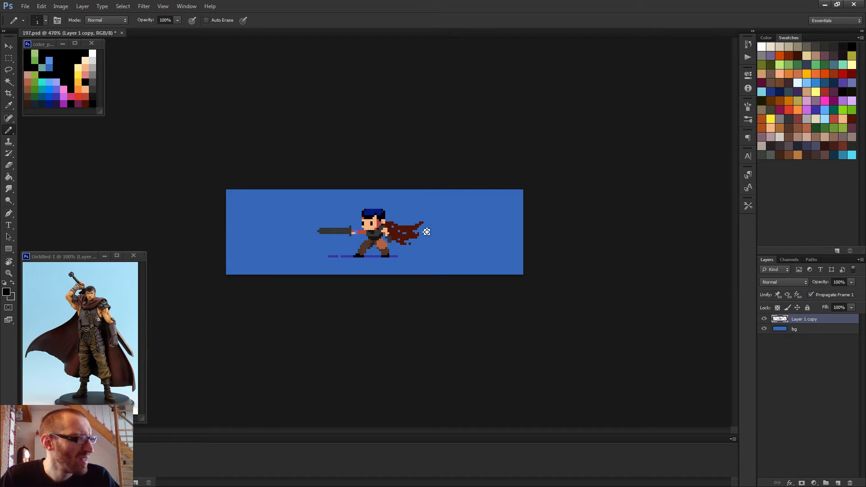
{"action": "scroll", "coordinate": [372, 226], "scroll_direction": "up", "scroll_amount": 4}
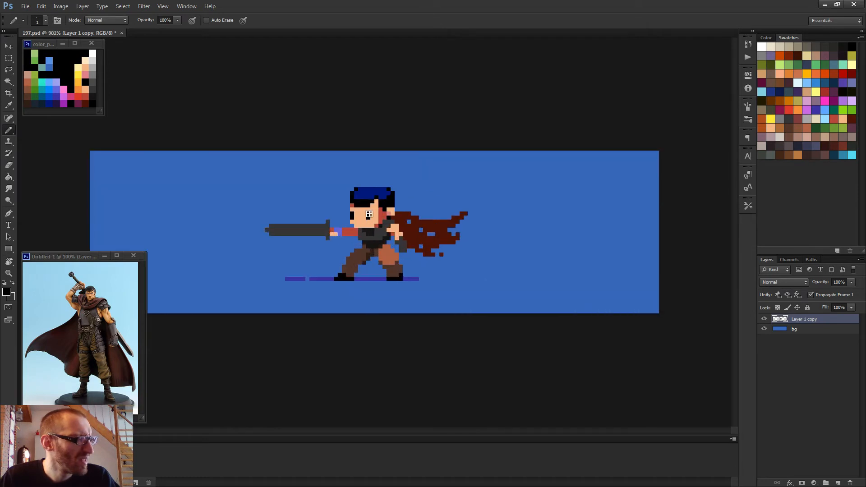
- Blacken the front end of the highlight's top row to round off the hair's upper front corner
{"action": "left_click", "coordinate": [351, 175], "text": "alt"}
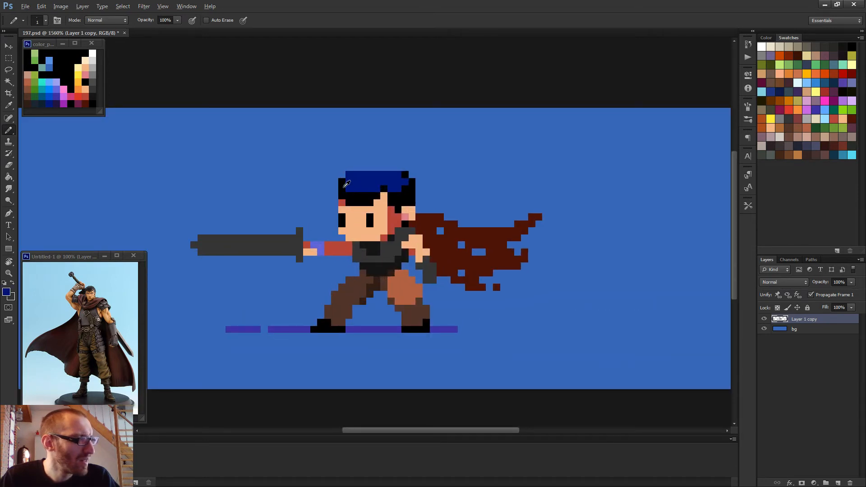
{"action": "left_click", "coordinate": [343, 183], "text": "alt"}
{"action": "left_click", "coordinate": [355, 176]}
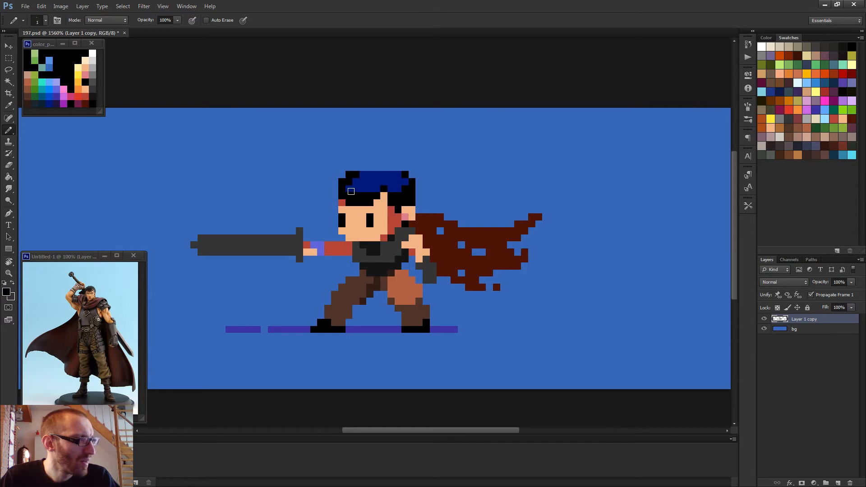
{"action": "scroll", "coordinate": [429, 224], "scroll_direction": "down", "scroll_amount": 3}
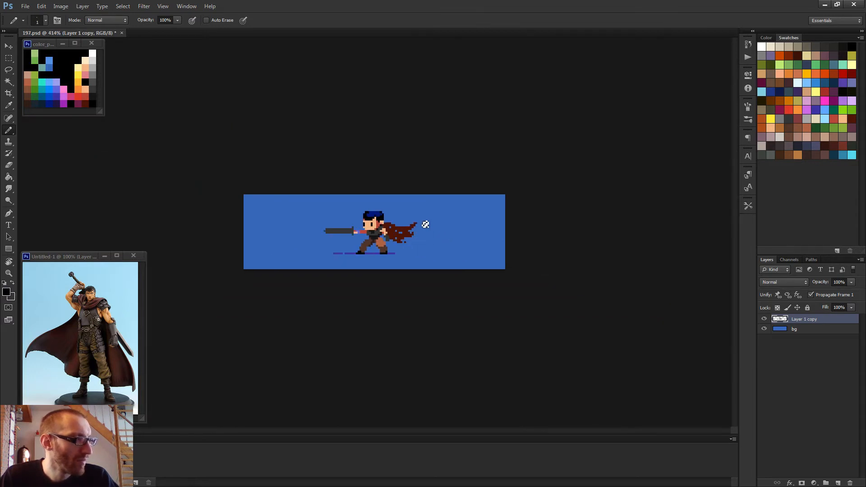
- Reduce the blue highlight to two pixel rows by blackening its bottom row, and touch up its upper end pixels
{"action": "scroll", "coordinate": [427, 225], "scroll_direction": "up", "scroll_amount": 4}
{"action": "mouse_move", "coordinate": [363, 189]}
{"action": "left_mouse_down"}
{"action": "mouse_move", "coordinate": [397, 195]}
{"action": "mouse_move", "coordinate": [390, 186]}
{"action": "left_mouse_up"}
{"action": "left_click", "coordinate": [389, 180], "text": "alt"}
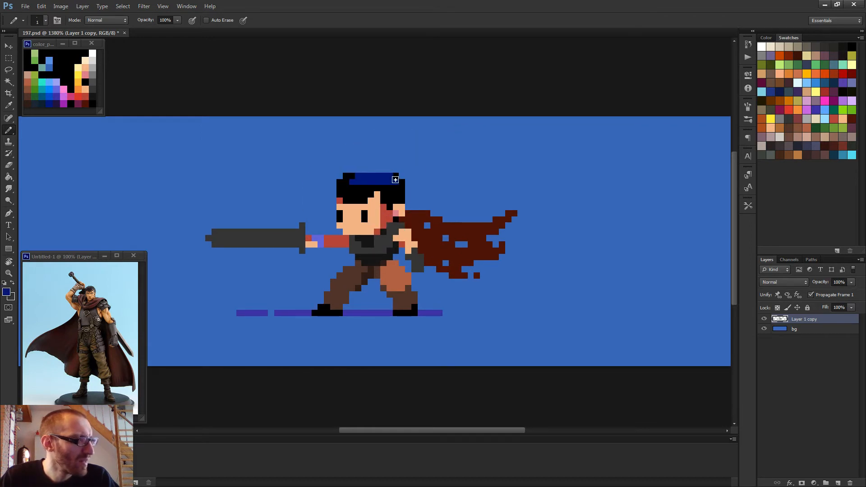
{"action": "left_click", "coordinate": [352, 177]}
{"action": "left_click", "coordinate": [398, 190], "text": "alt"}
{"action": "left_click", "coordinate": [397, 177]}
{"action": "scroll", "coordinate": [419, 198], "scroll_direction": "down", "scroll_amount": 5}
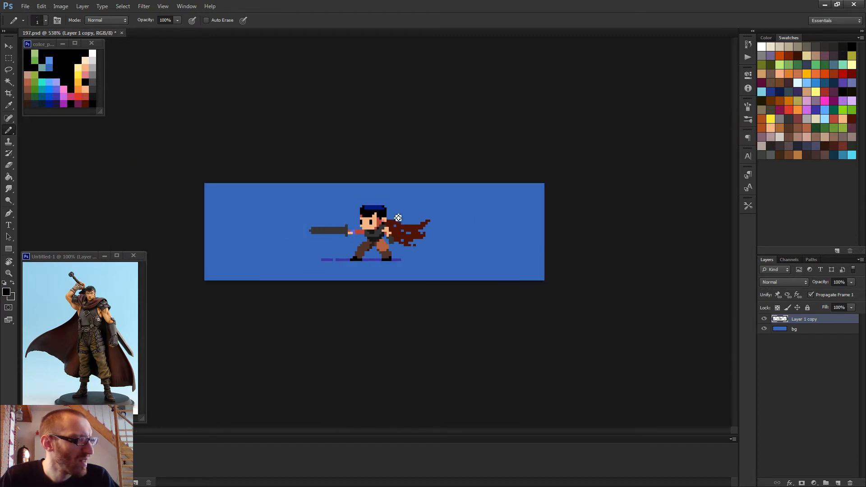
- Add a shorter third row of dark blue pixels below the middle of the hair highlight
{"action": "scroll", "coordinate": [365, 196], "scroll_direction": "up", "scroll_amount": 3}
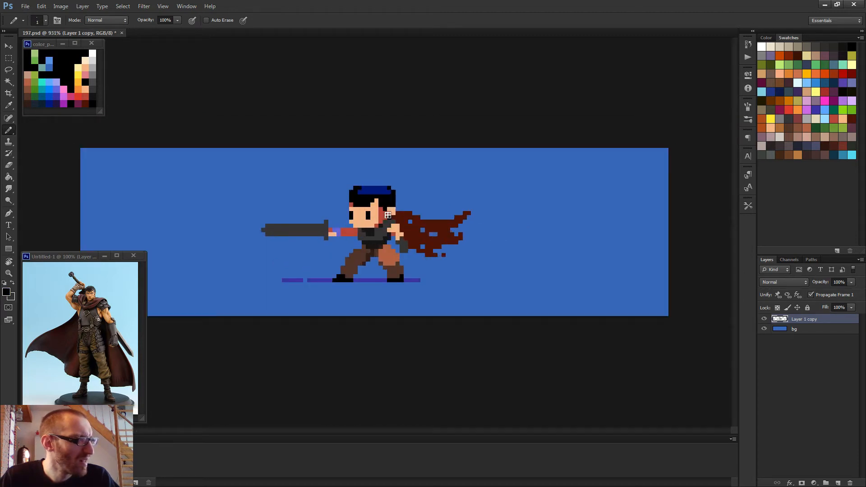
{"action": "scroll", "coordinate": [388, 215], "scroll_direction": "down", "scroll_amount": 2}
{"action": "scroll", "coordinate": [387, 203], "scroll_direction": "up", "scroll_amount": 4}
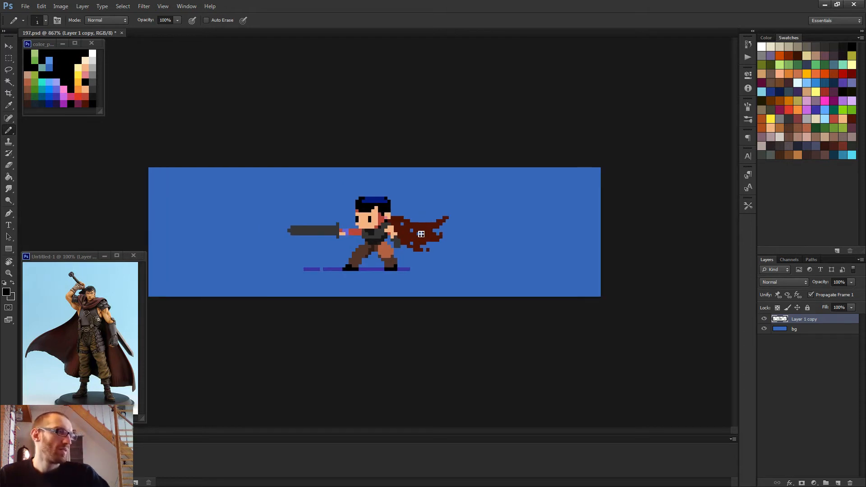
{"action": "left_click", "coordinate": [367, 171], "text": "alt"}
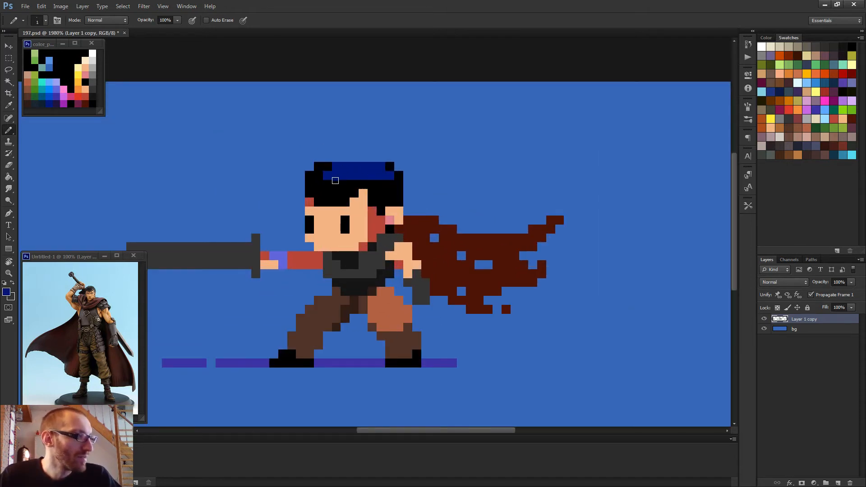
{"action": "left_click_drag", "start_coordinate": [336, 184], "coordinate": [371, 180]}
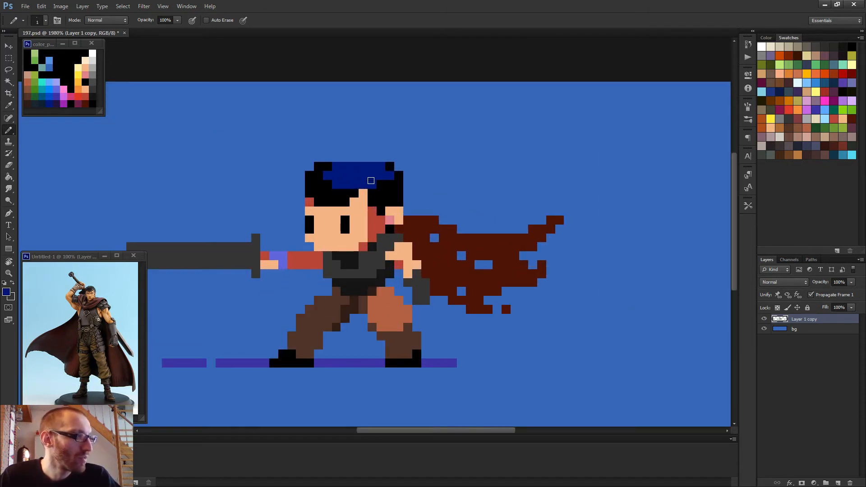
{"action": "scroll", "coordinate": [394, 196], "scroll_direction": "down", "scroll_amount": 8}
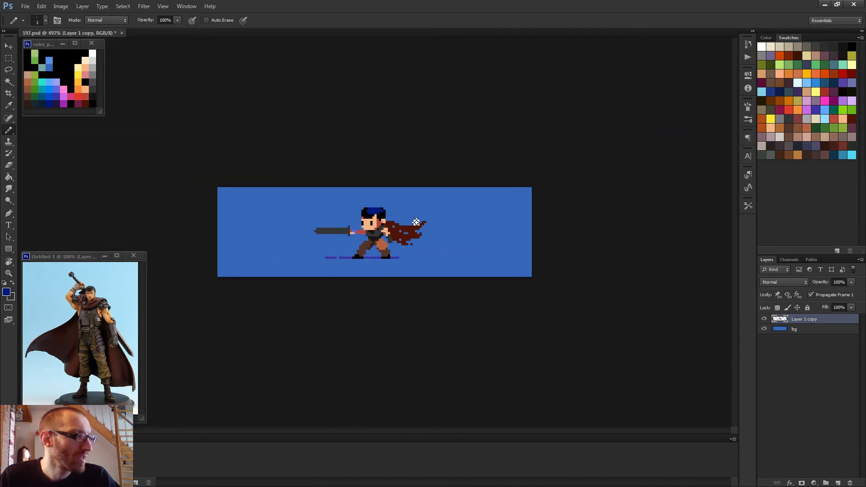
{"action": "scroll", "coordinate": [411, 226], "scroll_direction": "down", "scroll_amount": 2}
{"action": "scroll", "coordinate": [411, 226], "scroll_direction": "up", "scroll_amount": 8}
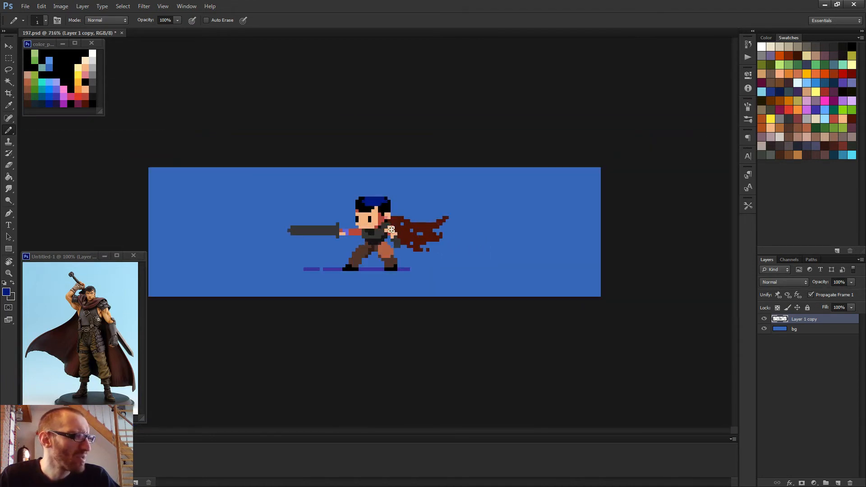
- Extend the black fringe lower over the forehead and the red front pixel, and blacken the sideburn pixels in front of the ear
{"action": "left_click", "coordinate": [341, 187], "text": "alt"}
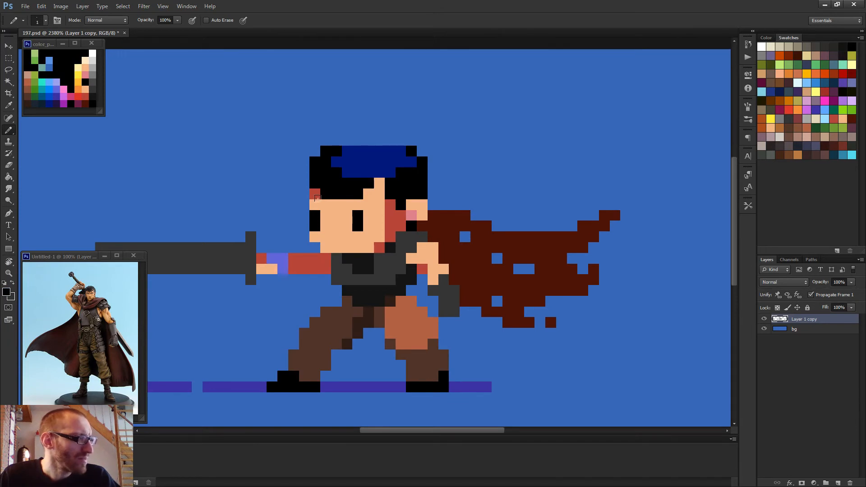
{"action": "mouse_move", "coordinate": [322, 204]}
{"action": "left_mouse_down"}
{"action": "mouse_move", "coordinate": [352, 200]}
{"action": "mouse_move", "coordinate": [374, 180]}
{"action": "left_mouse_up"}
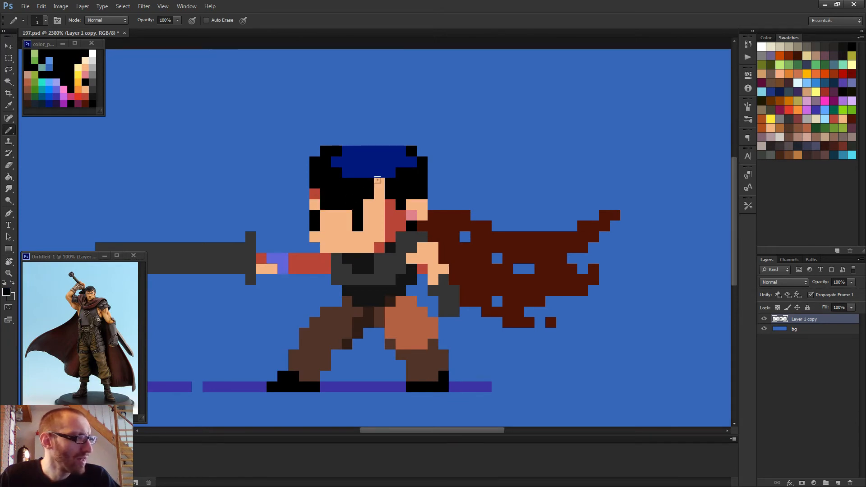
{"action": "left_click", "coordinate": [378, 181]}
{"action": "left_click", "coordinate": [315, 194]}
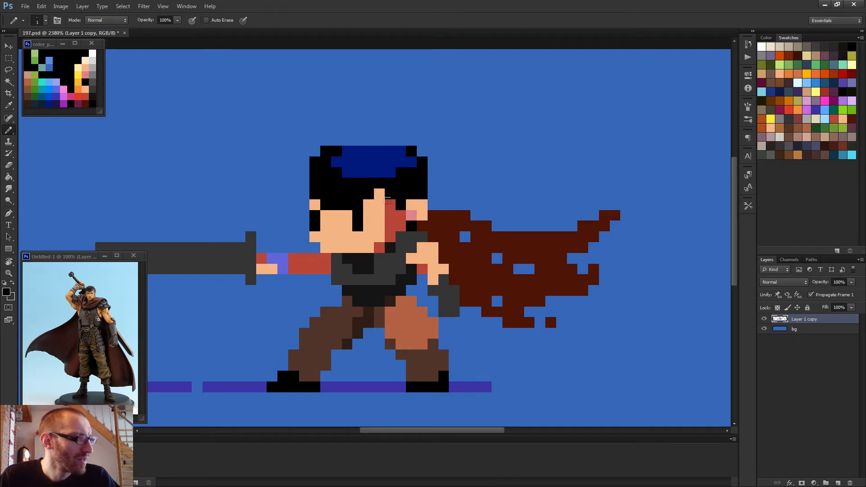
{"action": "left_click", "coordinate": [399, 214]}
{"action": "left_click", "coordinate": [387, 202]}
- Cut skin-coloured pixels into the lower edge of the black fringe to give it a jagged outline
{"action": "scroll", "coordinate": [408, 199], "scroll_direction": "down", "scroll_amount": 2}
{"action": "left_click", "coordinate": [386, 181], "text": "alt"}
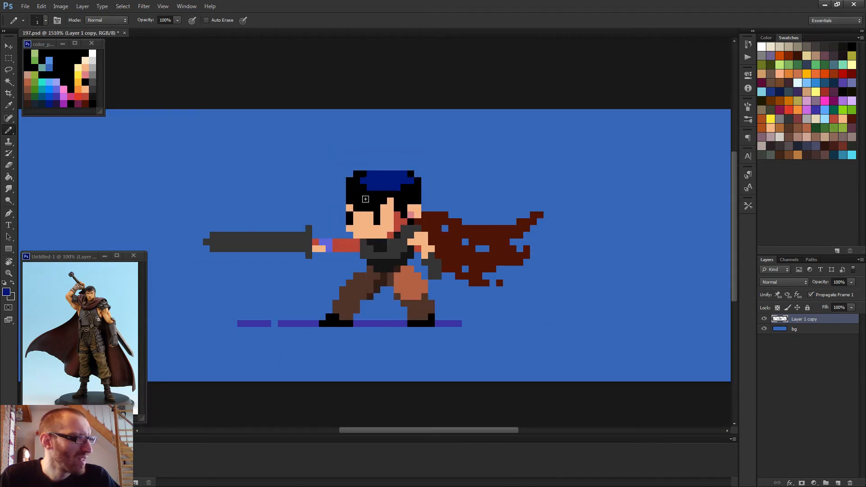
{"action": "scroll", "coordinate": [419, 226], "scroll_direction": "down", "scroll_amount": 5}
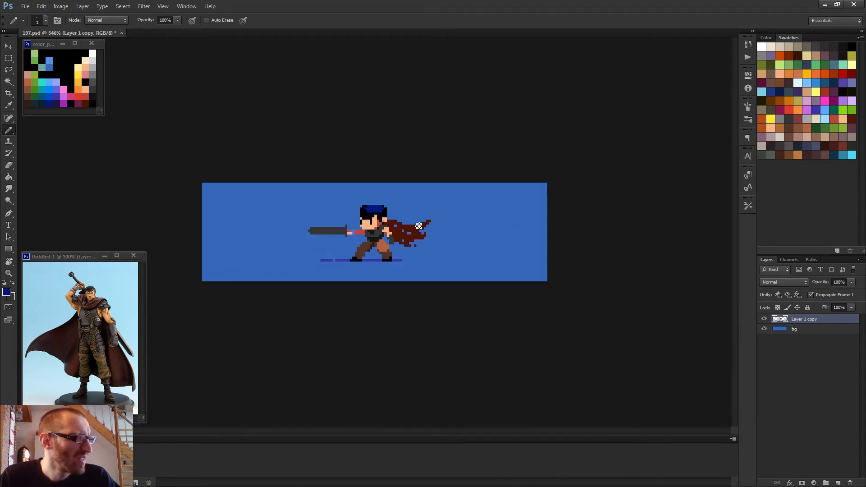
{"action": "scroll", "coordinate": [373, 230], "scroll_direction": "up", "scroll_amount": 3}
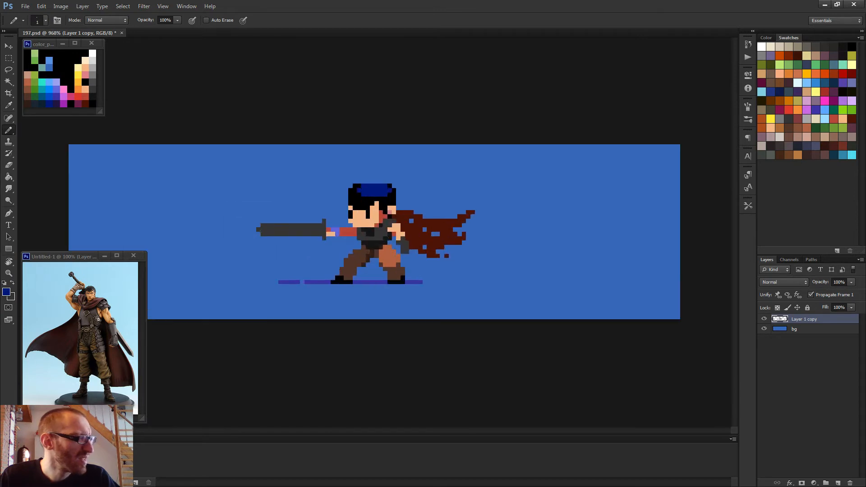
{"action": "left_click", "coordinate": [367, 207], "text": "alt"}
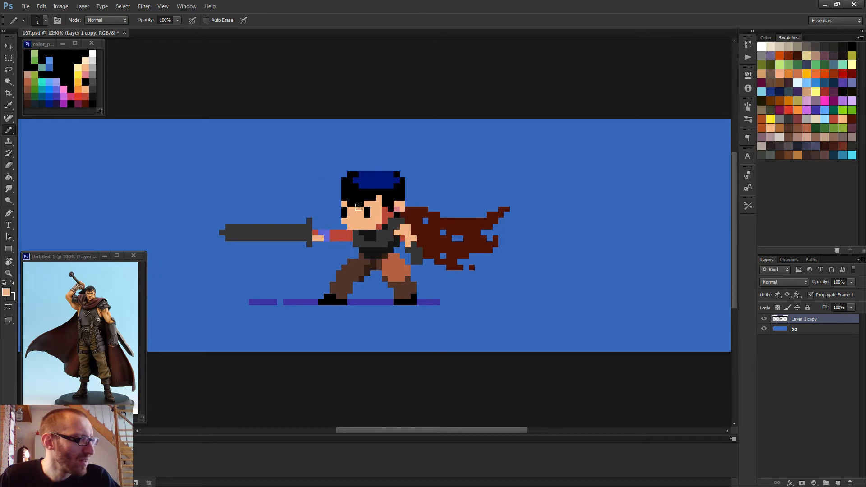
{"action": "scroll", "coordinate": [392, 228], "scroll_direction": "down", "scroll_amount": 4}
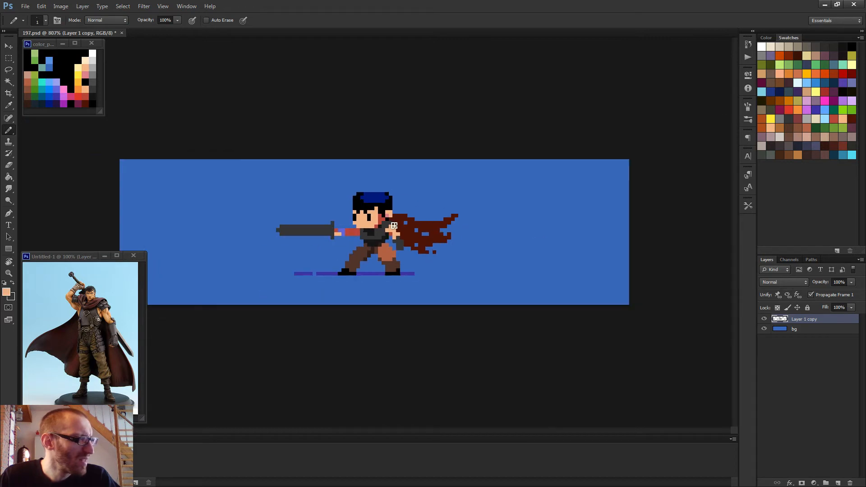
{"action": "scroll", "coordinate": [378, 231], "scroll_direction": "up", "scroll_amount": 3}
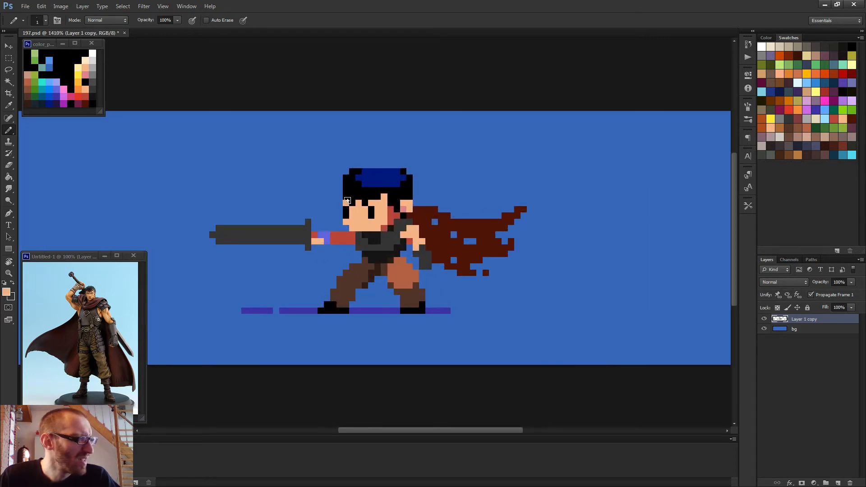
- Add a protruding black hair pixel at the front of the head above the forehead
{"action": "left_click", "coordinate": [345, 195], "text": "alt"}
{"action": "scroll", "coordinate": [344, 196], "scroll_direction": "down", "scroll_amount": 2}
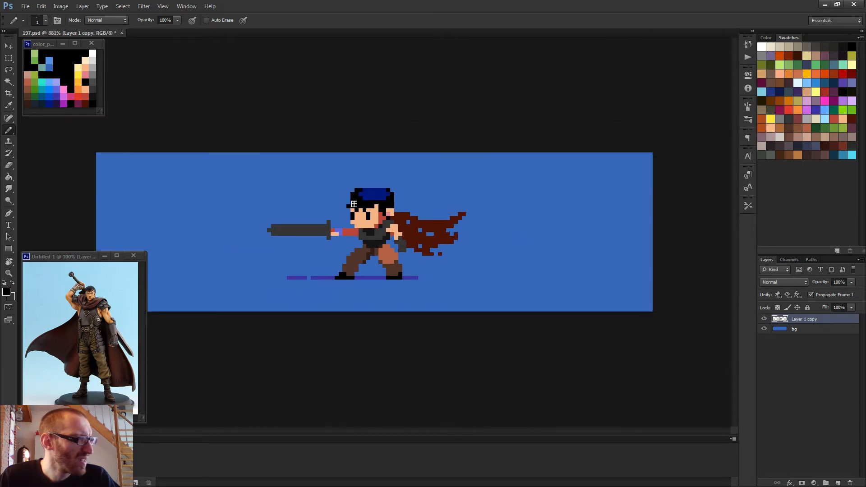
{"action": "key", "text": "e"}
{"action": "scroll", "coordinate": [405, 241], "scroll_direction": "down", "scroll_amount": 2}
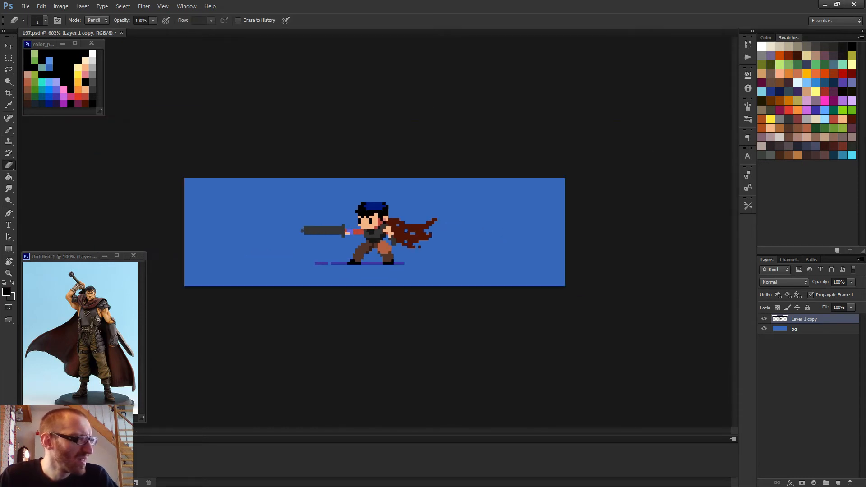
- Reshape the back of the hair with black and eraser pixels, extending it outward and down behind the ear
{"action": "scroll", "coordinate": [410, 242], "scroll_direction": "up", "scroll_amount": 3}
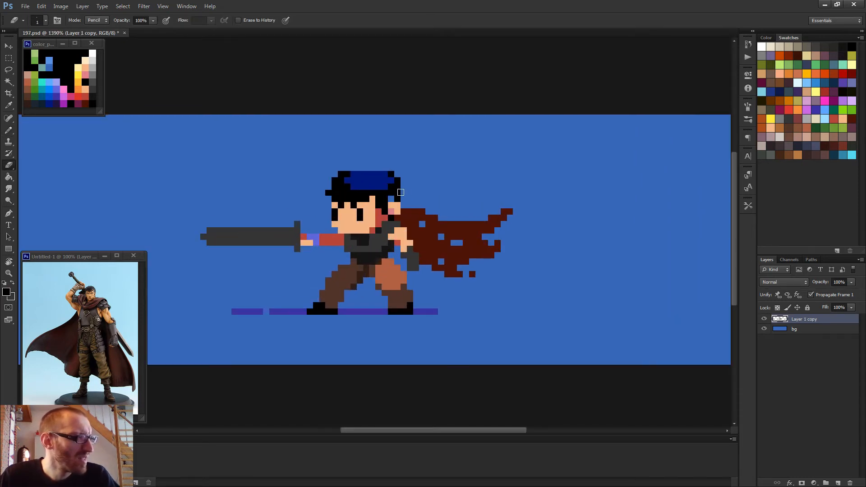
{"action": "key", "text": "b"}
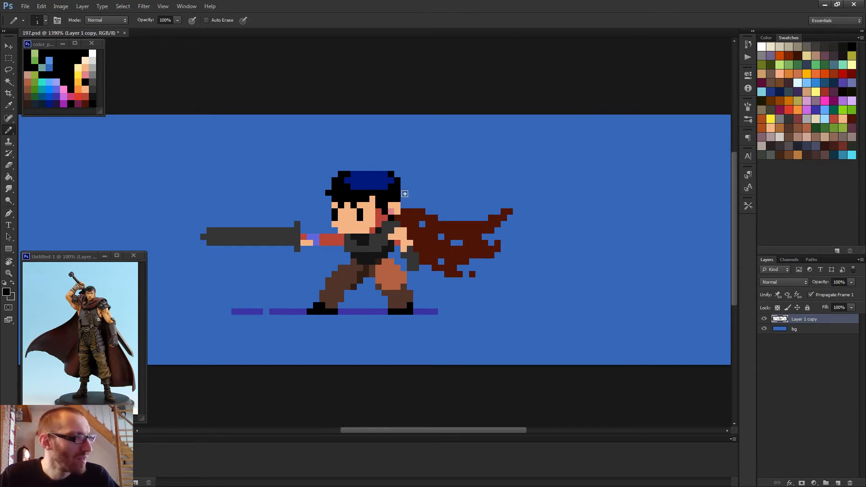
{"action": "key", "text": "e"}
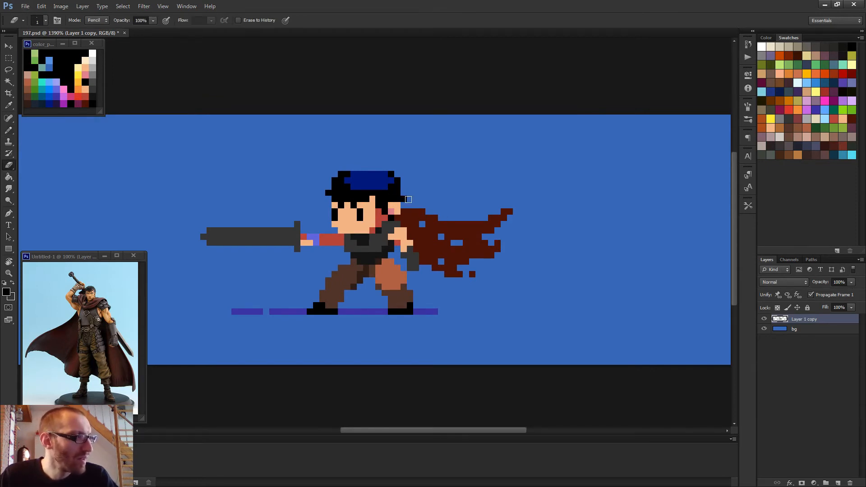
{"action": "key", "text": "b"}
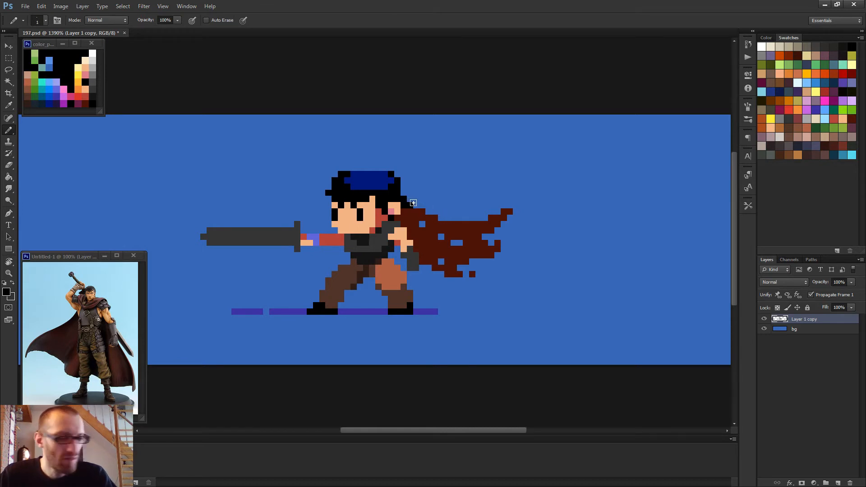
{"action": "scroll", "coordinate": [417, 207], "scroll_direction": "down", "scroll_amount": 5}
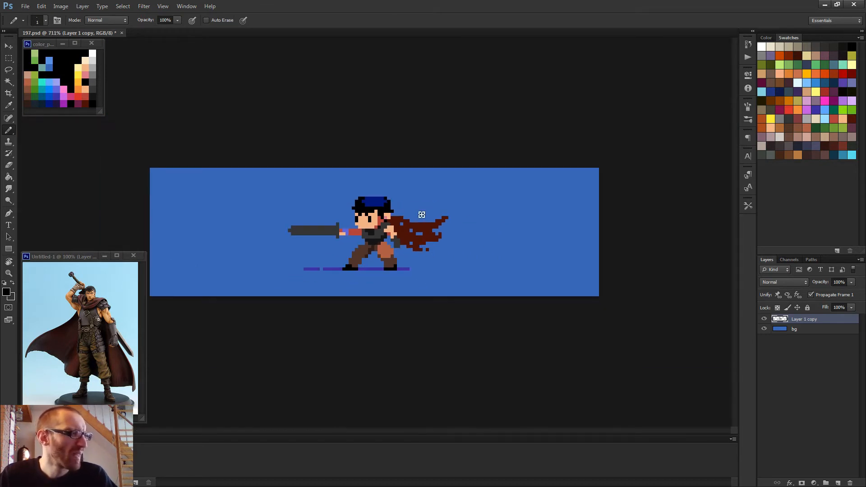
{"action": "scroll", "coordinate": [422, 215], "scroll_direction": "down", "scroll_amount": 1}
{"action": "scroll", "coordinate": [419, 212], "scroll_direction": "up", "scroll_amount": 5}
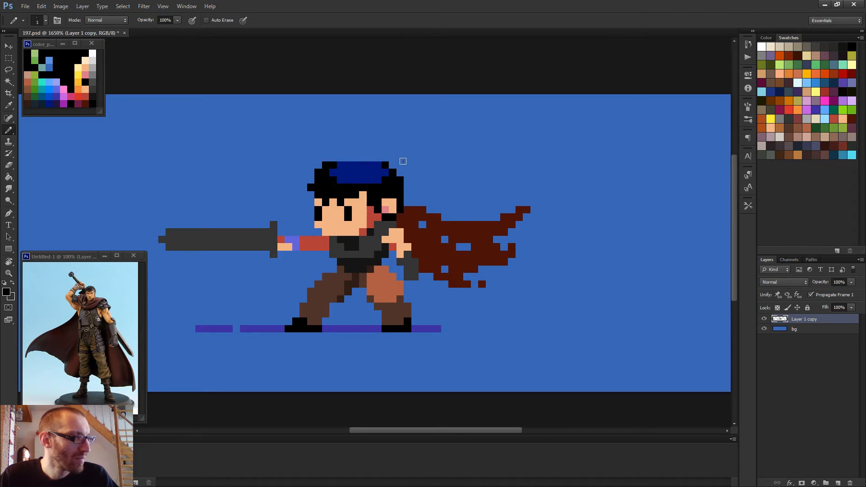
- Round off the hair's upper rear corner by erasing and repainting black pixels around the rear end of the blue highlight
{"action": "scroll", "coordinate": [451, 243], "scroll_direction": "down", "scroll_amount": 5}
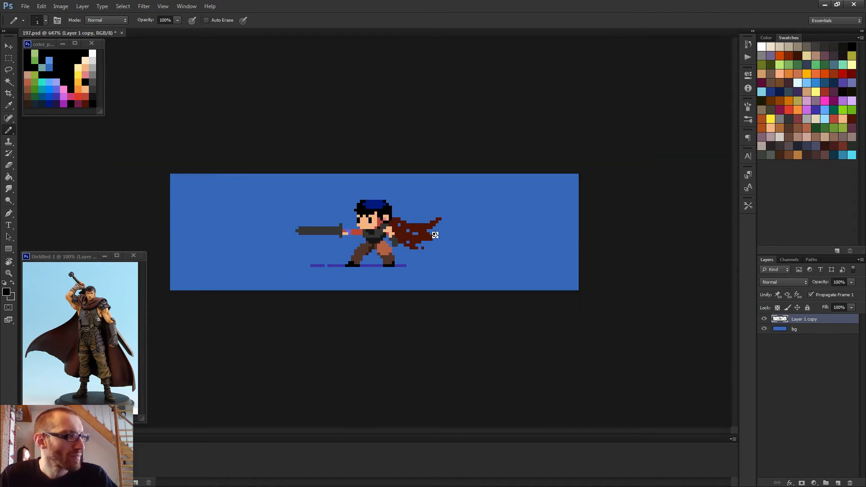
{"action": "scroll", "coordinate": [404, 196], "scroll_direction": "up", "scroll_amount": 3}
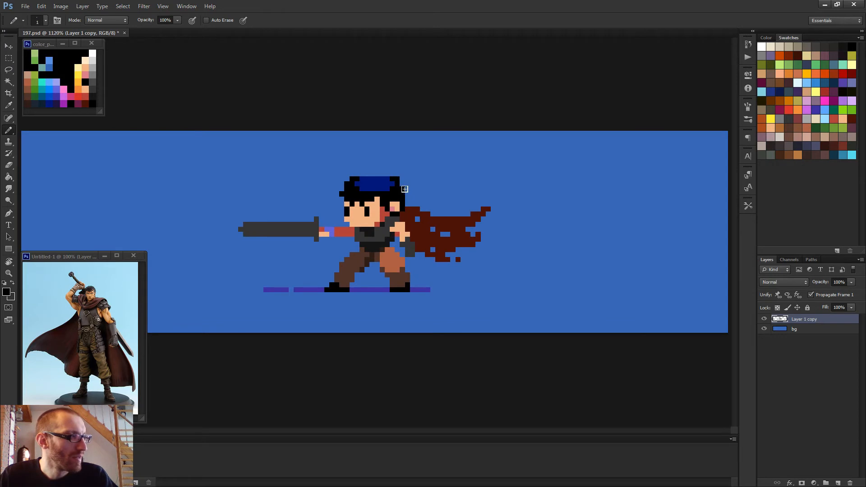
{"action": "key", "text": "e"}
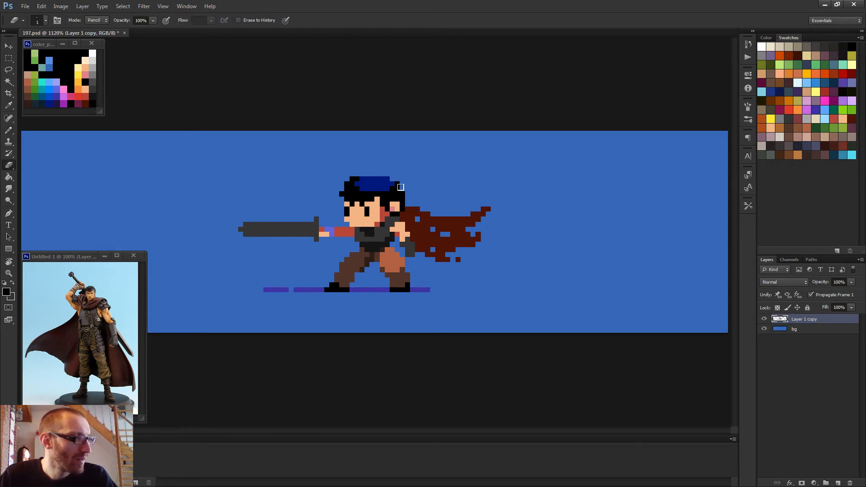
{"action": "key", "text": "b"}
{"action": "scroll", "coordinate": [400, 183], "scroll_direction": "up", "scroll_amount": 2}
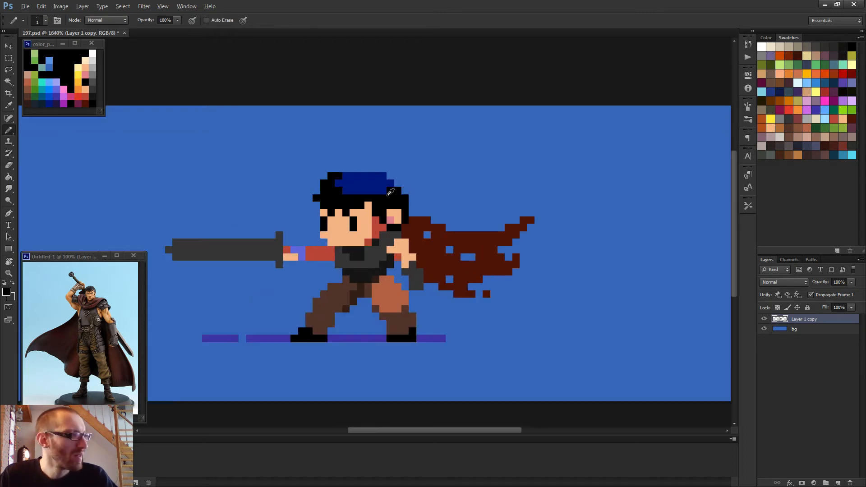
{"action": "left_click", "coordinate": [387, 177], "text": "alt"}
{"action": "left_click", "coordinate": [397, 191], "text": "alt"}
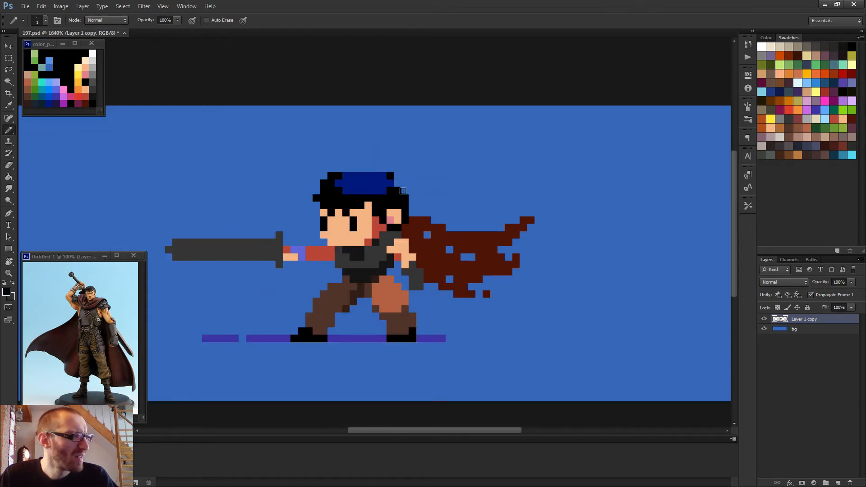
{"action": "scroll", "coordinate": [395, 199], "scroll_direction": "down", "scroll_amount": 3}
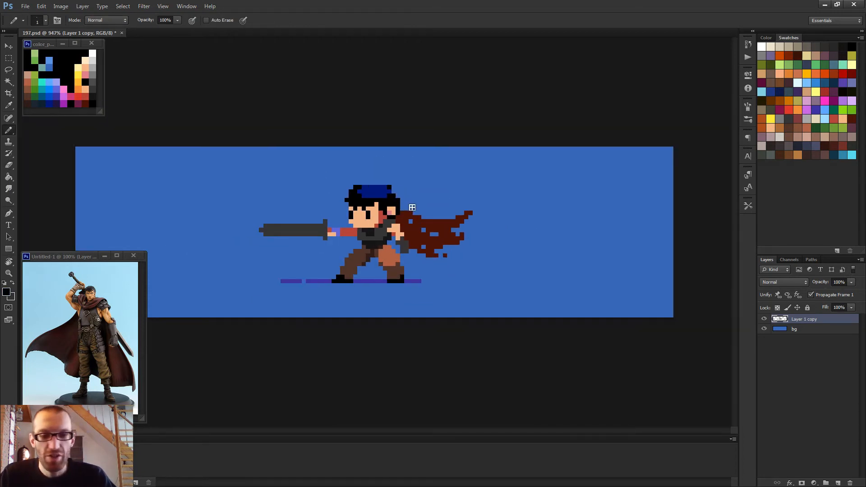
{"action": "scroll", "coordinate": [422, 221], "scroll_direction": "down", "scroll_amount": 2}
{"action": "scroll", "coordinate": [406, 203], "scroll_direction": "up", "scroll_amount": 5}
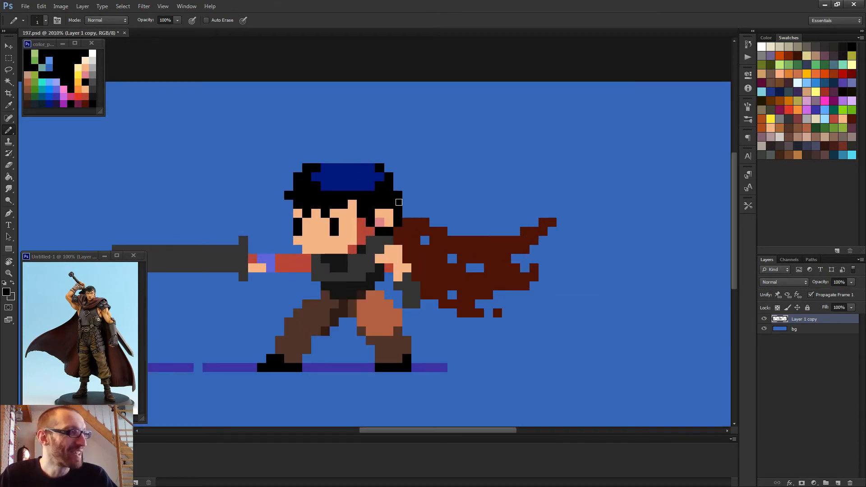
{"action": "scroll", "coordinate": [411, 203], "scroll_direction": "down", "scroll_amount": 4}
{"action": "scroll", "coordinate": [424, 225], "scroll_direction": "down", "scroll_amount": 1}
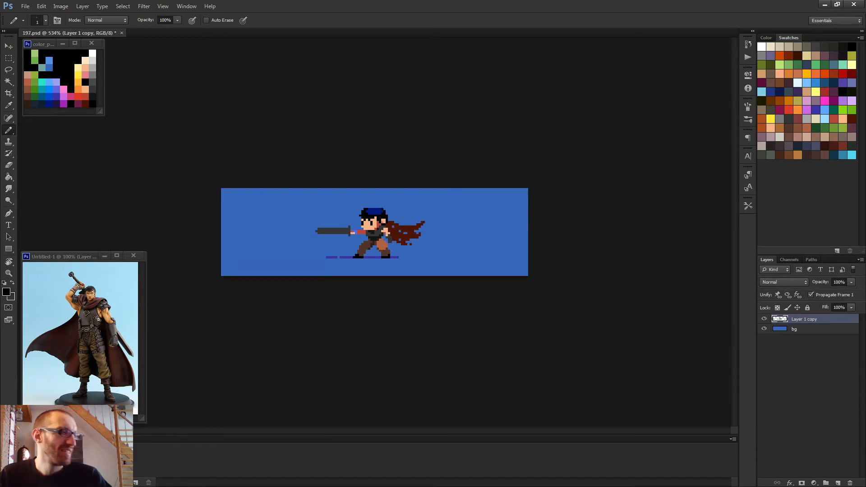
- Fill the dark blue hair highlight with black using the Paint Bucket
{"action": "scroll", "coordinate": [410, 224], "scroll_direction": "up", "scroll_amount": 3}
{"action": "key", "text": "g"}
{"action": "left_click", "coordinate": [382, 186]}
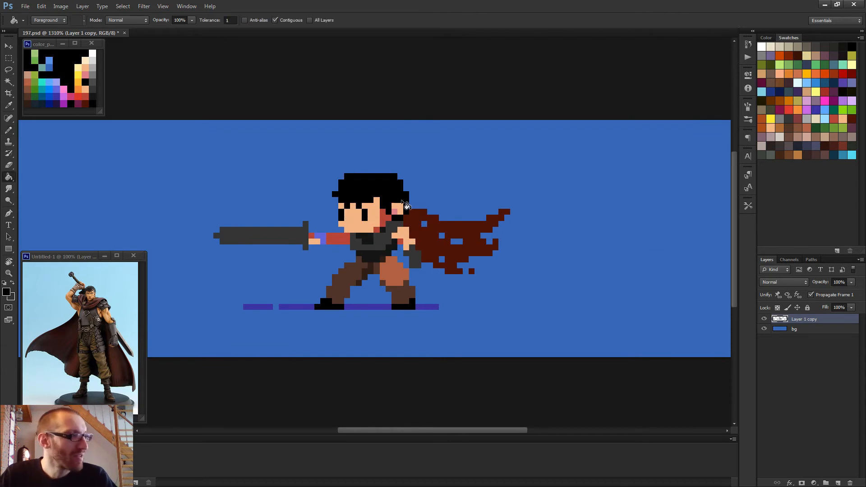
{"action": "scroll", "coordinate": [377, 226], "scroll_direction": "down", "scroll_amount": 2}
{"action": "scroll", "coordinate": [447, 220], "scroll_direction": "down", "scroll_amount": 1}
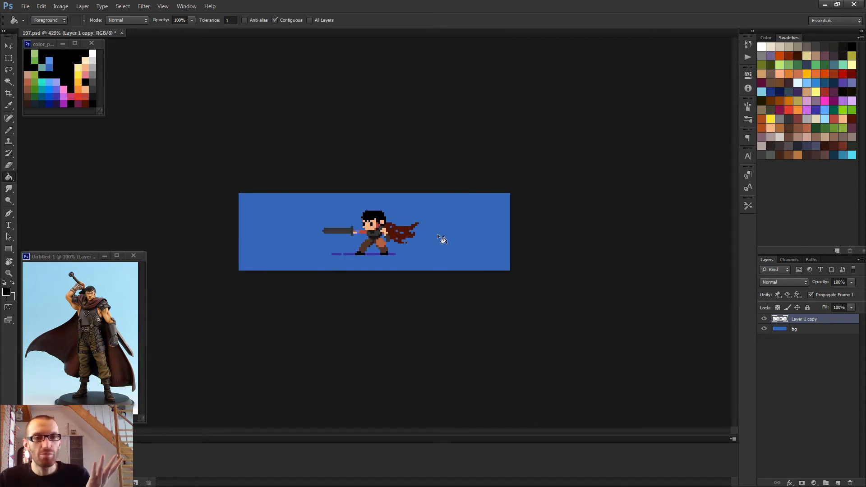
- Repaint a dark blue highlight three pixel rows deep on top of the hair, and blacken both ends of its top row
{"action": "scroll", "coordinate": [437, 234], "scroll_direction": "up", "scroll_amount": 4}
{"action": "key", "text": "b"}
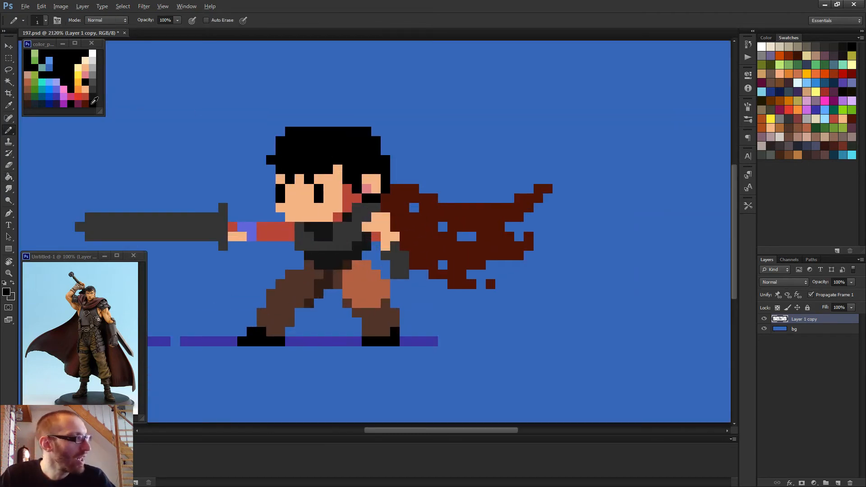
{"action": "left_click", "coordinate": [52, 103], "text": "alt"}
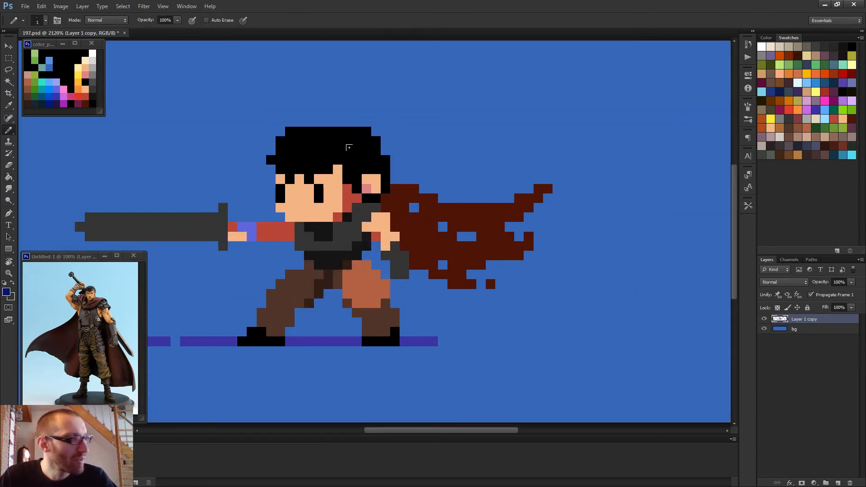
{"action": "mouse_move", "coordinate": [296, 130]}
{"action": "left_mouse_down"}
{"action": "mouse_move", "coordinate": [354, 131]}
{"action": "mouse_move", "coordinate": [356, 142]}
{"action": "mouse_move", "coordinate": [299, 138]}
{"action": "mouse_move", "coordinate": [341, 144]}
{"action": "left_mouse_up"}
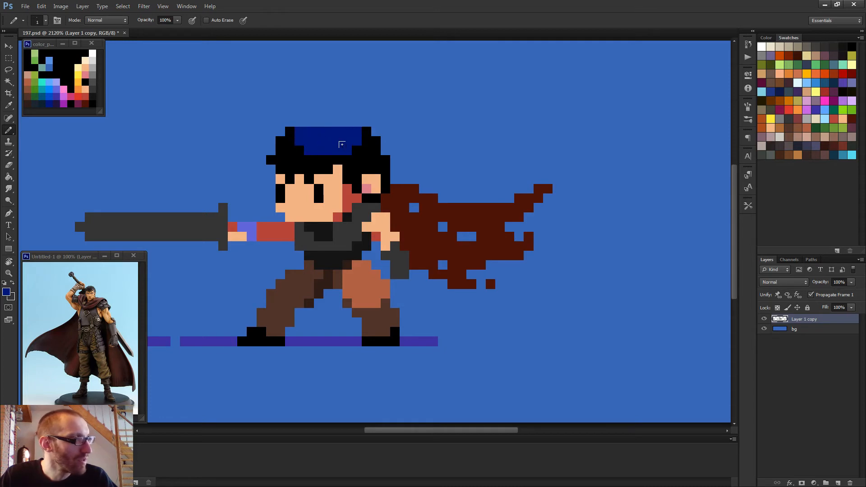
{"action": "left_click", "coordinate": [359, 147], "text": "alt"}
{"action": "left_click", "coordinate": [352, 129]}
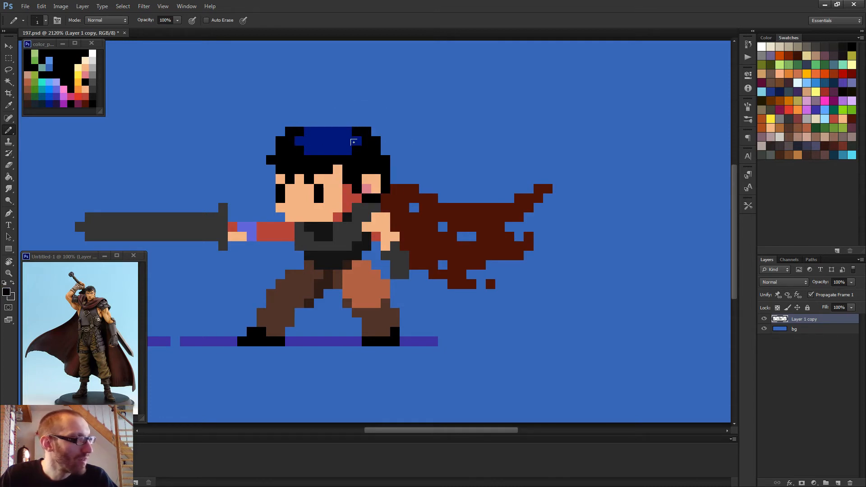
{"action": "scroll", "coordinate": [403, 165], "scroll_direction": "down", "scroll_amount": 3}
{"action": "scroll", "coordinate": [410, 203], "scroll_direction": "up", "scroll_amount": 3}
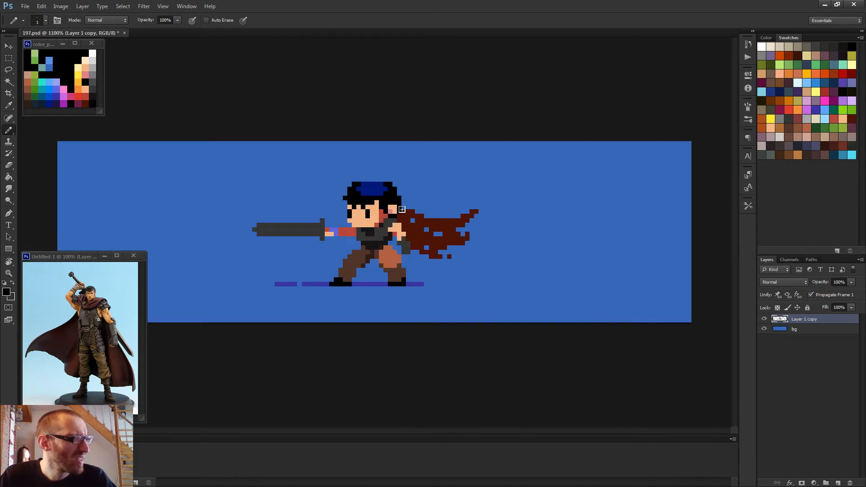
- Reduce the highlight to a thin dark blue top row by blackening the rows below, and add blue pixels stepping down at both ends
{"action": "mouse_move", "coordinate": [332, 164]}
{"action": "left_mouse_down"}
{"action": "mouse_move", "coordinate": [368, 165]}
{"action": "mouse_move", "coordinate": [315, 159]}
{"action": "left_mouse_up"}
{"action": "left_click", "coordinate": [340, 149], "text": "alt"}
{"action": "left_click", "coordinate": [316, 149]}
{"action": "left_click", "coordinate": [305, 159]}
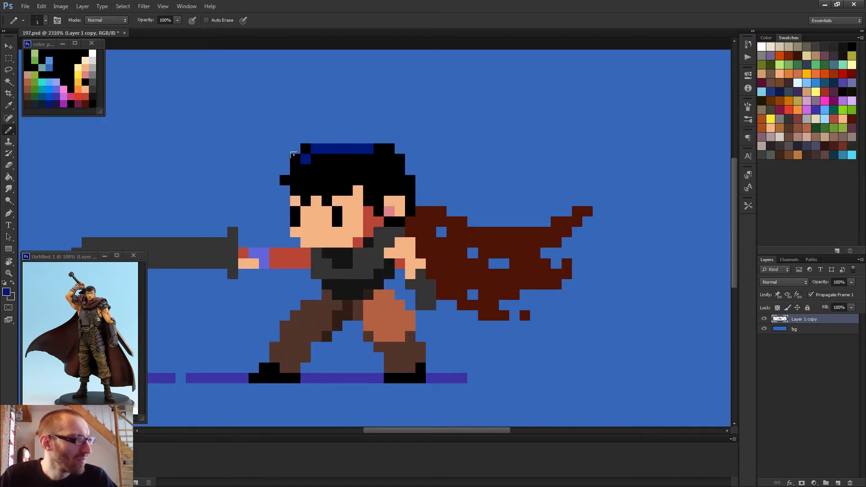
{"action": "left_click", "coordinate": [293, 155]}
{"action": "left_click", "coordinate": [375, 156]}
- Repaint the highlight's outermost front pixel black and clean up the hair's front edge with the eraser
{"action": "left_click", "coordinate": [314, 161], "text": "alt"}
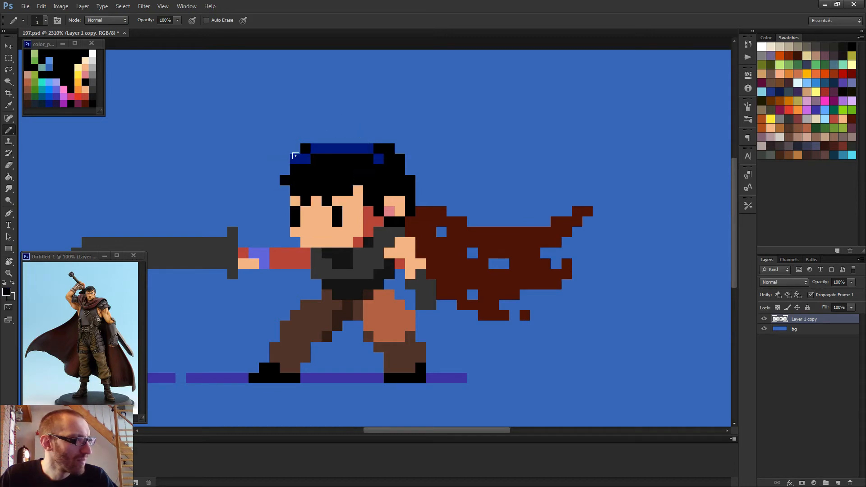
{"action": "left_click_drag", "start_coordinate": [285, 157], "coordinate": [296, 158]}
{"action": "key", "text": "e"}
{"action": "scroll", "coordinate": [445, 223], "scroll_direction": "down", "scroll_amount": 8}
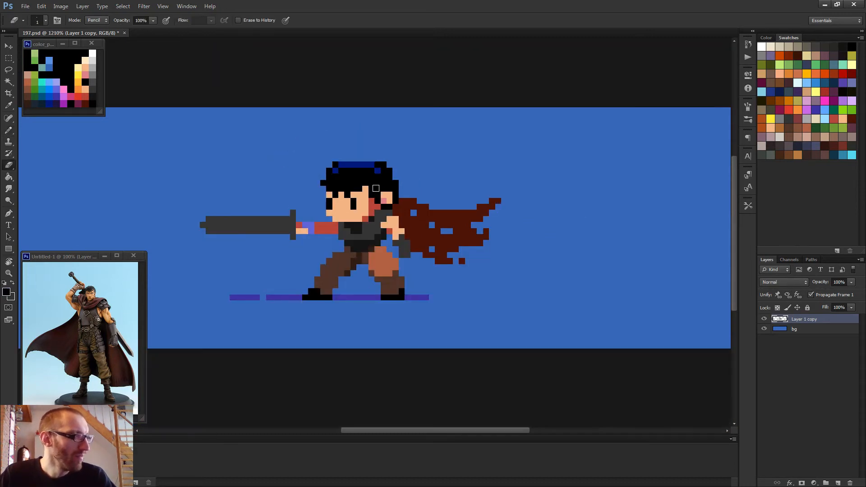
- Step back through the last hair edits to remove the dark blue highlight and restore solid black hair
{"action": "scroll", "coordinate": [379, 223], "scroll_direction": "up", "scroll_amount": 8}
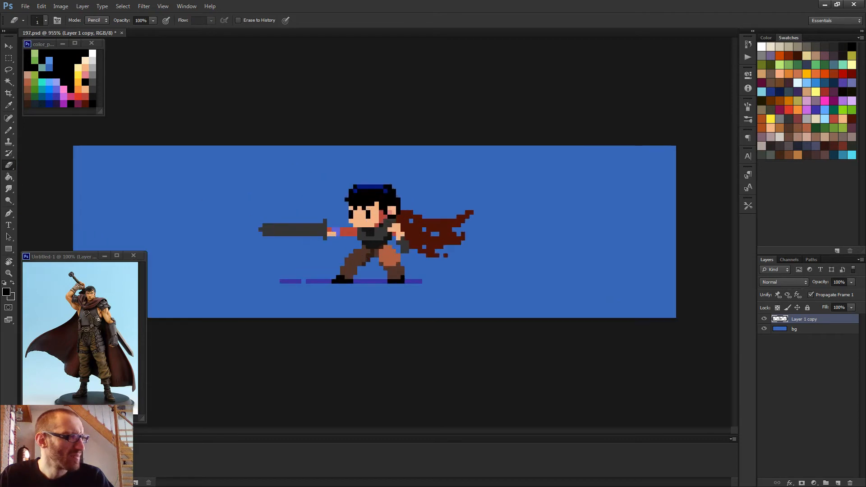
{"action": "mouse_move", "coordinate": [386, 183]}
{"action": "left_mouse_down"}
{"action": "mouse_move", "coordinate": [368, 176]}
{"action": "mouse_move", "coordinate": [375, 189]}
{"action": "mouse_move", "coordinate": [382, 179]}
{"action": "mouse_move", "coordinate": [368, 162]}
{"action": "mouse_move", "coordinate": [306, 173]}
{"action": "left_mouse_up"}
{"action": "key", "text": "ctrl+alt+z"}
{"action": "key", "text": "ctrl+alt+z"}
{"action": "key", "text": "b"}
{"action": "scroll", "coordinate": [422, 195], "scroll_direction": "down", "scroll_amount": 5}
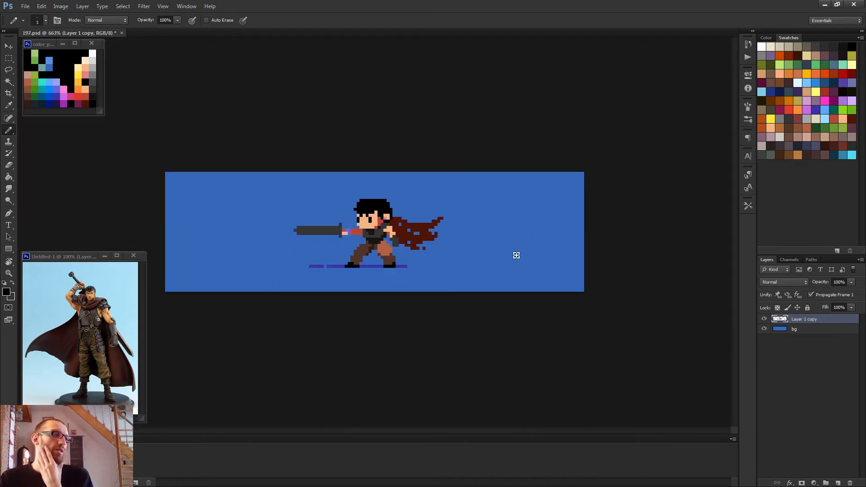
{"action": "scroll", "coordinate": [516, 253], "scroll_direction": "down", "scroll_amount": 2}
{"action": "scroll", "coordinate": [481, 271], "scroll_direction": "up", "scroll_amount": 5}
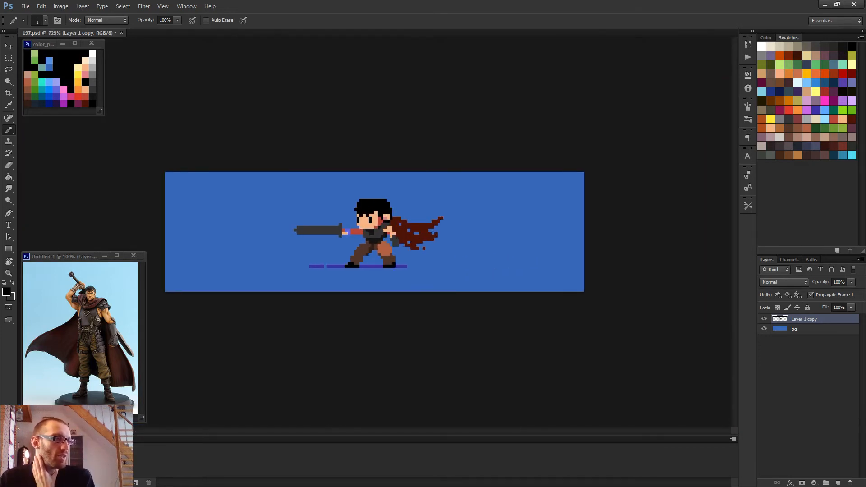
{"action": "scroll", "coordinate": [464, 268], "scroll_direction": "up", "scroll_amount": 1}
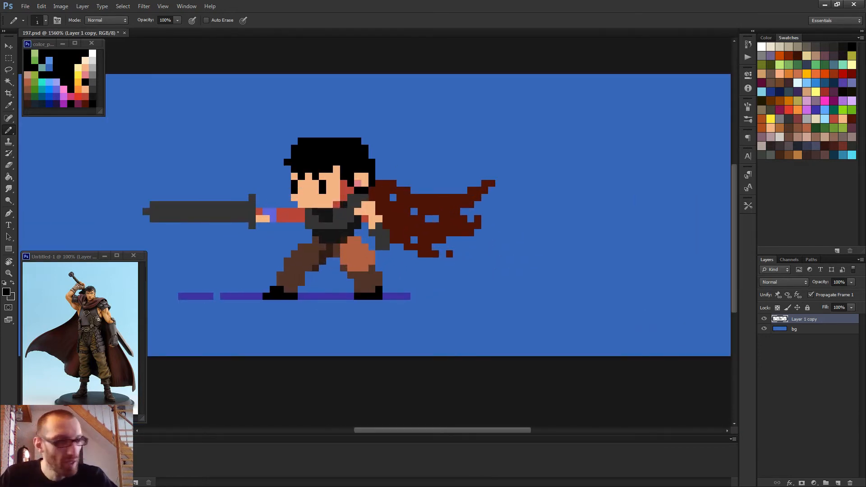
- Shade the face edges with the ear's pink: one pixel each at the upper temple, front forehead, front cheek and jaw, plus the chin row
{"action": "scroll", "coordinate": [361, 180], "scroll_direction": "up", "scroll_amount": 3}
{"action": "left_click", "coordinate": [345, 201], "text": "alt"}
{"action": "left_click", "coordinate": [304, 172]}
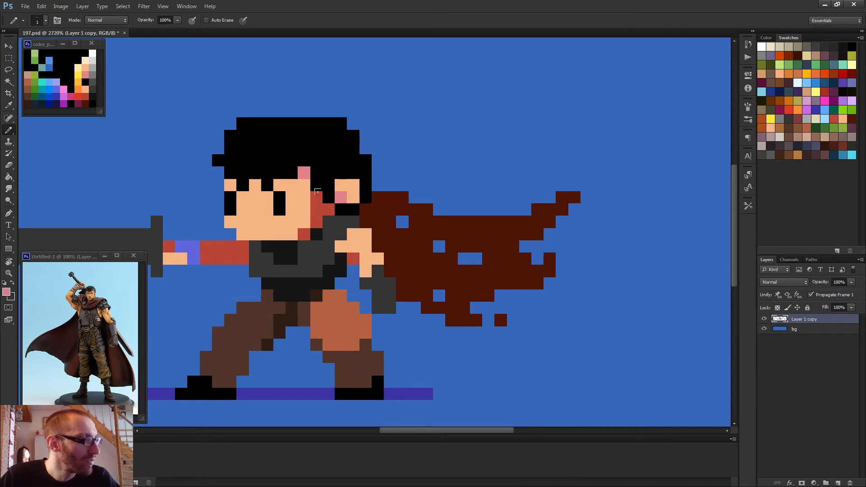
{"action": "left_click", "coordinate": [230, 185]}
{"action": "left_click", "coordinate": [231, 221]}
{"action": "left_click_drag", "start_coordinate": [242, 235], "coordinate": [292, 234]}
{"action": "left_click", "coordinate": [301, 219]}
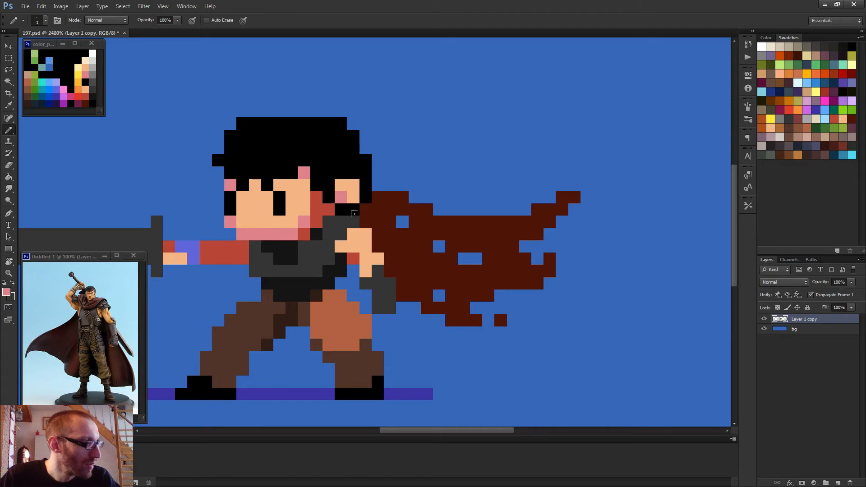
{"action": "scroll", "coordinate": [321, 227], "scroll_direction": "down", "scroll_amount": 9}
- Paint a mouth block three pixels wide and two rows deep at the front of the lower face in the cape's dark red
{"action": "scroll", "coordinate": [411, 240], "scroll_direction": "up", "scroll_amount": 6}
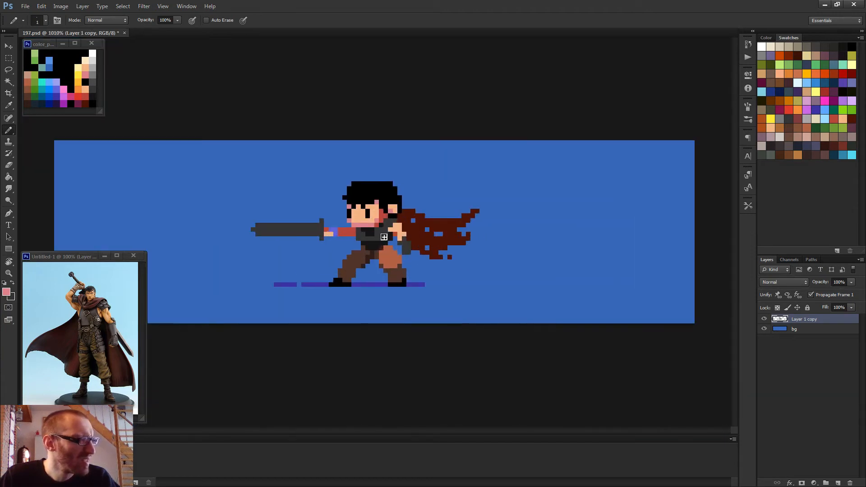
{"action": "scroll", "coordinate": [373, 227], "scroll_direction": "up", "scroll_amount": 2}
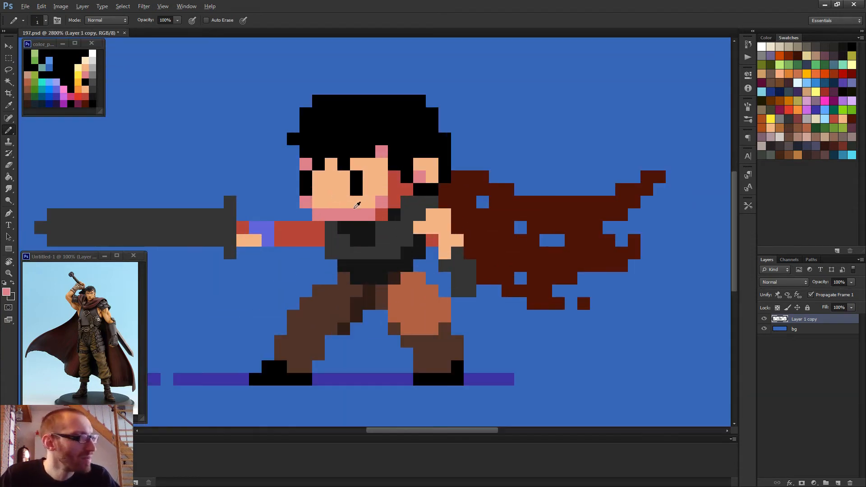
{"action": "left_click", "coordinate": [468, 228], "text": "alt"}
{"action": "left_click", "coordinate": [328, 211]}
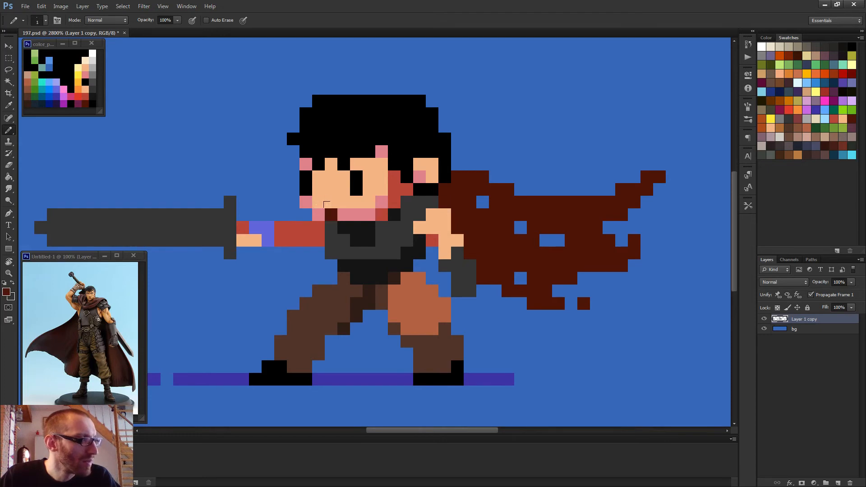
{"action": "left_click", "coordinate": [318, 215]}
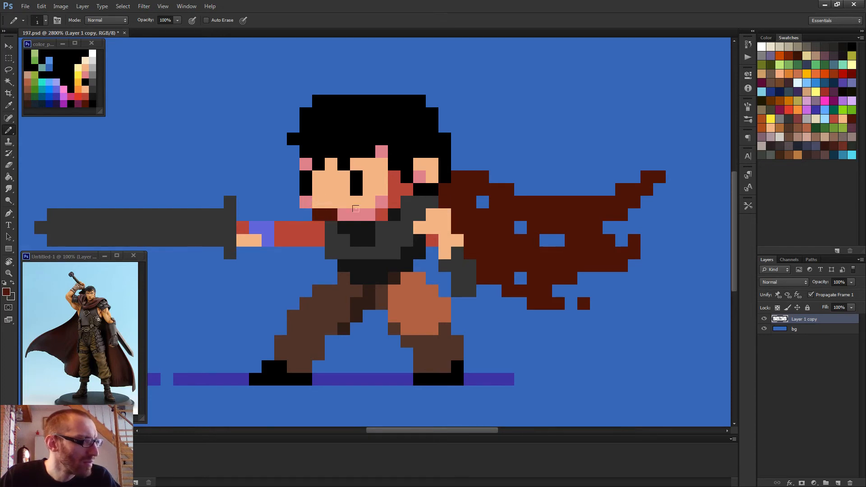
{"action": "scroll", "coordinate": [356, 214], "scroll_direction": "down", "scroll_amount": 1}
{"action": "left_click", "coordinate": [349, 213]}
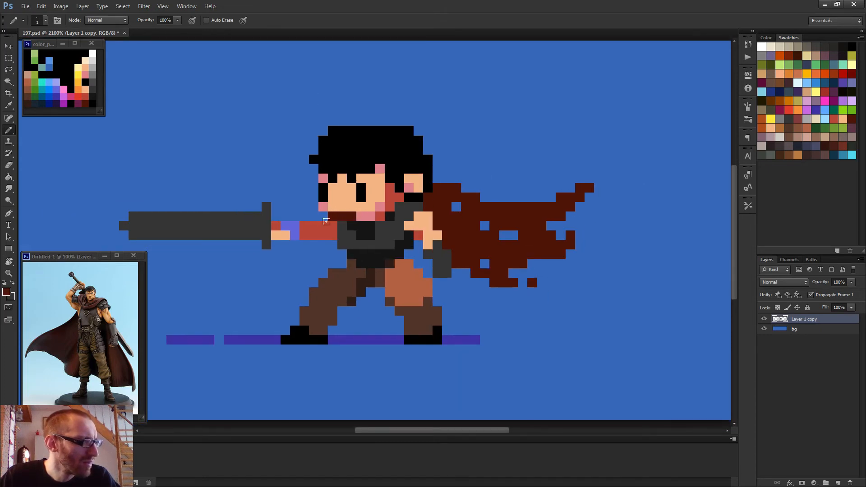
{"action": "left_click_drag", "start_coordinate": [328, 207], "coordinate": [342, 208]}
{"action": "scroll", "coordinate": [402, 219], "scroll_direction": "down", "scroll_amount": 4}
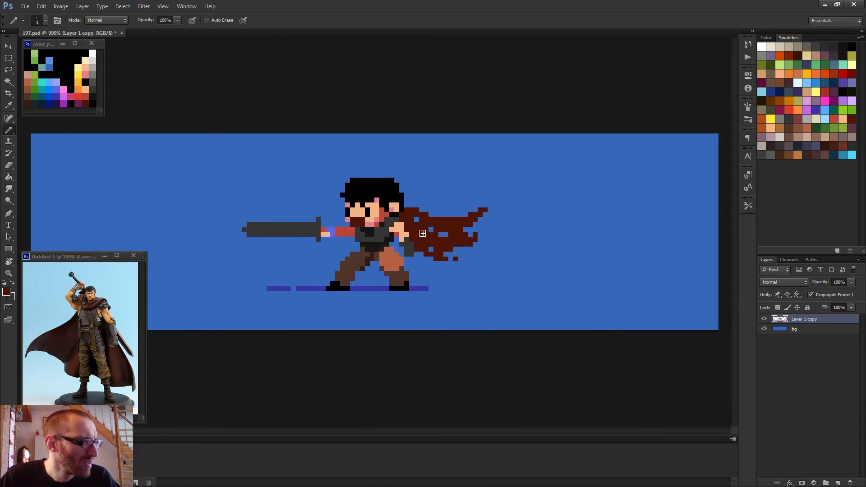
{"action": "scroll", "coordinate": [422, 239], "scroll_direction": "down", "scroll_amount": 1}
- Add black pixels around both eyes to form slanted, angry brows and eyes
{"action": "scroll", "coordinate": [421, 240], "scroll_direction": "up", "scroll_amount": 5}
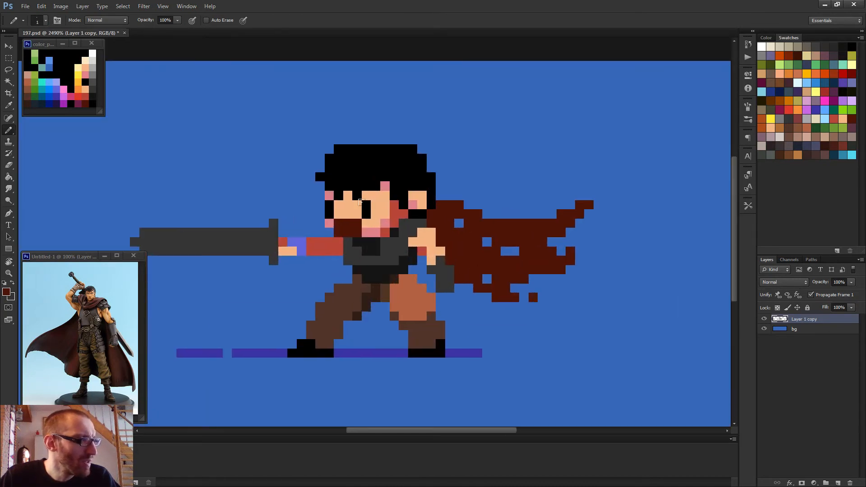
{"action": "left_click", "coordinate": [367, 209], "text": "alt"}
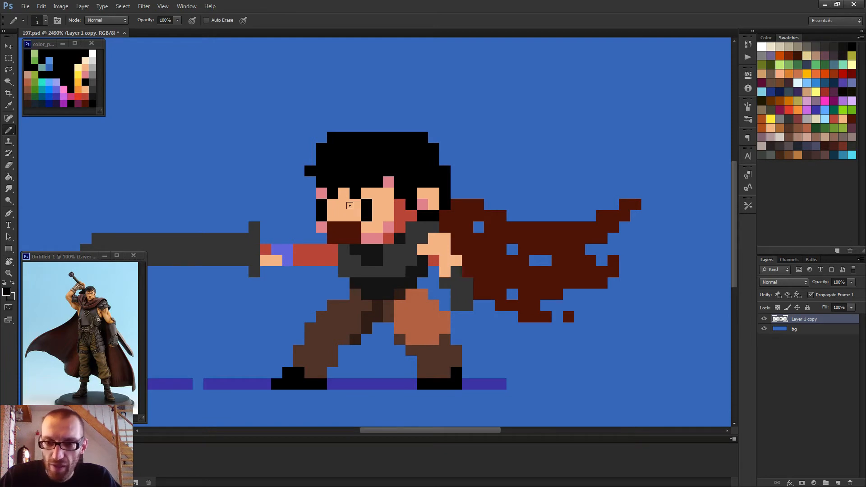
{"action": "left_click", "coordinate": [355, 216]}
{"action": "left_click", "coordinate": [380, 208]}
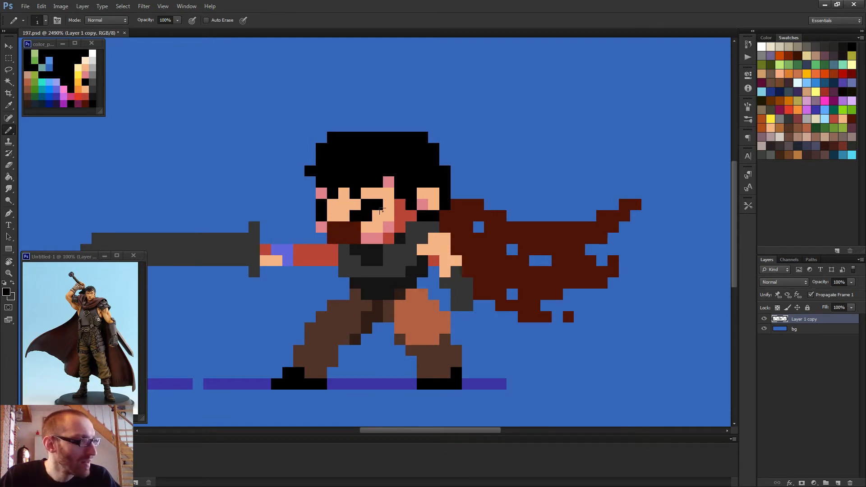
{"action": "left_click", "coordinate": [331, 214]}
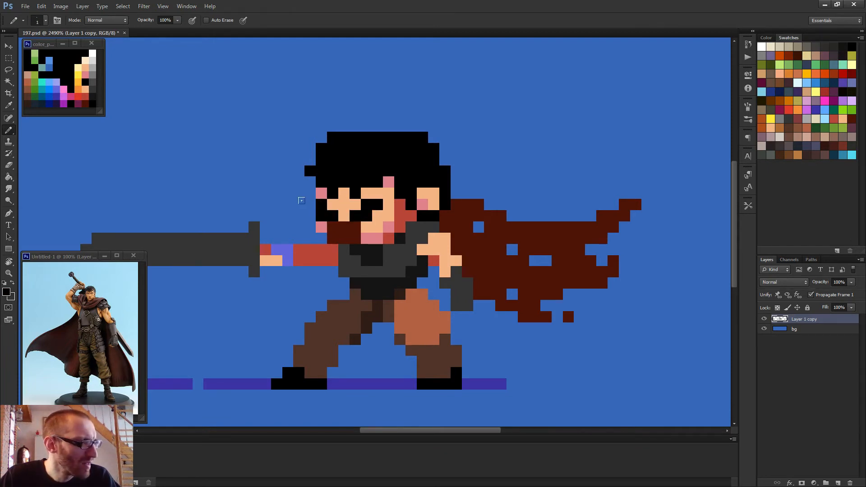
{"action": "scroll", "coordinate": [301, 201], "scroll_direction": "down", "scroll_amount": 8}
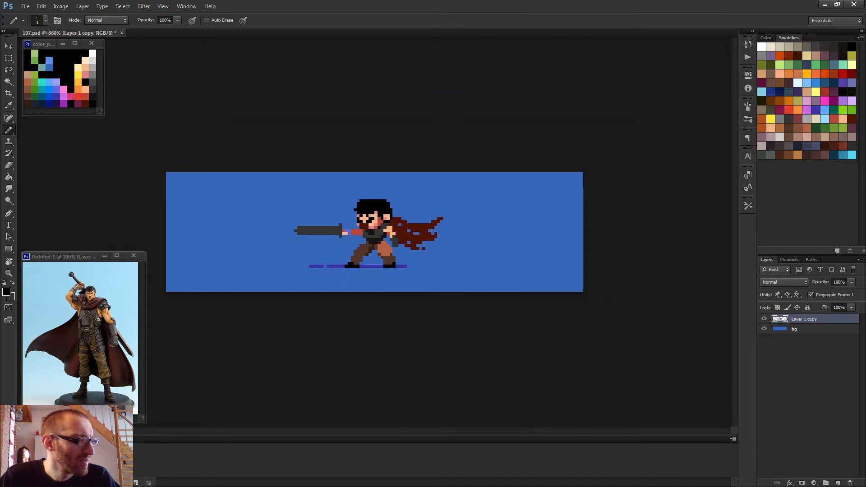
{"action": "scroll", "coordinate": [429, 238], "scroll_direction": "down", "scroll_amount": 1}
- Repaint the mouth's upper row with skin colour and its front lower pixel with pink, leaving a small dark red mouth
{"action": "scroll", "coordinate": [355, 214], "scroll_direction": "up", "scroll_amount": 9}
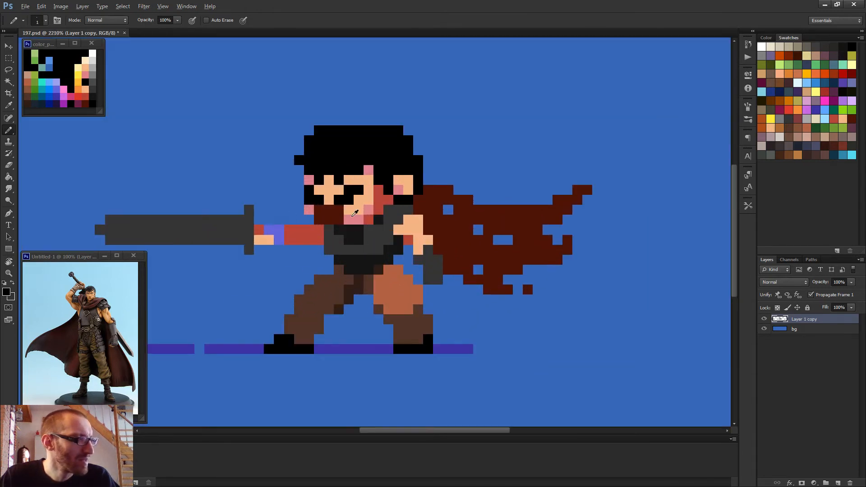
{"action": "left_click", "coordinate": [354, 214], "text": "alt"}
{"action": "left_click_drag", "start_coordinate": [339, 210], "coordinate": [328, 208]}
{"action": "left_click", "coordinate": [320, 210]}
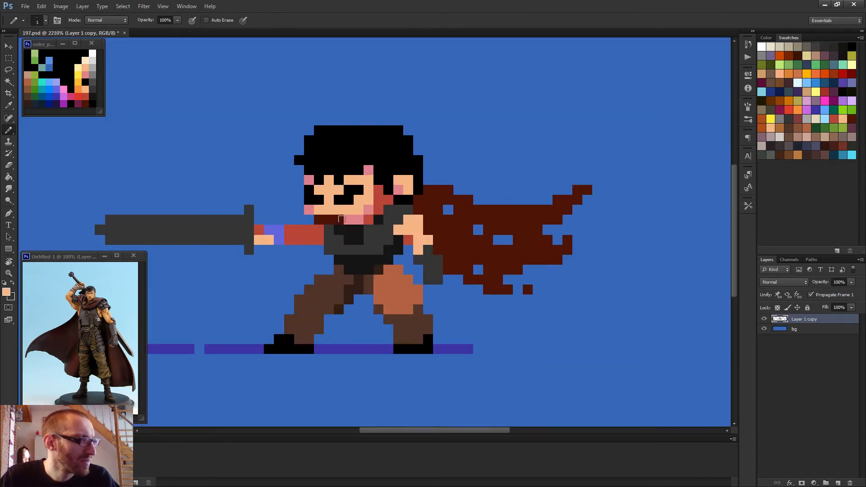
{"action": "left_click", "coordinate": [345, 217], "text": "alt"}
{"action": "left_click", "coordinate": [316, 217]}
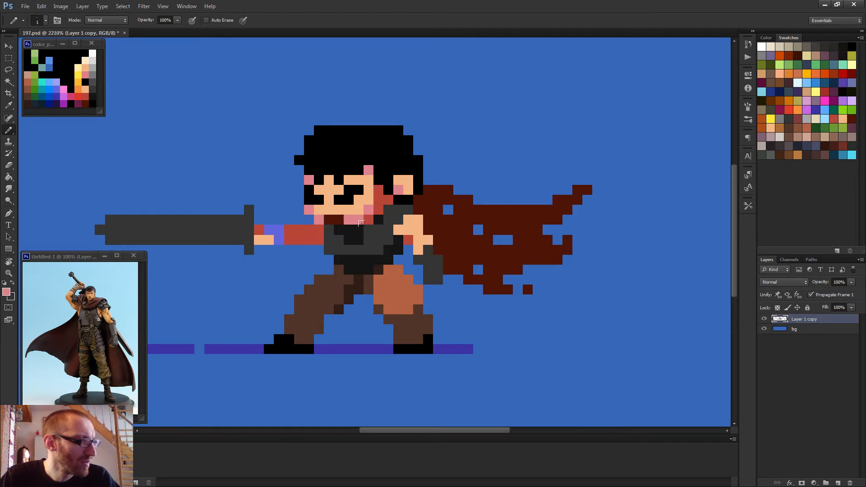
{"action": "scroll", "coordinate": [362, 223], "scroll_direction": "down", "scroll_amount": 5}
{"action": "scroll", "coordinate": [399, 239], "scroll_direction": "down", "scroll_amount": 2}
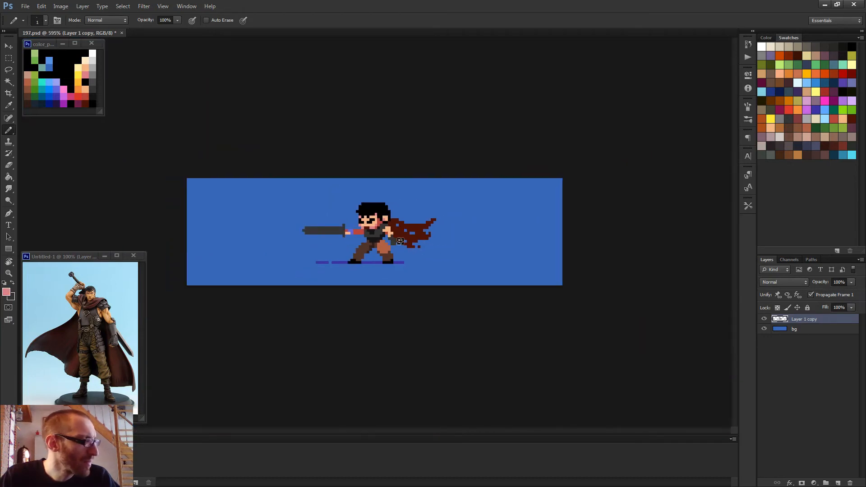
- Paint one white pixel in each eye beneath the black brows
{"action": "scroll", "coordinate": [399, 239], "scroll_direction": "up", "scroll_amount": 3}
{"action": "scroll", "coordinate": [379, 229], "scroll_direction": "up", "scroll_amount": 3}
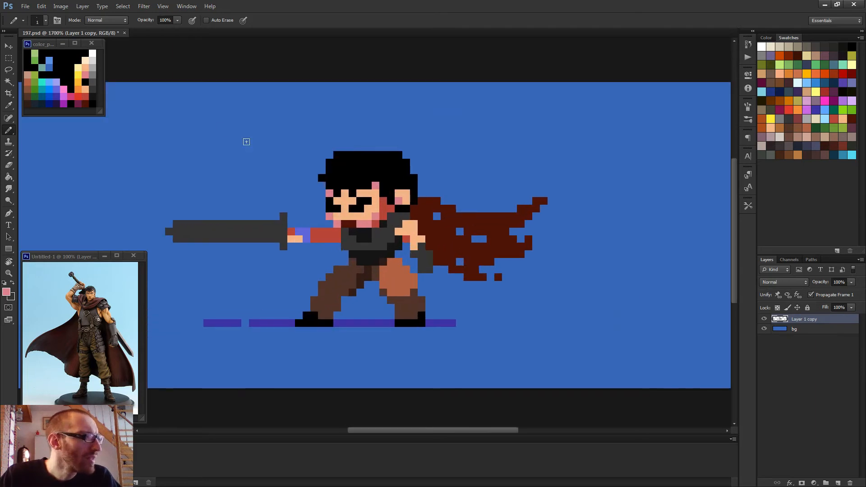
{"action": "left_click", "coordinate": [93, 54], "text": "alt"}
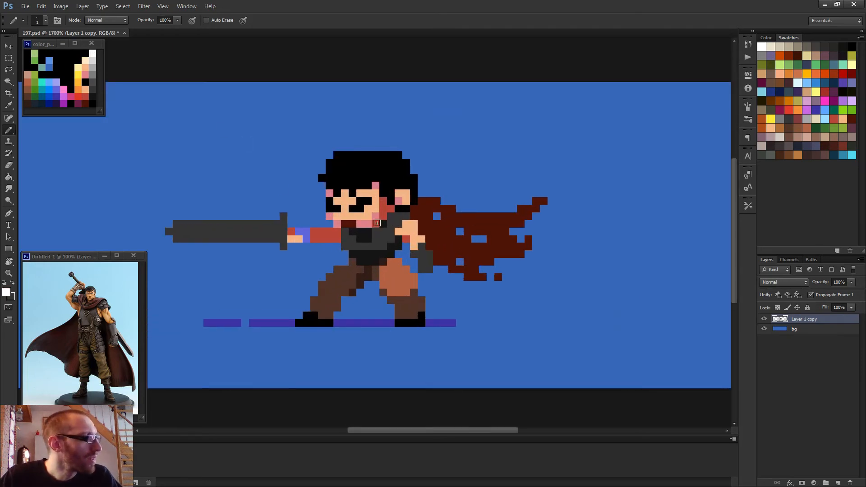
{"action": "left_click", "coordinate": [329, 208]}
{"action": "scroll", "coordinate": [410, 237], "scroll_direction": "down", "scroll_amount": 4}
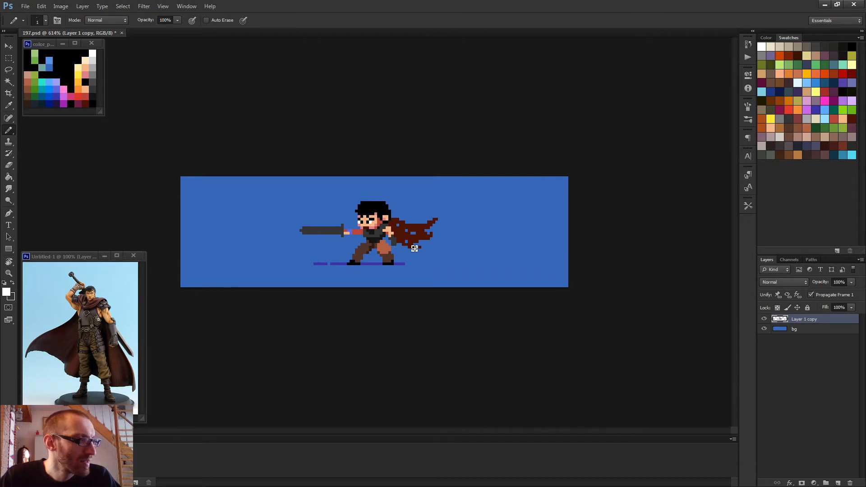
{"action": "scroll", "coordinate": [404, 269], "scroll_direction": "up", "scroll_amount": 5}
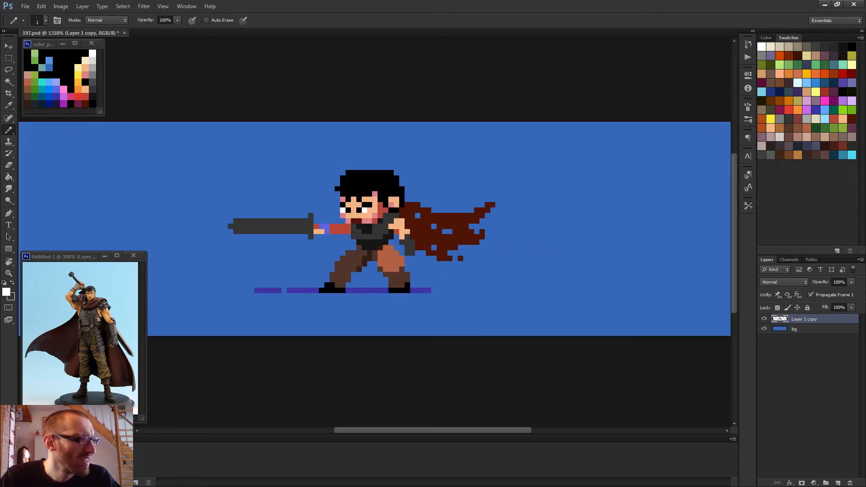
- Repaint the white pixel in each eye with a near-black grey
{"action": "left_click", "coordinate": [382, 214], "text": "alt"}
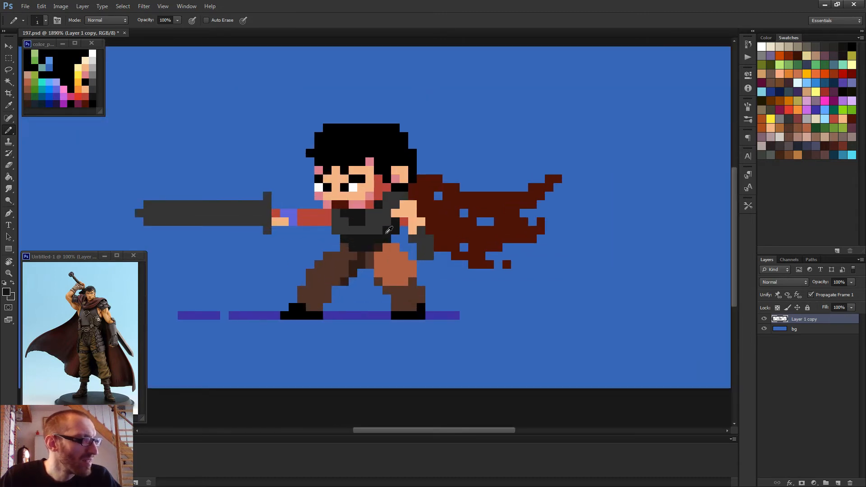
{"action": "left_click", "coordinate": [350, 187]}
{"action": "left_click", "coordinate": [315, 186]}
{"action": "scroll", "coordinate": [357, 199], "scroll_direction": "down", "scroll_amount": 3}
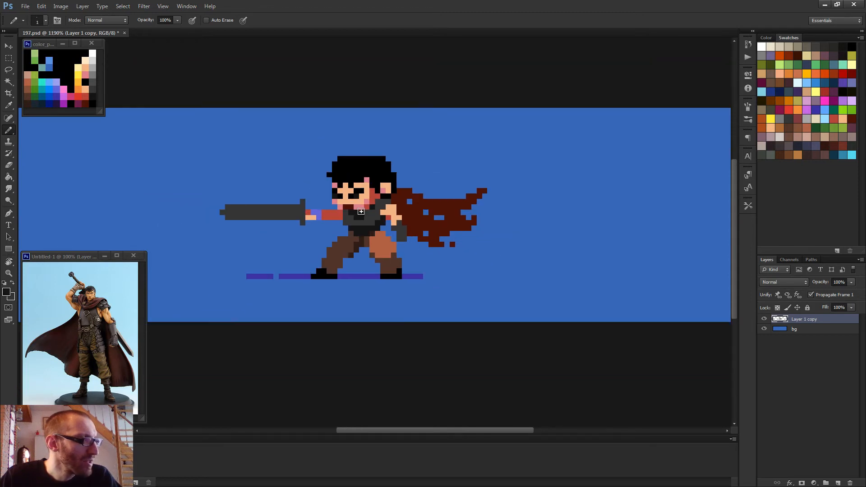
- Recolour the iris pixel of each eye, trying a very dark brown and settling on a lighter brown from the palette
{"action": "scroll", "coordinate": [361, 210], "scroll_direction": "up", "scroll_amount": 3}
{"action": "scroll", "coordinate": [367, 216], "scroll_direction": "up", "scroll_amount": 2}
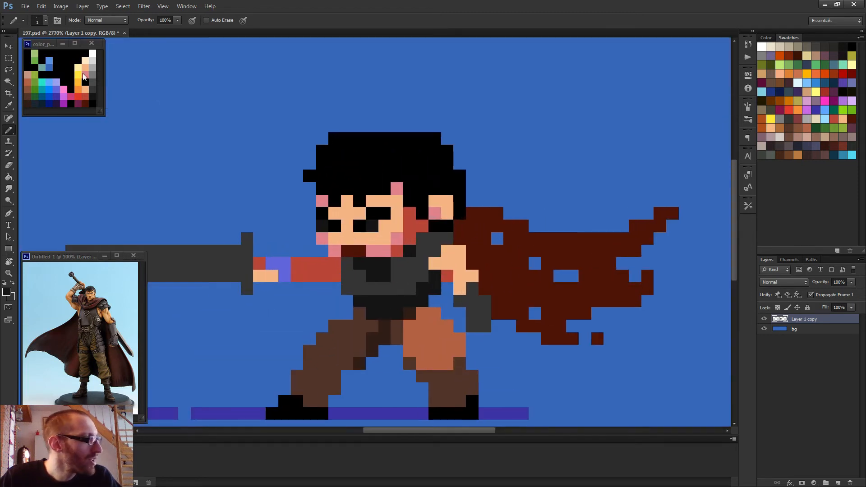
{"action": "left_click", "coordinate": [322, 226]}
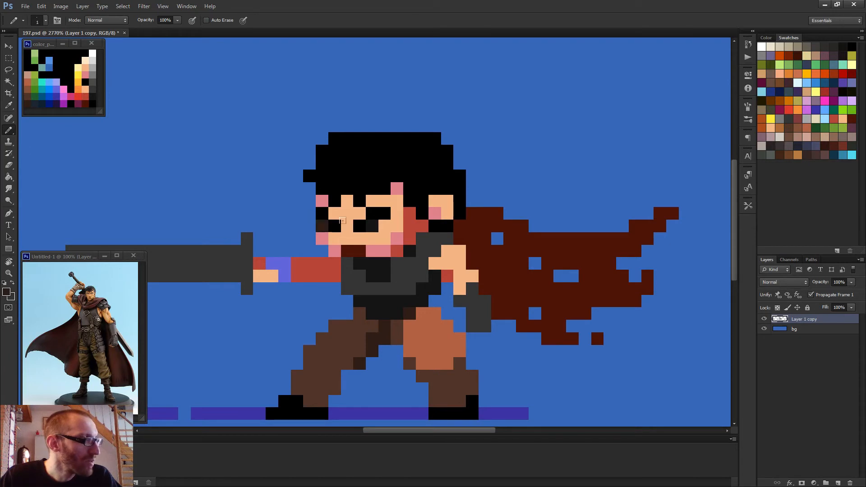
{"action": "left_click", "coordinate": [372, 225]}
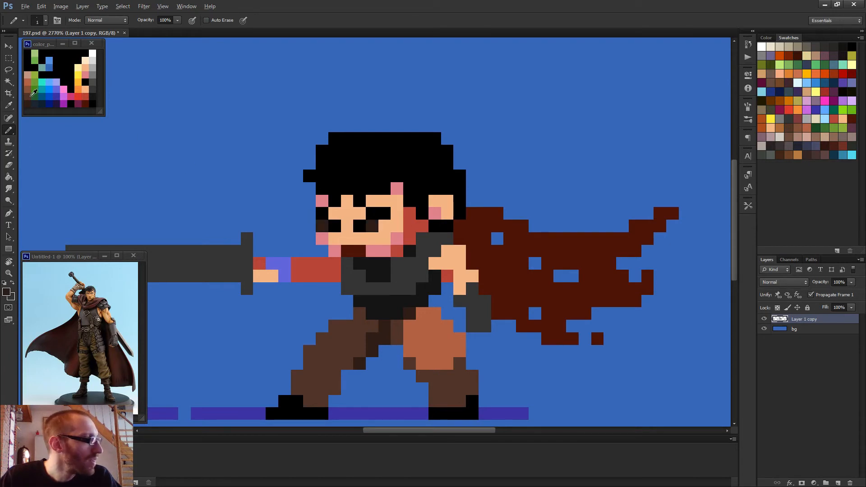
{"action": "left_click", "coordinate": [34, 93], "text": "alt"}
{"action": "left_click", "coordinate": [367, 220]}
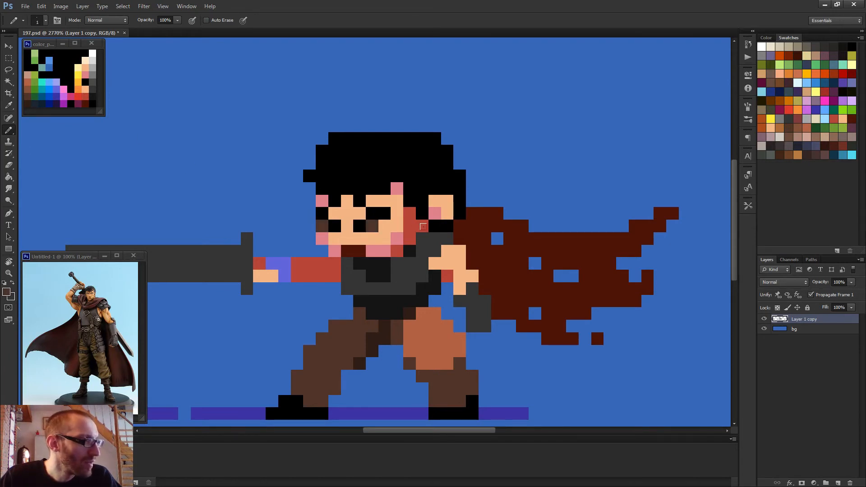
{"action": "scroll", "coordinate": [424, 226], "scroll_direction": "down", "scroll_amount": 5}
{"action": "scroll", "coordinate": [438, 245], "scroll_direction": "down", "scroll_amount": 2}
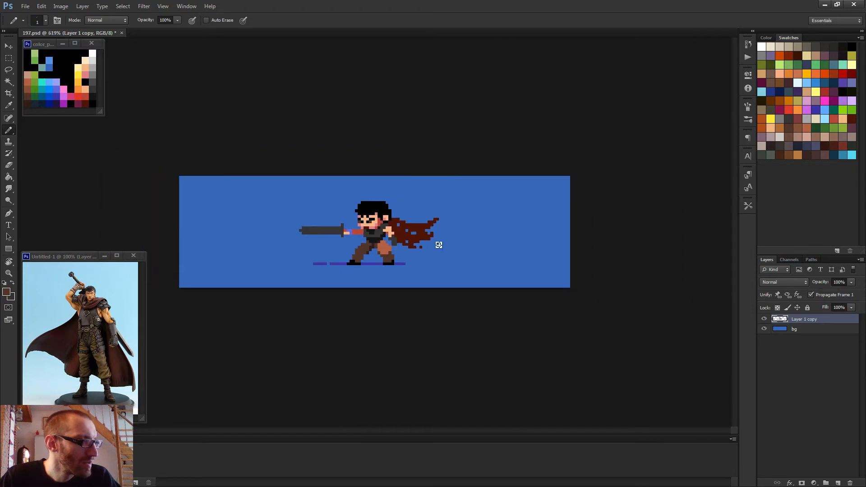
- Add a white pixel to the near eye beside its brown iris
{"action": "scroll", "coordinate": [419, 245], "scroll_direction": "up", "scroll_amount": 6}
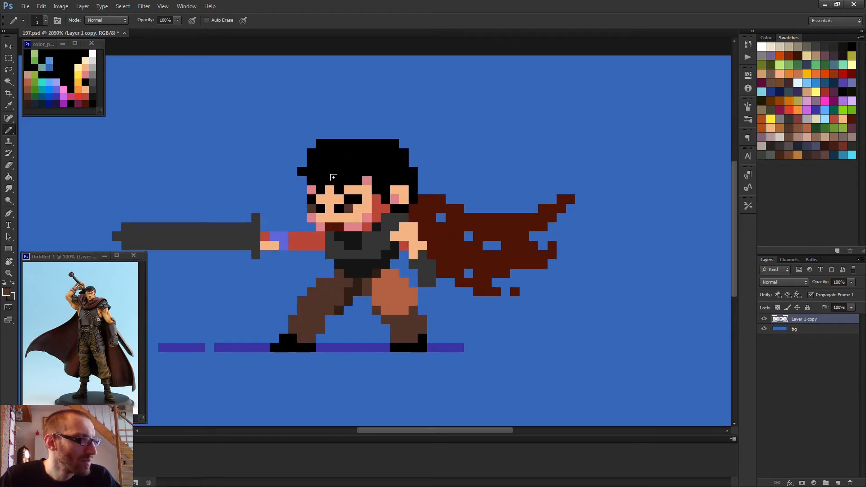
{"action": "left_click", "coordinate": [94, 53], "text": "alt"}
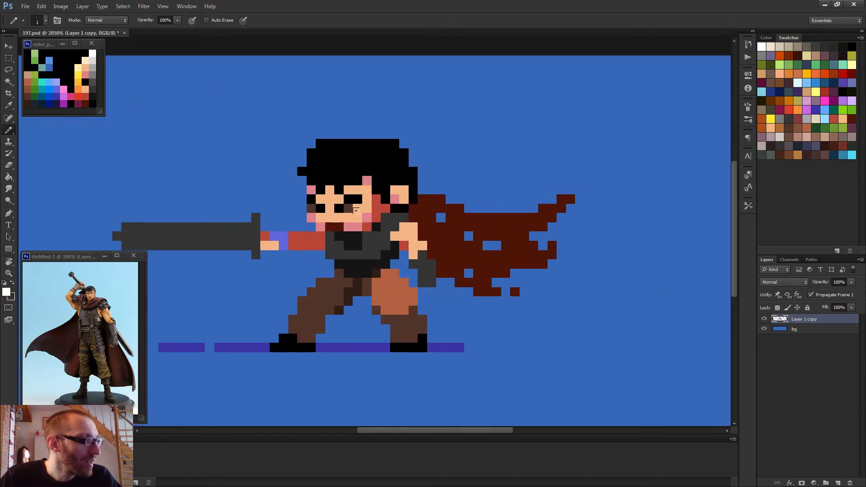
{"action": "left_click", "coordinate": [356, 208]}
{"action": "scroll", "coordinate": [405, 234], "scroll_direction": "down", "scroll_amount": 1}
{"action": "scroll", "coordinate": [419, 334], "scroll_direction": "down", "scroll_amount": 6}
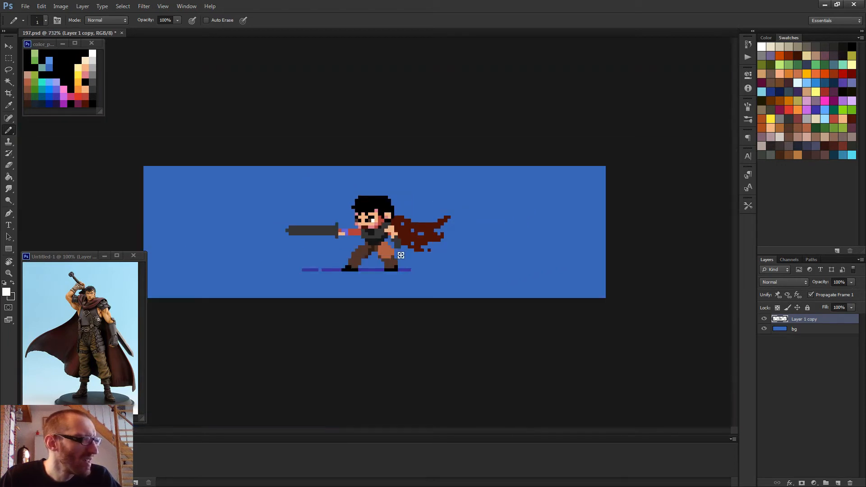
- Repaint the pink pixels on the front edge of the face, at the cheek and forehead, with the light skin tone
{"action": "scroll", "coordinate": [361, 228], "scroll_direction": "up", "scroll_amount": 7}
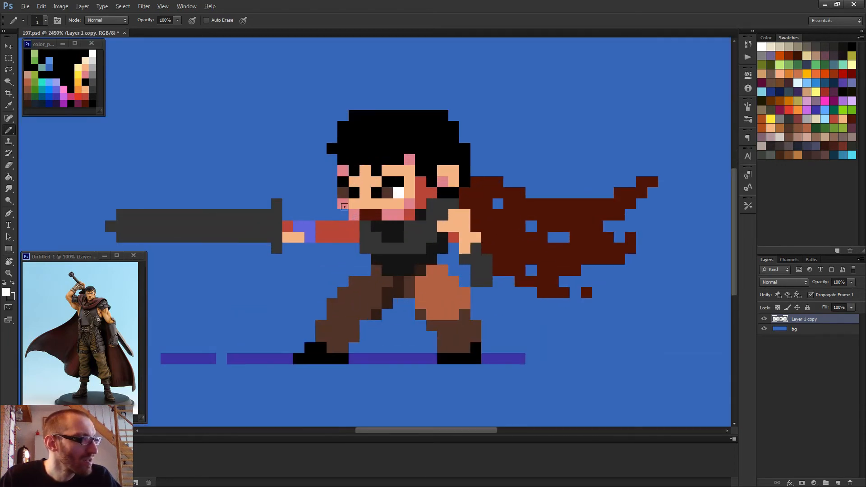
{"action": "left_click", "coordinate": [353, 205], "text": "alt"}
{"action": "left_click", "coordinate": [345, 204]}
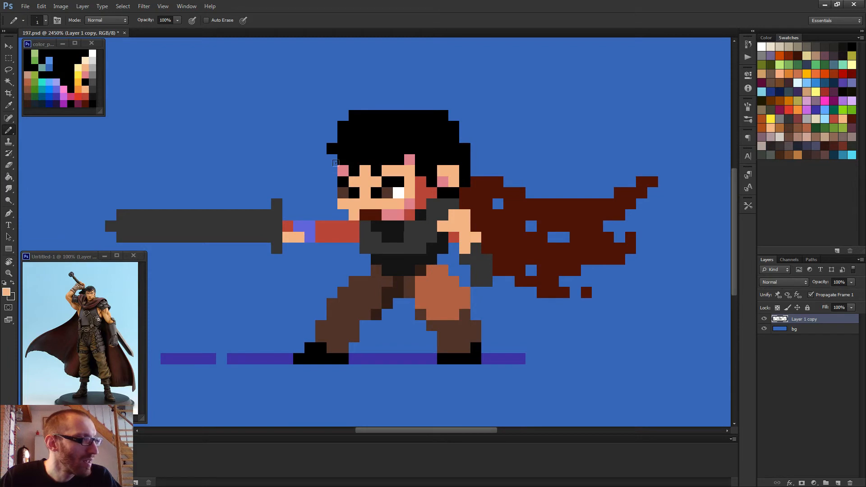
{"action": "left_click", "coordinate": [343, 171]}
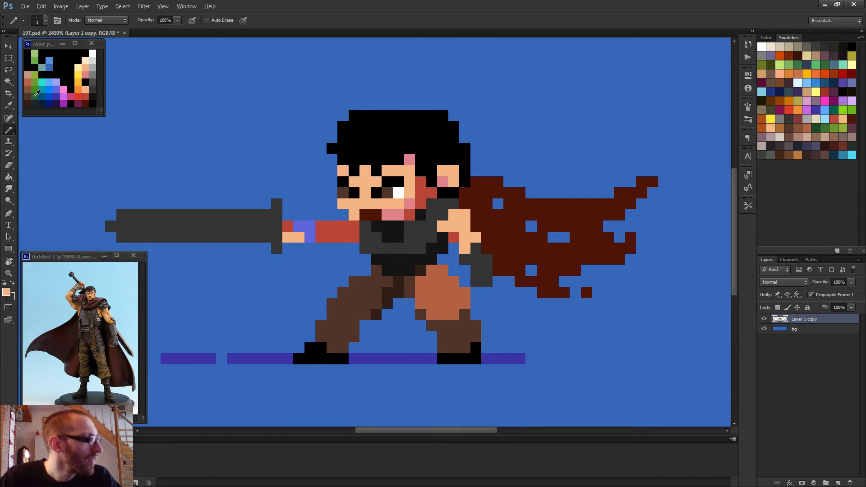
- Try a very dark brown from the palette on the brown iris pixels of the eyes
{"action": "left_click", "coordinate": [31, 94], "text": "alt"}
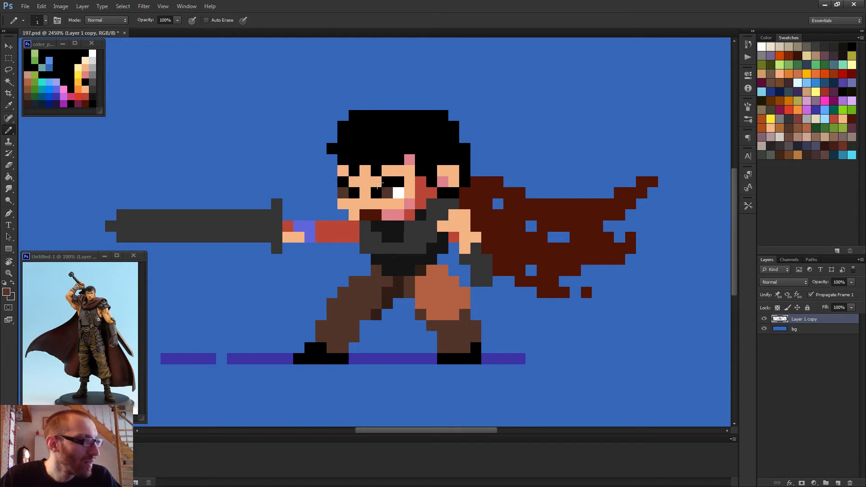
{"action": "left_click", "coordinate": [31, 100], "text": "alt"}
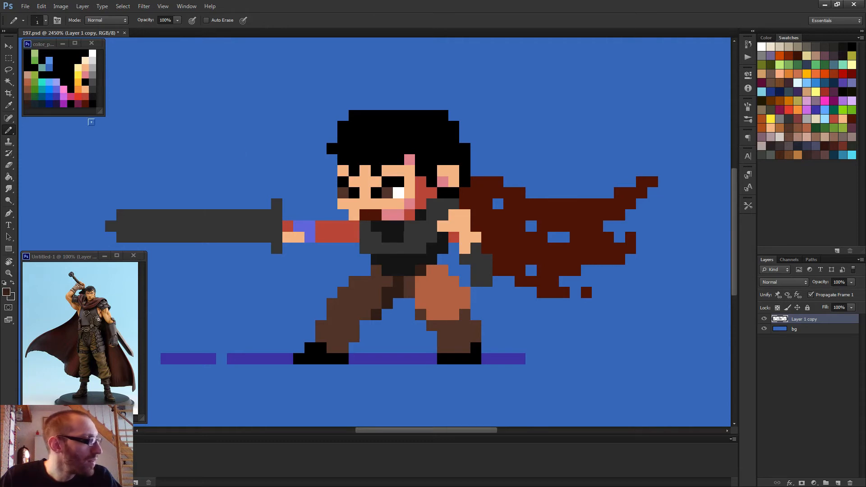
{"action": "left_click", "coordinate": [342, 192]}
{"action": "scroll", "coordinate": [428, 212], "scroll_direction": "down", "scroll_amount": 5}
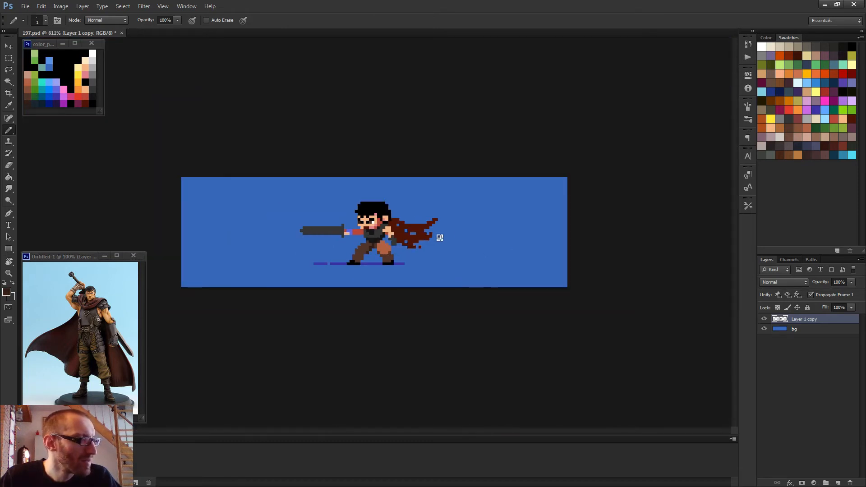
- Recolour the iris pixels of both eyes black, keeping the white pixel in the near eye
{"action": "scroll", "coordinate": [368, 221], "scroll_direction": "up", "scroll_amount": 5}
{"action": "left_click", "coordinate": [362, 231], "text": "alt"}
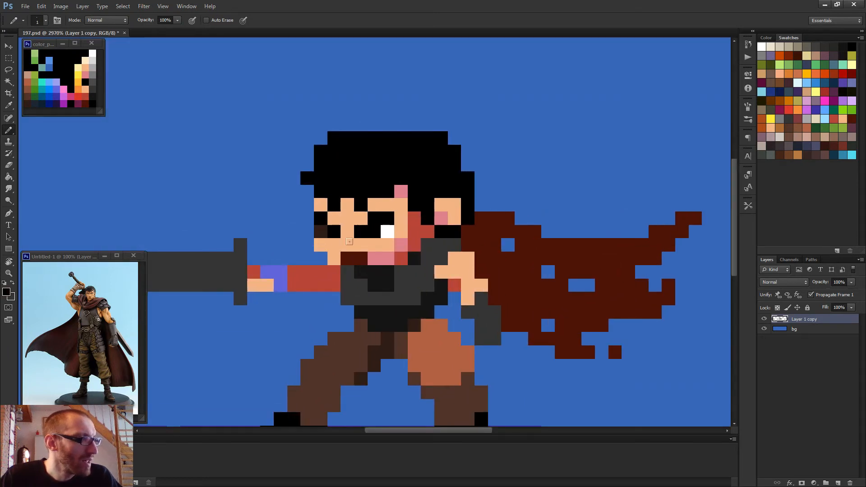
{"action": "left_click", "coordinate": [321, 232]}
{"action": "scroll", "coordinate": [446, 266], "scroll_direction": "down", "scroll_amount": 5}
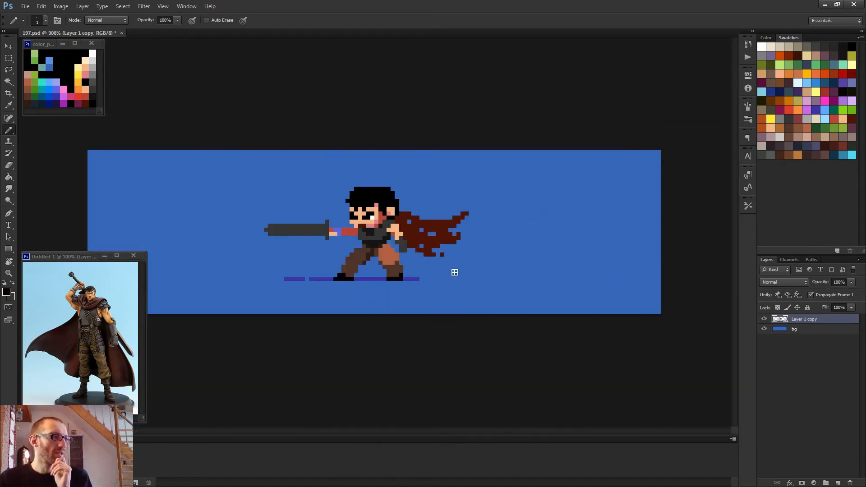
- Paint over the far eye's black brow and inner pixels with the face's skin colour
{"action": "scroll", "coordinate": [454, 272], "scroll_direction": "down", "scroll_amount": 1}
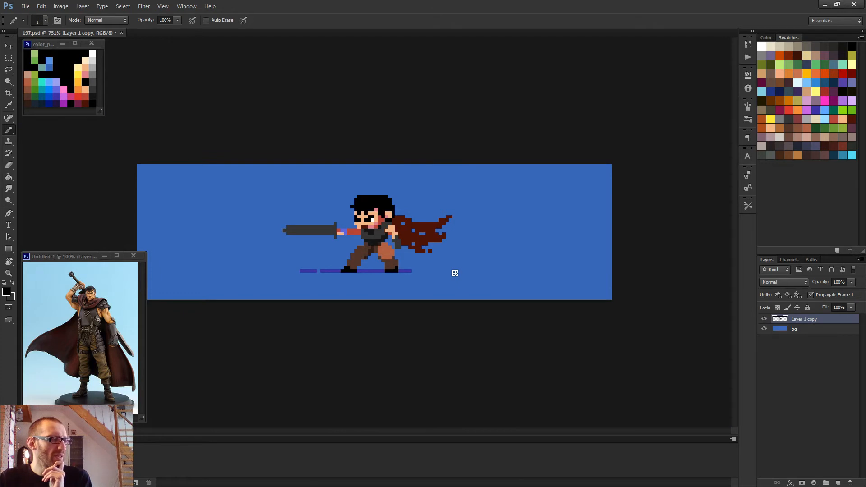
{"action": "scroll", "coordinate": [375, 233], "scroll_direction": "up", "scroll_amount": 2}
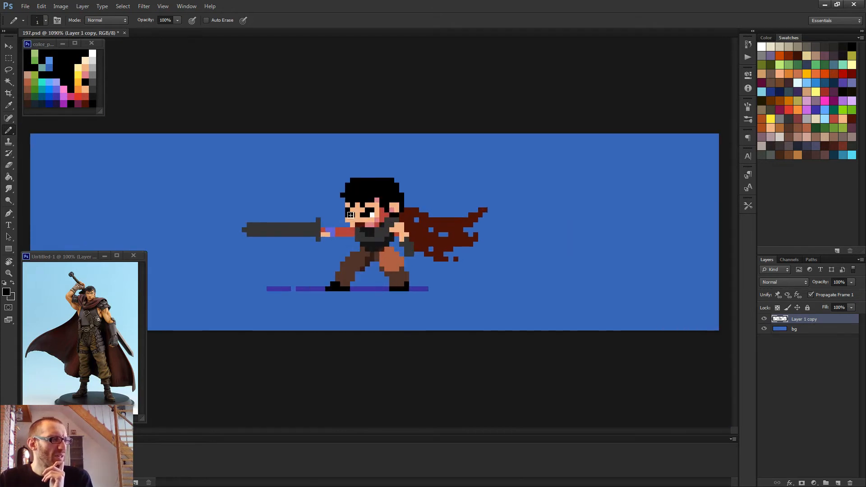
{"action": "scroll", "coordinate": [383, 252], "scroll_direction": "down", "scroll_amount": 2}
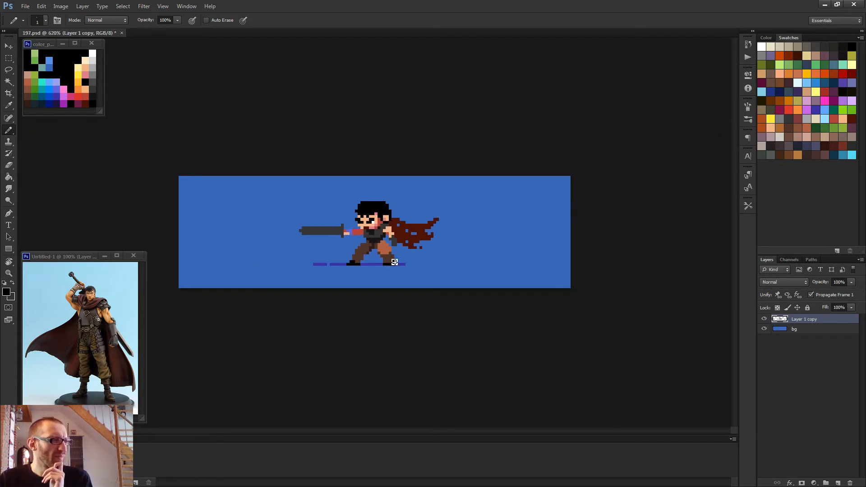
{"action": "scroll", "coordinate": [386, 261], "scroll_direction": "up", "scroll_amount": 8}
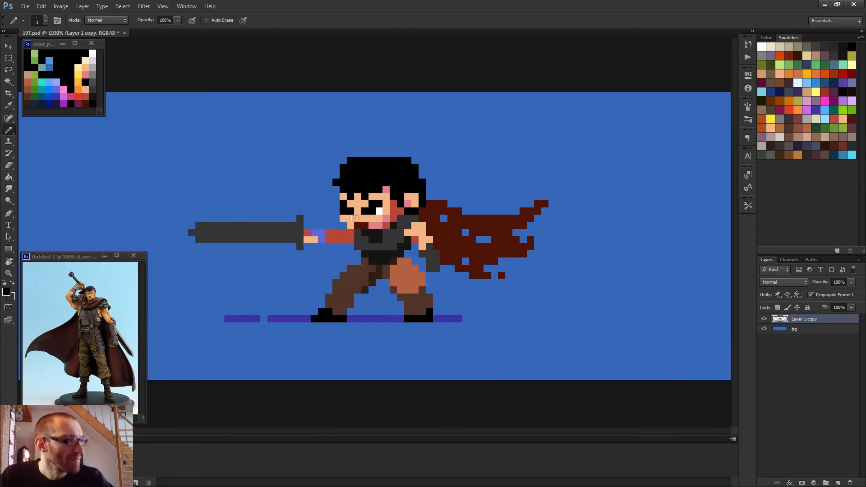
{"action": "scroll", "coordinate": [347, 209], "scroll_direction": "up", "scroll_amount": 1}
{"action": "left_click", "coordinate": [349, 194], "text": "alt"}
{"action": "left_click", "coordinate": [349, 206]}
{"action": "left_click", "coordinate": [334, 191]}
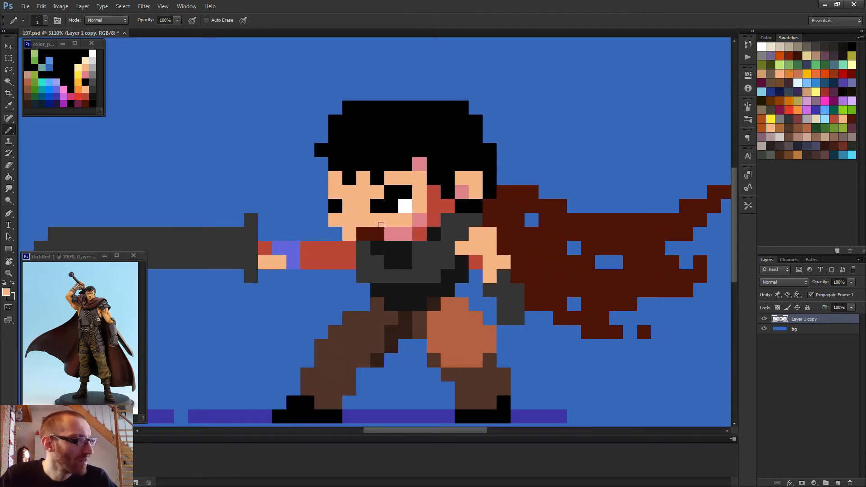
- Redraw the far eye with a black brow and pupil pixel, and a white pixel at the face's front edge
{"action": "left_click", "coordinate": [340, 205], "text": "alt"}
{"action": "left_click", "coordinate": [335, 192]}
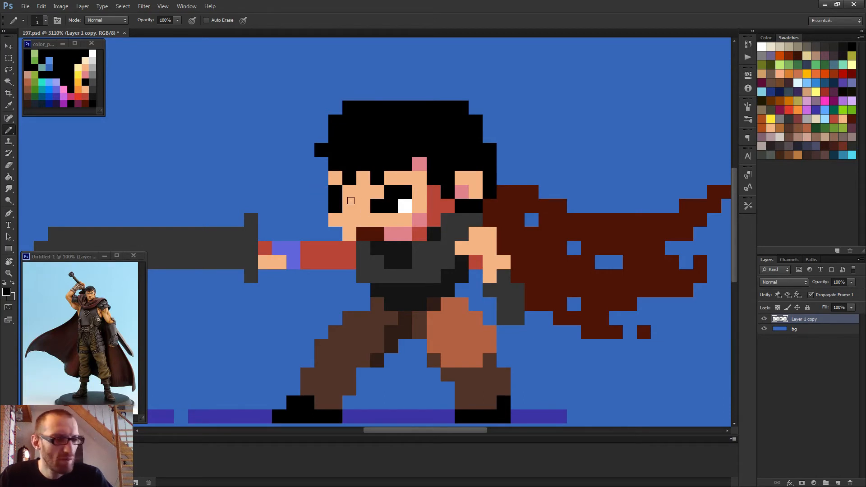
{"action": "left_click", "coordinate": [351, 201]}
{"action": "scroll", "coordinate": [408, 227], "scroll_direction": "down", "scroll_amount": 2}
{"action": "left_click", "coordinate": [408, 213], "text": "alt"}
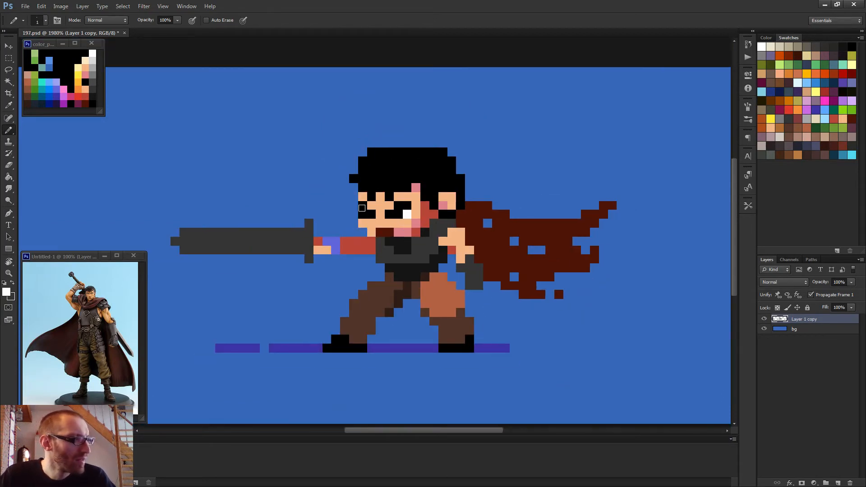
{"action": "scroll", "coordinate": [444, 254], "scroll_direction": "down", "scroll_amount": 4}
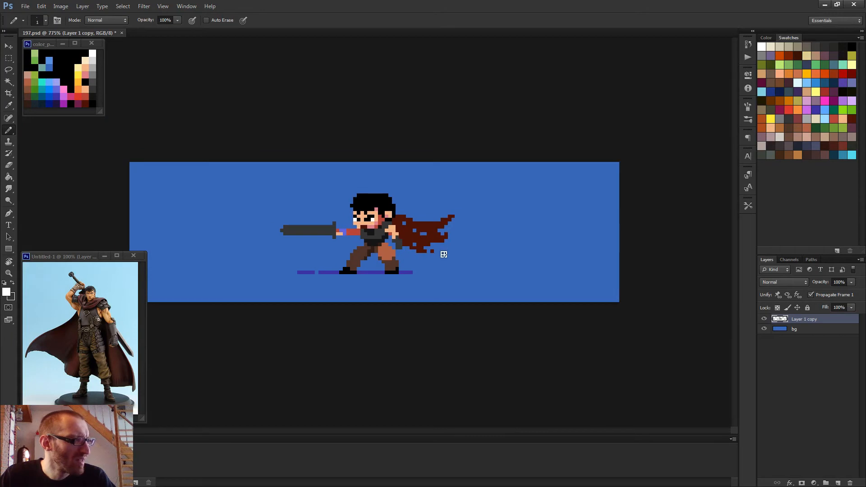
{"action": "scroll", "coordinate": [383, 239], "scroll_direction": "up", "scroll_amount": 4}
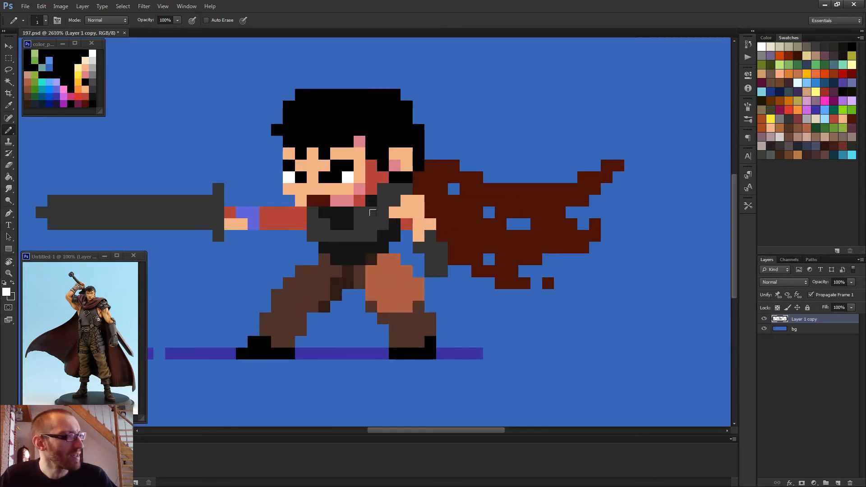
- Recolour the far eye's white pixel light blue and paint the front-edge pixels of the cheek and forehead red
{"action": "left_click", "coordinate": [51, 81], "text": "alt"}
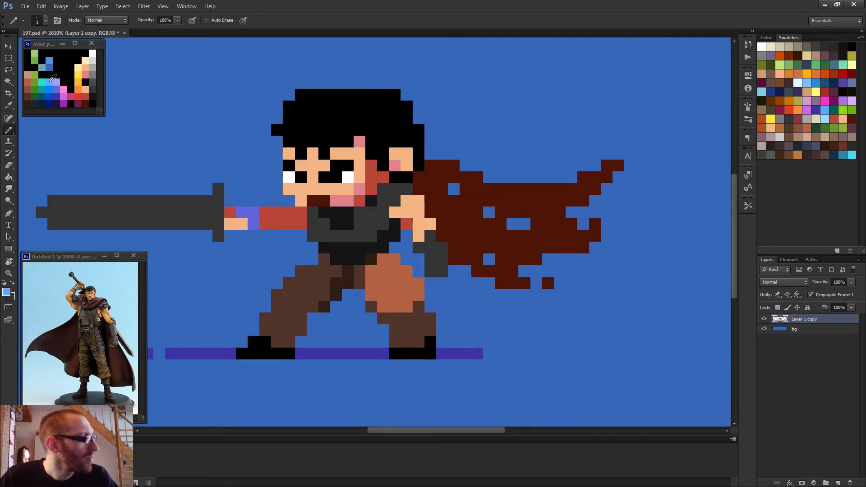
{"action": "left_click", "coordinate": [289, 176]}
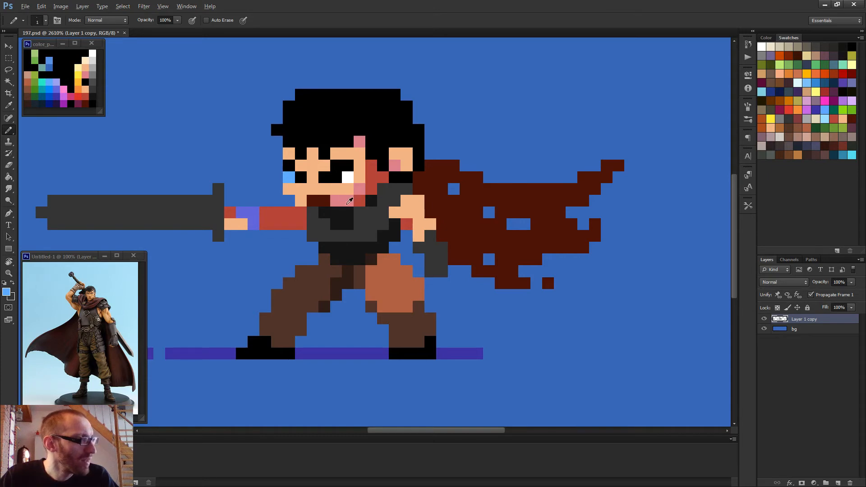
{"action": "left_click", "coordinate": [360, 199], "text": "alt"}
{"action": "left_click", "coordinate": [289, 189]}
{"action": "left_click", "coordinate": [289, 153]}
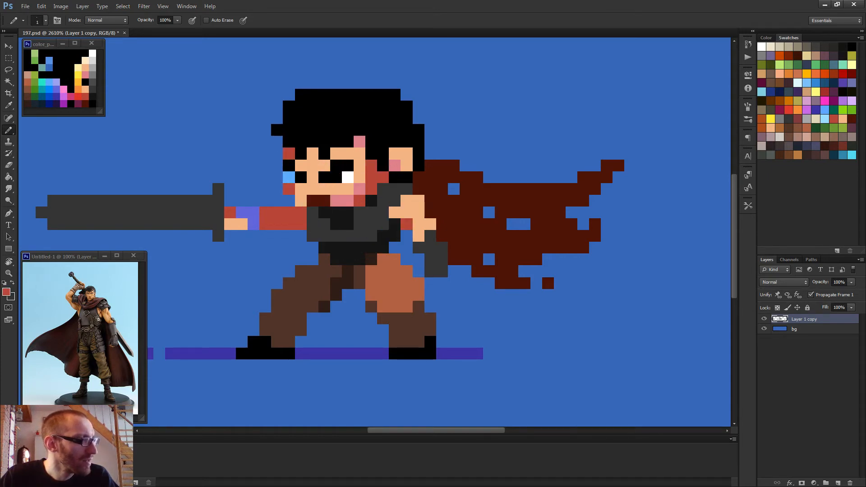
- Shade the face's front edge pink at the forehead, cheek and jaw, restoring the far brow pixel to black
{"action": "left_click", "coordinate": [344, 200], "text": "alt"}
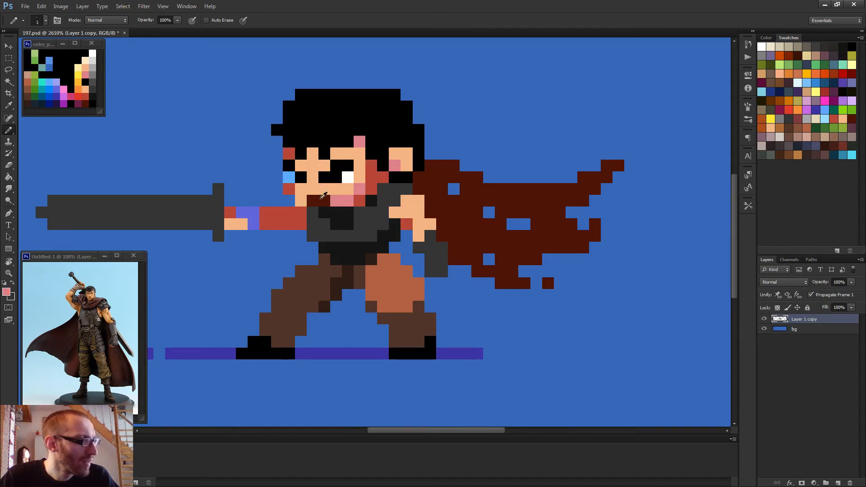
{"action": "left_click", "coordinate": [300, 199]}
{"action": "left_click", "coordinate": [288, 187]}
{"action": "left_click", "coordinate": [289, 165]}
{"action": "left_click", "coordinate": [289, 154]}
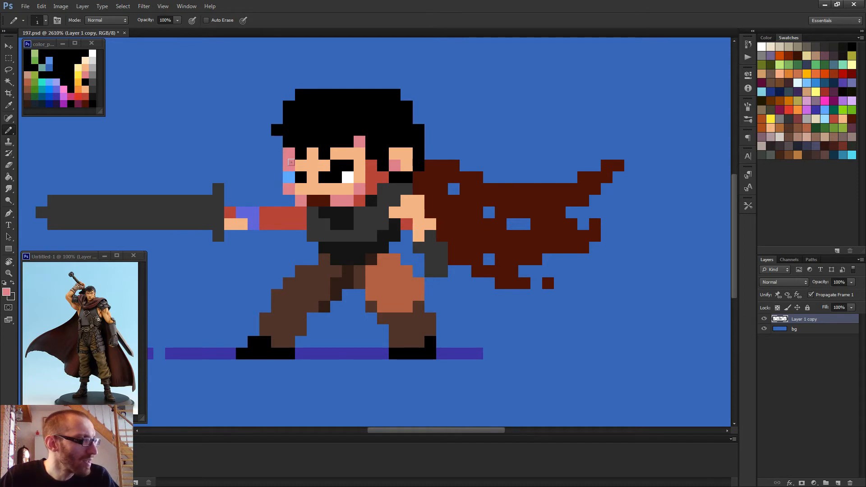
{"action": "left_click", "coordinate": [303, 163], "text": "alt"}
{"action": "left_click", "coordinate": [289, 165]}
{"action": "left_click", "coordinate": [301, 174], "text": "alt"}
{"action": "left_click", "coordinate": [289, 164]}
{"action": "scroll", "coordinate": [487, 302], "scroll_direction": "down", "scroll_amount": 5}
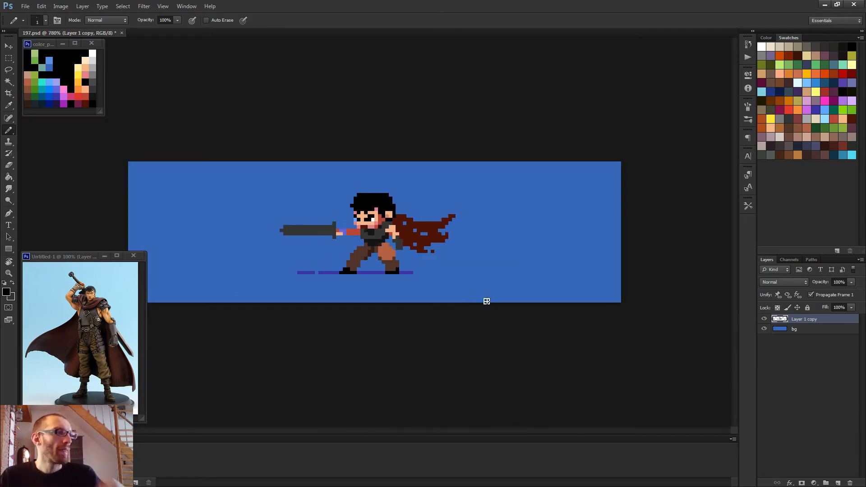
- Try shifting the dark red mouth one pixel toward the face's front edge, filling the freed pixel with pink
{"action": "scroll", "coordinate": [487, 302], "scroll_direction": "down", "scroll_amount": 1}
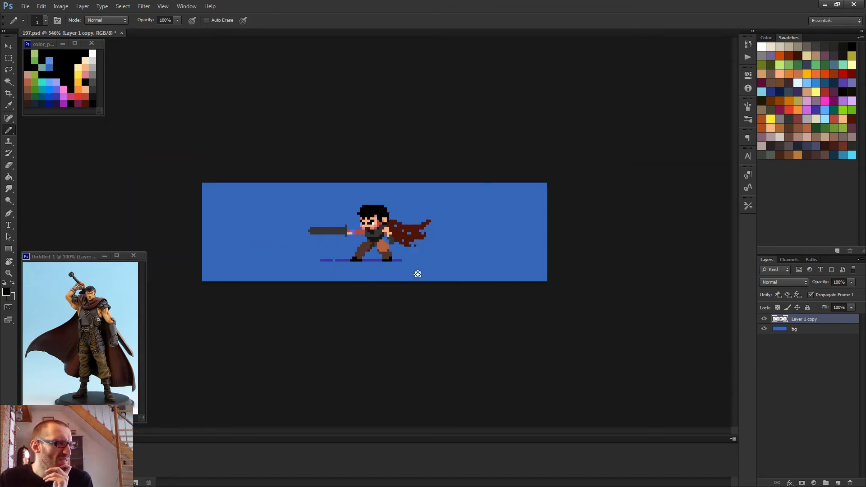
{"action": "scroll", "coordinate": [369, 235], "scroll_direction": "up", "scroll_amount": 3}
{"action": "scroll", "coordinate": [362, 235], "scroll_direction": "up", "scroll_amount": 1}
{"action": "left_click", "coordinate": [355, 201], "text": "alt"}
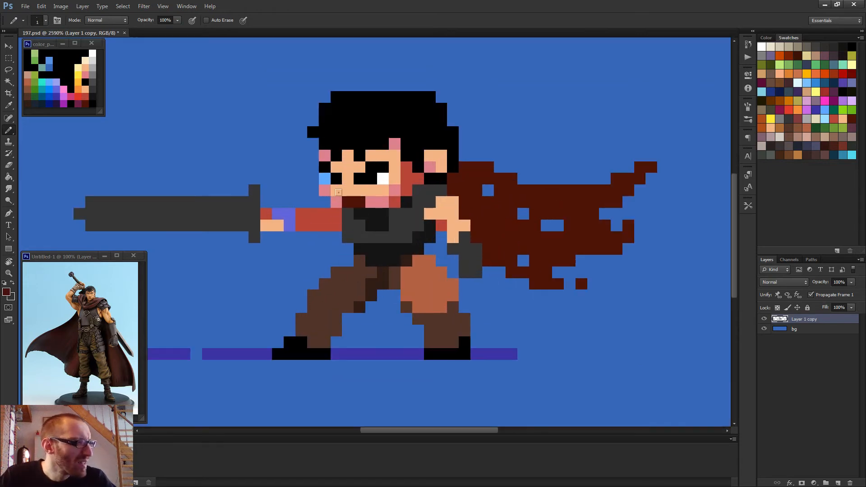
{"action": "left_click", "coordinate": [337, 199]}
{"action": "left_click", "coordinate": [371, 201], "text": "alt"}
{"action": "left_click", "coordinate": [359, 201]}
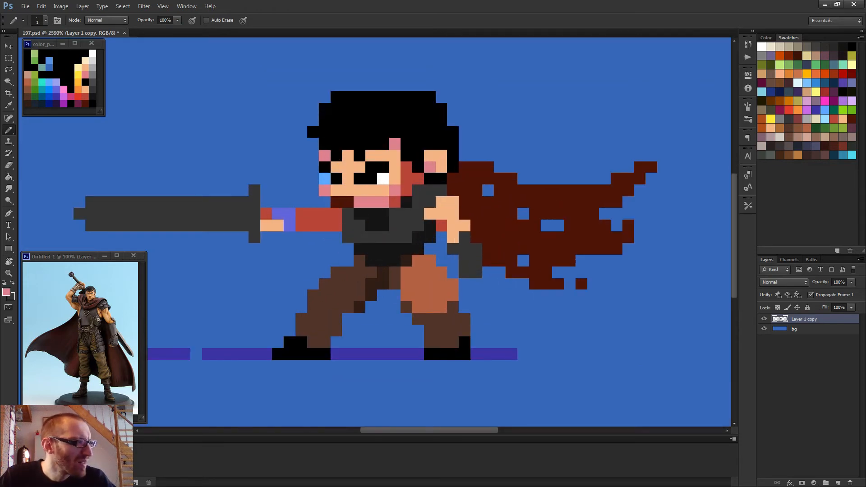
{"action": "scroll", "coordinate": [366, 238], "scroll_direction": "down", "scroll_amount": 3}
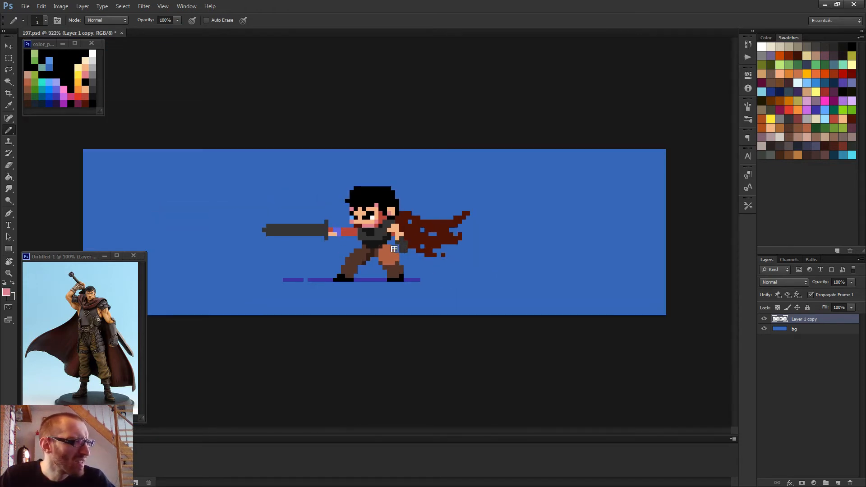
{"action": "scroll", "coordinate": [394, 249], "scroll_direction": "up", "scroll_amount": 1}
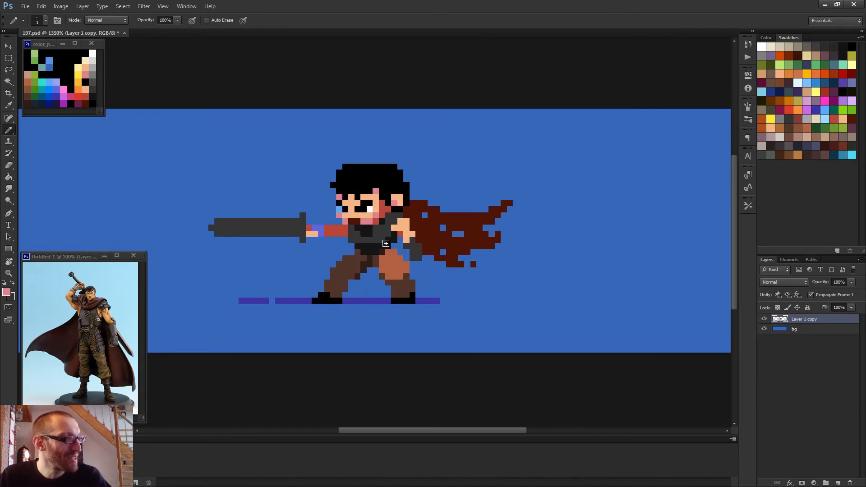
- Replace the pink pixels on the face's front edge, chin and rear cheek with the skin colour
{"action": "scroll", "coordinate": [386, 243], "scroll_direction": "down", "scroll_amount": 1}
{"action": "scroll", "coordinate": [387, 244], "scroll_direction": "up", "scroll_amount": 3}
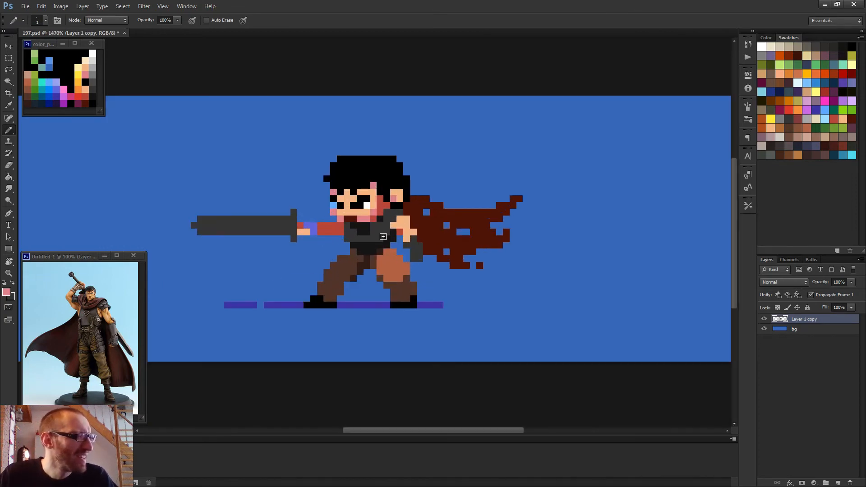
{"action": "left_click", "coordinate": [331, 214], "text": "alt"}
{"action": "left_click", "coordinate": [311, 211]}
{"action": "left_click", "coordinate": [323, 222]}
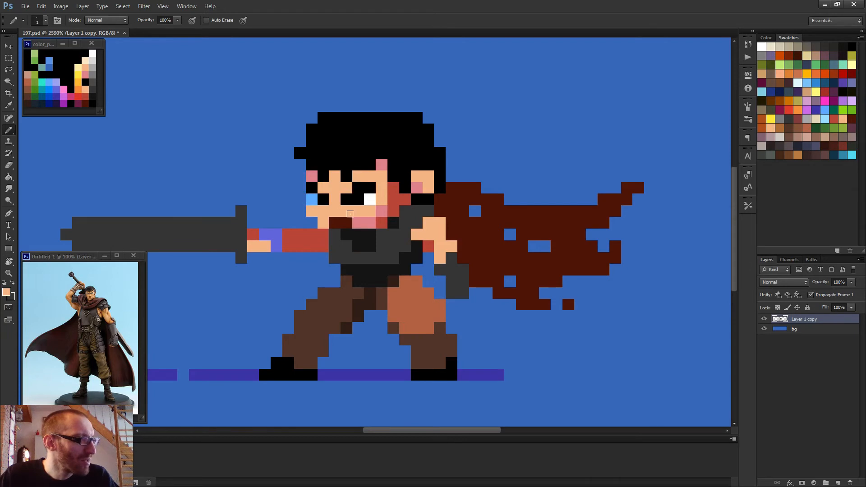
{"action": "left_click_drag", "start_coordinate": [358, 223], "coordinate": [370, 222]}
{"action": "left_click", "coordinate": [382, 212]}
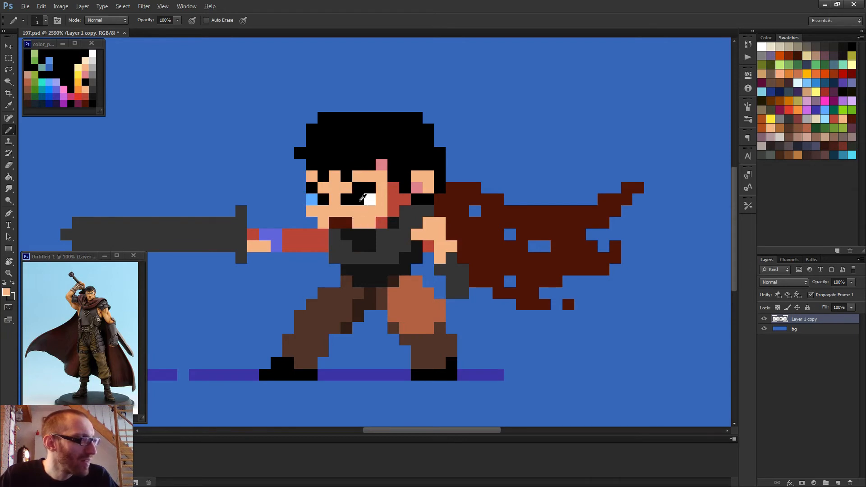
- Recolour the far eye's light blue pixel with the white of the near eye
{"action": "left_click", "coordinate": [368, 199], "text": "alt"}
{"action": "left_click", "coordinate": [311, 199]}
{"action": "scroll", "coordinate": [425, 271], "scroll_direction": "down", "scroll_amount": 3}
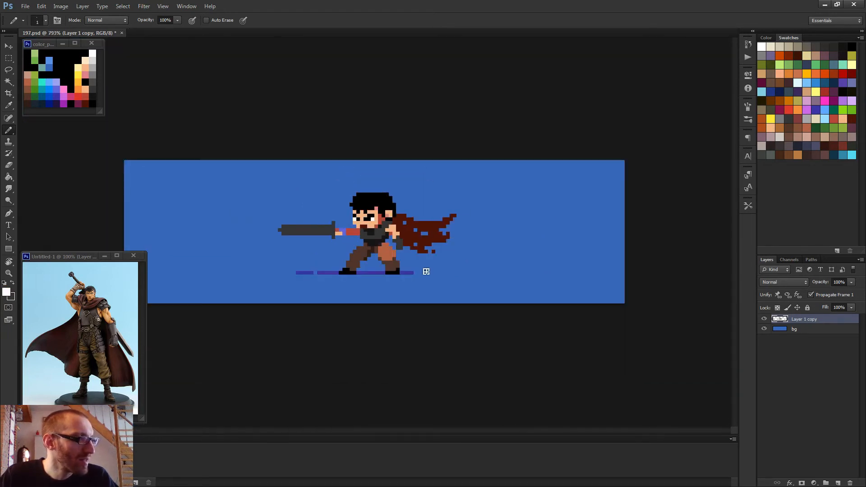
{"action": "scroll", "coordinate": [426, 272], "scroll_direction": "down", "scroll_amount": 1}
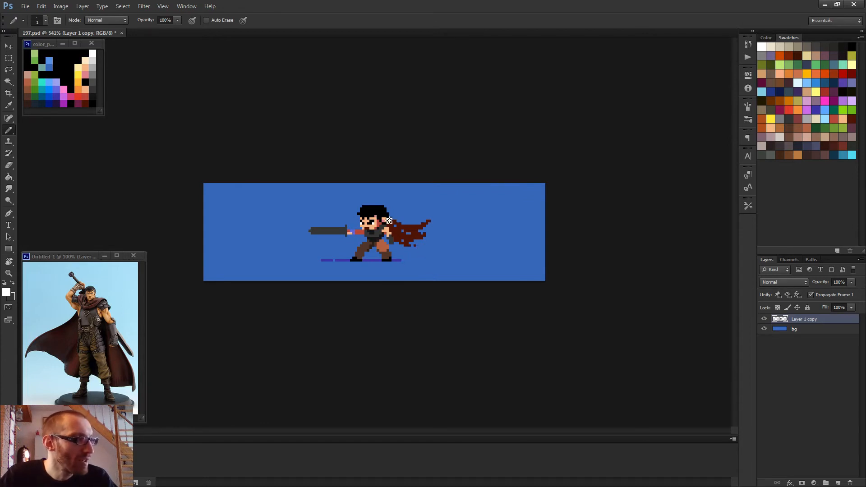
- Extend the chin downward with a row of skin-coloured pixels beneath the mouth
{"action": "scroll", "coordinate": [401, 234], "scroll_direction": "up", "scroll_amount": 1}
{"action": "scroll", "coordinate": [408, 254], "scroll_direction": "down", "scroll_amount": 2}
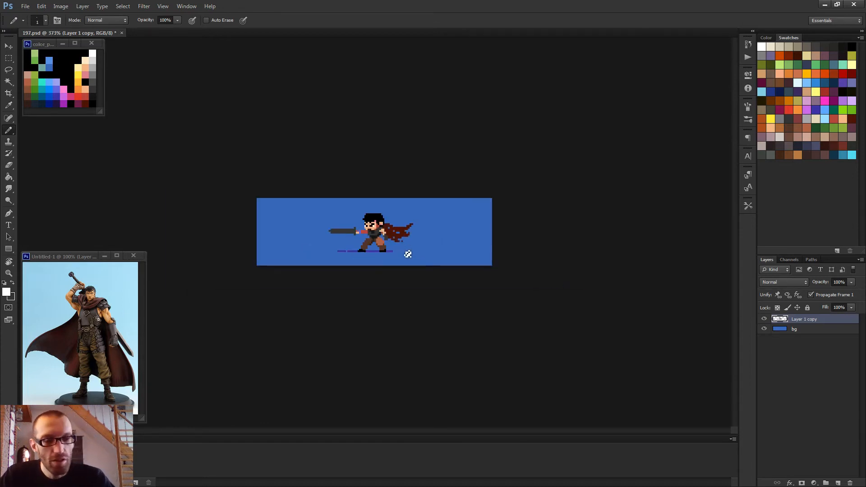
{"action": "scroll", "coordinate": [407, 254], "scroll_direction": "up", "scroll_amount": 3}
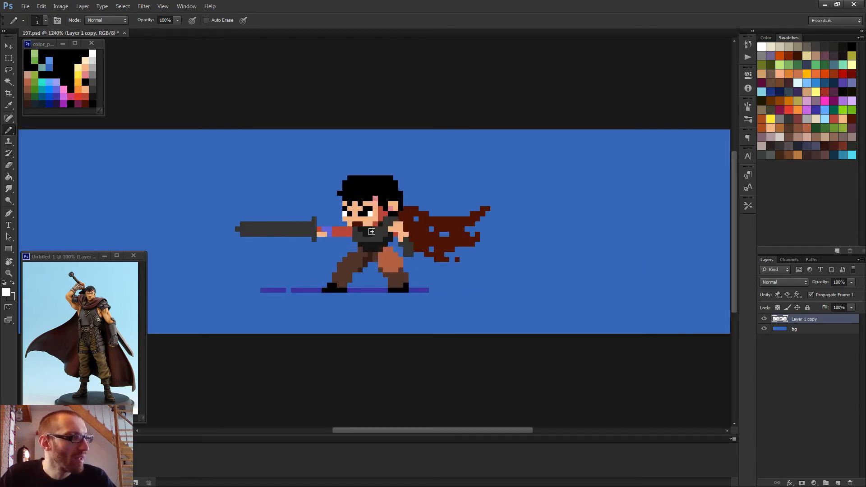
{"action": "scroll", "coordinate": [372, 218], "scroll_direction": "up", "scroll_amount": 1}
{"action": "left_click", "coordinate": [370, 221], "text": "alt"}
{"action": "left_click_drag", "start_coordinate": [341, 227], "coordinate": [368, 234]}
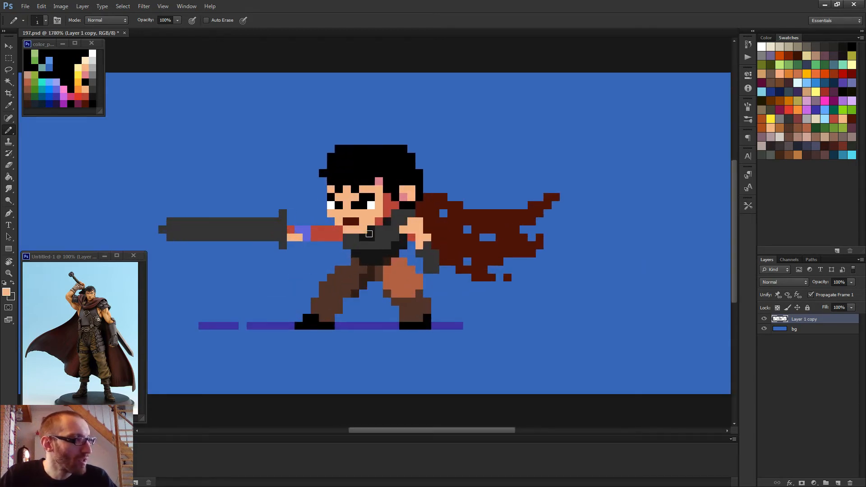
{"action": "left_click", "coordinate": [369, 230]}
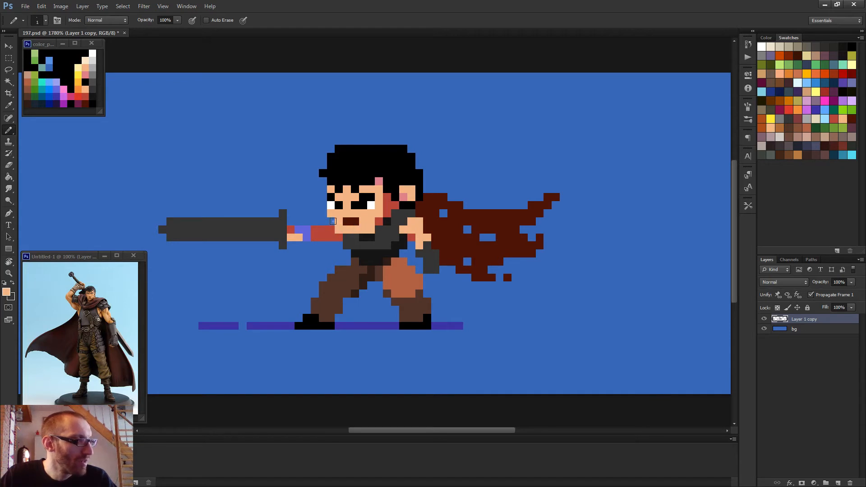
{"action": "scroll", "coordinate": [375, 230], "scroll_direction": "down", "scroll_amount": 2}
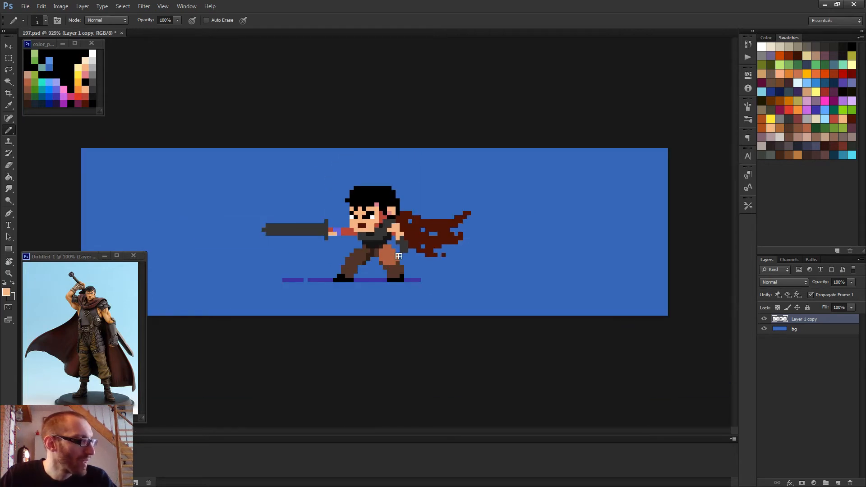
{"action": "scroll", "coordinate": [399, 256], "scroll_direction": "down", "scroll_amount": 1}
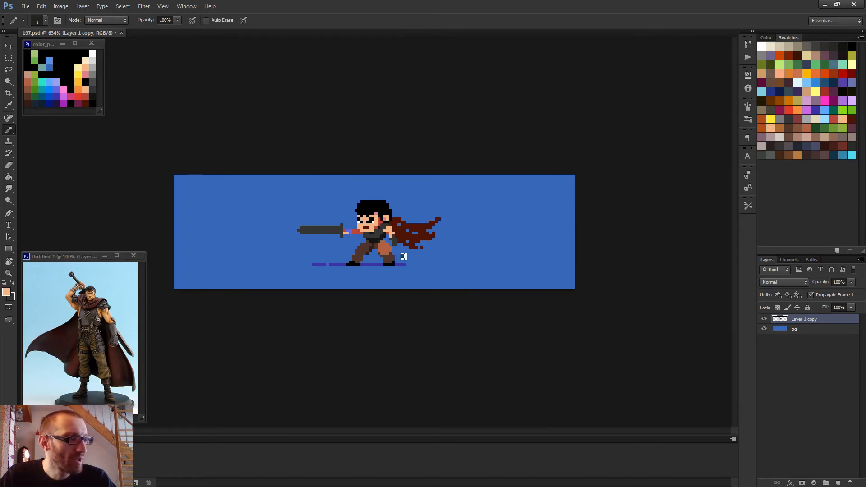
- Enlarge the mouth downward to two pixel rows using its own dark red colour
{"action": "scroll", "coordinate": [403, 257], "scroll_direction": "up", "scroll_amount": 4}
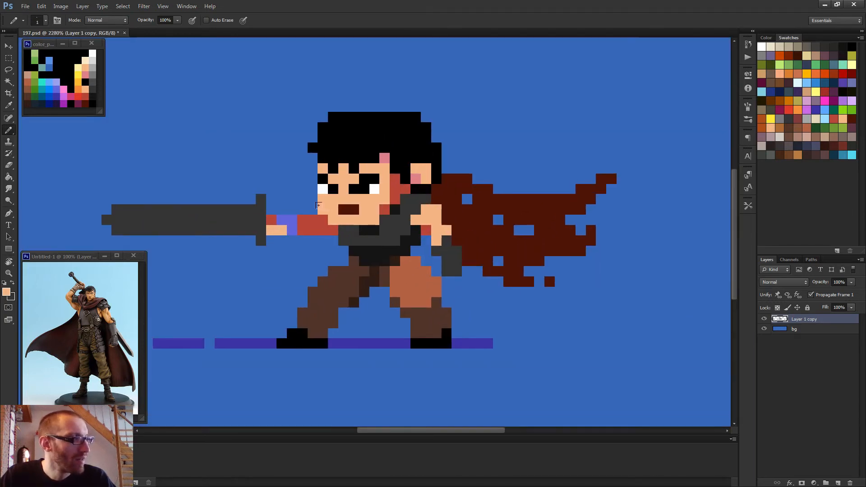
{"action": "key", "text": "e"}
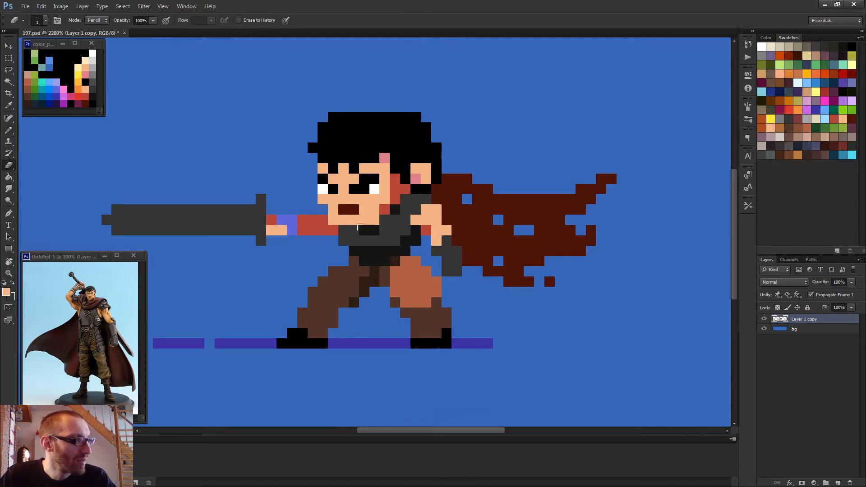
{"action": "scroll", "coordinate": [357, 227], "scroll_direction": "down", "scroll_amount": 4}
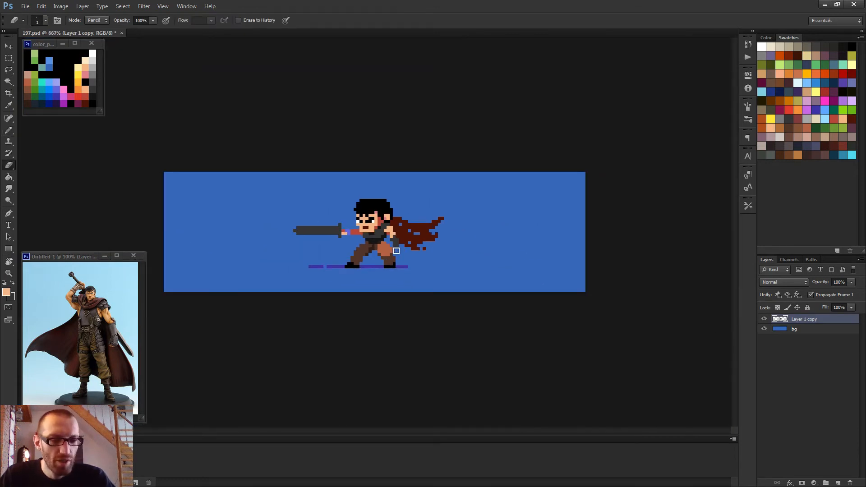
{"action": "key", "text": "b"}
{"action": "scroll", "coordinate": [370, 229], "scroll_direction": "up", "scroll_amount": 3}
{"action": "left_click", "coordinate": [361, 223], "text": "alt"}
{"action": "left_click_drag", "start_coordinate": [361, 233], "coordinate": [352, 232]}
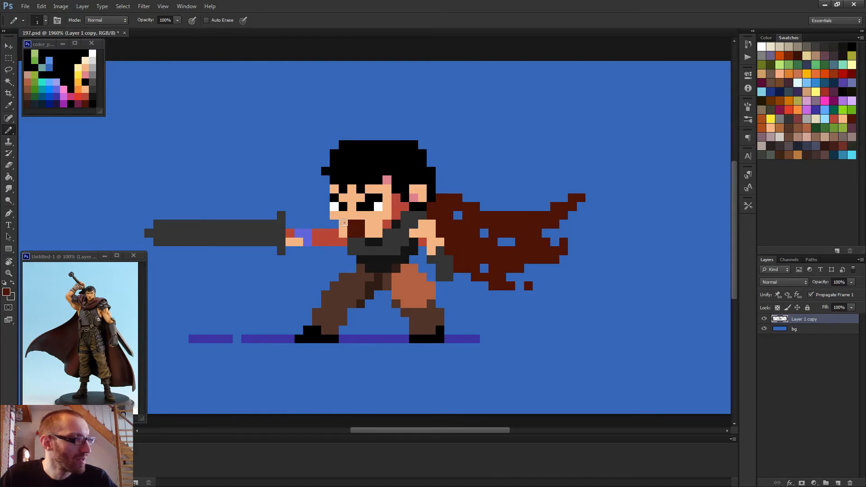
- Reduce the mouth to a single dark red row two pixels wide, with skin colour filling the area around it
{"action": "left_click", "coordinate": [343, 222]}
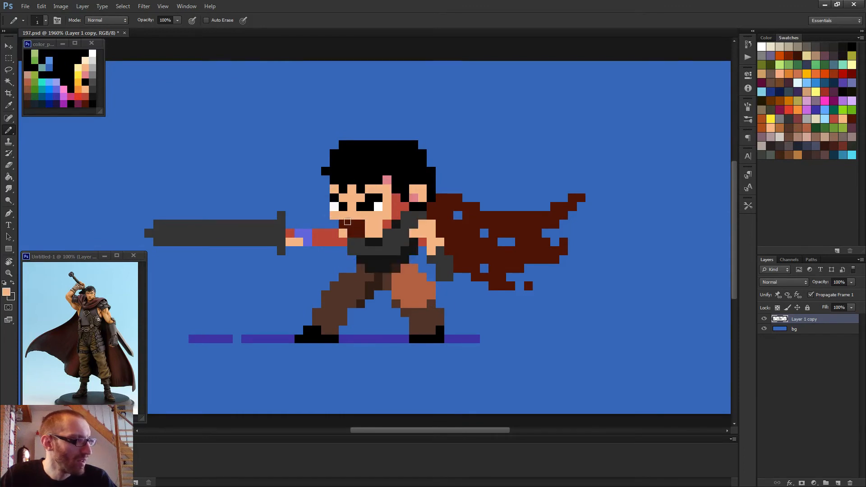
{"action": "scroll", "coordinate": [364, 225], "scroll_direction": "down", "scroll_amount": 1}
{"action": "left_click_drag", "start_coordinate": [349, 225], "coordinate": [350, 232]}
{"action": "scroll", "coordinate": [386, 229], "scroll_direction": "down", "scroll_amount": 3}
{"action": "scroll", "coordinate": [422, 235], "scroll_direction": "down", "scroll_amount": 2}
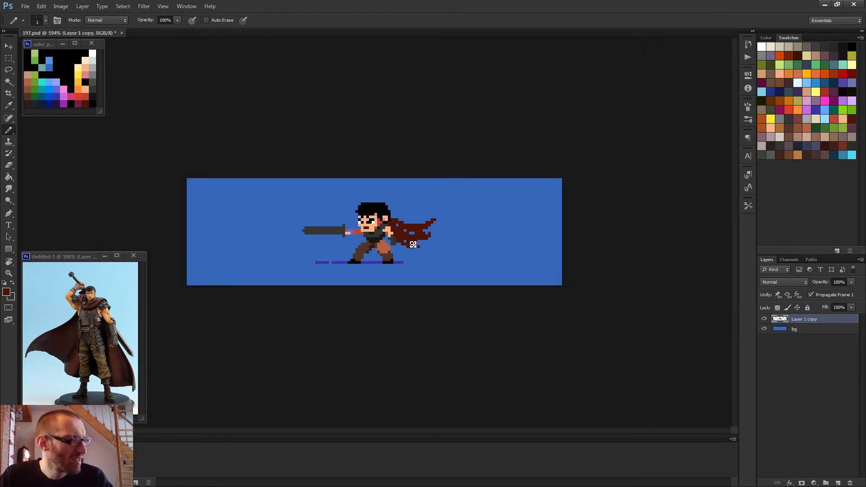
{"action": "scroll", "coordinate": [407, 251], "scroll_direction": "up", "scroll_amount": 2}
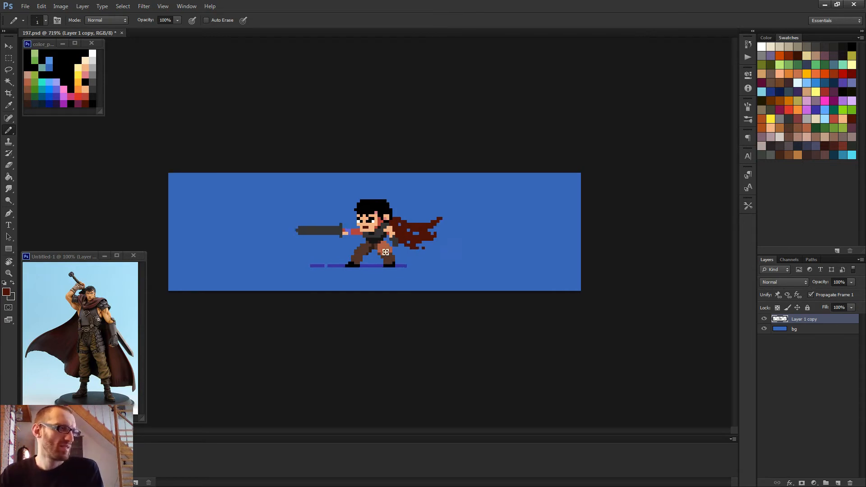
{"action": "scroll", "coordinate": [385, 250], "scroll_direction": "up", "scroll_amount": 3}
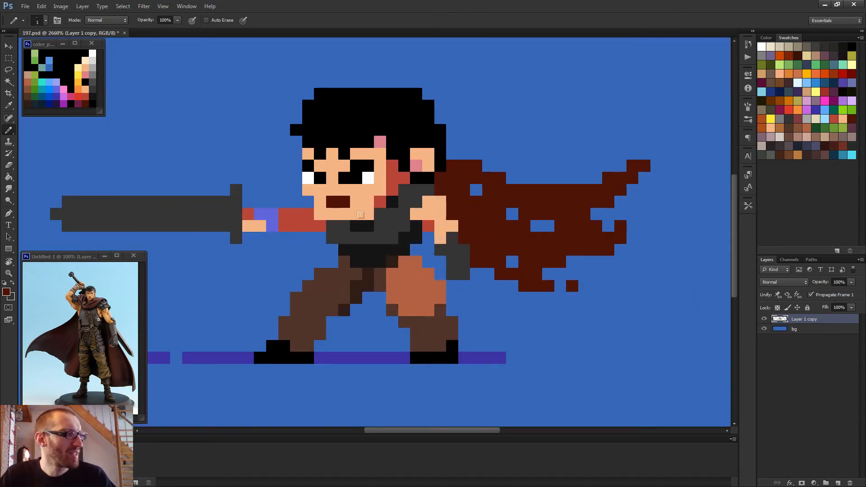
- Replace the pink pixel at the hairline with the skin colour and the pink ear pixel with the face's red shade
{"action": "left_click", "coordinate": [377, 153], "text": "alt"}
{"action": "left_click", "coordinate": [380, 142]}
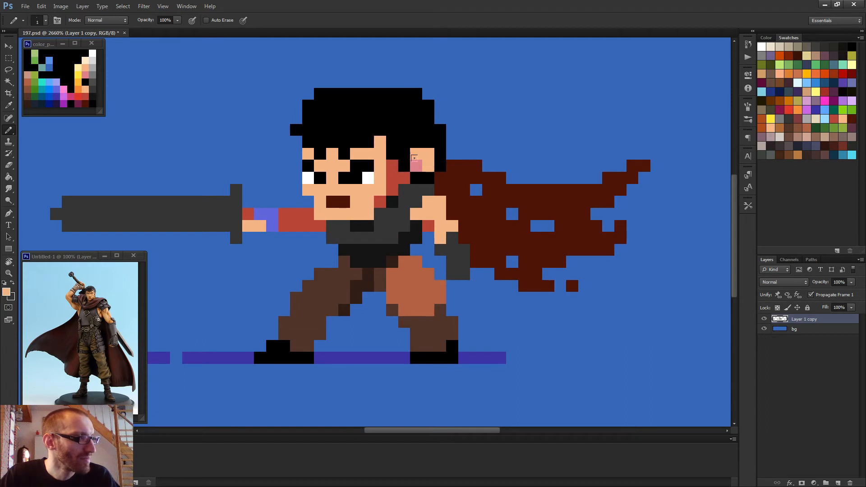
{"action": "left_click", "coordinate": [402, 173], "text": "alt"}
{"action": "left_click", "coordinate": [416, 165]}
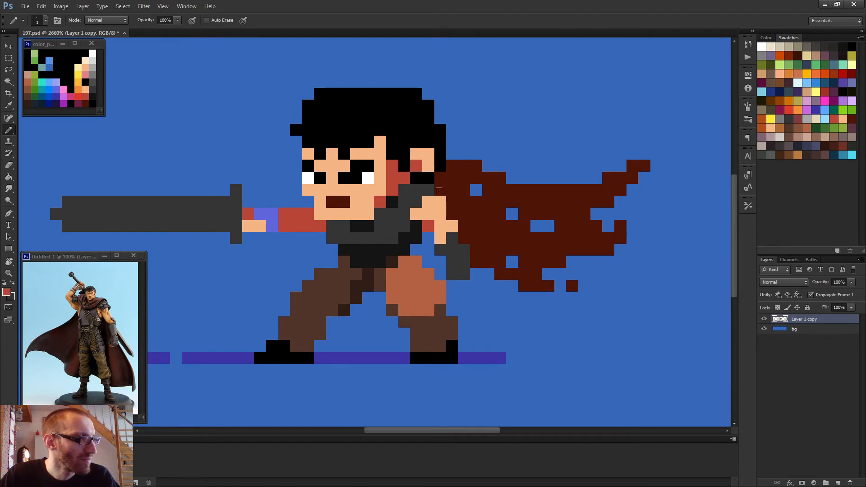
{"action": "scroll", "coordinate": [434, 203], "scroll_direction": "down", "scroll_amount": 2}
{"action": "scroll", "coordinate": [433, 204], "scroll_direction": "down", "scroll_amount": 3}
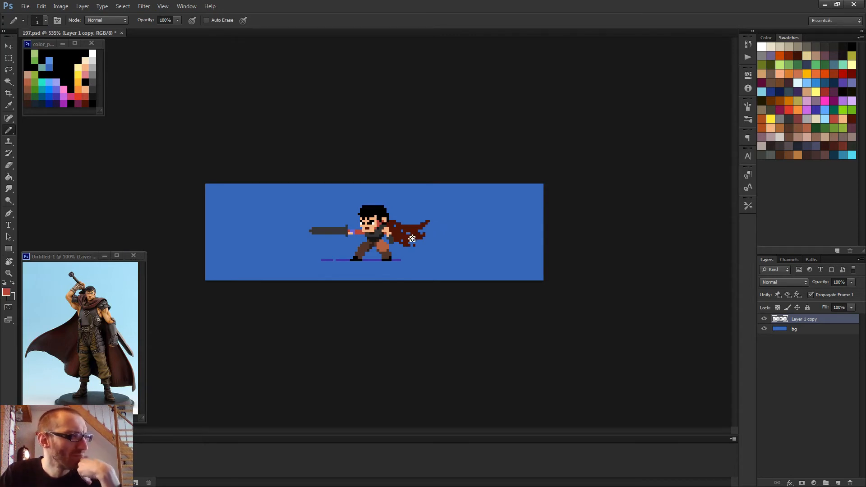
{"action": "scroll", "coordinate": [356, 236], "scroll_direction": "up", "scroll_amount": 5}
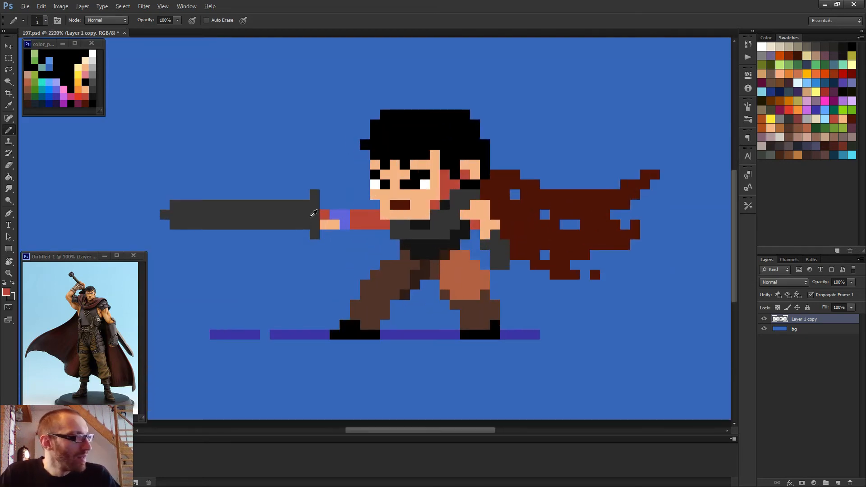
- Try different lengths for the upper row of the forearm's purple wristband using its purple and the arm's red
{"action": "left_click", "coordinate": [314, 213], "text": "alt"}
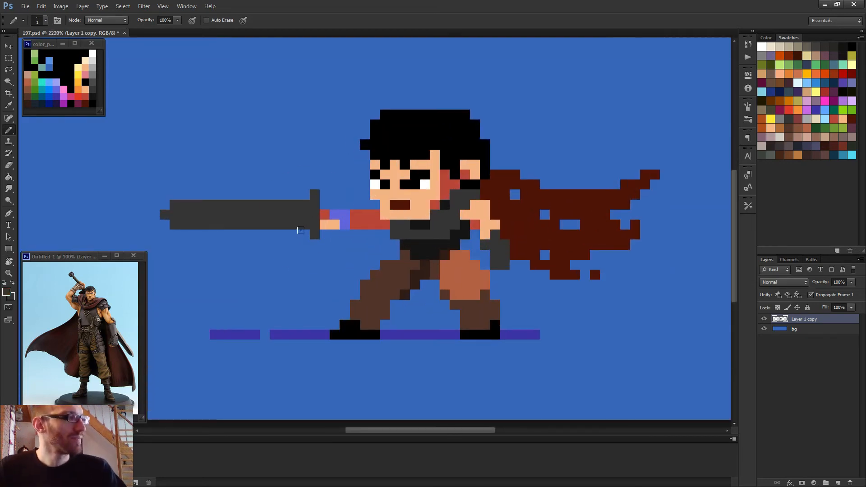
{"action": "left_click", "coordinate": [320, 216]}
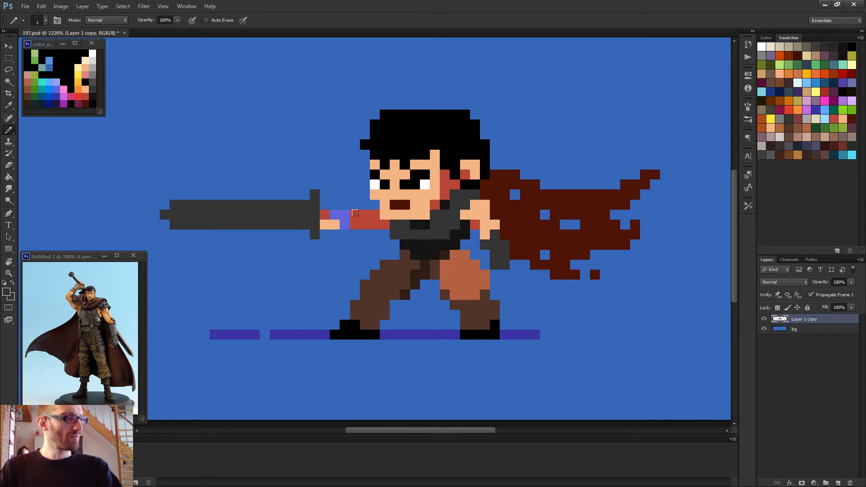
{"action": "left_click", "coordinate": [349, 216], "text": "alt"}
{"action": "left_click", "coordinate": [354, 215]}
{"action": "left_click", "coordinate": [369, 221], "text": "alt"}
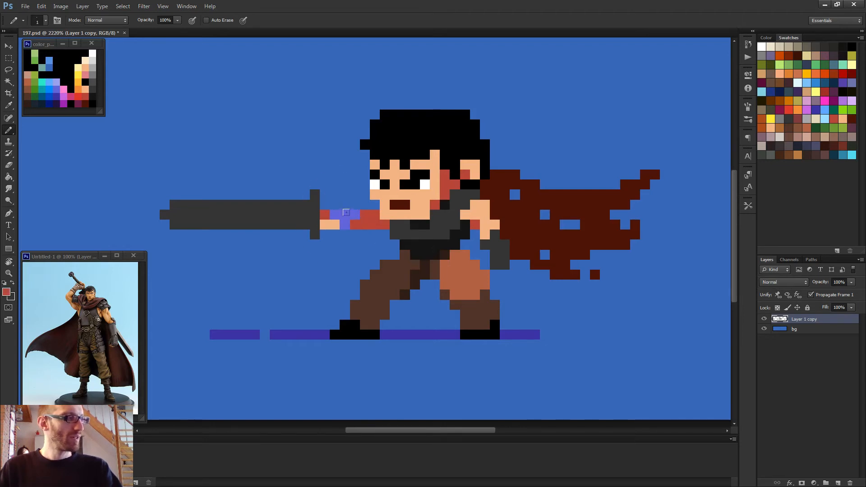
{"action": "left_click", "coordinate": [355, 215]}
{"action": "left_click", "coordinate": [345, 214]}
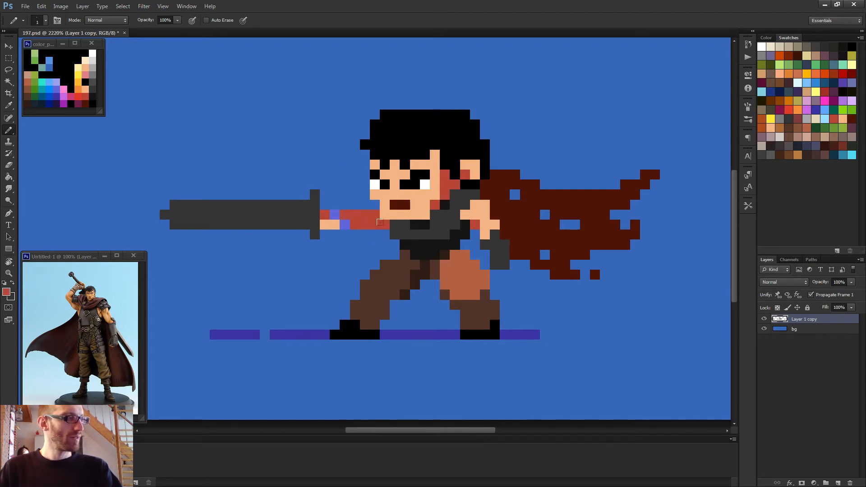
{"action": "left_click", "coordinate": [331, 217], "text": "alt"}
{"action": "left_click", "coordinate": [343, 214]}
{"action": "scroll", "coordinate": [393, 244], "scroll_direction": "down", "scroll_amount": 3}
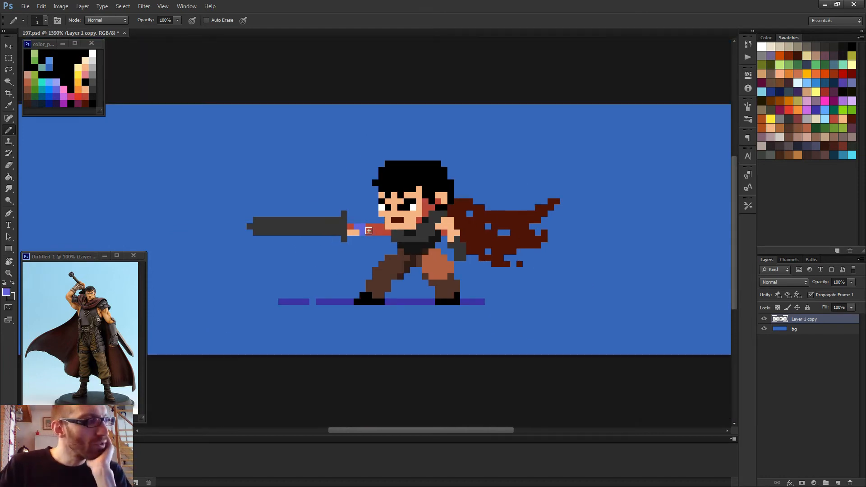
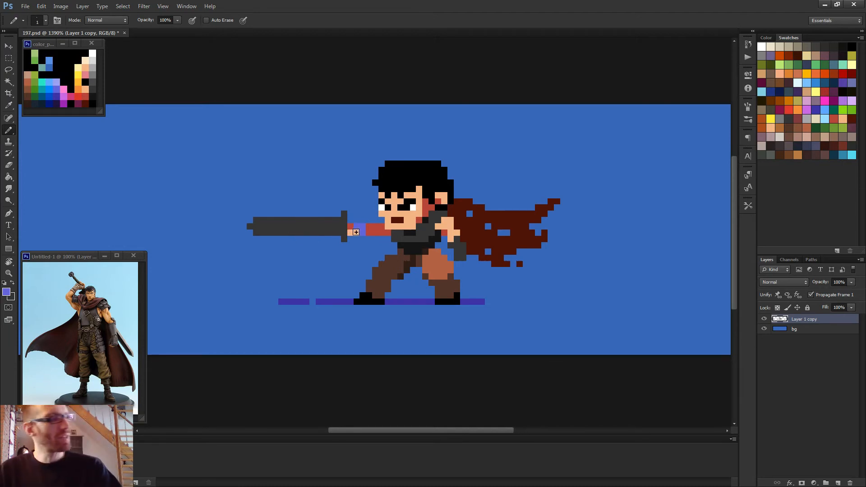
- Try shifting the sword and its crossguard down by one pixel with a rectangular selection
{"action": "scroll", "coordinate": [355, 232], "scroll_direction": "up", "scroll_amount": 3}
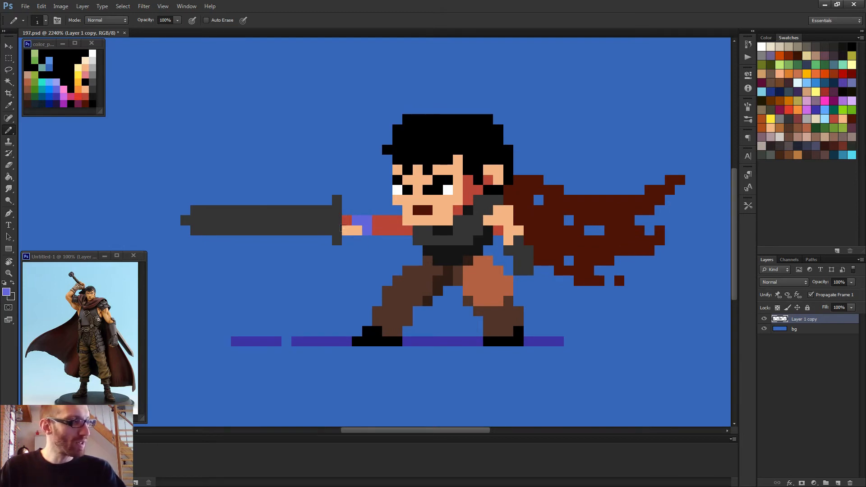
{"action": "left_click_drag", "start_coordinate": [182, 215], "coordinate": [259, 217]}
{"action": "key", "text": "ctrl+z"}
{"action": "key", "text": "m"}
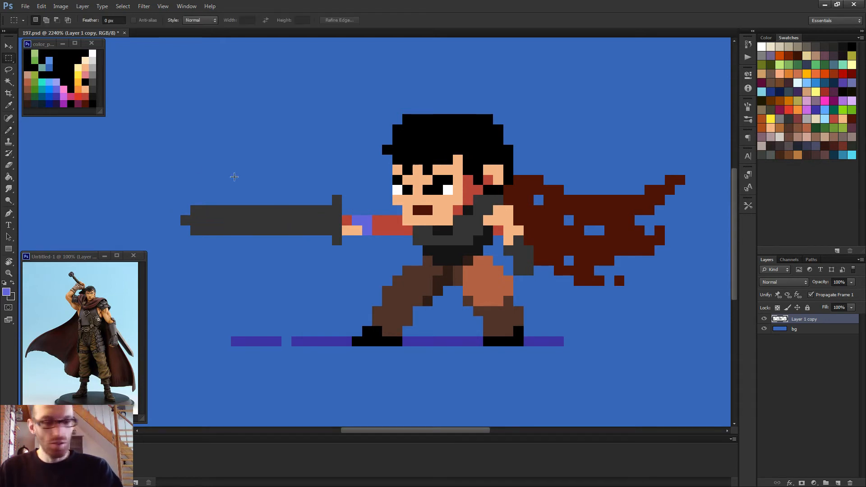
{"action": "mouse_move", "coordinate": [160, 155]}
{"action": "left_mouse_down"}
{"action": "mouse_move", "coordinate": [310, 234]}
{"action": "mouse_move", "coordinate": [340, 261]}
{"action": "left_mouse_up"}
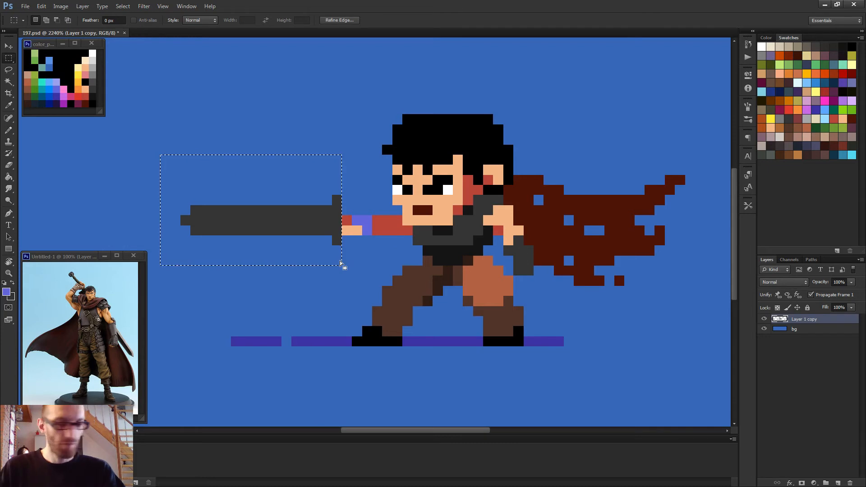
{"action": "key", "text": "v"}
{"action": "key", "text": "Down"}
{"action": "key", "text": "Up"}
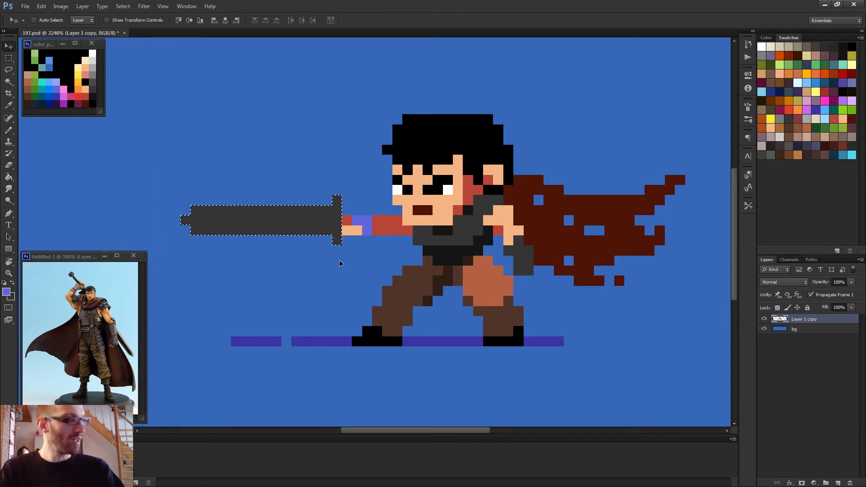
{"action": "key", "text": "ctrl+d"}
- Enlarge the sword's blade with its own dark grey, adding a pixel row beneath it and lengthening it forward
{"action": "key", "text": "b"}
{"action": "scroll", "coordinate": [281, 254], "scroll_direction": "up", "scroll_amount": 1}
{"action": "left_click", "coordinate": [274, 196], "text": "alt"}
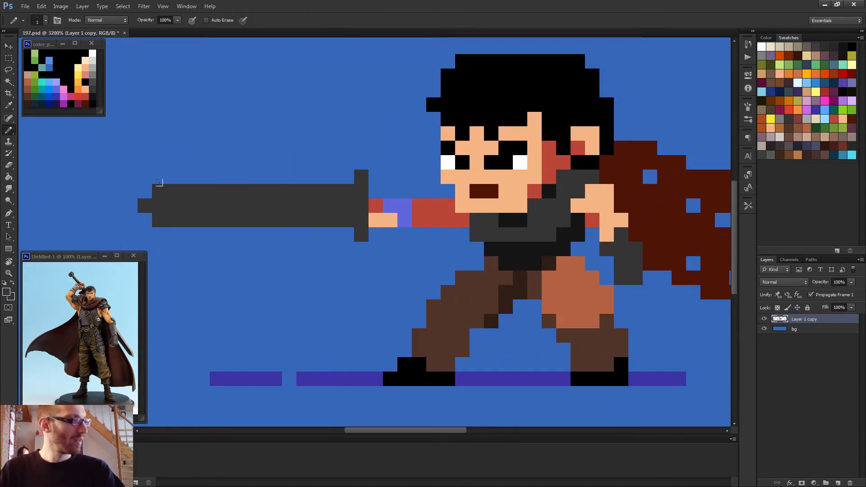
{"action": "left_click", "coordinate": [145, 190]}
{"action": "mouse_move", "coordinate": [342, 225]}
{"action": "left_mouse_down"}
{"action": "mouse_move", "coordinate": [113, 221]}
{"action": "mouse_move", "coordinate": [137, 212]}
{"action": "mouse_move", "coordinate": [106, 216]}
{"action": "left_mouse_up"}
{"action": "left_click", "coordinate": [116, 235]}
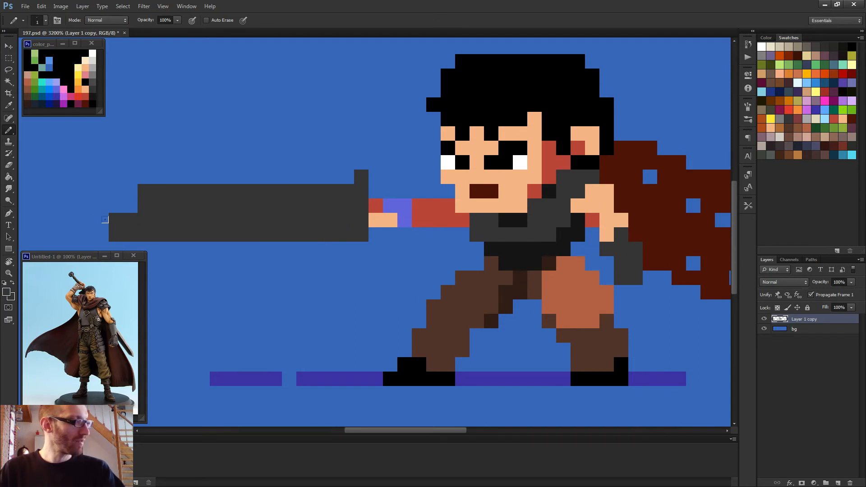
- Erase the upper pixels at the blade's front end to form a stepped, slanted tip
{"action": "key", "text": "e"}
{"action": "left_click", "coordinate": [116, 221]}
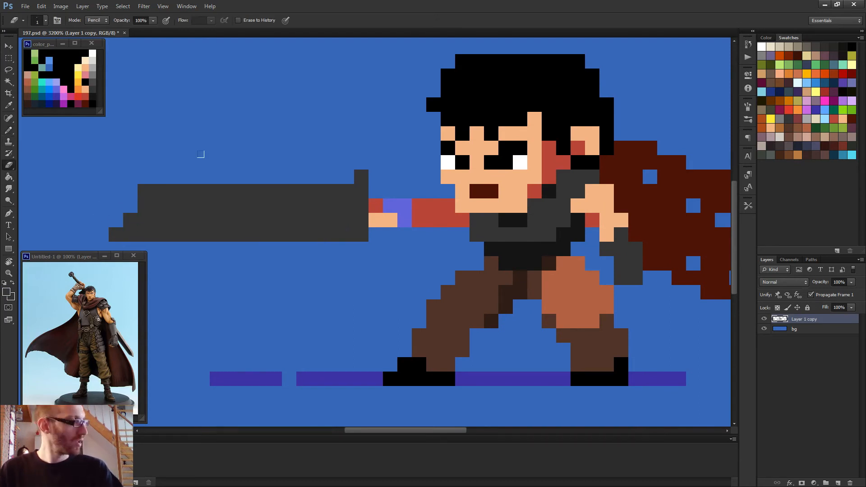
{"action": "left_click", "coordinate": [144, 192]}
{"action": "left_click", "coordinate": [160, 191]}
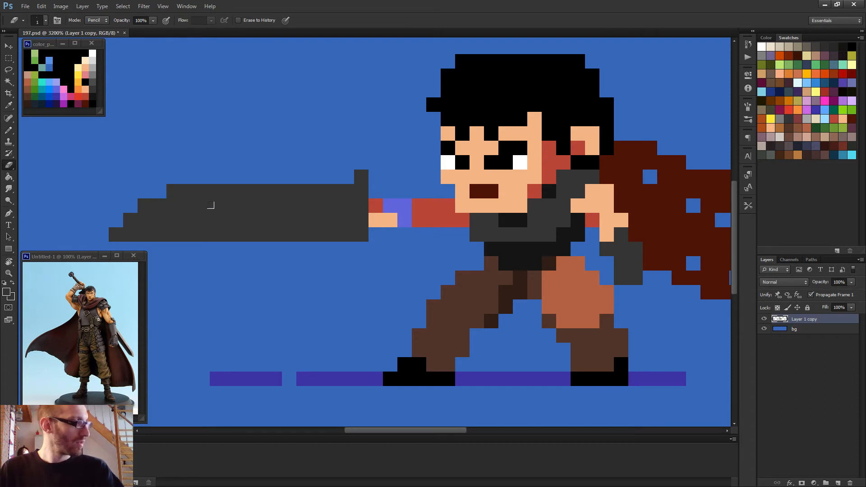
{"action": "scroll", "coordinate": [253, 221], "scroll_direction": "down", "scroll_amount": 3}
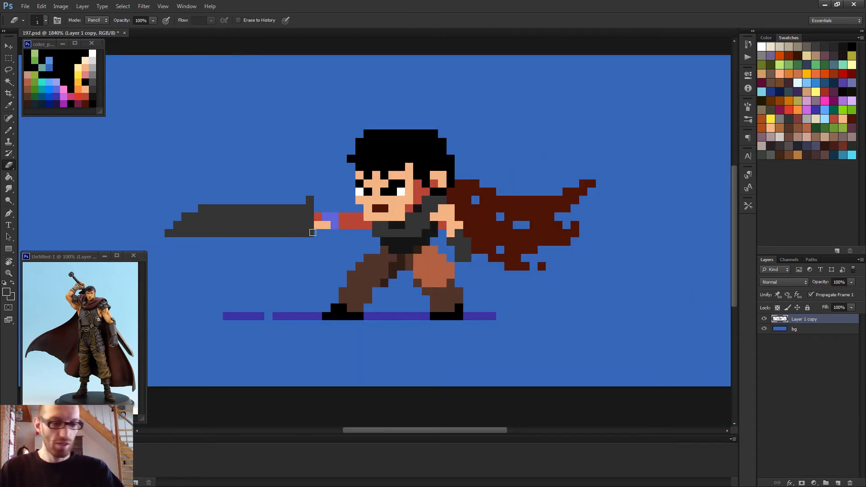
- Extend the crossguard one pixel below the blade and erase the lowest pixels of the blade's tip
{"action": "key", "text": "b"}
{"action": "scroll", "coordinate": [302, 232], "scroll_direction": "up", "scroll_amount": 1}
{"action": "scroll", "coordinate": [350, 248], "scroll_direction": "down", "scroll_amount": 3}
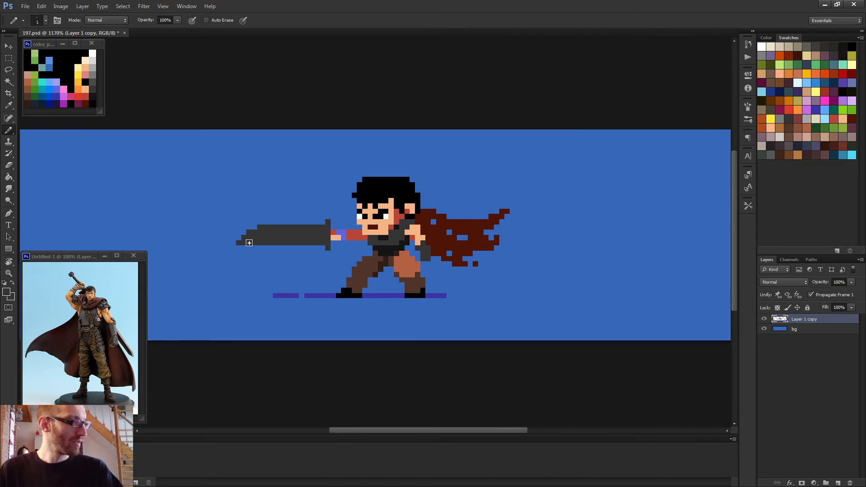
{"action": "key", "text": "e"}
{"action": "left_click_drag", "start_coordinate": [239, 244], "coordinate": [254, 246]}
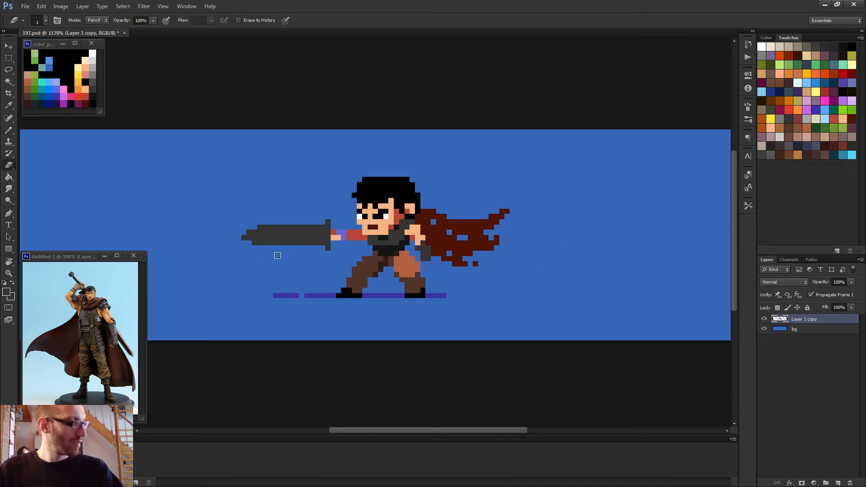
{"action": "scroll", "coordinate": [311, 251], "scroll_direction": "down", "scroll_amount": 3}
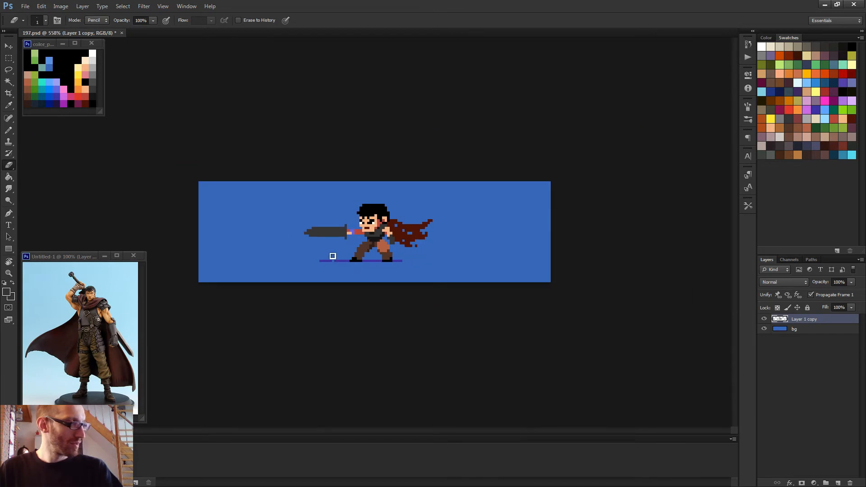
{"action": "scroll", "coordinate": [322, 236], "scroll_direction": "up", "scroll_amount": 3}
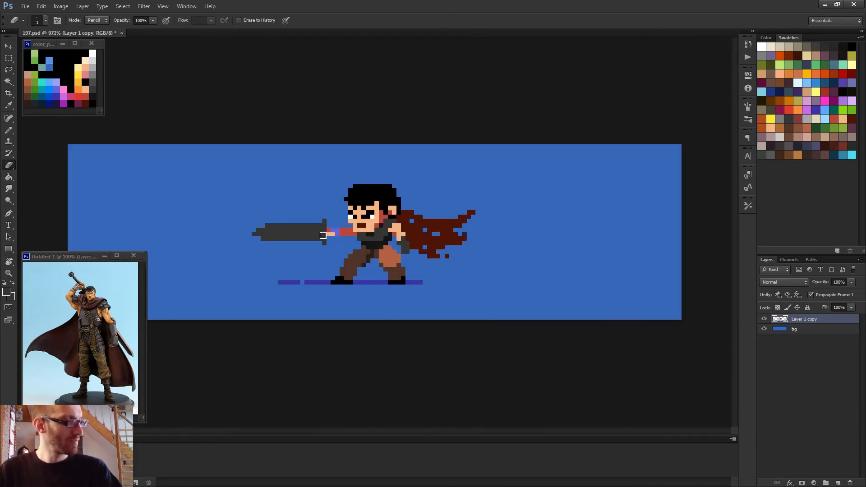
{"action": "scroll", "coordinate": [323, 235], "scroll_direction": "up", "scroll_amount": 4}
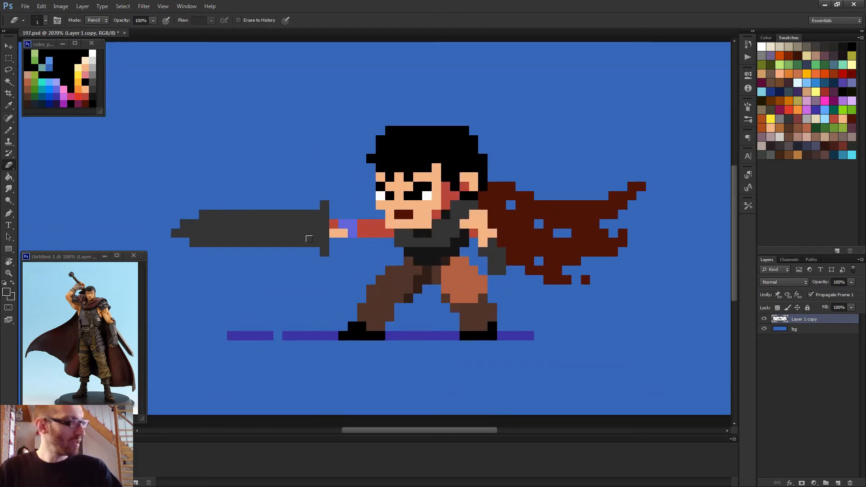
- Thin the blade by erasing its top and bottom pixel rows, and shorten the crossguard by one pixel at each end
{"action": "left_click_drag", "start_coordinate": [309, 239], "coordinate": [159, 222]}
{"action": "key", "text": "ctrl+z"}
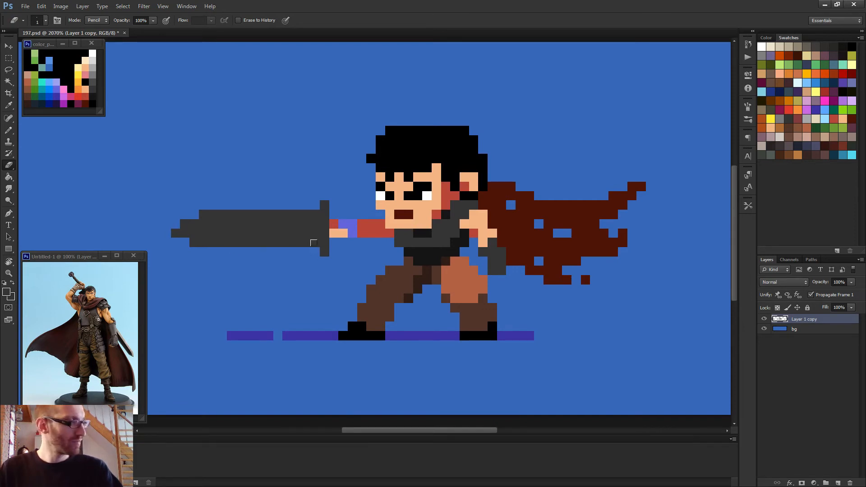
{"action": "left_click_drag", "start_coordinate": [313, 243], "coordinate": [191, 242]}
{"action": "left_click_drag", "start_coordinate": [198, 209], "coordinate": [311, 209]}
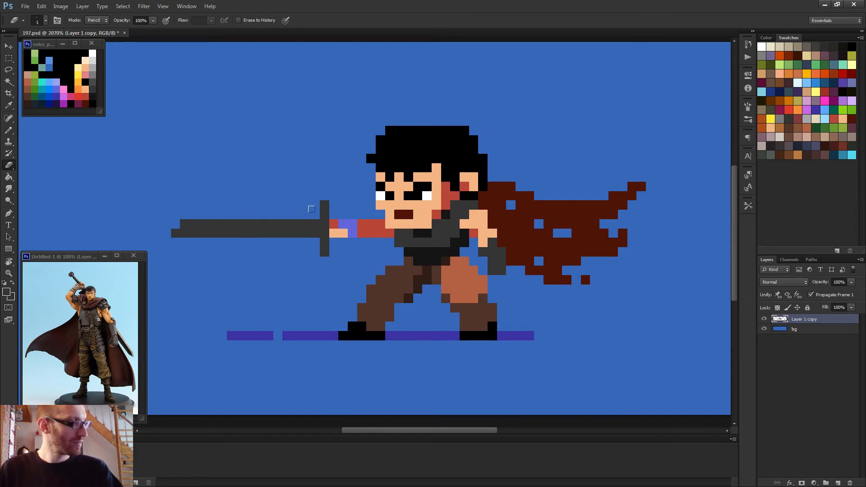
{"action": "left_click", "coordinate": [323, 205]}
{"action": "left_click", "coordinate": [323, 251]}
{"action": "scroll", "coordinate": [347, 263], "scroll_direction": "down", "scroll_amount": 6}
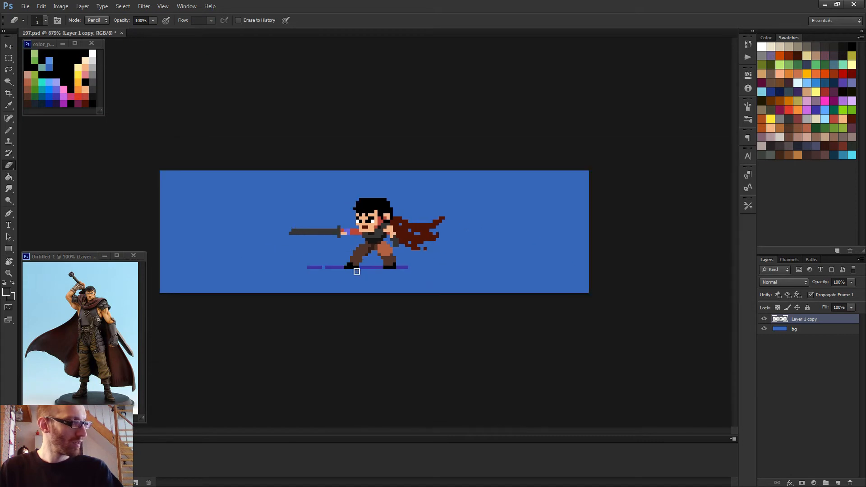
- Erase the horizontal blade ahead of the crossguard and redraw it with a 2-pixel dark grey Pencil line sloping down toward the tip
{"action": "key", "text": "b"}
{"action": "scroll", "coordinate": [313, 232], "scroll_direction": "up", "scroll_amount": 6}
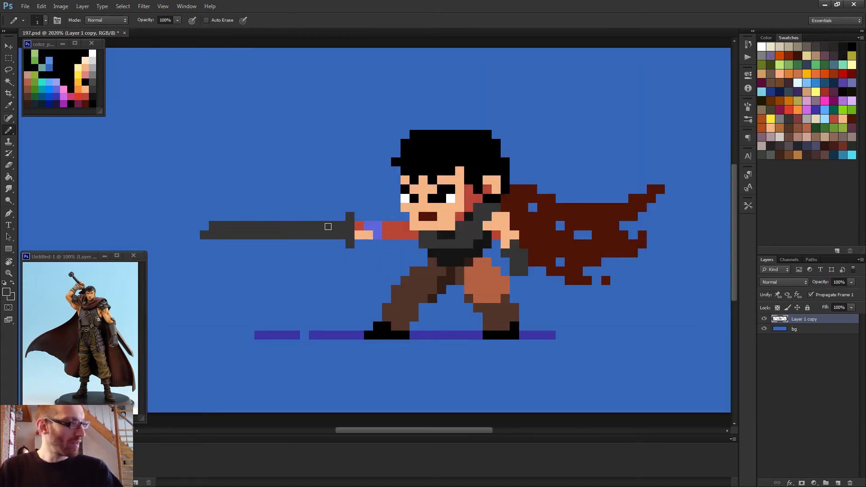
{"action": "right_click", "coordinate": [328, 227], "text": "alt"}
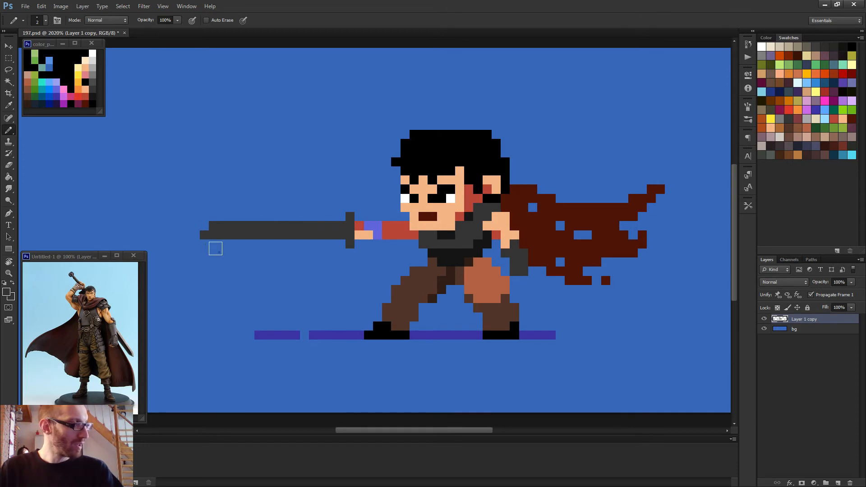
{"action": "left_click_drag", "start_coordinate": [215, 244], "coordinate": [248, 261]}
{"action": "mouse_move", "coordinate": [211, 234]}
{"action": "left_mouse_down"}
{"action": "mouse_move", "coordinate": [264, 221]}
{"action": "mouse_move", "coordinate": [207, 236]}
{"action": "mouse_move", "coordinate": [219, 234]}
{"action": "mouse_move", "coordinate": [224, 251]}
{"action": "mouse_move", "coordinate": [257, 246]}
{"action": "mouse_move", "coordinate": [211, 239]}
{"action": "mouse_move", "coordinate": [221, 245]}
{"action": "mouse_move", "coordinate": [239, 226]}
{"action": "mouse_move", "coordinate": [241, 247]}
{"action": "mouse_move", "coordinate": [247, 228]}
{"action": "mouse_move", "coordinate": [300, 241]}
{"action": "mouse_move", "coordinate": [304, 223]}
{"action": "left_mouse_up"}
{"action": "right_click", "coordinate": [237, 249], "text": "alt"}
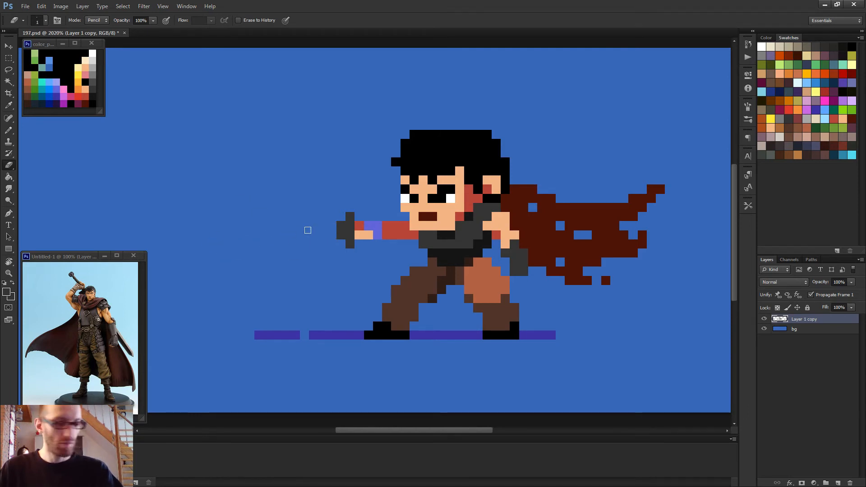
{"action": "key", "text": "b"}
{"action": "left_click", "coordinate": [332, 228]}
{"action": "left_click", "coordinate": [242, 251], "text": "shift"}
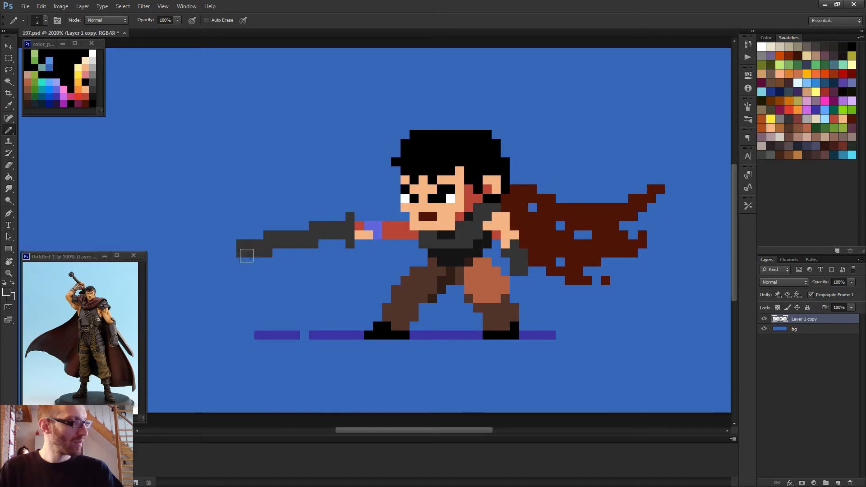
- Select the sword together with the gripping hand and move them down one pixel
{"action": "scroll", "coordinate": [318, 254], "scroll_direction": "down", "scroll_amount": 2}
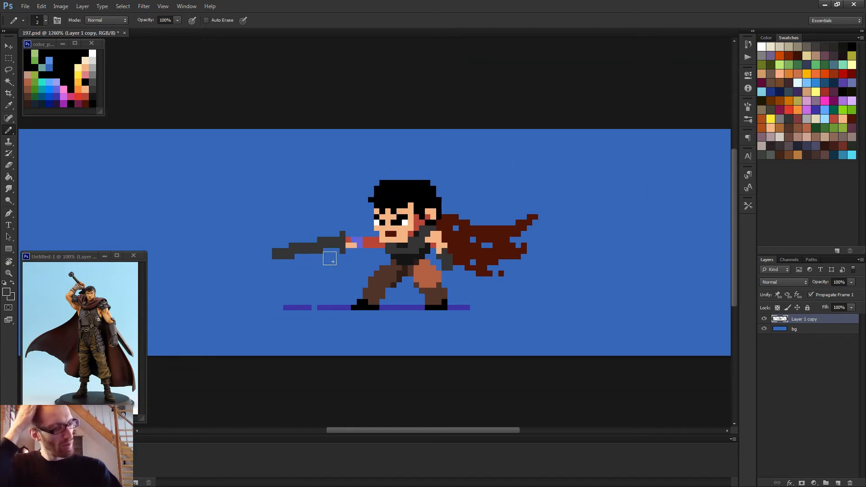
{"action": "key", "text": "m"}
{"action": "left_click_drag", "start_coordinate": [244, 215], "coordinate": [362, 271]}
{"action": "key", "text": "ctrl+Down"}
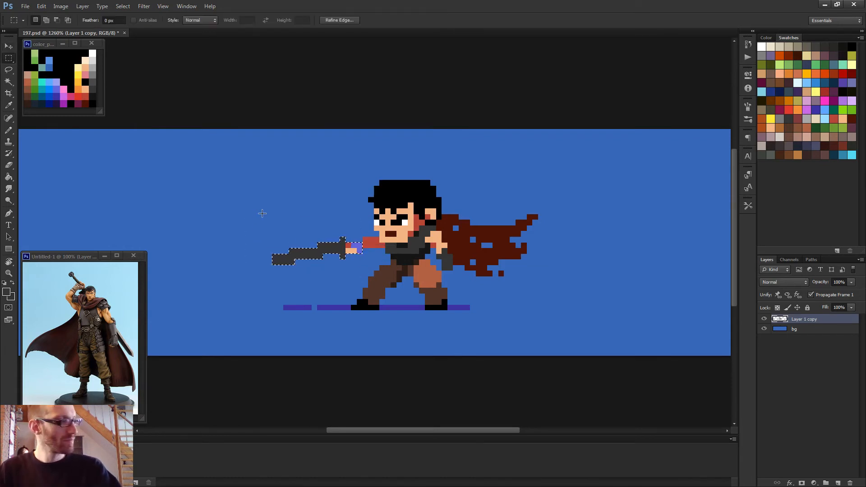
- Try to move the sword, hand and forearm down one more pixel, and undo the move
{"action": "left_click_drag", "start_coordinate": [254, 209], "coordinate": [374, 276]}
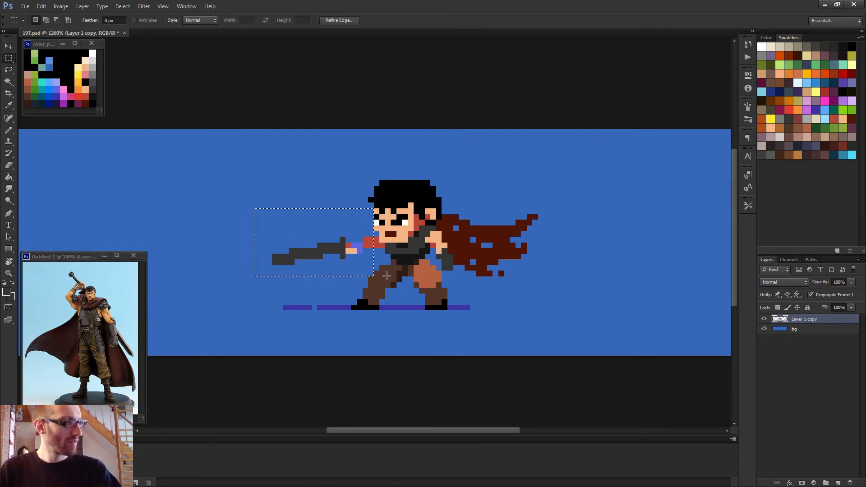
{"action": "key", "text": "ctrl+Down"}
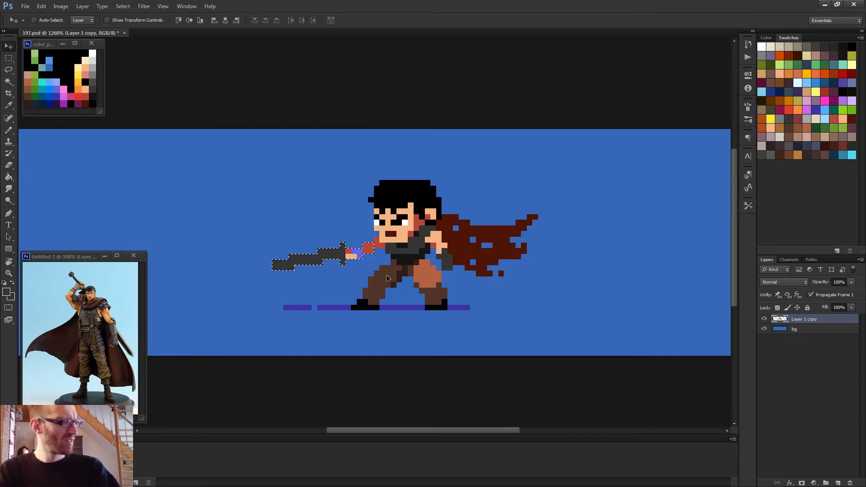
{"action": "key", "text": "ctrl+z"}
{"action": "key", "text": "ctrl+d"}
{"action": "key", "text": "b"}
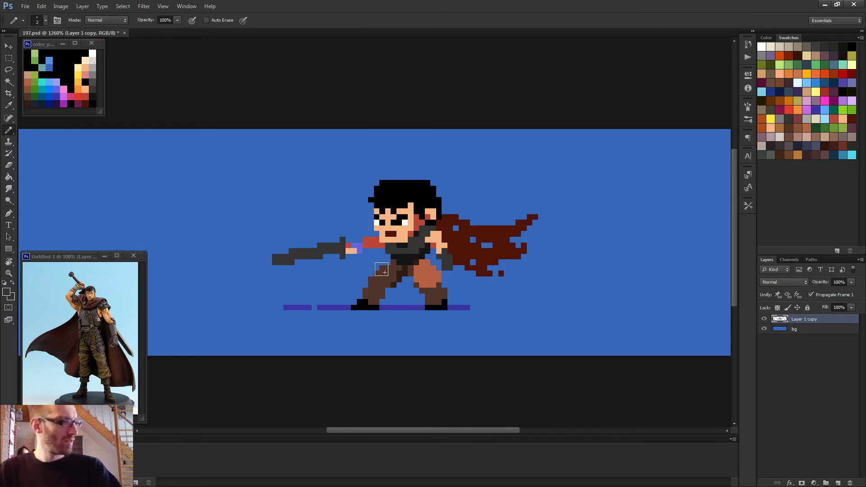
- Extend the sword arm's wristband upward by one pixel in its own purple
{"action": "scroll", "coordinate": [385, 272], "scroll_direction": "down", "scroll_amount": 1}
{"action": "scroll", "coordinate": [331, 221], "scroll_direction": "up", "scroll_amount": 3}
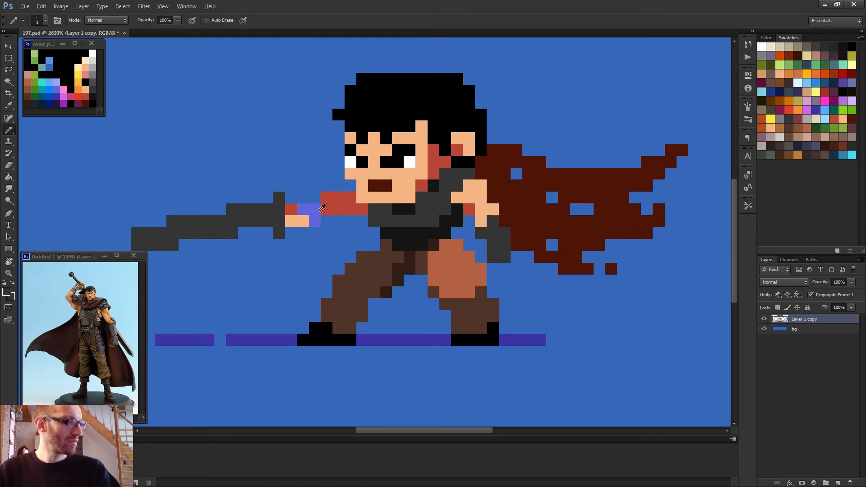
{"action": "left_click", "coordinate": [322, 206], "text": "alt"}
{"action": "left_click", "coordinate": [317, 212], "text": "alt"}
{"action": "left_click", "coordinate": [315, 197]}
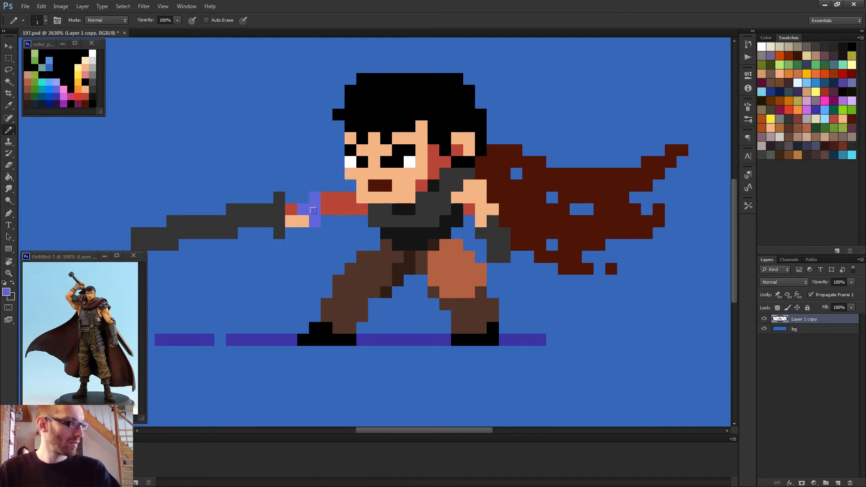
{"action": "scroll", "coordinate": [316, 215], "scroll_direction": "down", "scroll_amount": 3}
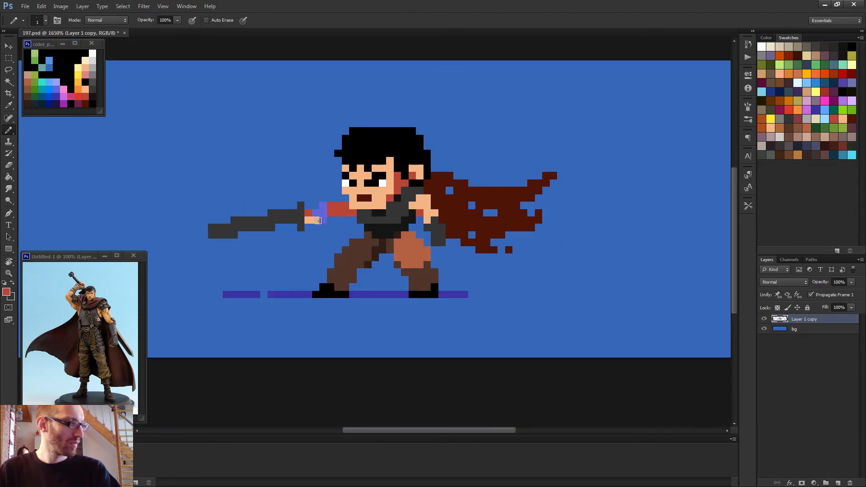
{"action": "left_click", "coordinate": [316, 216], "text": "alt"}
- Lengthen the blade's tip by one dark grey pixel on its lower row
{"action": "scroll", "coordinate": [316, 213], "scroll_direction": "down", "scroll_amount": 4}
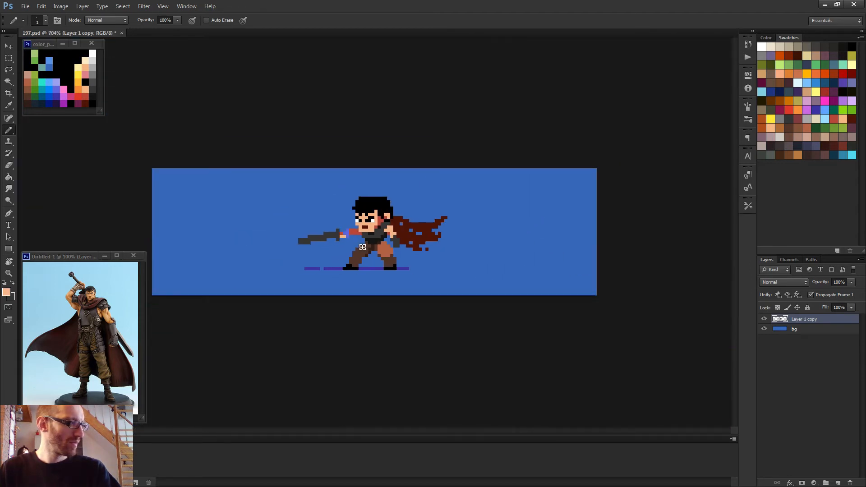
{"action": "scroll", "coordinate": [371, 248], "scroll_direction": "up", "scroll_amount": 2}
{"action": "left_click", "coordinate": [252, 250], "text": "alt"}
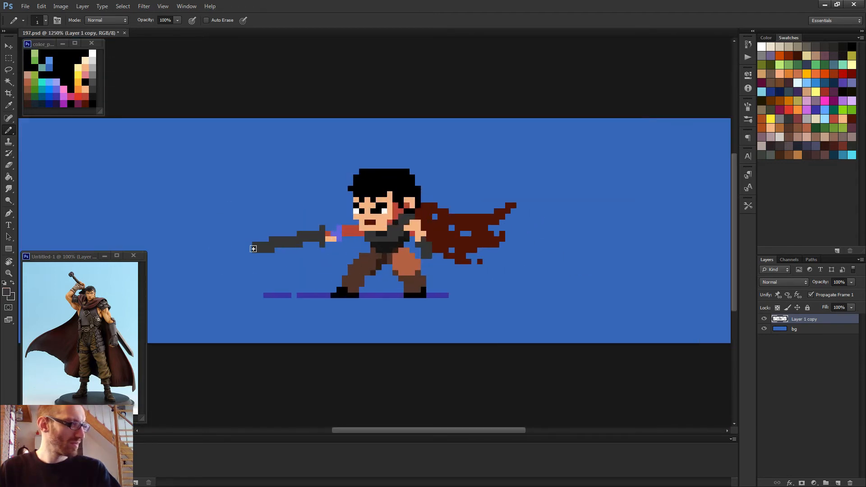
{"action": "scroll", "coordinate": [327, 257], "scroll_direction": "down", "scroll_amount": 2}
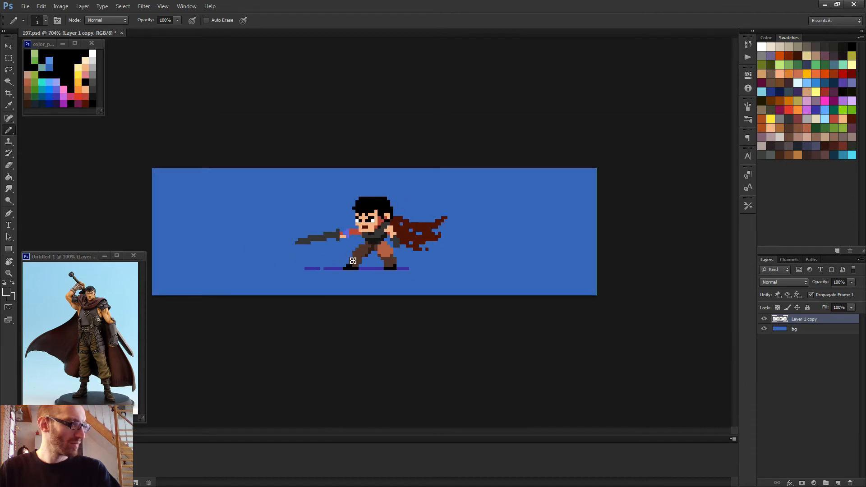
{"action": "scroll", "coordinate": [354, 260], "scroll_direction": "down", "scroll_amount": 2}
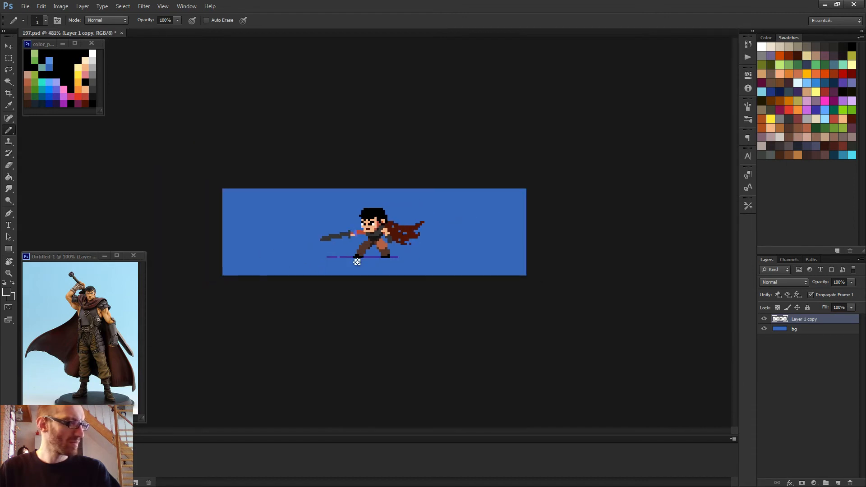
{"action": "scroll", "coordinate": [357, 262], "scroll_direction": "up", "scroll_amount": 3}
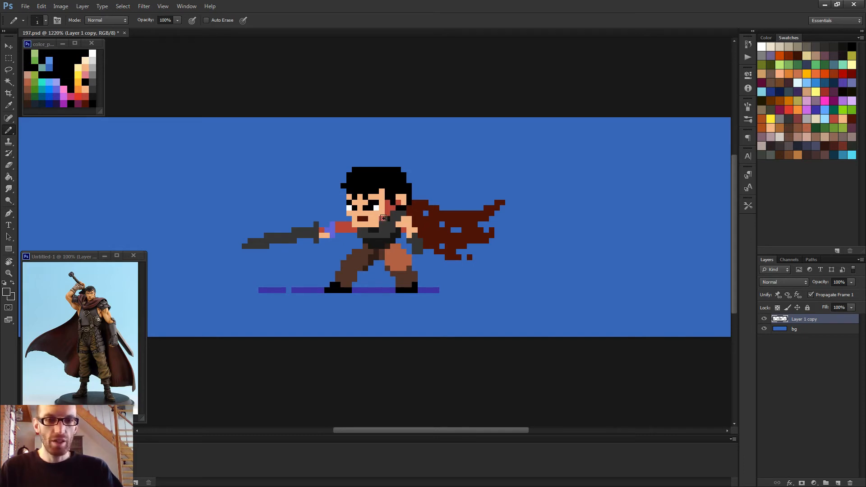
{"action": "scroll", "coordinate": [383, 218], "scroll_direction": "down", "scroll_amount": 2}
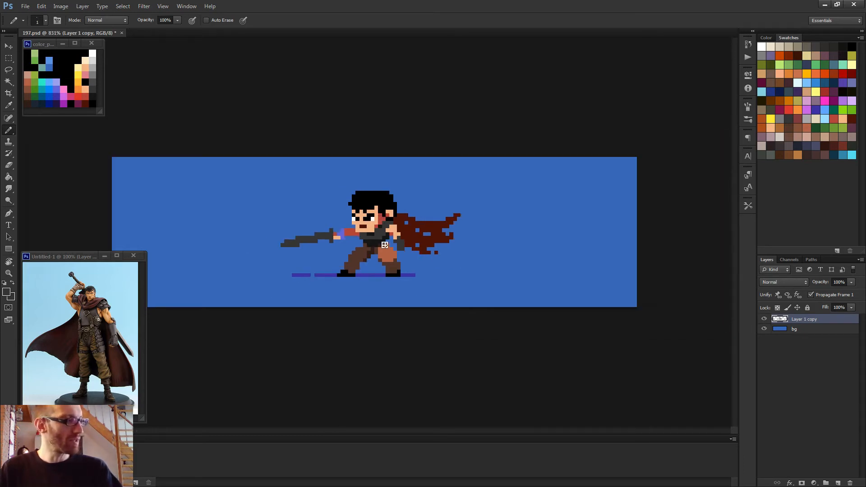
- Shade the rear arm's grey glove with two diagonal near-black pixels, keeping the pixel between them and the forearm grey
{"action": "scroll", "coordinate": [380, 239], "scroll_direction": "up", "scroll_amount": 3}
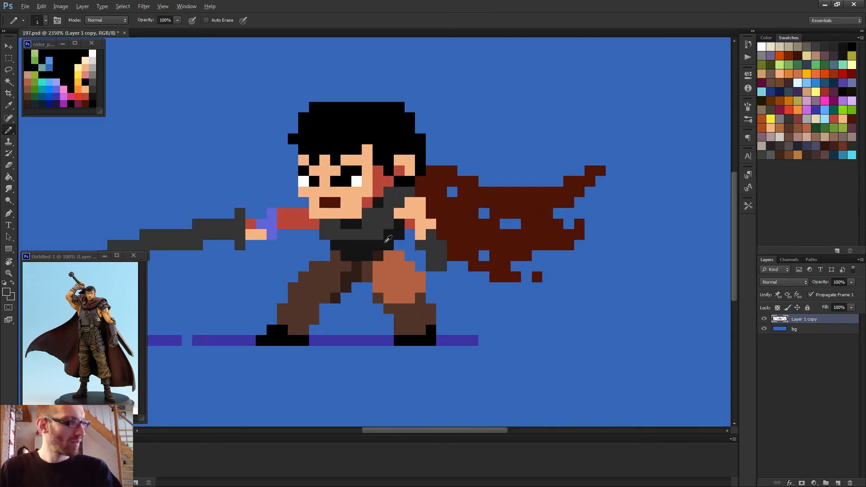
{"action": "left_click", "coordinate": [431, 255]}
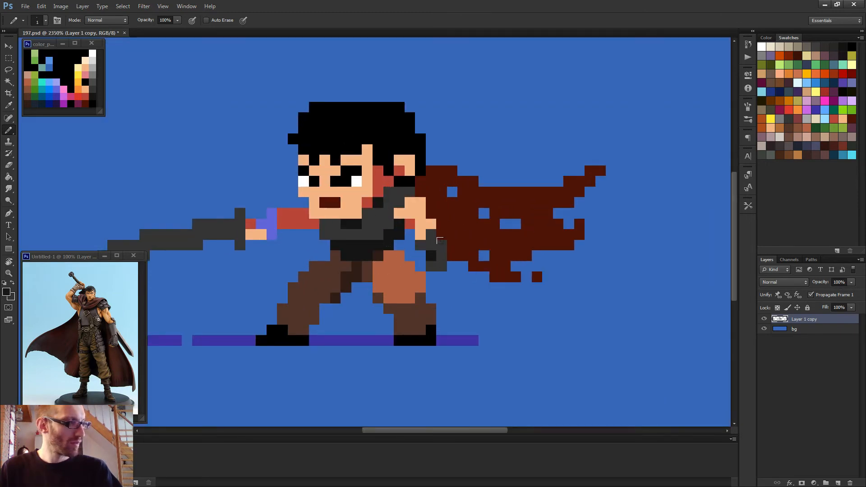
{"action": "left_click", "coordinate": [420, 244]}
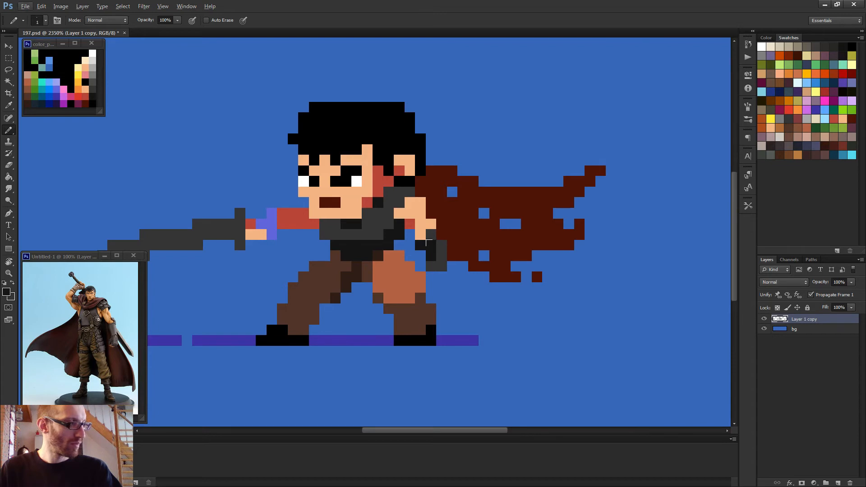
{"action": "left_click", "coordinate": [441, 250], "text": "alt"}
{"action": "left_click", "coordinate": [431, 245]}
{"action": "scroll", "coordinate": [457, 258], "scroll_direction": "down", "scroll_amount": 3}
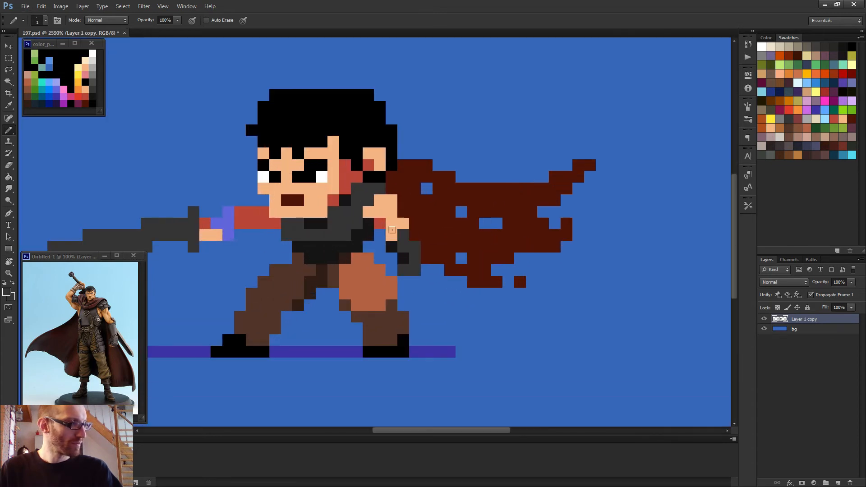
- Paint the lower front pixel of the sword hand, beside the crossguard, in the arm's red shadow colour
{"action": "scroll", "coordinate": [402, 241], "scroll_direction": "up", "scroll_amount": 3}
{"action": "scroll", "coordinate": [345, 187], "scroll_direction": "down", "scroll_amount": 3}
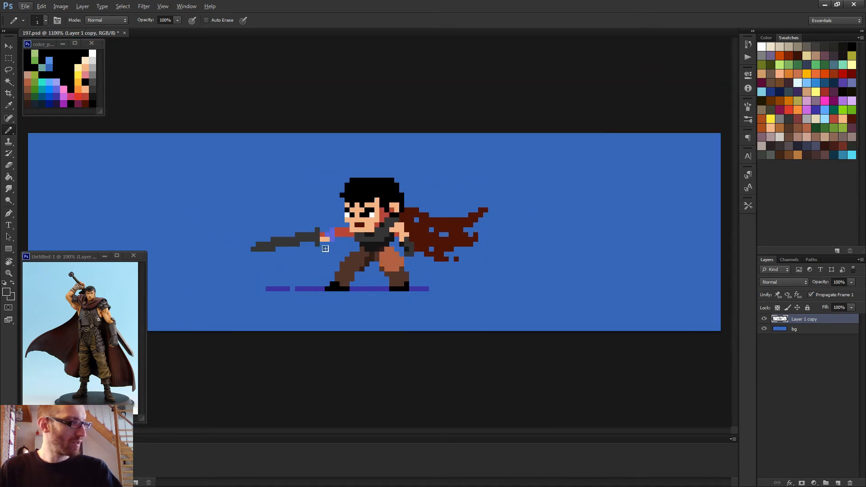
{"action": "scroll", "coordinate": [326, 248], "scroll_direction": "up", "scroll_amount": 2}
{"action": "left_click", "coordinate": [324, 235], "text": "alt"}
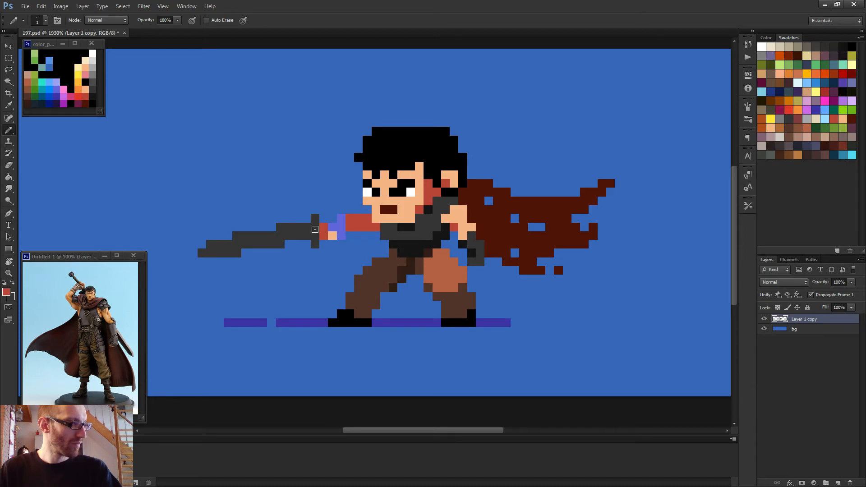
{"action": "key", "text": "m"}
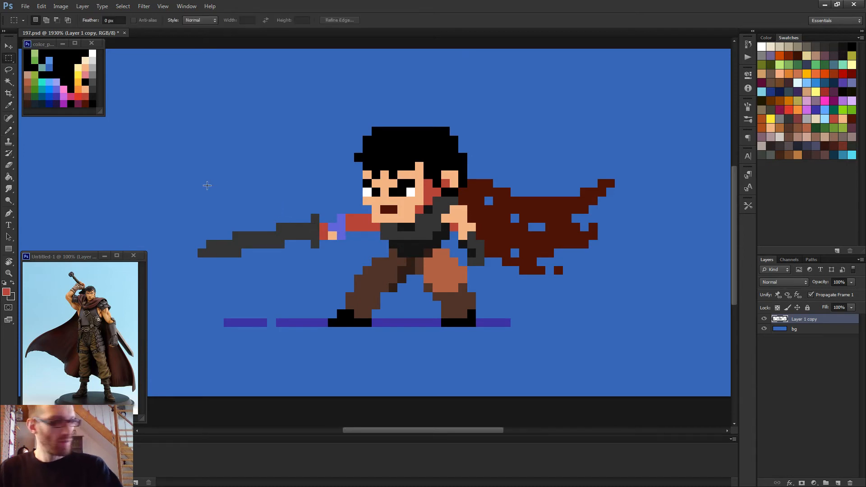
{"action": "left_click_drag", "start_coordinate": [203, 185], "coordinate": [319, 280]}
{"action": "key", "text": "ctrl+d"}
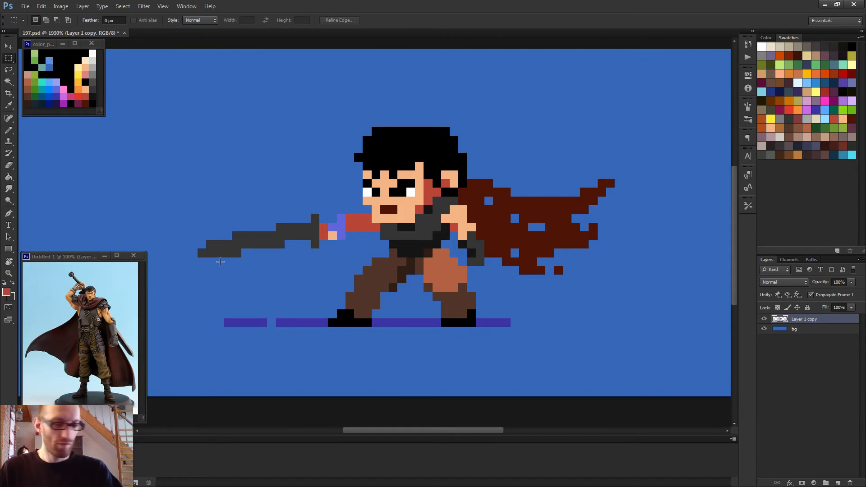
- Add one more dark grey pixel to the front of the blade's lowest row
{"action": "key", "text": "b"}
{"action": "left_click", "coordinate": [208, 251], "text": "alt"}
{"action": "left_click", "coordinate": [193, 253]}
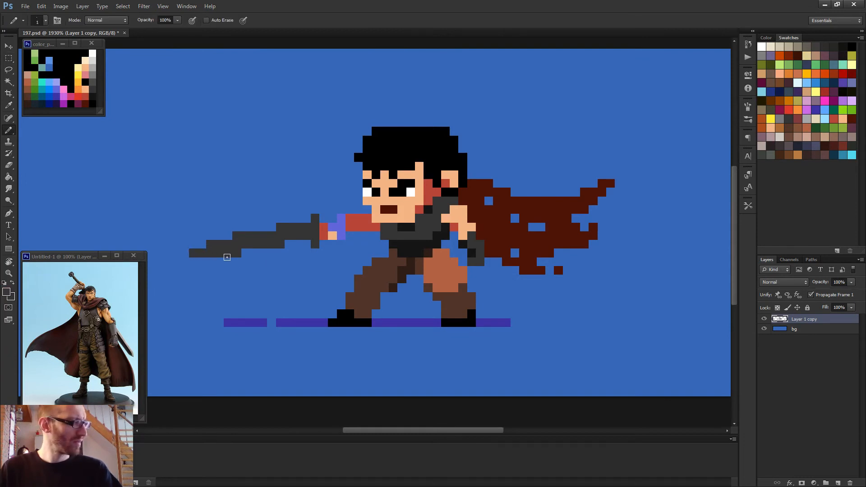
- Select the blade with its crossguard and move them one pixel right, toward the hand
{"action": "key", "text": "m"}
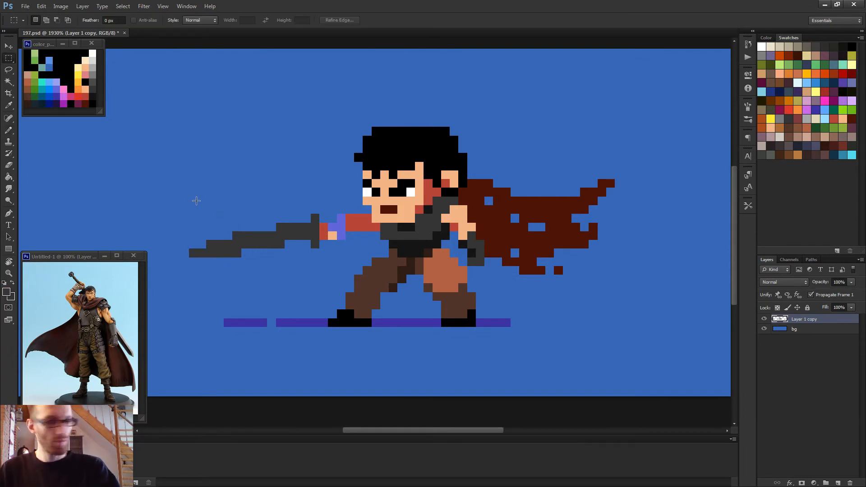
{"action": "left_click_drag", "start_coordinate": [193, 210], "coordinate": [320, 284]}
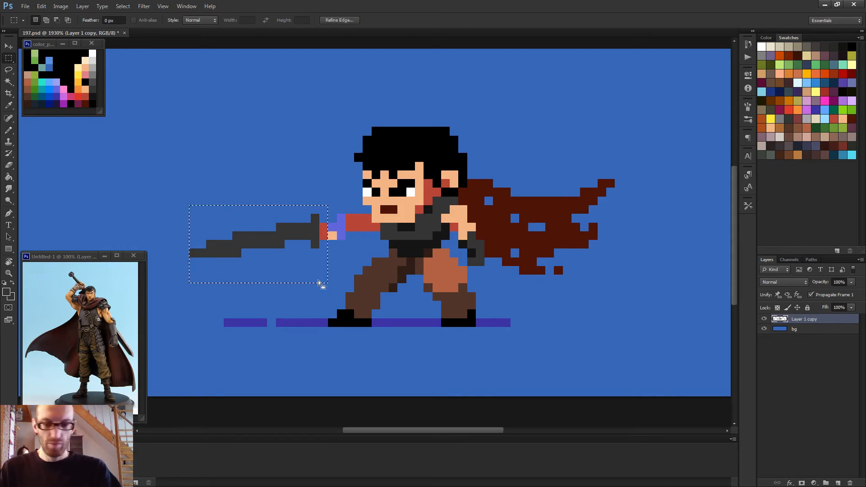
{"action": "key", "text": "Left"}
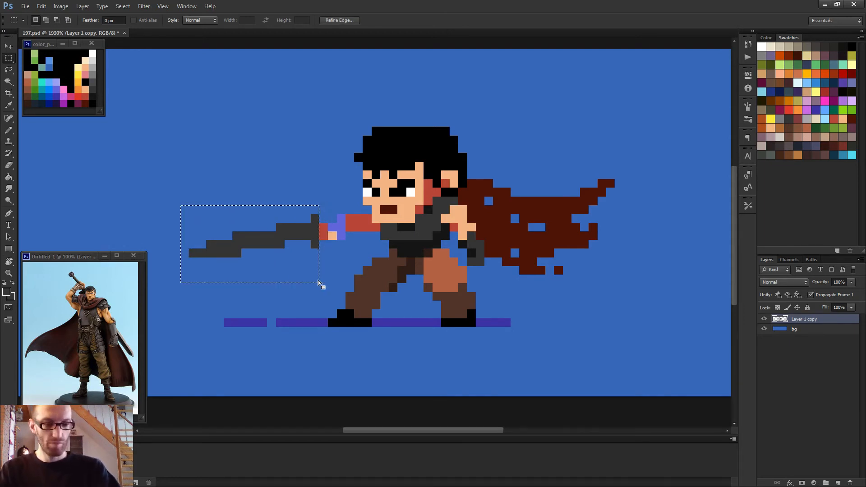
{"action": "key", "text": "ctrl+Right"}
{"action": "key", "text": "ctrl+d"}
{"action": "key", "text": "b"}
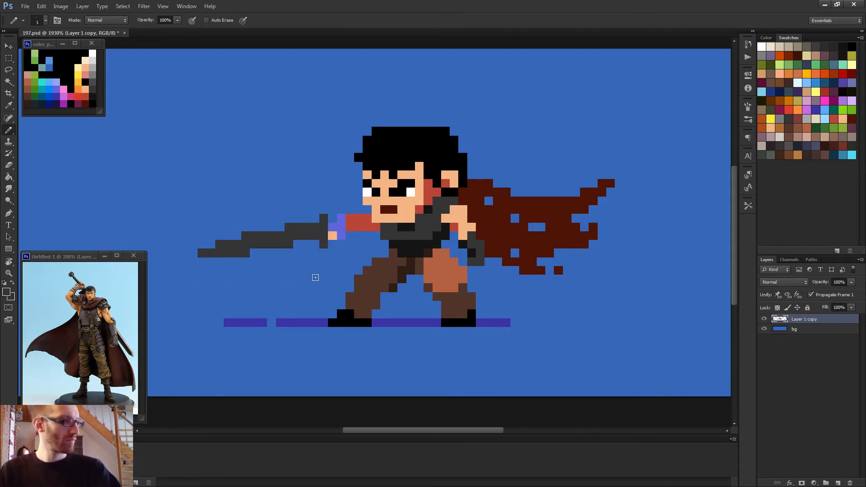
- Try to extend the hand over the crossguard with a skin pixel and a purple pixel, and undo both
{"action": "scroll", "coordinate": [316, 278], "scroll_direction": "down", "scroll_amount": 5}
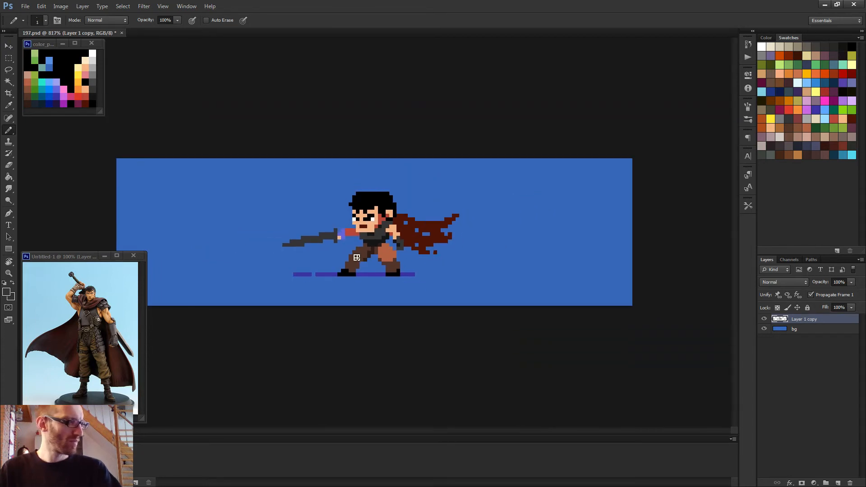
{"action": "scroll", "coordinate": [357, 257], "scroll_direction": "up", "scroll_amount": 5}
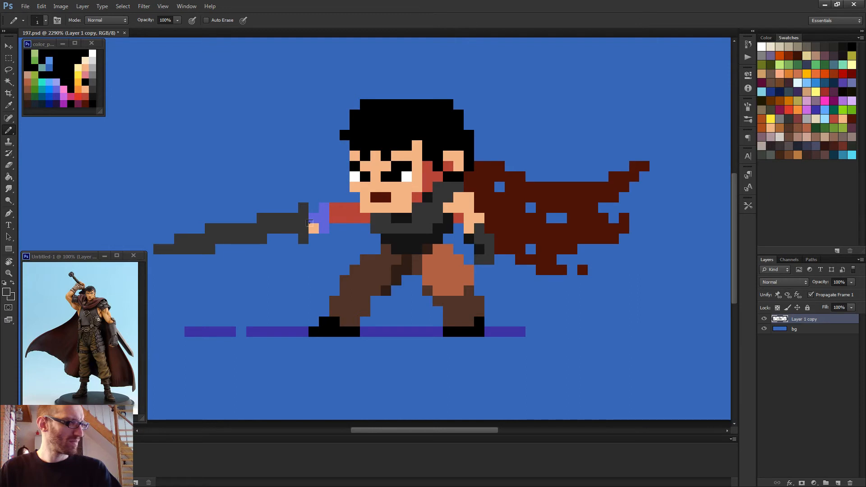
{"action": "left_click", "coordinate": [310, 222], "text": "alt"}
{"action": "left_click", "coordinate": [300, 223]}
{"action": "left_click", "coordinate": [320, 217], "text": "alt"}
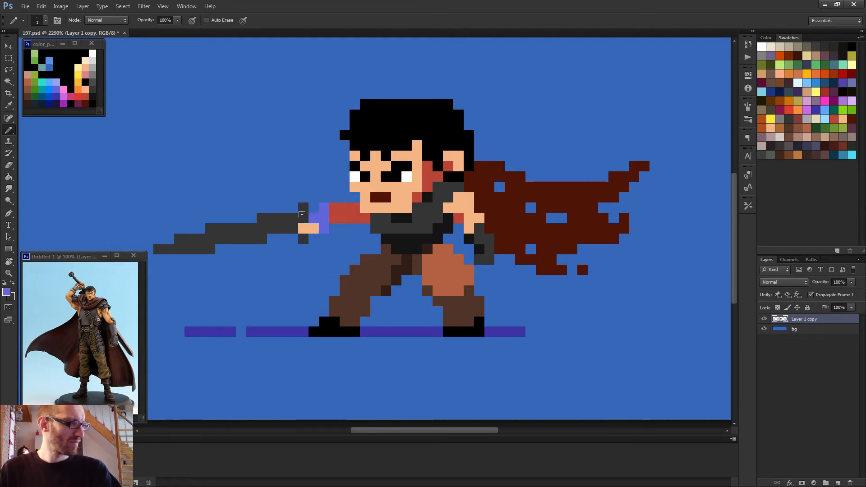
{"action": "left_click", "coordinate": [304, 217]}
{"action": "key", "text": "ctrl+alt+z"}
{"action": "key", "text": "ctrl+alt+z"}
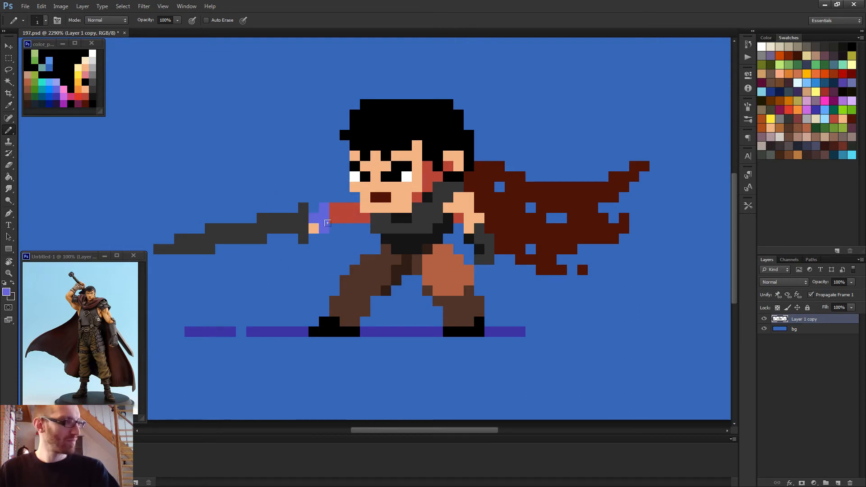
- Place a dark grey pixel beneath the forearm, directly behind the lower part of the purple wristband
{"action": "left_click", "coordinate": [297, 226], "text": "alt"}
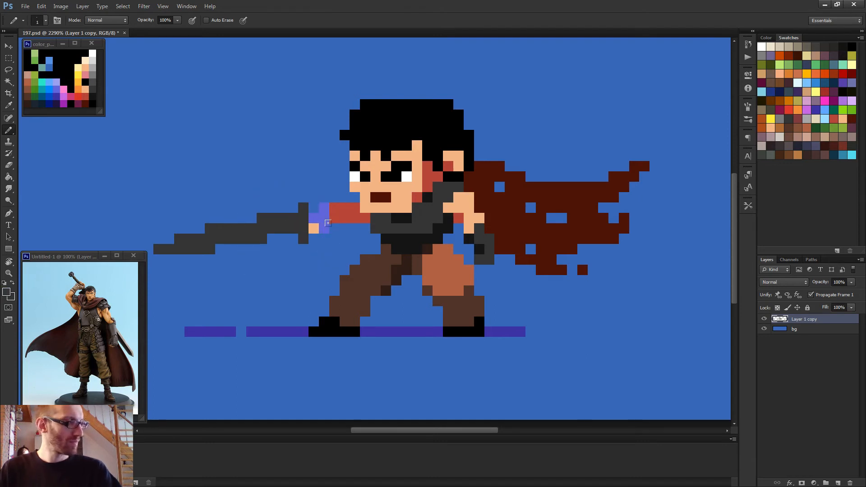
{"action": "left_click", "coordinate": [334, 228]}
{"action": "scroll", "coordinate": [361, 238], "scroll_direction": "down", "scroll_amount": 2}
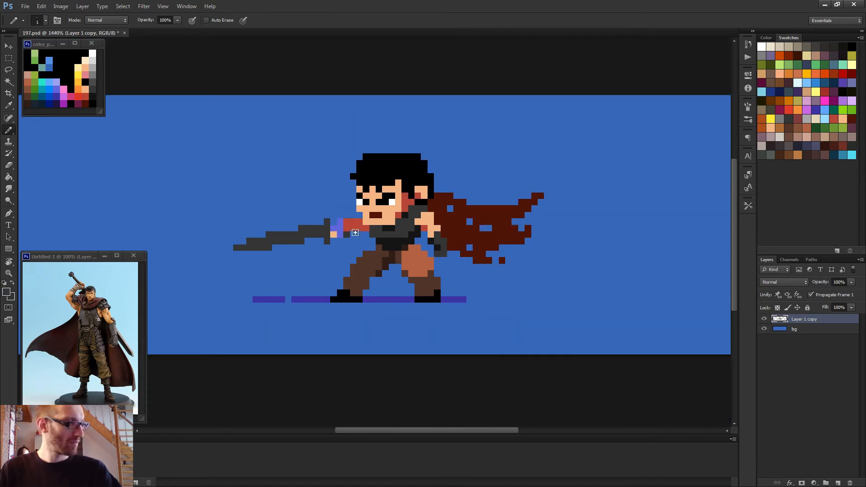
- Recolour the two upper forearm pixels behind the wristband with the face's light skin tone
{"action": "left_click", "coordinate": [370, 205], "text": "alt"}
{"action": "left_click", "coordinate": [346, 222]}
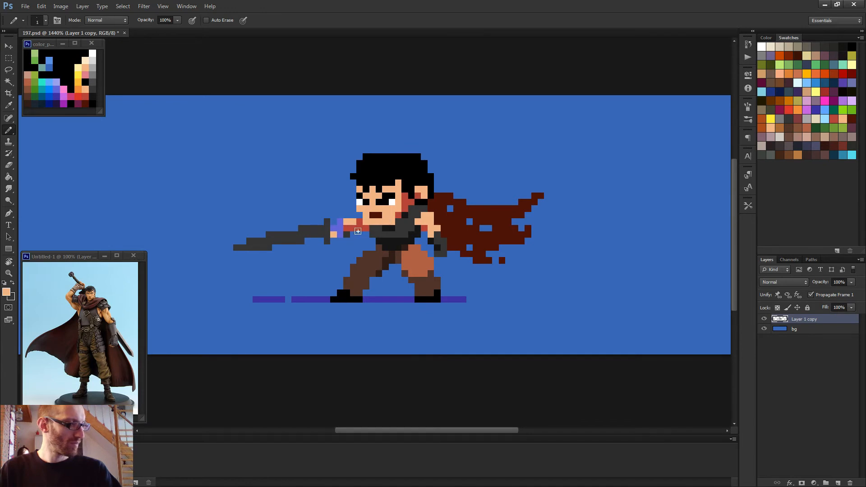
{"action": "scroll", "coordinate": [361, 242], "scroll_direction": "down", "scroll_amount": 2}
{"action": "scroll", "coordinate": [362, 238], "scroll_direction": "up", "scroll_amount": 3}
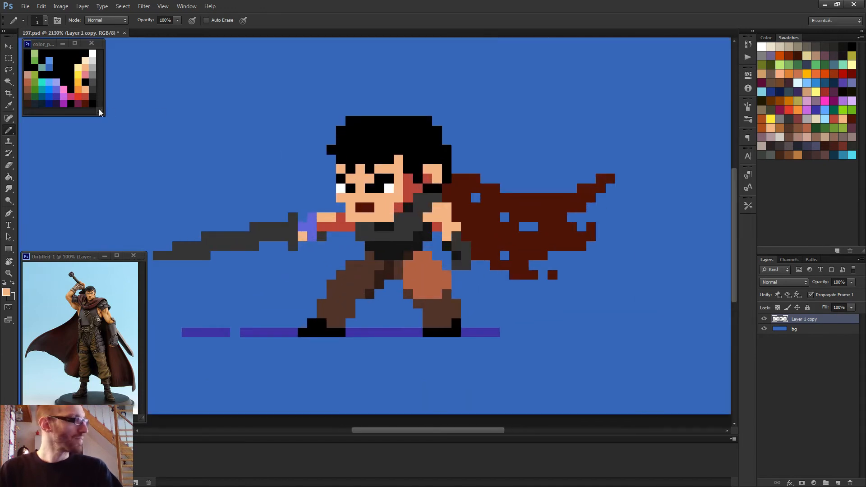
- Recolour the purple wristband, using dusty pink for its three upper pixels and the thigh's orange-brown for the lower one
{"action": "left_click", "coordinate": [31, 71], "text": "alt"}
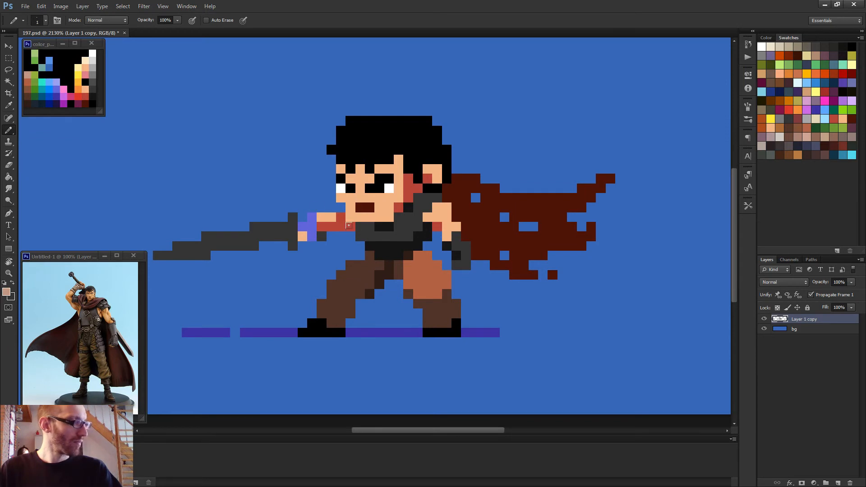
{"action": "left_click", "coordinate": [312, 217]}
{"action": "left_click", "coordinate": [312, 226]}
{"action": "left_click", "coordinate": [302, 227]}
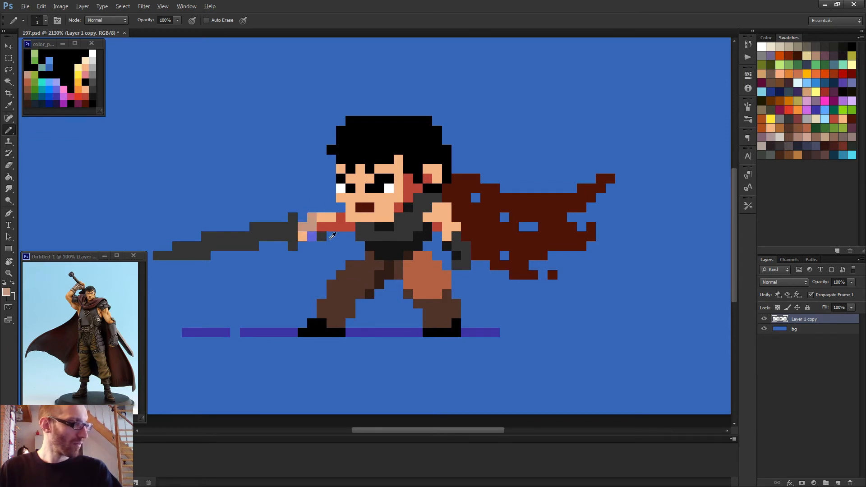
{"action": "left_click", "coordinate": [391, 269], "text": "alt"}
{"action": "left_click", "coordinate": [412, 267], "text": "alt"}
{"action": "left_click", "coordinate": [308, 232]}
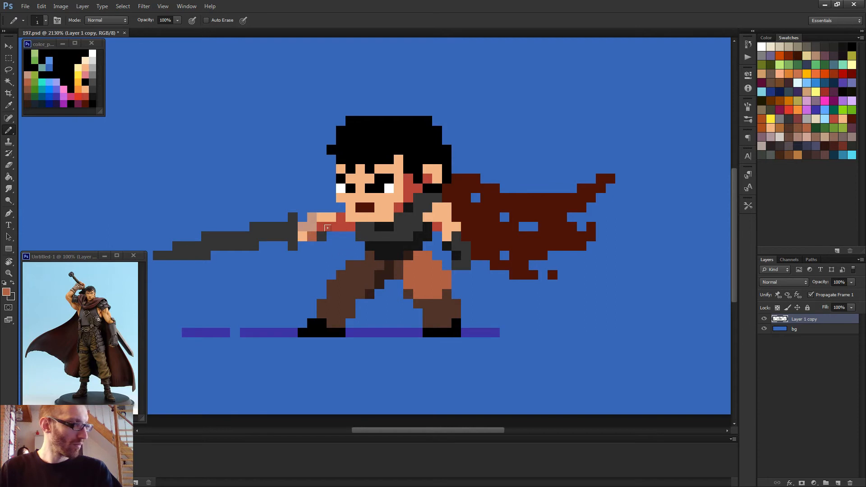
{"action": "key", "text": "alt"}
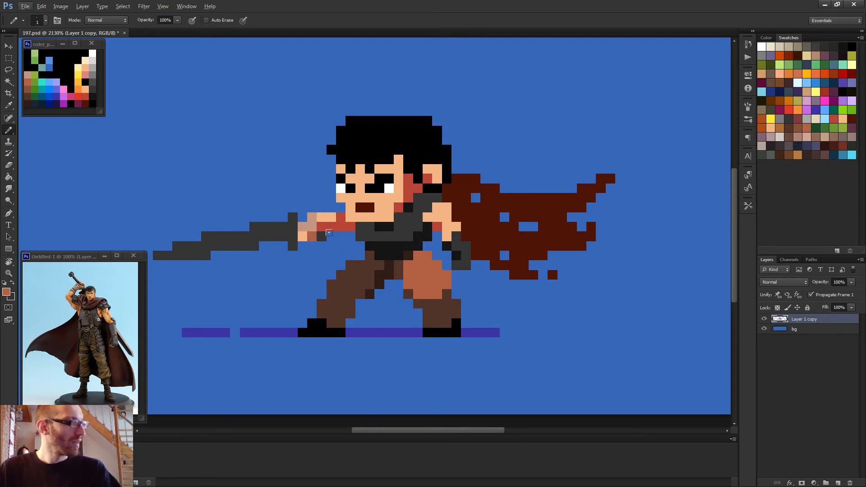
- Duplicate the sprite's Layer 1 copy layer as a working copy
{"action": "scroll", "coordinate": [365, 251], "scroll_direction": "down", "scroll_amount": 5}
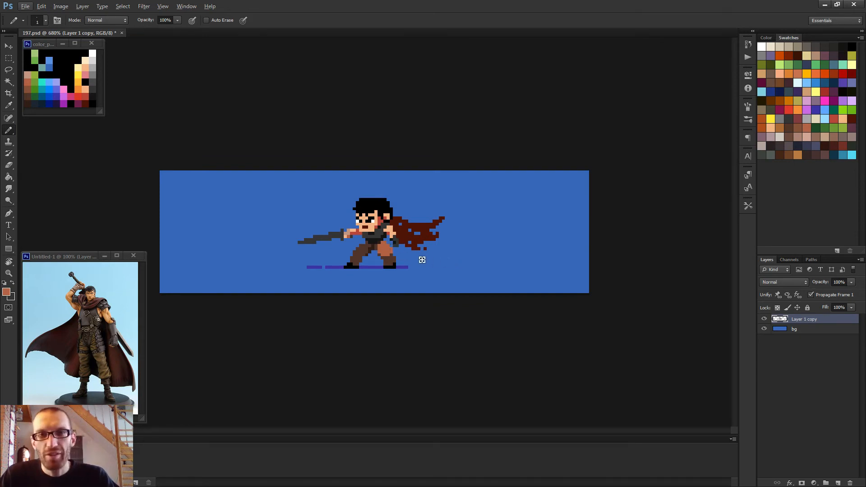
{"action": "key", "text": "m"}
{"action": "scroll", "coordinate": [384, 239], "scroll_direction": "up", "scroll_amount": 4}
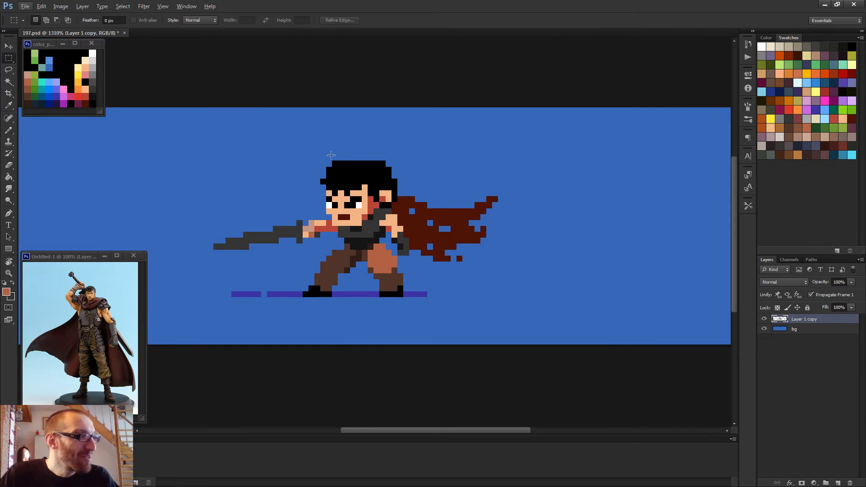
{"action": "left_click_drag", "start_coordinate": [319, 153], "coordinate": [361, 237]}
{"action": "left_click_drag", "start_coordinate": [800, 319], "coordinate": [837, 483]}
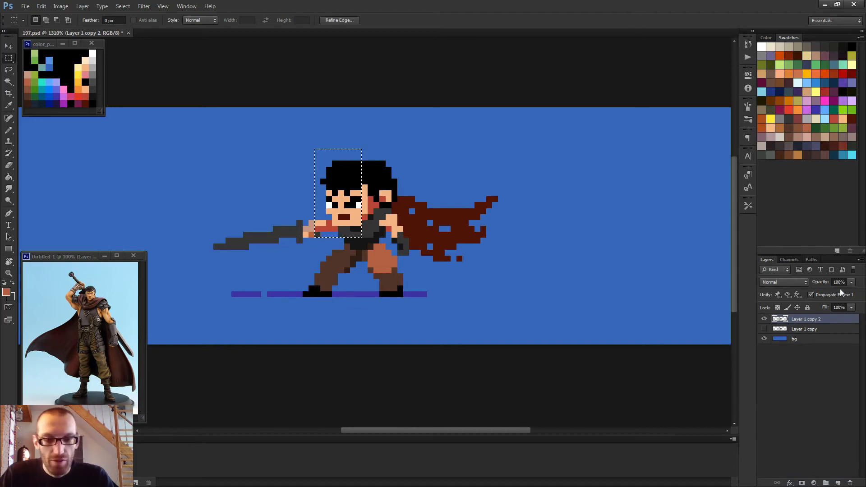
- Select the front part of the head with the face and move it one pixel right
{"action": "left_click_drag", "start_coordinate": [611, 315], "coordinate": [600, 310]}
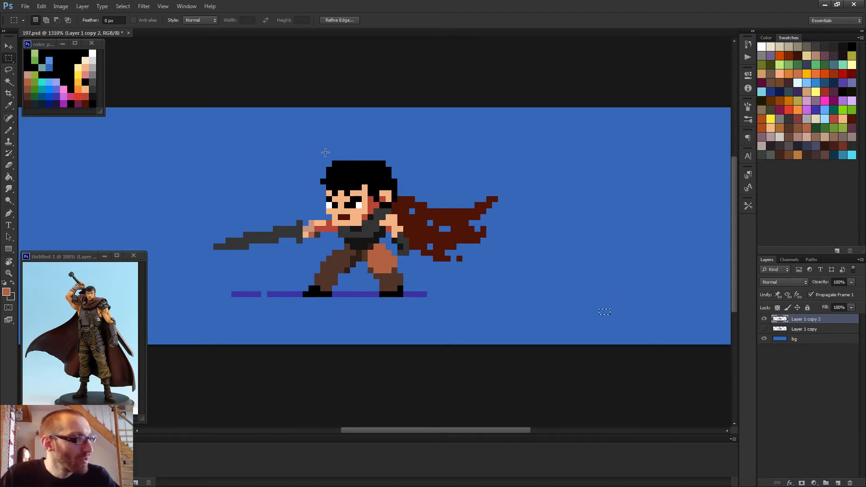
{"action": "left_click_drag", "start_coordinate": [320, 149], "coordinate": [333, 227]}
{"action": "key", "text": "v"}
{"action": "key", "text": "Right"}
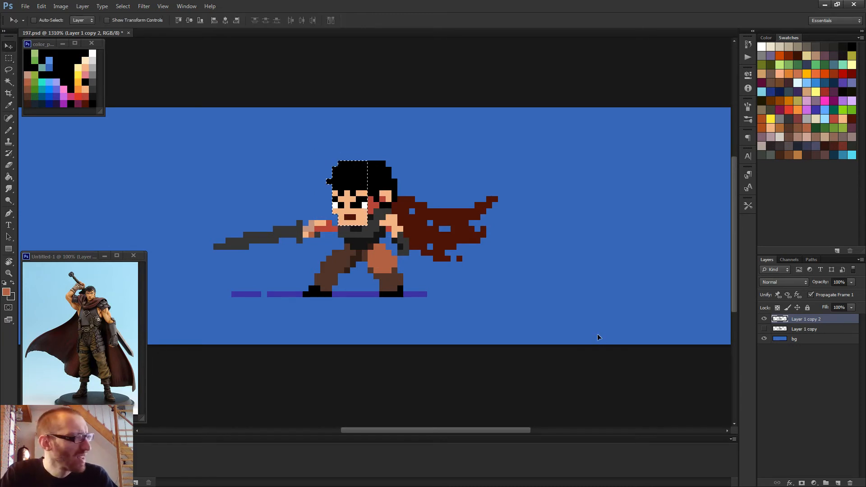
{"action": "key", "text": "ctrl+d"}
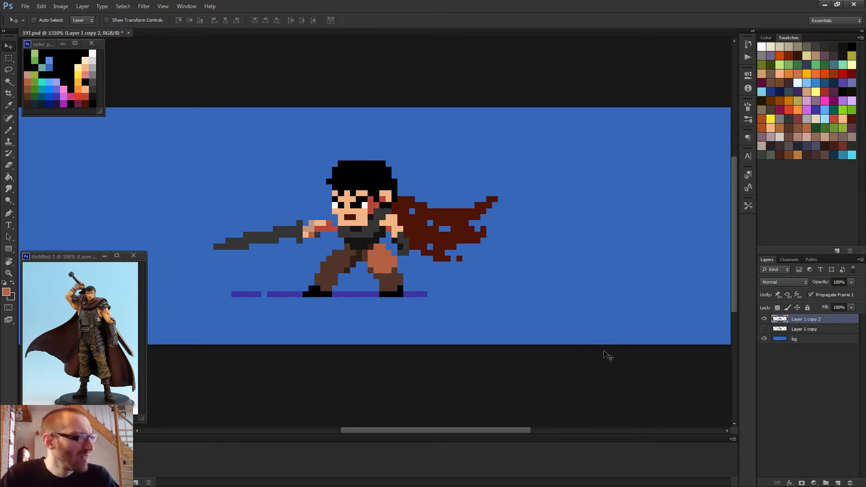
- Paint over the red cheek shading beneath the rear eye with the face's light skin tone
{"action": "key", "text": "b"}
{"action": "scroll", "coordinate": [404, 183], "scroll_direction": "up", "scroll_amount": 3}
{"action": "left_click", "coordinate": [353, 228], "text": "alt"}
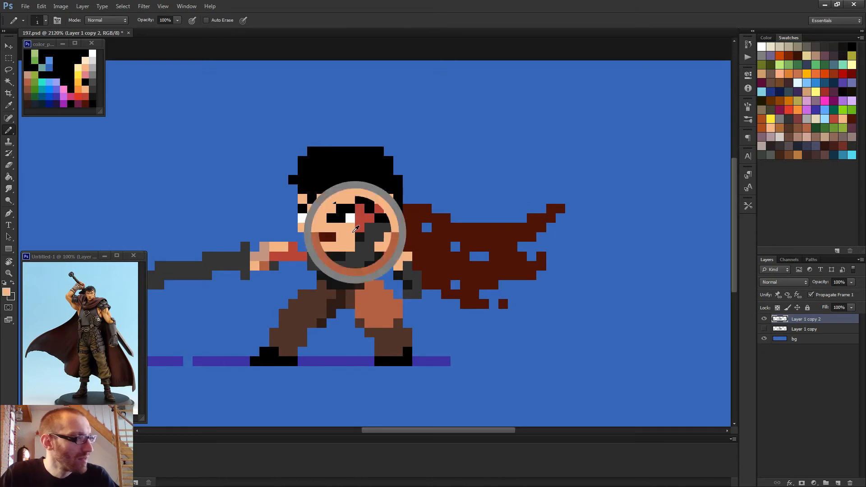
{"action": "left_click", "coordinate": [356, 224]}
{"action": "scroll", "coordinate": [380, 212], "scroll_direction": "down", "scroll_amount": 5}
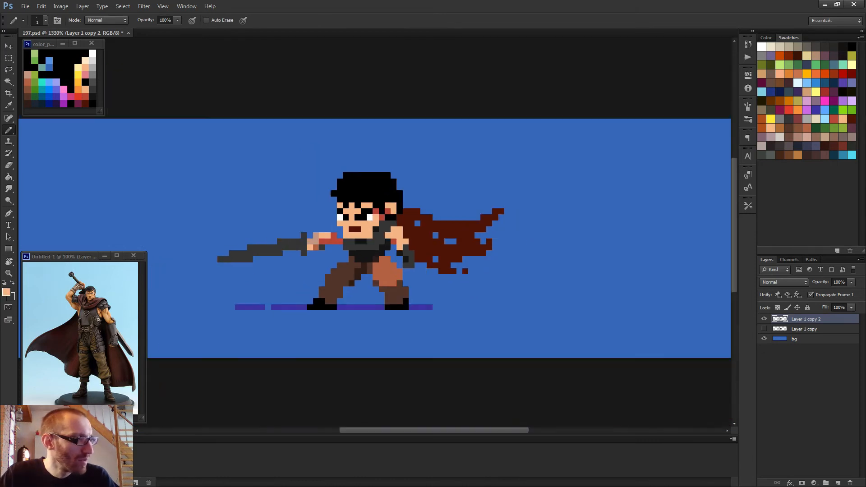
- Cover the two front chin pixels below the mouth with the shirt's dark grey
{"action": "scroll", "coordinate": [345, 231], "scroll_direction": "up", "scroll_amount": 4}
{"action": "scroll", "coordinate": [345, 232], "scroll_direction": "up", "scroll_amount": 1}
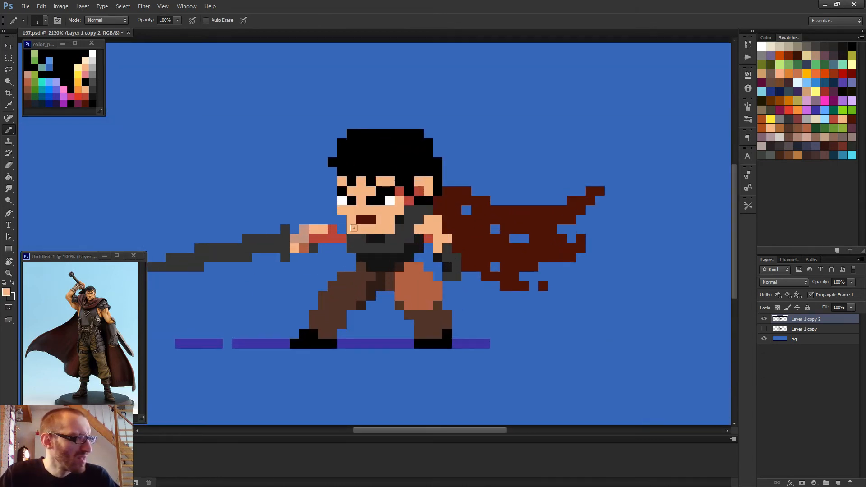
{"action": "left_click", "coordinate": [361, 245], "text": "alt"}
{"action": "left_click_drag", "start_coordinate": [348, 225], "coordinate": [356, 225]}
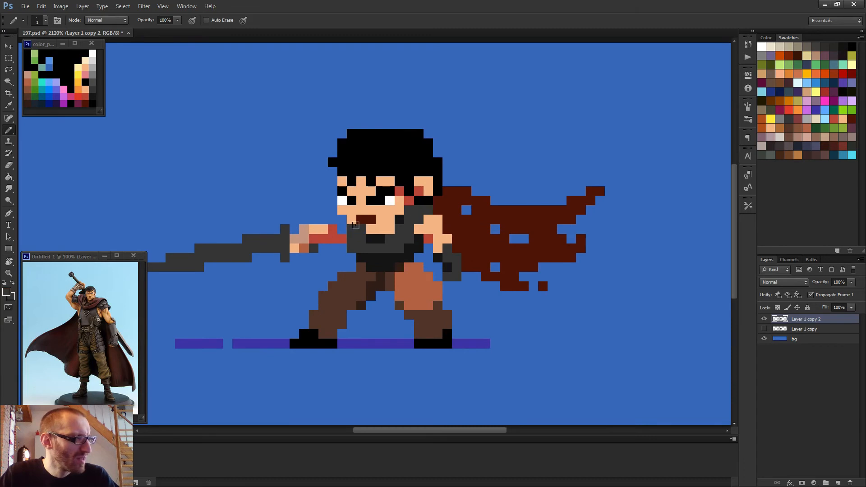
- Paint three near-black shadow pixels in a row directly beneath the mouth, above the dark collar patch
{"action": "left_click", "coordinate": [378, 235], "text": "alt"}
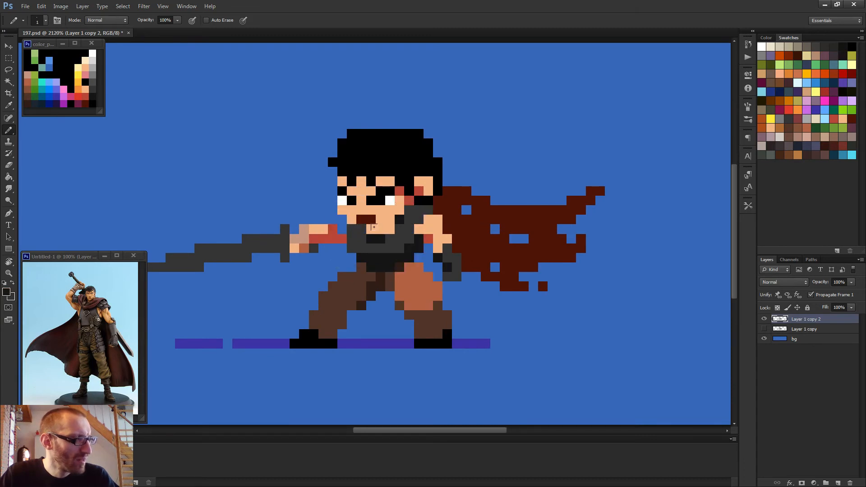
{"action": "left_click", "coordinate": [379, 228]}
{"action": "left_click", "coordinate": [372, 228]}
{"action": "left_click", "coordinate": [362, 227]}
{"action": "left_click", "coordinate": [390, 238], "text": "alt"}
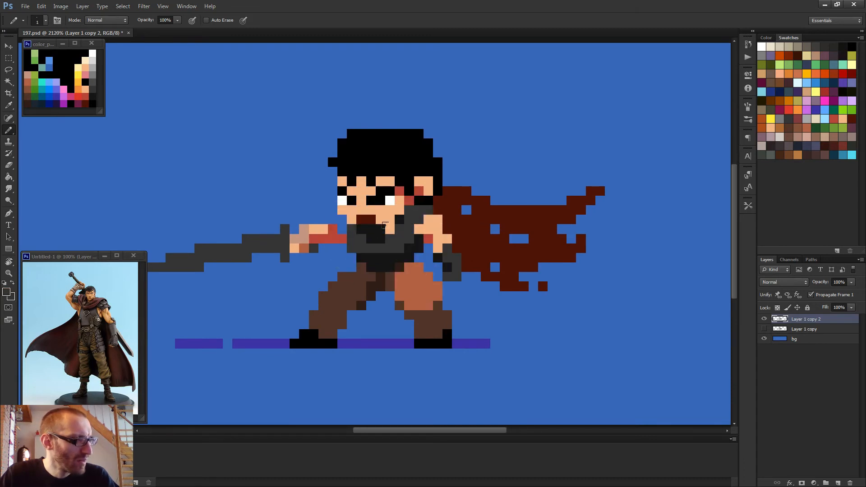
{"action": "scroll", "coordinate": [384, 225], "scroll_direction": "down", "scroll_amount": 5}
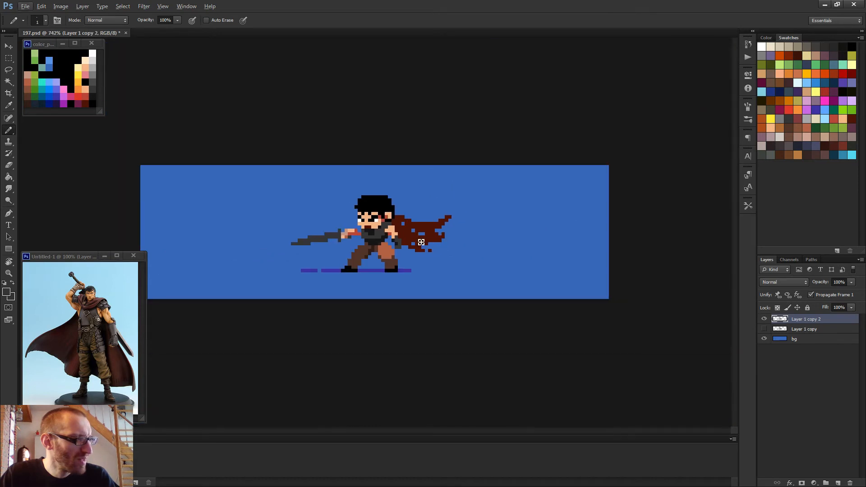
{"action": "scroll", "coordinate": [375, 232], "scroll_direction": "up", "scroll_amount": 1}
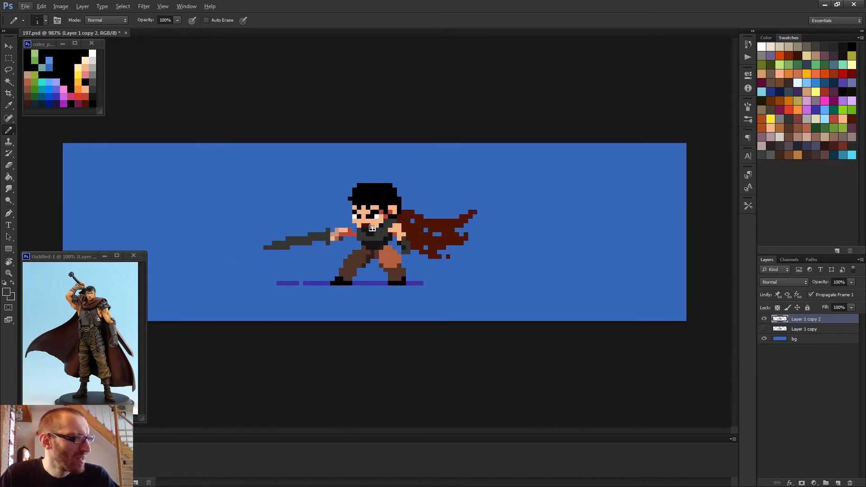
{"action": "scroll", "coordinate": [372, 228], "scroll_direction": "down", "scroll_amount": 2}
{"action": "scroll", "coordinate": [427, 243], "scroll_direction": "down", "scroll_amount": 1}
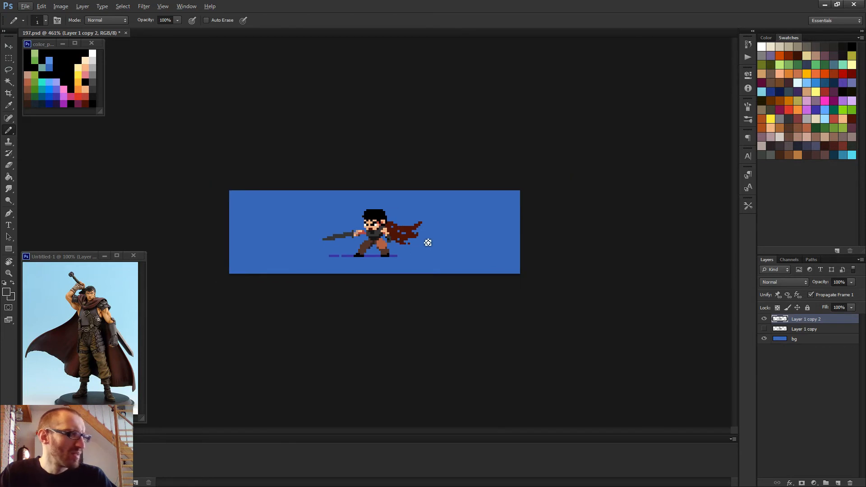
- Delete the hidden Layer 1 copy and duplicate Layer 1 copy 2 as the new working layer
{"action": "scroll", "coordinate": [375, 228], "scroll_direction": "up", "scroll_amount": 4}
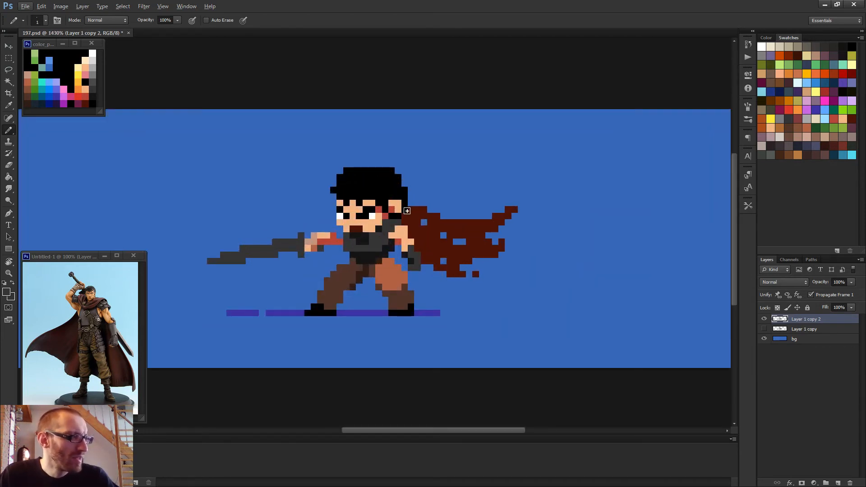
{"action": "key", "text": "e"}
{"action": "key", "text": "alt+e"}
{"action": "key", "text": "Escape"}
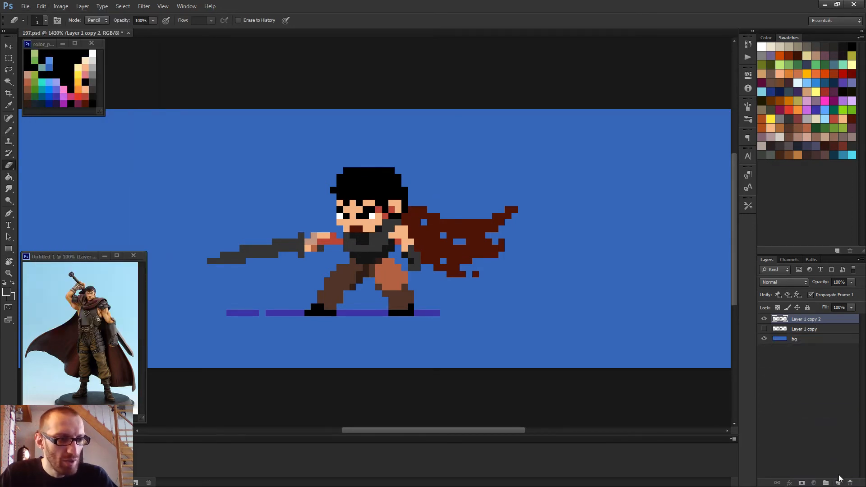
{"action": "left_click", "coordinate": [809, 330]}
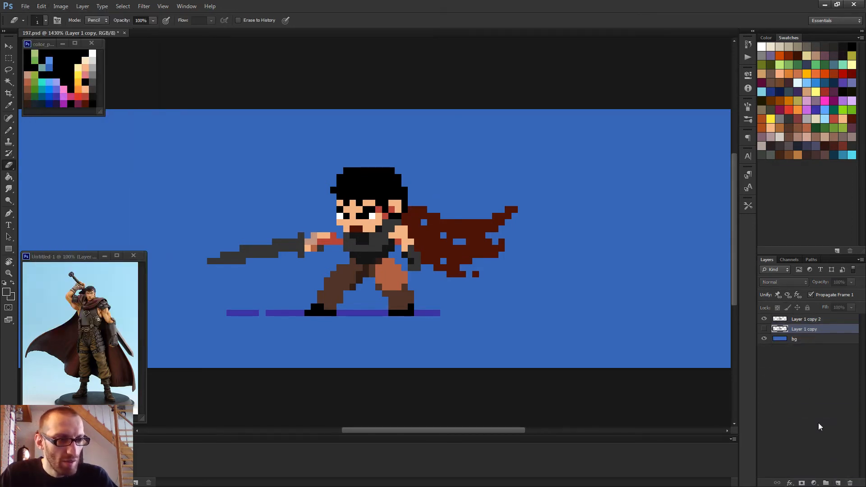
{"action": "left_click", "coordinate": [851, 483]}
{"action": "left_click_drag", "start_coordinate": [807, 320], "coordinate": [837, 483]}
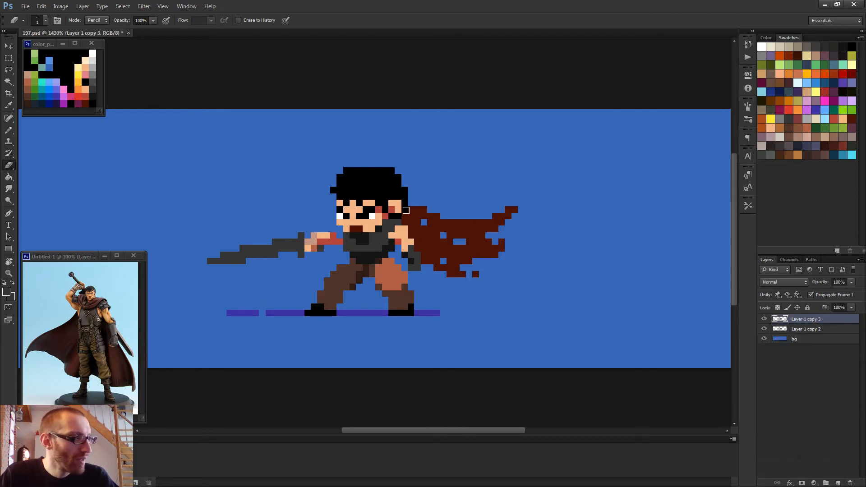
- Hide Layer 1 copy 2 and erase the rearmost column of hair pixels and the hair's upper rear corner pixel
{"action": "left_click", "coordinate": [764, 328]}
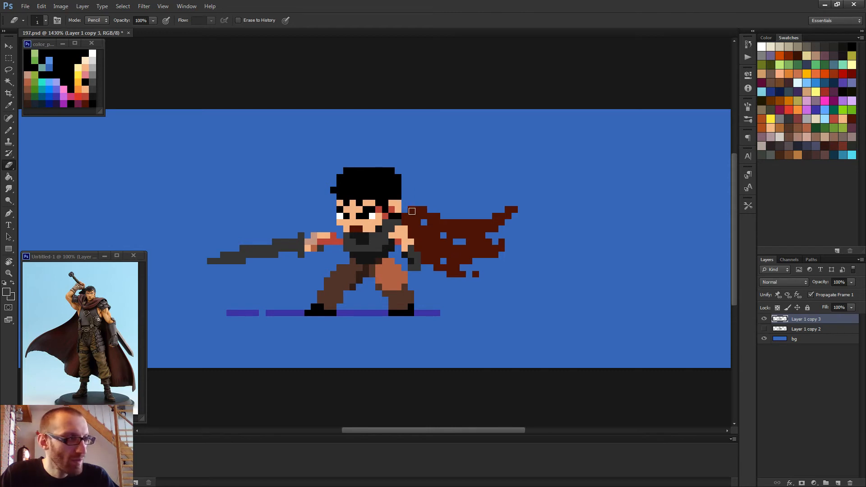
{"action": "left_click", "coordinate": [391, 171]}
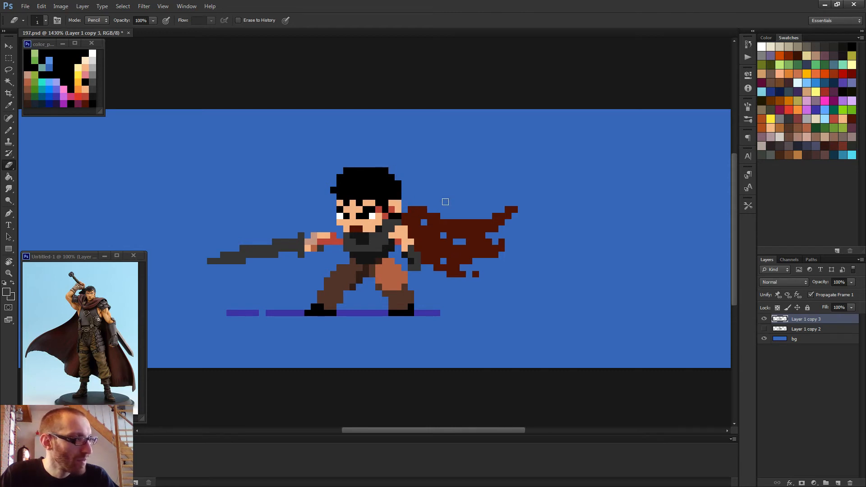
{"action": "key", "text": "b"}
{"action": "left_click", "coordinate": [410, 210], "text": "alt"}
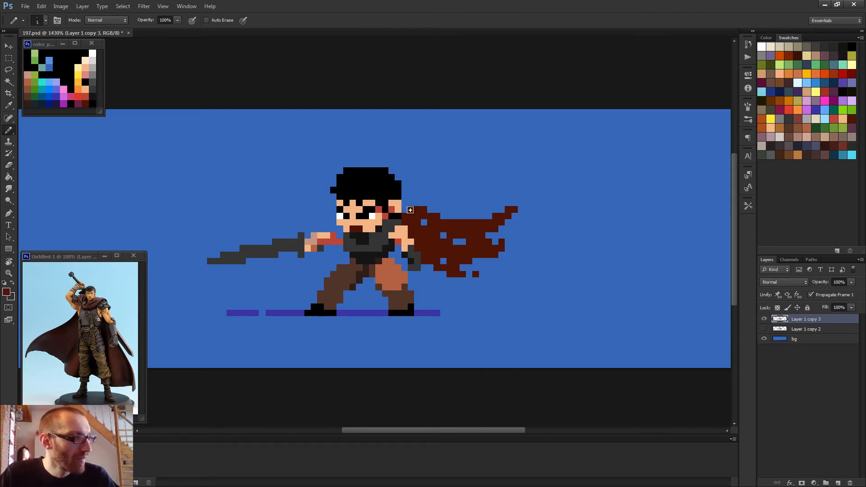
{"action": "scroll", "coordinate": [408, 212], "scroll_direction": "down", "scroll_amount": 6}
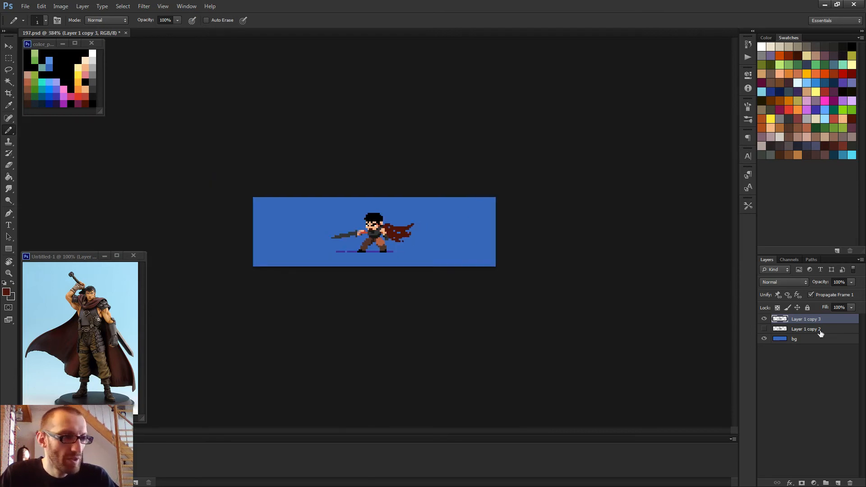
- Delete Layer 1 copy 2, reselect the Layer 1 copy 3 sprite layer and save the file
{"action": "left_click", "coordinate": [796, 331]}
{"action": "left_click", "coordinate": [850, 483]}
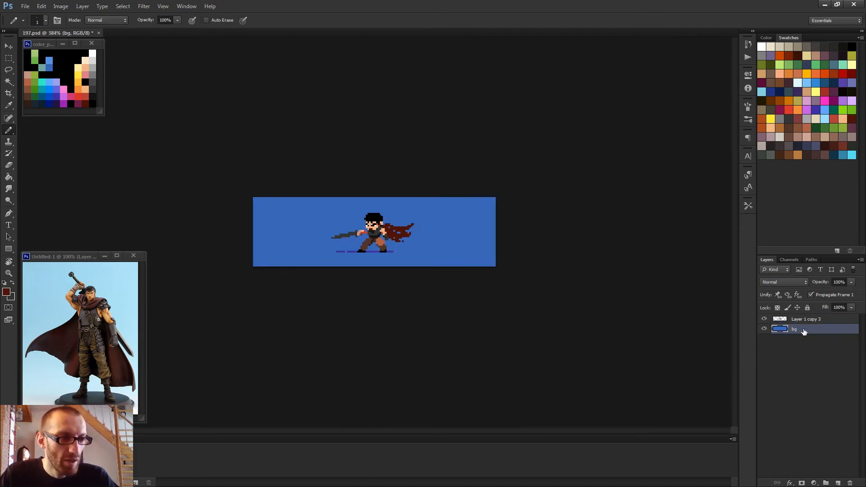
{"action": "left_click", "coordinate": [802, 319]}
{"action": "key", "text": "ctrl+s"}
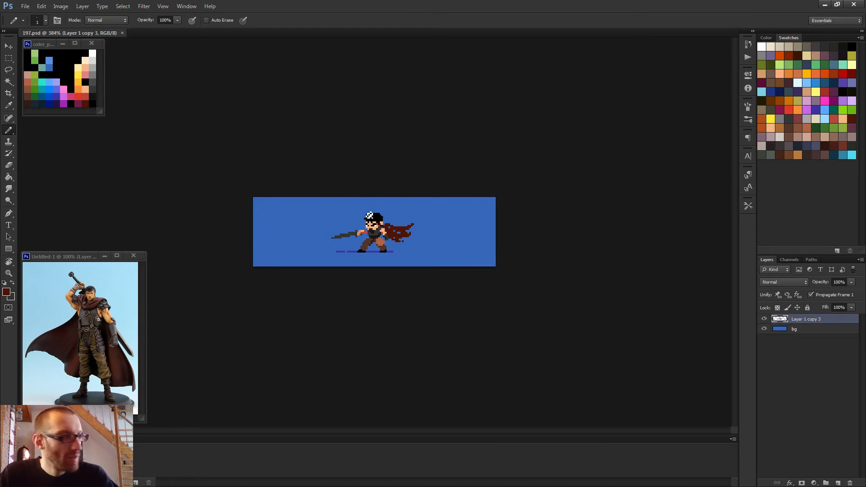
- Recolour the three dusty pink wristband pixels and the orange-brown one below them with the trousers' dark brown
{"action": "scroll", "coordinate": [387, 253], "scroll_direction": "up", "scroll_amount": 7}
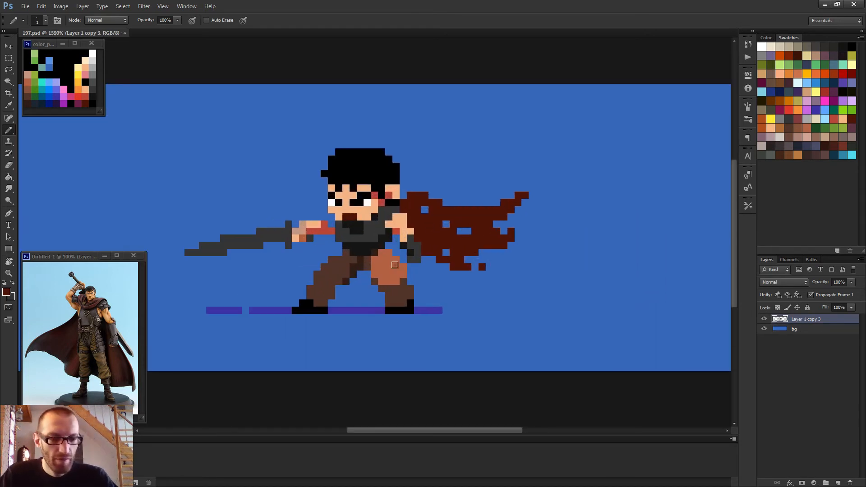
{"action": "left_click", "coordinate": [403, 288], "text": "alt"}
{"action": "scroll", "coordinate": [296, 237], "scroll_direction": "up", "scroll_amount": 3}
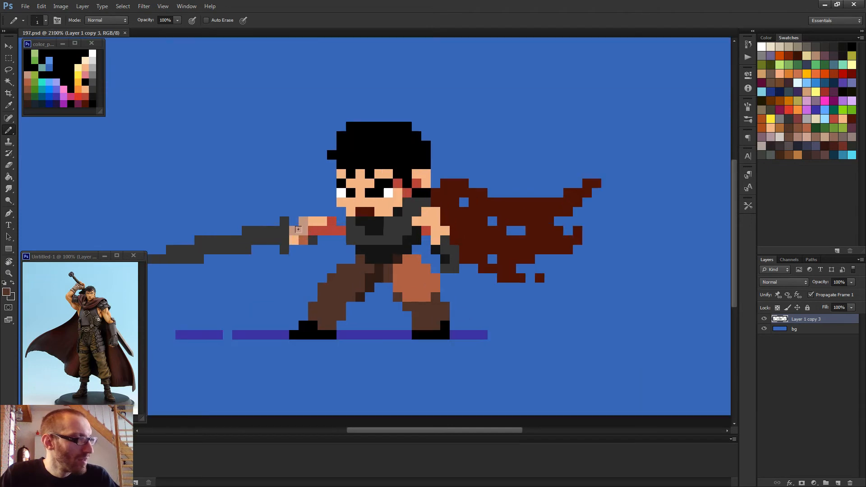
{"action": "left_click", "coordinate": [367, 280], "text": "alt"}
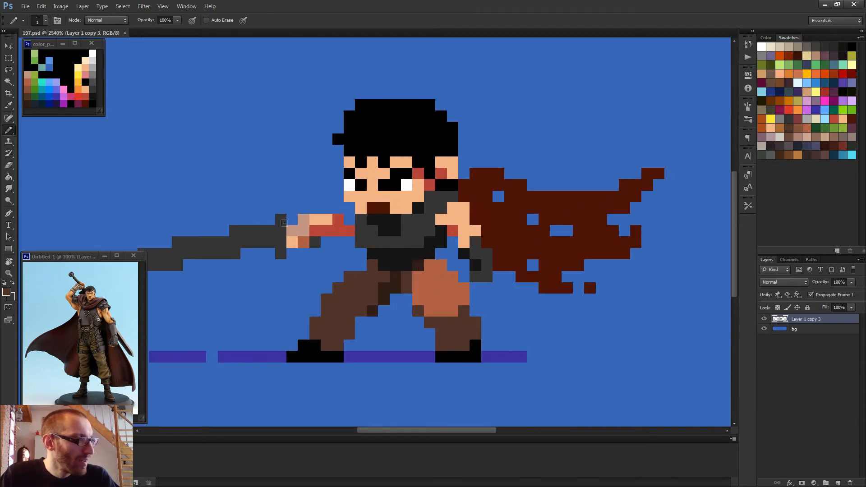
{"action": "left_click_drag", "start_coordinate": [292, 231], "coordinate": [303, 220]}
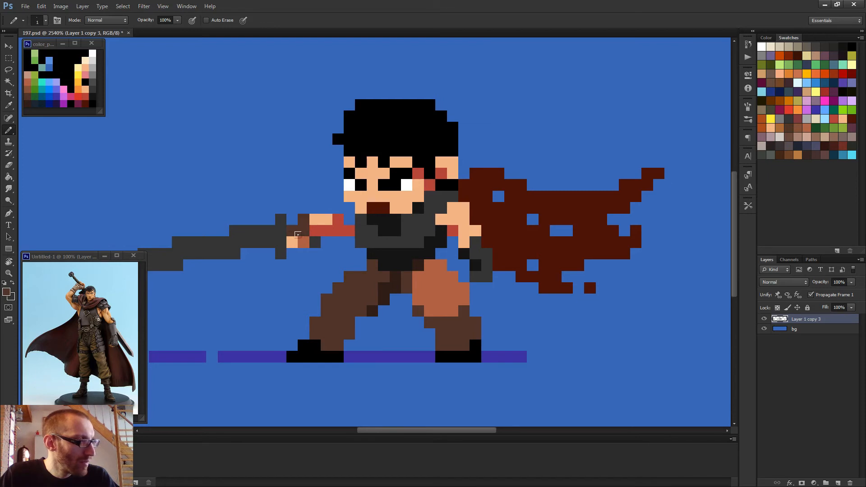
{"action": "left_click", "coordinate": [303, 242]}
- Recolour the three upper brown wristband pixels and the adjoining forearm pixels with the thigh's orange-brown
{"action": "left_click", "coordinate": [444, 288], "text": "alt"}
{"action": "left_click_drag", "start_coordinate": [304, 231], "coordinate": [292, 230]}
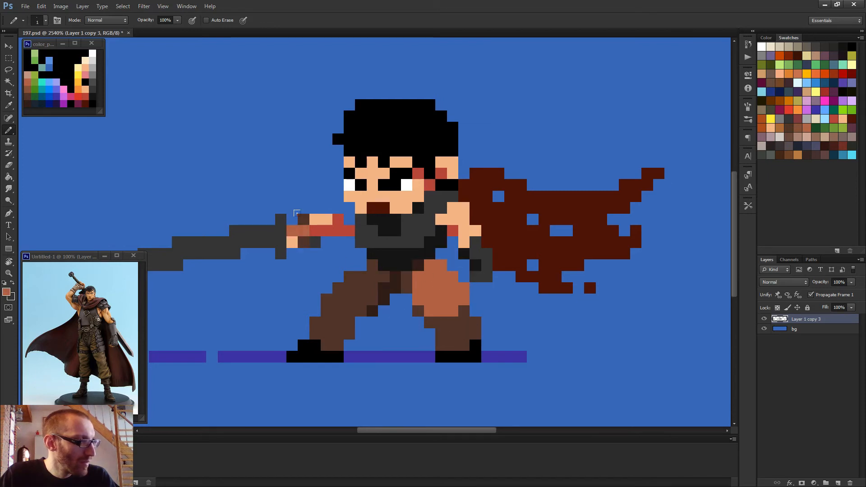
{"action": "left_click", "coordinate": [304, 217]}
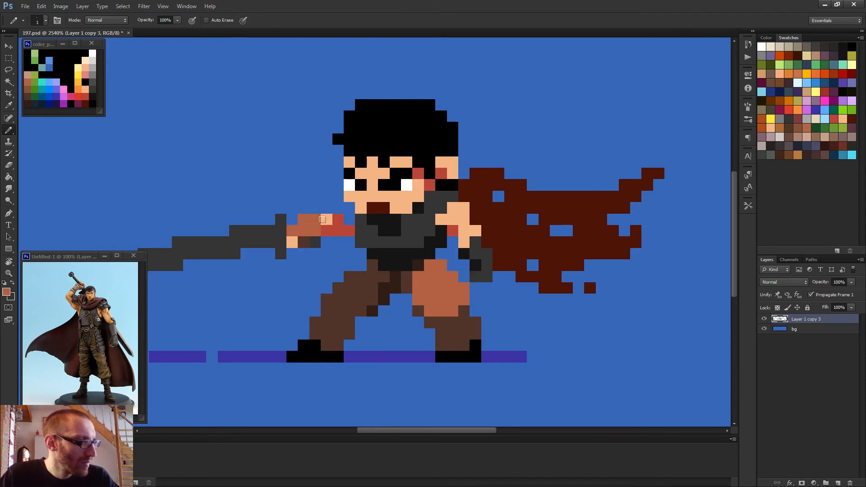
- Extend the light skin strip along the sword arm's upper edge and carry its red shading to the chest
{"action": "left_click", "coordinate": [306, 242], "text": "alt"}
{"action": "scroll", "coordinate": [352, 223], "scroll_direction": "down", "scroll_amount": 5}
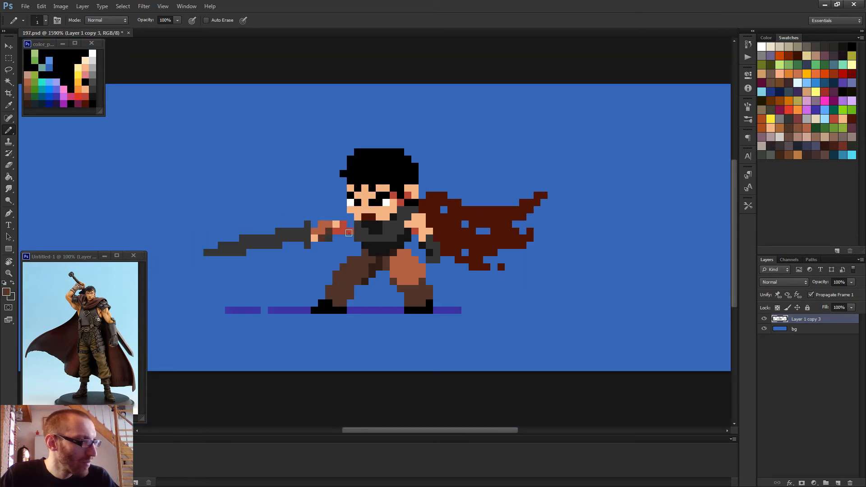
{"action": "scroll", "coordinate": [377, 257], "scroll_direction": "up", "scroll_amount": 3}
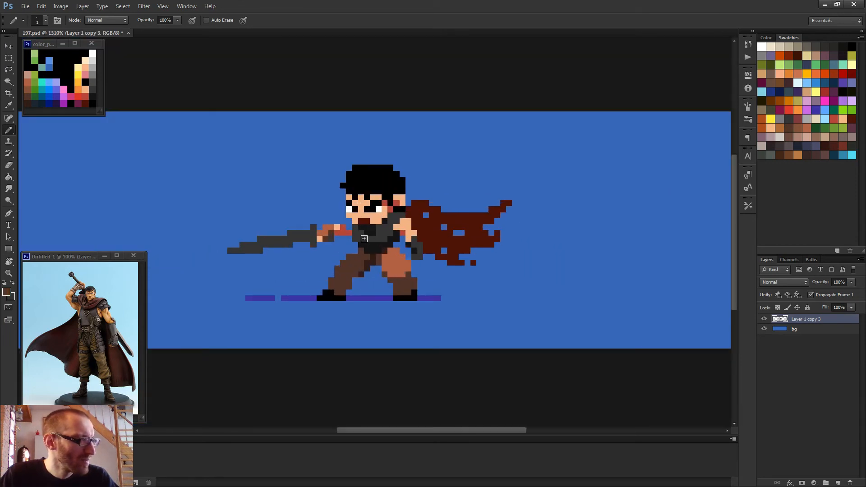
{"action": "left_click", "coordinate": [341, 228], "text": "alt"}
{"action": "left_click", "coordinate": [349, 233], "text": "alt"}
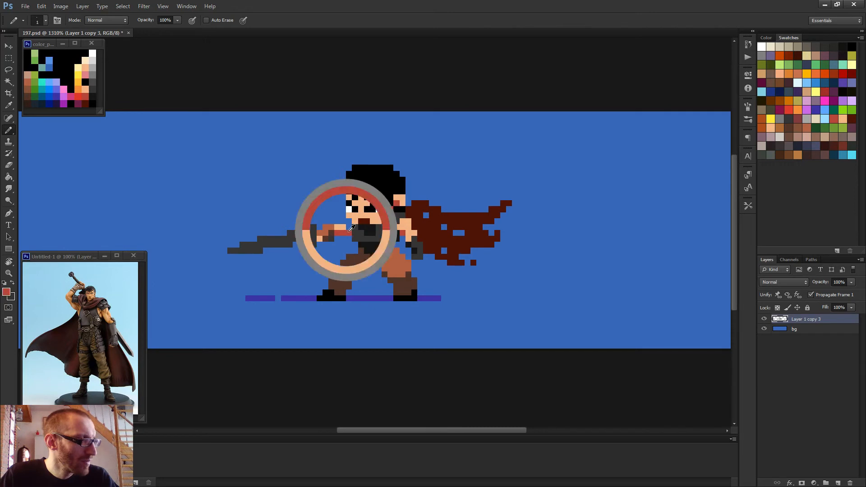
{"action": "scroll", "coordinate": [316, 229], "scroll_direction": "down", "scroll_amount": 5}
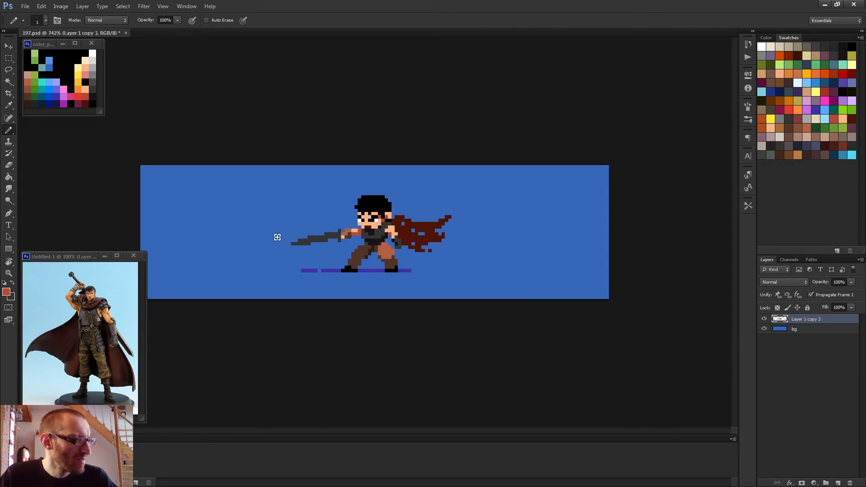
- Undo the red strokes over the sword and delete the sword together with its crossguard, leaving the hand empty
{"action": "left_click_drag", "start_coordinate": [276, 231], "coordinate": [349, 249]}
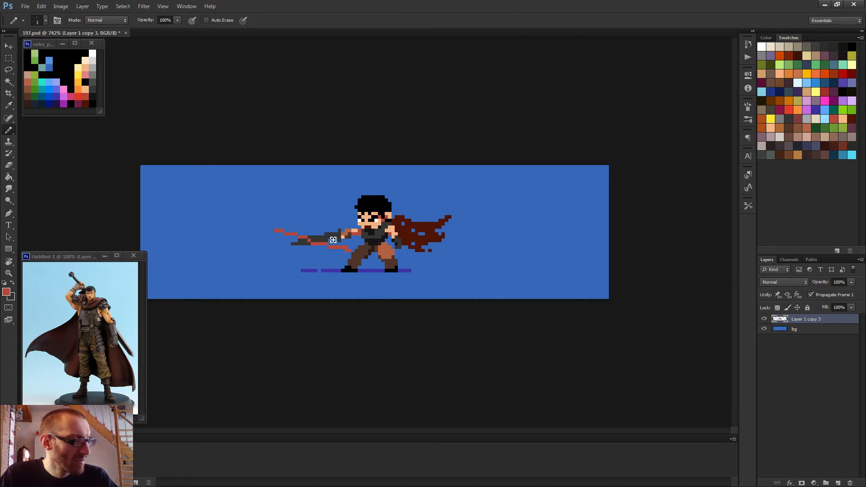
{"action": "key", "text": "ctrl+z"}
{"action": "key", "text": "m"}
{"action": "left_click_drag", "start_coordinate": [278, 203], "coordinate": [340, 252]}
{"action": "key", "text": "Delete"}
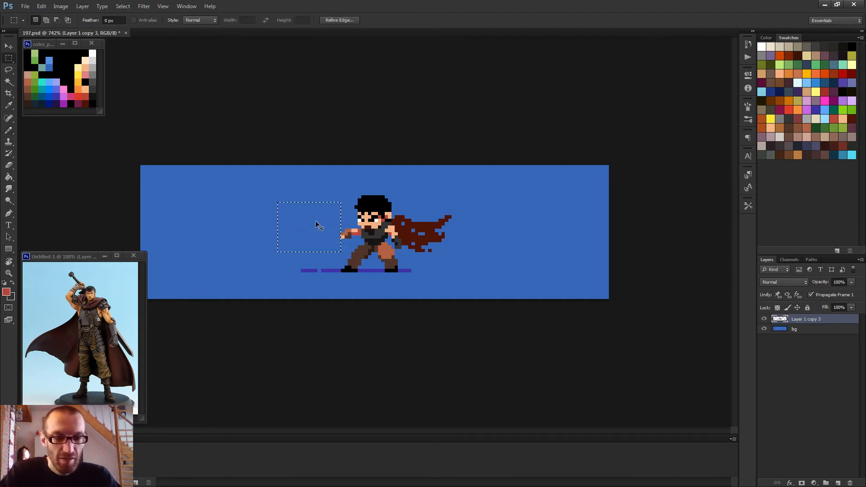
{"action": "key", "text": "ctrl+d"}
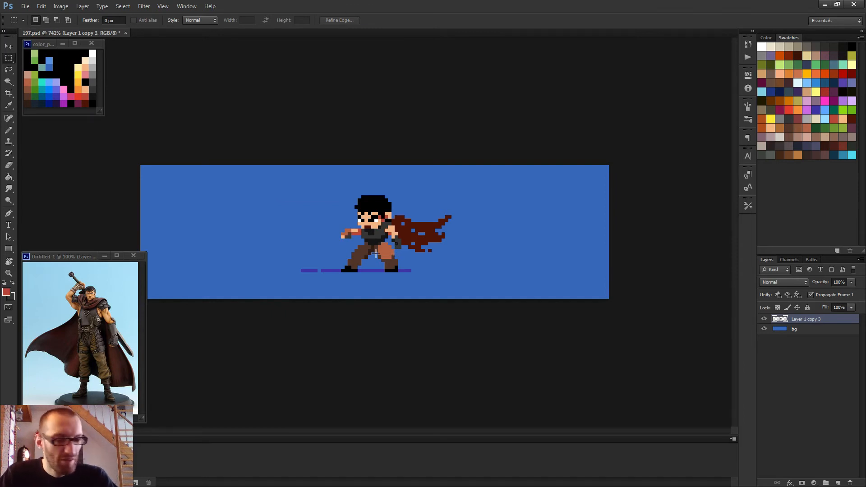
{"action": "key", "text": "b"}
{"action": "scroll", "coordinate": [376, 254], "scroll_direction": "down", "scroll_amount": 2}
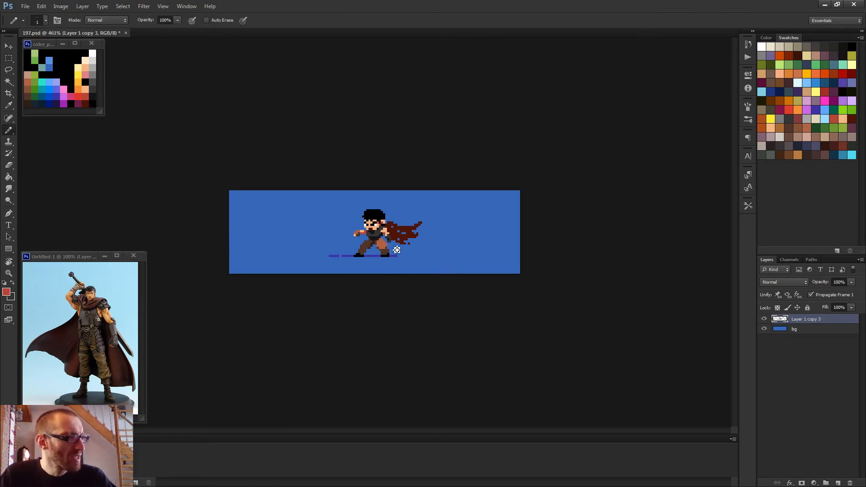
- Try to move the sword hand and wristband down by one pixel
{"action": "scroll", "coordinate": [397, 250], "scroll_direction": "up", "scroll_amount": 2}
{"action": "key", "text": "m"}
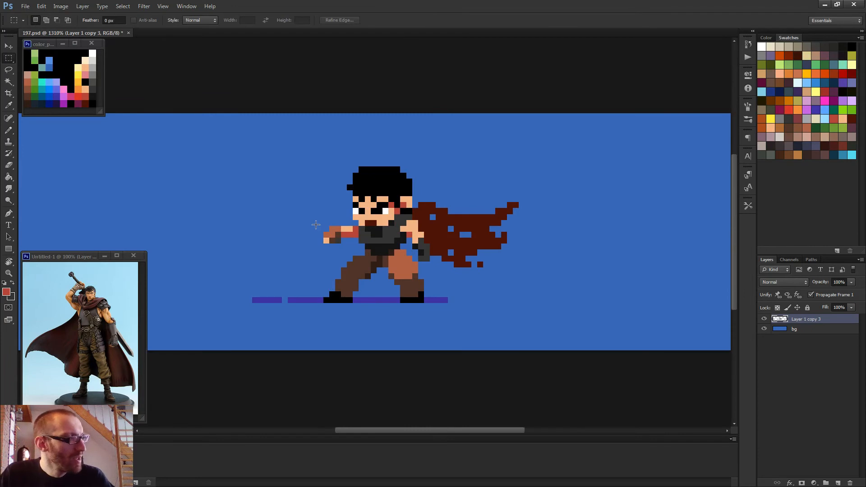
{"action": "left_click_drag", "start_coordinate": [312, 221], "coordinate": [346, 248]}
{"action": "key", "text": "v"}
{"action": "key", "text": "Down"}
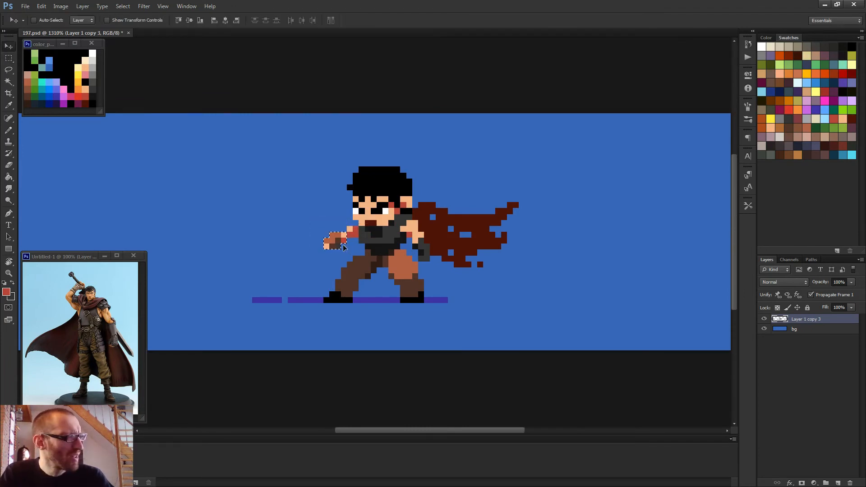
{"action": "key", "text": "b"}
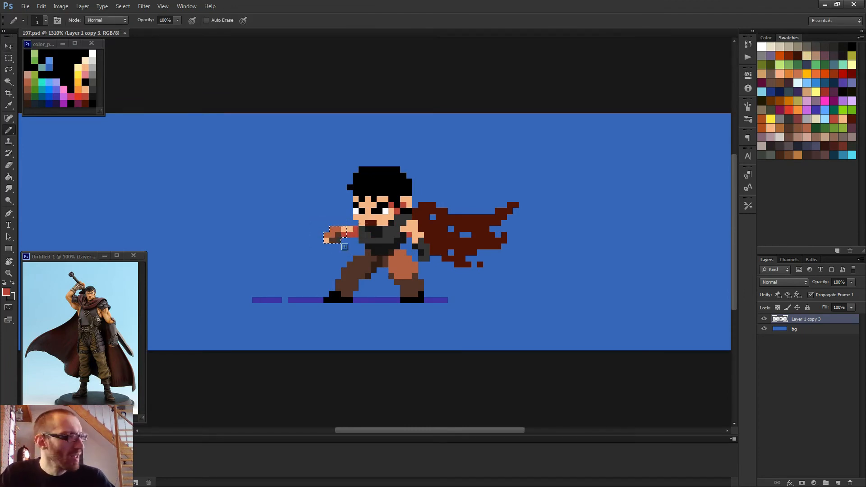
{"action": "scroll", "coordinate": [332, 227], "scroll_direction": "up", "scroll_amount": 1}
{"action": "key", "text": "ctrl+d"}
- Try to extend the sword hand forward with a skin-coloured pixel and red shading pixels
{"action": "scroll", "coordinate": [299, 212], "scroll_direction": "up", "scroll_amount": 1}
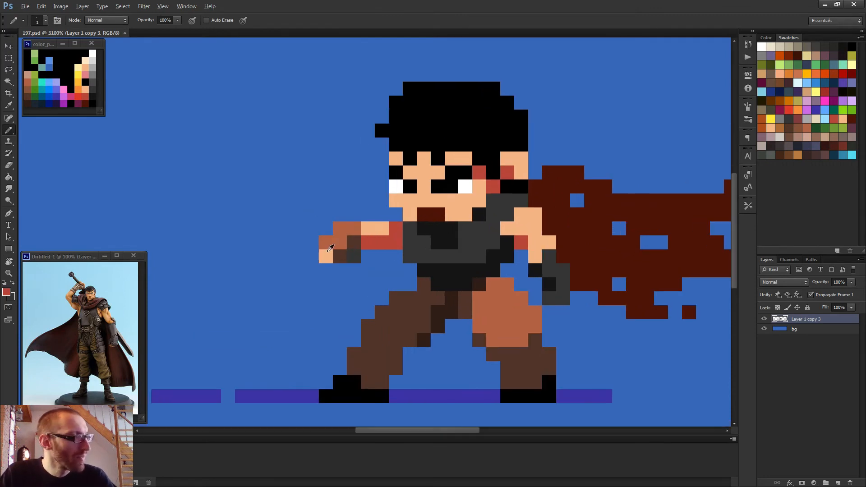
{"action": "left_click", "coordinate": [328, 254], "text": "alt"}
{"action": "left_click", "coordinate": [312, 256]}
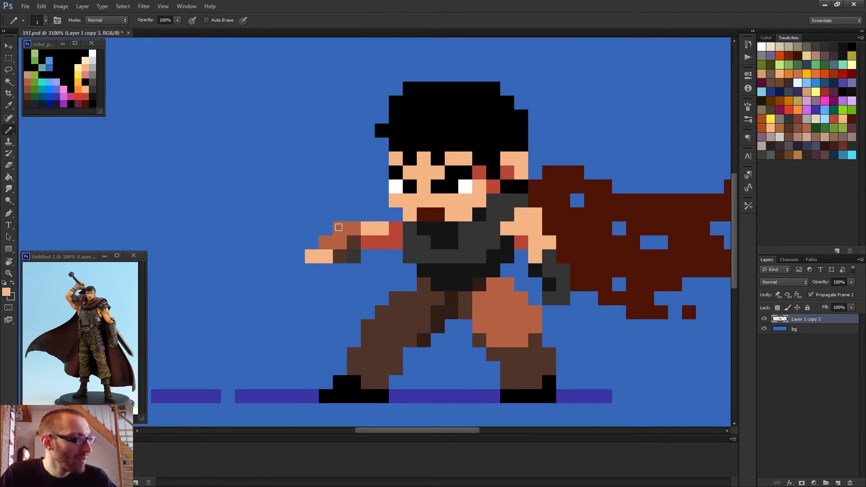
{"action": "scroll", "coordinate": [332, 252], "scroll_direction": "down", "scroll_amount": 2}
{"action": "left_click", "coordinate": [363, 252], "text": "alt"}
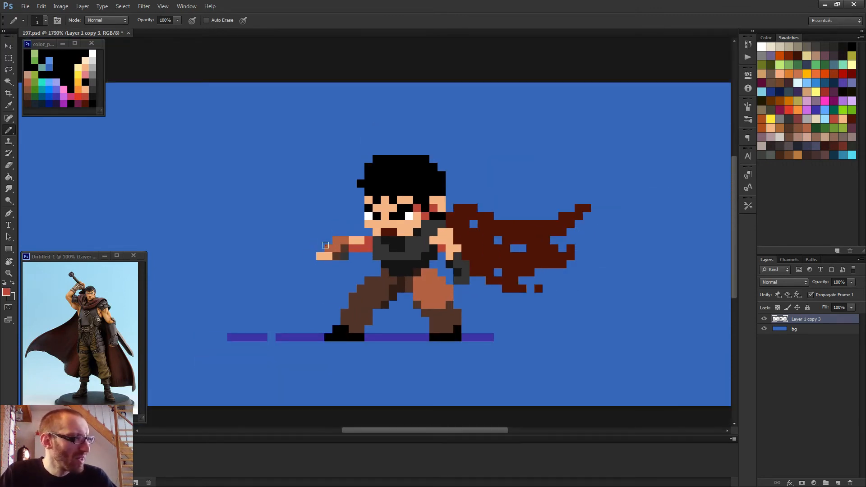
{"action": "left_click", "coordinate": [319, 246]}
{"action": "left_click", "coordinate": [316, 255]}
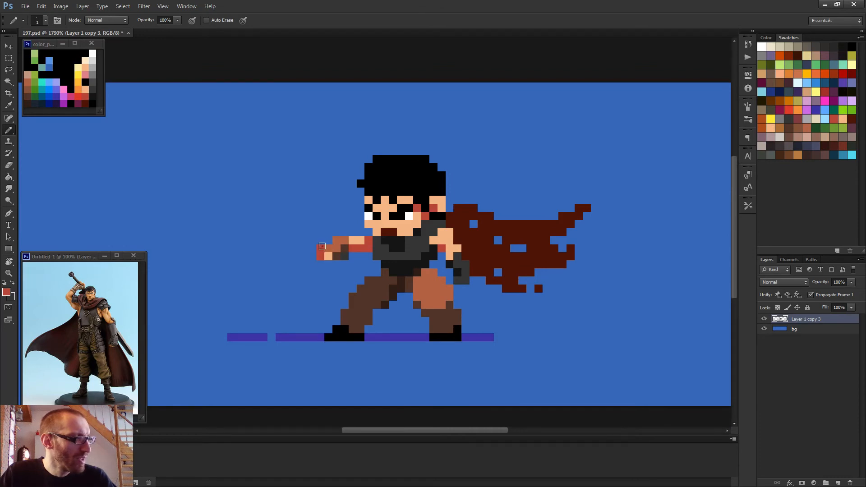
{"action": "left_click", "coordinate": [327, 241]}
{"action": "scroll", "coordinate": [316, 253], "scroll_direction": "down", "scroll_amount": 3}
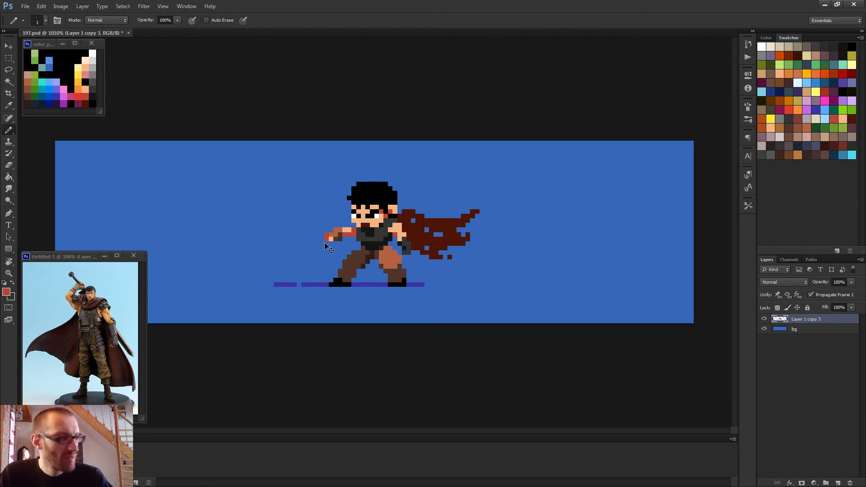
{"action": "scroll", "coordinate": [348, 249], "scroll_direction": "down", "scroll_amount": 3}
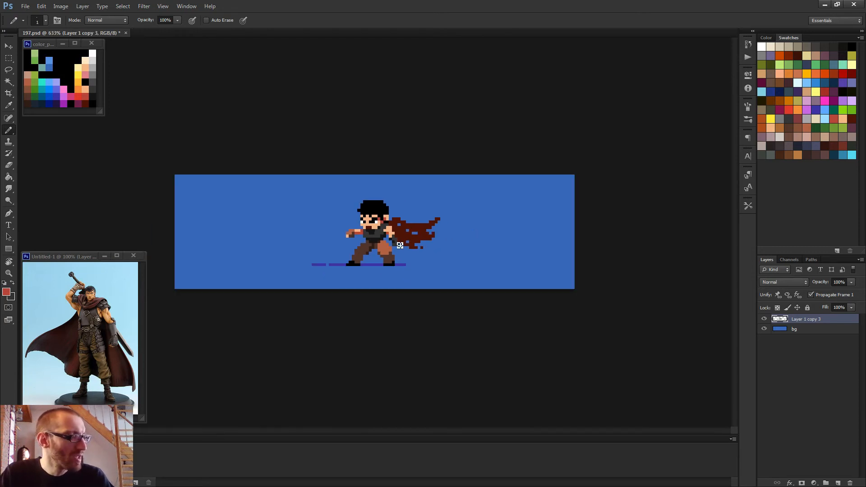
{"action": "scroll", "coordinate": [356, 246], "scroll_direction": "up", "scroll_amount": 3}
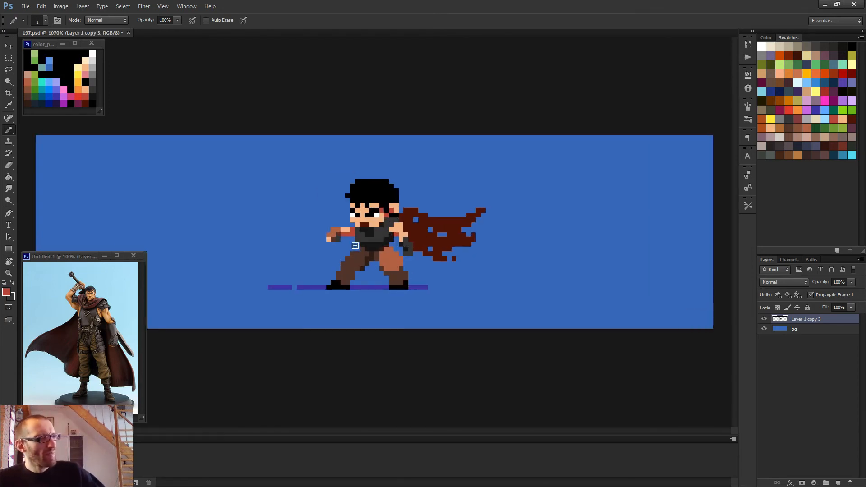
- Reshape the fist by painting its inner pixel light skin and its lower front pixel dark brown
{"action": "scroll", "coordinate": [355, 245], "scroll_direction": "up", "scroll_amount": 2}
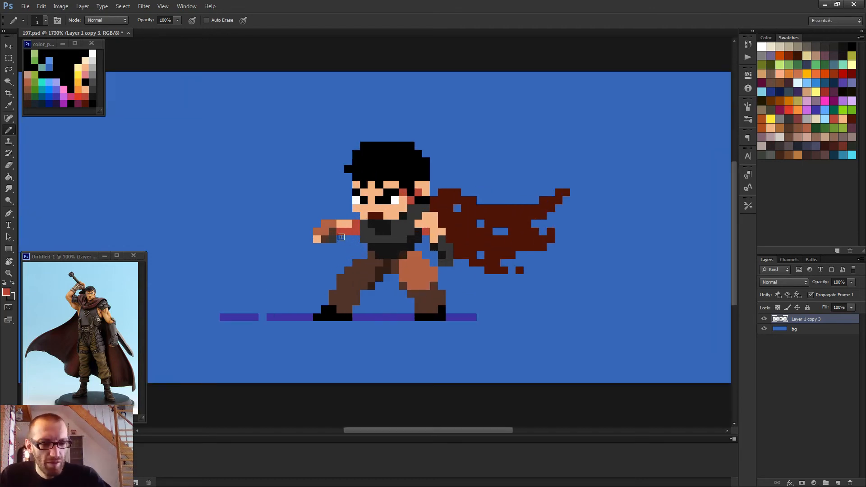
{"action": "scroll", "coordinate": [341, 237], "scroll_direction": "up", "scroll_amount": 2}
{"action": "left_click", "coordinate": [308, 240], "text": "alt"}
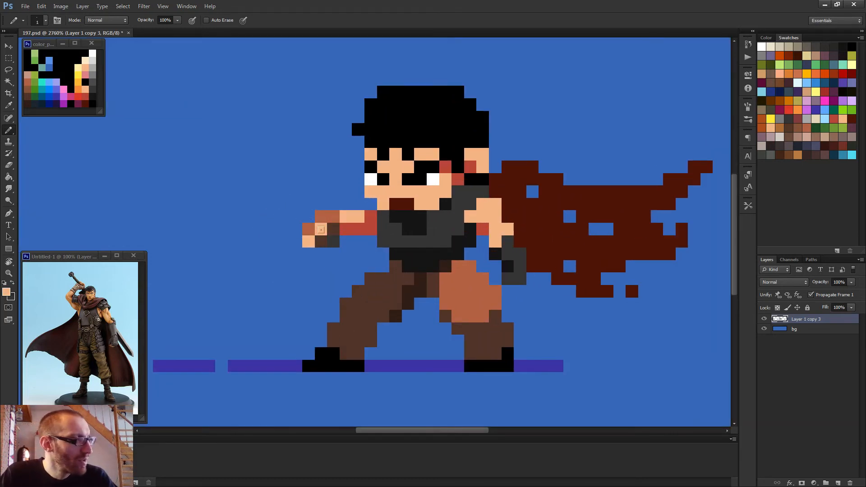
{"action": "left_click", "coordinate": [320, 241], "text": "alt"}
{"action": "left_click", "coordinate": [308, 241]}
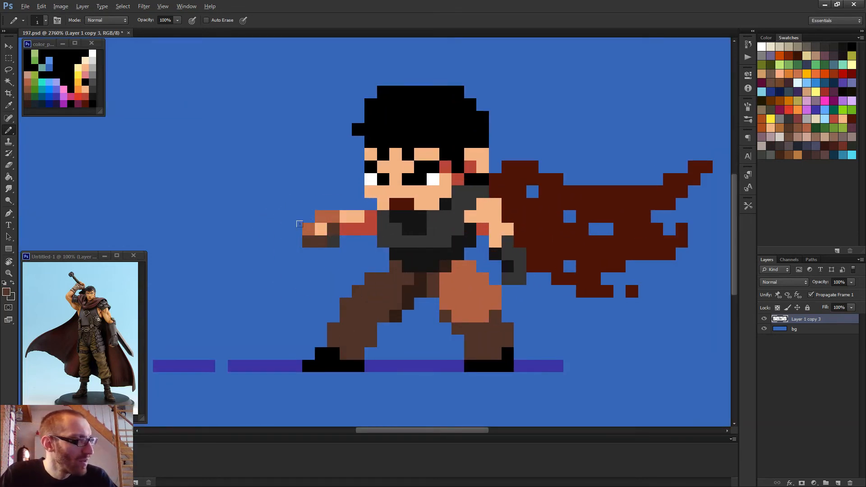
{"action": "left_click", "coordinate": [308, 234], "text": "alt"}
{"action": "left_click", "coordinate": [309, 241]}
{"action": "left_click", "coordinate": [322, 245], "text": "alt"}
{"action": "left_click", "coordinate": [309, 242]}
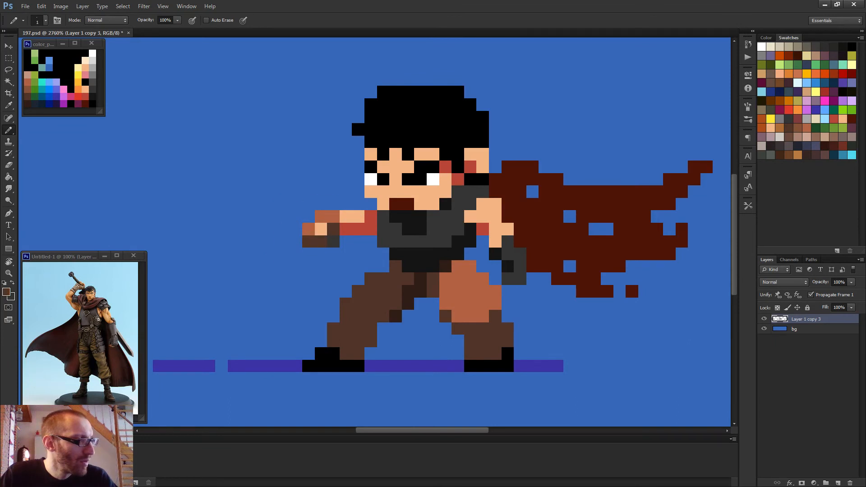
- Paint a dark grey block three pixels high in front of the fist as the base of a wider blade
{"action": "scroll", "coordinate": [391, 264], "scroll_direction": "down", "scroll_amount": 6}
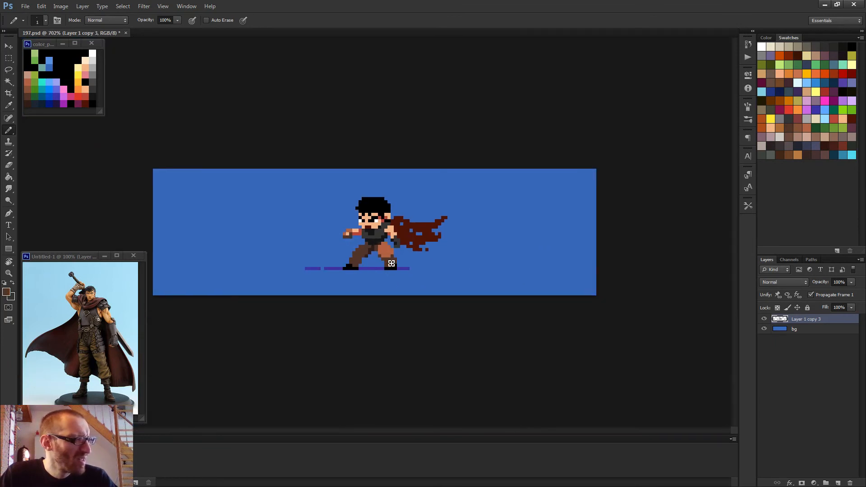
{"action": "scroll", "coordinate": [352, 251], "scroll_direction": "down", "scroll_amount": 1}
{"action": "scroll", "coordinate": [345, 247], "scroll_direction": "up", "scroll_amount": 3}
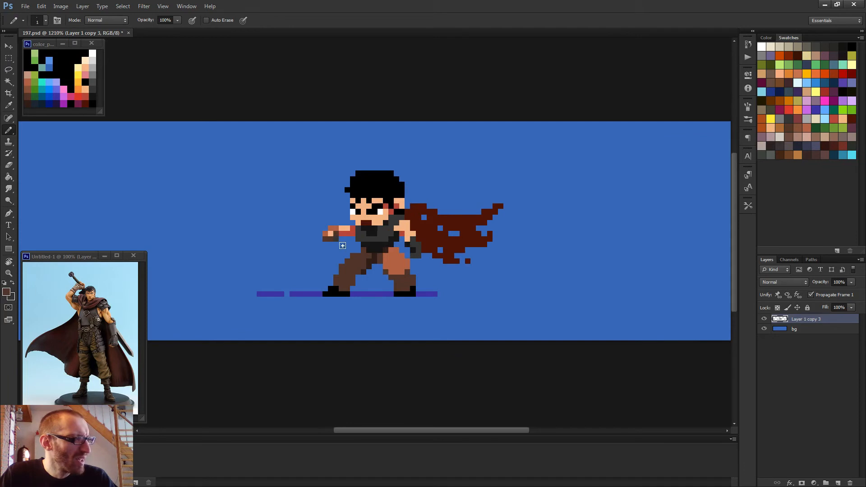
{"action": "scroll", "coordinate": [342, 246], "scroll_direction": "up", "scroll_amount": 3}
{"action": "left_click_drag", "start_coordinate": [287, 224], "coordinate": [286, 205]}
{"action": "left_click", "coordinate": [282, 223]}
{"action": "left_click", "coordinate": [282, 211]}
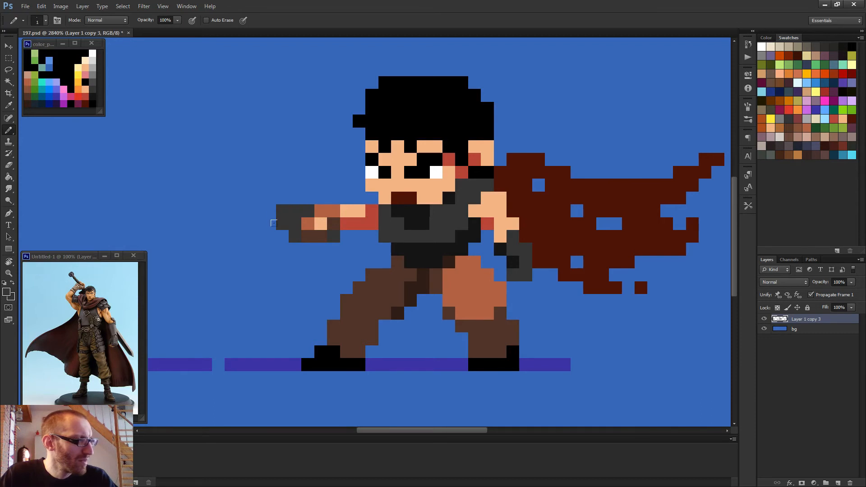
{"action": "left_click", "coordinate": [282, 236]}
{"action": "scroll", "coordinate": [288, 250], "scroll_direction": "down", "scroll_amount": 5}
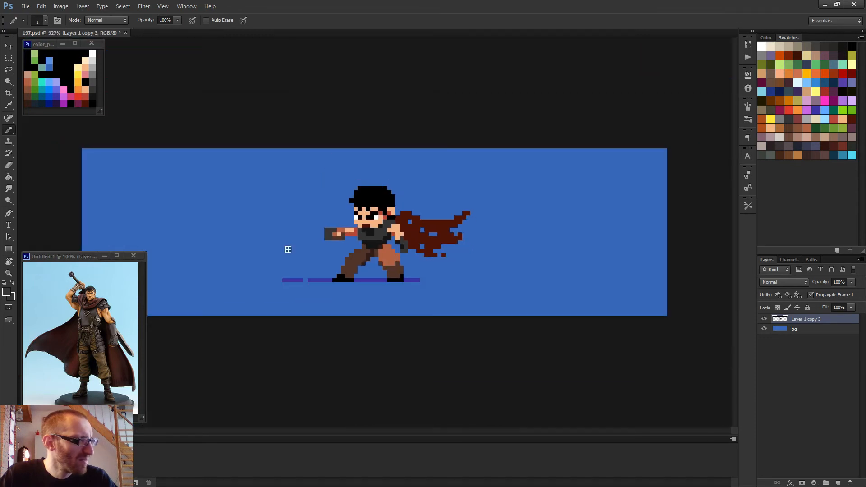
- Extend the dark grey blade forward to about 13 pixels long and erase the upper corner pixel of its tip
{"action": "mouse_move", "coordinate": [297, 230]}
{"action": "left_mouse_down"}
{"action": "mouse_move", "coordinate": [328, 242]}
{"action": "mouse_move", "coordinate": [300, 243]}
{"action": "mouse_move", "coordinate": [331, 240]}
{"action": "mouse_move", "coordinate": [292, 235]}
{"action": "left_mouse_up"}
{"action": "left_click", "coordinate": [322, 239]}
{"action": "key", "text": "ctrl+minus"}
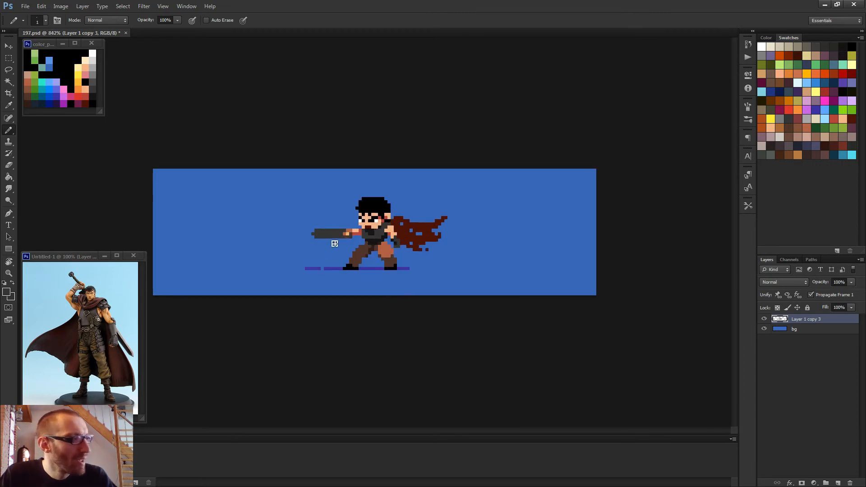
{"action": "scroll", "coordinate": [334, 253], "scroll_direction": "up", "scroll_amount": 5}
{"action": "mouse_move", "coordinate": [216, 216]}
{"action": "left_mouse_down"}
{"action": "mouse_move", "coordinate": [224, 231]}
{"action": "mouse_move", "coordinate": [215, 230]}
{"action": "mouse_move", "coordinate": [235, 229]}
{"action": "left_mouse_up"}
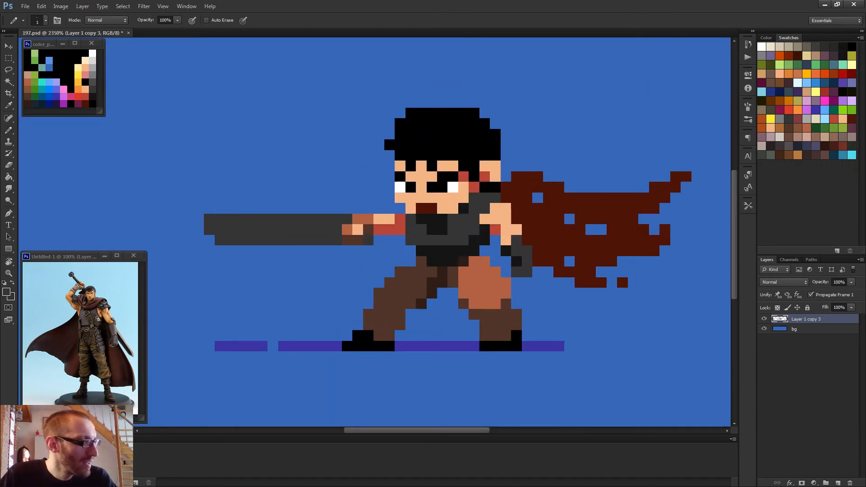
{"action": "key", "text": "e"}
{"action": "left_click", "coordinate": [208, 218]}
{"action": "scroll", "coordinate": [295, 248], "scroll_direction": "down", "scroll_amount": 5}
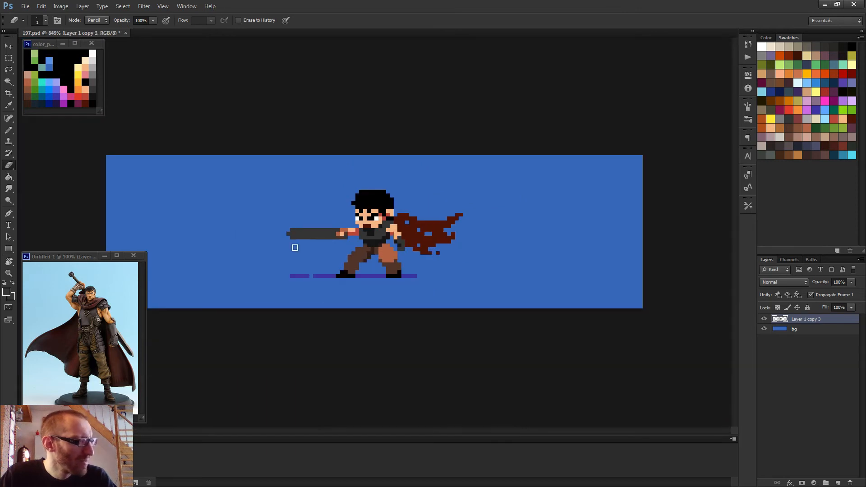
- Select the front part of the blade, shift it down by one pixel and deselect it
{"action": "key", "text": "m"}
{"action": "left_click_drag", "start_coordinate": [271, 213], "coordinate": [316, 258]}
{"action": "left_click_drag", "start_coordinate": [314, 205], "coordinate": [353, 238]}
{"action": "key", "text": "v"}
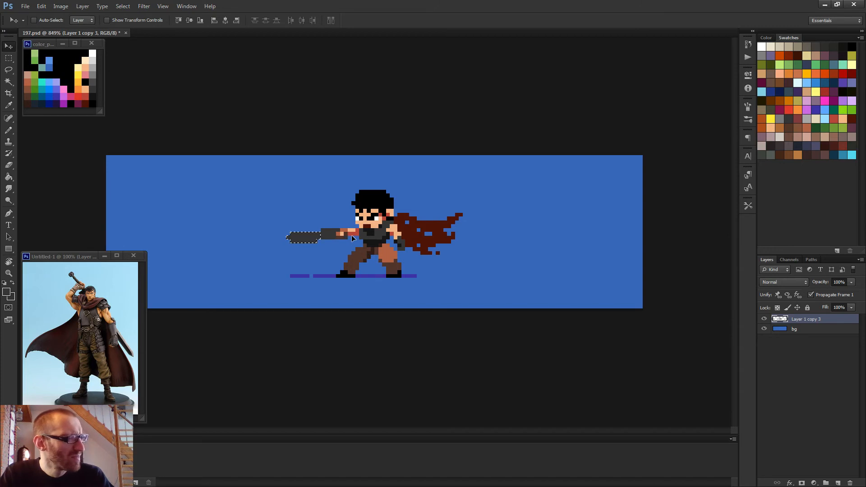
{"action": "key", "text": "ctrl+d"}
{"action": "scroll", "coordinate": [335, 246], "scroll_direction": "down", "scroll_amount": 2}
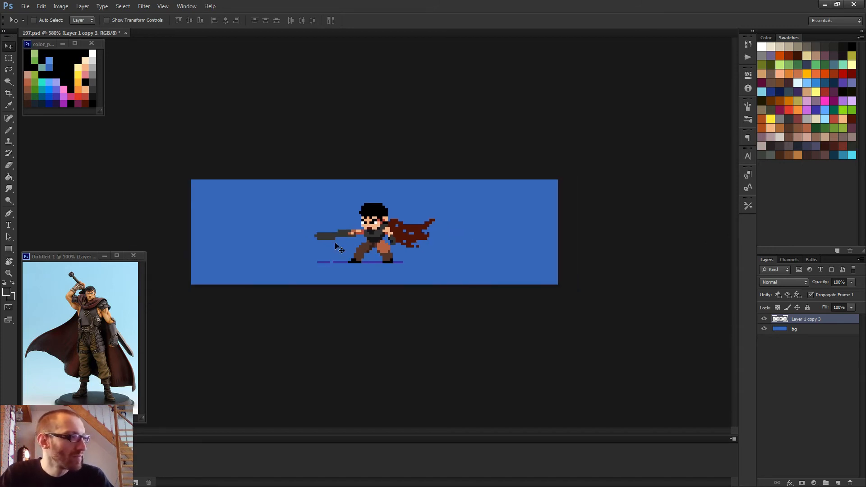
{"action": "key", "text": "b"}
{"action": "scroll", "coordinate": [358, 232], "scroll_direction": "up", "scroll_amount": 5}
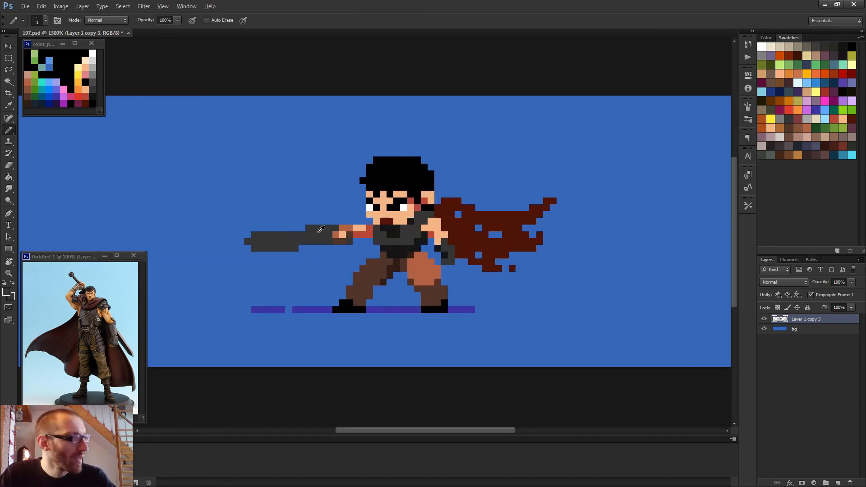
{"action": "scroll", "coordinate": [334, 243], "scroll_direction": "down", "scroll_amount": 3}
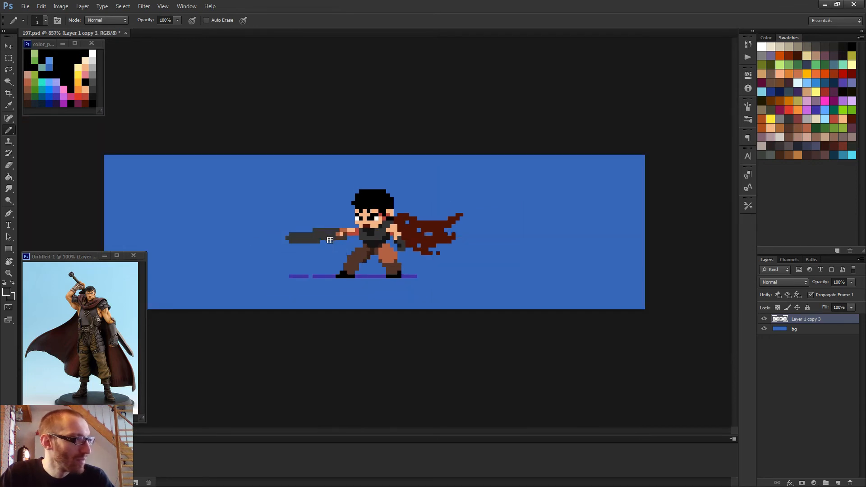
{"action": "key", "text": "e"}
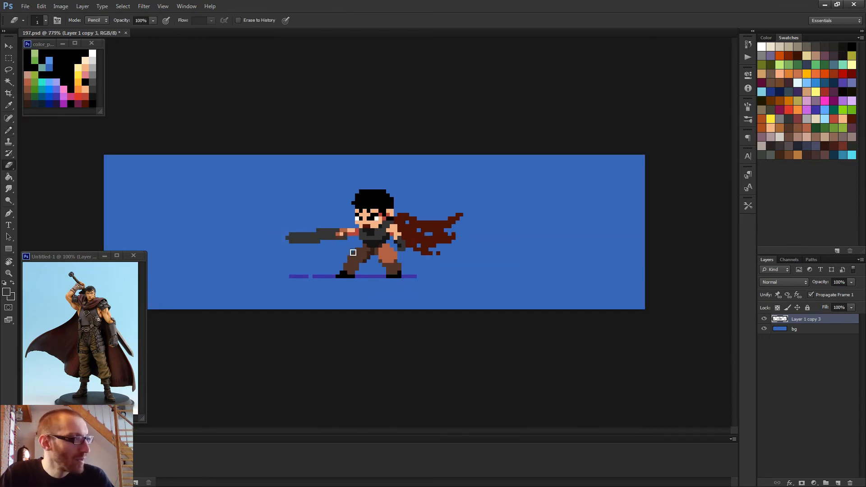
{"action": "scroll", "coordinate": [356, 255], "scroll_direction": "down", "scroll_amount": 4}
{"action": "key", "text": "b"}
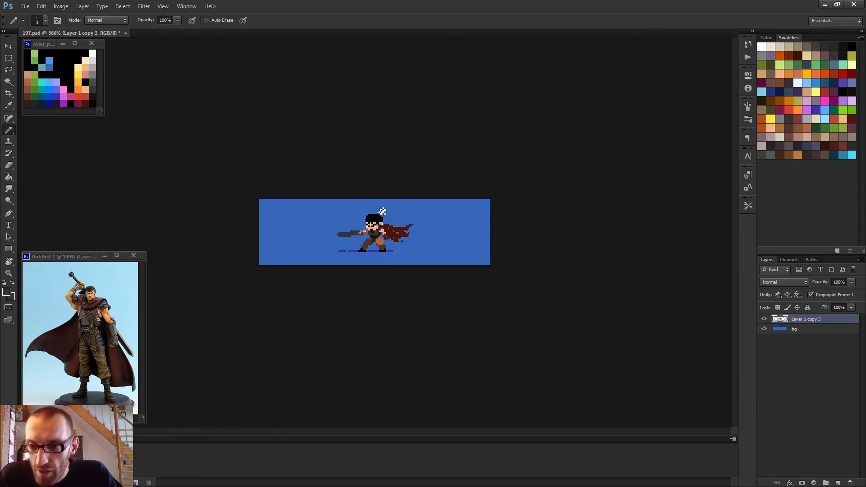
- Paint one dark grey pixel above and one below the blade just in front of the fist to form a crossguard
{"action": "scroll", "coordinate": [381, 215], "scroll_direction": "up", "scroll_amount": 10}
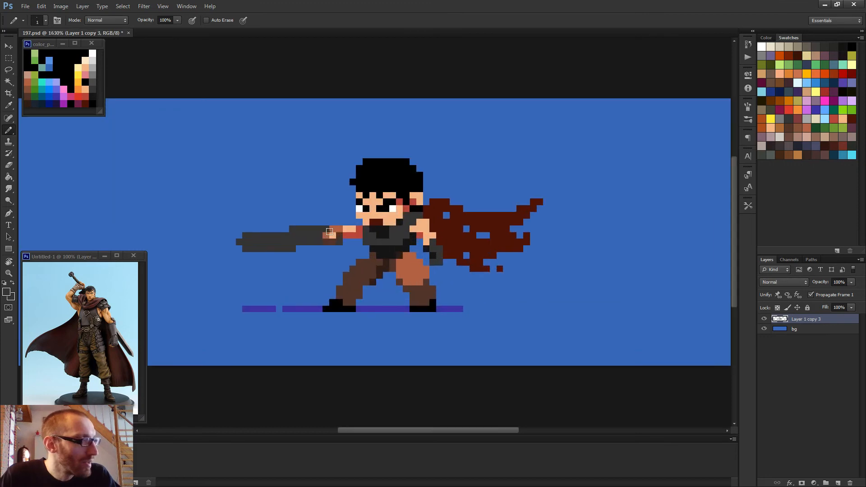
{"action": "scroll", "coordinate": [296, 226], "scroll_direction": "up", "scroll_amount": 2}
{"action": "left_click", "coordinate": [310, 225], "text": "alt"}
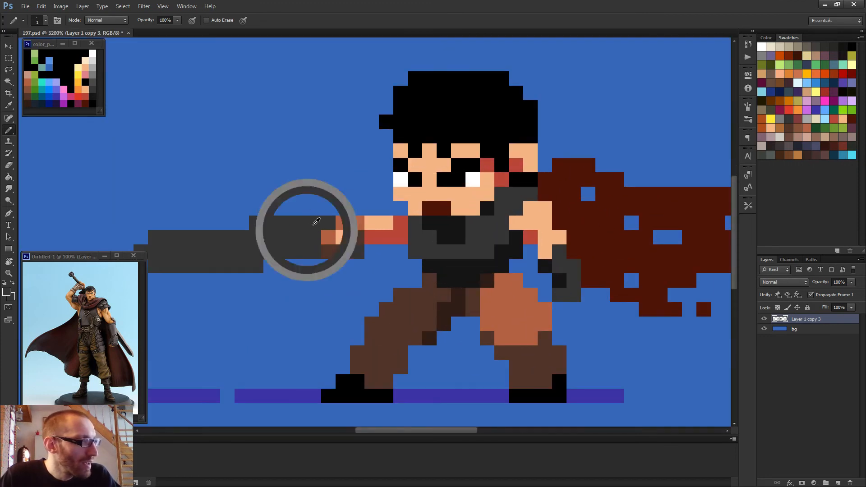
{"action": "left_click", "coordinate": [313, 208]}
{"action": "left_click", "coordinate": [312, 266]}
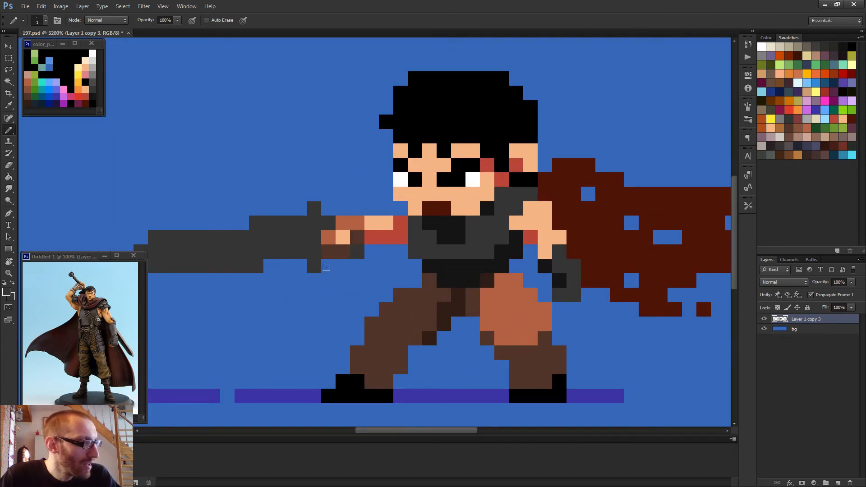
{"action": "scroll", "coordinate": [326, 267], "scroll_direction": "down", "scroll_amount": 5}
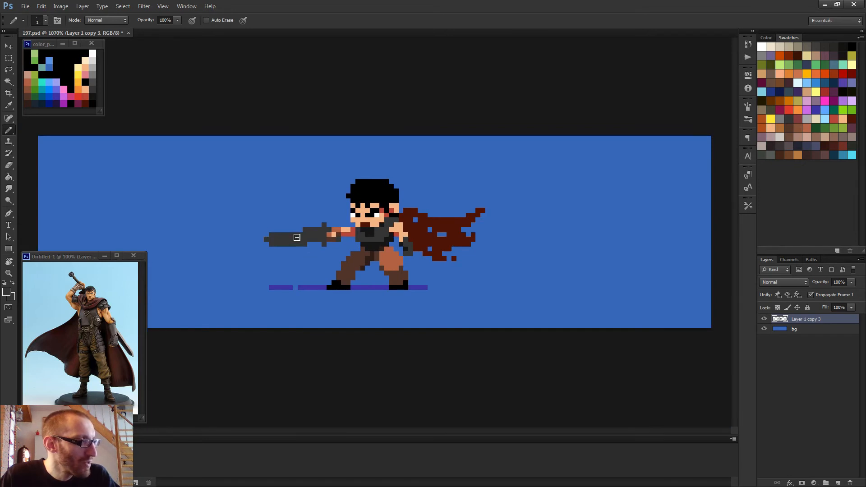
- Shift the step in the blade's outline one pixel toward the tip by adding dark grey on its upper edge and erasing below
{"action": "left_click", "coordinate": [301, 230]}
{"action": "key", "text": "e"}
{"action": "left_click", "coordinate": [305, 244]}
{"action": "key", "text": "b"}
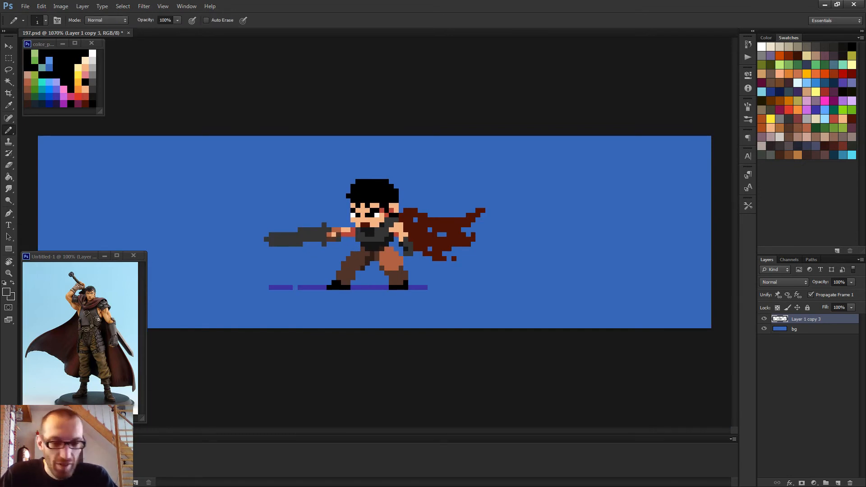
- Examine the sword's silhouette and crossguard in proportion to the whole sprite
{"action": "scroll", "coordinate": [354, 251], "scroll_direction": "down", "scroll_amount": 2}
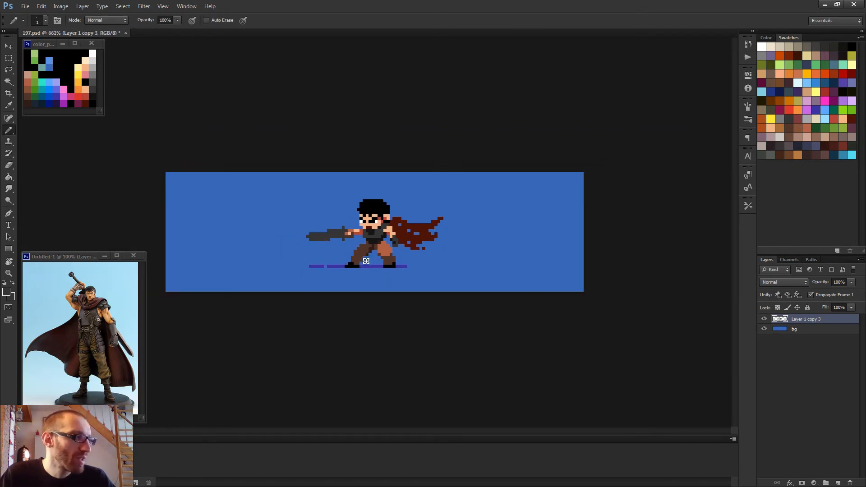
{"action": "scroll", "coordinate": [366, 260], "scroll_direction": "down", "scroll_amount": 2}
{"action": "scroll", "coordinate": [341, 251], "scroll_direction": "up", "scroll_amount": 2}
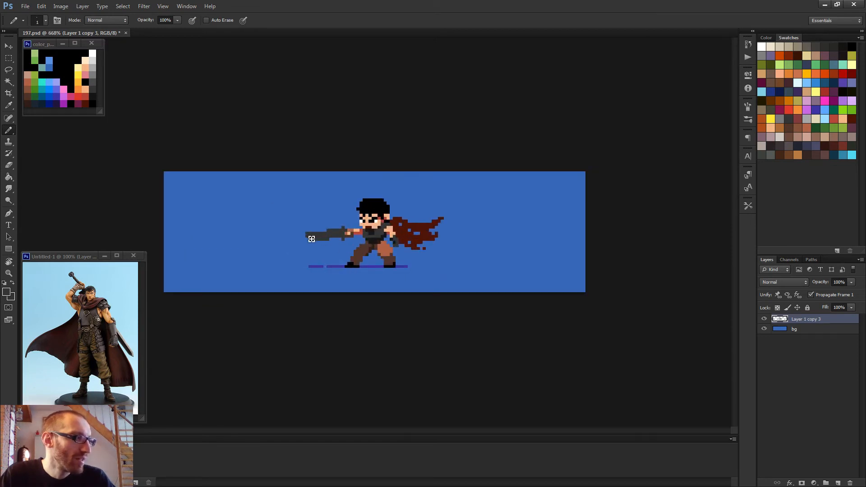
{"action": "scroll", "coordinate": [402, 256], "scroll_direction": "down", "scroll_amount": 2}
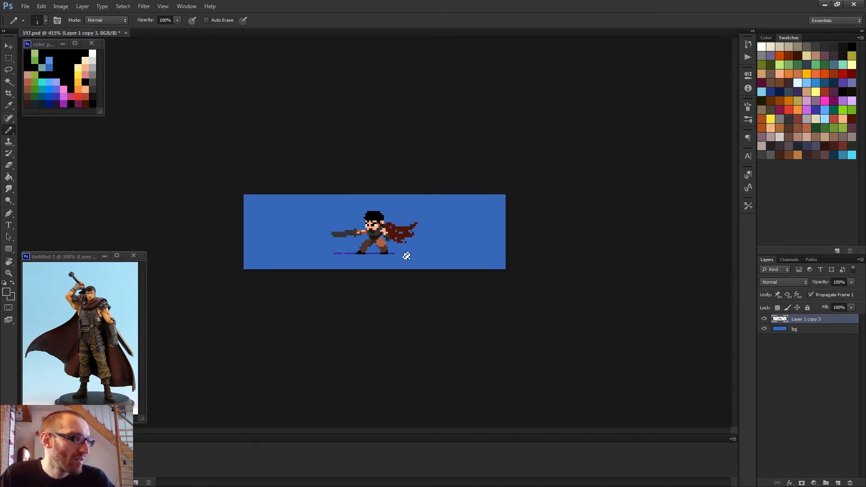
{"action": "scroll", "coordinate": [384, 242], "scroll_direction": "up", "scroll_amount": 4}
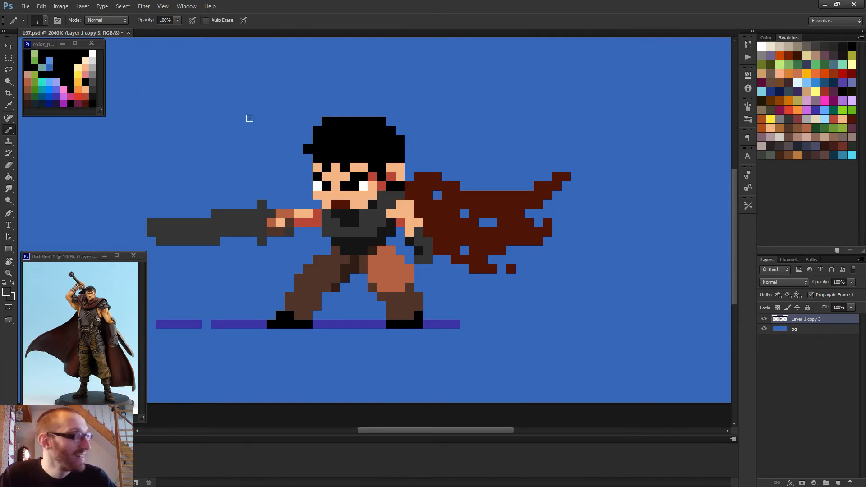
{"action": "scroll", "coordinate": [341, 232], "scroll_direction": "down", "scroll_amount": 3}
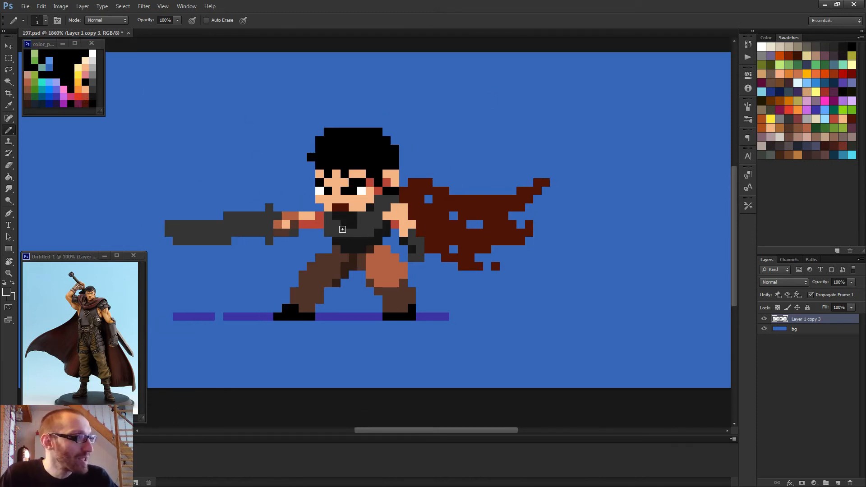
{"action": "scroll", "coordinate": [424, 249], "scroll_direction": "down", "scroll_amount": 2}
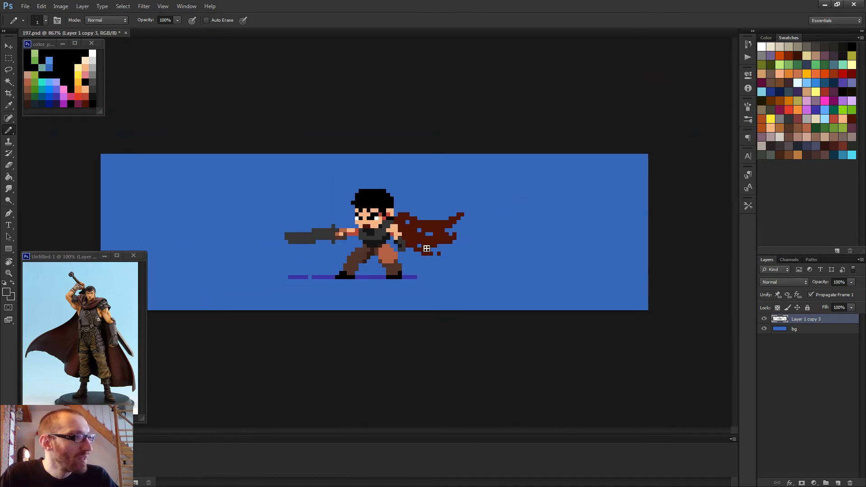
{"action": "scroll", "coordinate": [381, 254], "scroll_direction": "down", "scroll_amount": 1}
{"action": "scroll", "coordinate": [382, 254], "scroll_direction": "down", "scroll_amount": 2}
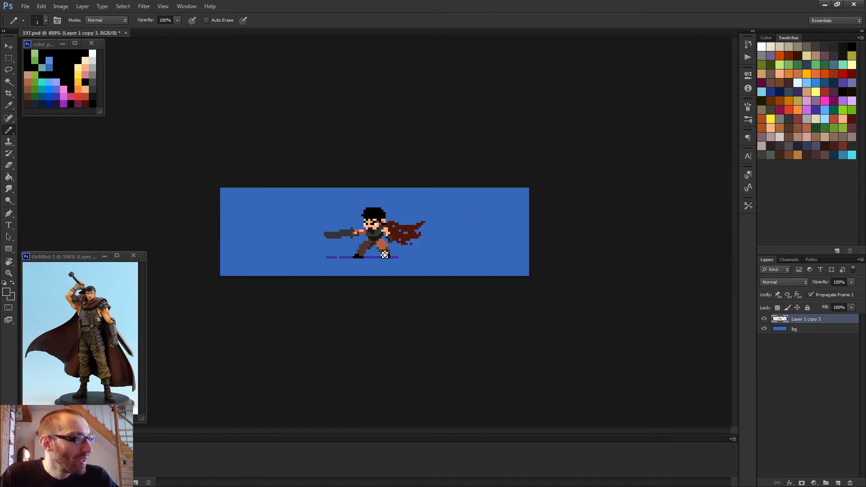
{"action": "scroll", "coordinate": [389, 253], "scroll_direction": "down", "scroll_amount": 1}
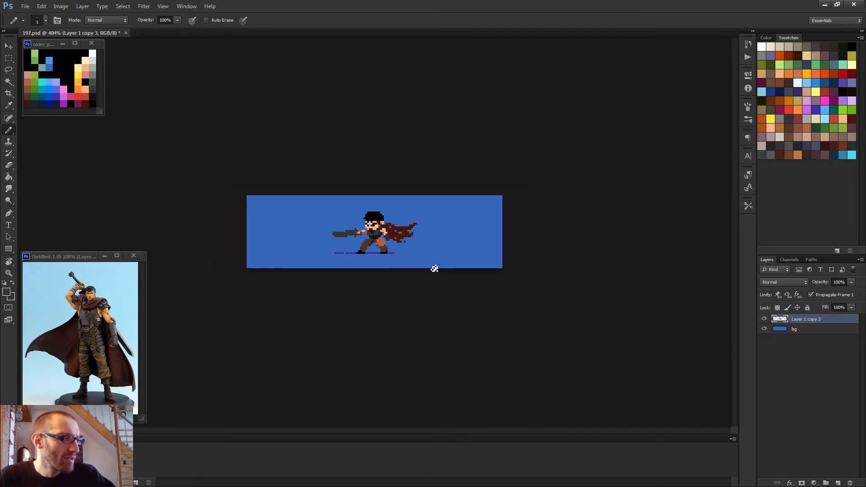
{"action": "scroll", "coordinate": [340, 232], "scroll_direction": "up", "scroll_amount": 3}
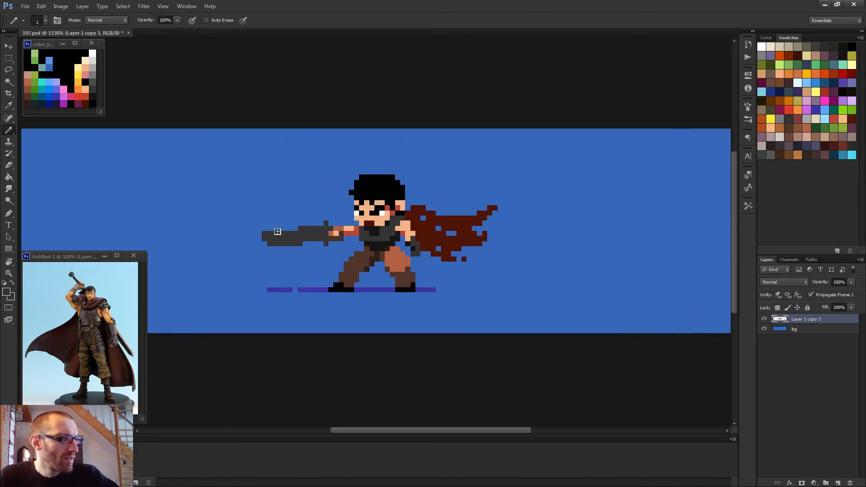
{"action": "key", "text": "m"}
{"action": "left_click_drag", "start_coordinate": [241, 210], "coordinate": [317, 250]}
{"action": "key", "text": "ctrl+d"}
{"action": "key", "text": "b"}
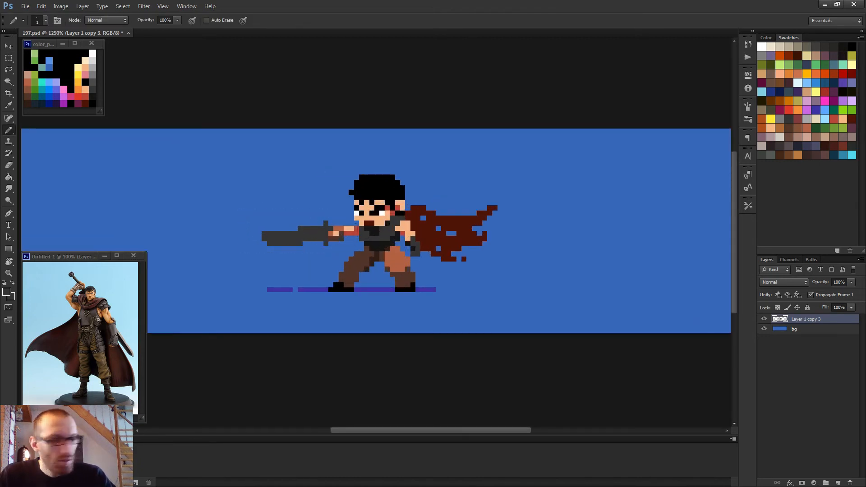
- Shade the blade's lower edge in near-black from the crossguard to the tip
{"action": "scroll", "coordinate": [283, 220], "scroll_direction": "up", "scroll_amount": 2}
{"action": "left_click", "coordinate": [95, 92], "text": "alt"}
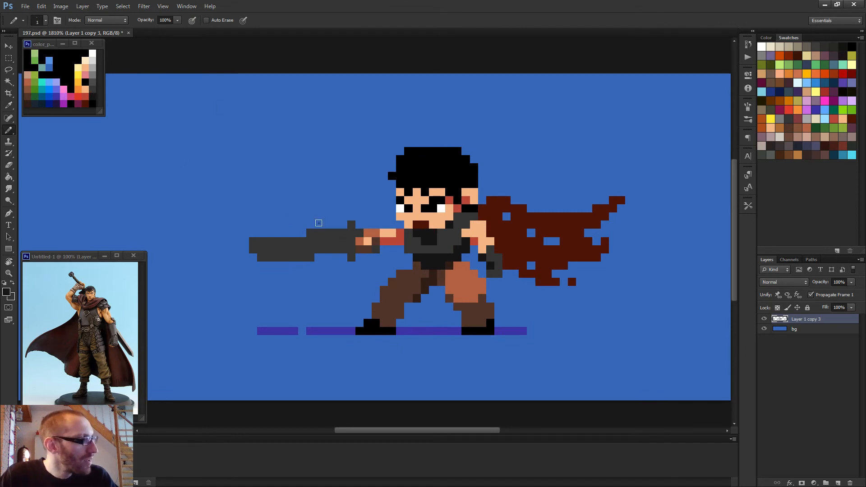
{"action": "left_click_drag", "start_coordinate": [344, 243], "coordinate": [267, 254]}
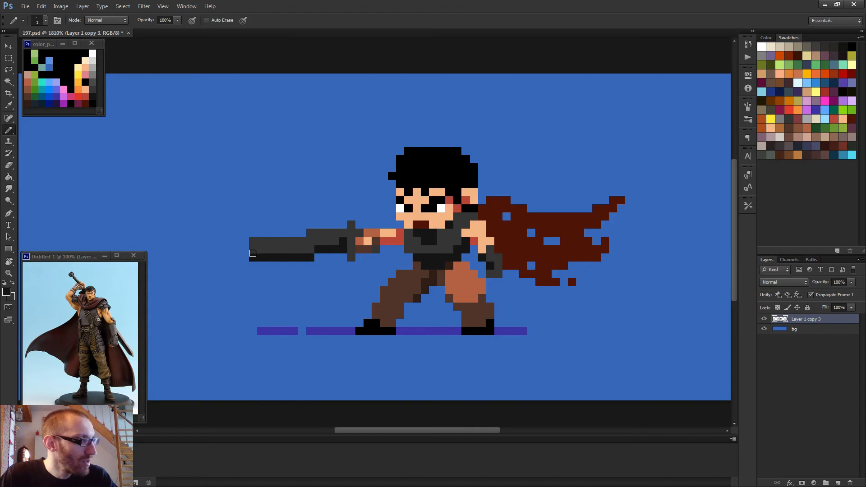
{"action": "key", "text": "e"}
{"action": "scroll", "coordinate": [303, 256], "scroll_direction": "down", "scroll_amount": 5}
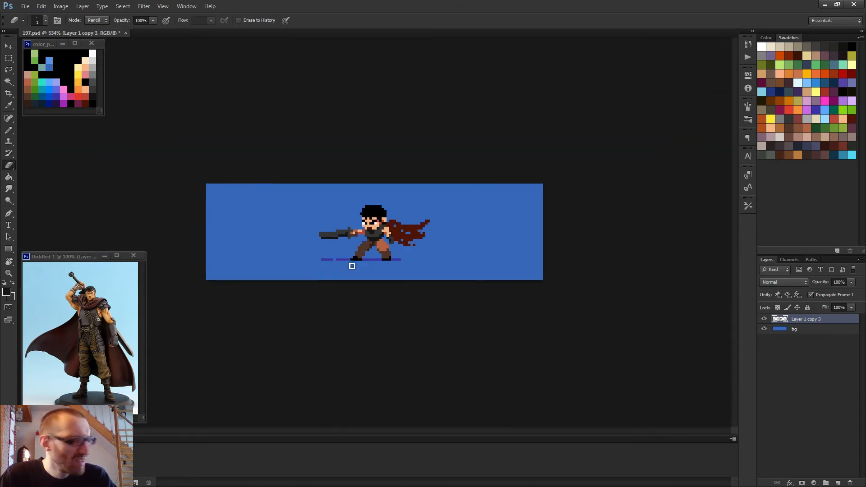
{"action": "key", "text": "b"}
{"action": "scroll", "coordinate": [357, 236], "scroll_direction": "up", "scroll_amount": 4}
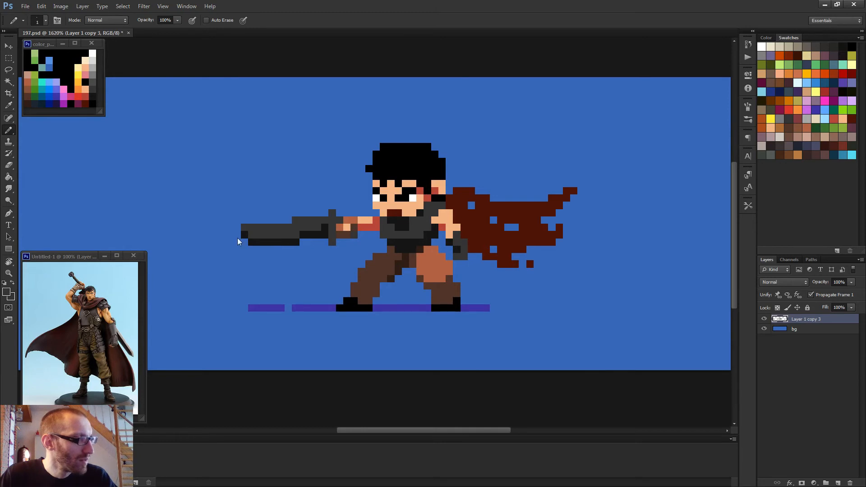
- Return the blade to plain dark grey, with near-black only on the upper and lower pixels beside the crossguard
{"action": "mouse_move", "coordinate": [238, 242]}
{"action": "left_mouse_down"}
{"action": "mouse_move", "coordinate": [261, 240]}
{"action": "mouse_move", "coordinate": [253, 241]}
{"action": "mouse_move", "coordinate": [323, 234]}
{"action": "left_mouse_up"}
{"action": "left_click", "coordinate": [326, 231], "text": "alt"}
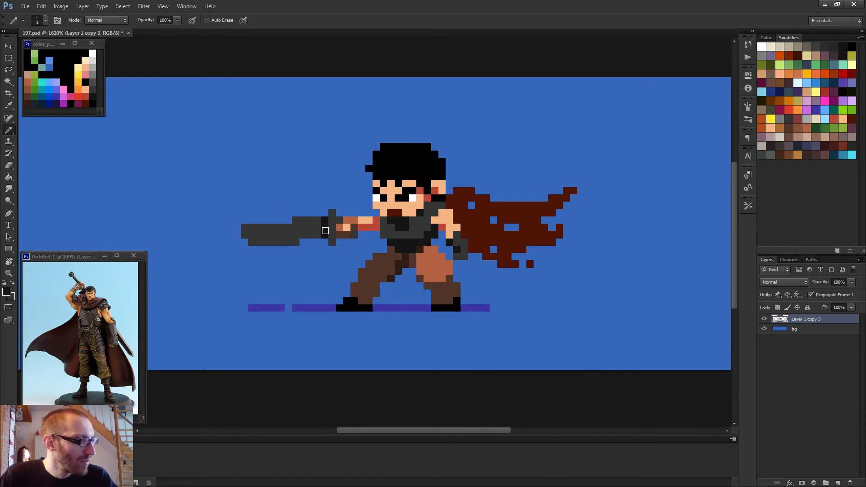
{"action": "left_click", "coordinate": [318, 227], "text": "alt"}
{"action": "left_click", "coordinate": [324, 227]}
- Recolour the crossguard and the centre blade pixel beside it in dark indigo from the palette image
{"action": "left_click", "coordinate": [59, 103], "text": "alt"}
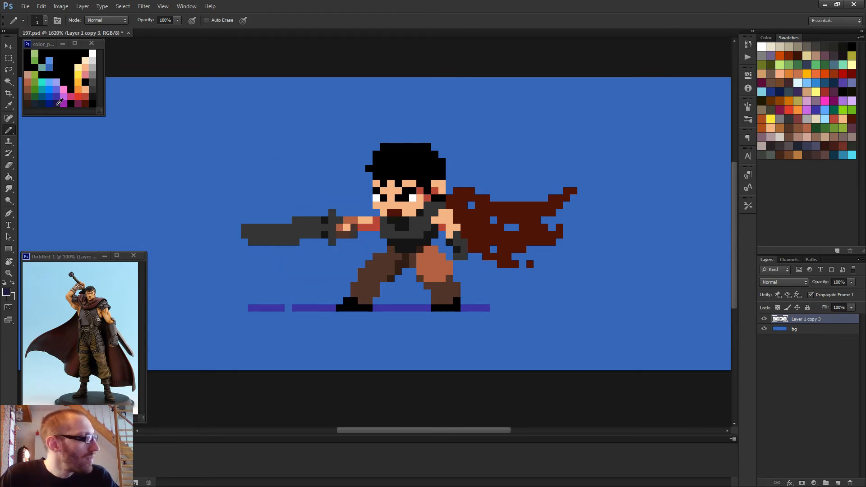
{"action": "left_click_drag", "start_coordinate": [332, 212], "coordinate": [332, 240]}
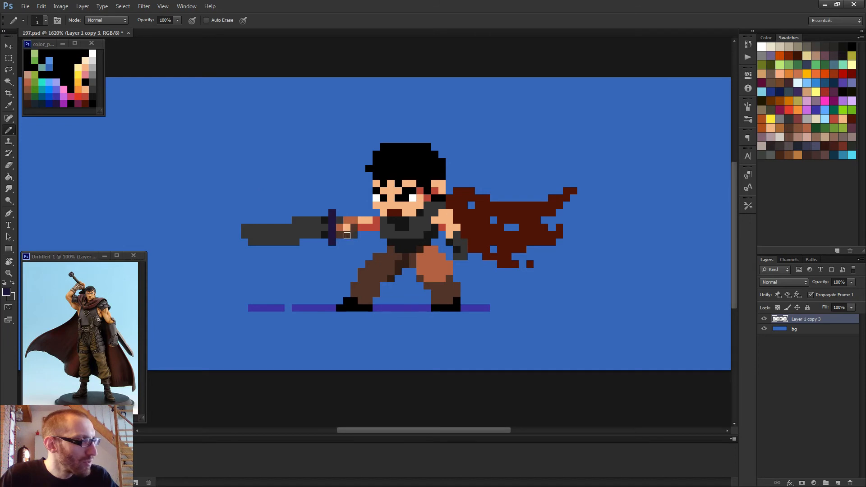
{"action": "left_click", "coordinate": [324, 227]}
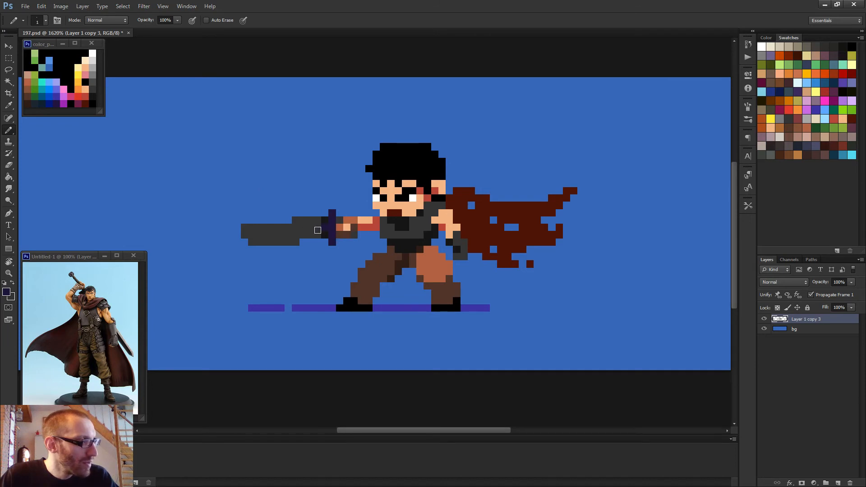
- Fill the crossguard and the dark grey blade with purple from the palette image
{"action": "left_click", "coordinate": [64, 95], "text": "alt"}
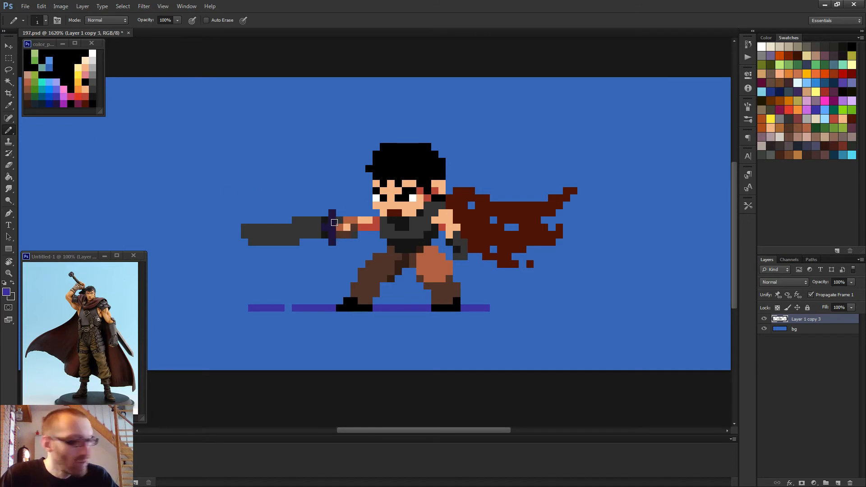
{"action": "key", "text": "g"}
{"action": "key", "text": "b"}
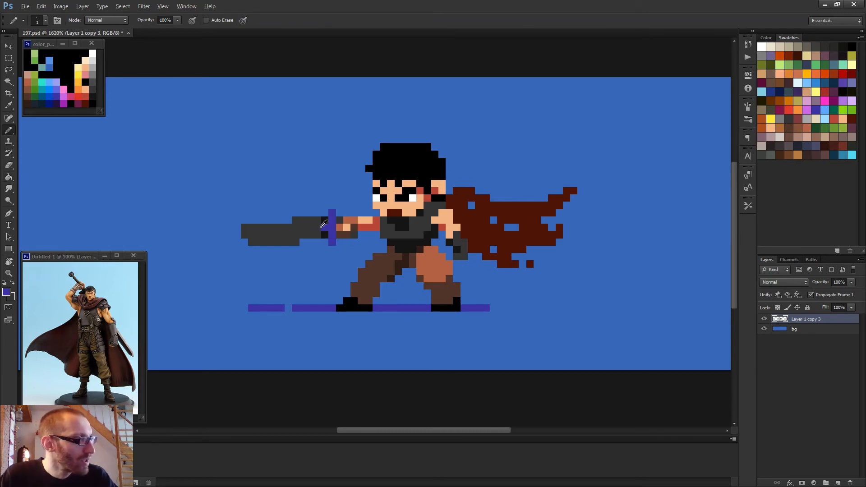
{"action": "left_click", "coordinate": [325, 220]}
{"action": "key", "text": "g"}
{"action": "left_click", "coordinate": [318, 234]}
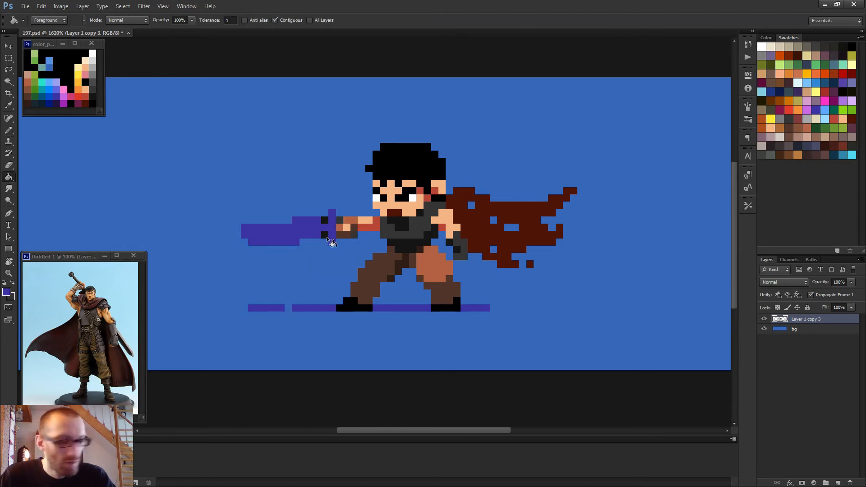
- Paint a dark indigo shading line through the middle of the purple blade, from the crossguard to just short of the tip
{"action": "key", "text": "b"}
{"action": "left_click", "coordinate": [57, 105], "text": "alt"}
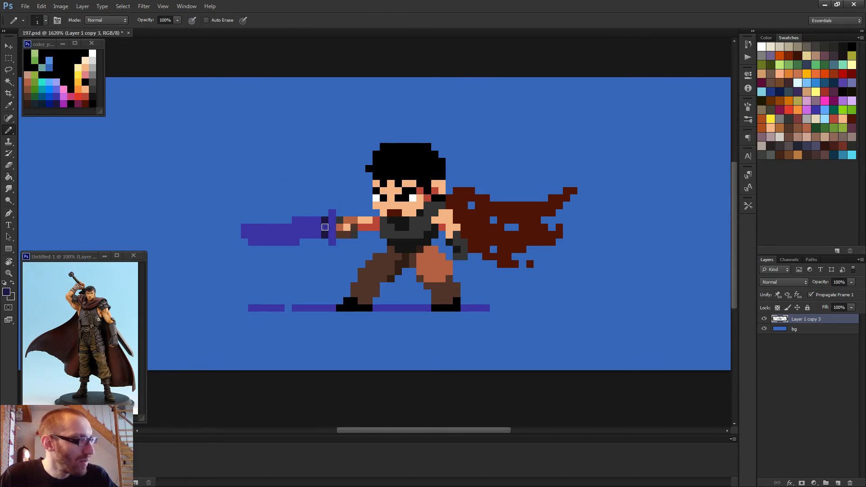
{"action": "mouse_move", "coordinate": [324, 229]}
{"action": "left_mouse_down"}
{"action": "mouse_move", "coordinate": [250, 235]}
{"action": "mouse_move", "coordinate": [280, 239]}
{"action": "left_mouse_up"}
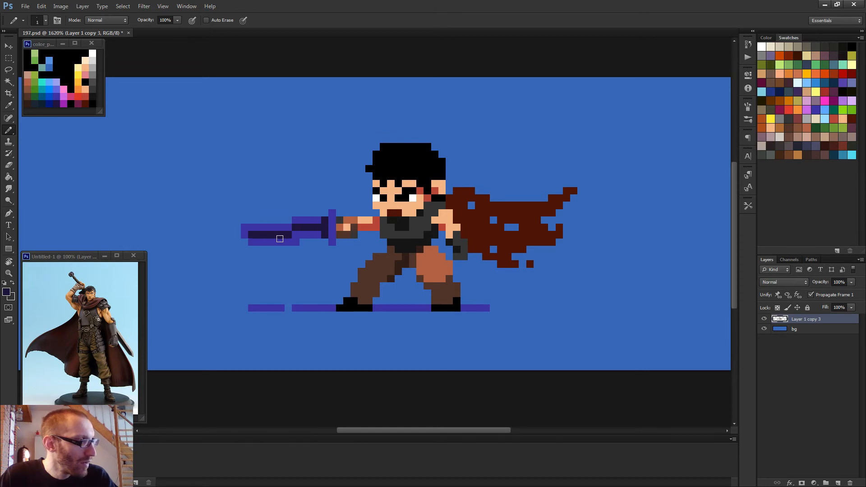
{"action": "scroll", "coordinate": [355, 237], "scroll_direction": "down", "scroll_amount": 5}
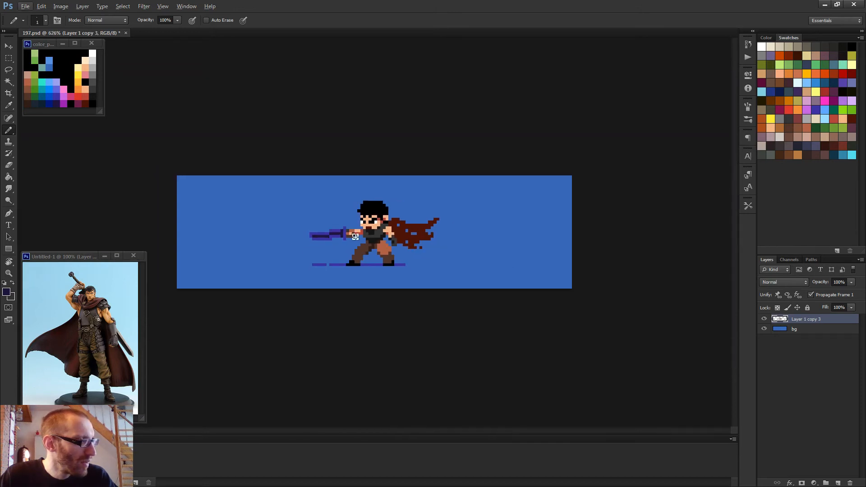
- Paint a light blue highlight along the blade's upper edge and down its two-pixel tip
{"action": "scroll", "coordinate": [357, 231], "scroll_direction": "up", "scroll_amount": 5}
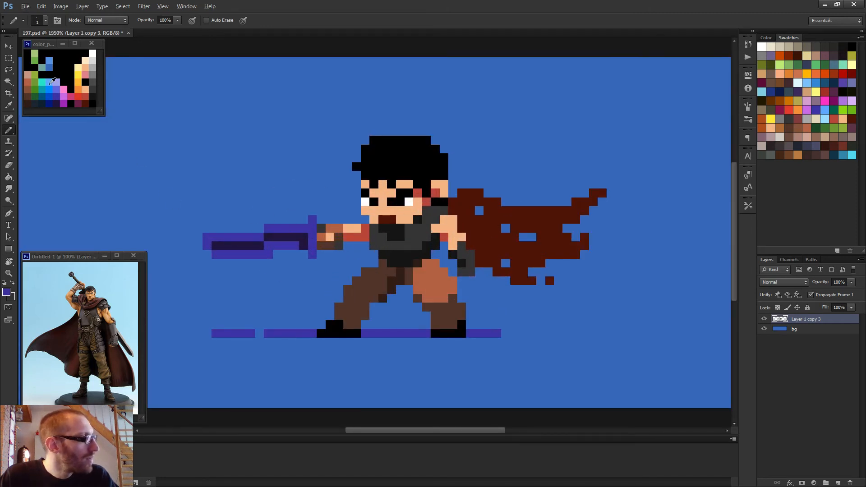
{"action": "left_click", "coordinate": [50, 83]}
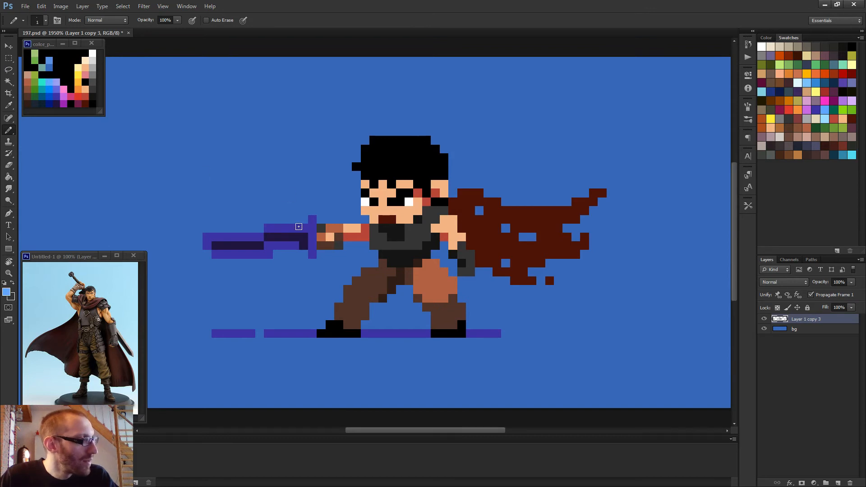
{"action": "mouse_move", "coordinate": [298, 227]}
{"action": "left_mouse_down"}
{"action": "mouse_move", "coordinate": [266, 226]}
{"action": "mouse_move", "coordinate": [259, 237]}
{"action": "left_mouse_up"}
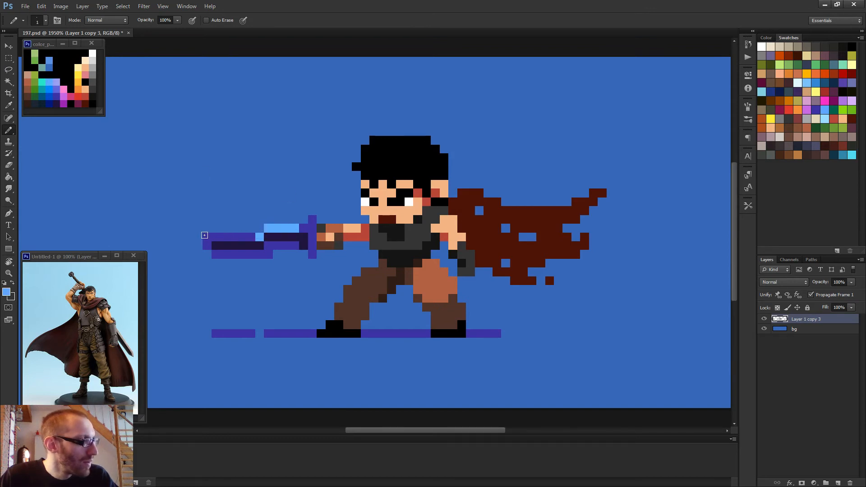
{"action": "left_click_drag", "start_coordinate": [204, 235], "coordinate": [253, 236]}
{"action": "scroll", "coordinate": [317, 243], "scroll_direction": "down", "scroll_amount": 5}
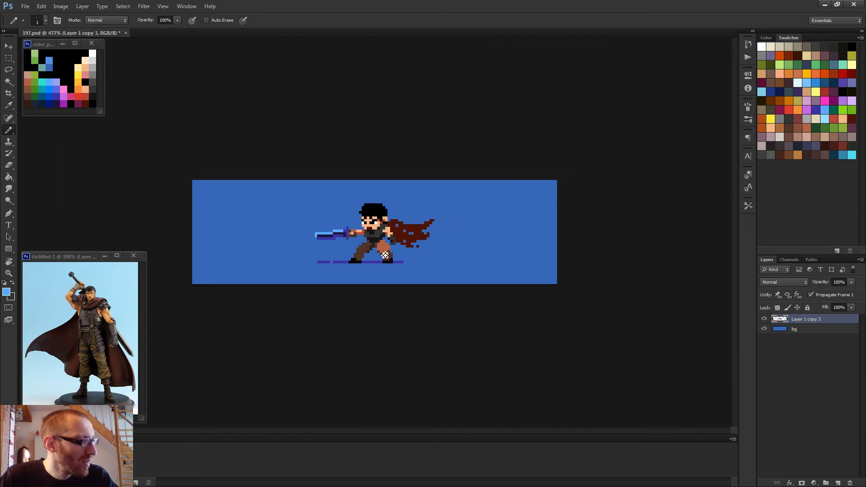
- Paint the upper half of the crossguard light blue, keeping its centre pixel purple, with both colours sampled from the sword
{"action": "scroll", "coordinate": [385, 255], "scroll_direction": "up", "scroll_amount": 5}
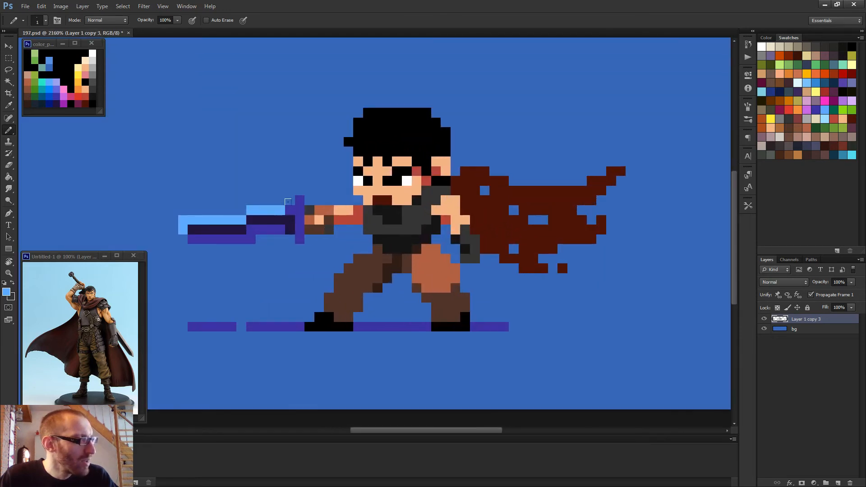
{"action": "left_click", "coordinate": [291, 220], "text": "alt"}
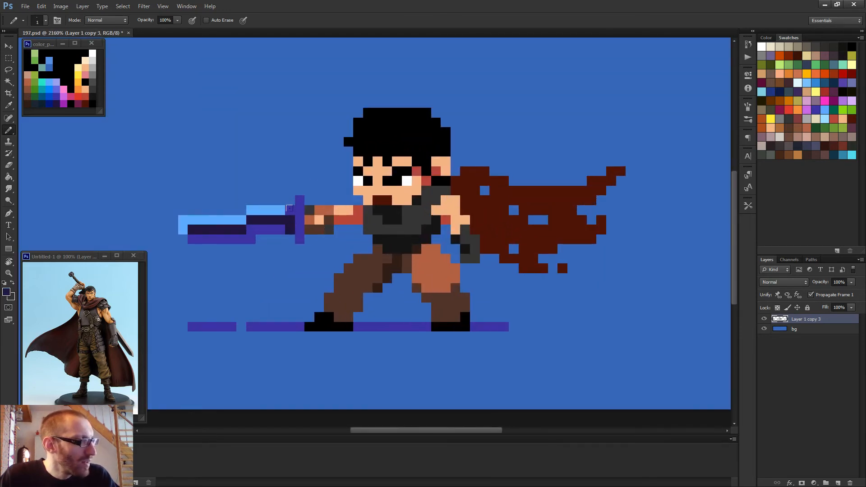
{"action": "left_click", "coordinate": [278, 209], "text": "alt"}
{"action": "left_click_drag", "start_coordinate": [300, 198], "coordinate": [299, 223]}
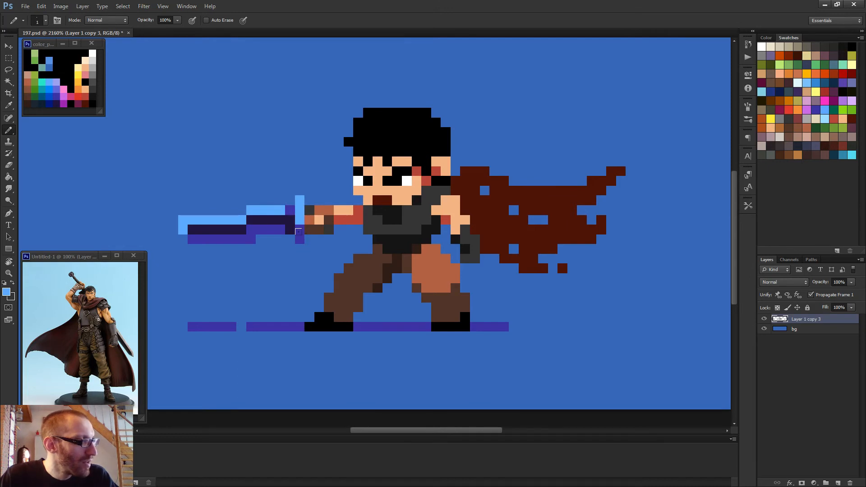
{"action": "left_click", "coordinate": [300, 233], "text": "alt"}
{"action": "left_click", "coordinate": [298, 219]}
{"action": "scroll", "coordinate": [310, 228], "scroll_direction": "down", "scroll_amount": 10}
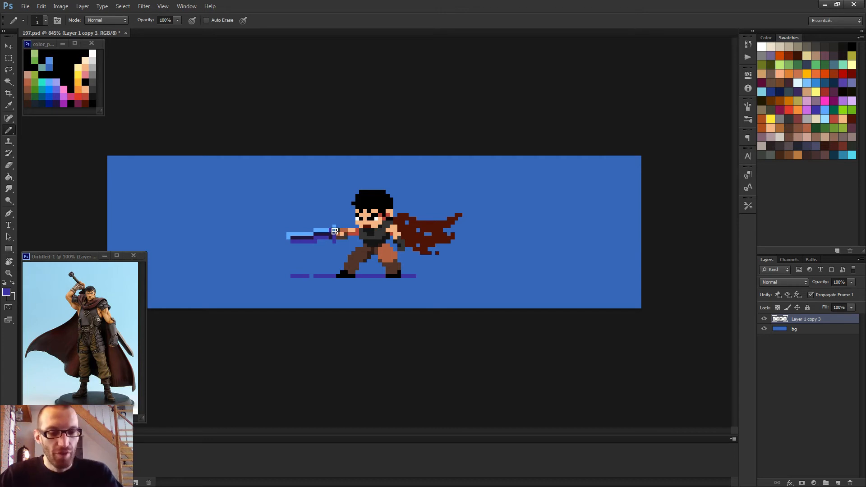
{"action": "key", "text": "g"}
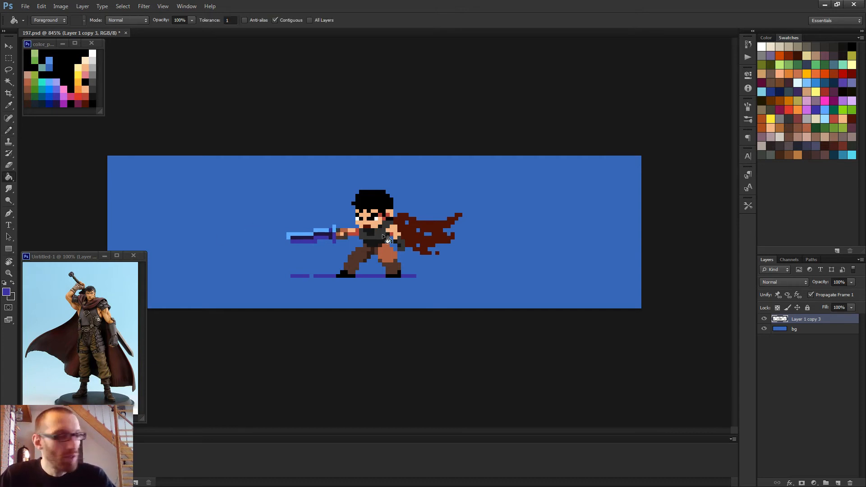
{"action": "scroll", "coordinate": [383, 237], "scroll_direction": "up", "scroll_amount": 2}
{"action": "scroll", "coordinate": [351, 237], "scroll_direction": "up", "scroll_amount": 2}
{"action": "key", "text": "b"}
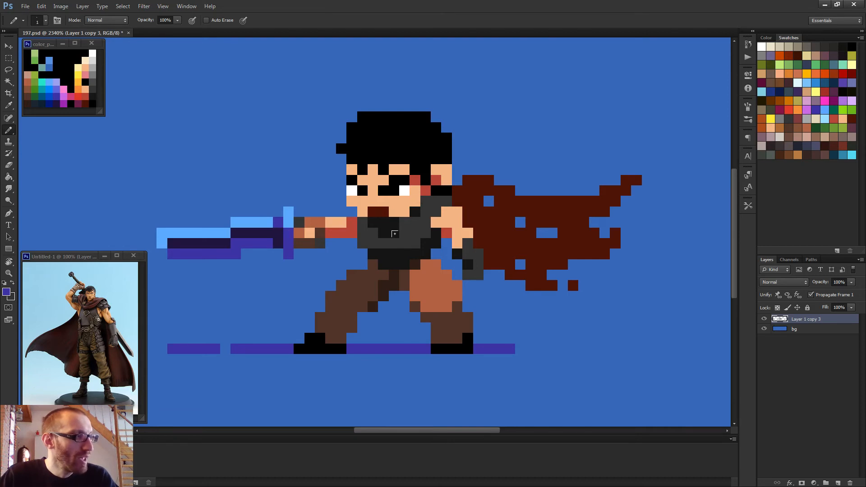
{"action": "scroll", "coordinate": [386, 221], "scroll_direction": "down", "scroll_amount": 2}
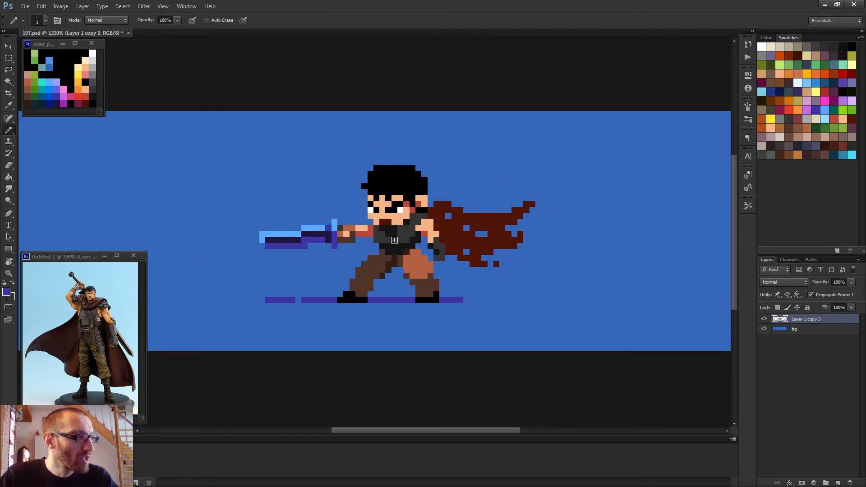
{"action": "left_click", "coordinate": [396, 229]}
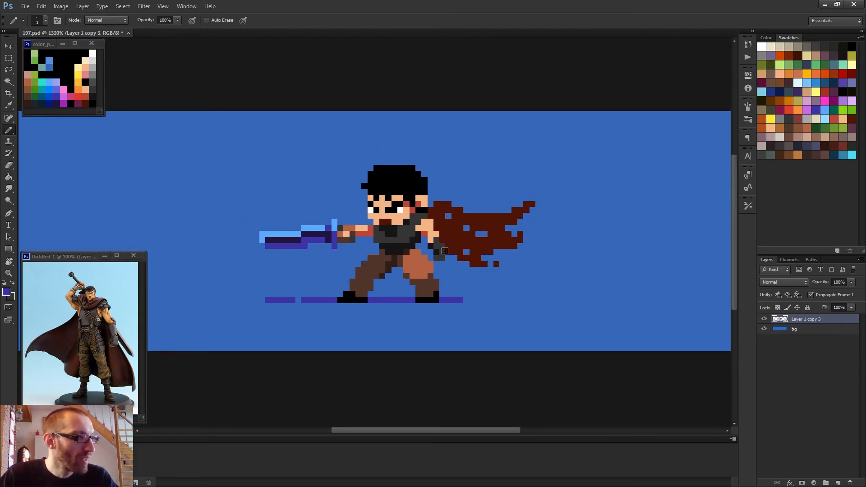
{"action": "scroll", "coordinate": [392, 242], "scroll_direction": "up", "scroll_amount": 4}
{"action": "scroll", "coordinate": [381, 241], "scroll_direction": "down", "scroll_amount": 4}
{"action": "scroll", "coordinate": [280, 229], "scroll_direction": "up", "scroll_amount": 3}
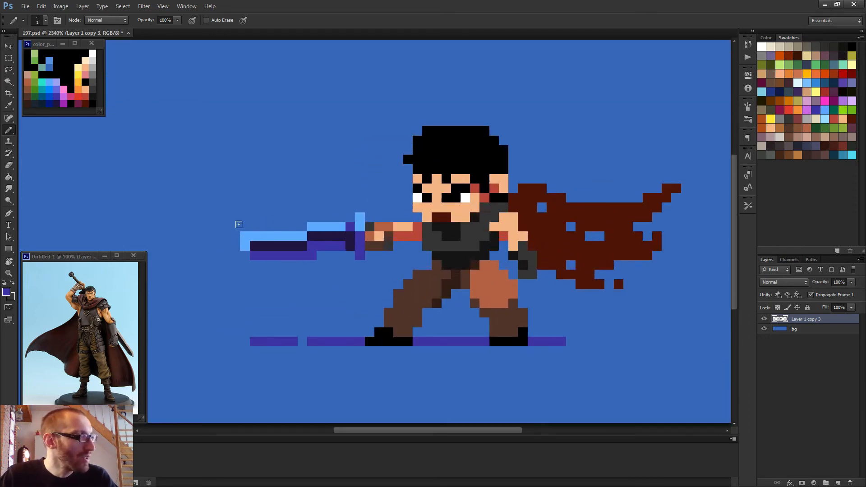
- Lengthen the blade tip by one pixel, using light blue, purple along the lower edge and dark indigo for the centre line
{"action": "left_click", "coordinate": [233, 235], "text": "alt"}
{"action": "left_click", "coordinate": [261, 256], "text": "alt"}
{"action": "left_click", "coordinate": [244, 258]}
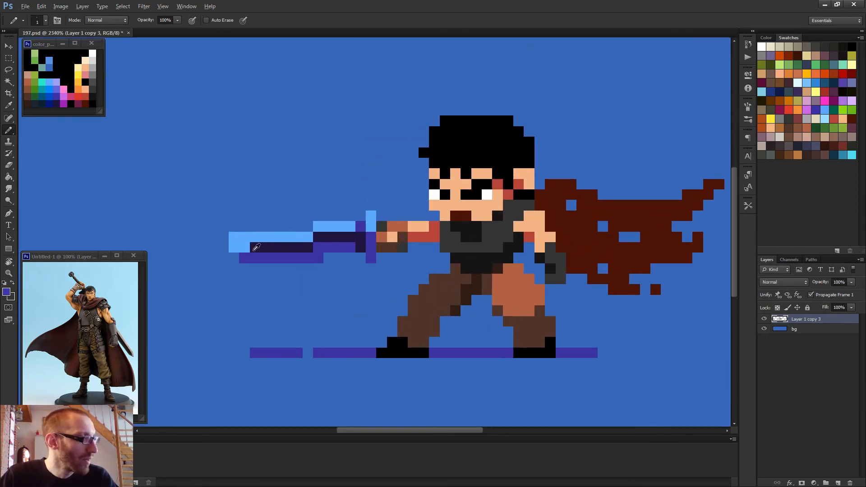
{"action": "left_click", "coordinate": [257, 247], "text": "alt"}
{"action": "left_click", "coordinate": [245, 247]}
{"action": "scroll", "coordinate": [275, 245], "scroll_direction": "down", "scroll_amount": 4}
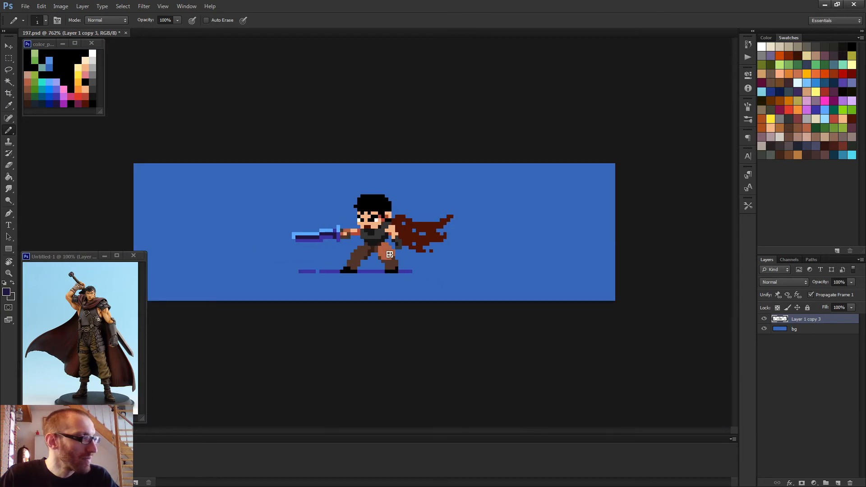
- Extend the raised upper part of the blade's light blue highlight by one pixel towards the tip
{"action": "scroll", "coordinate": [310, 226], "scroll_direction": "up", "scroll_amount": 3}
{"action": "left_click", "coordinate": [311, 226], "text": "alt"}
{"action": "left_click", "coordinate": [284, 226]}
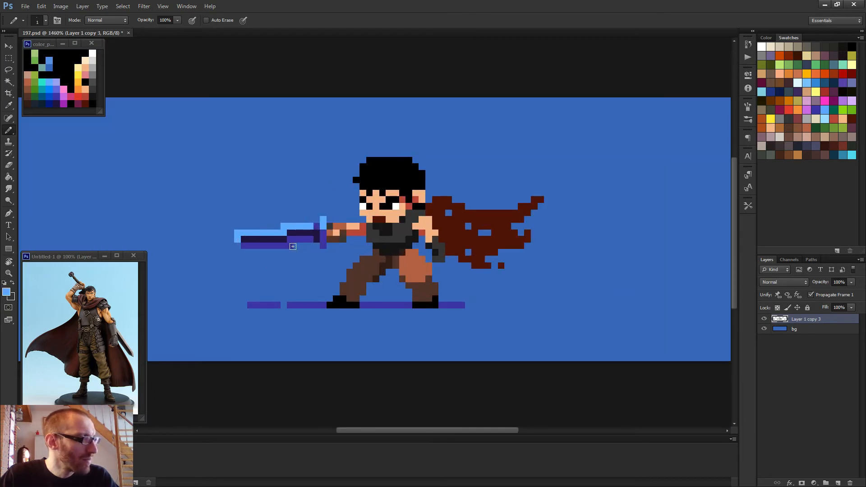
{"action": "key", "text": "e"}
{"action": "scroll", "coordinate": [313, 244], "scroll_direction": "down", "scroll_amount": 2}
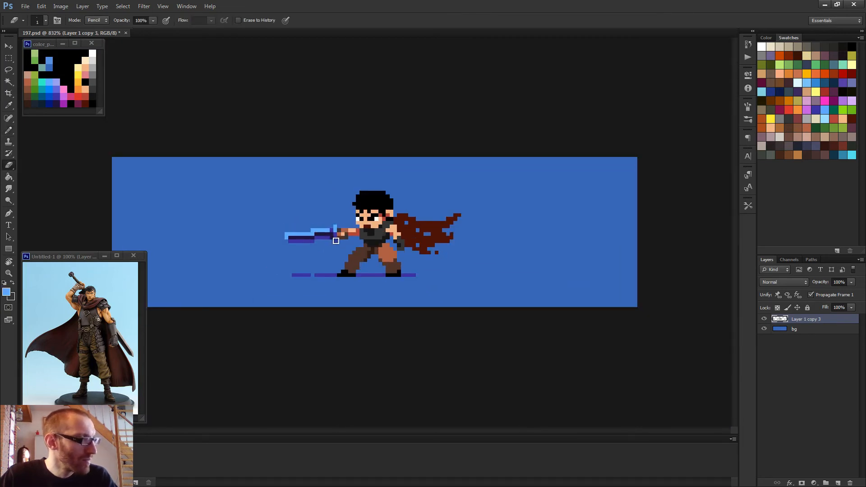
{"action": "scroll", "coordinate": [331, 241], "scroll_direction": "up", "scroll_amount": 1}
{"action": "key", "text": "b"}
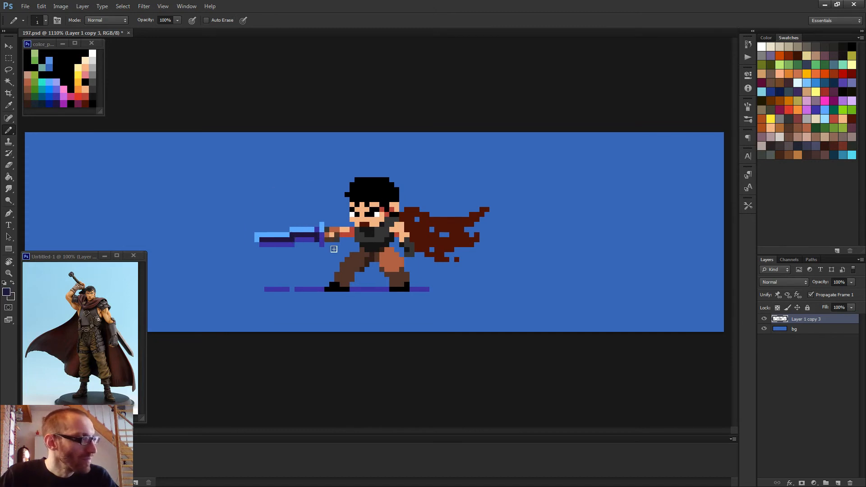
{"action": "scroll", "coordinate": [311, 247], "scroll_direction": "up", "scroll_amount": 2}
{"action": "left_click", "coordinate": [302, 238], "text": "alt"}
{"action": "scroll", "coordinate": [325, 257], "scroll_direction": "down", "scroll_amount": 4}
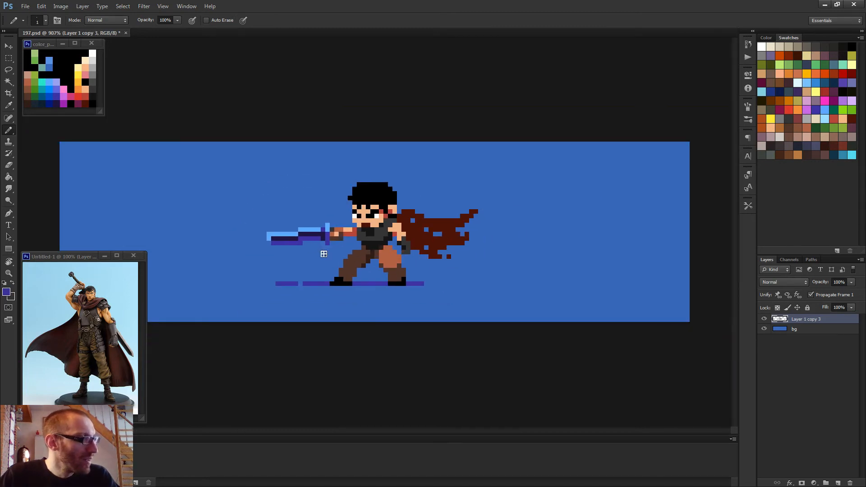
{"action": "scroll", "coordinate": [324, 256], "scroll_direction": "up", "scroll_amount": 4}
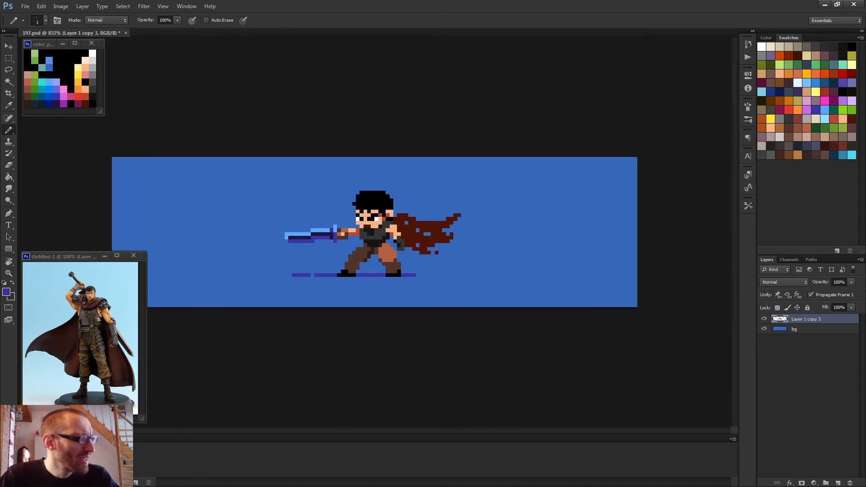
- Fill the purple lower edge of the blade and the purple part of the crossguard with a lighter purple from the palette image
{"action": "key", "text": "g"}
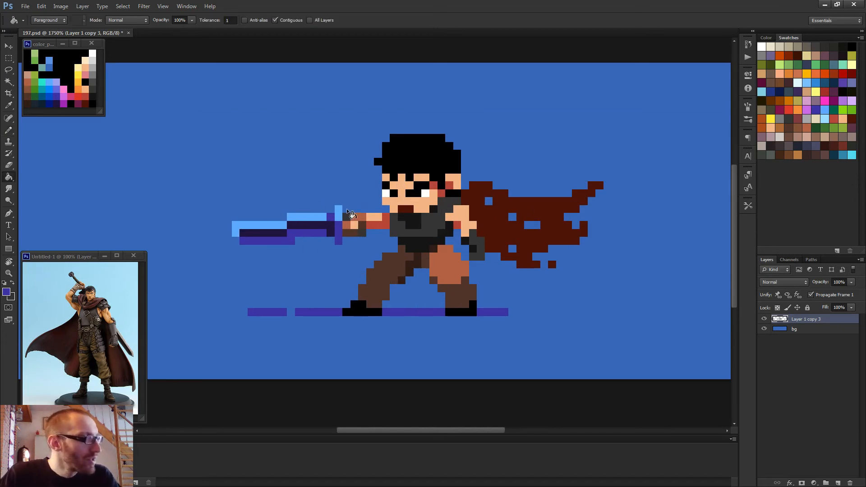
{"action": "left_click", "coordinate": [58, 89], "text": "alt"}
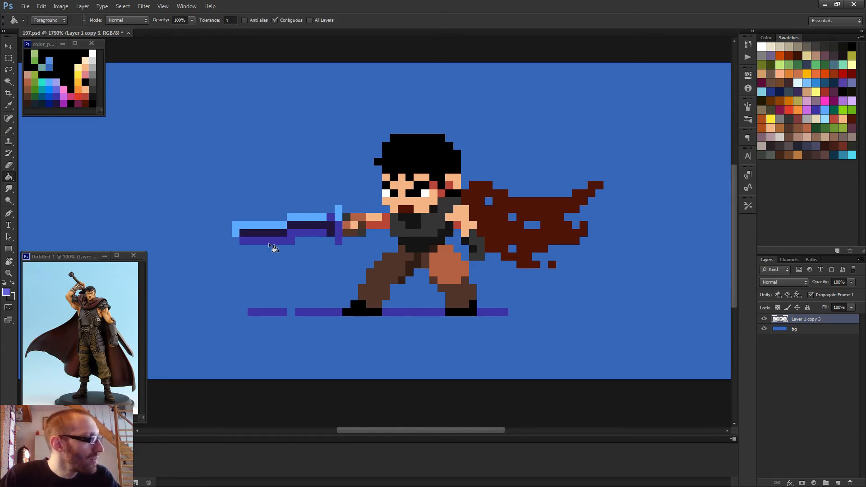
{"action": "left_click", "coordinate": [278, 243]}
{"action": "left_click", "coordinate": [339, 238]}
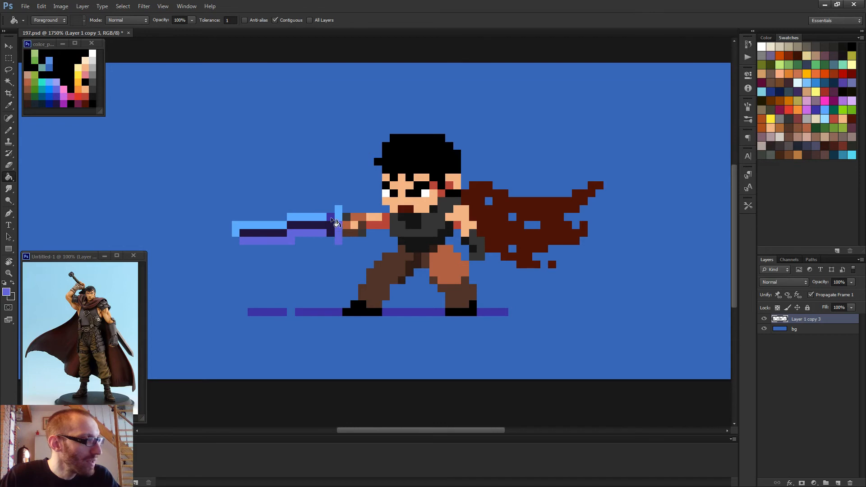
- Fill both dark indigo sections of the blade's centre line with the darker purple from the palette image
{"action": "left_click", "coordinate": [60, 94], "text": "alt"}
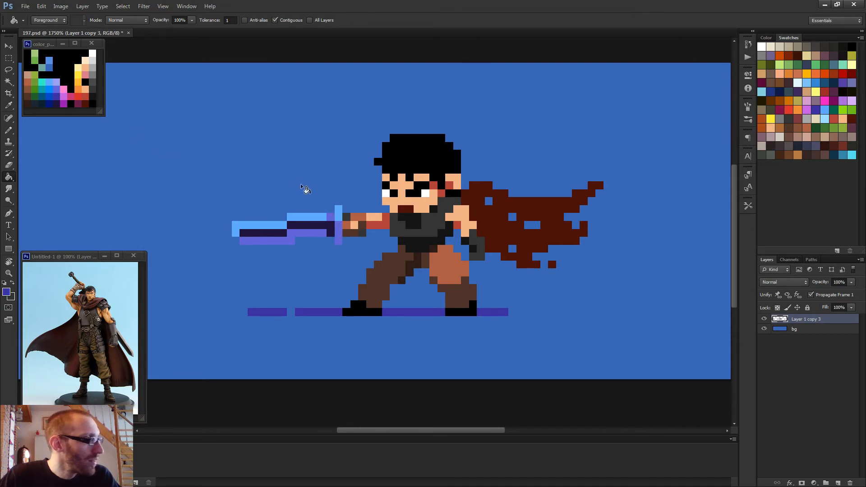
{"action": "left_click", "coordinate": [319, 227]}
{"action": "left_click", "coordinate": [281, 234]}
{"action": "scroll", "coordinate": [364, 235], "scroll_direction": "down", "scroll_amount": 2}
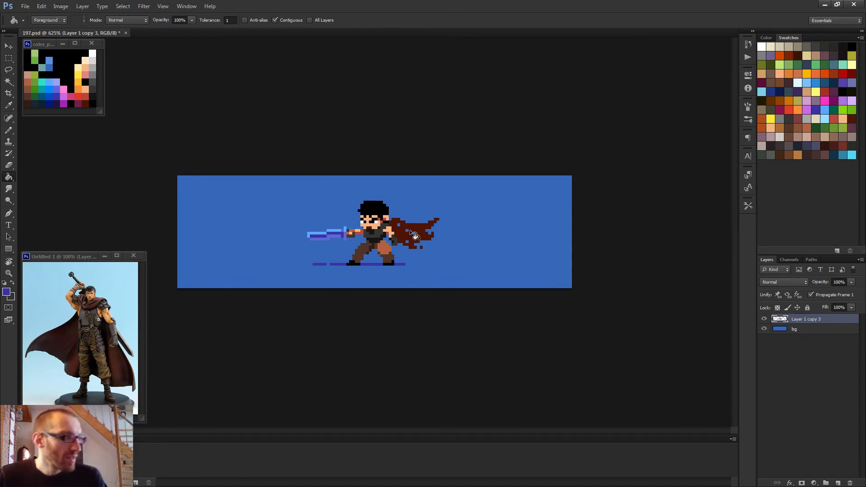
- Paint one skin-coloured pixel into the black hair fringe above the eye nearer the ear
{"action": "scroll", "coordinate": [417, 246], "scroll_direction": "up", "scroll_amount": 3}
{"action": "key", "text": "b"}
{"action": "left_click", "coordinate": [349, 174], "text": "alt"}
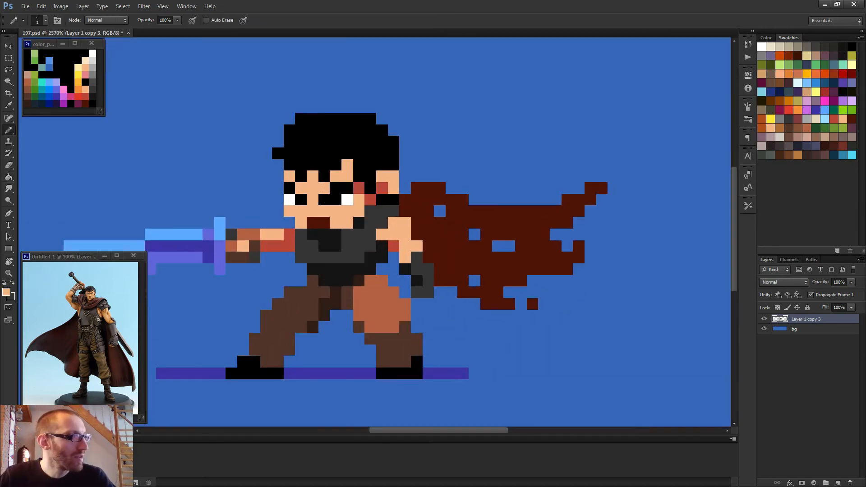
{"action": "scroll", "coordinate": [433, 218], "scroll_direction": "down", "scroll_amount": 3}
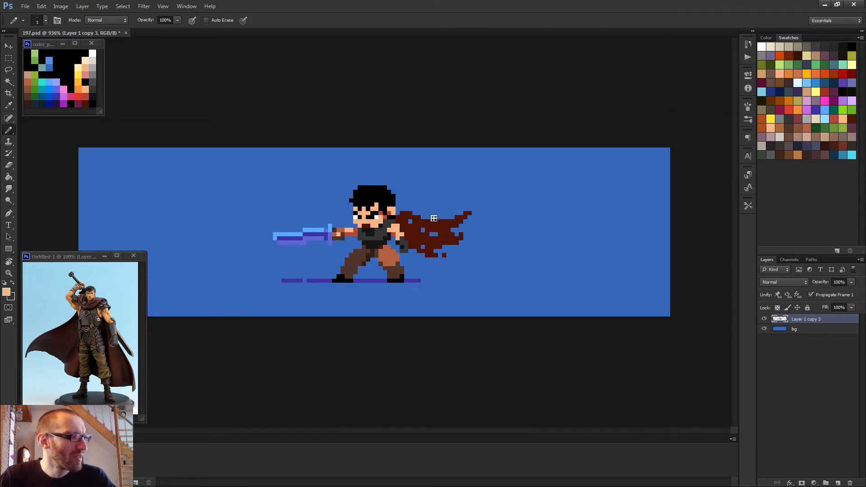
- Paint a dark indigo pommel pixel beside the lower edge of the hand holding the sword
{"action": "scroll", "coordinate": [387, 212], "scroll_direction": "up", "scroll_amount": 1}
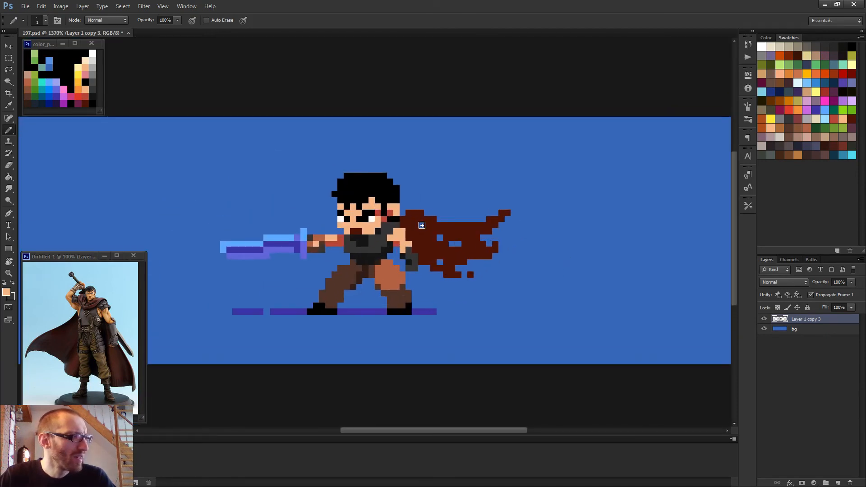
{"action": "scroll", "coordinate": [422, 225], "scroll_direction": "down", "scroll_amount": 3}
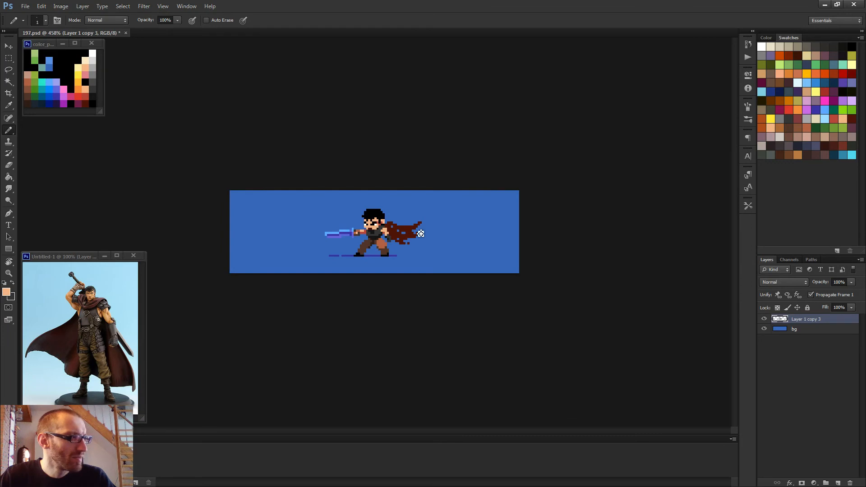
{"action": "scroll", "coordinate": [419, 234], "scroll_direction": "up", "scroll_amount": 4}
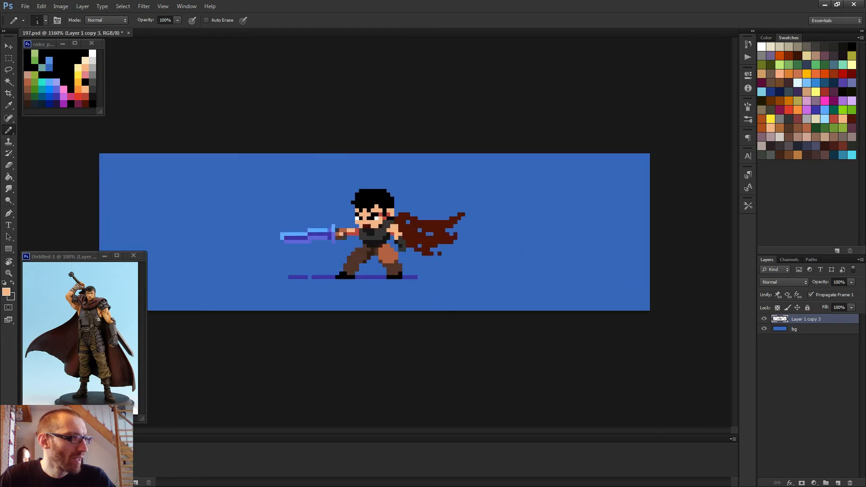
{"action": "left_click", "coordinate": [294, 225], "text": "alt"}
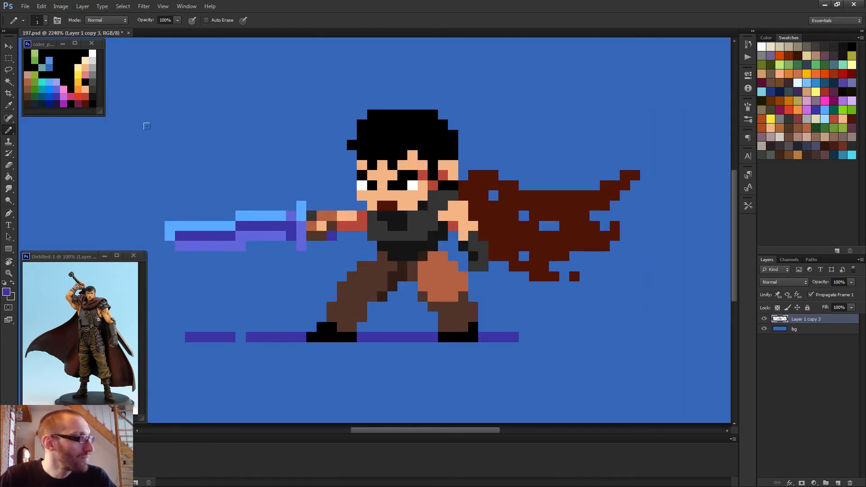
{"action": "left_click", "coordinate": [332, 236]}
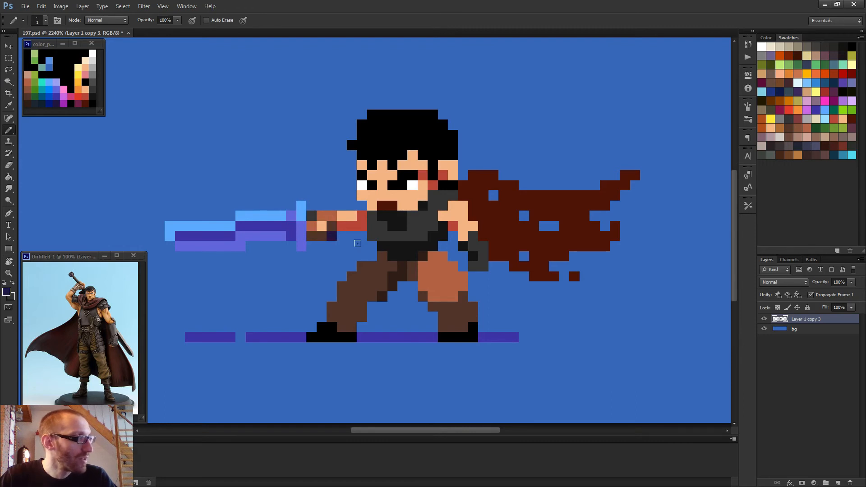
{"action": "scroll", "coordinate": [424, 244], "scroll_direction": "down", "scroll_amount": 2}
{"action": "scroll", "coordinate": [423, 271], "scroll_direction": "down", "scroll_amount": 3}
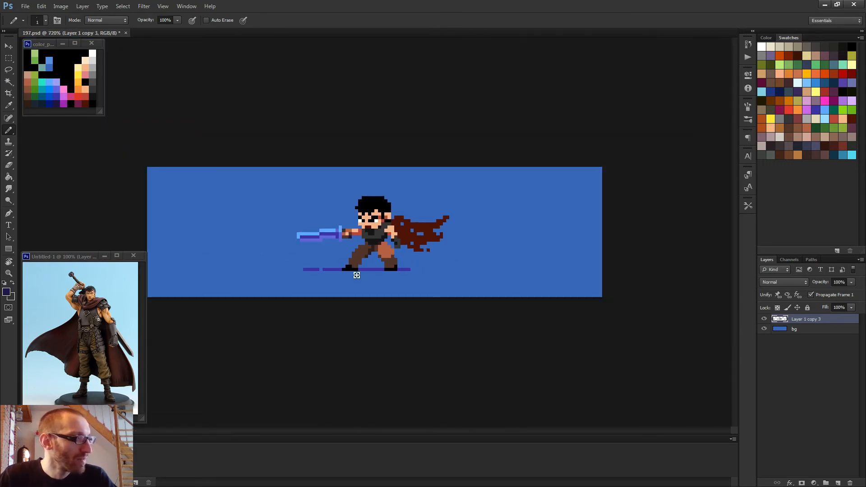
{"action": "scroll", "coordinate": [354, 274], "scroll_direction": "up", "scroll_amount": 2}
{"action": "scroll", "coordinate": [345, 281], "scroll_direction": "down", "scroll_amount": 1}
{"action": "scroll", "coordinate": [345, 281], "scroll_direction": "down", "scroll_amount": 1}
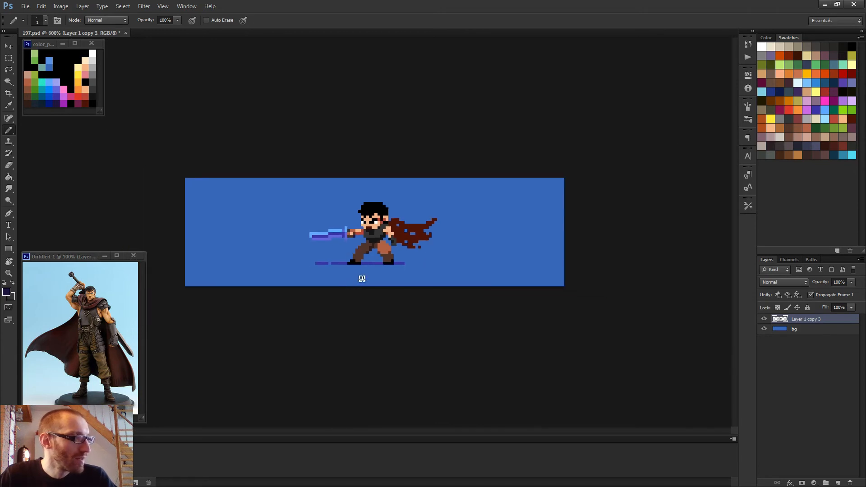
{"action": "scroll", "coordinate": [366, 264], "scroll_direction": "down", "scroll_amount": 1}
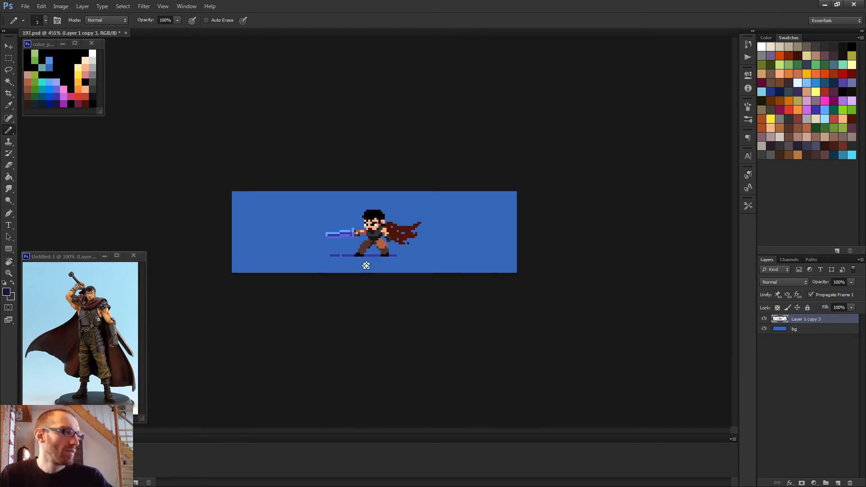
- Sharpen the sword tip with an extra light blue pixel and extend the light purple lower edge towards it
{"action": "scroll", "coordinate": [272, 229], "scroll_direction": "up", "scroll_amount": 3}
{"action": "left_click", "coordinate": [264, 235], "text": "alt"}
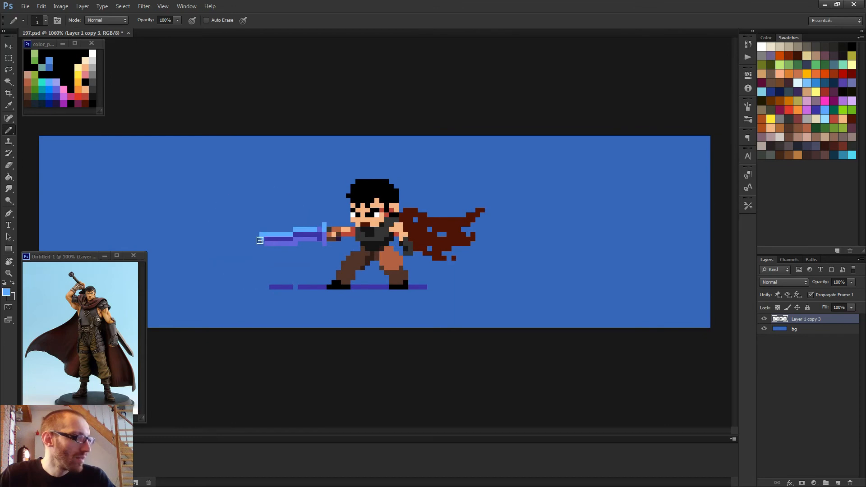
{"action": "left_click", "coordinate": [257, 238]}
{"action": "left_click", "coordinate": [273, 243], "text": "alt"}
{"action": "left_click_drag", "start_coordinate": [270, 244], "coordinate": [263, 244]}
{"action": "scroll", "coordinate": [311, 256], "scroll_direction": "down", "scroll_amount": 2}
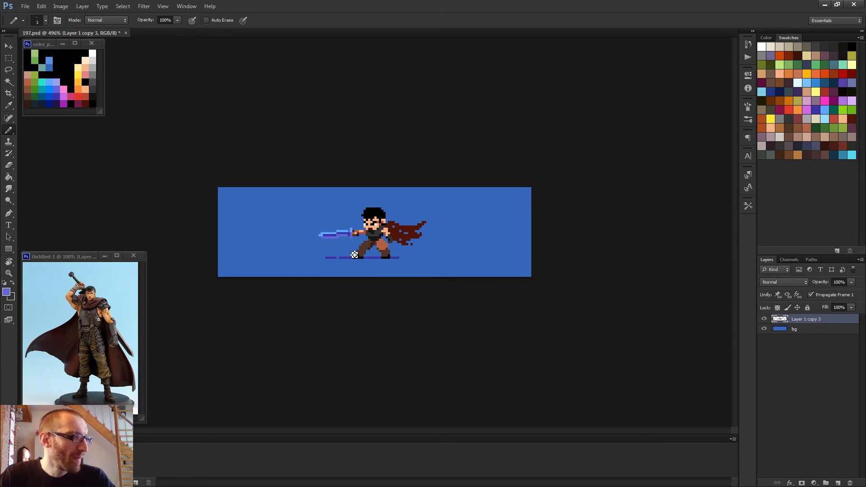
- Paint white highlight pixels along the light blue upper edge of the blade near the tip
{"action": "scroll", "coordinate": [355, 255], "scroll_direction": "up", "scroll_amount": 2}
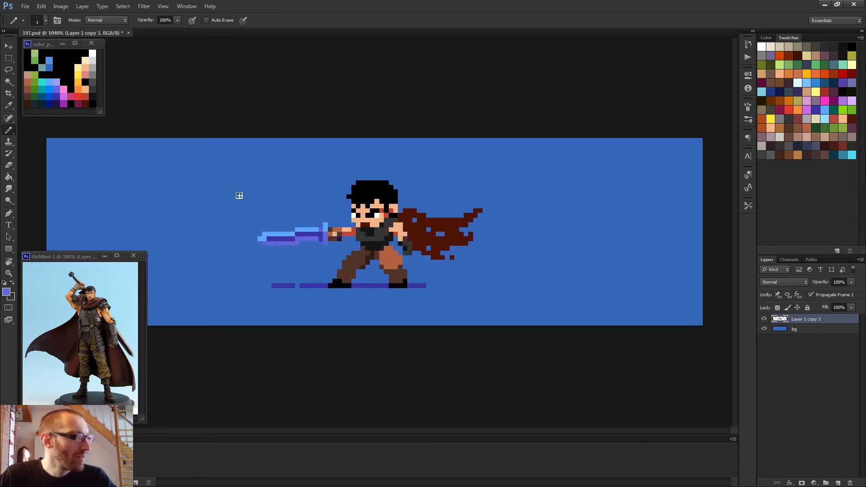
{"action": "left_click", "coordinate": [93, 51], "text": "alt"}
{"action": "scroll", "coordinate": [296, 239], "scroll_direction": "up", "scroll_amount": 1}
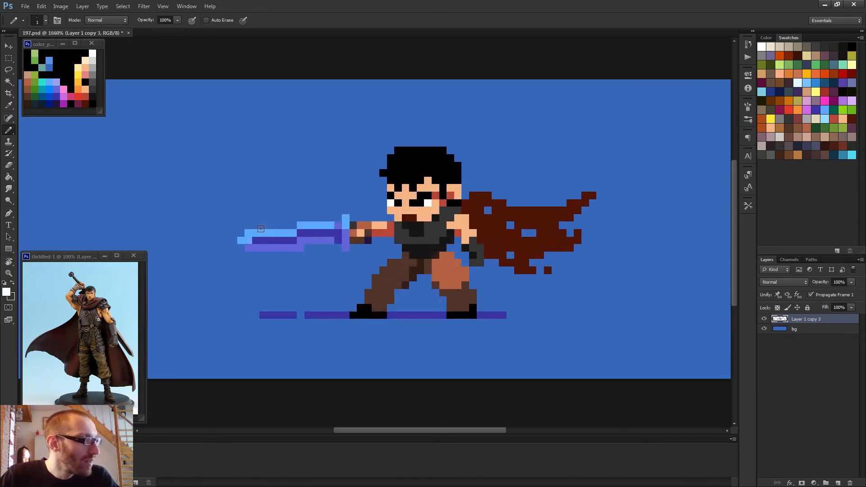
{"action": "left_click_drag", "start_coordinate": [263, 233], "coordinate": [271, 232]}
{"action": "left_click", "coordinate": [286, 232]}
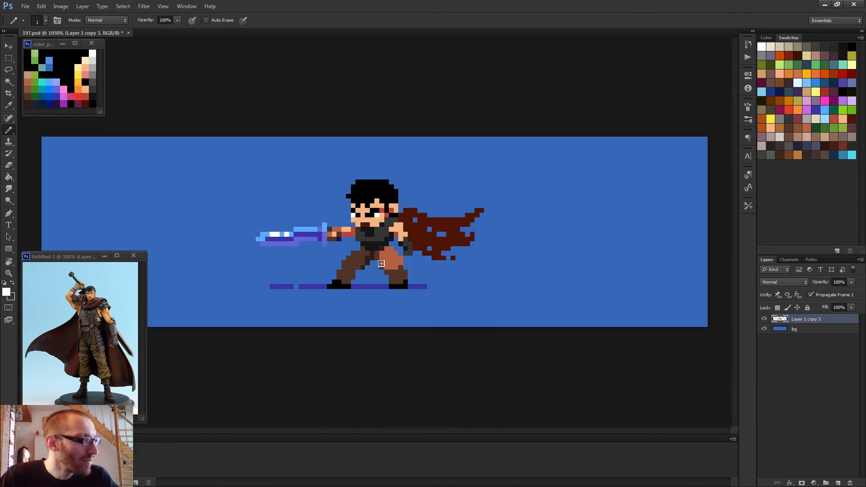
{"action": "scroll", "coordinate": [288, 236], "scroll_direction": "down", "scroll_amount": 1}
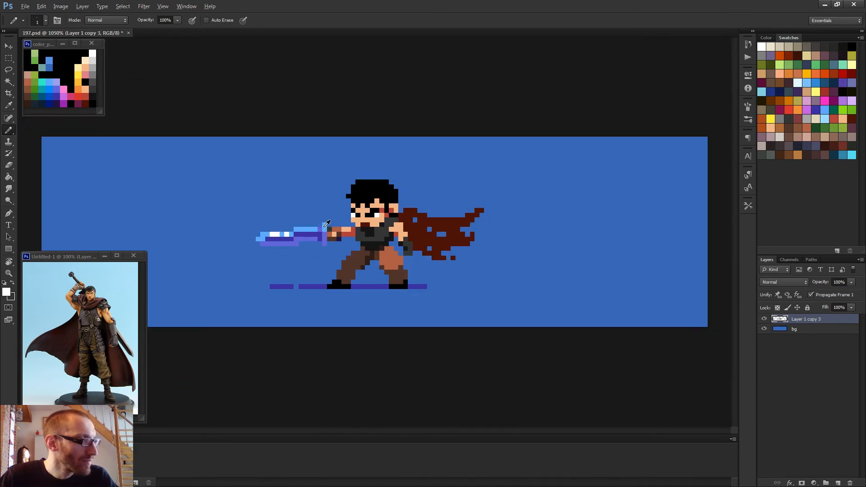
{"action": "left_click", "coordinate": [325, 225], "text": "alt"}
{"action": "left_click", "coordinate": [324, 220]}
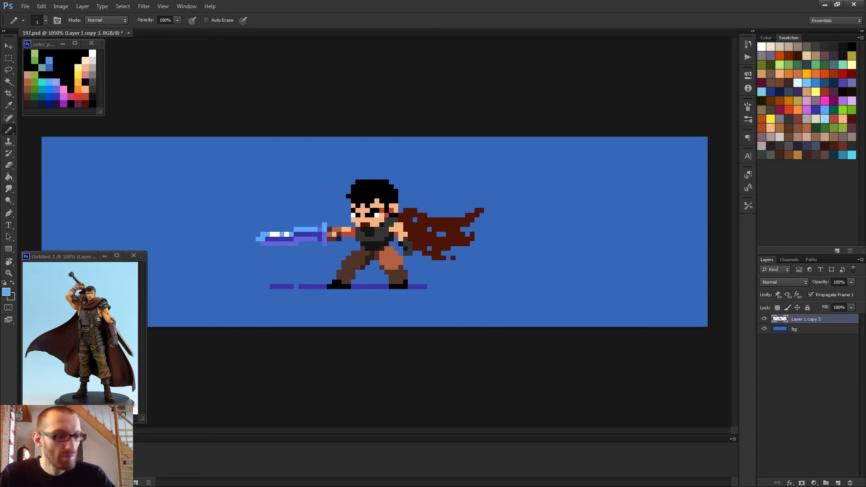
{"action": "scroll", "coordinate": [354, 261], "scroll_direction": "down", "scroll_amount": 1}
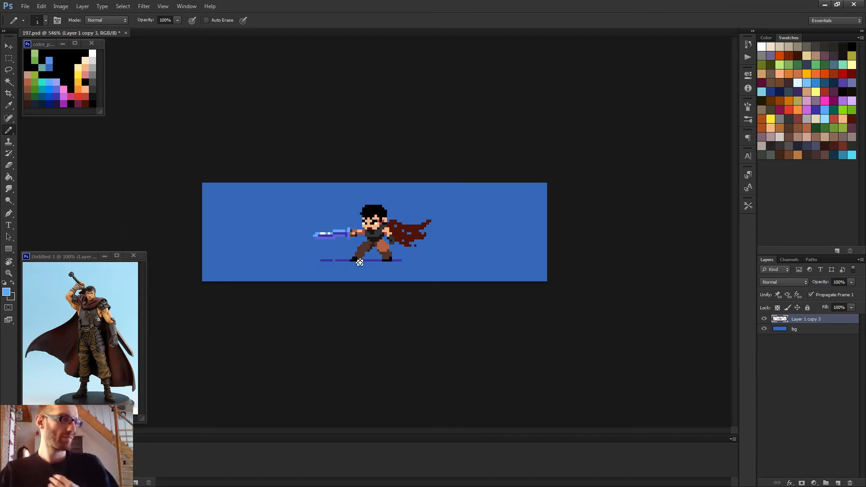
- Duplicate the sprite layer and hide the original for a recolouring test
{"action": "scroll", "coordinate": [393, 260], "scroll_direction": "up", "scroll_amount": 3}
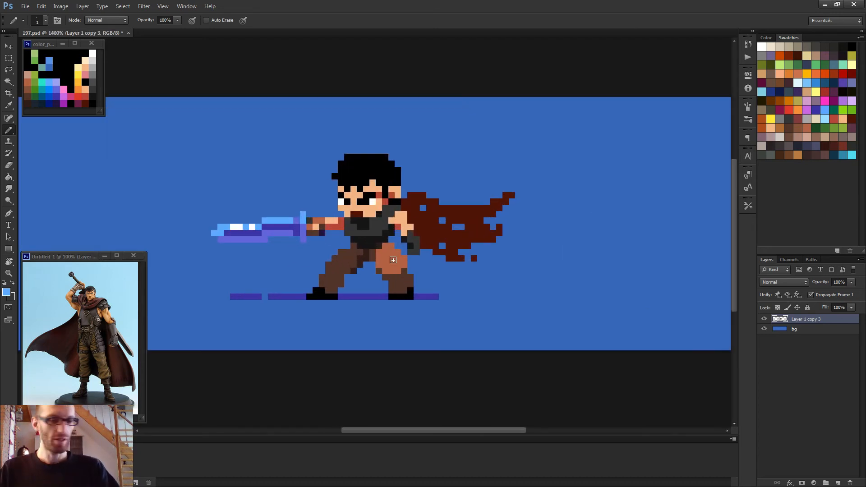
{"action": "key", "text": "g"}
{"action": "scroll", "coordinate": [391, 261], "scroll_direction": "up", "scroll_amount": 1}
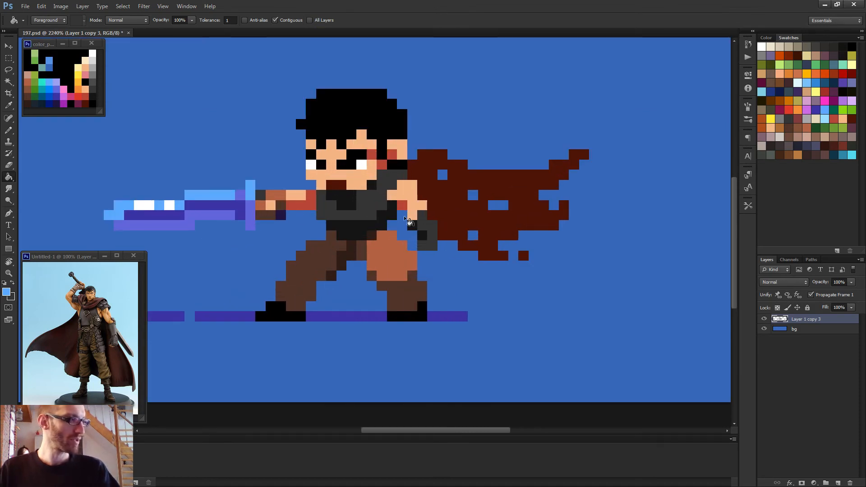
{"action": "left_click_drag", "start_coordinate": [812, 319], "coordinate": [837, 482]}
{"action": "left_click", "coordinate": [764, 332]}
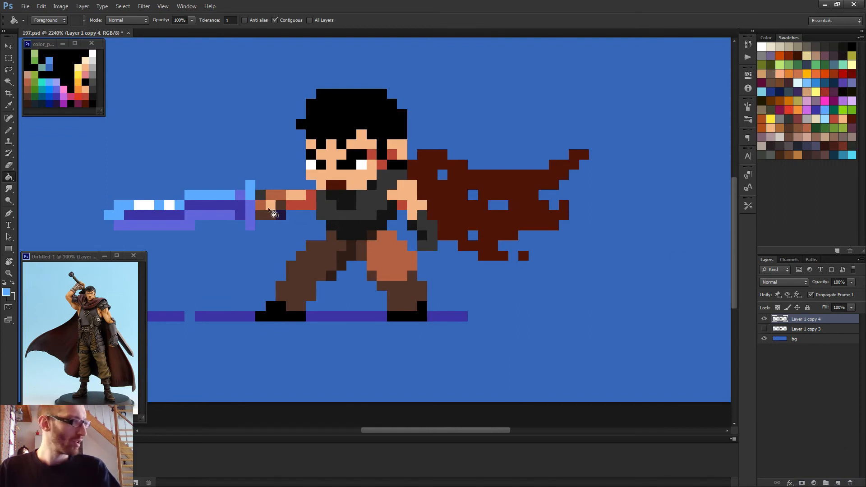
- Fill the near-black shadows of the torso, collar and lowered glove with the dark indigo of the sword pommel
{"action": "left_click", "coordinate": [282, 213], "text": "alt"}
{"action": "left_click", "coordinate": [366, 231]}
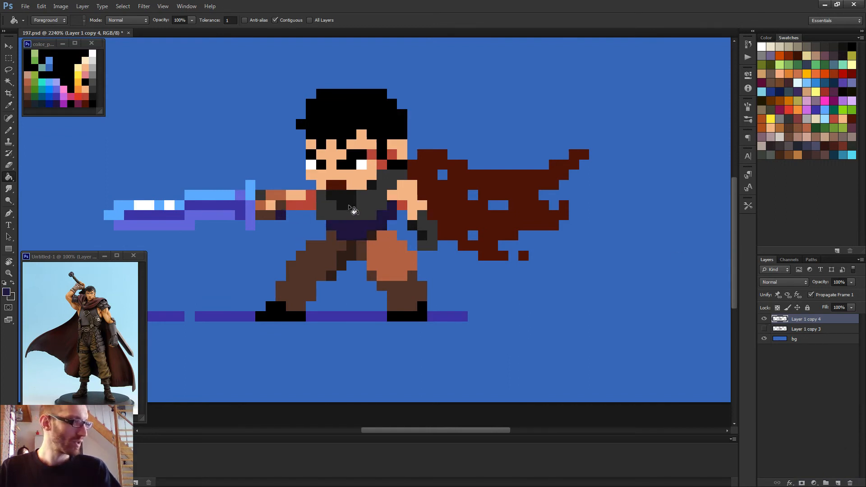
{"action": "left_click", "coordinate": [242, 204], "text": "alt"}
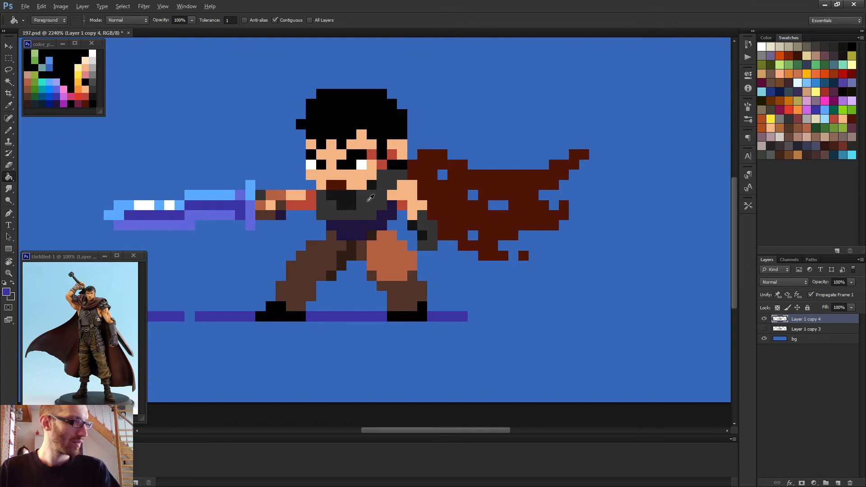
{"action": "left_click", "coordinate": [357, 228], "text": "alt"}
{"action": "left_click", "coordinate": [357, 205]}
{"action": "left_click", "coordinate": [371, 185]}
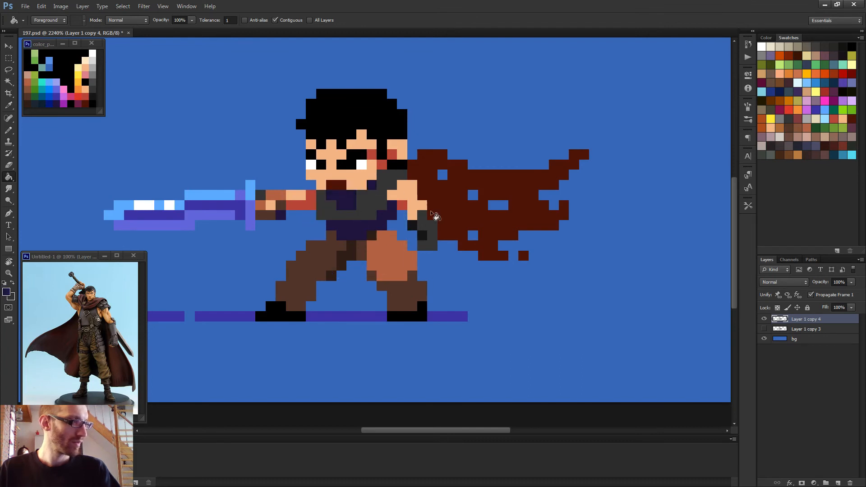
{"action": "left_click", "coordinate": [413, 225]}
{"action": "left_click", "coordinate": [422, 235]}
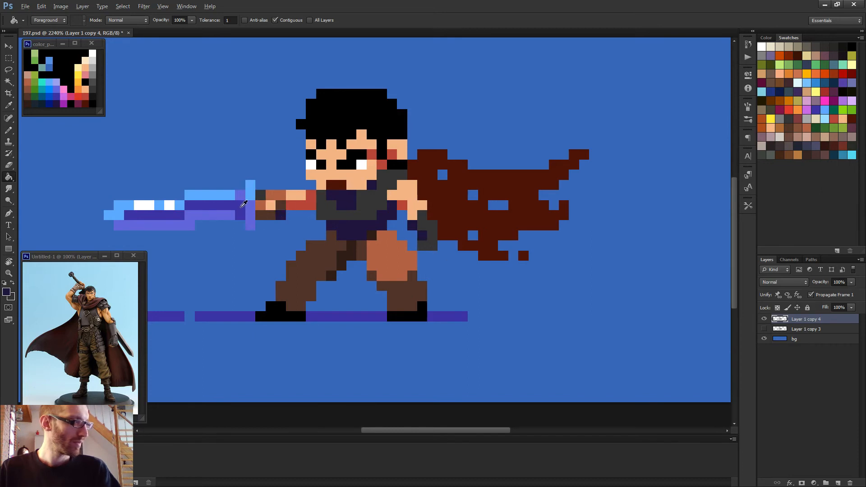
- Fill the grey areas of the chest armour and lowered glove with the purple of the blade's centre line
{"action": "left_click", "coordinate": [242, 206], "text": "alt"}
{"action": "left_click", "coordinate": [344, 216]}
{"action": "left_click", "coordinate": [423, 225]}
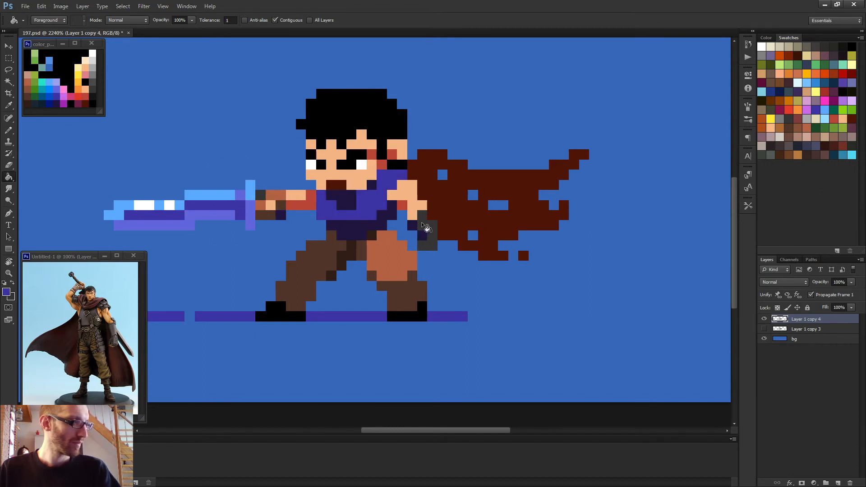
{"action": "scroll", "coordinate": [469, 236], "scroll_direction": "down", "scroll_amount": 5}
{"action": "scroll", "coordinate": [469, 234], "scroll_direction": "down", "scroll_amount": 3}
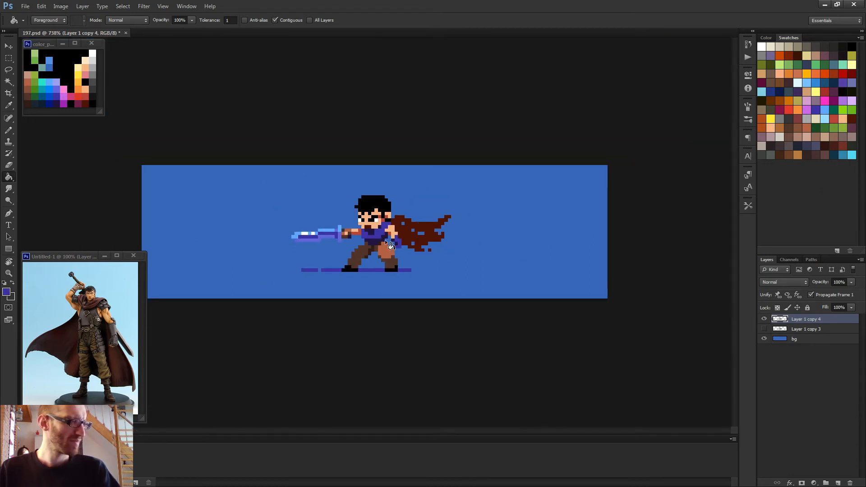
- Paint light blue highlight pixels on the chest armour and shoulder using the sword guard's colour
{"action": "scroll", "coordinate": [388, 240], "scroll_direction": "up", "scroll_amount": 4}
{"action": "scroll", "coordinate": [387, 246], "scroll_direction": "up", "scroll_amount": 5}
{"action": "key", "text": "b"}
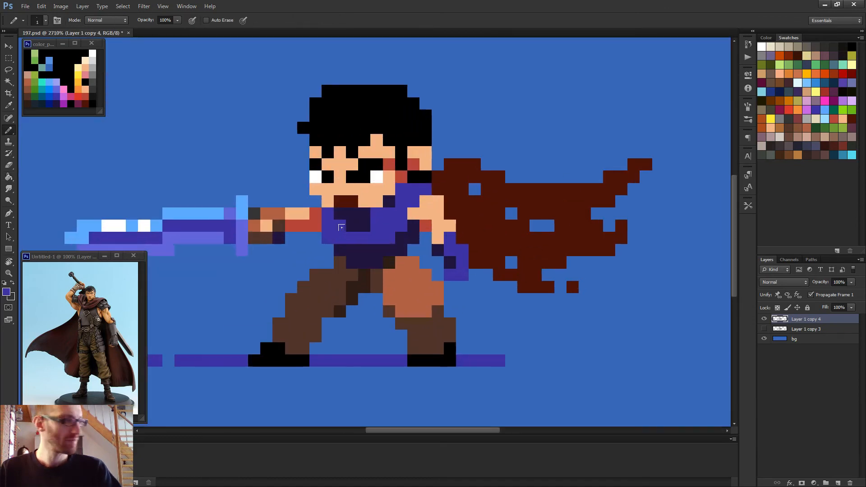
{"action": "left_click", "coordinate": [241, 204], "text": "alt"}
{"action": "left_click", "coordinate": [323, 208]}
{"action": "mouse_move", "coordinate": [322, 209]}
{"action": "left_mouse_down"}
{"action": "mouse_move", "coordinate": [341, 225]}
{"action": "mouse_move", "coordinate": [375, 214]}
{"action": "left_mouse_up"}
{"action": "left_click", "coordinate": [332, 235], "text": "alt"}
{"action": "left_click", "coordinate": [328, 226]}
{"action": "left_click", "coordinate": [339, 225], "text": "alt"}
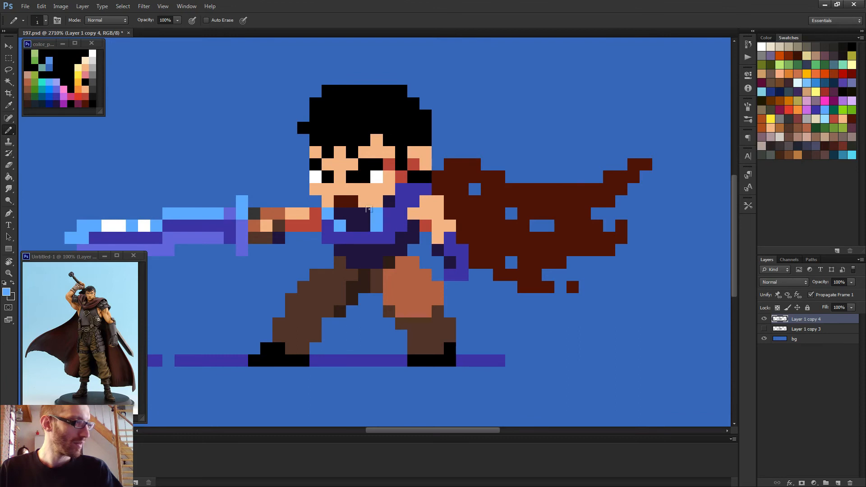
{"action": "left_click", "coordinate": [388, 214]}
{"action": "left_click_drag", "start_coordinate": [413, 188], "coordinate": [426, 189]}
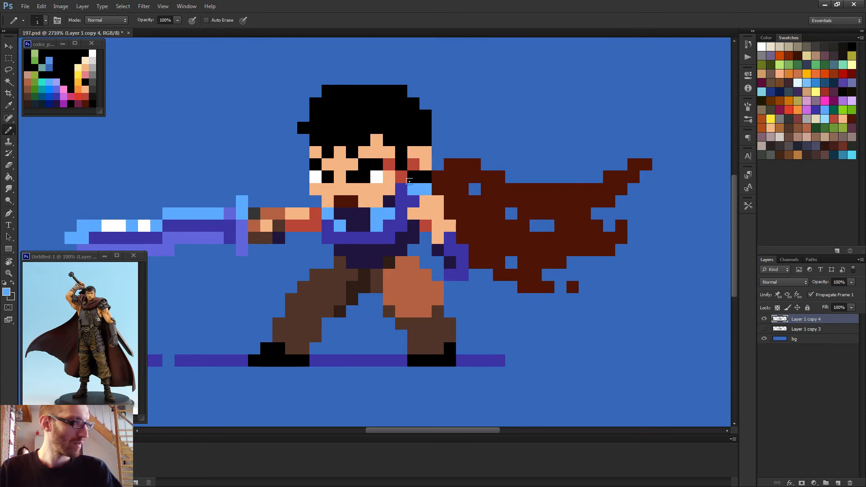
{"action": "left_click", "coordinate": [413, 201]}
{"action": "scroll", "coordinate": [395, 185], "scroll_direction": "down", "scroll_amount": 3}
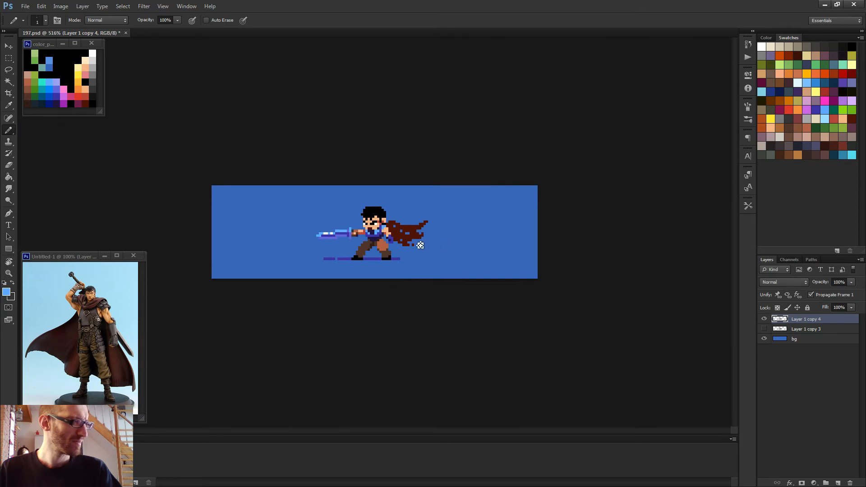
{"action": "scroll", "coordinate": [432, 255], "scroll_direction": "up", "scroll_amount": 1}
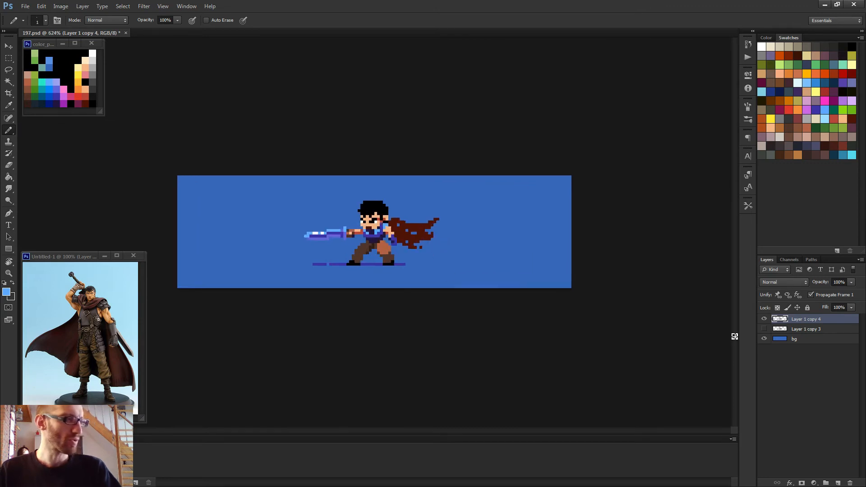
- Show the original grey-armoured sprite layer again and delete the recoloured copy
{"action": "left_click_drag", "start_coordinate": [763, 329], "coordinate": [764, 319]}
{"action": "left_click", "coordinate": [764, 329]}
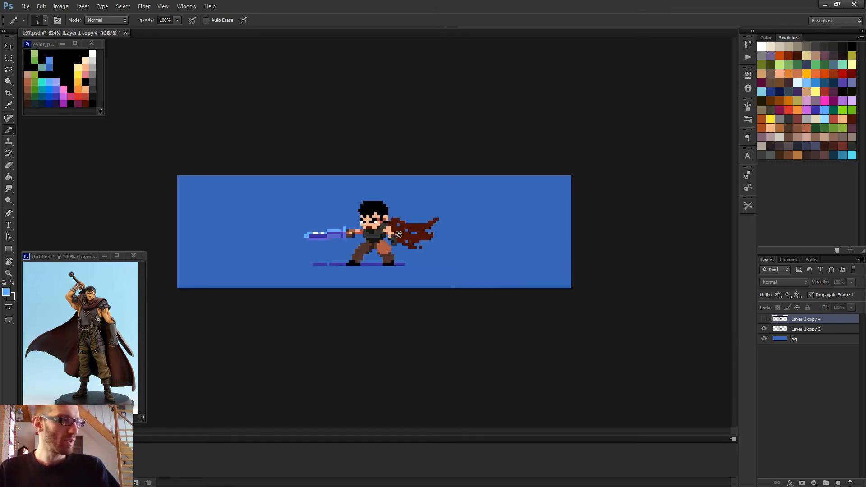
{"action": "scroll", "coordinate": [384, 240], "scroll_direction": "up", "scroll_amount": 5}
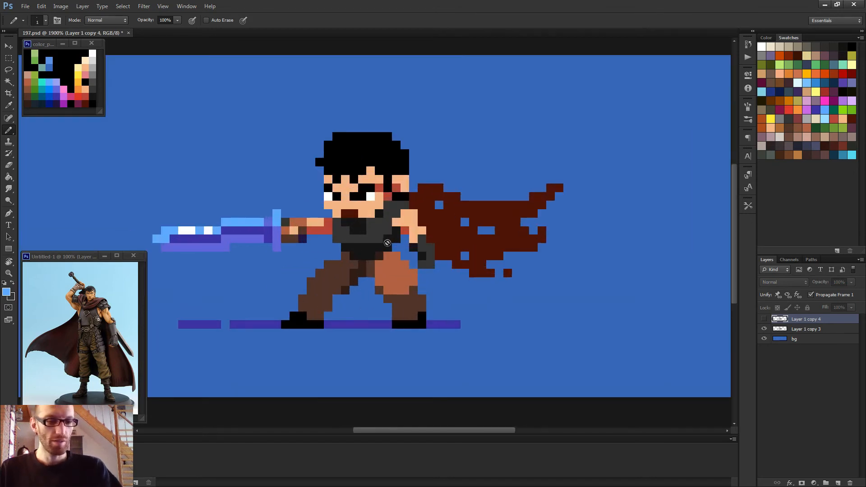
{"action": "scroll", "coordinate": [387, 243], "scroll_direction": "up", "scroll_amount": 2}
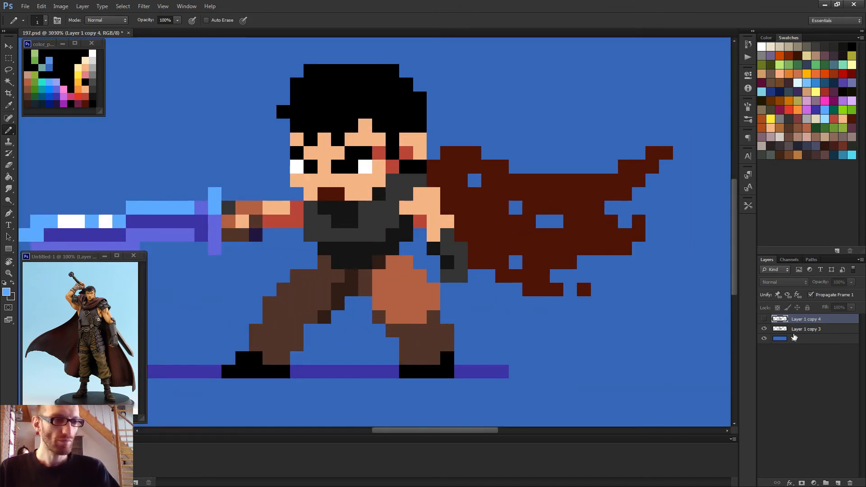
{"action": "left_click", "coordinate": [849, 483]}
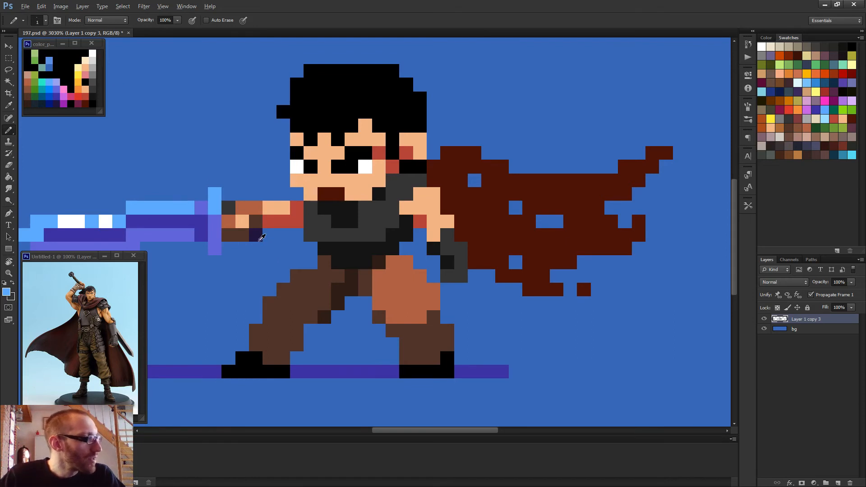
- Try filling the near-black shadows of the torso, collar and lowered glove with navy blue from the palette image
{"action": "left_click", "coordinate": [52, 97], "text": "alt"}
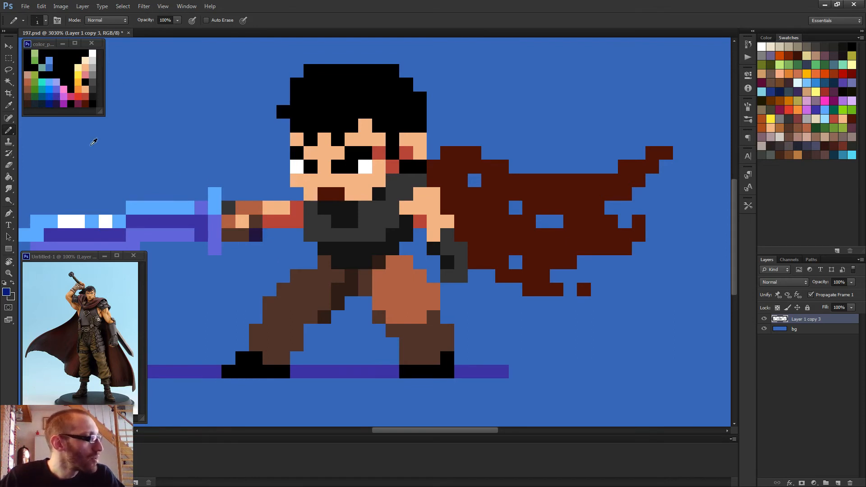
{"action": "key", "text": "g"}
{"action": "left_click", "coordinate": [367, 253]}
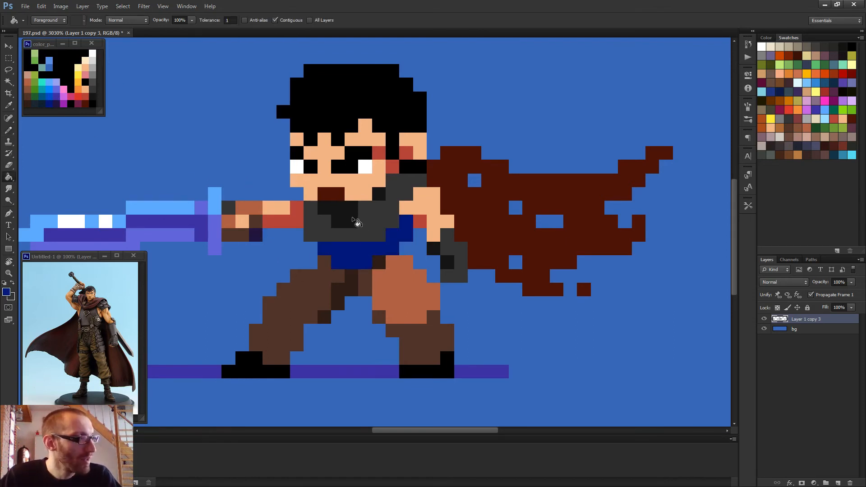
{"action": "left_click", "coordinate": [354, 221]}
{"action": "left_click", "coordinate": [381, 194]}
{"action": "left_click", "coordinate": [433, 250]}
{"action": "left_click", "coordinate": [448, 266]}
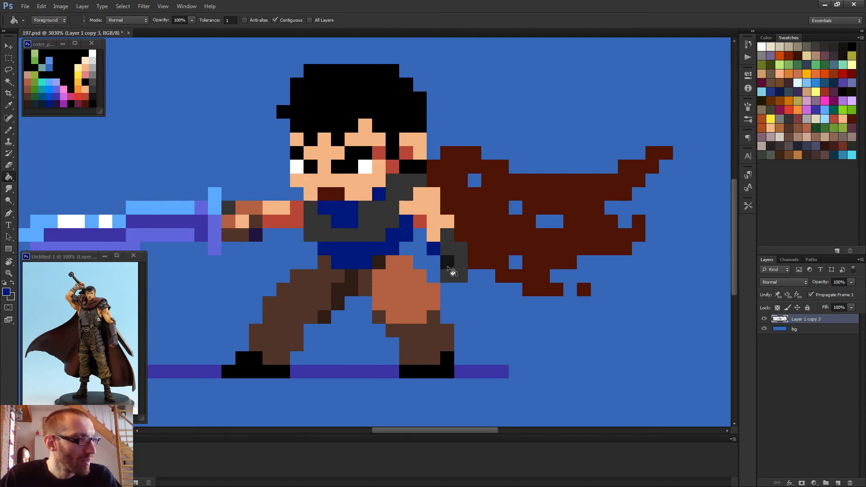
{"action": "scroll", "coordinate": [460, 281], "scroll_direction": "down", "scroll_amount": 3}
{"action": "scroll", "coordinate": [465, 284], "scroll_direction": "down", "scroll_amount": 3}
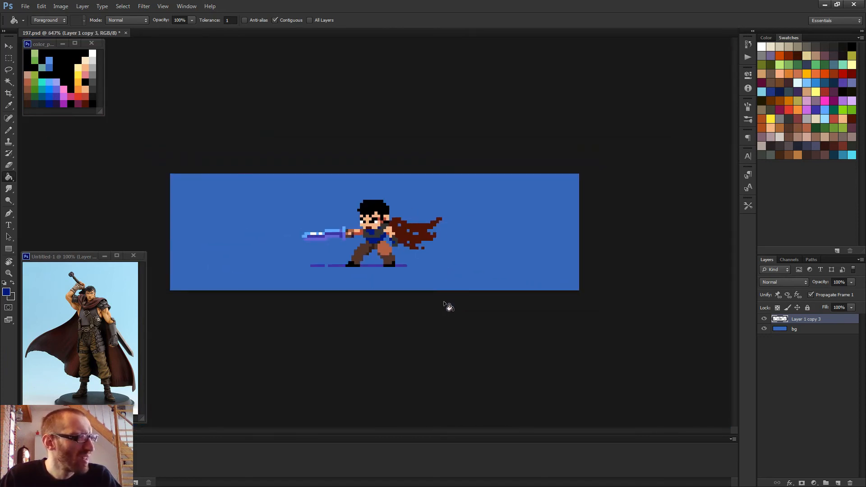
- Fill the shadow areas of the torso, collar and lowered glove with dark indigo from the palette image
{"action": "scroll", "coordinate": [449, 307], "scroll_direction": "up", "scroll_amount": 3}
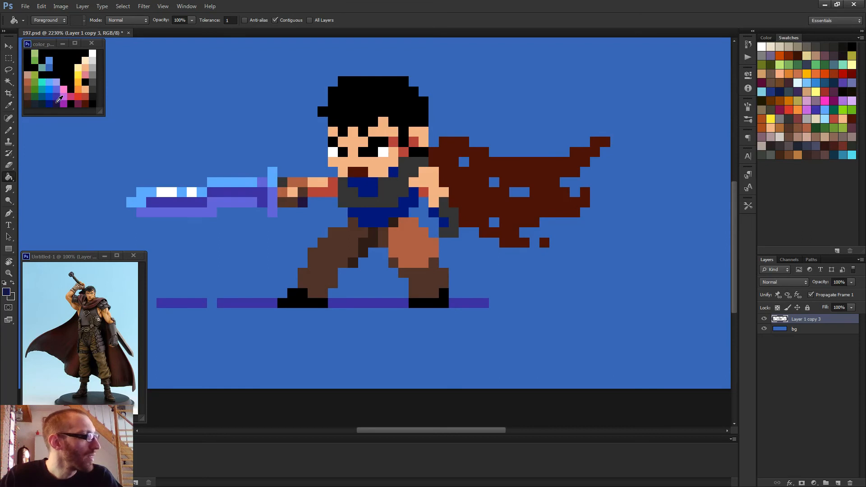
{"action": "left_click", "coordinate": [366, 193]}
{"action": "left_click", "coordinate": [395, 173]}
{"action": "left_click", "coordinate": [383, 216]}
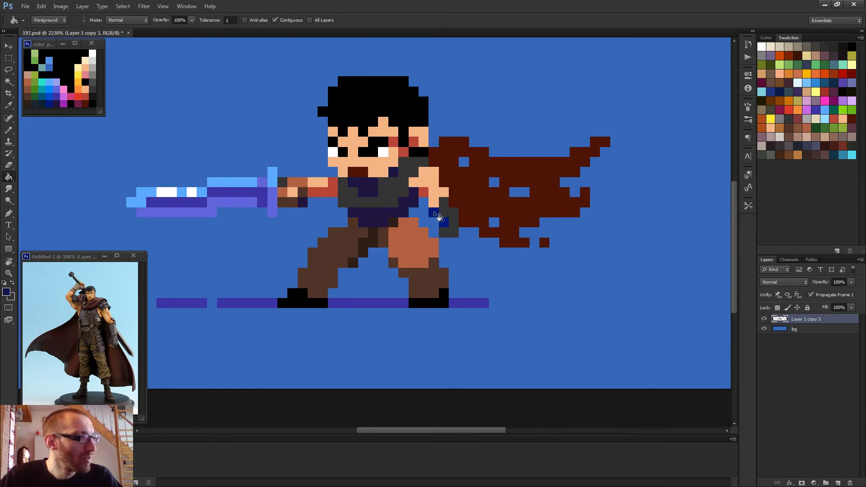
{"action": "left_click", "coordinate": [438, 215]}
{"action": "scroll", "coordinate": [471, 235], "scroll_direction": "down", "scroll_amount": 5}
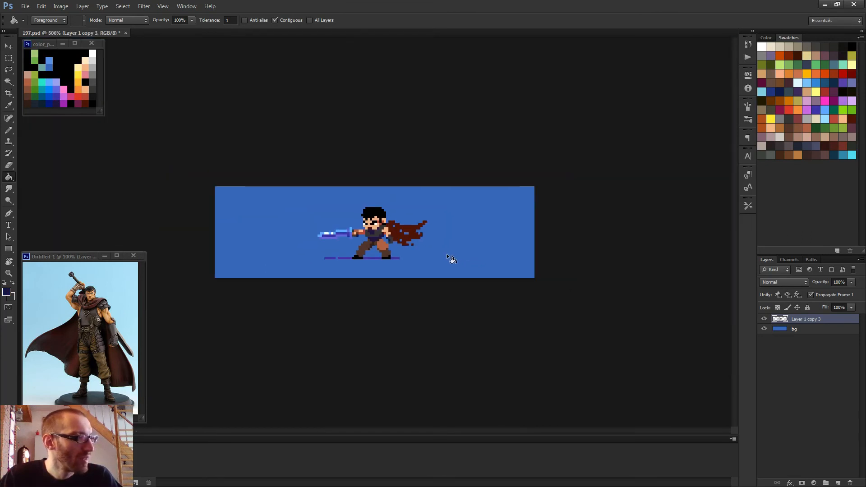
- Fill the dark grey chest armour with a lighter grey from the palette image
{"action": "key", "text": "b"}
{"action": "scroll", "coordinate": [386, 253], "scroll_direction": "up", "scroll_amount": 3}
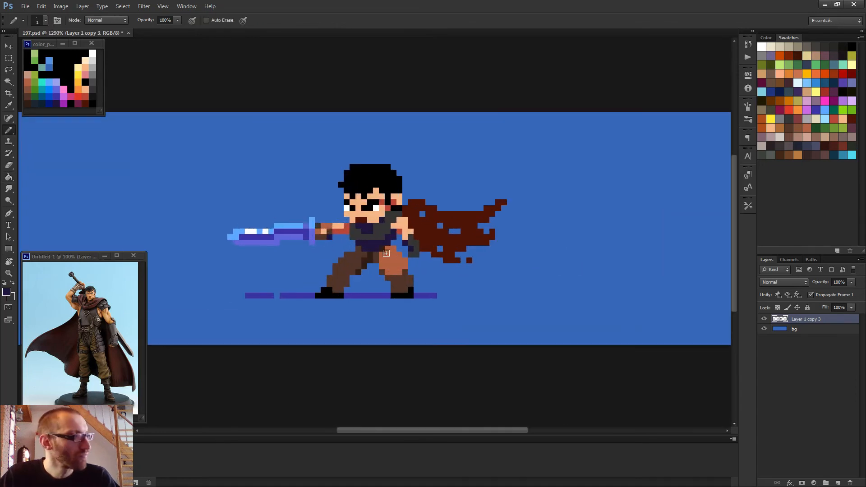
{"action": "scroll", "coordinate": [386, 253], "scroll_direction": "up", "scroll_amount": 3}
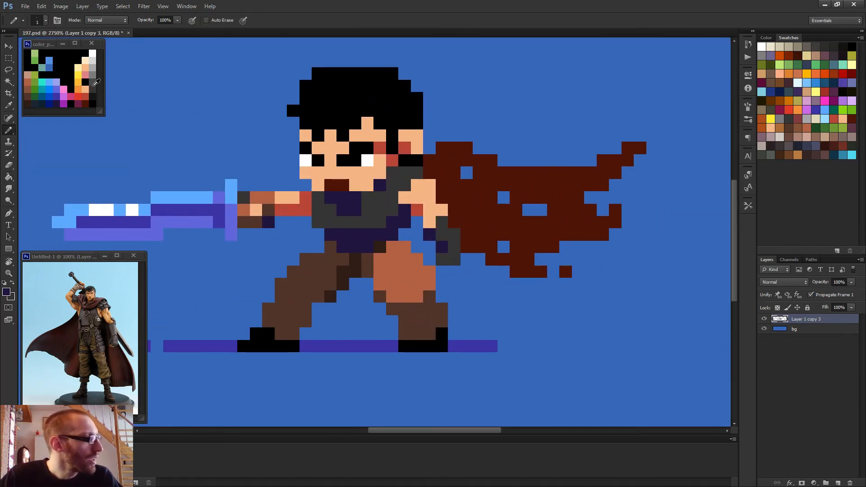
{"action": "left_click", "coordinate": [93, 84], "text": "alt"}
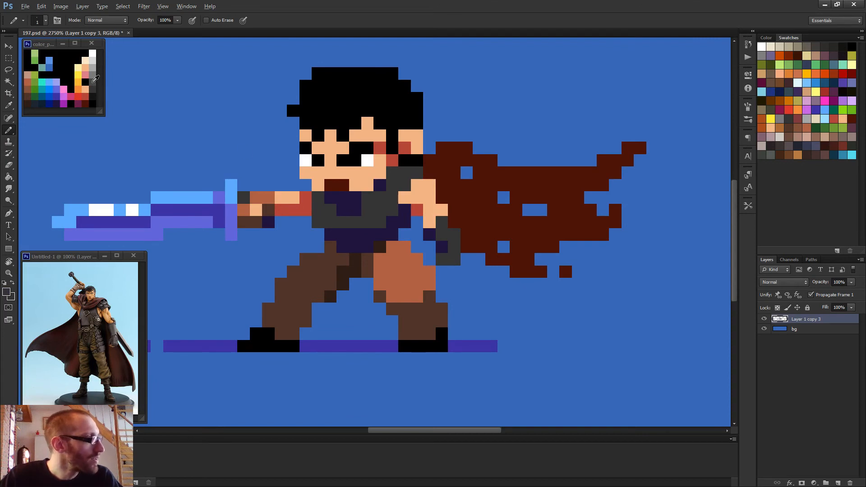
{"action": "key", "text": "g"}
{"action": "left_click", "coordinate": [381, 214]}
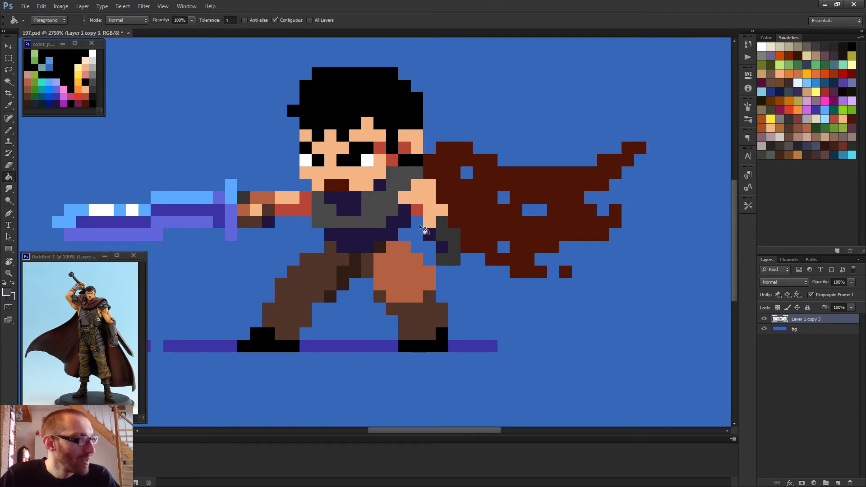
- Try filling the indigo collar shadow on the chest with the sword's purple
{"action": "scroll", "coordinate": [389, 215], "scroll_direction": "down", "scroll_amount": 5}
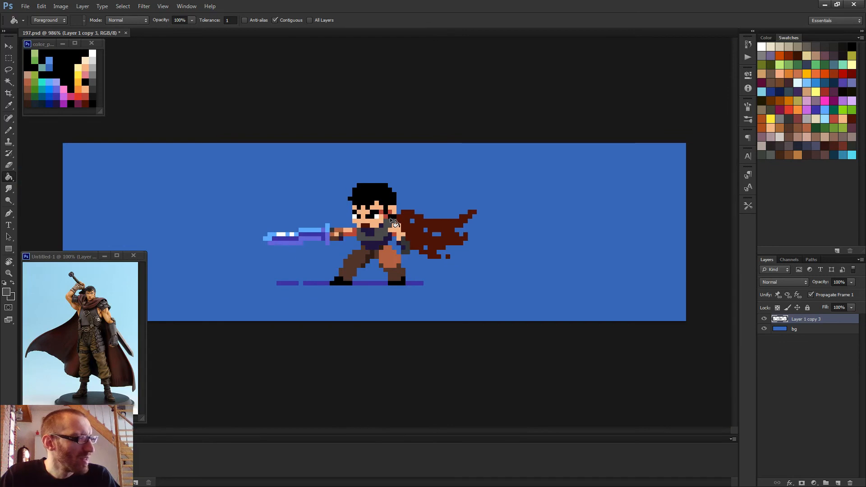
{"action": "scroll", "coordinate": [389, 217], "scroll_direction": "up", "scroll_amount": 1}
{"action": "left_click", "coordinate": [322, 238], "text": "alt"}
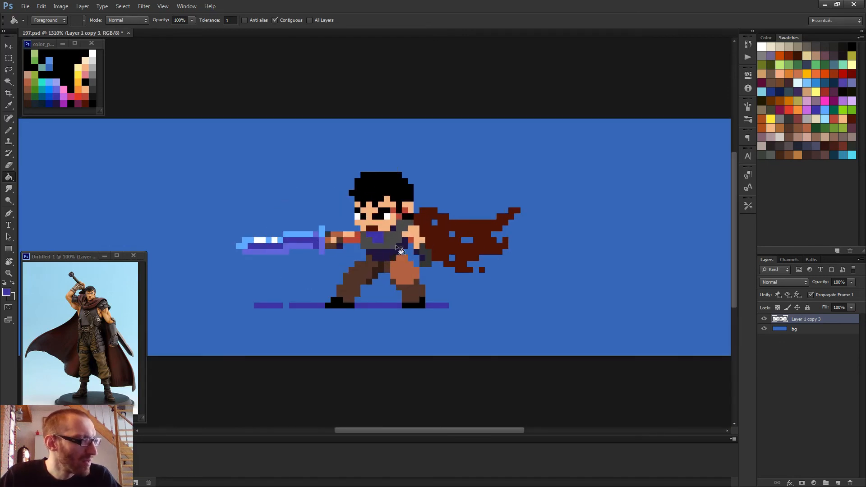
{"action": "scroll", "coordinate": [395, 244], "scroll_direction": "down", "scroll_amount": 2}
{"action": "scroll", "coordinate": [410, 245], "scroll_direction": "down", "scroll_amount": 1}
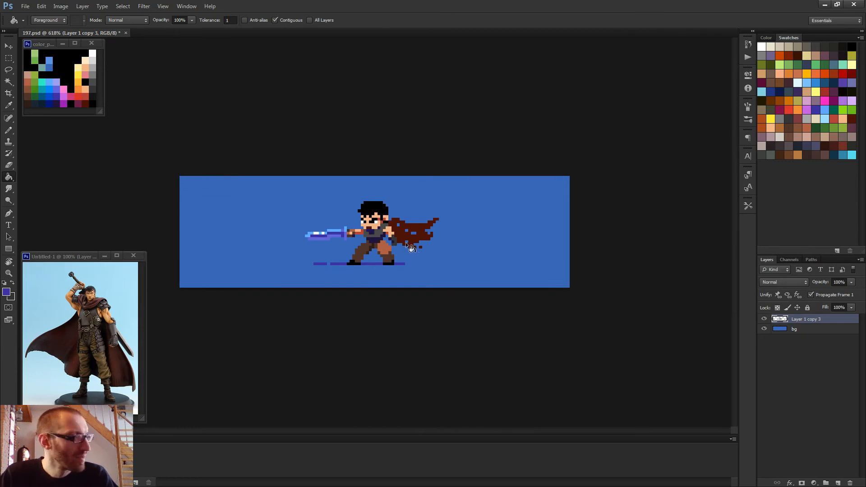
{"action": "scroll", "coordinate": [398, 248], "scroll_direction": "up", "scroll_amount": 2}
{"action": "scroll", "coordinate": [395, 248], "scroll_direction": "up", "scroll_amount": 3}
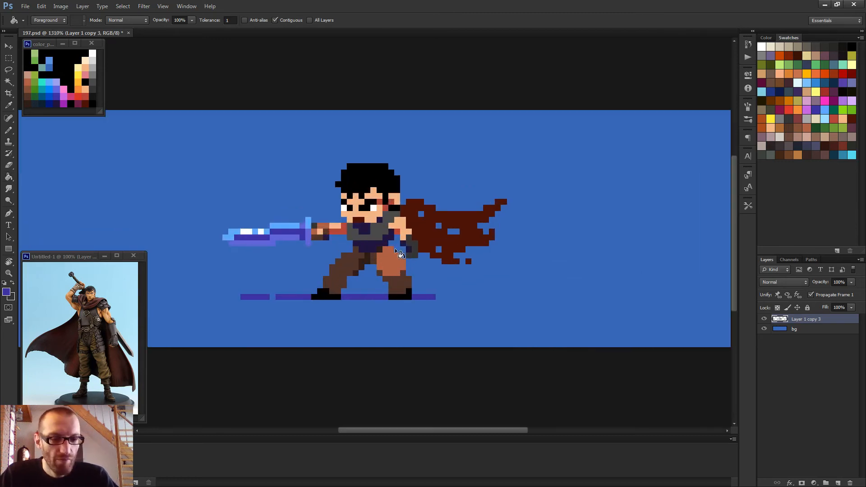
- Try adding light blue highlight pixels along the edge of the collar opening with the Pencil tool
{"action": "key", "text": "b"}
{"action": "left_click", "coordinate": [364, 230], "text": "alt"}
{"action": "left_click", "coordinate": [345, 218]}
{"action": "scroll", "coordinate": [373, 223], "scroll_direction": "down", "scroll_amount": 4}
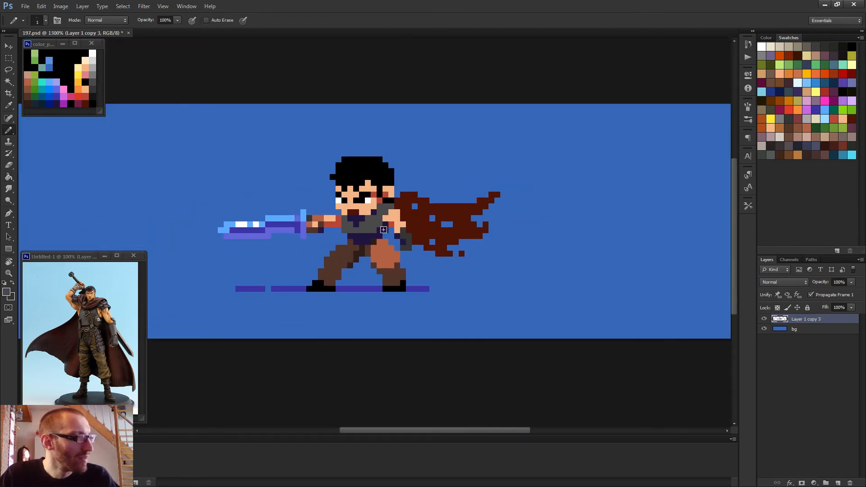
{"action": "scroll", "coordinate": [393, 237], "scroll_direction": "up", "scroll_amount": 3}
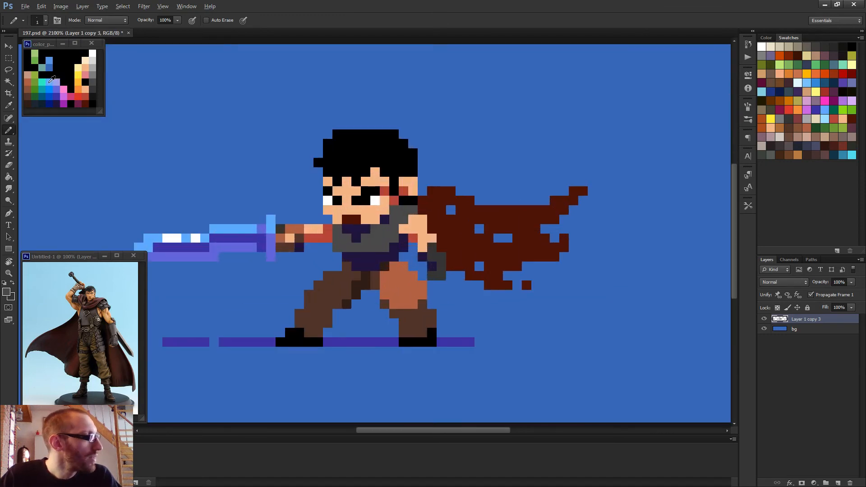
{"action": "left_click", "coordinate": [51, 79], "text": "alt"}
{"action": "left_click", "coordinate": [364, 235]}
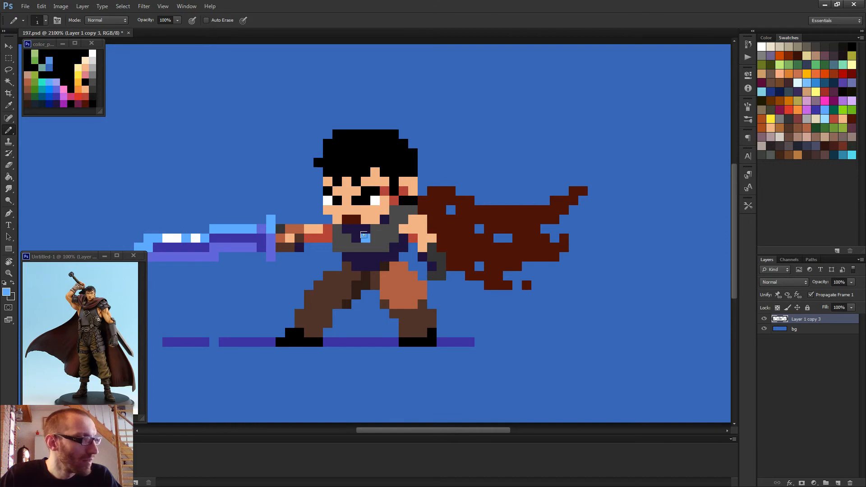
{"action": "left_click", "coordinate": [372, 228]}
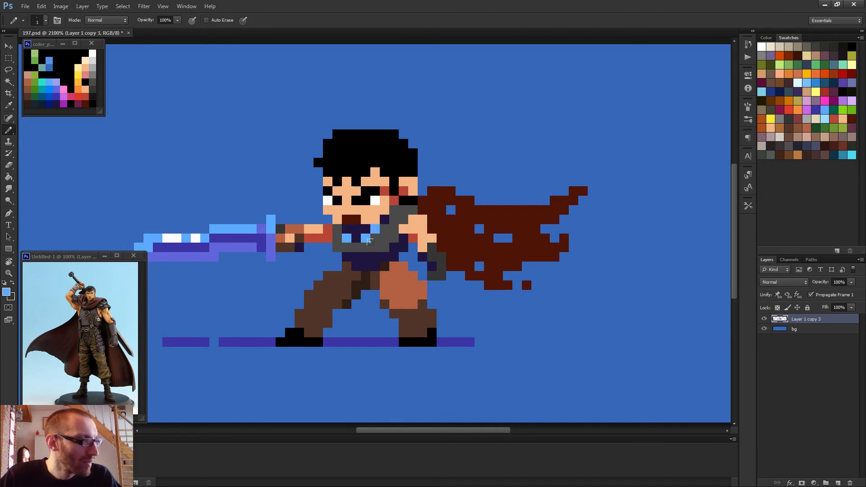
{"action": "scroll", "coordinate": [384, 236], "scroll_direction": "down", "scroll_amount": 5}
{"action": "scroll", "coordinate": [410, 234], "scroll_direction": "up", "scroll_amount": 5}
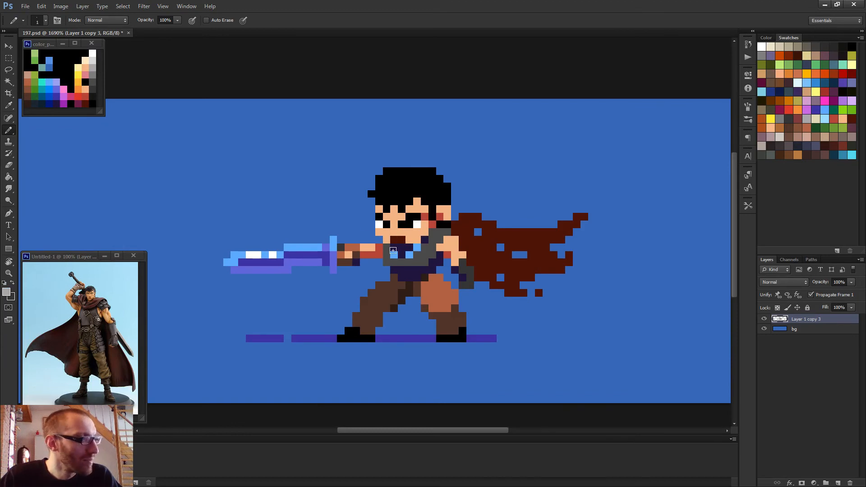
- Repaint the collar highlight pixels in light grey, followed by a medium grey from the palette image
{"action": "left_click", "coordinate": [393, 255]}
{"action": "left_click_drag", "start_coordinate": [408, 254], "coordinate": [416, 247]}
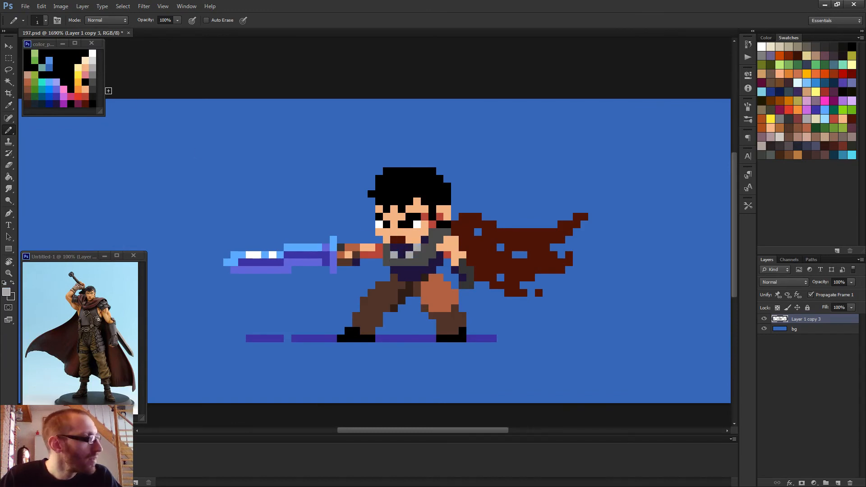
{"action": "left_click", "coordinate": [93, 74], "text": "alt"}
{"action": "left_click", "coordinate": [392, 254]}
{"action": "left_click", "coordinate": [409, 256]}
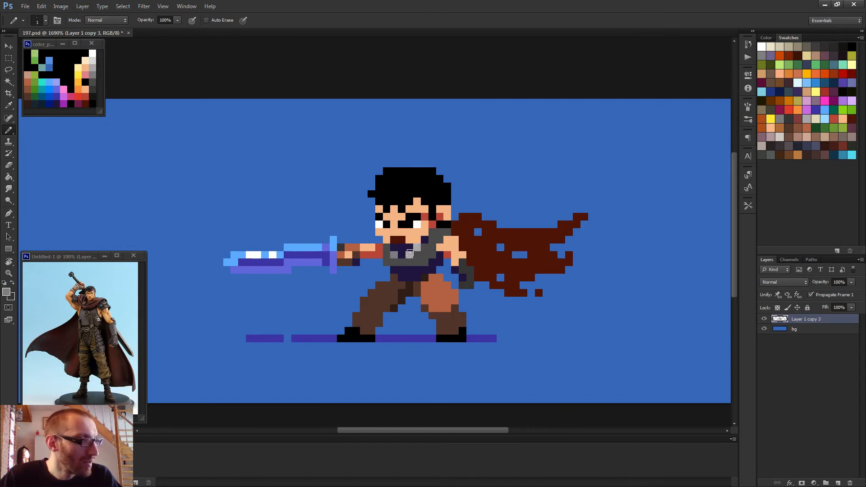
{"action": "left_click", "coordinate": [415, 247]}
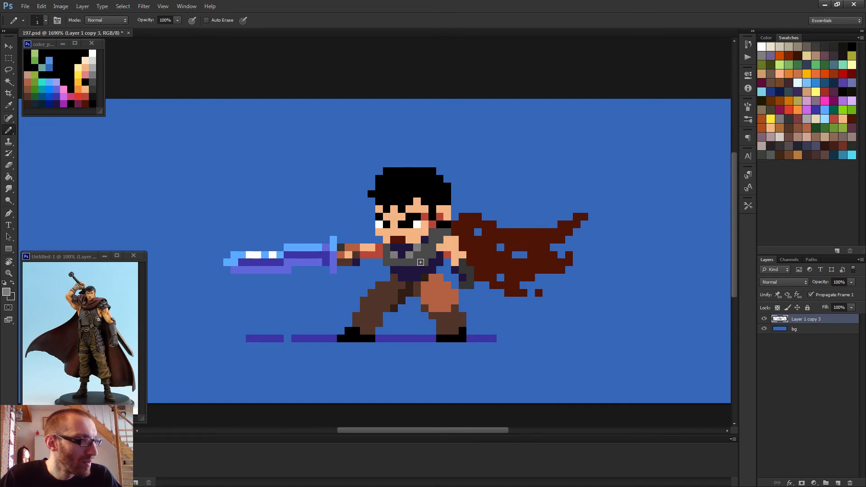
- Paint over the collar highlight pixels with the chest armour's grey
{"action": "scroll", "coordinate": [424, 266], "scroll_direction": "down", "scroll_amount": 3}
{"action": "scroll", "coordinate": [375, 235], "scroll_direction": "up", "scroll_amount": 2}
{"action": "scroll", "coordinate": [375, 236], "scroll_direction": "down", "scroll_amount": 5}
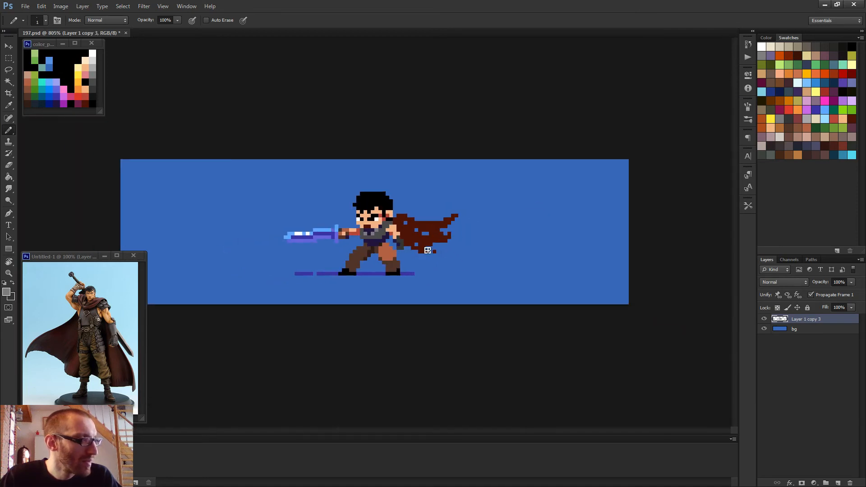
{"action": "scroll", "coordinate": [367, 238], "scroll_direction": "up", "scroll_amount": 1}
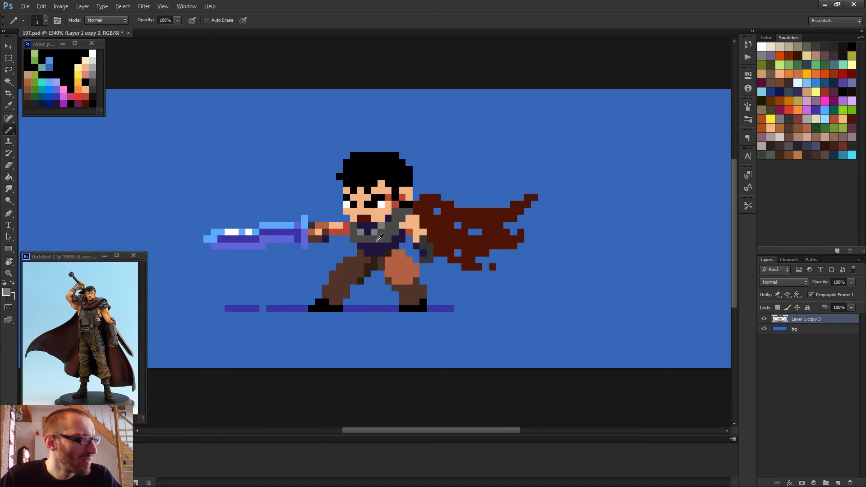
{"action": "left_click", "coordinate": [378, 229], "text": "alt"}
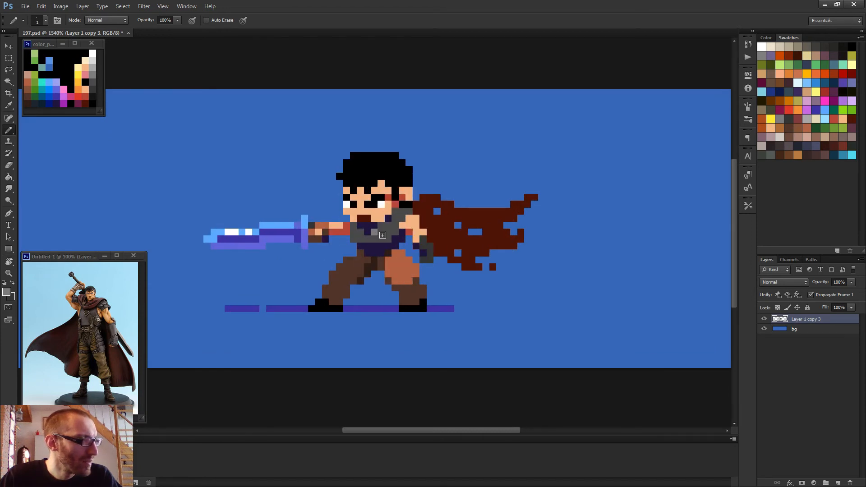
{"action": "scroll", "coordinate": [377, 229], "scroll_direction": "down", "scroll_amount": 4}
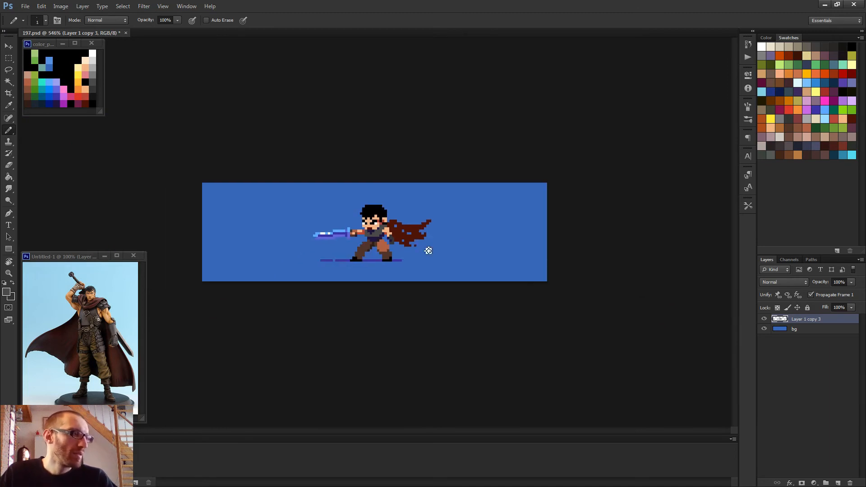
{"action": "scroll", "coordinate": [426, 249], "scroll_direction": "up", "scroll_amount": 4}
{"action": "scroll", "coordinate": [424, 208], "scroll_direction": "up", "scroll_amount": 1}
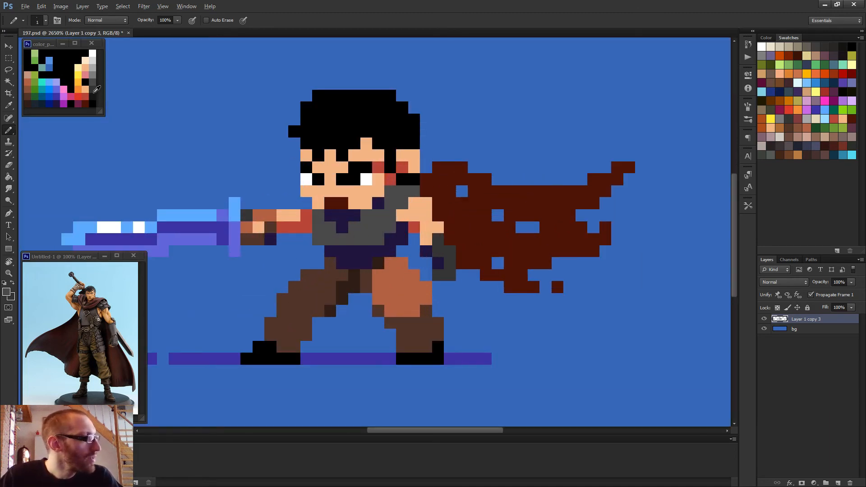
- Shade the lower, side and shoulder edges of the chest armour with dark grey from the palette image
{"action": "left_click", "coordinate": [98, 87], "text": "alt"}
{"action": "mouse_move", "coordinate": [336, 231]}
{"action": "left_mouse_down"}
{"action": "mouse_move", "coordinate": [348, 239]}
{"action": "mouse_move", "coordinate": [382, 215]}
{"action": "left_mouse_up"}
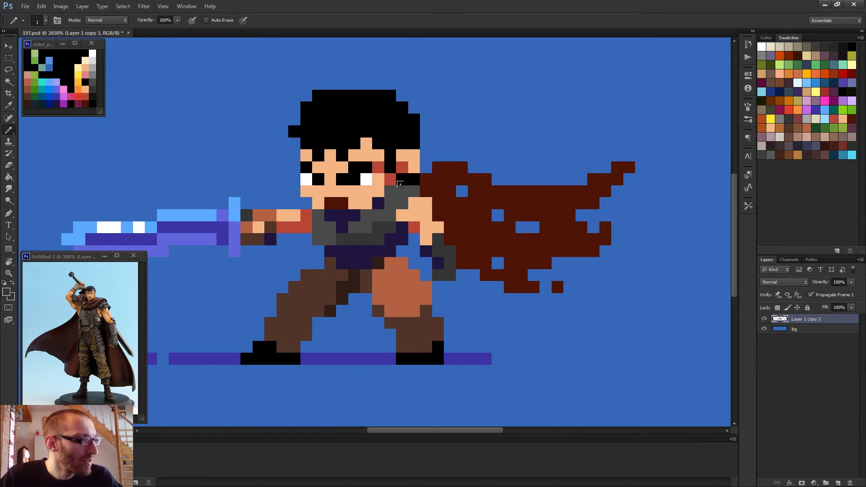
{"action": "mouse_move", "coordinate": [378, 184]}
{"action": "left_mouse_down"}
{"action": "mouse_move", "coordinate": [390, 191]}
{"action": "mouse_move", "coordinate": [390, 215]}
{"action": "mouse_move", "coordinate": [391, 205]}
{"action": "left_mouse_up"}
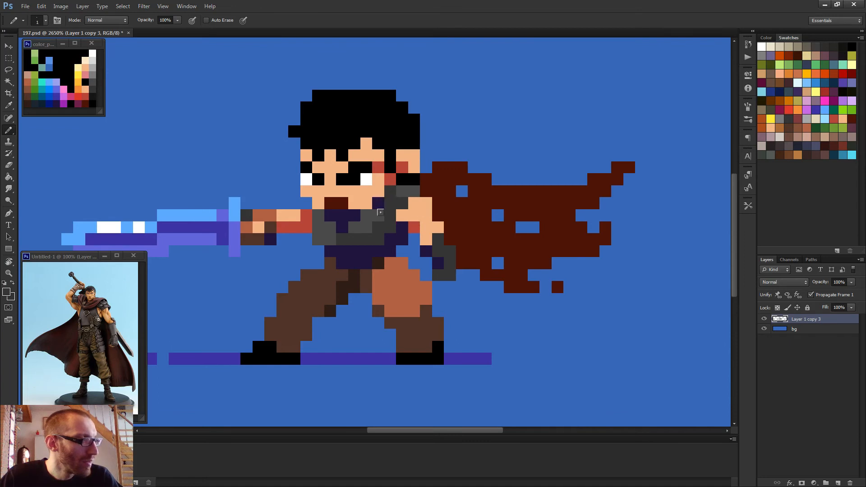
{"action": "scroll", "coordinate": [376, 209], "scroll_direction": "down", "scroll_amount": 3}
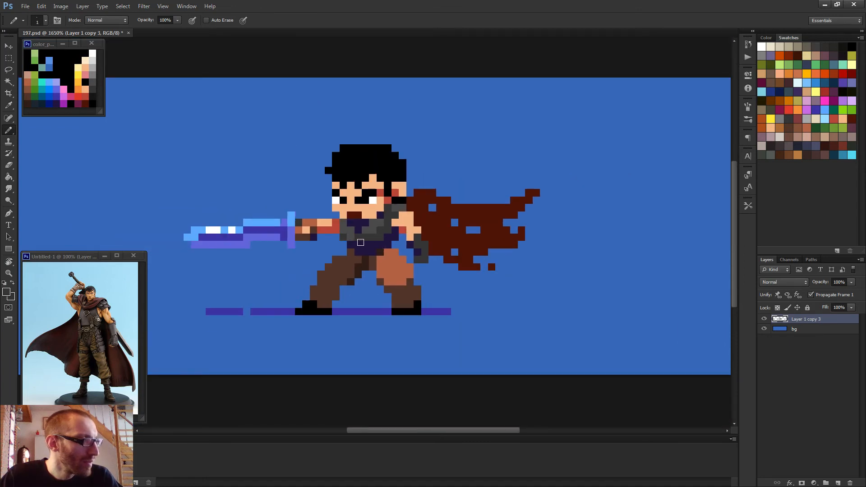
- Lighten a few pixels of the lower chest shading with the armour's lighter grey
{"action": "left_click", "coordinate": [353, 230], "text": "alt"}
{"action": "left_click", "coordinate": [351, 237]}
{"action": "left_click", "coordinate": [365, 236]}
{"action": "scroll", "coordinate": [406, 239], "scroll_direction": "down", "scroll_amount": 5}
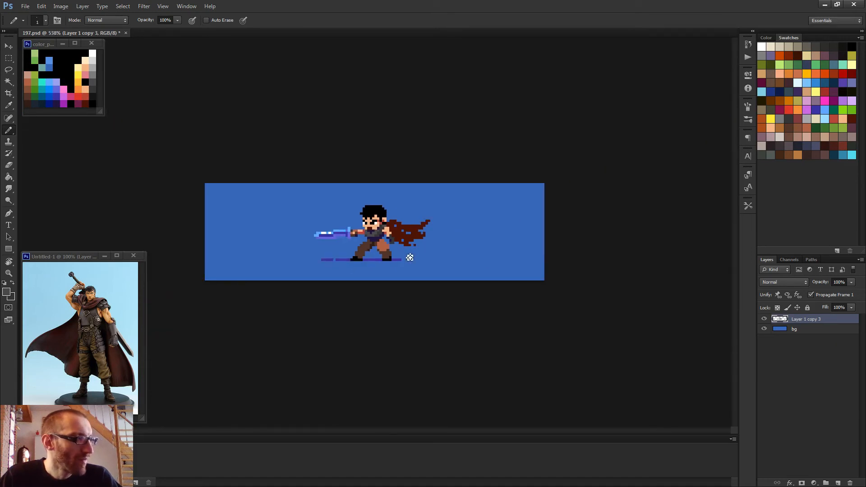
{"action": "scroll", "coordinate": [409, 254], "scroll_direction": "up", "scroll_amount": 5}
{"action": "scroll", "coordinate": [371, 236], "scroll_direction": "up", "scroll_amount": 2}
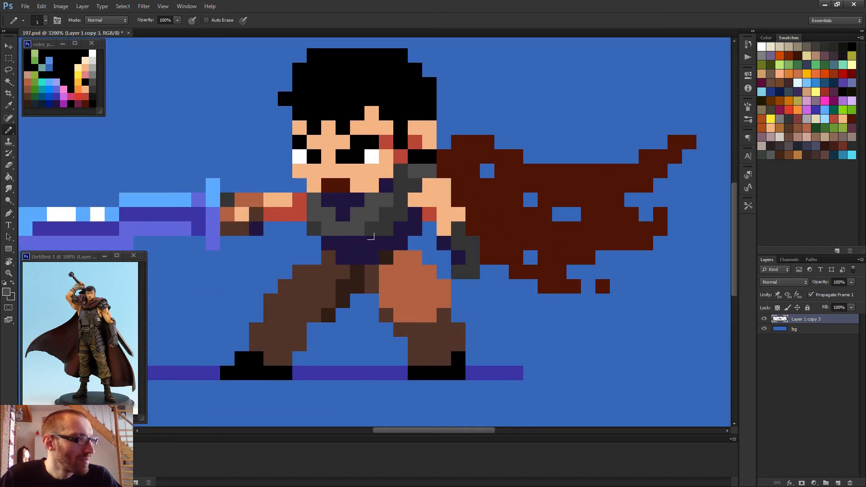
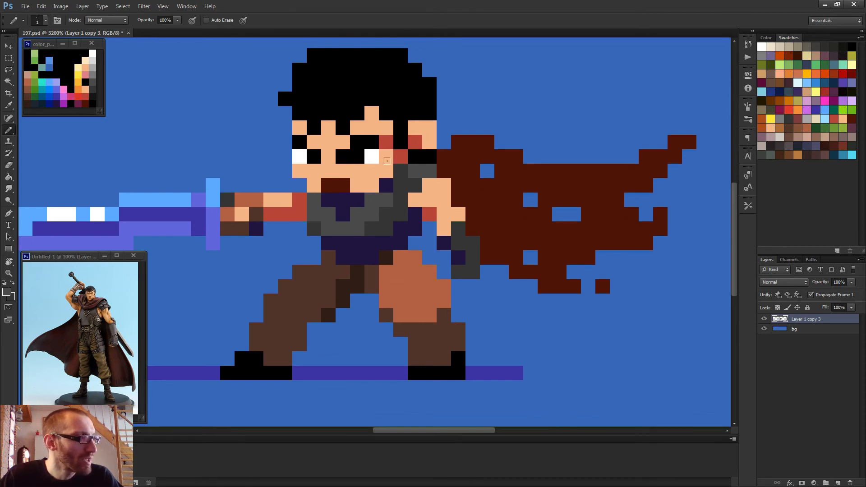
- Paint over the reddish pixel beside the rear eye with the face's skin tone
{"action": "scroll", "coordinate": [383, 171], "scroll_direction": "down", "scroll_amount": 2}
{"action": "scroll", "coordinate": [386, 171], "scroll_direction": "down", "scroll_amount": 2}
{"action": "scroll", "coordinate": [385, 170], "scroll_direction": "up", "scroll_amount": 3}
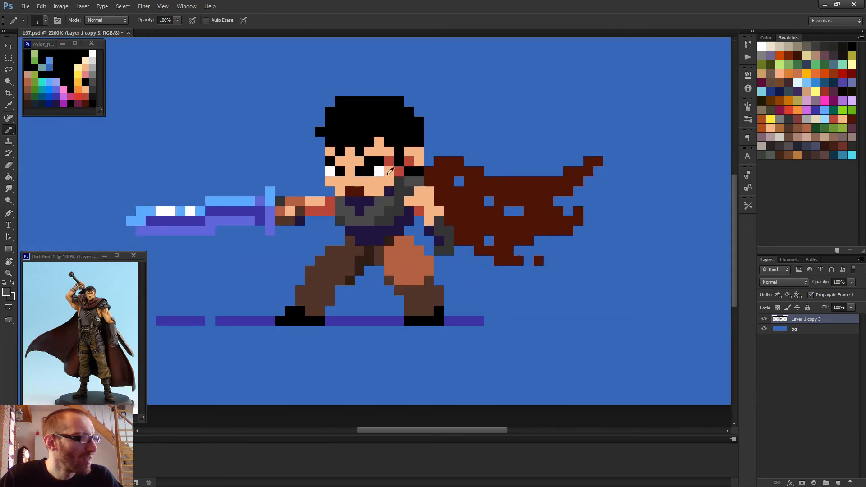
{"action": "left_click", "coordinate": [390, 172], "text": "alt"}
{"action": "scroll", "coordinate": [413, 203], "scroll_direction": "down", "scroll_amount": 2}
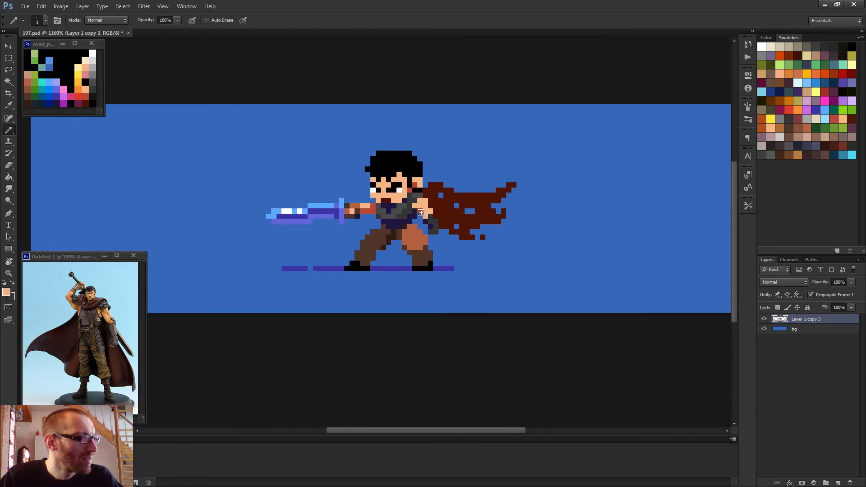
{"action": "scroll", "coordinate": [419, 212], "scroll_direction": "up", "scroll_amount": 3}
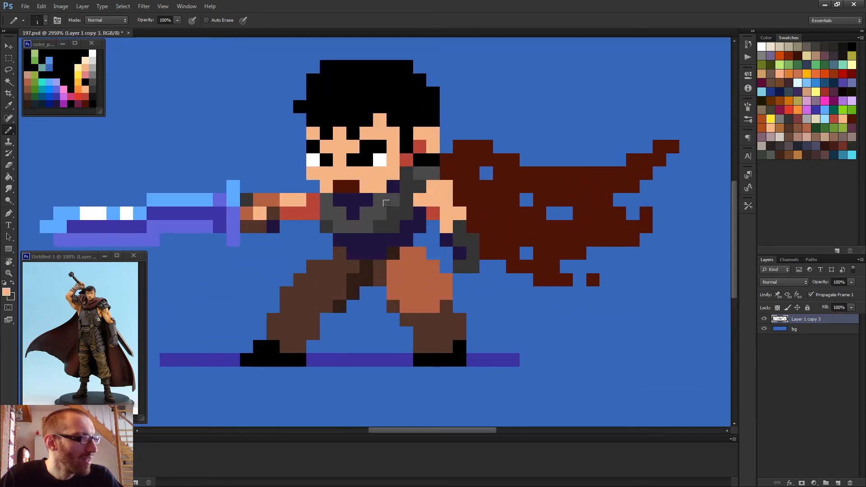
- Paint over the dark grey shading on the chest and shoulder with the armour's lighter grey
{"action": "left_click", "coordinate": [346, 219], "text": "alt"}
{"action": "left_click", "coordinate": [326, 226]}
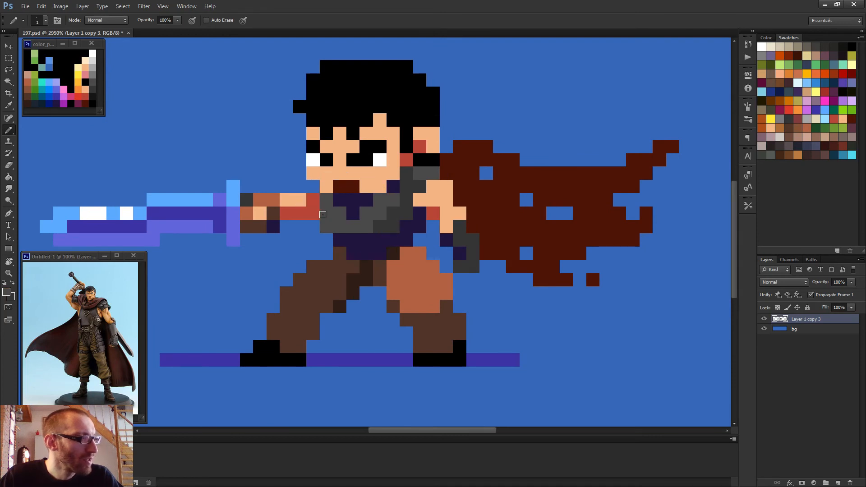
{"action": "left_click", "coordinate": [380, 226]}
{"action": "left_click", "coordinate": [394, 213]}
{"action": "left_click_drag", "start_coordinate": [406, 213], "coordinate": [406, 200]}
{"action": "left_click", "coordinate": [405, 186]}
{"action": "left_click", "coordinate": [406, 173]}
{"action": "left_click", "coordinate": [419, 186]}
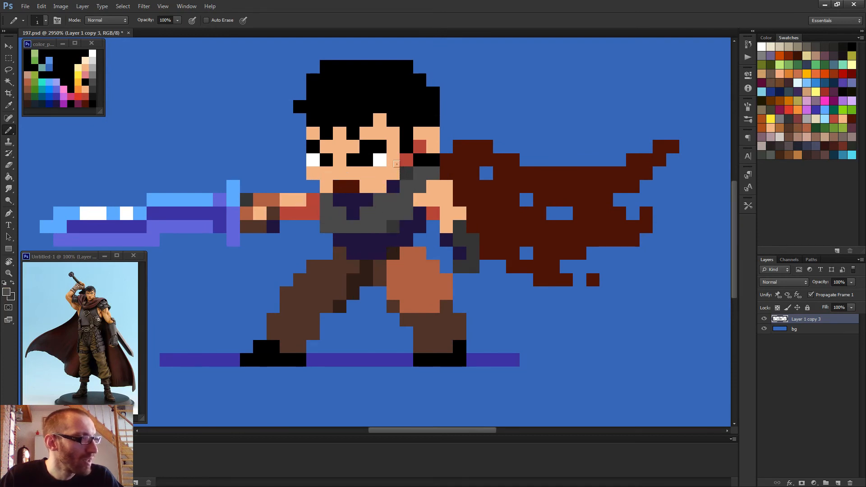
{"action": "left_click", "coordinate": [393, 227]}
- Extend the grey chest armour one pixel row down over the indigo waist
{"action": "left_click", "coordinate": [364, 248], "text": "alt"}
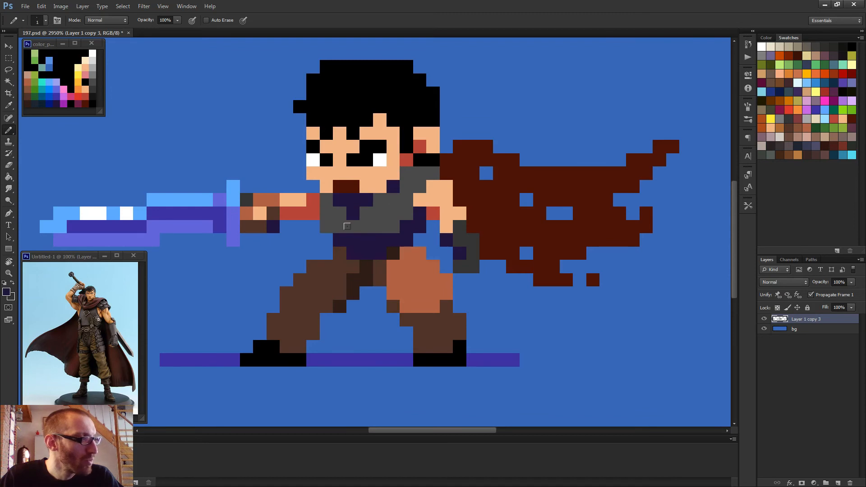
{"action": "left_click", "coordinate": [351, 221], "text": "alt"}
{"action": "left_click_drag", "start_coordinate": [353, 239], "coordinate": [367, 239]}
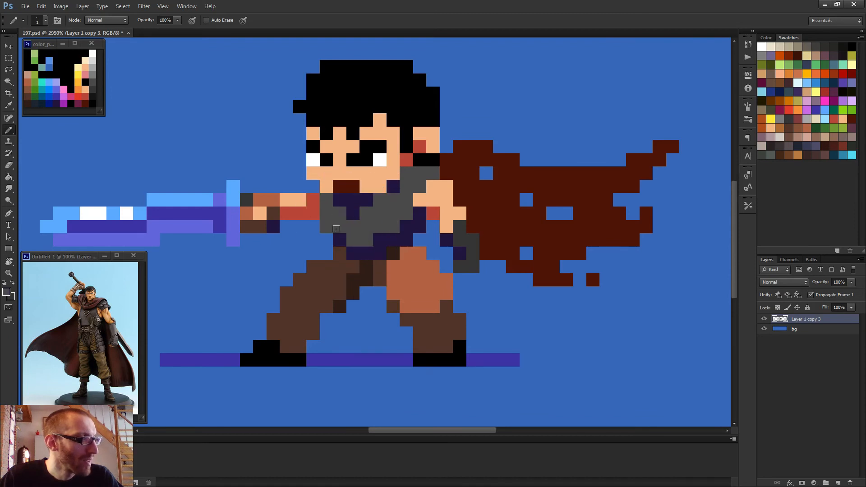
{"action": "left_click", "coordinate": [339, 239]}
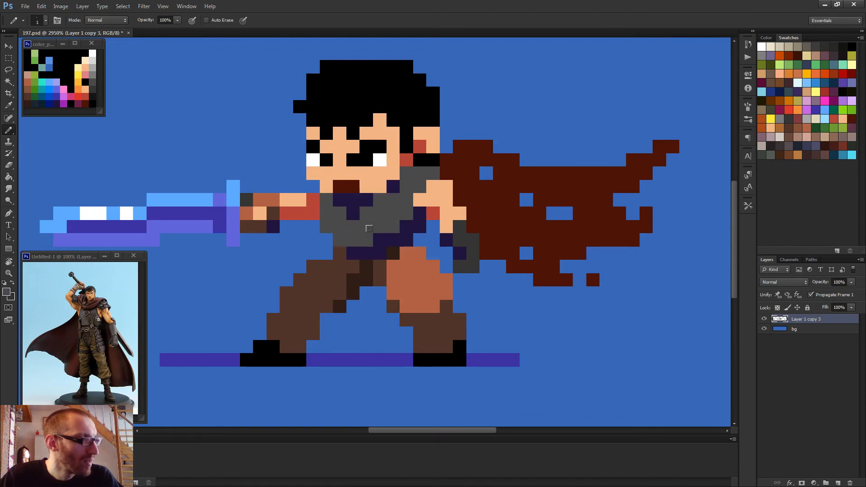
{"action": "left_click", "coordinate": [379, 240]}
{"action": "scroll", "coordinate": [369, 228], "scroll_direction": "down", "scroll_amount": 5}
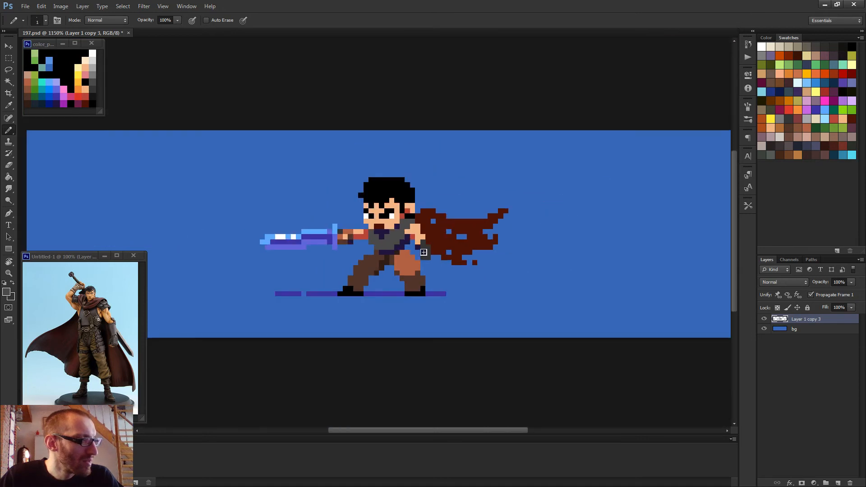
{"action": "scroll", "coordinate": [424, 252], "scroll_direction": "up", "scroll_amount": 3}
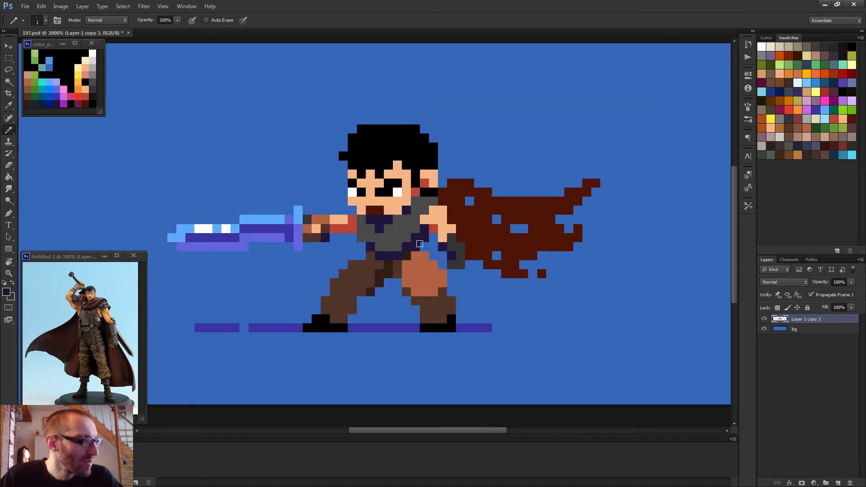
{"action": "left_click", "coordinate": [382, 244], "text": "alt"}
{"action": "left_click", "coordinate": [372, 243]}
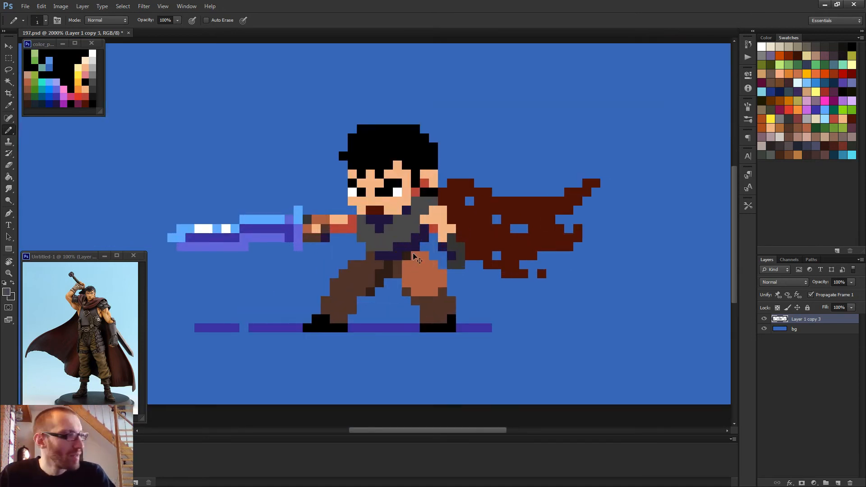
- Repaint the upper waist row below the chest armour with dark indigo
{"action": "left_click", "coordinate": [415, 257], "text": "alt"}
{"action": "left_click", "coordinate": [369, 247]}
{"action": "left_click_drag", "start_coordinate": [379, 247], "coordinate": [389, 247]}
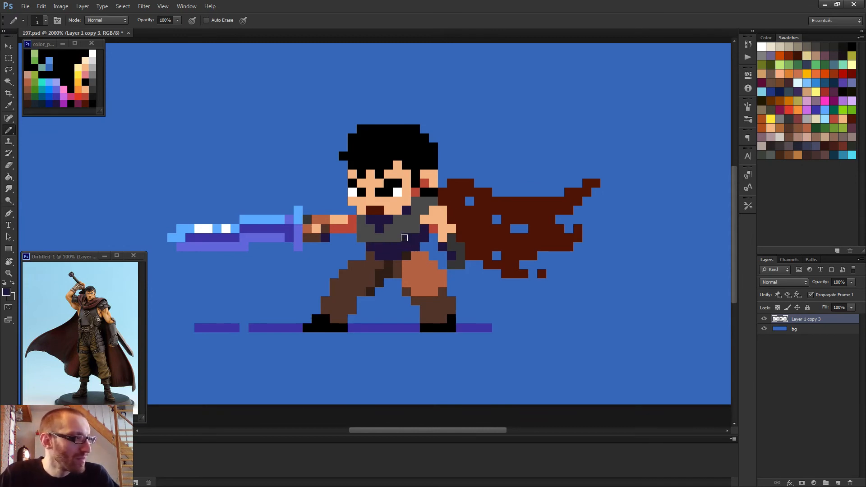
- Touch up the chest's rear edge with indigo and extend the grey armour down over the upper waist row
{"action": "left_click", "coordinate": [415, 227]}
{"action": "scroll", "coordinate": [430, 238], "scroll_direction": "down", "scroll_amount": 4}
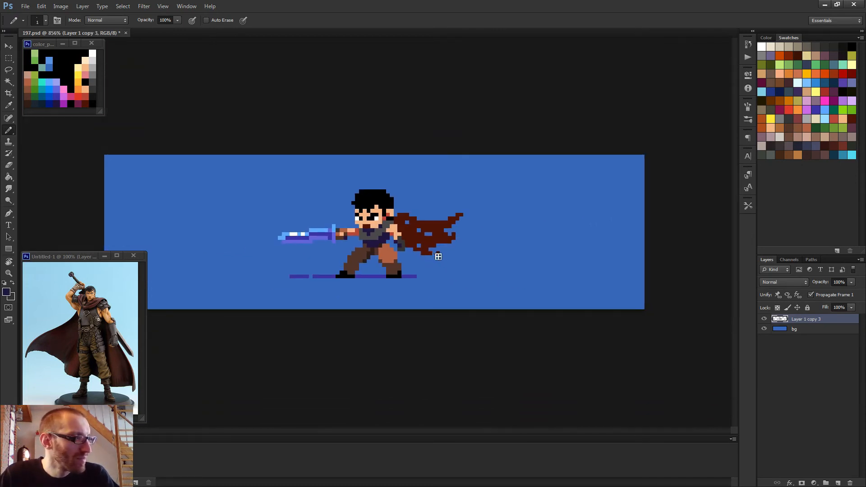
{"action": "scroll", "coordinate": [367, 231], "scroll_direction": "up", "scroll_amount": 6}
{"action": "left_click", "coordinate": [367, 231], "text": "alt"}
{"action": "left_click", "coordinate": [380, 219]}
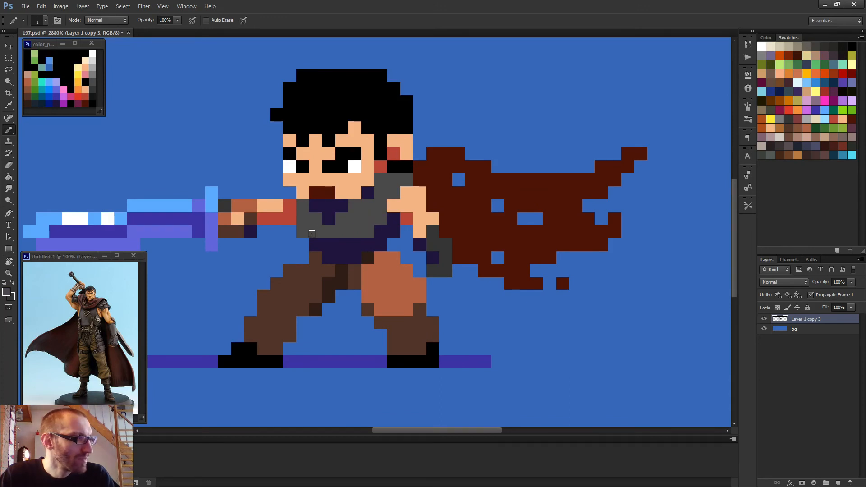
{"action": "mouse_move", "coordinate": [315, 238]}
{"action": "left_mouse_down"}
{"action": "mouse_move", "coordinate": [347, 235]}
{"action": "mouse_move", "coordinate": [310, 233]}
{"action": "mouse_move", "coordinate": [357, 233]}
{"action": "mouse_move", "coordinate": [380, 232]}
{"action": "left_mouse_up"}
{"action": "left_click", "coordinate": [315, 243]}
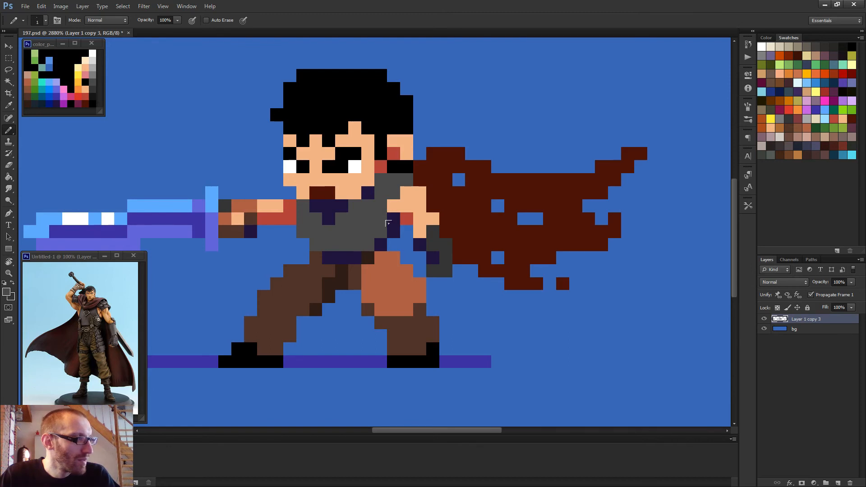
{"action": "scroll", "coordinate": [389, 223], "scroll_direction": "down", "scroll_amount": 5}
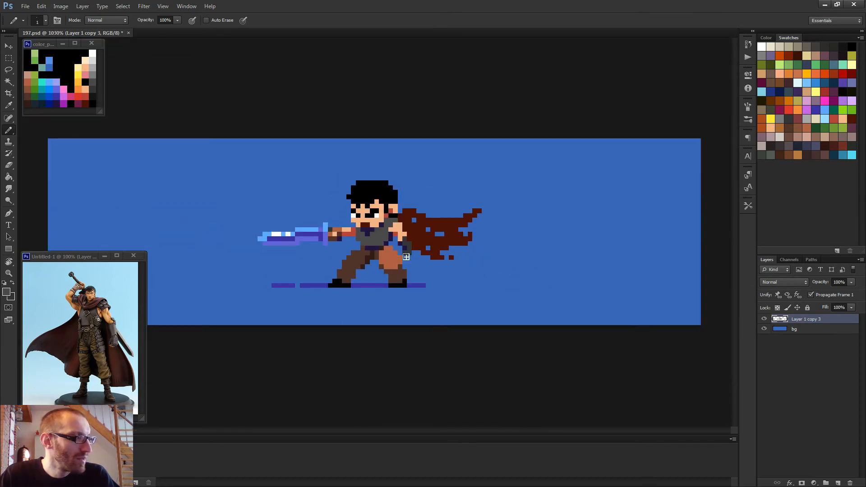
{"action": "scroll", "coordinate": [406, 256], "scroll_direction": "down", "scroll_amount": 2}
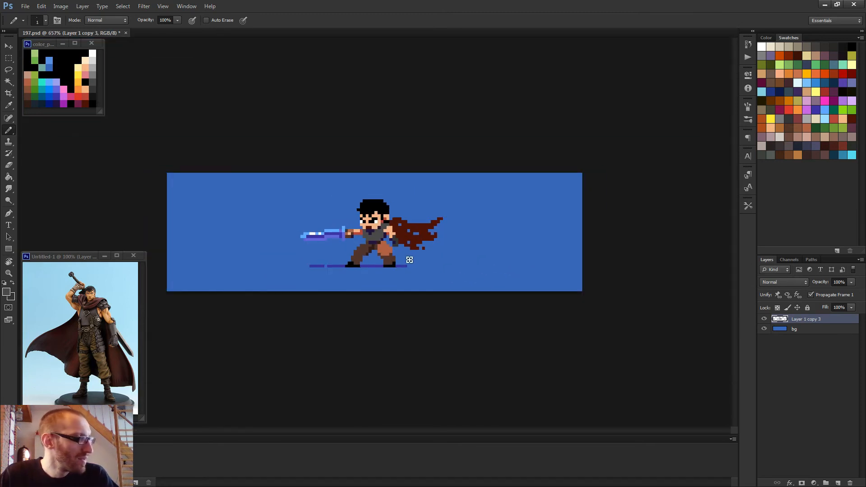
- Paint a dark brown strap diagonally across the chest armour from the rear of the waist to the front shoulder
{"action": "scroll", "coordinate": [409, 260], "scroll_direction": "up", "scroll_amount": 3}
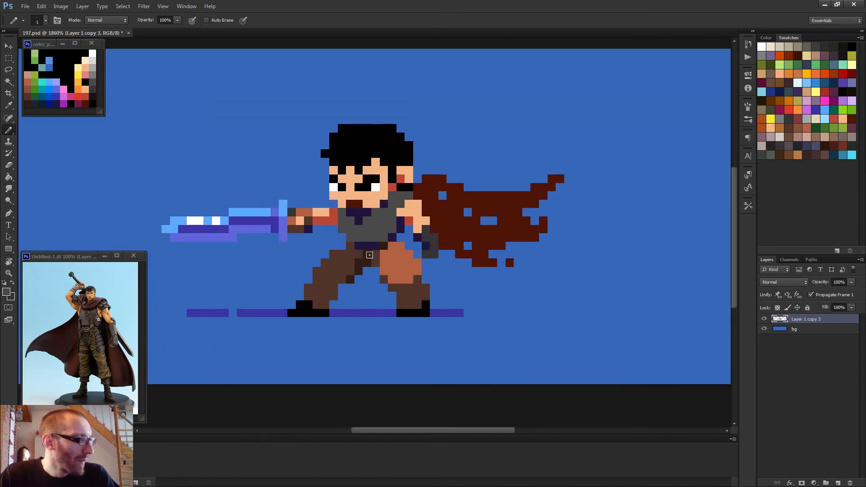
{"action": "left_click", "coordinate": [369, 254]}
{"action": "left_click", "coordinate": [374, 235]}
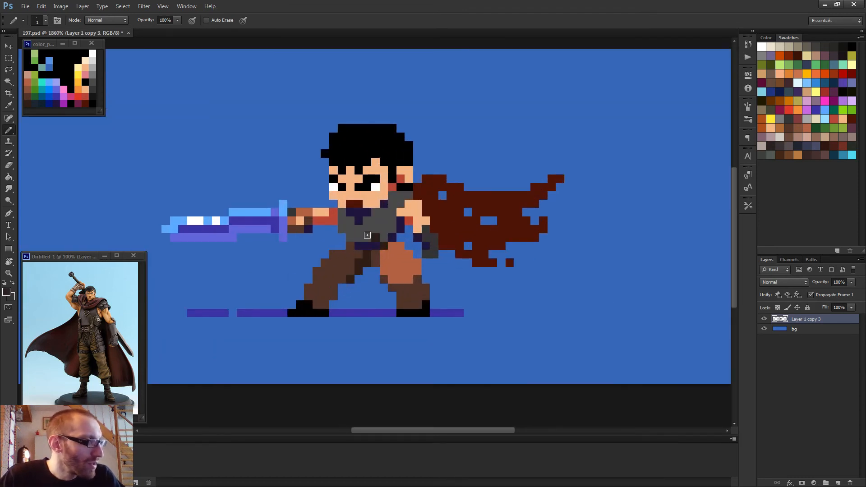
{"action": "left_click_drag", "start_coordinate": [367, 235], "coordinate": [341, 213]}
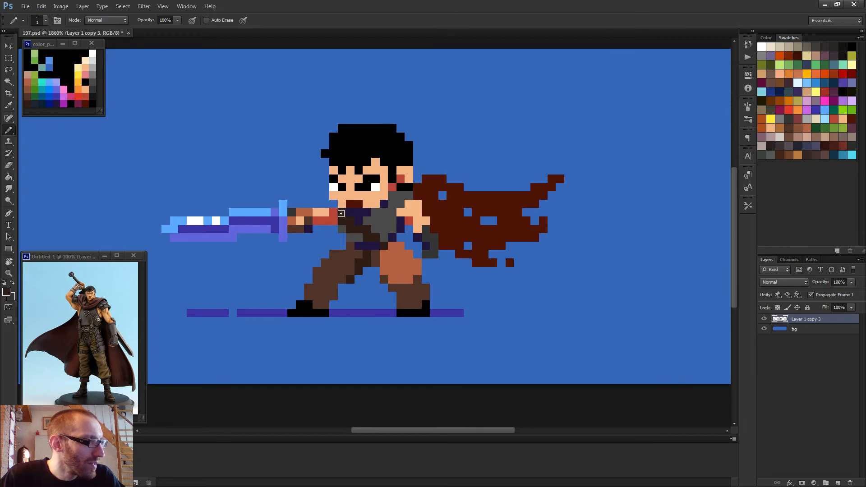
{"action": "left_click", "coordinate": [341, 214]}
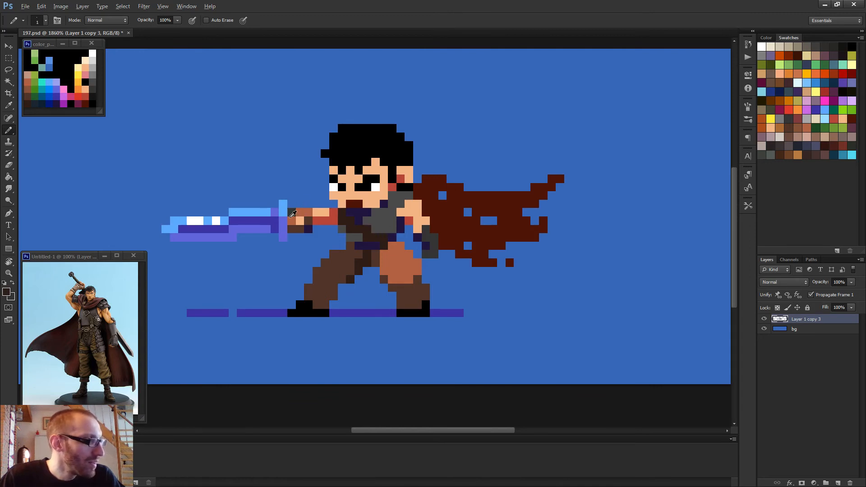
- Paint a small accent below the chest strap using the sword guard's purple and light blue
{"action": "left_click", "coordinate": [284, 224], "text": "alt"}
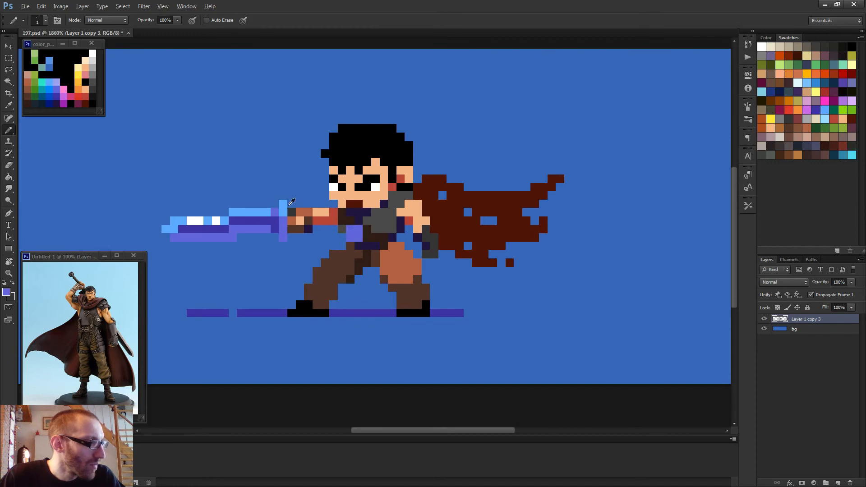
{"action": "left_click", "coordinate": [286, 206], "text": "alt"}
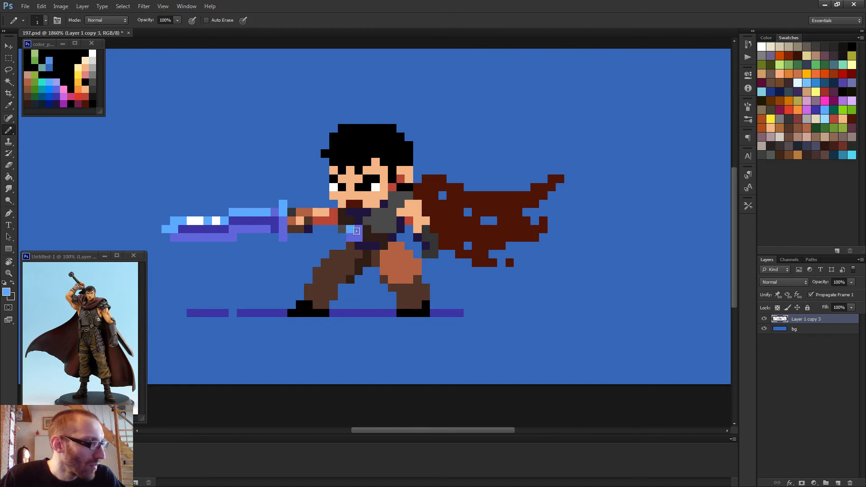
{"action": "left_click", "coordinate": [358, 236]}
{"action": "scroll", "coordinate": [351, 233], "scroll_direction": "down", "scroll_amount": 5}
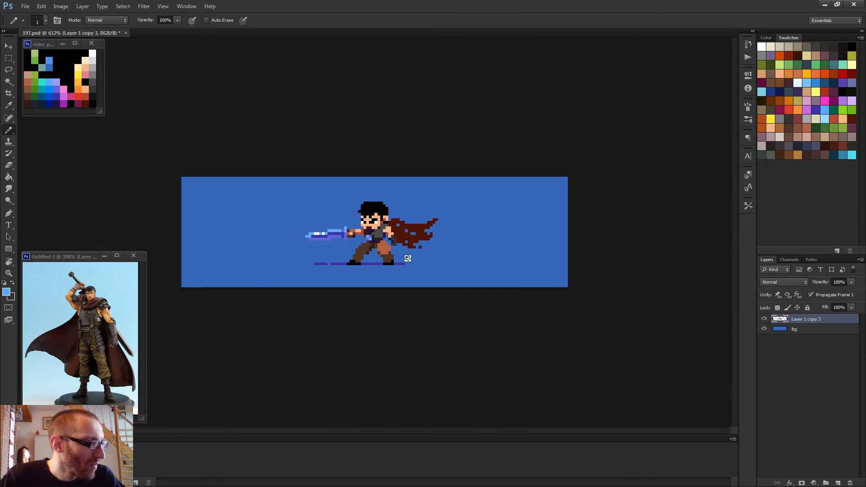
{"action": "scroll", "coordinate": [397, 257], "scroll_direction": "up", "scroll_amount": 3}
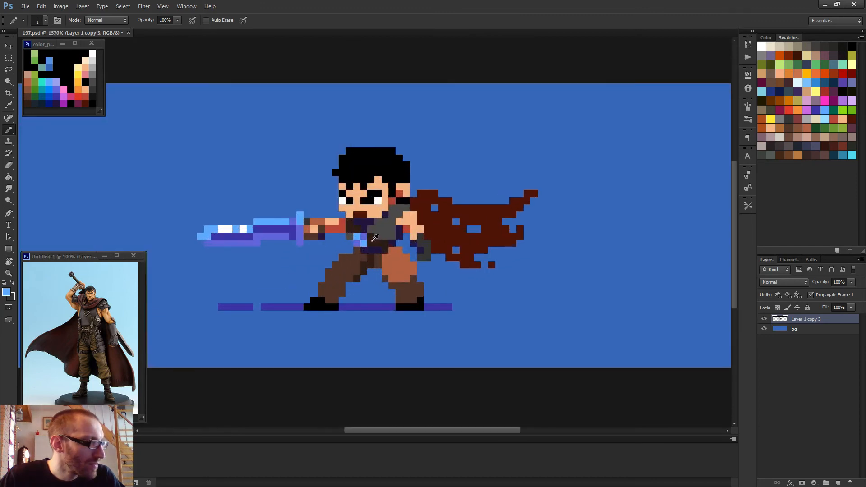
- Reshape the belt buckle on the torso with sampled armour colours, leaving a small violet block with one light-blue pixel
{"action": "left_click", "coordinate": [372, 241], "text": "alt"}
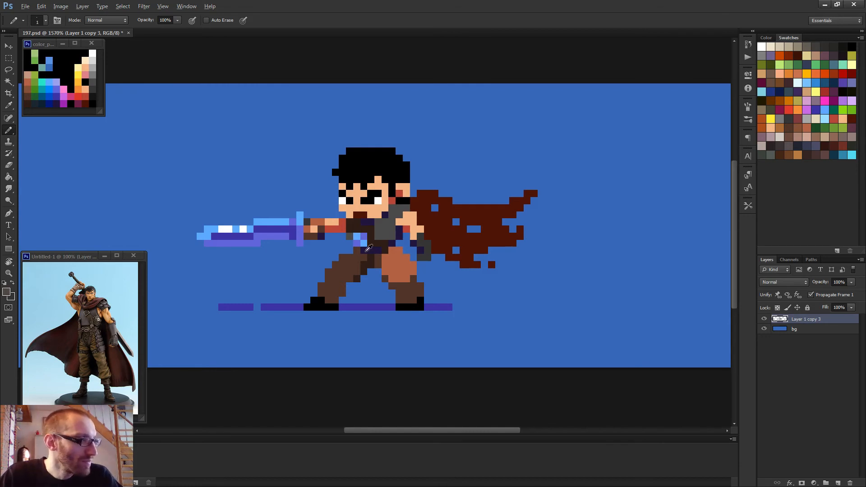
{"action": "left_click", "coordinate": [357, 245], "text": "alt"}
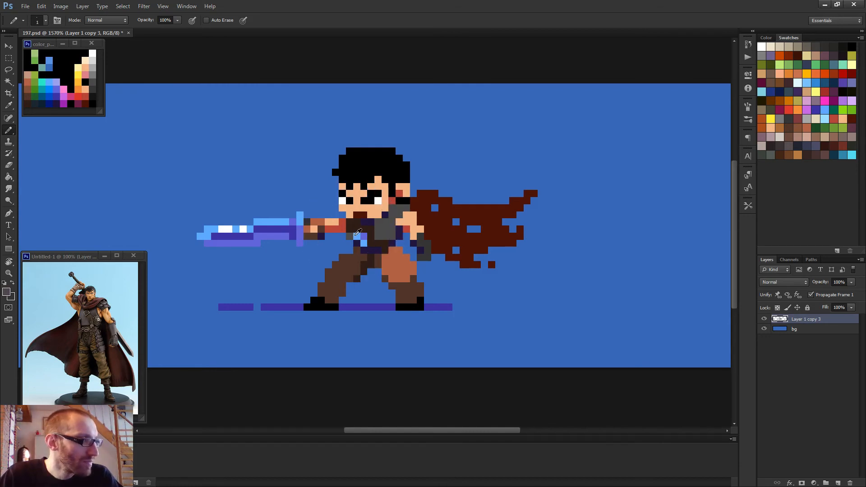
{"action": "left_click", "coordinate": [358, 231], "text": "alt"}
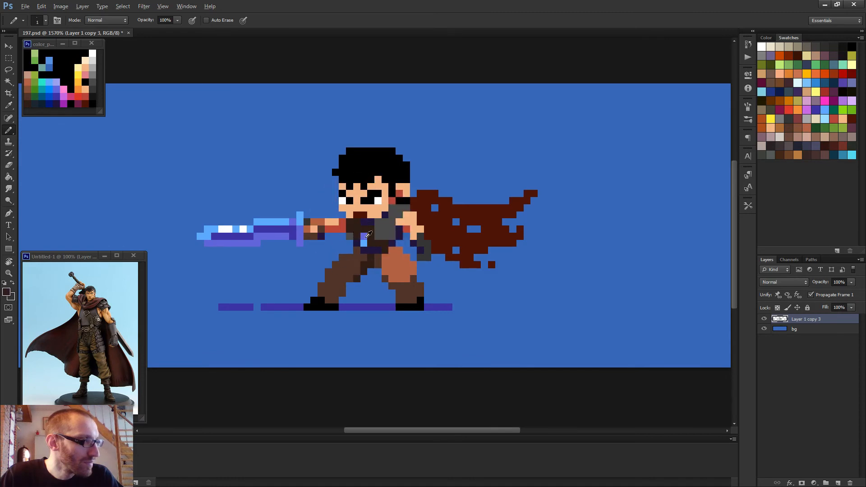
{"action": "left_click", "coordinate": [367, 236], "text": "alt"}
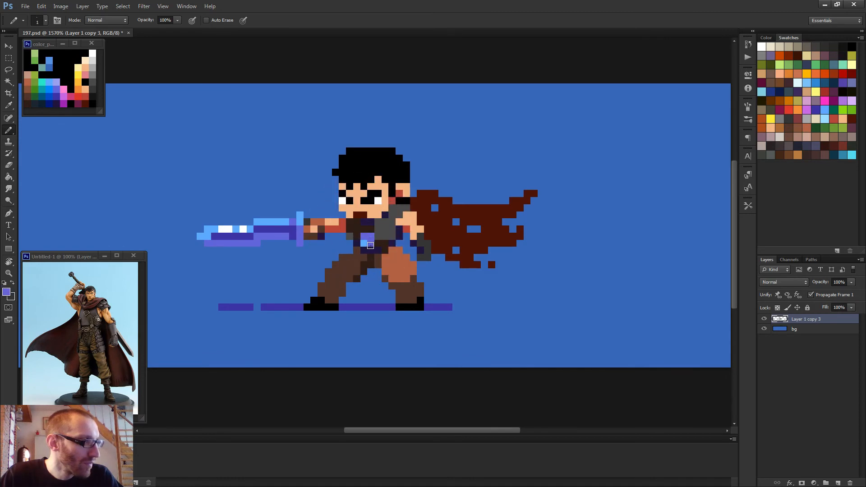
{"action": "scroll", "coordinate": [397, 239], "scroll_direction": "down", "scroll_amount": 3}
{"action": "scroll", "coordinate": [371, 242], "scroll_direction": "up", "scroll_amount": 4}
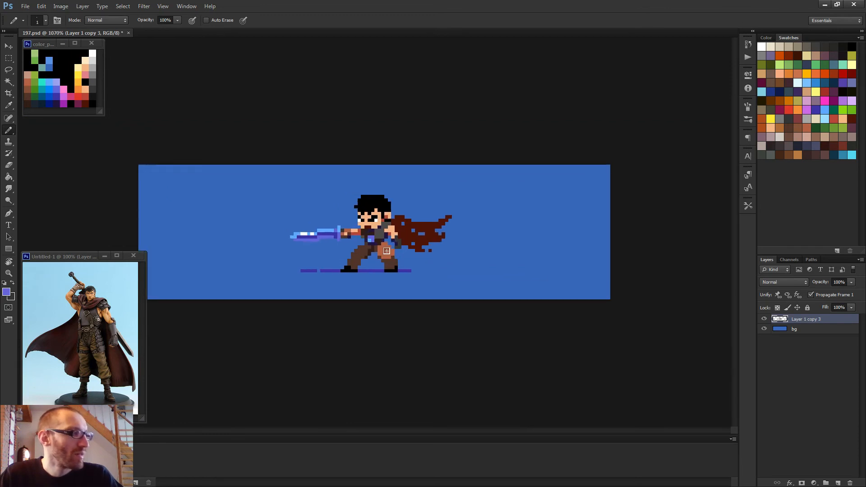
- Repaint the belt buckle pixels in an alternating light-blue and violet pattern using colours sampled from it
{"action": "left_click", "coordinate": [368, 244], "text": "alt"}
{"action": "left_click", "coordinate": [364, 236]}
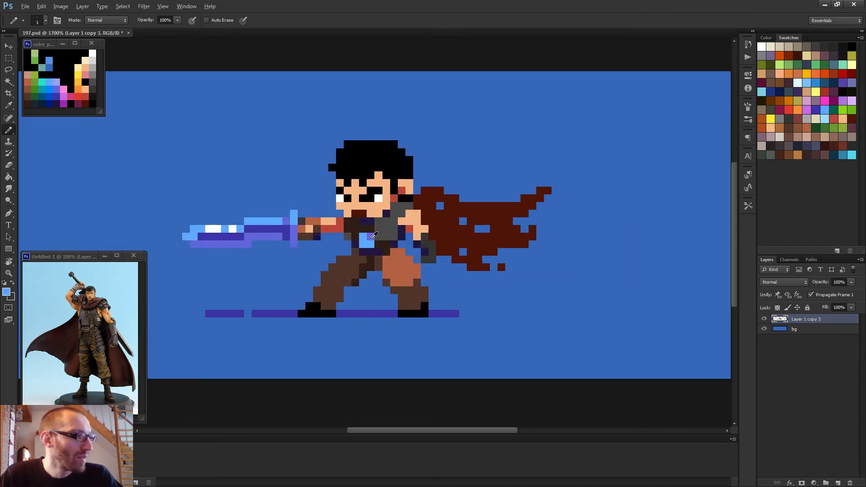
{"action": "left_click", "coordinate": [372, 236], "text": "alt"}
{"action": "left_click", "coordinate": [364, 244]}
{"action": "scroll", "coordinate": [405, 259], "scroll_direction": "down", "scroll_amount": 4}
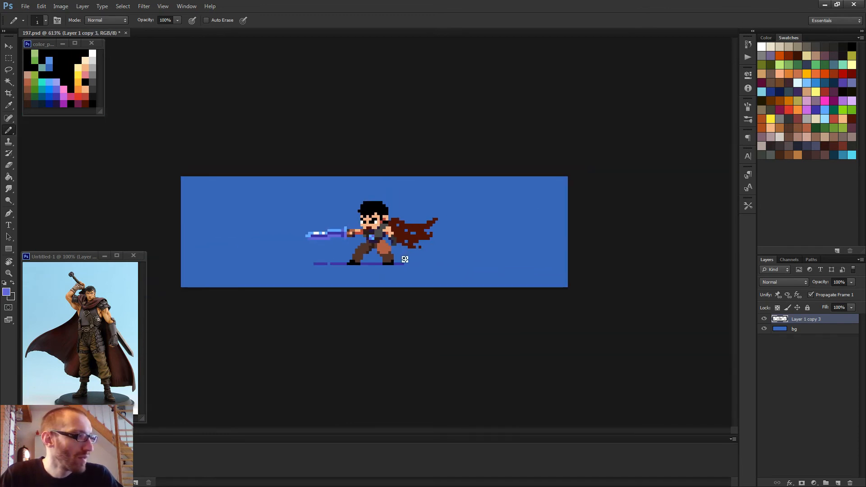
- Shade the buckle's lower sword-side pixel with sampled dark indigo
{"action": "scroll", "coordinate": [405, 259], "scroll_direction": "up", "scroll_amount": 2}
{"action": "left_click", "coordinate": [340, 235], "text": "alt"}
{"action": "left_click", "coordinate": [365, 248]}
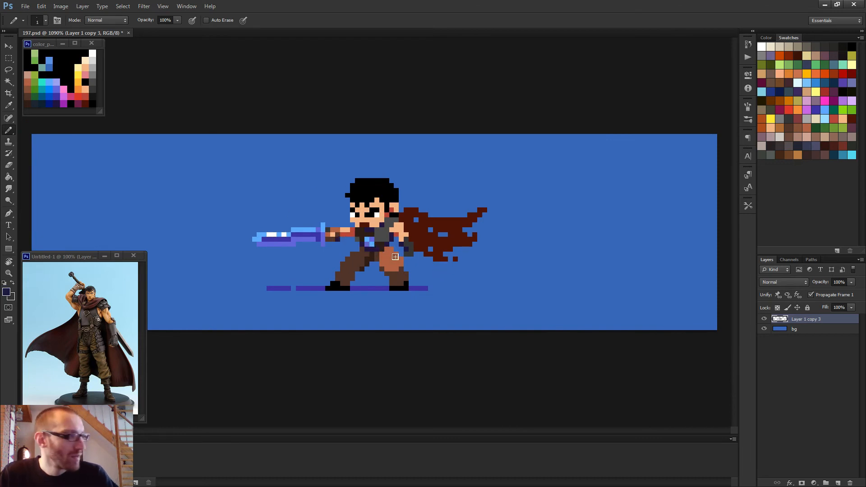
{"action": "scroll", "coordinate": [336, 244], "scroll_direction": "up", "scroll_amount": 2}
{"action": "left_click", "coordinate": [309, 235], "text": "alt"}
{"action": "left_click", "coordinate": [308, 228]}
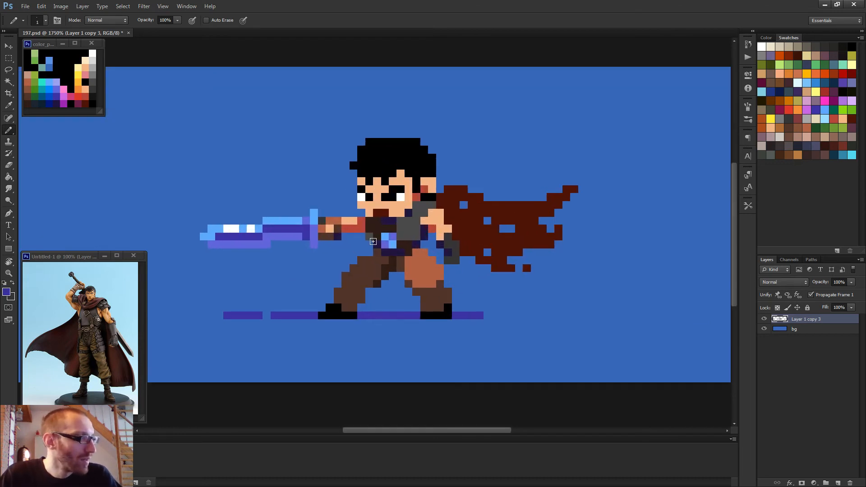
{"action": "scroll", "coordinate": [464, 277], "scroll_direction": "down", "scroll_amount": 4}
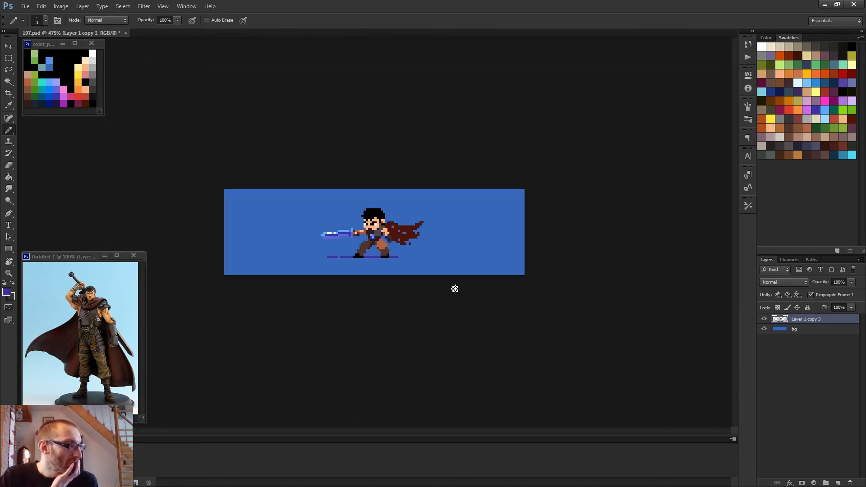
- Paint a dark brown strip across the lower part of the grey chest armour, beside the buckle
{"action": "scroll", "coordinate": [373, 235], "scroll_direction": "up", "scroll_amount": 4}
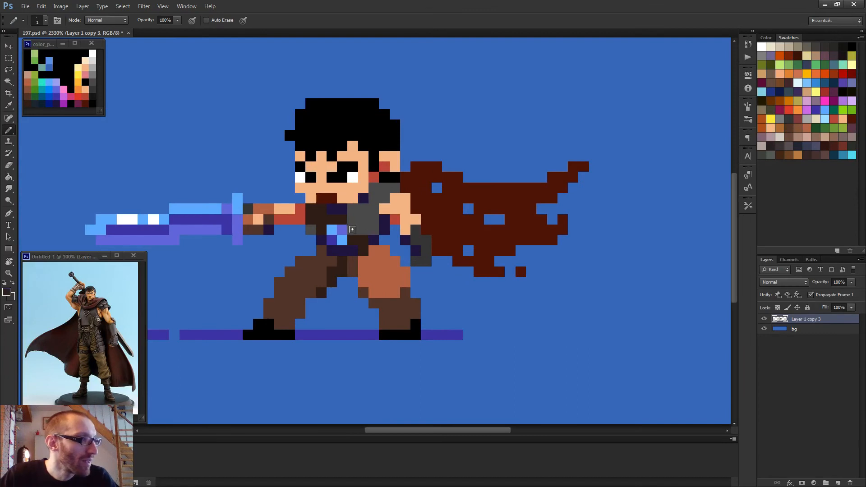
{"action": "left_click_drag", "start_coordinate": [352, 230], "coordinate": [368, 229]}
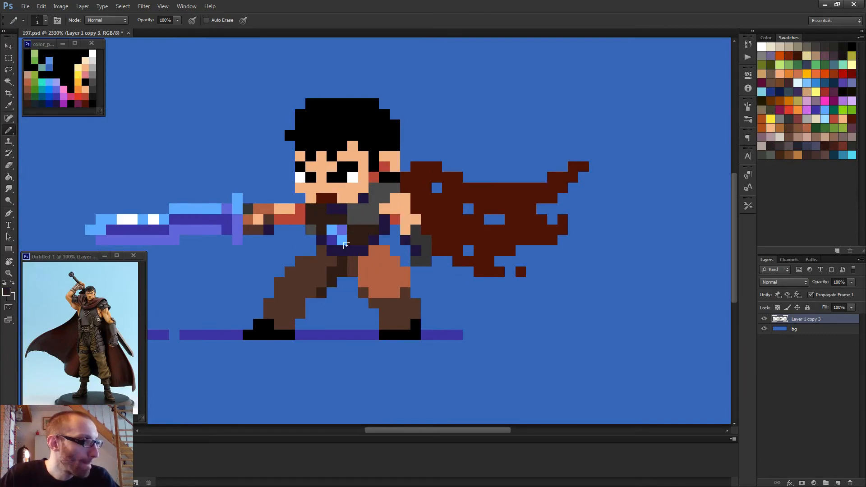
{"action": "scroll", "coordinate": [357, 246], "scroll_direction": "down", "scroll_amount": 3}
{"action": "scroll", "coordinate": [387, 270], "scroll_direction": "down", "scroll_amount": 2}
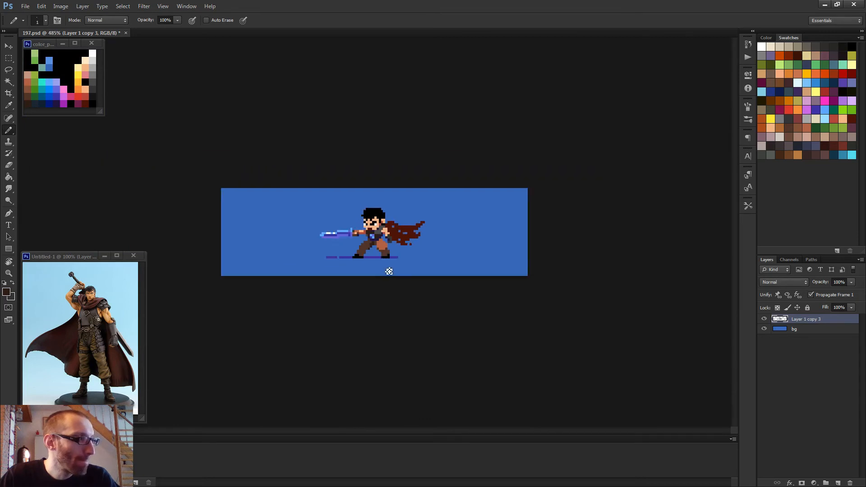
- Shade the cape-side edge of the lower torso with sampled dark navy, below the armpit
{"action": "scroll", "coordinate": [389, 271], "scroll_direction": "up", "scroll_amount": 3}
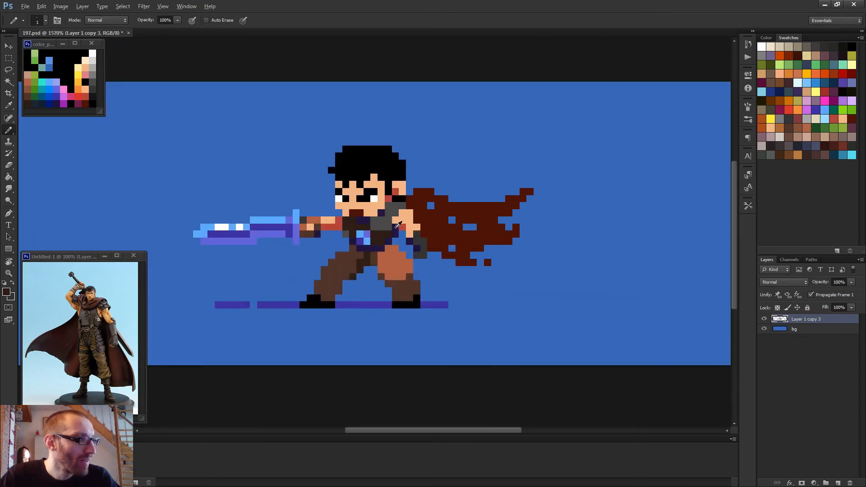
{"action": "scroll", "coordinate": [424, 252], "scroll_direction": "down", "scroll_amount": 3}
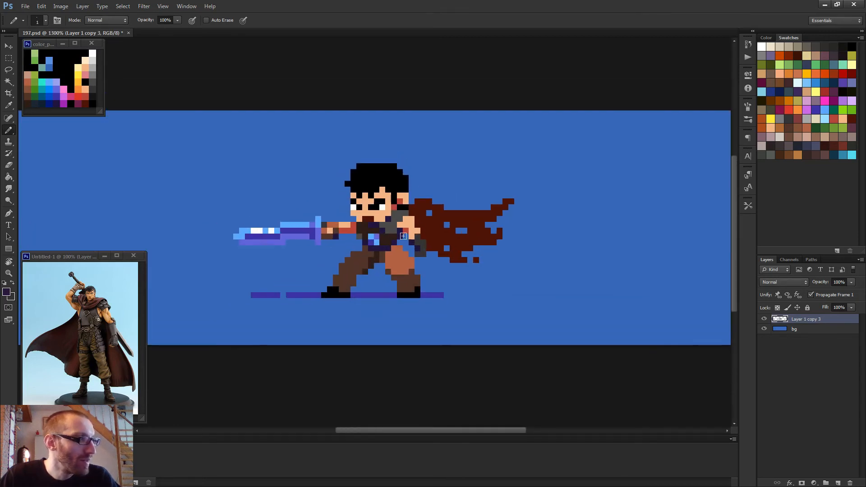
{"action": "scroll", "coordinate": [428, 268], "scroll_direction": "down", "scroll_amount": 2}
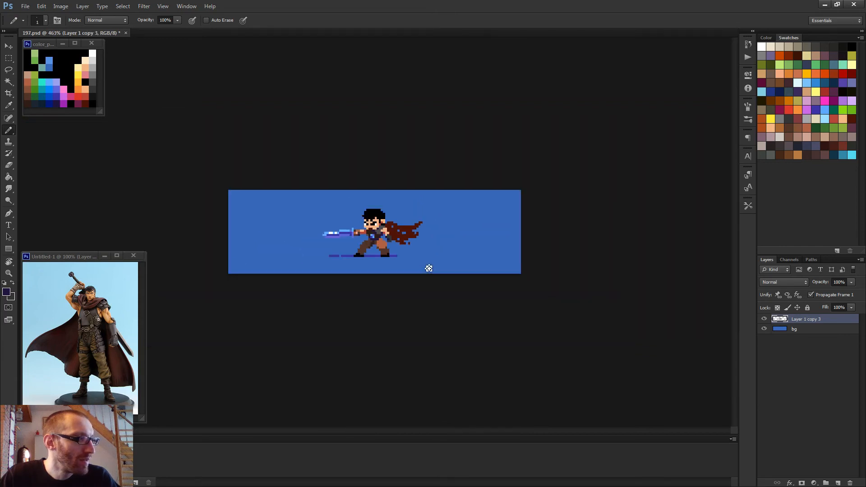
{"action": "scroll", "coordinate": [428, 269], "scroll_direction": "up", "scroll_amount": 2}
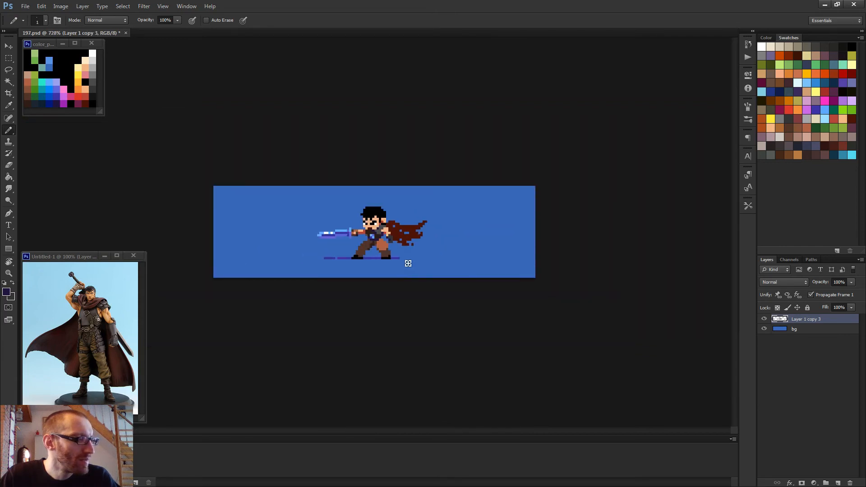
{"action": "scroll", "coordinate": [404, 262], "scroll_direction": "down", "scroll_amount": 3}
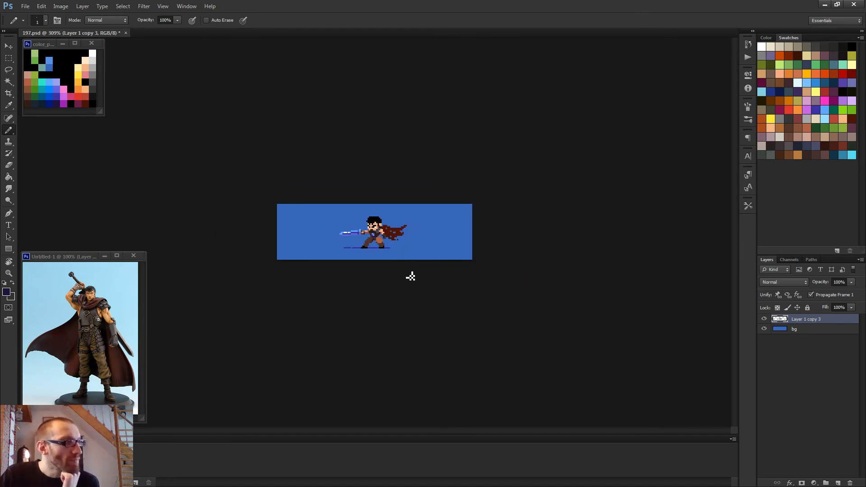
- Fill the orange-brown thigh with a more muted brown sampled from the colour palette image
{"action": "scroll", "coordinate": [410, 276], "scroll_direction": "up", "scroll_amount": 5}
{"action": "key", "text": "g"}
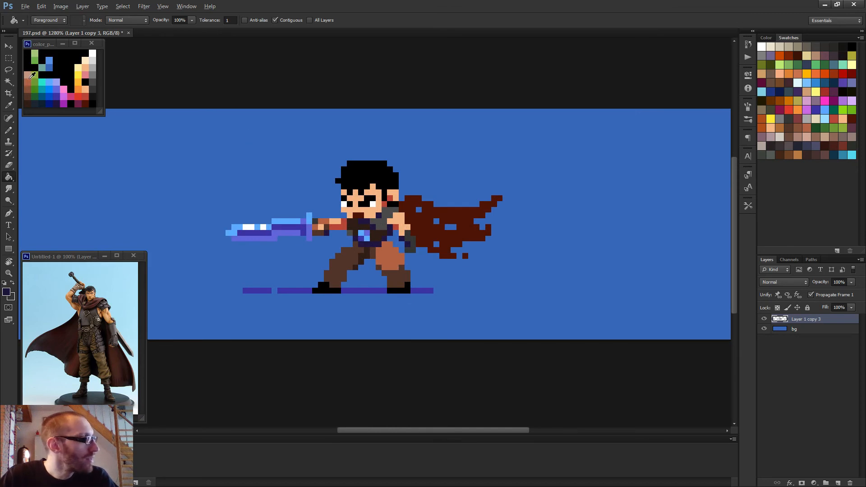
{"action": "left_click", "coordinate": [30, 92], "text": "alt"}
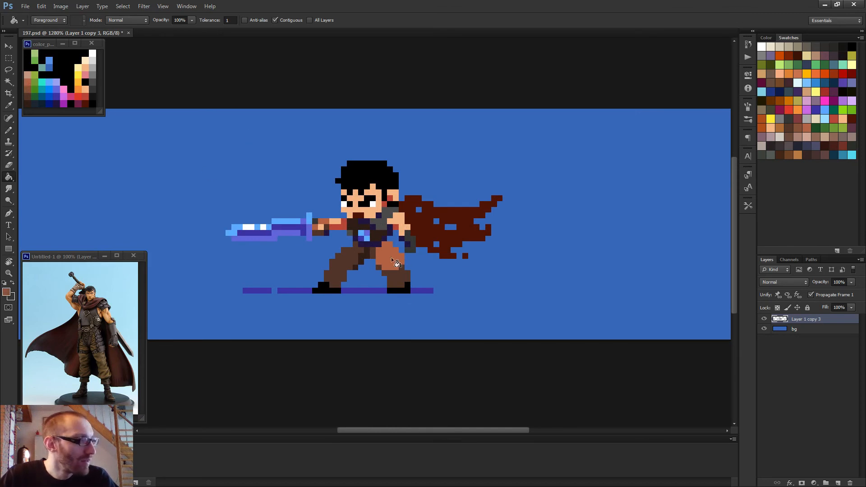
{"action": "scroll", "coordinate": [404, 267], "scroll_direction": "down", "scroll_amount": 4}
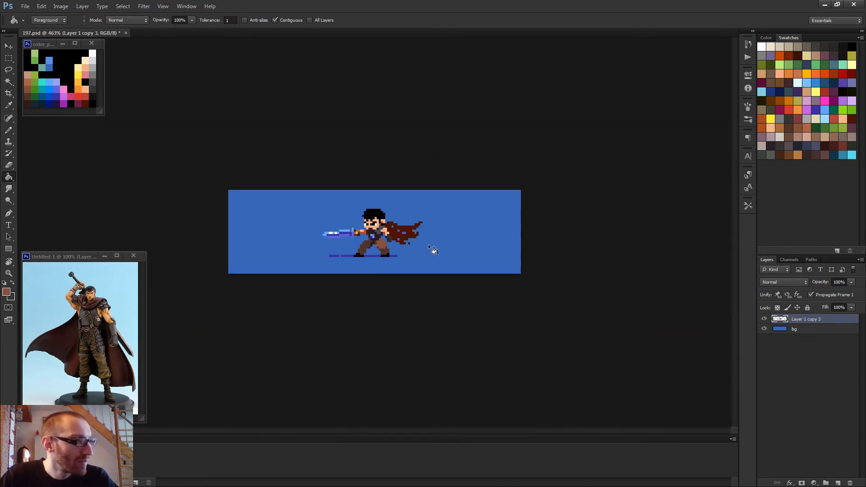
{"action": "key", "text": "b"}
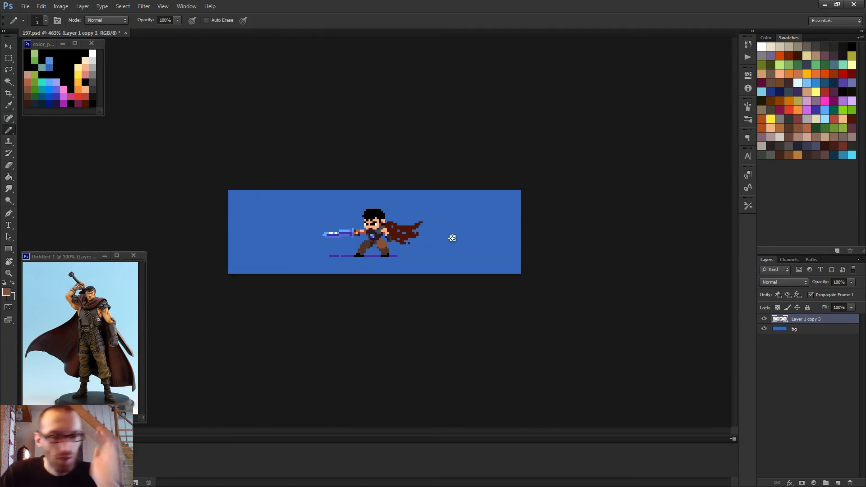
- Select the character's head, torso, sword and cape with a rectangular marquee, extending it to include the cape's lower tips
{"action": "key", "text": "m"}
{"action": "left_click_drag", "start_coordinate": [306, 191], "coordinate": [474, 241]}
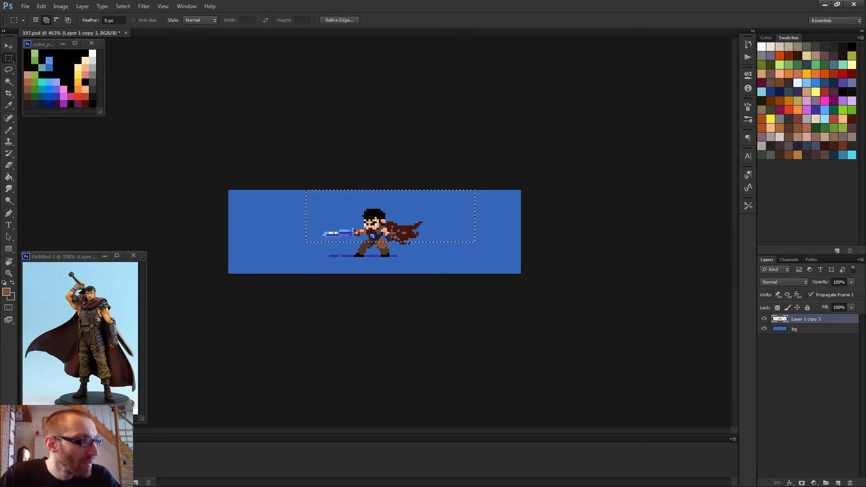
{"action": "left_click_drag", "start_coordinate": [392, 233], "coordinate": [401, 268]}
{"action": "scroll", "coordinate": [387, 243], "scroll_direction": "up", "scroll_amount": 3}
{"action": "mouse_move", "coordinate": [358, 251]}
{"action": "left_mouse_down"}
{"action": "mouse_move", "coordinate": [381, 257]}
{"action": "mouse_move", "coordinate": [357, 256]}
{"action": "left_mouse_up"}
{"action": "scroll", "coordinate": [440, 275], "scroll_direction": "down", "scroll_amount": 2}
{"action": "scroll", "coordinate": [440, 275], "scroll_direction": "down", "scroll_amount": 3}
- Nudge the selected upper body back and forth, leave it one pixel towards the cape side, and deselect
{"action": "key", "text": "v"}
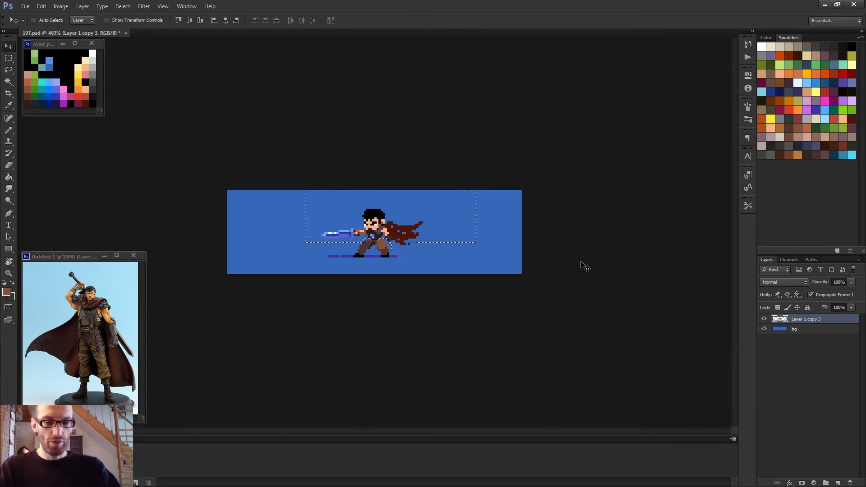
{"action": "key", "text": "Left"}
{"action": "key", "text": "Left"}
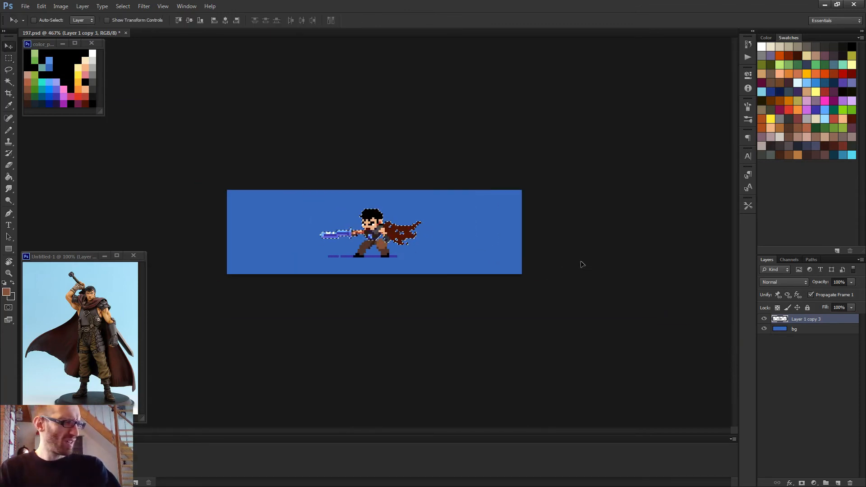
{"action": "key", "text": "Right"}
{"action": "key", "text": "Right"}
{"action": "key", "text": "Right"}
{"action": "key", "text": "Right"}
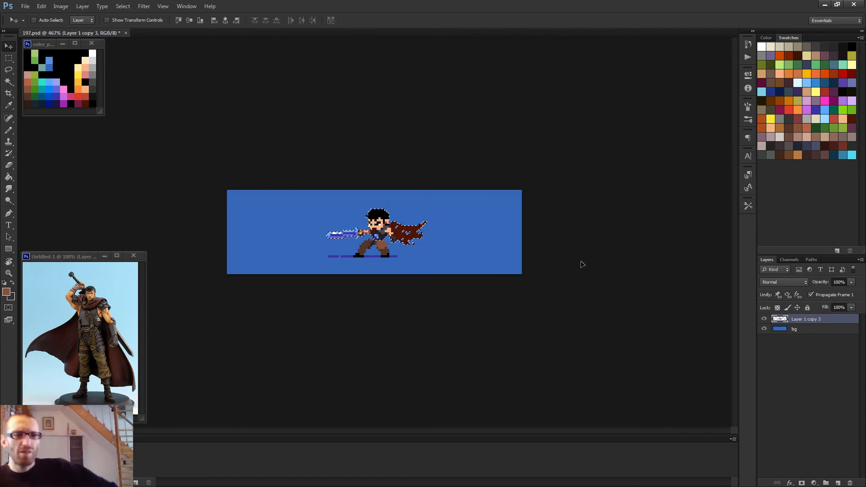
{"action": "key", "text": "Left"}
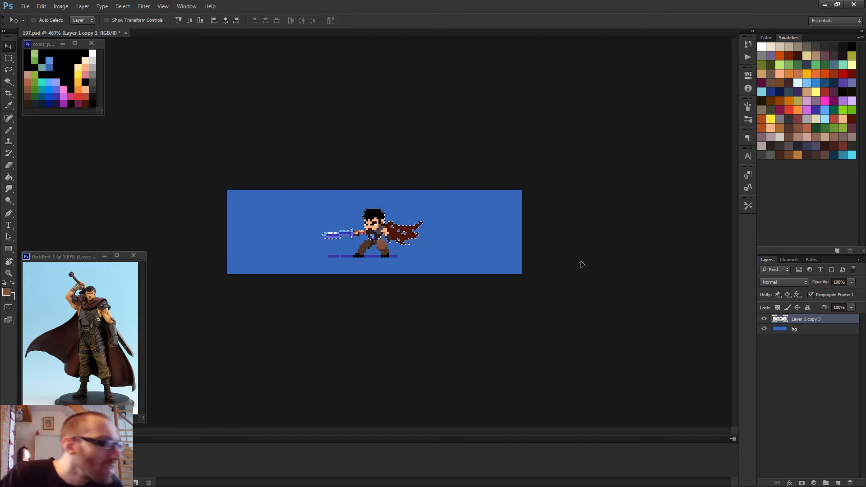
{"action": "key", "text": "Left"}
{"action": "key", "text": "Left"}
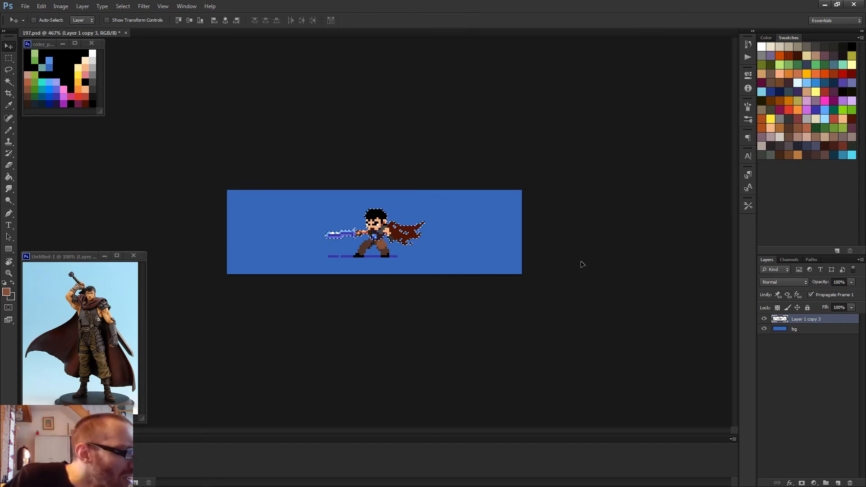
{"action": "key", "text": "ctrl+d"}
- Fill the gap at the sword-side end of the belt with browns sampled from the trousers
{"action": "key", "text": "b"}
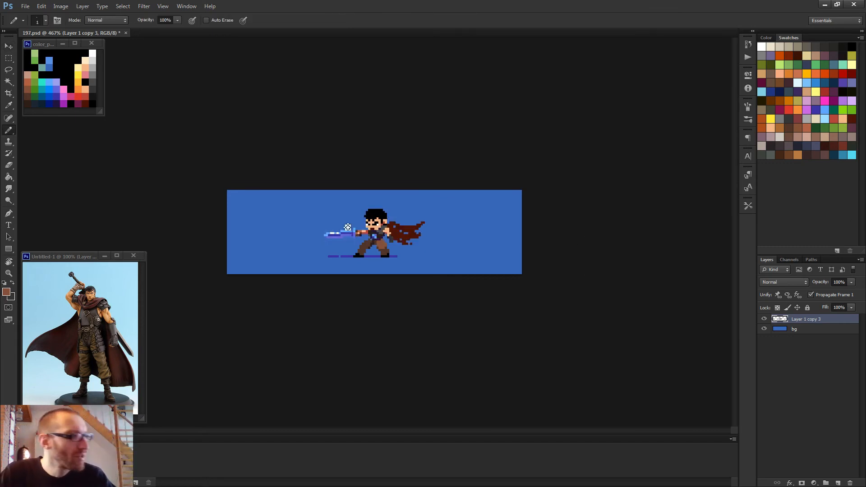
{"action": "scroll", "coordinate": [371, 237], "scroll_direction": "up", "scroll_amount": 5}
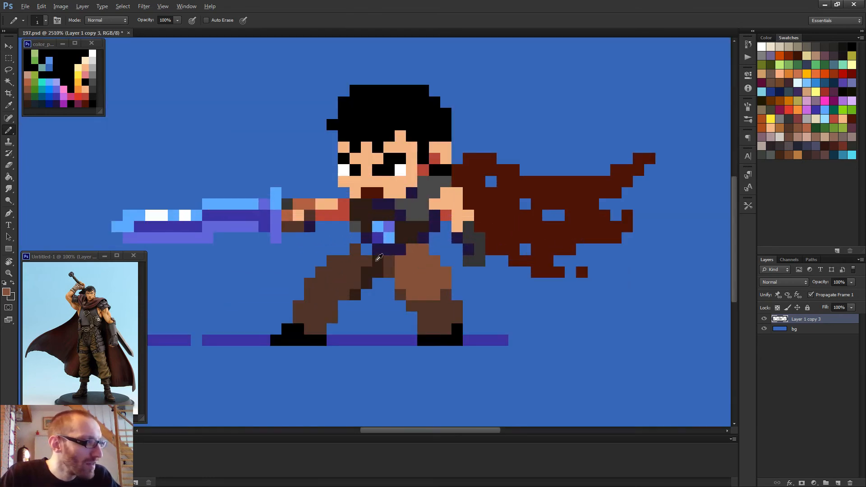
{"action": "left_click", "coordinate": [361, 255], "text": "alt"}
{"action": "left_click", "coordinate": [366, 250]}
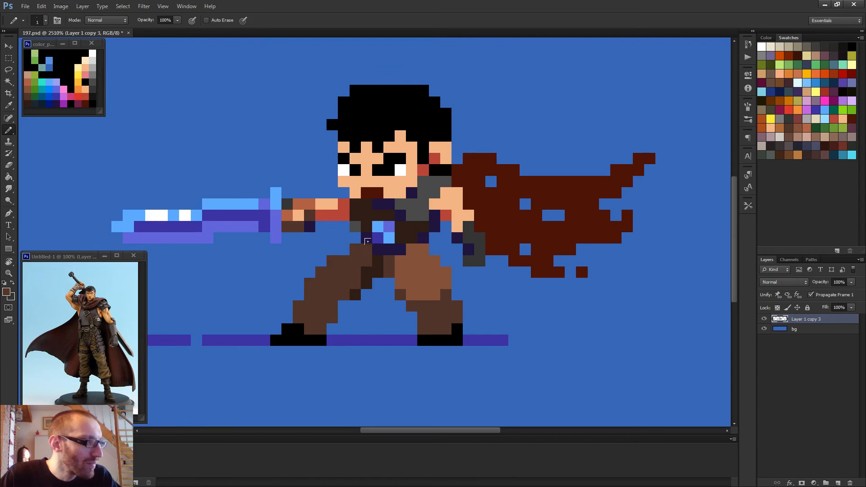
{"action": "scroll", "coordinate": [387, 265], "scroll_direction": "down", "scroll_amount": 3}
{"action": "left_click", "coordinate": [384, 266], "text": "alt"}
{"action": "left_click", "coordinate": [374, 255]}
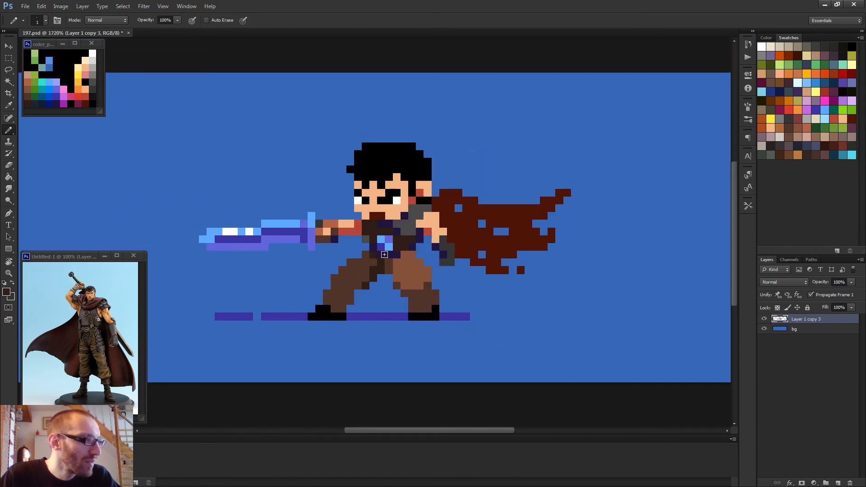
{"action": "scroll", "coordinate": [385, 255], "scroll_direction": "down", "scroll_amount": 6}
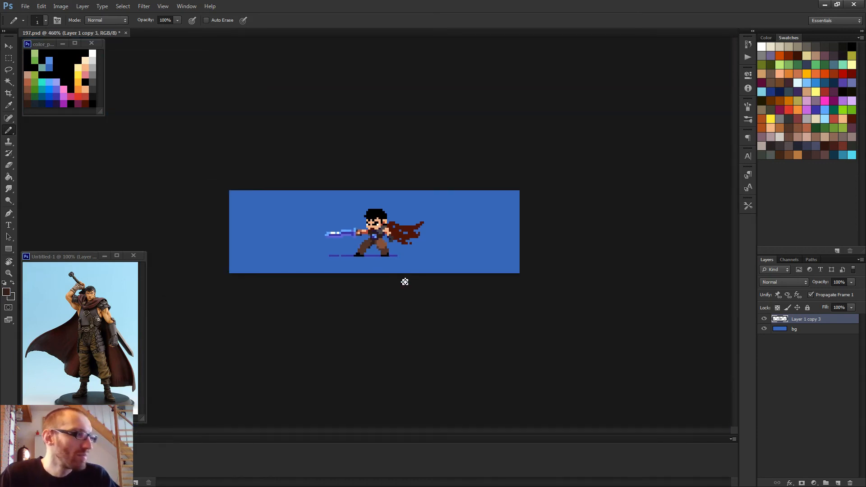
- Recolour the dark navy shading pixels on the belt, chest armour and cape-side arm guard to black
{"action": "scroll", "coordinate": [380, 242], "scroll_direction": "up", "scroll_amount": 6}
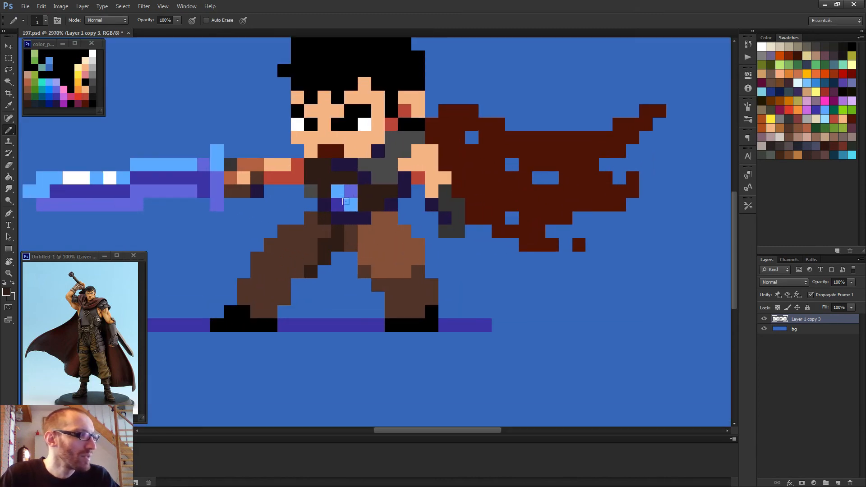
{"action": "left_click", "coordinate": [325, 191], "text": "alt"}
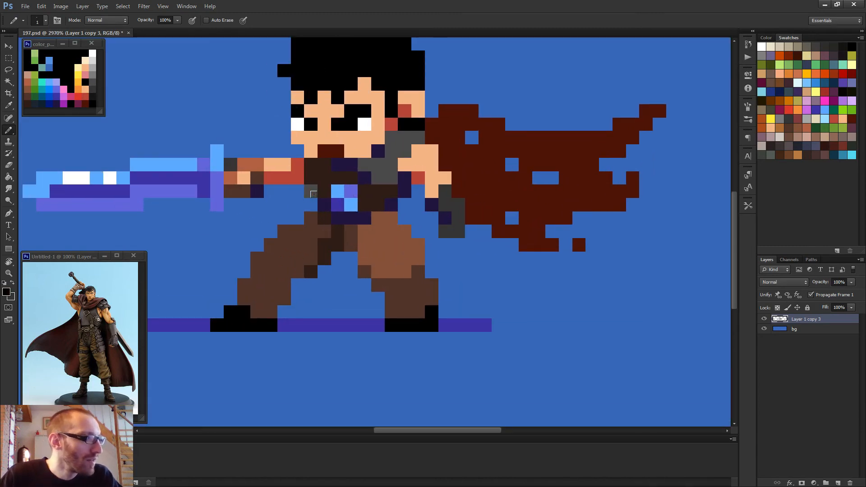
{"action": "mouse_move", "coordinate": [325, 205]}
{"action": "left_mouse_down"}
{"action": "mouse_move", "coordinate": [371, 201]}
{"action": "mouse_move", "coordinate": [397, 180]}
{"action": "mouse_move", "coordinate": [395, 170]}
{"action": "mouse_move", "coordinate": [430, 193]}
{"action": "mouse_move", "coordinate": [417, 192]}
{"action": "mouse_move", "coordinate": [445, 218]}
{"action": "left_mouse_up"}
{"action": "left_click", "coordinate": [405, 177]}
{"action": "left_click", "coordinate": [364, 177]}
{"action": "left_click_drag", "start_coordinate": [352, 165], "coordinate": [338, 165]}
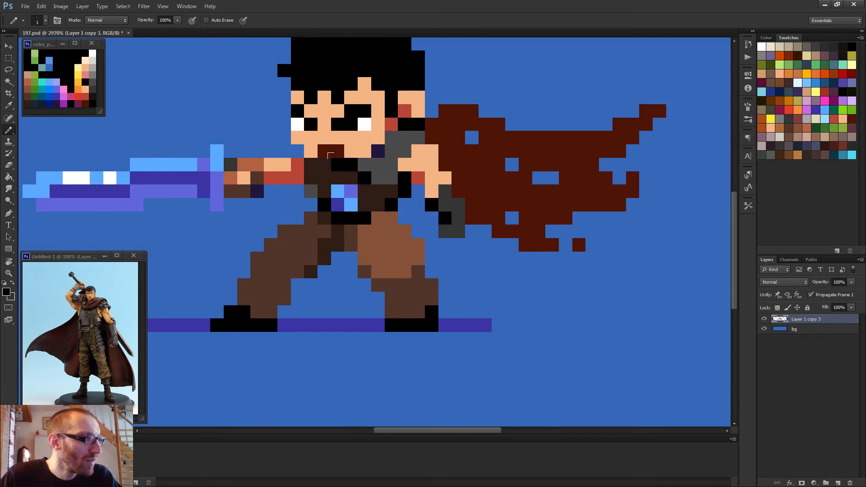
{"action": "scroll", "coordinate": [415, 241], "scroll_direction": "down", "scroll_amount": 9}
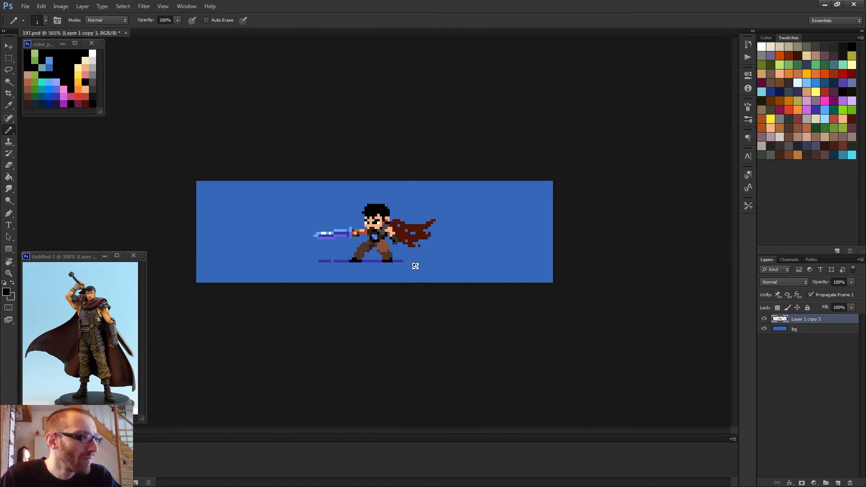
{"action": "scroll", "coordinate": [413, 267], "scroll_direction": "down", "scroll_amount": 1}
- Try highlights on the chest armour on both sides of the buckle, using the medium brown sampled from the trousers
{"action": "scroll", "coordinate": [408, 268], "scroll_direction": "up", "scroll_amount": 6}
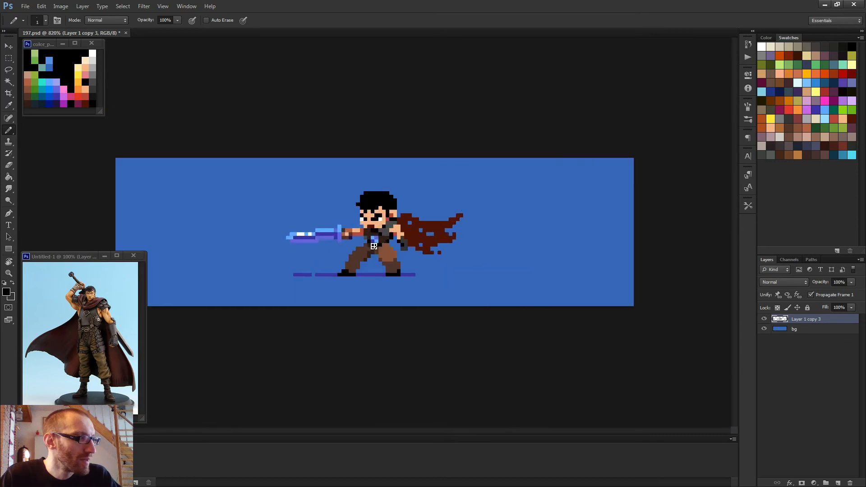
{"action": "left_click", "coordinate": [425, 311], "text": "alt"}
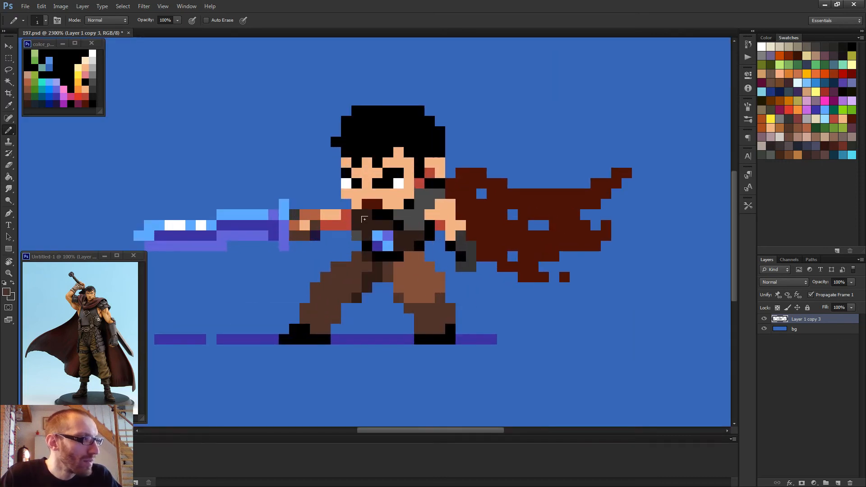
{"action": "left_click_drag", "start_coordinate": [371, 221], "coordinate": [362, 227]}
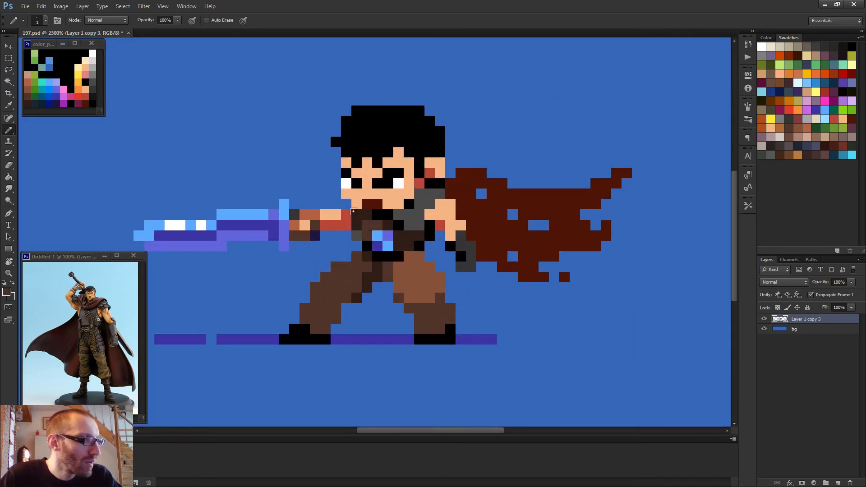
{"action": "left_click", "coordinate": [408, 235]}
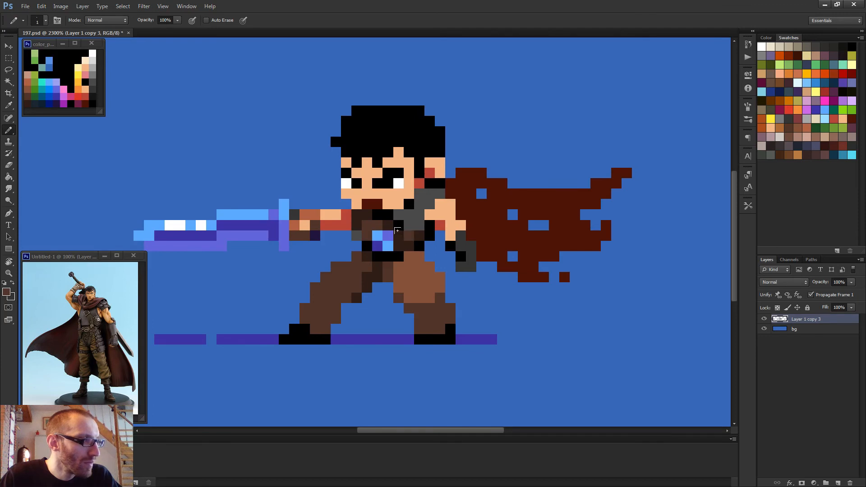
{"action": "left_click", "coordinate": [394, 231]}
{"action": "scroll", "coordinate": [448, 264], "scroll_direction": "down", "scroll_amount": 8}
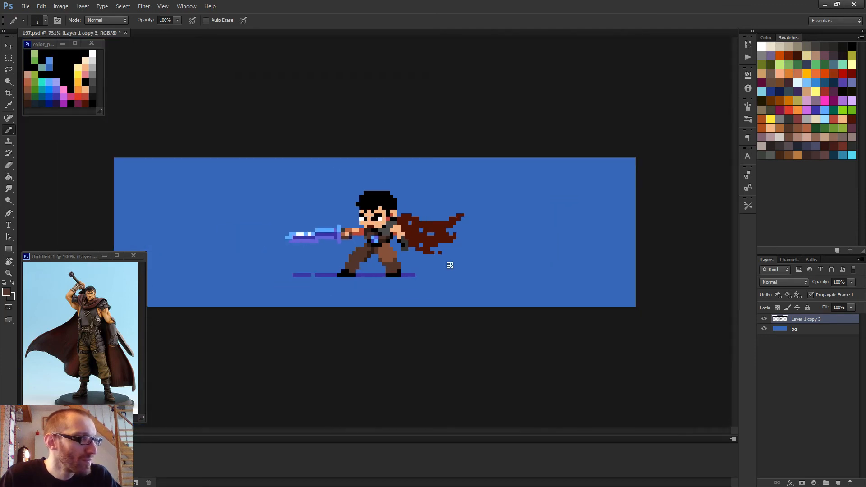
- Try lighter highlight pixels on the armour beside the belt buckle, using the brown sampled from the cape-side thigh
{"action": "scroll", "coordinate": [376, 239], "scroll_direction": "up", "scroll_amount": 6}
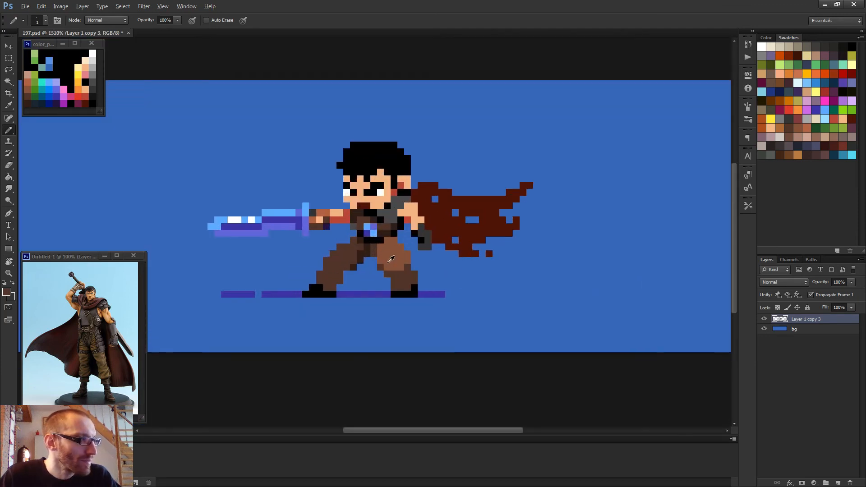
{"action": "left_click", "coordinate": [391, 259], "text": "alt"}
{"action": "left_click", "coordinate": [387, 227]}
{"action": "left_click", "coordinate": [381, 228]}
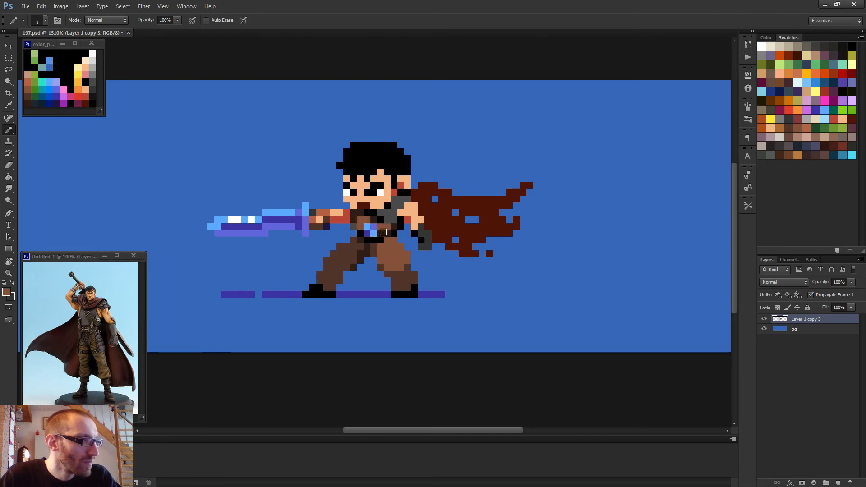
{"action": "scroll", "coordinate": [418, 277], "scroll_direction": "down", "scroll_amount": 4}
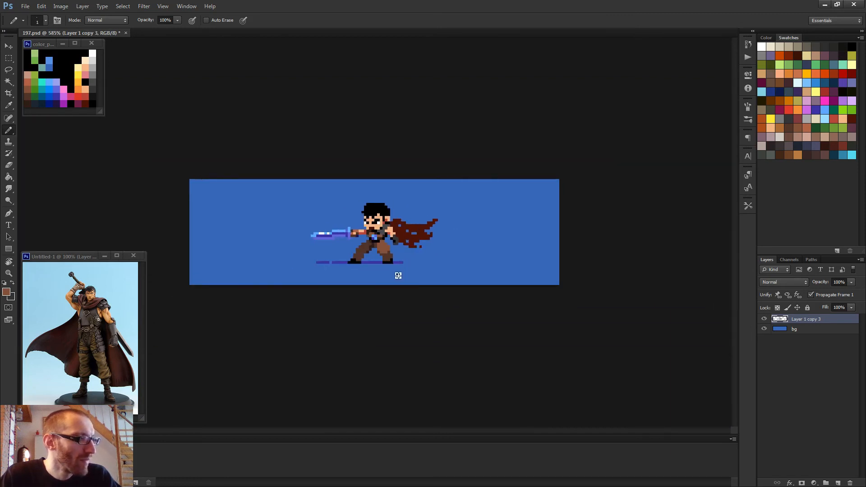
{"action": "scroll", "coordinate": [395, 271], "scroll_direction": "down", "scroll_amount": 2}
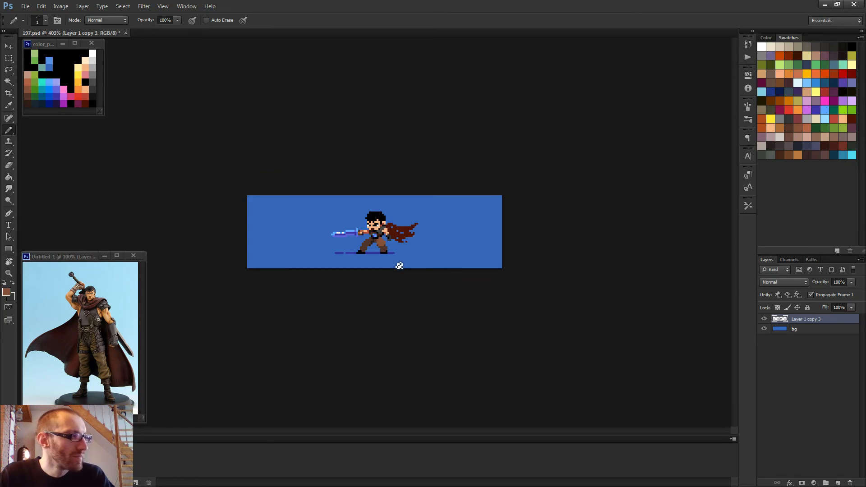
{"action": "scroll", "coordinate": [396, 264], "scroll_direction": "up", "scroll_amount": 7}
{"action": "left_click", "coordinate": [359, 221], "text": "alt"}
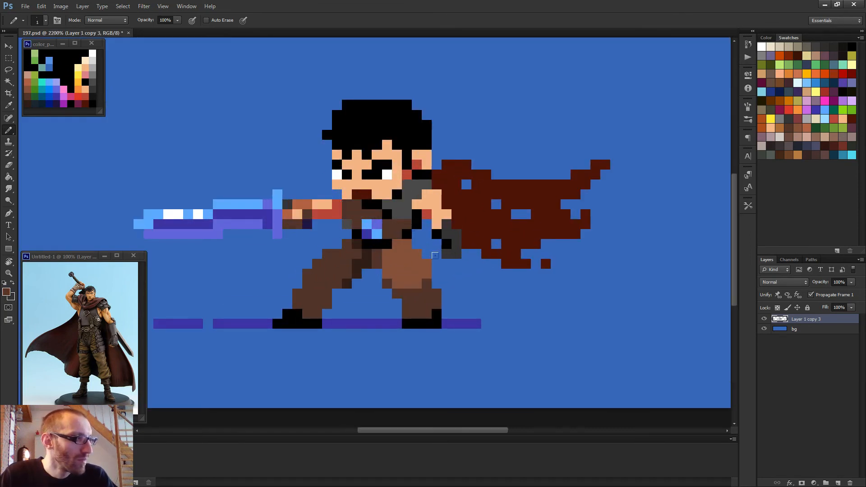
{"action": "scroll", "coordinate": [436, 256], "scroll_direction": "down", "scroll_amount": 5}
{"action": "scroll", "coordinate": [431, 283], "scroll_direction": "down", "scroll_amount": 2}
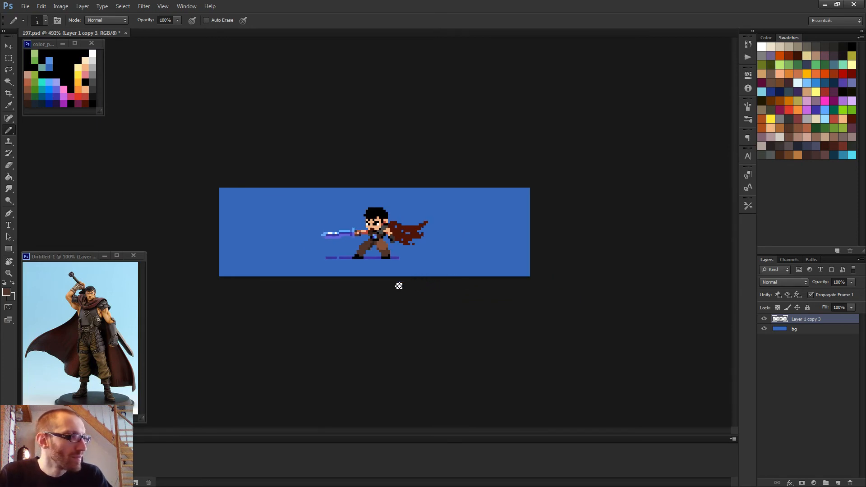
{"action": "scroll", "coordinate": [399, 183], "scroll_direction": "up", "scroll_amount": 5}
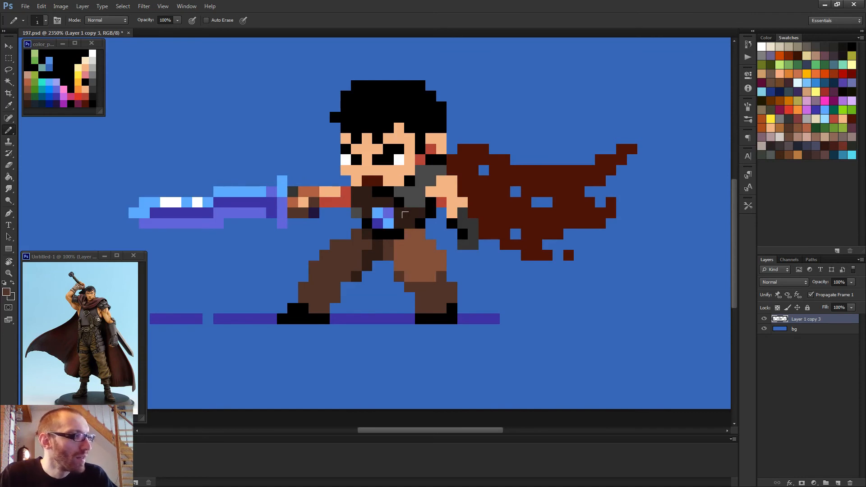
- Repaint the black collar pixels with the shoulder armour's grey, and add black shading pixels just below them
{"action": "scroll", "coordinate": [405, 214], "scroll_direction": "down", "scroll_amount": 3}
{"action": "scroll", "coordinate": [381, 233], "scroll_direction": "up", "scroll_amount": 2}
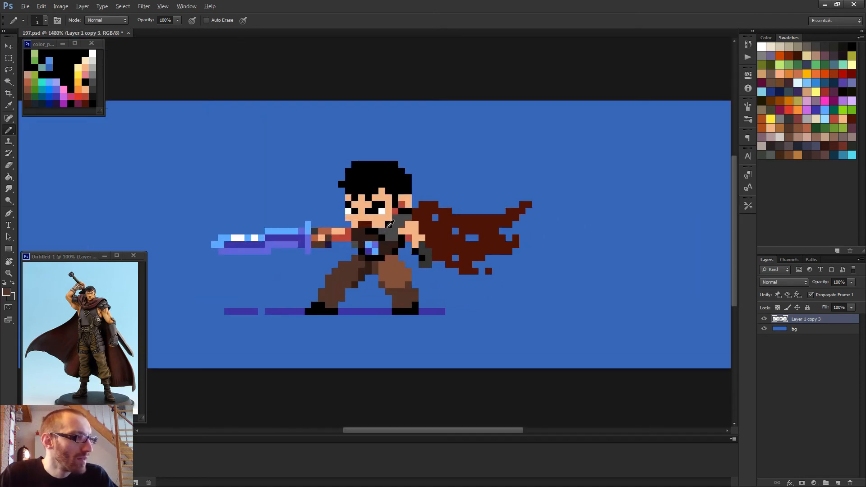
{"action": "left_click", "coordinate": [387, 224], "text": "alt"}
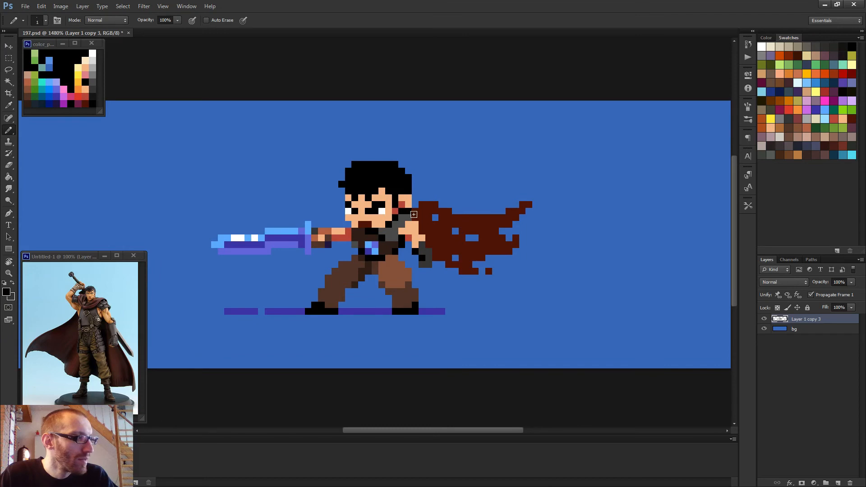
{"action": "left_click", "coordinate": [402, 217], "text": "alt"}
{"action": "left_click_drag", "start_coordinate": [402, 212], "coordinate": [408, 218]}
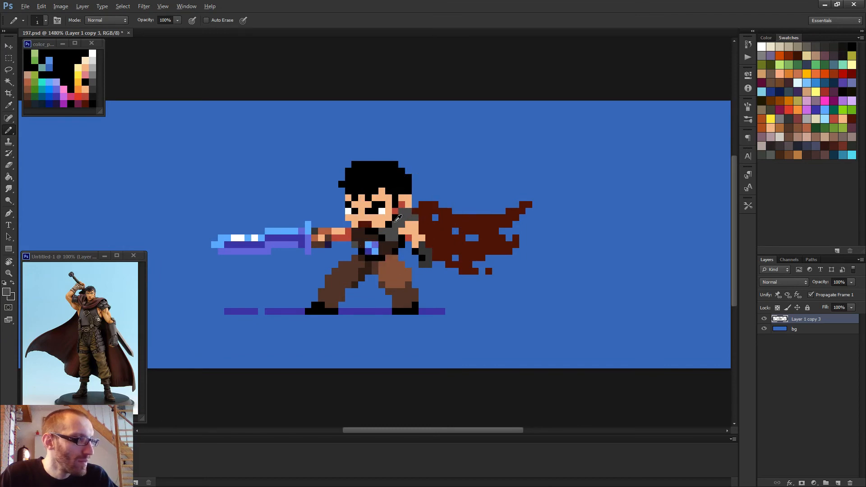
{"action": "left_click", "coordinate": [397, 216], "text": "alt"}
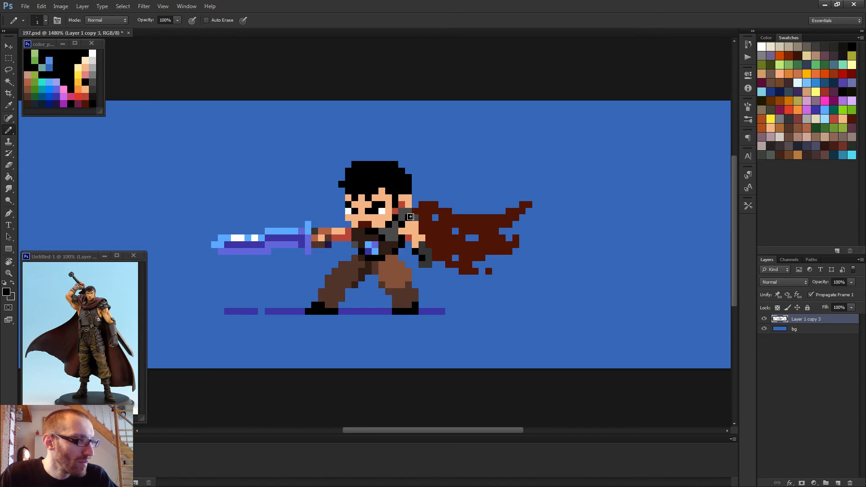
{"action": "left_click", "coordinate": [404, 218], "text": "alt"}
{"action": "scroll", "coordinate": [404, 218], "scroll_direction": "down", "scroll_amount": 5}
{"action": "scroll", "coordinate": [418, 244], "scroll_direction": "down", "scroll_amount": 1}
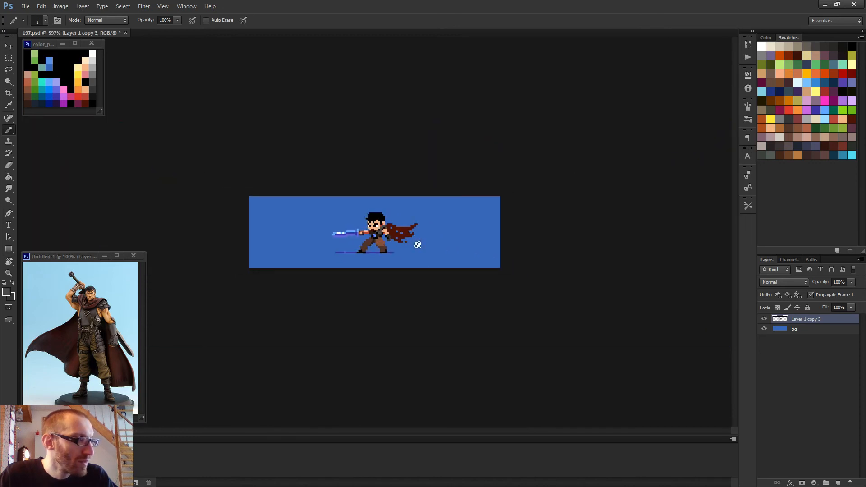
- Fill the shoulder armour and chest strap, including the detached pixel by the cape, with a darker grey sampled from the palette image
{"action": "scroll", "coordinate": [392, 243], "scroll_direction": "up", "scroll_amount": 7}
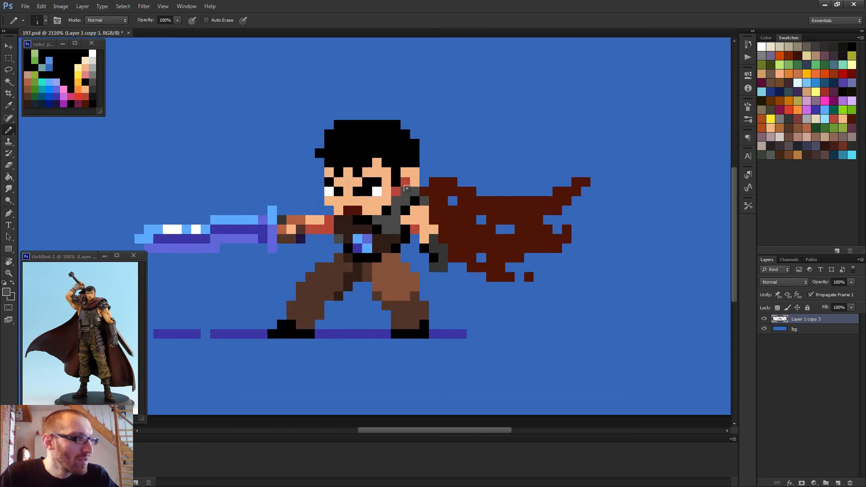
{"action": "key", "text": "g"}
{"action": "key", "text": "shift+g"}
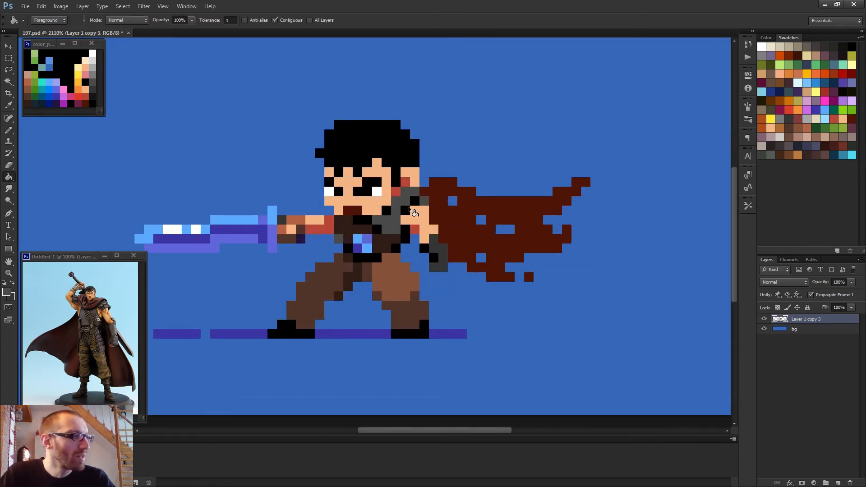
{"action": "left_click", "coordinate": [96, 87], "text": "alt"}
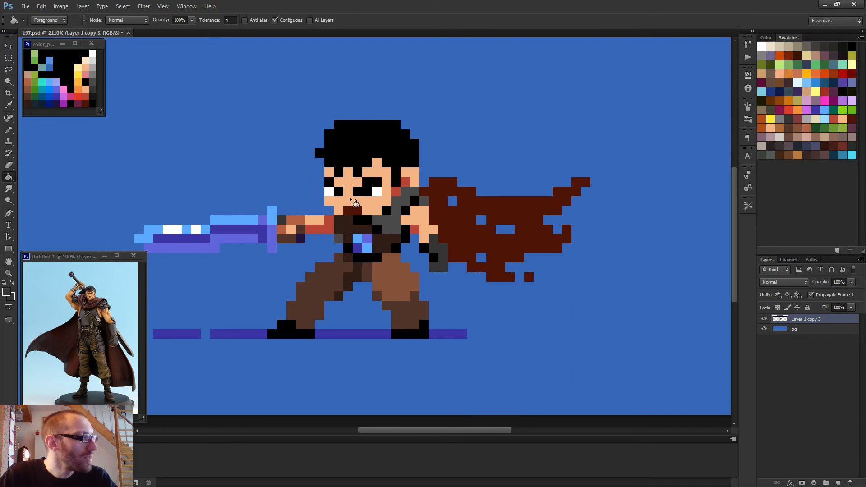
{"action": "scroll", "coordinate": [433, 244], "scroll_direction": "down", "scroll_amount": 2}
{"action": "scroll", "coordinate": [432, 244], "scroll_direction": "down", "scroll_amount": 2}
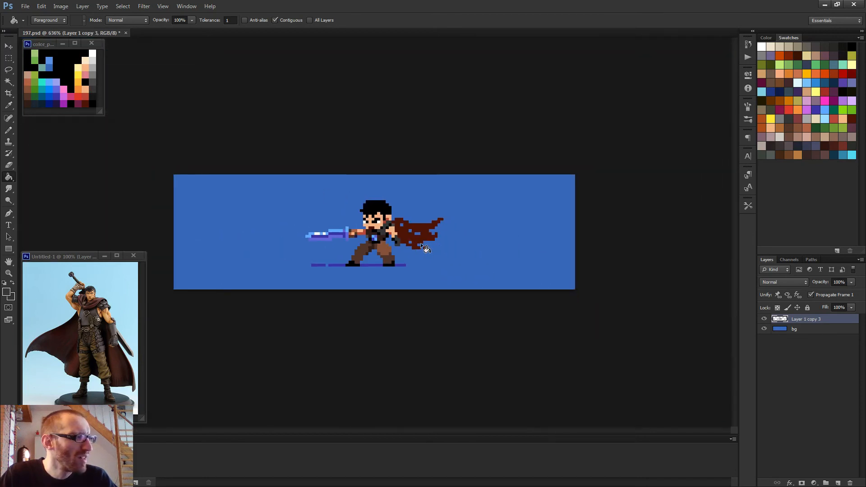
{"action": "scroll", "coordinate": [418, 245], "scroll_direction": "up", "scroll_amount": 4}
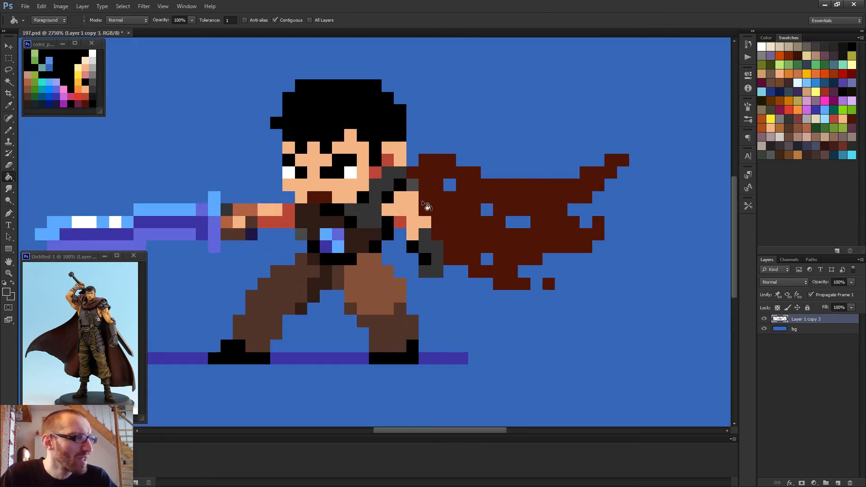
{"action": "left_click", "coordinate": [412, 186]}
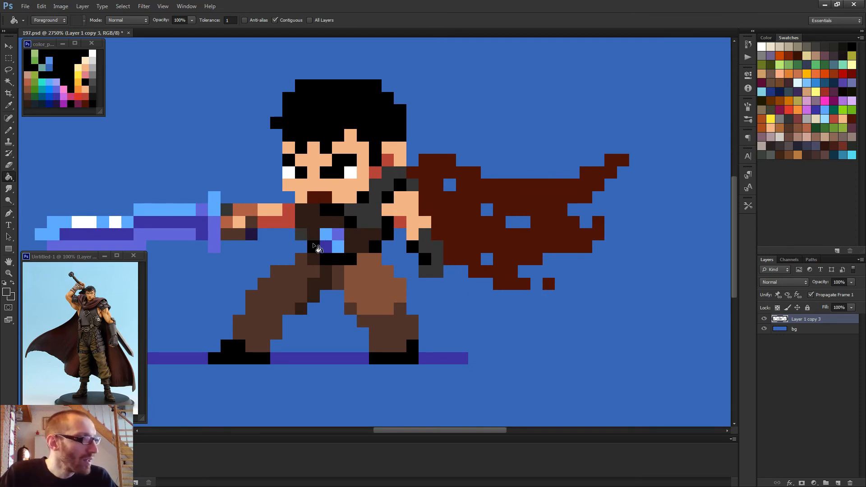
- Fill the sword-side trouser leg with the darkest brown sampled from the trousers' shading
{"action": "scroll", "coordinate": [370, 253], "scroll_direction": "down", "scroll_amount": 1}
{"action": "scroll", "coordinate": [374, 255], "scroll_direction": "down", "scroll_amount": 2}
{"action": "key", "text": "b"}
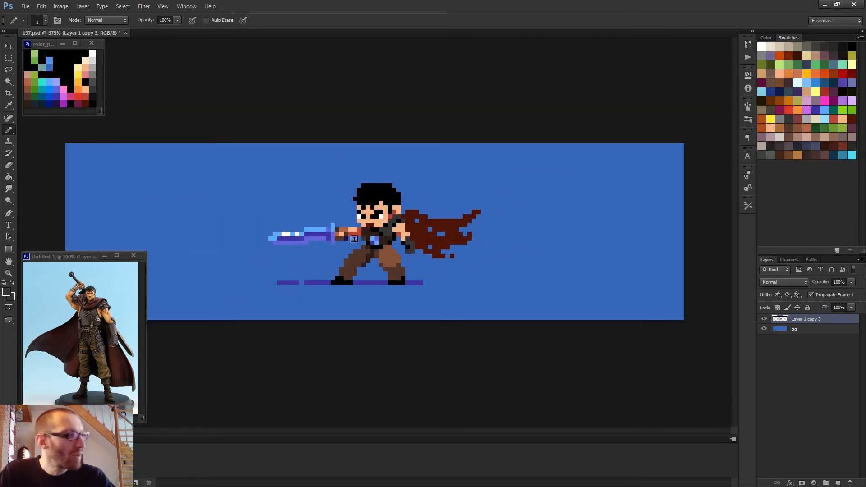
{"action": "scroll", "coordinate": [374, 239], "scroll_direction": "up", "scroll_amount": 1}
{"action": "scroll", "coordinate": [395, 254], "scroll_direction": "up", "scroll_amount": 1}
{"action": "scroll", "coordinate": [395, 254], "scroll_direction": "down", "scroll_amount": 3}
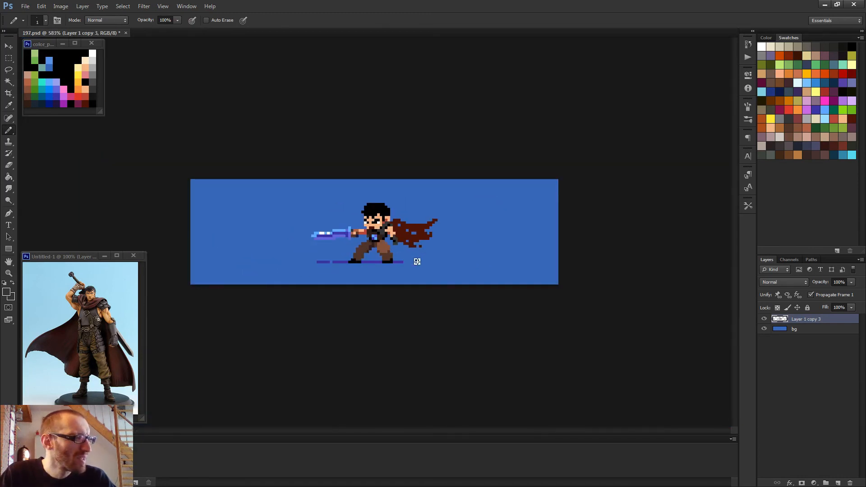
{"action": "scroll", "coordinate": [379, 269], "scroll_direction": "down", "scroll_amount": 1}
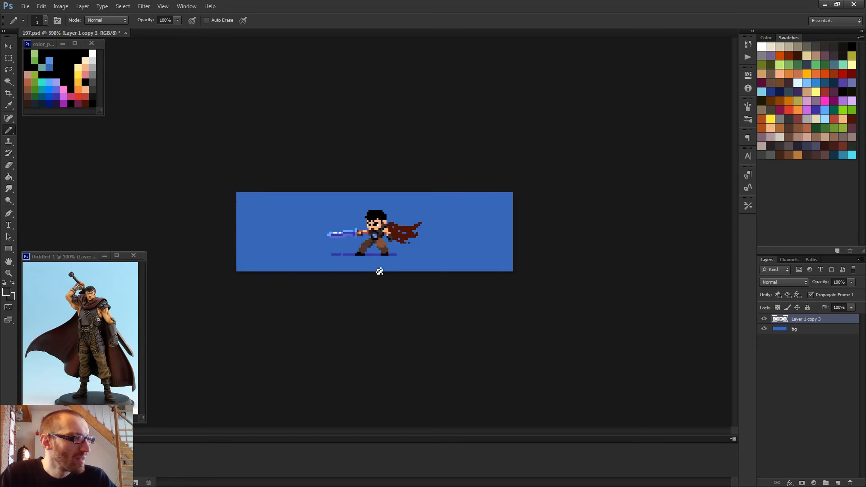
{"action": "scroll", "coordinate": [376, 266], "scroll_direction": "up", "scroll_amount": 3}
{"action": "key", "text": "g"}
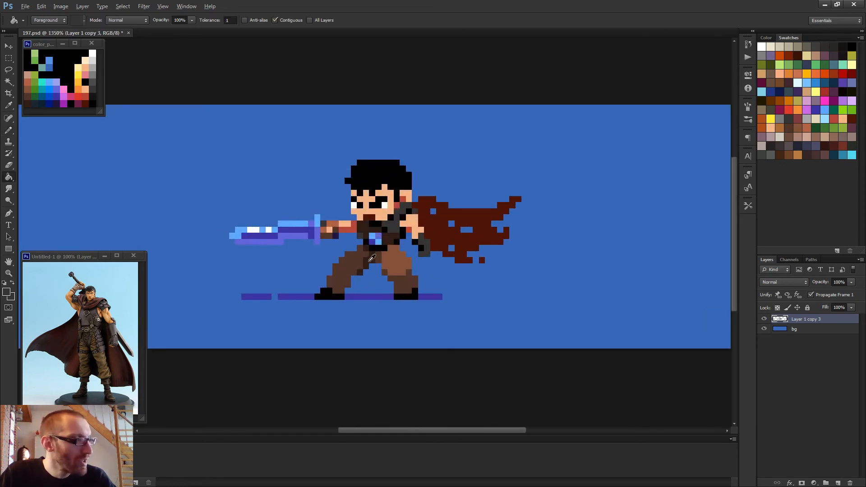
{"action": "scroll", "coordinate": [404, 272], "scroll_direction": "down", "scroll_amount": 3}
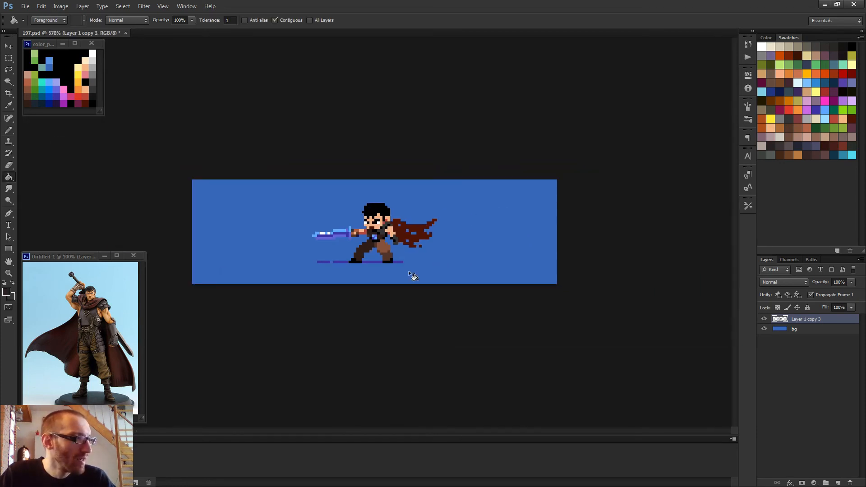
- Touch up the trousers between the legs with the medium brown sampled from the cape-side lower leg
{"action": "scroll", "coordinate": [398, 271], "scroll_direction": "up", "scroll_amount": 3}
{"action": "key", "text": "b"}
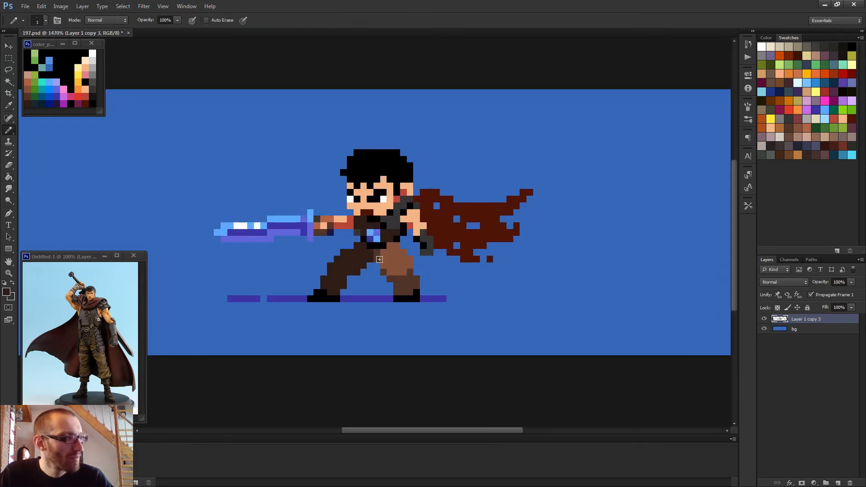
{"action": "left_click", "coordinate": [404, 277], "text": "alt"}
{"action": "left_click", "coordinate": [377, 253]}
{"action": "scroll", "coordinate": [413, 269], "scroll_direction": "down", "scroll_amount": 3}
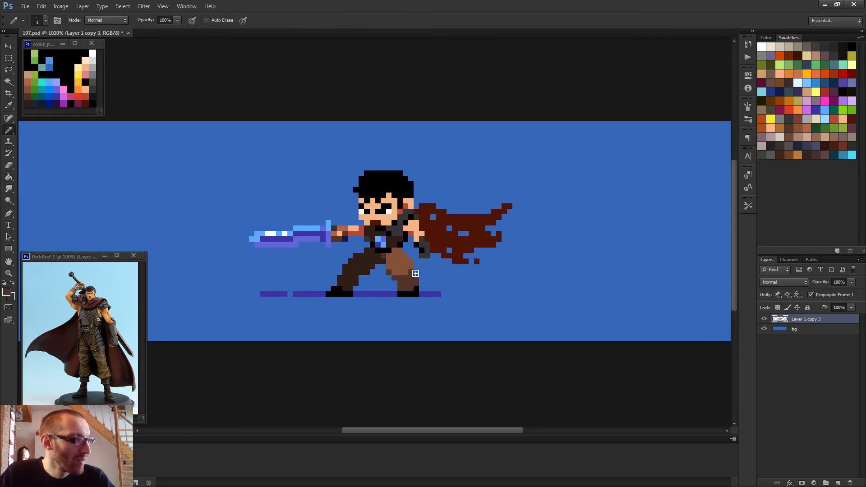
{"action": "scroll", "coordinate": [382, 264], "scroll_direction": "up", "scroll_amount": 2}
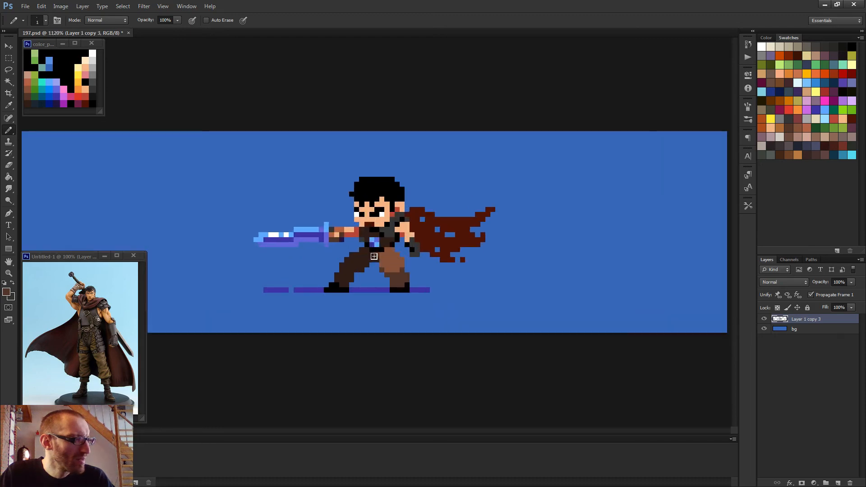
- Move the cape-side trouser leg and boot one pixel towards the cape
{"action": "scroll", "coordinate": [421, 280], "scroll_direction": "down", "scroll_amount": 3}
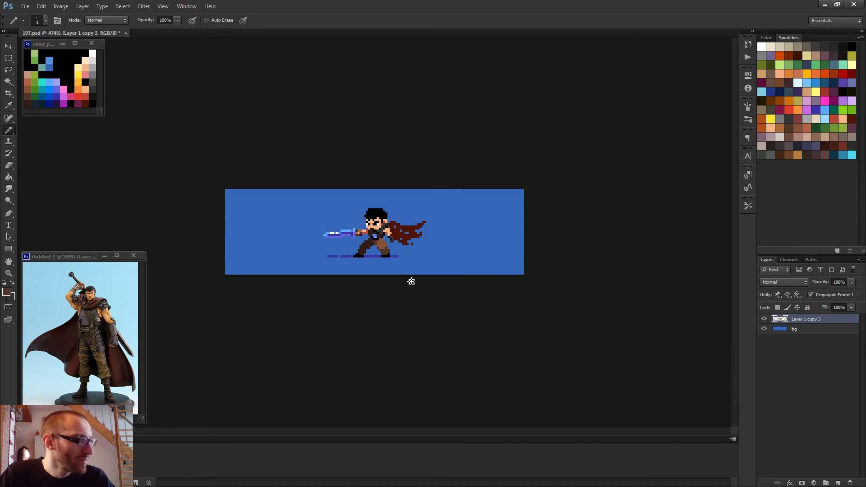
{"action": "scroll", "coordinate": [411, 281], "scroll_direction": "up", "scroll_amount": 3}
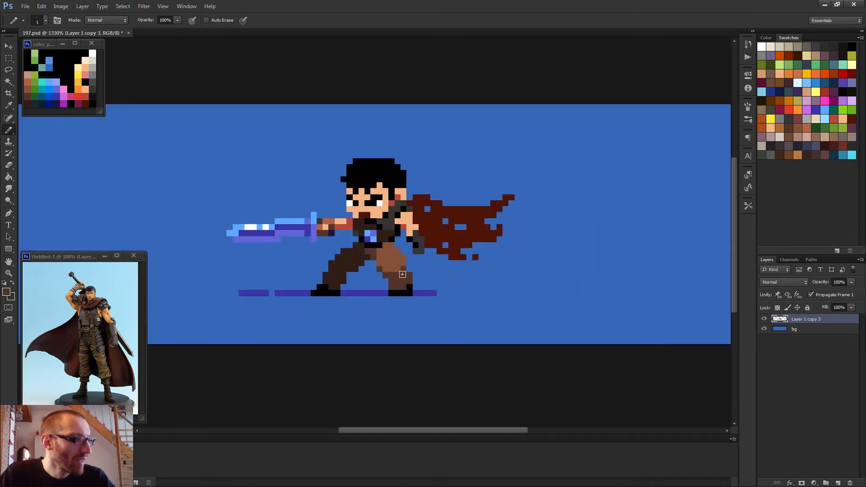
{"action": "scroll", "coordinate": [420, 266], "scroll_direction": "down", "scroll_amount": 2}
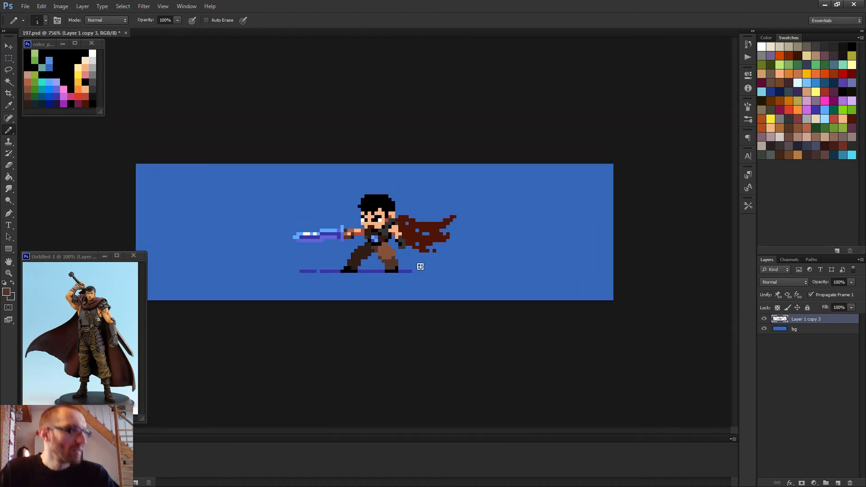
{"action": "scroll", "coordinate": [420, 267], "scroll_direction": "down", "scroll_amount": 2}
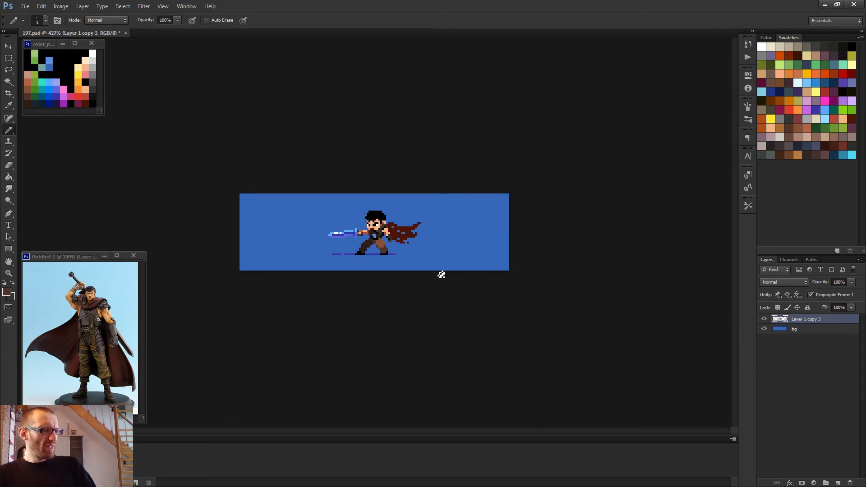
{"action": "scroll", "coordinate": [428, 266], "scroll_direction": "up", "scroll_amount": 3}
{"action": "key", "text": "m"}
{"action": "scroll", "coordinate": [391, 259], "scroll_direction": "up", "scroll_amount": 1}
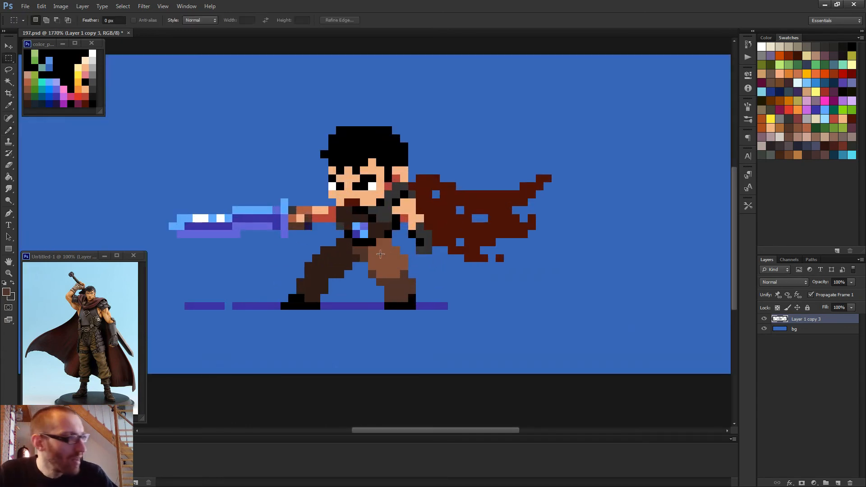
{"action": "left_click_drag", "start_coordinate": [376, 242], "coordinate": [372, 287]}
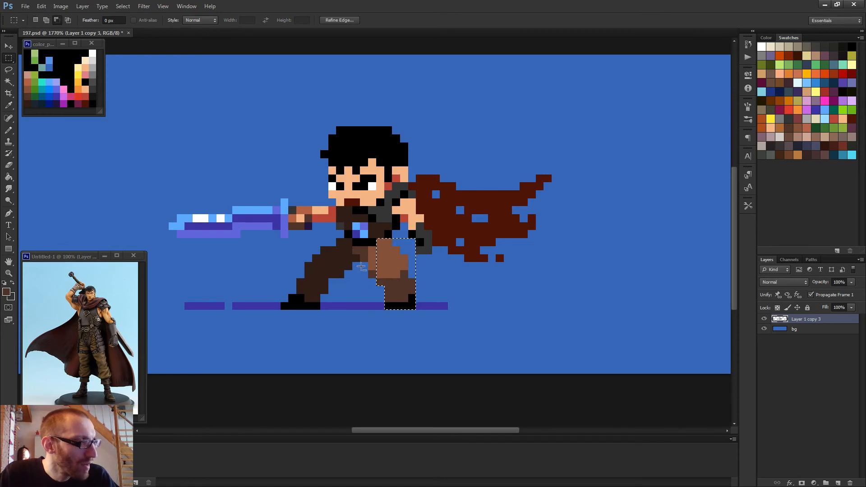
{"action": "scroll", "coordinate": [383, 261], "scroll_direction": "down", "scroll_amount": 4}
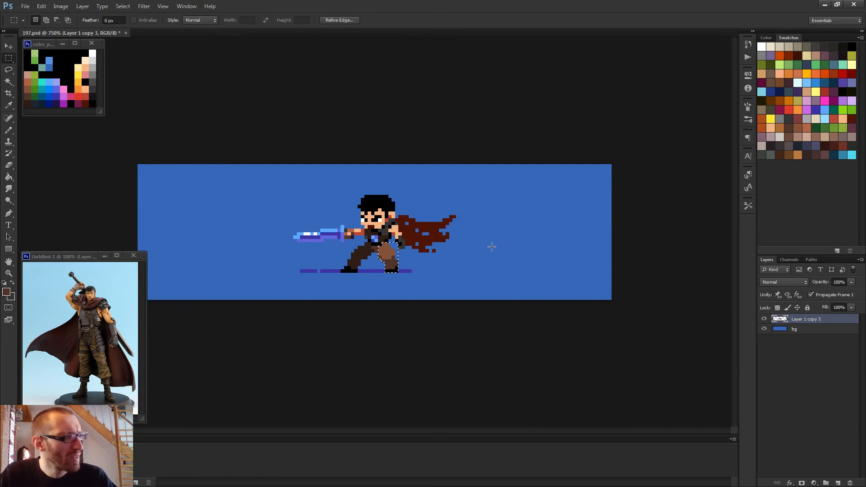
{"action": "key", "text": "v"}
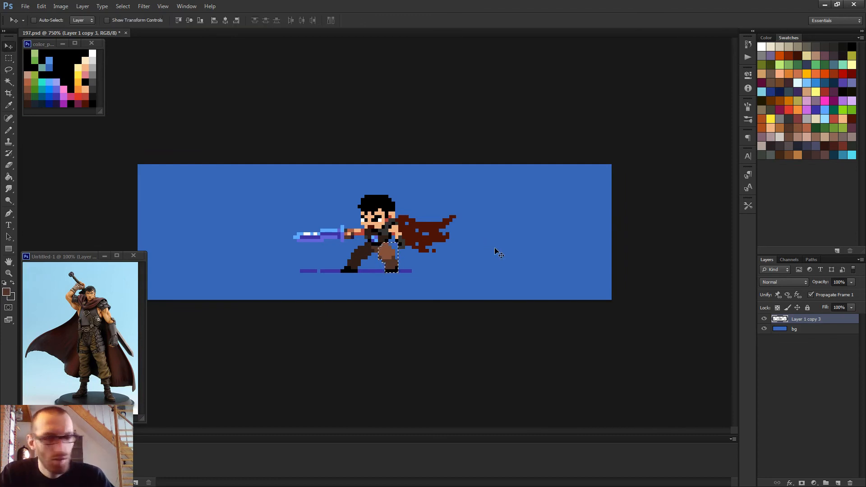
{"action": "key", "text": "Right"}
{"action": "key", "text": "ctrl+d"}
{"action": "key", "text": "b"}
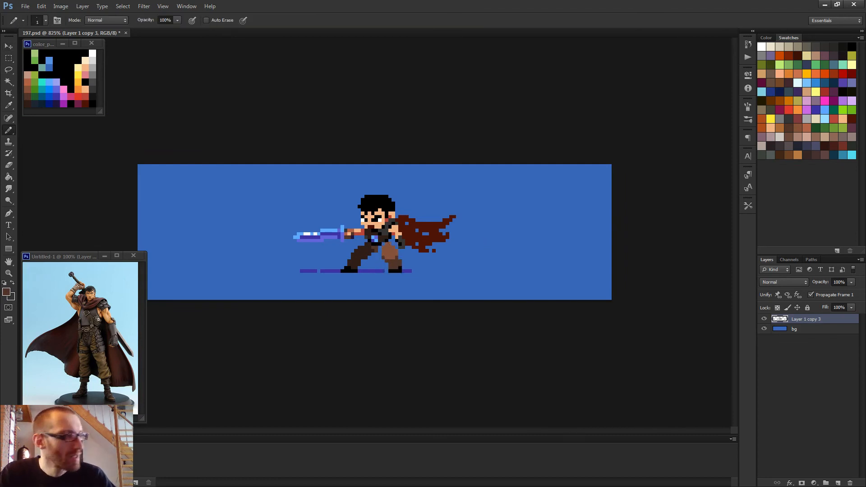
- Paint black pixels into the gap between the legs and along the underside of the crotch
{"action": "scroll", "coordinate": [382, 248], "scroll_direction": "up", "scroll_amount": 4, "text": "alt"}
{"action": "mouse_move", "coordinate": [382, 239]}
{"action": "left_mouse_down"}
{"action": "mouse_move", "coordinate": [383, 212]}
{"action": "mouse_move", "coordinate": [417, 244]}
{"action": "mouse_move", "coordinate": [377, 213]}
{"action": "mouse_move", "coordinate": [383, 217]}
{"action": "mouse_move", "coordinate": [371, 245]}
{"action": "mouse_move", "coordinate": [341, 256]}
{"action": "mouse_move", "coordinate": [347, 262]}
{"action": "mouse_move", "coordinate": [357, 250]}
{"action": "mouse_move", "coordinate": [344, 258]}
{"action": "mouse_move", "coordinate": [371, 259]}
{"action": "left_mouse_up"}
{"action": "left_click", "coordinate": [396, 225]}
{"action": "left_click", "coordinate": [384, 224], "text": "alt"}
{"action": "left_click", "coordinate": [396, 224]}
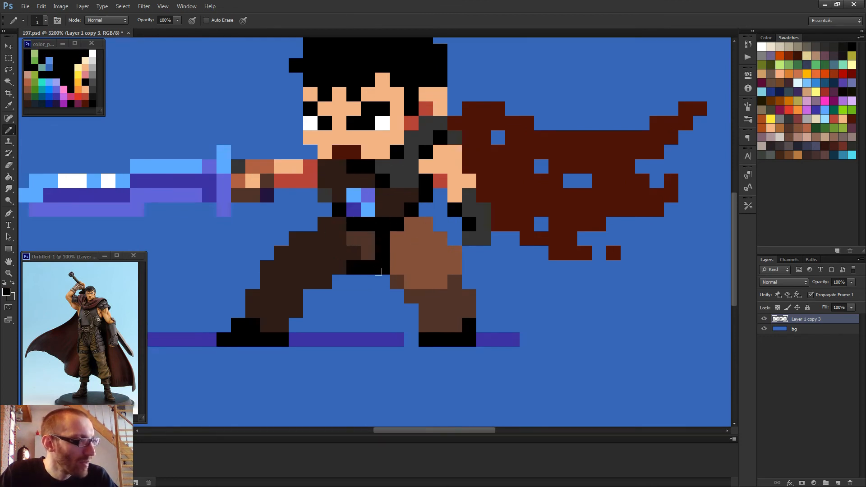
{"action": "left_click", "coordinate": [337, 279]}
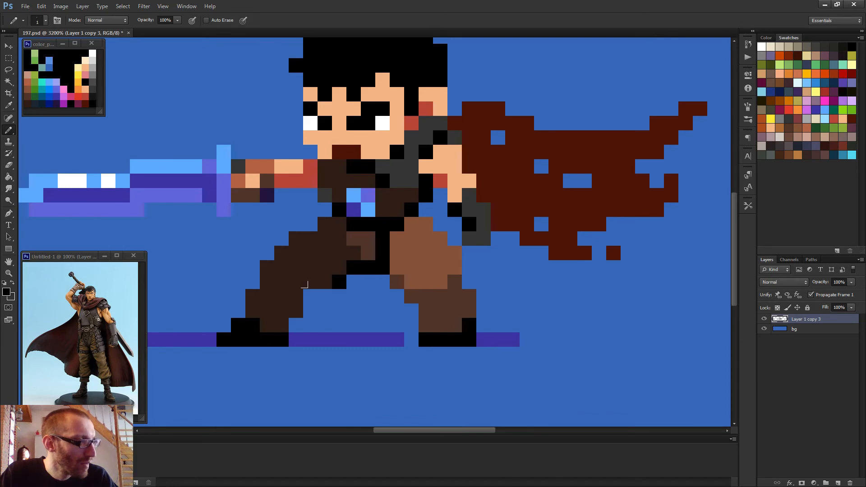
{"action": "scroll", "coordinate": [361, 271], "scroll_direction": "down", "scroll_amount": 2}
{"action": "scroll", "coordinate": [355, 261], "scroll_direction": "down", "scroll_amount": 3}
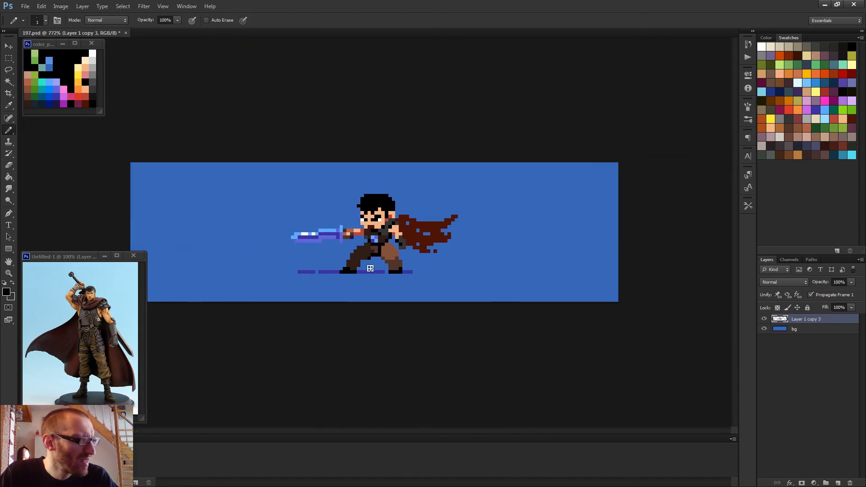
{"action": "scroll", "coordinate": [365, 262], "scroll_direction": "up", "scroll_amount": 3}
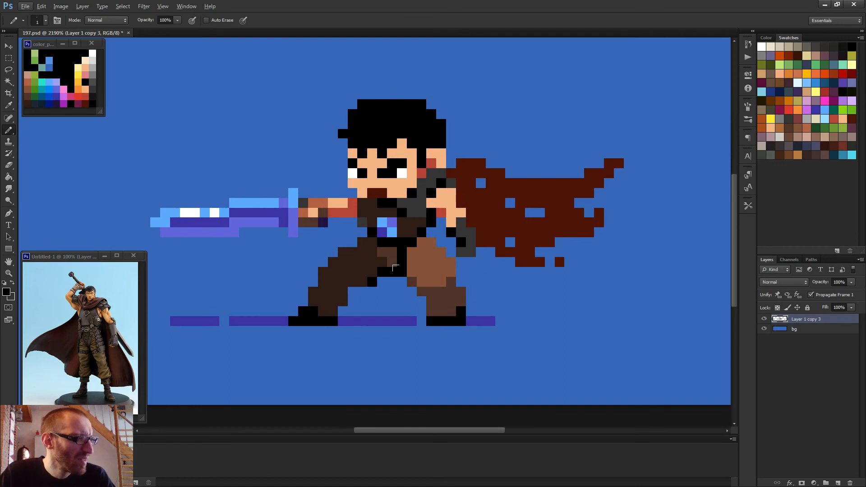
- Repaint the gap between the legs with the crotch's medium brown, keeping a single row of black pixels beneath it
{"action": "key", "text": "e"}
{"action": "left_click", "coordinate": [401, 271]}
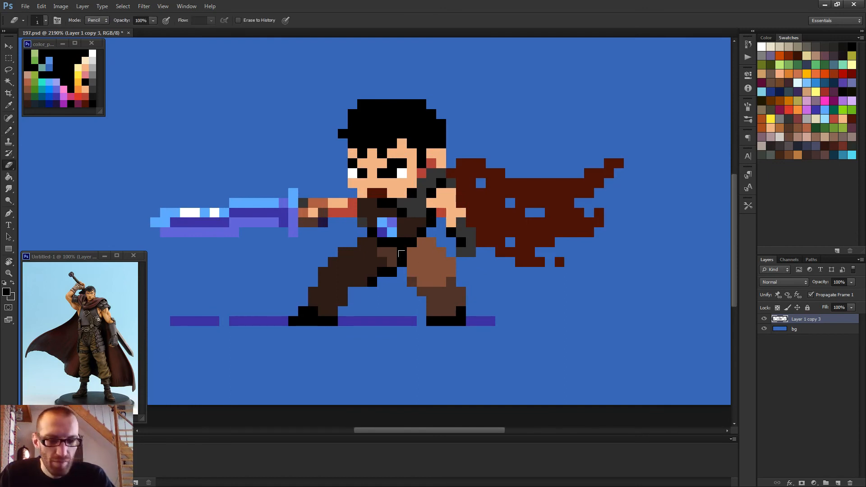
{"action": "key", "text": "b"}
{"action": "left_click", "coordinate": [377, 257], "text": "alt"}
{"action": "left_click", "coordinate": [401, 257]}
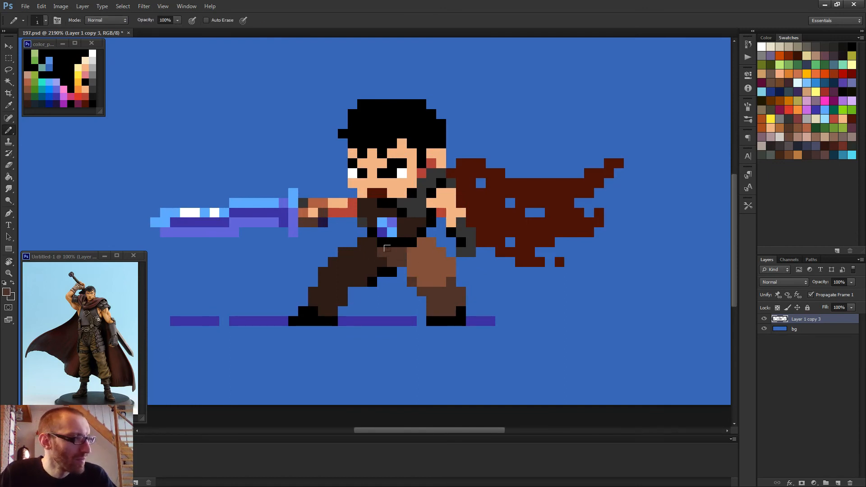
{"action": "left_click", "coordinate": [389, 251]}
{"action": "left_click", "coordinate": [388, 270], "text": "alt"}
{"action": "left_click", "coordinate": [397, 270]}
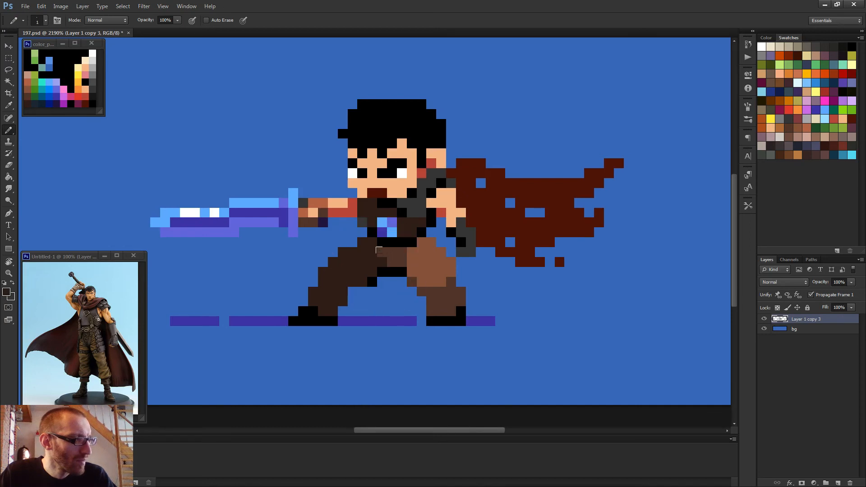
{"action": "scroll", "coordinate": [406, 263], "scroll_direction": "down", "scroll_amount": 5}
{"action": "scroll", "coordinate": [427, 265], "scroll_direction": "down", "scroll_amount": 1}
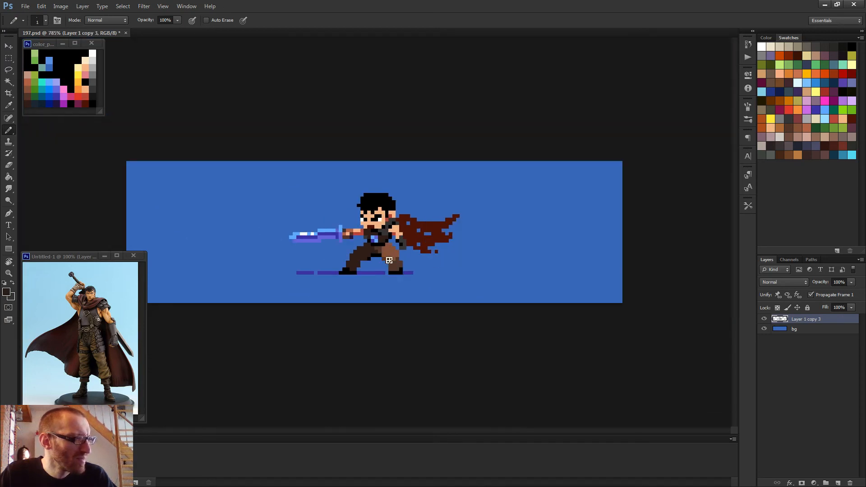
{"action": "scroll", "coordinate": [372, 254], "scroll_direction": "up", "scroll_amount": 3}
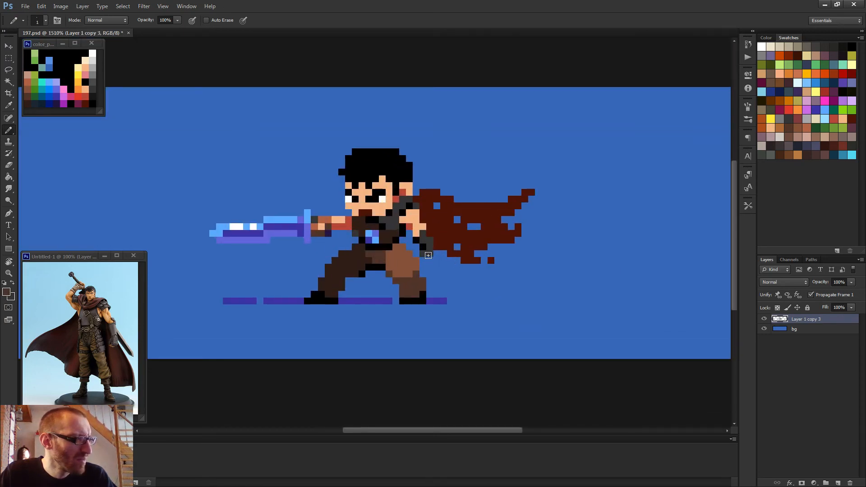
{"action": "scroll", "coordinate": [383, 257], "scroll_direction": "down", "scroll_amount": 7}
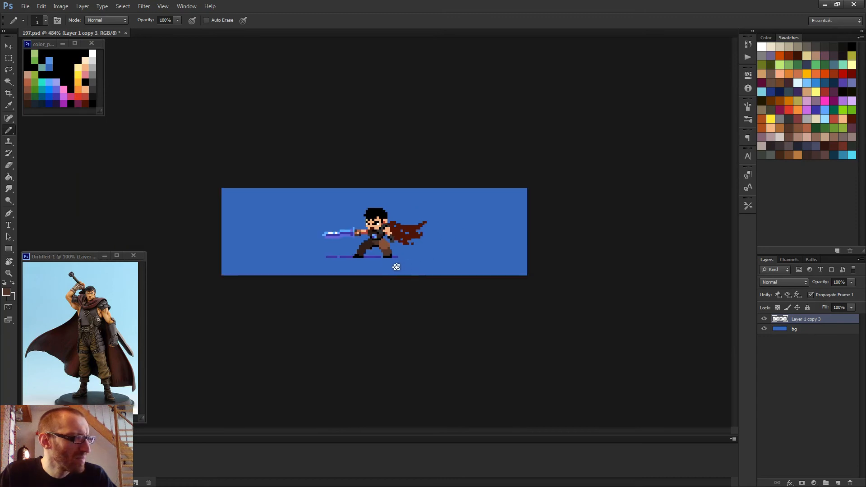
- Try black shading pixels down the inner edge of the sword-side trouser leg
{"action": "scroll", "coordinate": [392, 265], "scroll_direction": "up", "scroll_amount": 6}
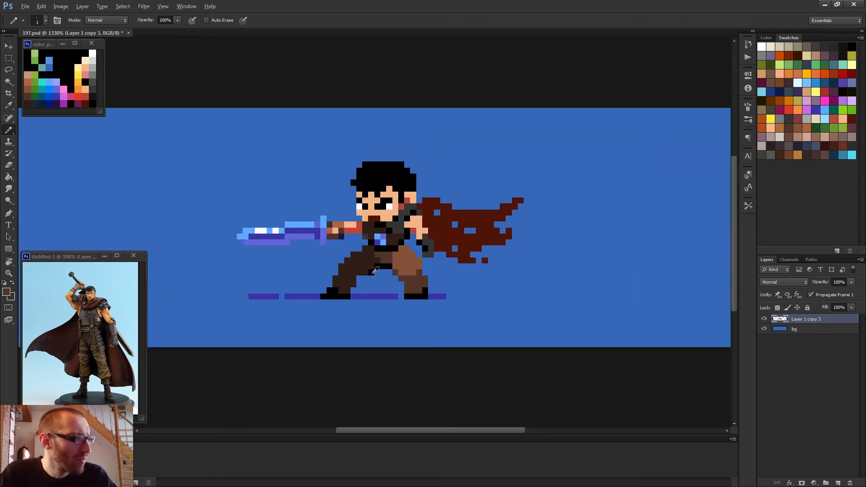
{"action": "left_click", "coordinate": [372, 273], "text": "alt"}
{"action": "left_click_drag", "start_coordinate": [365, 277], "coordinate": [360, 279]}
{"action": "left_click", "coordinate": [359, 286]}
{"action": "left_click", "coordinate": [355, 292]}
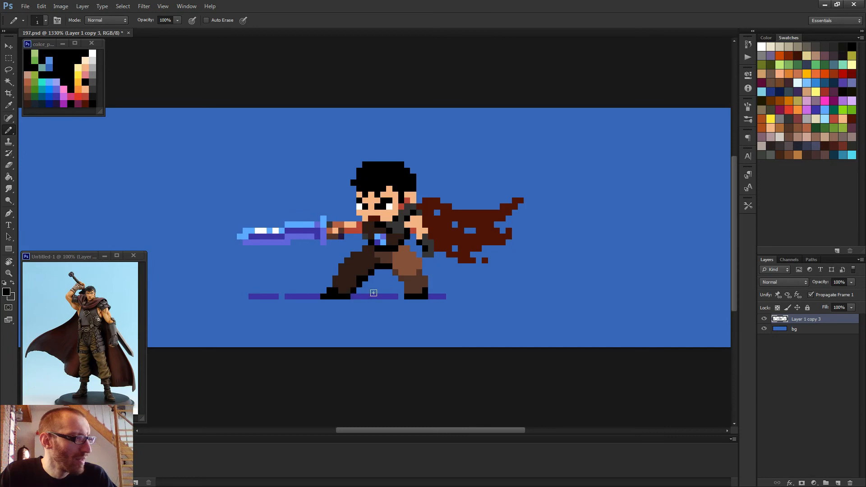
{"action": "scroll", "coordinate": [439, 280], "scroll_direction": "down", "scroll_amount": 6}
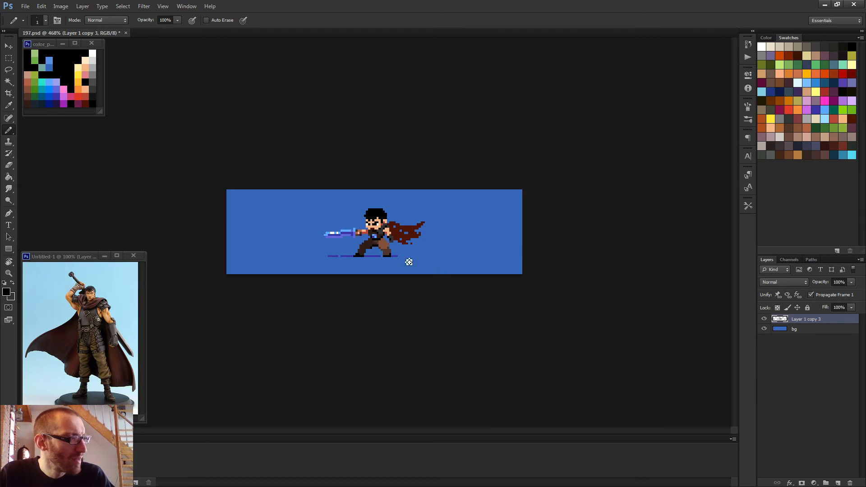
- Erase the row of black pixels beneath the crotch
{"action": "scroll", "coordinate": [405, 256], "scroll_direction": "up", "scroll_amount": 6}
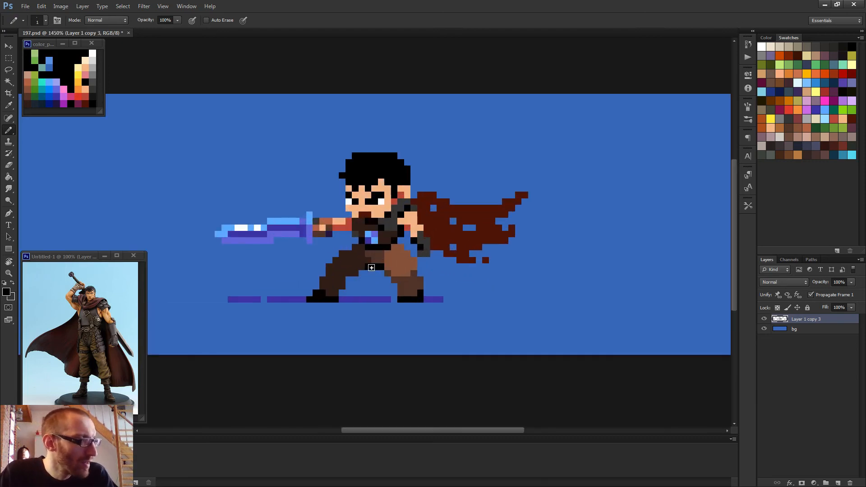
{"action": "key", "text": "e"}
{"action": "left_click", "coordinate": [370, 267]}
{"action": "left_click", "coordinate": [376, 268]}
{"action": "left_click", "coordinate": [381, 267]}
{"action": "key", "text": "b"}
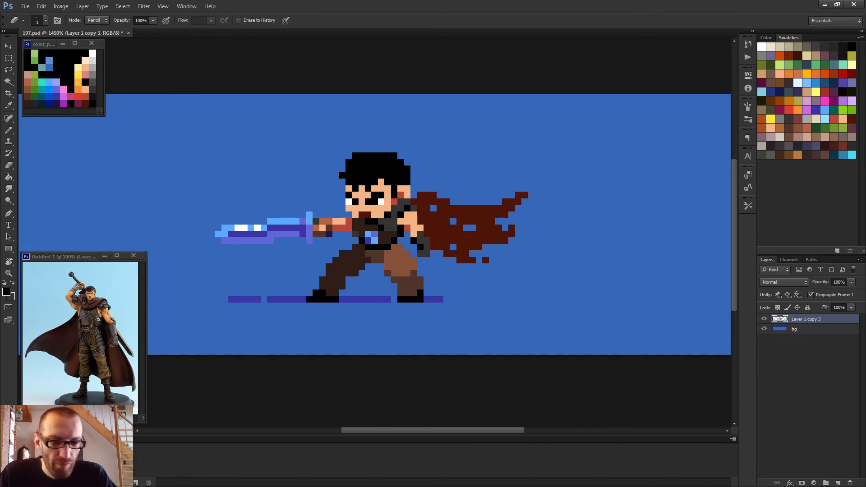
- Try black outline pixels along the inner edge of the cape-side trouser leg, up to the crotch
{"action": "scroll", "coordinate": [406, 274], "scroll_direction": "down", "scroll_amount": 6}
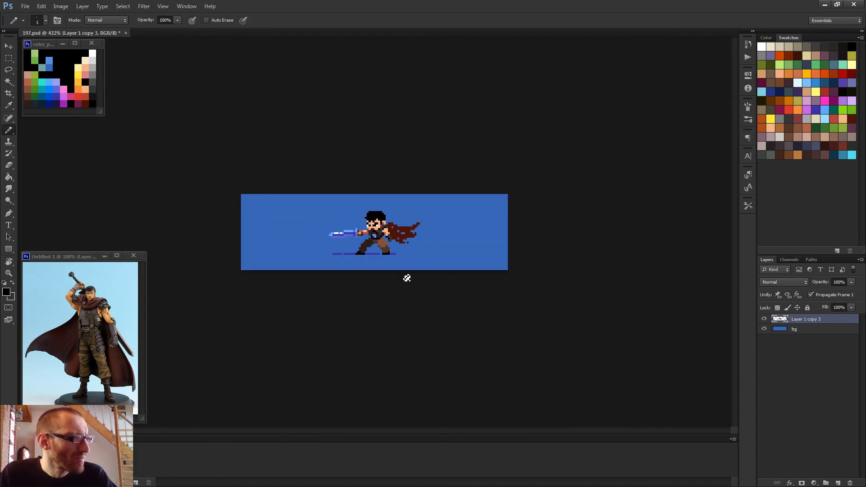
{"action": "scroll", "coordinate": [406, 278], "scroll_direction": "up", "scroll_amount": 5}
{"action": "left_click", "coordinate": [391, 282]}
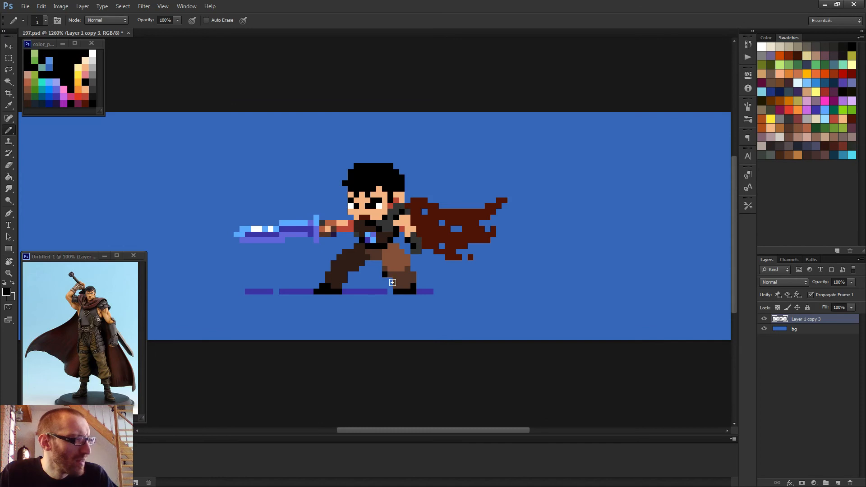
{"action": "left_click", "coordinate": [386, 276]}
{"action": "left_click", "coordinate": [380, 270]}
{"action": "left_click", "coordinate": [376, 265]}
{"action": "scroll", "coordinate": [407, 284], "scroll_direction": "down", "scroll_amount": 6}
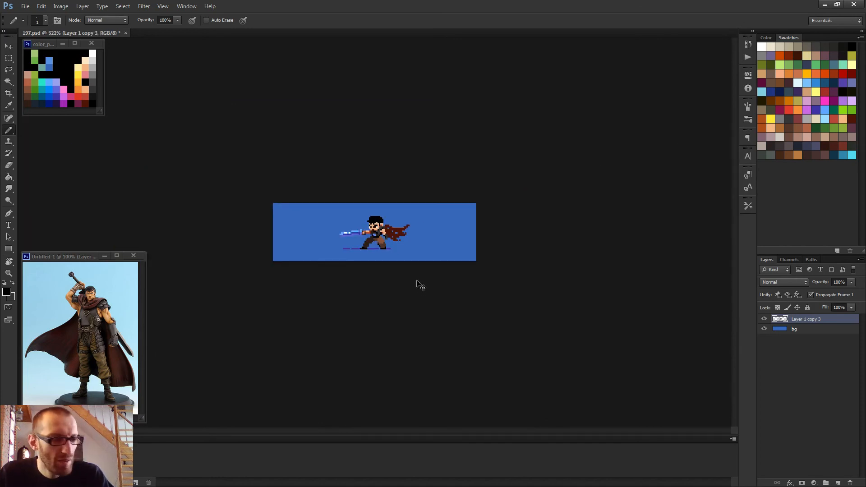
{"action": "scroll", "coordinate": [400, 276], "scroll_direction": "up", "scroll_amount": 6}
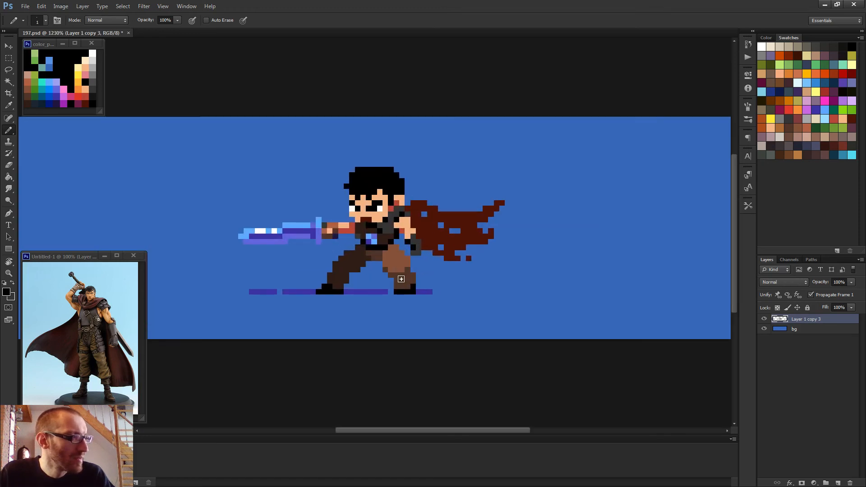
{"action": "left_click", "coordinate": [386, 287], "text": "alt"}
{"action": "scroll", "coordinate": [421, 277], "scroll_direction": "down", "scroll_amount": 2}
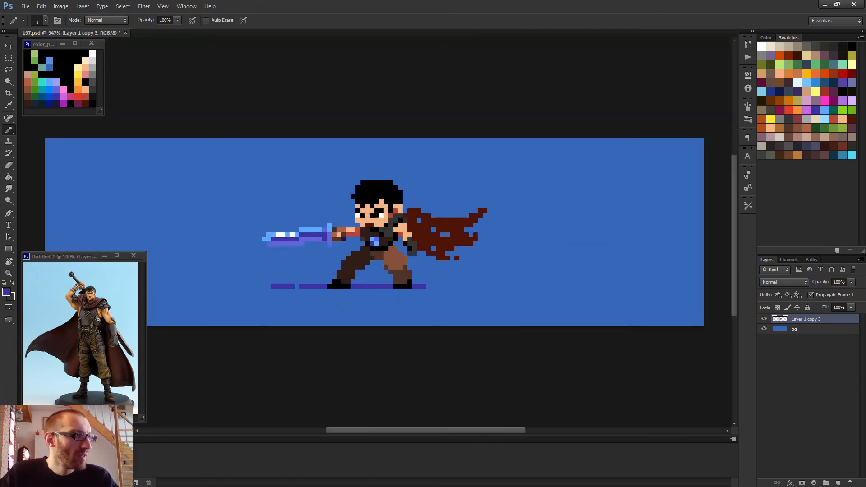
{"action": "scroll", "coordinate": [364, 261], "scroll_direction": "up", "scroll_amount": 1}
{"action": "left_click", "coordinate": [393, 250], "text": "alt"}
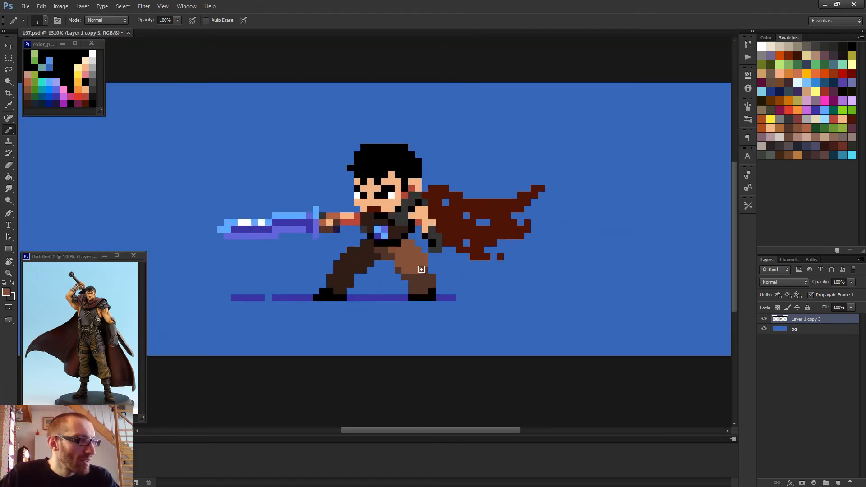
{"action": "scroll", "coordinate": [424, 270], "scroll_direction": "down", "scroll_amount": 4}
{"action": "scroll", "coordinate": [430, 277], "scroll_direction": "down", "scroll_amount": 1}
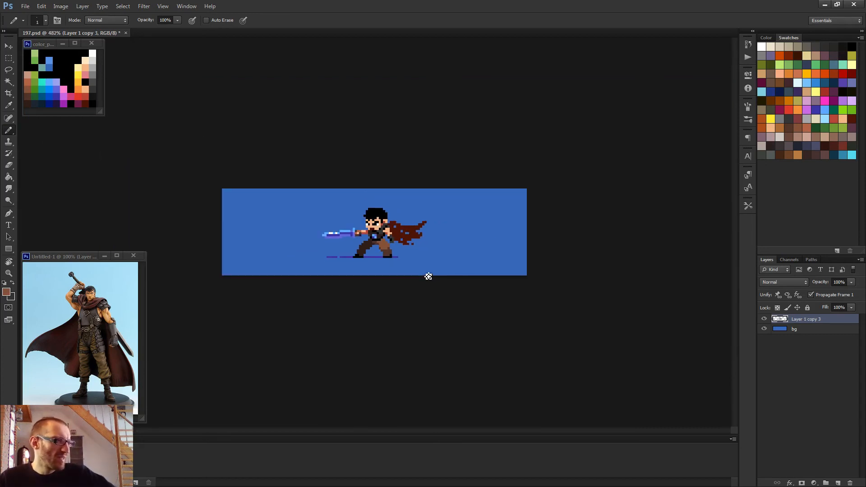
{"action": "scroll", "coordinate": [379, 236], "scroll_direction": "up", "scroll_amount": 5}
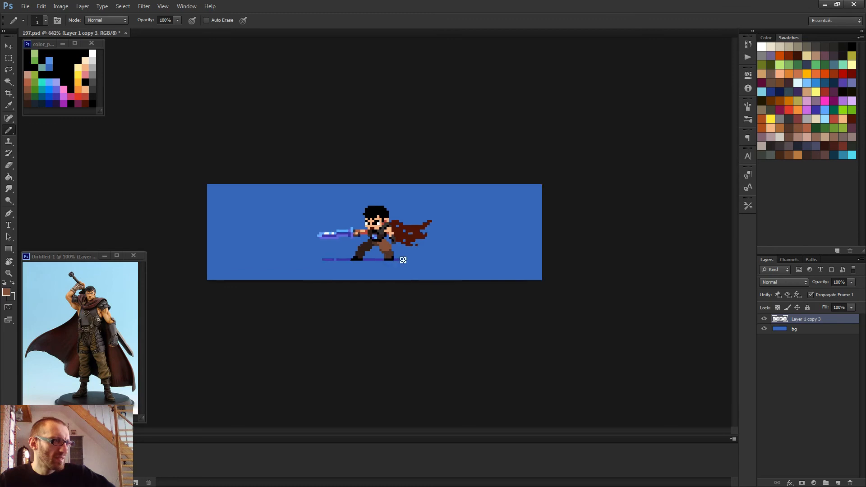
- Fill the shading on the cape-side lower leg with the darkest brown sampled from the sword-side trouser leg
{"action": "key", "text": "g"}
{"action": "left_click", "coordinate": [334, 272], "text": "alt"}
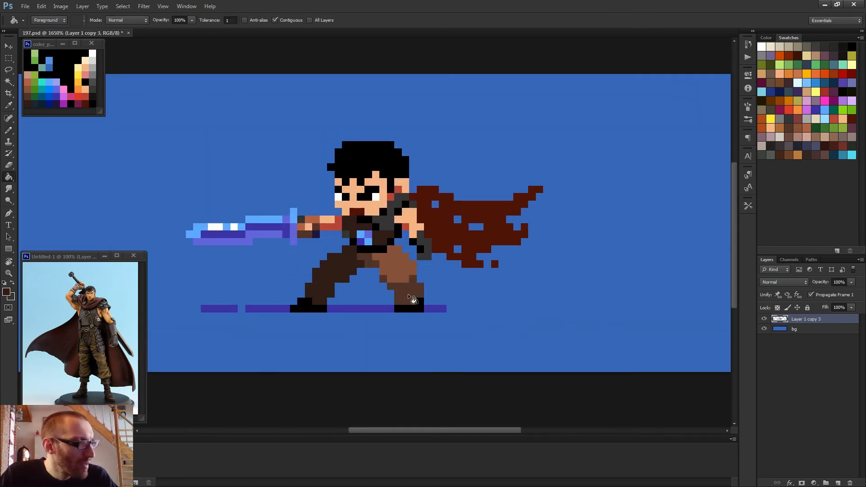
{"action": "left_click", "coordinate": [409, 296]}
{"action": "scroll", "coordinate": [451, 303], "scroll_direction": "down", "scroll_amount": 5}
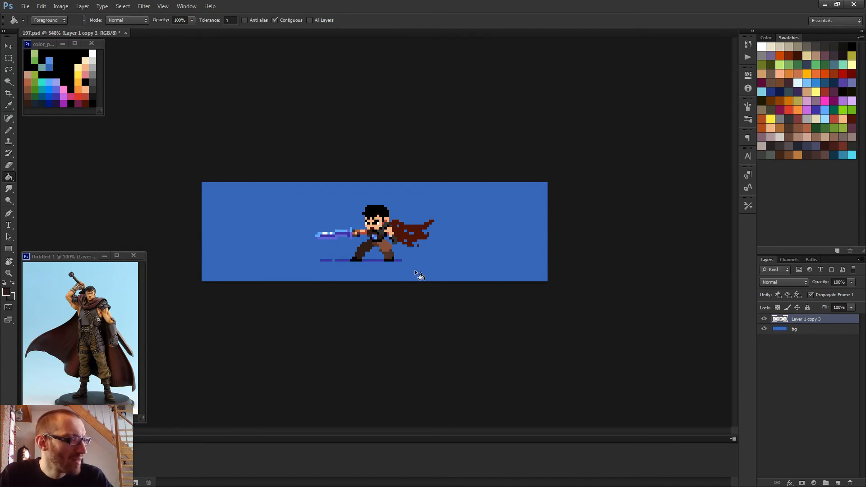
{"action": "scroll", "coordinate": [415, 270], "scroll_direction": "down", "scroll_amount": 1}
{"action": "scroll", "coordinate": [415, 269], "scroll_direction": "up", "scroll_amount": 5}
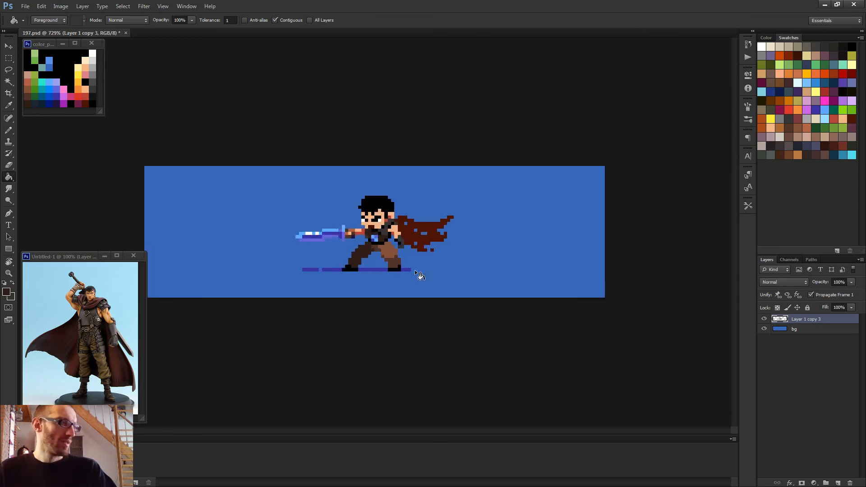
- Repaint the cape-side glove with its sampled dark grey and put black pixels along its outer edge
{"action": "key", "text": "b"}
{"action": "left_click", "coordinate": [423, 217], "text": "alt"}
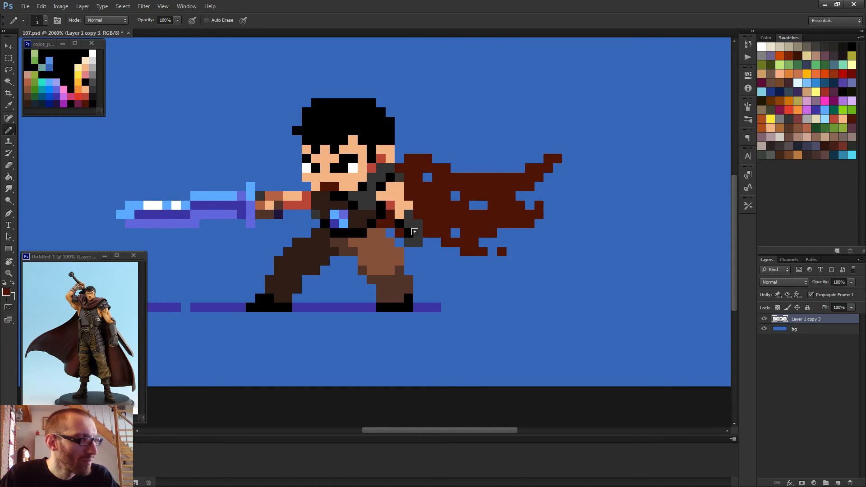
{"action": "left_click", "coordinate": [416, 239], "text": "alt"}
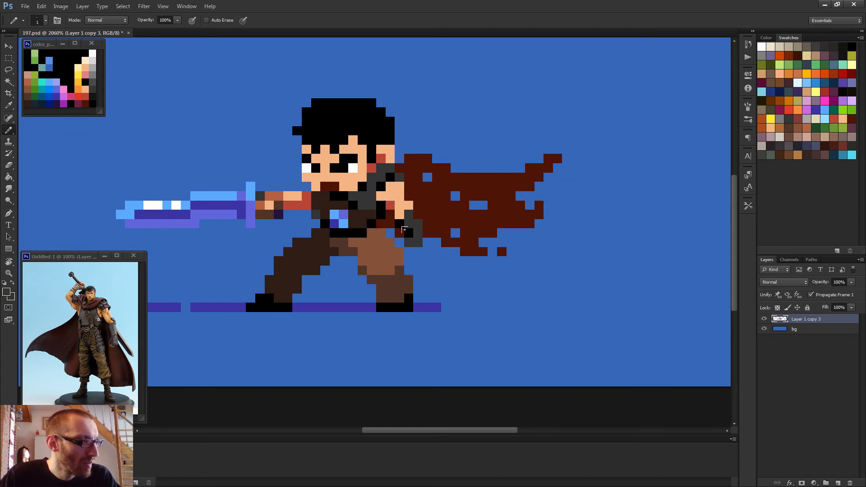
{"action": "mouse_move", "coordinate": [399, 231]}
{"action": "left_mouse_down"}
{"action": "mouse_move", "coordinate": [400, 239]}
{"action": "mouse_move", "coordinate": [413, 226]}
{"action": "left_mouse_up"}
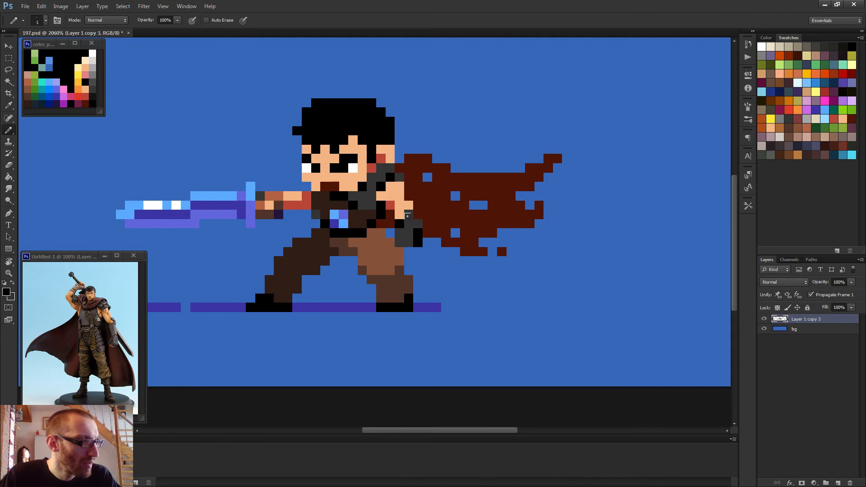
{"action": "scroll", "coordinate": [407, 216], "scroll_direction": "down", "scroll_amount": 5}
{"action": "scroll", "coordinate": [420, 256], "scroll_direction": "up", "scroll_amount": 3}
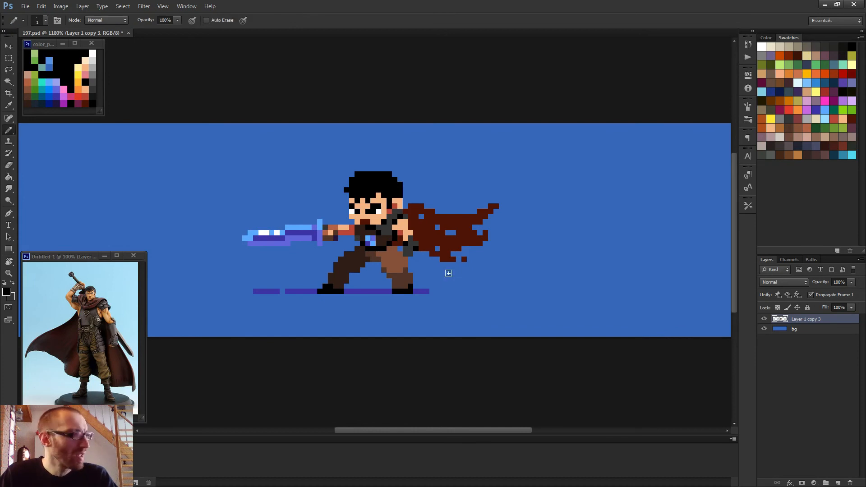
{"action": "scroll", "coordinate": [433, 261], "scroll_direction": "up", "scroll_amount": 3}
{"action": "scroll", "coordinate": [399, 249], "scroll_direction": "down", "scroll_amount": 5}
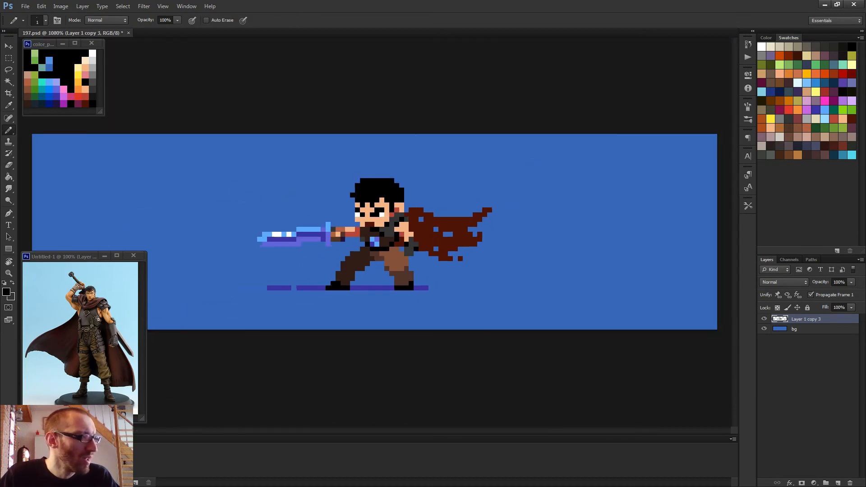
{"action": "scroll", "coordinate": [429, 253], "scroll_direction": "up", "scroll_amount": 2}
{"action": "scroll", "coordinate": [397, 232], "scroll_direction": "up", "scroll_amount": 2}
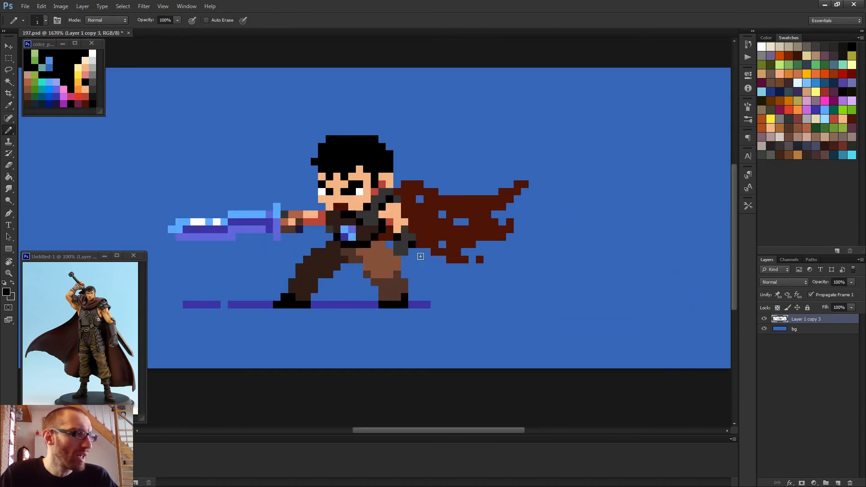
{"action": "scroll", "coordinate": [397, 233], "scroll_direction": "down", "scroll_amount": 2}
{"action": "scroll", "coordinate": [397, 232], "scroll_direction": "up", "scroll_amount": 4}
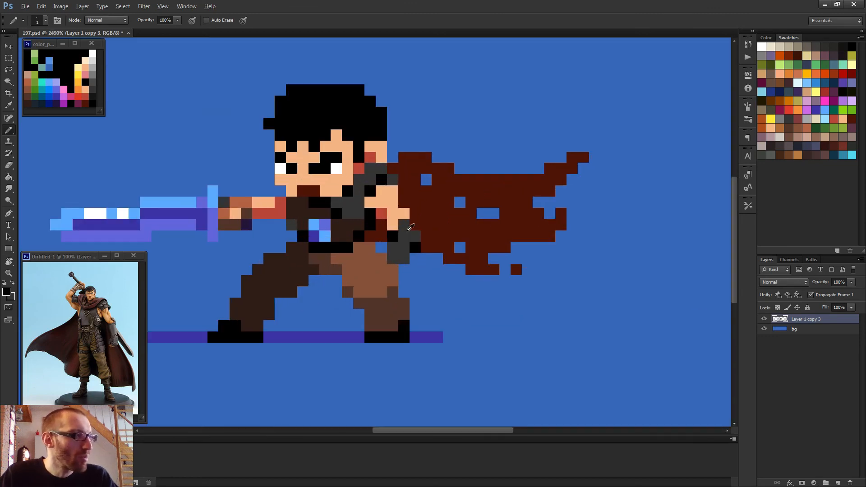
- Replace the skin pixels on the cape-side forearm with dark bracer pixels joining the glove
{"action": "left_click", "coordinate": [398, 232], "text": "alt"}
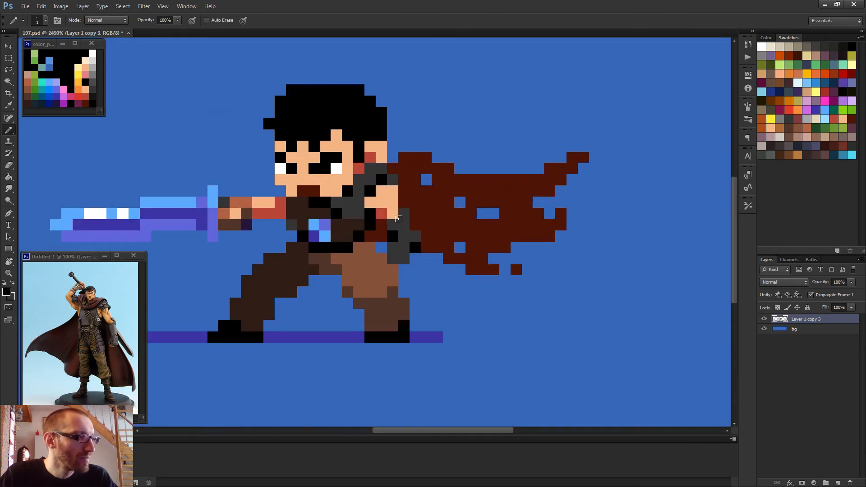
{"action": "mouse_move", "coordinate": [397, 210]}
{"action": "left_mouse_down"}
{"action": "mouse_move", "coordinate": [407, 238]}
{"action": "mouse_move", "coordinate": [392, 224]}
{"action": "left_mouse_up"}
{"action": "scroll", "coordinate": [419, 244], "scroll_direction": "down", "scroll_amount": 5}
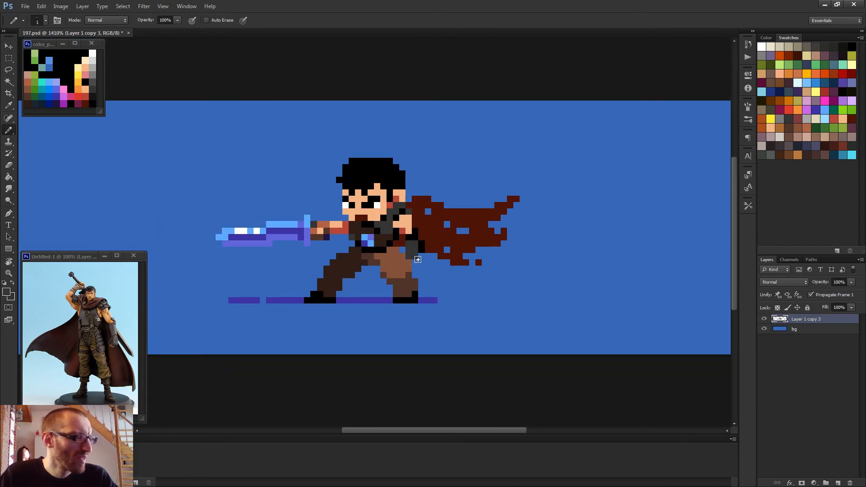
{"action": "key", "text": "e"}
{"action": "scroll", "coordinate": [436, 266], "scroll_direction": "down", "scroll_amount": 2}
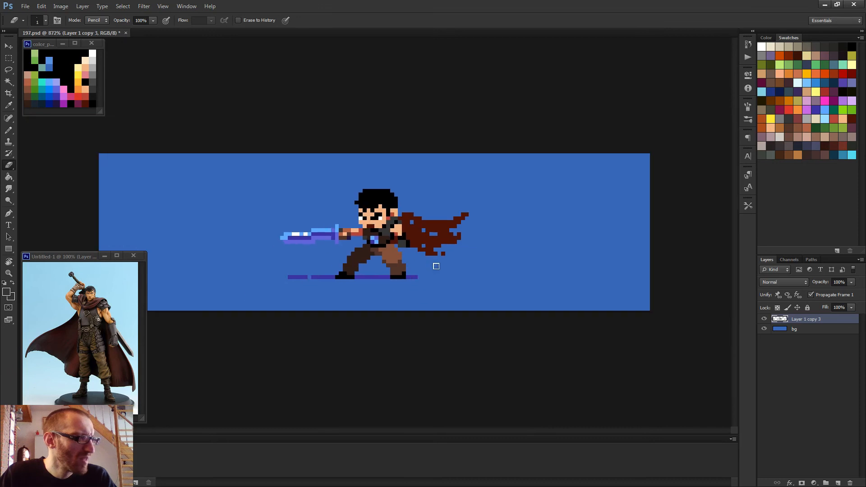
- Fill the black parts of the cape-side bracer and glove edge with the near-black grey sampled from the colour palette image
{"action": "key", "text": "g"}
{"action": "scroll", "coordinate": [417, 255], "scroll_direction": "up", "scroll_amount": 4}
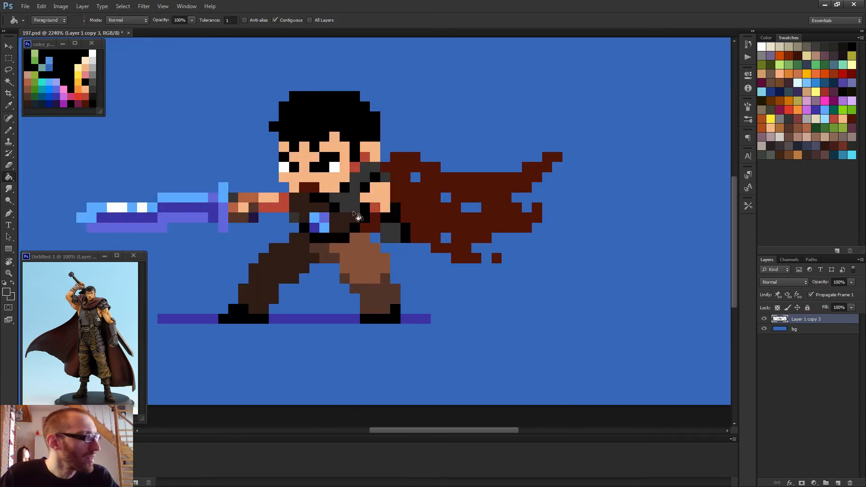
{"action": "left_click", "coordinate": [391, 217]}
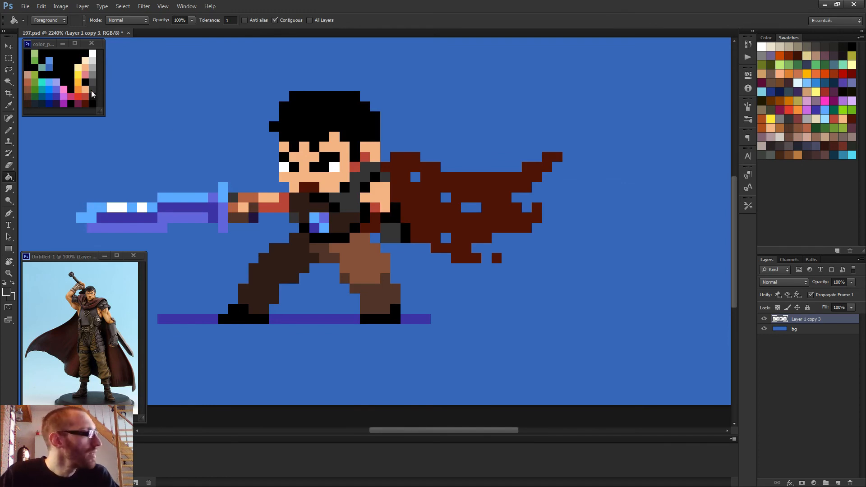
{"action": "left_click", "coordinate": [93, 94], "text": "alt"}
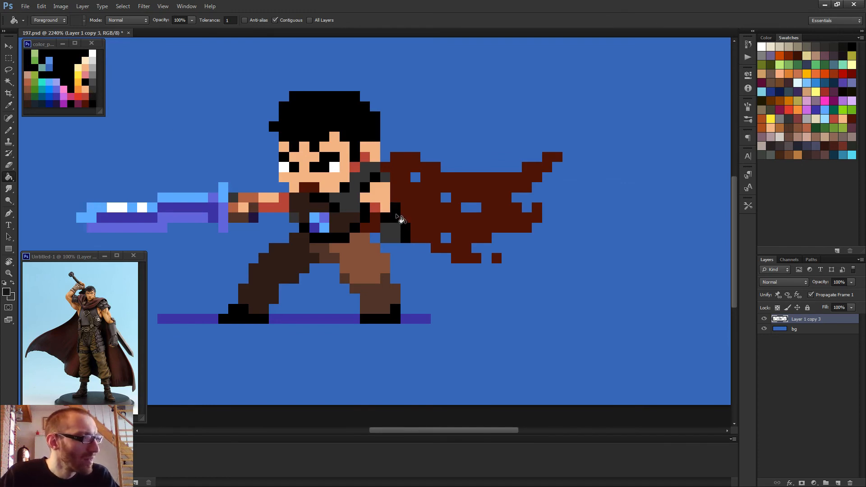
{"action": "left_click", "coordinate": [395, 214]}
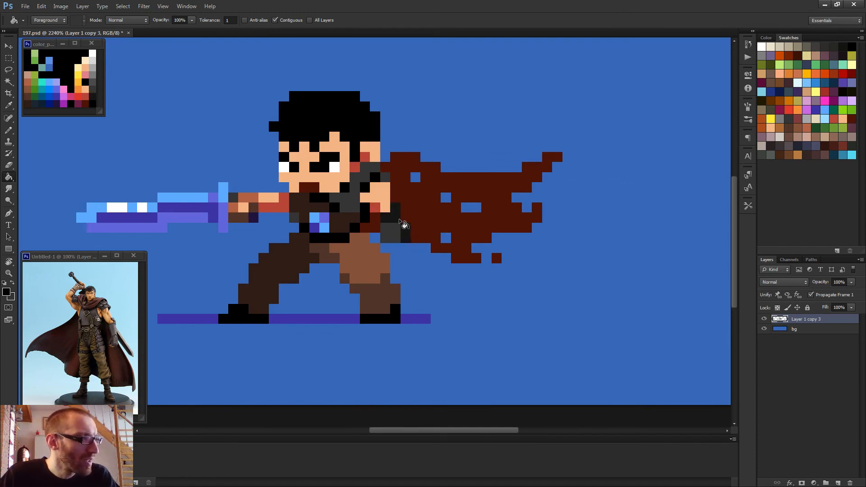
{"action": "left_click", "coordinate": [410, 233]}
{"action": "scroll", "coordinate": [463, 225], "scroll_direction": "down", "scroll_amount": 2}
{"action": "scroll", "coordinate": [460, 220], "scroll_direction": "down", "scroll_amount": 2}
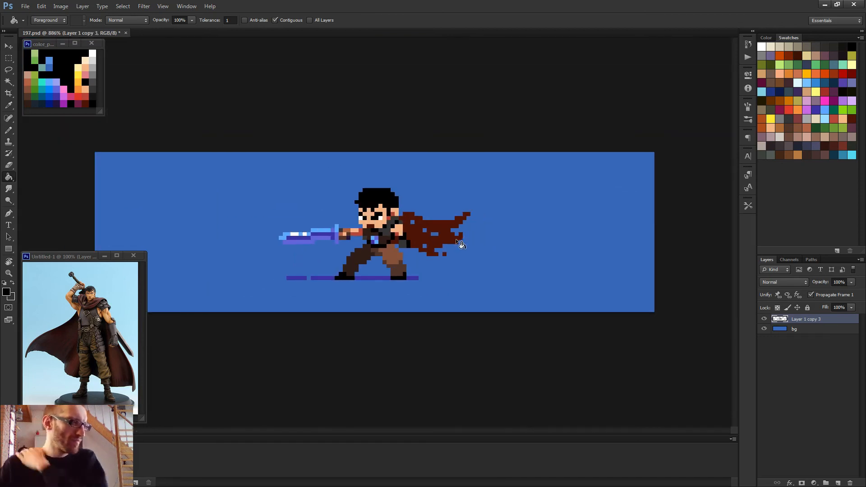
{"action": "scroll", "coordinate": [452, 240], "scroll_direction": "down", "scroll_amount": 2}
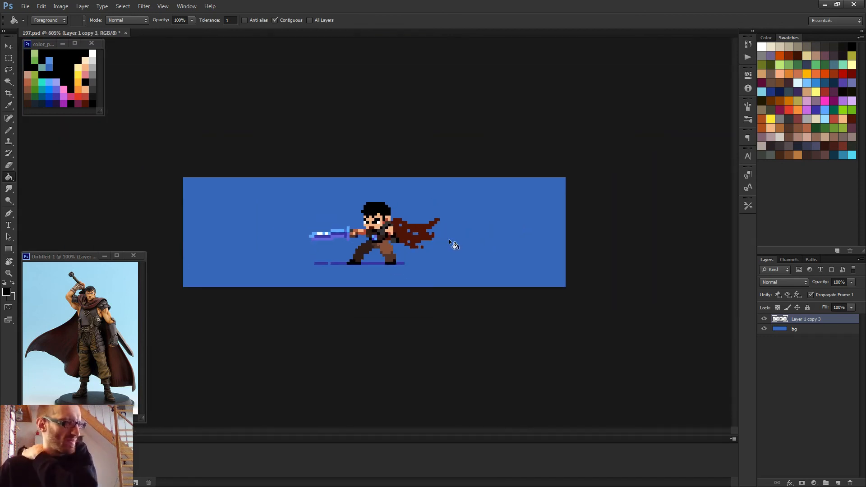
- Extend the sampled reddish skin shadow across the cape-side elbow, just above the bracer
{"action": "key", "text": "b"}
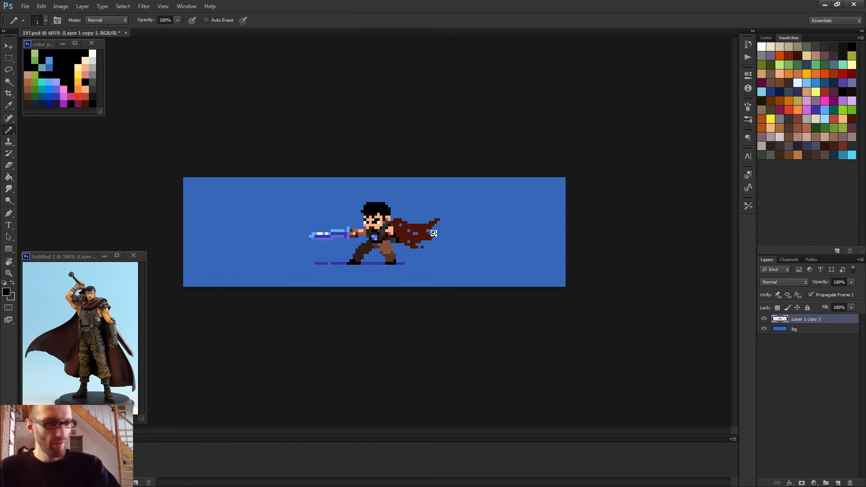
{"action": "scroll", "coordinate": [436, 237], "scroll_direction": "up", "scroll_amount": 5}
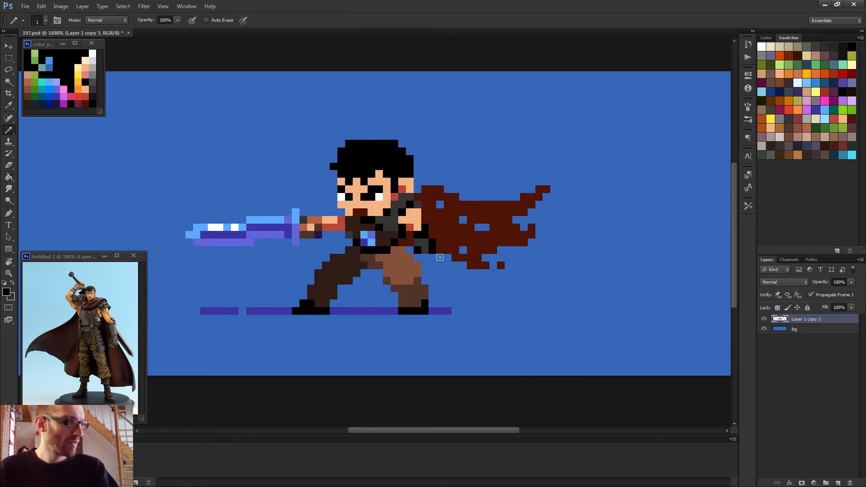
{"action": "scroll", "coordinate": [440, 258], "scroll_direction": "down", "scroll_amount": 4}
{"action": "scroll", "coordinate": [451, 260], "scroll_direction": "down", "scroll_amount": 2}
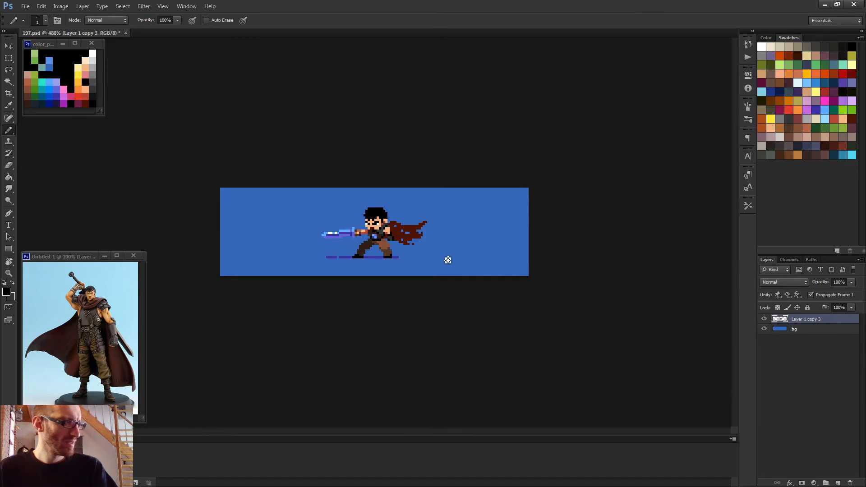
{"action": "scroll", "coordinate": [388, 230], "scroll_direction": "up", "scroll_amount": 6}
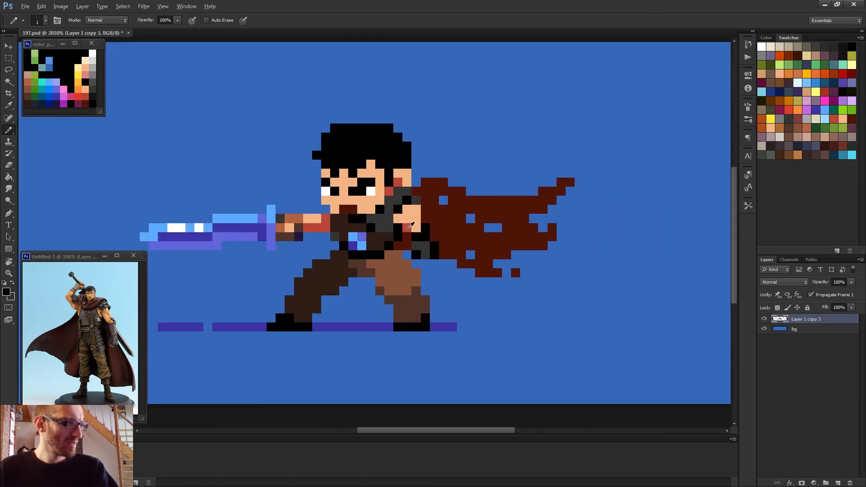
{"action": "left_click", "coordinate": [408, 228], "text": "alt"}
{"action": "left_click", "coordinate": [424, 246], "text": "alt"}
{"action": "left_click", "coordinate": [415, 250]}
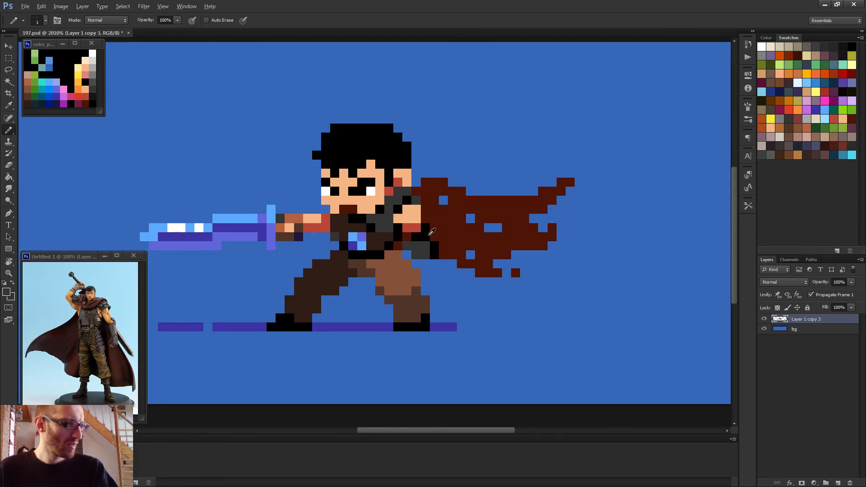
{"action": "left_click", "coordinate": [411, 249], "text": "alt"}
{"action": "scroll", "coordinate": [442, 238], "scroll_direction": "down", "scroll_amount": 5}
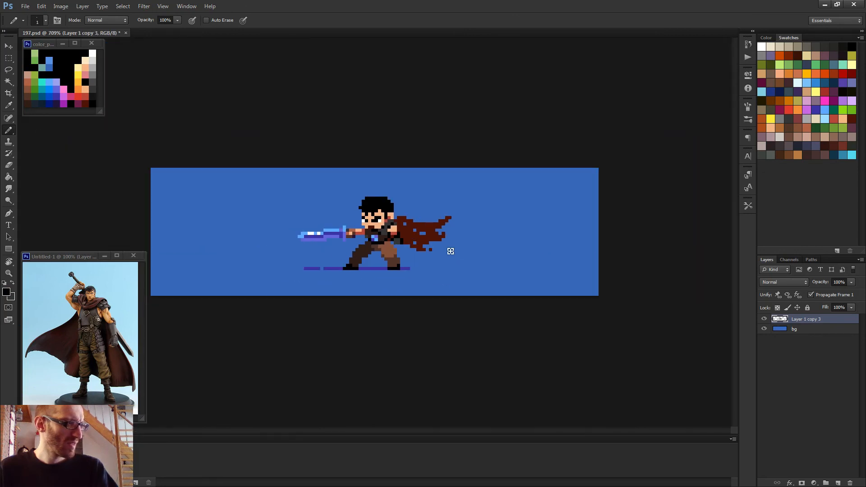
- Try a bulkier cape-side glove by moving its grey pixels outward and adding near-black outline pixels around it
{"action": "scroll", "coordinate": [412, 251], "scroll_direction": "up", "scroll_amount": 5}
{"action": "left_click", "coordinate": [412, 250], "text": "alt"}
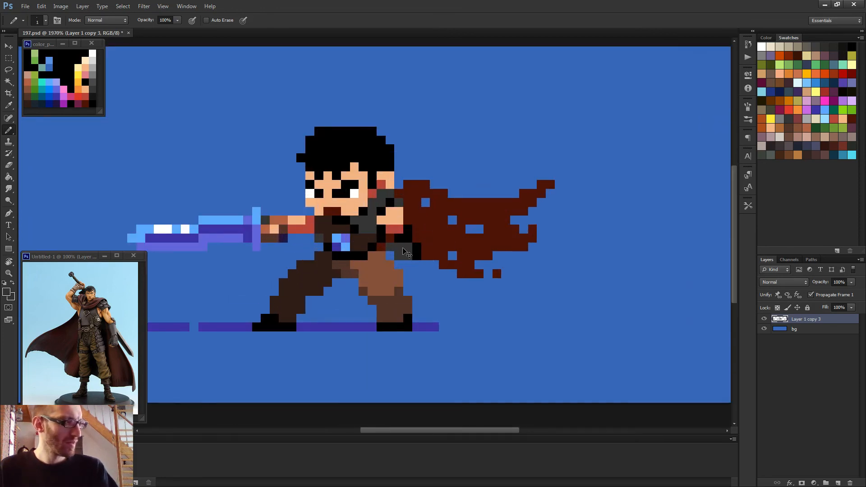
{"action": "left_click", "coordinate": [417, 246]}
{"action": "left_click", "coordinate": [419, 255], "text": "alt"}
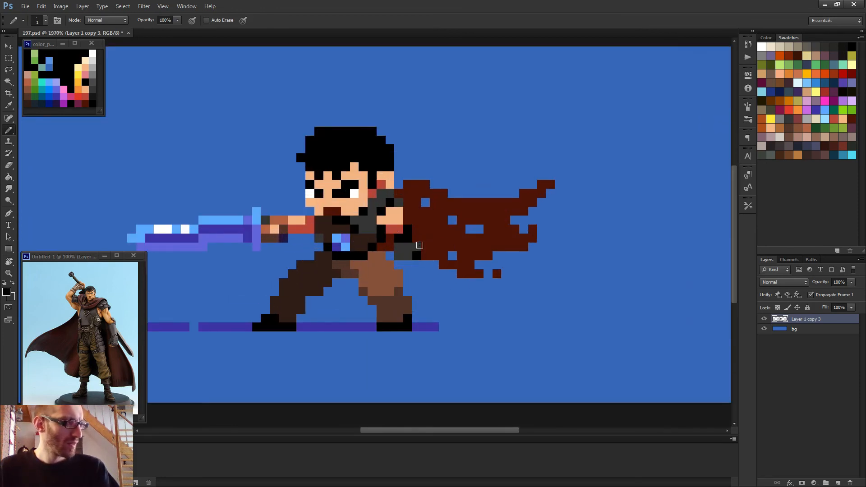
{"action": "left_click_drag", "start_coordinate": [408, 237], "coordinate": [417, 238]}
{"action": "left_click", "coordinate": [427, 246]}
{"action": "left_click", "coordinate": [408, 265]}
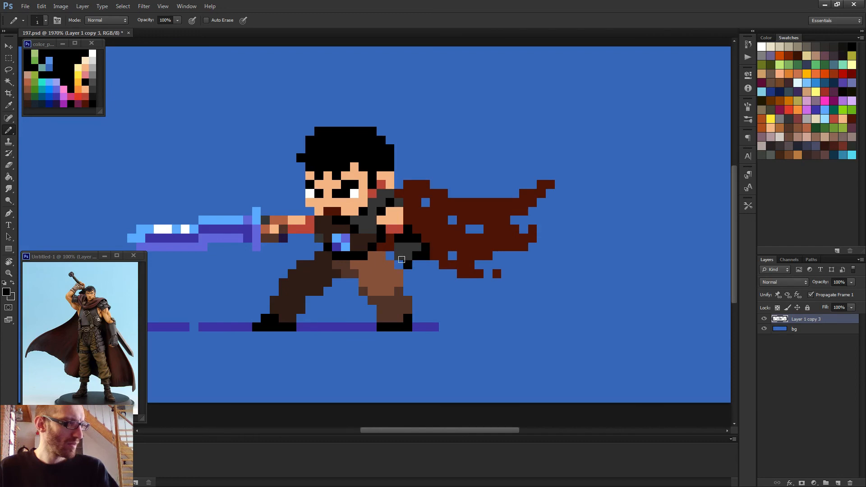
{"action": "left_click", "coordinate": [400, 264]}
{"action": "scroll", "coordinate": [435, 257], "scroll_direction": "down", "scroll_amount": 3}
{"action": "scroll", "coordinate": [435, 257], "scroll_direction": "down", "scroll_amount": 3}
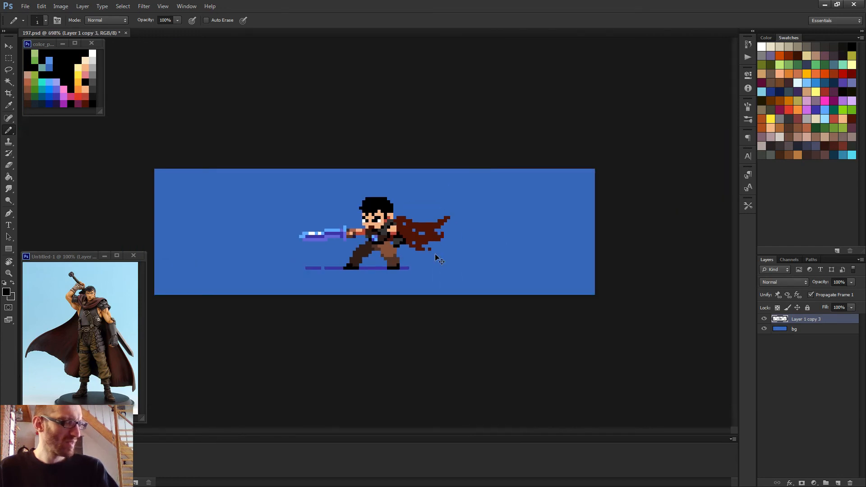
{"action": "scroll", "coordinate": [435, 257], "scroll_direction": "down", "scroll_amount": 2}
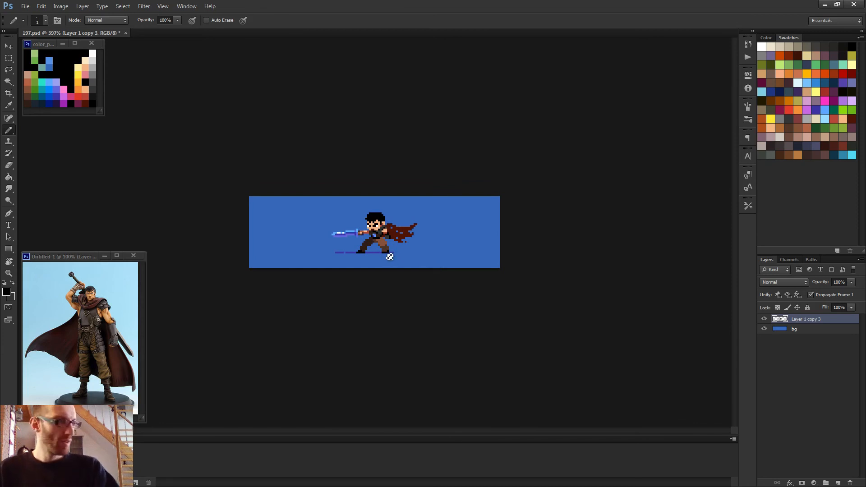
- Paint near-black pixels along the inner edge of the cape-side forearm, beside the waist
{"action": "scroll", "coordinate": [391, 255], "scroll_direction": "up", "scroll_amount": 9}
{"action": "left_click_drag", "start_coordinate": [399, 239], "coordinate": [399, 231]}
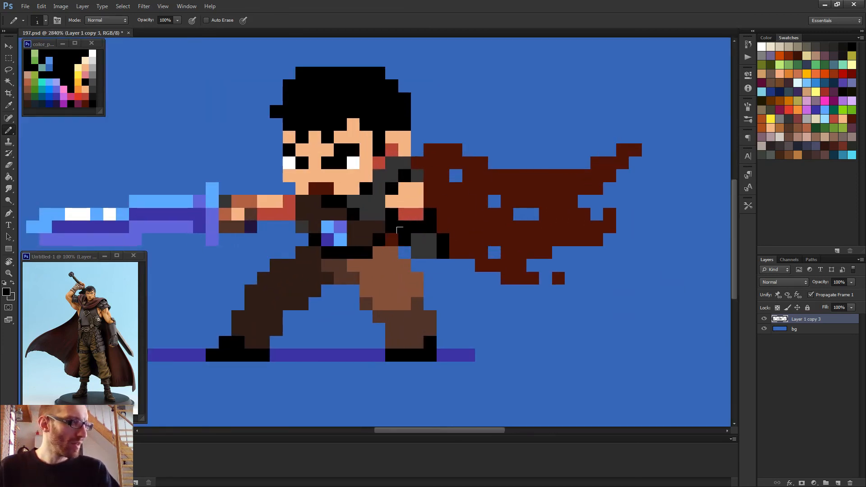
{"action": "scroll", "coordinate": [426, 245], "scroll_direction": "down", "scroll_amount": 4}
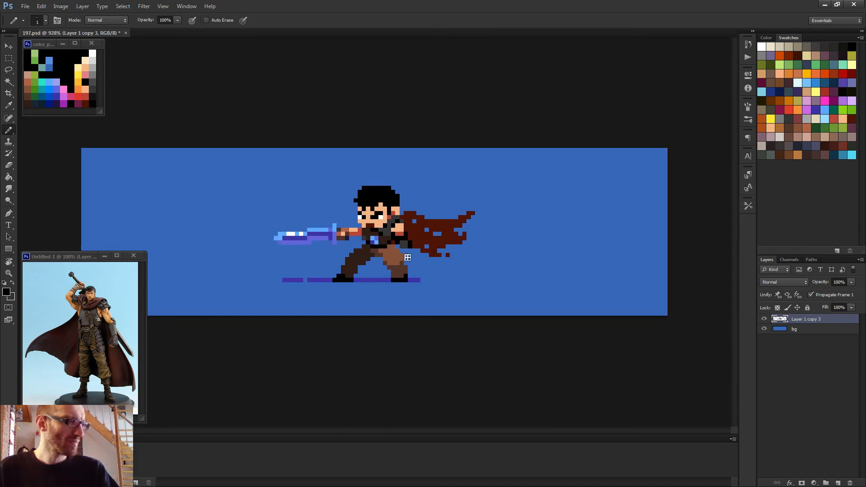
{"action": "scroll", "coordinate": [407, 257], "scroll_direction": "down", "scroll_amount": 2}
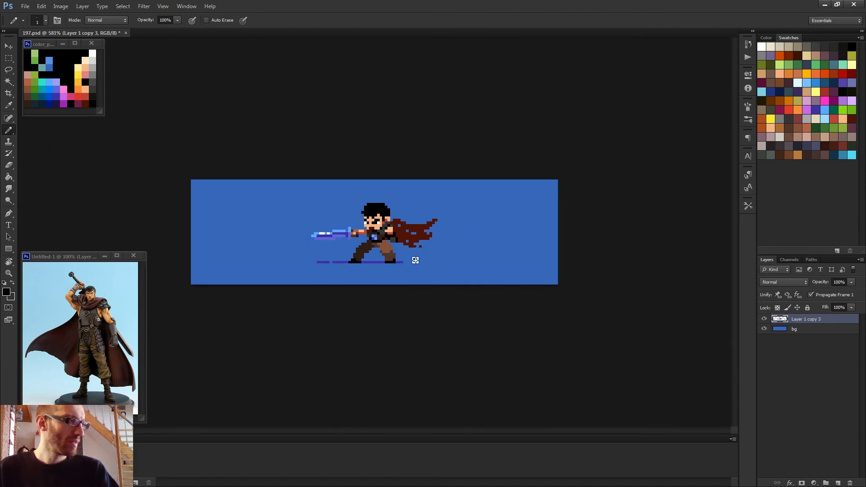
- Adjust the cape-side elbow shading, extending the reddish shadow along the arm's inner edge with sampled skin tones
{"action": "scroll", "coordinate": [415, 261], "scroll_direction": "up", "scroll_amount": 4}
{"action": "left_click", "coordinate": [408, 229], "text": "alt"}
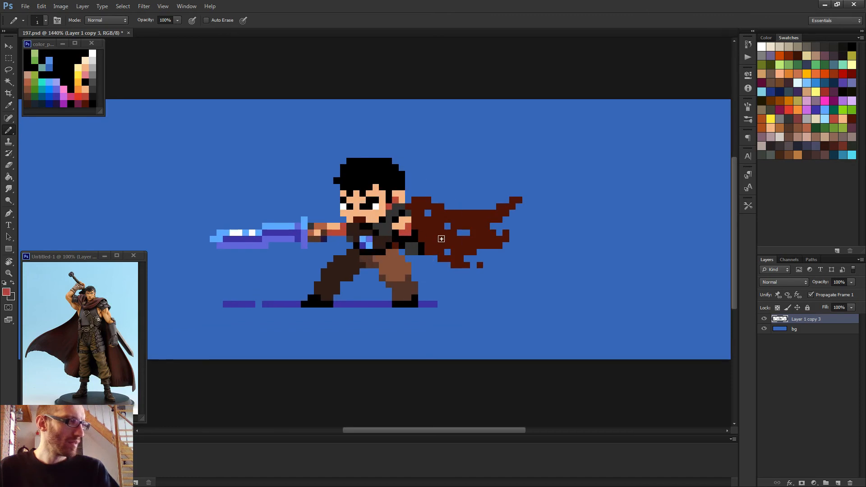
{"action": "scroll", "coordinate": [441, 239], "scroll_direction": "down", "scroll_amount": 4}
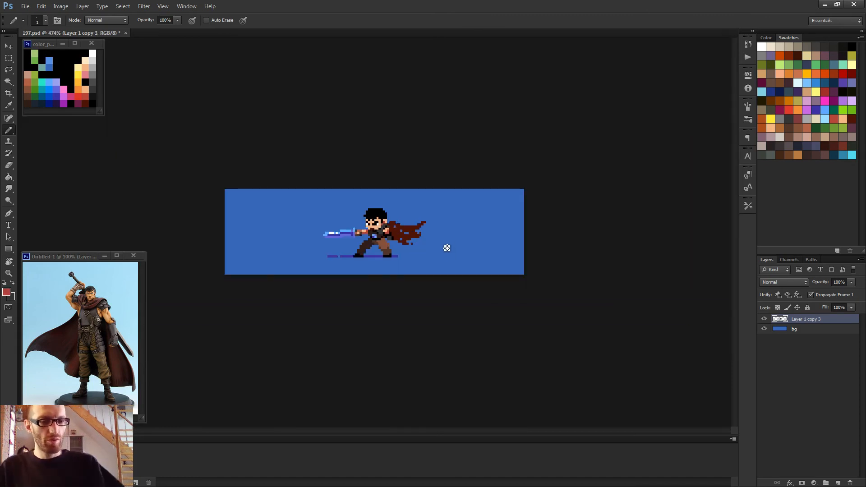
{"action": "scroll", "coordinate": [410, 249], "scroll_direction": "up", "scroll_amount": 4}
{"action": "scroll", "coordinate": [380, 213], "scroll_direction": "up", "scroll_amount": 2}
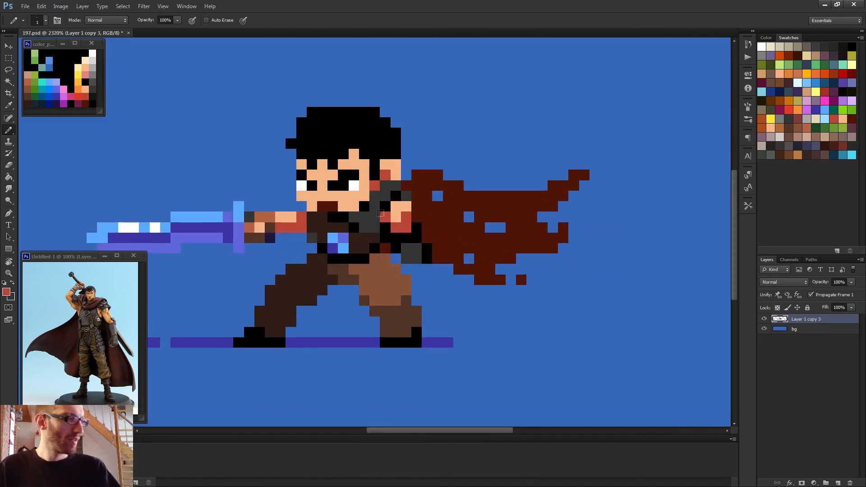
{"action": "scroll", "coordinate": [422, 226], "scroll_direction": "down", "scroll_amount": 4}
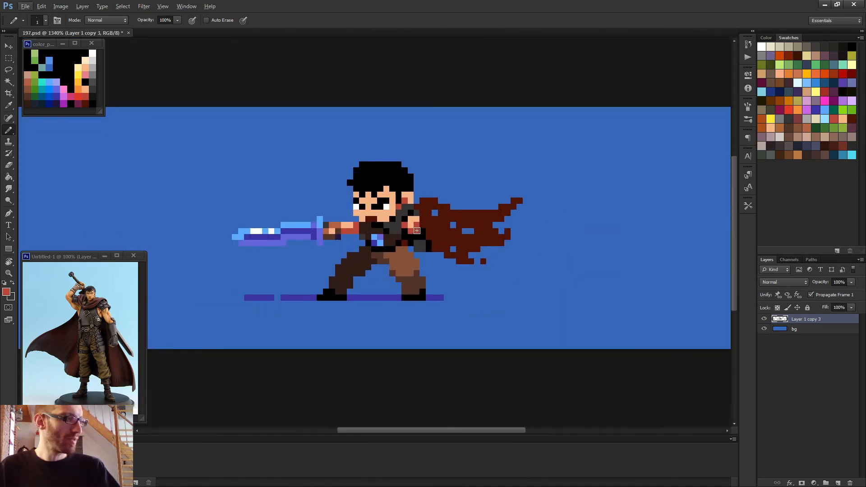
{"action": "scroll", "coordinate": [417, 233], "scroll_direction": "up", "scroll_amount": 3}
{"action": "left_click", "coordinate": [408, 221], "text": "alt"}
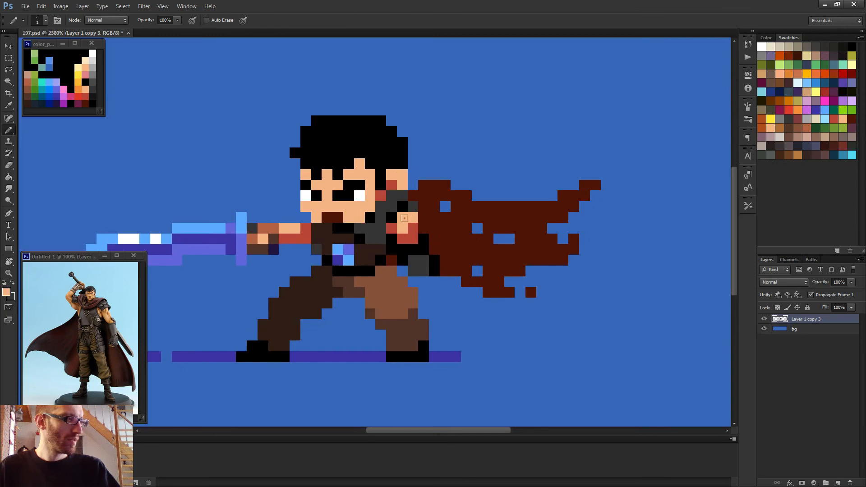
{"action": "left_click", "coordinate": [410, 233], "text": "alt"}
{"action": "scroll", "coordinate": [412, 231], "scroll_direction": "down", "scroll_amount": 5}
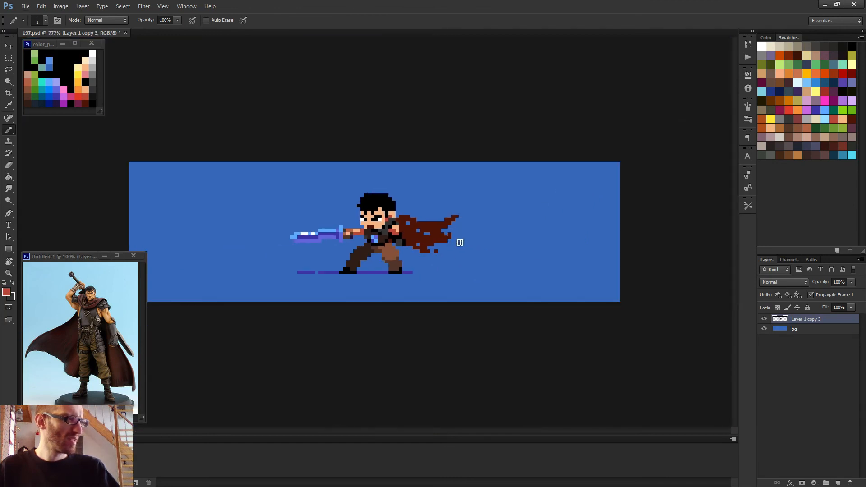
{"action": "scroll", "coordinate": [460, 245], "scroll_direction": "down", "scroll_amount": 1}
{"action": "scroll", "coordinate": [389, 226], "scroll_direction": "up", "scroll_amount": 5}
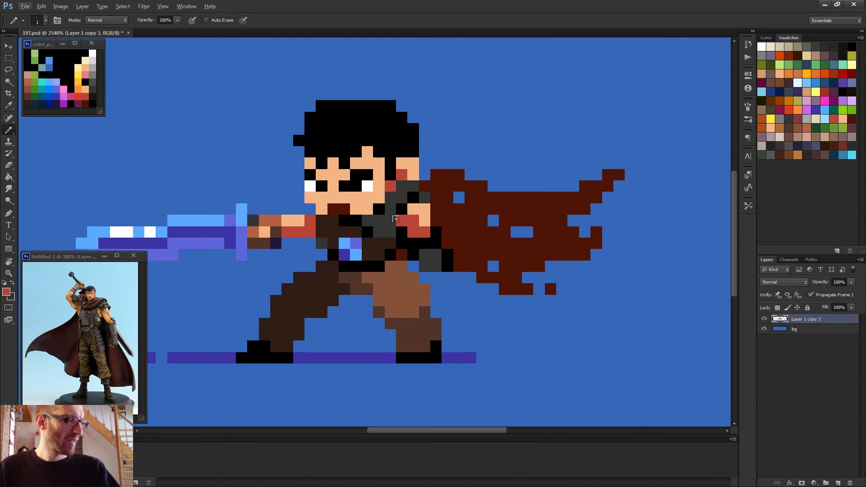
- Paint over the reddish pixel at the elbow's inner edge with black sampled from the bracer
{"action": "left_click", "coordinate": [403, 230], "text": "alt"}
{"action": "left_click", "coordinate": [402, 220]}
{"action": "left_click", "coordinate": [387, 228]}
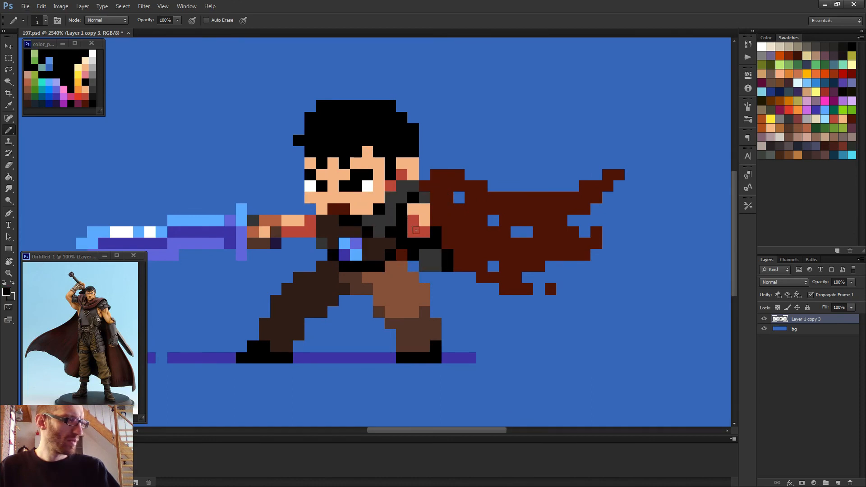
{"action": "scroll", "coordinate": [444, 248], "scroll_direction": "down", "scroll_amount": 4}
{"action": "scroll", "coordinate": [443, 246], "scroll_direction": "down", "scroll_amount": 2}
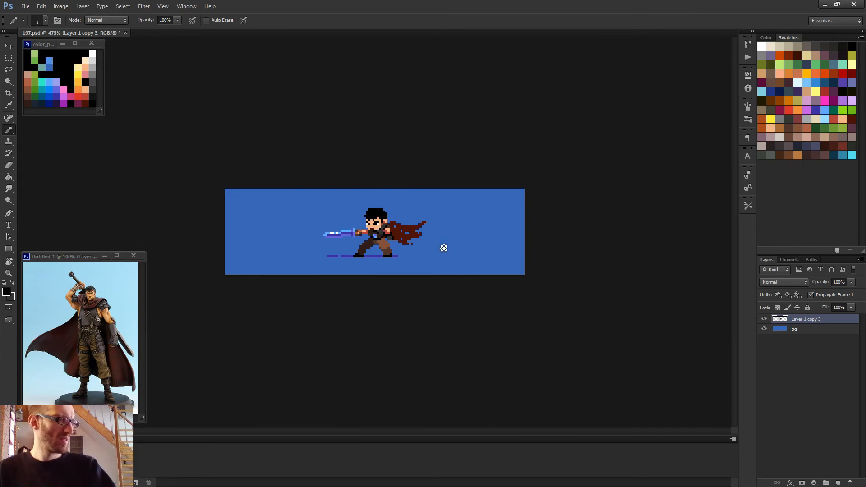
- Sample the cape's dark red as the drawing colour
{"action": "scroll", "coordinate": [444, 247], "scroll_direction": "up", "scroll_amount": 3}
{"action": "left_click", "coordinate": [415, 238], "text": "alt"}
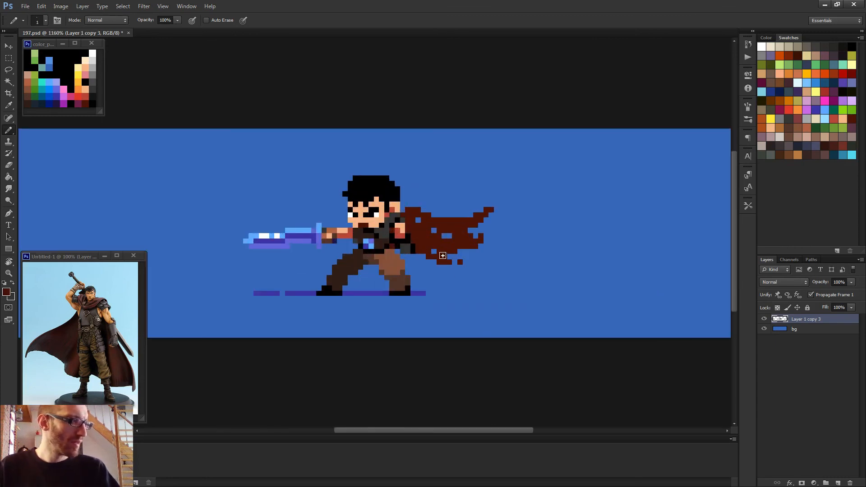
{"action": "scroll", "coordinate": [451, 249], "scroll_direction": "down", "scroll_amount": 1}
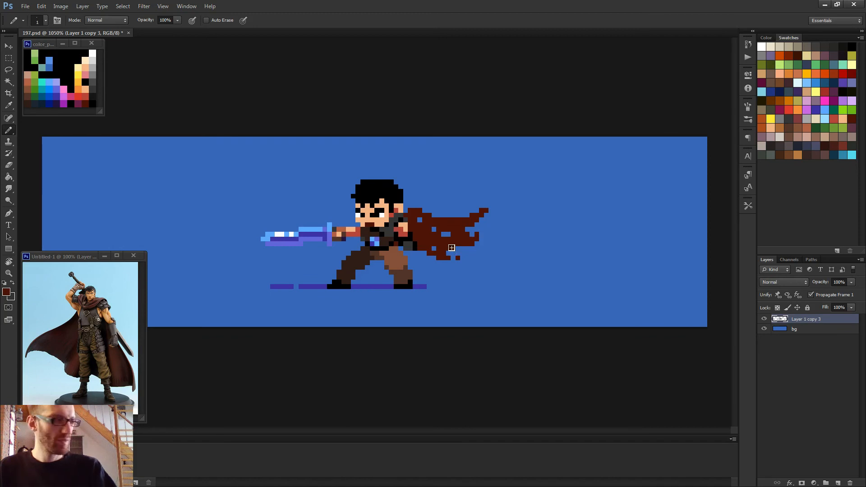
{"action": "scroll", "coordinate": [451, 249], "scroll_direction": "down", "scroll_amount": 4}
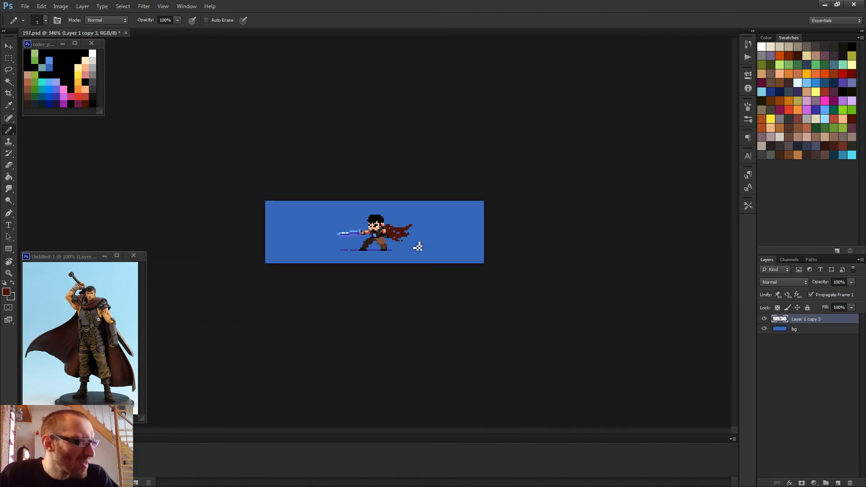
{"action": "scroll", "coordinate": [417, 246], "scroll_direction": "down", "scroll_amount": 1}
{"action": "scroll", "coordinate": [415, 244], "scroll_direction": "up", "scroll_amount": 6}
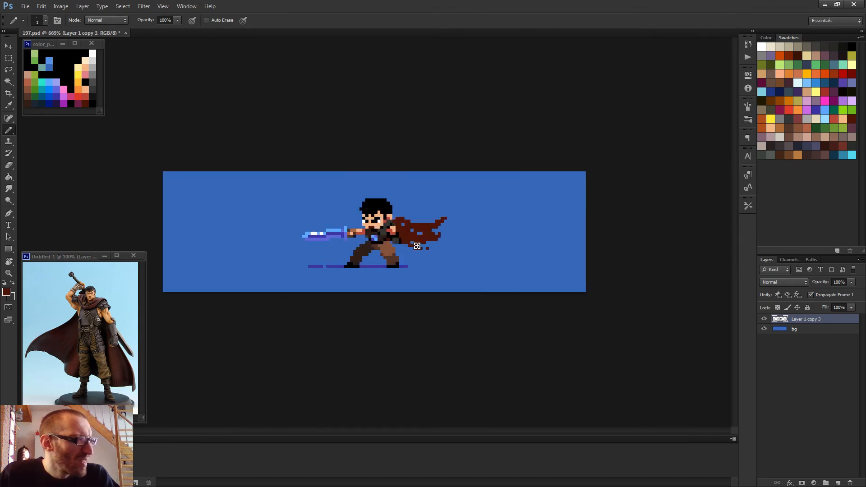
- Select the sword with the hand and forearm holding it, move them up one pixel, and deselect
{"action": "key", "text": "m"}
{"action": "scroll", "coordinate": [259, 222], "scroll_direction": "up", "scroll_amount": 2}
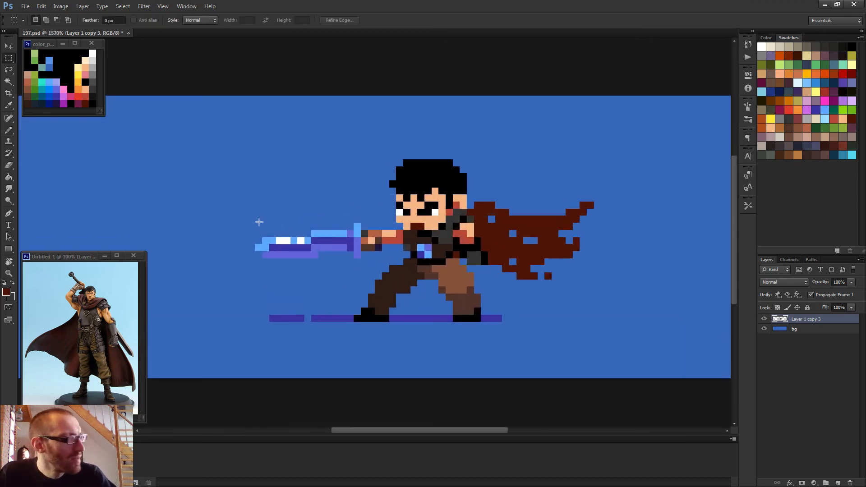
{"action": "left_click_drag", "start_coordinate": [249, 216], "coordinate": [397, 258]}
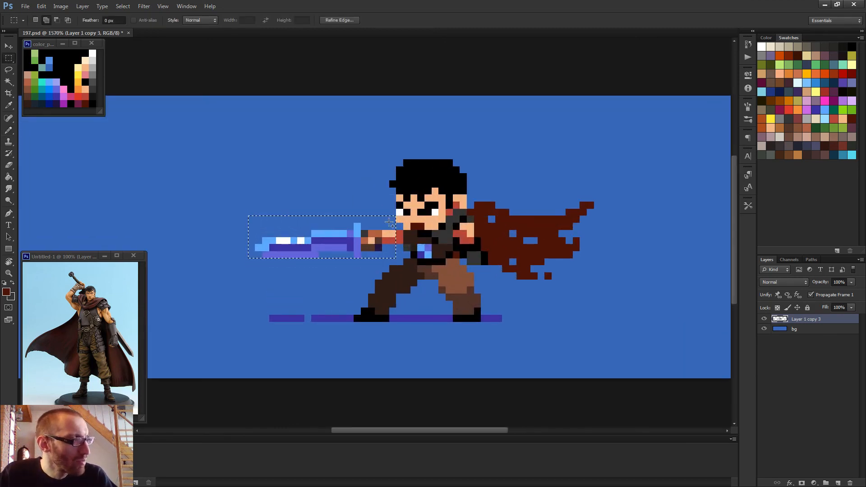
{"action": "scroll", "coordinate": [465, 247], "scroll_direction": "down", "scroll_amount": 5}
{"action": "key", "text": "v"}
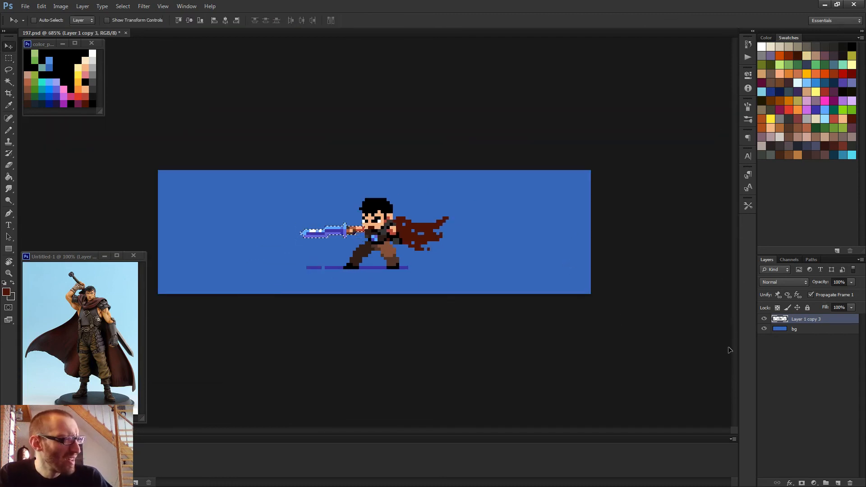
{"action": "key", "text": "ctrl+d"}
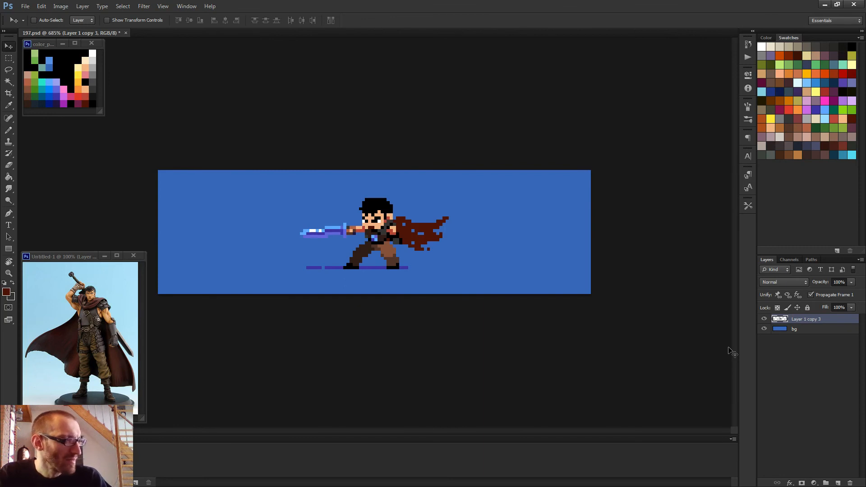
{"action": "key", "text": "b"}
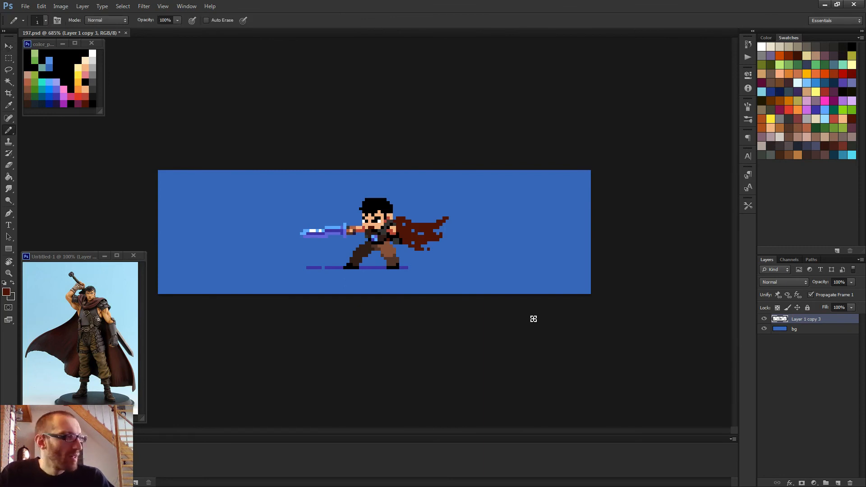
- Duplicate the sprite layer and hide the original beneath the new copy
{"action": "scroll", "coordinate": [402, 225], "scroll_direction": "up", "scroll_amount": 4}
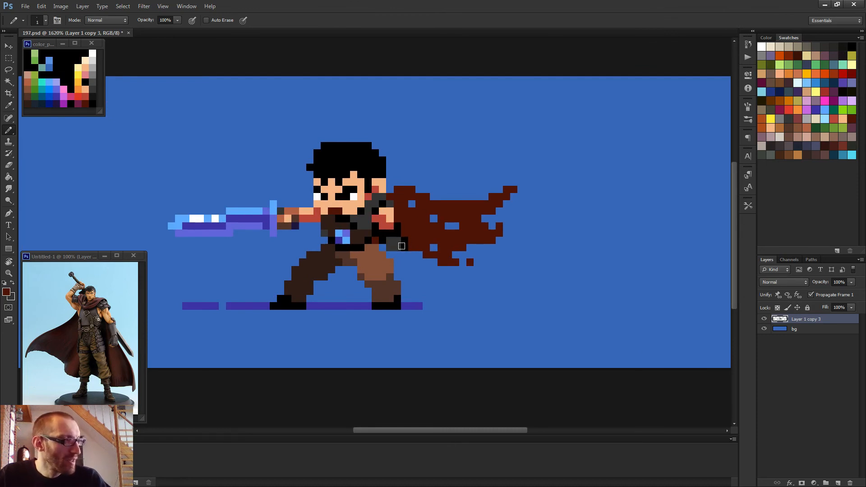
{"action": "scroll", "coordinate": [401, 246], "scroll_direction": "down", "scroll_amount": 4}
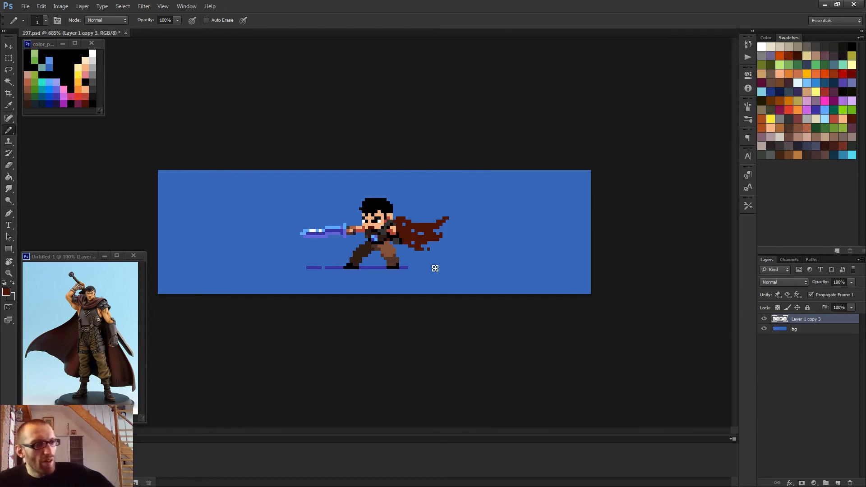
{"action": "left_click_drag", "start_coordinate": [808, 320], "coordinate": [838, 482]}
{"action": "left_click", "coordinate": [763, 328]}
- Paint over the cape-side arm with the cape's dark red and place a two-pixel-wide square grey glove beside the hip
{"action": "scroll", "coordinate": [452, 215], "scroll_direction": "up", "scroll_amount": 3}
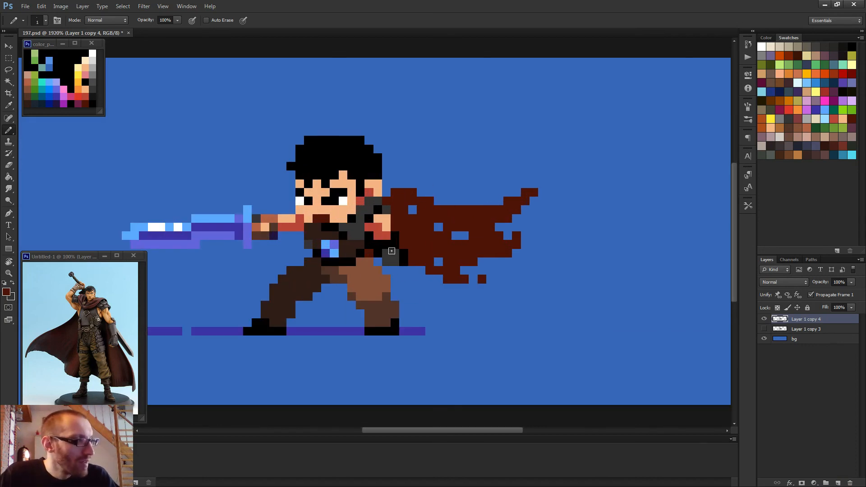
{"action": "mouse_move", "coordinate": [392, 251]}
{"action": "left_mouse_down"}
{"action": "mouse_move", "coordinate": [388, 261]}
{"action": "mouse_move", "coordinate": [397, 258]}
{"action": "mouse_move", "coordinate": [377, 247]}
{"action": "mouse_move", "coordinate": [370, 229]}
{"action": "mouse_move", "coordinate": [381, 217]}
{"action": "mouse_move", "coordinate": [384, 237]}
{"action": "mouse_move", "coordinate": [411, 243]}
{"action": "mouse_move", "coordinate": [382, 245]}
{"action": "left_mouse_up"}
{"action": "left_click", "coordinate": [388, 209], "text": "alt"}
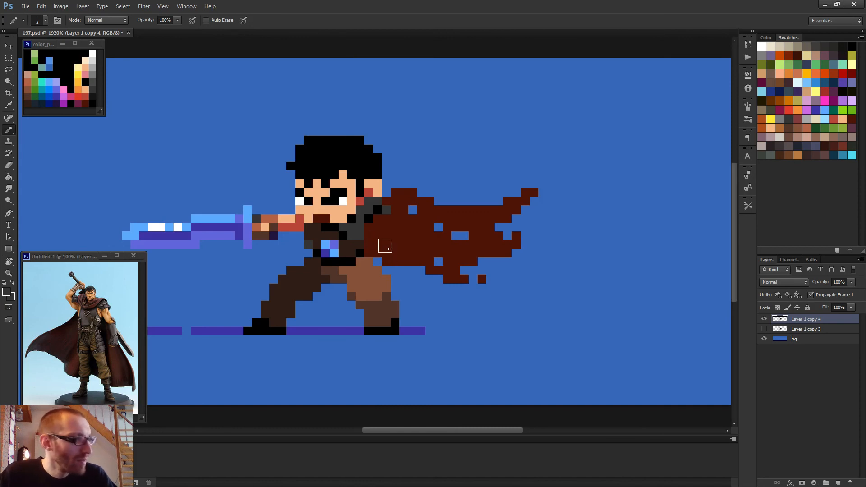
{"action": "left_click", "coordinate": [382, 249]}
{"action": "scroll", "coordinate": [423, 257], "scroll_direction": "down", "scroll_amount": 4}
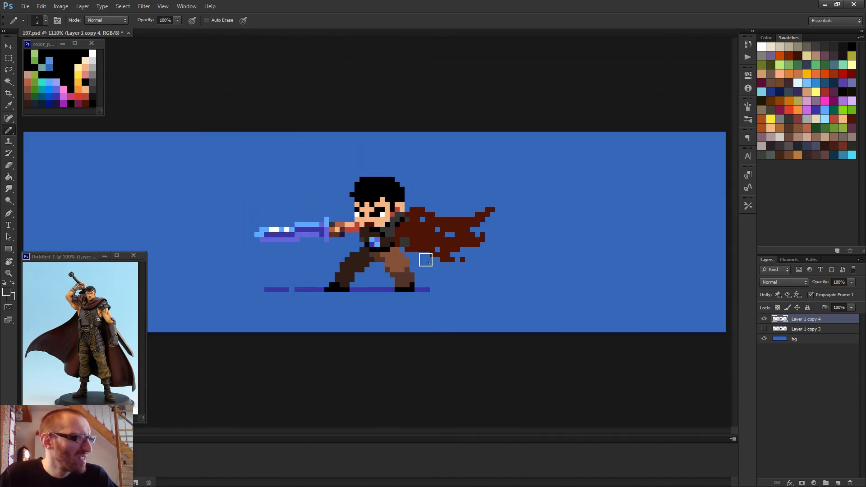
{"action": "scroll", "coordinate": [448, 265], "scroll_direction": "up", "scroll_amount": 2}
{"action": "left_click", "coordinate": [409, 243]}
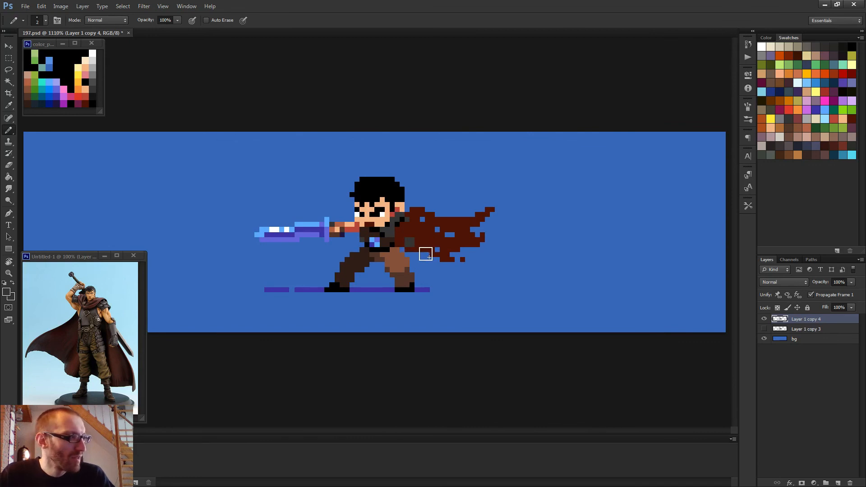
- Set the pencil size to 1 and block in the cape-side upper arm with the reddish shadow sampled from the neck
{"action": "scroll", "coordinate": [426, 254], "scroll_direction": "up", "scroll_amount": 4}
{"action": "key", "text": "["}
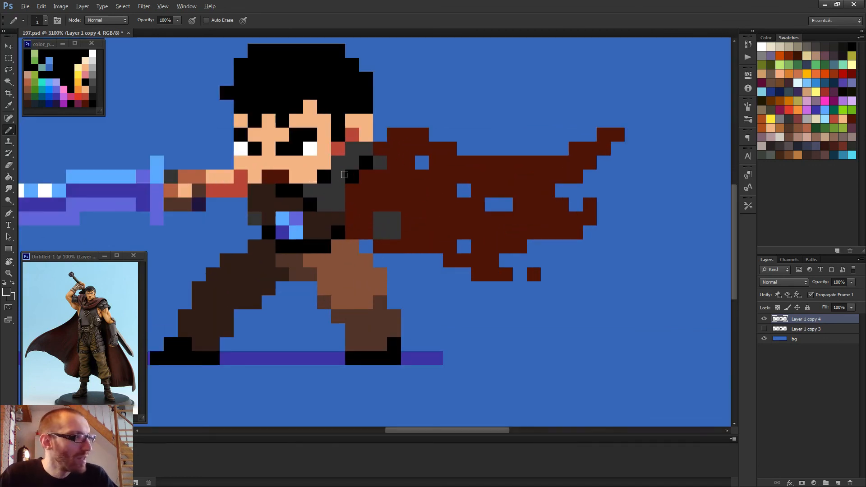
{"action": "left_click", "coordinate": [336, 147], "text": "alt"}
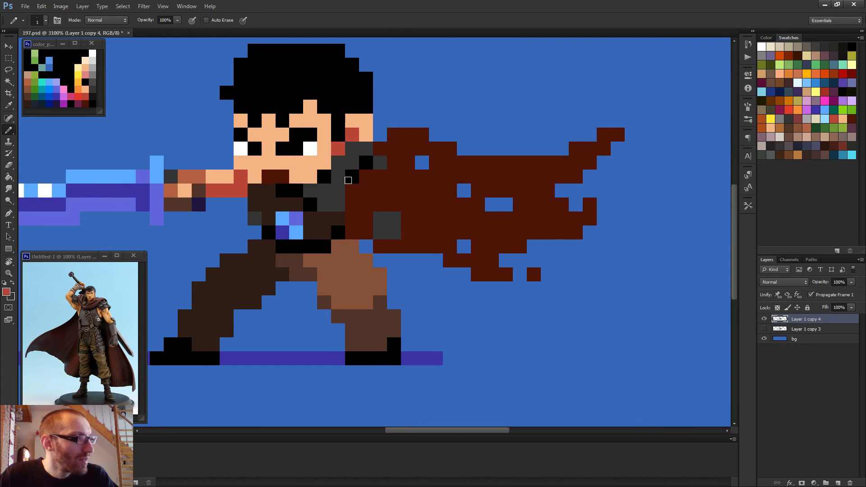
{"action": "mouse_move", "coordinate": [352, 191]}
{"action": "left_mouse_down"}
{"action": "mouse_move", "coordinate": [379, 178]}
{"action": "mouse_move", "coordinate": [365, 181]}
{"action": "left_mouse_up"}
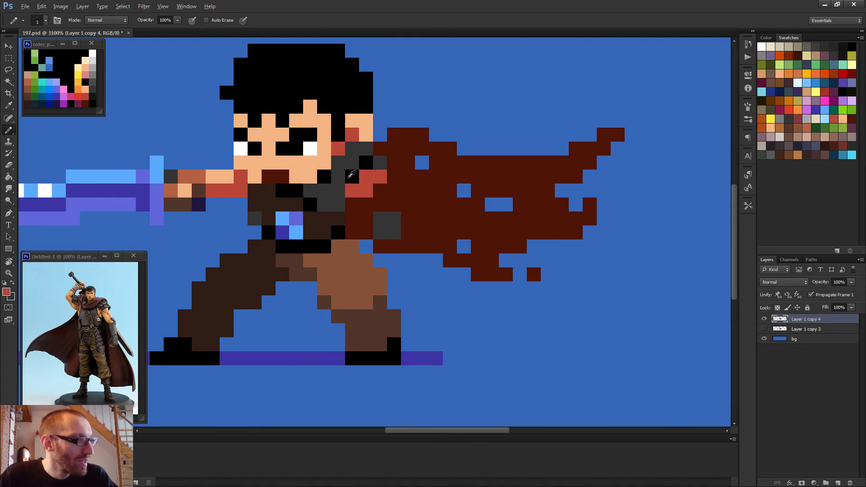
- Draw the cape-side bracer with sampled black pixels between the reddish upper arm and the grey glove
{"action": "left_click", "coordinate": [353, 174], "text": "alt"}
{"action": "mouse_move", "coordinate": [367, 183]}
{"action": "left_mouse_down"}
{"action": "mouse_move", "coordinate": [381, 205]}
{"action": "mouse_move", "coordinate": [356, 204]}
{"action": "left_mouse_up"}
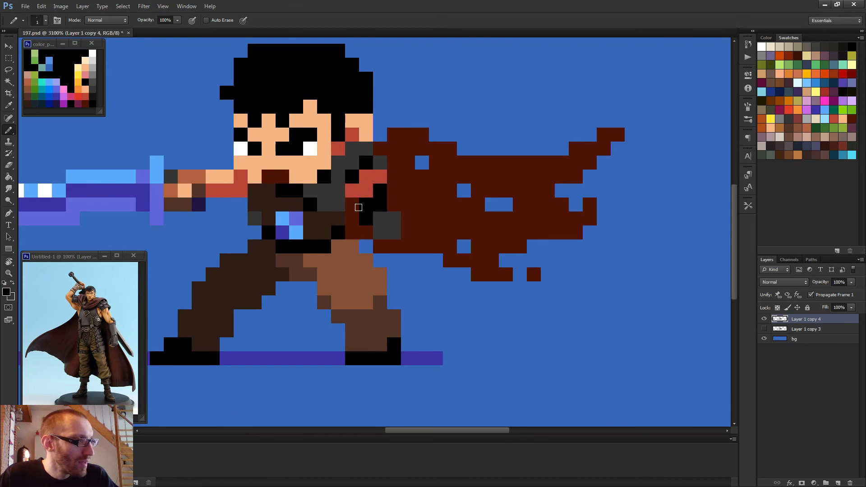
{"action": "scroll", "coordinate": [382, 194], "scroll_direction": "down", "scroll_amount": 5}
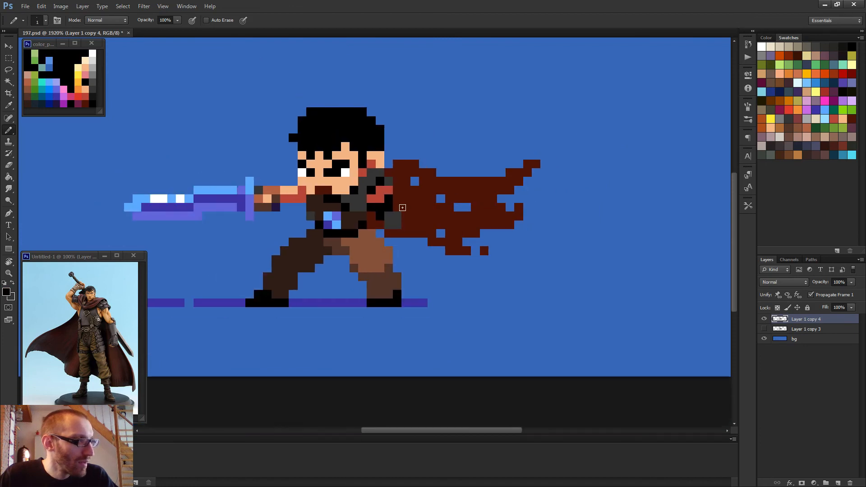
{"action": "scroll", "coordinate": [423, 235], "scroll_direction": "down", "scroll_amount": 2}
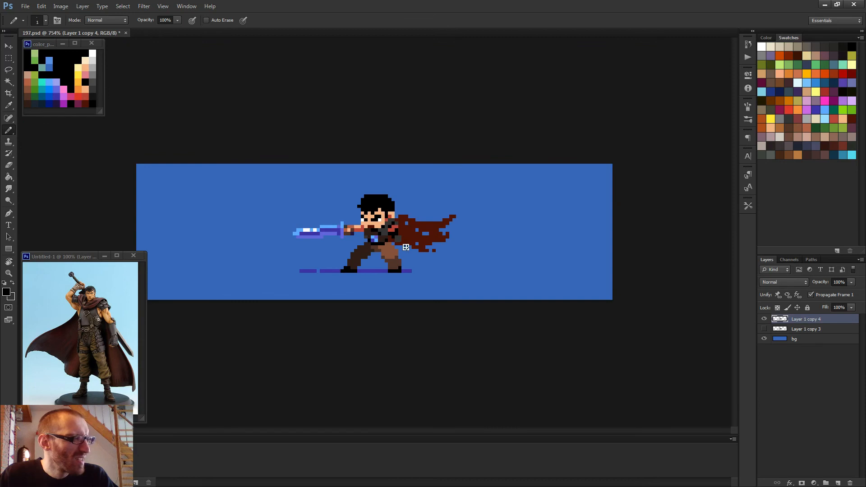
- Paint light skin pixels sampled from the face over the outer part of the cape-side upper arm
{"action": "scroll", "coordinate": [387, 201], "scroll_direction": "up", "scroll_amount": 5}
{"action": "left_click", "coordinate": [400, 175], "text": "alt"}
{"action": "mouse_move", "coordinate": [409, 215]}
{"action": "left_mouse_down"}
{"action": "mouse_move", "coordinate": [397, 216]}
{"action": "mouse_move", "coordinate": [401, 226]}
{"action": "left_mouse_up"}
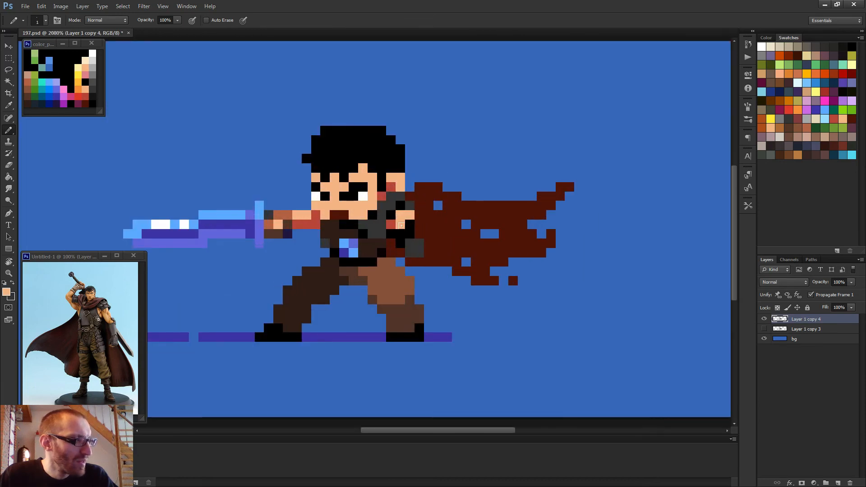
{"action": "scroll", "coordinate": [401, 225], "scroll_direction": "down", "scroll_amount": 5}
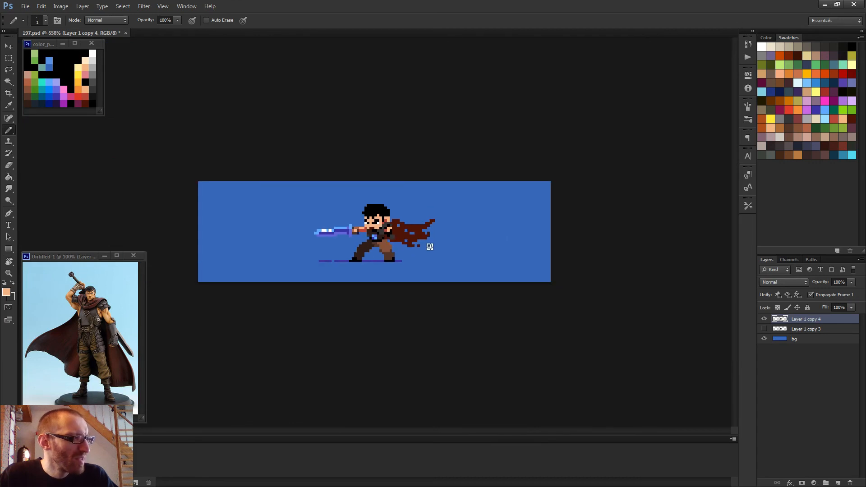
- Extend the sampled reddish shadow one pixel down the inner edge of the cape-side arm
{"action": "scroll", "coordinate": [402, 251], "scroll_direction": "up", "scroll_amount": 3}
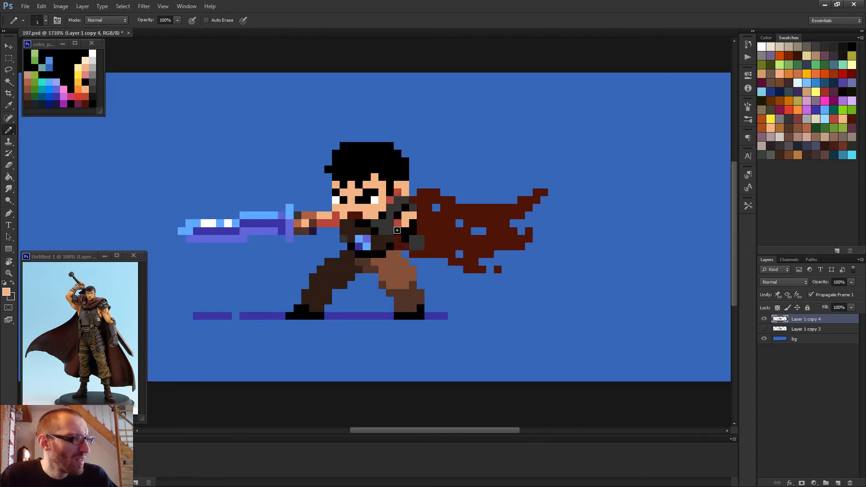
{"action": "left_click", "coordinate": [398, 224], "text": "alt"}
{"action": "left_click", "coordinate": [396, 230]}
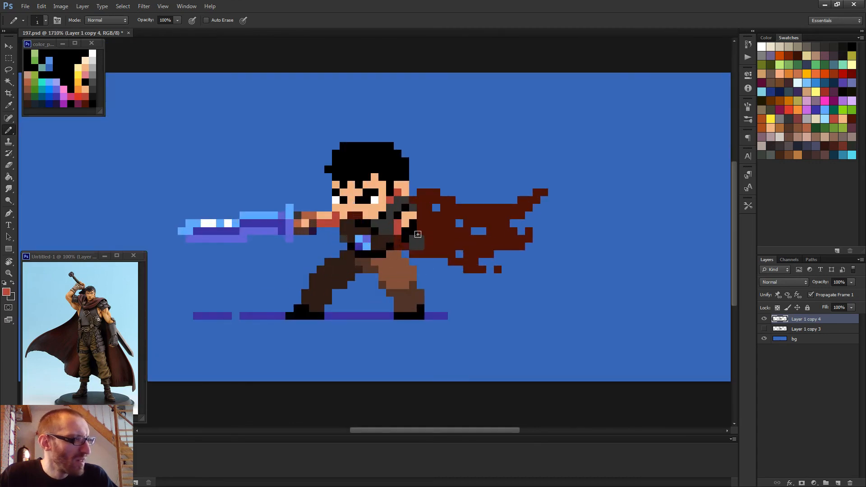
{"action": "scroll", "coordinate": [417, 232], "scroll_direction": "down", "scroll_amount": 2}
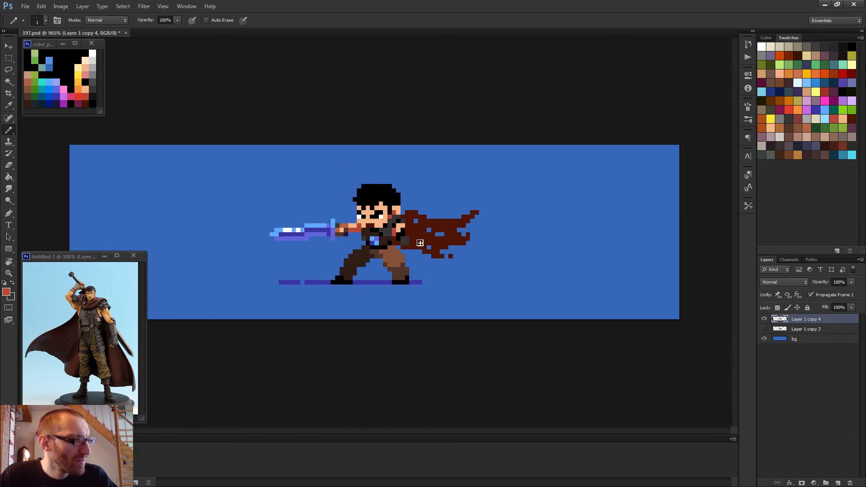
- Add a sampled black pixel to the outer edge of the cape-side bracer
{"action": "scroll", "coordinate": [420, 243], "scroll_direction": "up", "scroll_amount": 2}
{"action": "left_click", "coordinate": [397, 236], "text": "alt"}
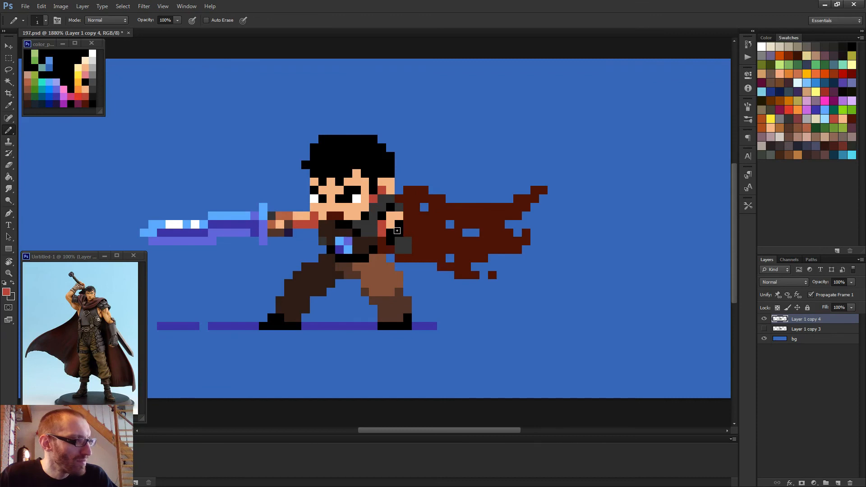
{"action": "left_click", "coordinate": [407, 233]}
{"action": "scroll", "coordinate": [429, 235], "scroll_direction": "down", "scroll_amount": 4}
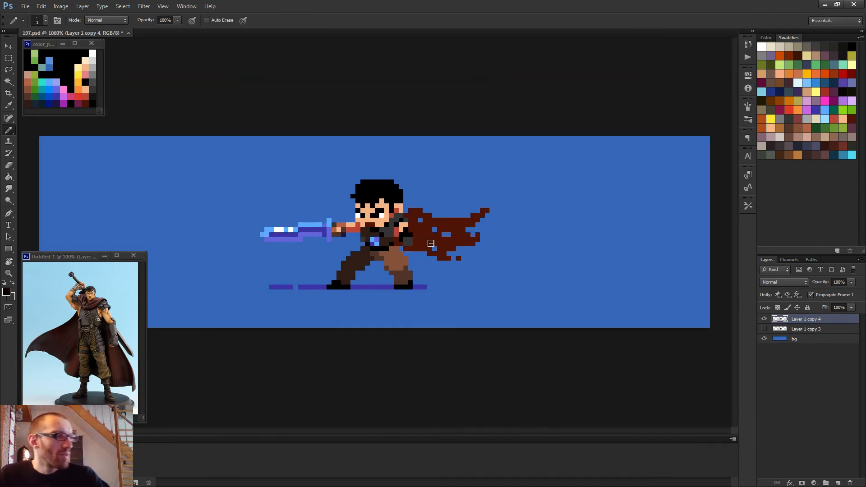
{"action": "scroll", "coordinate": [433, 248], "scroll_direction": "down", "scroll_amount": 2}
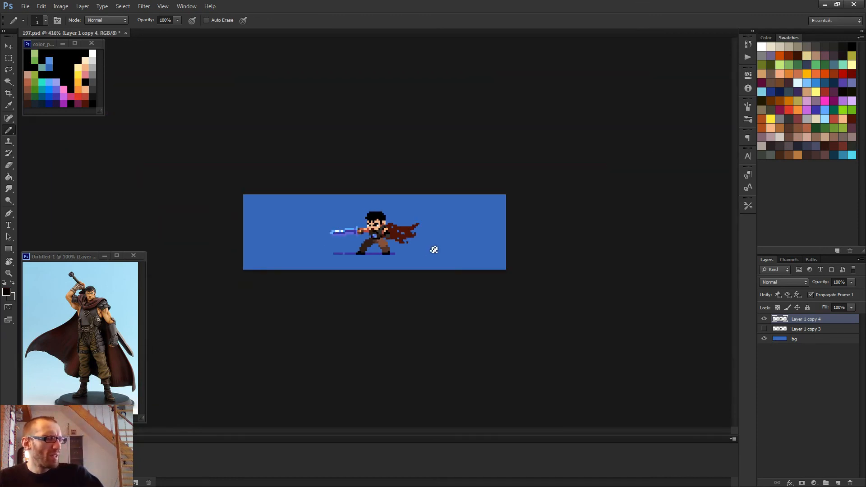
{"action": "scroll", "coordinate": [387, 235], "scroll_direction": "up", "scroll_amount": 5}
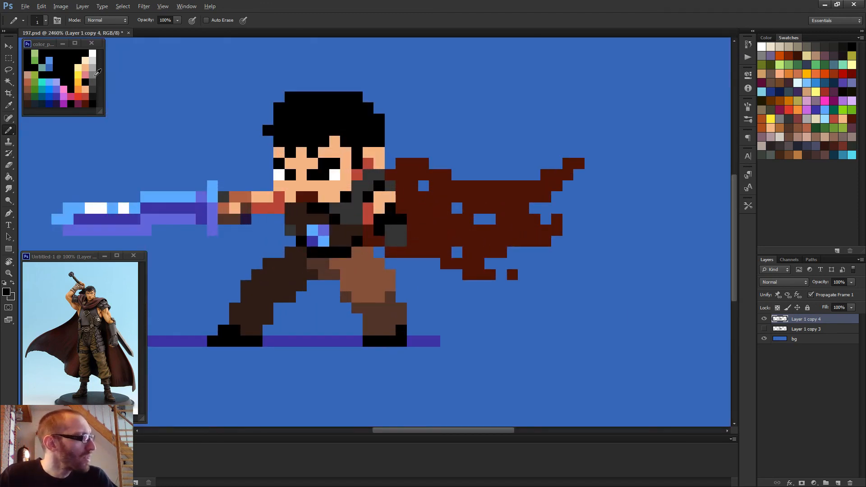
- Recolour the cape-side bracer with the dark navy sampled from below the sword hand, and repaint the glove in a lighter grey
{"action": "key", "text": "alt"}
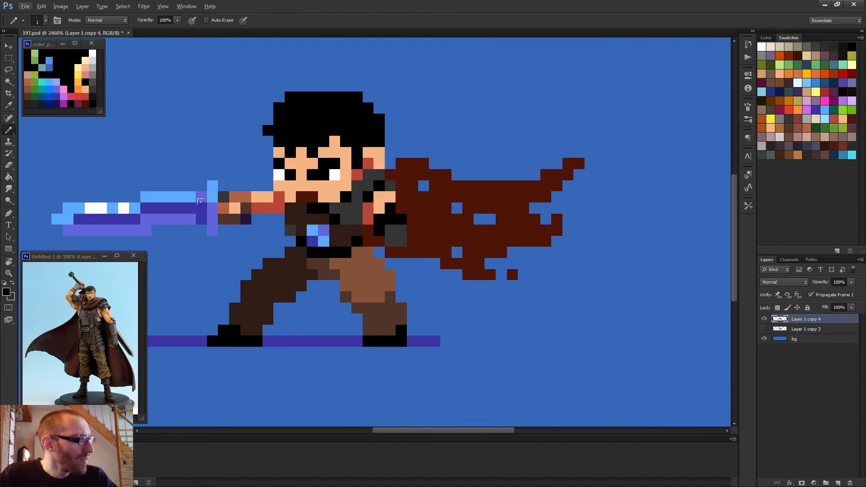
{"action": "left_click", "coordinate": [200, 211], "text": "alt"}
{"action": "mouse_move", "coordinate": [391, 207]}
{"action": "left_mouse_down"}
{"action": "mouse_move", "coordinate": [373, 221]}
{"action": "mouse_move", "coordinate": [394, 227]}
{"action": "mouse_move", "coordinate": [370, 214]}
{"action": "mouse_move", "coordinate": [392, 214]}
{"action": "mouse_move", "coordinate": [374, 220]}
{"action": "mouse_move", "coordinate": [384, 200]}
{"action": "left_mouse_up"}
{"action": "left_click", "coordinate": [246, 219], "text": "alt"}
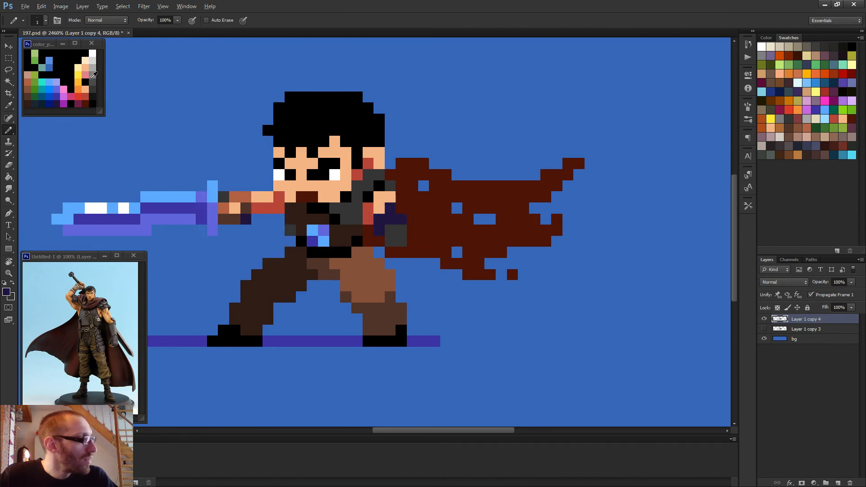
{"action": "left_click", "coordinate": [392, 228], "text": "alt"}
{"action": "left_click_drag", "start_coordinate": [401, 229], "coordinate": [399, 230]}
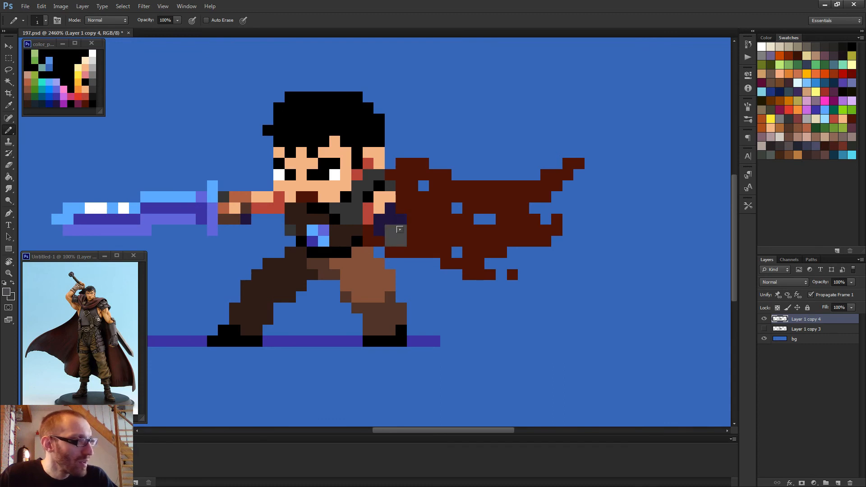
- Paint sampled black pixels along the inner side and underside of the cape-side glove
{"action": "left_click", "coordinate": [359, 211], "text": "alt"}
{"action": "left_click", "coordinate": [357, 238], "text": "alt"}
{"action": "left_click", "coordinate": [379, 240]}
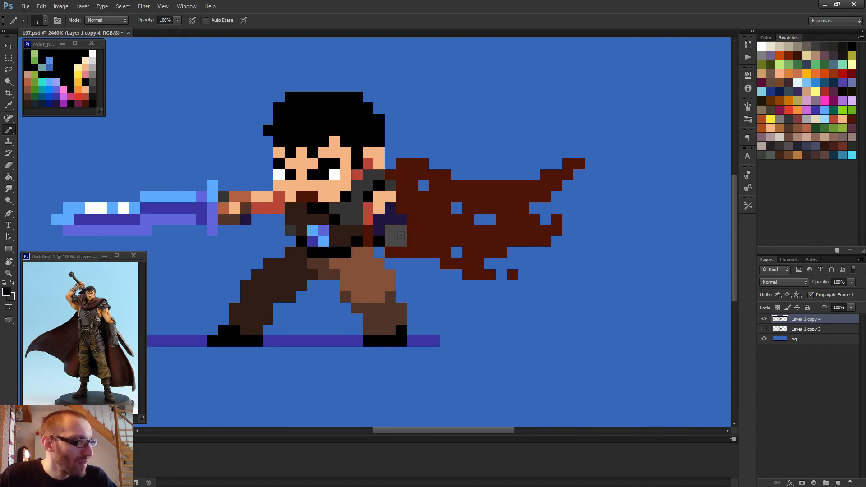
{"action": "left_click_drag", "start_coordinate": [387, 251], "coordinate": [397, 249]}
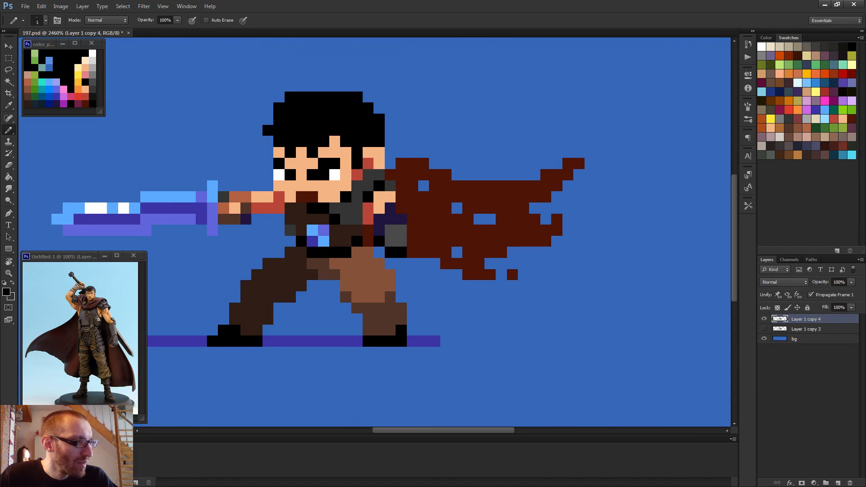
{"action": "scroll", "coordinate": [430, 246], "scroll_direction": "down", "scroll_amount": 5}
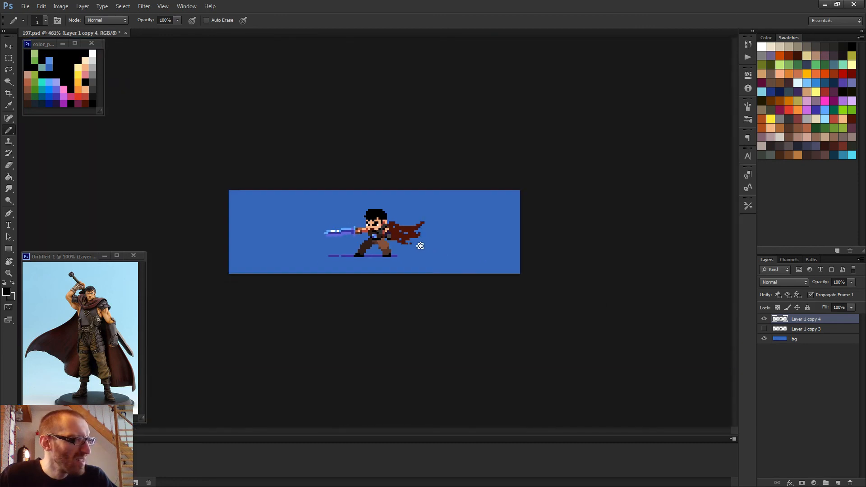
- Paint the glove's inner upper pixel navy and add a column of the sampled glove grey on its outer side
{"action": "scroll", "coordinate": [421, 245], "scroll_direction": "up", "scroll_amount": 5}
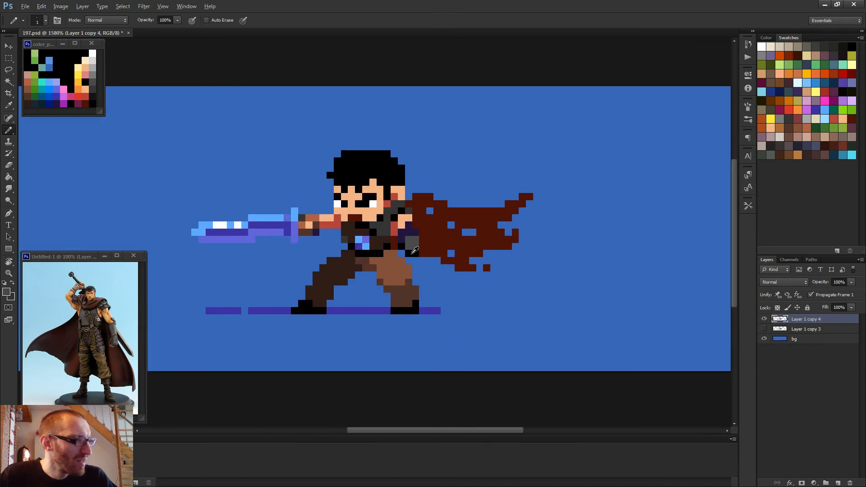
{"action": "left_click", "coordinate": [412, 253], "text": "alt"}
{"action": "left_click", "coordinate": [404, 235], "text": "alt"}
{"action": "left_click", "coordinate": [408, 240]}
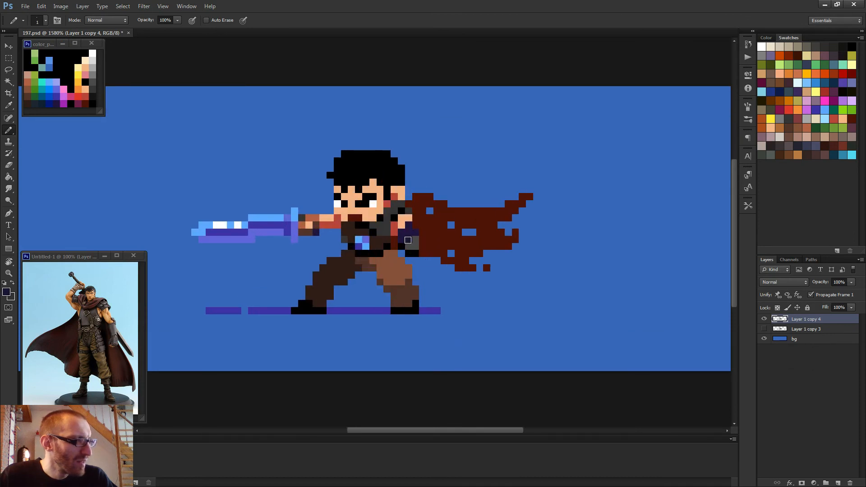
{"action": "left_click", "coordinate": [419, 243], "text": "alt"}
{"action": "left_click_drag", "start_coordinate": [419, 239], "coordinate": [424, 247]}
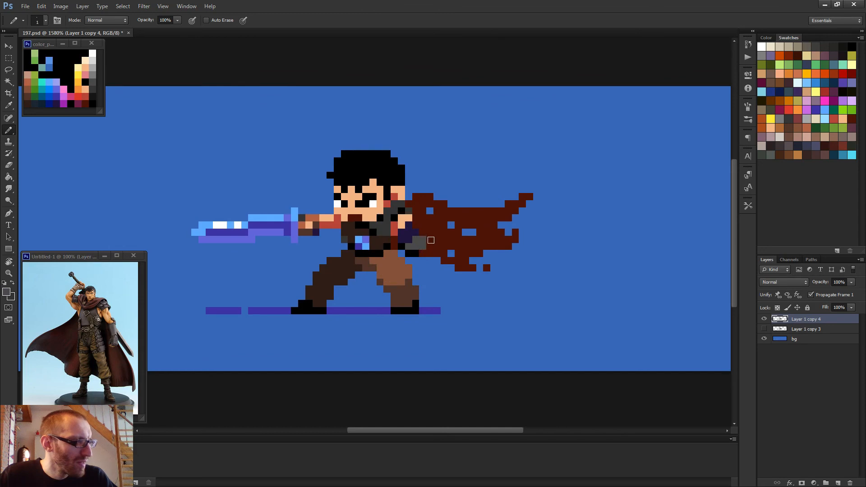
- Darken the glove's remaining inner lower pixel with the sampled black
{"action": "scroll", "coordinate": [429, 239], "scroll_direction": "down", "scroll_amount": 5}
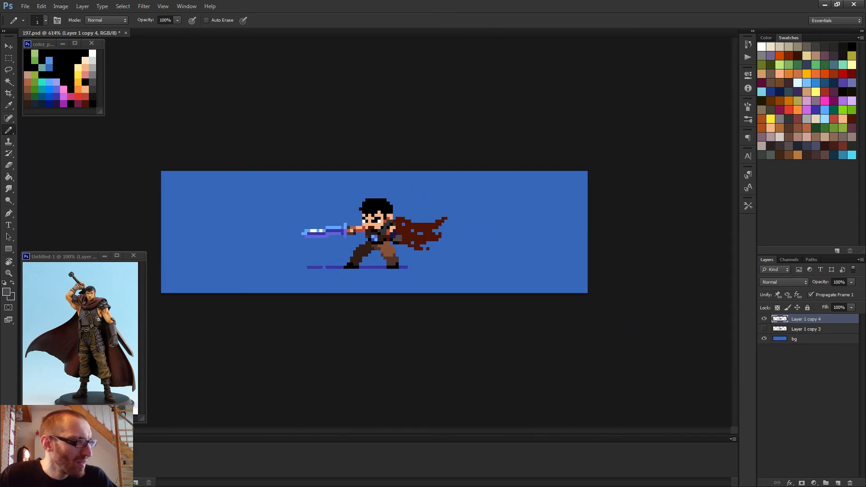
{"action": "scroll", "coordinate": [410, 236], "scroll_direction": "up", "scroll_amount": 3}
{"action": "left_click", "coordinate": [410, 235], "text": "alt"}
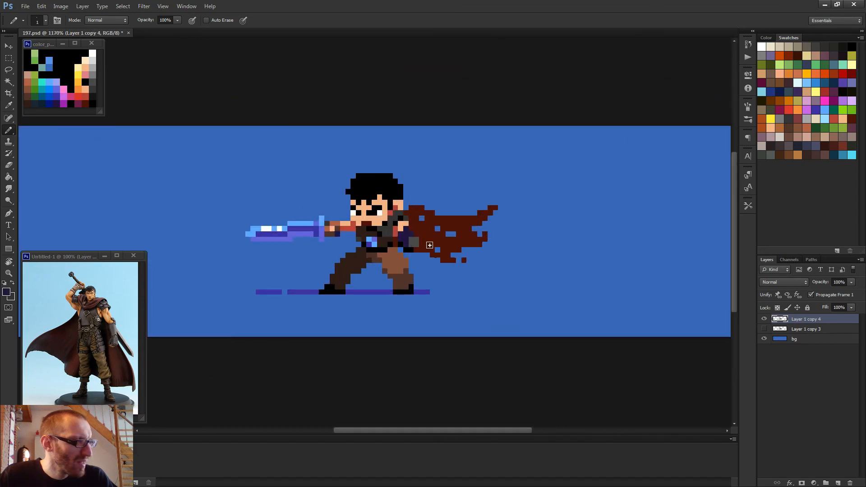
{"action": "left_click", "coordinate": [409, 247], "text": "alt"}
{"action": "scroll", "coordinate": [445, 252], "scroll_direction": "down", "scroll_amount": 3}
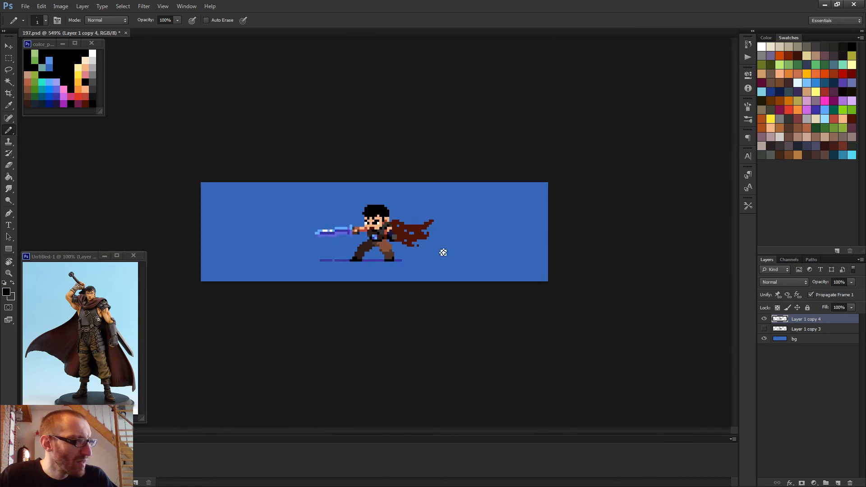
{"action": "scroll", "coordinate": [442, 252], "scroll_direction": "up", "scroll_amount": 3}
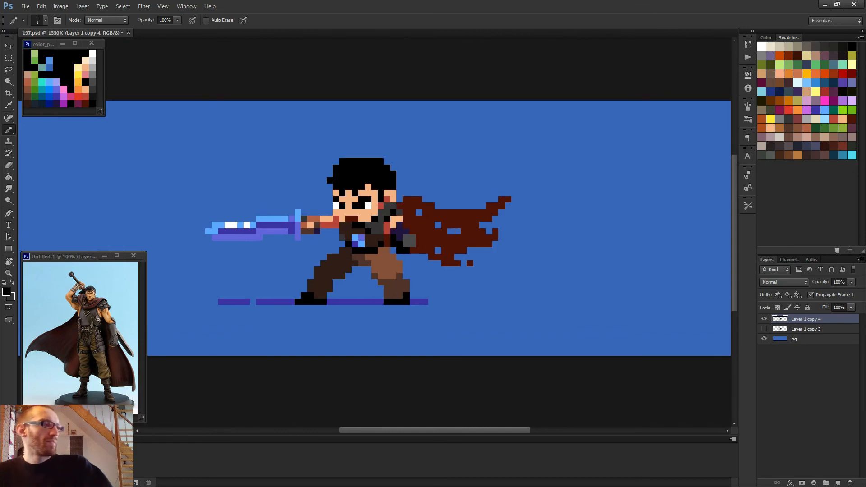
- Try a sampled navy pixel on the glove's inner upper corner, and repaint that corner with the glove grey
{"action": "scroll", "coordinate": [442, 220], "scroll_direction": "up", "scroll_amount": 3}
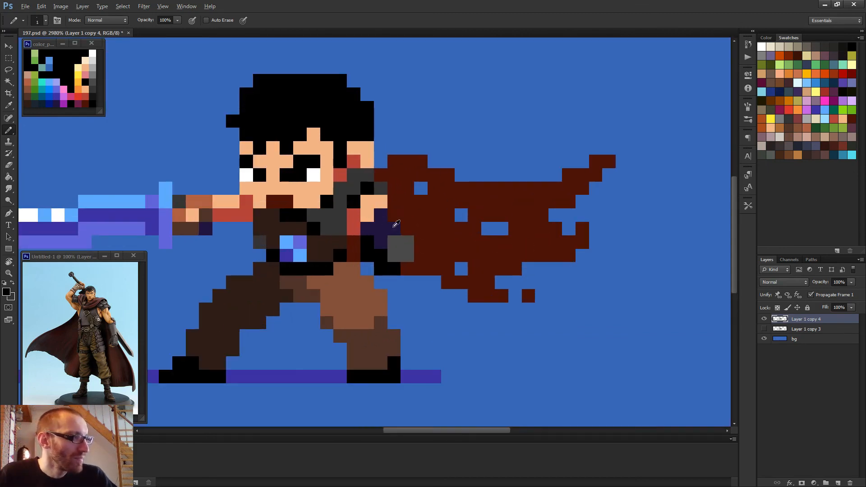
{"action": "left_click", "coordinate": [393, 226], "text": "alt"}
{"action": "left_click", "coordinate": [393, 242]}
{"action": "left_click", "coordinate": [406, 255], "text": "alt"}
{"action": "left_click", "coordinate": [394, 242]}
{"action": "scroll", "coordinate": [385, 234], "scroll_direction": "down", "scroll_amount": 3}
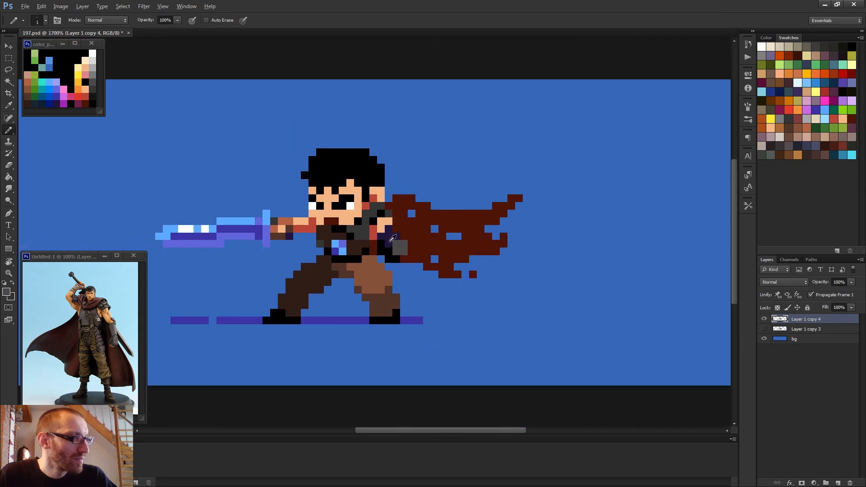
{"action": "scroll", "coordinate": [416, 261], "scroll_direction": "down", "scroll_amount": 3}
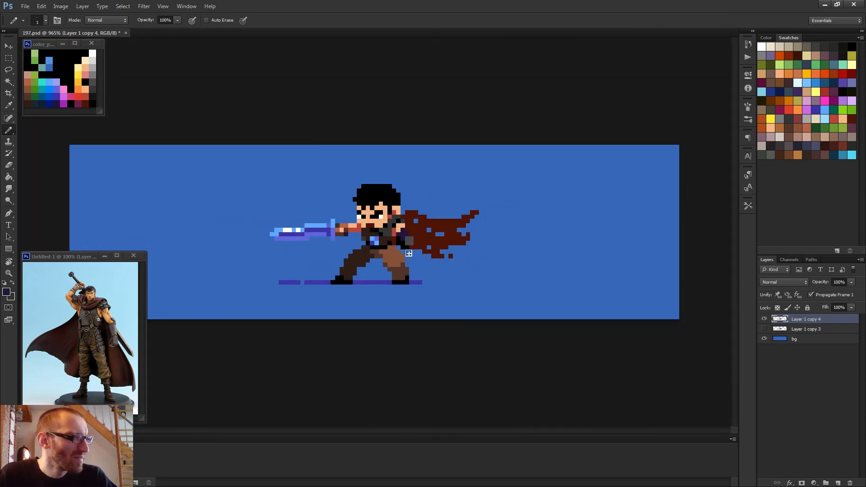
- Cover the black pixels beneath the cape-side glove with the cape's dark red
{"action": "key", "text": "e"}
{"action": "key", "text": "b"}
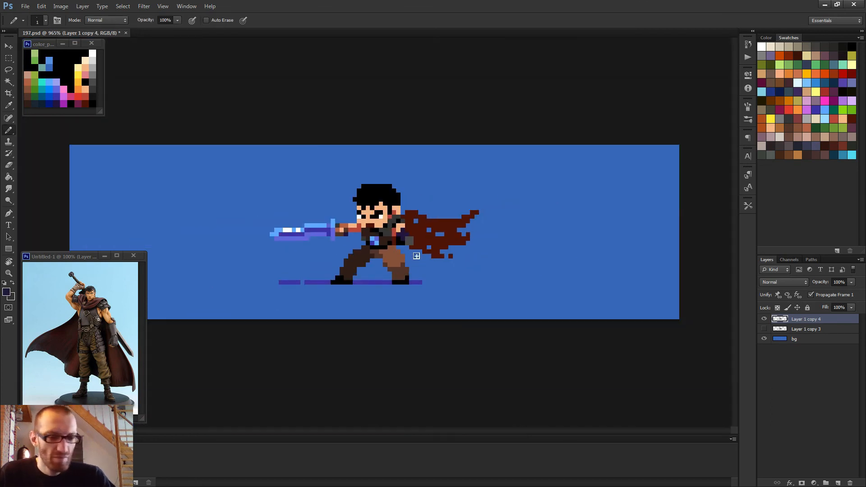
{"action": "scroll", "coordinate": [420, 251], "scroll_direction": "up", "scroll_amount": 3}
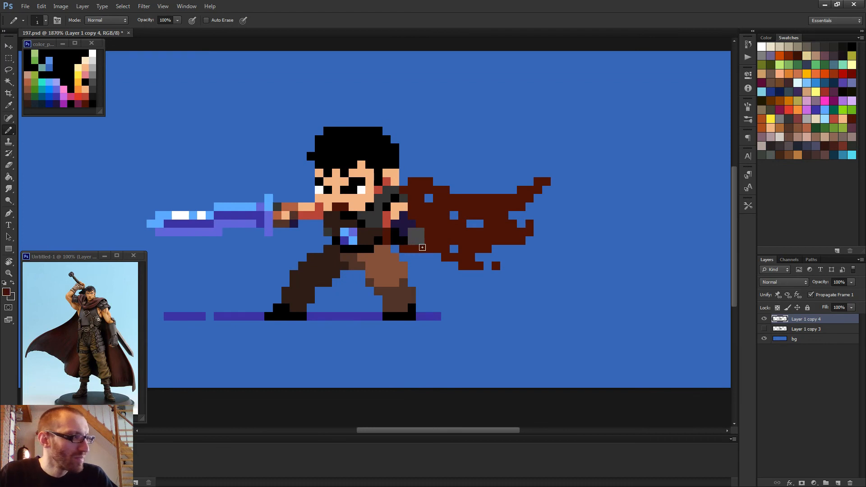
{"action": "scroll", "coordinate": [437, 244], "scroll_direction": "down", "scroll_amount": 4}
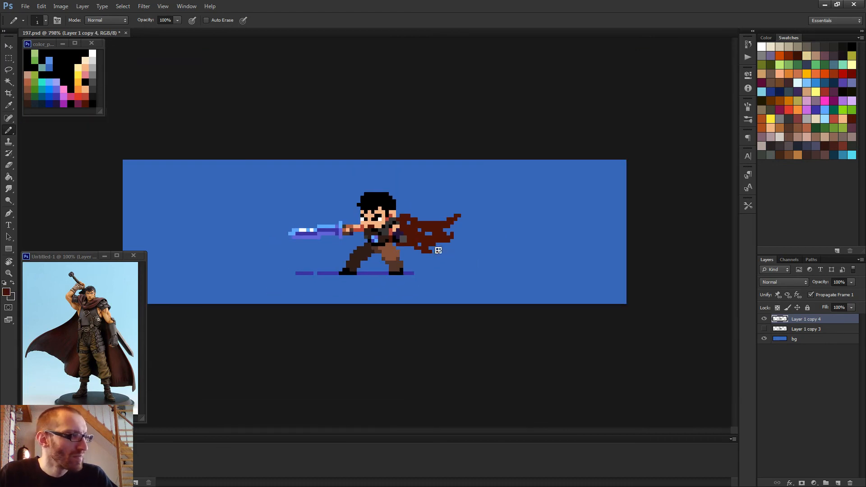
- Select the two-by-two-pixel grey glove, move it one pixel inward toward the body, and deselect it
{"action": "key", "text": "e"}
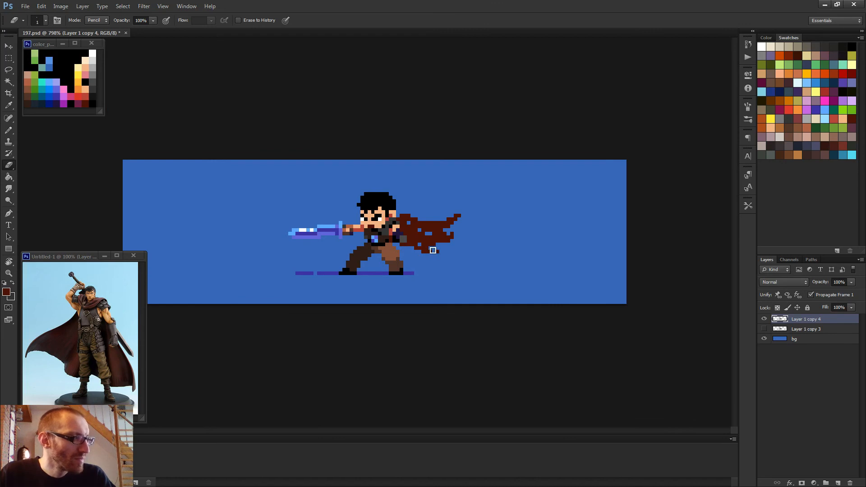
{"action": "scroll", "coordinate": [433, 251], "scroll_direction": "down", "scroll_amount": 2}
{"action": "scroll", "coordinate": [428, 258], "scroll_direction": "up", "scroll_amount": 3}
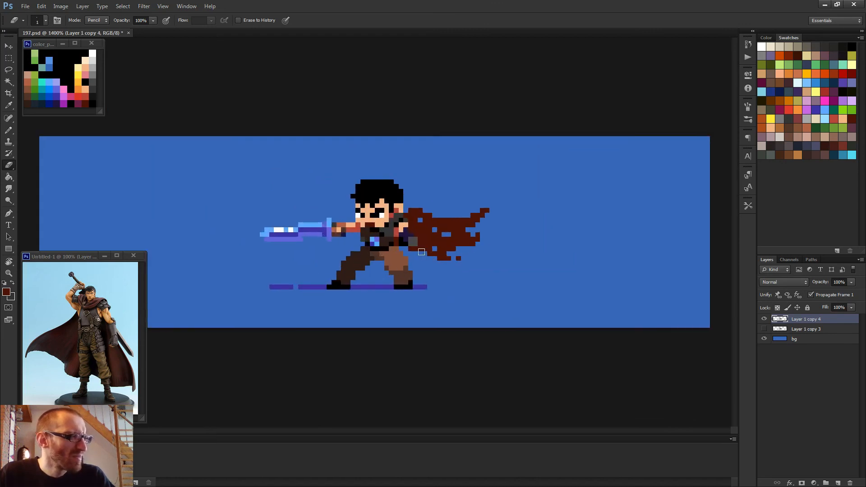
{"action": "key", "text": "m"}
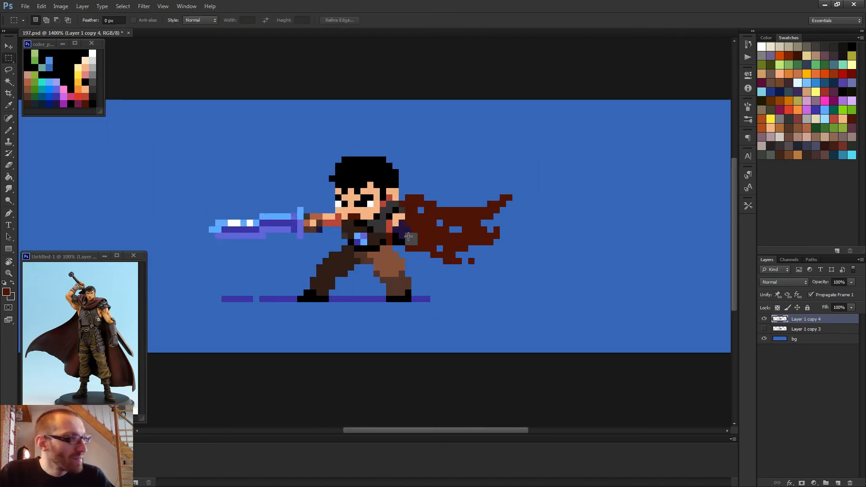
{"action": "left_click_drag", "start_coordinate": [405, 233], "coordinate": [418, 245]}
{"action": "key", "text": "v"}
{"action": "key", "text": "Left"}
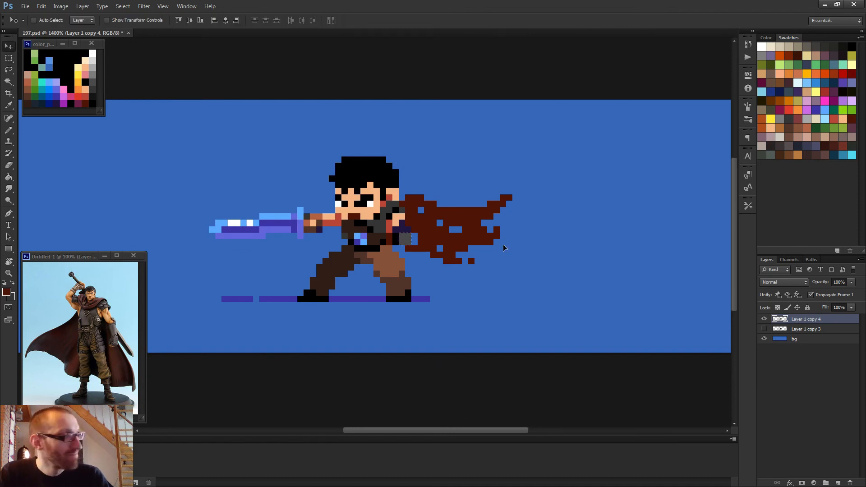
{"action": "key", "text": "ctrl+d"}
- Fill the gap on the outer side of the moved glove with the cape's dark red using the Pencil
{"action": "key", "text": "b"}
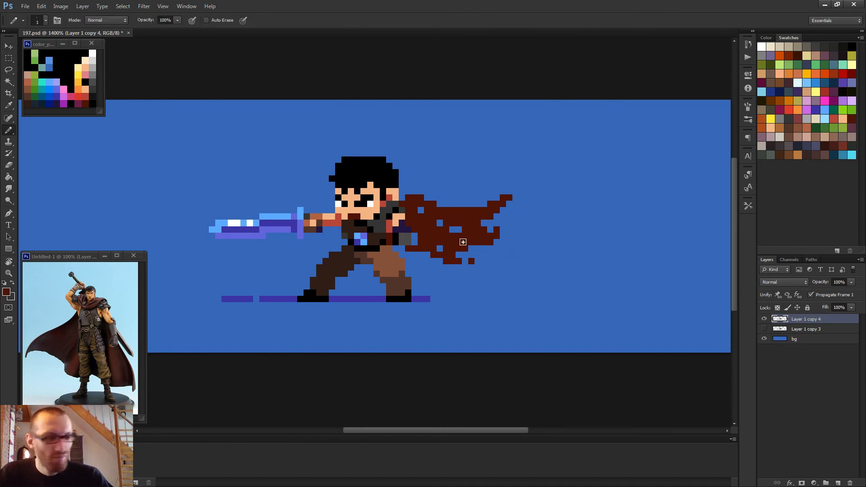
{"action": "left_click", "coordinate": [417, 231]}
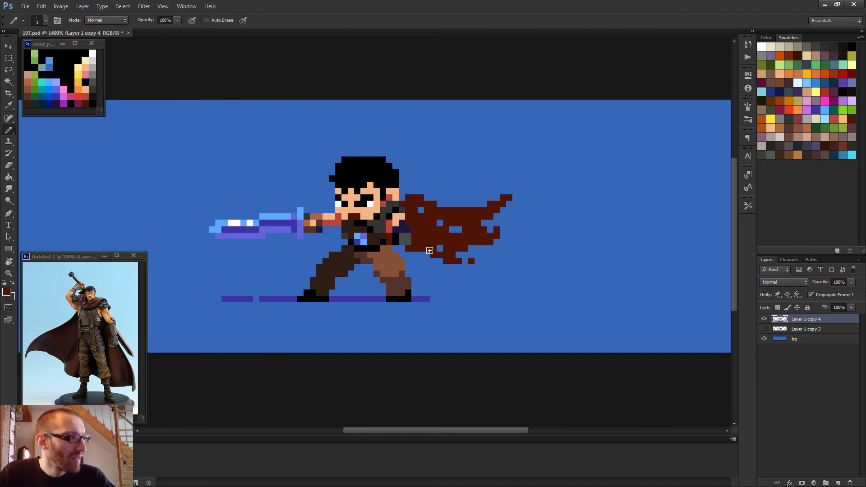
{"action": "scroll", "coordinate": [426, 244], "scroll_direction": "down", "scroll_amount": 6}
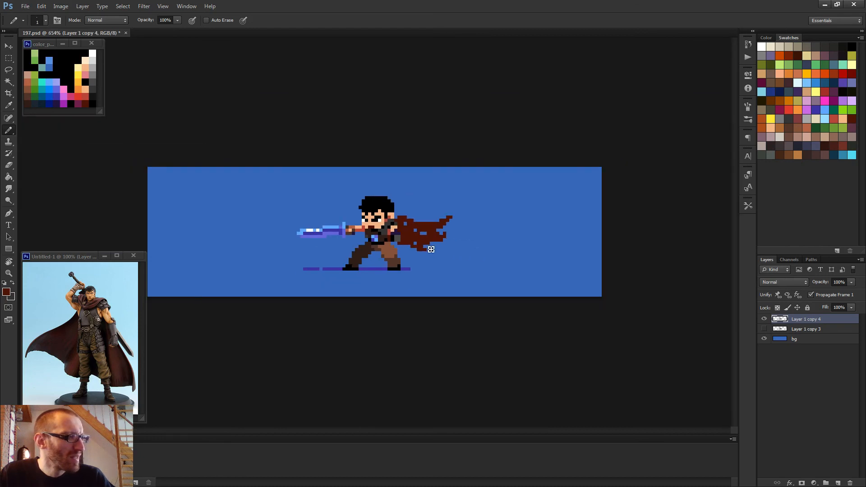
{"action": "scroll", "coordinate": [432, 250], "scroll_direction": "down", "scroll_amount": 3}
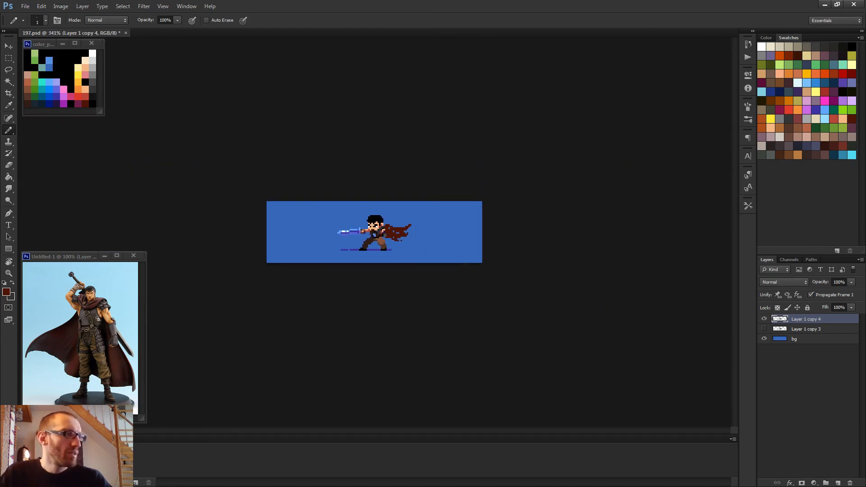
- Repaint the elbow row above the bracer with navy on its inner pixel and light skin on its outer pixel
{"action": "scroll", "coordinate": [423, 260], "scroll_direction": "up", "scroll_amount": 8}
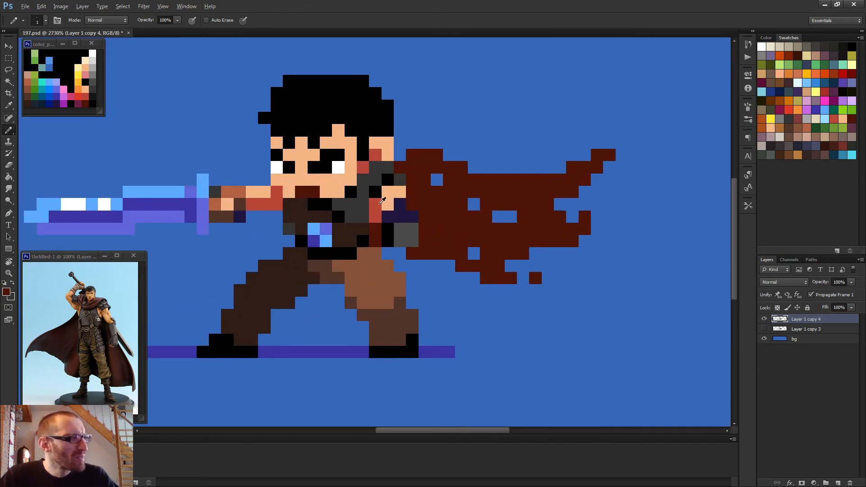
{"action": "left_click", "coordinate": [380, 203], "text": "alt"}
{"action": "left_click", "coordinate": [387, 204]}
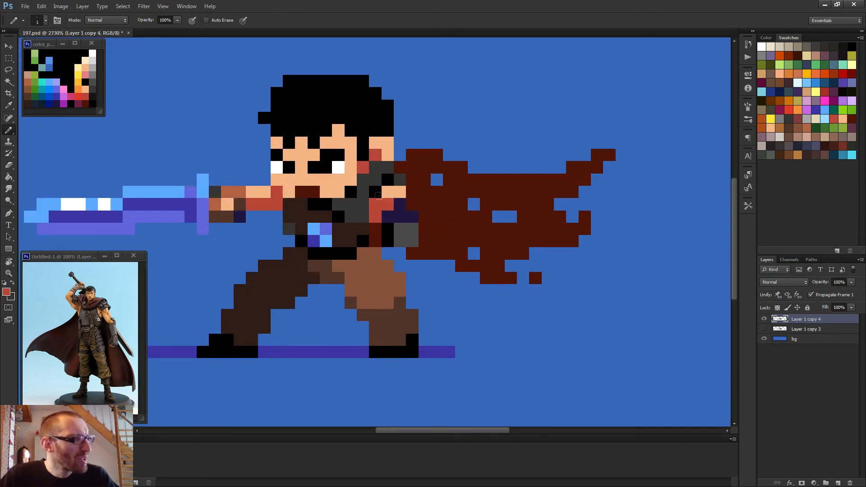
{"action": "left_click", "coordinate": [401, 189], "text": "alt"}
{"action": "left_click", "coordinate": [399, 204]}
{"action": "left_click", "coordinate": [395, 215], "text": "alt"}
{"action": "left_click", "coordinate": [387, 204]}
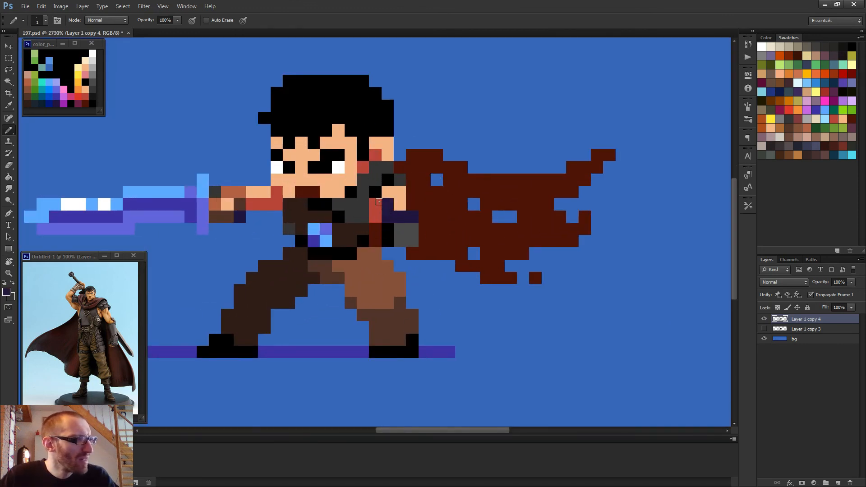
- Select the cape-side glove with the navy bracer pixels above it, move the selection down one pixel, and deselect it
{"action": "key", "text": "m"}
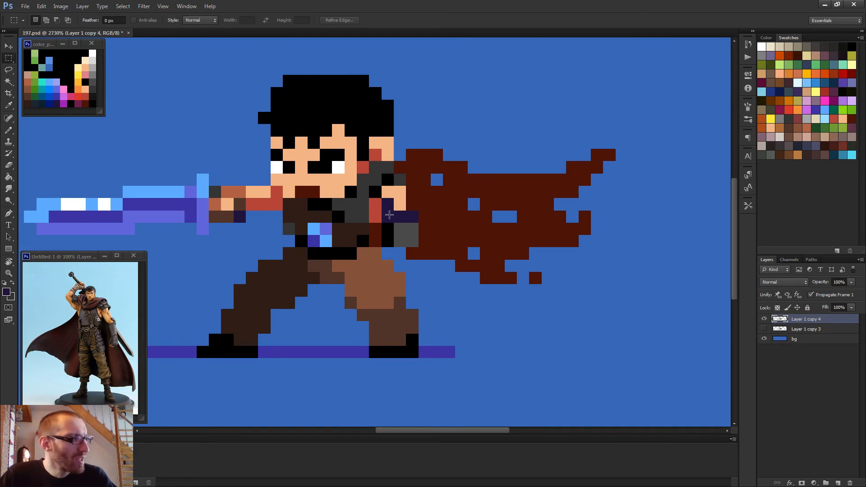
{"action": "left_click_drag", "start_coordinate": [385, 213], "coordinate": [413, 243]}
{"action": "left_click_drag", "start_coordinate": [386, 202], "coordinate": [392, 216], "text": "shift"}
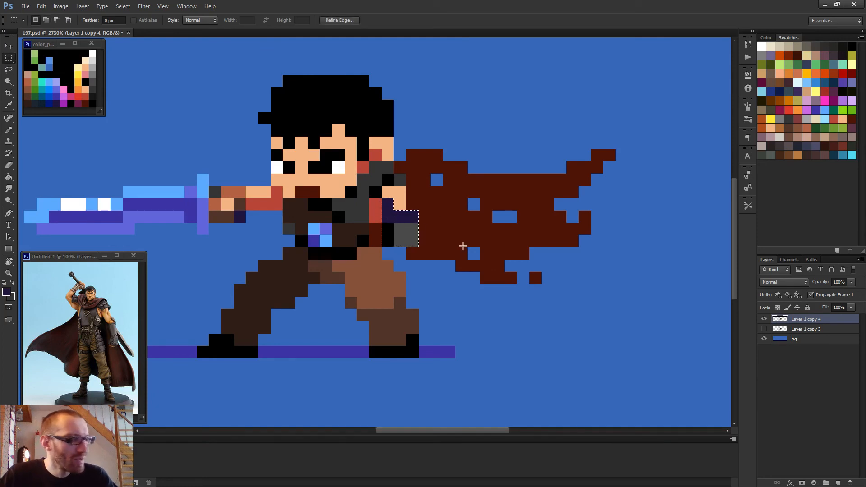
{"action": "key", "text": "v"}
{"action": "key", "text": "Down"}
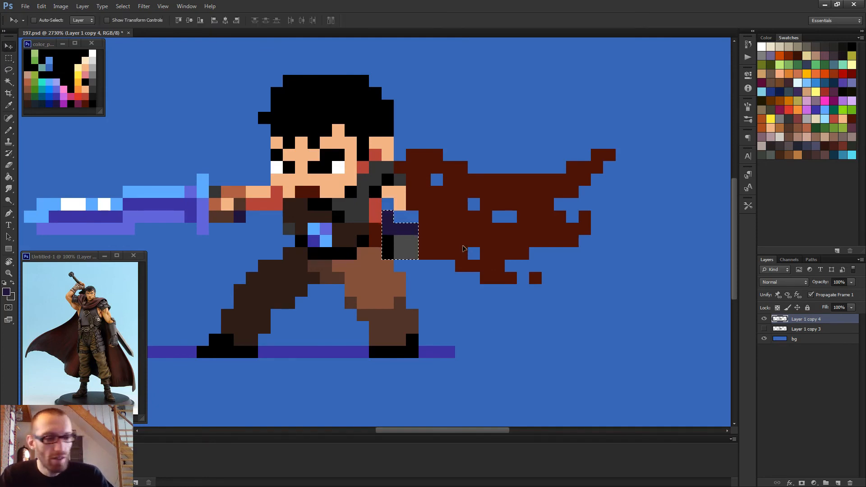
{"action": "key", "text": "ctrl+d"}
- Fill the gaps above the lowered bracer with reddish skin on the arm and the cape's dark red on the outer pixel
{"action": "key", "text": "b"}
{"action": "scroll", "coordinate": [367, 211], "scroll_direction": "up", "scroll_amount": 1}
{"action": "left_click", "coordinate": [374, 194], "text": "alt"}
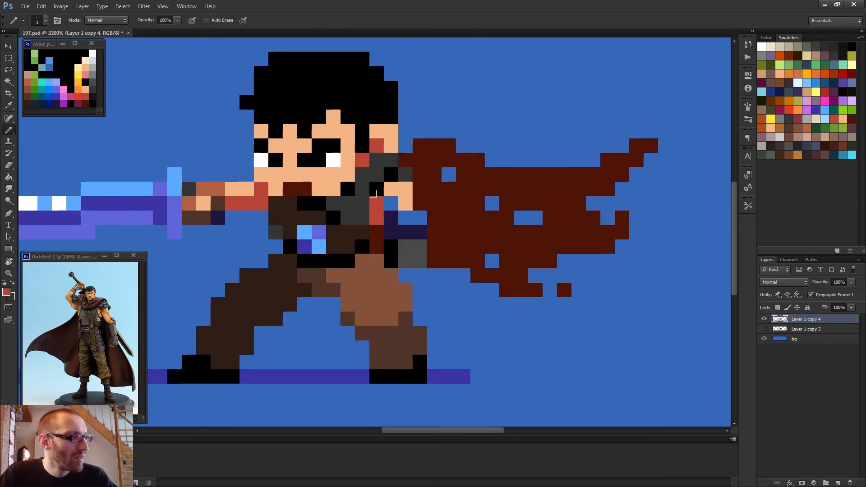
{"action": "left_click", "coordinate": [441, 225], "text": "alt"}
{"action": "left_click", "coordinate": [420, 217]}
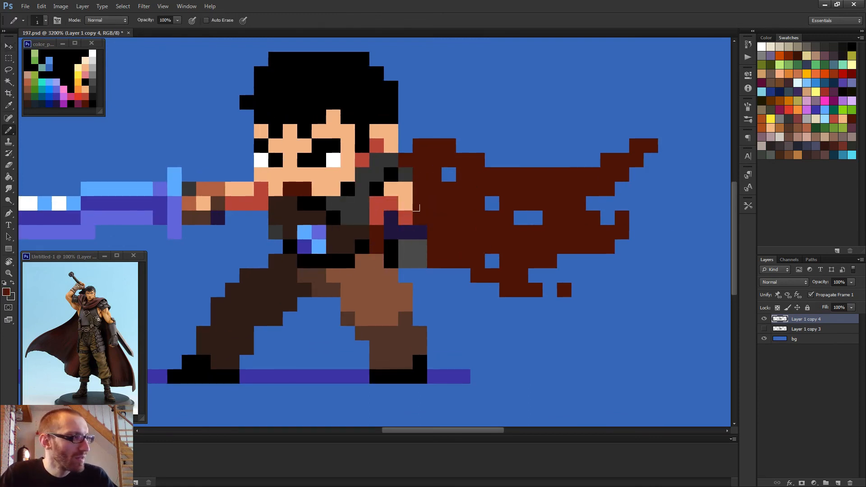
{"action": "scroll", "coordinate": [477, 229], "scroll_direction": "down", "scroll_amount": 5}
{"action": "scroll", "coordinate": [477, 229], "scroll_direction": "down", "scroll_amount": 1}
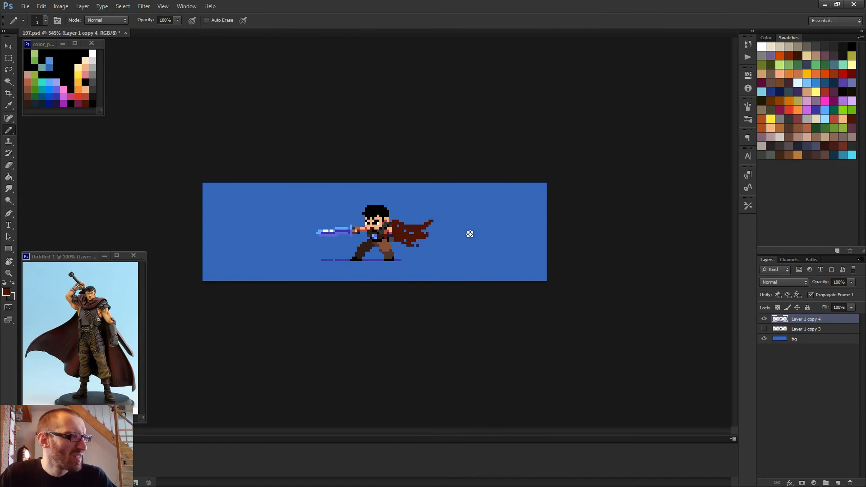
{"action": "scroll", "coordinate": [399, 232], "scroll_direction": "up", "scroll_amount": 5}
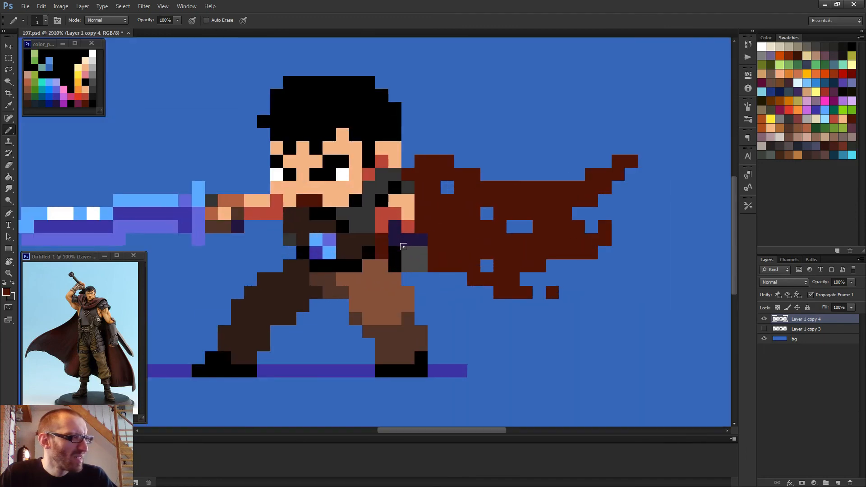
- Select the two-pixel-high black and grey glove block, move it up one pixel over the navy row, and deselect it
{"action": "key", "text": "m"}
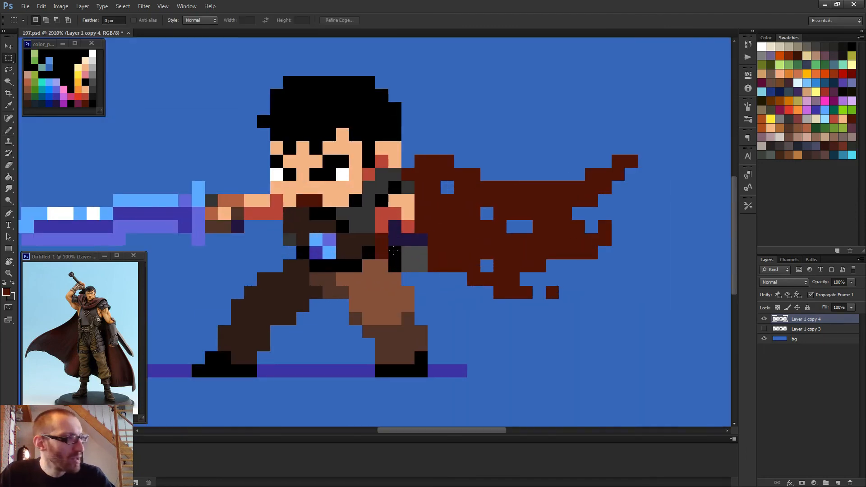
{"action": "left_click_drag", "start_coordinate": [394, 251], "coordinate": [425, 270]}
{"action": "key", "text": "v"}
{"action": "key", "text": "Up"}
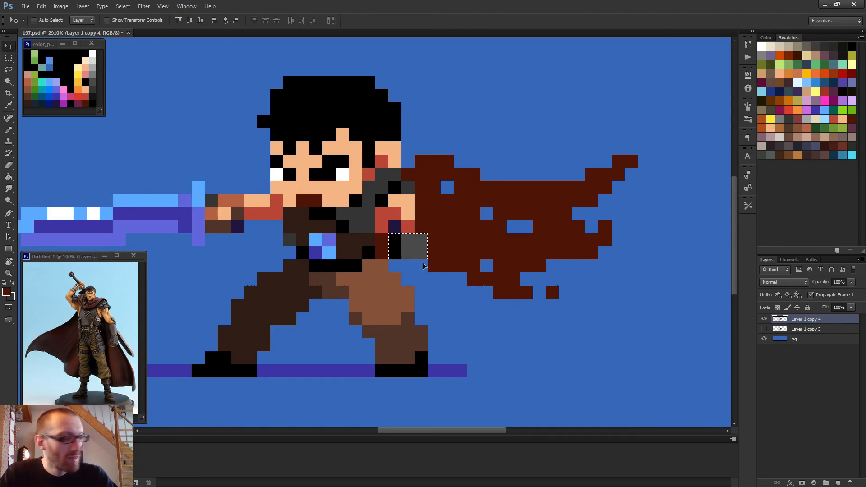
{"action": "key", "text": "ctrl+d"}
- Recolor the black column beside the grey glove and the reddish skin pixel directly above the glove with navy
{"action": "key", "text": "b"}
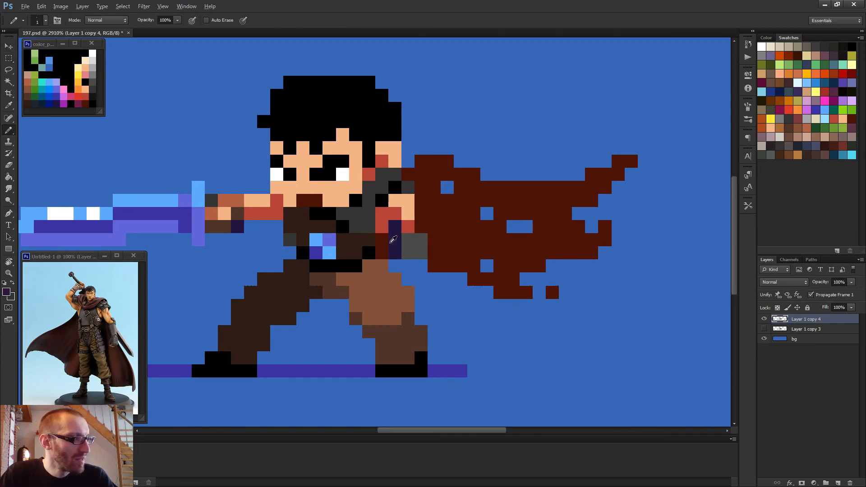
{"action": "key", "text": "alt"}
{"action": "scroll", "coordinate": [385, 244], "scroll_direction": "down", "scroll_amount": 3}
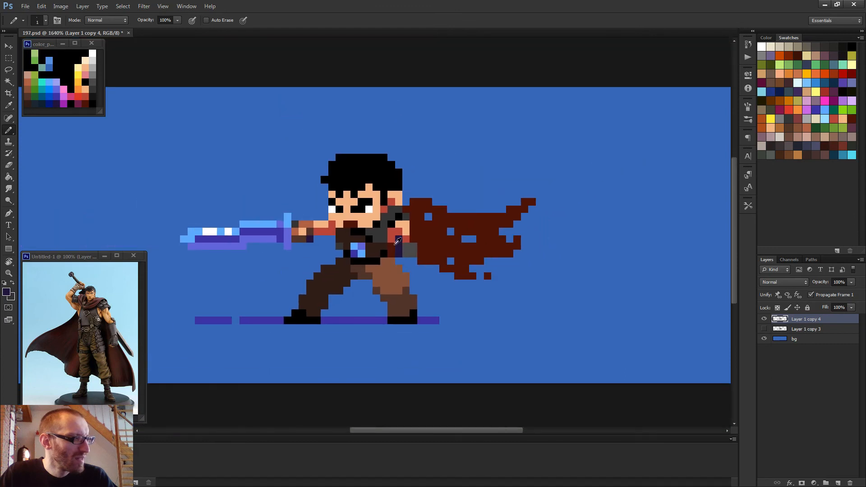
{"action": "left_click", "coordinate": [388, 229], "text": "alt"}
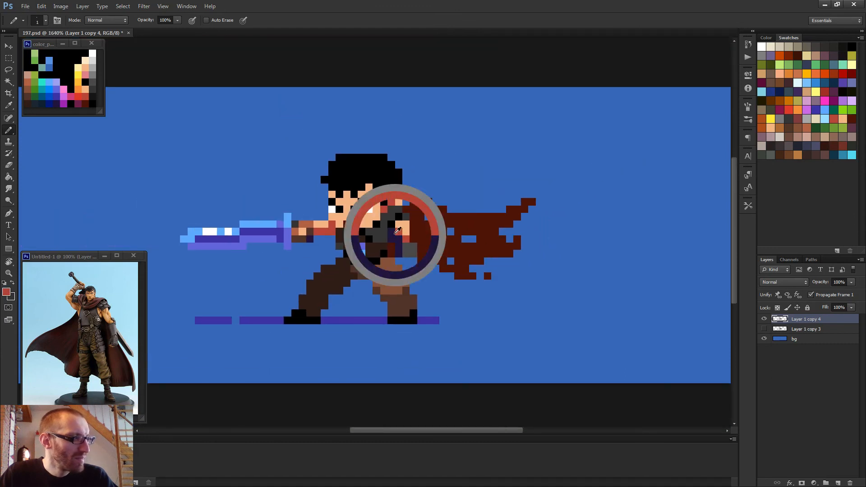
{"action": "left_click", "coordinate": [389, 235]}
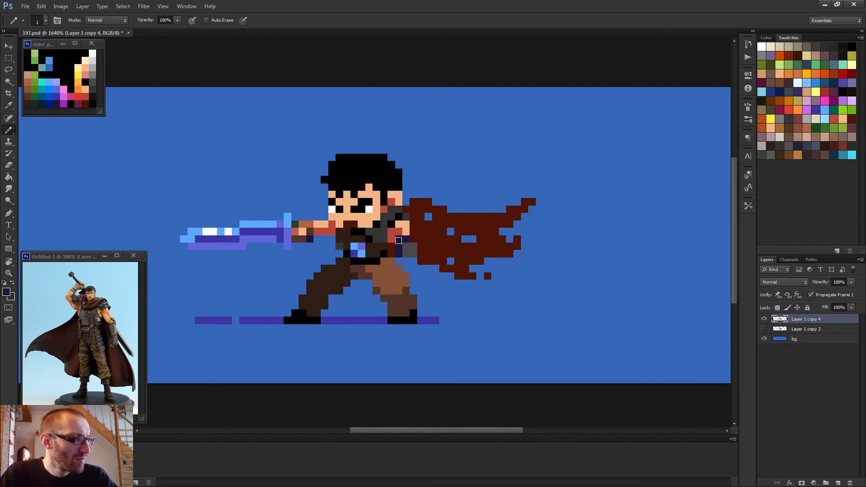
{"action": "scroll", "coordinate": [398, 241], "scroll_direction": "down", "scroll_amount": 4}
{"action": "scroll", "coordinate": [385, 233], "scroll_direction": "up", "scroll_amount": 4}
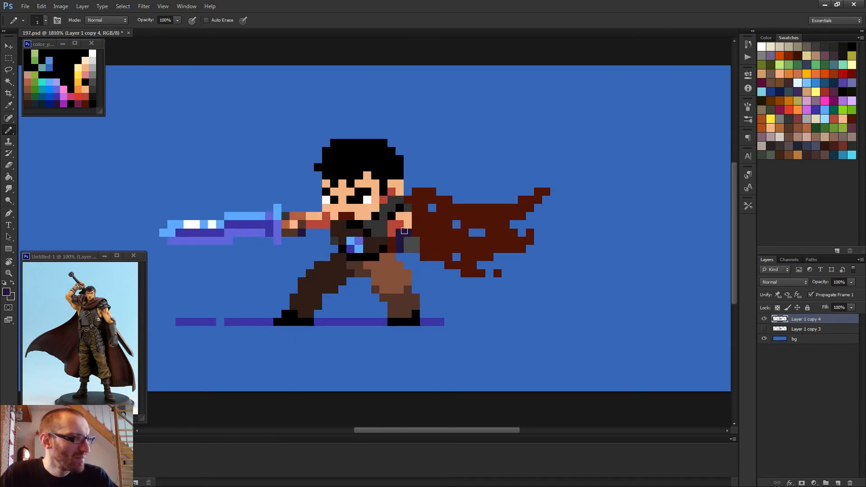
- Try light skin on the reddish inner pixels of the cape-side upper arm
{"action": "left_click", "coordinate": [401, 221], "text": "alt"}
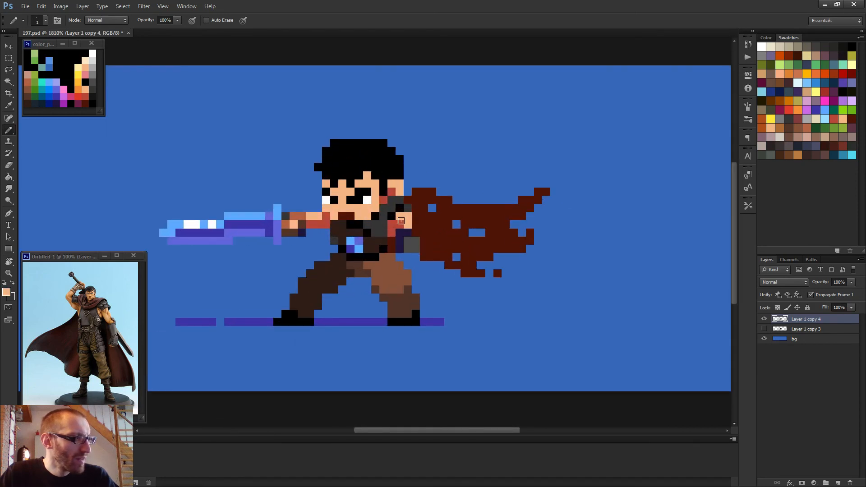
{"action": "scroll", "coordinate": [394, 230], "scroll_direction": "down", "scroll_amount": 5}
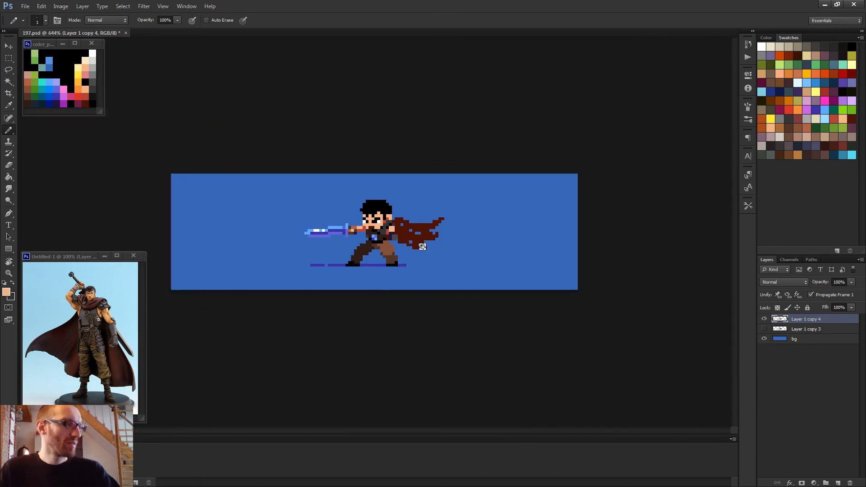
{"action": "scroll", "coordinate": [423, 247], "scroll_direction": "up", "scroll_amount": 5}
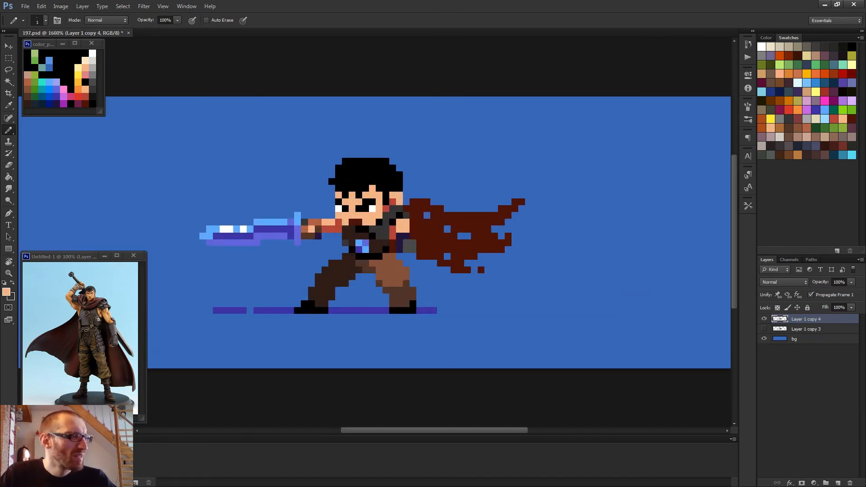
- Repaint the inner column and the lower row of the cape-side upper arm with reddish skin
{"action": "left_click", "coordinate": [388, 219], "text": "alt"}
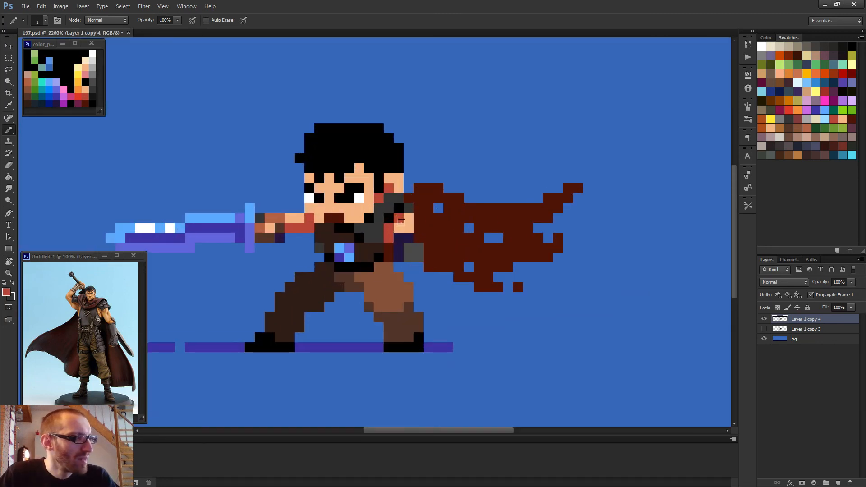
{"action": "scroll", "coordinate": [432, 249], "scroll_direction": "down", "scroll_amount": 4}
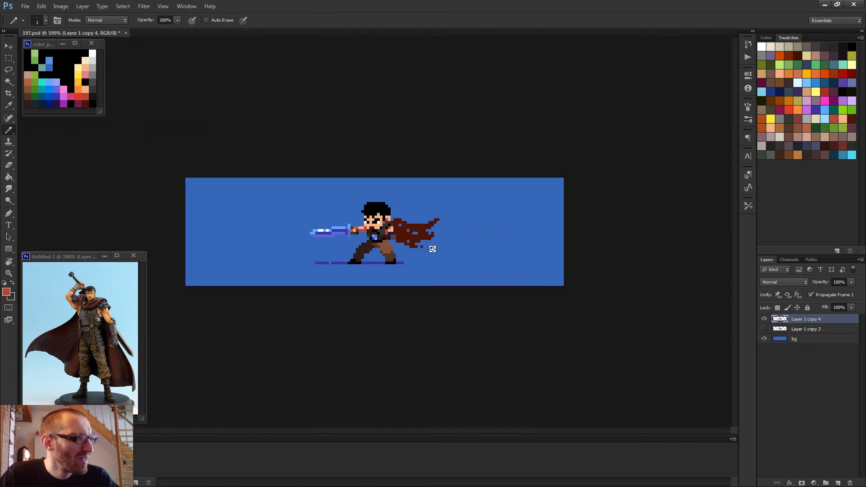
{"action": "scroll", "coordinate": [427, 248], "scroll_direction": "up", "scroll_amount": 2}
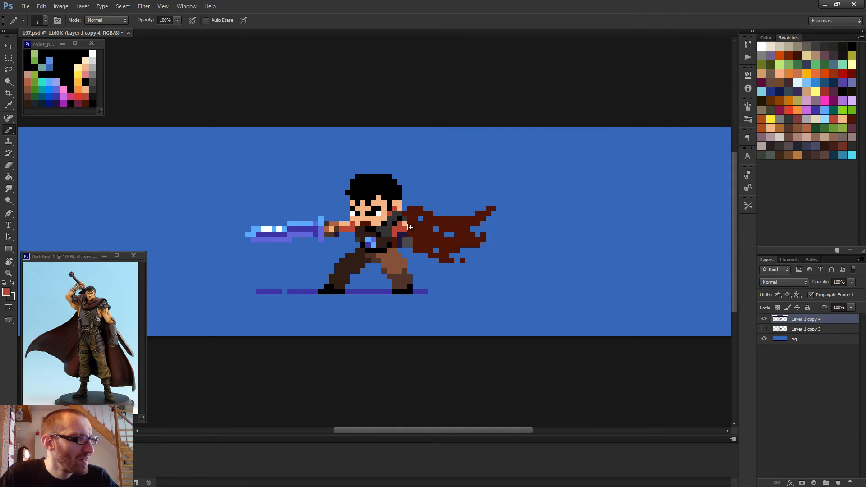
{"action": "scroll", "coordinate": [407, 226], "scroll_direction": "down", "scroll_amount": 2}
{"action": "scroll", "coordinate": [403, 223], "scroll_direction": "up", "scroll_amount": 3}
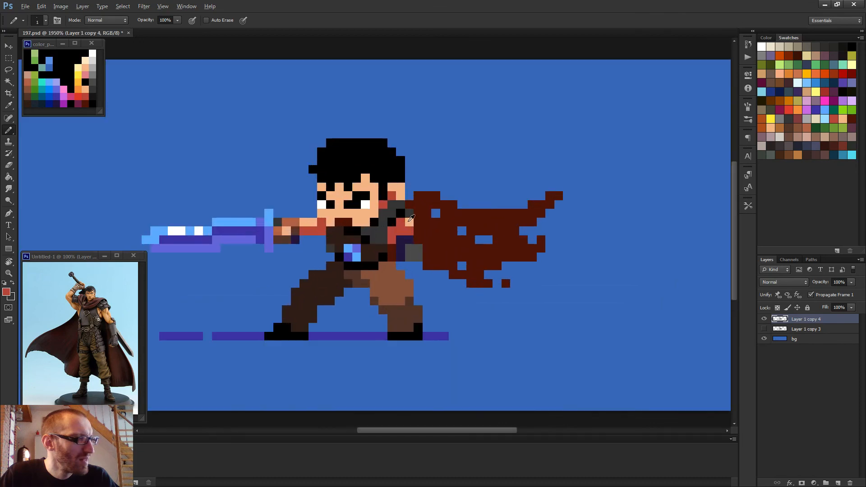
- Paint the upper inner pixel of the cape-side upper arm with light skin
{"action": "left_click", "coordinate": [401, 222], "text": "alt"}
{"action": "left_click", "coordinate": [401, 223], "text": "alt"}
{"action": "left_click", "coordinate": [405, 226], "text": "alt"}
{"action": "left_click", "coordinate": [400, 222]}
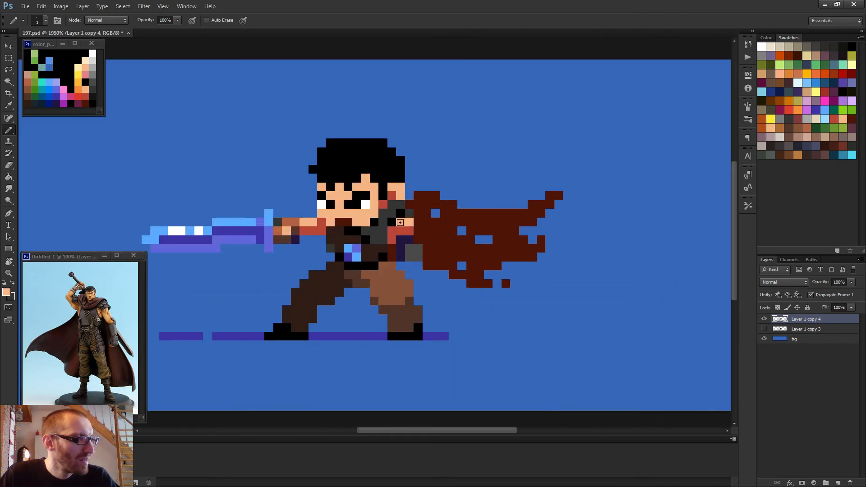
{"action": "scroll", "coordinate": [405, 225], "scroll_direction": "down", "scroll_amount": 2}
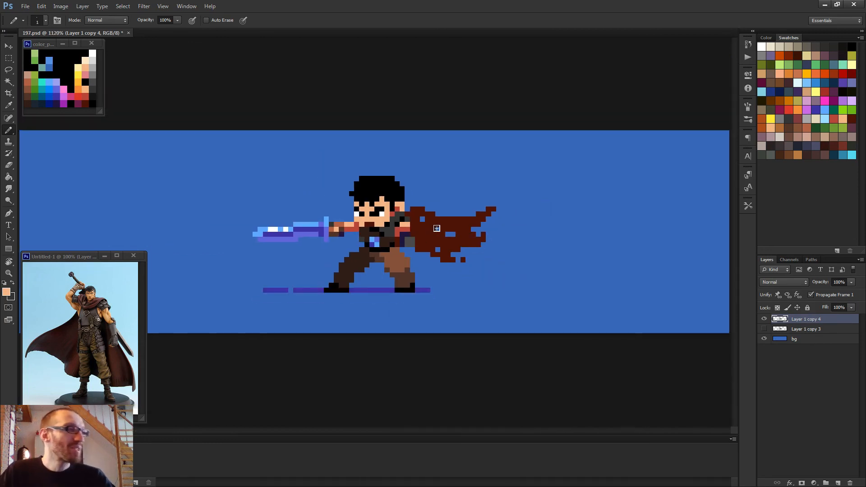
{"action": "scroll", "coordinate": [472, 187], "scroll_direction": "down", "scroll_amount": 3}
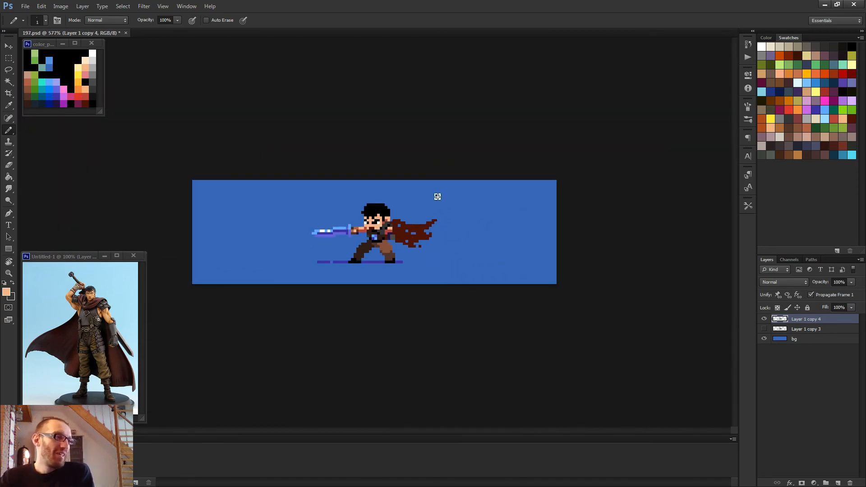
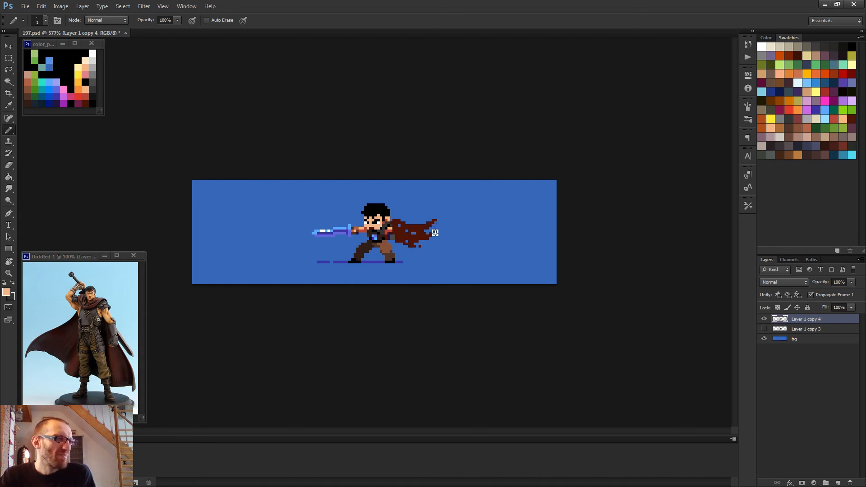
{"action": "scroll", "coordinate": [435, 235], "scroll_direction": "down", "scroll_amount": 2}
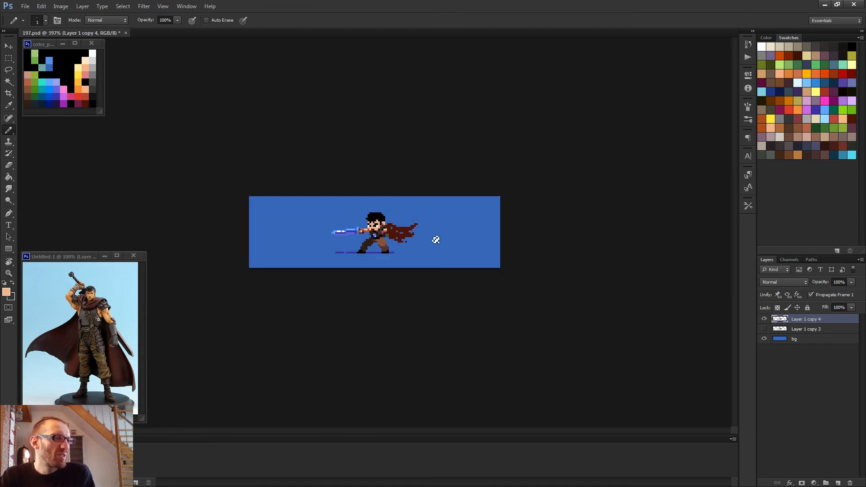
{"action": "scroll", "coordinate": [397, 250], "scroll_direction": "up", "scroll_amount": 5}
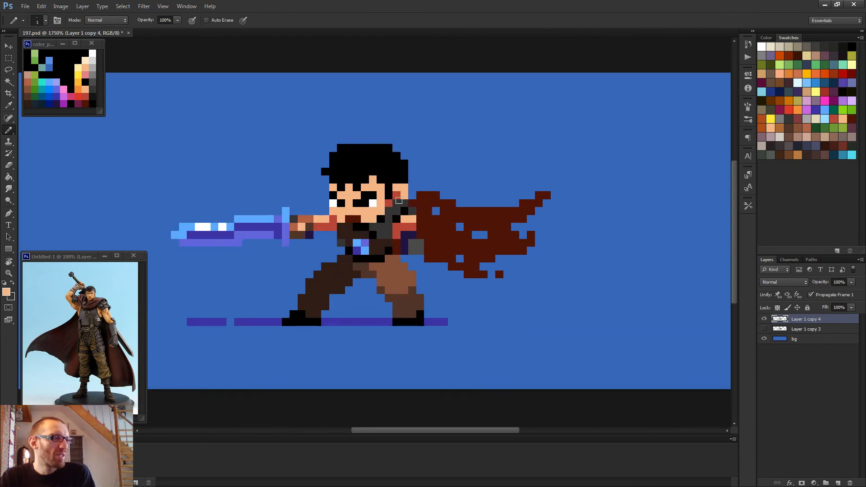
- Draw a two-by-two-pixel reddish skin block on the empty background above and beyond the cape's tip, erasing the excess pixels
{"action": "left_click", "coordinate": [408, 227], "text": "alt"}
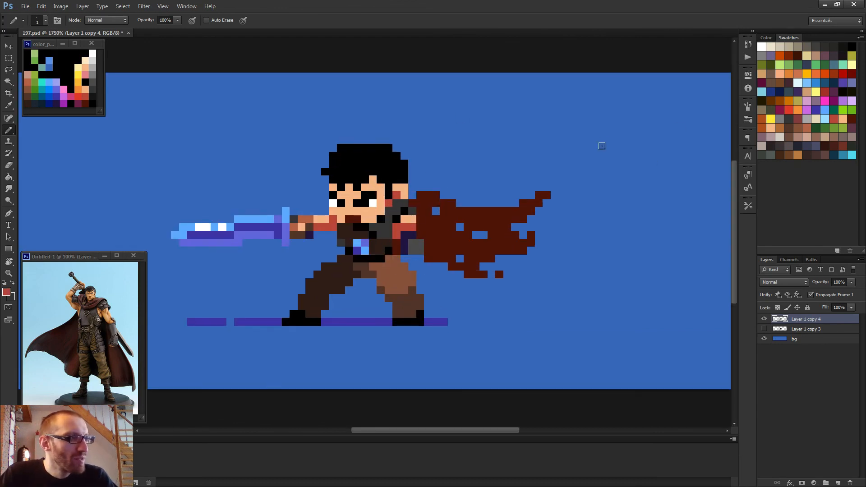
{"action": "mouse_move", "coordinate": [602, 146]}
{"action": "left_mouse_down"}
{"action": "mouse_move", "coordinate": [607, 154]}
{"action": "mouse_move", "coordinate": [617, 143]}
{"action": "mouse_move", "coordinate": [625, 154]}
{"action": "left_mouse_up"}
{"action": "key", "text": "e"}
{"action": "left_click", "coordinate": [607, 140]}
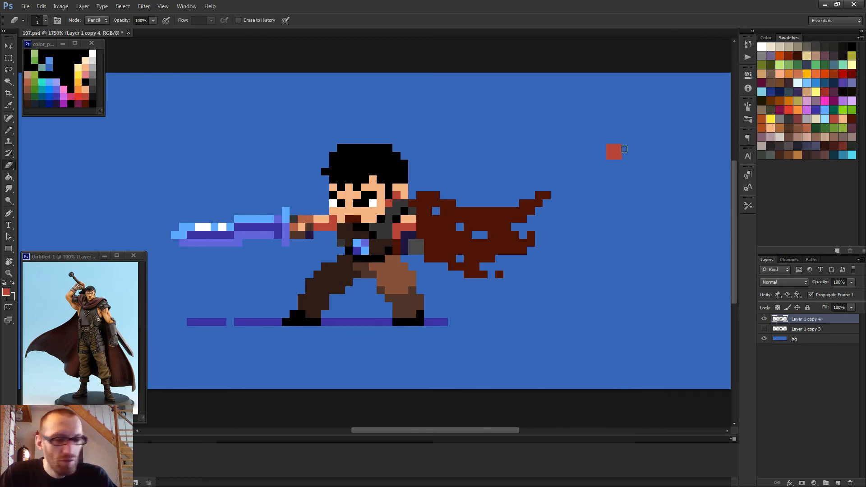
- Add a single reddish pixel beside the block's lower corner facing the swordsman and erase the extra pixel next to it
{"action": "key", "text": "b"}
{"action": "left_click", "coordinate": [614, 152], "text": "alt"}
{"action": "left_click", "coordinate": [596, 155]}
{"action": "left_click", "coordinate": [601, 156]}
{"action": "key", "text": "e"}
{"action": "left_click", "coordinate": [593, 156]}
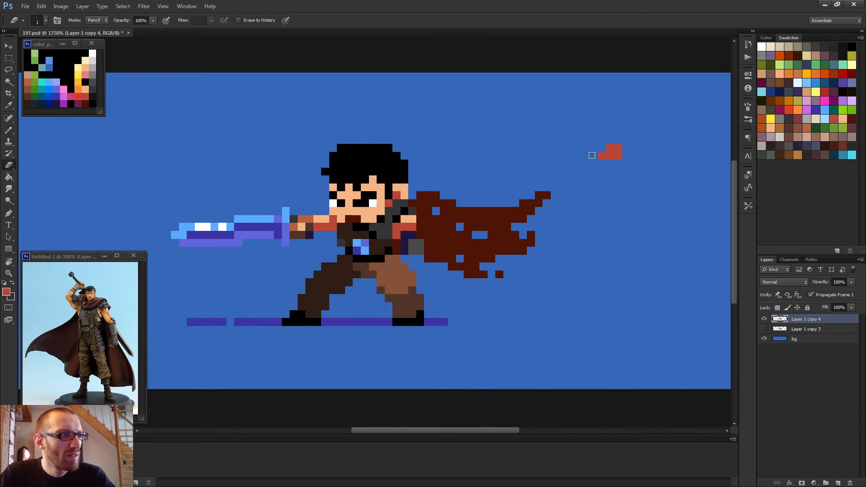
- Repaint the detached two-by-two-pixel block with the light skin color sampled from the swordsman's head
{"action": "scroll", "coordinate": [635, 184], "scroll_direction": "down", "scroll_amount": 2}
{"action": "scroll", "coordinate": [634, 188], "scroll_direction": "down", "scroll_amount": 1}
{"action": "scroll", "coordinate": [400, 206], "scroll_direction": "up", "scroll_amount": 2}
{"action": "key", "text": "b"}
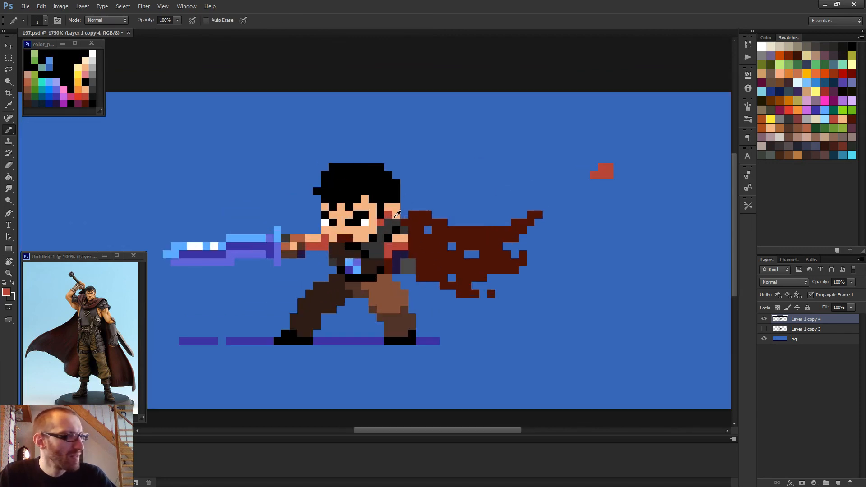
{"action": "left_click", "coordinate": [398, 214], "text": "alt"}
{"action": "left_click_drag", "start_coordinate": [602, 168], "coordinate": [610, 176]}
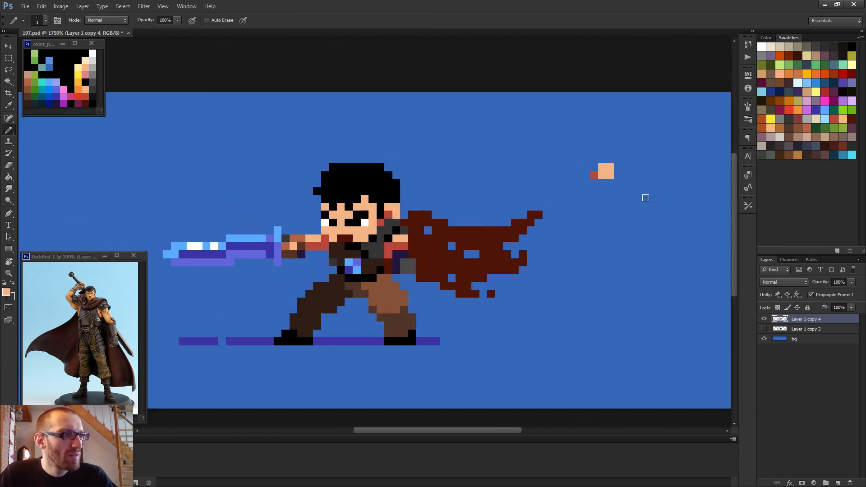
{"action": "scroll", "coordinate": [402, 207], "scroll_direction": "down", "scroll_amount": 2}
{"action": "scroll", "coordinate": [586, 232], "scroll_direction": "down", "scroll_amount": 1}
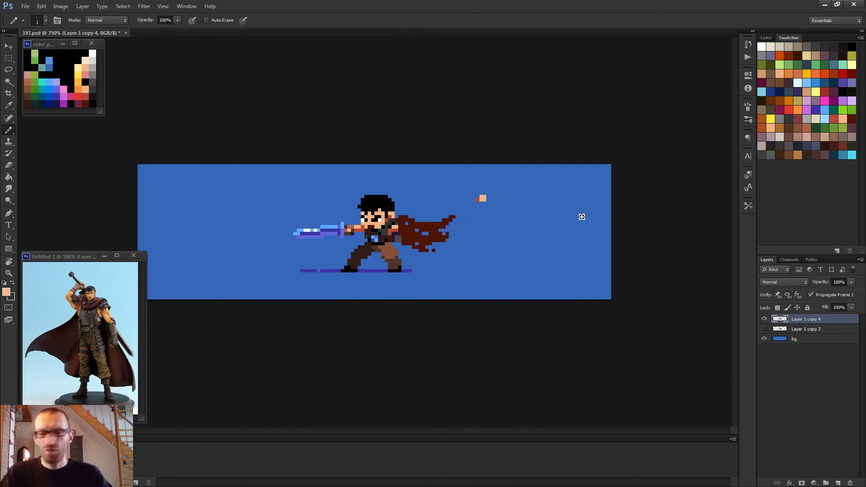
- Place a reddish pixel beside the block's lower corner facing away from the swordsman and erase the one on the opposite side
{"action": "scroll", "coordinate": [528, 198], "scroll_direction": "up", "scroll_amount": 3}
{"action": "left_click", "coordinate": [527, 171], "text": "alt"}
{"action": "left_click", "coordinate": [549, 172]}
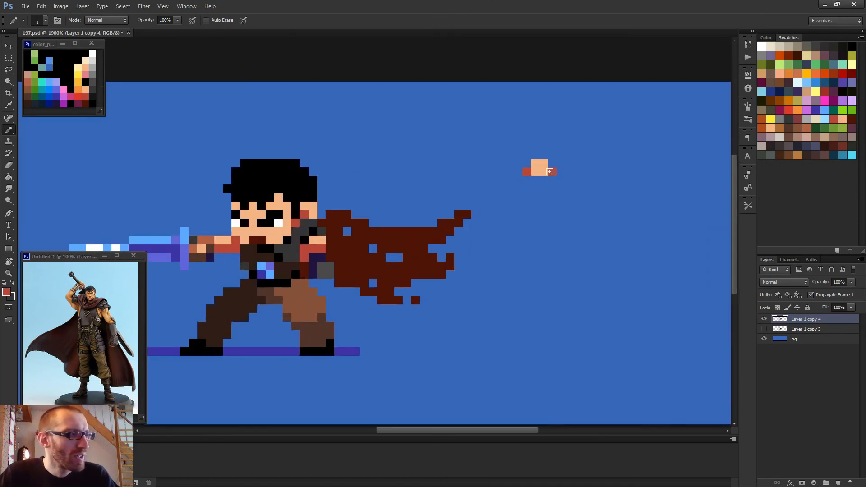
{"action": "key", "text": "e"}
{"action": "left_click", "coordinate": [526, 172]}
{"action": "scroll", "coordinate": [566, 236], "scroll_direction": "down", "scroll_amount": 1}
{"action": "scroll", "coordinate": [564, 197], "scroll_direction": "down", "scroll_amount": 1}
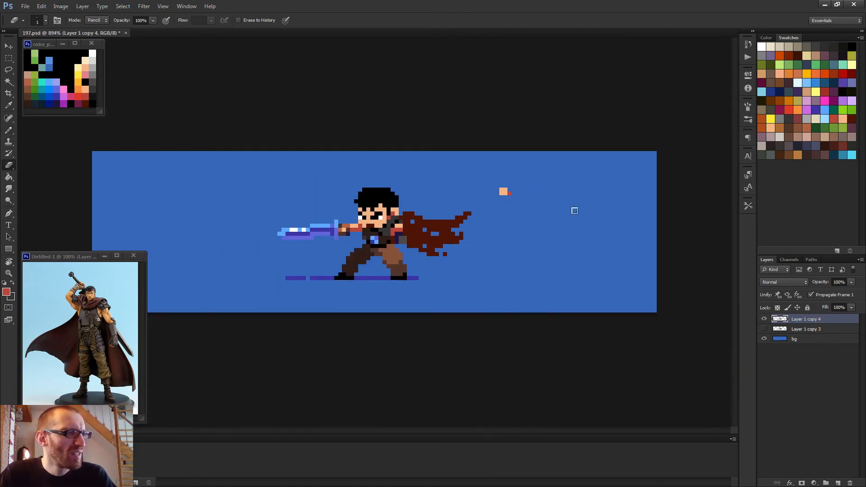
- Place a reddish pixel beside the detached block's upper corner facing away from the swordsman and erase the one at the lower corner
{"action": "scroll", "coordinate": [550, 230], "scroll_direction": "up", "scroll_amount": 1}
{"action": "key", "text": "b"}
{"action": "scroll", "coordinate": [539, 203], "scroll_direction": "up", "scroll_amount": 2}
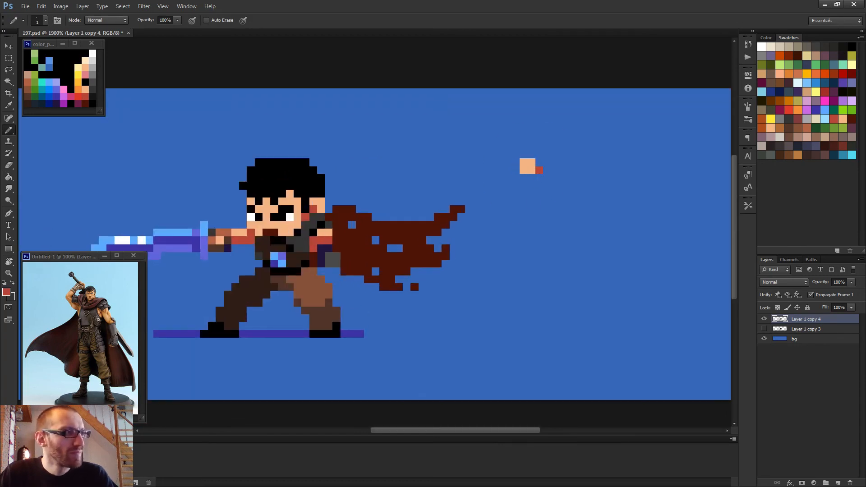
{"action": "key", "text": "e"}
{"action": "scroll", "coordinate": [550, 194], "scroll_direction": "down", "scroll_amount": 2}
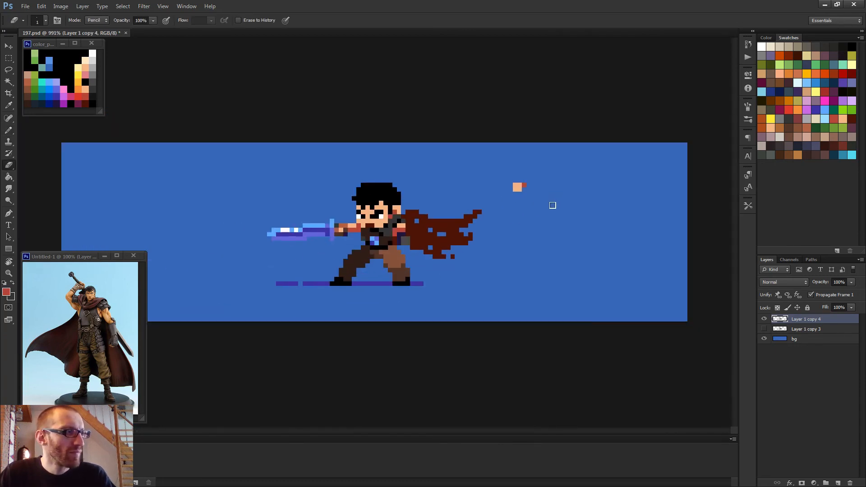
- Repaint the navy bracer and outline pixels around the cape-side glove in black
{"action": "key", "text": "b"}
{"action": "scroll", "coordinate": [422, 220], "scroll_direction": "up", "scroll_amount": 2}
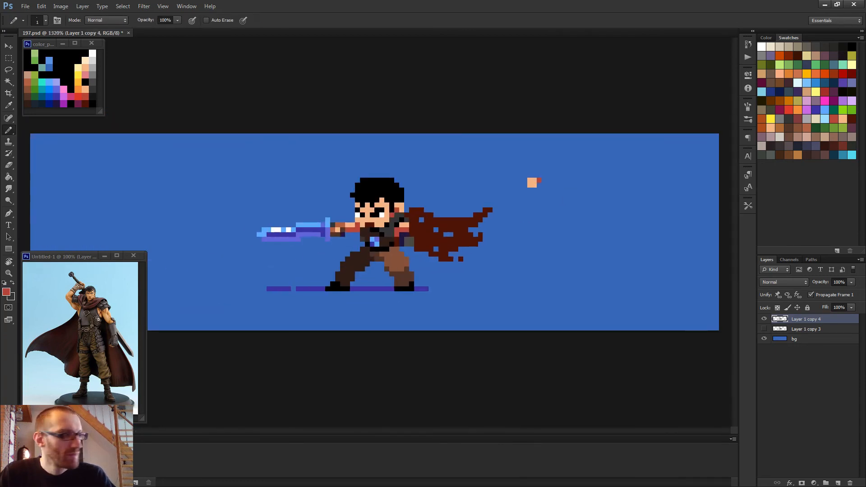
{"action": "left_click", "coordinate": [394, 250], "text": "alt"}
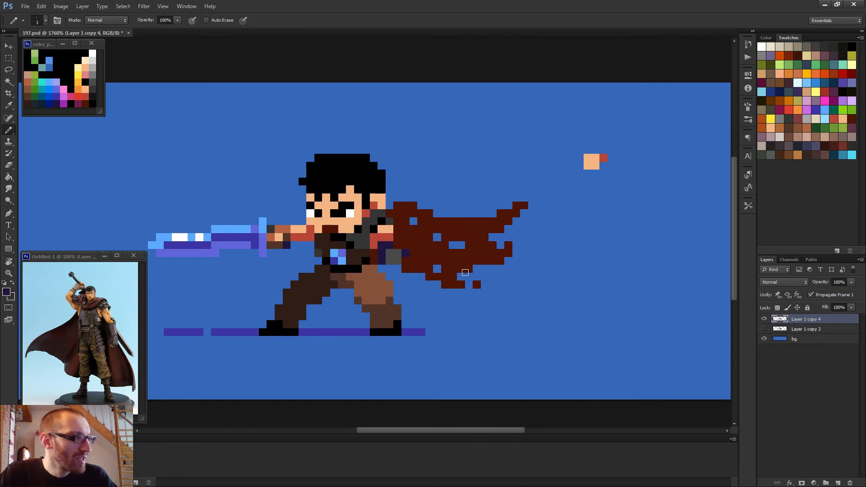
{"action": "scroll", "coordinate": [464, 277], "scroll_direction": "down", "scroll_amount": 3}
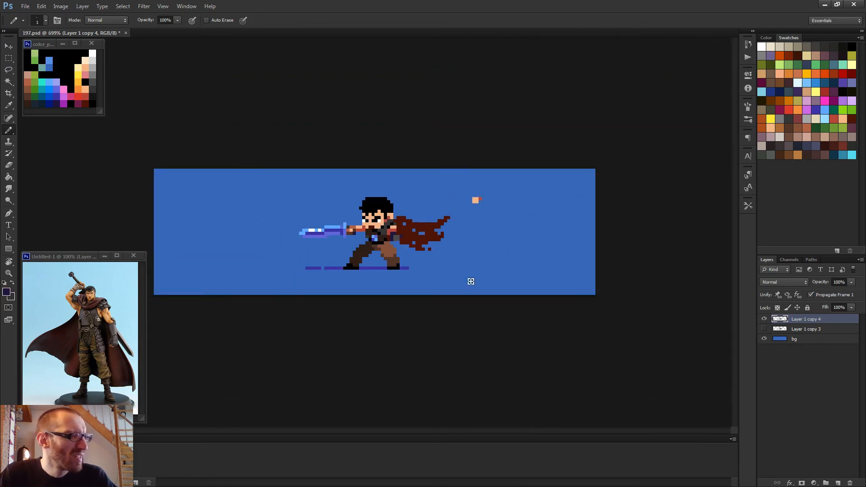
{"action": "scroll", "coordinate": [470, 282], "scroll_direction": "down", "scroll_amount": 1}
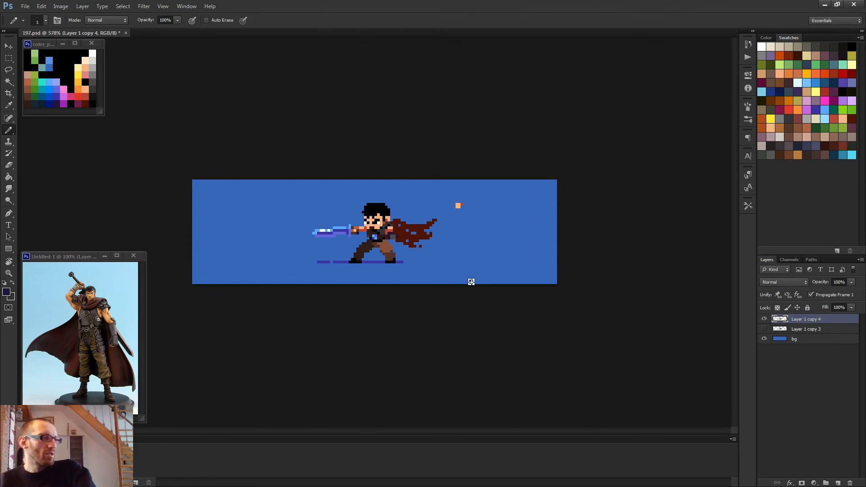
{"action": "scroll", "coordinate": [411, 240], "scroll_direction": "up", "scroll_amount": 3}
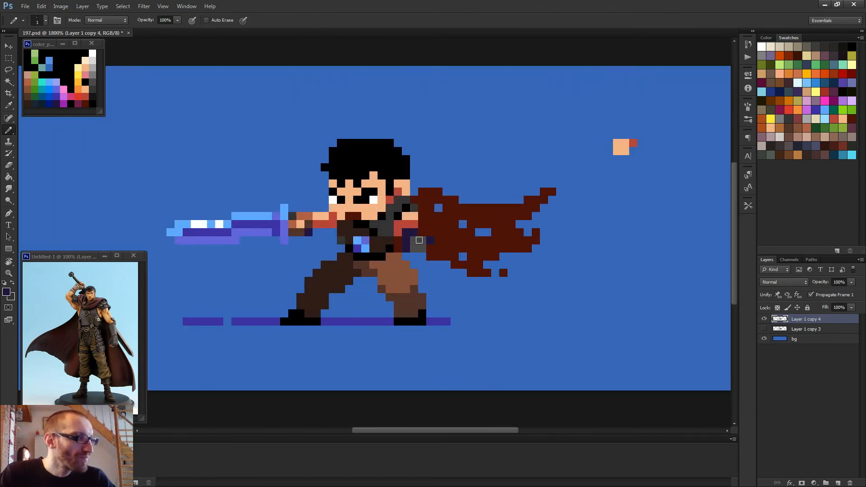
{"action": "scroll", "coordinate": [393, 240], "scroll_direction": "up", "scroll_amount": 1}
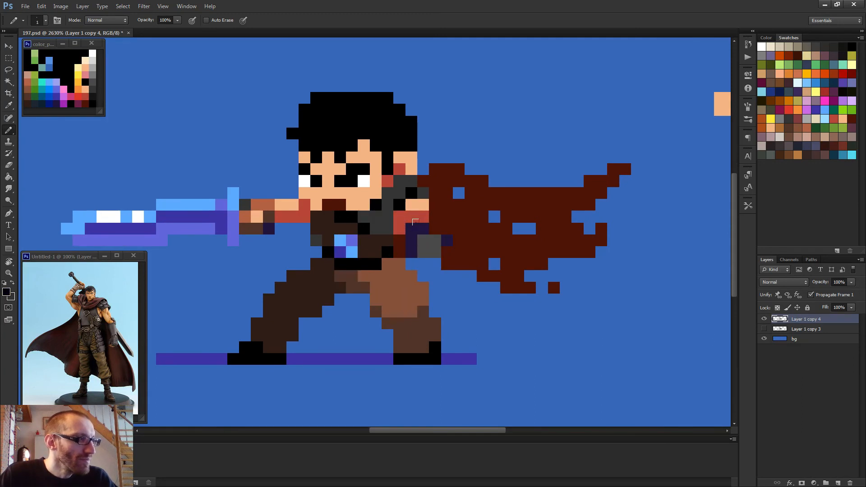
{"action": "left_click_drag", "start_coordinate": [413, 221], "coordinate": [400, 241]}
{"action": "left_click", "coordinate": [445, 239]}
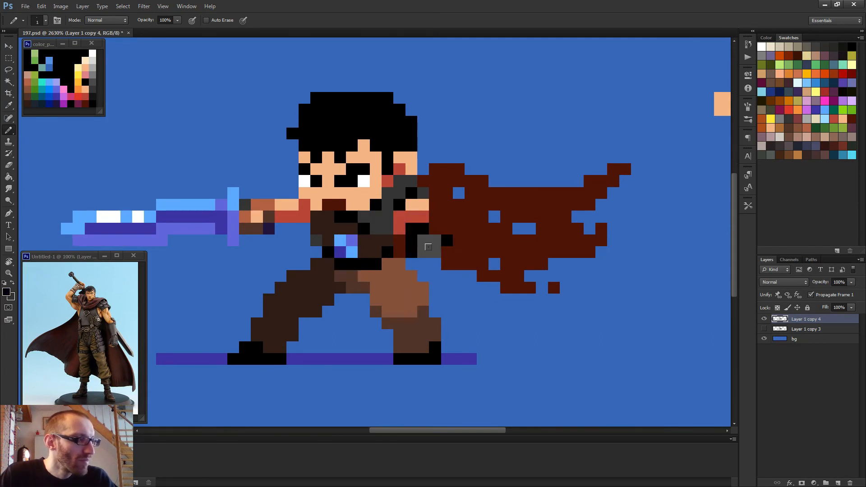
- Repaint the glove's two-by-two-pixel grey block with the darker grey sampled from the chest armor
{"action": "left_click", "coordinate": [367, 216], "text": "alt"}
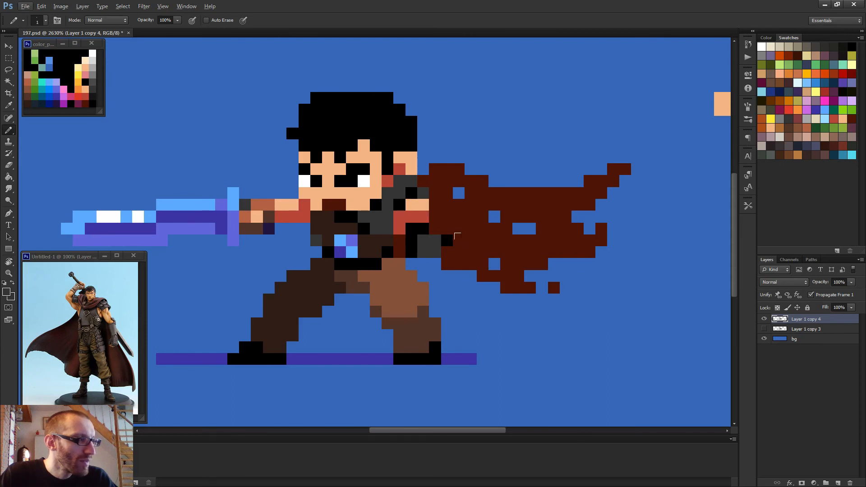
{"action": "scroll", "coordinate": [458, 257], "scroll_direction": "down", "scroll_amount": 6}
{"action": "scroll", "coordinate": [456, 258], "scroll_direction": "down", "scroll_amount": 1}
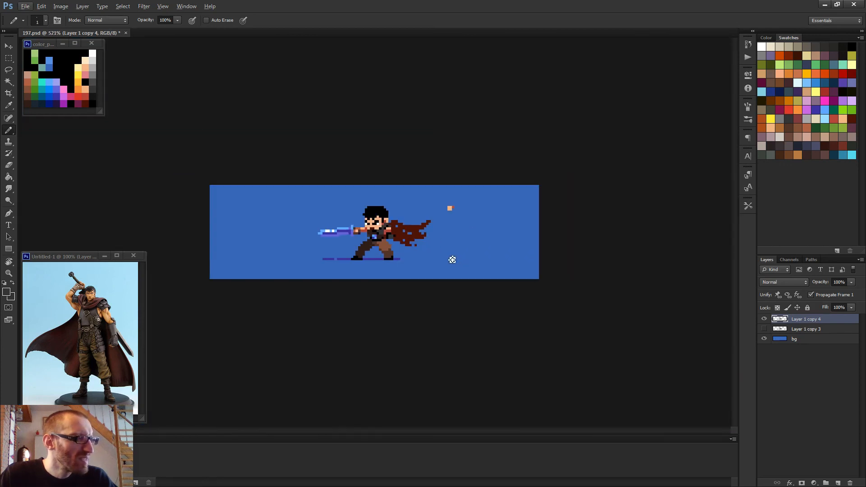
{"action": "scroll", "coordinate": [452, 259], "scroll_direction": "up", "scroll_amount": 4}
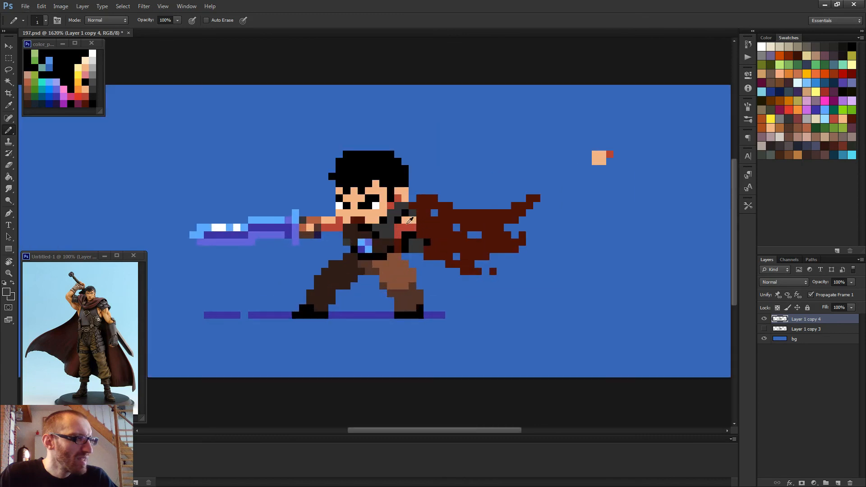
- Repaint the two reddish pixels beneath the cape-side upper arm's light row with the sampled light skin color
{"action": "left_click", "coordinate": [412, 216], "text": "alt"}
{"action": "scroll", "coordinate": [455, 271], "scroll_direction": "down", "scroll_amount": 5}
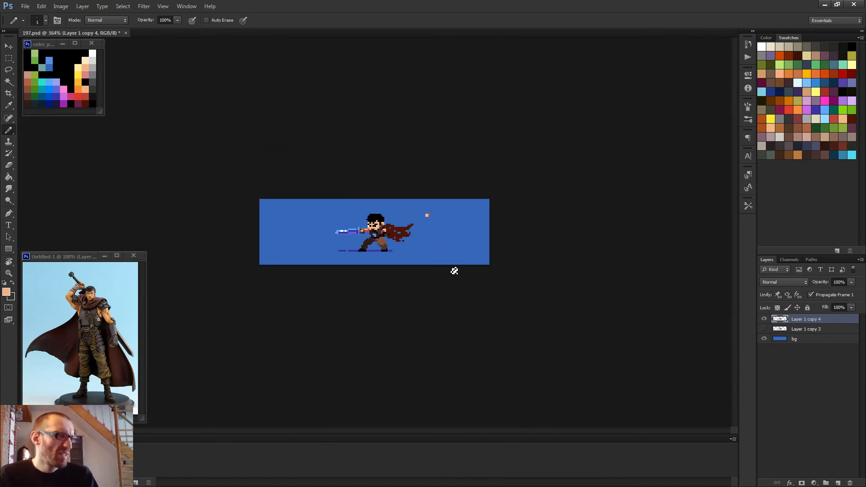
{"action": "scroll", "coordinate": [371, 216], "scroll_direction": "up", "scroll_amount": 8}
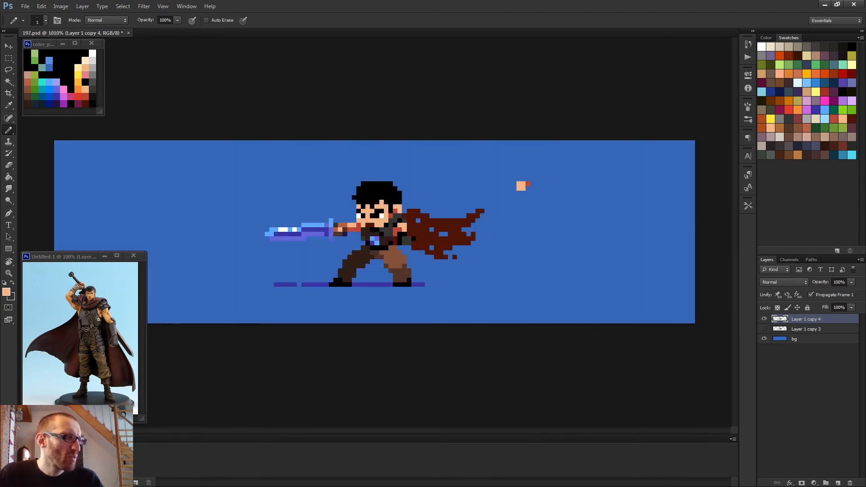
{"action": "left_click", "coordinate": [408, 230], "text": "alt"}
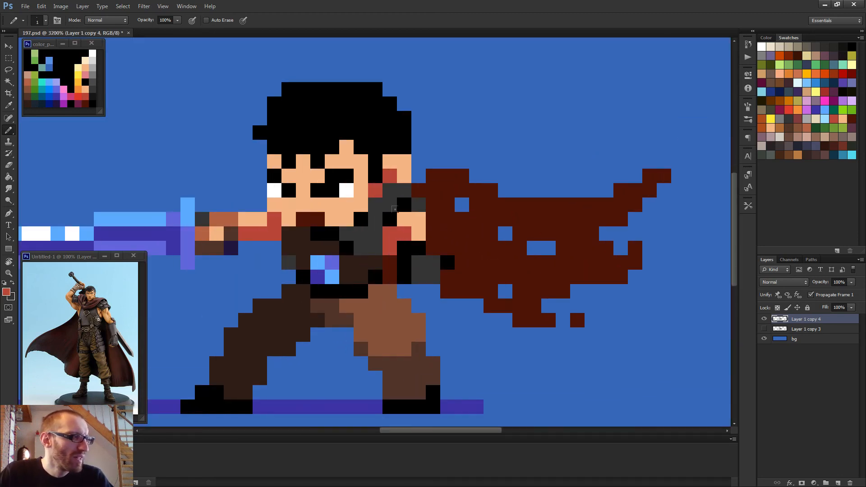
{"action": "left_click", "coordinate": [406, 221], "text": "alt"}
{"action": "left_click", "coordinate": [404, 233]}
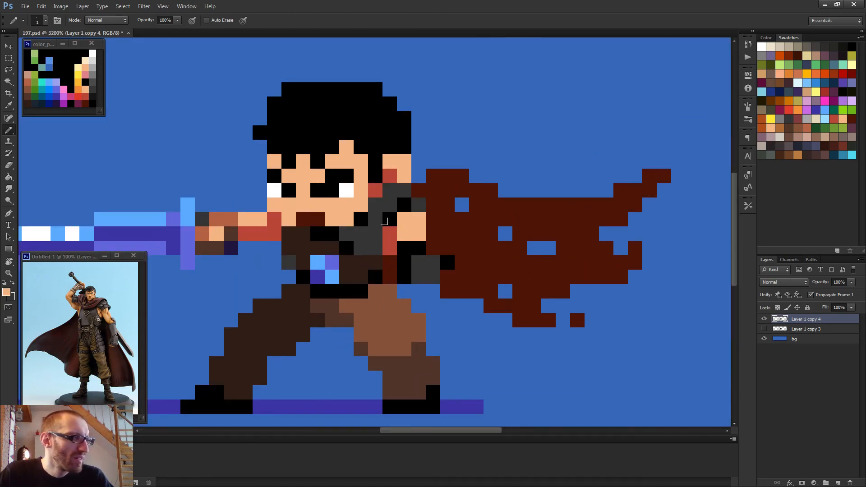
- Examine the cape-side arm's light and reddish skin shading in close-up and at small sprite size
{"action": "scroll", "coordinate": [384, 221], "scroll_direction": "down", "scroll_amount": 6}
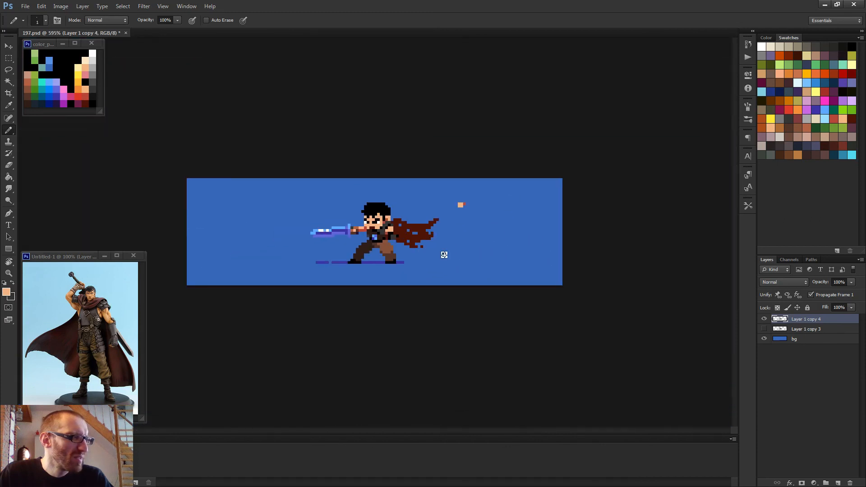
{"action": "scroll", "coordinate": [388, 233], "scroll_direction": "up", "scroll_amount": 4}
{"action": "left_click", "coordinate": [402, 226], "text": "alt"}
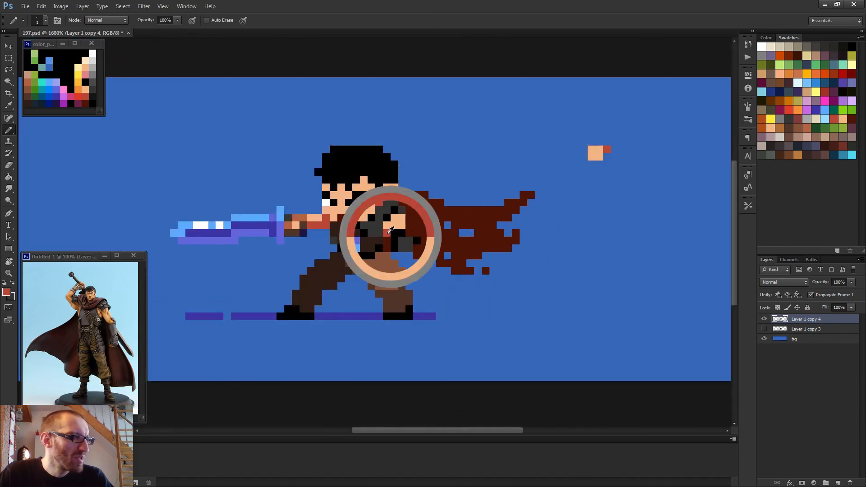
{"action": "scroll", "coordinate": [442, 247], "scroll_direction": "down", "scroll_amount": 1}
{"action": "scroll", "coordinate": [446, 255], "scroll_direction": "down", "scroll_amount": 4}
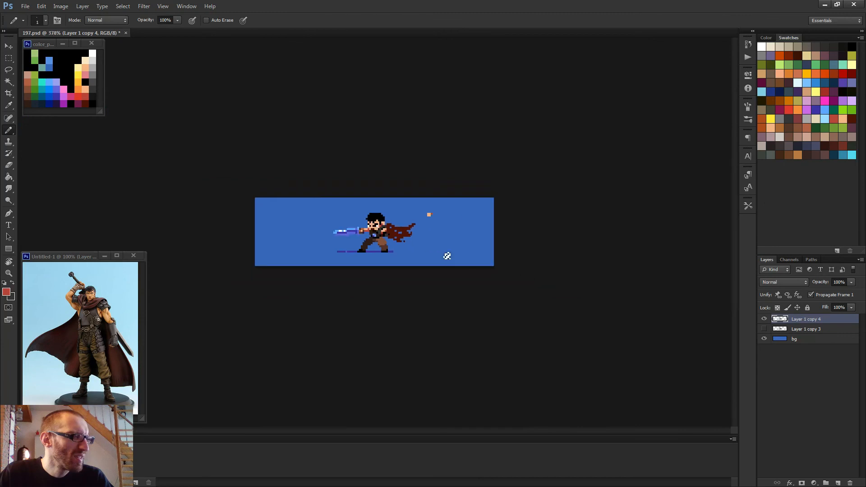
{"action": "scroll", "coordinate": [447, 255], "scroll_direction": "up", "scroll_amount": 1}
{"action": "scroll", "coordinate": [401, 237], "scroll_direction": "up", "scroll_amount": 10}
{"action": "left_click", "coordinate": [397, 223], "text": "alt"}
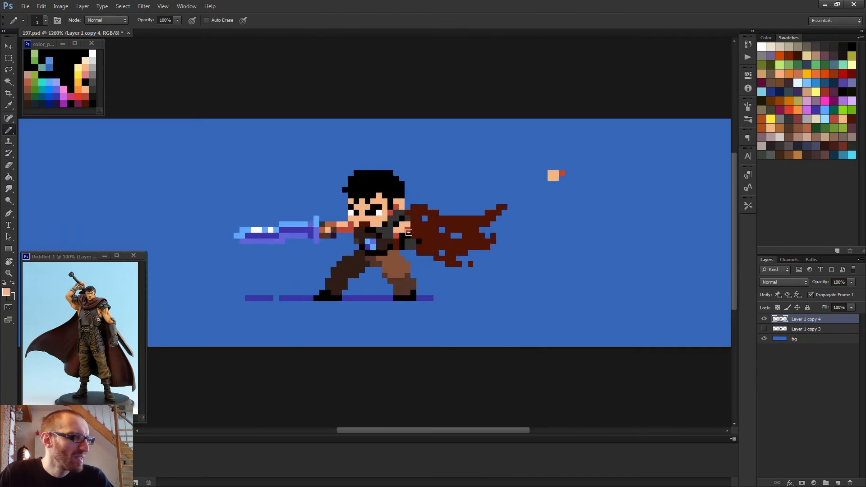
{"action": "scroll", "coordinate": [444, 248], "scroll_direction": "down", "scroll_amount": 5}
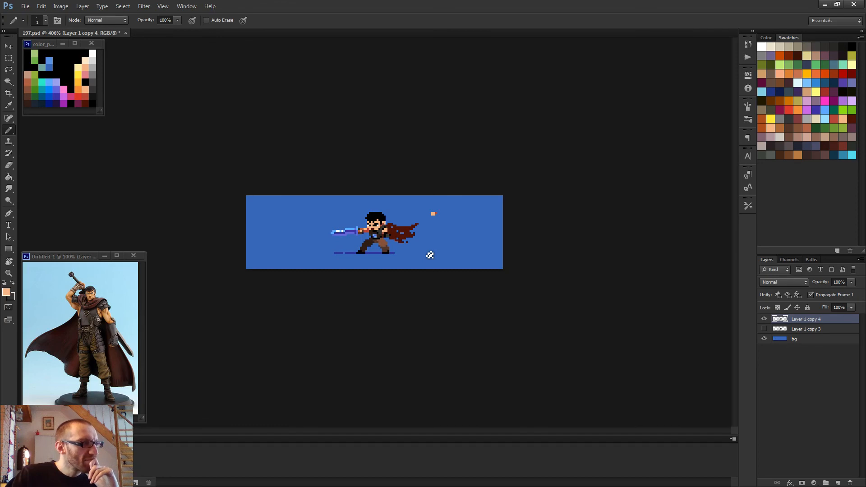
{"action": "scroll", "coordinate": [424, 256], "scroll_direction": "down", "scroll_amount": 3}
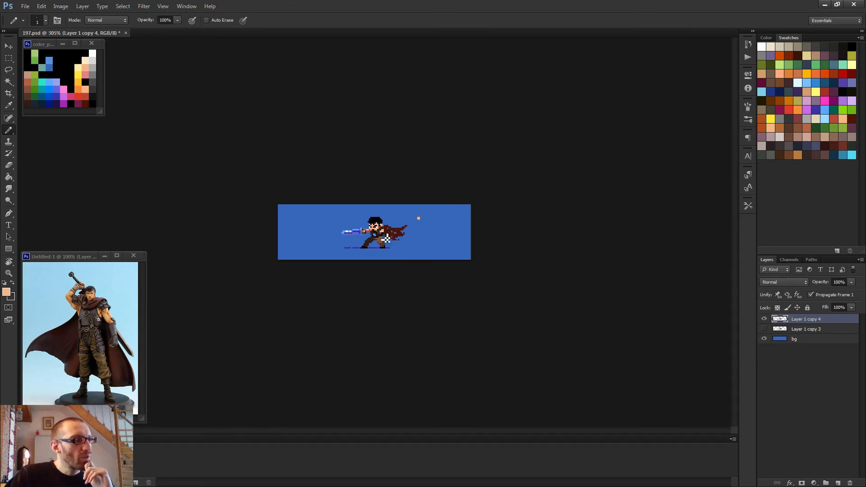
- Repaint the whole visible cape-side upper arm with the reddish skin color sampled from the ear
{"action": "scroll", "coordinate": [395, 228], "scroll_direction": "up", "scroll_amount": 3}
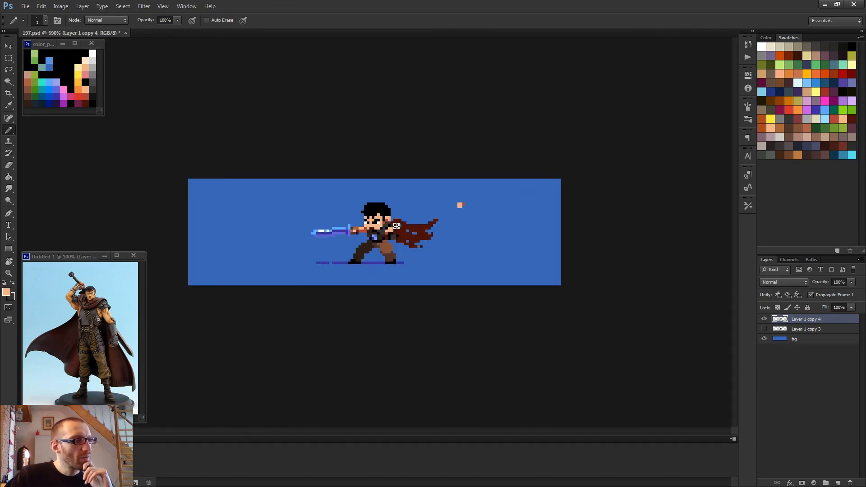
{"action": "scroll", "coordinate": [404, 233], "scroll_direction": "up", "scroll_amount": 4}
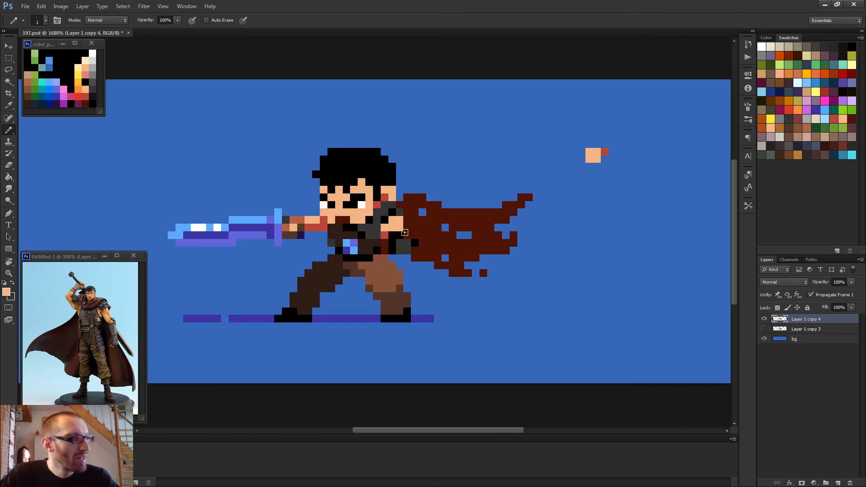
{"action": "scroll", "coordinate": [387, 213], "scroll_direction": "up", "scroll_amount": 2}
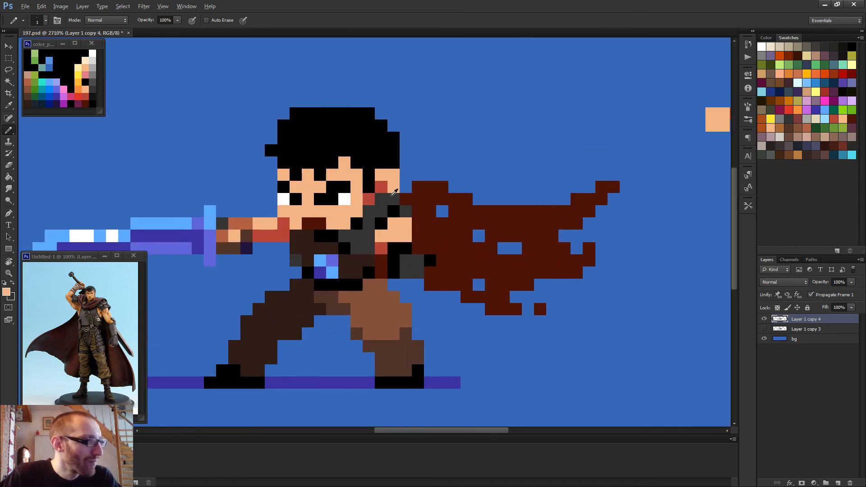
{"action": "left_click", "coordinate": [381, 187], "text": "alt"}
{"action": "left_click", "coordinate": [381, 236]}
{"action": "left_click_drag", "start_coordinate": [393, 235], "coordinate": [399, 224]}
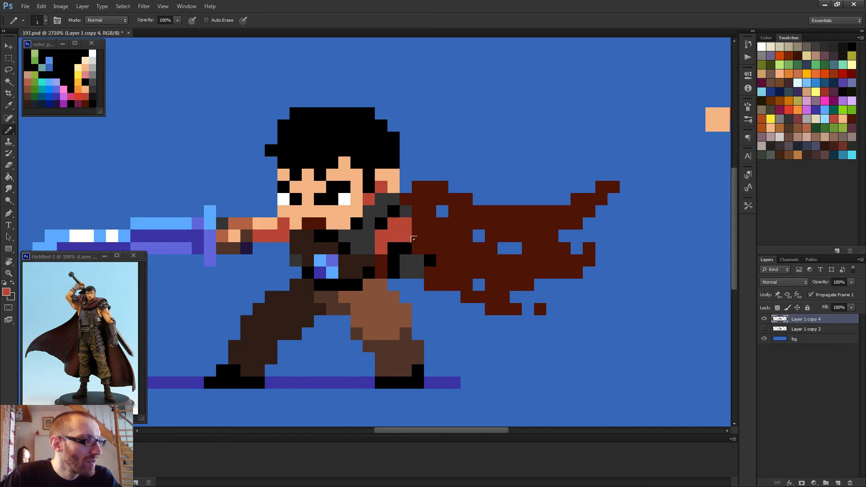
{"action": "scroll", "coordinate": [413, 238], "scroll_direction": "down", "scroll_amount": 6}
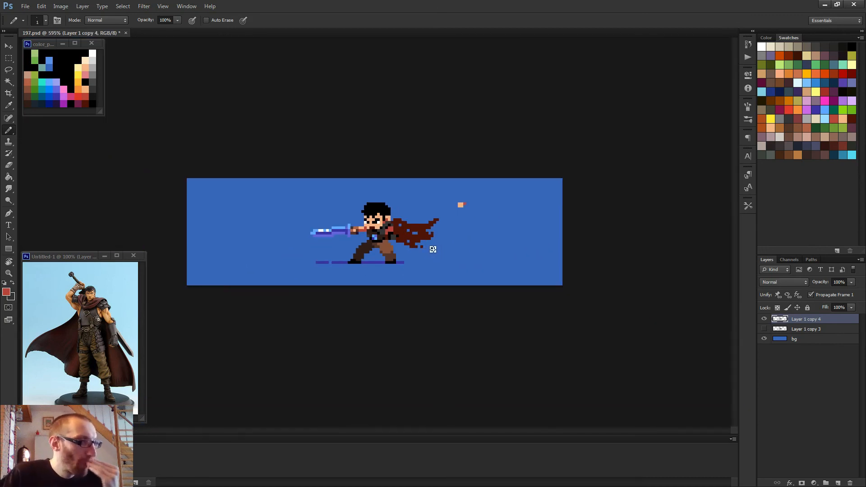
- Extend the cape-side shoulder guard in dark grey over the arm's top row onto the cape, and fill its black pixel with grey
{"action": "scroll", "coordinate": [397, 239], "scroll_direction": "up", "scroll_amount": 6}
{"action": "left_click", "coordinate": [343, 162], "text": "alt"}
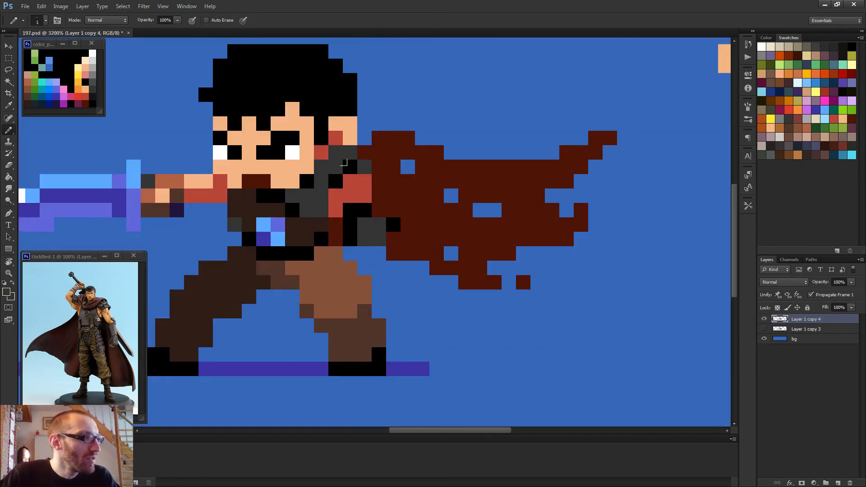
{"action": "left_click_drag", "start_coordinate": [348, 181], "coordinate": [379, 180]}
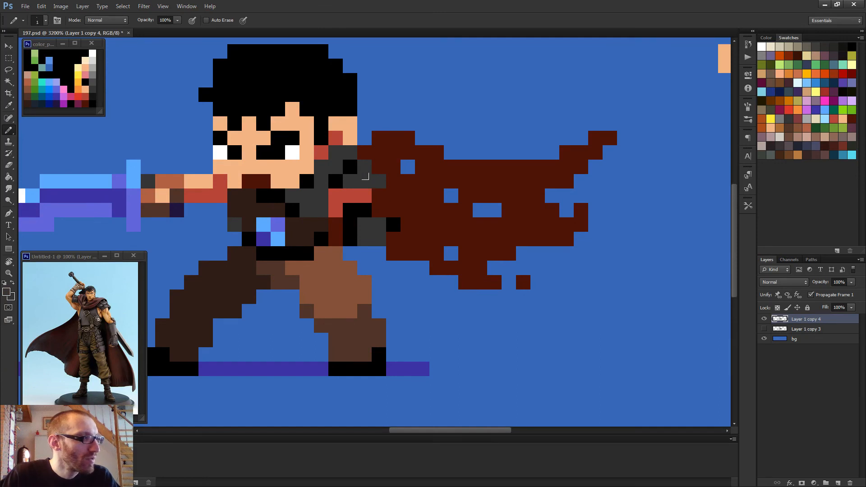
{"action": "left_click", "coordinate": [354, 166]}
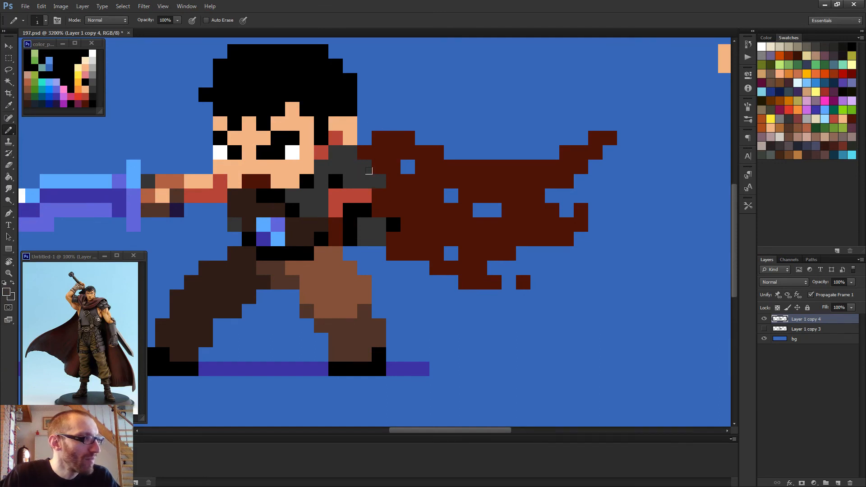
- Extend the black shadow between the chest armor and the cape-side arm downward by one pixel
{"action": "left_click", "coordinate": [338, 179], "text": "alt"}
{"action": "left_click", "coordinate": [336, 196]}
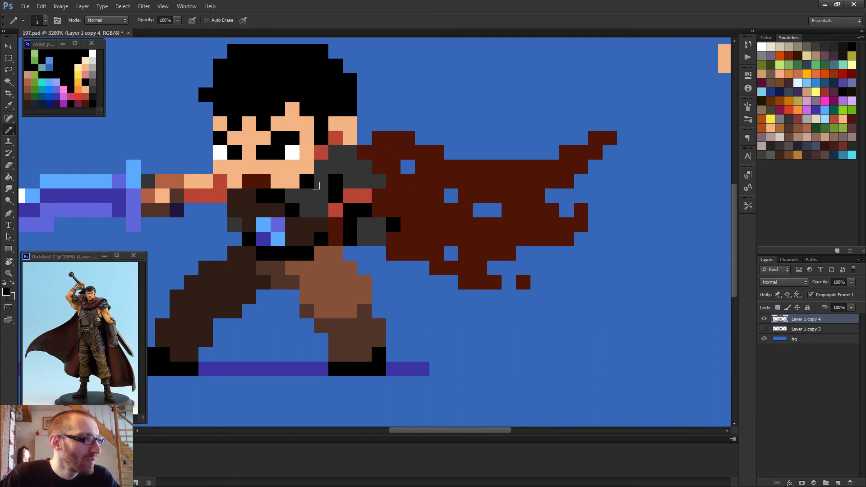
{"action": "scroll", "coordinate": [315, 185], "scroll_direction": "down", "scroll_amount": 6}
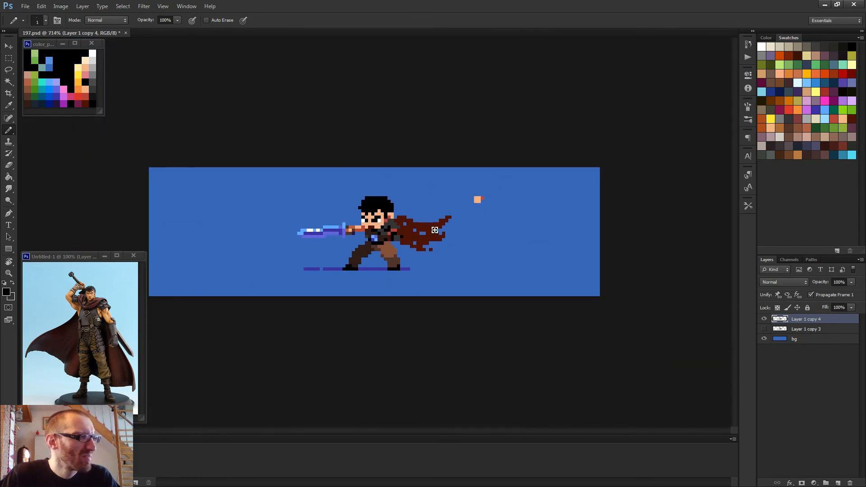
{"action": "scroll", "coordinate": [403, 239], "scroll_direction": "up", "scroll_amount": 2}
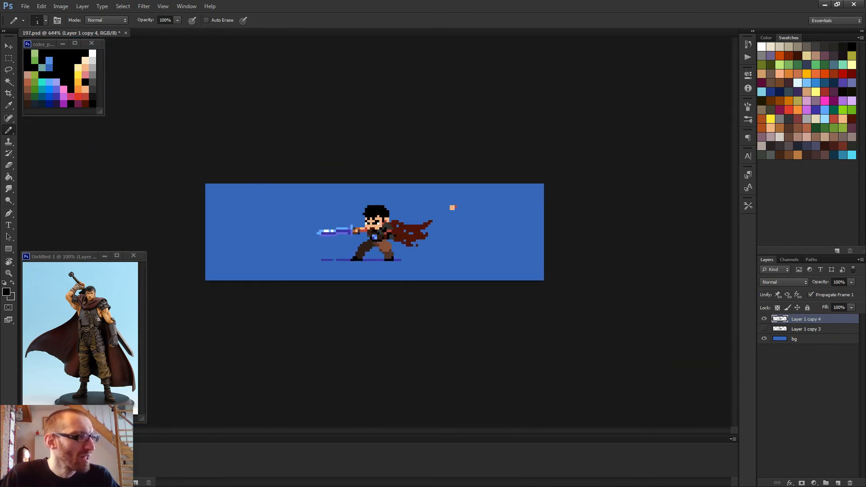
{"action": "scroll", "coordinate": [403, 239], "scroll_direction": "up", "scroll_amount": 1}
{"action": "scroll", "coordinate": [405, 225], "scroll_direction": "up", "scroll_amount": 1}
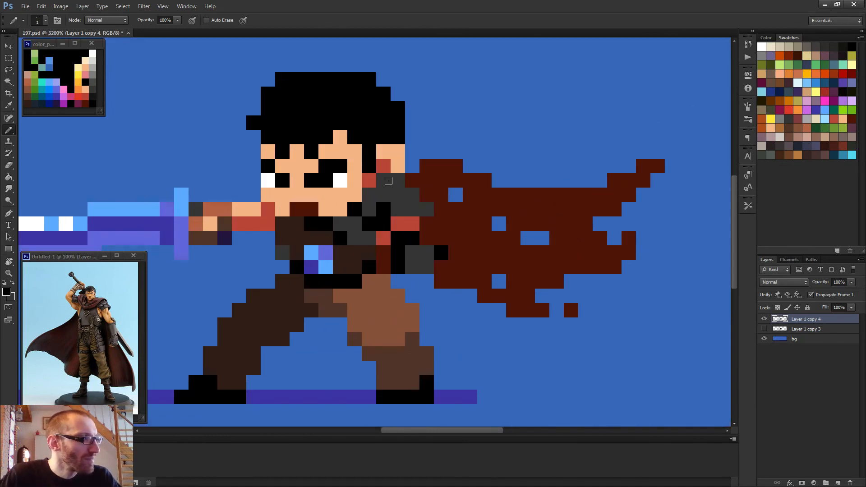
- Erase the remaining skin-colored test block in the blue area beside the sprite and check the sprite at small size
{"action": "scroll", "coordinate": [388, 181], "scroll_direction": "down", "scroll_amount": 3}
{"action": "key", "text": "e"}
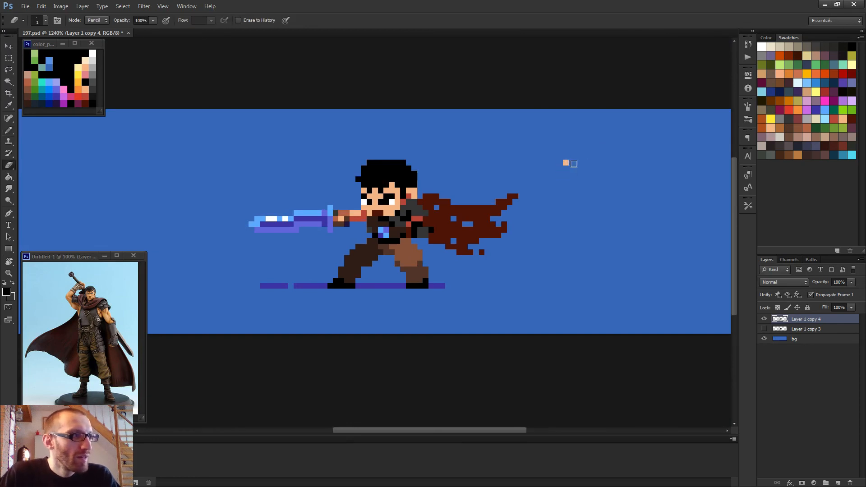
{"action": "scroll", "coordinate": [574, 163], "scroll_direction": "down", "scroll_amount": 4}
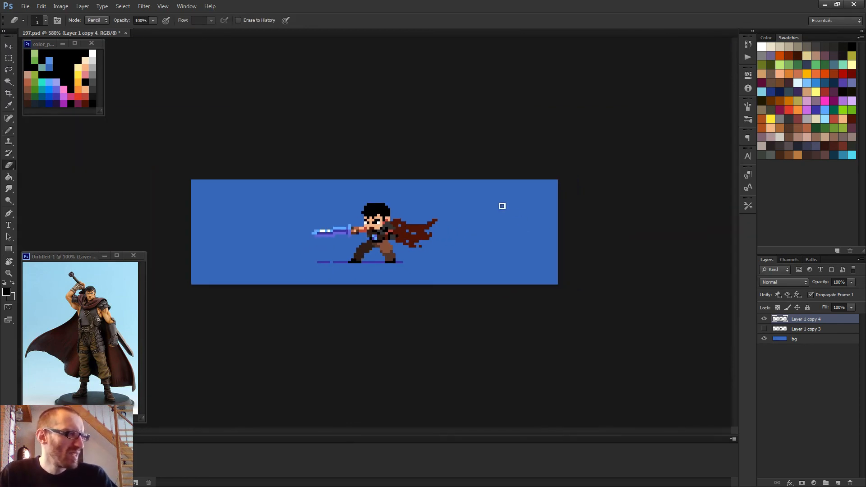
{"action": "scroll", "coordinate": [399, 262], "scroll_direction": "down", "scroll_amount": 1}
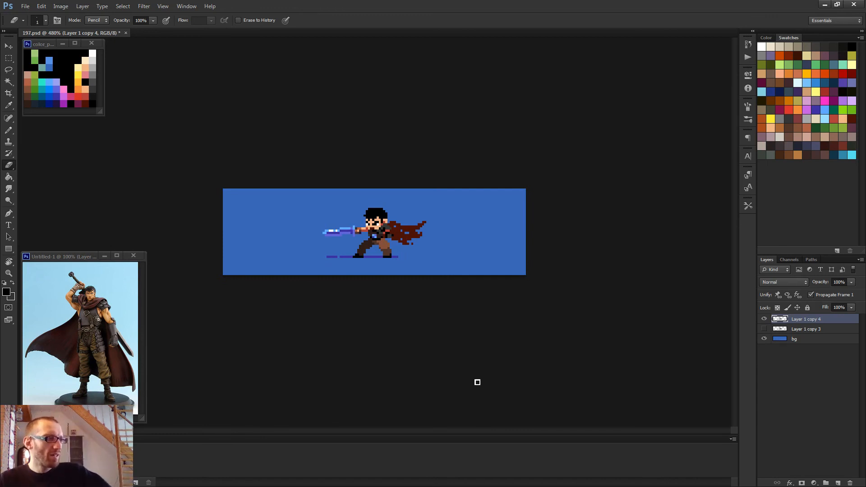
- Delete the hidden layer "Layer 1 copy 3" and make "Layer 1 copy 4" the active layer
{"action": "scroll", "coordinate": [473, 351], "scroll_direction": "up", "scroll_amount": 5}
{"action": "key", "text": "m"}
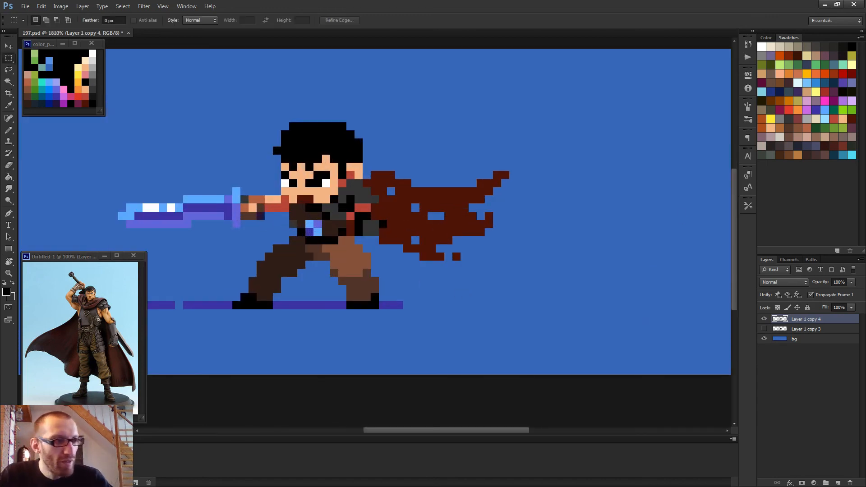
{"action": "left_click_drag", "start_coordinate": [835, 330], "coordinate": [850, 481]}
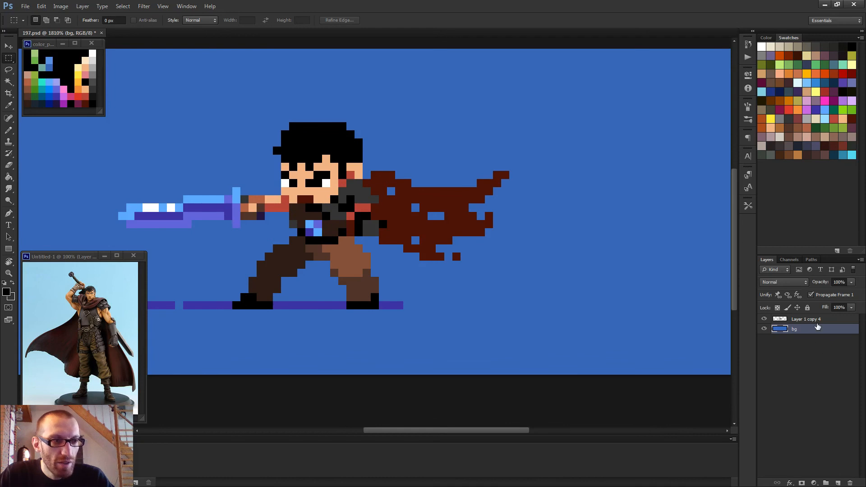
{"action": "left_click", "coordinate": [818, 320]}
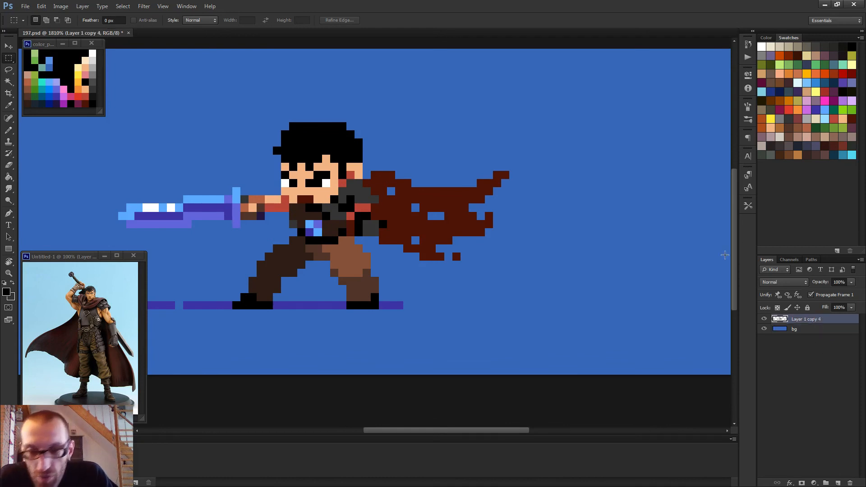
- Select the swordsman's whole head, including the lower face, and move it one pixel up and one pixel toward the sword
{"action": "scroll", "coordinate": [337, 127], "scroll_direction": "up", "scroll_amount": 3}
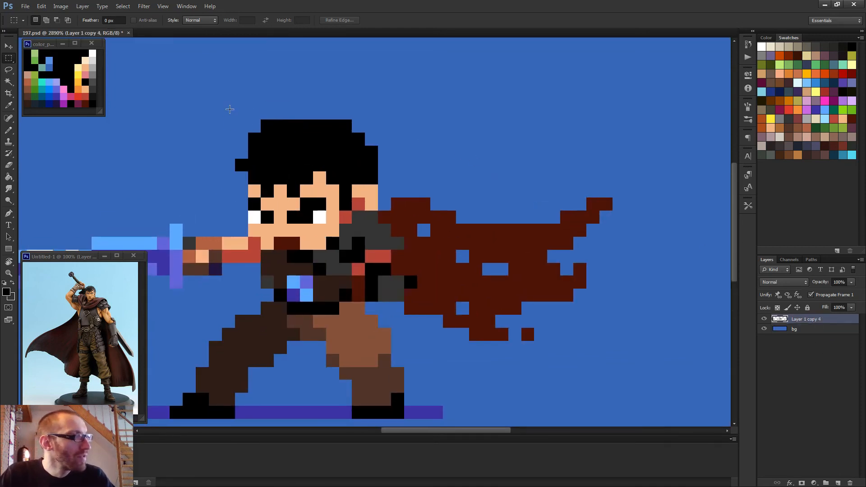
{"action": "left_click_drag", "start_coordinate": [222, 107], "coordinate": [390, 210]}
{"action": "left_click_drag", "start_coordinate": [248, 197], "coordinate": [248, 236], "text": "shift"}
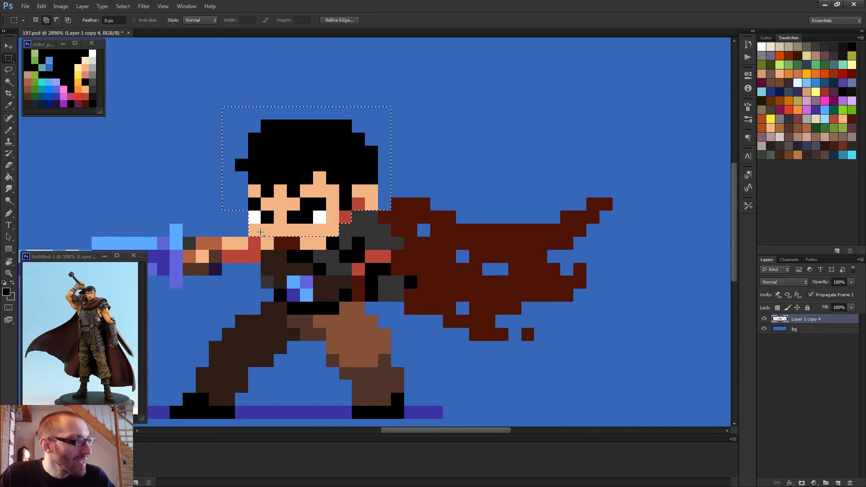
{"action": "scroll", "coordinate": [563, 366], "scroll_direction": "down", "scroll_amount": 4}
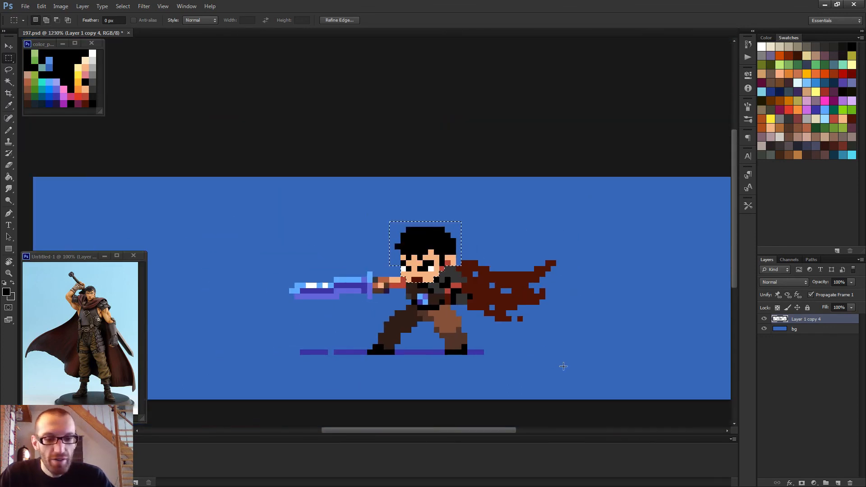
{"action": "key", "text": "v"}
{"action": "key", "text": "Up"}
{"action": "key", "text": "Left"}
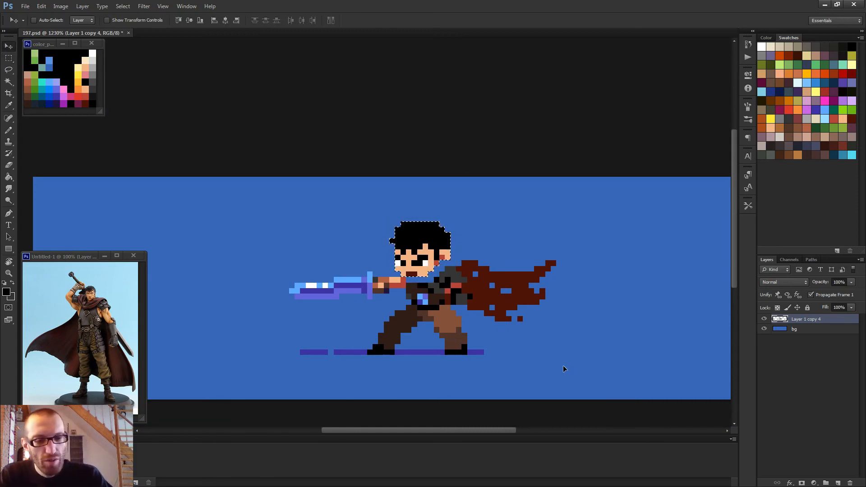
- Compare the head one pixel to either side at small sprite size, return it to its place and deselect it
{"action": "scroll", "coordinate": [470, 329], "scroll_direction": "down", "scroll_amount": 3}
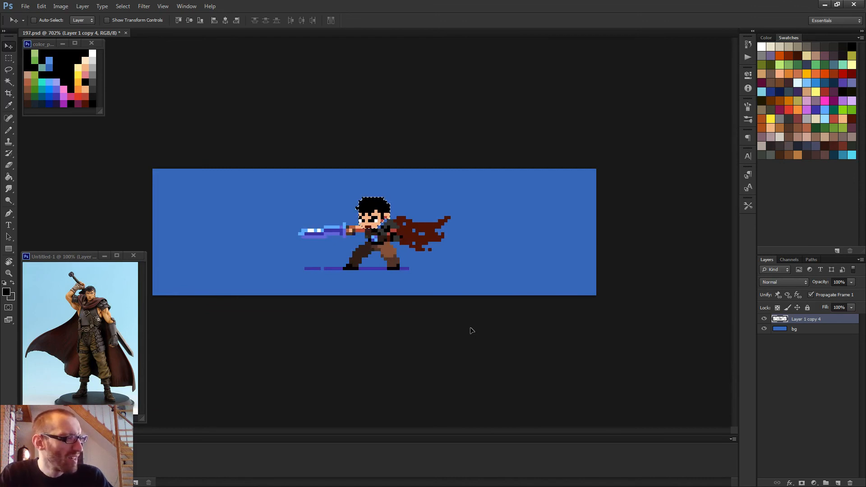
{"action": "key", "text": "Left"}
{"action": "key", "text": "Right"}
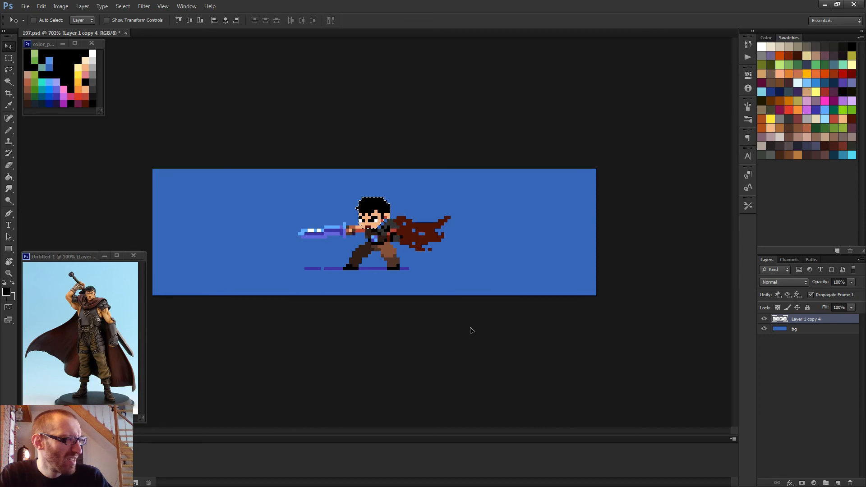
{"action": "key", "text": "Right"}
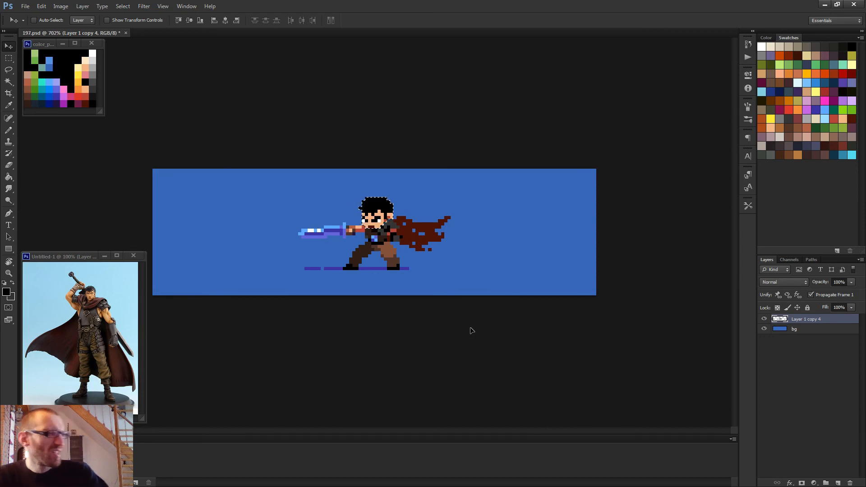
{"action": "key", "text": "Left"}
{"action": "key", "text": "ctrl+d"}
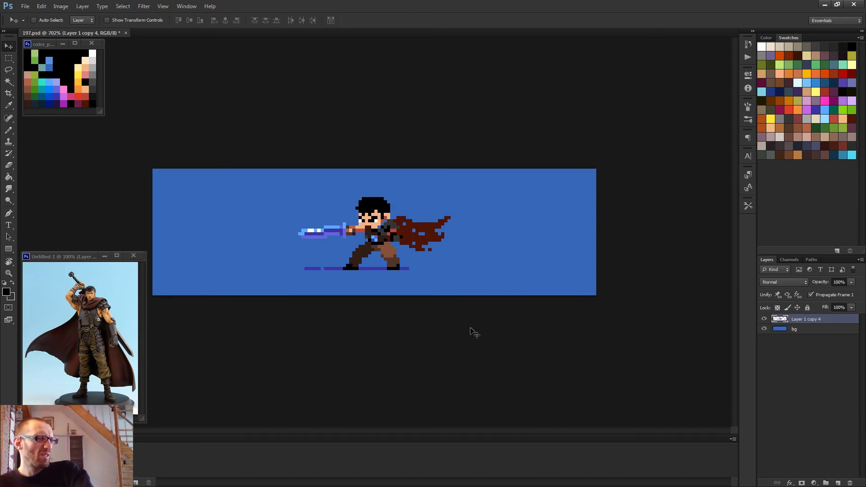
- Fill the three blue gap pixels between the head and the cape-side shoulder guard with black
{"action": "key", "text": "b"}
{"action": "key", "text": "ctrl+plus"}
{"action": "key", "text": "ctrl+plus"}
{"action": "key", "text": "ctrl+plus"}
{"action": "key", "text": "ctrl+plus"}
{"action": "key", "text": "ctrl+plus"}
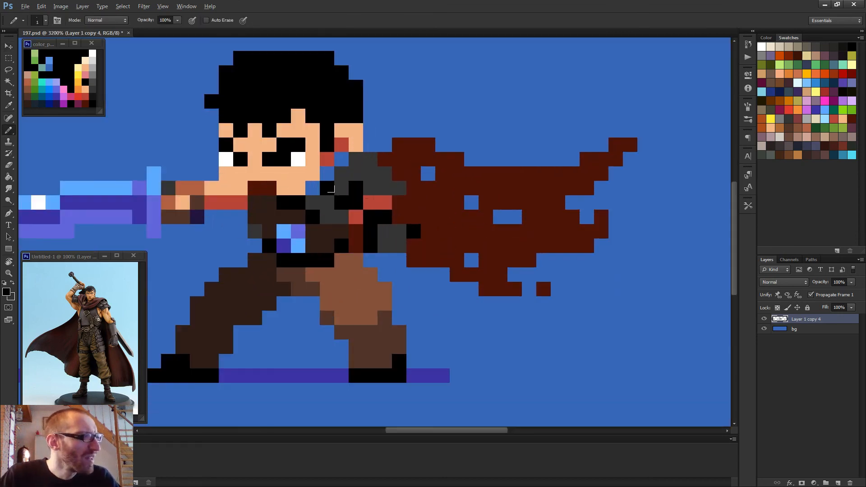
{"action": "left_click_drag", "start_coordinate": [313, 188], "coordinate": [327, 174]}
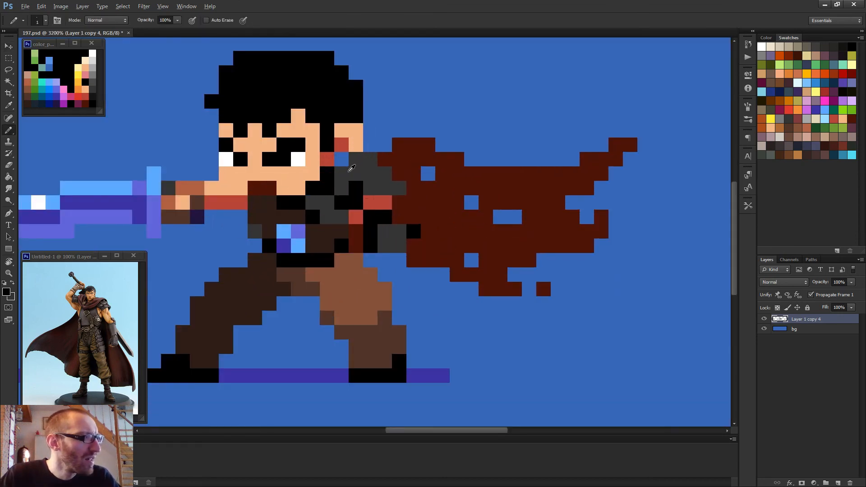
{"action": "left_click", "coordinate": [352, 168], "text": "alt"}
{"action": "left_click", "coordinate": [328, 141], "text": "alt"}
{"action": "left_click", "coordinate": [338, 155]}
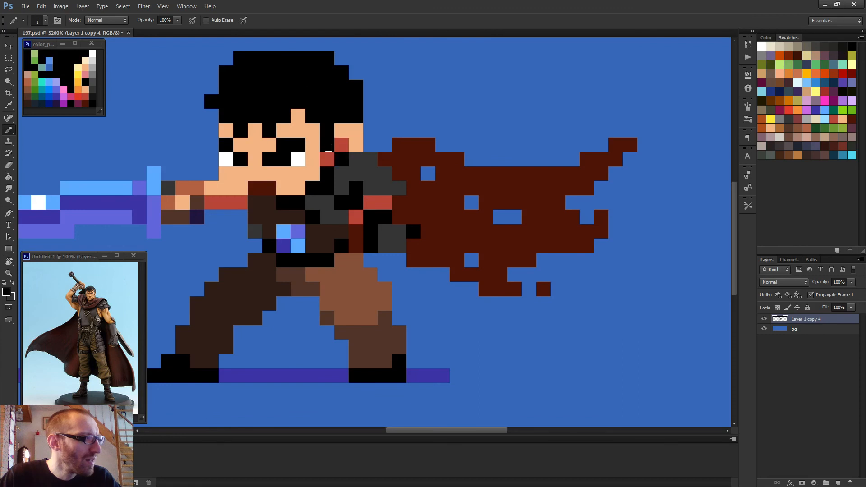
- Add one black hair pixel behind the ear and check the head at small sprite size
{"action": "left_click", "coordinate": [370, 131]}
{"action": "scroll", "coordinate": [413, 166], "scroll_direction": "down", "scroll_amount": 6}
{"action": "scroll", "coordinate": [379, 238], "scroll_direction": "up", "scroll_amount": 2}
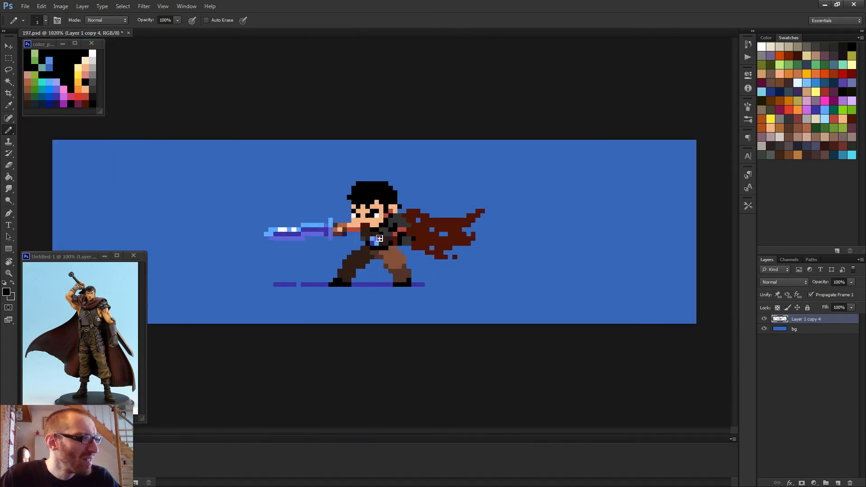
- Repaint the light upper row of the sword arm with the reddish skin color sampled from its lower row
{"action": "scroll", "coordinate": [365, 229], "scroll_direction": "up", "scroll_amount": 3}
{"action": "left_click", "coordinate": [347, 231], "text": "alt"}
{"action": "left_click_drag", "start_coordinate": [353, 222], "coordinate": [337, 221]}
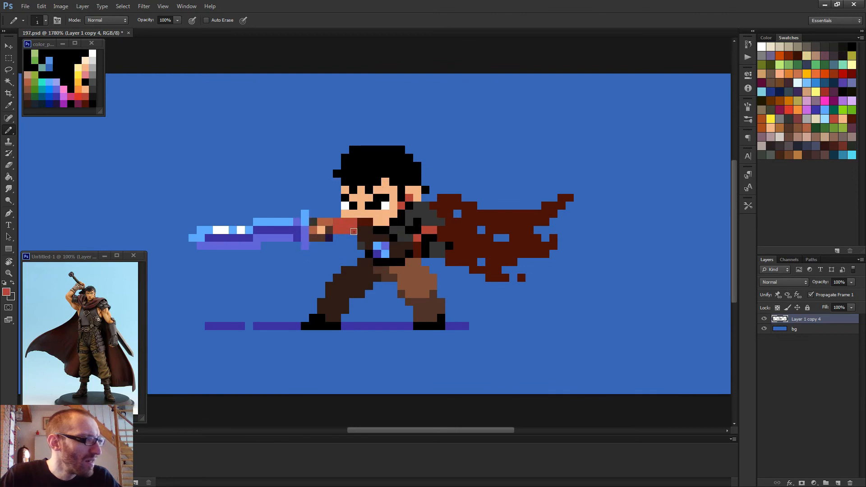
{"action": "scroll", "coordinate": [367, 231], "scroll_direction": "down", "scroll_amount": 4}
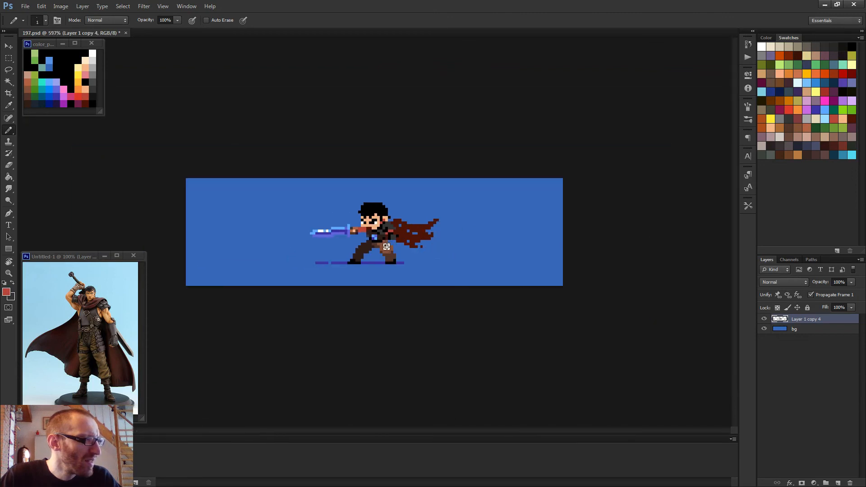
- Restore one light pixel beneath the chin beside the sword arm, using the skin color sampled from the face
{"action": "scroll", "coordinate": [373, 233], "scroll_direction": "up", "scroll_amount": 5}
{"action": "left_click", "coordinate": [357, 210], "text": "alt"}
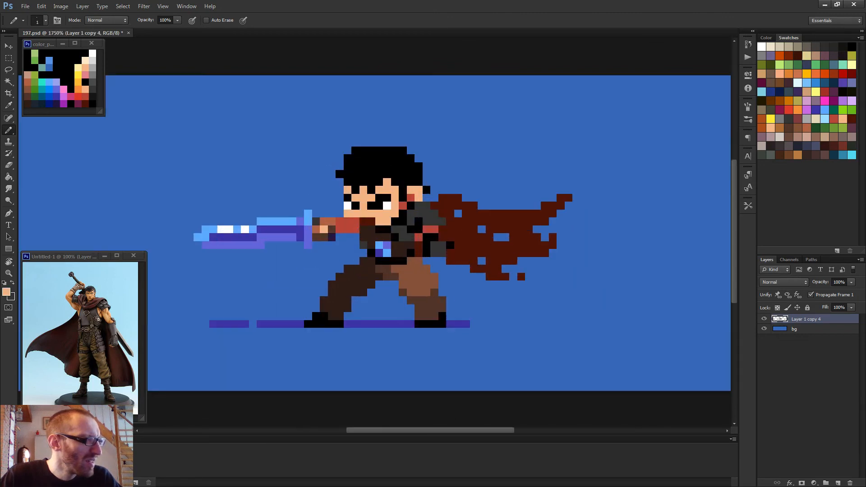
{"action": "left_click", "coordinate": [356, 220]}
{"action": "scroll", "coordinate": [399, 231], "scroll_direction": "down", "scroll_amount": 5}
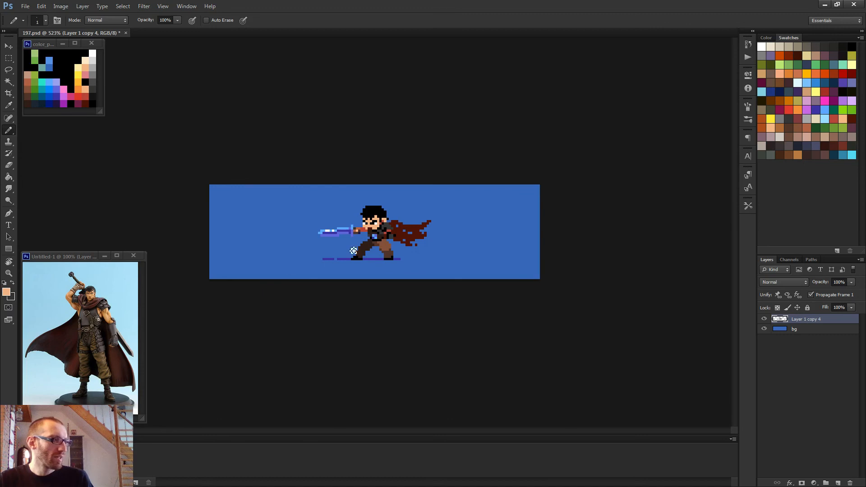
- Recolor the black neck pixels under the jaw with the dark red sampled from the cape
{"action": "scroll", "coordinate": [380, 260], "scroll_direction": "up", "scroll_amount": 2}
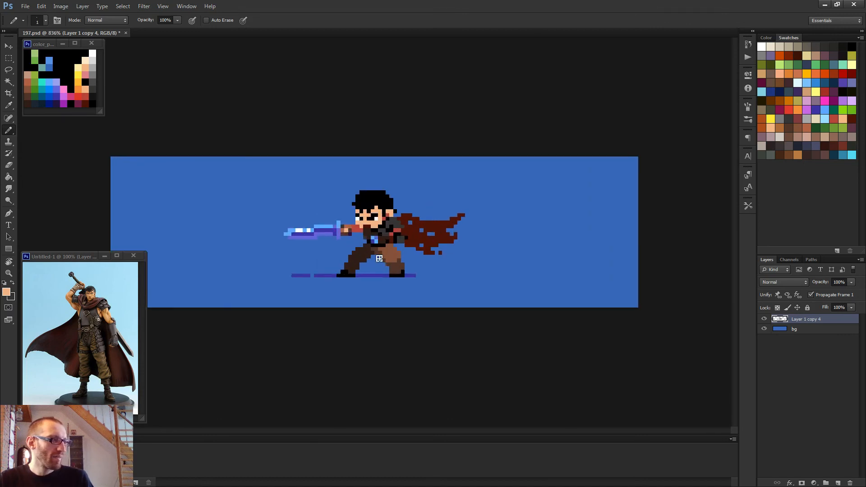
{"action": "scroll", "coordinate": [379, 258], "scroll_direction": "up", "scroll_amount": 3}
{"action": "left_click", "coordinate": [457, 198], "text": "alt"}
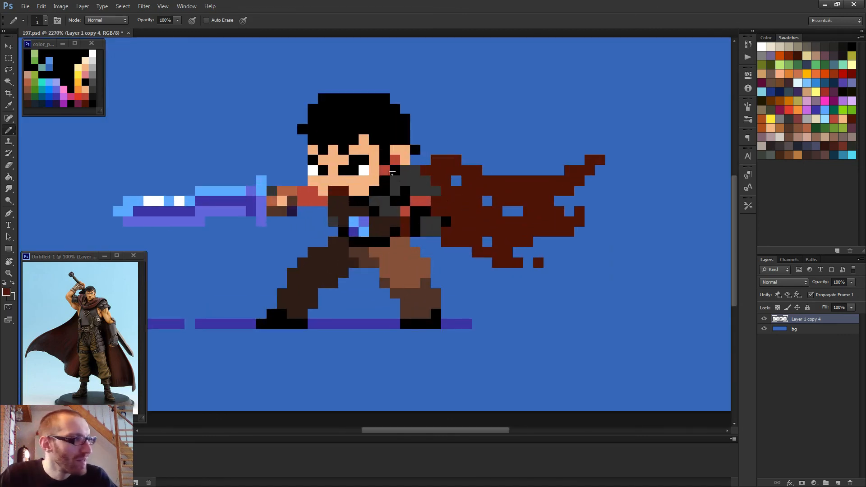
{"action": "left_click", "coordinate": [381, 177]}
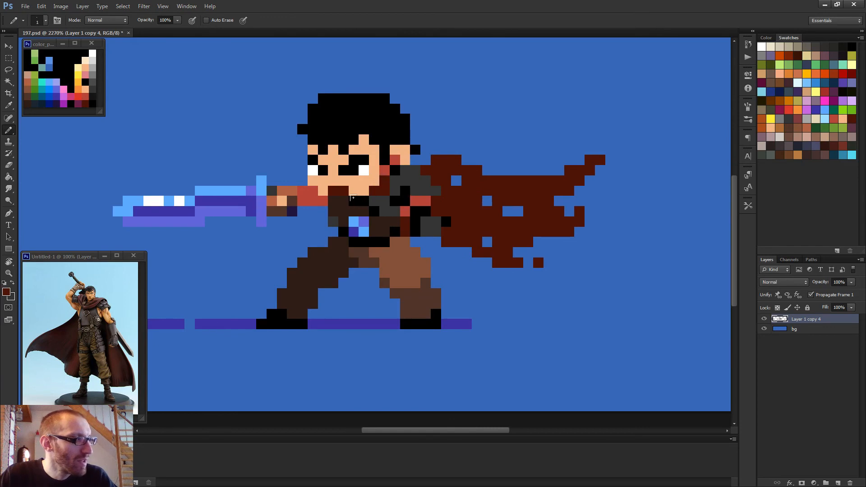
- Extend the cape's stepped upper edge behind the shoulder with more dark red pixels
{"action": "scroll", "coordinate": [412, 203], "scroll_direction": "down", "scroll_amount": 3}
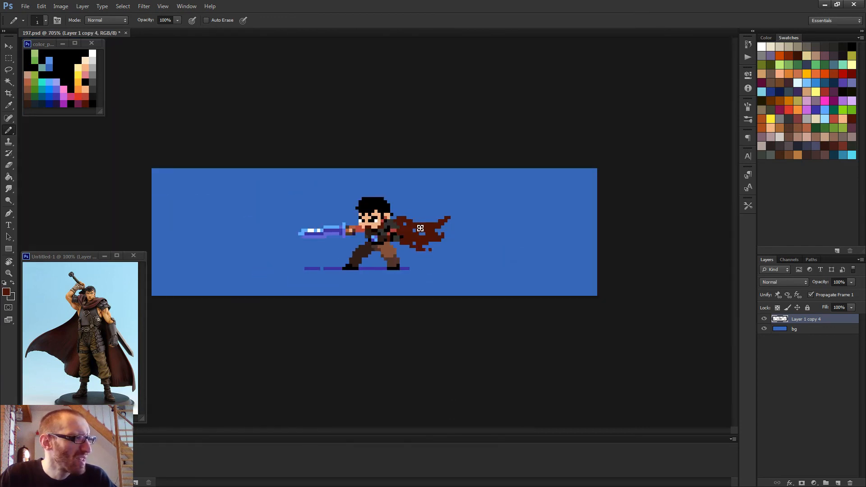
{"action": "scroll", "coordinate": [419, 230], "scroll_direction": "down", "scroll_amount": 1}
{"action": "scroll", "coordinate": [447, 246], "scroll_direction": "up", "scroll_amount": 3}
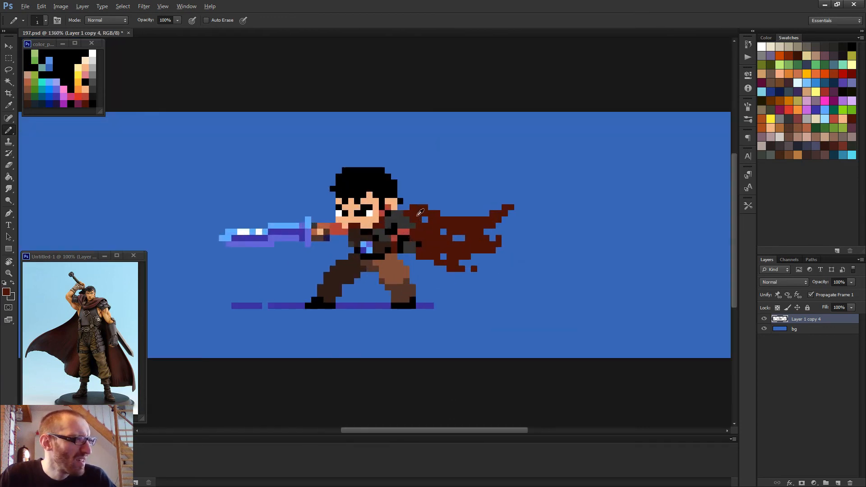
{"action": "left_click_drag", "start_coordinate": [432, 209], "coordinate": [456, 215]}
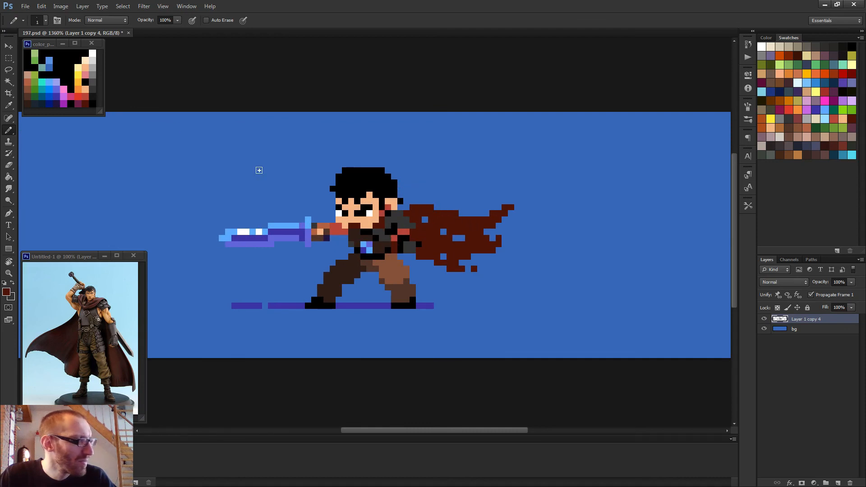
- Sample the bright red from the color palette image, try a highlight stroke on the upper cape and undo it
{"action": "left_click", "coordinate": [78, 95], "text": "alt"}
{"action": "scroll", "coordinate": [469, 259], "scroll_direction": "down", "scroll_amount": 1}
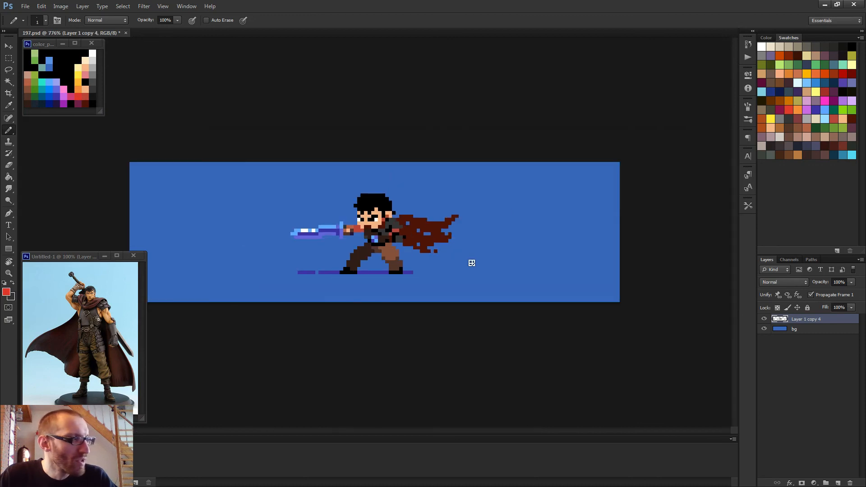
{"action": "scroll", "coordinate": [433, 255], "scroll_direction": "up", "scroll_amount": 1}
{"action": "scroll", "coordinate": [430, 252], "scroll_direction": "up", "scroll_amount": 2}
{"action": "left_click_drag", "start_coordinate": [381, 192], "coordinate": [399, 200]}
{"action": "key", "text": "ctrl+z"}
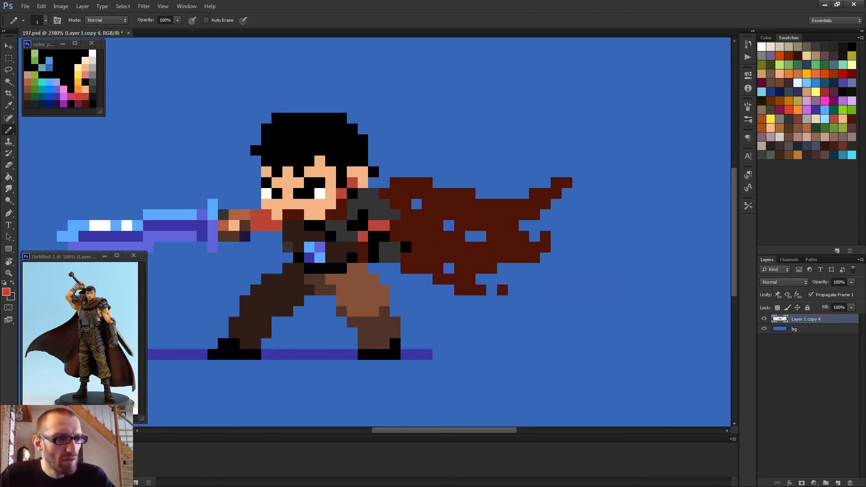
- Create a new layer above the sprite, try bright red folds across the upper cape and compare the cape with and without them
{"action": "left_click", "coordinate": [838, 483]}
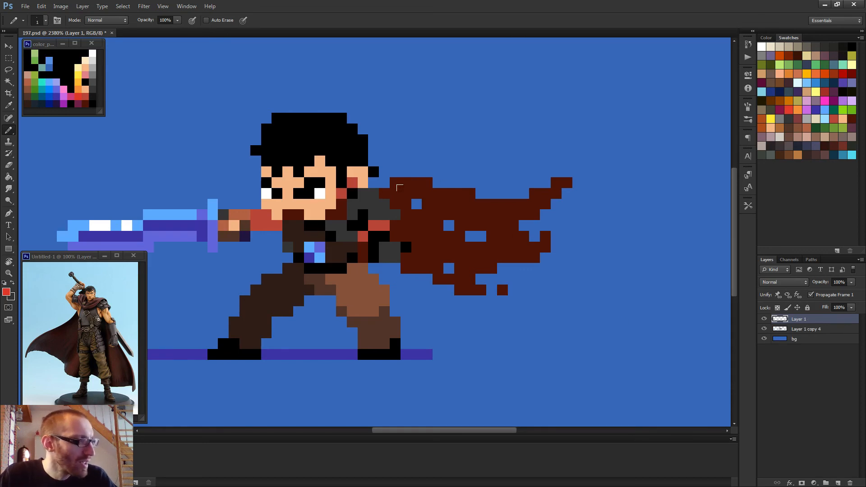
{"action": "mouse_move", "coordinate": [384, 192]}
{"action": "left_mouse_down"}
{"action": "mouse_move", "coordinate": [448, 202]}
{"action": "mouse_move", "coordinate": [412, 216]}
{"action": "mouse_move", "coordinate": [442, 226]}
{"action": "mouse_move", "coordinate": [428, 210]}
{"action": "mouse_move", "coordinate": [477, 208]}
{"action": "left_mouse_up"}
{"action": "left_click", "coordinate": [411, 189]}
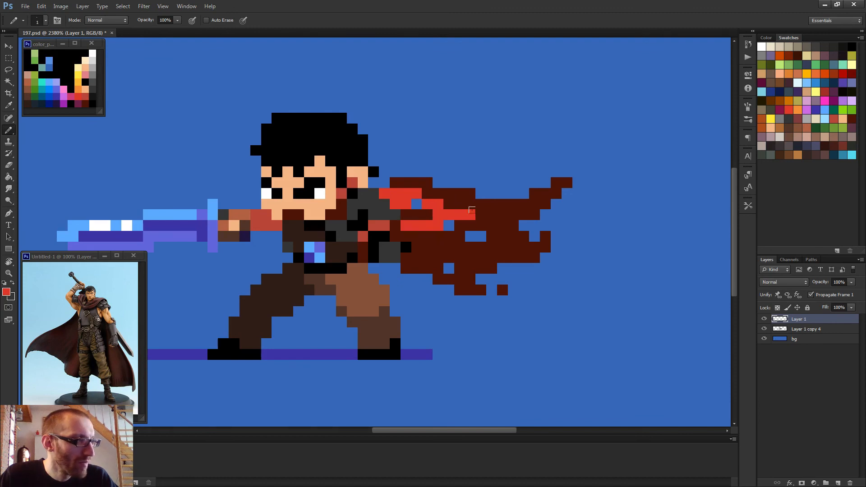
{"action": "scroll", "coordinate": [469, 253], "scroll_direction": "down", "scroll_amount": 8}
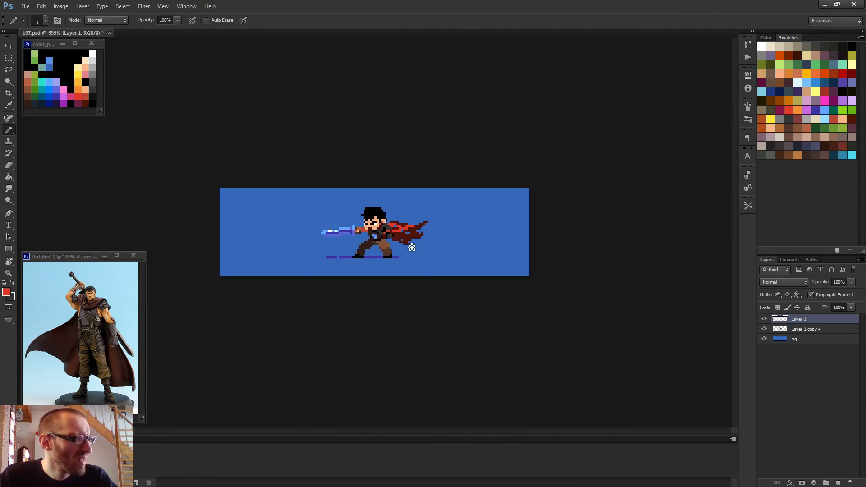
{"action": "scroll", "coordinate": [412, 247], "scroll_direction": "up", "scroll_amount": 1}
{"action": "scroll", "coordinate": [444, 245], "scroll_direction": "down", "scroll_amount": 1}
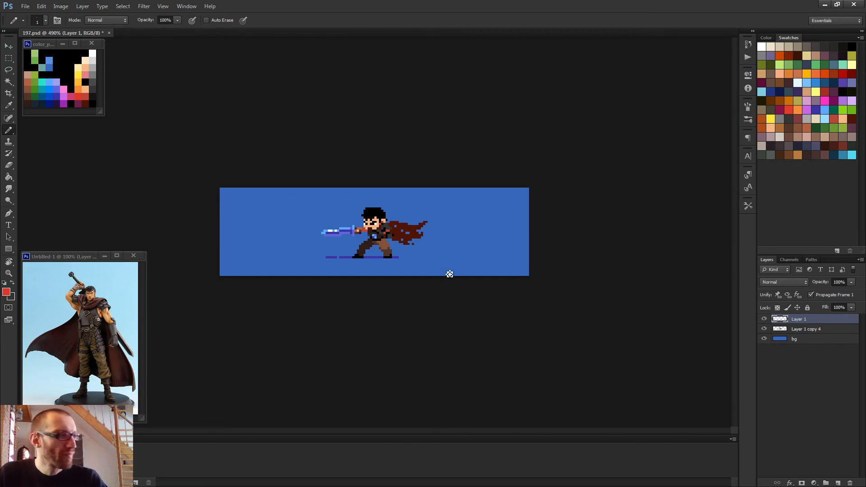
{"action": "scroll", "coordinate": [458, 277], "scroll_direction": "up", "scroll_amount": 5}
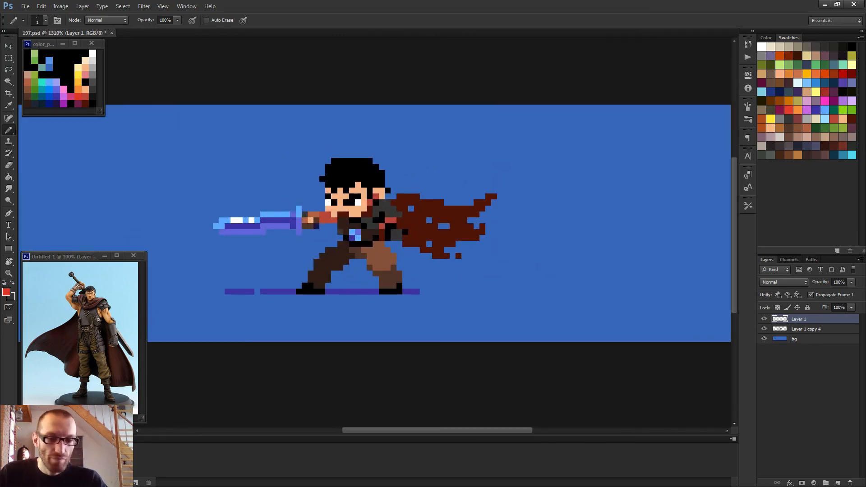
- Try broad bright red folds across the cape on the new layer, compare them at reduced zoom and undo the strokes
{"action": "scroll", "coordinate": [467, 275], "scroll_direction": "up", "scroll_amount": 1}
{"action": "scroll", "coordinate": [472, 277], "scroll_direction": "down", "scroll_amount": 1}
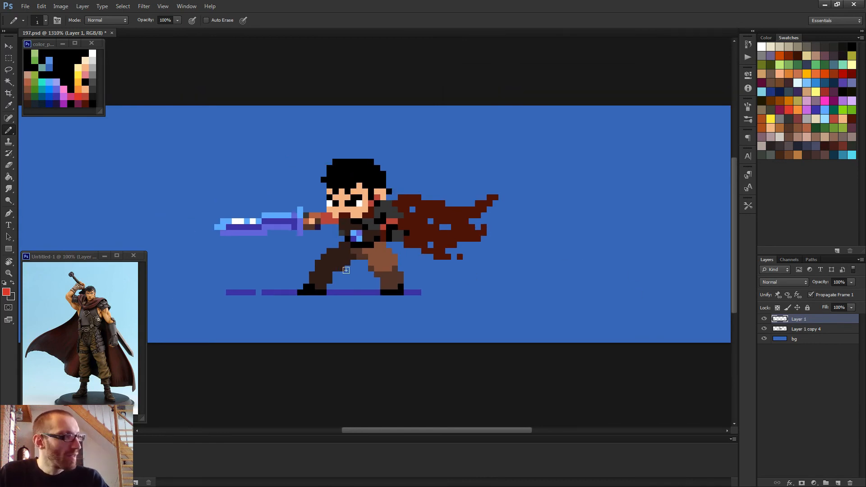
{"action": "scroll", "coordinate": [377, 212], "scroll_direction": "up", "scroll_amount": 2}
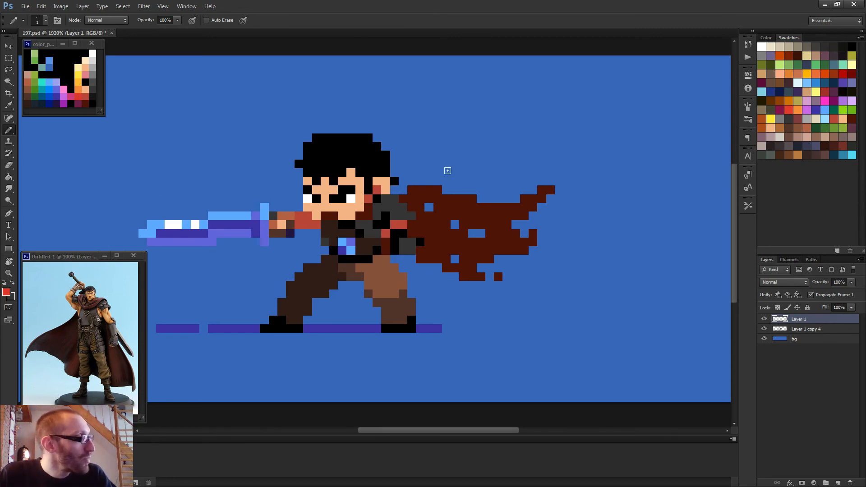
{"action": "mouse_move", "coordinate": [401, 200]}
{"action": "left_mouse_down"}
{"action": "mouse_move", "coordinate": [421, 196]}
{"action": "mouse_move", "coordinate": [411, 198]}
{"action": "mouse_move", "coordinate": [456, 210]}
{"action": "mouse_move", "coordinate": [425, 214]}
{"action": "mouse_move", "coordinate": [465, 214]}
{"action": "mouse_move", "coordinate": [418, 216]}
{"action": "mouse_move", "coordinate": [418, 227]}
{"action": "mouse_move", "coordinate": [457, 236]}
{"action": "mouse_move", "coordinate": [436, 242]}
{"action": "mouse_move", "coordinate": [510, 239]}
{"action": "left_mouse_up"}
{"action": "scroll", "coordinate": [509, 238], "scroll_direction": "down", "scroll_amount": 5}
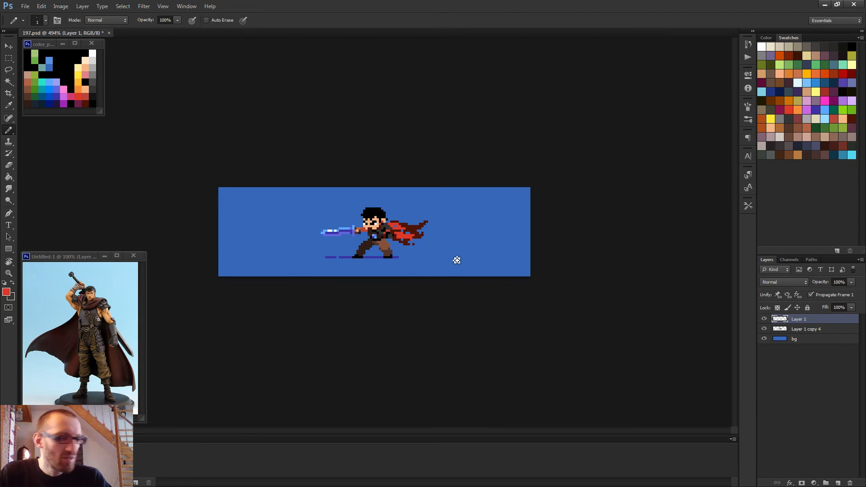
{"action": "key", "text": "ctrl+alt+z"}
{"action": "key", "text": "ctrl+alt+z"}
{"action": "key", "text": "ctrl+alt+z"}
{"action": "key", "text": "ctrl+alt+z"}
{"action": "key", "text": "ctrl+alt+z"}
{"action": "key", "text": "ctrl+alt+z"}
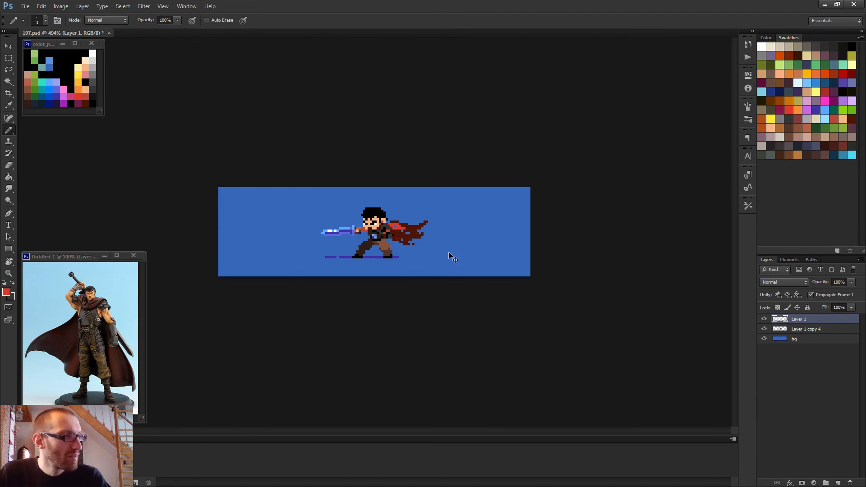
{"action": "key", "text": "ctrl+alt+z"}
{"action": "scroll", "coordinate": [440, 246], "scroll_direction": "up", "scroll_amount": 4}
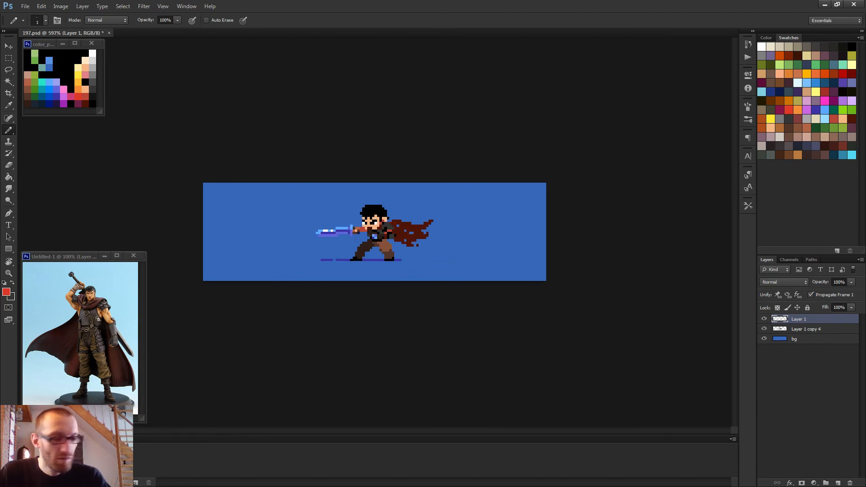
{"action": "key", "text": "g"}
{"action": "left_click", "coordinate": [430, 230]}
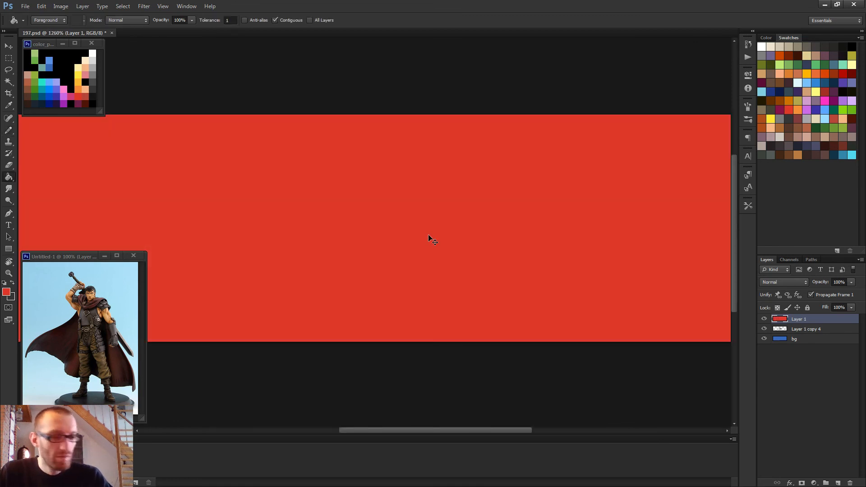
{"action": "key", "text": "ctrl+z"}
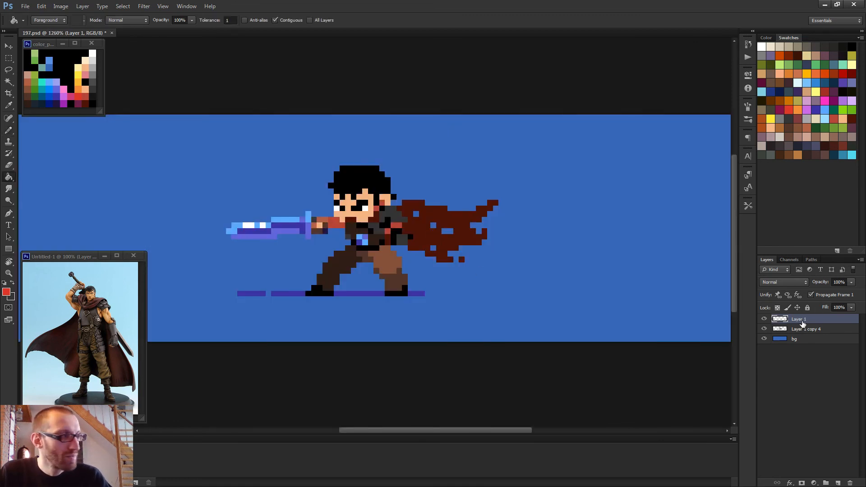
- Delete the separate highlight layer, then try a bright red fill over the whole cape and undo it
{"action": "left_click", "coordinate": [850, 481]}
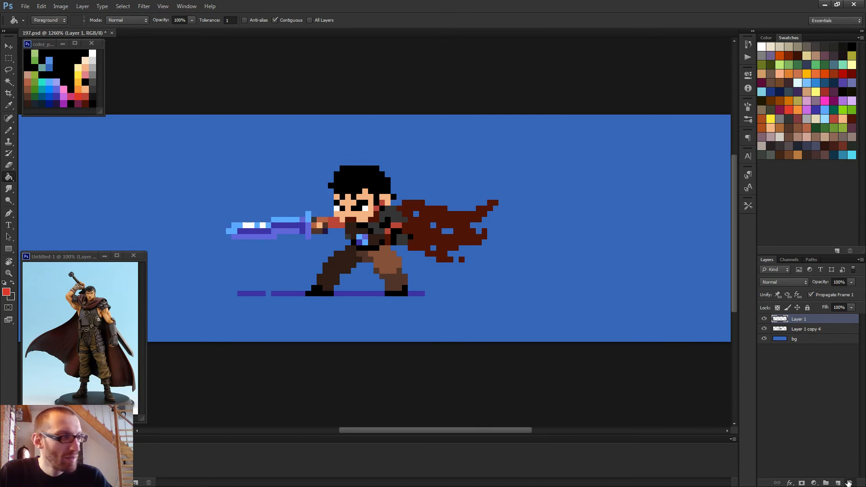
{"action": "left_click", "coordinate": [444, 217]}
{"action": "scroll", "coordinate": [469, 231], "scroll_direction": "down", "scroll_amount": 5}
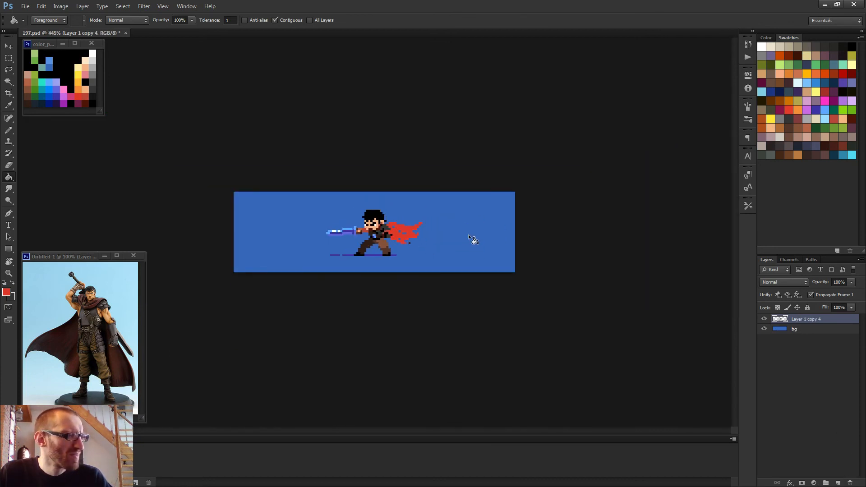
{"action": "key", "text": "ctrl+z"}
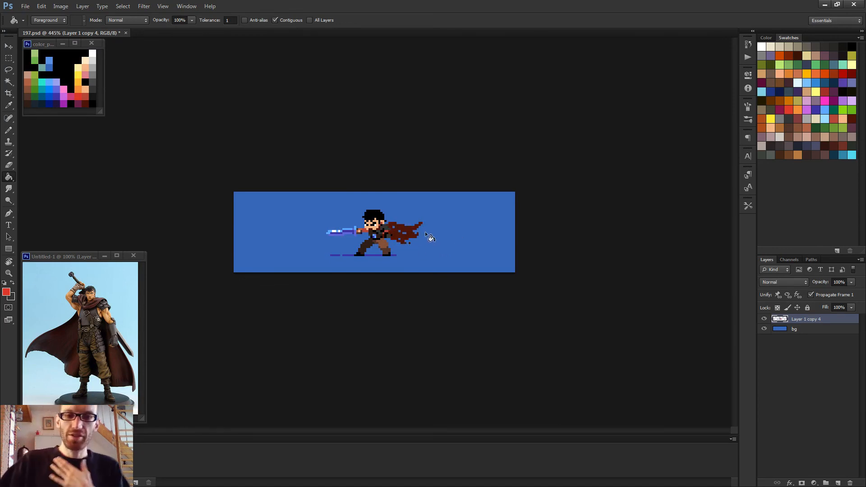
- Sample the black beside the rear gauntlet and place a black pixel below it against the cape edge
{"action": "key", "text": "b"}
{"action": "scroll", "coordinate": [375, 230], "scroll_direction": "up", "scroll_amount": 5}
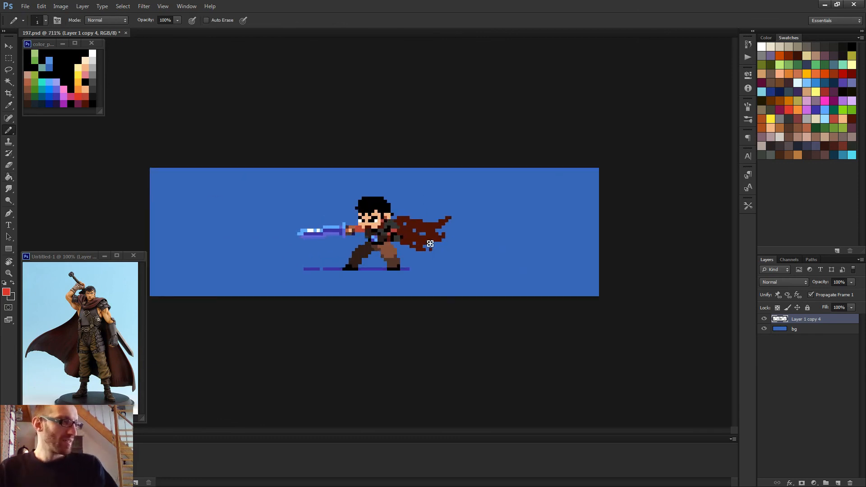
{"action": "scroll", "coordinate": [408, 235], "scroll_direction": "up", "scroll_amount": 3}
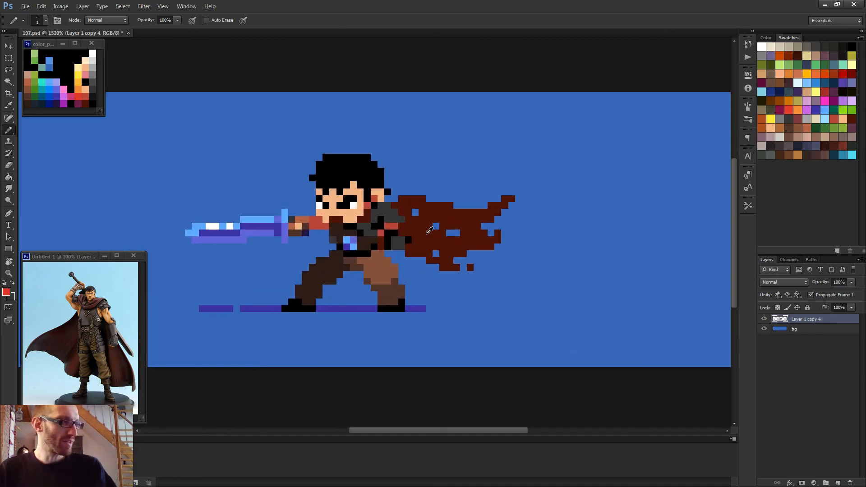
{"action": "left_click", "coordinate": [422, 220], "text": "alt"}
{"action": "scroll", "coordinate": [487, 255], "scroll_direction": "down", "scroll_amount": 5}
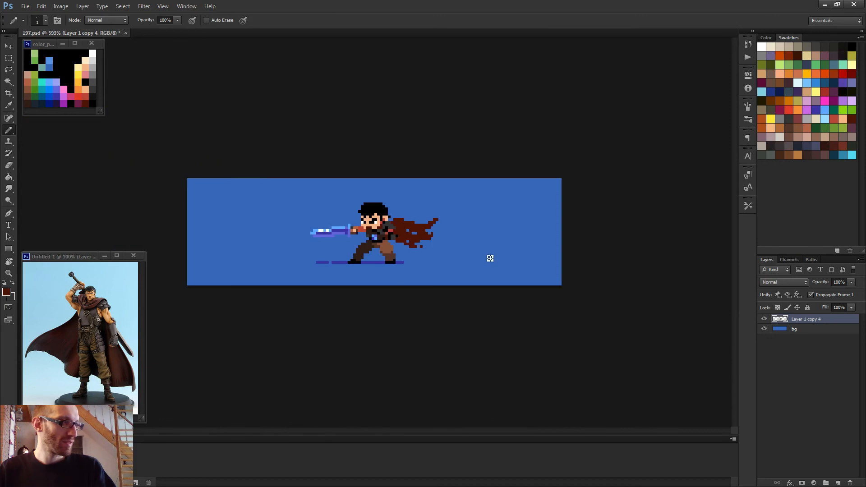
{"action": "scroll", "coordinate": [432, 261], "scroll_direction": "up", "scroll_amount": 1}
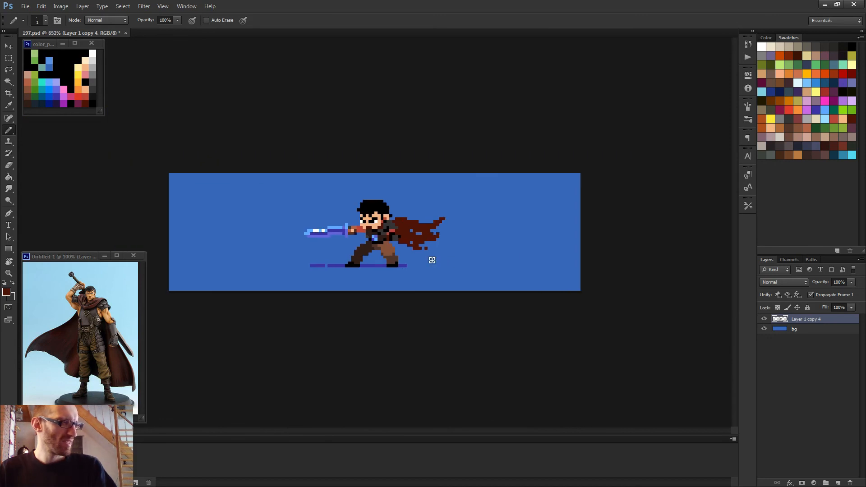
{"action": "scroll", "coordinate": [432, 260], "scroll_direction": "up", "scroll_amount": 8}
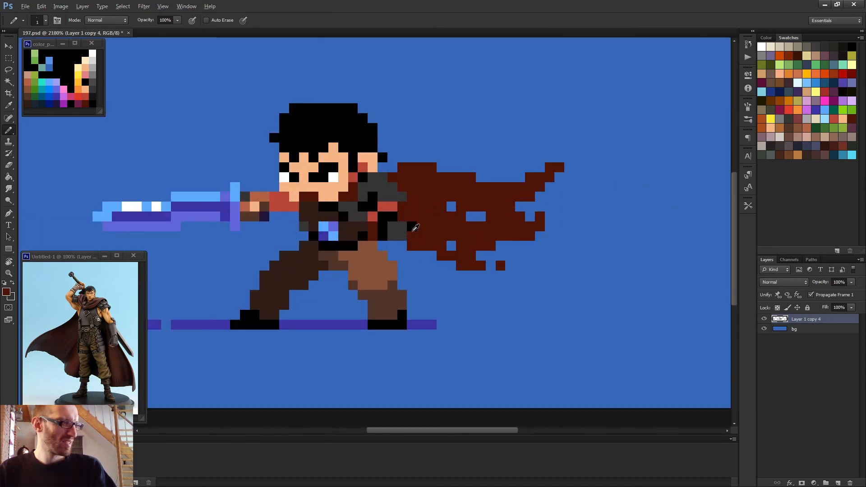
{"action": "left_click", "coordinate": [406, 226], "text": "alt"}
{"action": "left_click", "coordinate": [412, 236]}
{"action": "scroll", "coordinate": [411, 236], "scroll_direction": "down", "scroll_amount": 8}
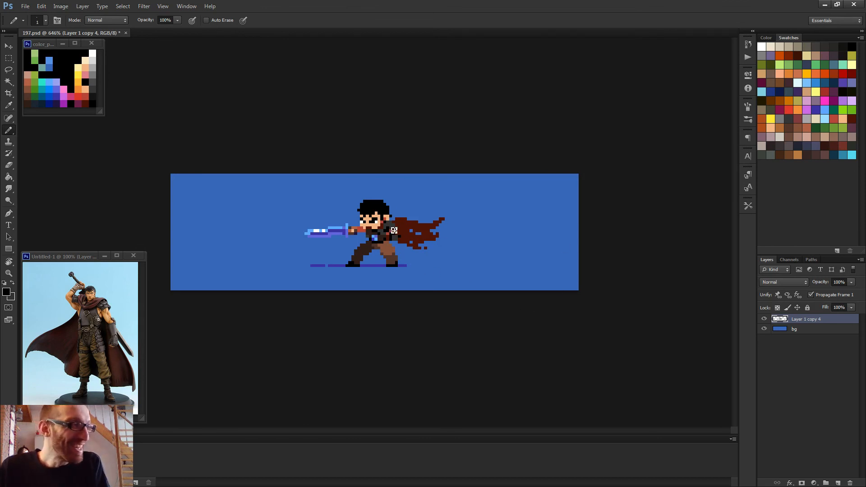
{"action": "scroll", "coordinate": [382, 258], "scroll_direction": "up", "scroll_amount": 5}
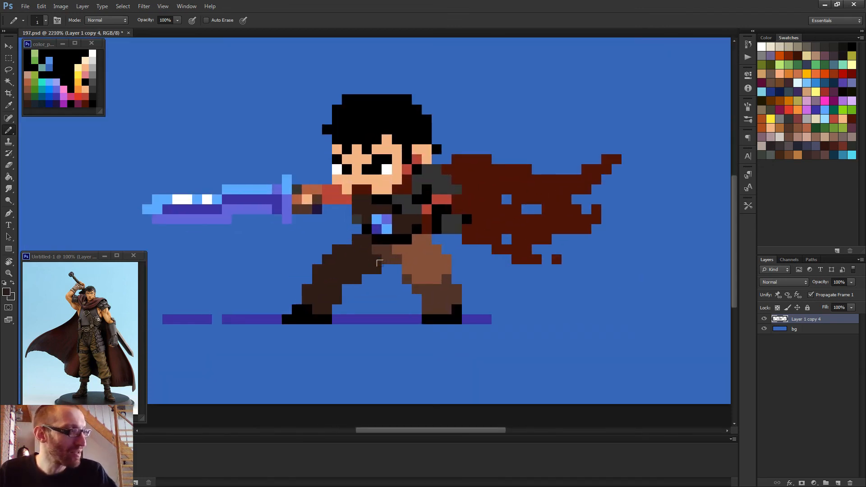
{"action": "scroll", "coordinate": [422, 284], "scroll_direction": "down", "scroll_amount": 2}
{"action": "scroll", "coordinate": [422, 285], "scroll_direction": "down", "scroll_amount": 3}
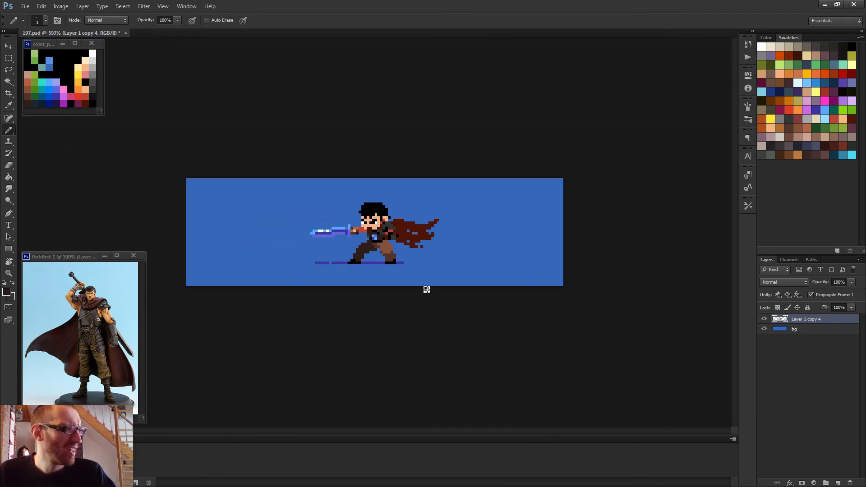